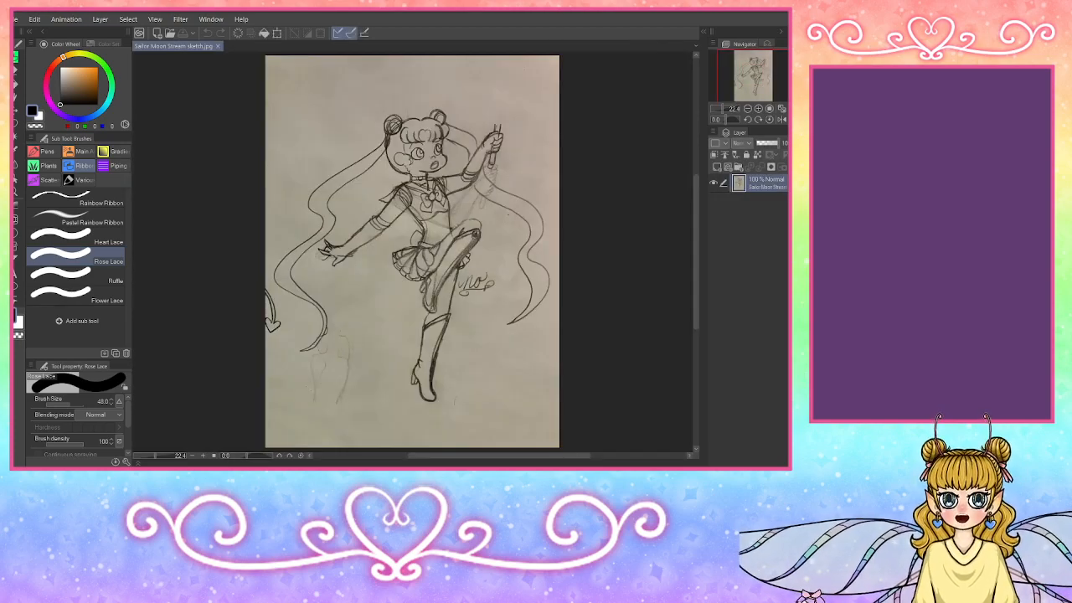
Step: Lower the sketch layer's opacity to 50% and add a new raster layer above it
{"action": "double_click", "coordinate": [508, 12]}
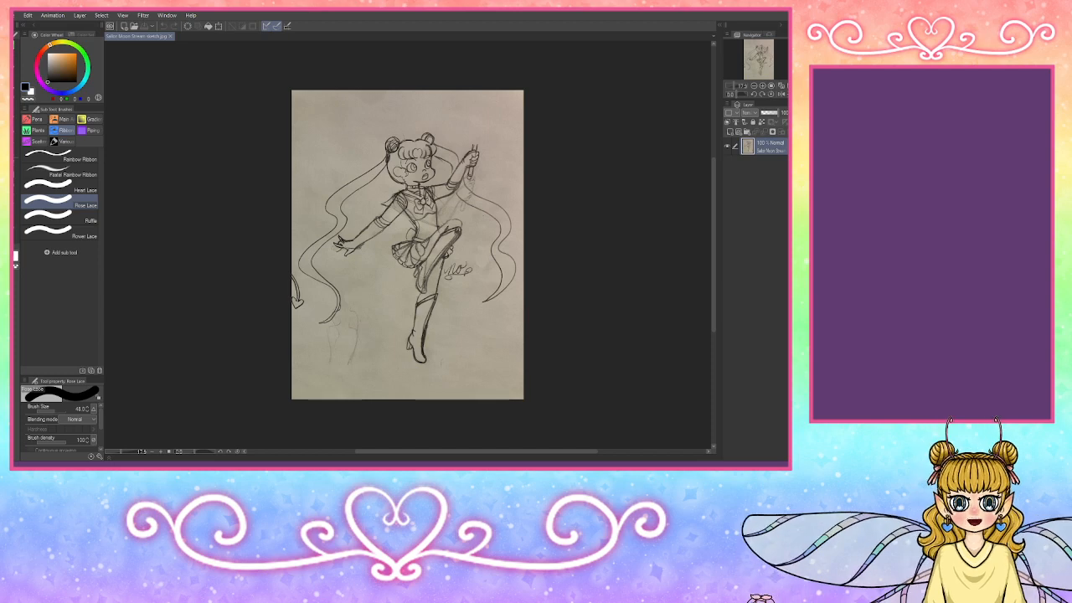
{"action": "left_click", "coordinate": [769, 113]}
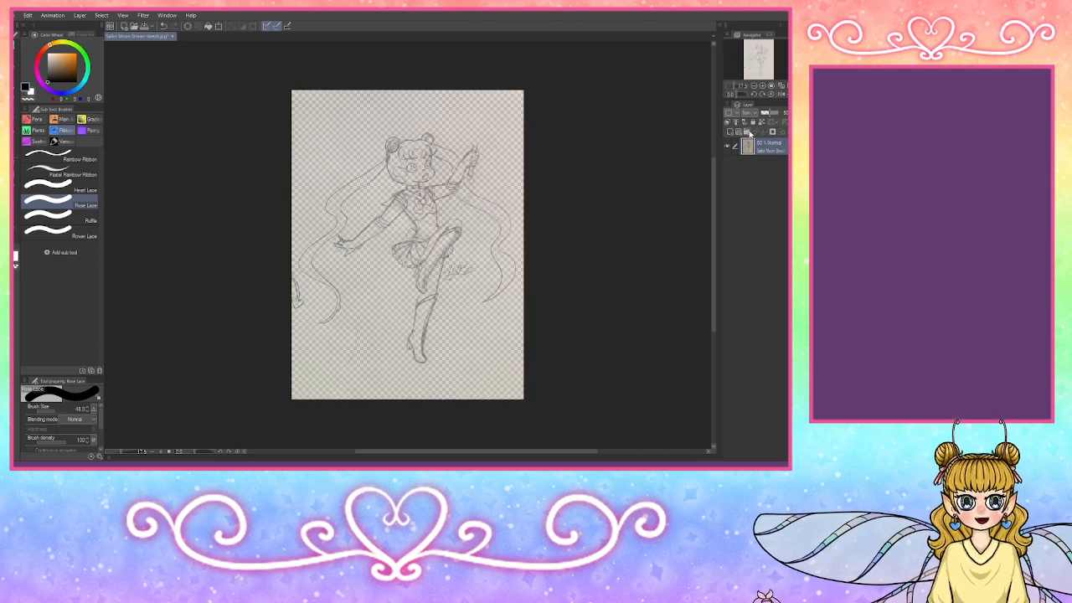
{"action": "left_click", "coordinate": [733, 132]}
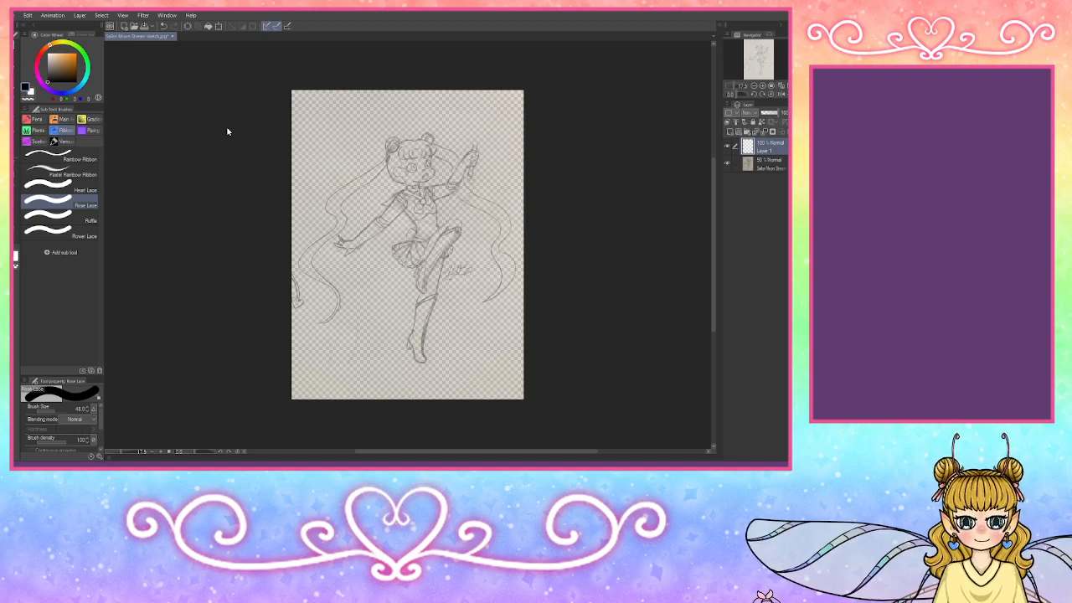
Step: Choose the Big Pen from the Pens brush group for inking and try a test stroke over the face, undoing it
{"action": "scroll", "coordinate": [227, 131], "scroll_direction": "down", "scroll_amount": 3}
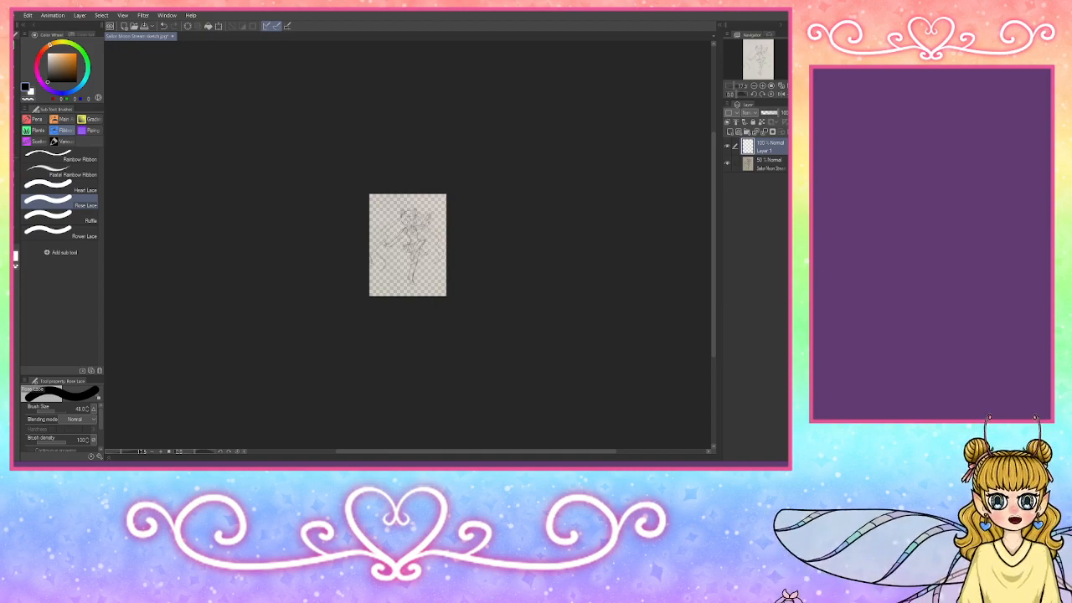
{"action": "key", "text": "ctrl+0"}
{"action": "scroll", "coordinate": [569, 121], "scroll_direction": "up", "scroll_amount": 5}
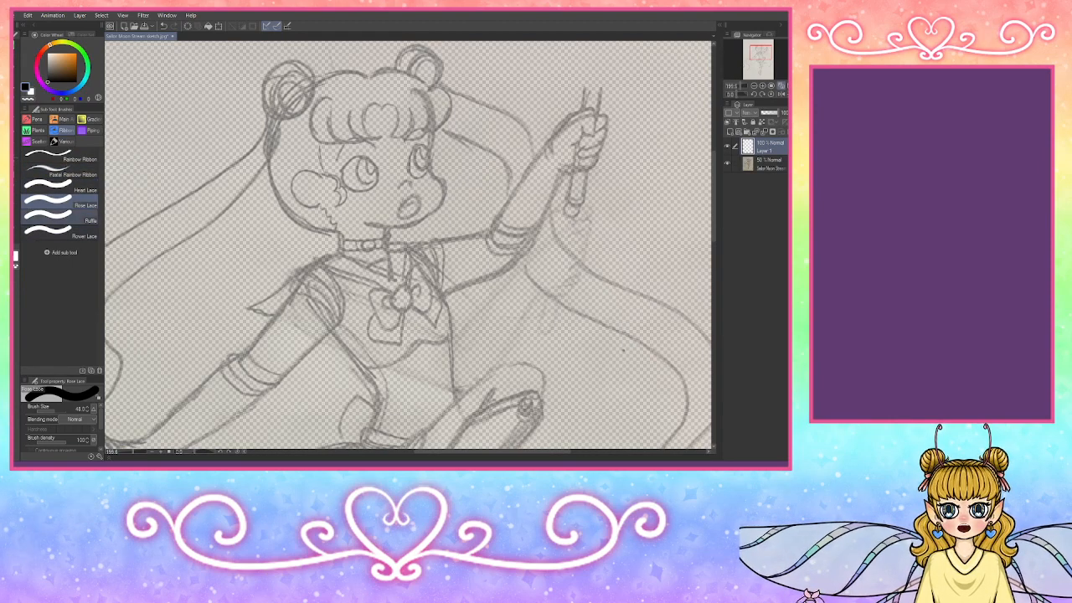
{"action": "left_click", "coordinate": [37, 140]}
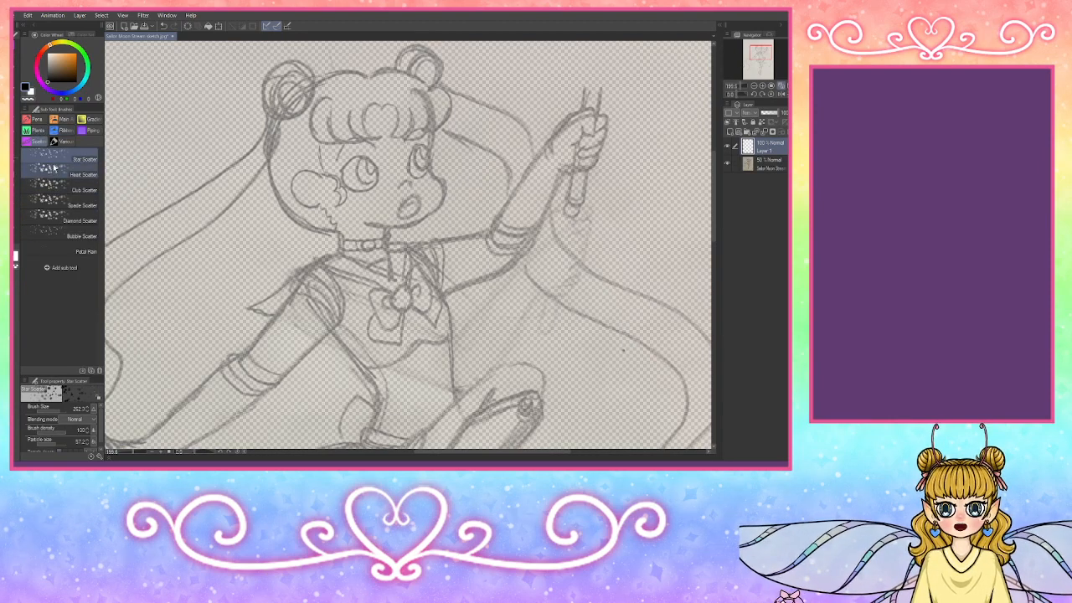
{"action": "left_click", "coordinate": [33, 119]}
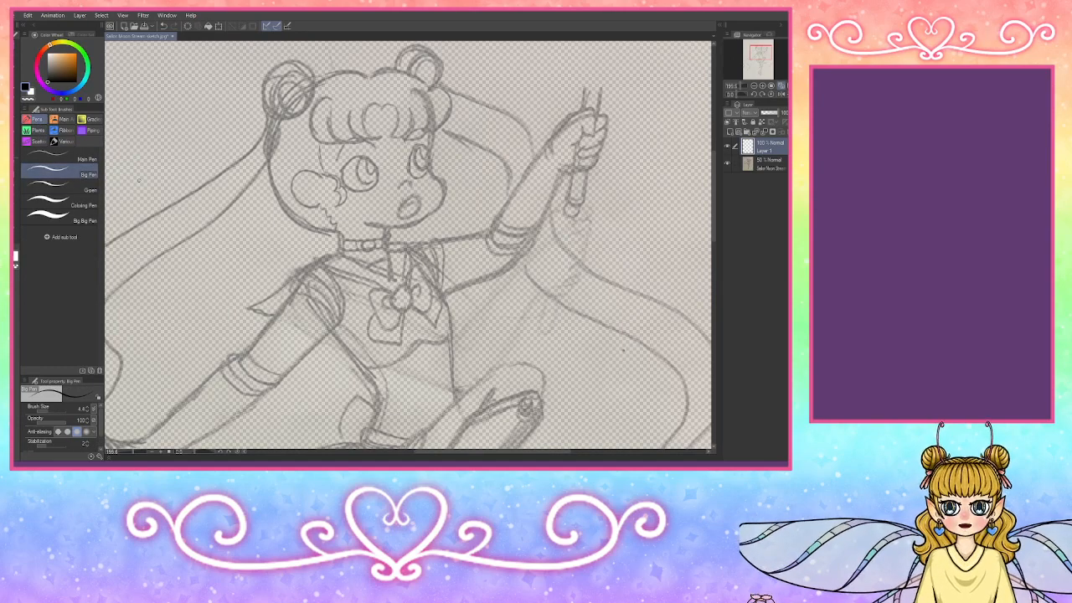
{"action": "mouse_move", "coordinate": [368, 154]}
{"action": "left_mouse_down"}
{"action": "mouse_move", "coordinate": [350, 220]}
{"action": "mouse_move", "coordinate": [365, 256]}
{"action": "left_mouse_up"}
{"action": "key", "text": "ctrl+z"}
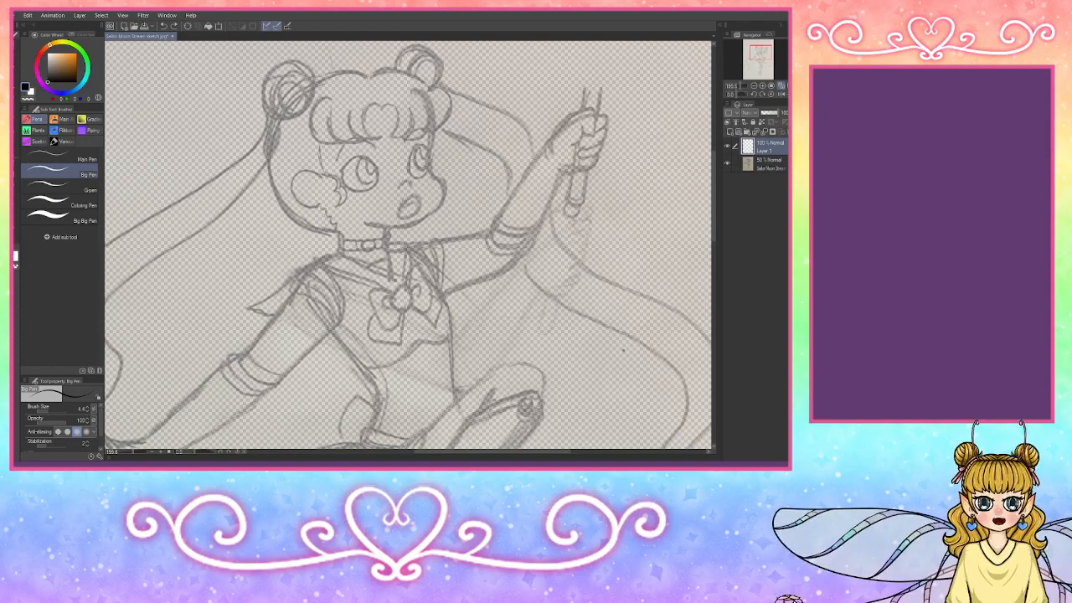
Step: Ink the right half of the heart-shaped parting and the two bang strands beside it in black with thickened curves
{"action": "left_click", "coordinate": [765, 92]}
{"action": "left_click", "coordinate": [766, 88]}
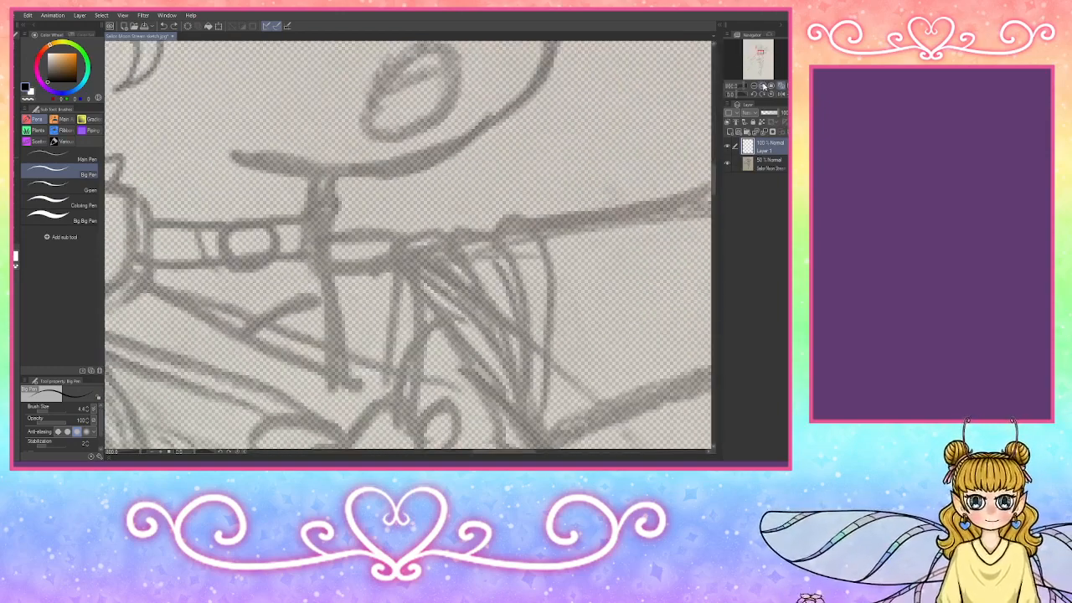
{"action": "left_click_drag", "start_coordinate": [761, 52], "coordinate": [759, 48]}
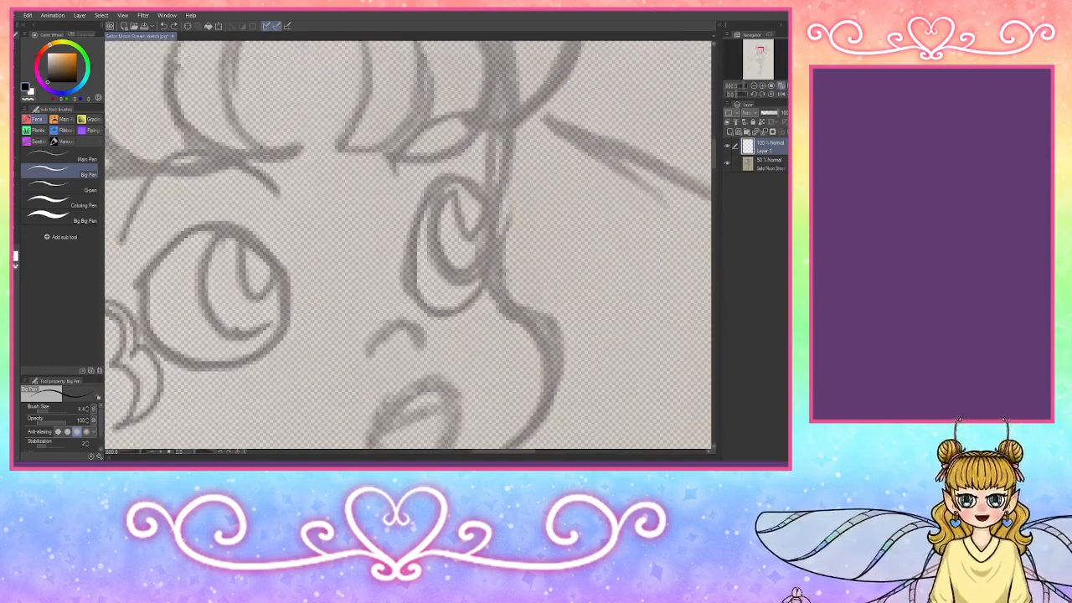
{"action": "left_click", "coordinate": [84, 34]}
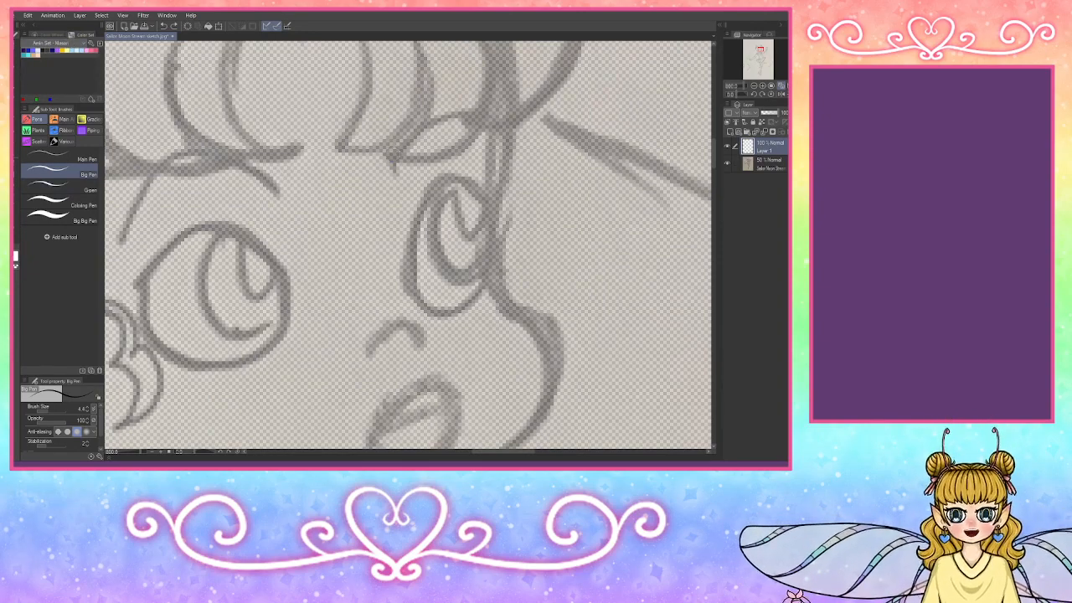
{"action": "left_click_drag", "start_coordinate": [760, 52], "coordinate": [760, 50]}
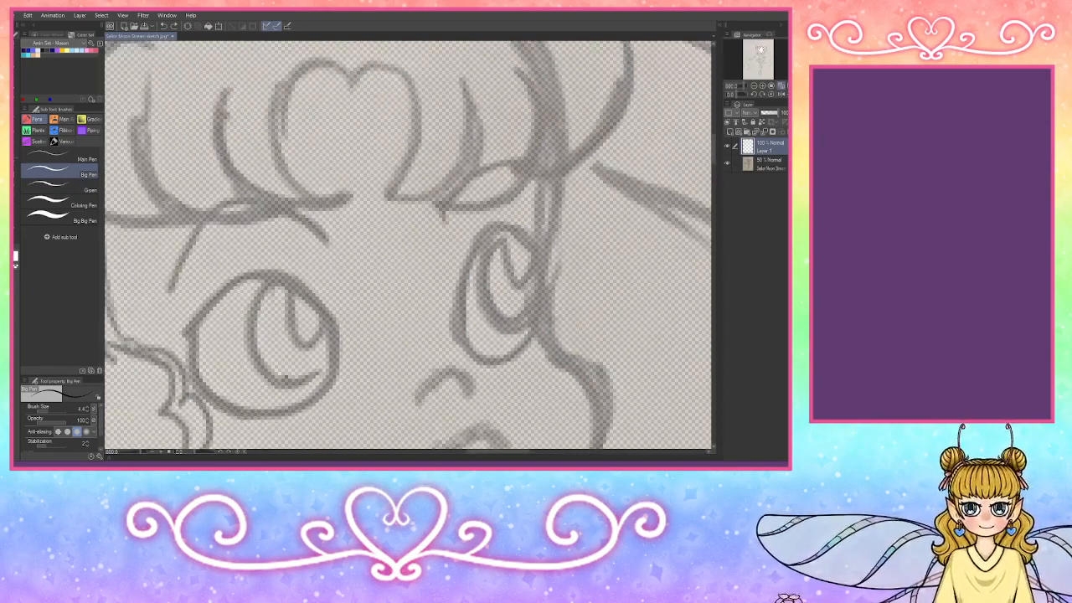
{"action": "mouse_move", "coordinate": [355, 85]}
{"action": "left_mouse_down"}
{"action": "mouse_move", "coordinate": [383, 81]}
{"action": "mouse_move", "coordinate": [360, 79]}
{"action": "mouse_move", "coordinate": [418, 119]}
{"action": "mouse_move", "coordinate": [415, 93]}
{"action": "mouse_move", "coordinate": [405, 157]}
{"action": "mouse_move", "coordinate": [370, 175]}
{"action": "mouse_move", "coordinate": [395, 196]}
{"action": "mouse_move", "coordinate": [435, 201]}
{"action": "mouse_move", "coordinate": [420, 201]}
{"action": "mouse_move", "coordinate": [448, 195]}
{"action": "mouse_move", "coordinate": [481, 144]}
{"action": "mouse_move", "coordinate": [464, 48]}
{"action": "left_mouse_up"}
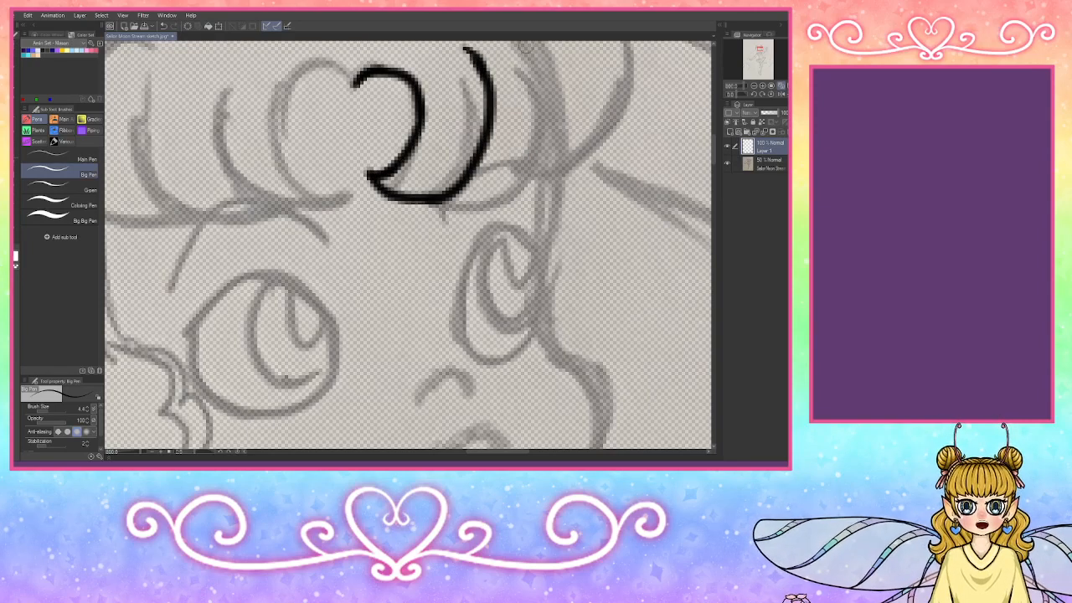
{"action": "mouse_move", "coordinate": [541, 44]}
{"action": "left_mouse_down"}
{"action": "mouse_move", "coordinate": [558, 84]}
{"action": "mouse_move", "coordinate": [499, 186]}
{"action": "mouse_move", "coordinate": [486, 186]}
{"action": "mouse_move", "coordinate": [492, 144]}
{"action": "mouse_move", "coordinate": [478, 181]}
{"action": "left_mouse_up"}
{"action": "mouse_move", "coordinate": [494, 126]}
{"action": "left_mouse_down"}
{"action": "mouse_move", "coordinate": [473, 191]}
{"action": "mouse_move", "coordinate": [544, 160]}
{"action": "mouse_move", "coordinate": [562, 98]}
{"action": "mouse_move", "coordinate": [550, 74]}
{"action": "left_mouse_up"}
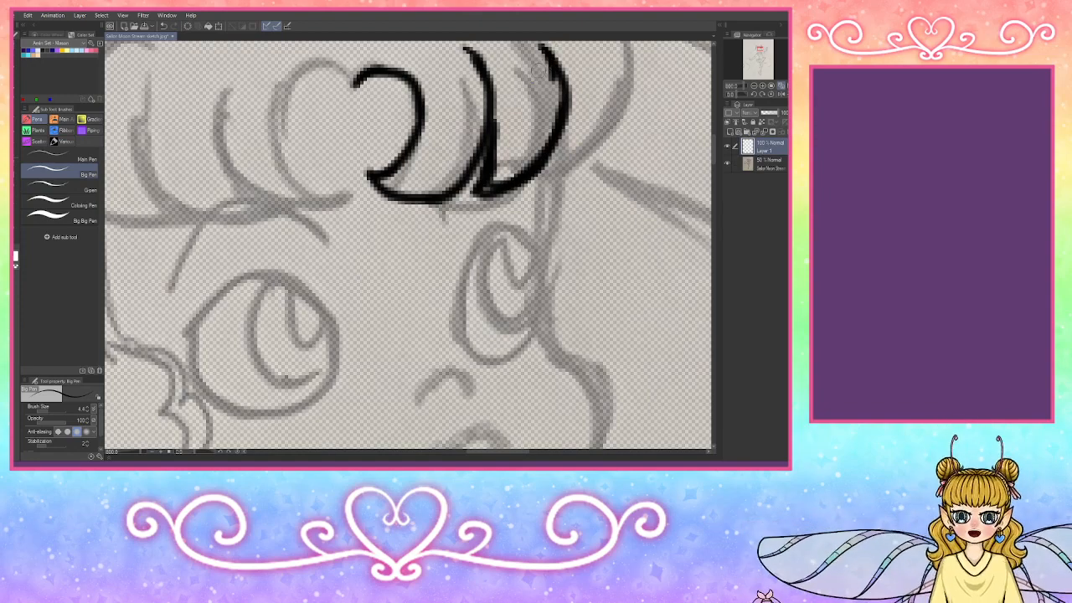
{"action": "mouse_move", "coordinate": [494, 99]}
{"action": "left_mouse_down"}
{"action": "mouse_move", "coordinate": [471, 195]}
{"action": "mouse_move", "coordinate": [548, 147]}
{"action": "mouse_move", "coordinate": [527, 176]}
{"action": "left_mouse_up"}
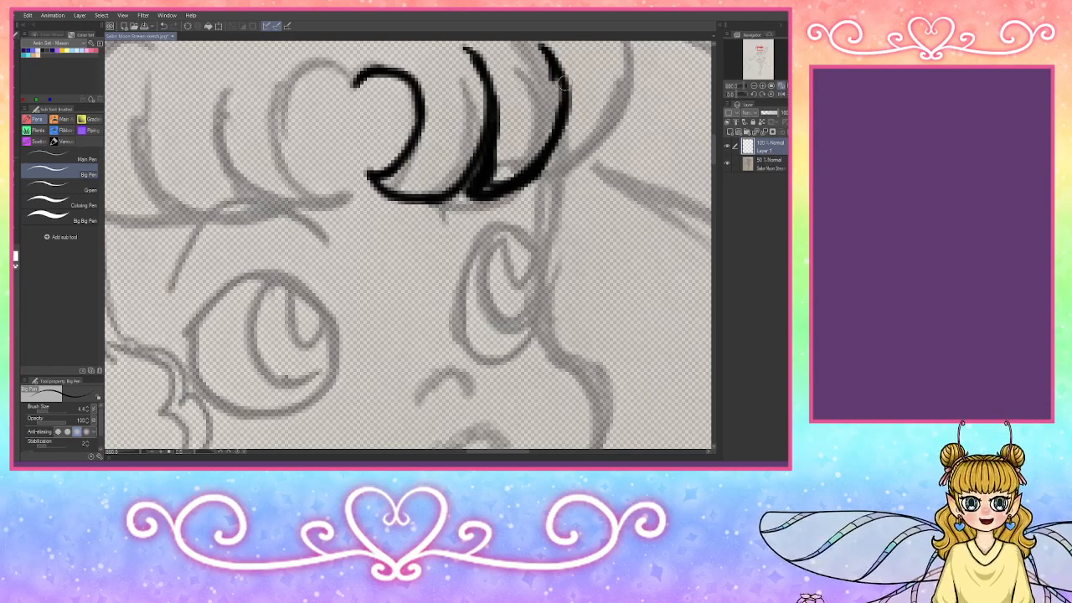
{"action": "mouse_move", "coordinate": [563, 82]}
{"action": "left_mouse_down"}
{"action": "mouse_move", "coordinate": [564, 112]}
{"action": "mouse_move", "coordinate": [536, 165]}
{"action": "mouse_move", "coordinate": [562, 142]}
{"action": "mouse_move", "coordinate": [506, 186]}
{"action": "mouse_move", "coordinate": [539, 178]}
{"action": "mouse_move", "coordinate": [484, 186]}
{"action": "left_mouse_up"}
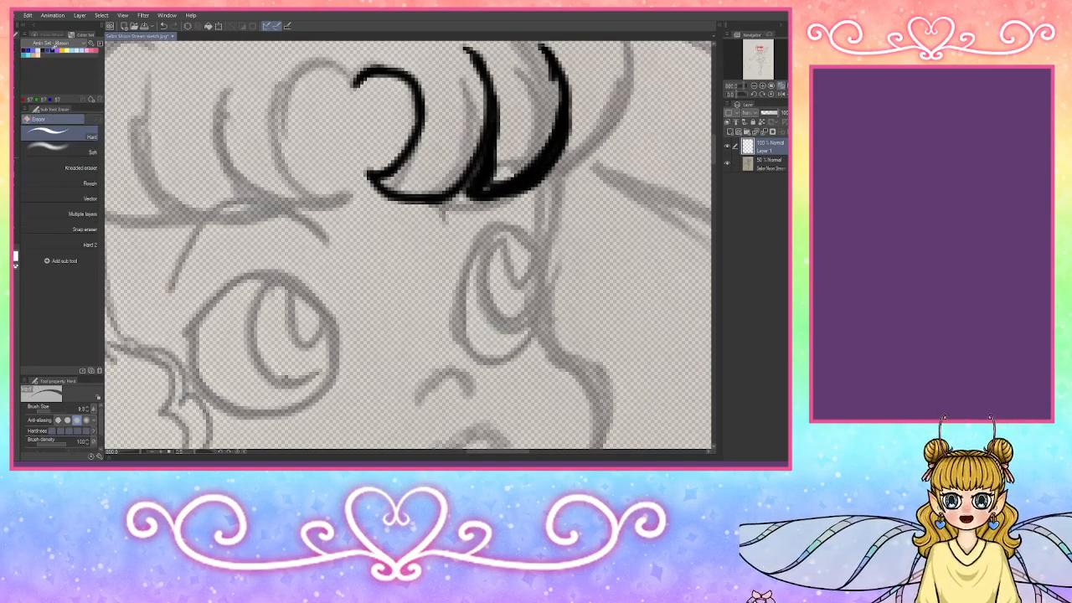
Step: Thin the thick outlines of the two right bang strands by painting over their inner edges with transparent color
{"action": "left_click", "coordinate": [52, 37]}
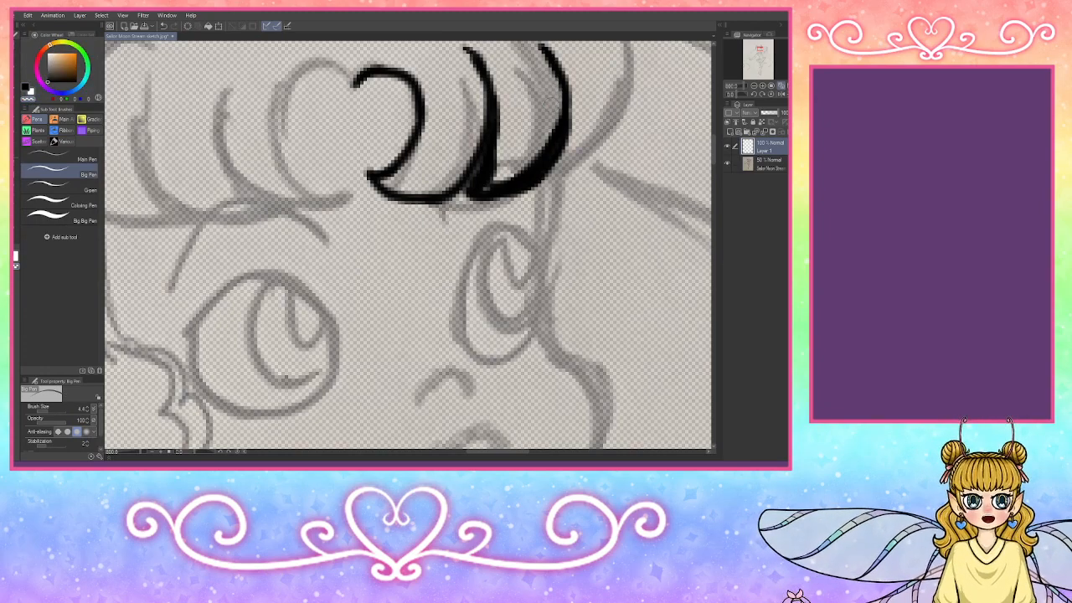
{"action": "mouse_move", "coordinate": [560, 113]}
{"action": "left_mouse_down"}
{"action": "mouse_move", "coordinate": [538, 159]}
{"action": "mouse_move", "coordinate": [484, 182]}
{"action": "mouse_move", "coordinate": [508, 102]}
{"action": "left_mouse_up"}
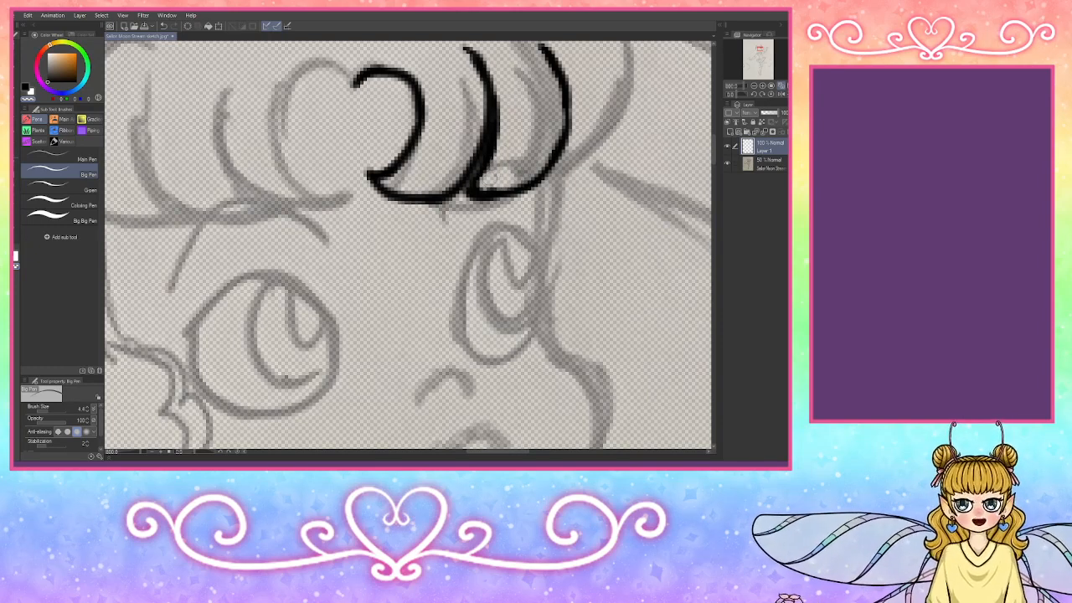
{"action": "mouse_move", "coordinate": [492, 177]}
{"action": "left_mouse_down"}
{"action": "mouse_move", "coordinate": [504, 184]}
{"action": "mouse_move", "coordinate": [525, 149]}
{"action": "left_mouse_up"}
{"action": "mouse_move", "coordinate": [481, 109]}
{"action": "left_mouse_down"}
{"action": "mouse_move", "coordinate": [473, 163]}
{"action": "mouse_move", "coordinate": [466, 59]}
{"action": "mouse_move", "coordinate": [475, 91]}
{"action": "left_mouse_up"}
{"action": "mouse_move", "coordinate": [451, 170]}
{"action": "left_mouse_down"}
{"action": "mouse_move", "coordinate": [446, 178]}
{"action": "mouse_move", "coordinate": [481, 127]}
{"action": "mouse_move", "coordinate": [436, 179]}
{"action": "left_mouse_up"}
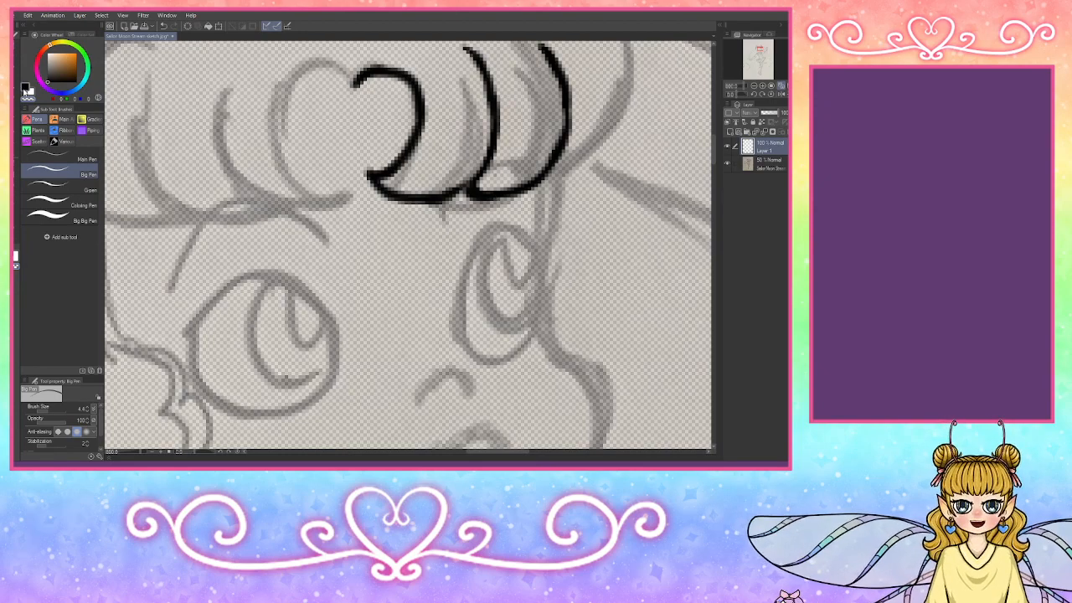
Step: Redraw the lower ends of the two right bang strands in black and thicken their curves where they meet
{"action": "key", "text": "ctrl+0"}
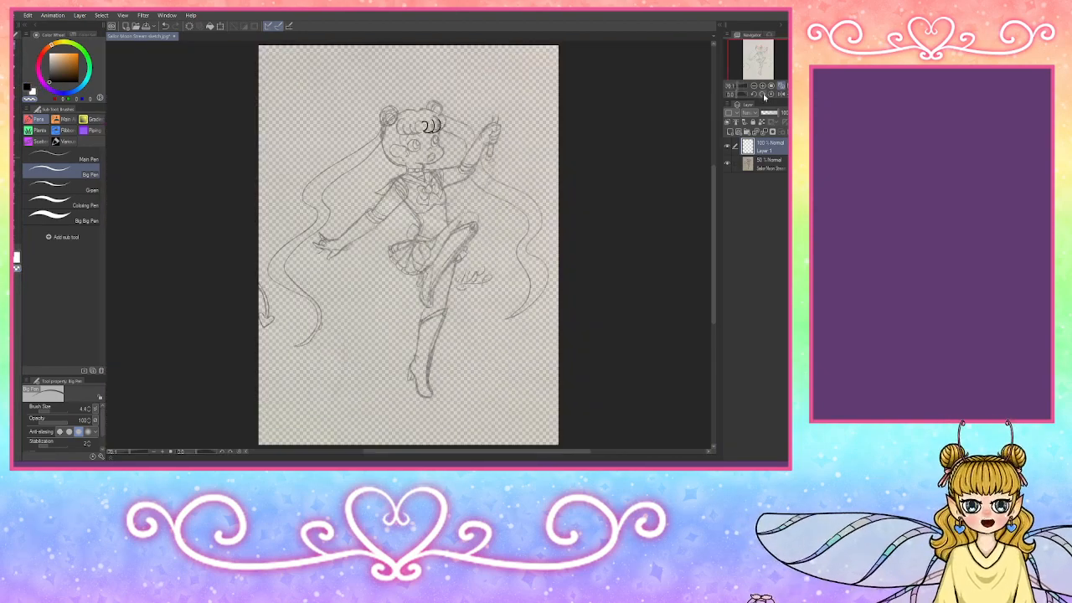
{"action": "left_click", "coordinate": [762, 85]}
{"action": "left_click", "coordinate": [762, 85]}
{"action": "left_click", "coordinate": [763, 86]}
{"action": "left_click", "coordinate": [762, 86]}
{"action": "left_click_drag", "start_coordinate": [762, 60], "coordinate": [761, 49]}
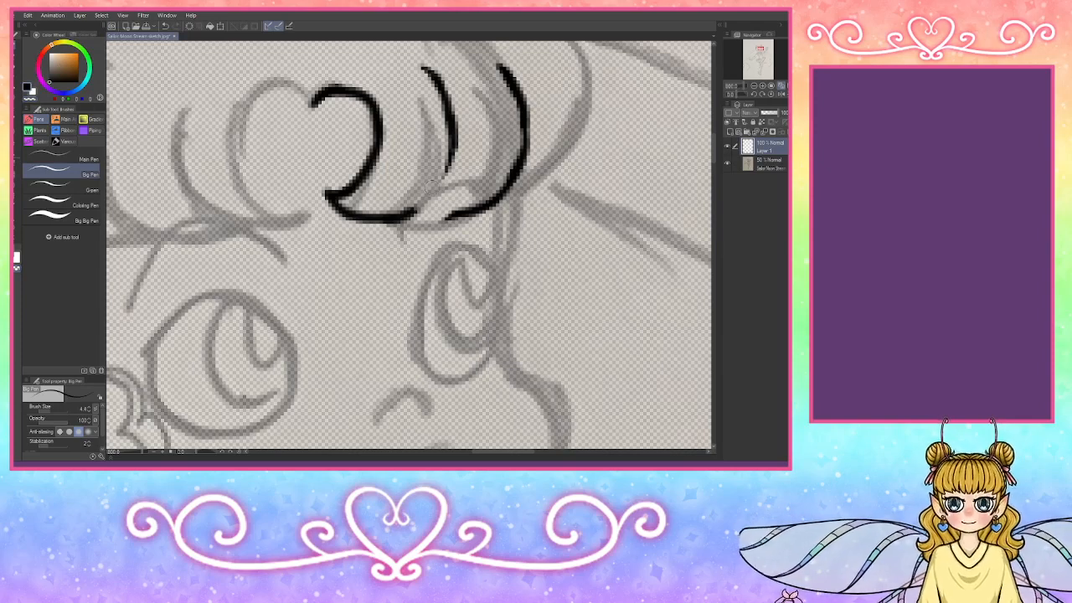
{"action": "mouse_move", "coordinate": [449, 144]}
{"action": "left_mouse_down"}
{"action": "mouse_move", "coordinate": [438, 188]}
{"action": "mouse_move", "coordinate": [394, 222]}
{"action": "left_mouse_up"}
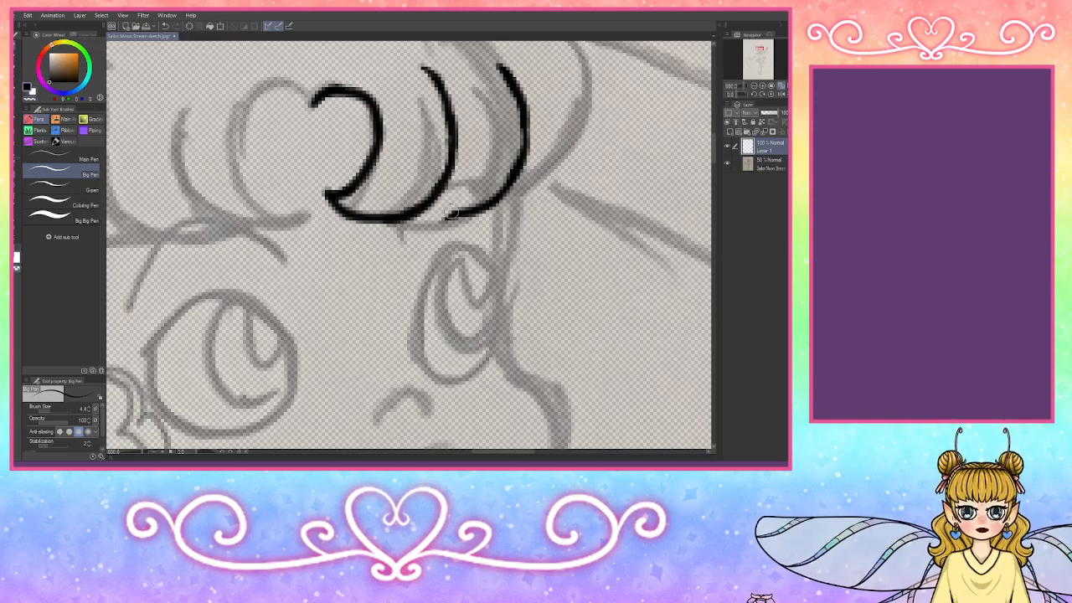
{"action": "left_click_drag", "start_coordinate": [457, 210], "coordinate": [434, 220]}
{"action": "left_click_drag", "start_coordinate": [457, 160], "coordinate": [426, 222]}
{"action": "mouse_move", "coordinate": [492, 201]}
{"action": "left_mouse_down"}
{"action": "mouse_move", "coordinate": [444, 215]}
{"action": "mouse_move", "coordinate": [464, 217]}
{"action": "mouse_move", "coordinate": [516, 182]}
{"action": "mouse_move", "coordinate": [528, 136]}
{"action": "left_mouse_up"}
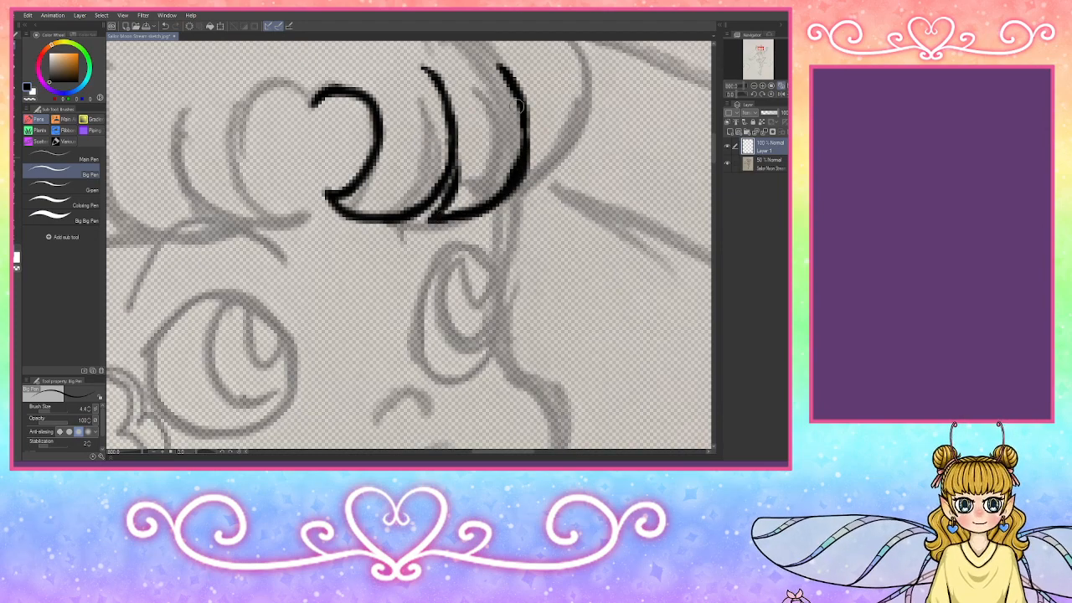
{"action": "left_click_drag", "start_coordinate": [456, 143], "coordinate": [450, 194]}
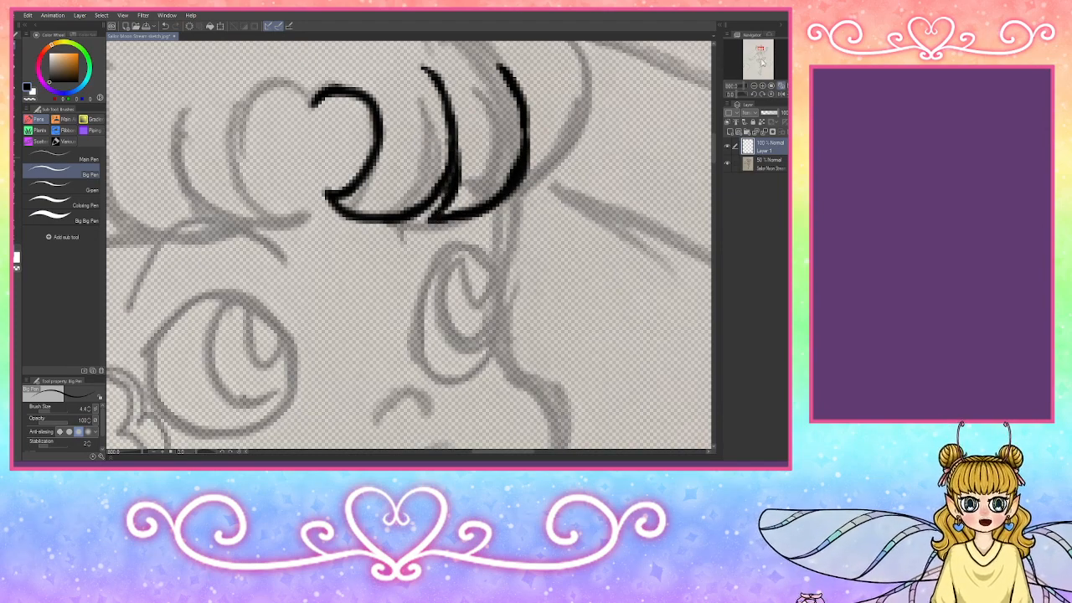
{"action": "mouse_move", "coordinate": [708, 125]}
{"action": "left_mouse_down"}
{"action": "mouse_move", "coordinate": [704, 168]}
{"action": "mouse_move", "coordinate": [610, 186]}
{"action": "mouse_move", "coordinate": [691, 82]}
{"action": "left_mouse_up"}
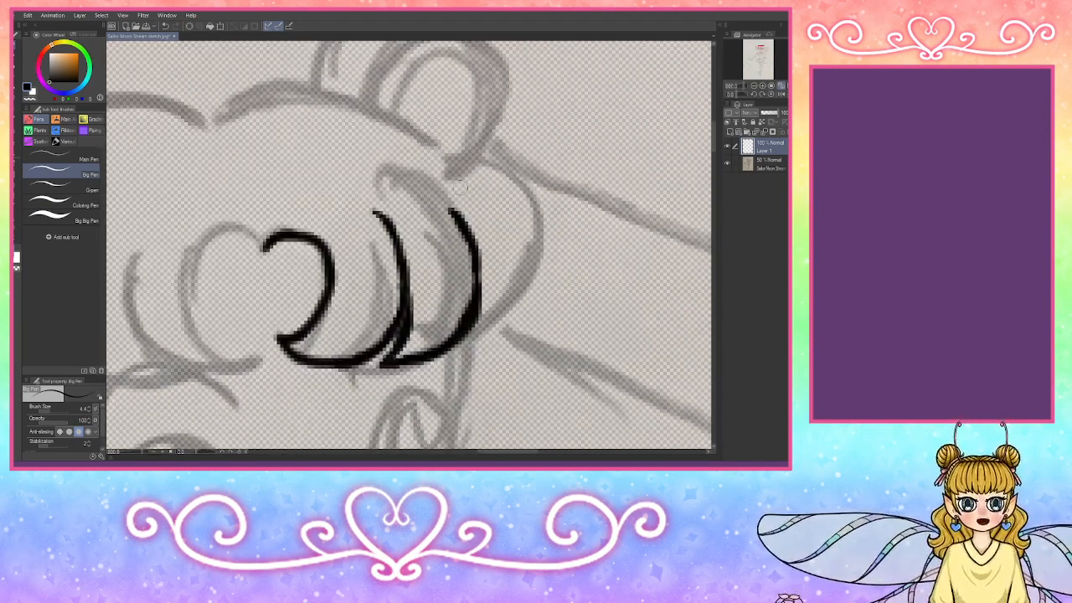
{"action": "mouse_move", "coordinate": [450, 178]}
{"action": "left_mouse_down"}
{"action": "mouse_move", "coordinate": [493, 194]}
{"action": "mouse_move", "coordinate": [508, 222]}
{"action": "mouse_move", "coordinate": [500, 251]}
{"action": "left_mouse_up"}
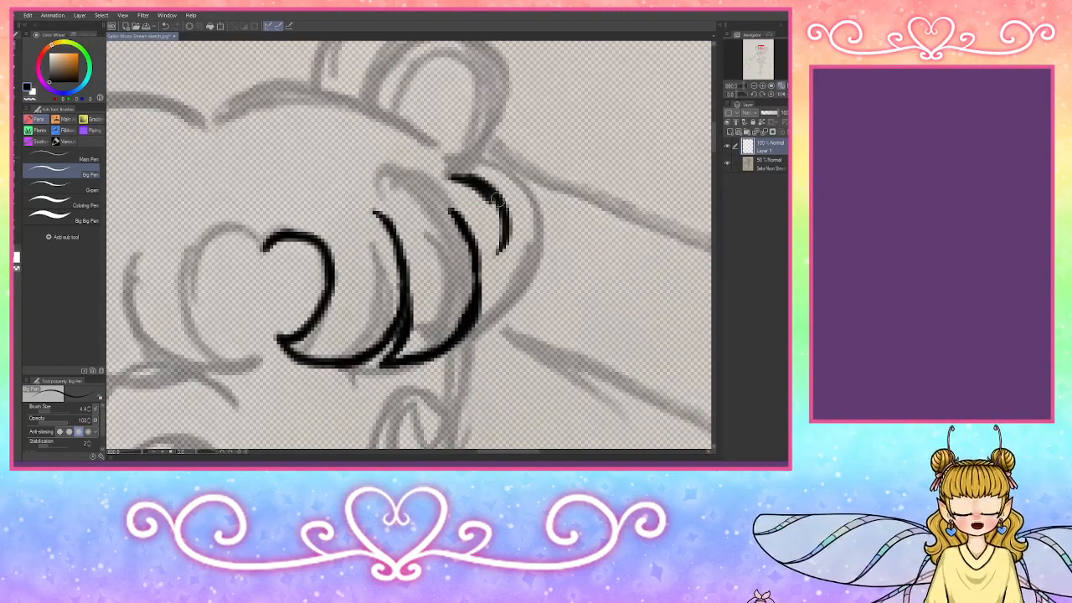
{"action": "key", "text": "ctrl+z"}
{"action": "key", "text": "ctrl+z"}
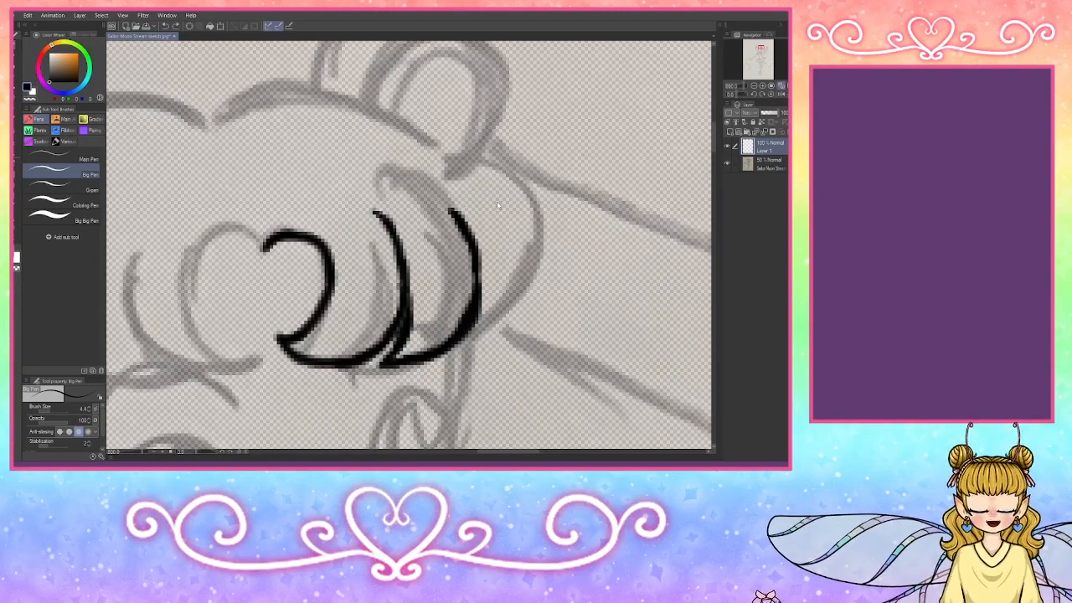
Step: Ink the outermost right bang strand and thicken the outlines of the two strands beside it
{"action": "mouse_move", "coordinate": [451, 176]}
{"action": "left_mouse_down"}
{"action": "mouse_move", "coordinate": [499, 199]}
{"action": "mouse_move", "coordinate": [524, 230]}
{"action": "mouse_move", "coordinate": [523, 277]}
{"action": "mouse_move", "coordinate": [493, 315]}
{"action": "mouse_move", "coordinate": [461, 327]}
{"action": "left_mouse_up"}
{"action": "mouse_move", "coordinate": [437, 198]}
{"action": "left_mouse_down"}
{"action": "mouse_move", "coordinate": [445, 204]}
{"action": "mouse_move", "coordinate": [476, 272]}
{"action": "mouse_move", "coordinate": [476, 303]}
{"action": "left_mouse_up"}
{"action": "mouse_move", "coordinate": [377, 215]}
{"action": "left_mouse_down"}
{"action": "mouse_move", "coordinate": [404, 255]}
{"action": "mouse_move", "coordinate": [408, 315]}
{"action": "mouse_move", "coordinate": [352, 356]}
{"action": "left_mouse_up"}
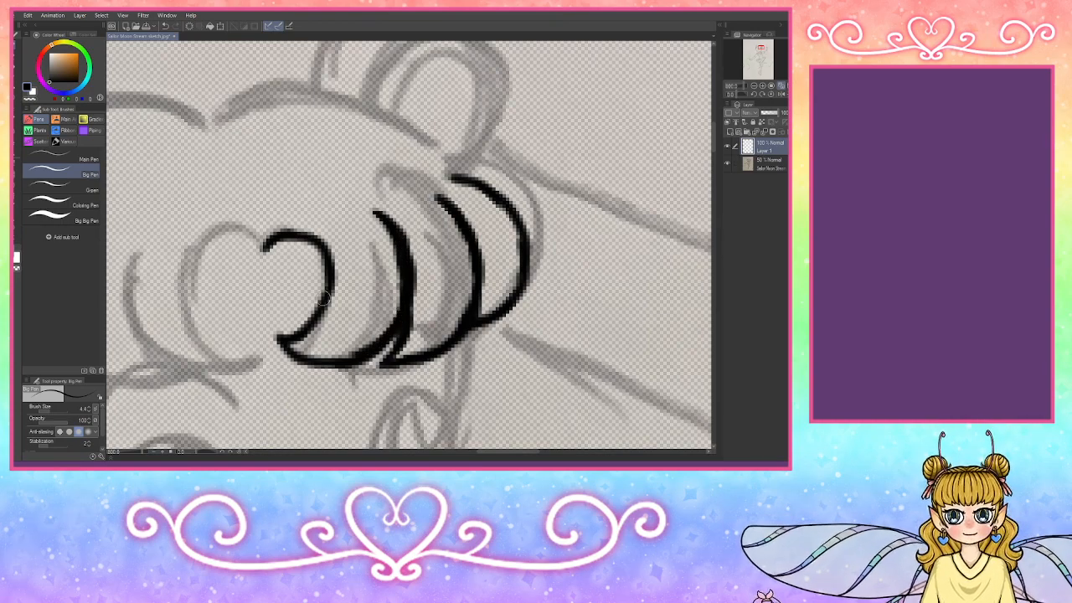
Step: Ink the wavy hairline above the bangs and the heart's left half with the thick strand beside it
{"action": "mouse_move", "coordinate": [269, 204]}
{"action": "left_mouse_down"}
{"action": "mouse_move", "coordinate": [359, 164]}
{"action": "mouse_move", "coordinate": [456, 177]}
{"action": "mouse_move", "coordinate": [616, 127]}
{"action": "mouse_move", "coordinate": [663, 128]}
{"action": "left_mouse_up"}
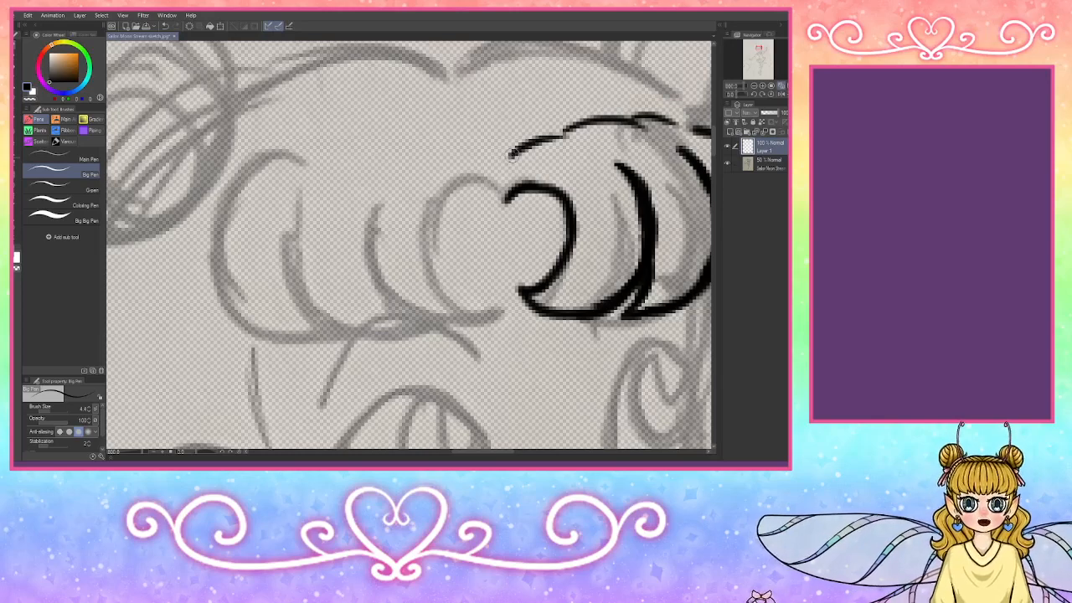
{"action": "mouse_move", "coordinate": [508, 159]}
{"action": "left_mouse_down"}
{"action": "mouse_move", "coordinate": [364, 139]}
{"action": "mouse_move", "coordinate": [386, 140]}
{"action": "mouse_move", "coordinate": [348, 147]}
{"action": "mouse_move", "coordinate": [323, 134]}
{"action": "mouse_move", "coordinate": [277, 143]}
{"action": "left_mouse_up"}
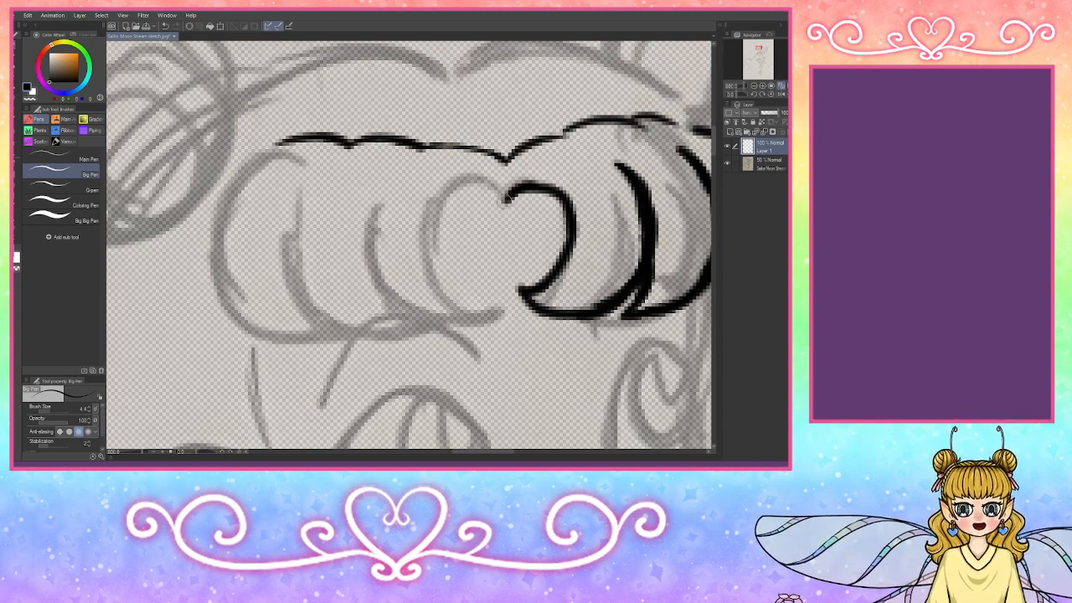
{"action": "mouse_move", "coordinate": [506, 198]}
{"action": "left_mouse_down"}
{"action": "mouse_move", "coordinate": [469, 195]}
{"action": "mouse_move", "coordinate": [483, 190]}
{"action": "mouse_move", "coordinate": [472, 186]}
{"action": "mouse_move", "coordinate": [439, 213]}
{"action": "mouse_move", "coordinate": [445, 195]}
{"action": "mouse_move", "coordinate": [435, 272]}
{"action": "mouse_move", "coordinate": [449, 286]}
{"action": "mouse_move", "coordinate": [495, 291]}
{"action": "mouse_move", "coordinate": [469, 295]}
{"action": "mouse_move", "coordinate": [492, 287]}
{"action": "mouse_move", "coordinate": [474, 316]}
{"action": "mouse_move", "coordinate": [427, 321]}
{"action": "mouse_move", "coordinate": [462, 321]}
{"action": "mouse_move", "coordinate": [420, 321]}
{"action": "mouse_move", "coordinate": [362, 278]}
{"action": "mouse_move", "coordinate": [365, 210]}
{"action": "mouse_move", "coordinate": [347, 243]}
{"action": "left_mouse_up"}
{"action": "left_click_drag", "start_coordinate": [370, 181], "coordinate": [345, 265]}
{"action": "mouse_move", "coordinate": [361, 199]}
{"action": "left_mouse_down"}
{"action": "mouse_move", "coordinate": [357, 281]}
{"action": "mouse_move", "coordinate": [350, 257]}
{"action": "mouse_move", "coordinate": [364, 293]}
{"action": "mouse_move", "coordinate": [438, 331]}
{"action": "mouse_move", "coordinate": [400, 321]}
{"action": "mouse_move", "coordinate": [436, 330]}
{"action": "mouse_move", "coordinate": [466, 318]}
{"action": "left_mouse_up"}
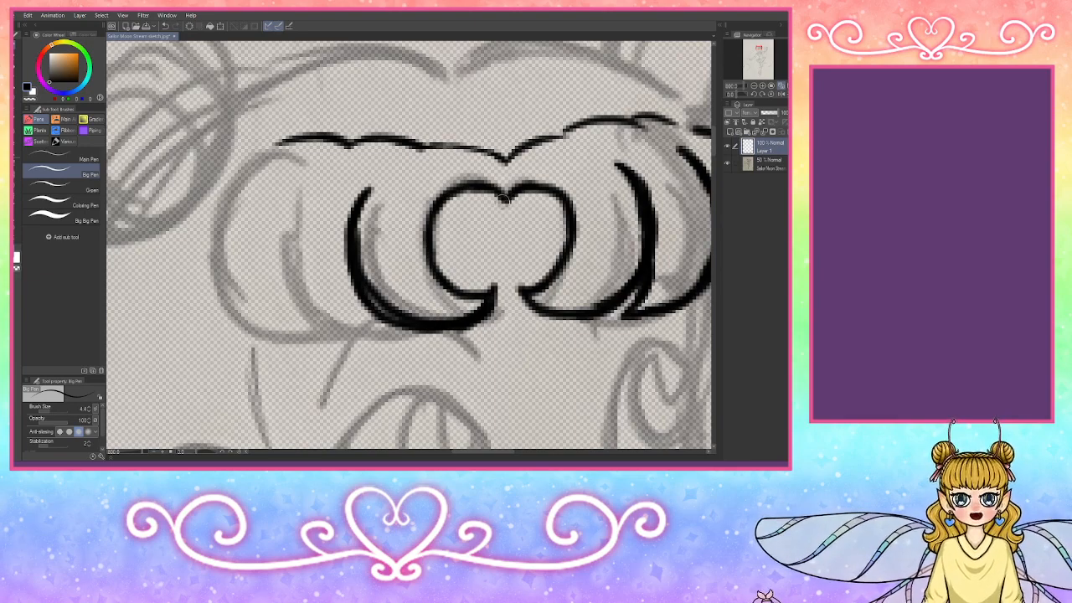
Step: Thin the heart's cleft with transparent color, and rework the curve of the strand right of the heart in black
{"action": "mouse_move", "coordinate": [503, 201]}
{"action": "left_mouse_down"}
{"action": "mouse_move", "coordinate": [544, 185]}
{"action": "mouse_move", "coordinate": [506, 191]}
{"action": "left_mouse_up"}
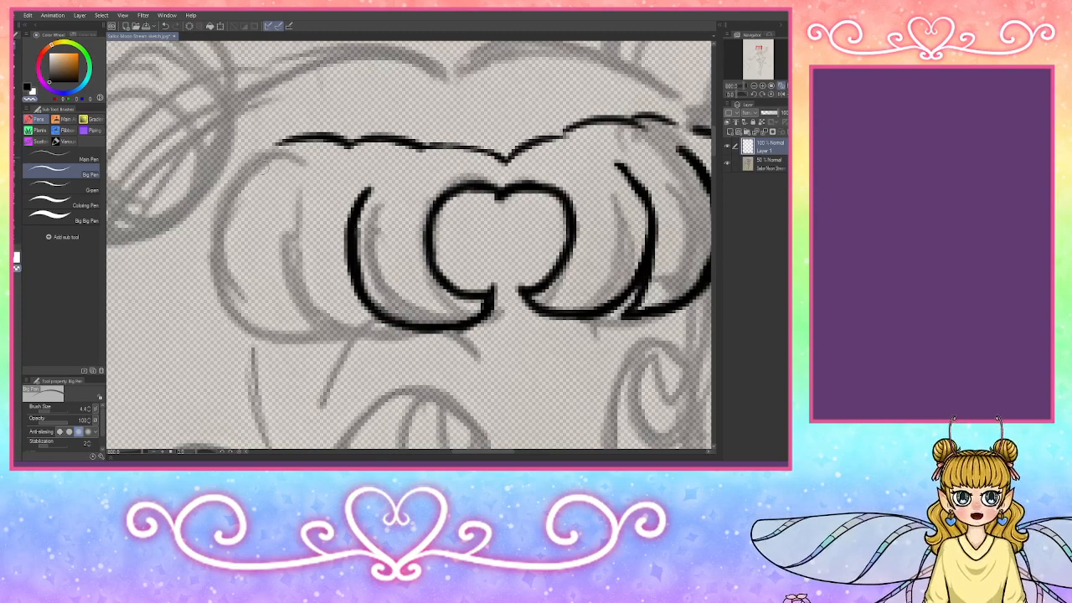
{"action": "left_click", "coordinate": [29, 88]}
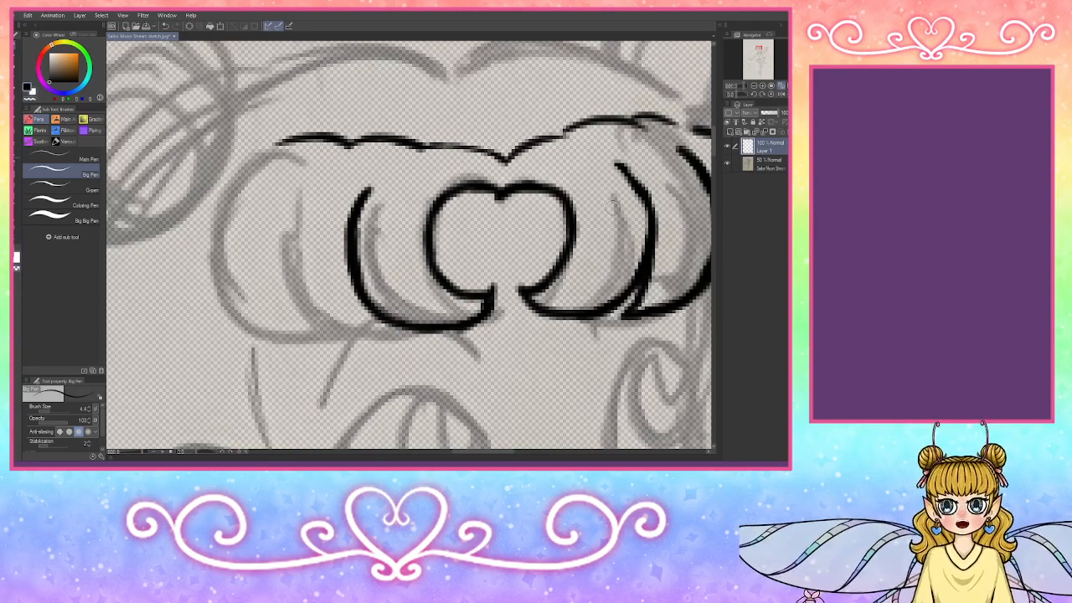
{"action": "mouse_move", "coordinate": [624, 170]}
{"action": "left_mouse_down"}
{"action": "mouse_move", "coordinate": [644, 194]}
{"action": "mouse_move", "coordinate": [648, 229]}
{"action": "mouse_move", "coordinate": [646, 202]}
{"action": "mouse_move", "coordinate": [645, 264]}
{"action": "mouse_move", "coordinate": [651, 241]}
{"action": "mouse_move", "coordinate": [626, 296]}
{"action": "mouse_move", "coordinate": [651, 252]}
{"action": "mouse_move", "coordinate": [619, 319]}
{"action": "left_mouse_up"}
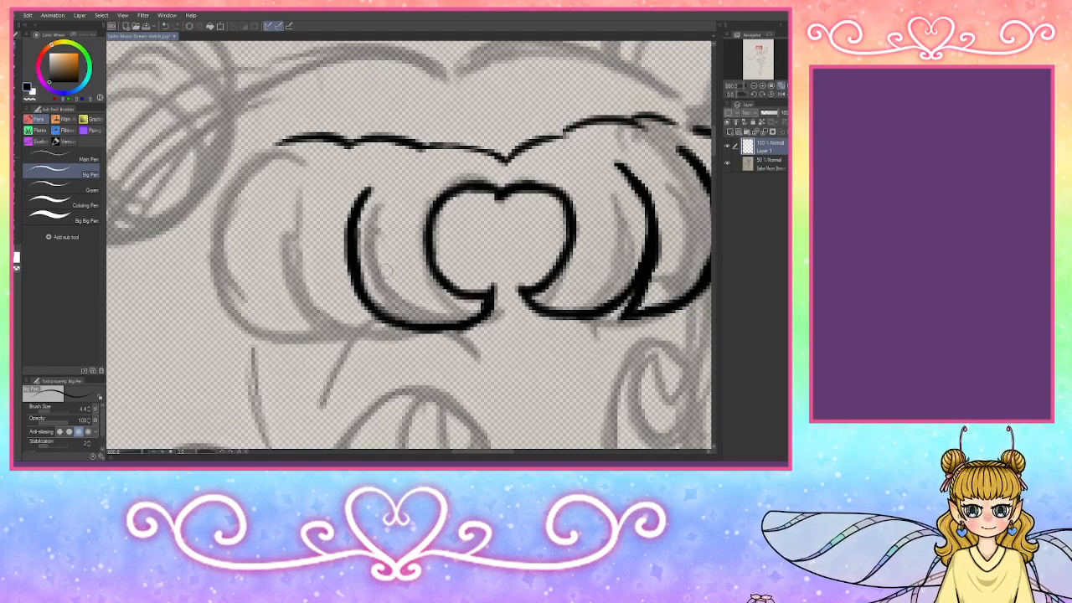
Step: Ink the next bang strand on the left side of the fringe, undoing unsatisfactory strokes
{"action": "mouse_move", "coordinate": [309, 169]}
{"action": "left_mouse_down"}
{"action": "mouse_move", "coordinate": [282, 224]}
{"action": "mouse_move", "coordinate": [286, 312]}
{"action": "mouse_move", "coordinate": [339, 340]}
{"action": "mouse_move", "coordinate": [391, 344]}
{"action": "mouse_move", "coordinate": [311, 327]}
{"action": "left_mouse_up"}
{"action": "key", "text": "ctrl+z"}
{"action": "key", "text": "ctrl+z"}
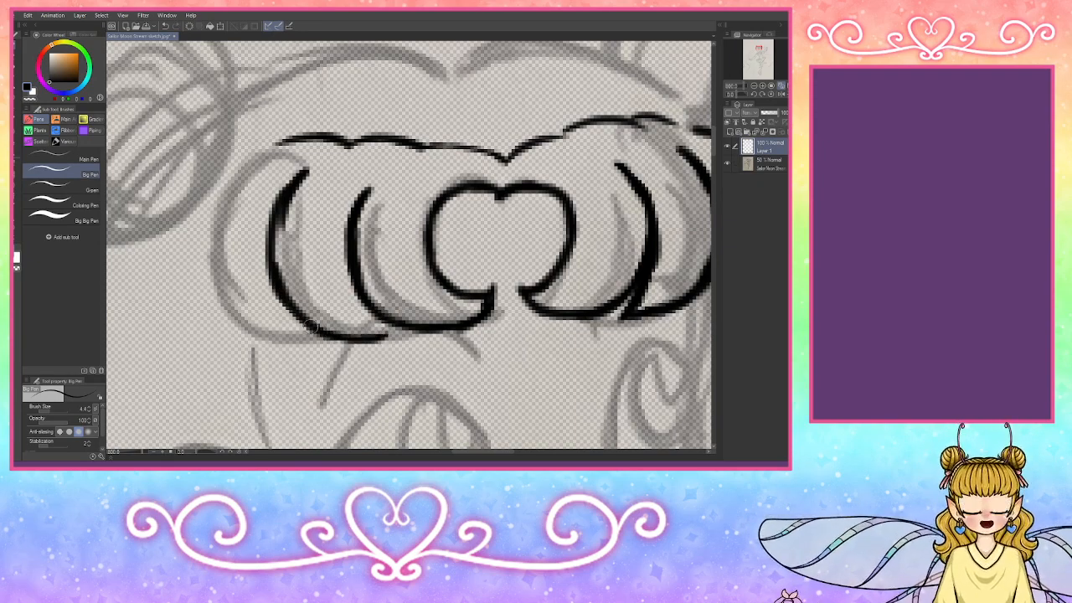
Step: Ink the pointed tips of the left bang strands and the large outer curve of the leftmost strand
{"action": "mouse_move", "coordinate": [384, 336]}
{"action": "left_mouse_down"}
{"action": "mouse_move", "coordinate": [365, 297]}
{"action": "mouse_move", "coordinate": [393, 334]}
{"action": "mouse_move", "coordinate": [366, 338]}
{"action": "left_mouse_up"}
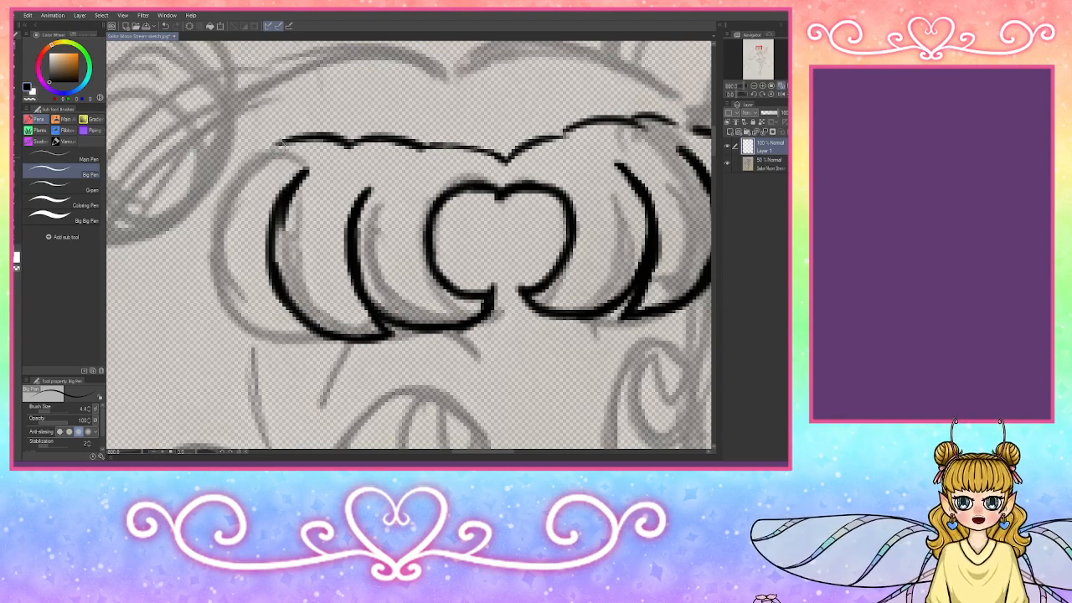
{"action": "mouse_move", "coordinate": [281, 142]}
{"action": "left_mouse_down"}
{"action": "mouse_move", "coordinate": [239, 158]}
{"action": "mouse_move", "coordinate": [263, 148]}
{"action": "mouse_move", "coordinate": [211, 191]}
{"action": "mouse_move", "coordinate": [240, 160]}
{"action": "mouse_move", "coordinate": [186, 258]}
{"action": "mouse_move", "coordinate": [193, 214]}
{"action": "mouse_move", "coordinate": [188, 295]}
{"action": "mouse_move", "coordinate": [200, 300]}
{"action": "mouse_move", "coordinate": [182, 283]}
{"action": "mouse_move", "coordinate": [293, 350]}
{"action": "mouse_move", "coordinate": [279, 347]}
{"action": "mouse_move", "coordinate": [312, 347]}
{"action": "left_mouse_up"}
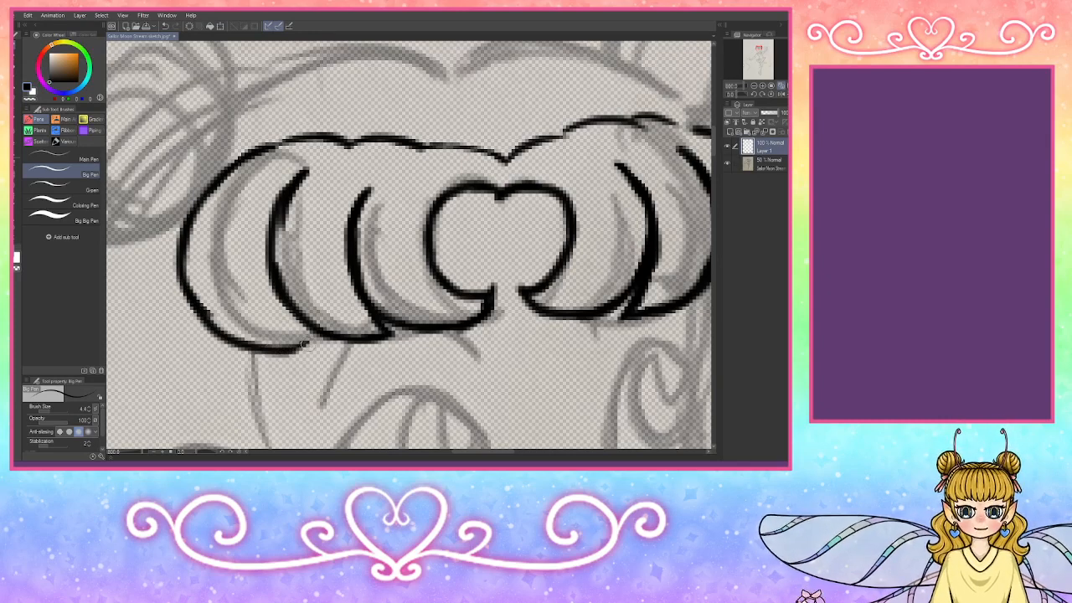
{"action": "left_click_drag", "start_coordinate": [272, 247], "coordinate": [303, 337]}
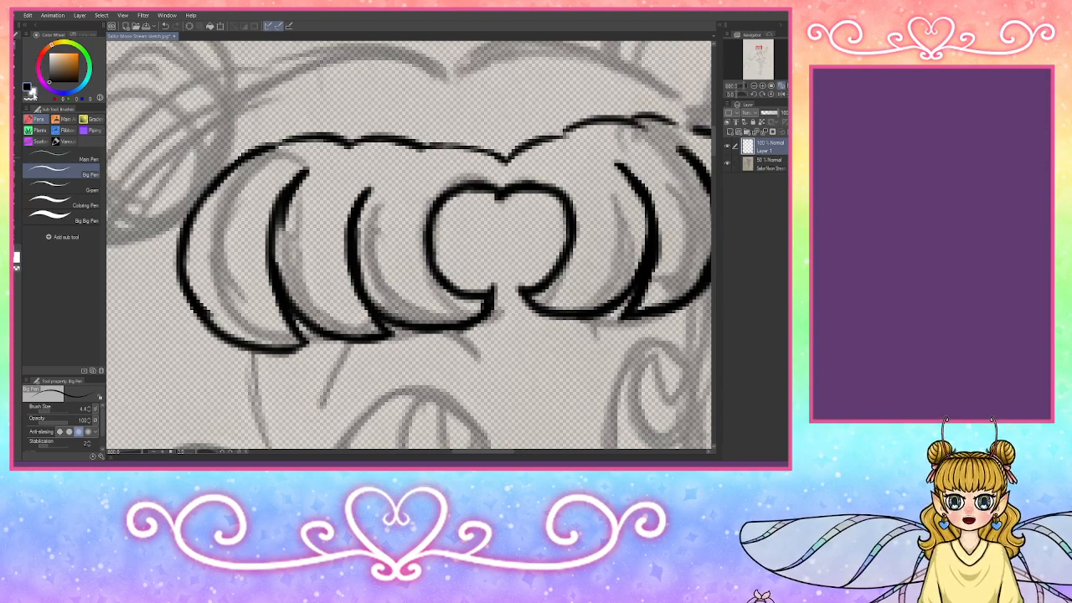
Step: Thin the overly thick outlines of the two left bang strands and the strand right of the heart with transparent color
{"action": "left_click", "coordinate": [31, 91]}
{"action": "mouse_move", "coordinate": [283, 228]}
{"action": "left_mouse_down"}
{"action": "mouse_move", "coordinate": [329, 170]}
{"action": "mouse_move", "coordinate": [303, 174]}
{"action": "left_mouse_up"}
{"action": "mouse_move", "coordinate": [220, 311]}
{"action": "left_mouse_down"}
{"action": "mouse_move", "coordinate": [196, 277]}
{"action": "mouse_move", "coordinate": [208, 313]}
{"action": "left_mouse_up"}
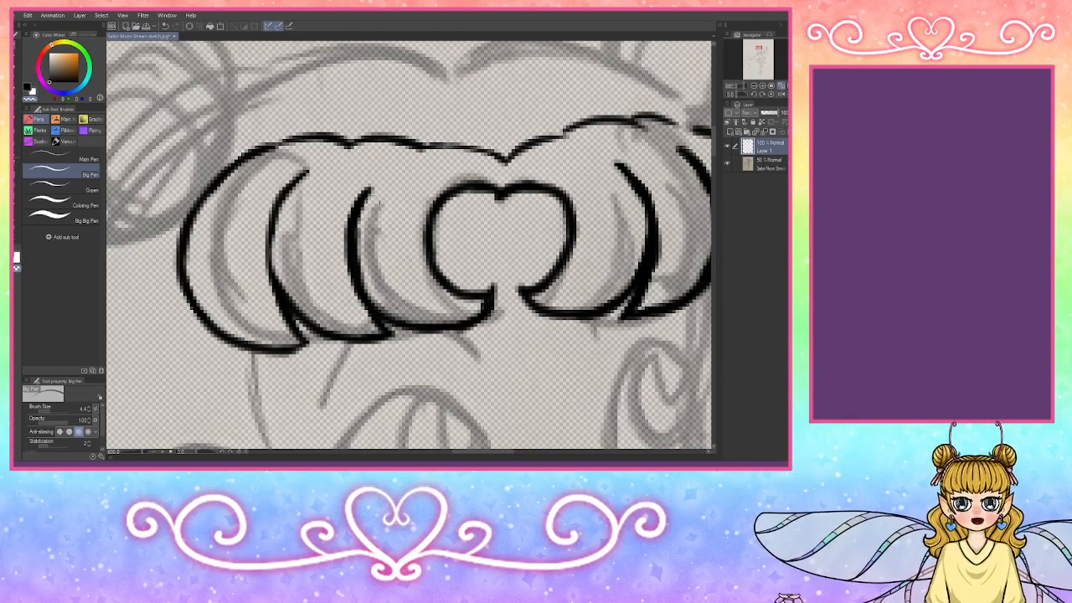
{"action": "mouse_move", "coordinate": [378, 203]}
{"action": "left_mouse_down"}
{"action": "mouse_move", "coordinate": [357, 245]}
{"action": "mouse_move", "coordinate": [367, 266]}
{"action": "left_mouse_up"}
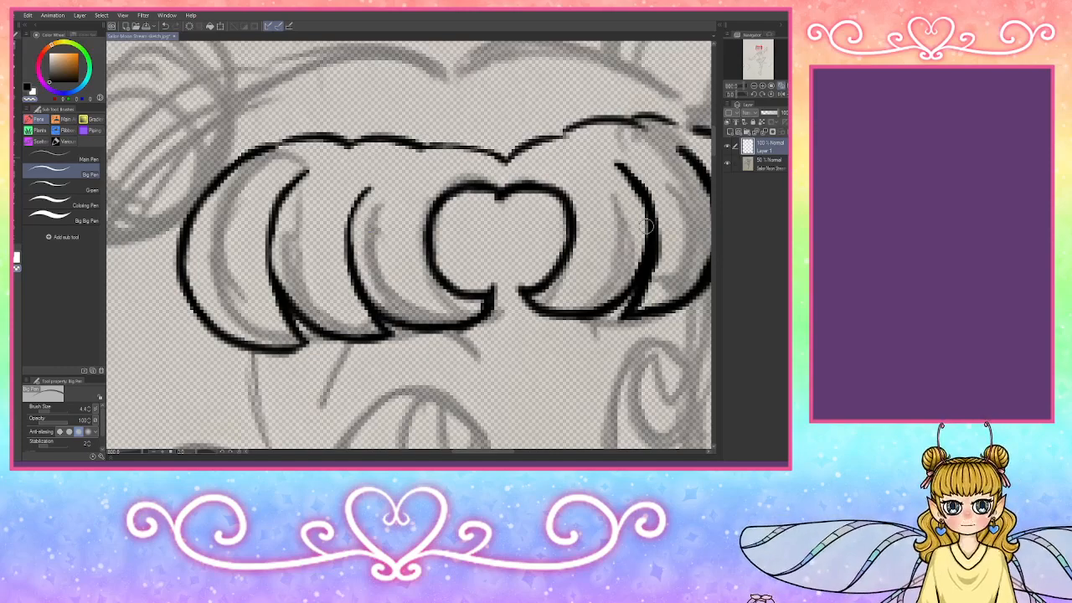
{"action": "mouse_move", "coordinate": [618, 179]}
{"action": "left_mouse_down"}
{"action": "mouse_move", "coordinate": [650, 220]}
{"action": "mouse_move", "coordinate": [641, 278]}
{"action": "left_mouse_up"}
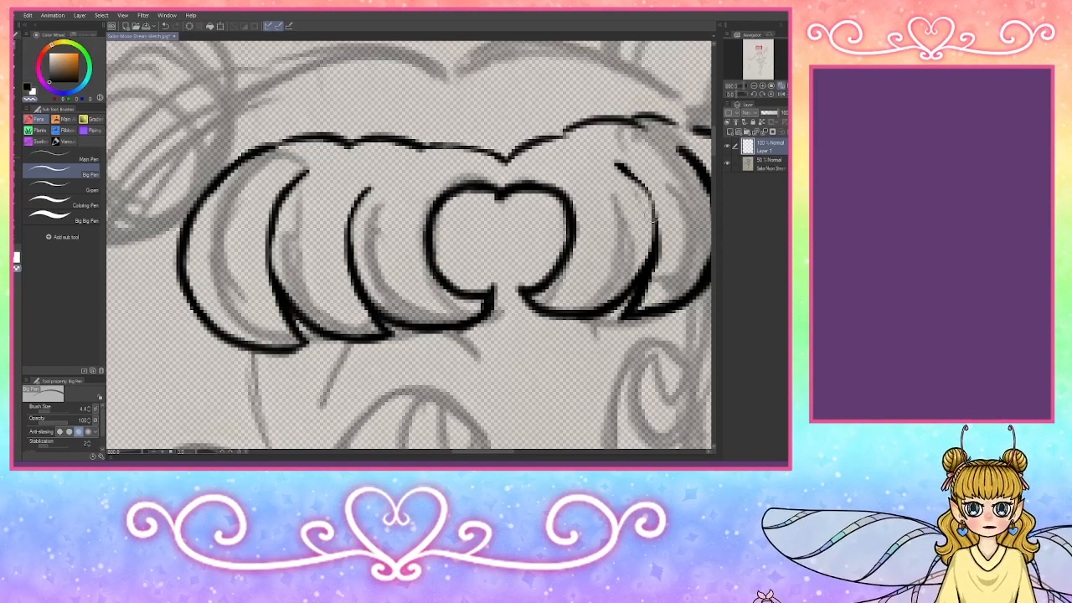
{"action": "left_click_drag", "start_coordinate": [625, 165], "coordinate": [629, 201]}
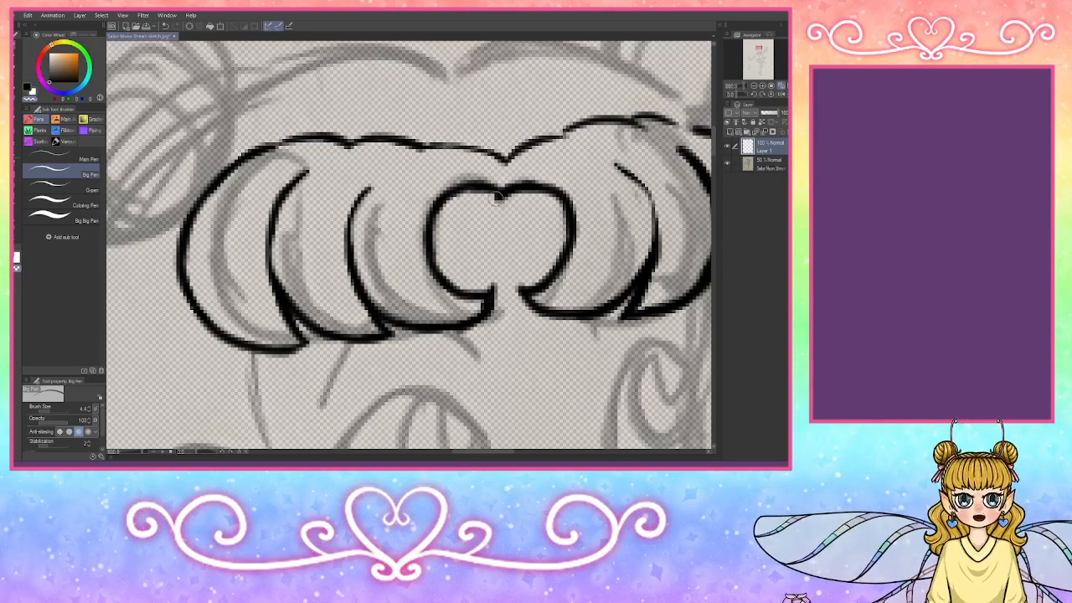
Step: Erase the heart's cleft with transparent color and redraw the cleft and both sides of the heart in black
{"action": "mouse_move", "coordinate": [512, 209]}
{"action": "left_mouse_down"}
{"action": "mouse_move", "coordinate": [521, 191]}
{"action": "mouse_move", "coordinate": [542, 203]}
{"action": "mouse_move", "coordinate": [506, 197]}
{"action": "left_mouse_up"}
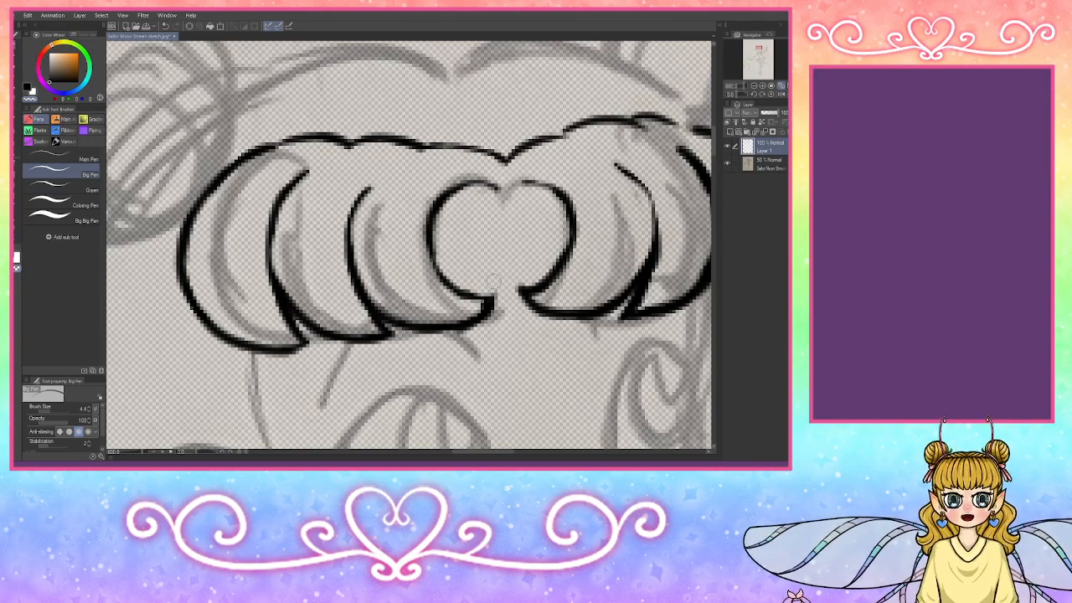
{"action": "left_click", "coordinate": [29, 86]}
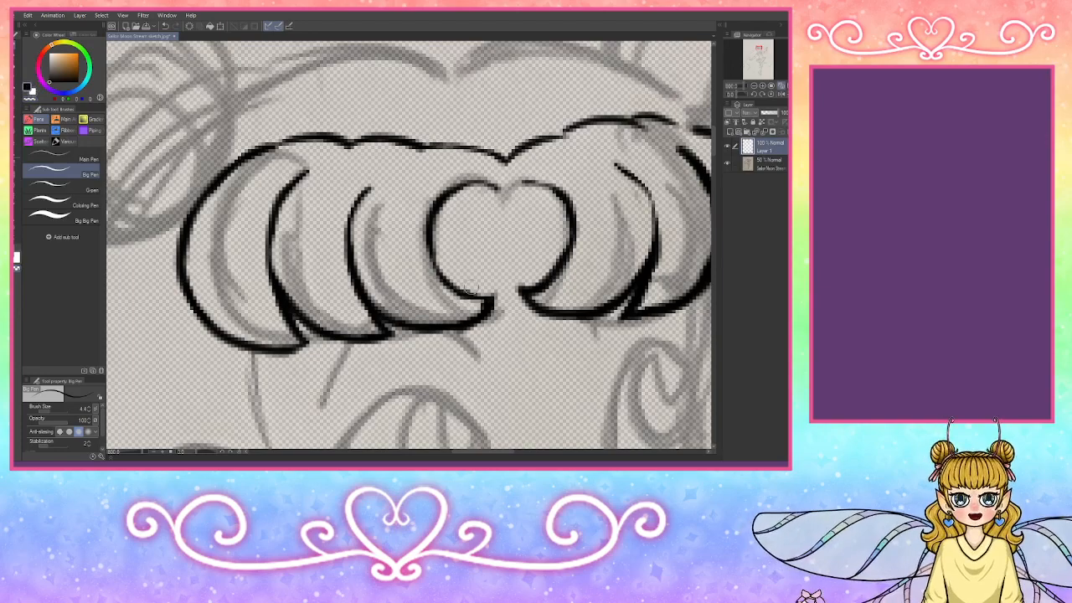
{"action": "mouse_move", "coordinate": [492, 299]}
{"action": "left_mouse_down"}
{"action": "mouse_move", "coordinate": [462, 293]}
{"action": "mouse_move", "coordinate": [430, 254]}
{"action": "left_mouse_up"}
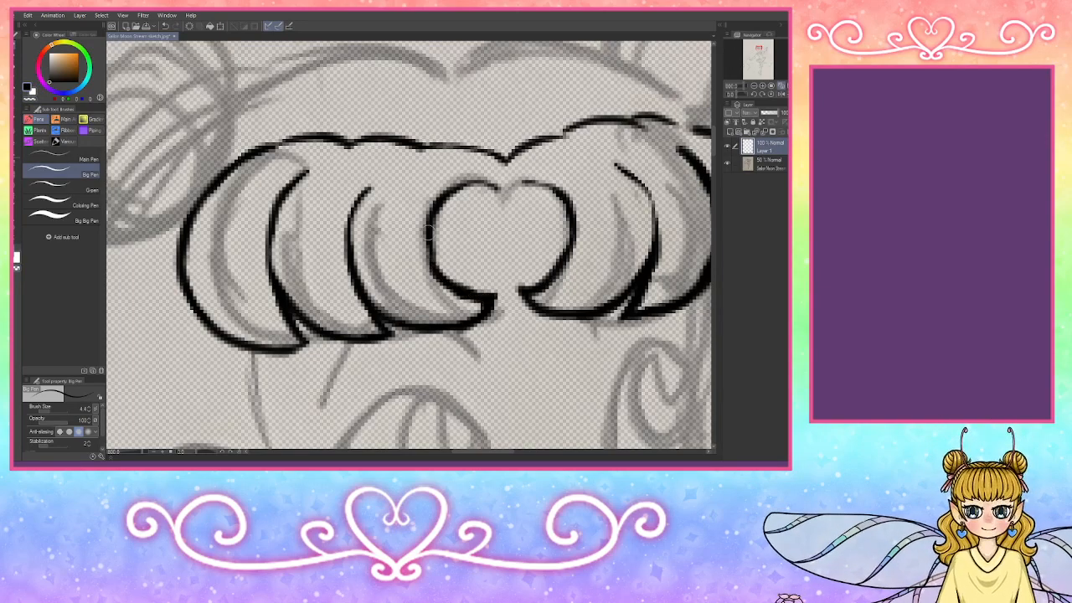
{"action": "mouse_move", "coordinate": [496, 191]}
{"action": "left_mouse_down"}
{"action": "mouse_move", "coordinate": [530, 185]}
{"action": "mouse_move", "coordinate": [573, 224]}
{"action": "left_mouse_up"}
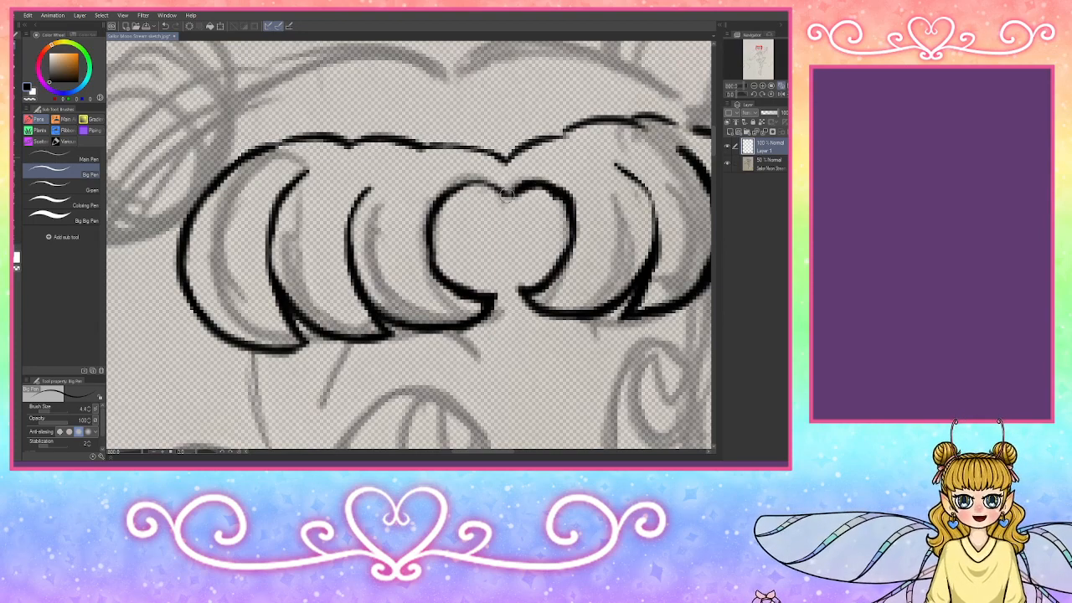
{"action": "mouse_move", "coordinate": [510, 196]}
{"action": "left_mouse_down"}
{"action": "mouse_move", "coordinate": [488, 183]}
{"action": "mouse_move", "coordinate": [443, 198]}
{"action": "mouse_move", "coordinate": [429, 234]}
{"action": "mouse_move", "coordinate": [436, 278]}
{"action": "left_mouse_up"}
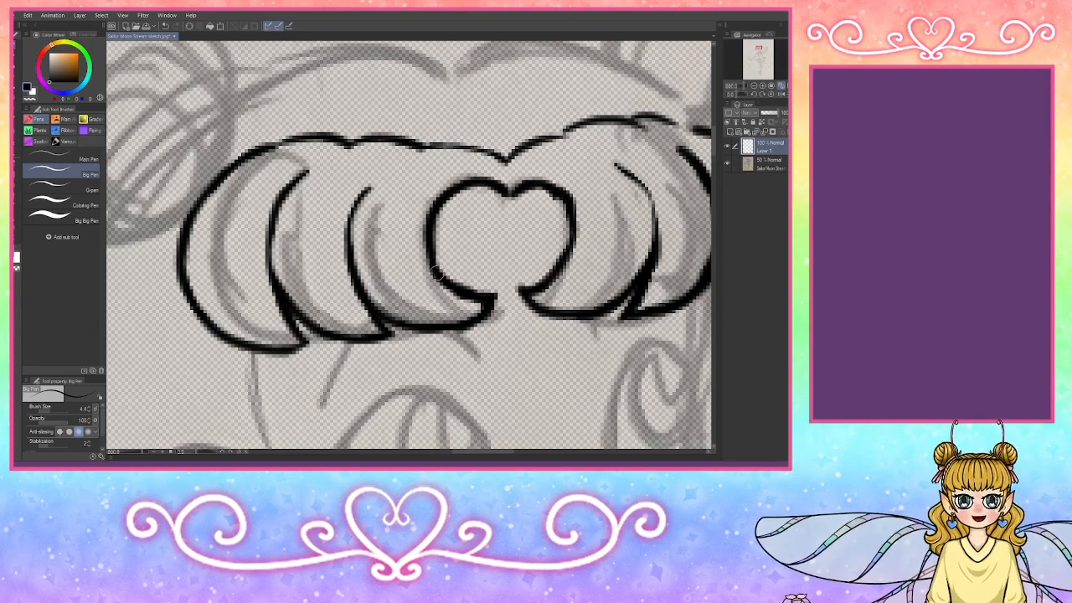
{"action": "left_click_drag", "start_coordinate": [446, 199], "coordinate": [431, 277]}
{"action": "mouse_move", "coordinate": [571, 224]}
{"action": "left_mouse_down"}
{"action": "mouse_move", "coordinate": [565, 198]}
{"action": "mouse_move", "coordinate": [570, 251]}
{"action": "mouse_move", "coordinate": [554, 280]}
{"action": "mouse_move", "coordinate": [529, 294]}
{"action": "mouse_move", "coordinate": [532, 313]}
{"action": "mouse_move", "coordinate": [574, 315]}
{"action": "left_mouse_up"}
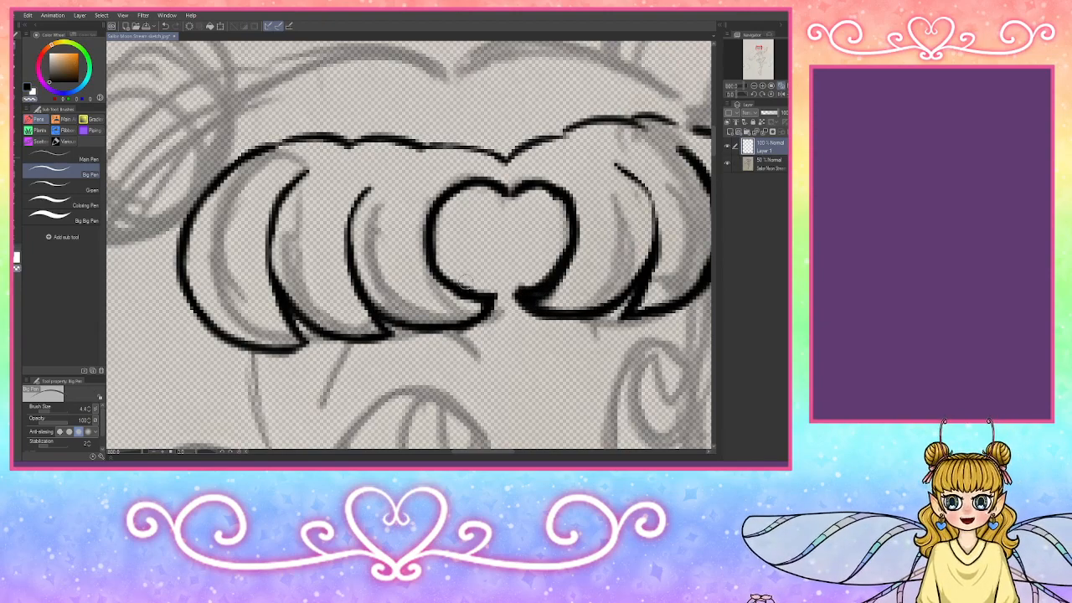
Step: Trim the heart's sides and lower tips with transparent color, and re-ink both sides as smooth black curves
{"action": "mouse_move", "coordinate": [520, 284]}
{"action": "left_mouse_down"}
{"action": "mouse_move", "coordinate": [531, 291]}
{"action": "mouse_move", "coordinate": [553, 270]}
{"action": "mouse_move", "coordinate": [543, 283]}
{"action": "mouse_move", "coordinate": [561, 222]}
{"action": "left_mouse_up"}
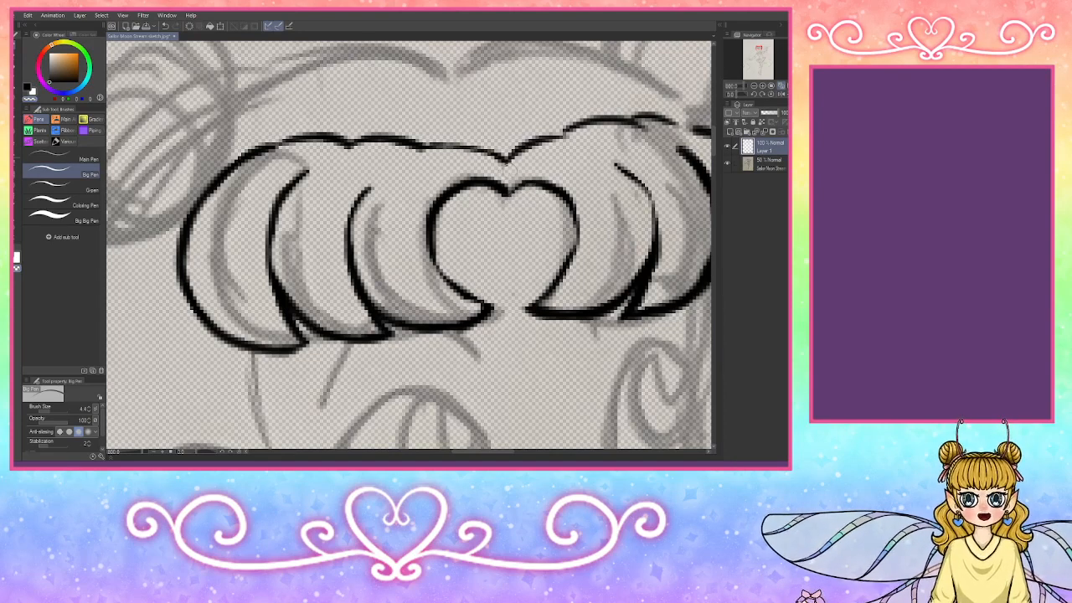
{"action": "mouse_move", "coordinate": [442, 180]}
{"action": "left_mouse_down"}
{"action": "mouse_move", "coordinate": [430, 268]}
{"action": "mouse_move", "coordinate": [448, 287]}
{"action": "left_mouse_up"}
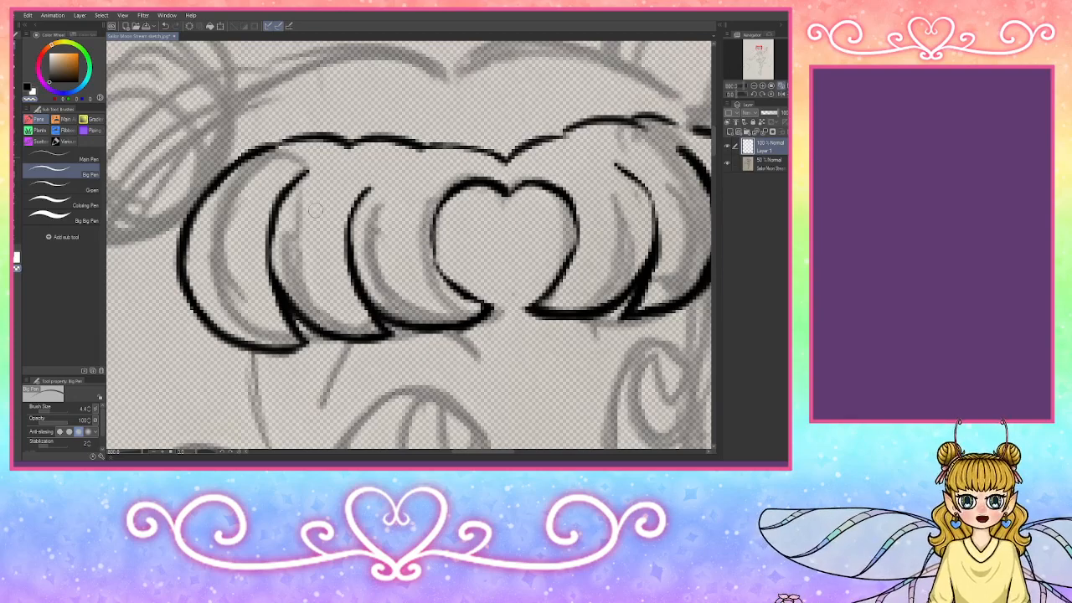
{"action": "left_click", "coordinate": [27, 87]}
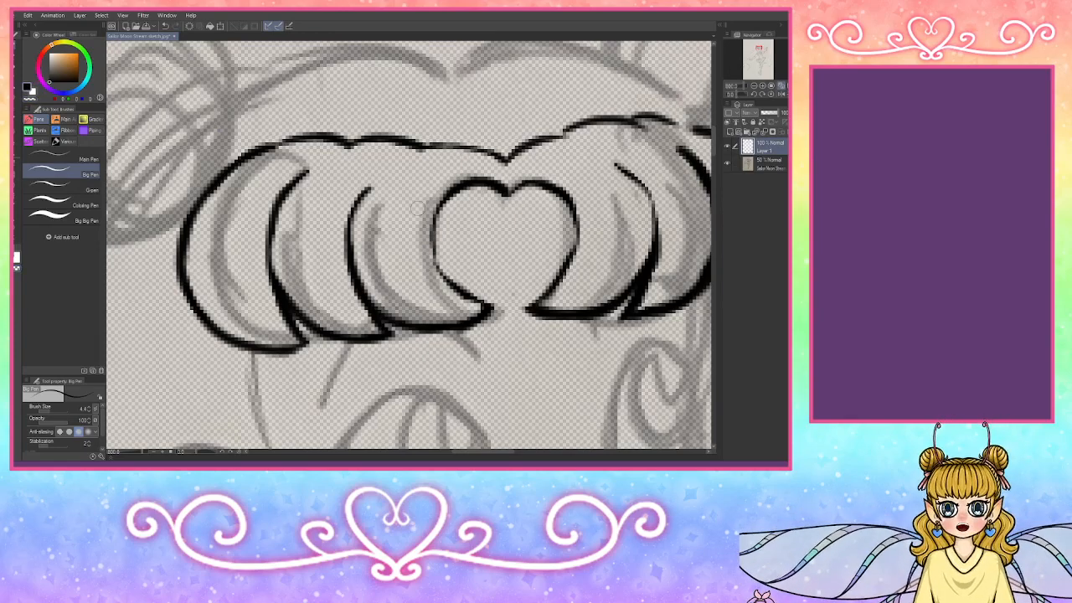
{"action": "mouse_move", "coordinate": [452, 186]}
{"action": "left_mouse_down"}
{"action": "mouse_move", "coordinate": [434, 234]}
{"action": "mouse_move", "coordinate": [439, 275]}
{"action": "mouse_move", "coordinate": [494, 314]}
{"action": "left_mouse_up"}
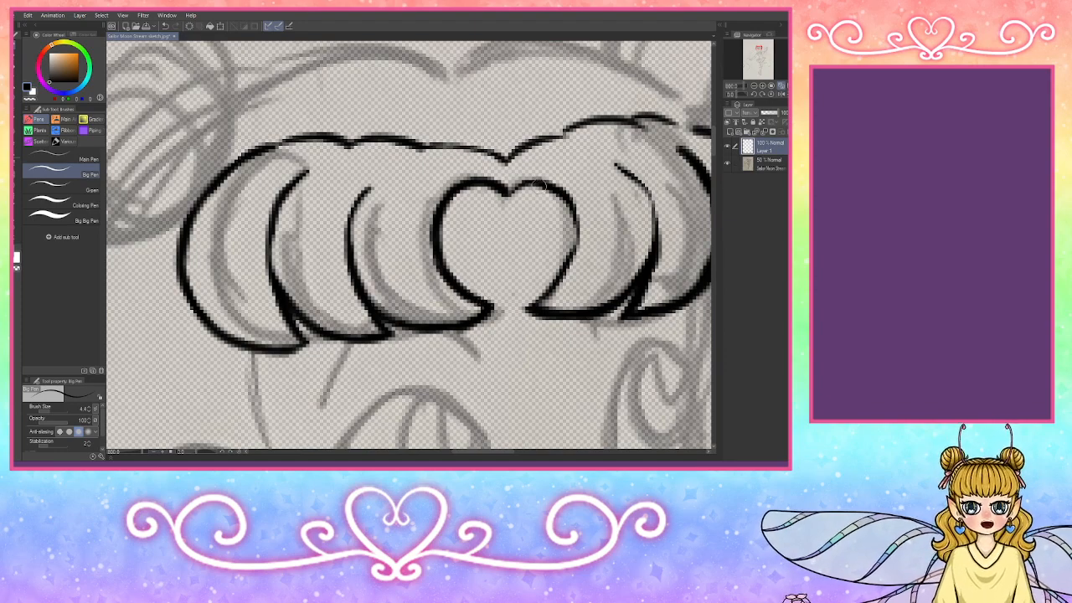
{"action": "mouse_move", "coordinate": [531, 184]}
{"action": "left_mouse_down"}
{"action": "mouse_move", "coordinate": [572, 219]}
{"action": "mouse_move", "coordinate": [561, 196]}
{"action": "mouse_move", "coordinate": [574, 262]}
{"action": "left_mouse_up"}
{"action": "mouse_move", "coordinate": [573, 214]}
{"action": "left_mouse_down"}
{"action": "mouse_move", "coordinate": [564, 266]}
{"action": "mouse_move", "coordinate": [575, 243]}
{"action": "left_mouse_up"}
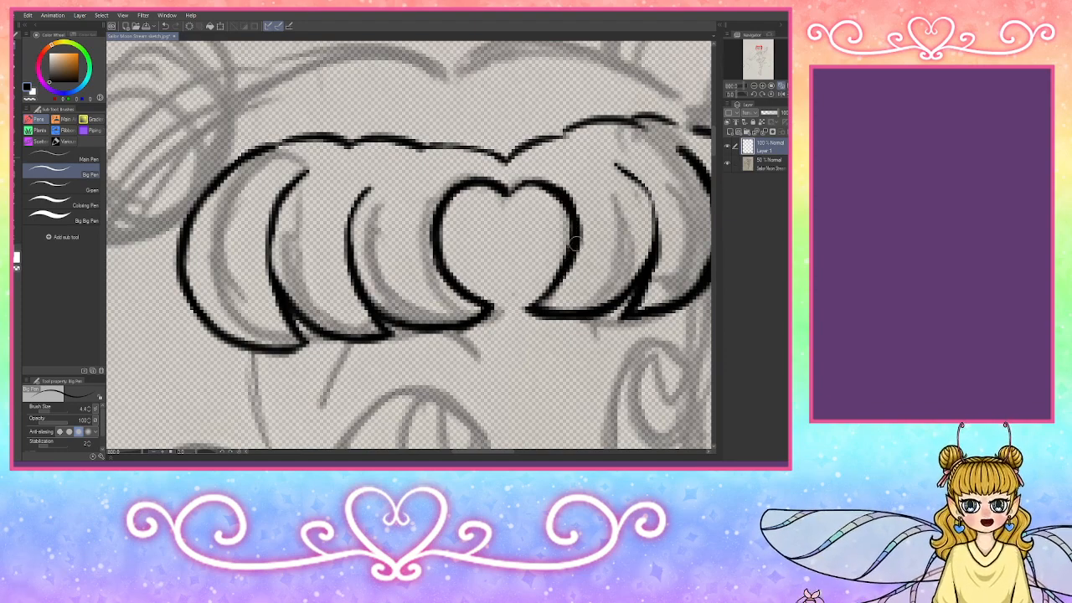
Step: Thicken the bang strands on both sides of the heart, and extend the hairline's scallops with short overlapping ends
{"action": "mouse_move", "coordinate": [643, 185]}
{"action": "left_mouse_down"}
{"action": "mouse_move", "coordinate": [658, 225]}
{"action": "mouse_move", "coordinate": [660, 256]}
{"action": "left_mouse_up"}
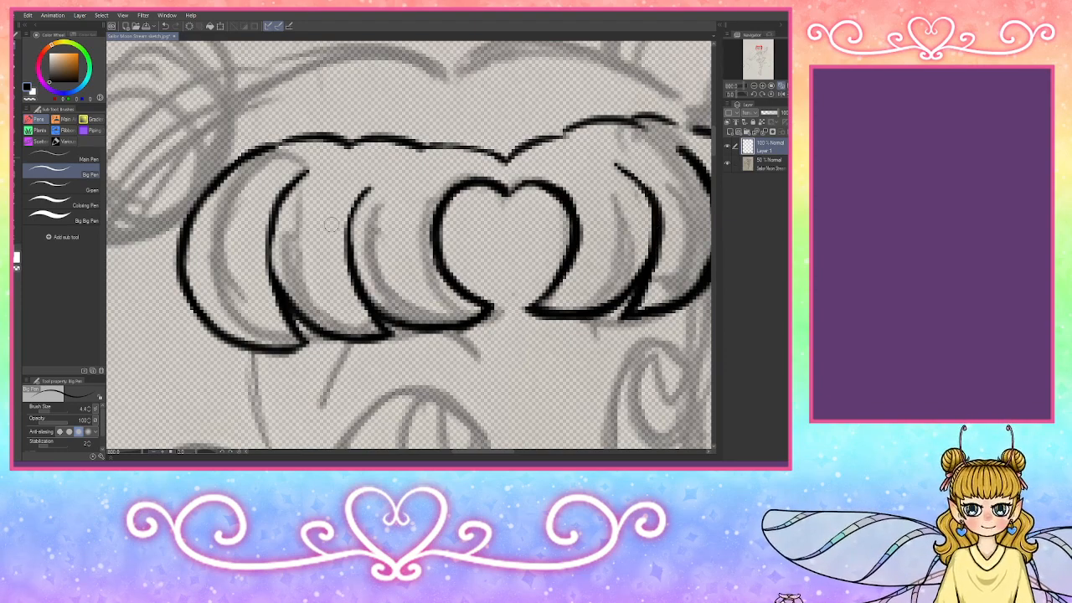
{"action": "mouse_move", "coordinate": [374, 183]}
{"action": "left_mouse_down"}
{"action": "mouse_move", "coordinate": [353, 235]}
{"action": "mouse_move", "coordinate": [353, 261]}
{"action": "left_mouse_up"}
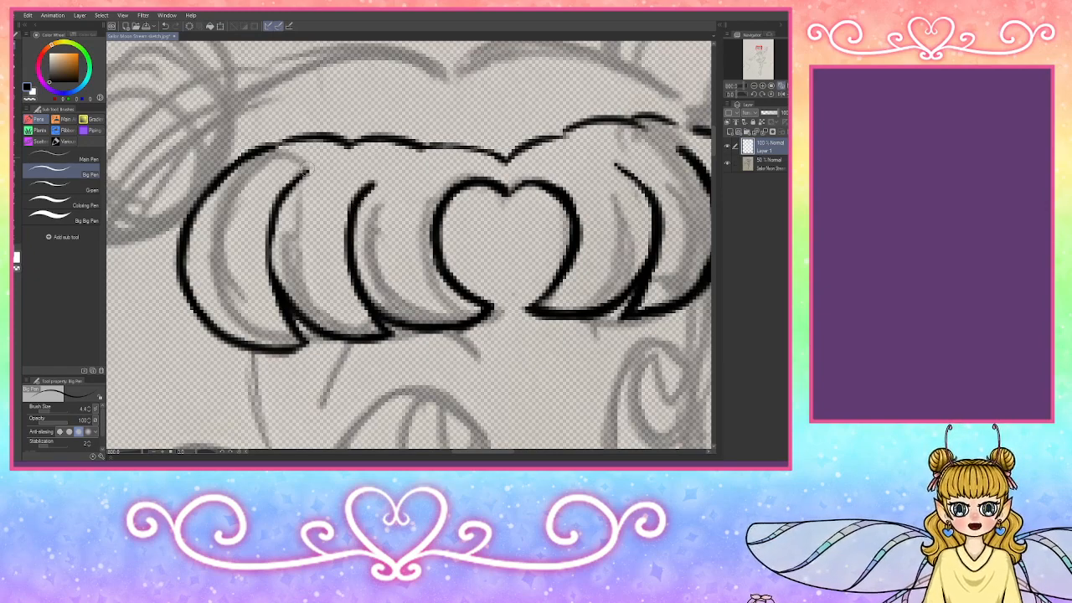
{"action": "left_click_drag", "start_coordinate": [307, 171], "coordinate": [279, 203]}
{"action": "mouse_move", "coordinate": [280, 145]}
{"action": "left_mouse_down"}
{"action": "mouse_move", "coordinate": [318, 137]}
{"action": "mouse_move", "coordinate": [359, 153]}
{"action": "mouse_move", "coordinate": [330, 152]}
{"action": "mouse_move", "coordinate": [400, 153]}
{"action": "left_mouse_up"}
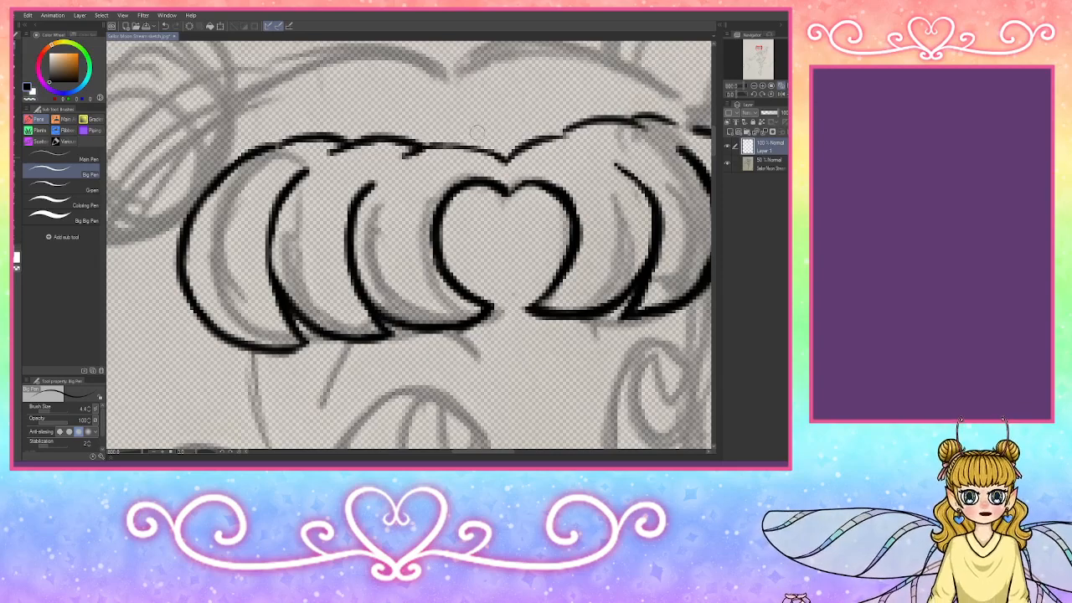
{"action": "mouse_move", "coordinate": [544, 137]}
{"action": "left_mouse_down"}
{"action": "mouse_move", "coordinate": [580, 142]}
{"action": "mouse_move", "coordinate": [570, 131]}
{"action": "left_mouse_up"}
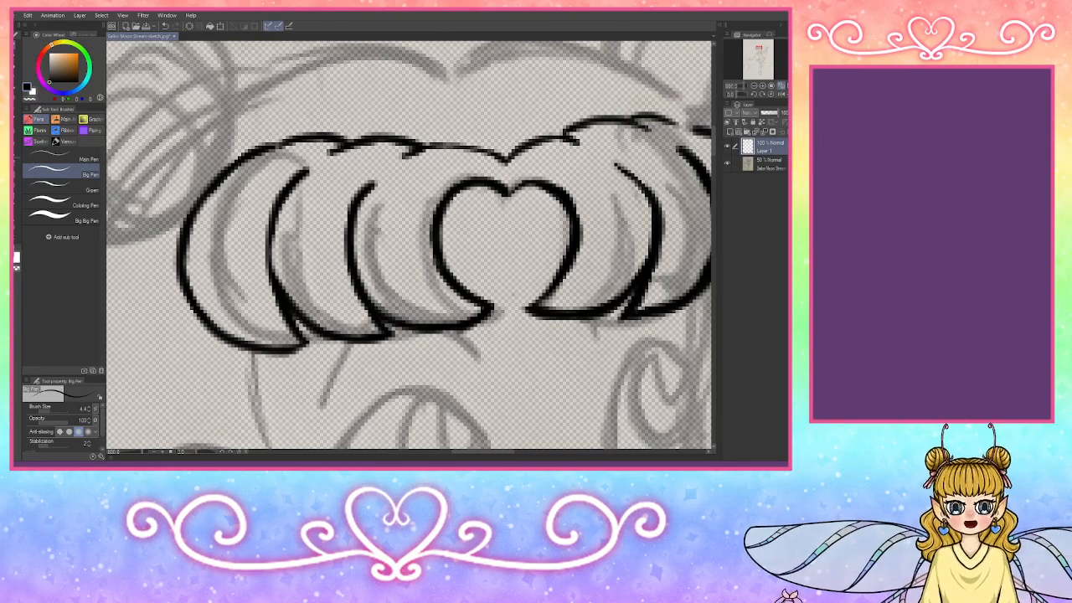
Step: Ink the line running down from the left bangs and the two curled locks between ear and eye, redoing the inner curve
{"action": "left_click_drag", "start_coordinate": [758, 52], "coordinate": [748, 55]}
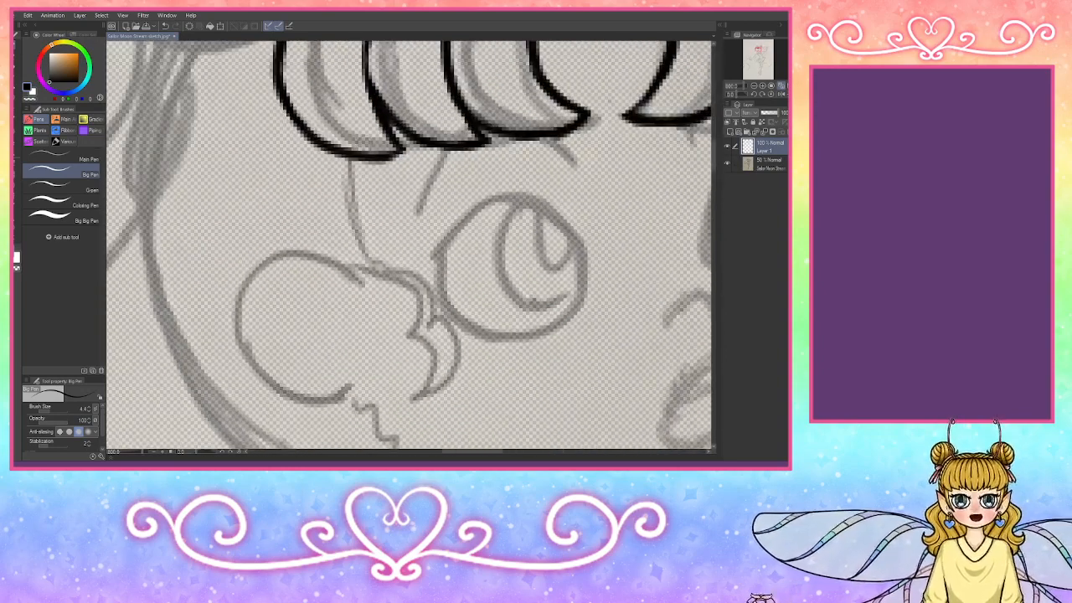
{"action": "mouse_move", "coordinate": [352, 156]}
{"action": "left_mouse_down"}
{"action": "mouse_move", "coordinate": [365, 250]}
{"action": "mouse_move", "coordinate": [425, 274]}
{"action": "mouse_move", "coordinate": [420, 320]}
{"action": "mouse_move", "coordinate": [437, 318]}
{"action": "mouse_move", "coordinate": [425, 388]}
{"action": "left_mouse_up"}
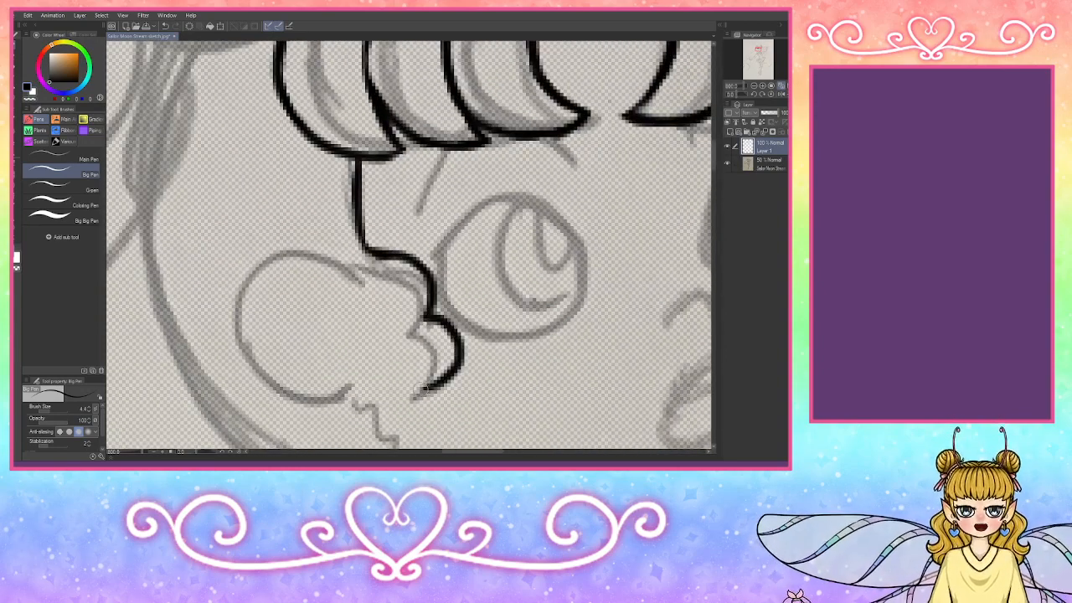
{"action": "mouse_move", "coordinate": [425, 319]}
{"action": "left_mouse_down"}
{"action": "mouse_move", "coordinate": [437, 356]}
{"action": "mouse_move", "coordinate": [409, 391]}
{"action": "left_mouse_up"}
{"action": "mouse_move", "coordinate": [424, 327]}
{"action": "left_mouse_down"}
{"action": "mouse_move", "coordinate": [415, 313]}
{"action": "mouse_move", "coordinate": [426, 283]}
{"action": "mouse_move", "coordinate": [427, 303]}
{"action": "mouse_move", "coordinate": [388, 265]}
{"action": "mouse_move", "coordinate": [362, 276]}
{"action": "mouse_move", "coordinate": [419, 295]}
{"action": "left_mouse_up"}
{"action": "key", "text": "ctrl+z"}
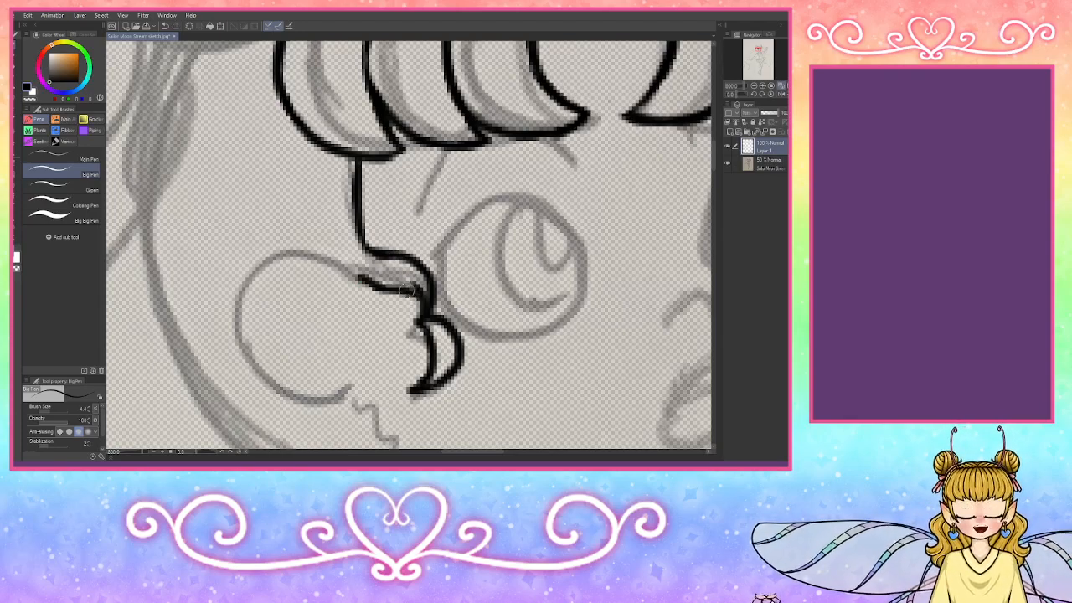
{"action": "key", "text": "ctrl+z"}
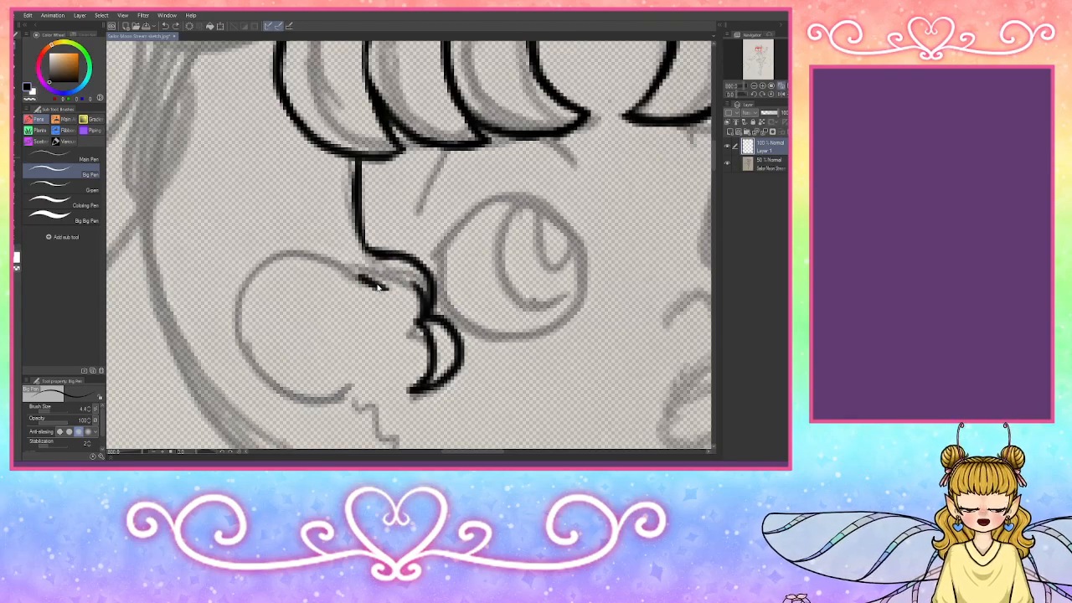
{"action": "key", "text": "ctrl+z"}
{"action": "left_click_drag", "start_coordinate": [357, 272], "coordinate": [423, 302]}
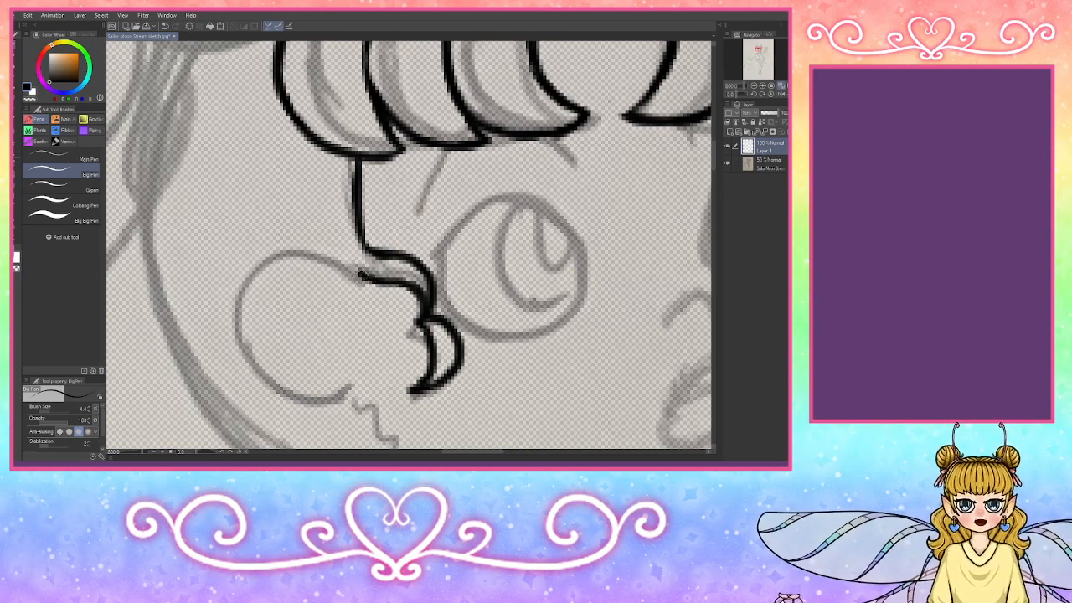
Step: Ink the ear's outline and inner folds with the start of the jagged line below, undoing unsatisfactory strokes
{"action": "mouse_move", "coordinate": [362, 277]}
{"action": "left_mouse_down"}
{"action": "mouse_move", "coordinate": [342, 254]}
{"action": "mouse_move", "coordinate": [356, 271]}
{"action": "mouse_move", "coordinate": [319, 258]}
{"action": "mouse_move", "coordinate": [341, 266]}
{"action": "mouse_move", "coordinate": [273, 263]}
{"action": "mouse_move", "coordinate": [252, 279]}
{"action": "mouse_move", "coordinate": [267, 270]}
{"action": "mouse_move", "coordinate": [254, 310]}
{"action": "mouse_move", "coordinate": [256, 281]}
{"action": "mouse_move", "coordinate": [259, 357]}
{"action": "mouse_move", "coordinate": [377, 424]}
{"action": "left_mouse_up"}
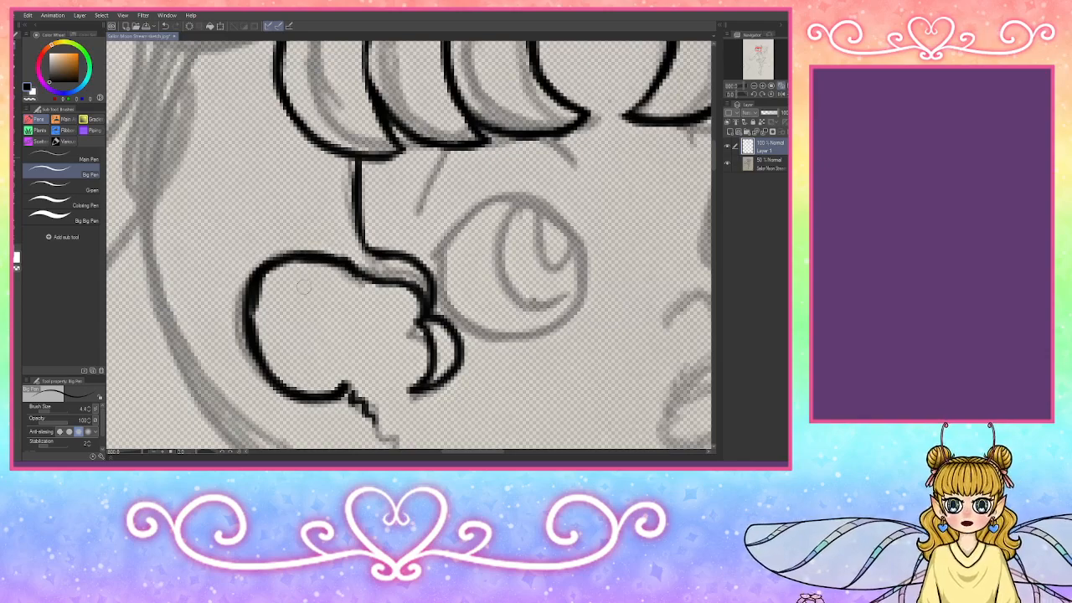
{"action": "mouse_move", "coordinate": [305, 288]}
{"action": "left_mouse_down"}
{"action": "mouse_move", "coordinate": [339, 333]}
{"action": "mouse_move", "coordinate": [308, 331]}
{"action": "left_mouse_up"}
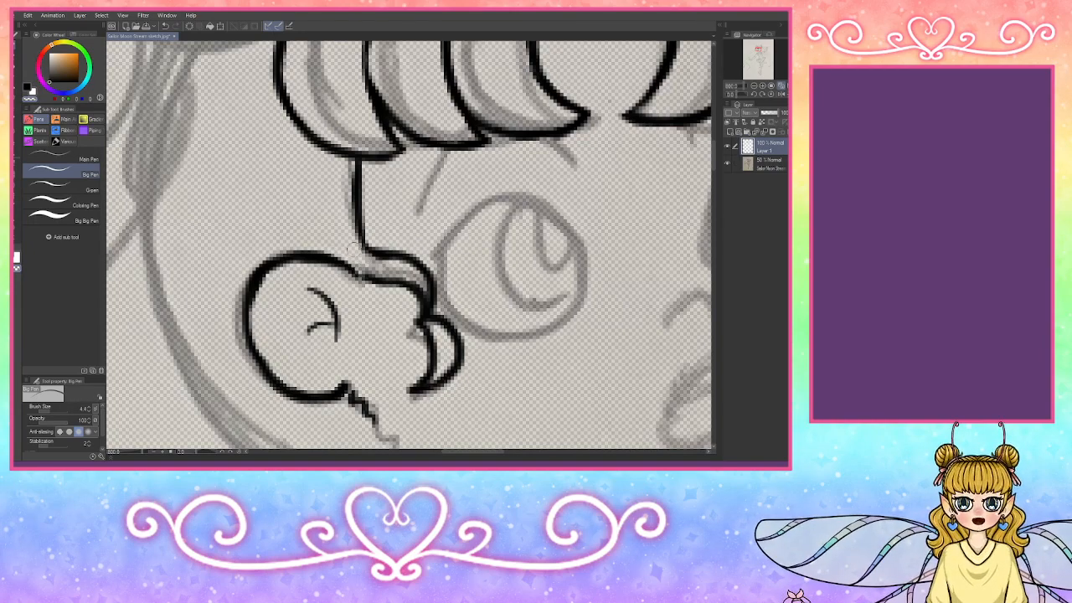
{"action": "key", "text": "ctrl+z"}
{"action": "key", "text": "ctrl+z"}
{"action": "key", "text": "ctrl+z"}
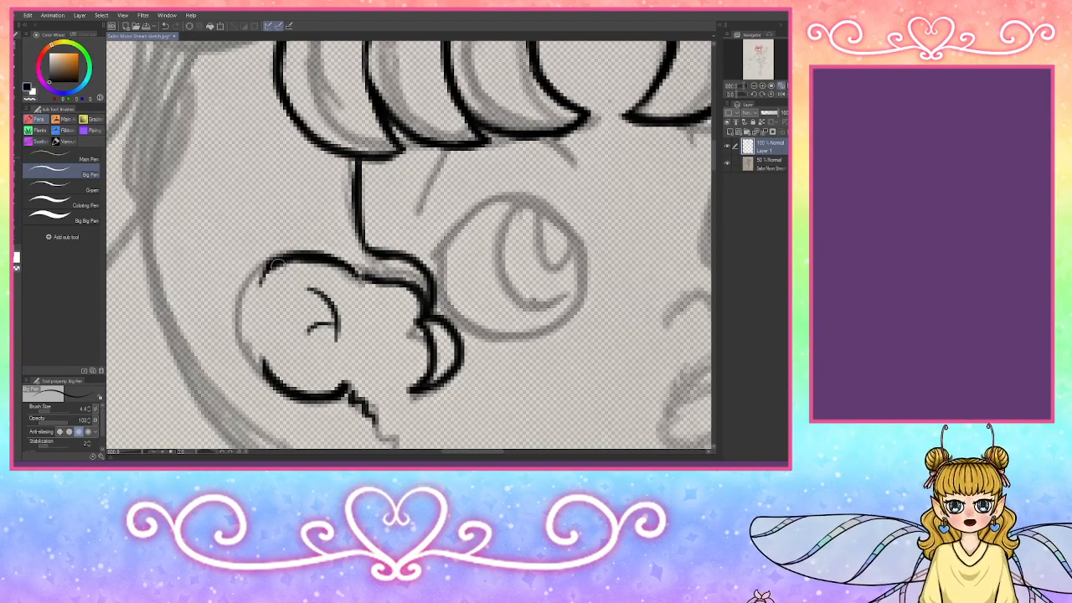
Step: Re-ink the ear's left edge, add the crescent earring, and ink the jagged line and long curve meeting at the neck
{"action": "mouse_move", "coordinate": [276, 265]}
{"action": "left_mouse_down"}
{"action": "mouse_move", "coordinate": [248, 330]}
{"action": "mouse_move", "coordinate": [260, 369]}
{"action": "mouse_move", "coordinate": [293, 392]}
{"action": "mouse_move", "coordinate": [325, 370]}
{"action": "mouse_move", "coordinate": [430, 98]}
{"action": "mouse_move", "coordinate": [467, 162]}
{"action": "mouse_move", "coordinate": [461, 181]}
{"action": "mouse_move", "coordinate": [474, 172]}
{"action": "mouse_move", "coordinate": [474, 182]}
{"action": "mouse_move", "coordinate": [485, 166]}
{"action": "mouse_move", "coordinate": [481, 211]}
{"action": "mouse_move", "coordinate": [459, 214]}
{"action": "mouse_move", "coordinate": [438, 193]}
{"action": "mouse_move", "coordinate": [456, 214]}
{"action": "left_mouse_up"}
{"action": "mouse_move", "coordinate": [443, 176]}
{"action": "left_mouse_down"}
{"action": "mouse_move", "coordinate": [452, 213]}
{"action": "mouse_move", "coordinate": [466, 149]}
{"action": "left_mouse_up"}
{"action": "mouse_move", "coordinate": [520, 174]}
{"action": "left_mouse_down"}
{"action": "mouse_move", "coordinate": [571, 252]}
{"action": "mouse_move", "coordinate": [557, 255]}
{"action": "mouse_move", "coordinate": [571, 261]}
{"action": "mouse_move", "coordinate": [441, 219]}
{"action": "mouse_move", "coordinate": [370, 164]}
{"action": "mouse_move", "coordinate": [347, 125]}
{"action": "left_mouse_up"}
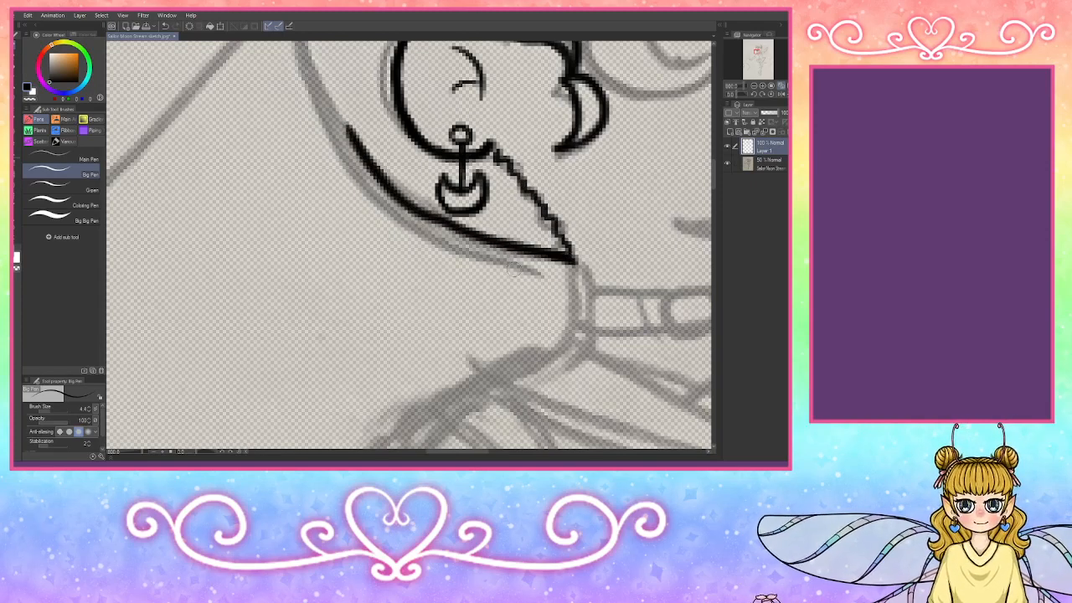
Step: Ink the neck's left side, the left end of the choker band and the crescent pendant at its center
{"action": "mouse_move", "coordinate": [573, 261]}
{"action": "left_mouse_down"}
{"action": "mouse_move", "coordinate": [546, 301]}
{"action": "mouse_move", "coordinate": [539, 295]}
{"action": "mouse_move", "coordinate": [579, 274]}
{"action": "mouse_move", "coordinate": [599, 291]}
{"action": "mouse_move", "coordinate": [580, 284]}
{"action": "mouse_move", "coordinate": [580, 326]}
{"action": "mouse_move", "coordinate": [602, 332]}
{"action": "mouse_move", "coordinate": [574, 346]}
{"action": "left_mouse_up"}
{"action": "mouse_move", "coordinate": [419, 268]}
{"action": "left_mouse_down"}
{"action": "mouse_move", "coordinate": [177, 211]}
{"action": "mouse_move", "coordinate": [127, 176]}
{"action": "left_mouse_up"}
{"action": "mouse_move", "coordinate": [394, 184]}
{"action": "left_mouse_down"}
{"action": "mouse_move", "coordinate": [381, 210]}
{"action": "mouse_move", "coordinate": [419, 213]}
{"action": "mouse_move", "coordinate": [416, 179]}
{"action": "mouse_move", "coordinate": [433, 197]}
{"action": "mouse_move", "coordinate": [435, 230]}
{"action": "mouse_move", "coordinate": [412, 238]}
{"action": "mouse_move", "coordinate": [383, 226]}
{"action": "mouse_move", "coordinate": [371, 210]}
{"action": "mouse_move", "coordinate": [391, 183]}
{"action": "mouse_move", "coordinate": [372, 220]}
{"action": "left_mouse_up"}
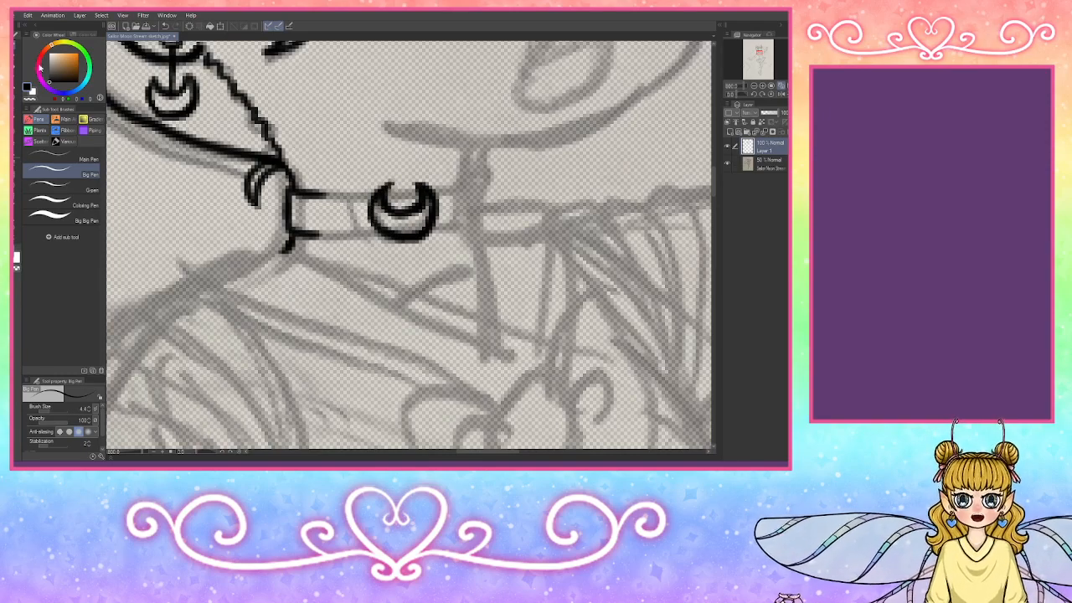
Step: Open the crescent pendant's top with transparent color, and ink the choker band and the neck's right side in black
{"action": "mouse_move", "coordinate": [398, 180]}
{"action": "left_mouse_down"}
{"action": "mouse_move", "coordinate": [425, 184]}
{"action": "mouse_move", "coordinate": [405, 222]}
{"action": "mouse_move", "coordinate": [434, 186]}
{"action": "left_mouse_up"}
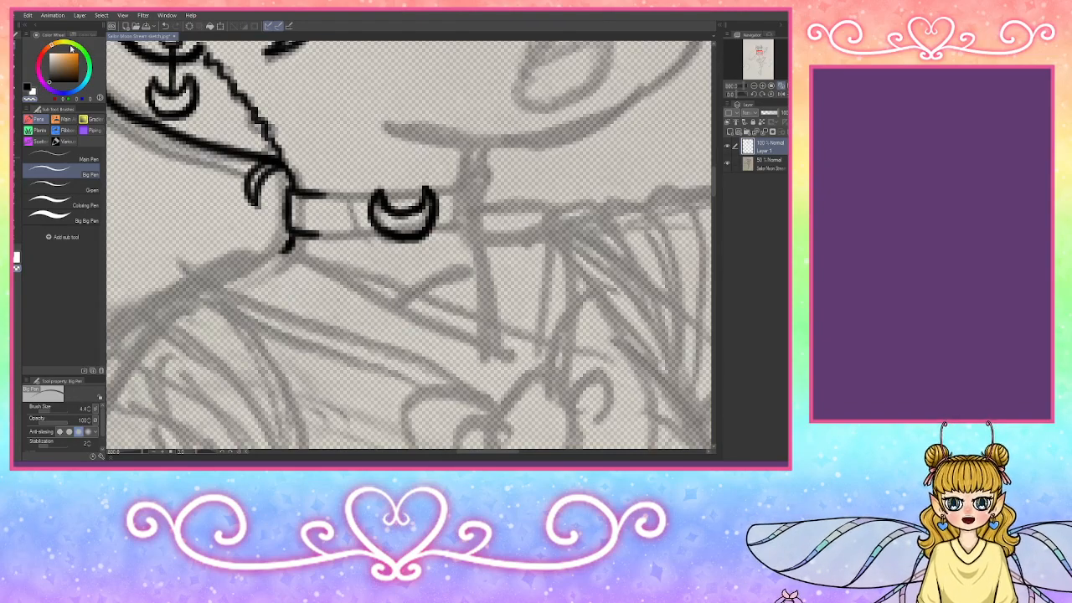
{"action": "left_click", "coordinate": [28, 87]}
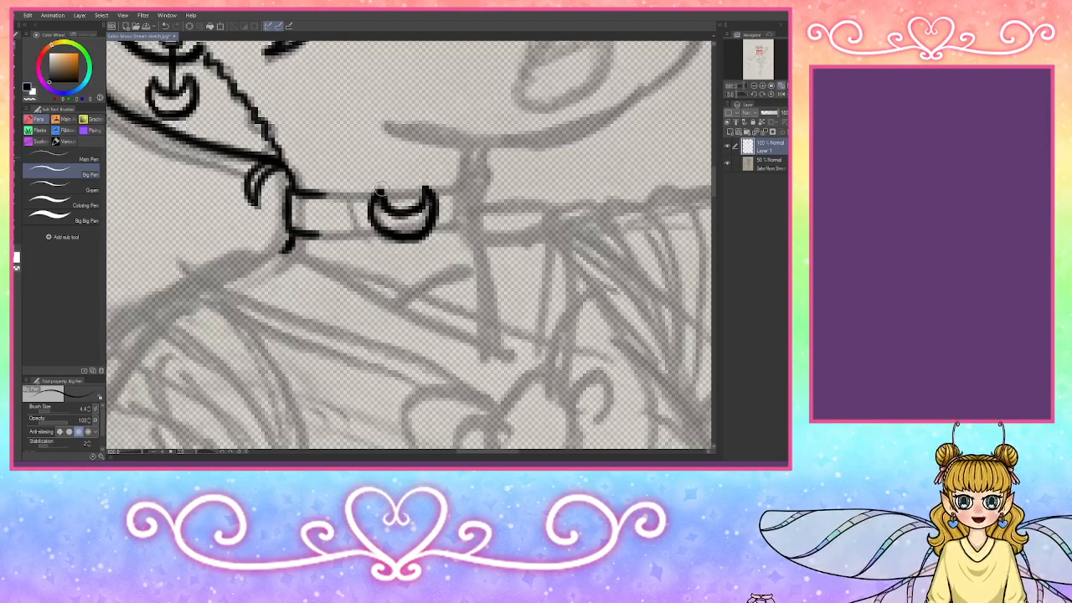
{"action": "mouse_move", "coordinate": [433, 198]}
{"action": "left_mouse_down"}
{"action": "mouse_move", "coordinate": [478, 180]}
{"action": "mouse_move", "coordinate": [475, 212]}
{"action": "mouse_move", "coordinate": [456, 227]}
{"action": "mouse_move", "coordinate": [424, 224]}
{"action": "mouse_move", "coordinate": [381, 195]}
{"action": "mouse_move", "coordinate": [296, 193]}
{"action": "left_mouse_up"}
{"action": "left_click_drag", "start_coordinate": [318, 236], "coordinate": [389, 233]}
{"action": "mouse_move", "coordinate": [474, 150]}
{"action": "left_mouse_down"}
{"action": "mouse_move", "coordinate": [483, 230]}
{"action": "mouse_move", "coordinate": [513, 237]}
{"action": "left_mouse_up"}
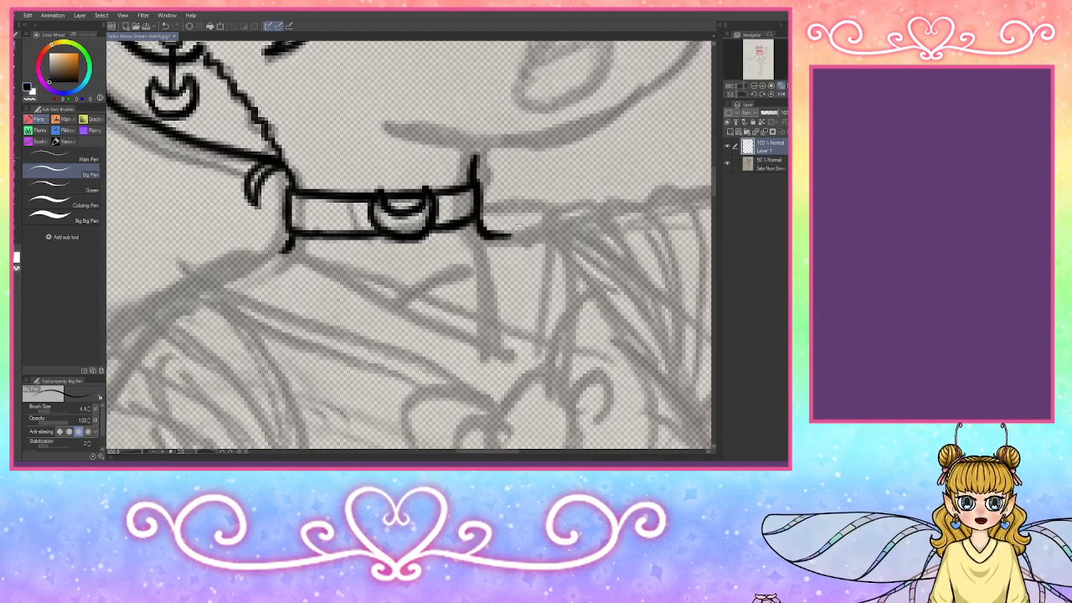
{"action": "mouse_move", "coordinate": [290, 246]}
{"action": "left_mouse_down"}
{"action": "mouse_move", "coordinate": [293, 273]}
{"action": "mouse_move", "coordinate": [488, 374]}
{"action": "left_mouse_up"}
{"action": "left_click_drag", "start_coordinate": [505, 238], "coordinate": [490, 365]}
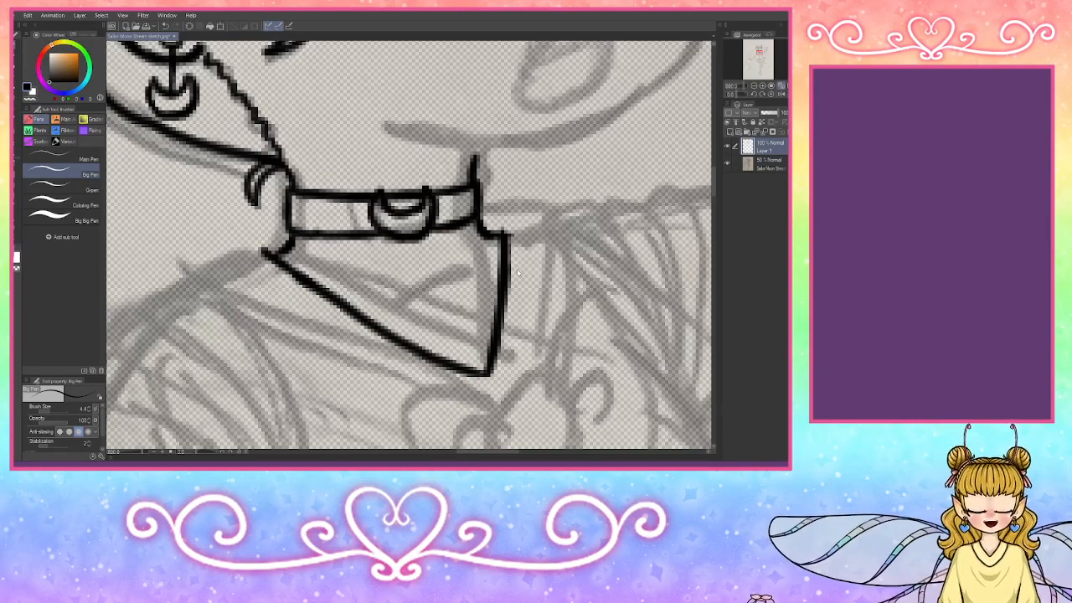
{"action": "key", "text": "ctrl+z"}
{"action": "key", "text": "ctrl+z"}
{"action": "key", "text": "ctrl+z"}
{"action": "key", "text": "ctrl+z"}
{"action": "key", "text": "ctrl+z"}
{"action": "key", "text": "ctrl+z"}
{"action": "key", "text": "ctrl+z"}
{"action": "key", "text": "ctrl+z"}
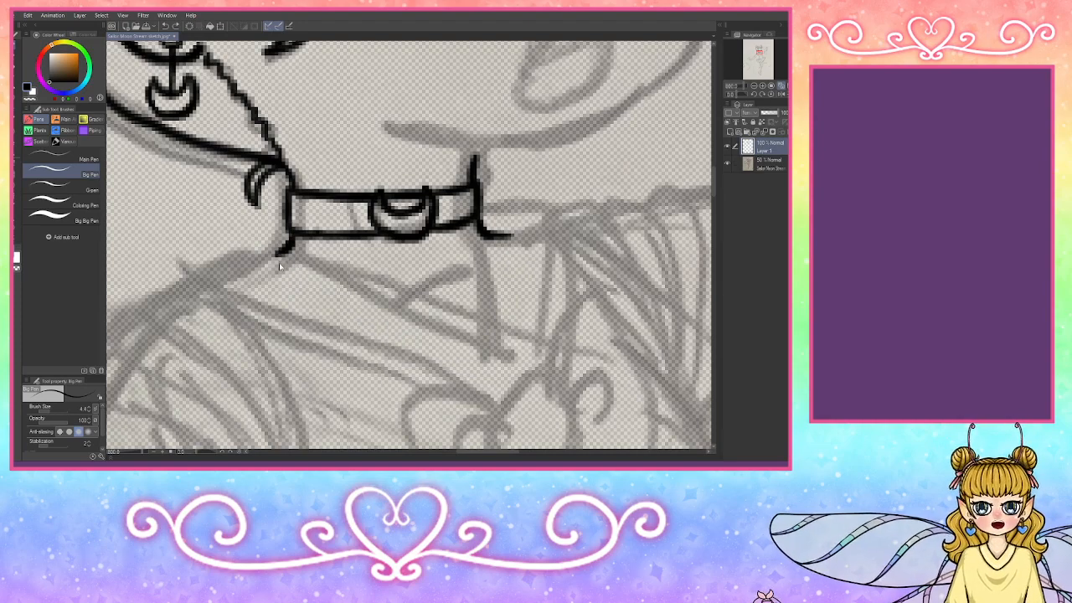
Step: Ink the pointed V neckline below the choker and the sailor collar's outer edge around it
{"action": "mouse_move", "coordinate": [288, 243]}
{"action": "left_mouse_down"}
{"action": "mouse_move", "coordinate": [285, 269]}
{"action": "mouse_move", "coordinate": [312, 299]}
{"action": "mouse_move", "coordinate": [496, 407]}
{"action": "left_mouse_up"}
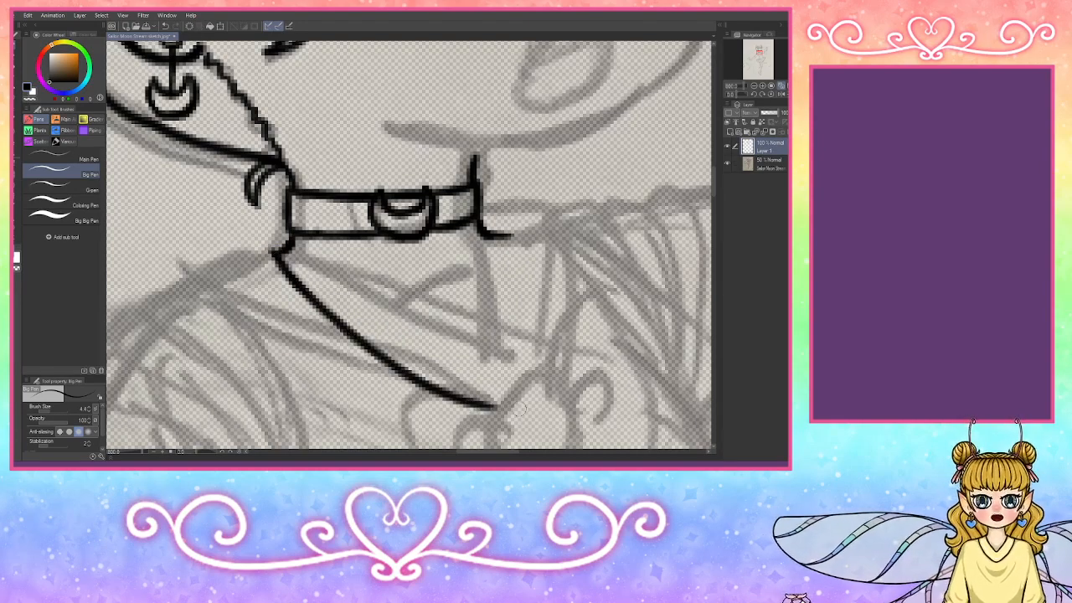
{"action": "mouse_move", "coordinate": [499, 236]}
{"action": "left_mouse_down"}
{"action": "mouse_move", "coordinate": [515, 300]}
{"action": "mouse_move", "coordinate": [495, 407]}
{"action": "left_mouse_up"}
{"action": "left_click_drag", "start_coordinate": [508, 370], "coordinate": [493, 406]}
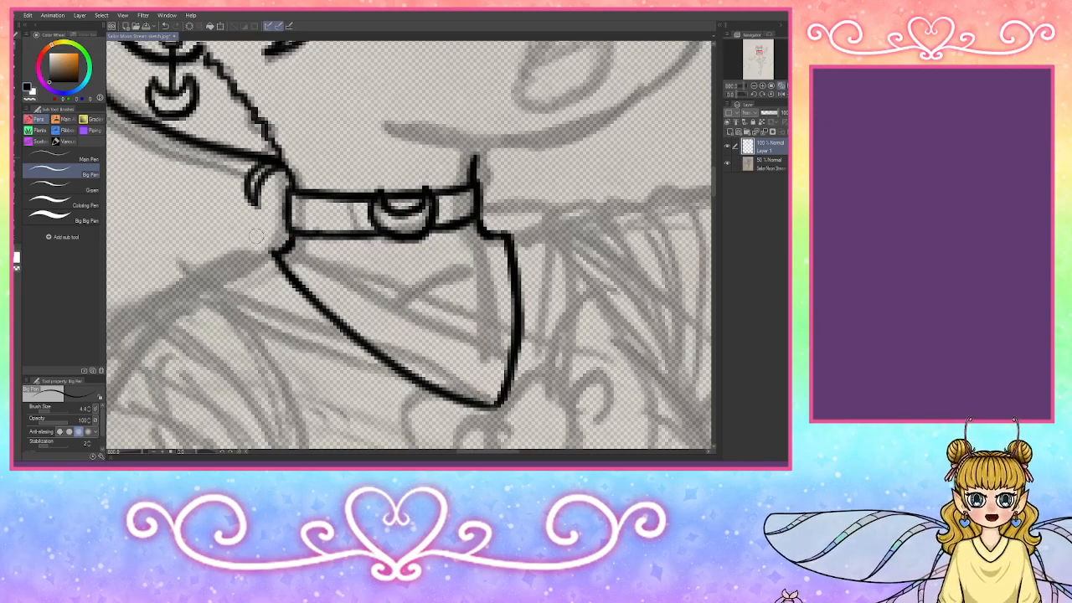
{"action": "mouse_move", "coordinate": [290, 238]}
{"action": "left_mouse_down"}
{"action": "mouse_move", "coordinate": [159, 296]}
{"action": "mouse_move", "coordinate": [214, 311]}
{"action": "mouse_move", "coordinate": [312, 374]}
{"action": "mouse_move", "coordinate": [471, 432]}
{"action": "mouse_move", "coordinate": [540, 390]}
{"action": "left_mouse_up"}
{"action": "left_click_drag", "start_coordinate": [481, 222], "coordinate": [568, 211]}
{"action": "mouse_move", "coordinate": [568, 212]}
{"action": "left_mouse_down"}
{"action": "mouse_move", "coordinate": [574, 253]}
{"action": "mouse_move", "coordinate": [554, 379]}
{"action": "mouse_move", "coordinate": [502, 416]}
{"action": "left_mouse_up"}
{"action": "left_click_drag", "start_coordinate": [546, 388], "coordinate": [495, 416]}
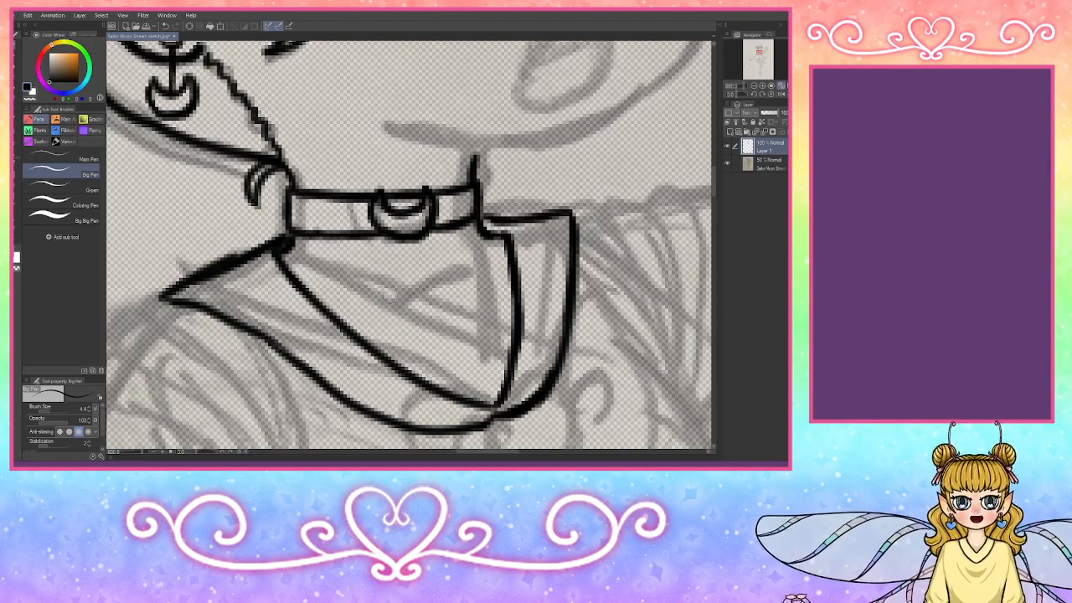
Step: Ink a thin wavy collarbone line inside the neckline and short tendon lines on both sides of the neck
{"action": "mouse_move", "coordinate": [355, 305]}
{"action": "left_mouse_down"}
{"action": "mouse_move", "coordinate": [436, 301]}
{"action": "mouse_move", "coordinate": [491, 276]}
{"action": "mouse_move", "coordinate": [432, 304]}
{"action": "mouse_move", "coordinate": [360, 303]}
{"action": "left_mouse_up"}
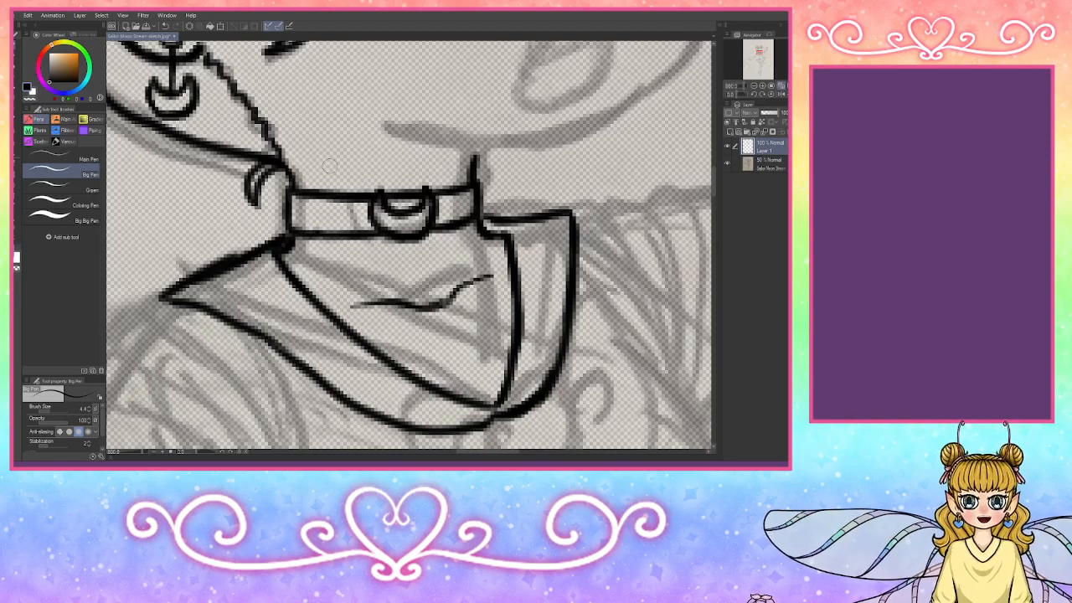
{"action": "left_click_drag", "start_coordinate": [329, 166], "coordinate": [338, 191]}
{"action": "left_click_drag", "start_coordinate": [461, 159], "coordinate": [460, 183]}
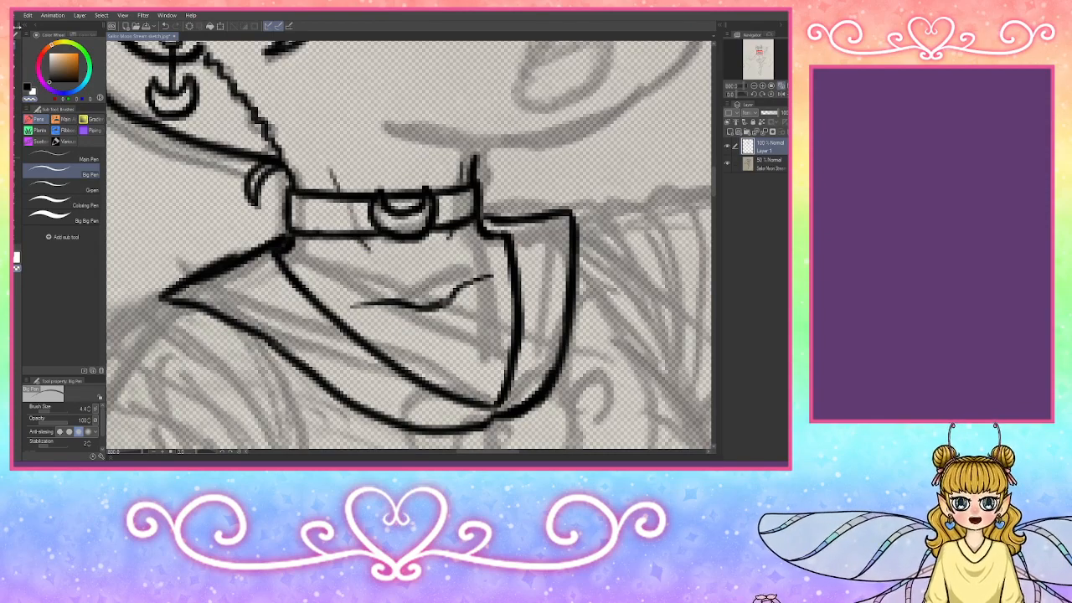
Step: Ink the chin, jaw and right cheek contour in black, thickening the line where the strokes meet
{"action": "left_click_drag", "start_coordinate": [760, 65], "coordinate": [760, 52]}
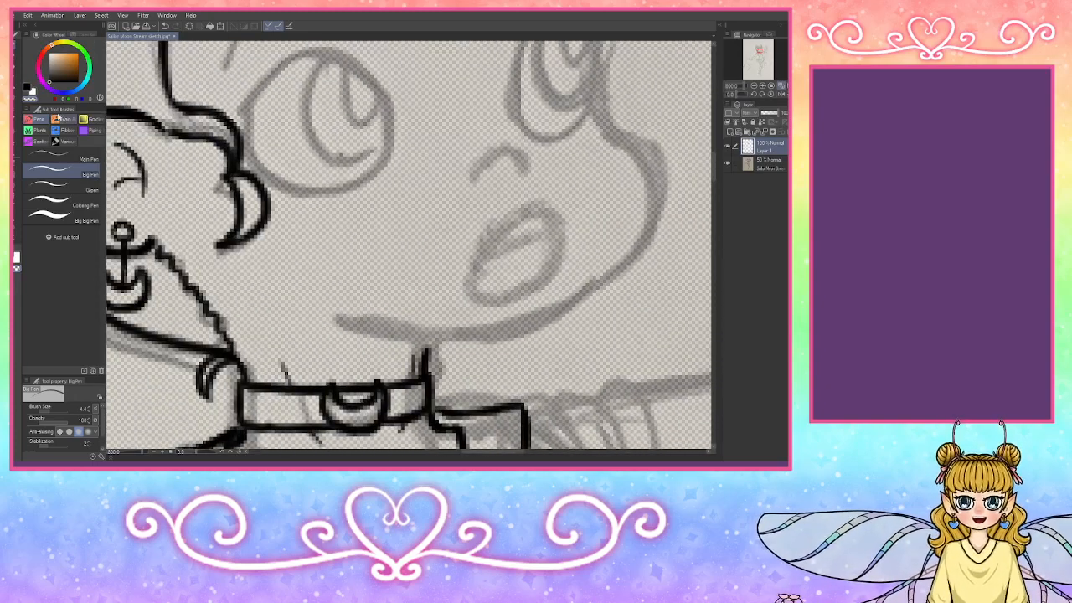
{"action": "left_click", "coordinate": [26, 89]}
{"action": "mouse_move", "coordinate": [347, 329]}
{"action": "left_mouse_down"}
{"action": "mouse_move", "coordinate": [431, 344]}
{"action": "mouse_move", "coordinate": [503, 333]}
{"action": "mouse_move", "coordinate": [580, 297]}
{"action": "mouse_move", "coordinate": [635, 226]}
{"action": "left_mouse_up"}
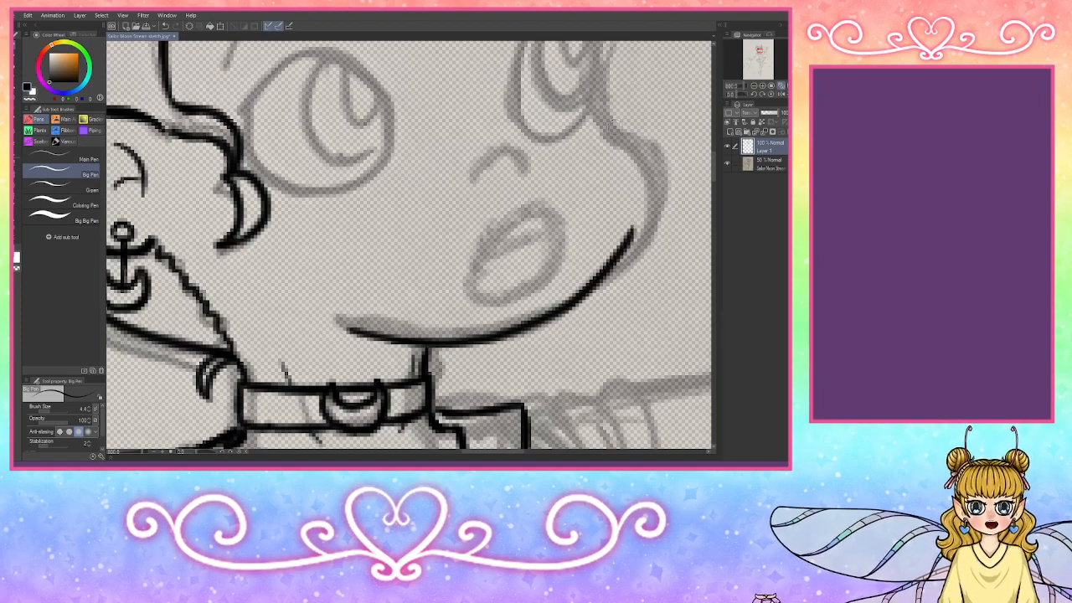
{"action": "mouse_move", "coordinate": [612, 122]}
{"action": "left_mouse_down"}
{"action": "mouse_move", "coordinate": [644, 164]}
{"action": "mouse_move", "coordinate": [650, 208]}
{"action": "mouse_move", "coordinate": [630, 250]}
{"action": "mouse_move", "coordinate": [560, 313]}
{"action": "left_mouse_up"}
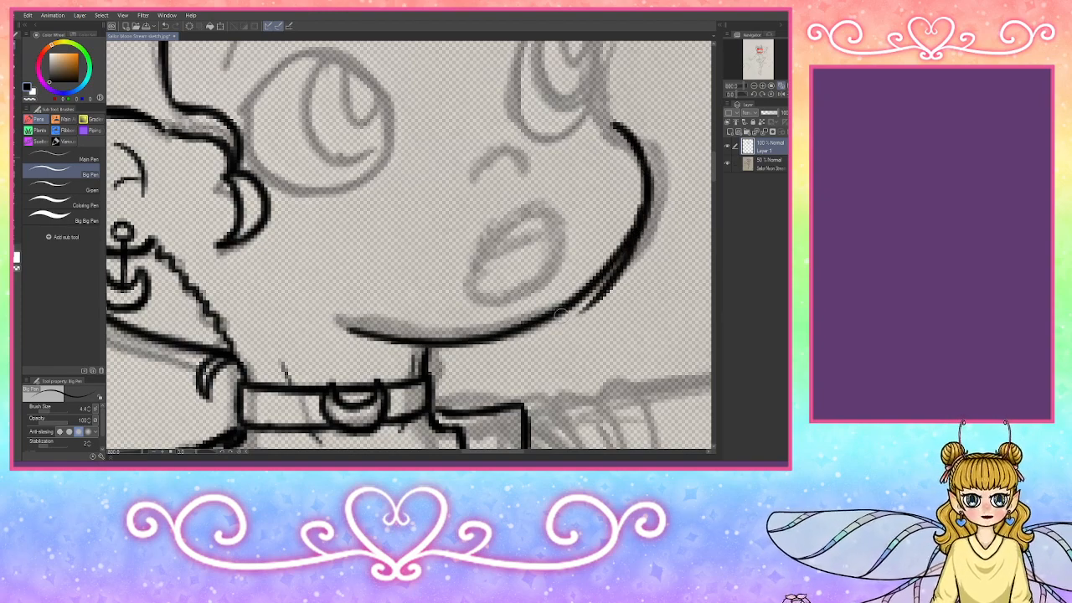
{"action": "mouse_move", "coordinate": [628, 250]}
{"action": "left_mouse_down"}
{"action": "mouse_move", "coordinate": [553, 312]}
{"action": "mouse_move", "coordinate": [620, 258]}
{"action": "left_mouse_up"}
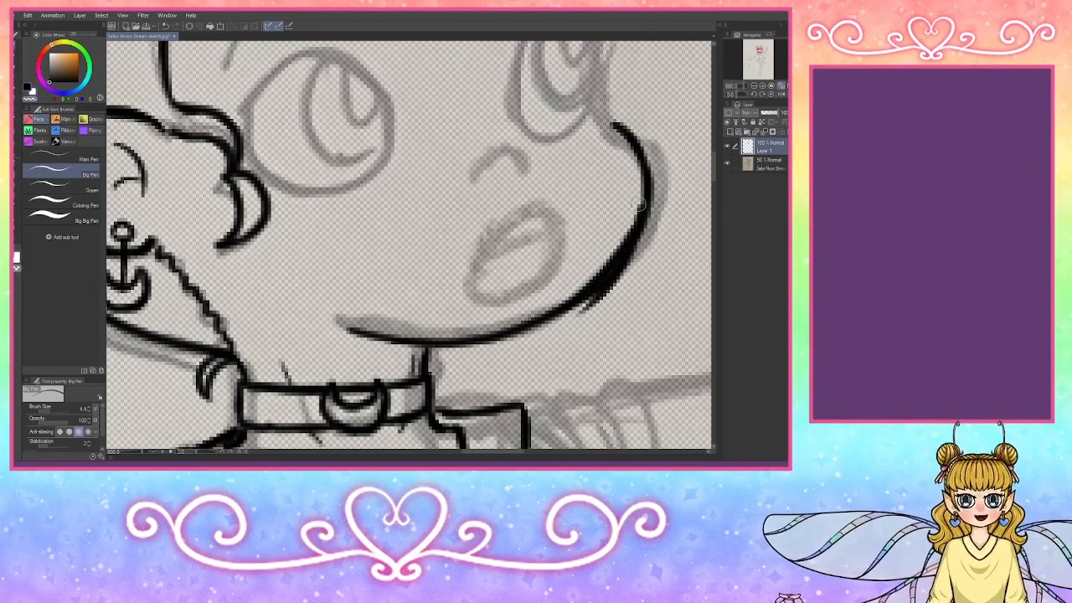
Step: Thin the lower cheek line and trim its upper end with transparent color, and redraw the upper end in black
{"action": "mouse_move", "coordinate": [639, 205]}
{"action": "left_mouse_down"}
{"action": "mouse_move", "coordinate": [611, 259]}
{"action": "mouse_move", "coordinate": [631, 206]}
{"action": "mouse_move", "coordinate": [587, 279]}
{"action": "mouse_move", "coordinate": [608, 250]}
{"action": "mouse_move", "coordinate": [553, 292]}
{"action": "left_mouse_up"}
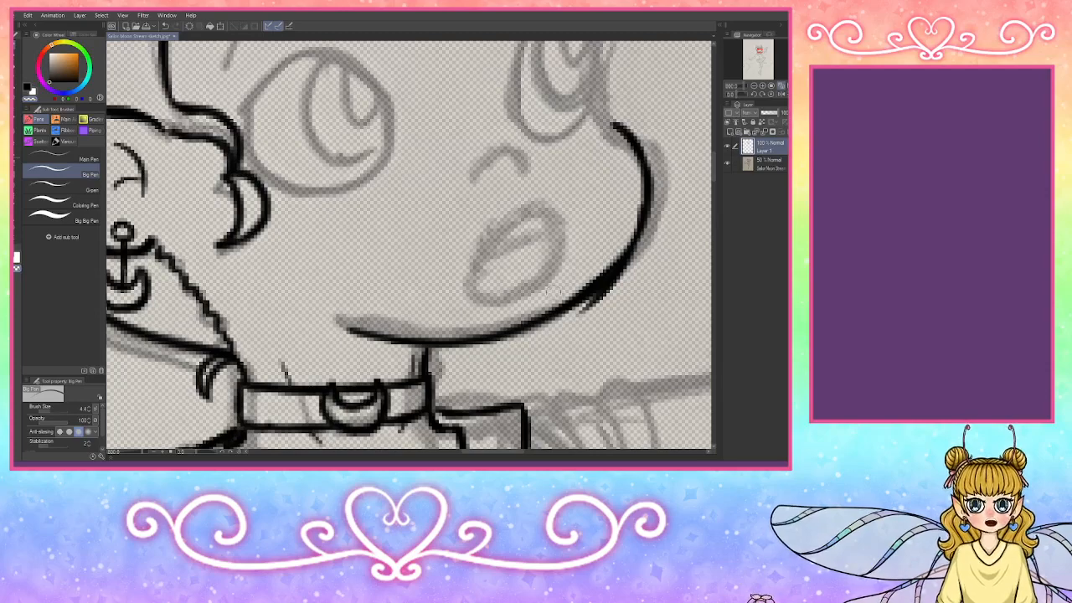
{"action": "mouse_move", "coordinate": [624, 209]}
{"action": "left_mouse_down"}
{"action": "mouse_move", "coordinate": [582, 306]}
{"action": "mouse_move", "coordinate": [620, 276]}
{"action": "mouse_move", "coordinate": [591, 310]}
{"action": "left_mouse_up"}
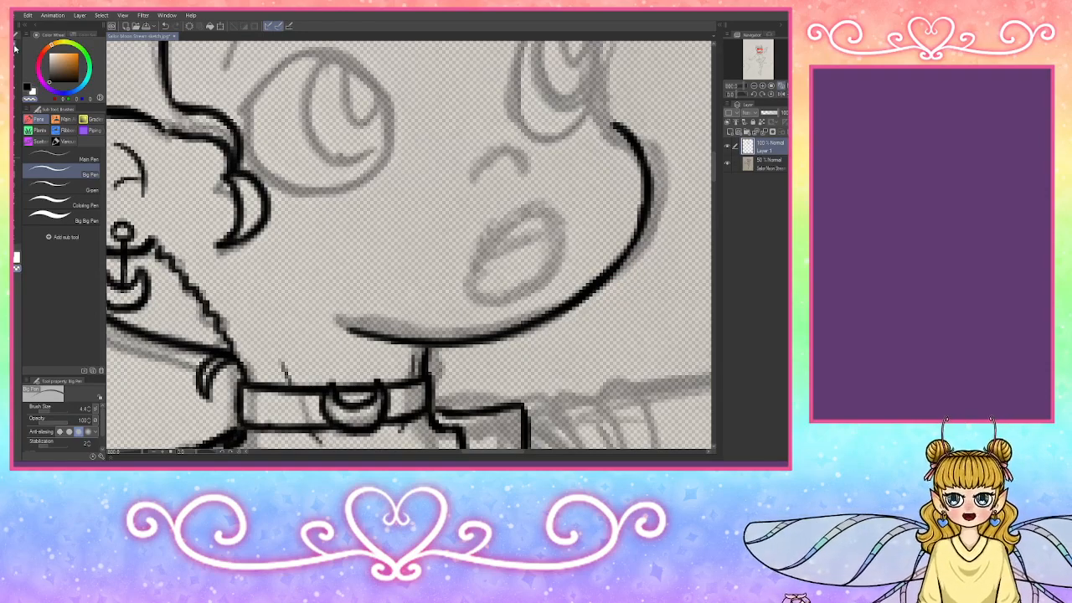
{"action": "left_click_drag", "start_coordinate": [612, 124], "coordinate": [627, 134]}
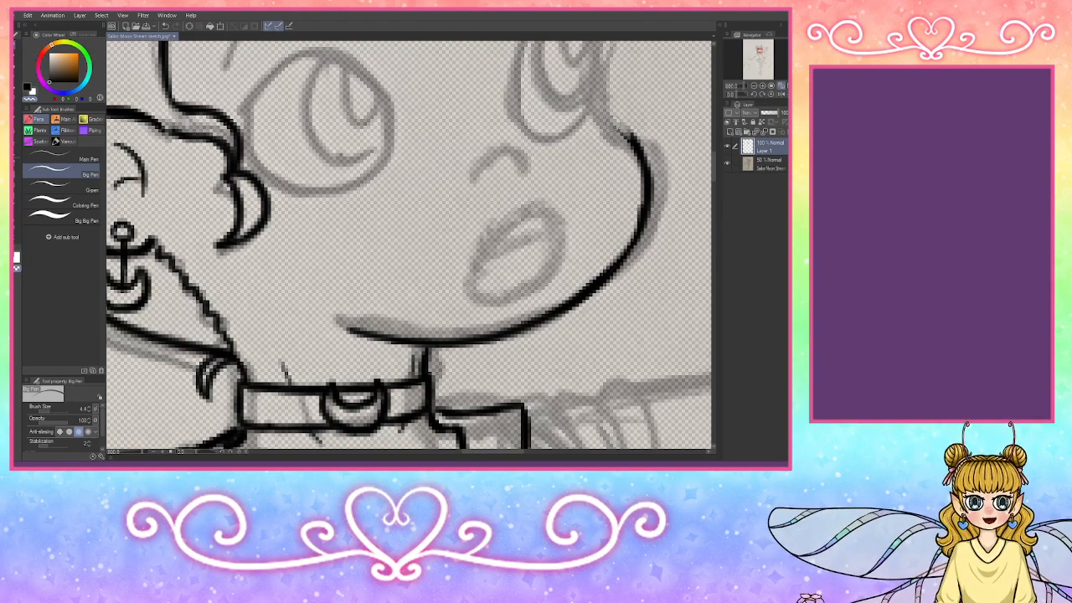
{"action": "left_click", "coordinate": [28, 87]}
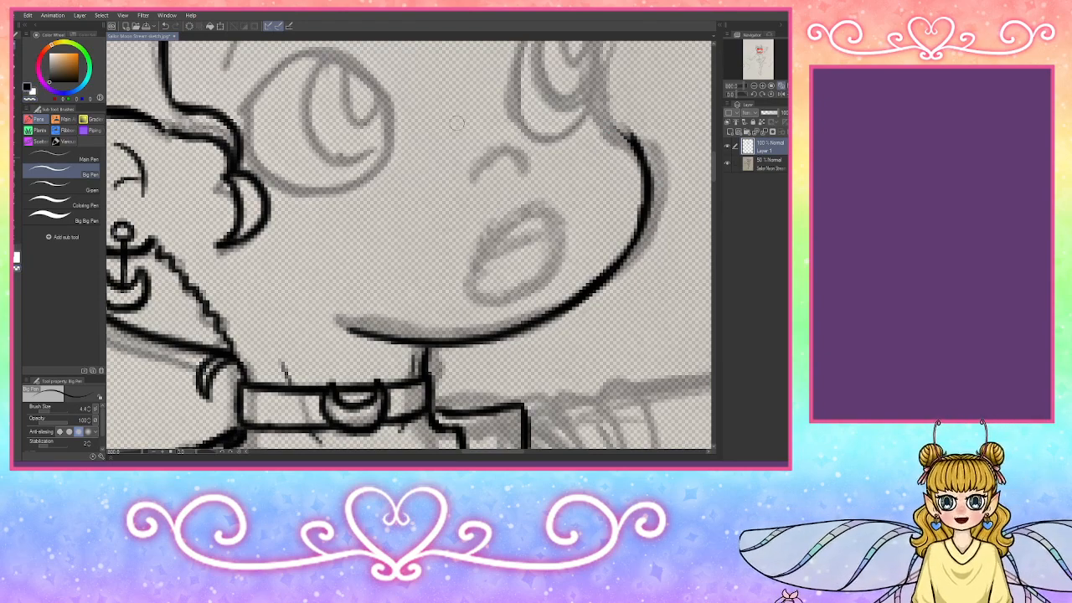
{"action": "mouse_move", "coordinate": [604, 118]}
{"action": "left_mouse_down"}
{"action": "mouse_move", "coordinate": [635, 139]}
{"action": "mouse_move", "coordinate": [640, 223]}
{"action": "mouse_move", "coordinate": [645, 212]}
{"action": "mouse_move", "coordinate": [587, 289]}
{"action": "left_mouse_up"}
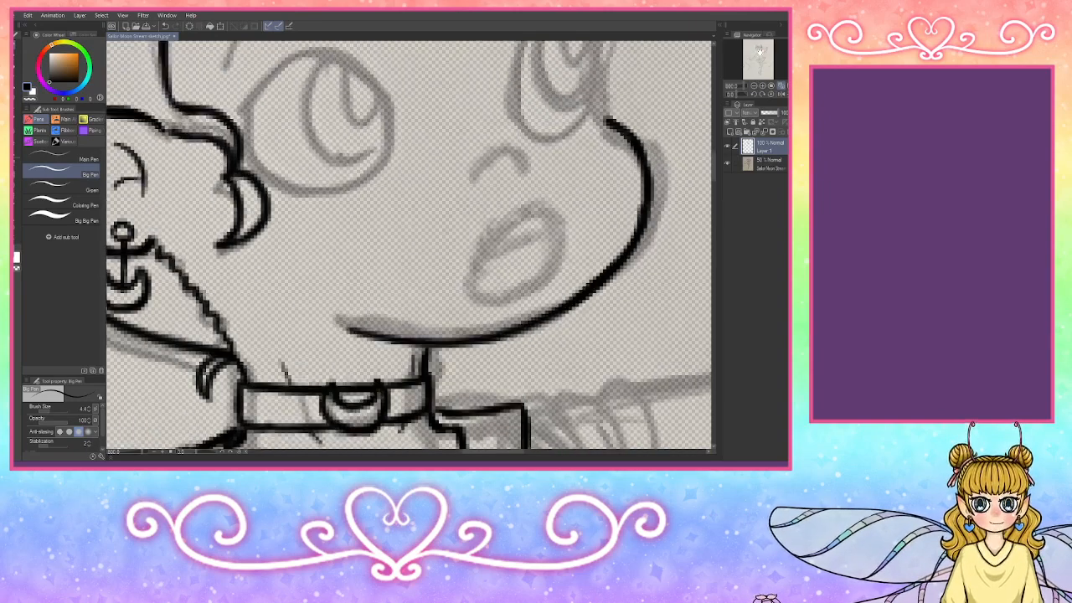
Step: Ink the face's right edge from the bangs down to the cheek, and the nose with its bridge line
{"action": "left_click_drag", "start_coordinate": [758, 51], "coordinate": [760, 50]}
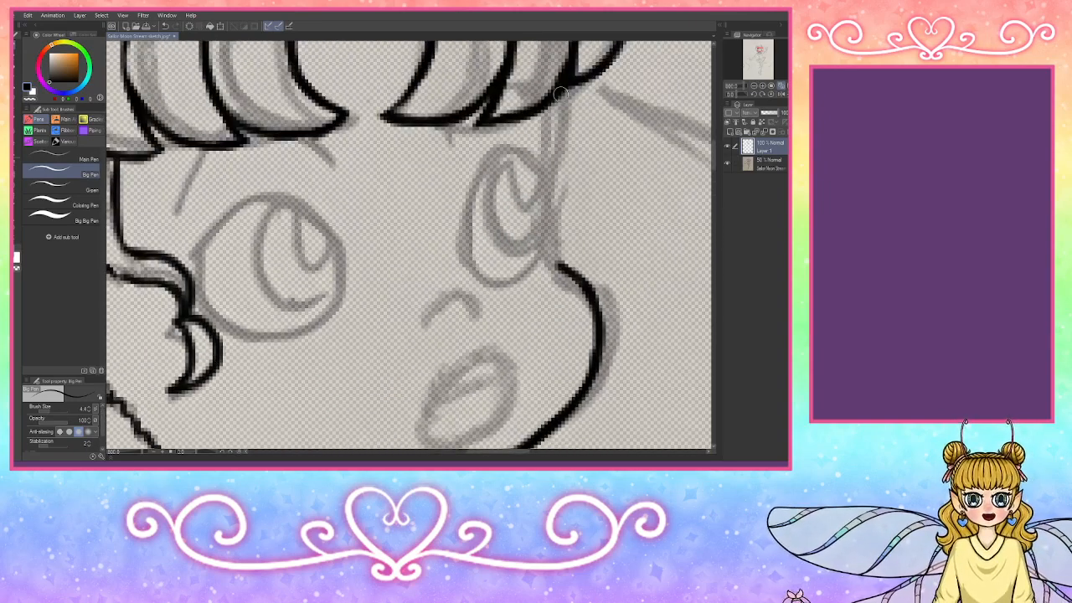
{"action": "mouse_move", "coordinate": [560, 93]}
{"action": "left_mouse_down"}
{"action": "mouse_move", "coordinate": [550, 189]}
{"action": "mouse_move", "coordinate": [556, 266]}
{"action": "mouse_move", "coordinate": [566, 270]}
{"action": "mouse_move", "coordinate": [547, 240]}
{"action": "left_mouse_up"}
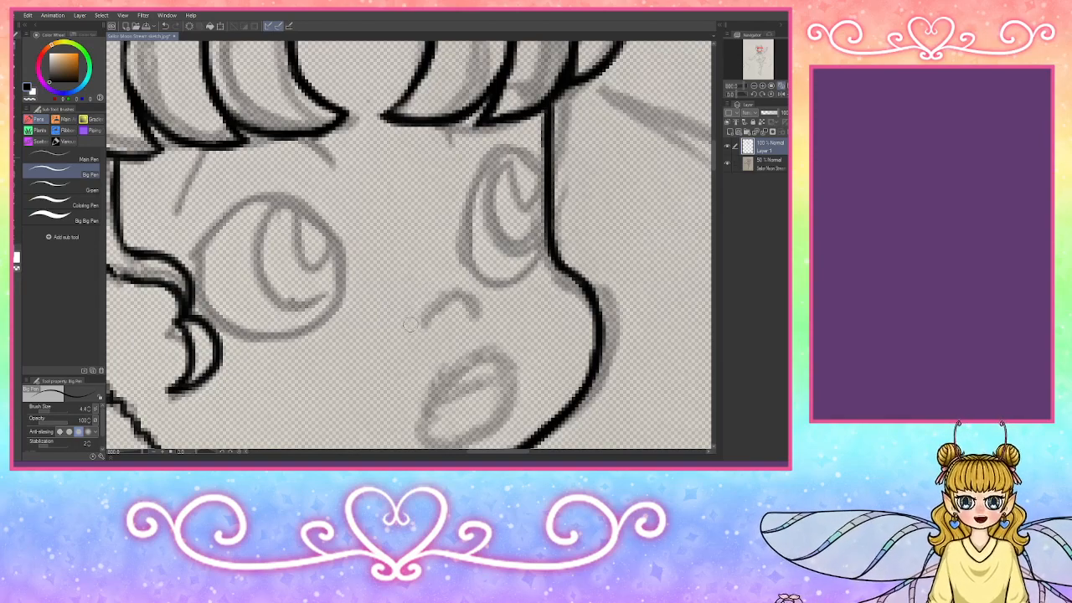
{"action": "mouse_move", "coordinate": [410, 325]}
{"action": "left_mouse_down"}
{"action": "mouse_move", "coordinate": [446, 303]}
{"action": "mouse_move", "coordinate": [479, 326]}
{"action": "mouse_move", "coordinate": [467, 336]}
{"action": "mouse_move", "coordinate": [423, 293]}
{"action": "mouse_move", "coordinate": [417, 235]}
{"action": "left_mouse_up"}
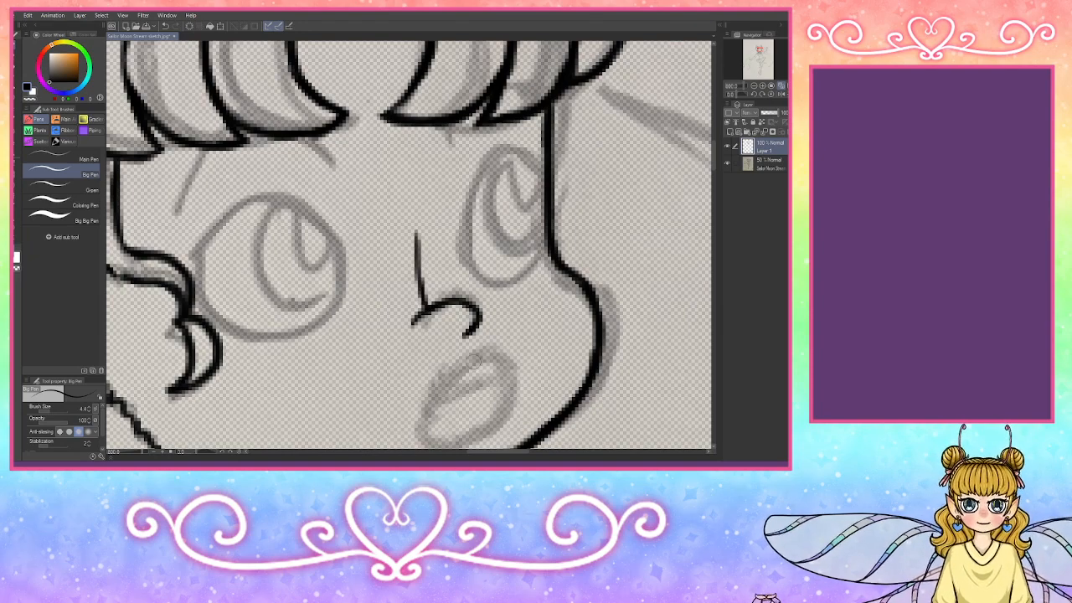
Step: Ink the right eye's oval outline and the curved double-line eyebrow reaching up to the bangs
{"action": "mouse_move", "coordinate": [457, 270]}
{"action": "left_mouse_down"}
{"action": "mouse_move", "coordinate": [459, 220]}
{"action": "mouse_move", "coordinate": [546, 168]}
{"action": "mouse_move", "coordinate": [541, 180]}
{"action": "left_mouse_up"}
{"action": "mouse_move", "coordinate": [458, 263]}
{"action": "left_mouse_down"}
{"action": "mouse_move", "coordinate": [473, 291]}
{"action": "mouse_move", "coordinate": [511, 299]}
{"action": "mouse_move", "coordinate": [551, 250]}
{"action": "mouse_move", "coordinate": [536, 277]}
{"action": "left_mouse_up"}
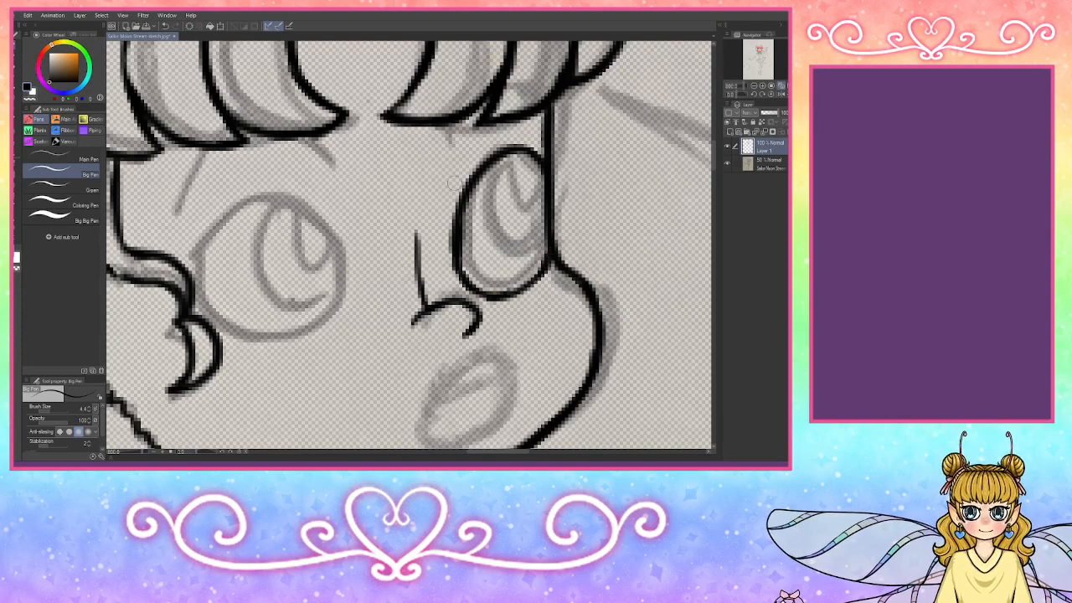
{"action": "left_click_drag", "start_coordinate": [441, 205], "coordinate": [481, 124]}
{"action": "left_click_drag", "start_coordinate": [490, 116], "coordinate": [544, 97]}
{"action": "mouse_move", "coordinate": [429, 177]}
{"action": "left_mouse_down"}
{"action": "mouse_move", "coordinate": [453, 144]}
{"action": "mouse_move", "coordinate": [436, 176]}
{"action": "mouse_move", "coordinate": [514, 101]}
{"action": "mouse_move", "coordinate": [505, 106]}
{"action": "mouse_move", "coordinate": [540, 99]}
{"action": "left_mouse_up"}
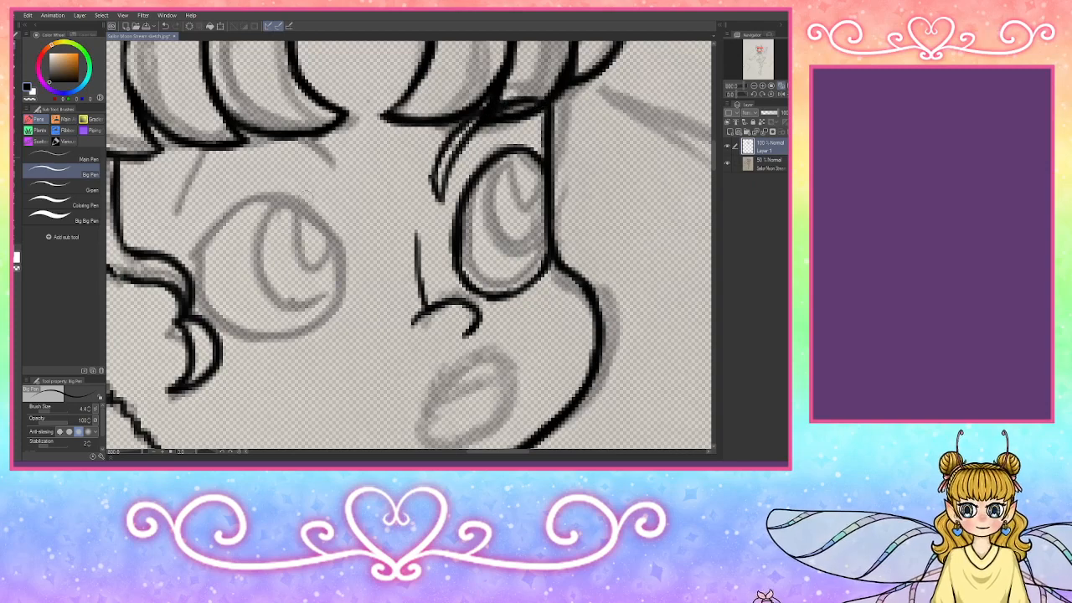
Step: Ink the left eye's round outline with extra strokes along its upper edge, undoing the first attempt
{"action": "mouse_move", "coordinate": [199, 265]}
{"action": "left_mouse_down"}
{"action": "mouse_move", "coordinate": [251, 197]}
{"action": "mouse_move", "coordinate": [338, 235]}
{"action": "mouse_move", "coordinate": [333, 220]}
{"action": "mouse_move", "coordinate": [352, 285]}
{"action": "mouse_move", "coordinate": [314, 334]}
{"action": "mouse_move", "coordinate": [237, 331]}
{"action": "mouse_move", "coordinate": [211, 285]}
{"action": "mouse_move", "coordinate": [198, 289]}
{"action": "mouse_move", "coordinate": [219, 328]}
{"action": "mouse_move", "coordinate": [270, 338]}
{"action": "mouse_move", "coordinate": [327, 322]}
{"action": "mouse_move", "coordinate": [263, 337]}
{"action": "left_mouse_up"}
{"action": "key", "text": "ctrl+z"}
{"action": "mouse_move", "coordinate": [337, 231]}
{"action": "left_mouse_down"}
{"action": "mouse_move", "coordinate": [266, 195]}
{"action": "mouse_move", "coordinate": [203, 201]}
{"action": "mouse_move", "coordinate": [248, 189]}
{"action": "left_mouse_up"}
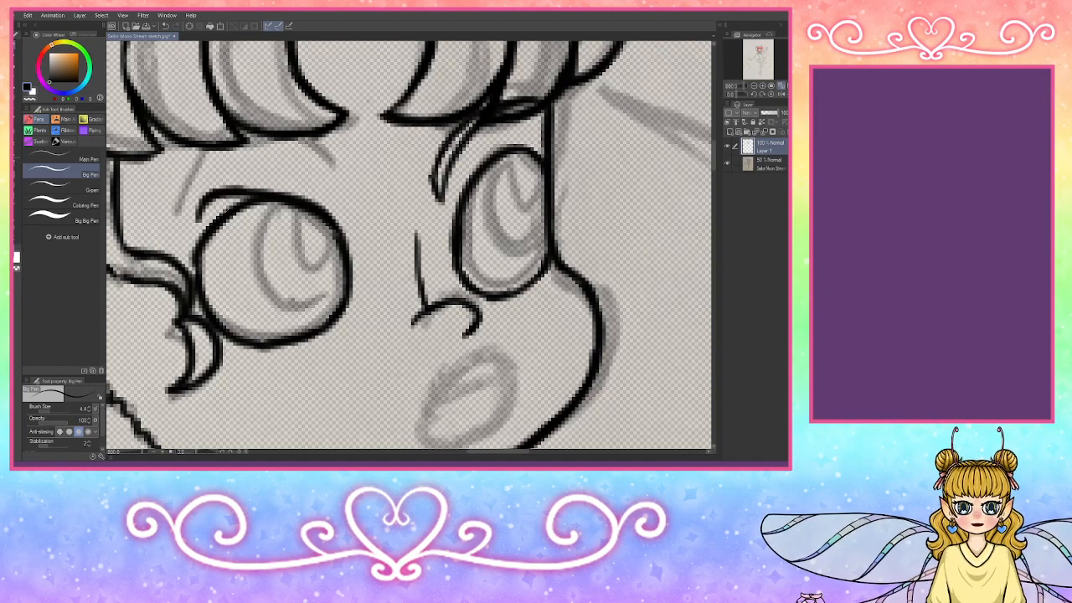
{"action": "mouse_move", "coordinate": [203, 217]}
{"action": "left_mouse_down"}
{"action": "mouse_move", "coordinate": [273, 192]}
{"action": "mouse_move", "coordinate": [243, 200]}
{"action": "mouse_move", "coordinate": [198, 267]}
{"action": "mouse_move", "coordinate": [201, 213]}
{"action": "mouse_move", "coordinate": [252, 193]}
{"action": "mouse_move", "coordinate": [303, 216]}
{"action": "left_mouse_up"}
Step: Erase the extra strokes above the left eye and thin its upper-left and lower outline with transparent color
{"action": "left_click", "coordinate": [31, 99]}
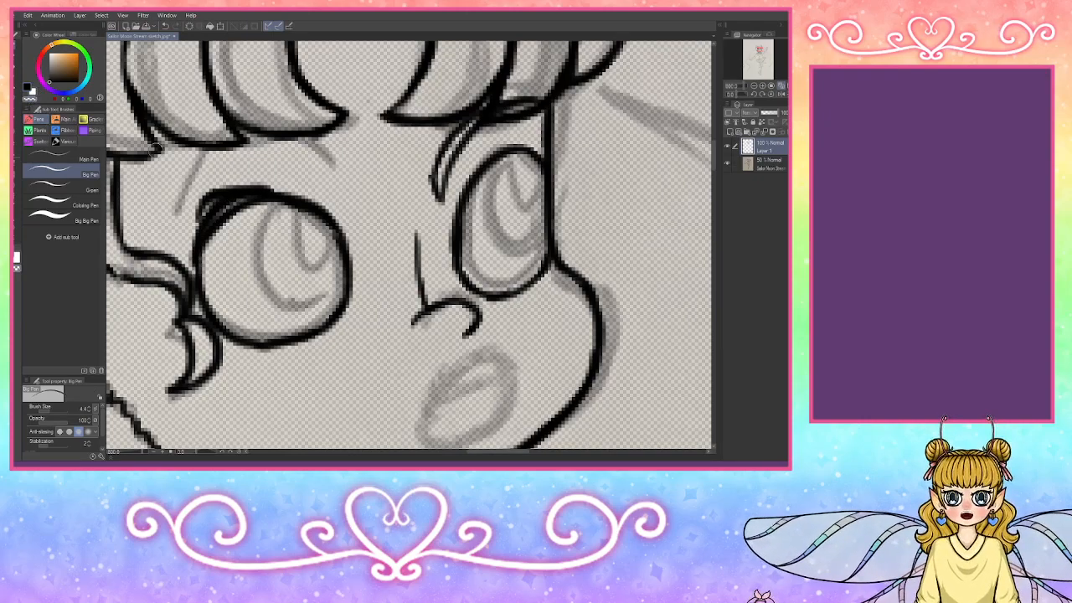
{"action": "mouse_move", "coordinate": [202, 209]}
{"action": "left_mouse_down"}
{"action": "mouse_move", "coordinate": [234, 187]}
{"action": "mouse_move", "coordinate": [192, 205]}
{"action": "mouse_move", "coordinate": [279, 178]}
{"action": "mouse_move", "coordinate": [212, 202]}
{"action": "mouse_move", "coordinate": [329, 206]}
{"action": "left_mouse_up"}
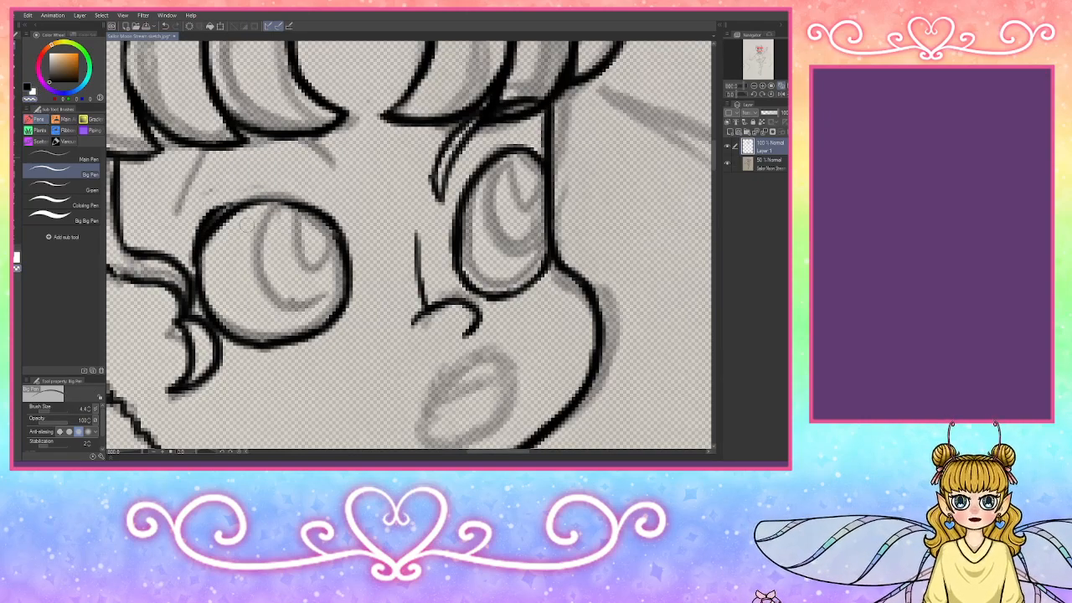
{"action": "left_click_drag", "start_coordinate": [213, 243], "coordinate": [268, 203]}
{"action": "left_click_drag", "start_coordinate": [213, 224], "coordinate": [290, 211]}
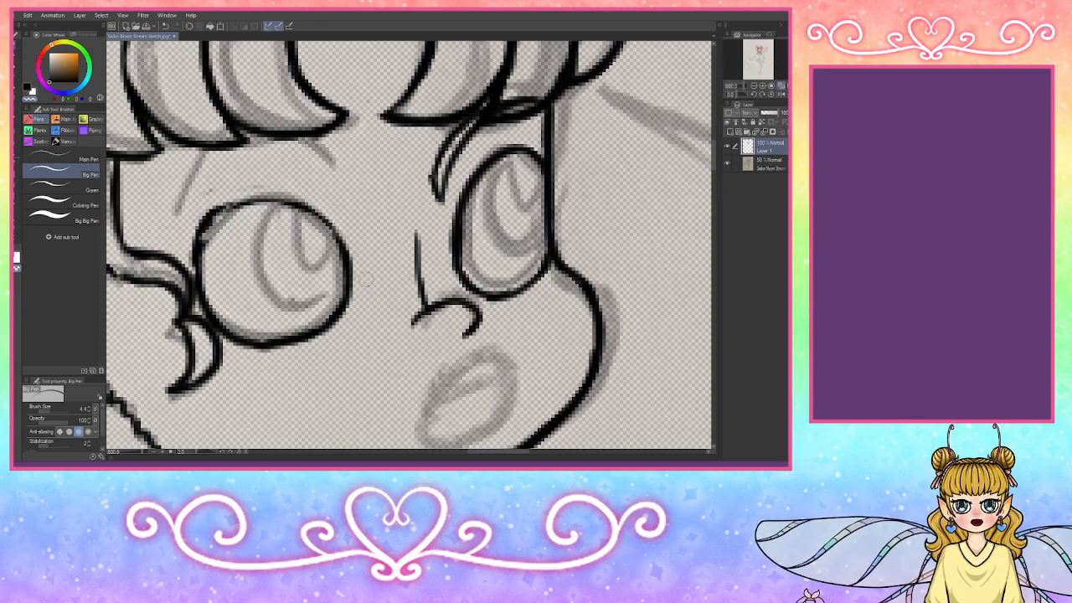
{"action": "left_click_drag", "start_coordinate": [214, 228], "coordinate": [209, 266]}
{"action": "left_click_drag", "start_coordinate": [222, 228], "coordinate": [219, 211]}
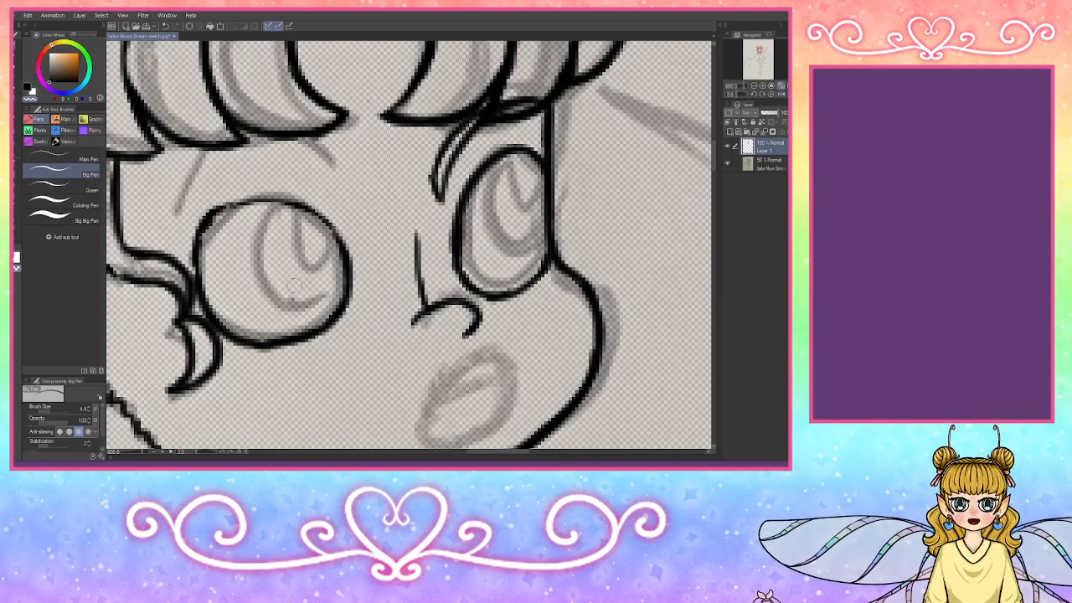
{"action": "left_click_drag", "start_coordinate": [282, 333], "coordinate": [298, 338]}
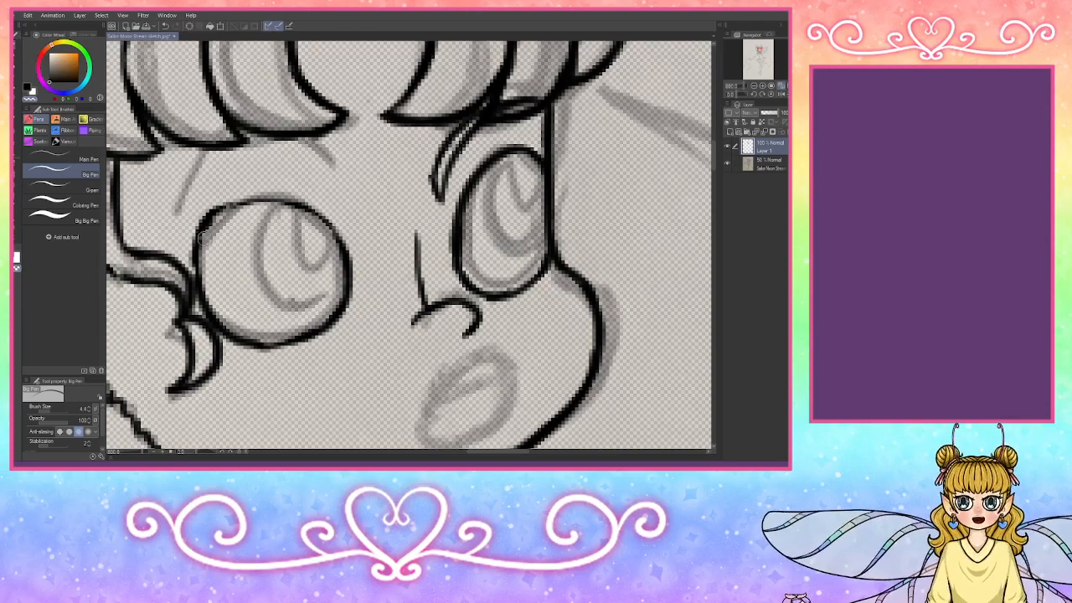
{"action": "left_click_drag", "start_coordinate": [199, 241], "coordinate": [236, 204]}
{"action": "mouse_move", "coordinate": [190, 250]}
{"action": "left_mouse_down"}
{"action": "mouse_move", "coordinate": [195, 223]}
{"action": "mouse_move", "coordinate": [222, 202]}
{"action": "left_mouse_up"}
Step: Redraw the left eye's upper outline in black as one even curve
{"action": "left_click", "coordinate": [29, 89]}
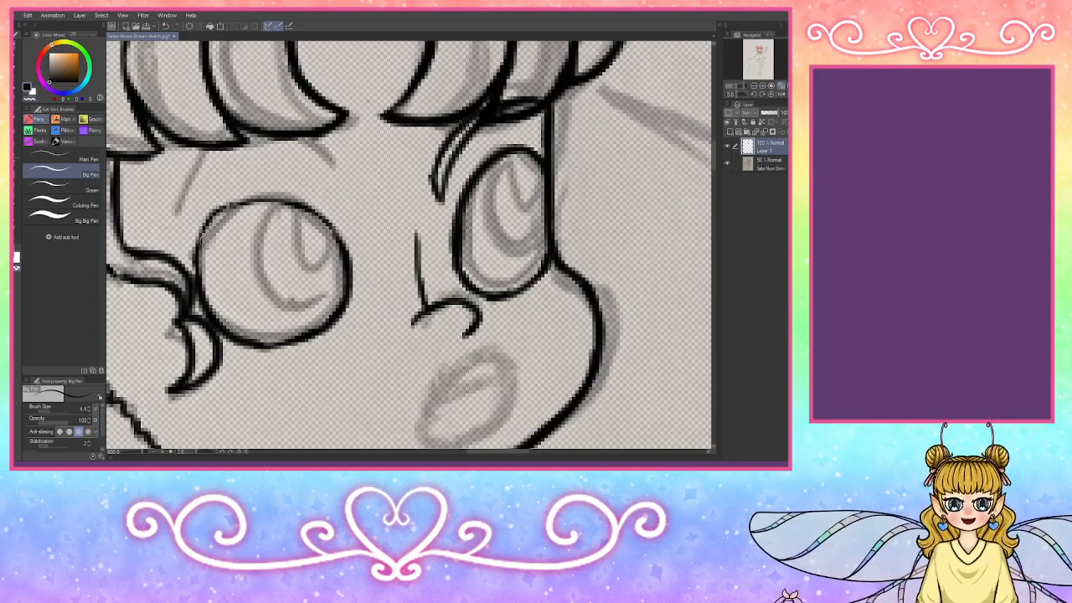
{"action": "left_click_drag", "start_coordinate": [196, 285], "coordinate": [215, 211]}
{"action": "mouse_move", "coordinate": [195, 257]}
{"action": "left_mouse_down"}
{"action": "mouse_move", "coordinate": [225, 206]}
{"action": "mouse_move", "coordinate": [285, 202]}
{"action": "mouse_move", "coordinate": [339, 228]}
{"action": "mouse_move", "coordinate": [342, 253]}
{"action": "left_mouse_up"}
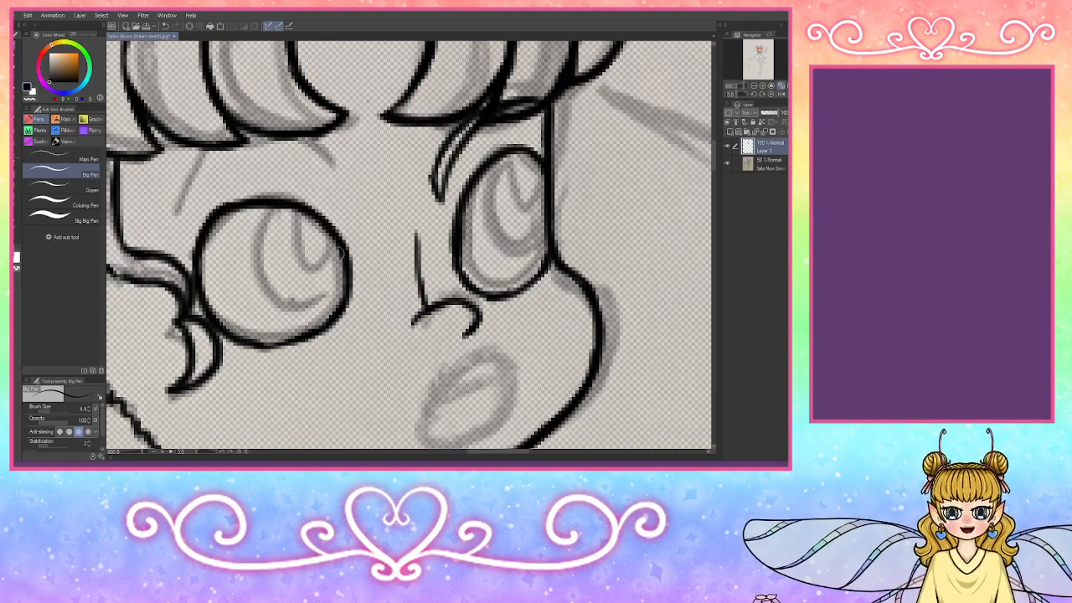
{"action": "left_click_drag", "start_coordinate": [230, 212], "coordinate": [279, 200]}
Step: Ink a small crease beside the nose bridge and the left eyebrow's tapered outline, redoing its upper line
{"action": "left_click_drag", "start_coordinate": [424, 204], "coordinate": [432, 210]}
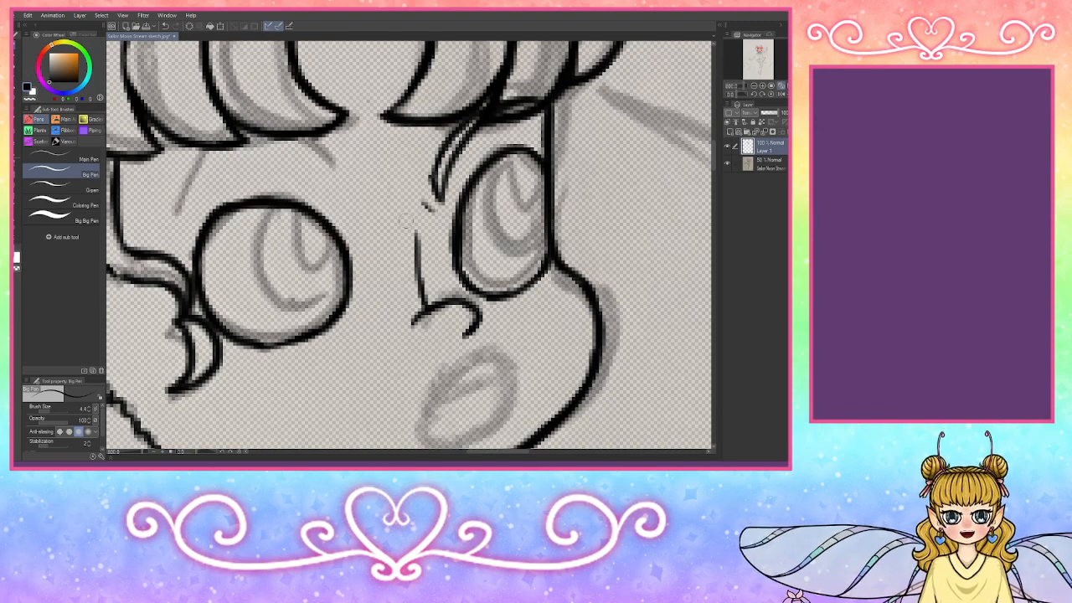
{"action": "mouse_move", "coordinate": [362, 211]}
{"action": "left_mouse_down"}
{"action": "mouse_move", "coordinate": [300, 176]}
{"action": "mouse_move", "coordinate": [220, 178]}
{"action": "mouse_move", "coordinate": [233, 173]}
{"action": "mouse_move", "coordinate": [163, 194]}
{"action": "left_mouse_up"}
{"action": "mouse_move", "coordinate": [362, 197]}
{"action": "left_mouse_down"}
{"action": "mouse_move", "coordinate": [357, 182]}
{"action": "mouse_move", "coordinate": [329, 173]}
{"action": "mouse_move", "coordinate": [221, 159]}
{"action": "left_mouse_up"}
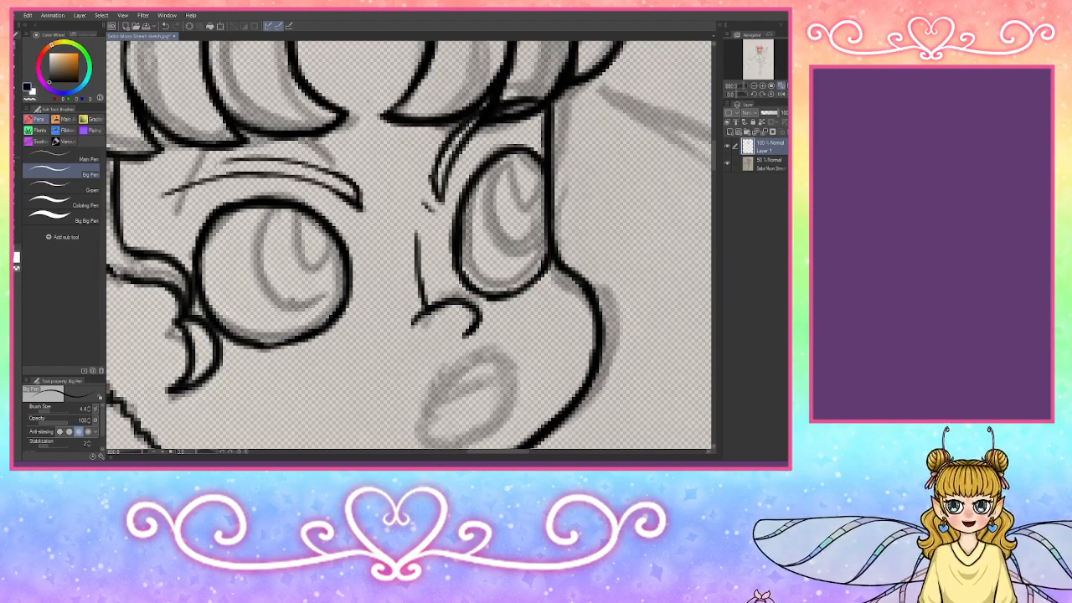
{"action": "key", "text": "ctrl+z"}
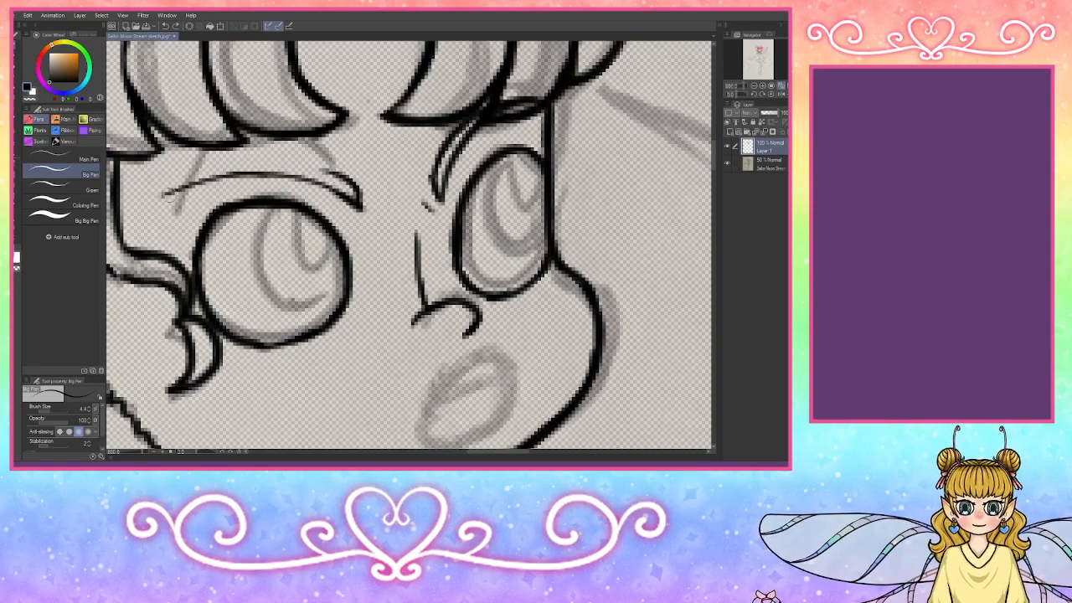
{"action": "mouse_move", "coordinate": [165, 194]}
{"action": "left_mouse_down"}
{"action": "mouse_move", "coordinate": [207, 173]}
{"action": "mouse_move", "coordinate": [280, 163]}
{"action": "mouse_move", "coordinate": [270, 157]}
{"action": "mouse_move", "coordinate": [357, 189]}
{"action": "left_mouse_up"}
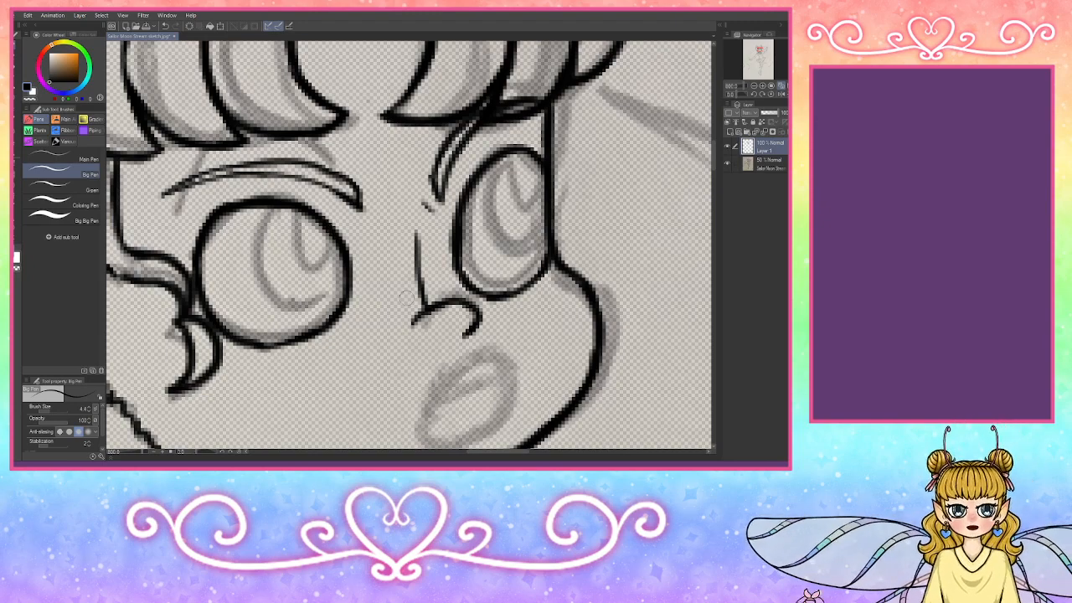
Step: Ink the open mouth's outline and the curved tongue and teeth lines inside it
{"action": "scroll", "coordinate": [408, 247], "scroll_direction": "down", "scroll_amount": 5}
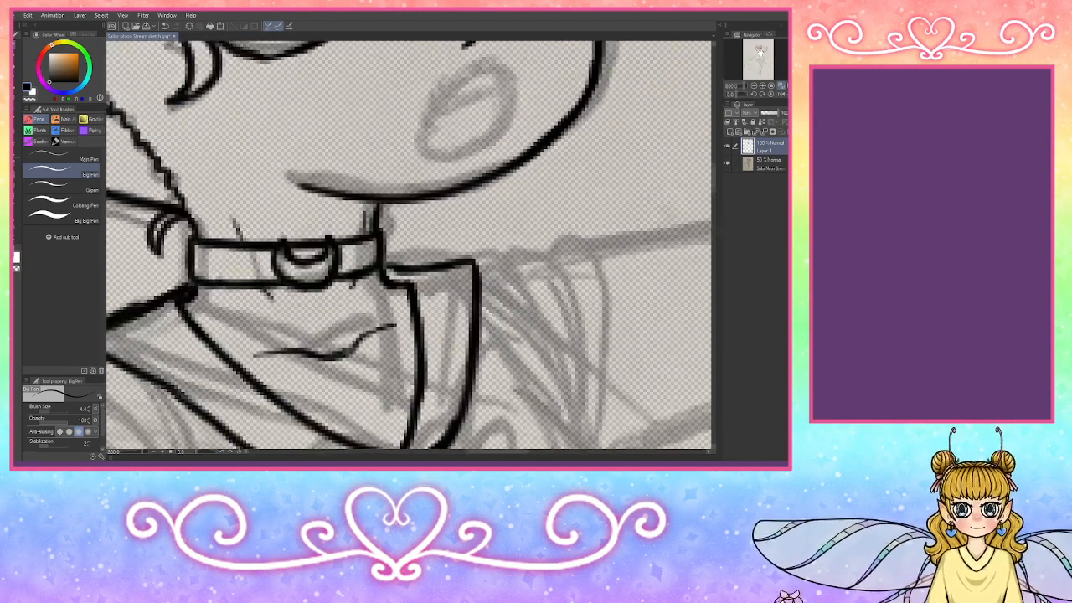
{"action": "mouse_move", "coordinate": [418, 127]}
{"action": "left_mouse_down"}
{"action": "mouse_move", "coordinate": [467, 64]}
{"action": "mouse_move", "coordinate": [483, 59]}
{"action": "mouse_move", "coordinate": [513, 80]}
{"action": "mouse_move", "coordinate": [512, 128]}
{"action": "mouse_move", "coordinate": [490, 141]}
{"action": "mouse_move", "coordinate": [434, 145]}
{"action": "mouse_move", "coordinate": [420, 117]}
{"action": "mouse_move", "coordinate": [506, 82]}
{"action": "mouse_move", "coordinate": [513, 91]}
{"action": "mouse_move", "coordinate": [489, 109]}
{"action": "mouse_move", "coordinate": [439, 108]}
{"action": "left_mouse_up"}
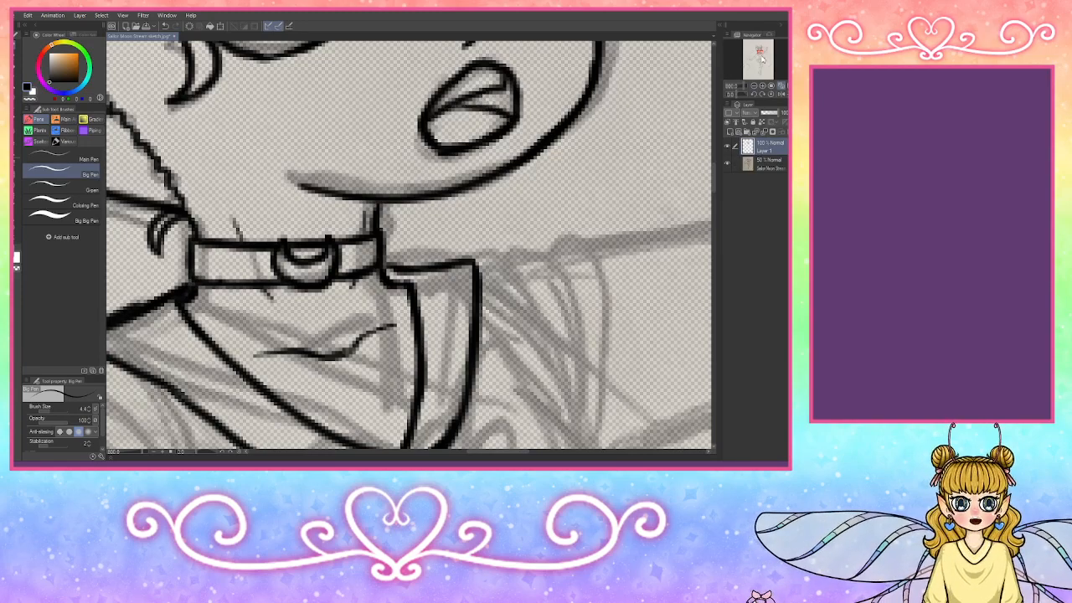
Step: Ink the left hair bun with two concentric inner rings and a larger rounded outline around them
{"action": "left_click_drag", "start_coordinate": [762, 60], "coordinate": [756, 50]}
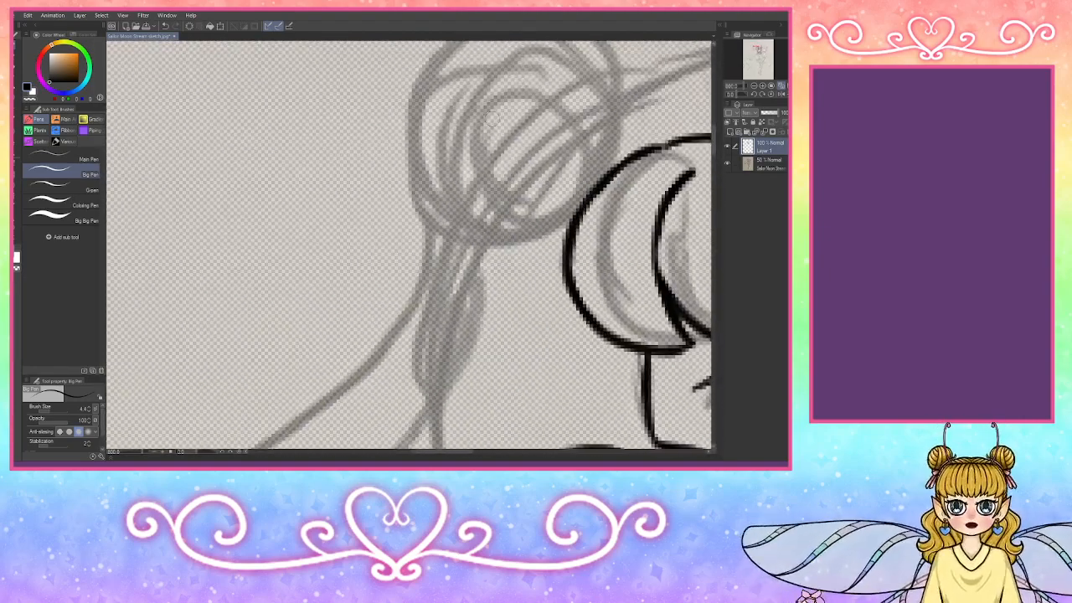
{"action": "mouse_move", "coordinate": [446, 110]}
{"action": "left_mouse_down"}
{"action": "mouse_move", "coordinate": [488, 68]}
{"action": "mouse_move", "coordinate": [575, 77]}
{"action": "mouse_move", "coordinate": [582, 68]}
{"action": "mouse_move", "coordinate": [600, 106]}
{"action": "left_mouse_up"}
{"action": "key", "text": "ctrl+z"}
{"action": "mouse_move", "coordinate": [571, 67]}
{"action": "left_mouse_down"}
{"action": "mouse_move", "coordinate": [600, 141]}
{"action": "mouse_move", "coordinate": [588, 178]}
{"action": "mouse_move", "coordinate": [556, 209]}
{"action": "mouse_move", "coordinate": [496, 219]}
{"action": "mouse_move", "coordinate": [442, 150]}
{"action": "left_mouse_up"}
{"action": "mouse_move", "coordinate": [445, 109]}
{"action": "left_mouse_down"}
{"action": "mouse_move", "coordinate": [444, 157]}
{"action": "mouse_move", "coordinate": [477, 124]}
{"action": "mouse_move", "coordinate": [456, 136]}
{"action": "mouse_move", "coordinate": [474, 93]}
{"action": "mouse_move", "coordinate": [492, 89]}
{"action": "mouse_move", "coordinate": [536, 82]}
{"action": "mouse_move", "coordinate": [599, 119]}
{"action": "mouse_move", "coordinate": [586, 125]}
{"action": "mouse_move", "coordinate": [586, 159]}
{"action": "mouse_move", "coordinate": [536, 201]}
{"action": "mouse_move", "coordinate": [511, 204]}
{"action": "mouse_move", "coordinate": [471, 165]}
{"action": "mouse_move", "coordinate": [470, 181]}
{"action": "mouse_move", "coordinate": [515, 199]}
{"action": "mouse_move", "coordinate": [506, 237]}
{"action": "mouse_move", "coordinate": [444, 224]}
{"action": "mouse_move", "coordinate": [390, 134]}
{"action": "left_mouse_up"}
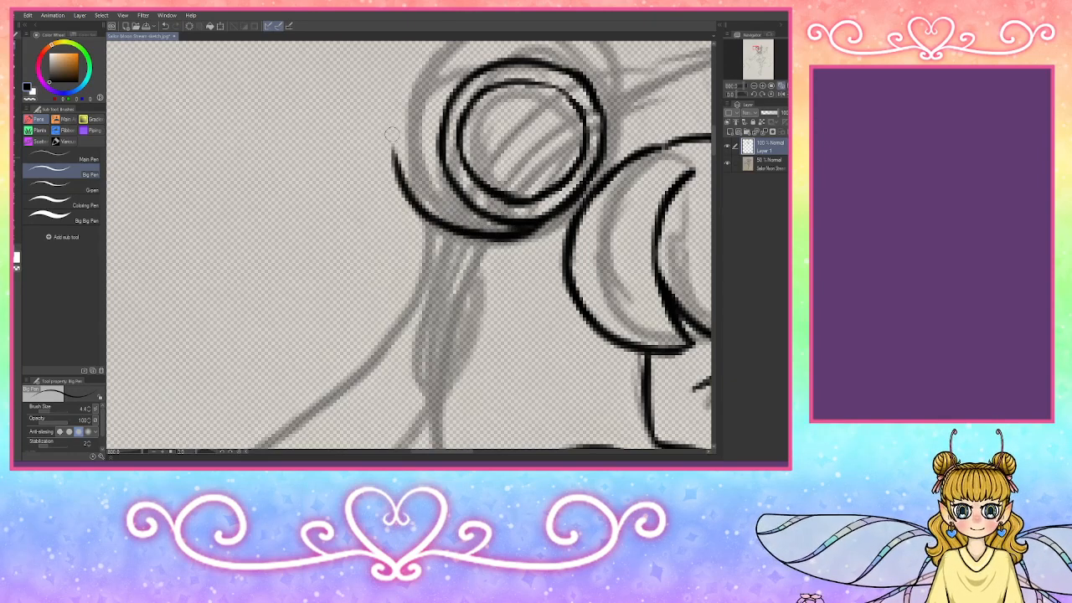
{"action": "left_click_drag", "start_coordinate": [403, 180], "coordinate": [412, 69]}
{"action": "left_click_drag", "start_coordinate": [399, 170], "coordinate": [417, 70]}
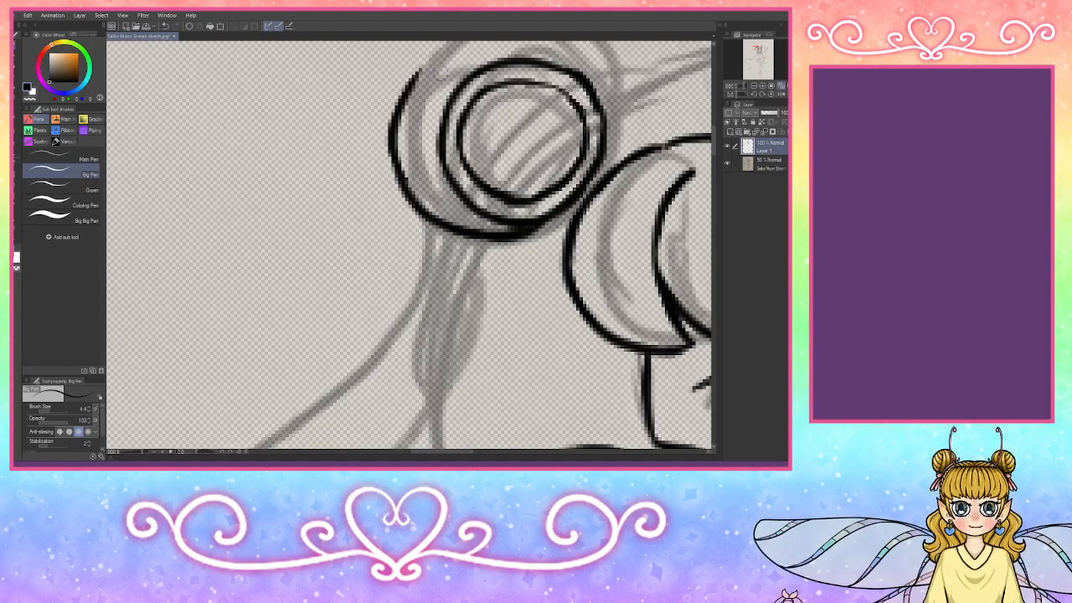
{"action": "mouse_move", "coordinate": [392, 134]}
{"action": "left_mouse_down"}
{"action": "mouse_move", "coordinate": [421, 70]}
{"action": "mouse_move", "coordinate": [458, 51]}
{"action": "mouse_move", "coordinate": [385, 444]}
{"action": "mouse_move", "coordinate": [299, 259]}
{"action": "mouse_move", "coordinate": [410, 225]}
{"action": "left_mouse_up"}
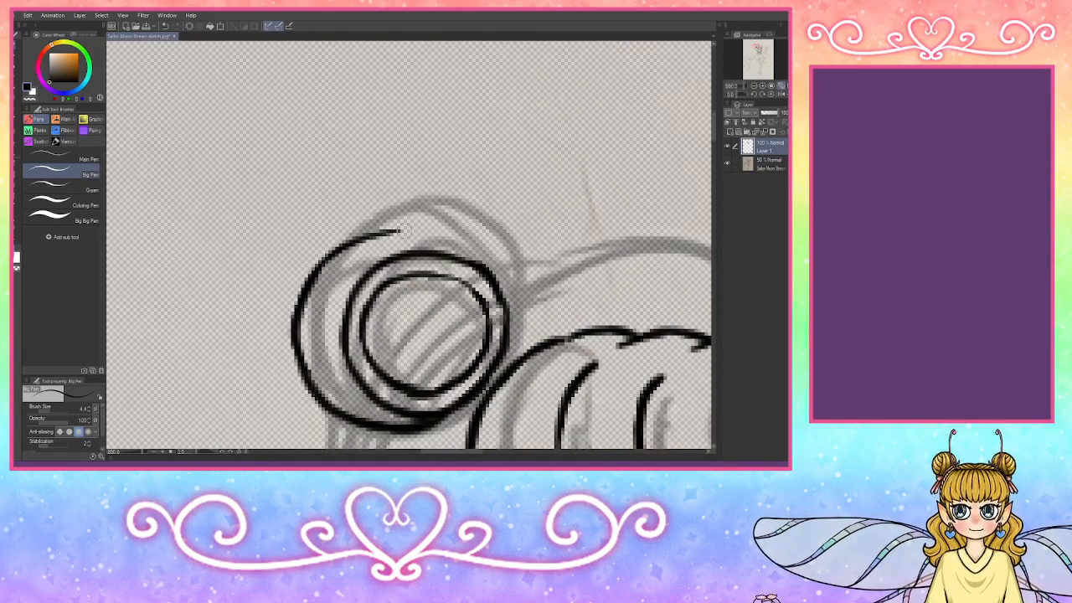
{"action": "mouse_move", "coordinate": [344, 242]}
{"action": "left_mouse_down"}
{"action": "mouse_move", "coordinate": [452, 226]}
{"action": "mouse_move", "coordinate": [506, 267]}
{"action": "mouse_move", "coordinate": [482, 253]}
{"action": "mouse_move", "coordinate": [511, 306]}
{"action": "mouse_move", "coordinate": [511, 348]}
{"action": "left_mouse_up"}
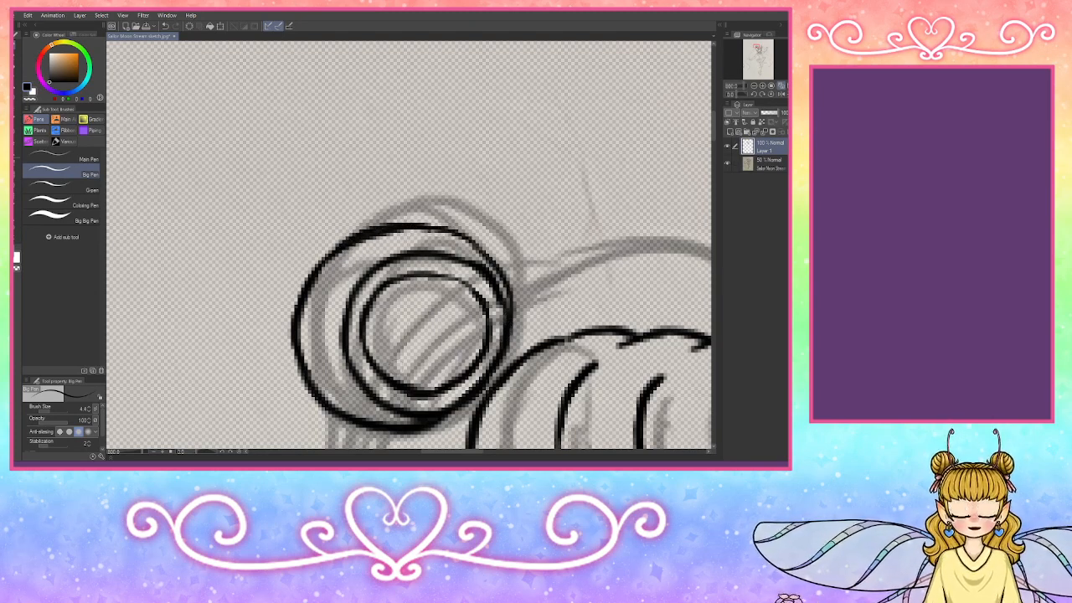
Step: Ink curved strand lines between the left bun's inner ring and its outer outline
{"action": "mouse_move", "coordinate": [393, 405]}
{"action": "left_mouse_down"}
{"action": "mouse_move", "coordinate": [372, 407]}
{"action": "mouse_move", "coordinate": [296, 353]}
{"action": "left_mouse_up"}
{"action": "mouse_move", "coordinate": [365, 384]}
{"action": "left_mouse_down"}
{"action": "mouse_move", "coordinate": [299, 327]}
{"action": "mouse_move", "coordinate": [323, 272]}
{"action": "mouse_move", "coordinate": [379, 239]}
{"action": "mouse_move", "coordinate": [462, 231]}
{"action": "mouse_move", "coordinate": [500, 269]}
{"action": "left_mouse_up"}
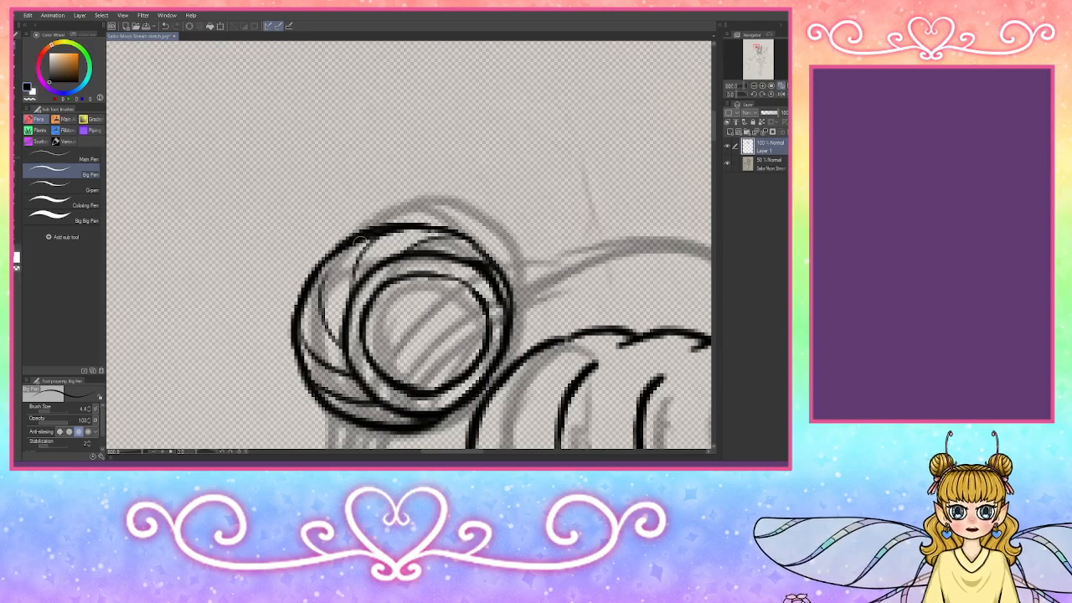
{"action": "mouse_move", "coordinate": [362, 243]}
{"action": "left_mouse_down"}
{"action": "mouse_move", "coordinate": [355, 304]}
{"action": "mouse_move", "coordinate": [324, 264]}
{"action": "mouse_move", "coordinate": [334, 339]}
{"action": "left_mouse_up"}
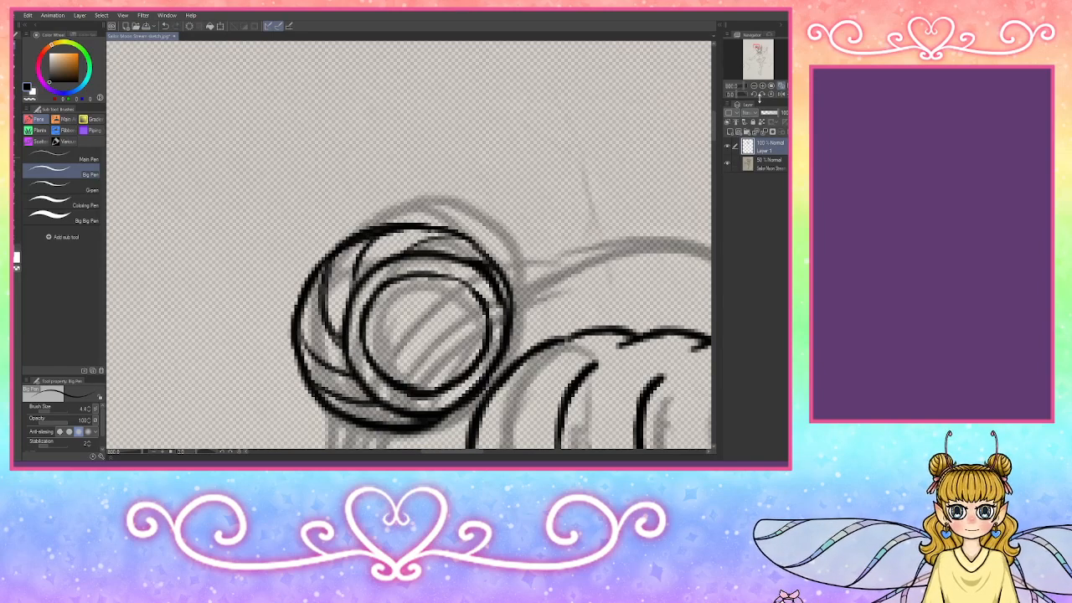
Step: Ink the pigtail section below the left bun with a forked tip, and the strand curving from it down past the ear
{"action": "left_click_drag", "start_coordinate": [759, 48], "coordinate": [754, 52]}
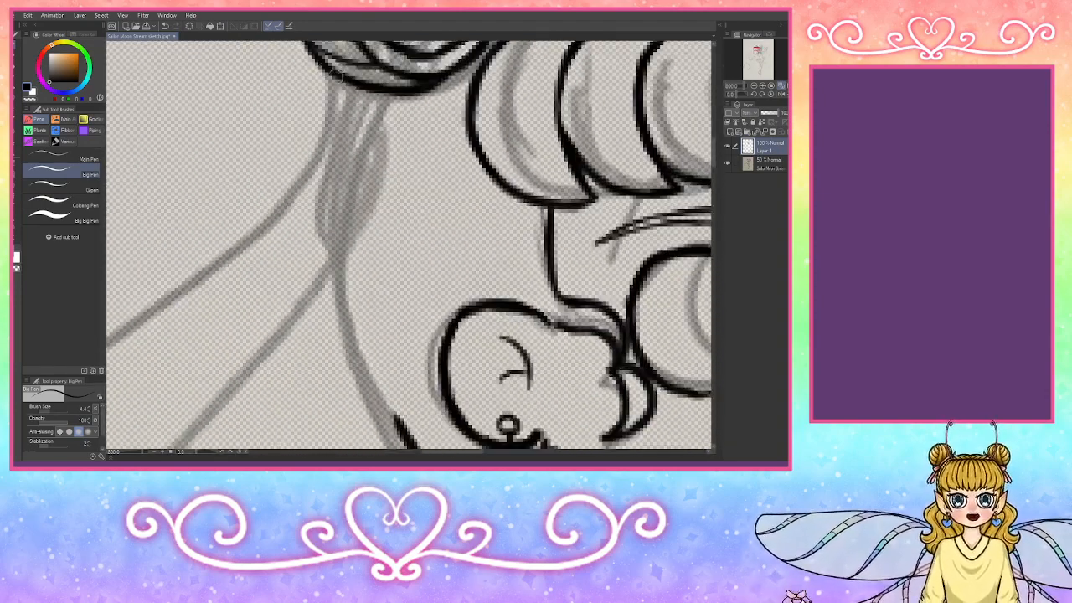
{"action": "left_click_drag", "start_coordinate": [359, 92], "coordinate": [179, 360]}
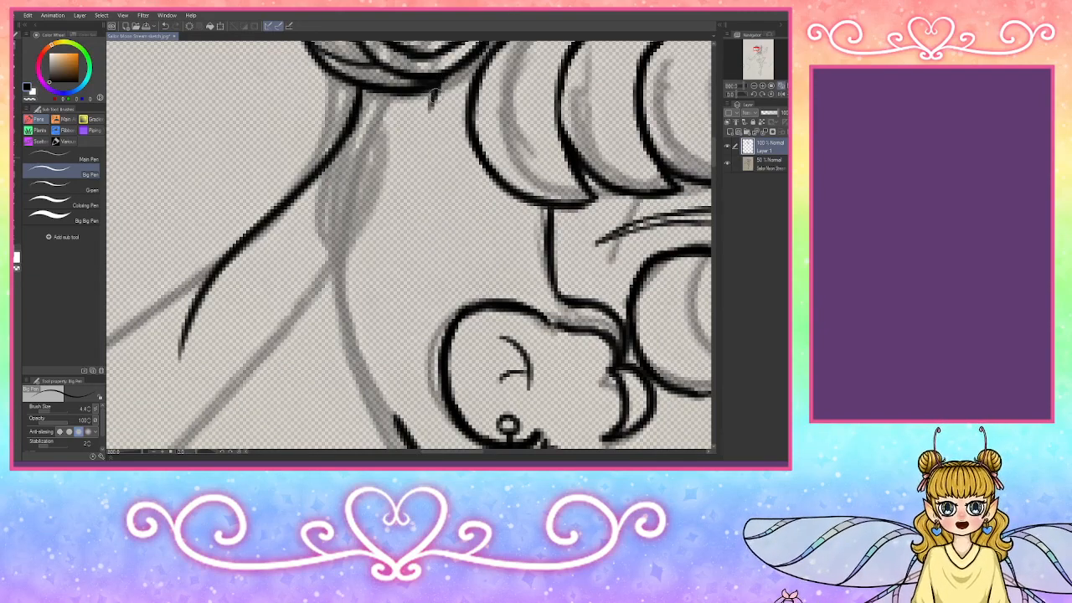
{"action": "mouse_move", "coordinate": [425, 92]}
{"action": "left_mouse_down"}
{"action": "mouse_move", "coordinate": [419, 140]}
{"action": "mouse_move", "coordinate": [251, 343]}
{"action": "left_mouse_up"}
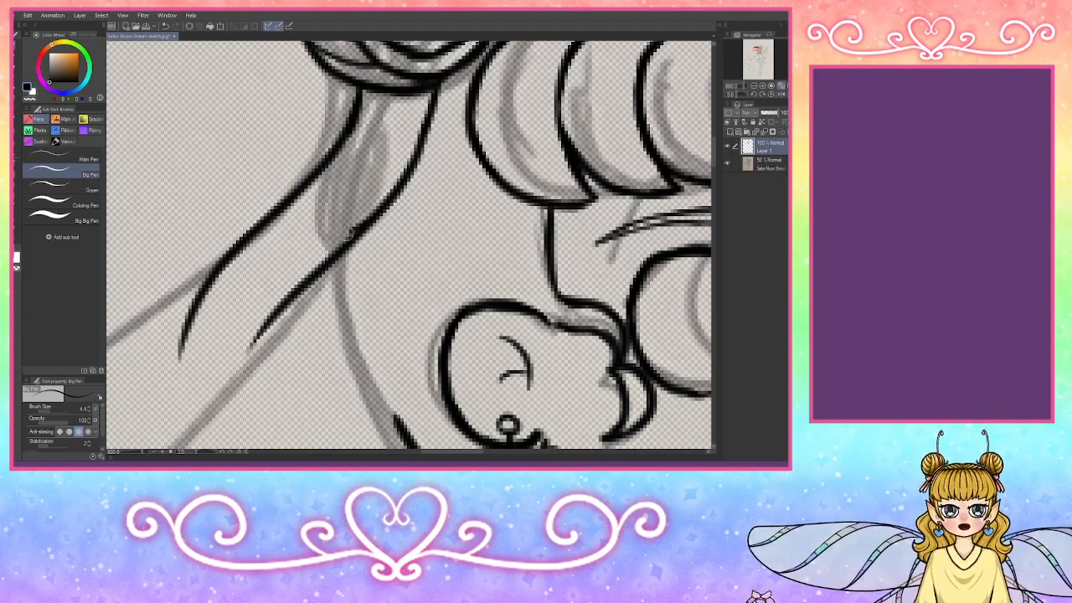
{"action": "left_click_drag", "start_coordinate": [352, 228], "coordinate": [186, 331]}
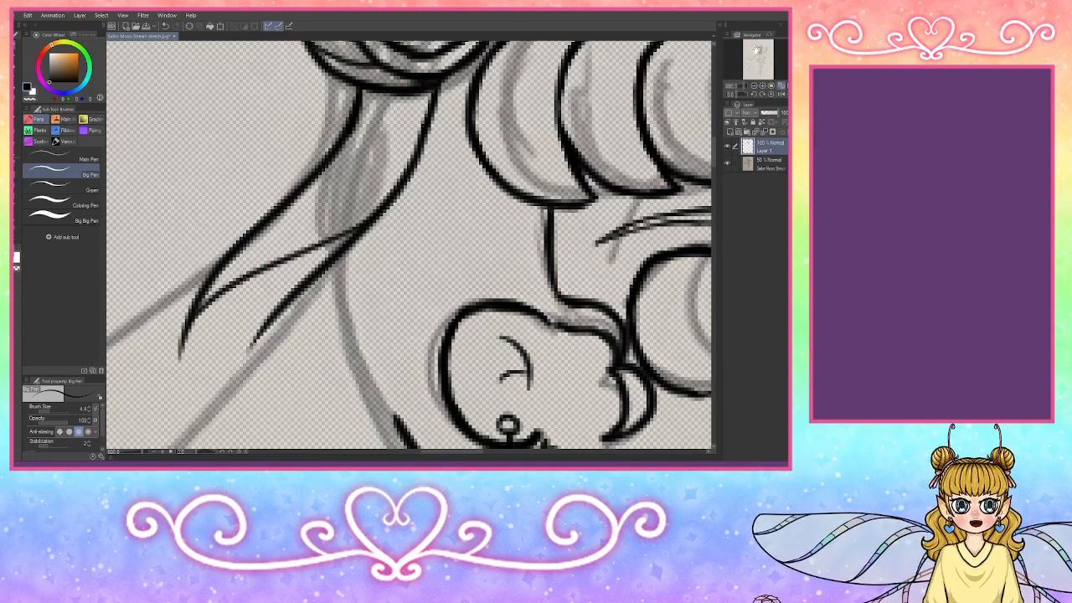
{"action": "left_click_drag", "start_coordinate": [343, 245], "coordinate": [372, 381]}
{"action": "mouse_move", "coordinate": [355, 338]}
{"action": "left_mouse_down"}
{"action": "mouse_move", "coordinate": [401, 432]}
{"action": "mouse_move", "coordinate": [362, 355]}
{"action": "left_mouse_up"}
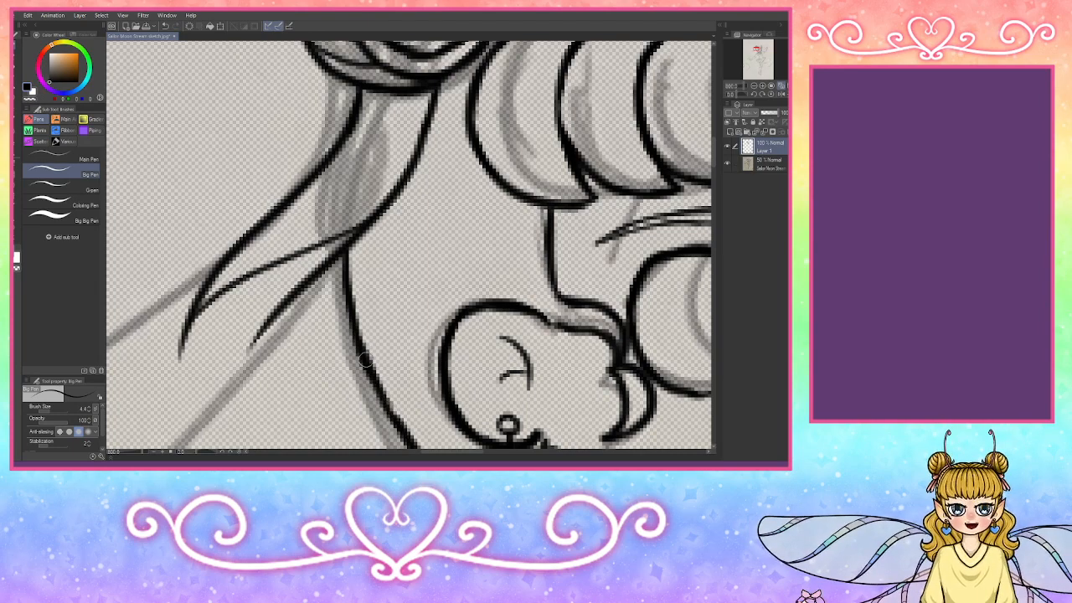
{"action": "mouse_move", "coordinate": [404, 428]}
{"action": "left_mouse_down"}
{"action": "mouse_move", "coordinate": [375, 383]}
{"action": "mouse_move", "coordinate": [352, 299]}
{"action": "left_mouse_up"}
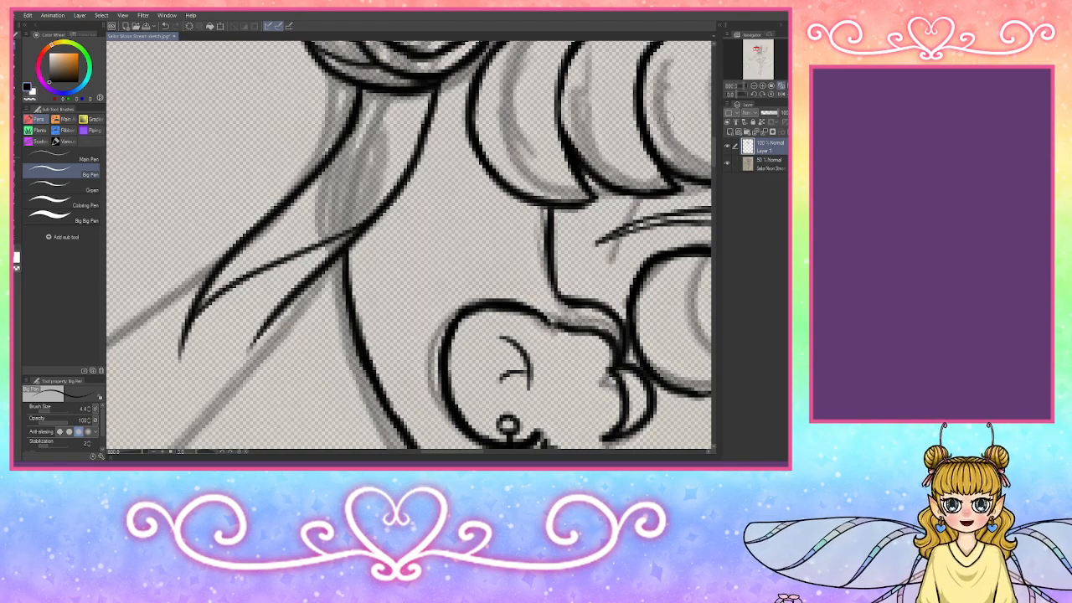
Step: Ink the top contour of the head from the left bun to the right end of the bangs, dipping at the parting, and close the bangs' upper-right edge
{"action": "left_click_drag", "start_coordinate": [754, 50], "coordinate": [754, 48]}
{"action": "mouse_move", "coordinate": [168, 194]}
{"action": "left_mouse_down"}
{"action": "mouse_move", "coordinate": [272, 159]}
{"action": "mouse_move", "coordinate": [408, 185]}
{"action": "mouse_move", "coordinate": [404, 170]}
{"action": "mouse_move", "coordinate": [363, 160]}
{"action": "mouse_move", "coordinate": [398, 166]}
{"action": "mouse_move", "coordinate": [294, 150]}
{"action": "mouse_move", "coordinate": [179, 180]}
{"action": "left_mouse_up"}
{"action": "key", "text": "ctrl+z"}
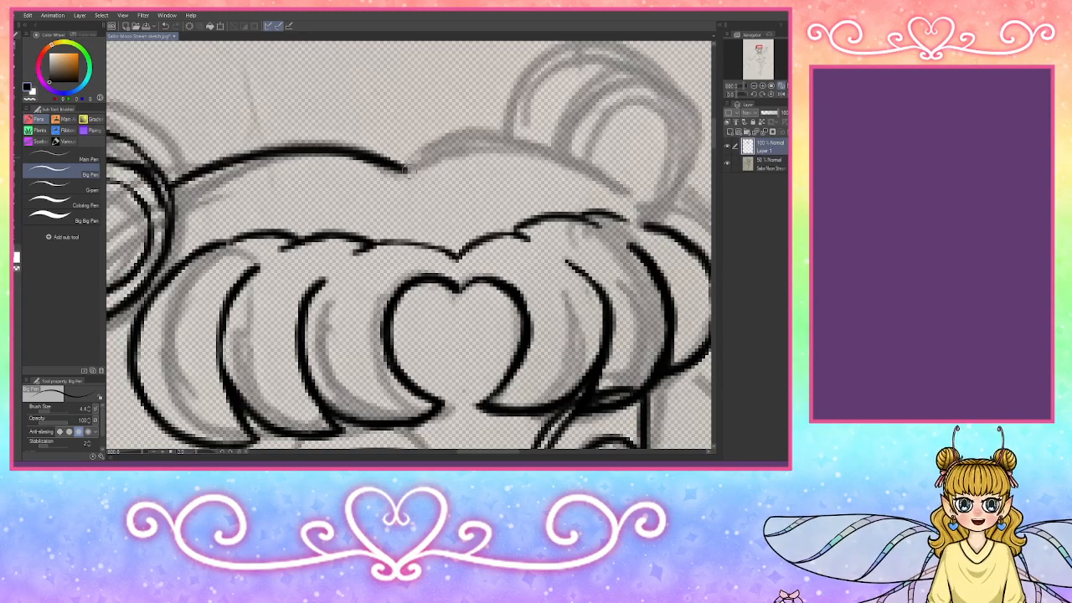
{"action": "mouse_move", "coordinate": [406, 170]}
{"action": "left_mouse_down"}
{"action": "mouse_move", "coordinate": [503, 142]}
{"action": "mouse_move", "coordinate": [552, 149]}
{"action": "mouse_move", "coordinate": [584, 161]}
{"action": "mouse_move", "coordinate": [654, 223]}
{"action": "left_mouse_up"}
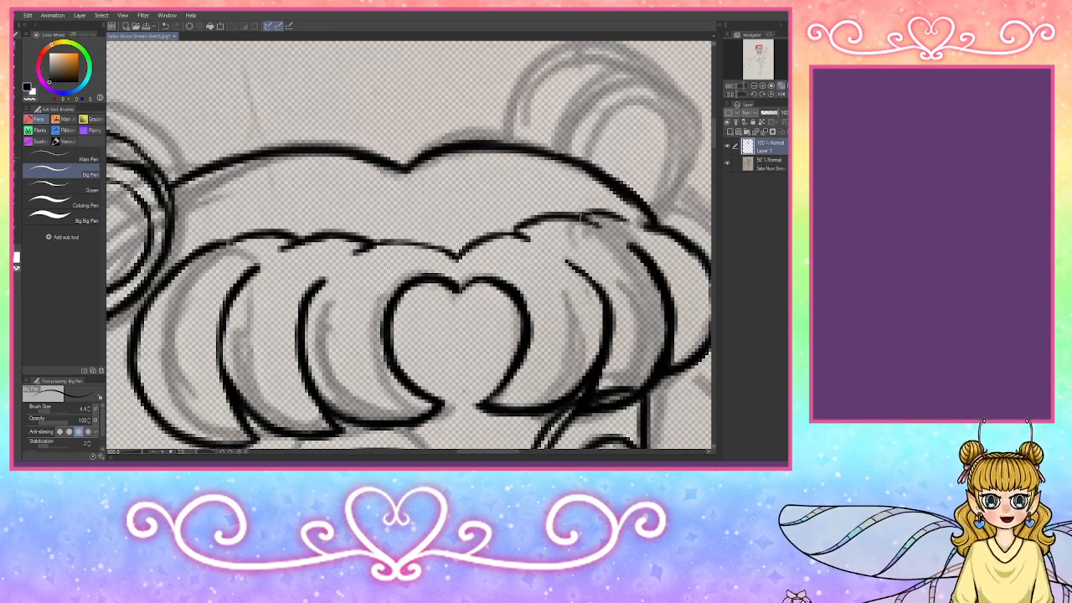
{"action": "left_click_drag", "start_coordinate": [589, 219], "coordinate": [638, 223]}
Step: Ink a smaller heart-shaped top for the opening in the bangs and erase the old heart outline with transparent color
{"action": "mouse_move", "coordinate": [456, 309]}
{"action": "left_mouse_down"}
{"action": "mouse_move", "coordinate": [436, 295]}
{"action": "mouse_move", "coordinate": [406, 299]}
{"action": "mouse_move", "coordinate": [392, 374]}
{"action": "mouse_move", "coordinate": [400, 381]}
{"action": "mouse_move", "coordinate": [475, 299]}
{"action": "left_mouse_up"}
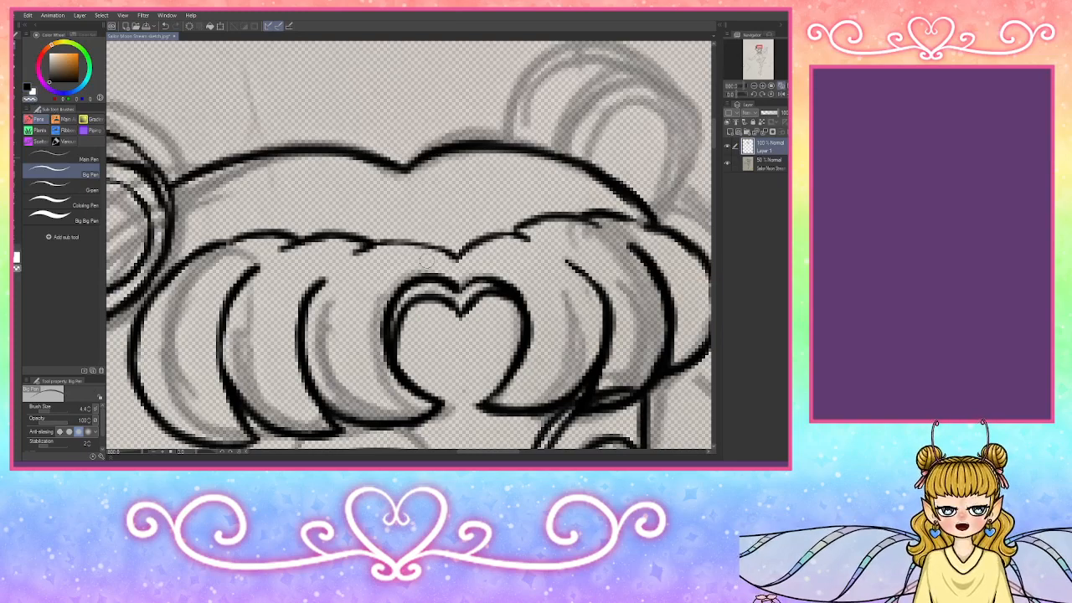
{"action": "mouse_move", "coordinate": [426, 273]}
{"action": "left_mouse_down"}
{"action": "mouse_move", "coordinate": [407, 281]}
{"action": "mouse_move", "coordinate": [486, 282]}
{"action": "mouse_move", "coordinate": [521, 300]}
{"action": "mouse_move", "coordinate": [507, 293]}
{"action": "left_mouse_up"}
{"action": "mouse_move", "coordinate": [402, 285]}
{"action": "left_mouse_down"}
{"action": "mouse_move", "coordinate": [376, 331]}
{"action": "mouse_move", "coordinate": [381, 387]}
{"action": "mouse_move", "coordinate": [394, 300]}
{"action": "mouse_move", "coordinate": [408, 289]}
{"action": "mouse_move", "coordinate": [387, 358]}
{"action": "mouse_move", "coordinate": [410, 401]}
{"action": "left_mouse_up"}
{"action": "mouse_move", "coordinate": [420, 333]}
{"action": "left_mouse_down"}
{"action": "mouse_move", "coordinate": [514, 316]}
{"action": "mouse_move", "coordinate": [406, 329]}
{"action": "mouse_move", "coordinate": [390, 320]}
{"action": "mouse_move", "coordinate": [422, 397]}
{"action": "left_mouse_up"}
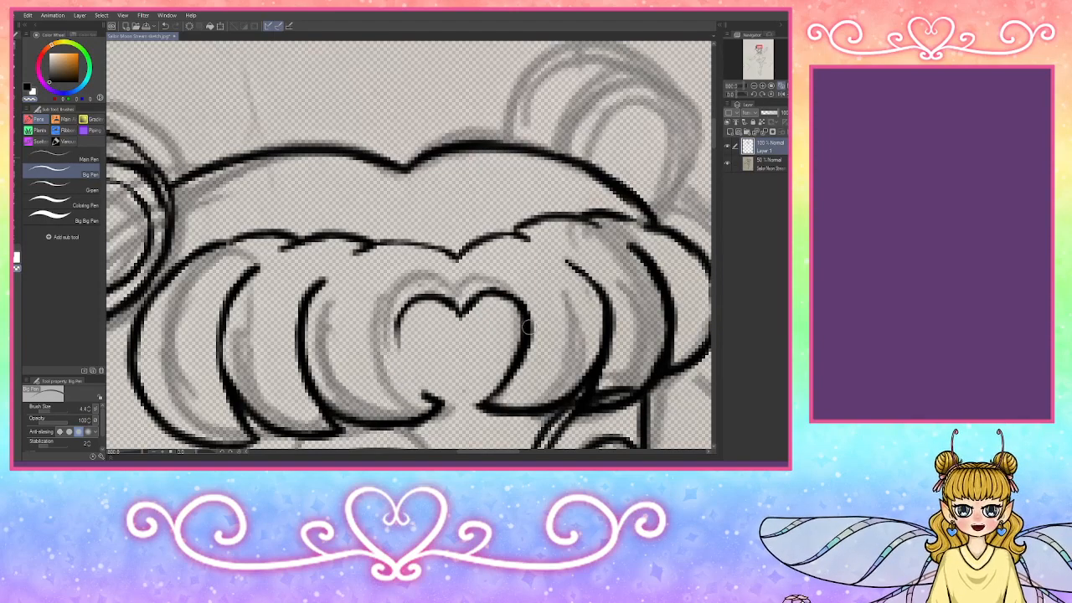
{"action": "mouse_move", "coordinate": [529, 331]}
{"action": "left_mouse_down"}
{"action": "mouse_move", "coordinate": [521, 367]}
{"action": "mouse_move", "coordinate": [517, 342]}
{"action": "left_mouse_up"}
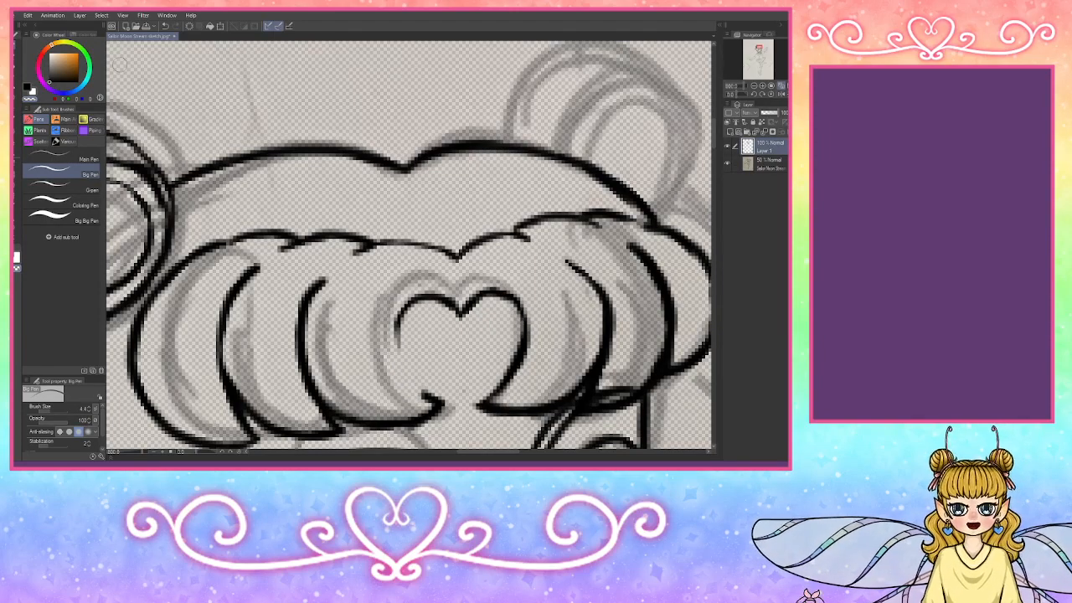
Step: Redraw the heart opening's left edge in black and add short ticks beneath both of its upper lobes
{"action": "left_click", "coordinate": [30, 88]}
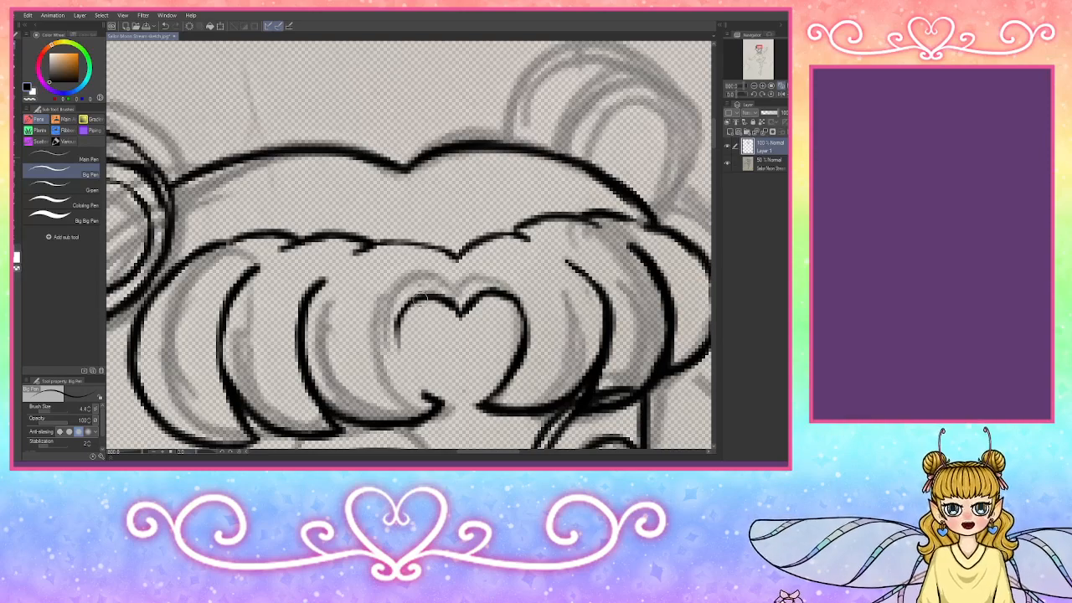
{"action": "mouse_move", "coordinate": [423, 296]}
{"action": "left_mouse_down"}
{"action": "mouse_move", "coordinate": [396, 327]}
{"action": "mouse_move", "coordinate": [410, 299]}
{"action": "mouse_move", "coordinate": [403, 358]}
{"action": "mouse_move", "coordinate": [396, 330]}
{"action": "mouse_move", "coordinate": [421, 379]}
{"action": "mouse_move", "coordinate": [397, 358]}
{"action": "mouse_move", "coordinate": [437, 400]}
{"action": "left_mouse_up"}
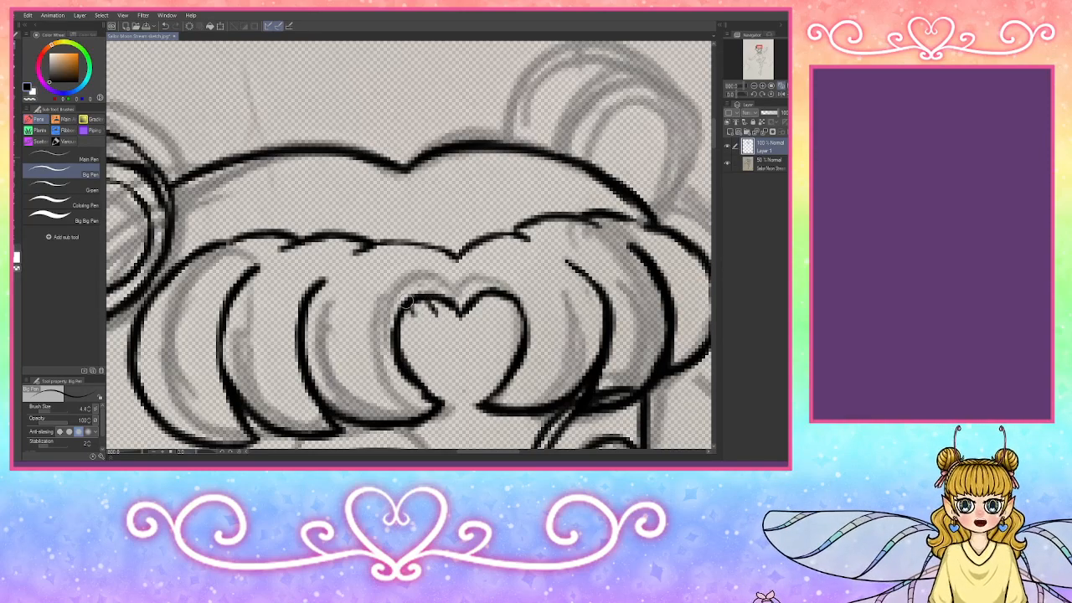
{"action": "left_click_drag", "start_coordinate": [482, 315], "coordinate": [490, 295]}
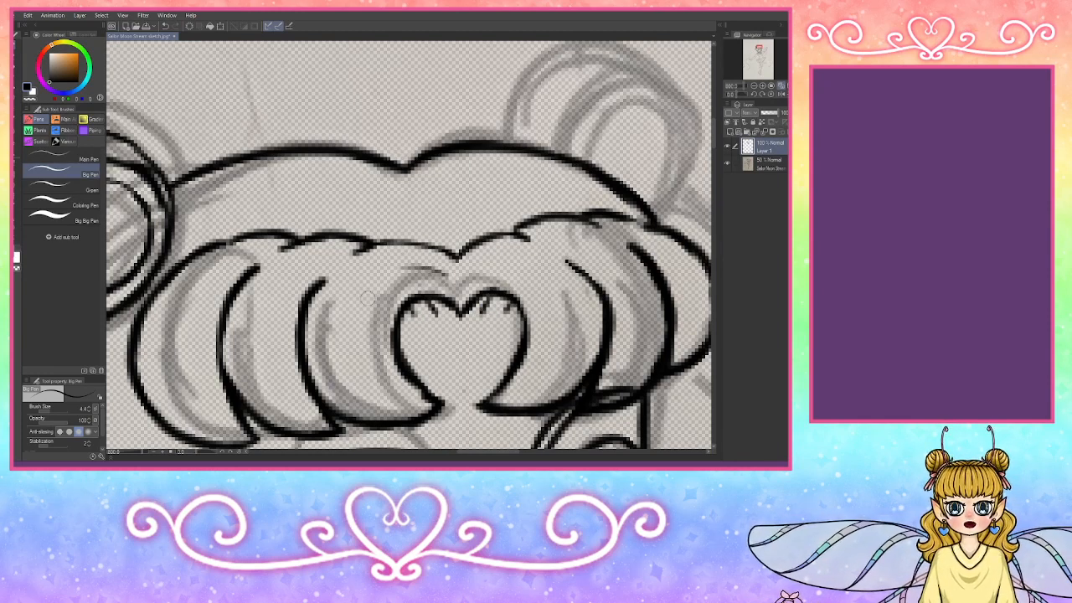
Step: Ink the upper edge and curved strand lines of the bang lock just left of the heart opening
{"action": "left_click_drag", "start_coordinate": [391, 251], "coordinate": [330, 368]}
{"action": "left_click_drag", "start_coordinate": [399, 377], "coordinate": [376, 406]}
{"action": "mouse_move", "coordinate": [379, 305]}
{"action": "left_mouse_down"}
{"action": "mouse_move", "coordinate": [367, 387]}
{"action": "mouse_move", "coordinate": [442, 411]}
{"action": "left_mouse_up"}
{"action": "mouse_move", "coordinate": [377, 337]}
{"action": "left_mouse_down"}
{"action": "mouse_move", "coordinate": [394, 401]}
{"action": "mouse_move", "coordinate": [387, 370]}
{"action": "left_mouse_up"}
{"action": "key", "text": "ctrl+z"}
{"action": "key", "text": "ctrl+z"}
{"action": "left_click_drag", "start_coordinate": [410, 406], "coordinate": [350, 320]}
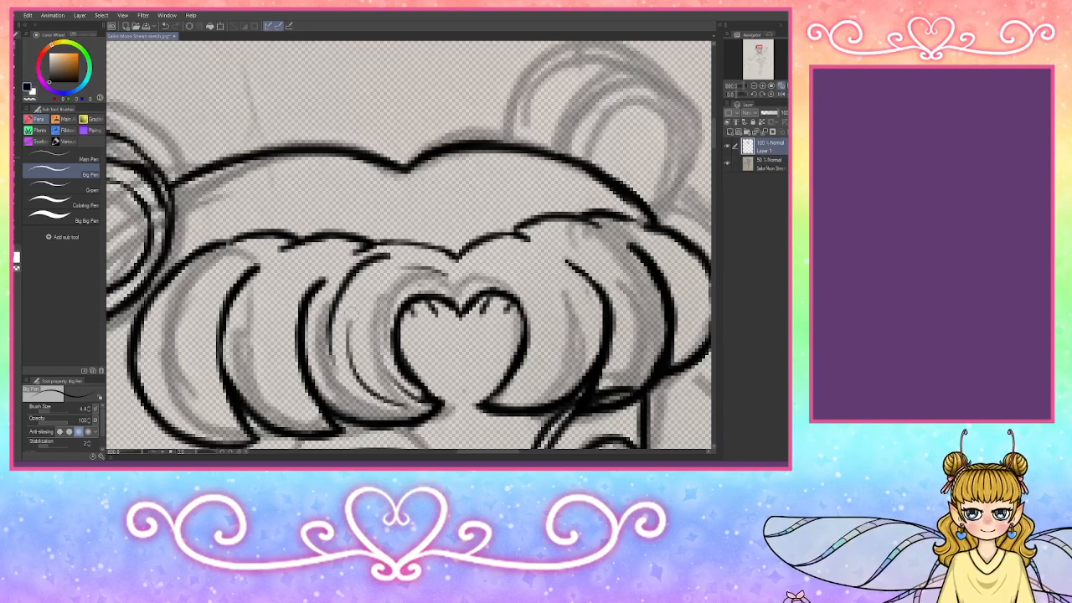
Step: Ink thin curved strand lines in the bang lock right of the heart opening, following its rounded shape
{"action": "mouse_move", "coordinate": [377, 360]}
{"action": "left_mouse_down"}
{"action": "mouse_move", "coordinate": [399, 292]}
{"action": "mouse_move", "coordinate": [518, 253]}
{"action": "mouse_move", "coordinate": [578, 335]}
{"action": "left_mouse_up"}
{"action": "mouse_move", "coordinate": [576, 295]}
{"action": "left_mouse_down"}
{"action": "mouse_move", "coordinate": [591, 323]}
{"action": "mouse_move", "coordinate": [554, 381]}
{"action": "mouse_move", "coordinate": [499, 404]}
{"action": "left_mouse_up"}
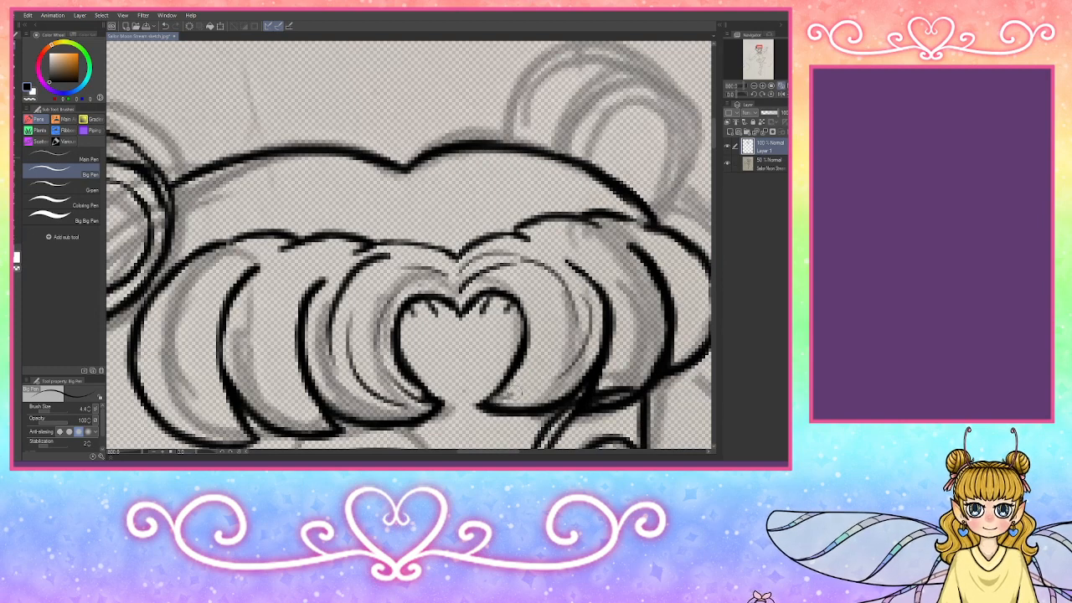
{"action": "left_click_drag", "start_coordinate": [536, 314], "coordinate": [519, 398]}
{"action": "left_click_drag", "start_coordinate": [519, 280], "coordinate": [530, 398]}
{"action": "mouse_move", "coordinate": [566, 316]}
{"action": "left_mouse_down"}
{"action": "mouse_move", "coordinate": [544, 389]}
{"action": "mouse_move", "coordinate": [634, 334]}
{"action": "left_mouse_up"}
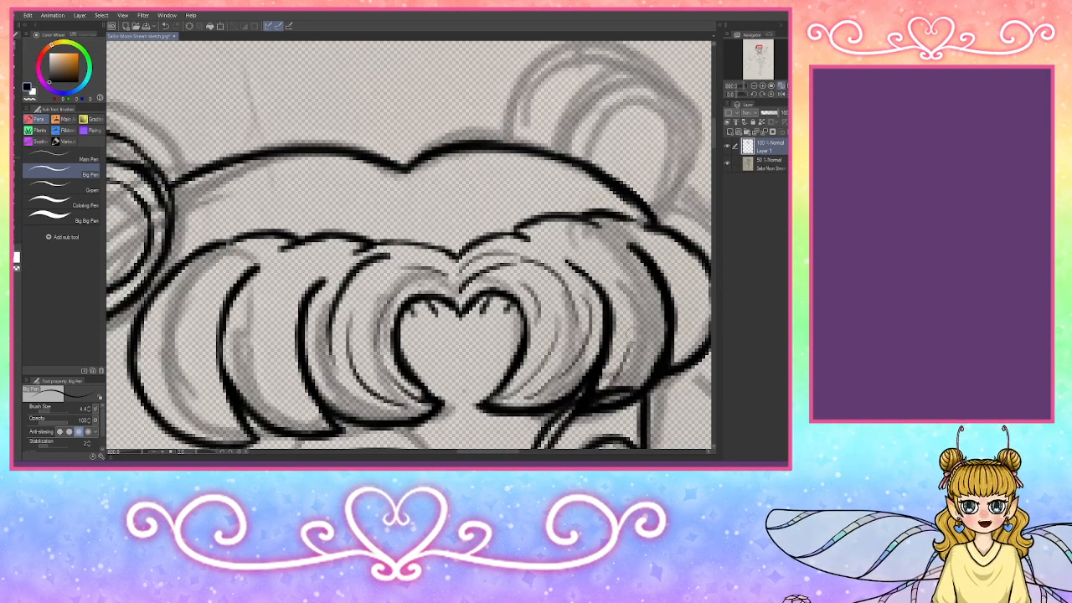
Step: Ink strand lines in the two outer right bang locks and the first strands low in the second lock from the left
{"action": "mouse_move", "coordinate": [617, 393]}
{"action": "left_mouse_down"}
{"action": "mouse_move", "coordinate": [664, 323]}
{"action": "mouse_move", "coordinate": [619, 260]}
{"action": "left_mouse_up"}
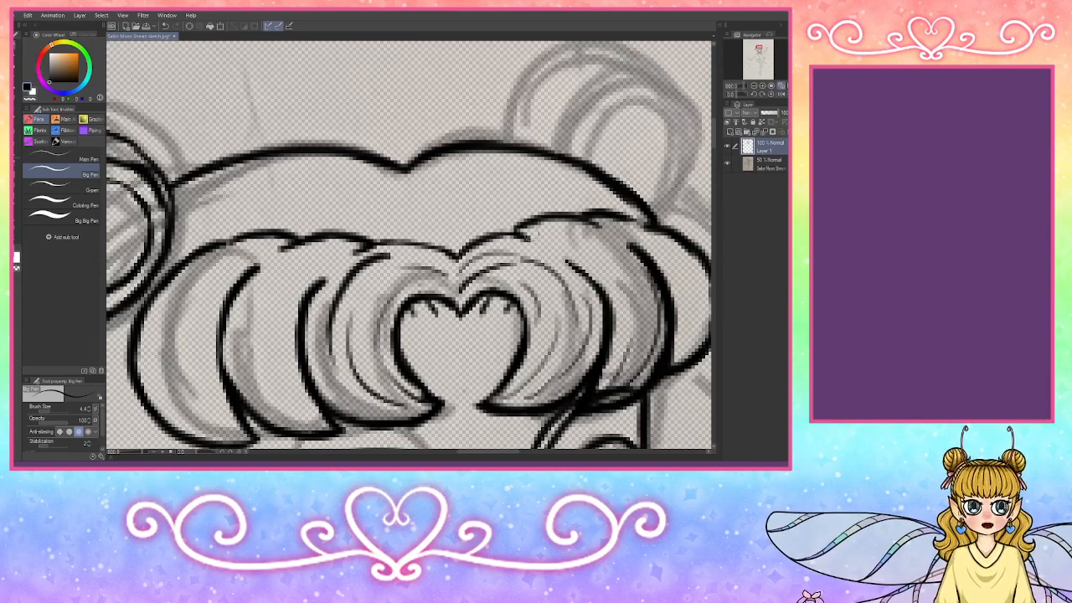
{"action": "left_click_drag", "start_coordinate": [529, 233], "coordinate": [610, 272]}
{"action": "left_click_drag", "start_coordinate": [580, 238], "coordinate": [674, 314]}
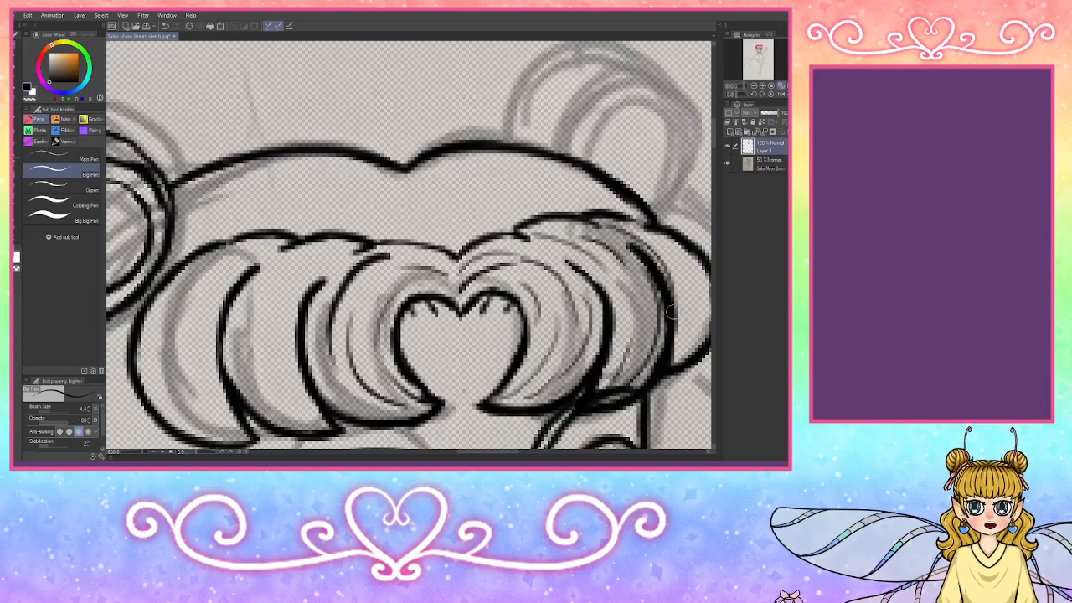
{"action": "mouse_move", "coordinate": [672, 251]}
{"action": "left_mouse_down"}
{"action": "mouse_move", "coordinate": [661, 360]}
{"action": "mouse_move", "coordinate": [675, 367]}
{"action": "mouse_move", "coordinate": [687, 355]}
{"action": "mouse_move", "coordinate": [652, 281]}
{"action": "mouse_move", "coordinate": [493, 294]}
{"action": "mouse_move", "coordinate": [667, 354]}
{"action": "left_mouse_up"}
{"action": "key", "text": "ctrl+z"}
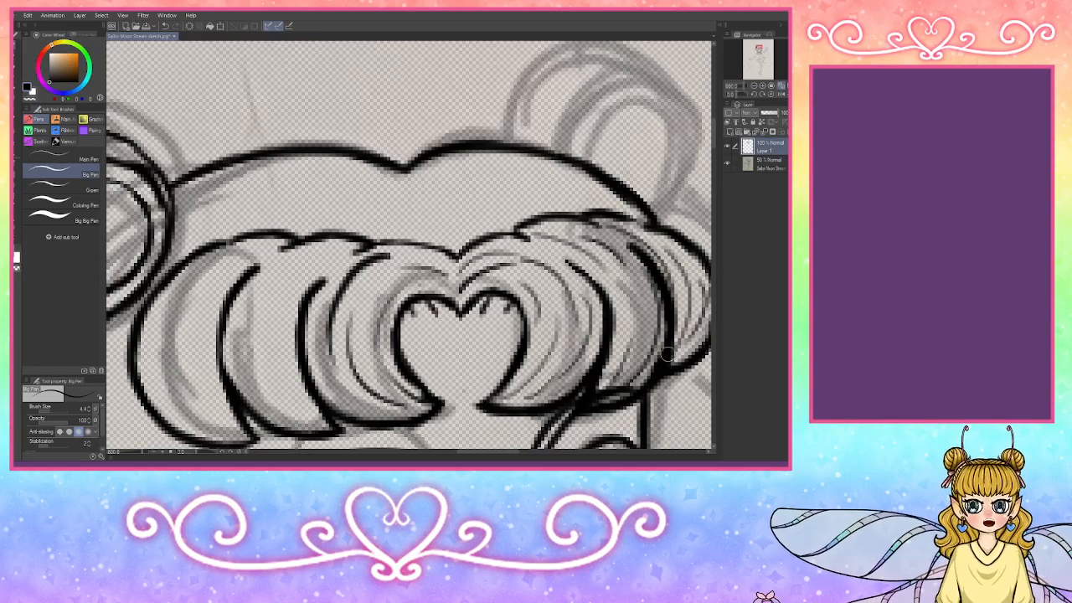
{"action": "left_click_drag", "start_coordinate": [279, 353], "coordinate": [333, 432]}
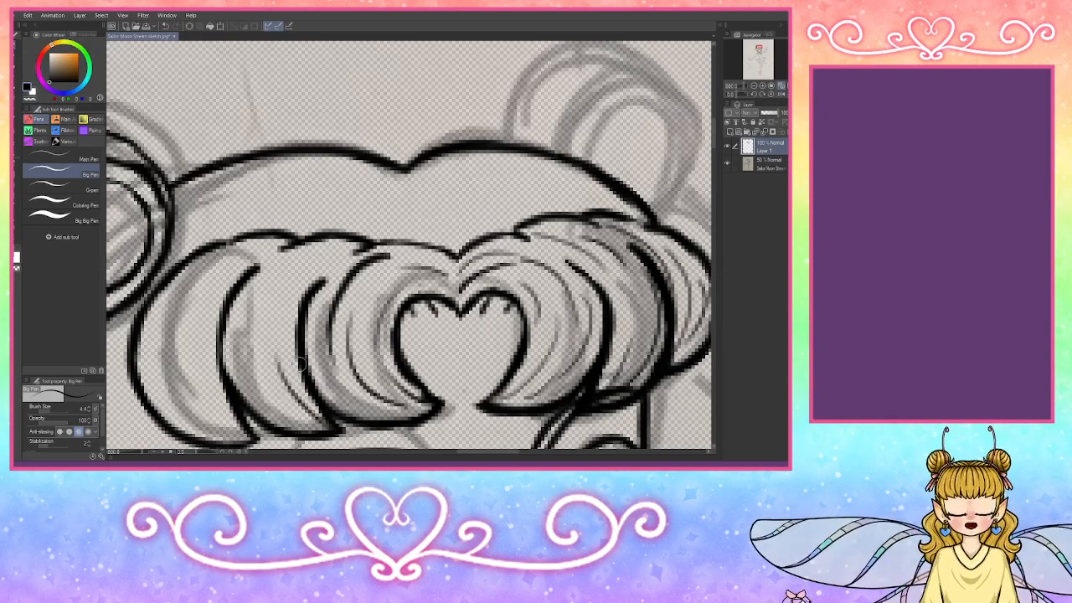
{"action": "mouse_move", "coordinate": [224, 336]}
{"action": "left_mouse_down"}
{"action": "mouse_move", "coordinate": [325, 434]}
{"action": "mouse_move", "coordinate": [263, 374]}
{"action": "left_mouse_up"}
{"action": "key", "text": "ctrl+z"}
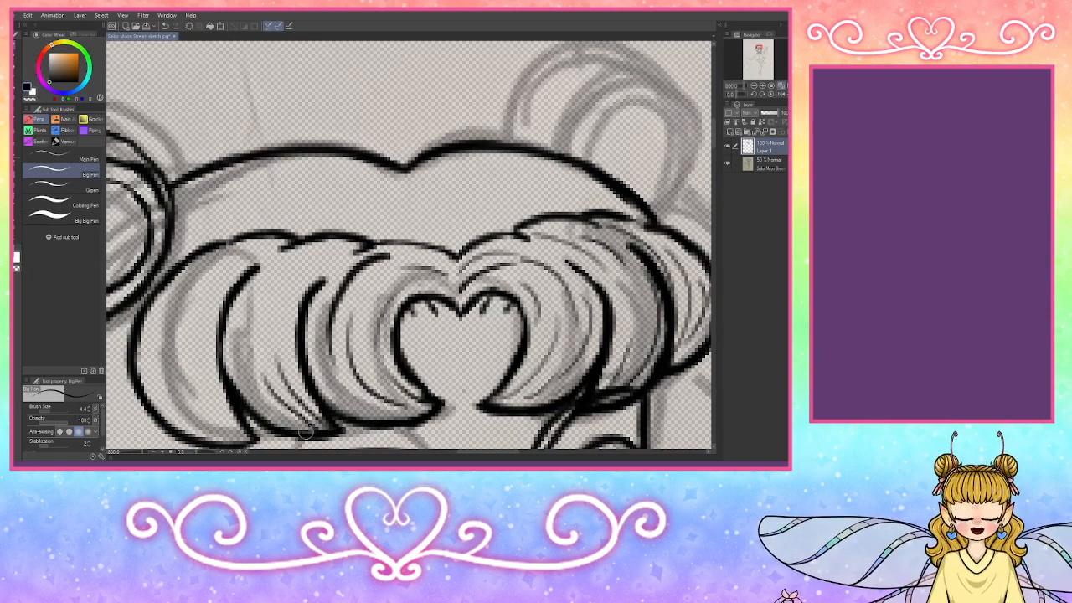
{"action": "left_click_drag", "start_coordinate": [310, 431], "coordinate": [228, 311]}
{"action": "key", "text": "ctrl+z"}
{"action": "key", "text": "ctrl+z"}
{"action": "key", "text": "ctrl+z"}
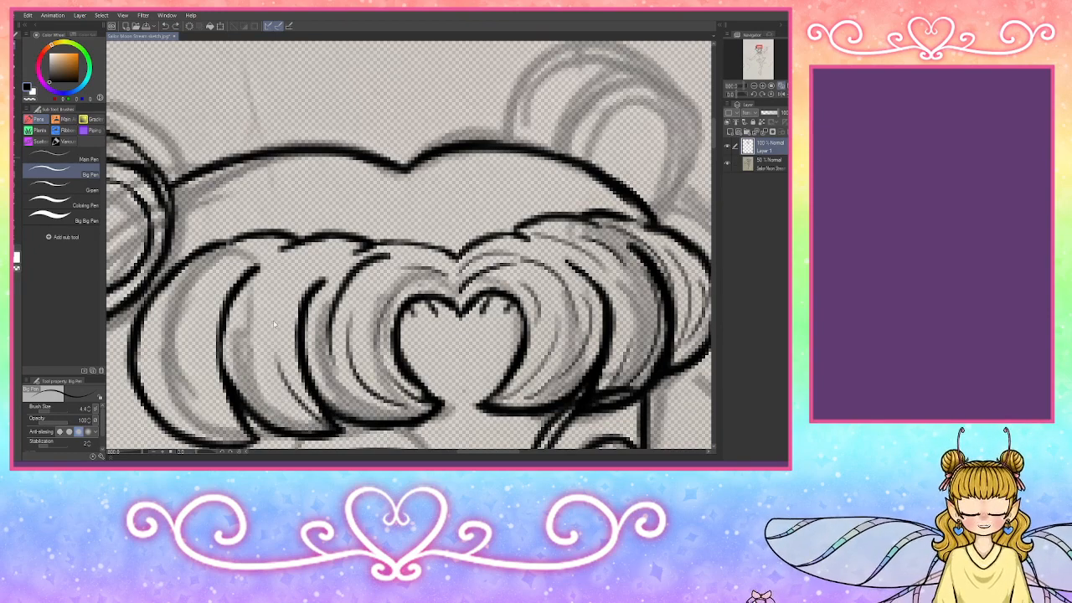
Step: Fill the second bang lock from the left with curved strand lines from its top edge and up from its tip
{"action": "left_click_drag", "start_coordinate": [368, 243], "coordinate": [285, 293]}
{"action": "mouse_move", "coordinate": [335, 243]}
{"action": "left_mouse_down"}
{"action": "mouse_move", "coordinate": [260, 289]}
{"action": "mouse_move", "coordinate": [239, 339]}
{"action": "left_mouse_up"}
{"action": "mouse_move", "coordinate": [276, 289]}
{"action": "left_mouse_down"}
{"action": "mouse_move", "coordinate": [282, 403]}
{"action": "mouse_move", "coordinate": [285, 340]}
{"action": "left_mouse_up"}
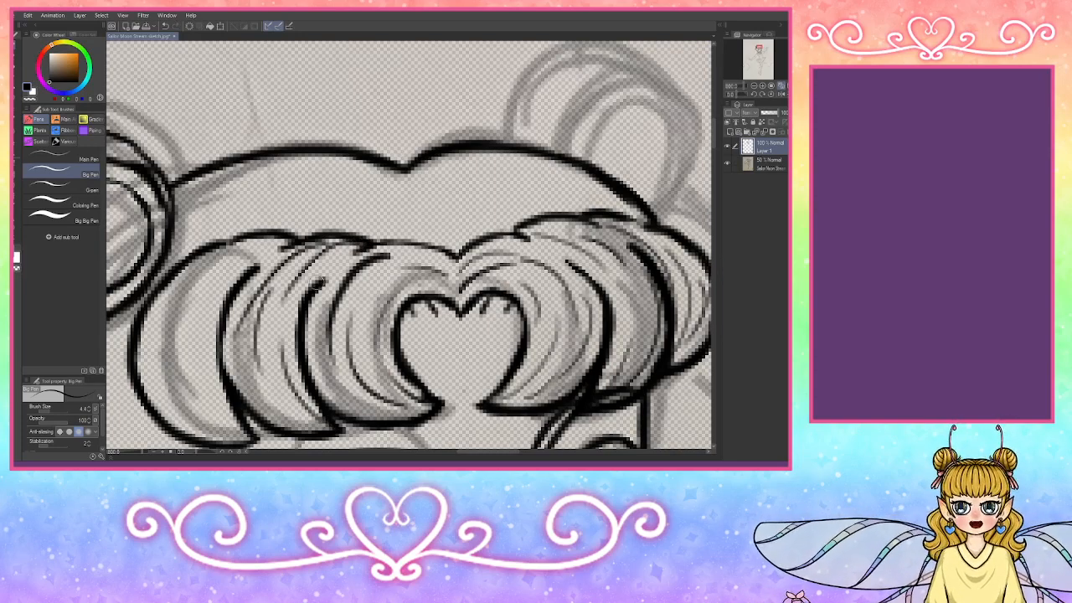
{"action": "left_click_drag", "start_coordinate": [277, 300], "coordinate": [270, 382]}
{"action": "left_click_drag", "start_coordinate": [317, 428], "coordinate": [236, 309]}
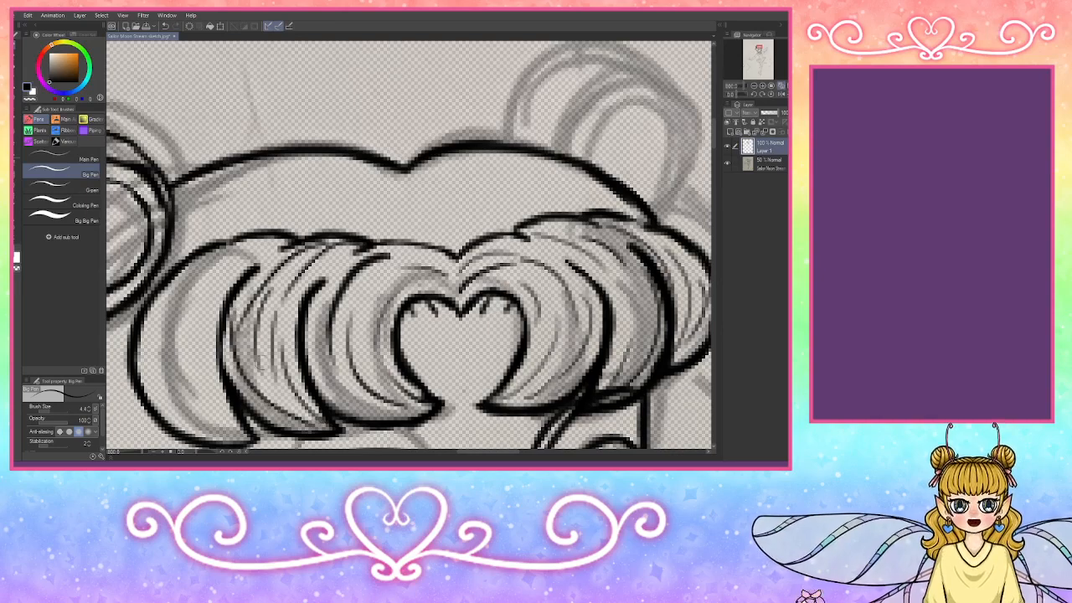
{"action": "key", "text": "ctrl+z"}
{"action": "left_click_drag", "start_coordinate": [332, 436], "coordinate": [245, 378]}
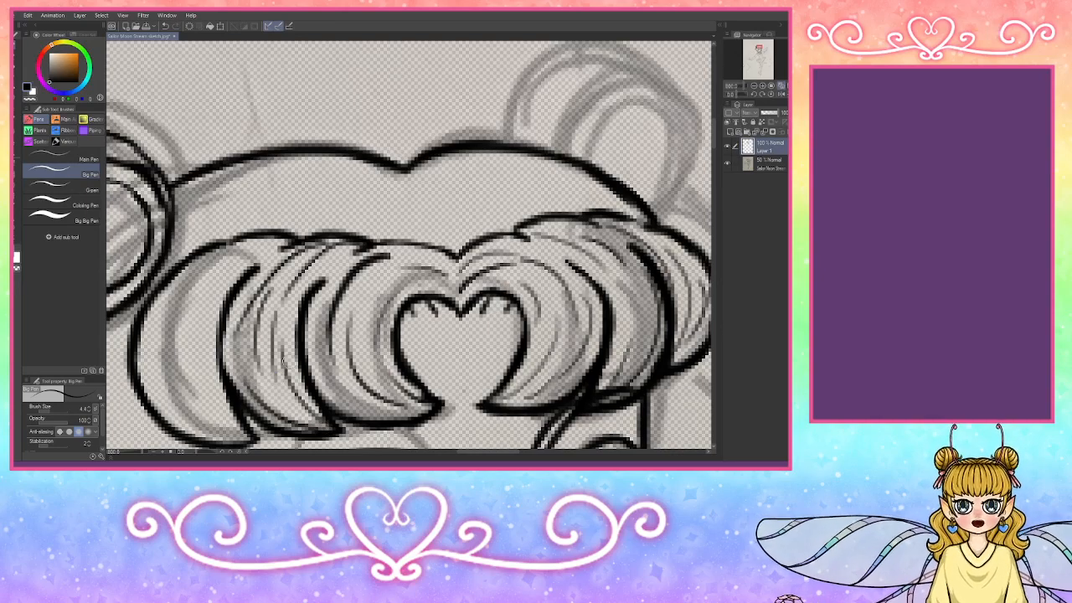
{"action": "left_click_drag", "start_coordinate": [296, 409], "coordinate": [242, 364]}
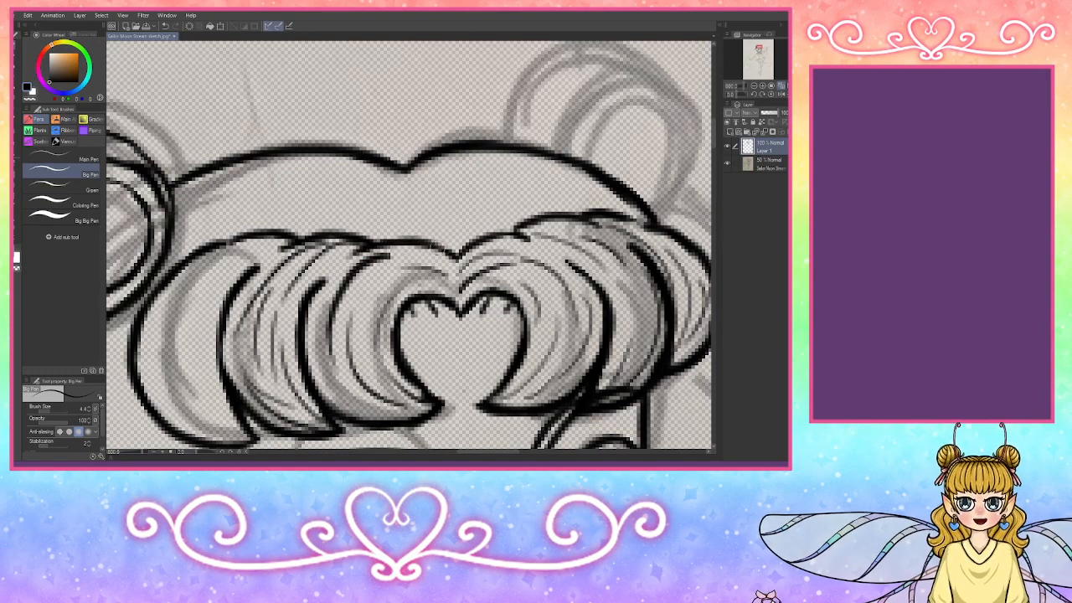
Step: Ink the small curled tuft at the top of the head and a jagged parting line down to the bangs' centre dip
{"action": "mouse_move", "coordinate": [404, 166]}
{"action": "left_mouse_down"}
{"action": "mouse_move", "coordinate": [432, 127]}
{"action": "mouse_move", "coordinate": [374, 143]}
{"action": "mouse_move", "coordinate": [394, 168]}
{"action": "mouse_move", "coordinate": [369, 134]}
{"action": "mouse_move", "coordinate": [399, 88]}
{"action": "mouse_move", "coordinate": [426, 89]}
{"action": "left_mouse_up"}
{"action": "left_click_drag", "start_coordinate": [408, 185], "coordinate": [457, 245]}
Step: Ink fanned strand lines across the crown section right of the parting, out to its far corner
{"action": "left_click_drag", "start_coordinate": [439, 210], "coordinate": [531, 154]}
{"action": "left_click_drag", "start_coordinate": [462, 226], "coordinate": [543, 176]}
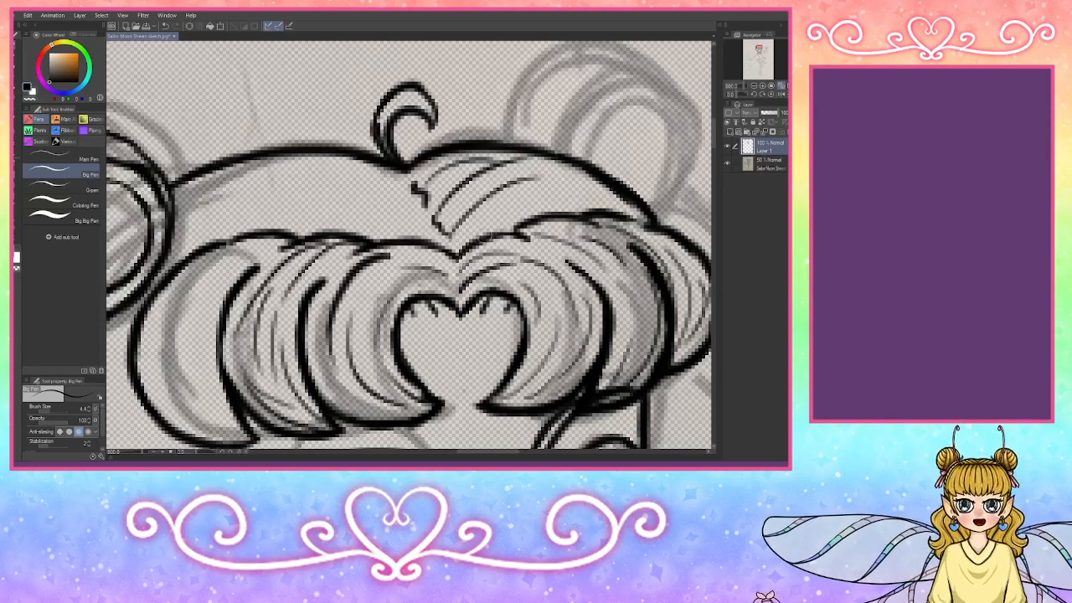
{"action": "key", "text": "ctrl+z"}
{"action": "left_click_drag", "start_coordinate": [474, 213], "coordinate": [553, 151]}
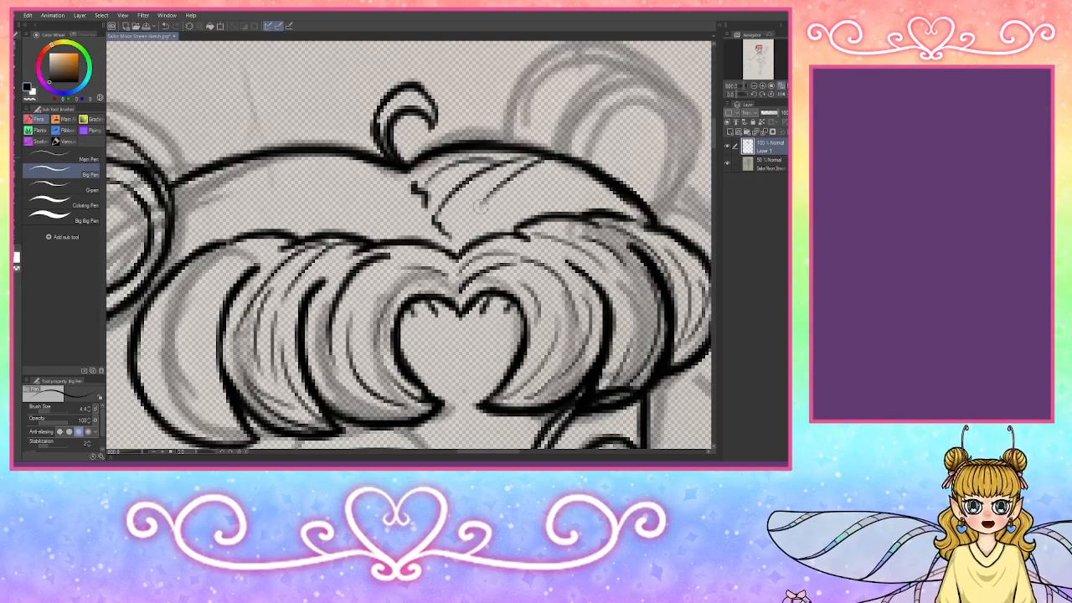
{"action": "mouse_move", "coordinate": [447, 241]}
{"action": "left_mouse_down"}
{"action": "mouse_move", "coordinate": [531, 169]}
{"action": "mouse_move", "coordinate": [491, 191]}
{"action": "left_mouse_up"}
{"action": "left_click_drag", "start_coordinate": [494, 242], "coordinate": [541, 176]}
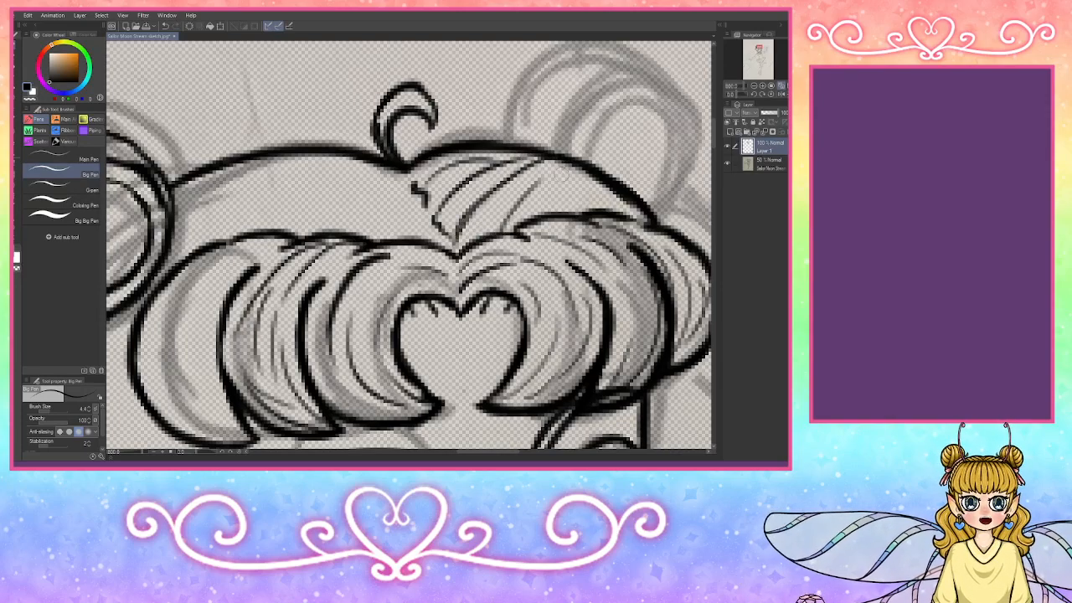
{"action": "left_click_drag", "start_coordinate": [515, 222], "coordinate": [564, 156]}
{"action": "mouse_move", "coordinate": [549, 208]}
{"action": "left_mouse_down"}
{"action": "mouse_move", "coordinate": [568, 157]}
{"action": "mouse_move", "coordinate": [587, 160]}
{"action": "left_mouse_up"}
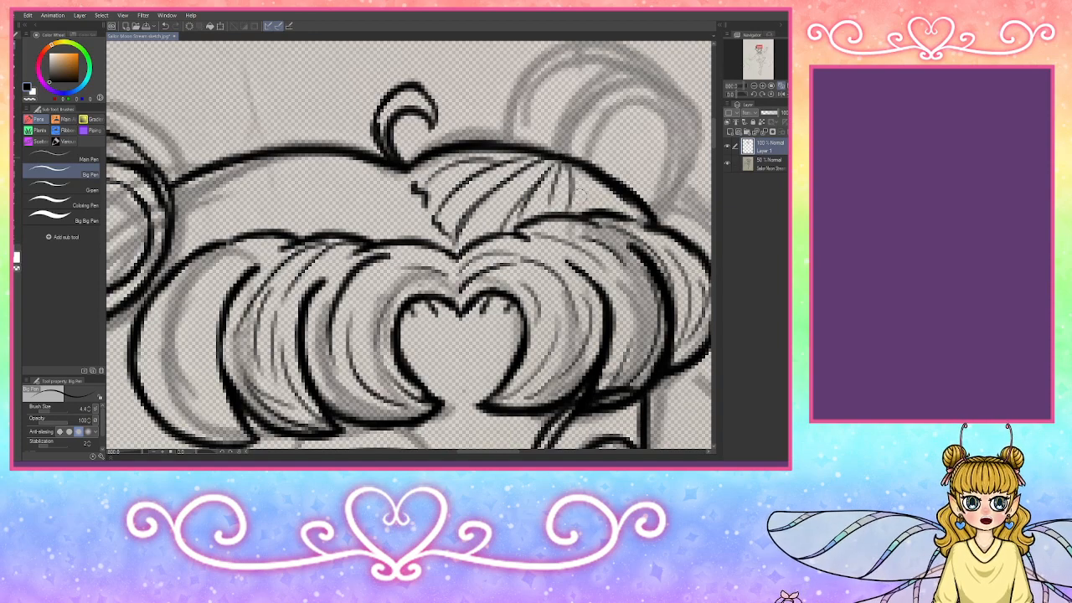
{"action": "left_click_drag", "start_coordinate": [576, 226], "coordinate": [600, 168]}
{"action": "left_click_drag", "start_coordinate": [598, 212], "coordinate": [622, 178]}
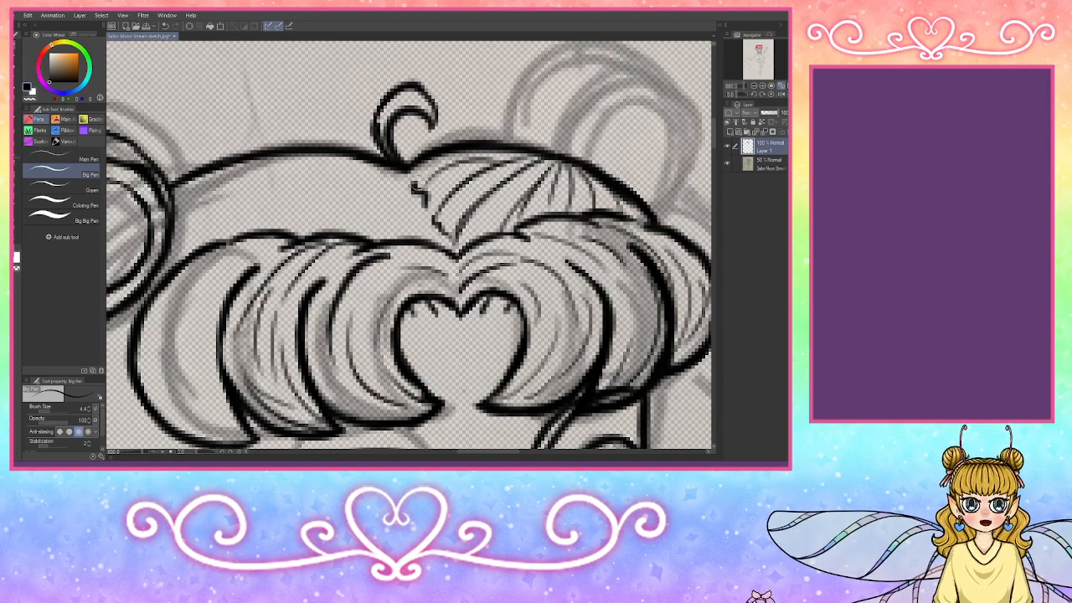
Step: Add extra strand lines between the existing ones beside the parting on the right crown section
{"action": "mouse_move", "coordinate": [418, 191]}
{"action": "left_mouse_down"}
{"action": "mouse_move", "coordinate": [407, 164]}
{"action": "mouse_move", "coordinate": [519, 140]}
{"action": "left_mouse_up"}
{"action": "mouse_move", "coordinate": [436, 190]}
{"action": "left_mouse_down"}
{"action": "mouse_move", "coordinate": [479, 156]}
{"action": "mouse_move", "coordinate": [459, 178]}
{"action": "mouse_move", "coordinate": [524, 148]}
{"action": "left_mouse_up"}
{"action": "left_click_drag", "start_coordinate": [449, 231], "coordinate": [481, 185]}
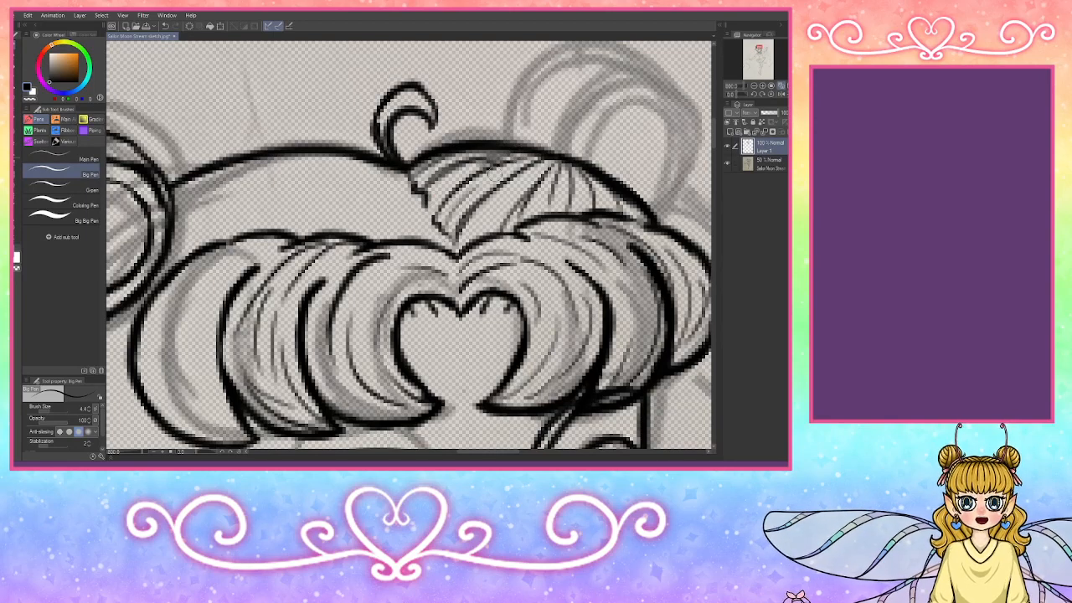
{"action": "left_click_drag", "start_coordinate": [428, 220], "coordinate": [453, 184]}
{"action": "left_click_drag", "start_coordinate": [479, 236], "coordinate": [507, 193]}
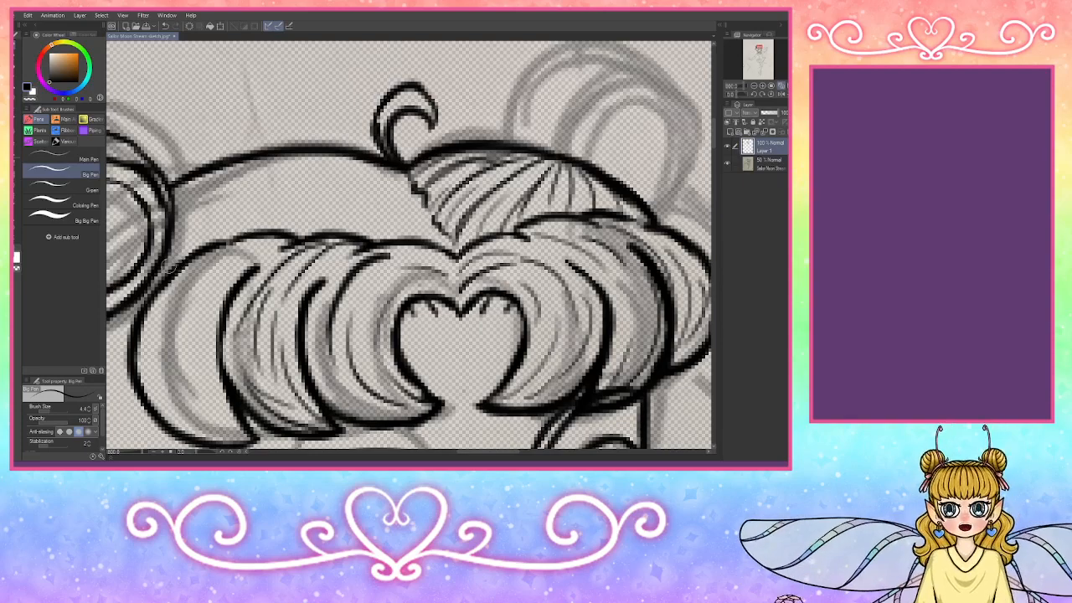
Step: Fill the crown section left of the parting with long curved strand lines running from the parting toward the left bun
{"action": "mouse_move", "coordinate": [175, 258]}
{"action": "left_mouse_down"}
{"action": "mouse_move", "coordinate": [210, 248]}
{"action": "mouse_move", "coordinate": [210, 230]}
{"action": "left_mouse_up"}
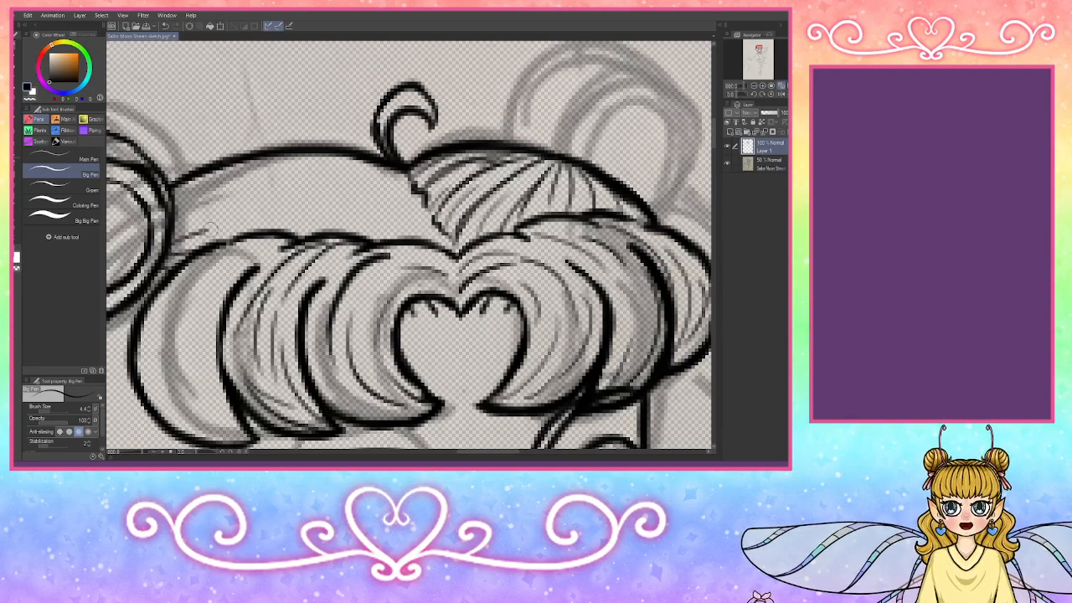
{"action": "left_click_drag", "start_coordinate": [452, 244], "coordinate": [174, 233]}
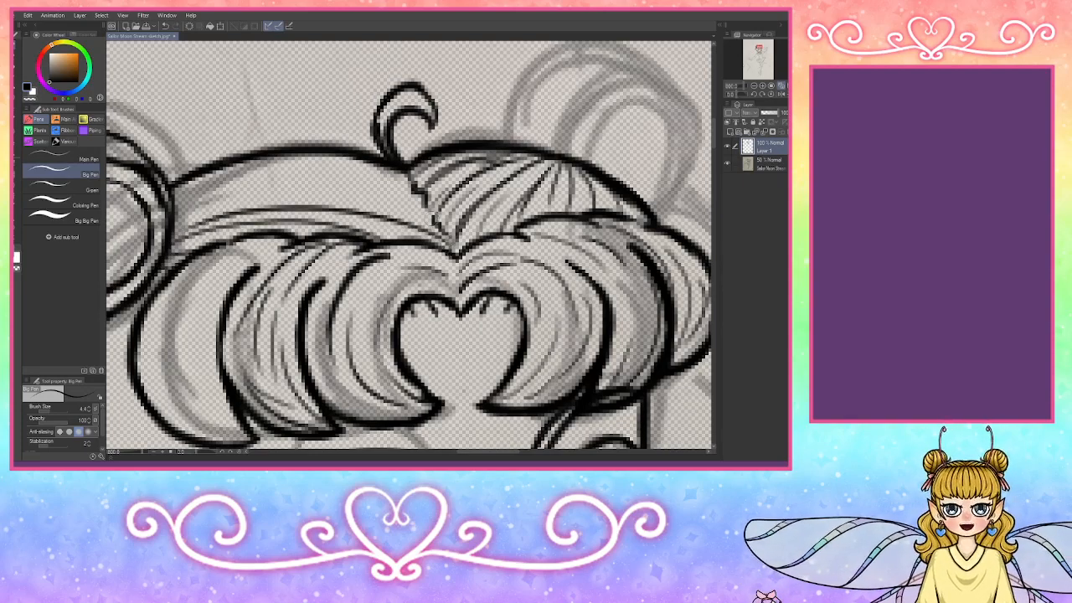
{"action": "mouse_move", "coordinate": [433, 221]}
{"action": "left_mouse_down"}
{"action": "mouse_move", "coordinate": [392, 205]}
{"action": "mouse_move", "coordinate": [189, 220]}
{"action": "mouse_move", "coordinate": [420, 187]}
{"action": "mouse_move", "coordinate": [374, 167]}
{"action": "mouse_move", "coordinate": [197, 199]}
{"action": "mouse_move", "coordinate": [270, 162]}
{"action": "left_mouse_up"}
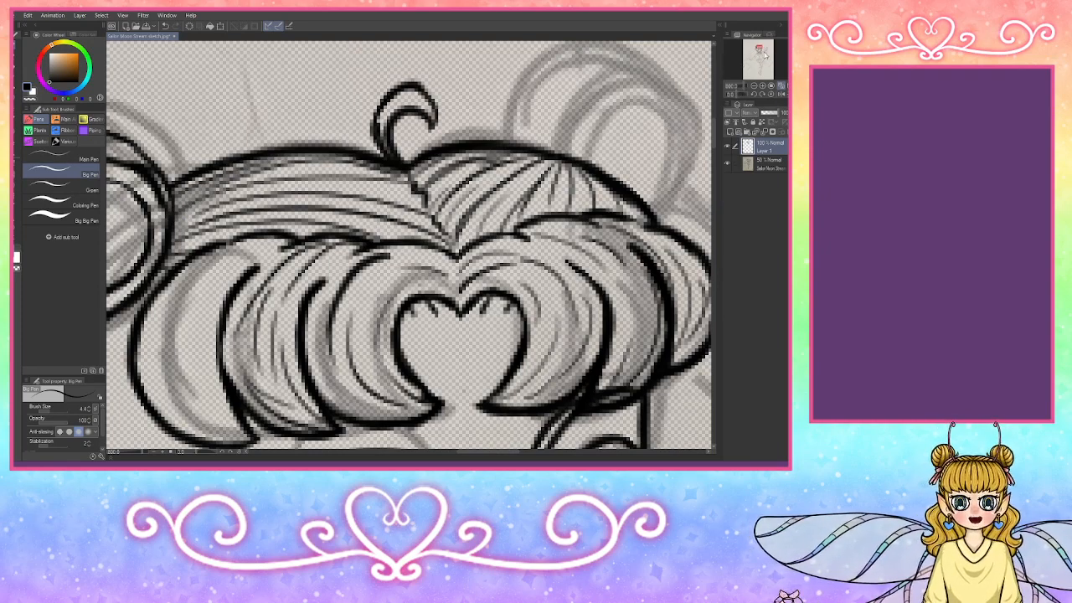
Step: Erase the strand lines on the right crown section and the jagged bumps along the parting
{"action": "left_click_drag", "start_coordinate": [759, 48], "coordinate": [761, 49]}
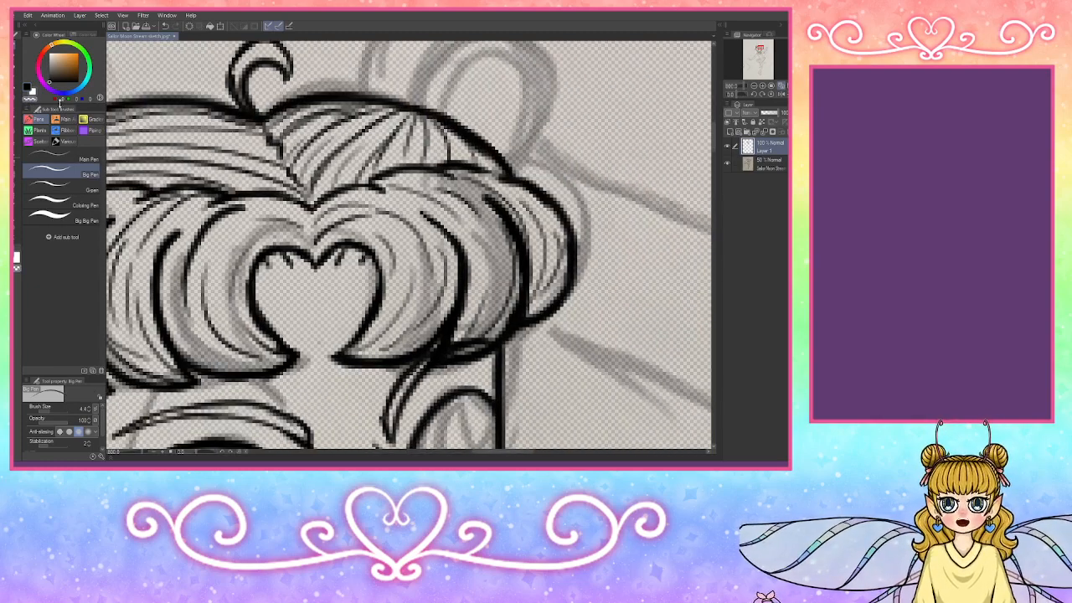
{"action": "mouse_move", "coordinate": [282, 126]}
{"action": "left_mouse_down"}
{"action": "mouse_move", "coordinate": [304, 171]}
{"action": "mouse_move", "coordinate": [323, 166]}
{"action": "mouse_move", "coordinate": [335, 117]}
{"action": "mouse_move", "coordinate": [377, 134]}
{"action": "mouse_move", "coordinate": [381, 115]}
{"action": "mouse_move", "coordinate": [352, 107]}
{"action": "mouse_move", "coordinate": [444, 142]}
{"action": "mouse_move", "coordinate": [419, 117]}
{"action": "mouse_move", "coordinate": [477, 166]}
{"action": "mouse_move", "coordinate": [411, 159]}
{"action": "mouse_move", "coordinate": [437, 162]}
{"action": "mouse_move", "coordinate": [387, 141]}
{"action": "mouse_move", "coordinate": [345, 144]}
{"action": "mouse_move", "coordinate": [343, 126]}
{"action": "mouse_move", "coordinate": [301, 153]}
{"action": "mouse_move", "coordinate": [314, 181]}
{"action": "mouse_move", "coordinate": [276, 147]}
{"action": "mouse_move", "coordinate": [293, 114]}
{"action": "mouse_move", "coordinate": [318, 107]}
{"action": "left_mouse_up"}
{"action": "mouse_move", "coordinate": [323, 172]}
{"action": "left_mouse_down"}
{"action": "mouse_move", "coordinate": [345, 161]}
{"action": "mouse_move", "coordinate": [382, 166]}
{"action": "mouse_move", "coordinate": [345, 179]}
{"action": "left_mouse_up"}
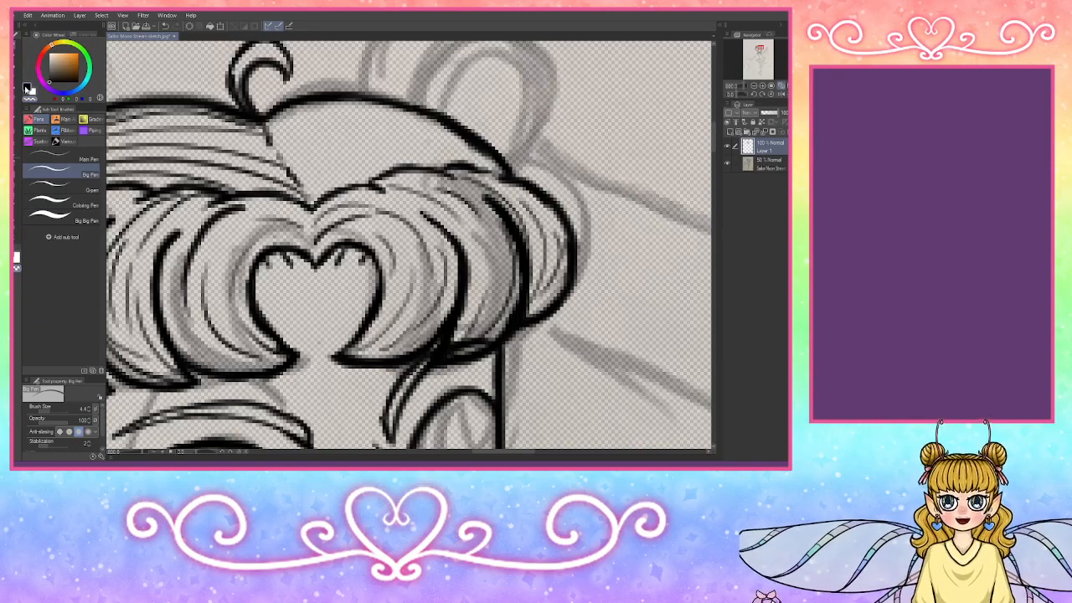
Step: Ink black strand lines low on the right crown section, curving along the upper edge of the right bangs
{"action": "left_click", "coordinate": [27, 87]}
{"action": "left_click_drag", "start_coordinate": [460, 164], "coordinate": [497, 154]}
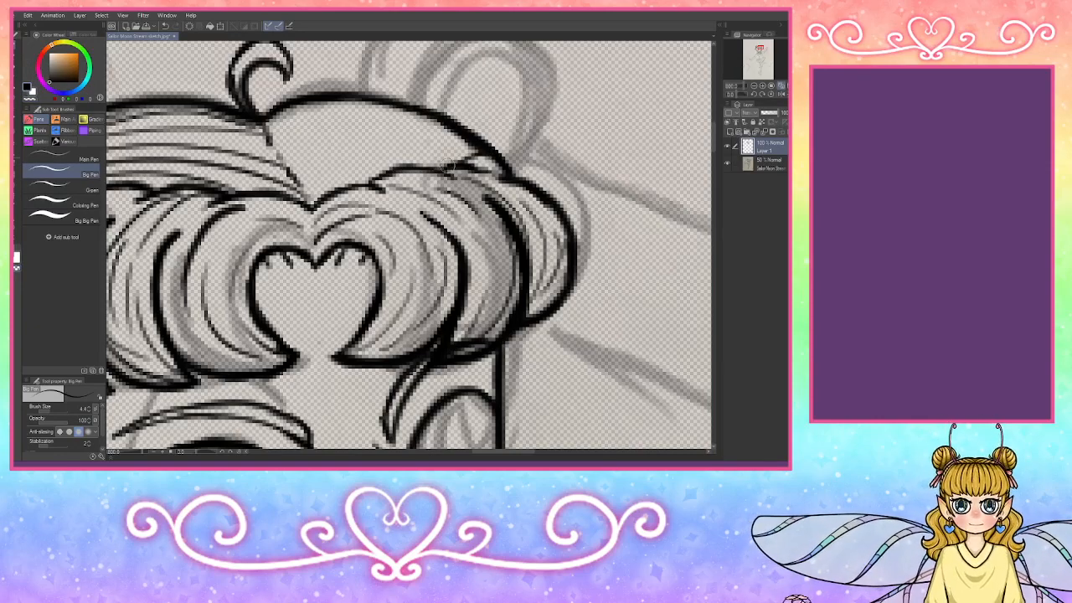
{"action": "left_click_drag", "start_coordinate": [426, 165], "coordinate": [470, 144]}
{"action": "left_click_drag", "start_coordinate": [369, 186], "coordinate": [471, 138]}
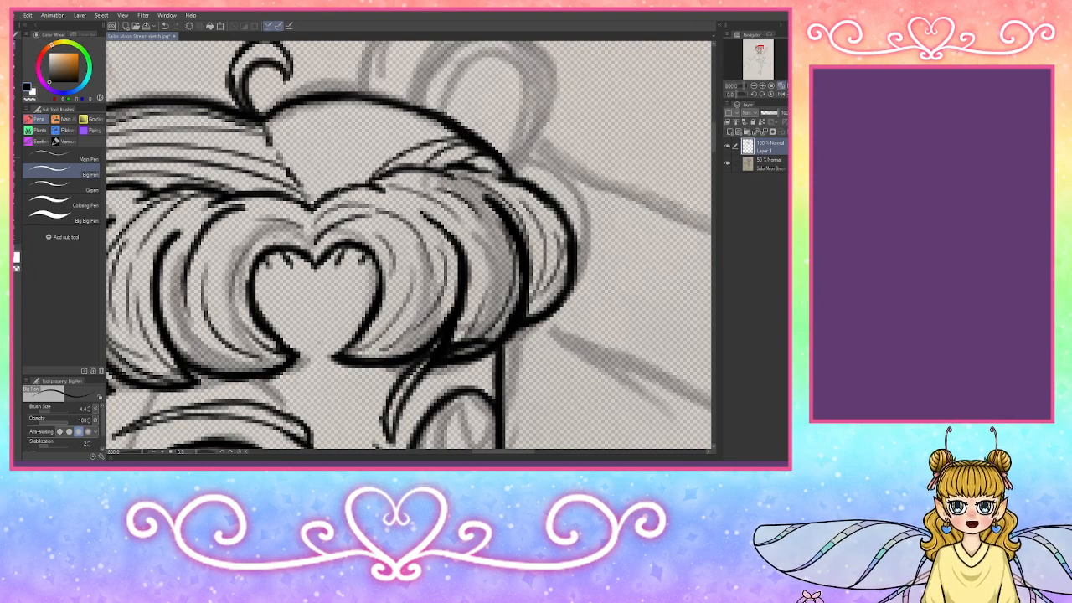
Step: Ink long parallel strand lines sweeping from the parting up to the head's top outline, filling the right crown section
{"action": "left_click_drag", "start_coordinate": [310, 205], "coordinate": [469, 127]}
{"action": "left_click_drag", "start_coordinate": [312, 191], "coordinate": [422, 114]}
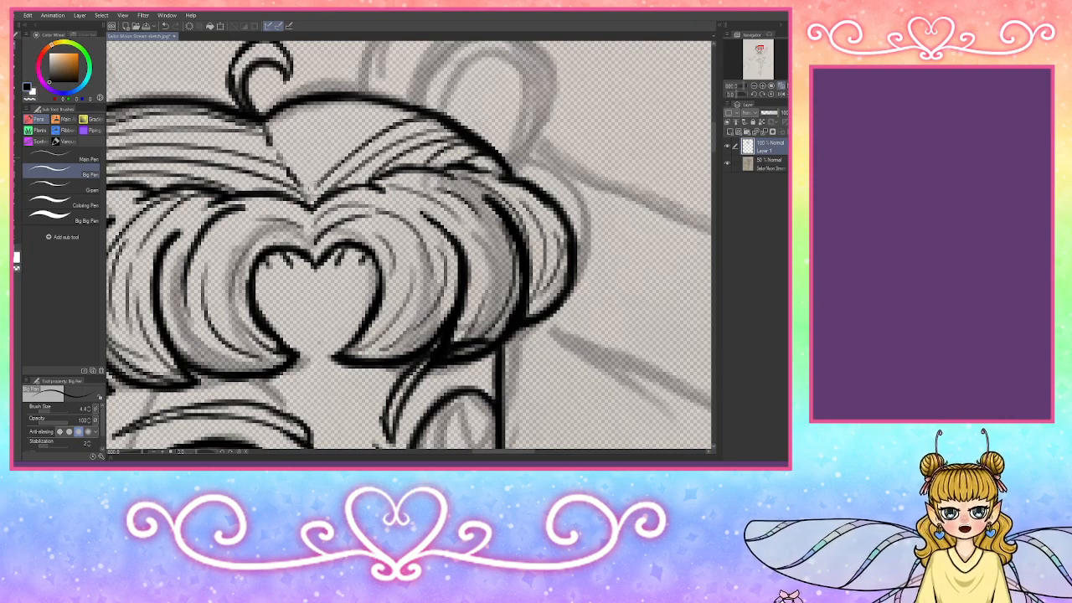
{"action": "left_click_drag", "start_coordinate": [310, 186], "coordinate": [404, 109]}
{"action": "left_click_drag", "start_coordinate": [289, 172], "coordinate": [401, 112]}
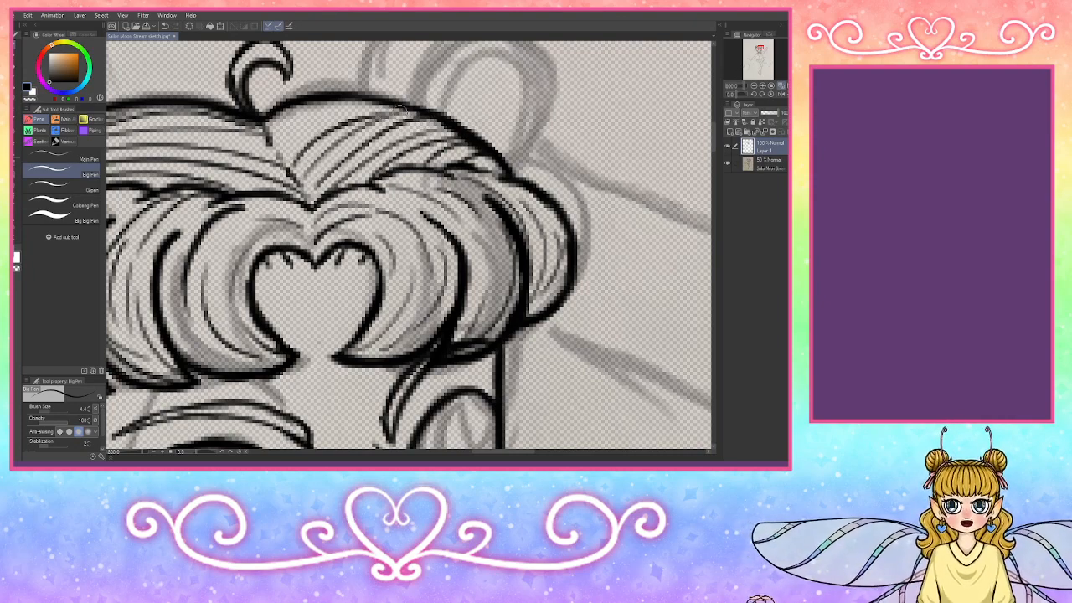
{"action": "left_click_drag", "start_coordinate": [281, 151], "coordinate": [362, 104]}
{"action": "left_click_drag", "start_coordinate": [267, 141], "coordinate": [331, 104]}
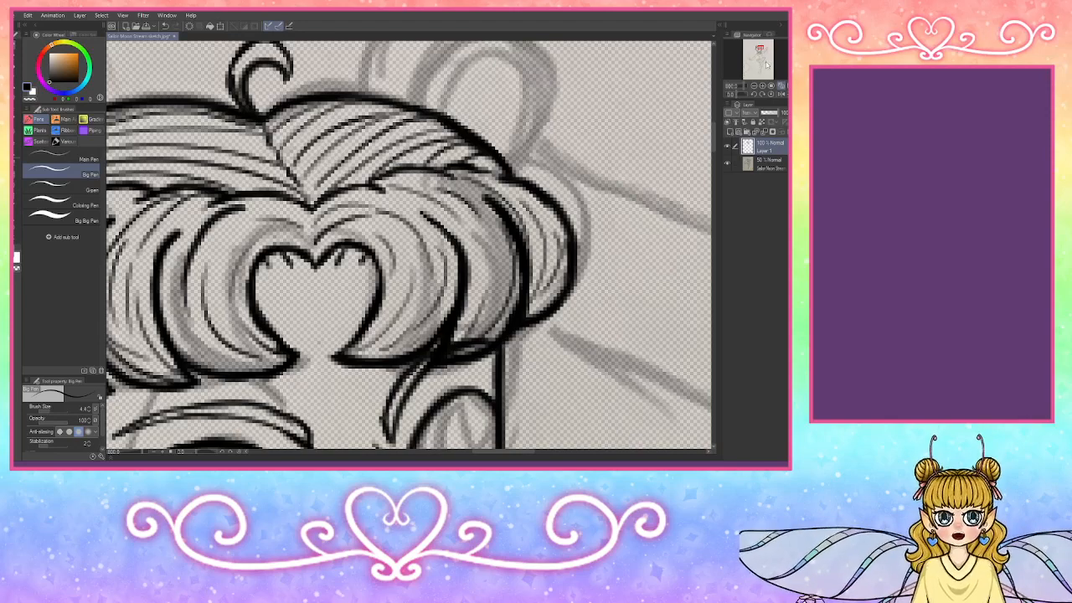
Step: Ink the outer outline of the right hair bun from the top of the head, redoing its upper curve
{"action": "left_click_drag", "start_coordinate": [761, 52], "coordinate": [754, 52]}
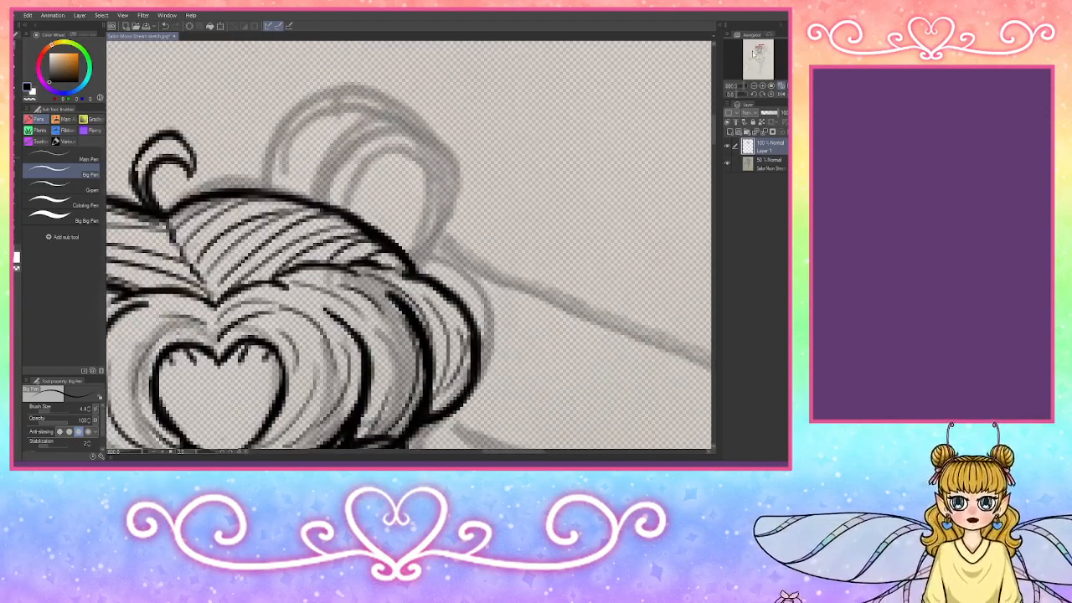
{"action": "left_click_drag", "start_coordinate": [278, 191], "coordinate": [304, 131]}
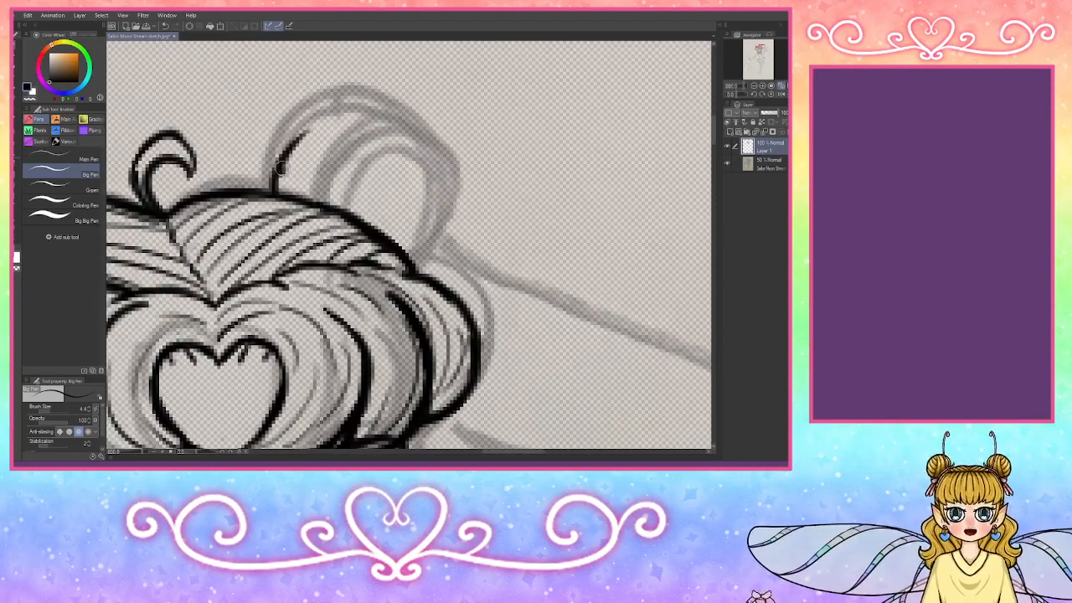
{"action": "left_click_drag", "start_coordinate": [281, 167], "coordinate": [409, 107]}
{"action": "key", "text": "ctrl+z"}
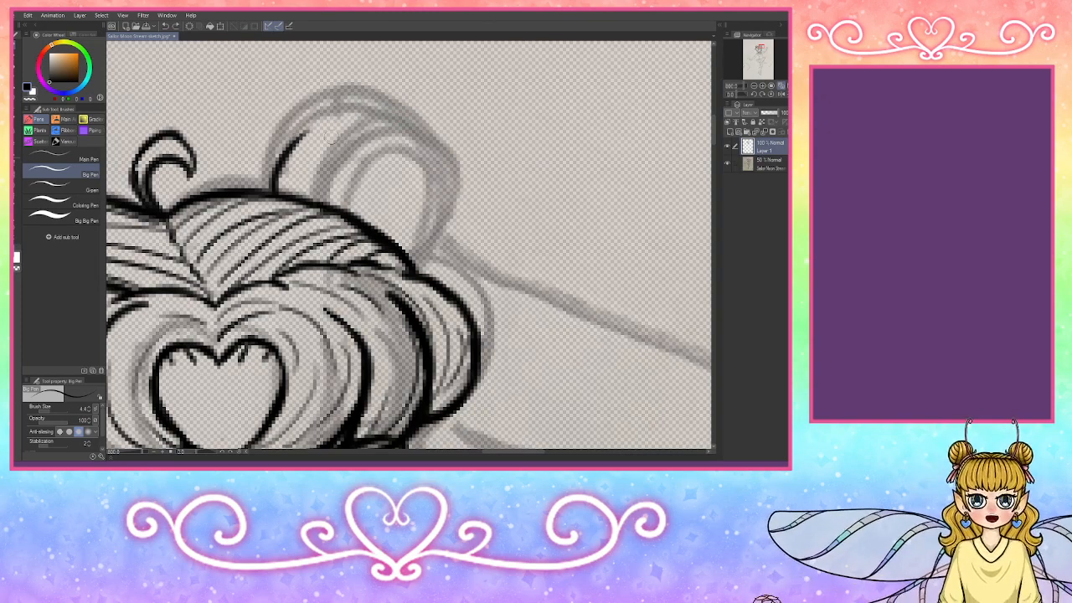
{"action": "mouse_move", "coordinate": [289, 146]}
{"action": "left_mouse_down"}
{"action": "mouse_move", "coordinate": [375, 104]}
{"action": "mouse_move", "coordinate": [423, 126]}
{"action": "mouse_move", "coordinate": [447, 201]}
{"action": "mouse_move", "coordinate": [411, 261]}
{"action": "left_mouse_up"}
Step: Undo the last strokes on the right bun and re-ink its outer side down to the bangs' corner
{"action": "left_click", "coordinate": [754, 88]}
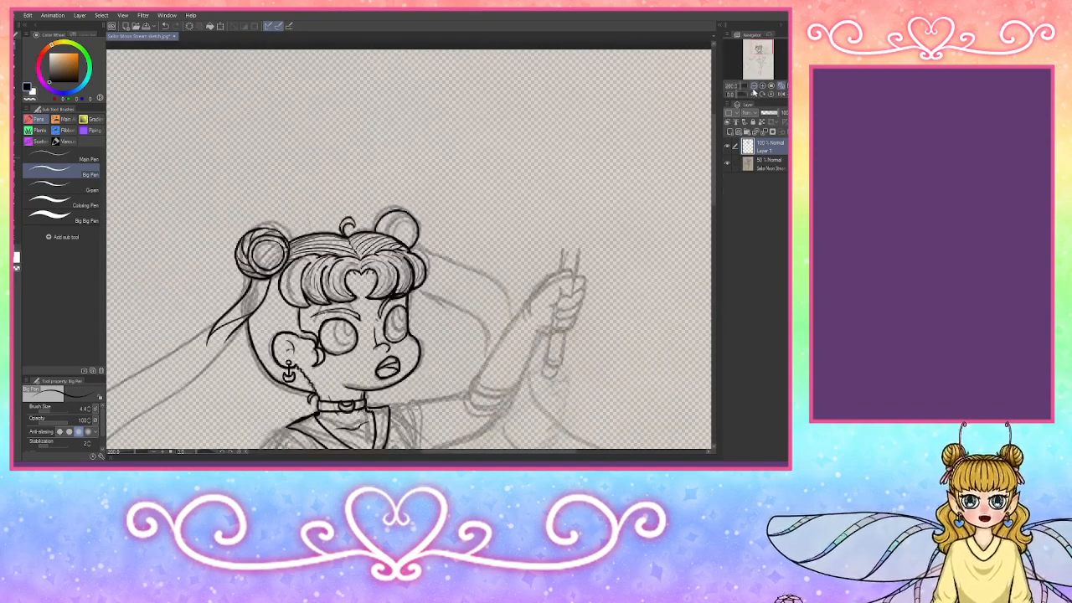
{"action": "left_click", "coordinate": [754, 85]}
{"action": "left_click", "coordinate": [753, 86]}
{"action": "left_click", "coordinate": [753, 85]}
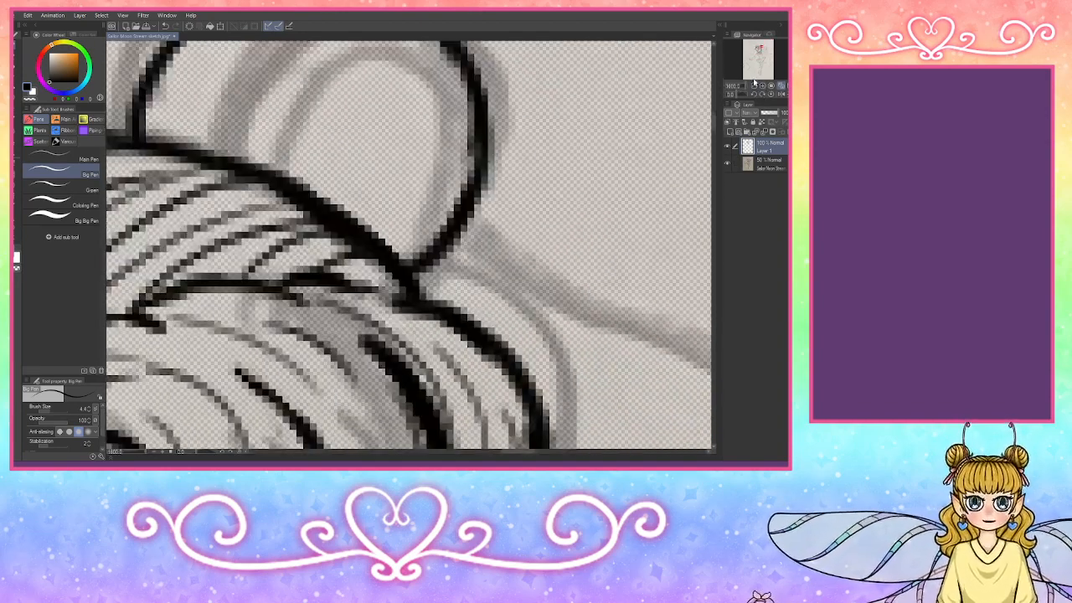
{"action": "left_click", "coordinate": [754, 89]}
{"action": "key", "text": "ctrl+z"}
{"action": "key", "text": "ctrl+z"}
{"action": "key", "text": "ctrl+z"}
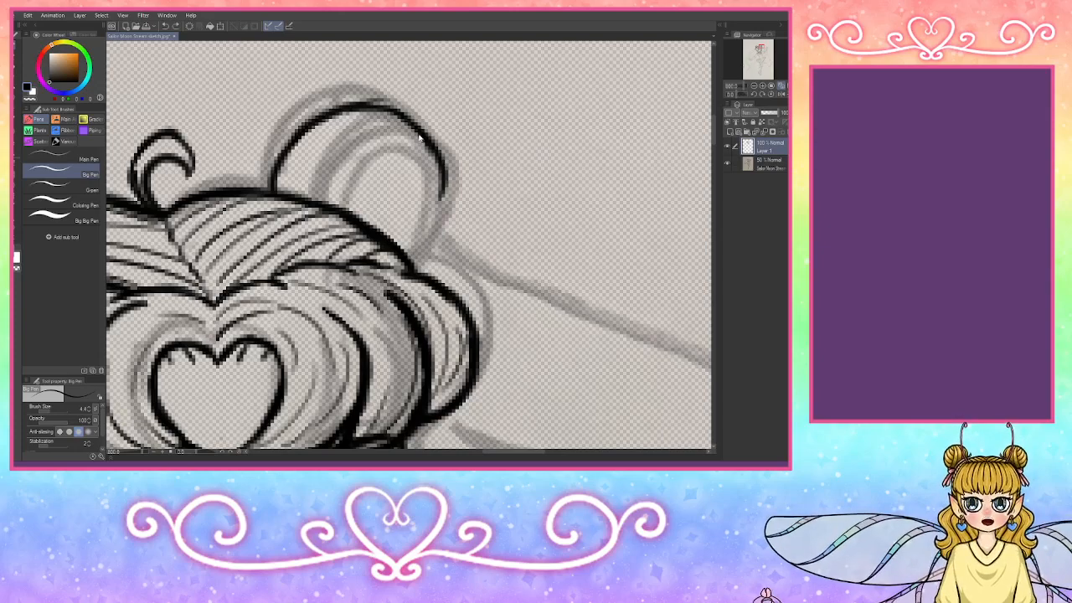
{"action": "mouse_move", "coordinate": [425, 143]}
{"action": "left_mouse_down"}
{"action": "mouse_move", "coordinate": [451, 219]}
{"action": "mouse_move", "coordinate": [407, 268]}
{"action": "left_mouse_up"}
Step: Ink the two nested inner loops of the right hair bun
{"action": "mouse_move", "coordinate": [326, 149]}
{"action": "left_mouse_down"}
{"action": "mouse_move", "coordinate": [311, 200]}
{"action": "mouse_move", "coordinate": [410, 119]}
{"action": "mouse_move", "coordinate": [431, 149]}
{"action": "left_mouse_up"}
{"action": "mouse_move", "coordinate": [328, 205]}
{"action": "left_mouse_down"}
{"action": "mouse_move", "coordinate": [369, 152]}
{"action": "mouse_move", "coordinate": [356, 153]}
{"action": "mouse_move", "coordinate": [389, 141]}
{"action": "mouse_move", "coordinate": [446, 181]}
{"action": "left_mouse_up"}
{"action": "mouse_move", "coordinate": [412, 147]}
{"action": "left_mouse_down"}
{"action": "mouse_move", "coordinate": [434, 189]}
{"action": "mouse_move", "coordinate": [435, 178]}
{"action": "mouse_move", "coordinate": [431, 221]}
{"action": "mouse_move", "coordinate": [406, 256]}
{"action": "left_mouse_up"}
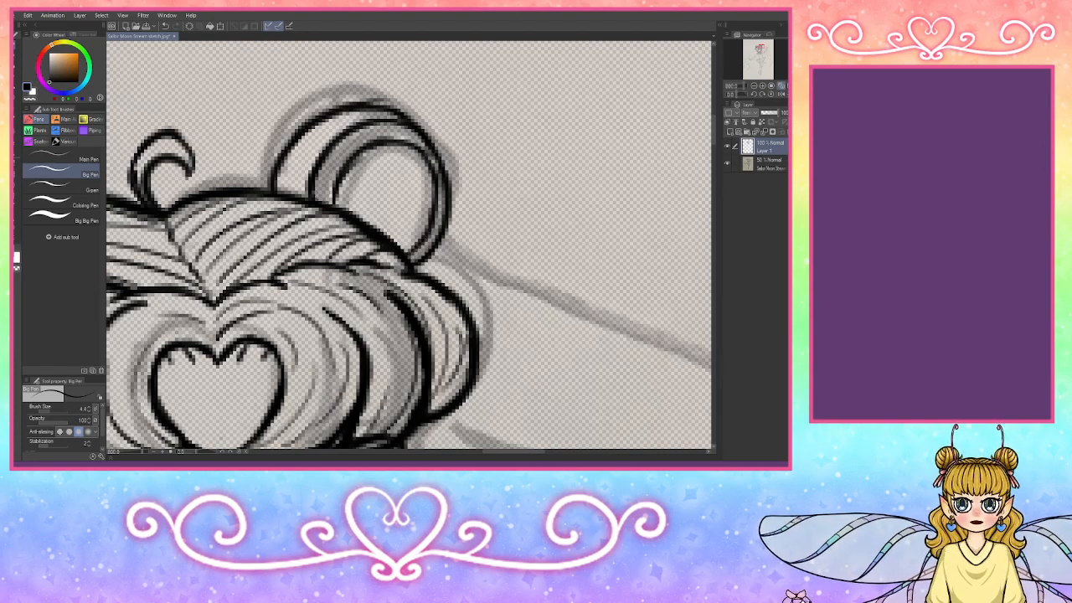
Step: Add curved strand lines in the right bun's outer band and clean up its top edge
{"action": "mouse_move", "coordinate": [324, 161]}
{"action": "left_mouse_down"}
{"action": "mouse_move", "coordinate": [343, 116]}
{"action": "mouse_move", "coordinate": [391, 111]}
{"action": "left_mouse_up"}
{"action": "left_click_drag", "start_coordinate": [303, 134], "coordinate": [293, 178]}
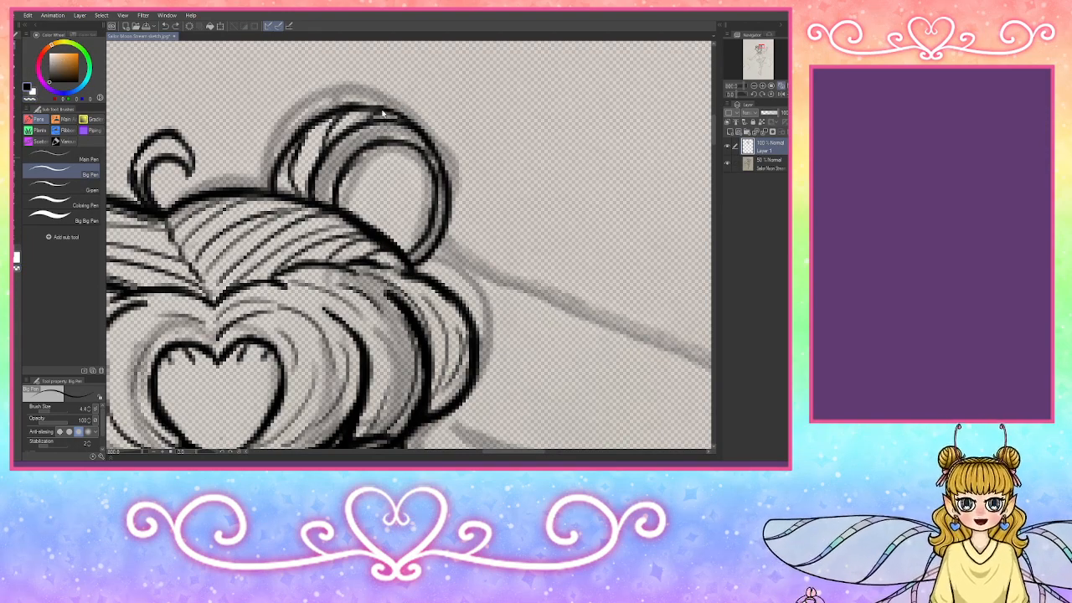
{"action": "left_click_drag", "start_coordinate": [396, 116], "coordinate": [333, 102]}
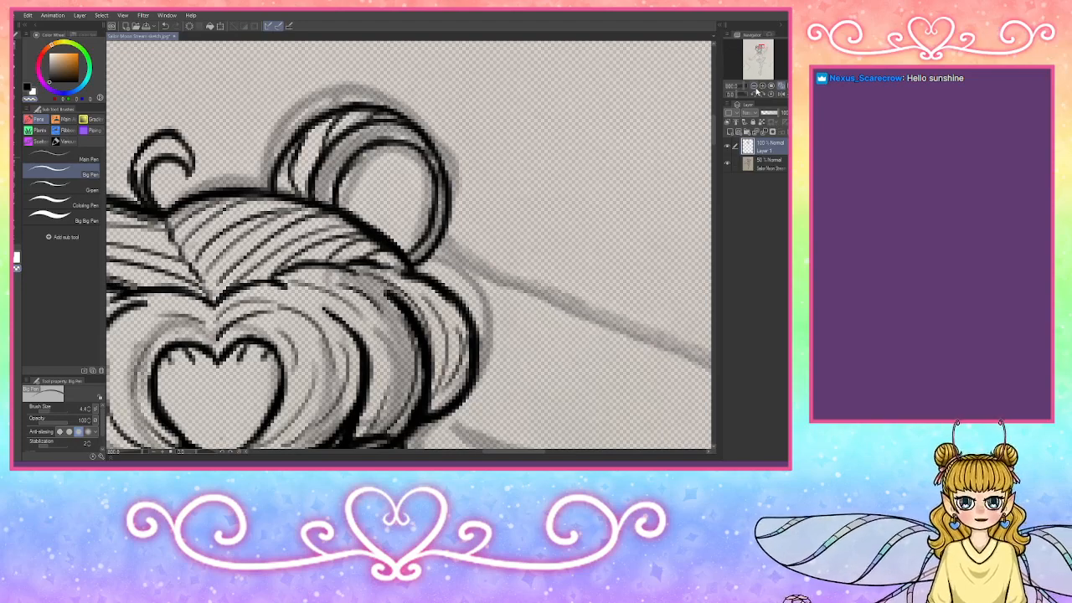
Step: Switch to the G-pen in transparent colour and erase the inked pigtail lines hanging below the left bun
{"action": "scroll", "coordinate": [760, 48], "scroll_direction": "down", "scroll_amount": 6}
{"action": "left_click_drag", "start_coordinate": [759, 51], "coordinate": [759, 49]}
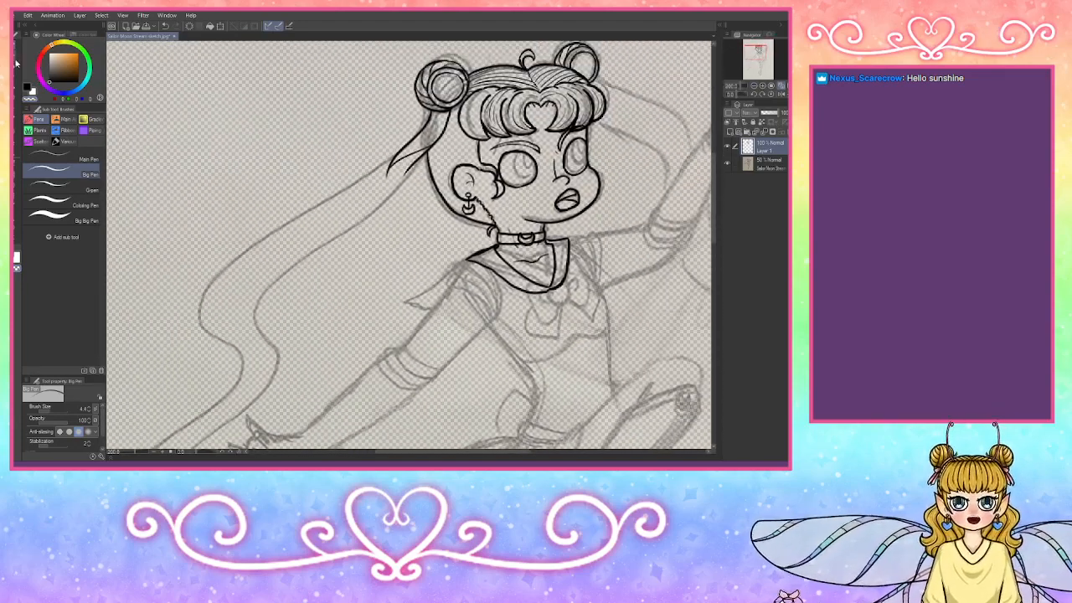
{"action": "key", "text": "e"}
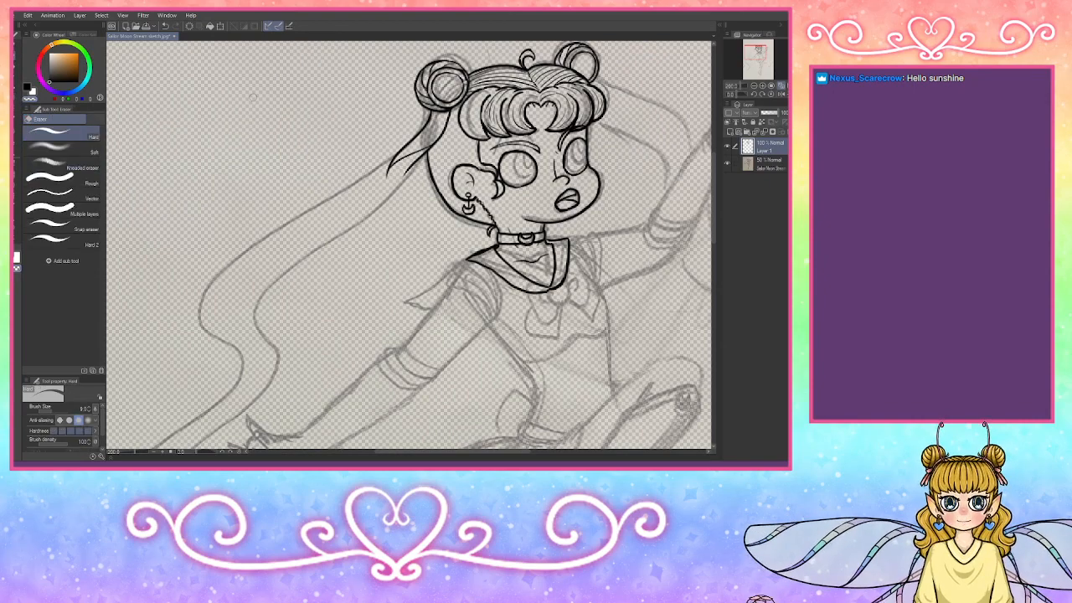
{"action": "key", "text": "p"}
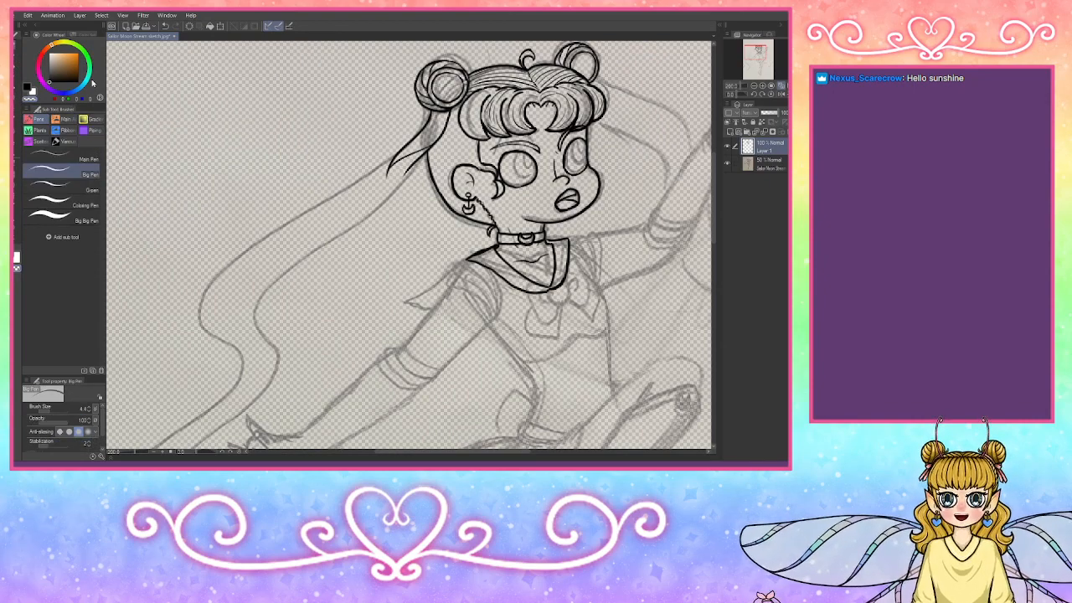
{"action": "left_click", "coordinate": [62, 186]}
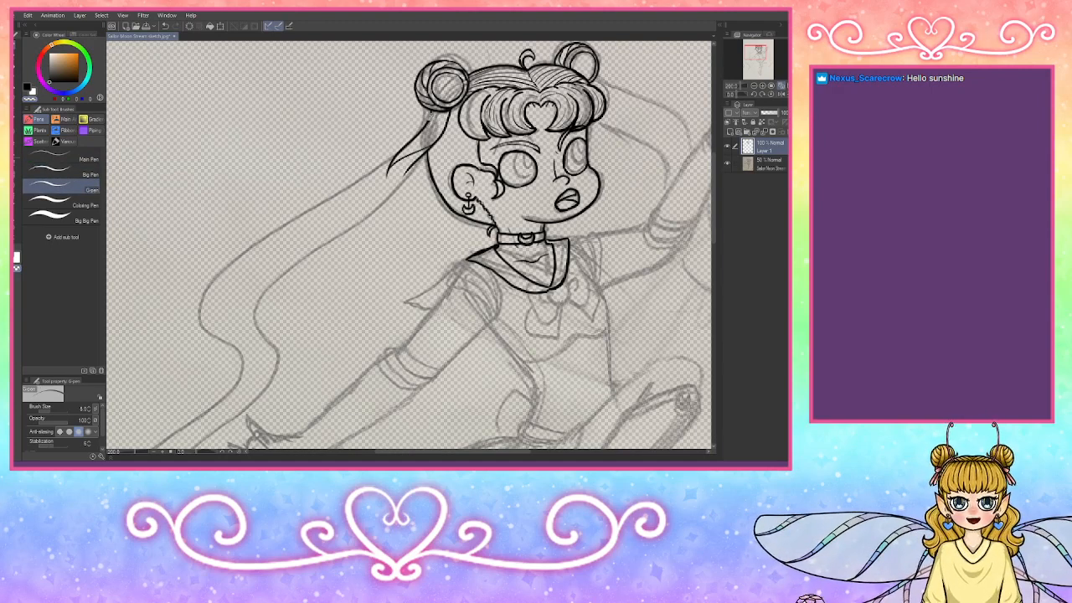
{"action": "left_click_drag", "start_coordinate": [423, 126], "coordinate": [389, 172]}
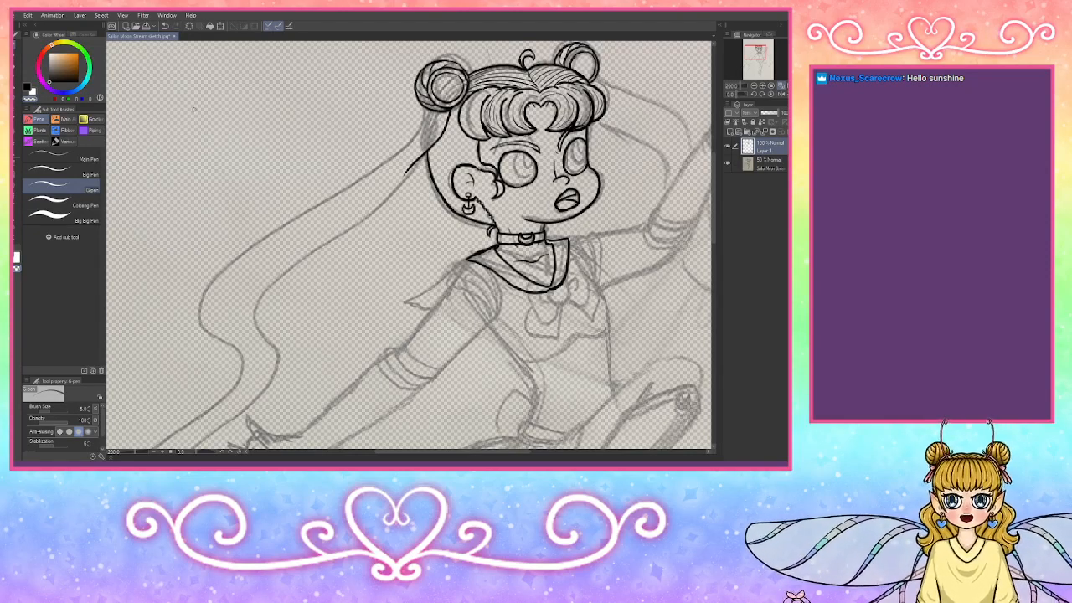
Step: Ink the left pigtail's long wavy outlines in black with the G-pen, flowing from below the bun toward the lower left
{"action": "left_click", "coordinate": [37, 86]}
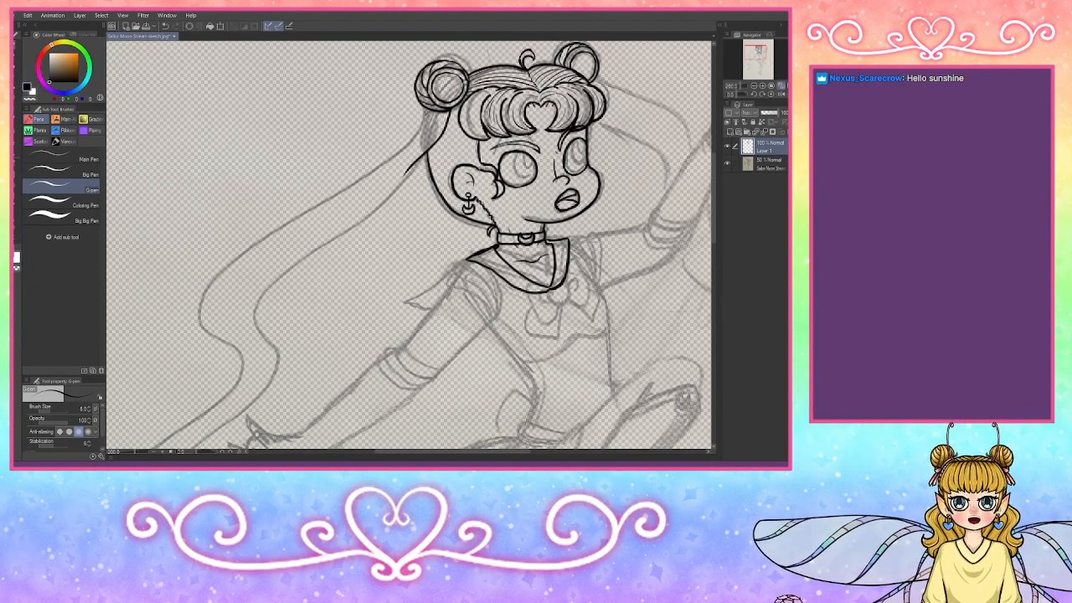
{"action": "left_click_drag", "start_coordinate": [426, 115], "coordinate": [156, 302]}
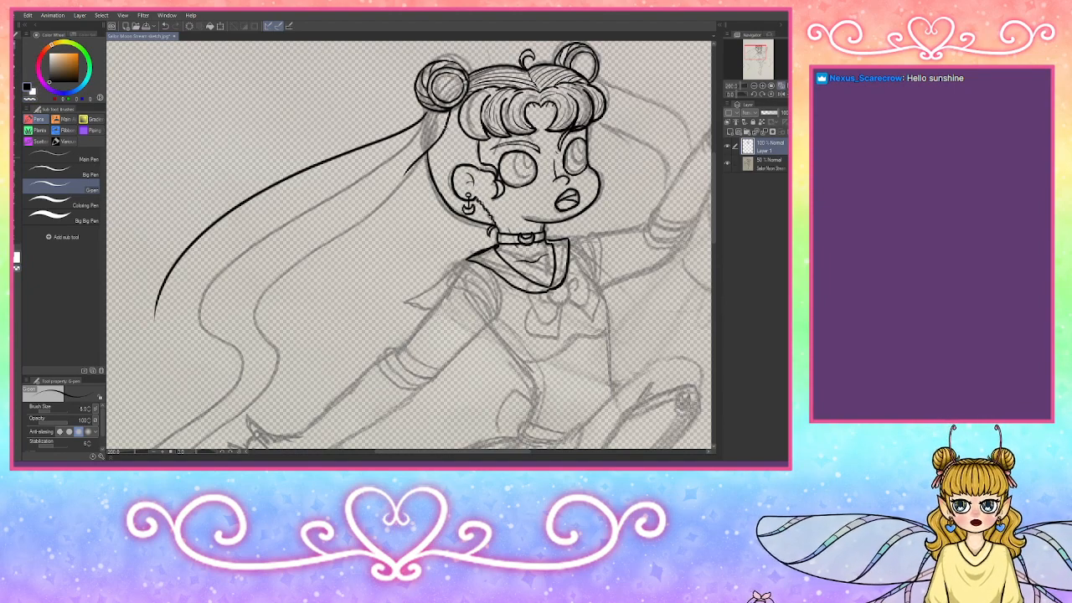
{"action": "mouse_move", "coordinate": [435, 133]}
{"action": "left_mouse_down"}
{"action": "mouse_move", "coordinate": [286, 216]}
{"action": "mouse_move", "coordinate": [202, 290]}
{"action": "mouse_move", "coordinate": [238, 381]}
{"action": "mouse_move", "coordinate": [171, 421]}
{"action": "left_mouse_up"}
{"action": "mouse_move", "coordinate": [155, 332]}
{"action": "left_mouse_down"}
{"action": "mouse_move", "coordinate": [184, 358]}
{"action": "mouse_move", "coordinate": [143, 408]}
{"action": "left_mouse_up"}
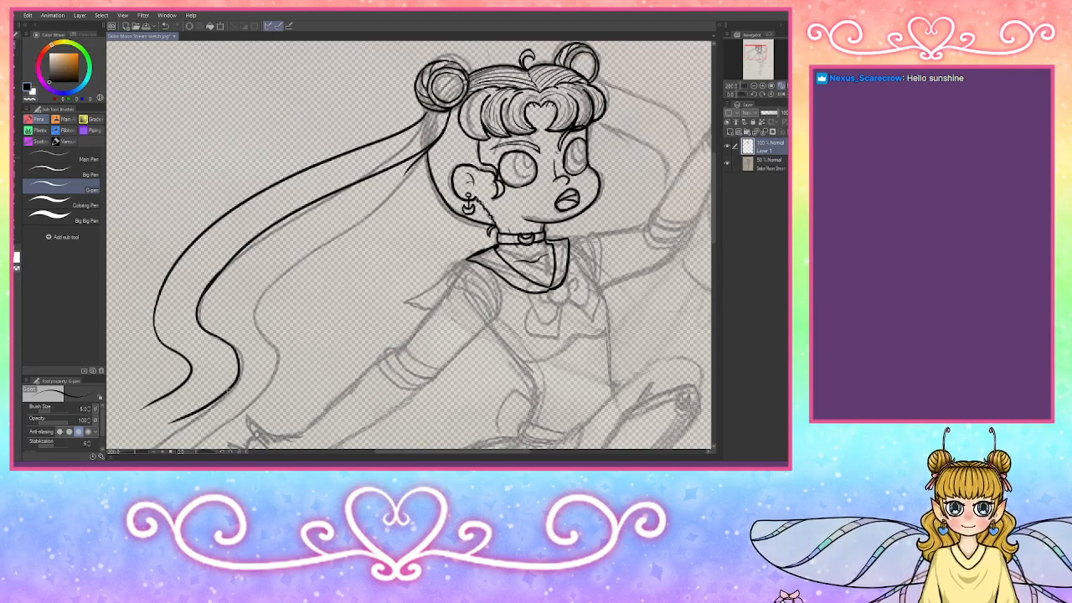
{"action": "left_click_drag", "start_coordinate": [233, 387], "coordinate": [166, 447]}
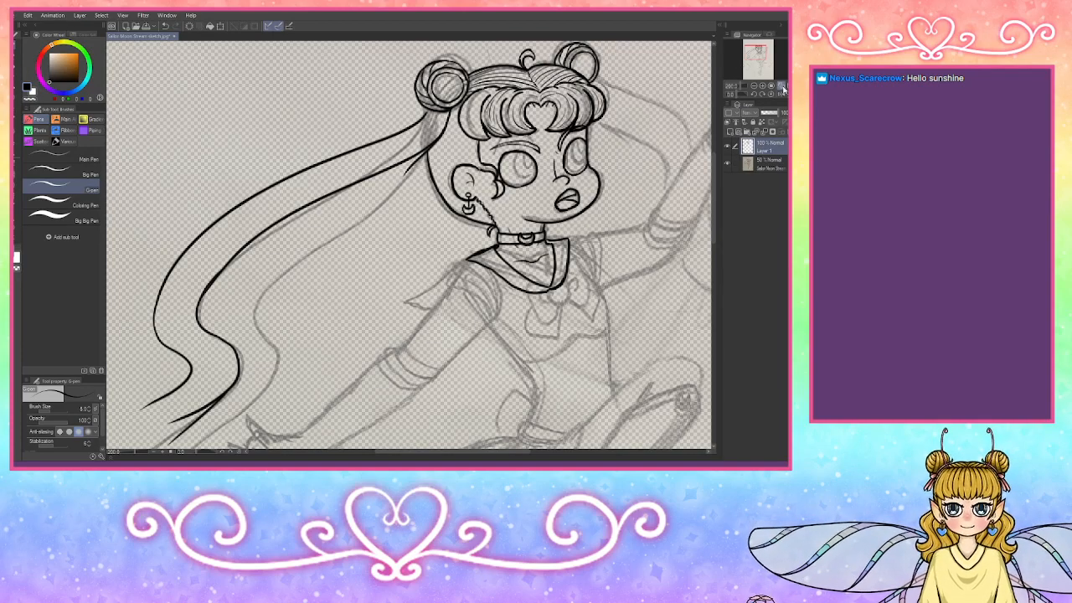
Step: Add a new layer above the line art and ink the chest bow with its round brooch, two loops and two tails
{"action": "left_click_drag", "start_coordinate": [758, 55], "coordinate": [752, 67]}
{"action": "left_click", "coordinate": [762, 88]}
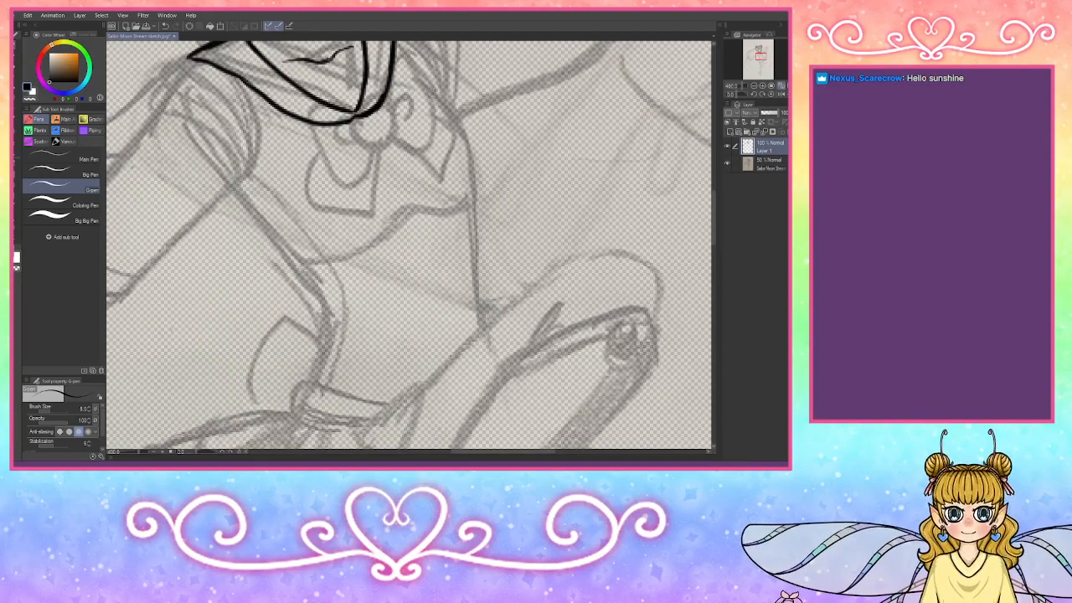
{"action": "left_click", "coordinate": [731, 132]}
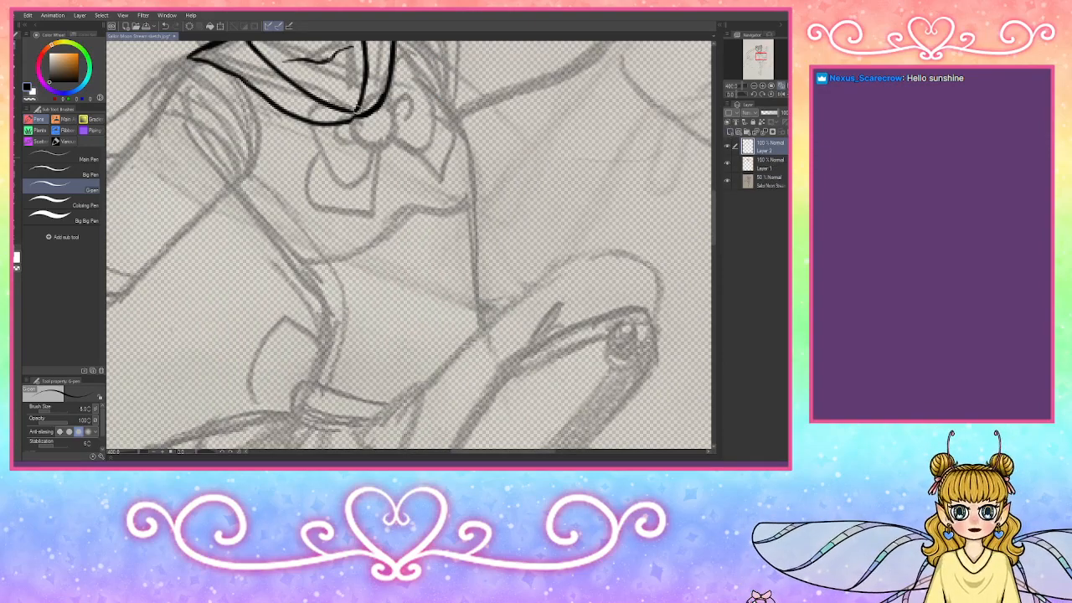
{"action": "mouse_move", "coordinate": [356, 110]}
{"action": "left_mouse_down"}
{"action": "mouse_move", "coordinate": [388, 111]}
{"action": "mouse_move", "coordinate": [390, 134]}
{"action": "mouse_move", "coordinate": [378, 144]}
{"action": "mouse_move", "coordinate": [356, 143]}
{"action": "mouse_move", "coordinate": [349, 115]}
{"action": "mouse_move", "coordinate": [392, 71]}
{"action": "mouse_move", "coordinate": [411, 74]}
{"action": "mouse_move", "coordinate": [431, 127]}
{"action": "mouse_move", "coordinate": [398, 142]}
{"action": "mouse_move", "coordinate": [433, 136]}
{"action": "mouse_move", "coordinate": [413, 97]}
{"action": "mouse_move", "coordinate": [419, 106]}
{"action": "mouse_move", "coordinate": [331, 109]}
{"action": "mouse_move", "coordinate": [287, 132]}
{"action": "mouse_move", "coordinate": [327, 178]}
{"action": "left_mouse_up"}
{"action": "key", "text": "ctrl+z"}
{"action": "mouse_move", "coordinate": [365, 147]}
{"action": "left_mouse_down"}
{"action": "mouse_move", "coordinate": [350, 179]}
{"action": "mouse_move", "coordinate": [335, 184]}
{"action": "mouse_move", "coordinate": [325, 179]}
{"action": "mouse_move", "coordinate": [325, 141]}
{"action": "mouse_move", "coordinate": [366, 172]}
{"action": "mouse_move", "coordinate": [366, 218]}
{"action": "mouse_move", "coordinate": [303, 188]}
{"action": "mouse_move", "coordinate": [301, 206]}
{"action": "mouse_move", "coordinate": [328, 216]}
{"action": "left_mouse_up"}
{"action": "left_click_drag", "start_coordinate": [333, 166], "coordinate": [338, 173]}
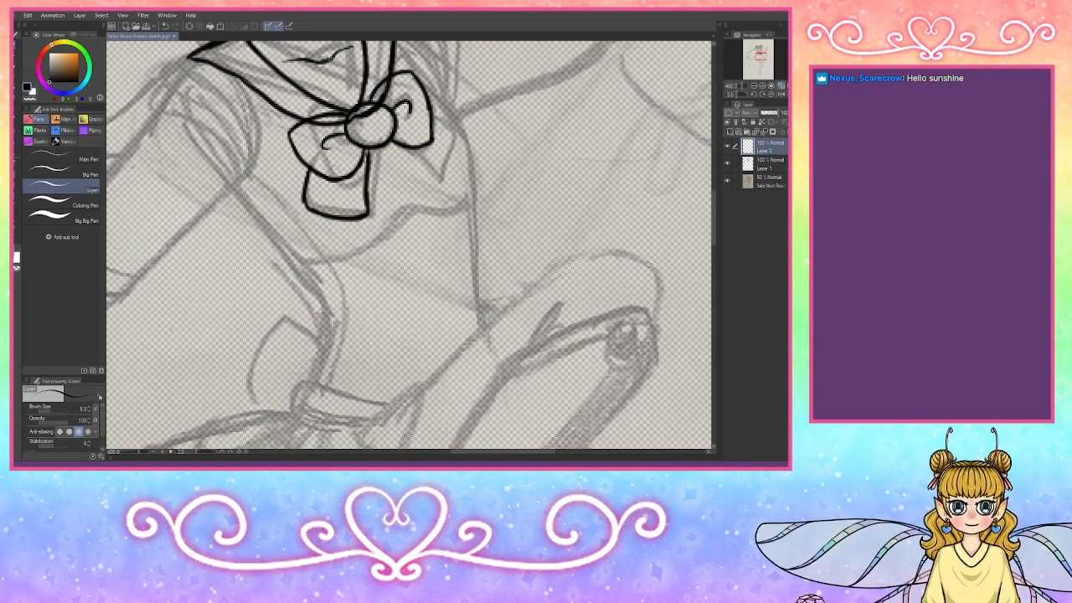
{"action": "left_click_drag", "start_coordinate": [387, 141], "coordinate": [438, 186]}
{"action": "mouse_move", "coordinate": [433, 113]}
{"action": "left_mouse_down"}
{"action": "mouse_move", "coordinate": [456, 134]}
{"action": "mouse_move", "coordinate": [454, 161]}
{"action": "mouse_move", "coordinate": [431, 186]}
{"action": "left_mouse_up"}
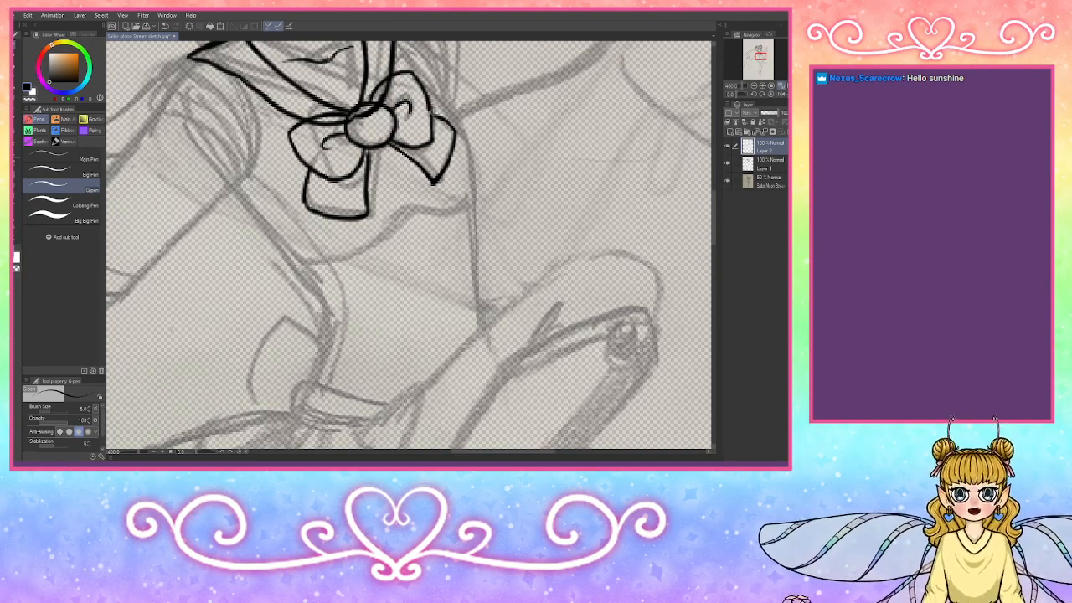
Step: Ink the bodice's curved lower edge and right side below the bow, and clean up the lines where they meet
{"action": "mouse_move", "coordinate": [240, 198]}
{"action": "left_mouse_down"}
{"action": "mouse_move", "coordinate": [305, 253]}
{"action": "mouse_move", "coordinate": [279, 242]}
{"action": "mouse_move", "coordinate": [327, 260]}
{"action": "mouse_move", "coordinate": [315, 260]}
{"action": "mouse_move", "coordinate": [432, 206]}
{"action": "mouse_move", "coordinate": [474, 198]}
{"action": "left_mouse_up"}
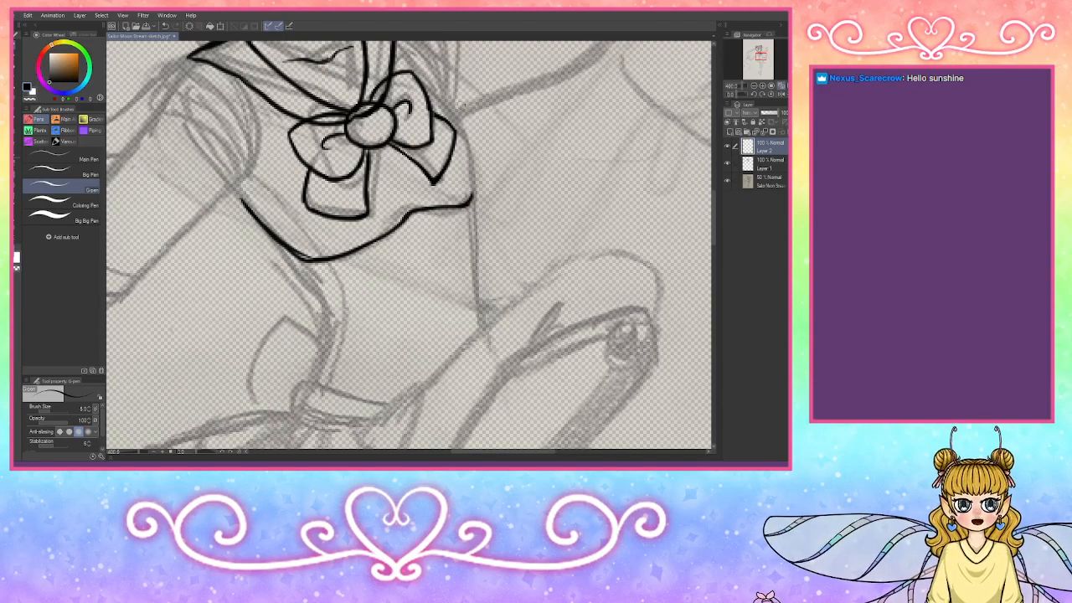
{"action": "mouse_move", "coordinate": [428, 79]}
{"action": "left_mouse_down"}
{"action": "mouse_move", "coordinate": [472, 151]}
{"action": "mouse_move", "coordinate": [474, 180]}
{"action": "mouse_move", "coordinate": [453, 206]}
{"action": "mouse_move", "coordinate": [468, 203]}
{"action": "mouse_move", "coordinate": [416, 205]}
{"action": "mouse_move", "coordinate": [398, 225]}
{"action": "mouse_move", "coordinate": [370, 228]}
{"action": "left_mouse_up"}
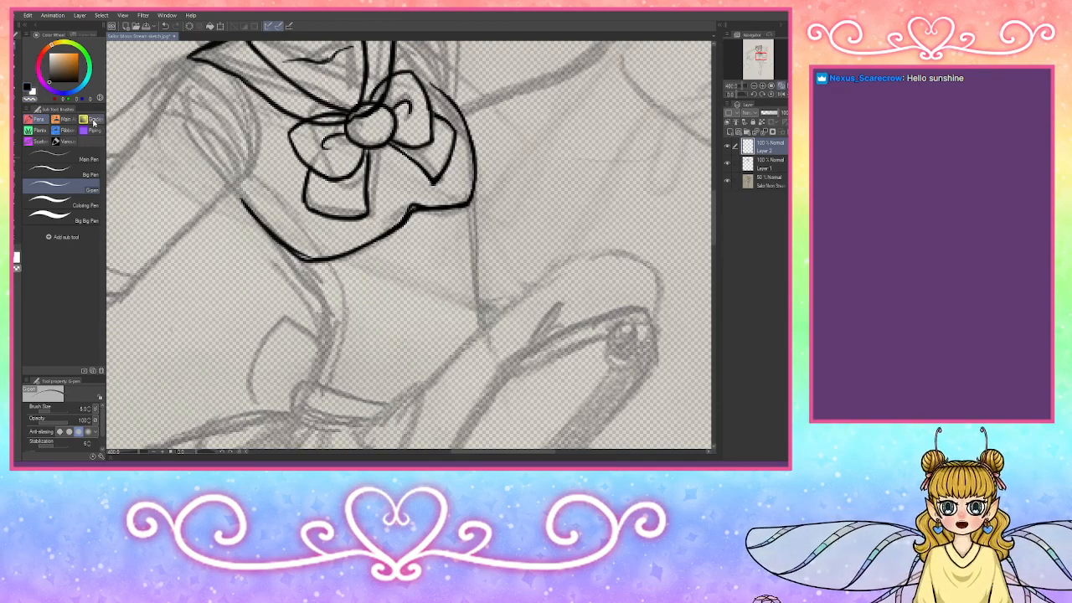
{"action": "mouse_move", "coordinate": [410, 210]}
{"action": "left_mouse_down"}
{"action": "mouse_move", "coordinate": [389, 238]}
{"action": "mouse_move", "coordinate": [435, 210]}
{"action": "left_mouse_up"}
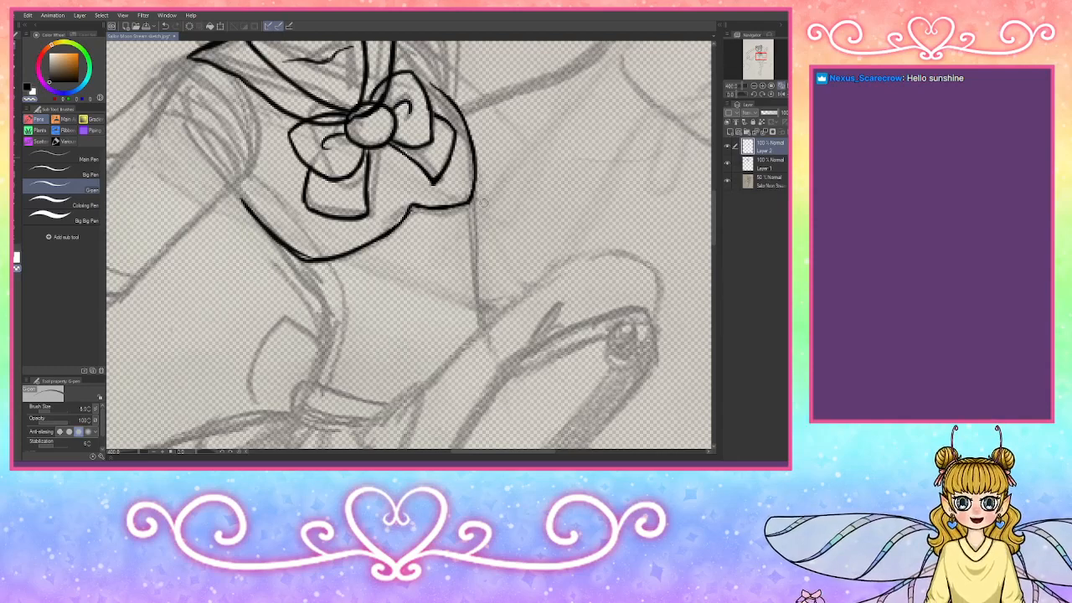
{"action": "key", "text": "ctrl+z"}
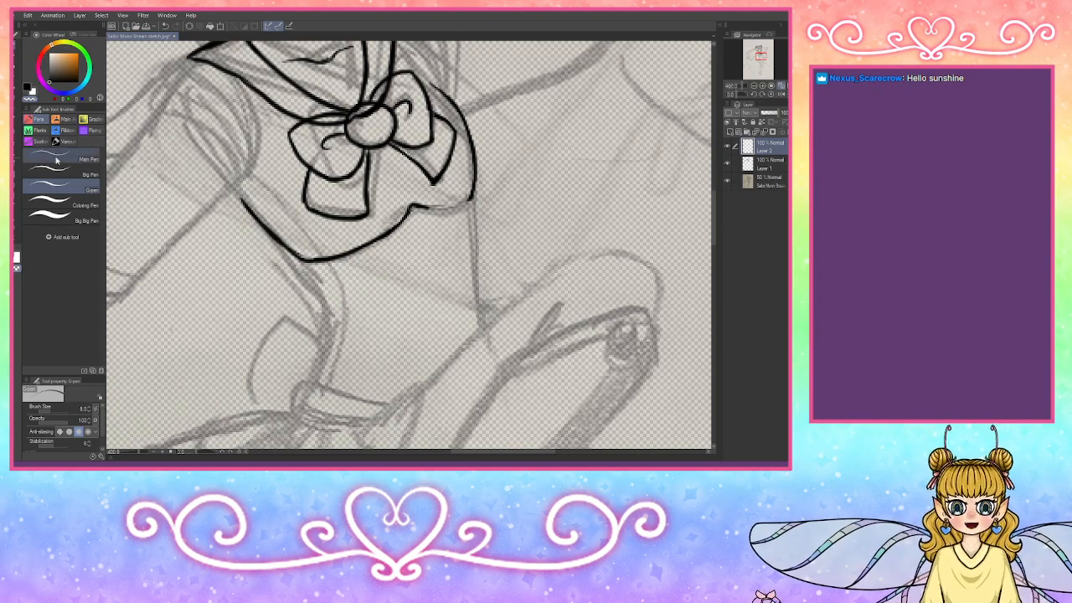
{"action": "left_click", "coordinate": [30, 88]}
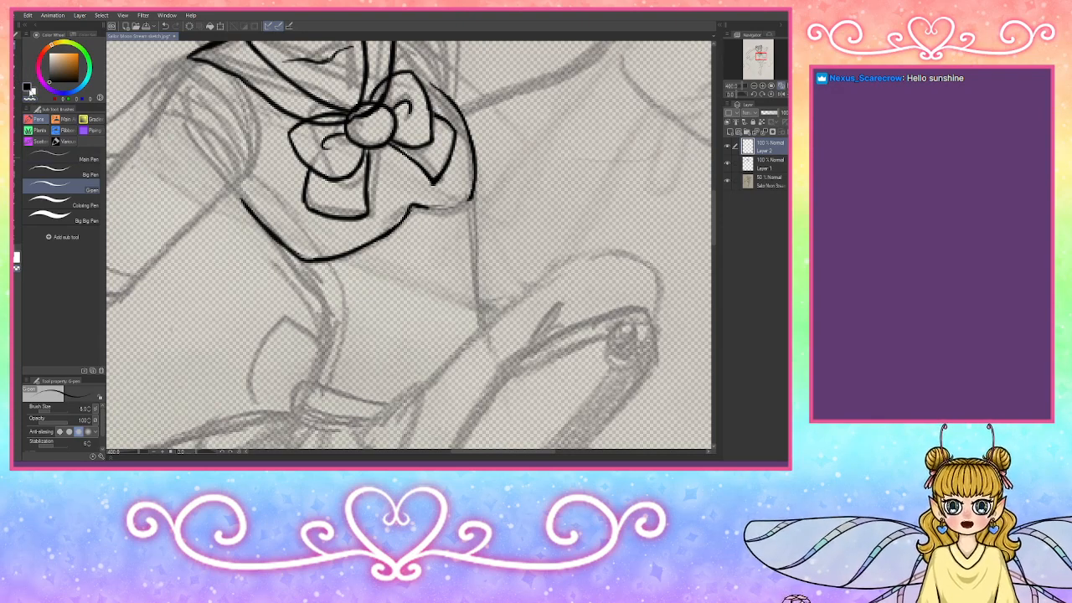
{"action": "left_click_drag", "start_coordinate": [415, 211], "coordinate": [476, 194]}
{"action": "left_click_drag", "start_coordinate": [410, 207], "coordinate": [373, 234]}
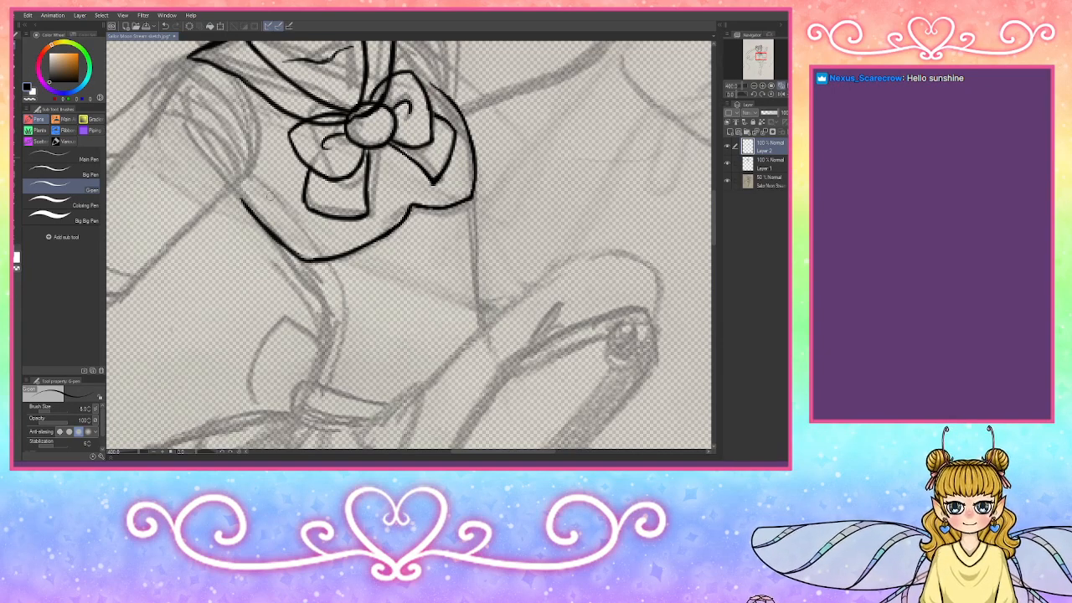
Step: Ink both sides of the waist below the bodice, with a parallel inner contour line along the left side
{"action": "mouse_move", "coordinate": [307, 263]}
{"action": "left_mouse_down"}
{"action": "mouse_move", "coordinate": [333, 313]}
{"action": "mouse_move", "coordinate": [311, 377]}
{"action": "left_mouse_up"}
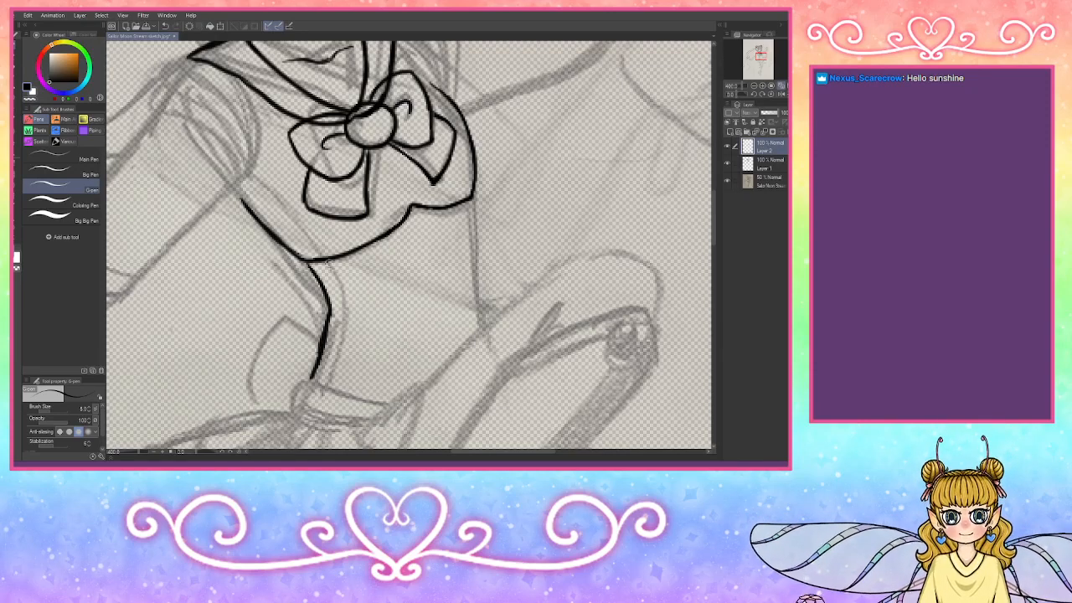
{"action": "mouse_move", "coordinate": [326, 262]}
{"action": "left_mouse_down"}
{"action": "mouse_move", "coordinate": [347, 296]}
{"action": "mouse_move", "coordinate": [331, 382]}
{"action": "left_mouse_up"}
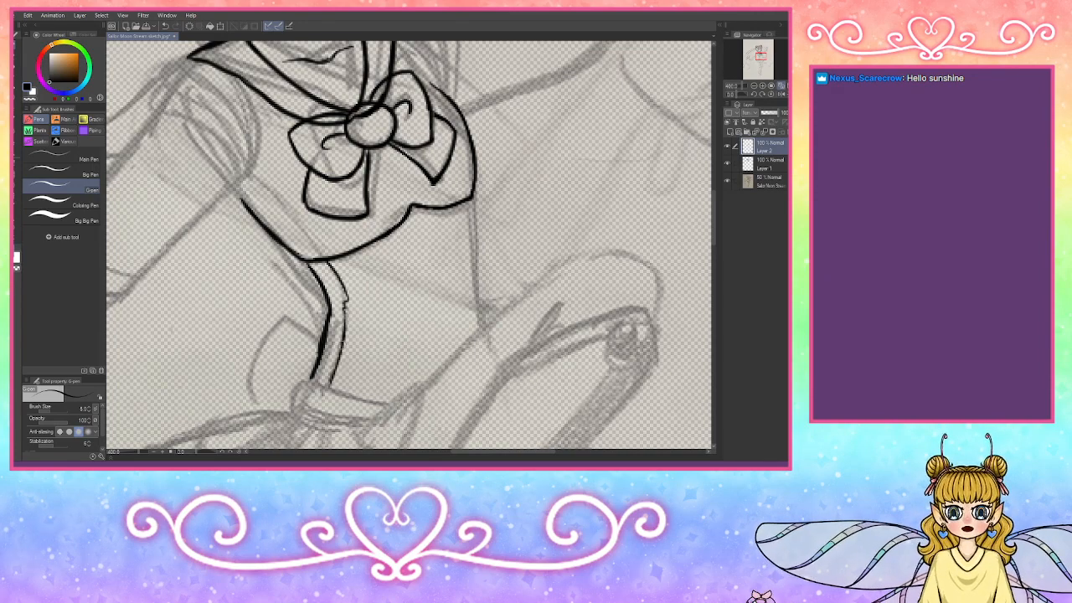
{"action": "left_click_drag", "start_coordinate": [474, 201], "coordinate": [480, 316]}
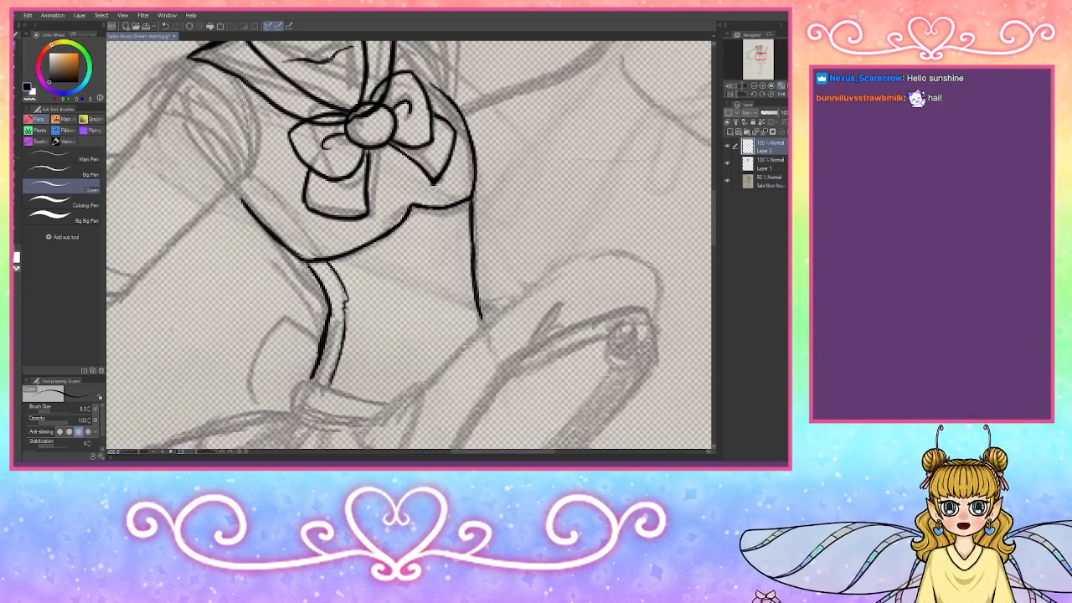
{"action": "left_click_drag", "start_coordinate": [249, 184], "coordinate": [319, 262]}
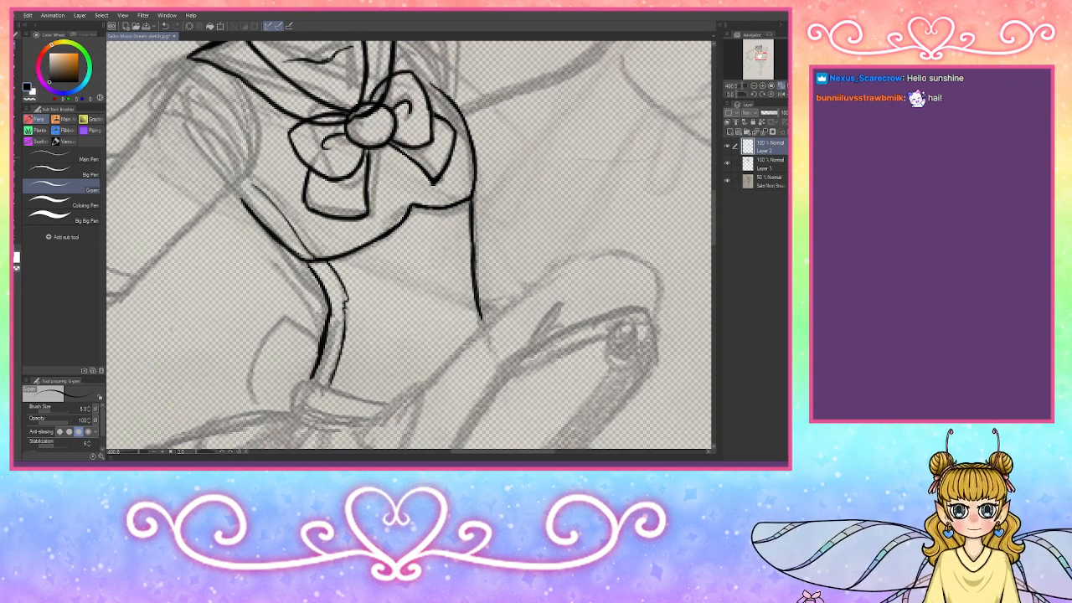
Step: Ink the waistband around the hips and the skirt's upper edge sweeping out to the left
{"action": "scroll", "coordinate": [380, 165], "scroll_direction": "up", "scroll_amount": 2}
{"action": "scroll", "coordinate": [380, 166], "scroll_direction": "down", "scroll_amount": 6}
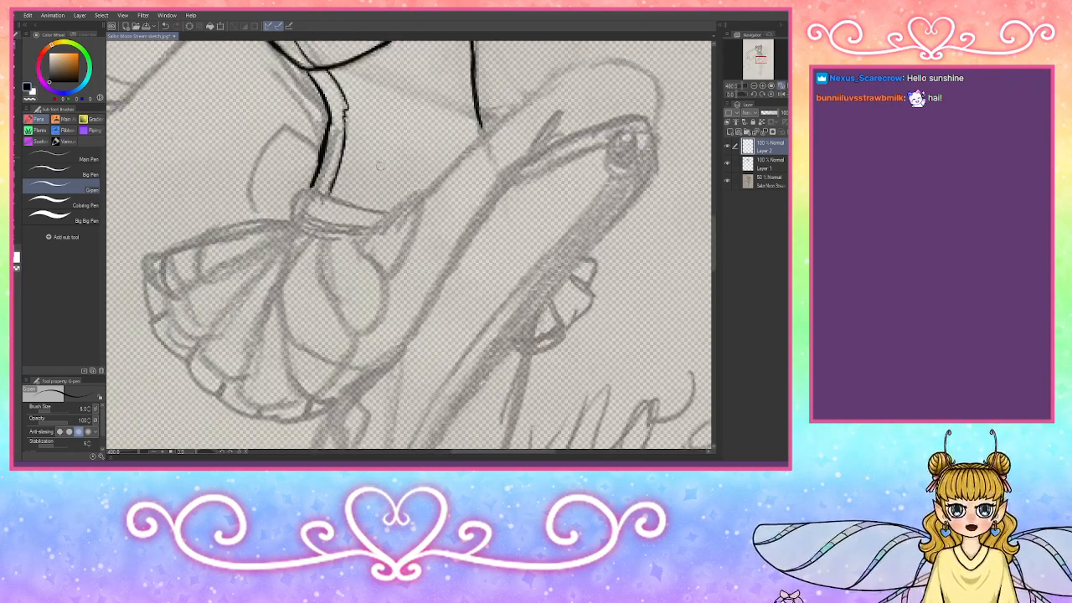
{"action": "left_click_drag", "start_coordinate": [311, 186], "coordinate": [383, 213]}
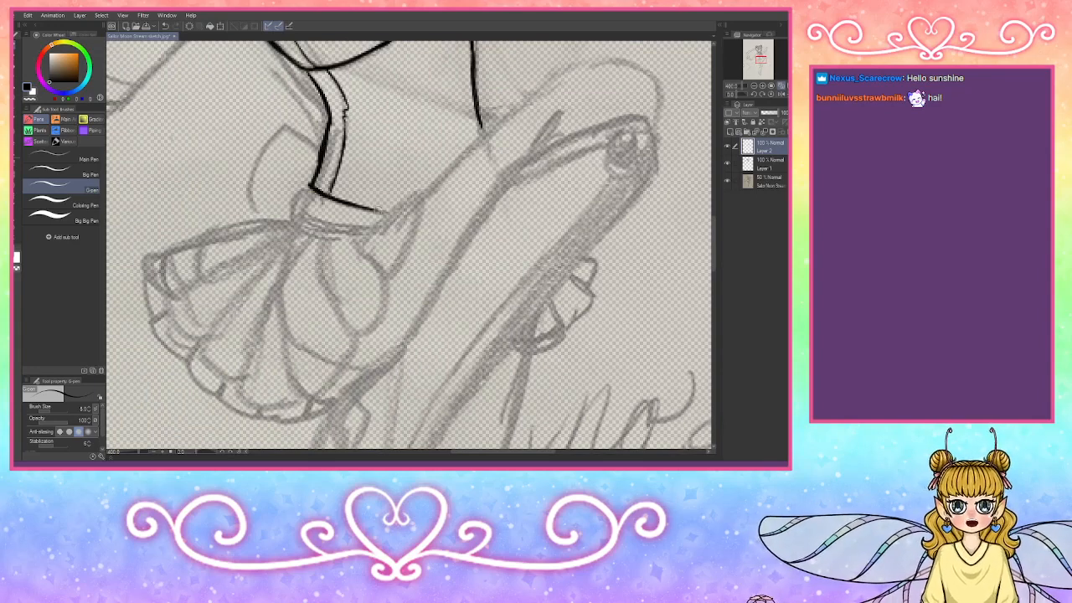
{"action": "mouse_move", "coordinate": [312, 176]}
{"action": "left_mouse_down"}
{"action": "mouse_move", "coordinate": [293, 211]}
{"action": "mouse_move", "coordinate": [320, 226]}
{"action": "mouse_move", "coordinate": [362, 226]}
{"action": "left_mouse_up"}
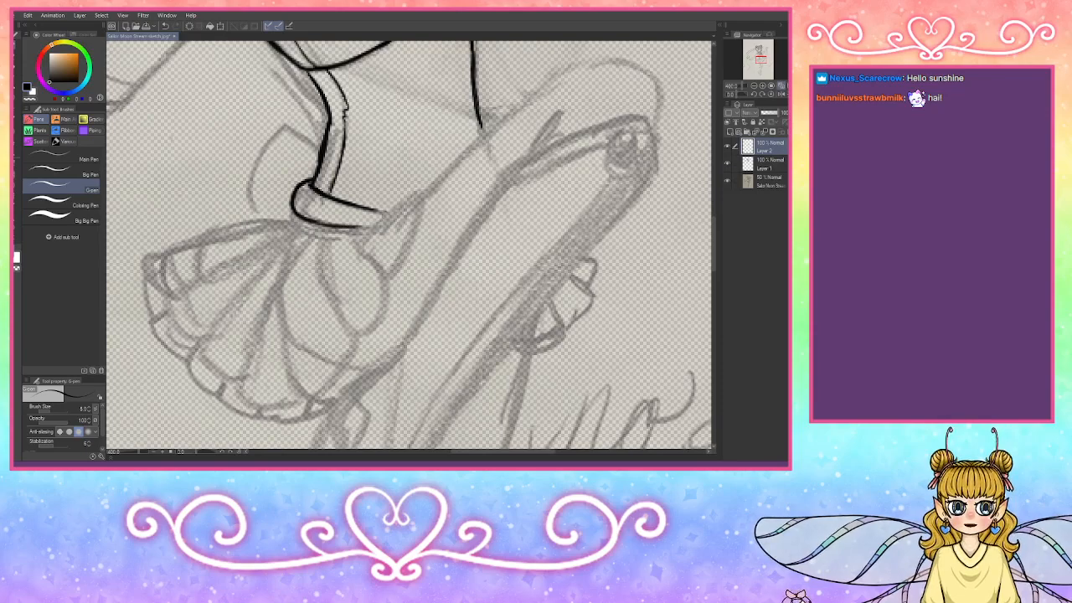
{"action": "left_click_drag", "start_coordinate": [295, 213], "coordinate": [148, 248]}
{"action": "key", "text": "ctrl+z"}
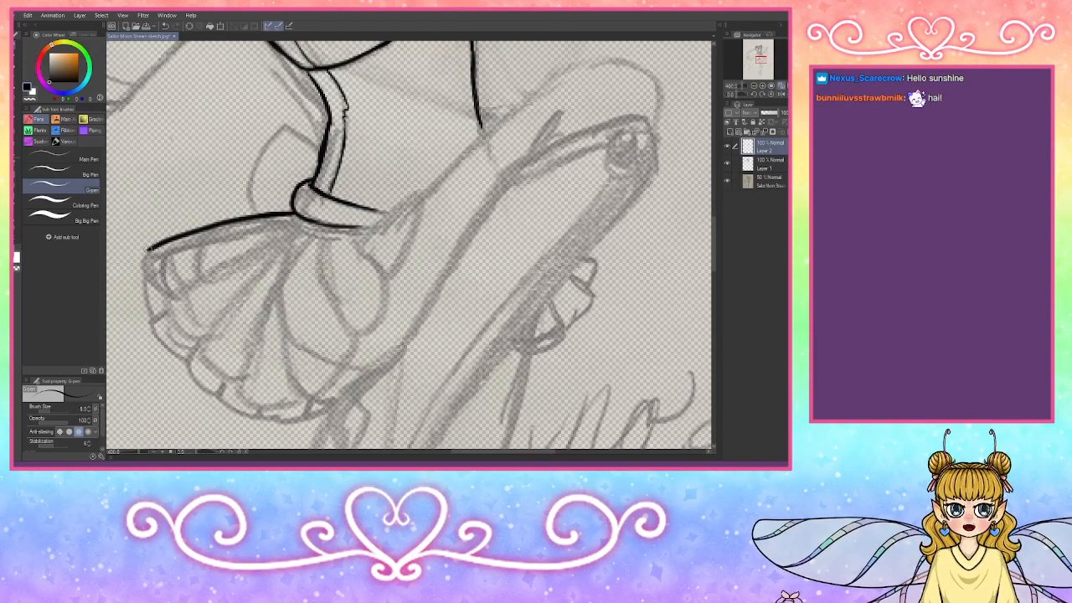
Step: Ink the fanned pleats of the skirt with their rounded hem segments
{"action": "mouse_move", "coordinate": [322, 224]}
{"action": "left_mouse_down"}
{"action": "mouse_move", "coordinate": [322, 284]}
{"action": "mouse_move", "coordinate": [357, 345]}
{"action": "mouse_move", "coordinate": [324, 382]}
{"action": "mouse_move", "coordinate": [286, 392]}
{"action": "left_mouse_up"}
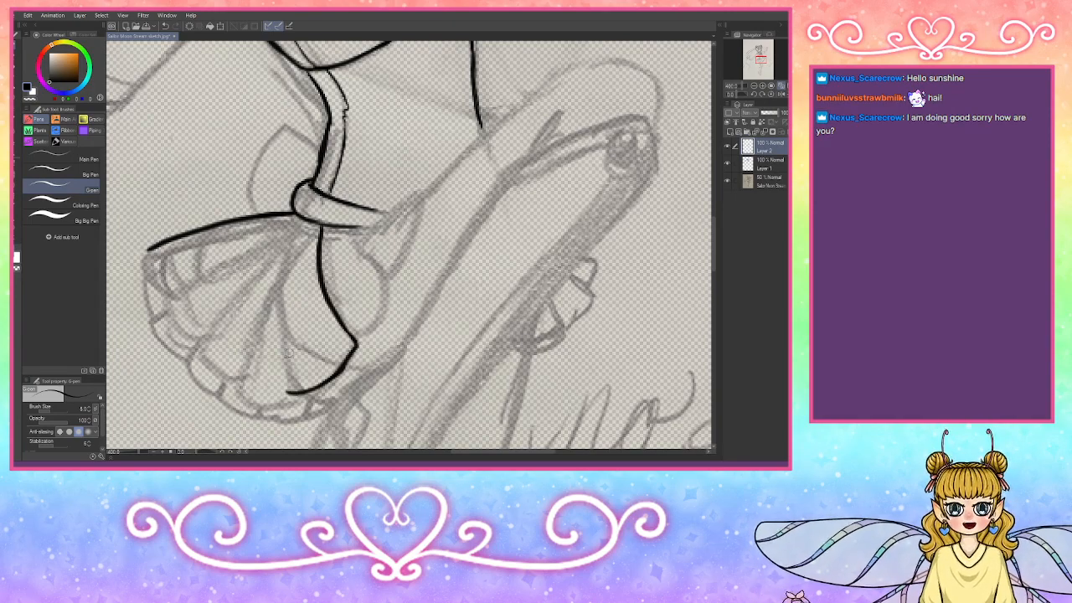
{"action": "mouse_move", "coordinate": [312, 220]}
{"action": "left_mouse_down"}
{"action": "mouse_move", "coordinate": [283, 339]}
{"action": "mouse_move", "coordinate": [278, 310]}
{"action": "mouse_move", "coordinate": [282, 399]}
{"action": "left_mouse_up"}
{"action": "left_click_drag", "start_coordinate": [228, 383], "coordinate": [223, 370]}
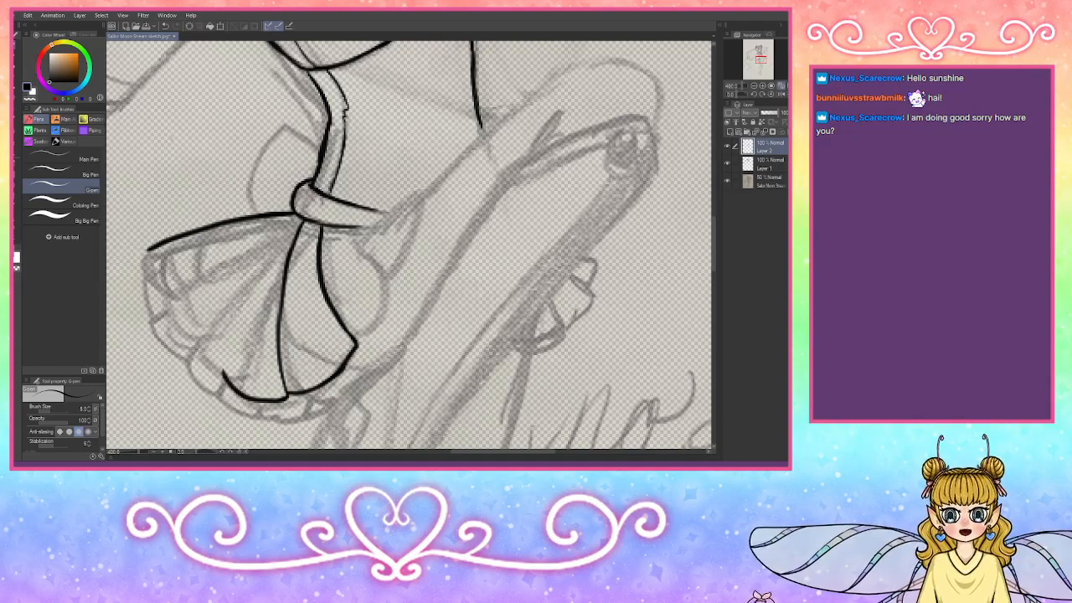
{"action": "mouse_move", "coordinate": [298, 216]}
{"action": "left_mouse_down"}
{"action": "mouse_move", "coordinate": [219, 344]}
{"action": "mouse_move", "coordinate": [238, 292]}
{"action": "mouse_move", "coordinate": [224, 323]}
{"action": "mouse_move", "coordinate": [223, 382]}
{"action": "left_mouse_up"}
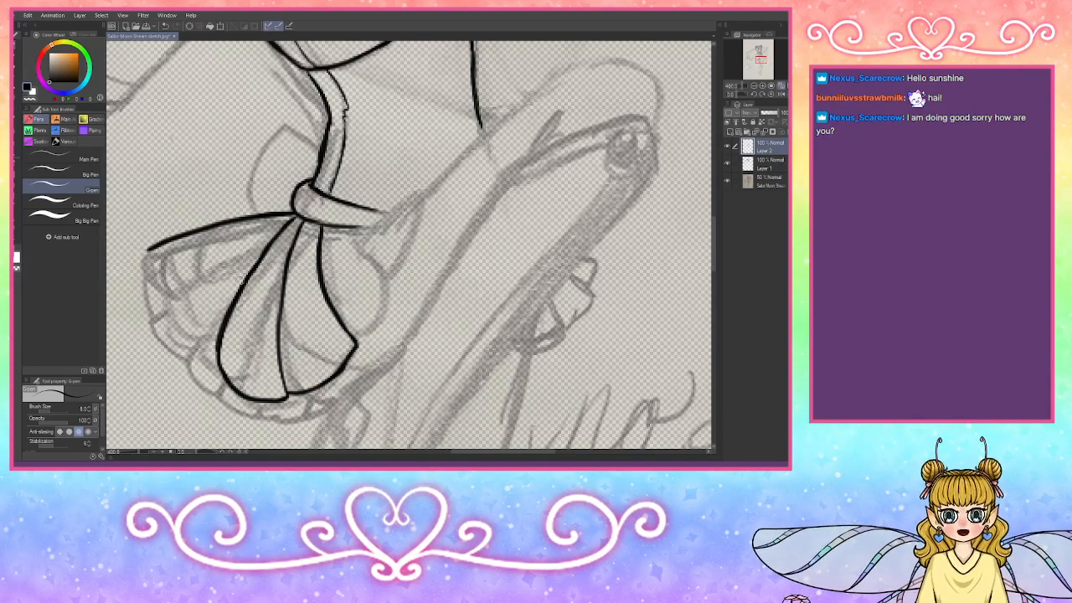
{"action": "mouse_move", "coordinate": [295, 214]}
{"action": "left_mouse_down"}
{"action": "mouse_move", "coordinate": [216, 256]}
{"action": "mouse_move", "coordinate": [171, 306]}
{"action": "mouse_move", "coordinate": [174, 335]}
{"action": "mouse_move", "coordinate": [216, 359]}
{"action": "left_mouse_up"}
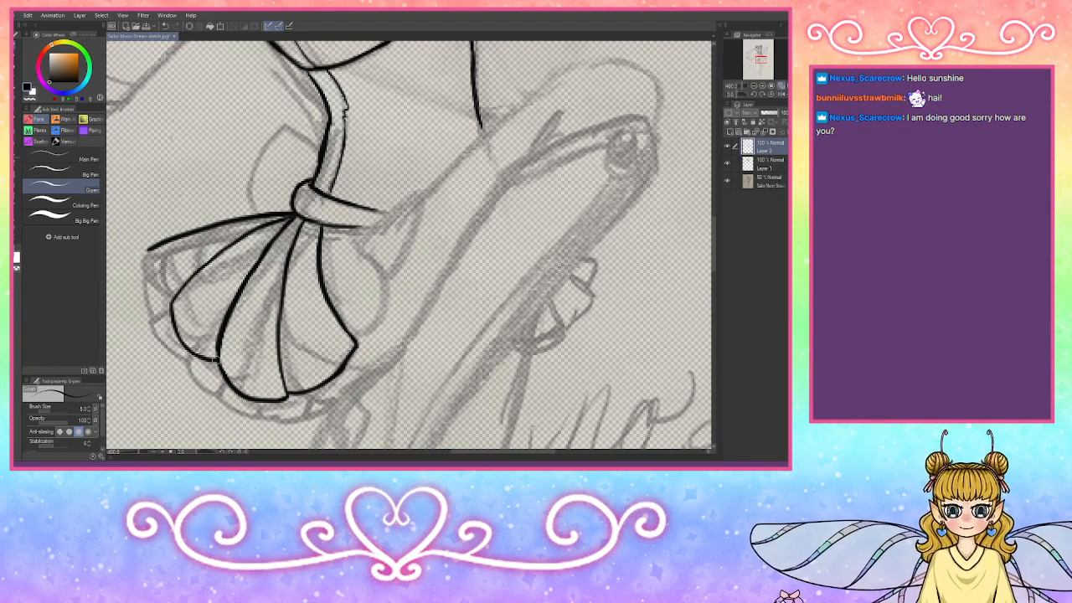
{"action": "mouse_move", "coordinate": [171, 303]}
{"action": "left_mouse_down"}
{"action": "mouse_move", "coordinate": [151, 246]}
{"action": "mouse_move", "coordinate": [162, 295]}
{"action": "left_mouse_up"}
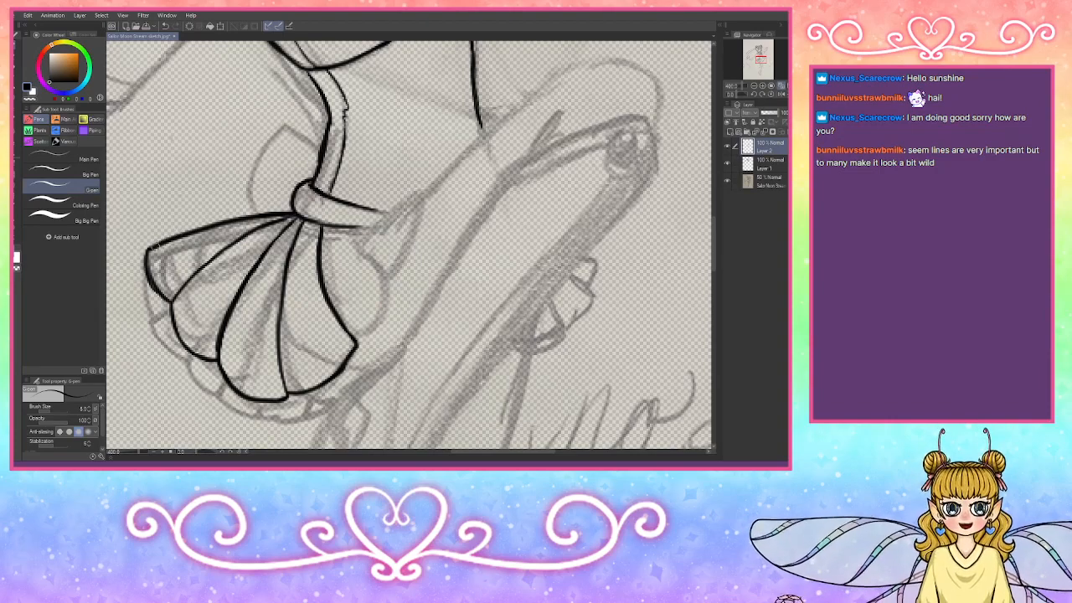
Step: Ink the thin rear fold above the skirt's upper edge and the back bow's loop behind the waist
{"action": "mouse_move", "coordinate": [156, 243]}
{"action": "left_mouse_down"}
{"action": "mouse_move", "coordinate": [156, 226]}
{"action": "mouse_move", "coordinate": [201, 216]}
{"action": "mouse_move", "coordinate": [280, 218]}
{"action": "mouse_move", "coordinate": [194, 214]}
{"action": "mouse_move", "coordinate": [154, 238]}
{"action": "left_mouse_up"}
{"action": "key", "text": "ctrl+z"}
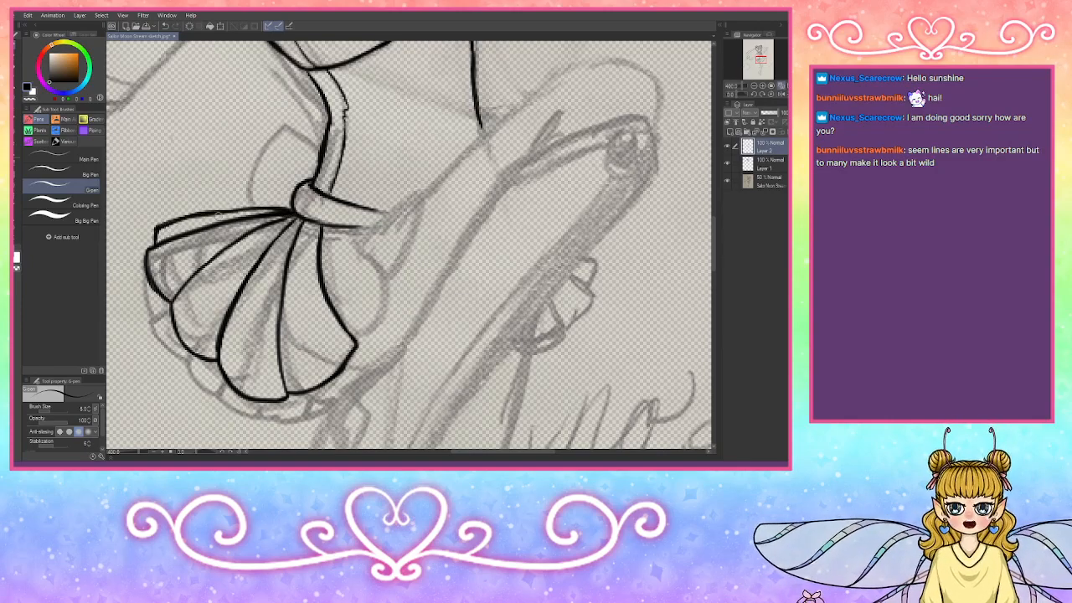
{"action": "mouse_move", "coordinate": [319, 162]}
{"action": "left_mouse_down"}
{"action": "mouse_move", "coordinate": [272, 131]}
{"action": "mouse_move", "coordinate": [239, 209]}
{"action": "left_mouse_up"}
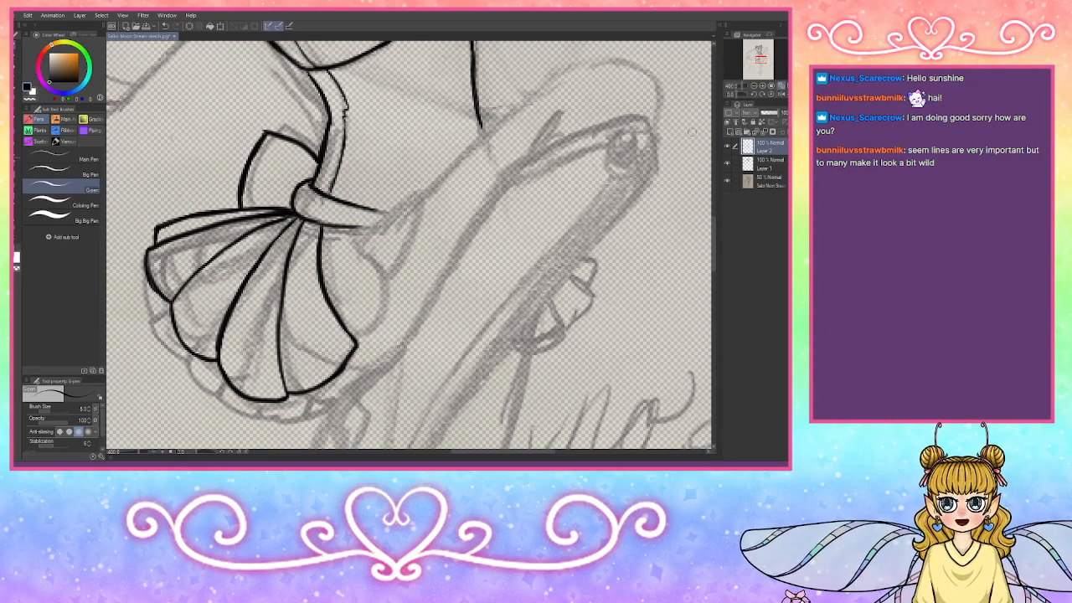
Step: Ink the skirt's remaining right-hand pleats and the pointed fold at the end of the waistband in black
{"action": "scroll", "coordinate": [409, 248], "scroll_direction": "up", "scroll_amount": 5}
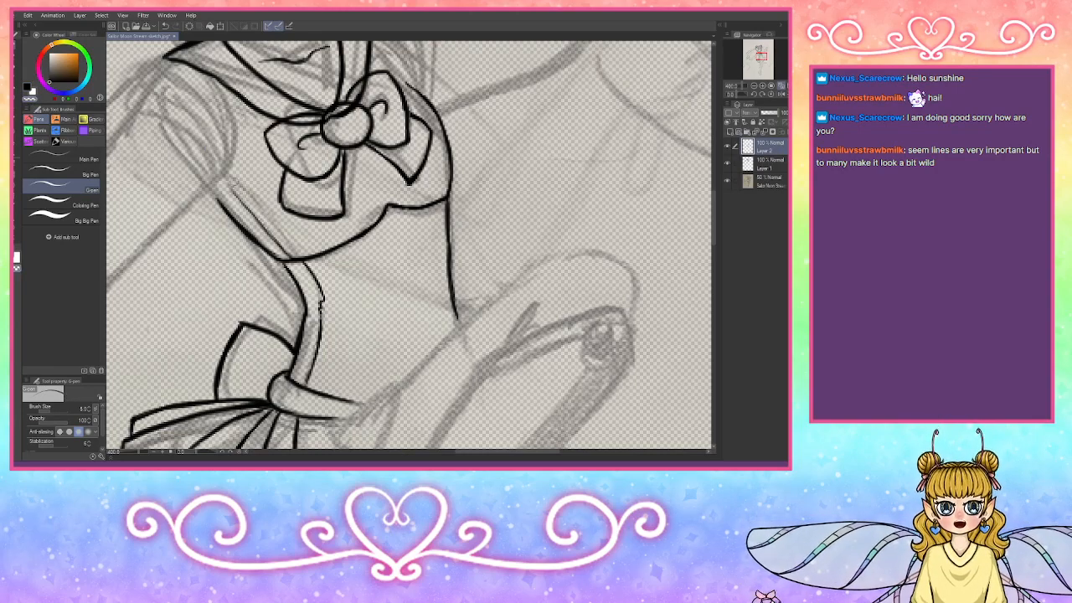
{"action": "left_click", "coordinate": [30, 88]}
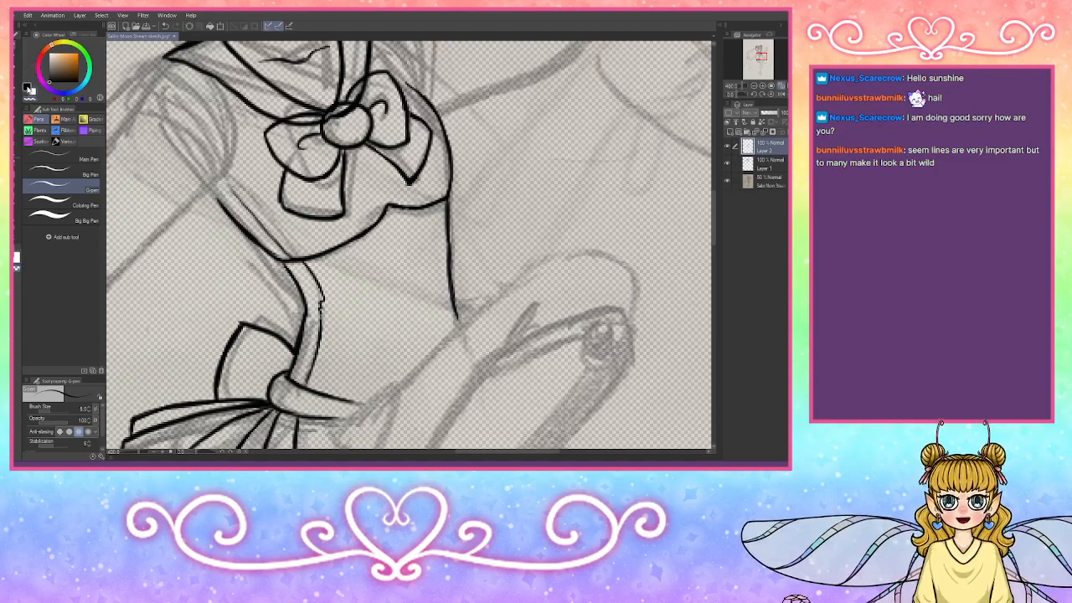
{"action": "left_click_drag", "start_coordinate": [762, 56], "coordinate": [760, 63]}
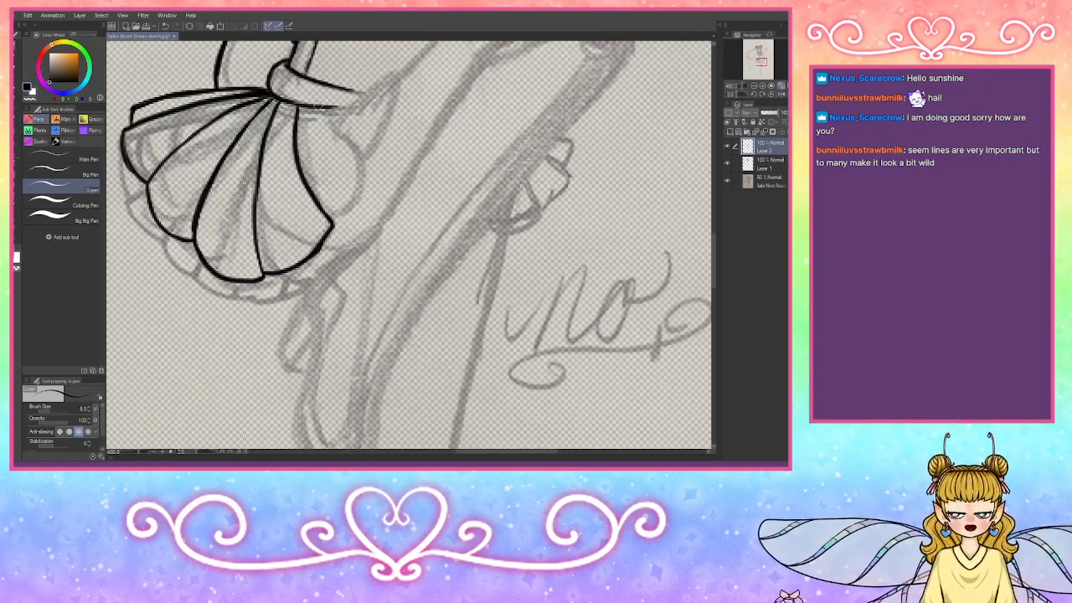
{"action": "mouse_move", "coordinate": [320, 115]}
{"action": "left_mouse_down"}
{"action": "mouse_move", "coordinate": [369, 158]}
{"action": "mouse_move", "coordinate": [371, 182]}
{"action": "mouse_move", "coordinate": [335, 224]}
{"action": "left_mouse_up"}
{"action": "mouse_move", "coordinate": [341, 109]}
{"action": "left_mouse_down"}
{"action": "mouse_move", "coordinate": [396, 75]}
{"action": "mouse_move", "coordinate": [368, 165]}
{"action": "left_mouse_up"}
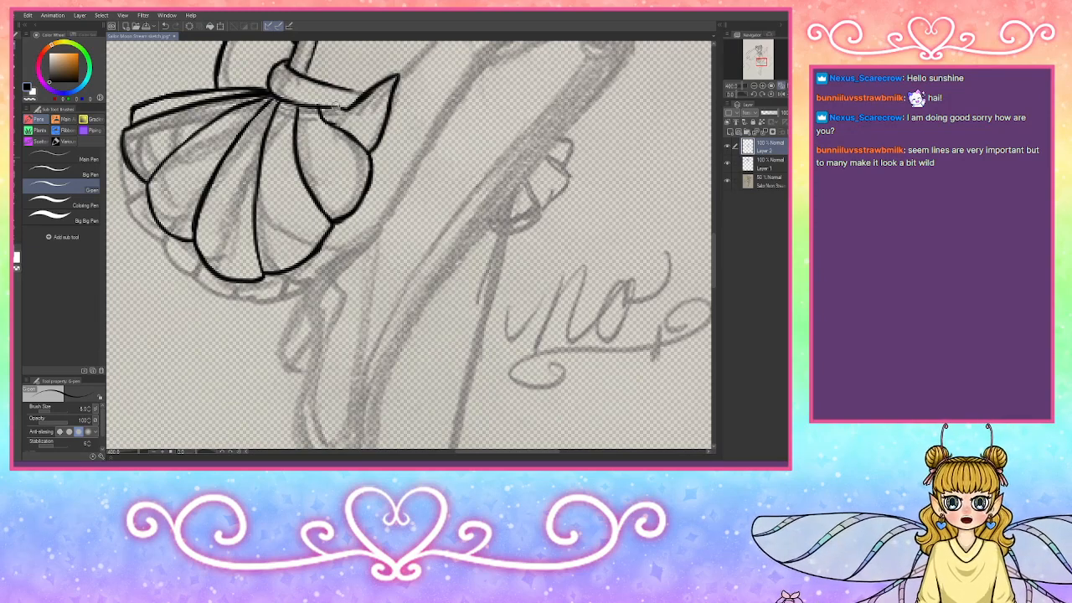
{"action": "mouse_move", "coordinate": [337, 106]}
{"action": "left_mouse_down"}
{"action": "mouse_move", "coordinate": [367, 93]}
{"action": "mouse_move", "coordinate": [315, 105]}
{"action": "mouse_move", "coordinate": [357, 106]}
{"action": "left_mouse_up"}
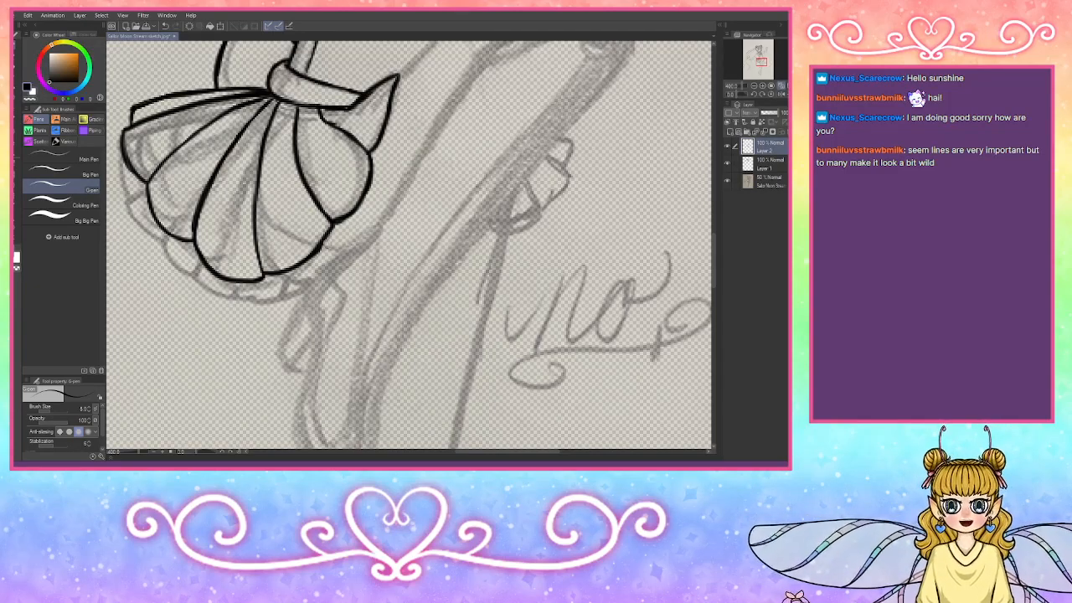
Step: Ink the long outlines of the raised leg's boot around the bent knee, including the short crease lines behind it
{"action": "left_click_drag", "start_coordinate": [762, 62], "coordinate": [763, 60]}
{"action": "mouse_move", "coordinate": [340, 144]}
{"action": "left_mouse_down"}
{"action": "mouse_move", "coordinate": [323, 167]}
{"action": "mouse_move", "coordinate": [372, 126]}
{"action": "mouse_move", "coordinate": [458, 106]}
{"action": "mouse_move", "coordinate": [484, 107]}
{"action": "mouse_move", "coordinate": [492, 153]}
{"action": "mouse_move", "coordinate": [288, 377]}
{"action": "left_mouse_up"}
{"action": "left_click_drag", "start_coordinate": [325, 164], "coordinate": [256, 266]}
{"action": "mouse_move", "coordinate": [283, 224]}
{"action": "left_mouse_down"}
{"action": "mouse_move", "coordinate": [236, 310]}
{"action": "mouse_move", "coordinate": [243, 338]}
{"action": "mouse_move", "coordinate": [232, 318]}
{"action": "mouse_move", "coordinate": [228, 343]}
{"action": "mouse_move", "coordinate": [201, 347]}
{"action": "mouse_move", "coordinate": [162, 387]}
{"action": "left_mouse_up"}
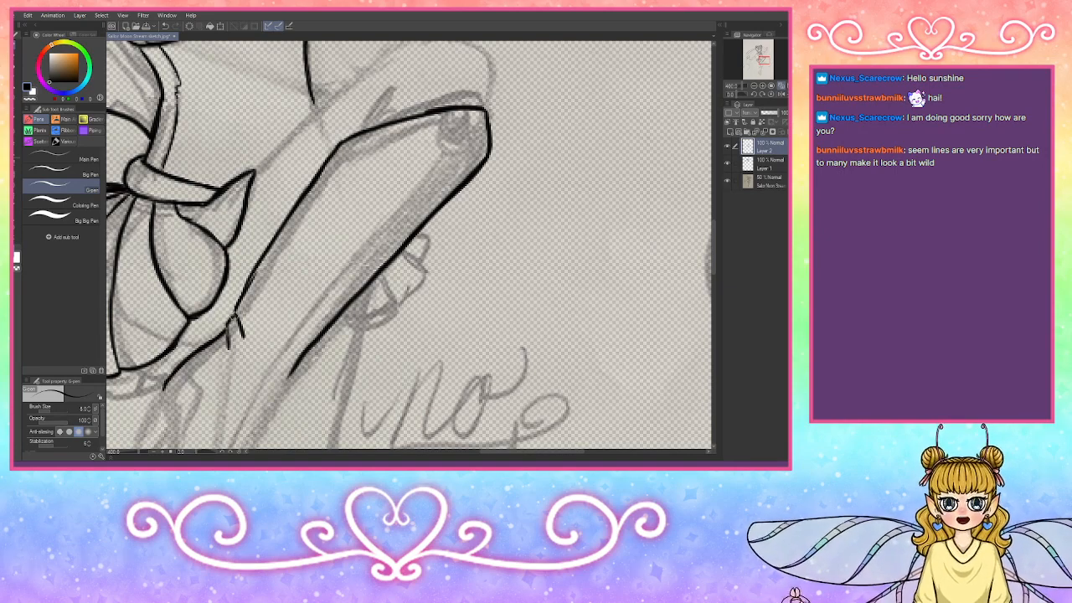
{"action": "left_click_drag", "start_coordinate": [245, 289], "coordinate": [256, 267]}
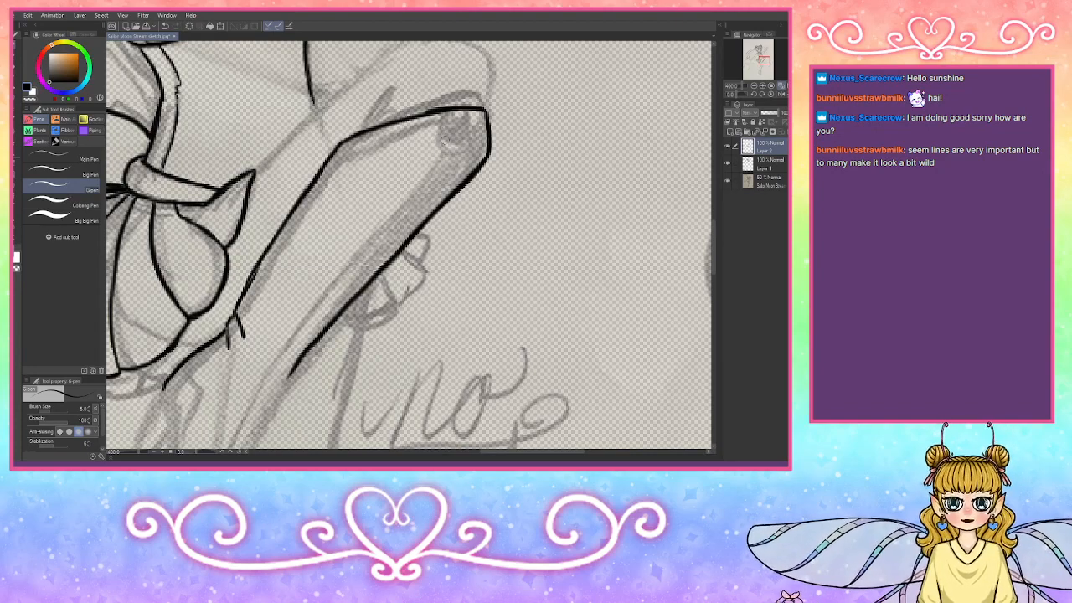
Step: Ink a crescent moon emblem at the knee of the boot and the trim line running inside its top edge
{"action": "left_click_drag", "start_coordinate": [467, 122], "coordinate": [469, 136]}
{"action": "key", "text": "ctrl+z"}
{"action": "mouse_move", "coordinate": [466, 123]}
{"action": "left_mouse_down"}
{"action": "mouse_move", "coordinate": [473, 137]}
{"action": "mouse_move", "coordinate": [480, 131]}
{"action": "mouse_move", "coordinate": [459, 124]}
{"action": "mouse_move", "coordinate": [471, 147]}
{"action": "mouse_move", "coordinate": [486, 127]}
{"action": "mouse_move", "coordinate": [465, 147]}
{"action": "mouse_move", "coordinate": [485, 167]}
{"action": "left_mouse_up"}
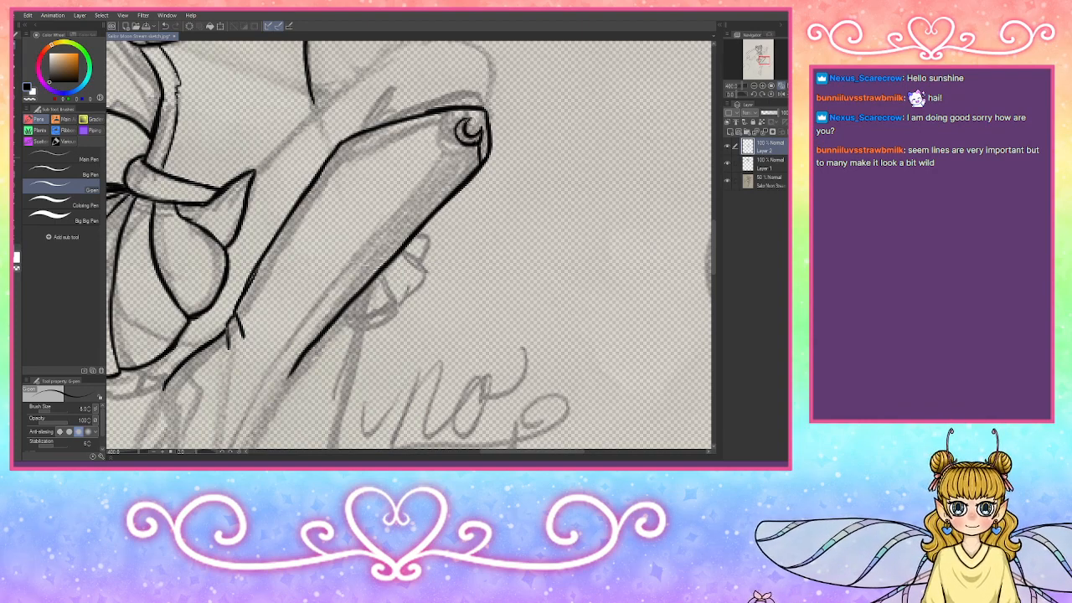
{"action": "left_click_drag", "start_coordinate": [454, 122], "coordinate": [379, 131]}
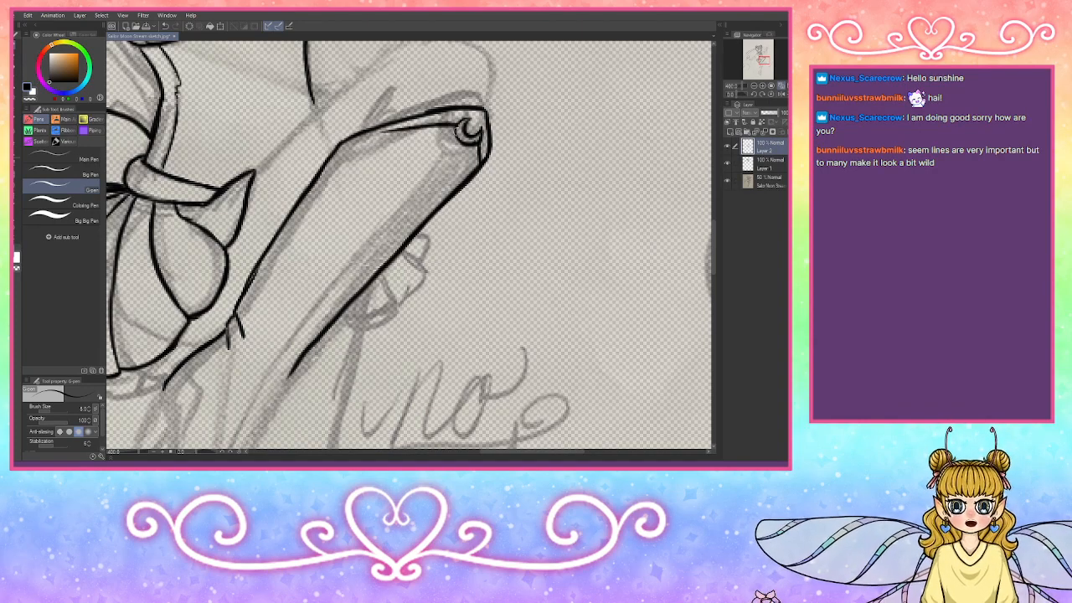
{"action": "key", "text": "ctrl+z"}
{"action": "key", "text": "ctrl+z"}
{"action": "mouse_move", "coordinate": [458, 124]}
{"action": "left_mouse_down"}
{"action": "mouse_move", "coordinate": [320, 168]}
{"action": "mouse_move", "coordinate": [337, 161]}
{"action": "left_mouse_up"}
{"action": "left_click_drag", "start_coordinate": [763, 60], "coordinate": [759, 56]}
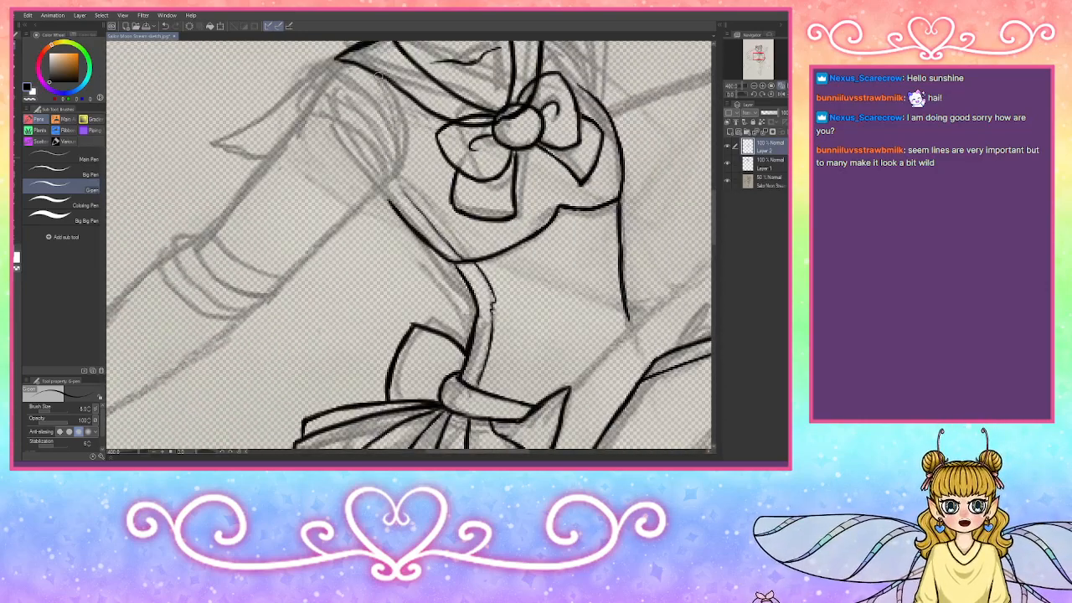
Step: Ink the puffed sleeve at the shoulder in black, with its layered curved bands narrowing towards the armpit
{"action": "mouse_move", "coordinate": [384, 78]}
{"action": "left_mouse_down"}
{"action": "mouse_move", "coordinate": [408, 161]}
{"action": "mouse_move", "coordinate": [392, 180]}
{"action": "left_mouse_up"}
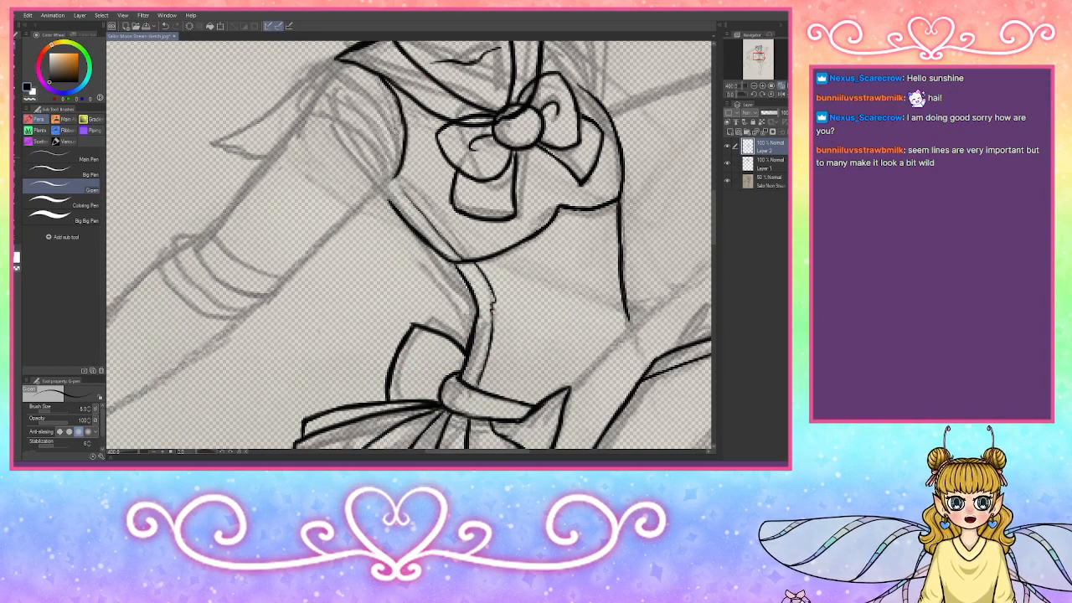
{"action": "mouse_move", "coordinate": [335, 75]}
{"action": "left_mouse_down"}
{"action": "mouse_move", "coordinate": [391, 118]}
{"action": "mouse_move", "coordinate": [391, 174]}
{"action": "left_mouse_up"}
{"action": "left_click_drag", "start_coordinate": [374, 102], "coordinate": [390, 125]}
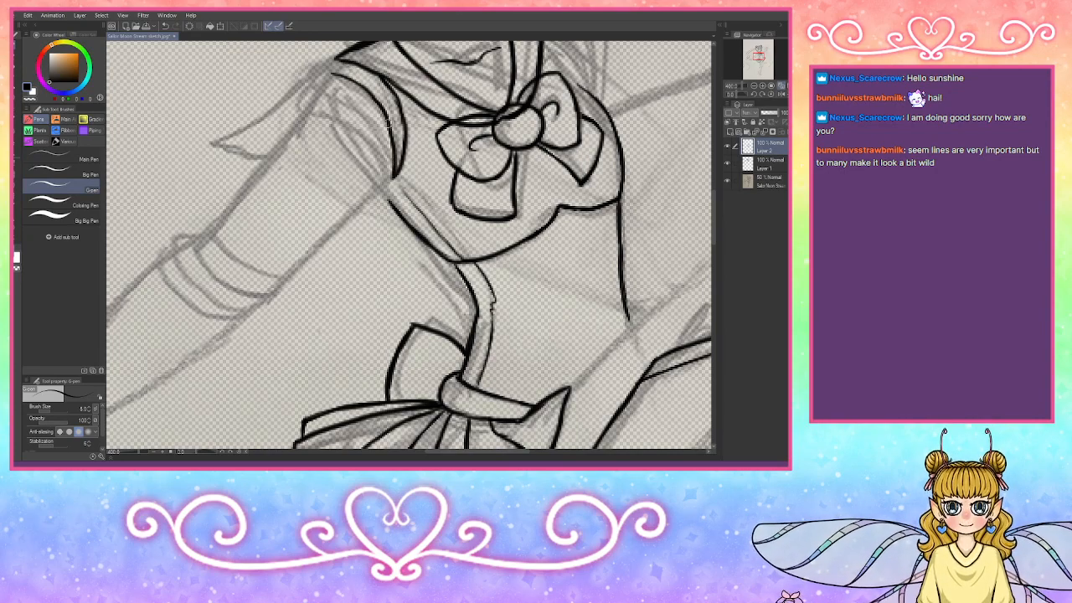
{"action": "mouse_move", "coordinate": [318, 91]}
{"action": "left_mouse_down"}
{"action": "mouse_move", "coordinate": [379, 127]}
{"action": "mouse_move", "coordinate": [392, 177]}
{"action": "left_mouse_up"}
{"action": "mouse_move", "coordinate": [322, 95]}
{"action": "left_mouse_down"}
{"action": "mouse_move", "coordinate": [303, 94]}
{"action": "mouse_move", "coordinate": [303, 117]}
{"action": "mouse_move", "coordinate": [339, 118]}
{"action": "mouse_move", "coordinate": [383, 171]}
{"action": "mouse_move", "coordinate": [384, 160]}
{"action": "mouse_move", "coordinate": [389, 181]}
{"action": "mouse_move", "coordinate": [359, 137]}
{"action": "mouse_move", "coordinate": [384, 167]}
{"action": "left_mouse_up"}
{"action": "left_click_drag", "start_coordinate": [315, 92], "coordinate": [344, 62]}
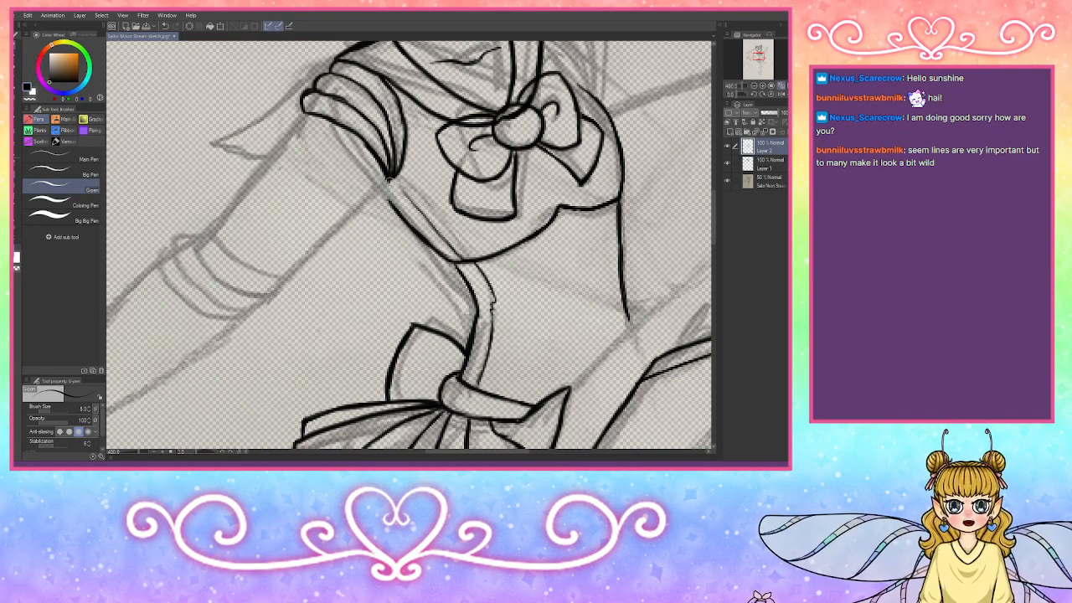
{"action": "mouse_move", "coordinate": [389, 186]}
{"action": "left_mouse_down"}
{"action": "mouse_move", "coordinate": [402, 149]}
{"action": "mouse_move", "coordinate": [397, 172]}
{"action": "mouse_move", "coordinate": [385, 147]}
{"action": "left_mouse_up"}
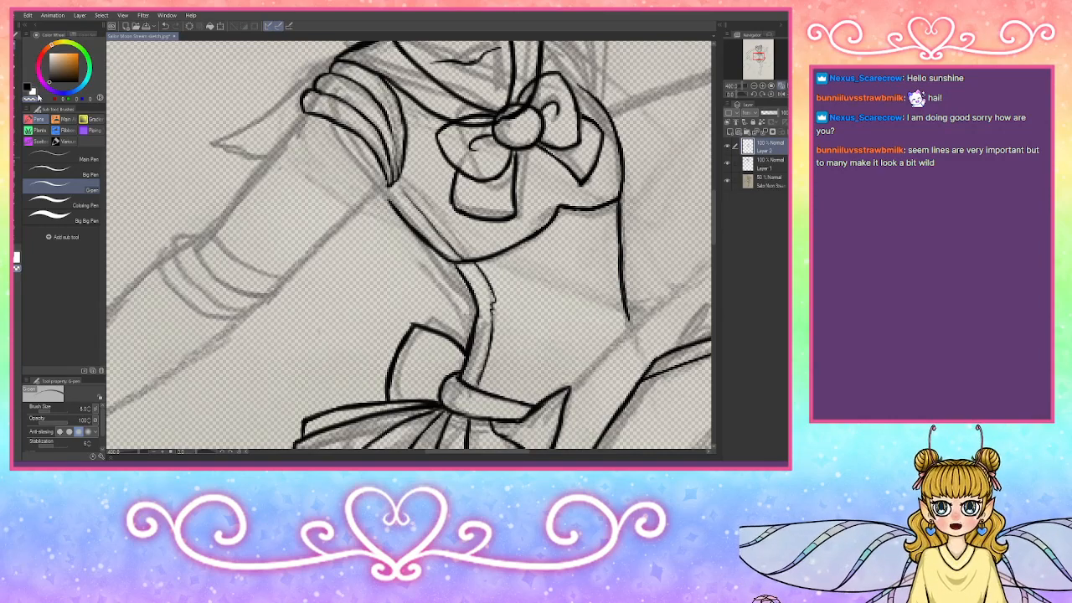
{"action": "left_click", "coordinate": [26, 87]}
{"action": "mouse_move", "coordinate": [391, 123]}
{"action": "left_mouse_down"}
{"action": "mouse_move", "coordinate": [397, 186]}
{"action": "mouse_move", "coordinate": [388, 144]}
{"action": "left_mouse_up"}
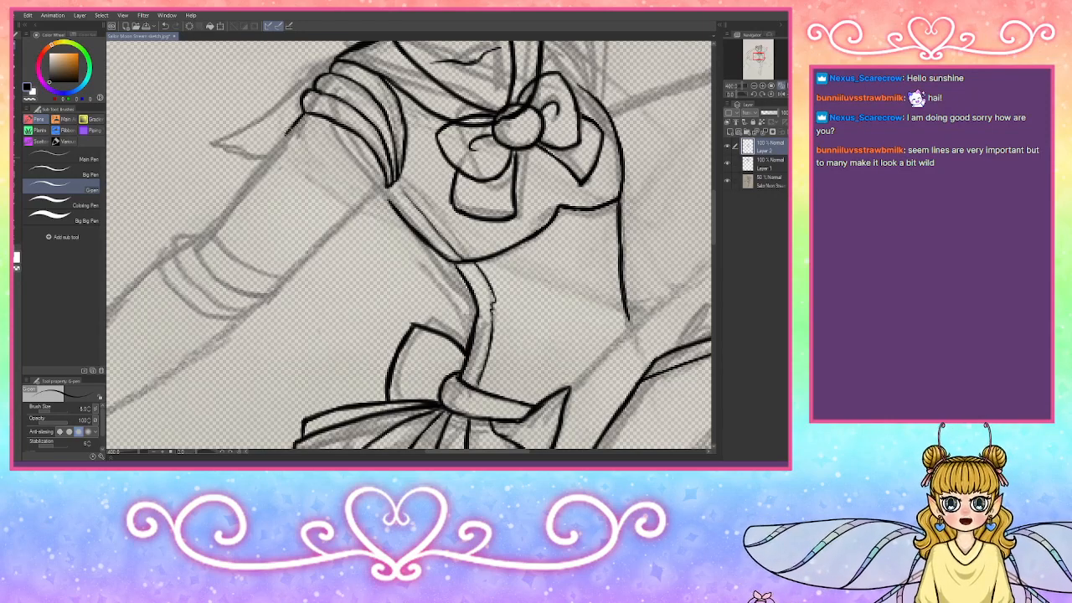
Step: Ink both straight edges of the upper arm below the sleeve and clean up the bodice outline under the armpit
{"action": "left_click_drag", "start_coordinate": [302, 113], "coordinate": [209, 223]}
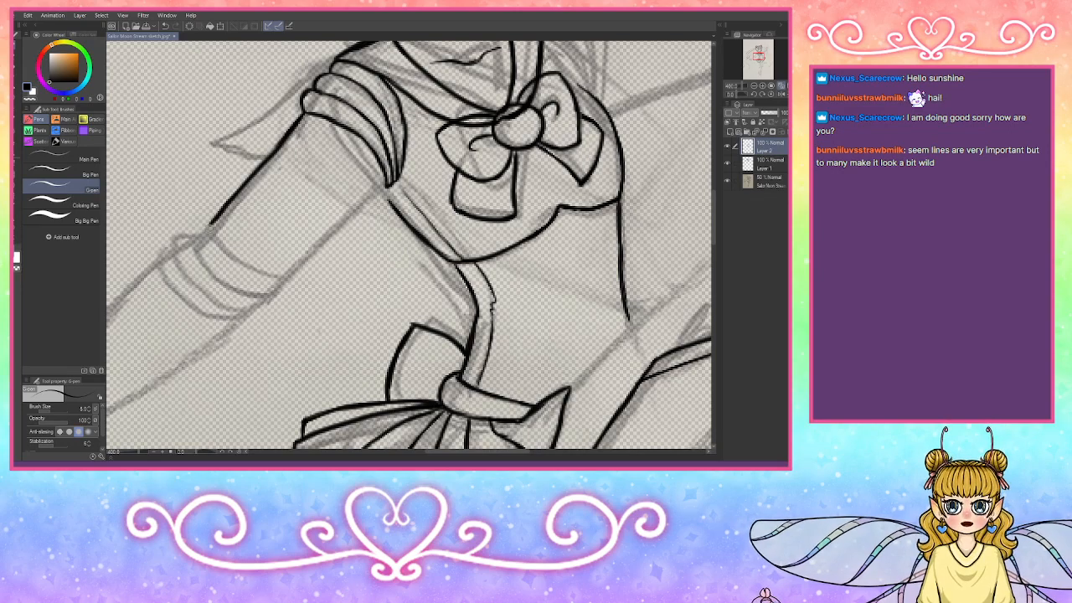
{"action": "left_click_drag", "start_coordinate": [385, 179], "coordinate": [320, 246]}
{"action": "left_click_drag", "start_coordinate": [358, 206], "coordinate": [282, 276]}
{"action": "left_click_drag", "start_coordinate": [325, 243], "coordinate": [285, 273]}
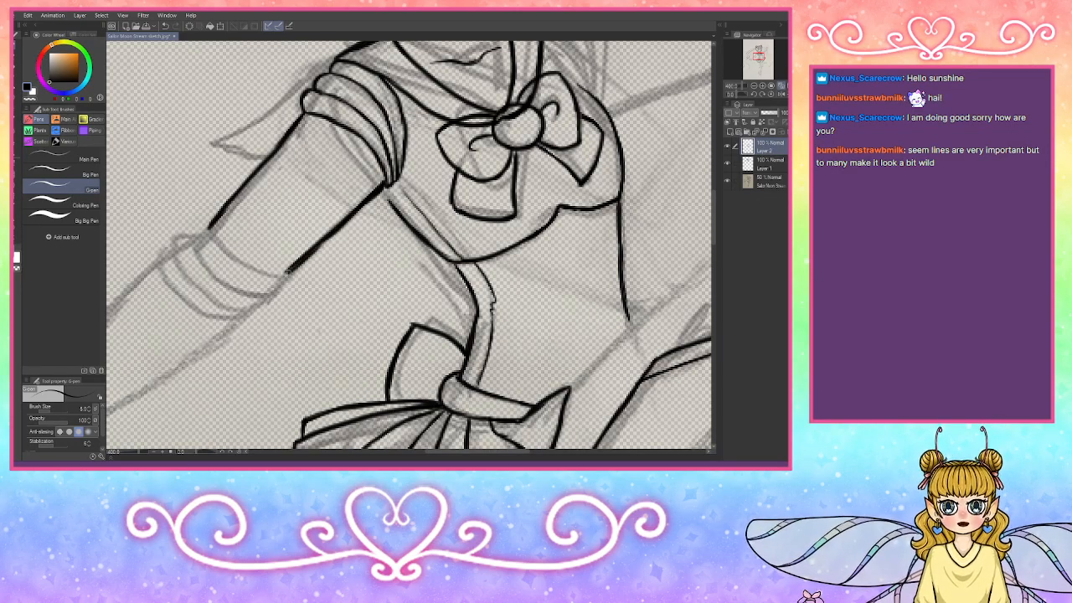
{"action": "mouse_move", "coordinate": [388, 187]}
{"action": "left_mouse_down"}
{"action": "mouse_move", "coordinate": [381, 203]}
{"action": "mouse_move", "coordinate": [421, 215]}
{"action": "mouse_move", "coordinate": [439, 238]}
{"action": "left_mouse_up"}
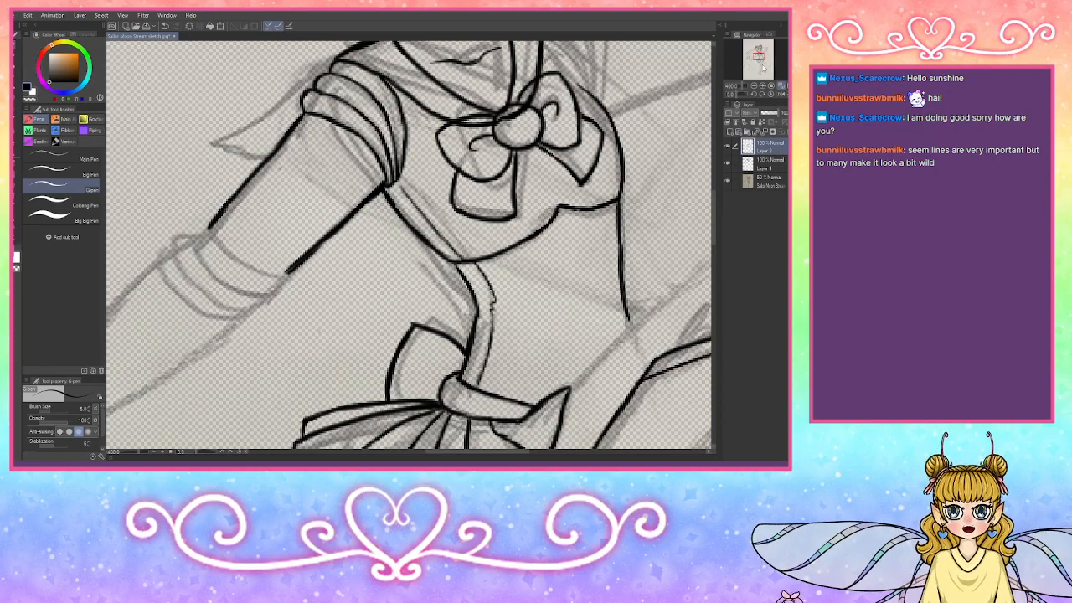
{"action": "left_click_drag", "start_coordinate": [762, 57], "coordinate": [757, 61]}
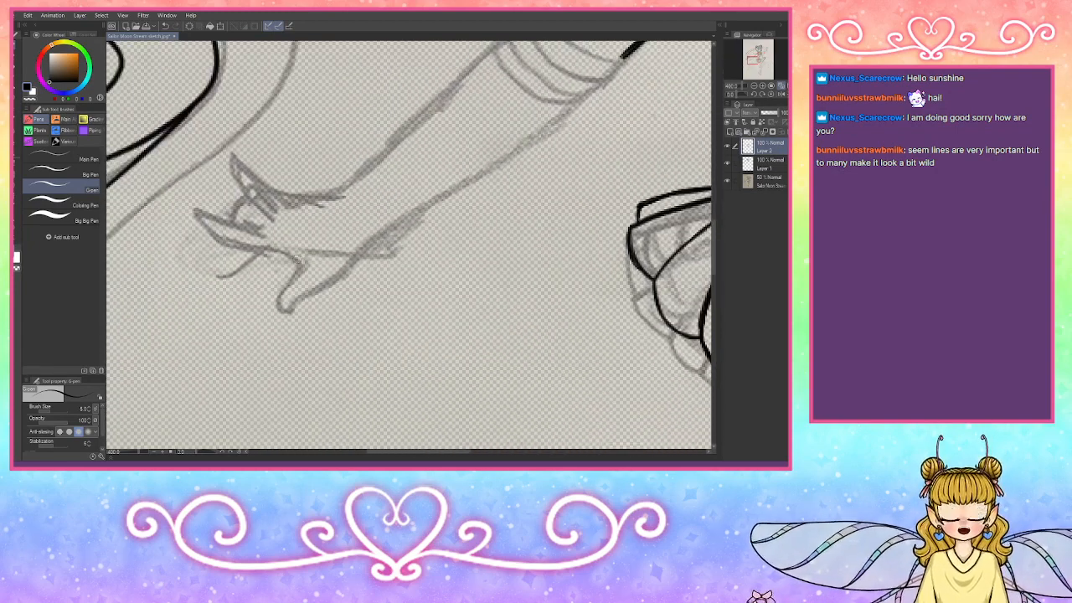
{"action": "left_click_drag", "start_coordinate": [297, 259], "coordinate": [362, 249]}
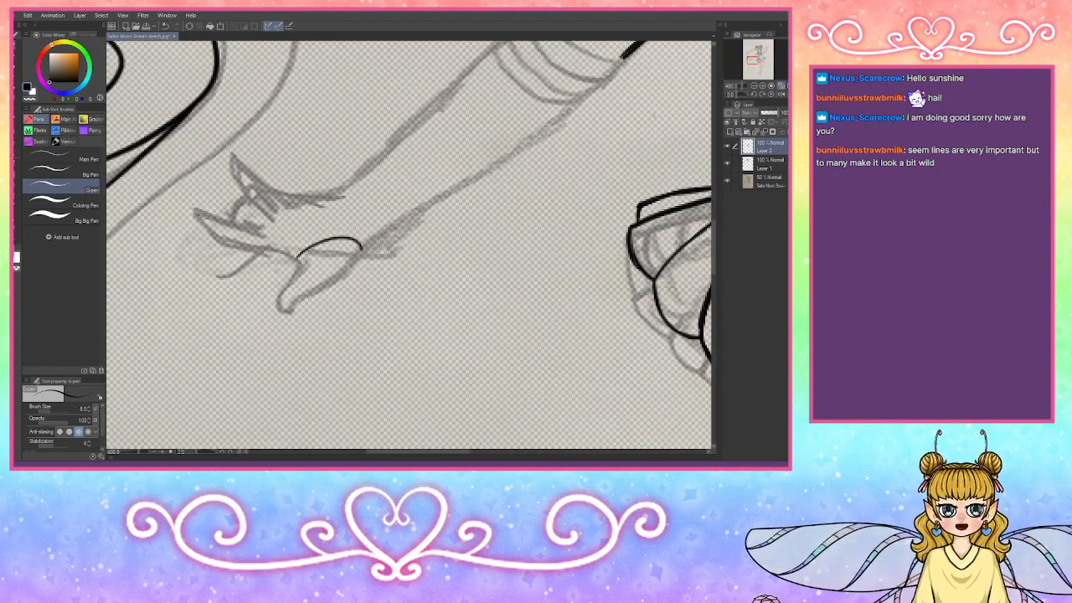
{"action": "left_click_drag", "start_coordinate": [196, 213], "coordinate": [289, 256]}
{"action": "key", "text": "ctrl+z"}
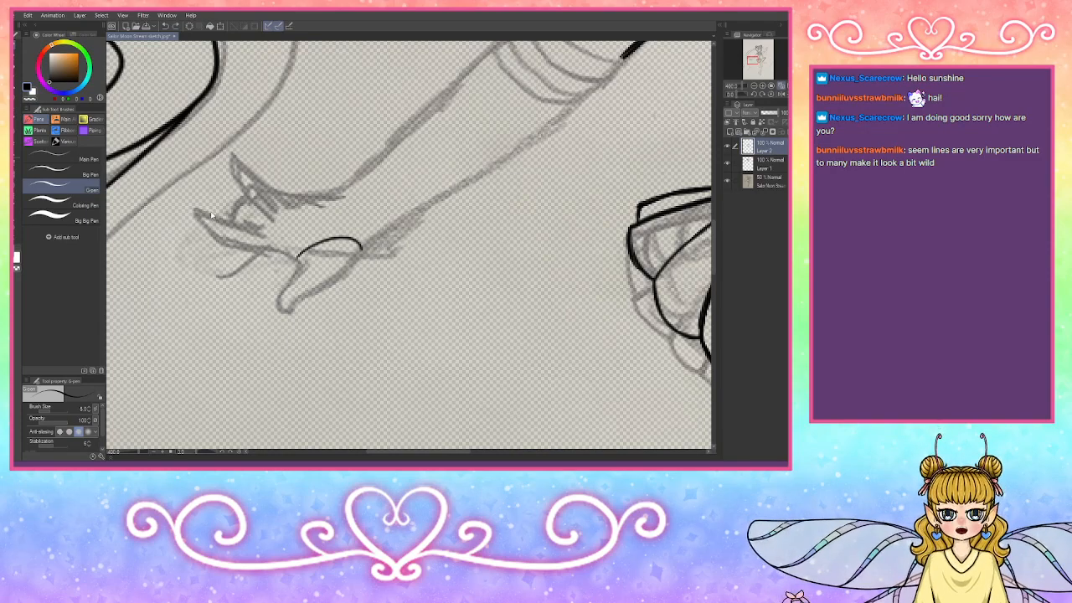
{"action": "key", "text": "ctrl+z"}
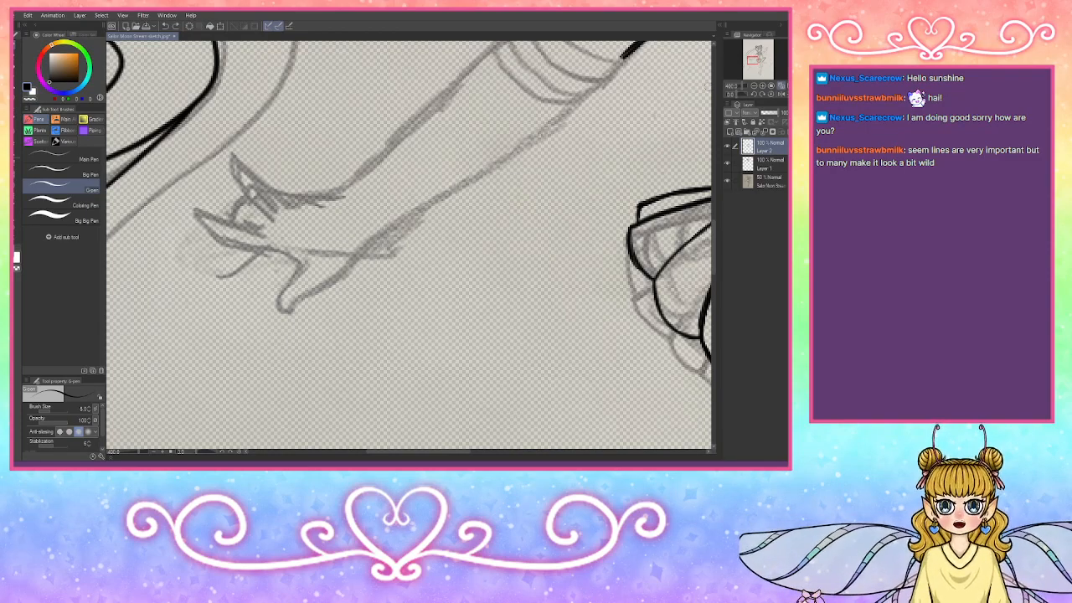
Step: Ink the uppermost roll of the glove cuff near the elbow and join the upper arm's lower edge to it
{"action": "left_click_drag", "start_coordinate": [752, 61], "coordinate": [755, 58]}
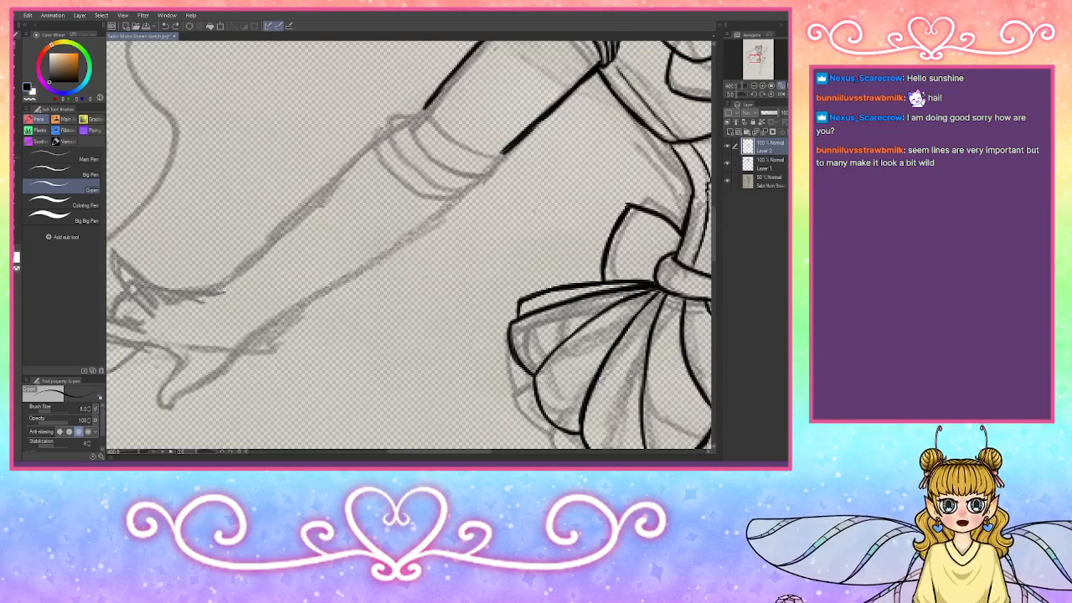
{"action": "key", "text": "e"}
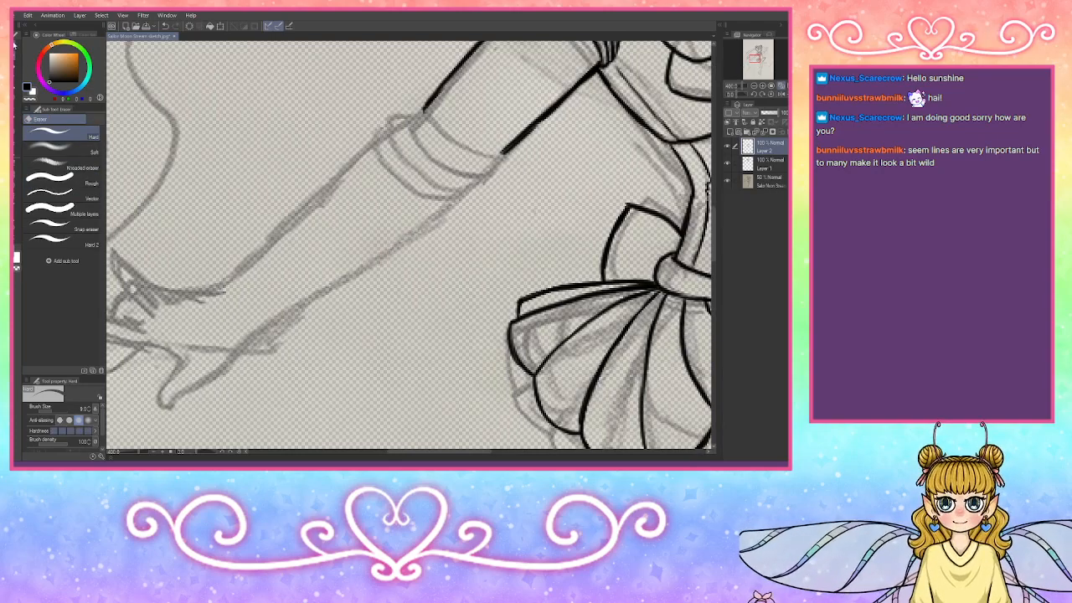
{"action": "left_click", "coordinate": [15, 44]}
{"action": "mouse_move", "coordinate": [422, 111]}
{"action": "left_mouse_down"}
{"action": "mouse_move", "coordinate": [432, 133]}
{"action": "mouse_move", "coordinate": [484, 164]}
{"action": "left_mouse_up"}
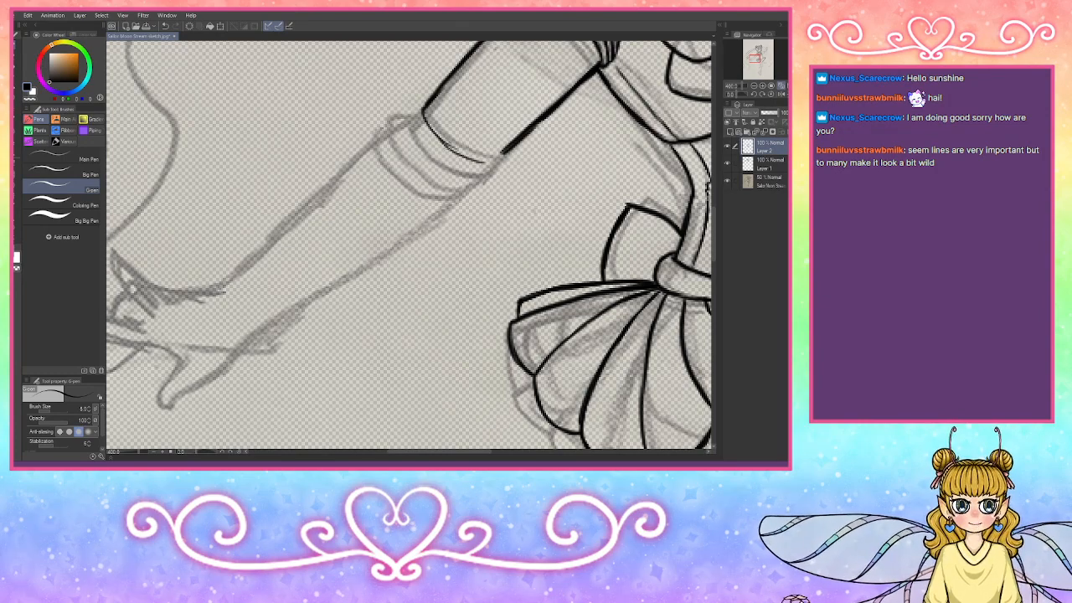
{"action": "mouse_move", "coordinate": [433, 131]}
{"action": "left_mouse_down"}
{"action": "mouse_move", "coordinate": [497, 164]}
{"action": "mouse_move", "coordinate": [471, 186]}
{"action": "left_mouse_up"}
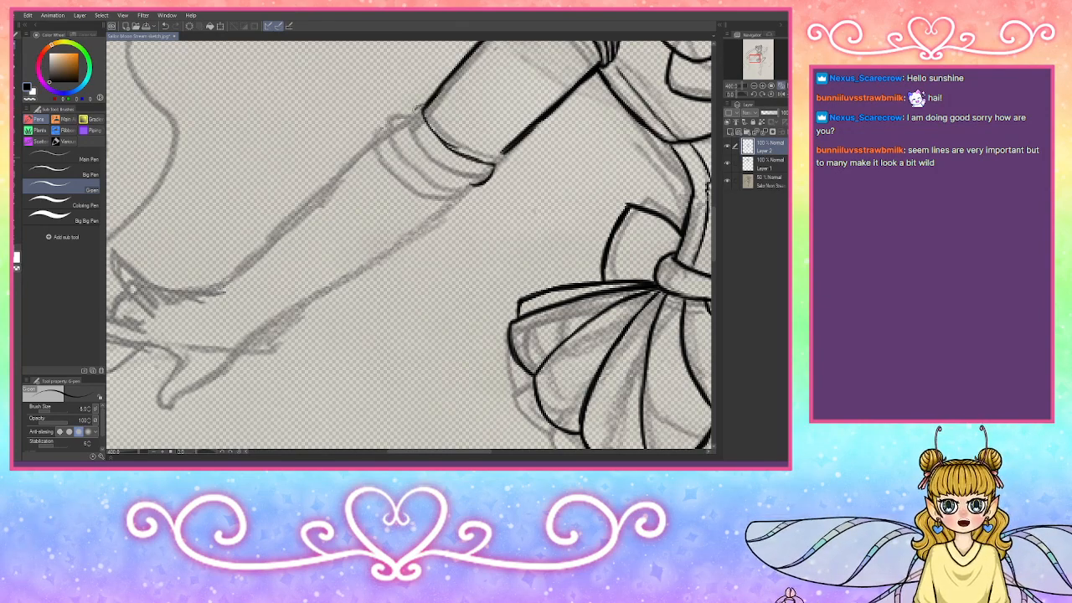
{"action": "mouse_move", "coordinate": [425, 108]}
{"action": "left_mouse_down"}
{"action": "mouse_move", "coordinate": [407, 117]}
{"action": "mouse_move", "coordinate": [415, 147]}
{"action": "mouse_move", "coordinate": [457, 177]}
{"action": "mouse_move", "coordinate": [496, 175]}
{"action": "mouse_move", "coordinate": [486, 181]}
{"action": "left_mouse_up"}
{"action": "left_click_drag", "start_coordinate": [510, 146], "coordinate": [489, 167]}
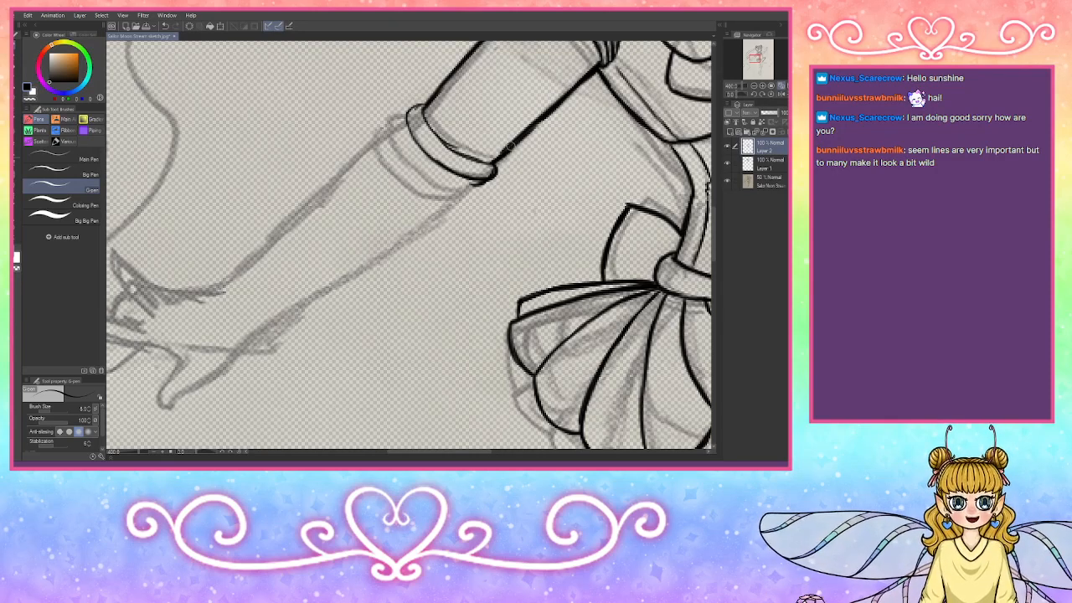
Step: Ink the second roll of the glove cuff, redrawing its lower curve parallel to the first roll
{"action": "mouse_move", "coordinate": [424, 101]}
{"action": "left_mouse_down"}
{"action": "mouse_move", "coordinate": [407, 136]}
{"action": "mouse_move", "coordinate": [392, 127]}
{"action": "mouse_move", "coordinate": [393, 155]}
{"action": "mouse_move", "coordinate": [445, 186]}
{"action": "left_mouse_up"}
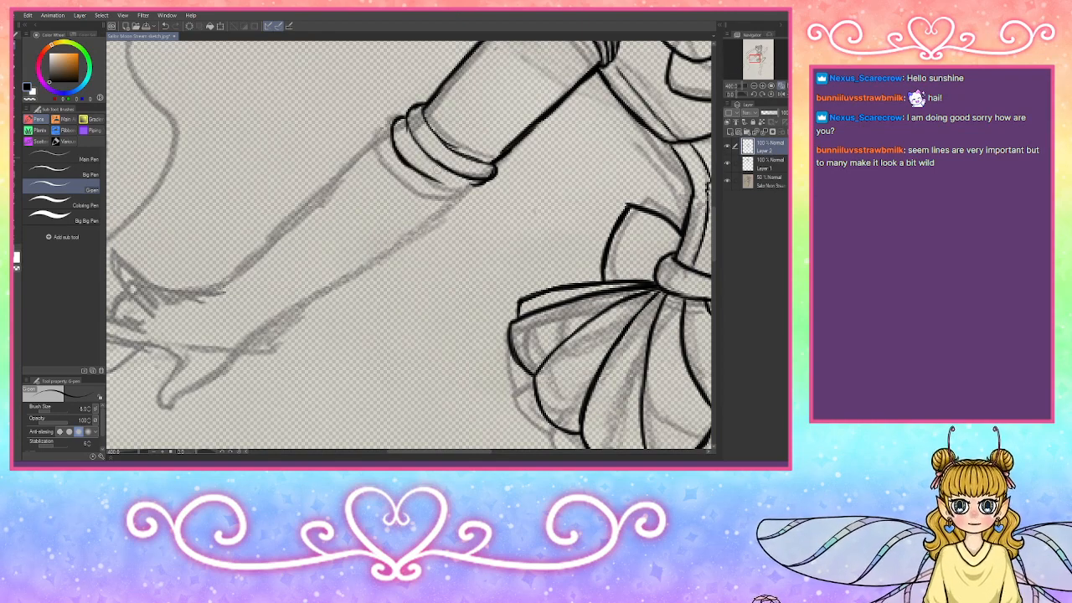
{"action": "key", "text": "ctrl+z"}
{"action": "key", "text": "ctrl+z"}
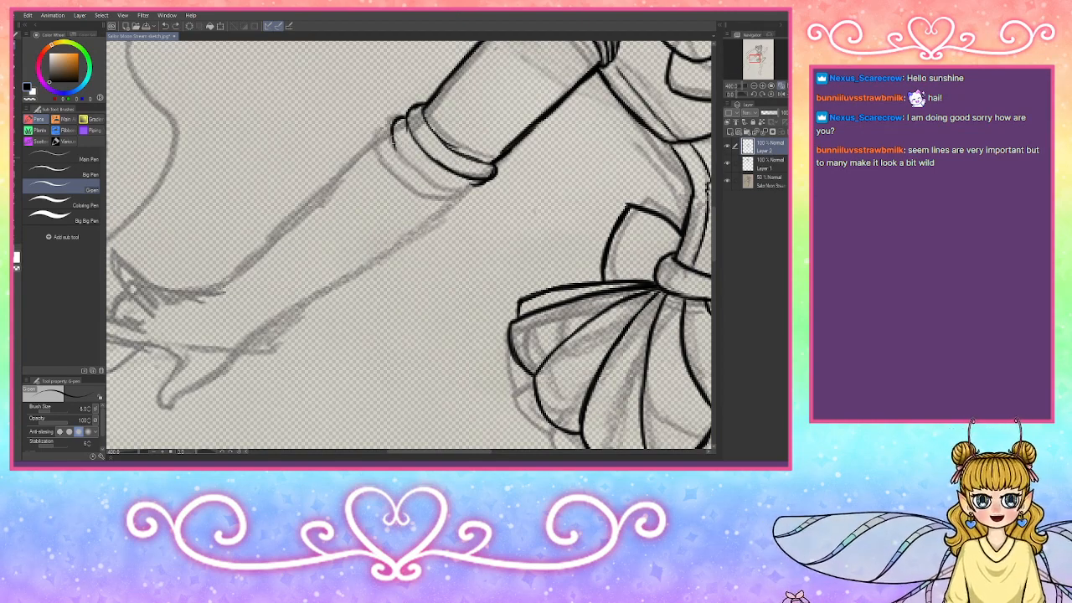
{"action": "mouse_move", "coordinate": [392, 134]}
{"action": "left_mouse_down"}
{"action": "mouse_move", "coordinate": [416, 173]}
{"action": "mouse_move", "coordinate": [474, 191]}
{"action": "mouse_move", "coordinate": [444, 194]}
{"action": "left_mouse_up"}
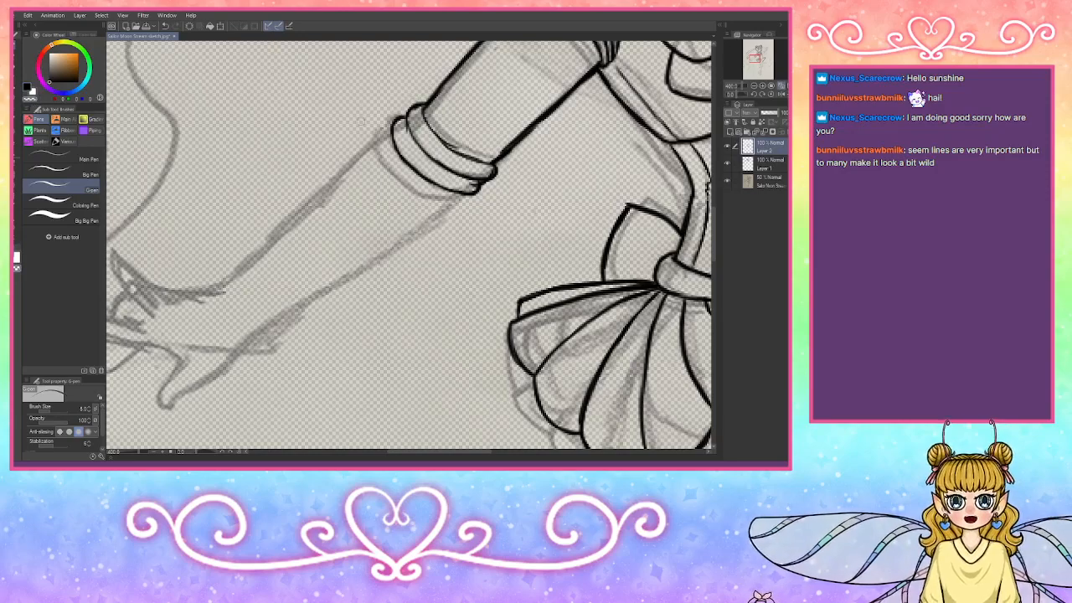
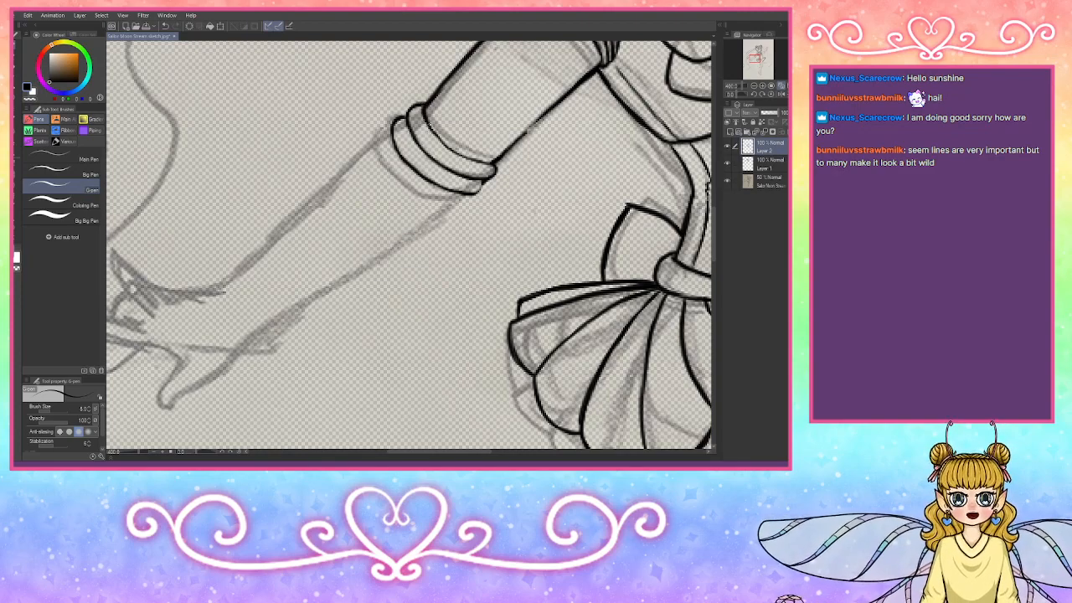
Step: Refine the upper arm's lower outline and the existing cuff edges, and ink the third roll of the glove cuff
{"action": "mouse_move", "coordinate": [453, 153]}
{"action": "left_mouse_down"}
{"action": "mouse_move", "coordinate": [497, 145]}
{"action": "mouse_move", "coordinate": [474, 123]}
{"action": "mouse_move", "coordinate": [485, 163]}
{"action": "left_mouse_up"}
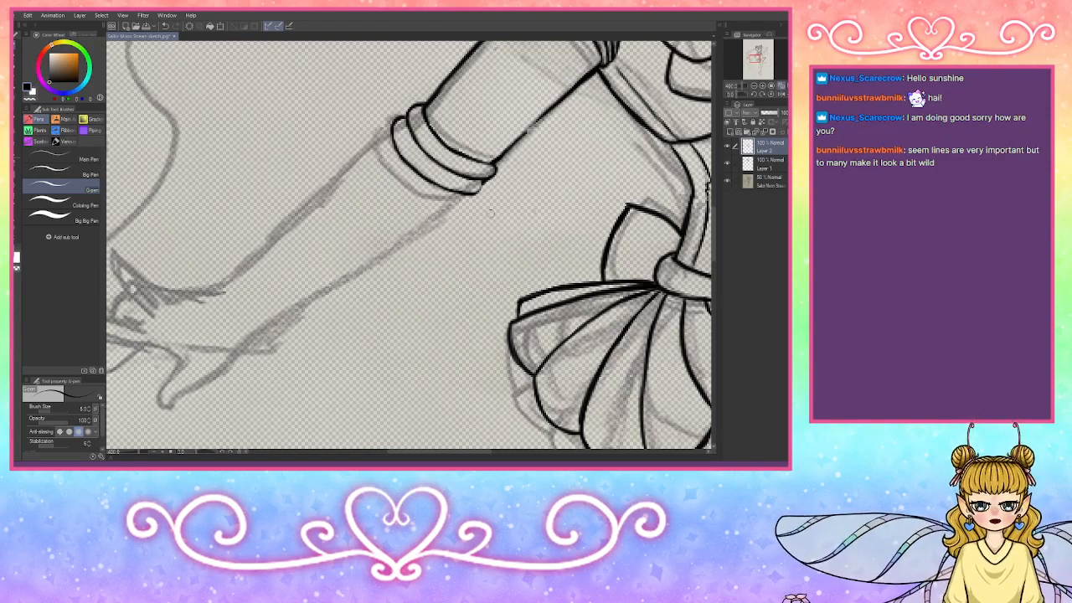
{"action": "key", "text": "ctrl+z"}
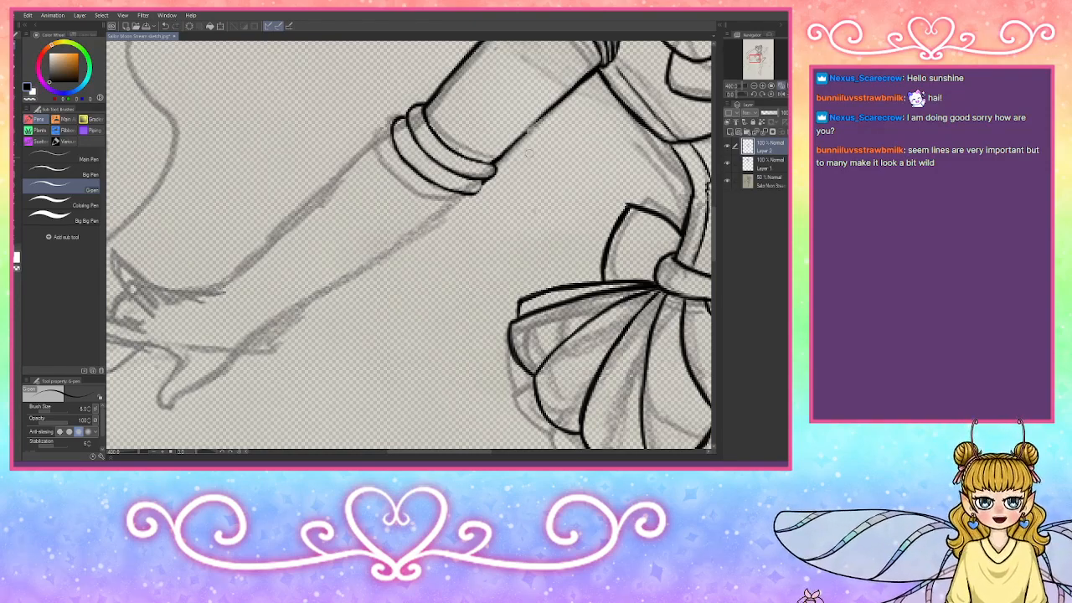
{"action": "left_click_drag", "start_coordinate": [548, 110], "coordinate": [490, 167]}
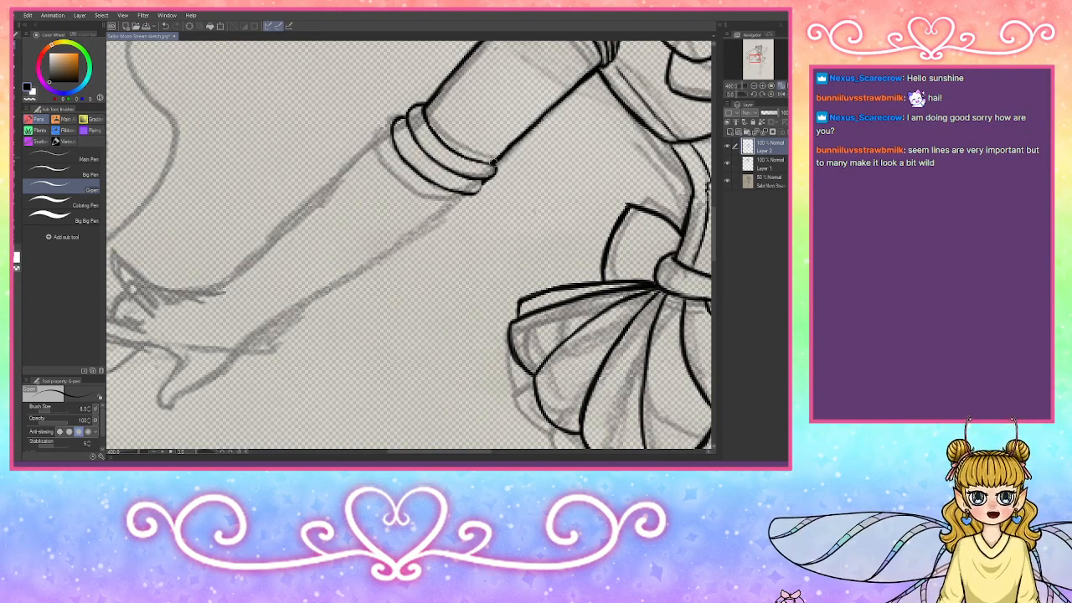
{"action": "left_click_drag", "start_coordinate": [526, 138], "coordinate": [573, 87]}
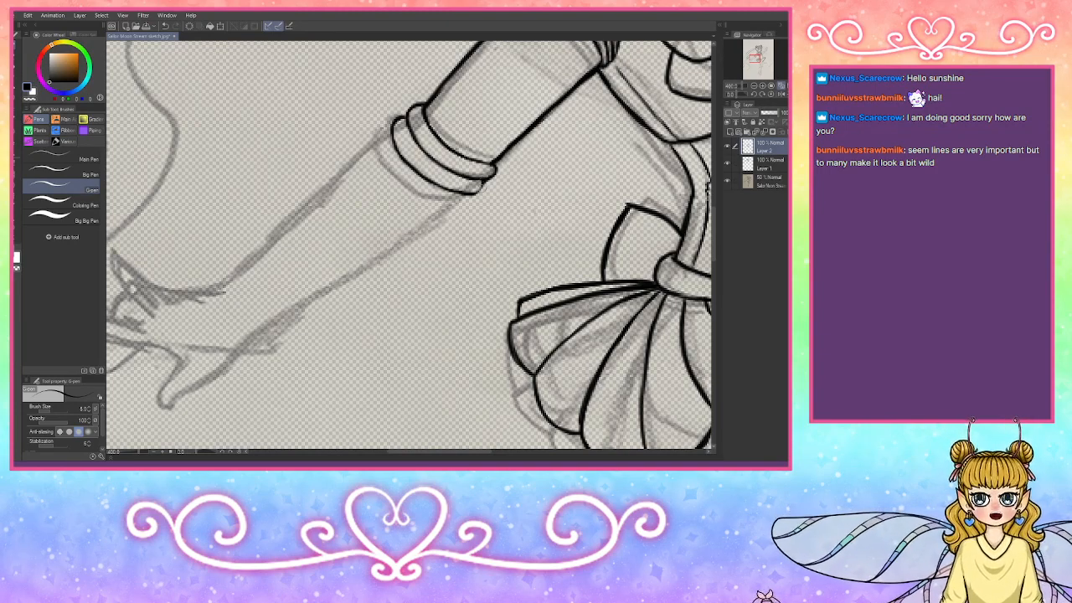
{"action": "left_click_drag", "start_coordinate": [488, 181], "coordinate": [469, 194]}
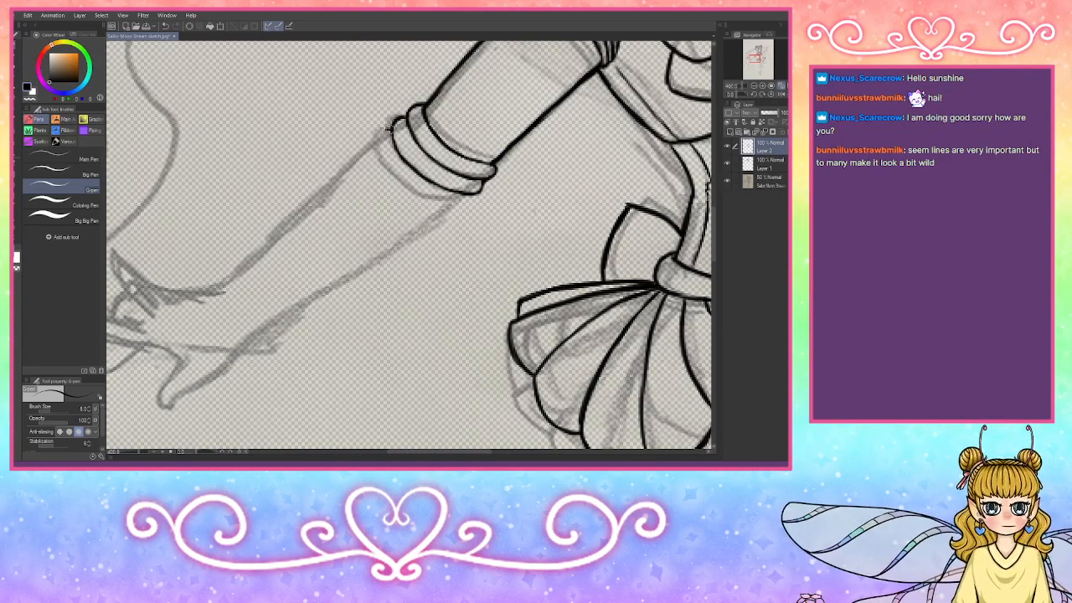
{"action": "mouse_move", "coordinate": [383, 134]}
{"action": "left_mouse_down"}
{"action": "mouse_move", "coordinate": [381, 159]}
{"action": "mouse_move", "coordinate": [398, 185]}
{"action": "mouse_move", "coordinate": [463, 205]}
{"action": "mouse_move", "coordinate": [427, 203]}
{"action": "left_mouse_up"}
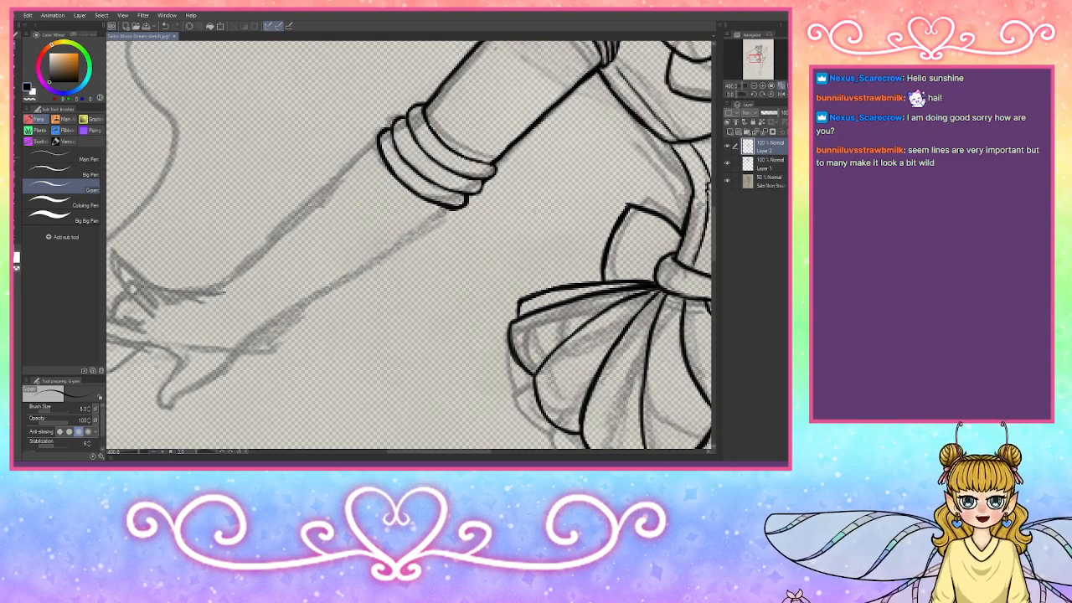
Step: Ink the gloved forearm's outlines down to the wrist creases and continue the lower contour around the thumb
{"action": "mouse_move", "coordinate": [381, 138]}
{"action": "left_mouse_down"}
{"action": "mouse_move", "coordinate": [236, 270]}
{"action": "mouse_move", "coordinate": [235, 294]}
{"action": "mouse_move", "coordinate": [223, 297]}
{"action": "left_mouse_up"}
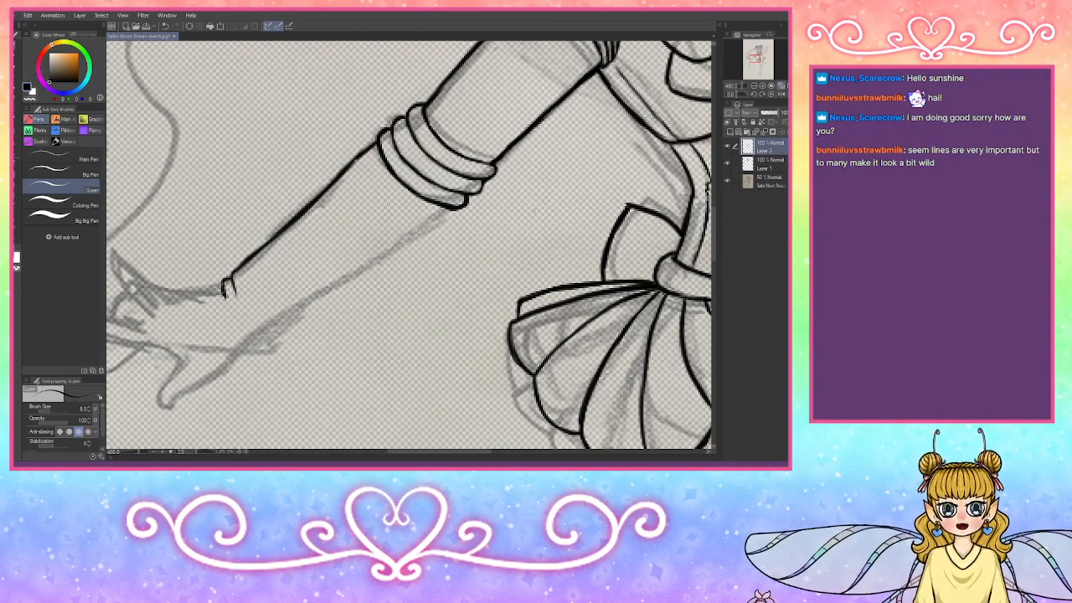
{"action": "mouse_move", "coordinate": [446, 206]}
{"action": "left_mouse_down"}
{"action": "mouse_move", "coordinate": [261, 332]}
{"action": "mouse_move", "coordinate": [223, 334]}
{"action": "mouse_move", "coordinate": [238, 344]}
{"action": "mouse_move", "coordinate": [231, 366]}
{"action": "mouse_move", "coordinate": [163, 406]}
{"action": "mouse_move", "coordinate": [163, 372]}
{"action": "mouse_move", "coordinate": [153, 389]}
{"action": "mouse_move", "coordinate": [178, 369]}
{"action": "left_mouse_up"}
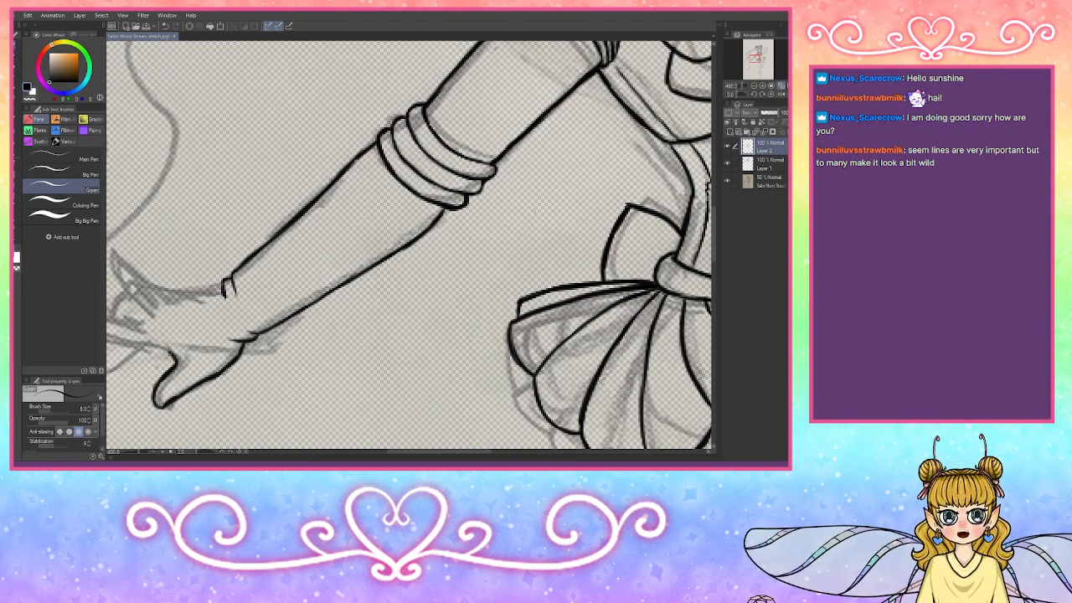
{"action": "left_click_drag", "start_coordinate": [131, 342], "coordinate": [172, 351]}
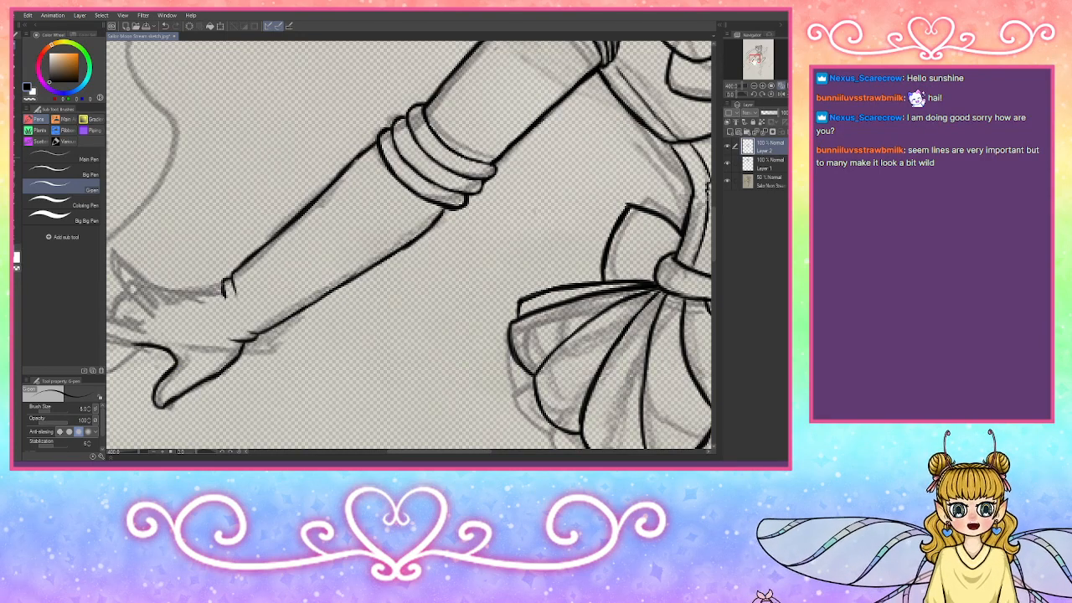
Step: Ink the outstretched finger next to the thumb and the two short curled fingers above it
{"action": "left_click_drag", "start_coordinate": [755, 60], "coordinate": [751, 61]}
{"action": "left_click", "coordinate": [762, 86]}
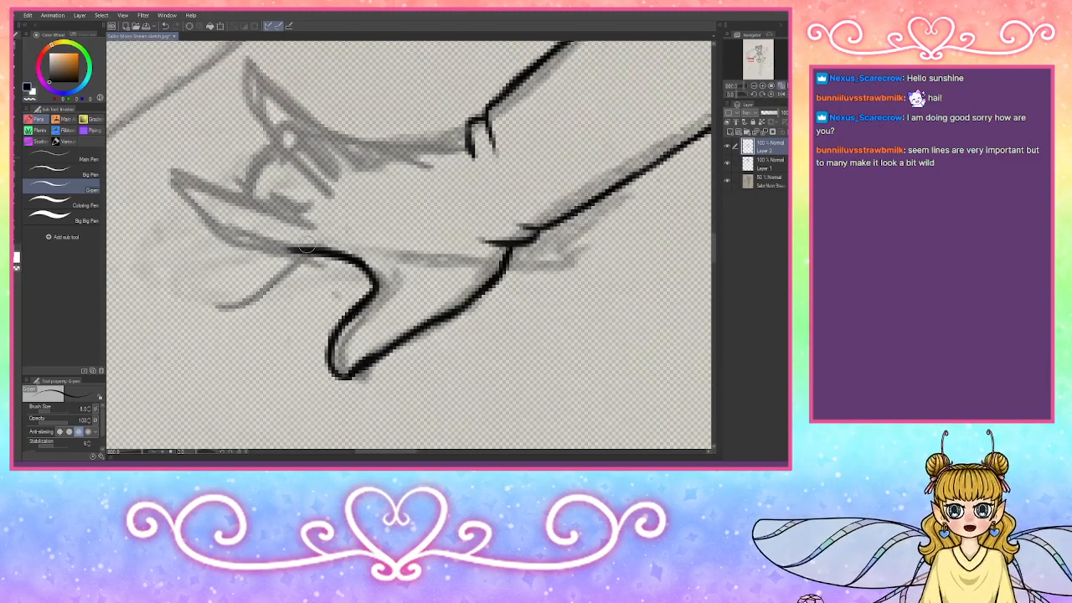
{"action": "mouse_move", "coordinate": [265, 240]}
{"action": "left_mouse_down"}
{"action": "mouse_move", "coordinate": [297, 247]}
{"action": "mouse_move", "coordinate": [201, 233]}
{"action": "mouse_move", "coordinate": [192, 183]}
{"action": "left_mouse_up"}
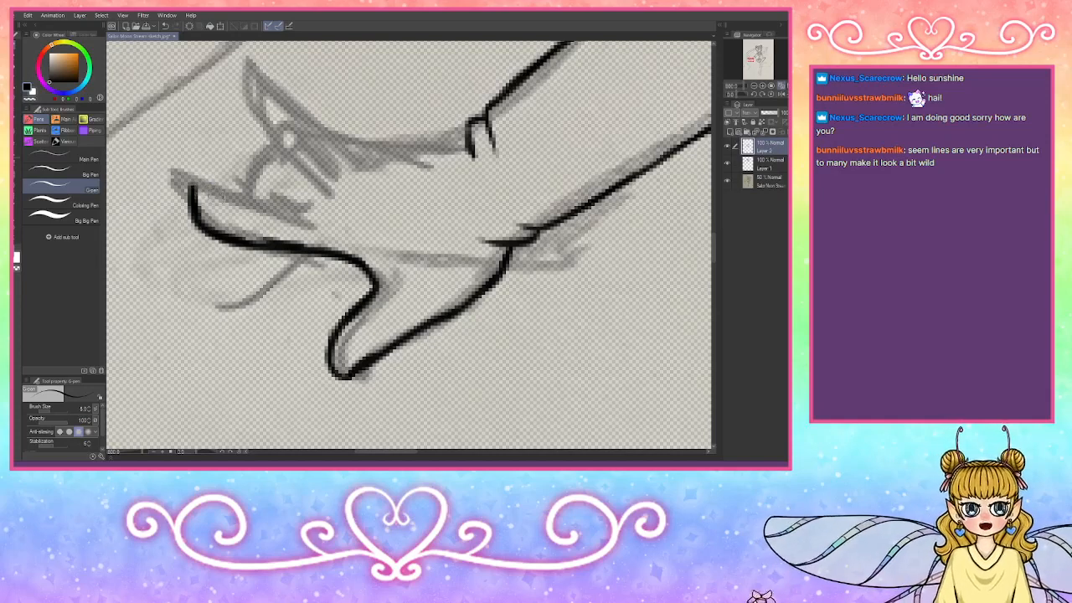
{"action": "key", "text": "ctrl+z"}
{"action": "key", "text": "ctrl+z"}
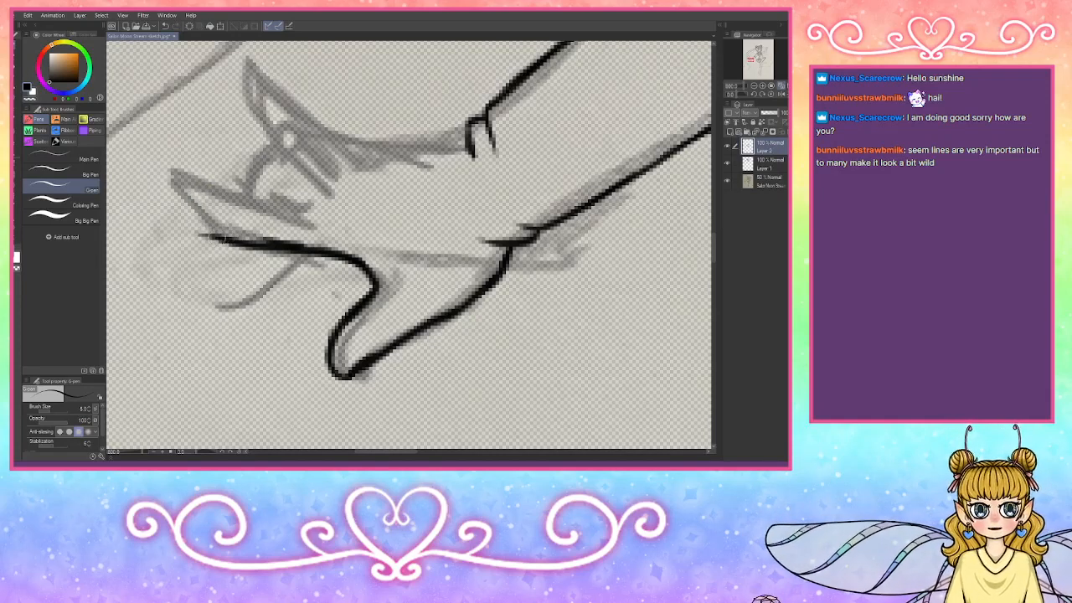
{"action": "mouse_move", "coordinate": [219, 236]}
{"action": "left_mouse_down"}
{"action": "mouse_move", "coordinate": [186, 220]}
{"action": "mouse_move", "coordinate": [178, 200]}
{"action": "mouse_move", "coordinate": [322, 219]}
{"action": "left_mouse_up"}
{"action": "key", "text": "ctrl+z"}
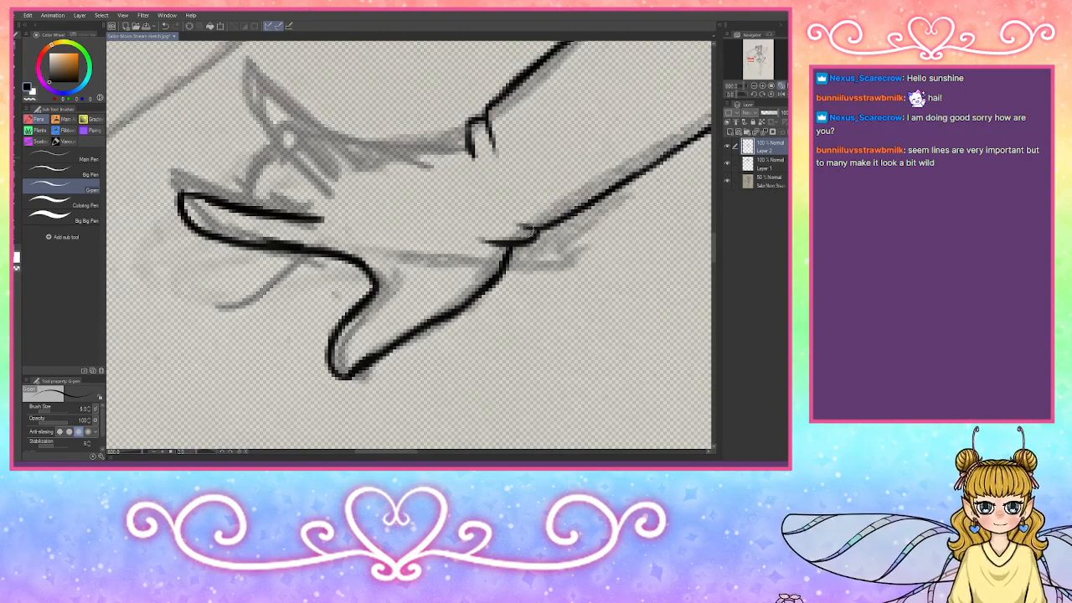
{"action": "mouse_move", "coordinate": [287, 180]}
{"action": "left_mouse_down"}
{"action": "mouse_move", "coordinate": [325, 192]}
{"action": "mouse_move", "coordinate": [279, 186]}
{"action": "mouse_move", "coordinate": [274, 205]}
{"action": "mouse_move", "coordinate": [283, 161]}
{"action": "mouse_move", "coordinate": [285, 171]}
{"action": "mouse_move", "coordinate": [304, 153]}
{"action": "mouse_move", "coordinate": [291, 154]}
{"action": "mouse_move", "coordinate": [332, 163]}
{"action": "left_mouse_up"}
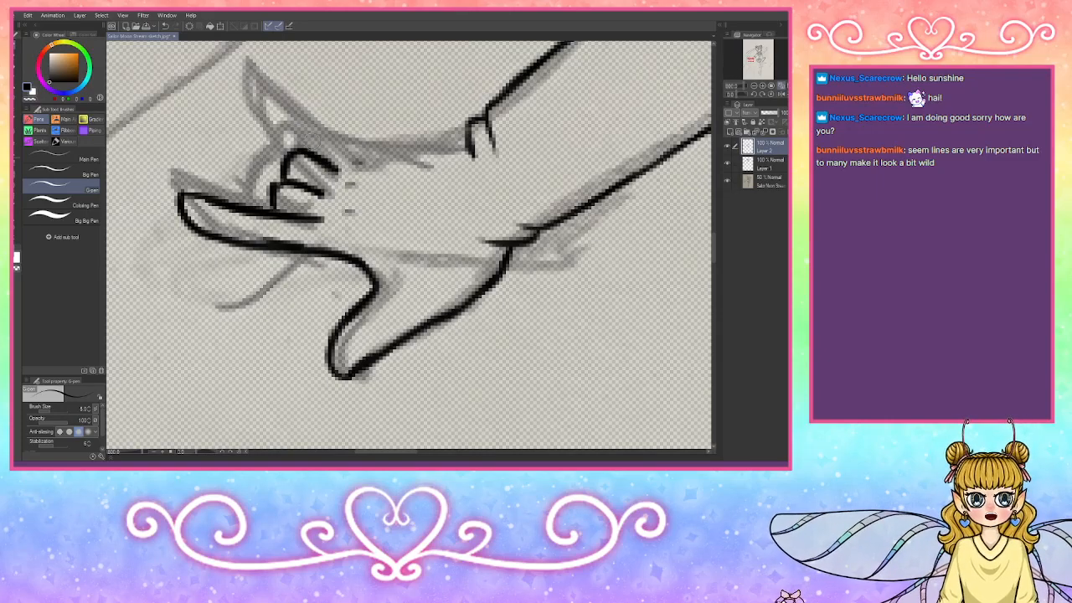
Step: Ink the uppermost outstretched finger and the upper edge of the hand up to the wrist, redrawing the stretch beside the wrist
{"action": "left_click_drag", "start_coordinate": [253, 117], "coordinate": [283, 153]}
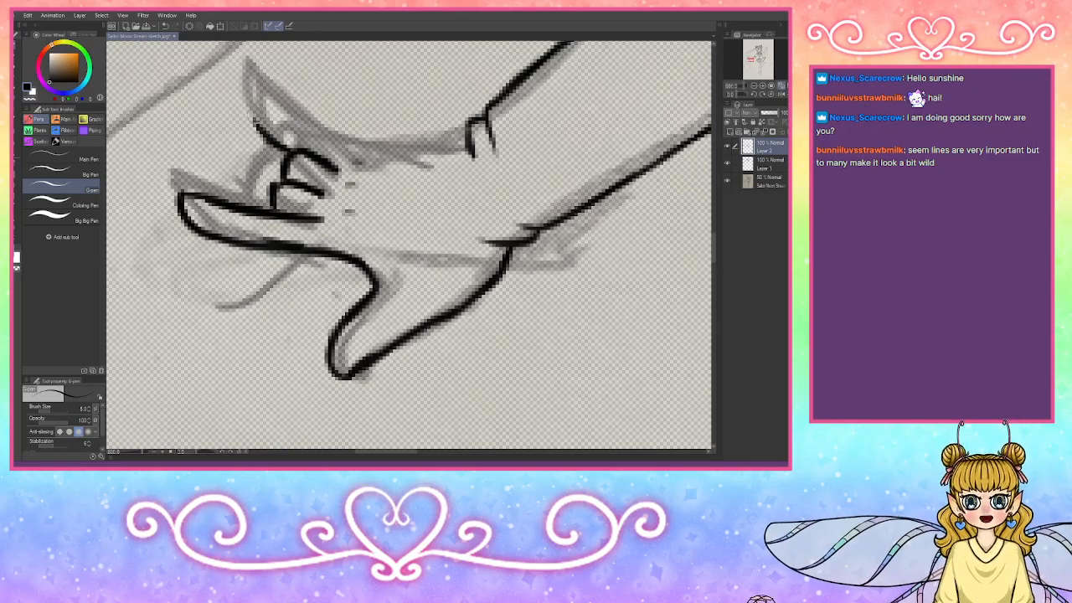
{"action": "mouse_move", "coordinate": [252, 97]}
{"action": "left_mouse_down"}
{"action": "mouse_move", "coordinate": [255, 124]}
{"action": "mouse_move", "coordinate": [350, 145]}
{"action": "mouse_move", "coordinate": [406, 148]}
{"action": "mouse_move", "coordinate": [460, 132]}
{"action": "mouse_move", "coordinate": [350, 148]}
{"action": "mouse_move", "coordinate": [410, 146]}
{"action": "left_mouse_up"}
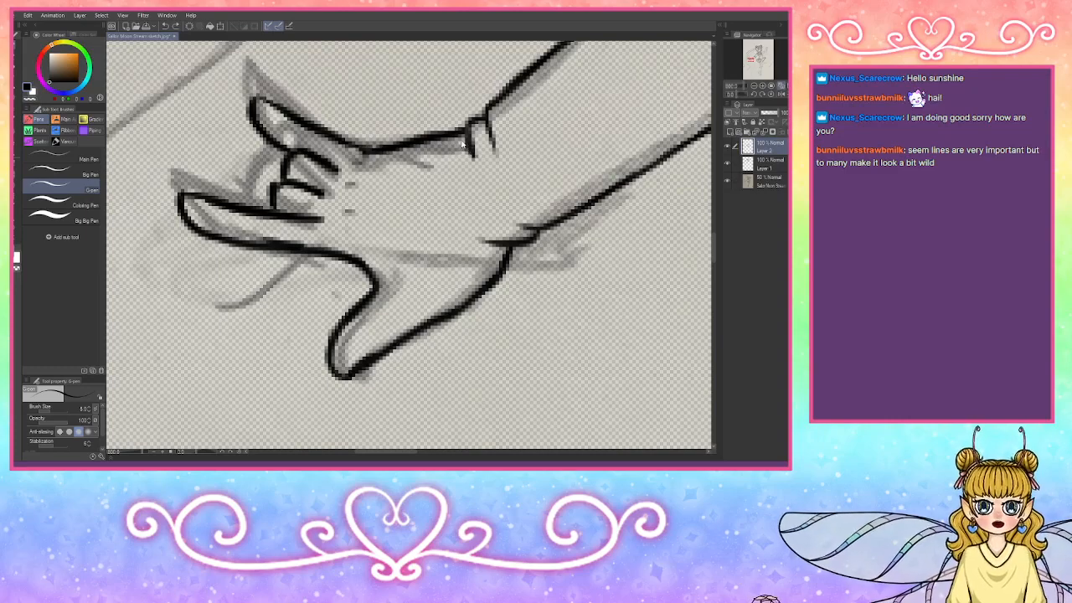
{"action": "key", "text": "ctrl+z"}
{"action": "key", "text": "ctrl+z"}
{"action": "left_click_drag", "start_coordinate": [466, 143], "coordinate": [363, 148]}
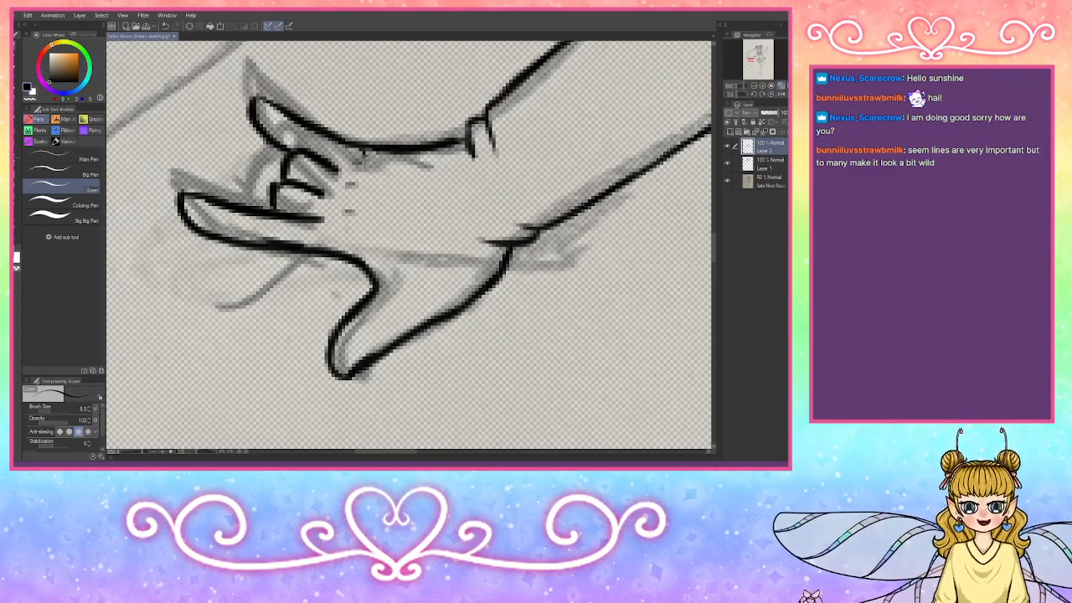
Step: Reshape the uppermost finger's tip and add the knuckle mark and the curved thumb-base line to the hand
{"action": "left_click_drag", "start_coordinate": [344, 211], "coordinate": [360, 210]}
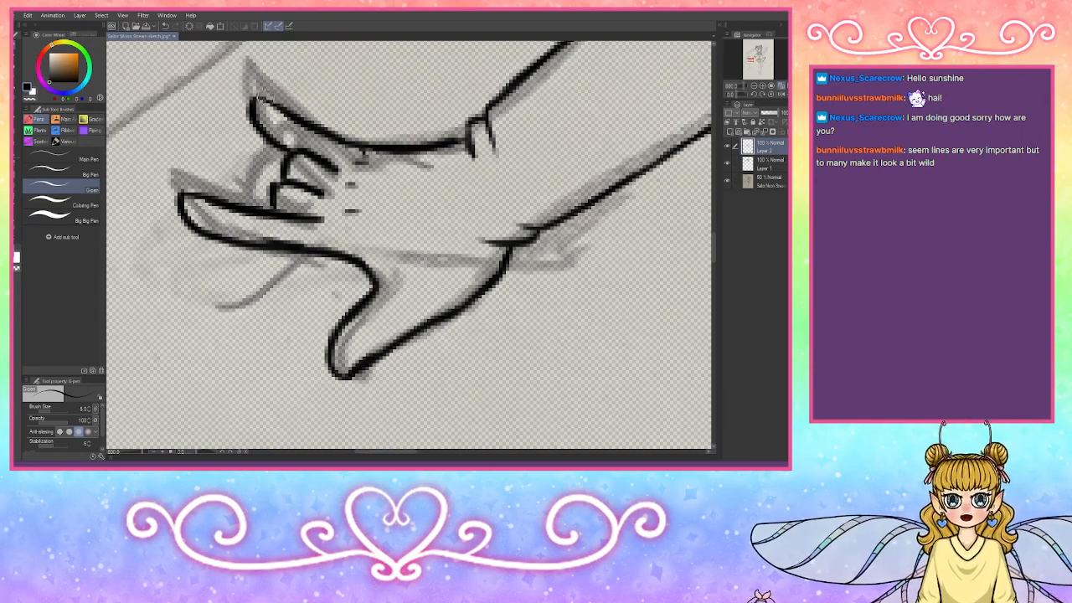
{"action": "mouse_move", "coordinate": [259, 100]}
{"action": "left_mouse_down"}
{"action": "mouse_move", "coordinate": [252, 94]}
{"action": "mouse_move", "coordinate": [249, 112]}
{"action": "mouse_move", "coordinate": [270, 141]}
{"action": "left_mouse_up"}
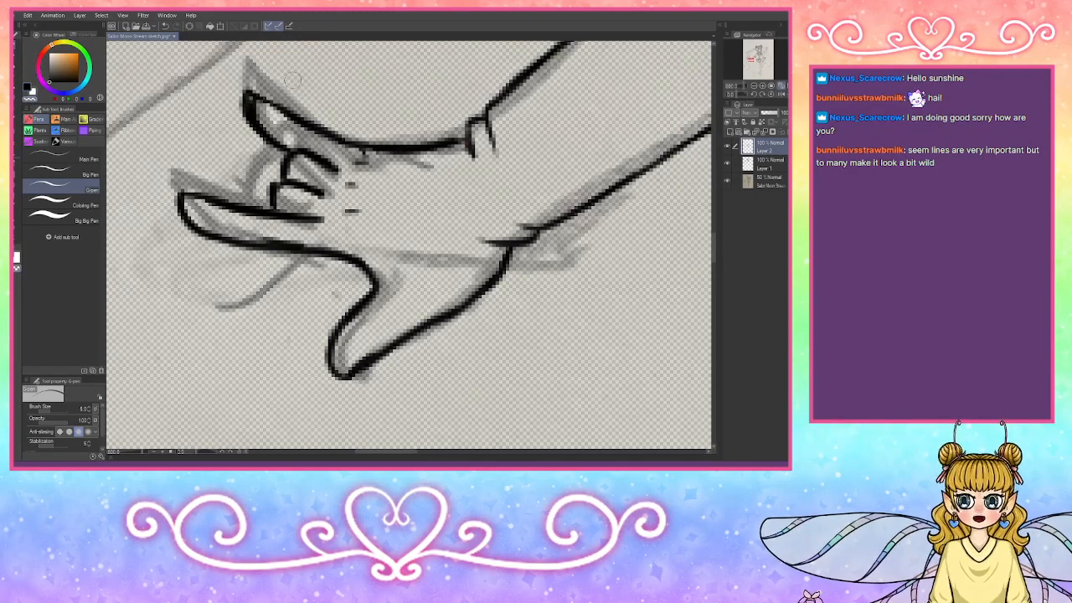
{"action": "left_click_drag", "start_coordinate": [249, 102], "coordinate": [279, 128]}
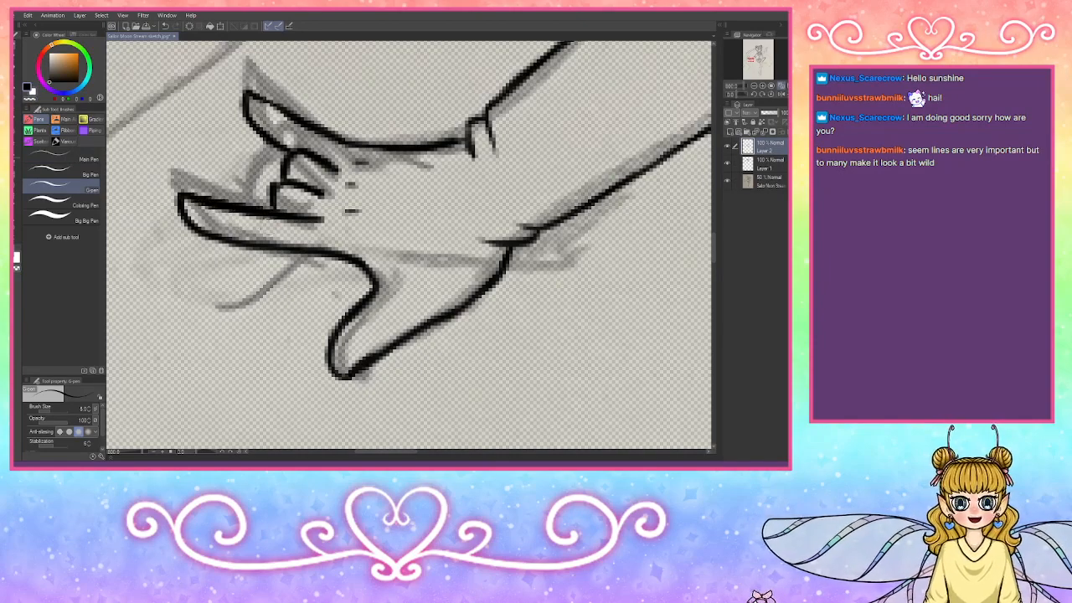
{"action": "mouse_move", "coordinate": [375, 270]}
{"action": "left_mouse_down"}
{"action": "mouse_move", "coordinate": [447, 246]}
{"action": "mouse_move", "coordinate": [486, 248]}
{"action": "left_mouse_up"}
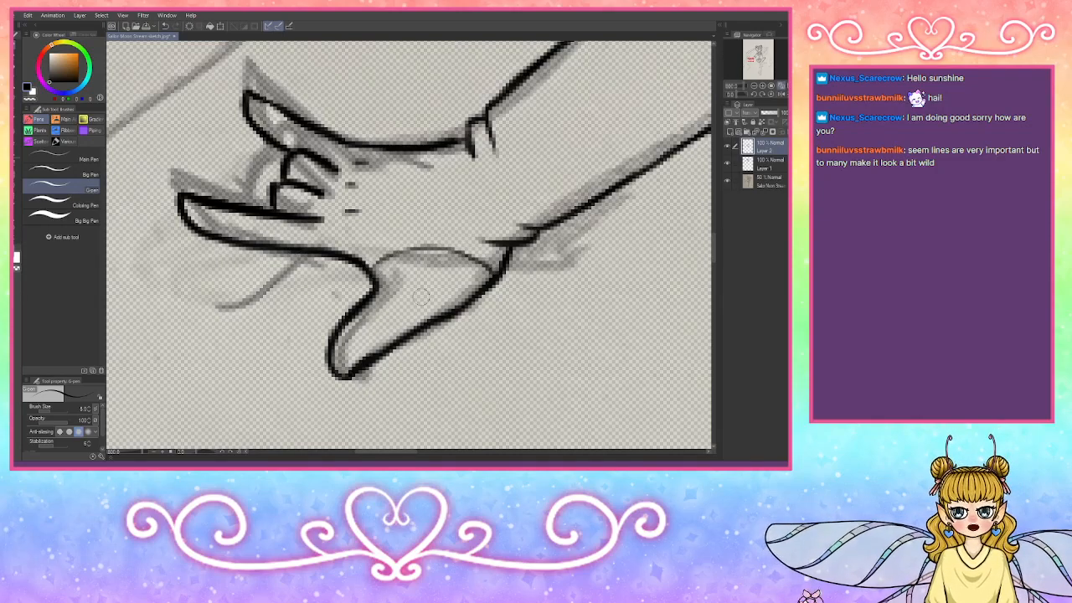
{"action": "mouse_move", "coordinate": [340, 365]}
{"action": "left_mouse_down"}
{"action": "mouse_move", "coordinate": [352, 325]}
{"action": "mouse_move", "coordinate": [420, 266]}
{"action": "left_mouse_up"}
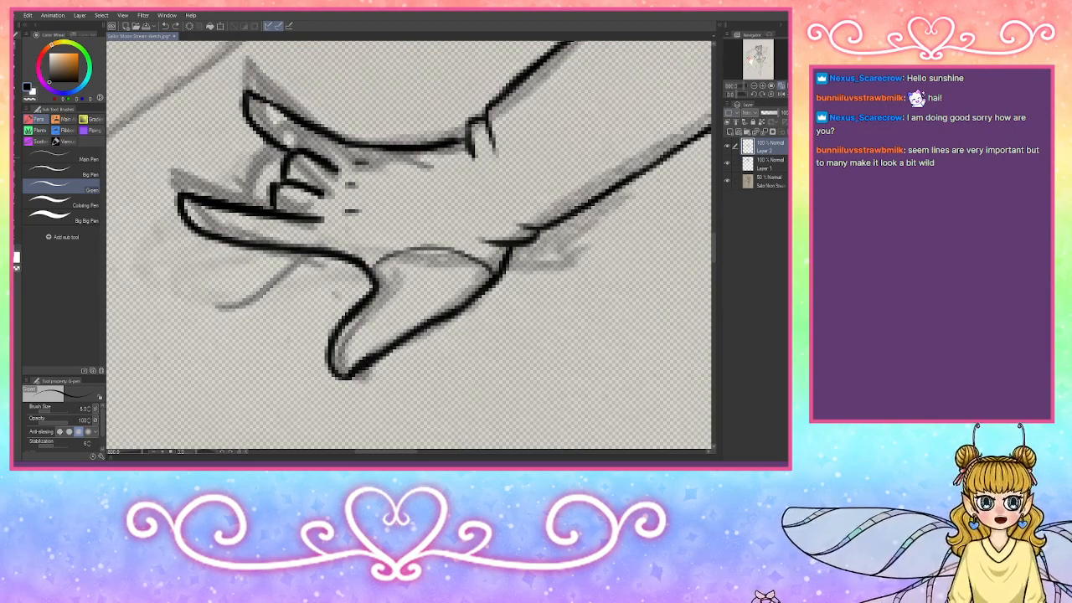
Step: Hide Layer 1 and, on Layer 2, ink a small circle and crescent rings inside the chest bow's round brooch with the Main Pen
{"action": "left_click_drag", "start_coordinate": [751, 61], "coordinate": [760, 56]}
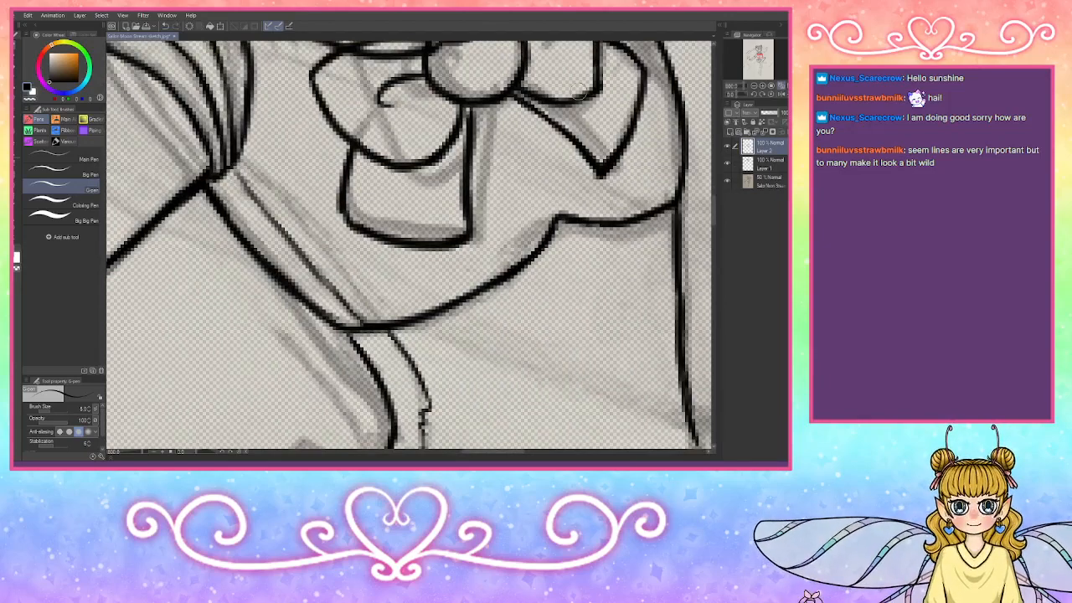
{"action": "left_click_drag", "start_coordinate": [775, 56], "coordinate": [764, 58]}
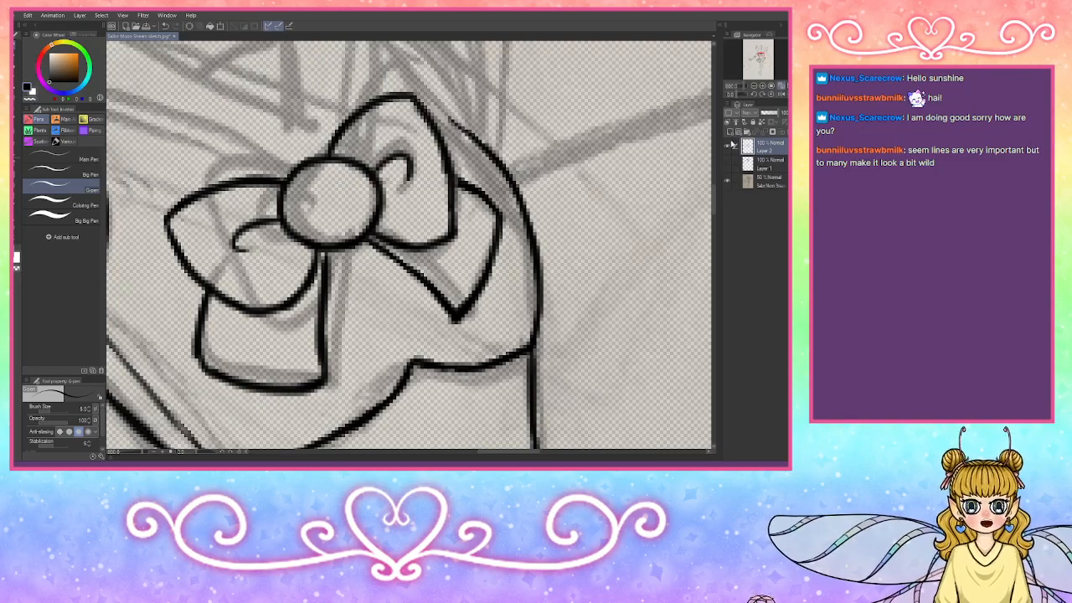
{"action": "left_click", "coordinate": [768, 165]}
{"action": "left_click", "coordinate": [769, 151]}
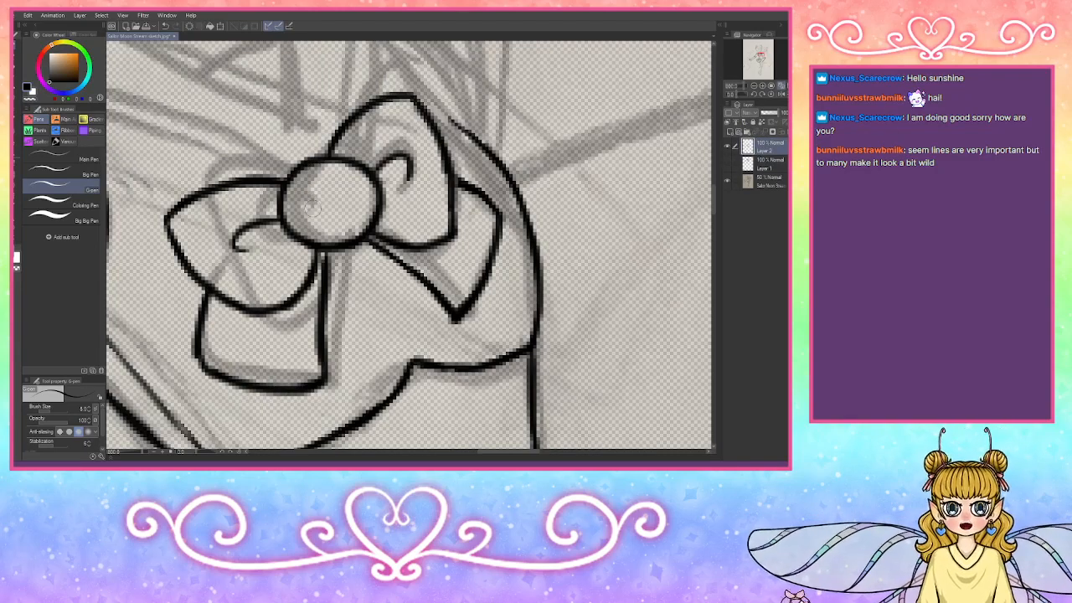
{"action": "left_click", "coordinate": [52, 156]}
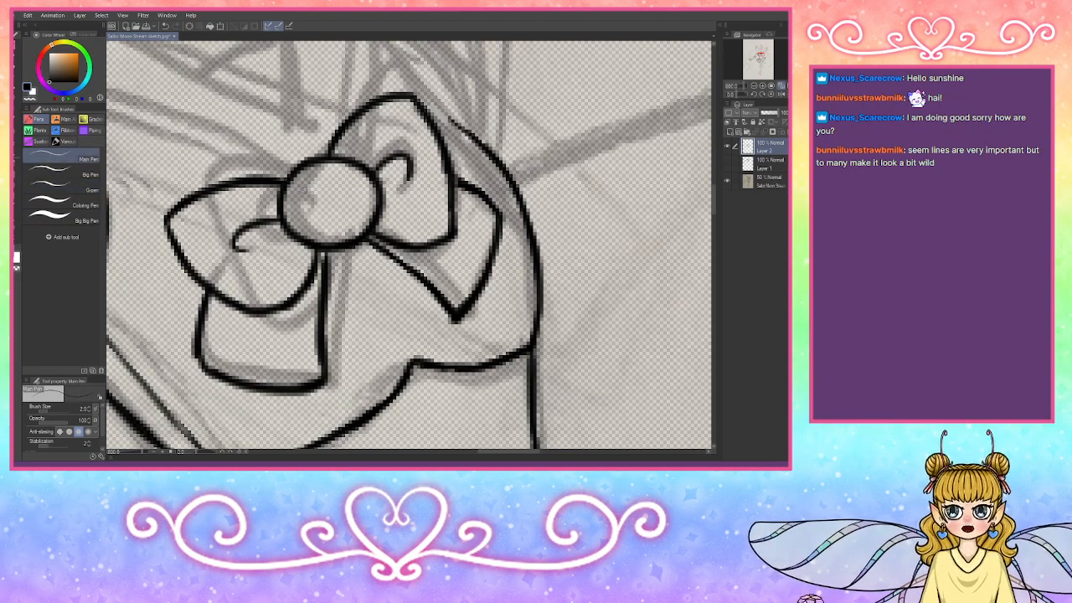
{"action": "mouse_move", "coordinate": [302, 190]}
{"action": "left_mouse_down"}
{"action": "mouse_move", "coordinate": [332, 173]}
{"action": "mouse_move", "coordinate": [340, 205]}
{"action": "mouse_move", "coordinate": [312, 208]}
{"action": "mouse_move", "coordinate": [302, 186]}
{"action": "mouse_move", "coordinate": [312, 207]}
{"action": "mouse_move", "coordinate": [303, 193]}
{"action": "mouse_move", "coordinate": [299, 218]}
{"action": "mouse_move", "coordinate": [341, 218]}
{"action": "mouse_move", "coordinate": [361, 191]}
{"action": "mouse_move", "coordinate": [351, 211]}
{"action": "left_mouse_up"}
{"action": "mouse_move", "coordinate": [365, 169]}
{"action": "left_mouse_down"}
{"action": "mouse_move", "coordinate": [352, 182]}
{"action": "mouse_move", "coordinate": [369, 213]}
{"action": "mouse_move", "coordinate": [358, 225]}
{"action": "mouse_move", "coordinate": [337, 237]}
{"action": "mouse_move", "coordinate": [305, 223]}
{"action": "mouse_move", "coordinate": [328, 240]}
{"action": "mouse_move", "coordinate": [365, 216]}
{"action": "left_mouse_up"}
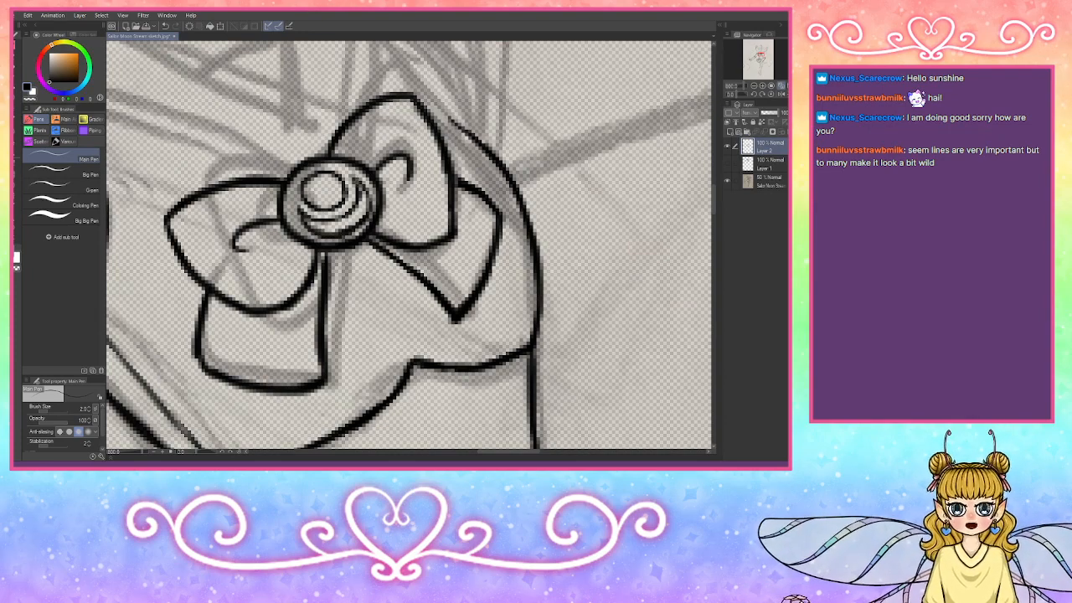
{"action": "mouse_move", "coordinate": [299, 213]}
{"action": "left_mouse_down"}
{"action": "mouse_move", "coordinate": [316, 235]}
{"action": "mouse_move", "coordinate": [316, 222]}
{"action": "mouse_move", "coordinate": [368, 194]}
{"action": "left_mouse_up"}
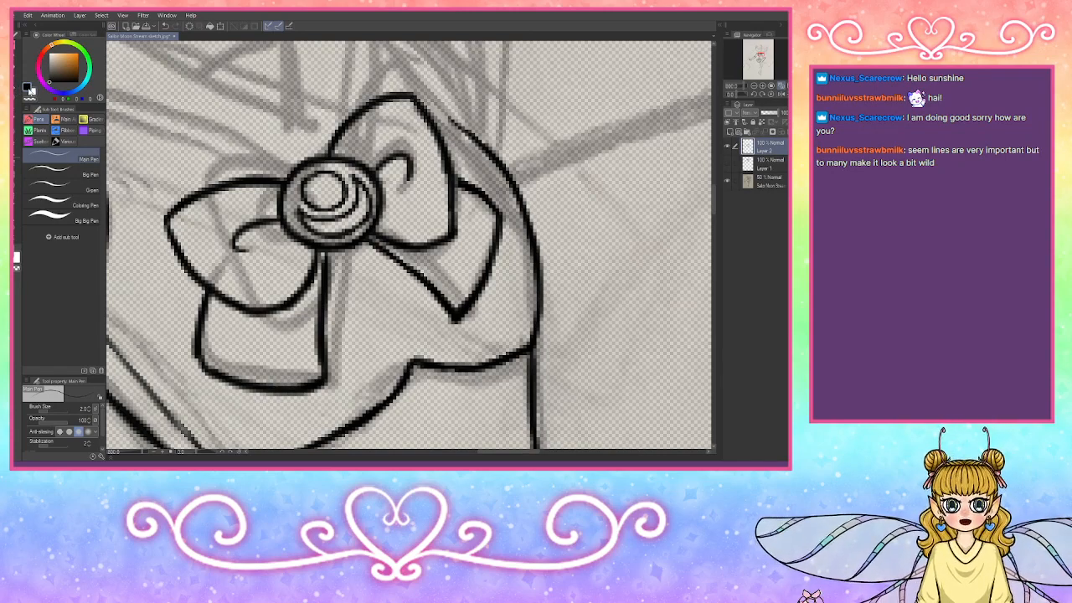
Step: Ink the foot of the bent leg's boot with the Big Pen and join its front edge to the shin outline
{"action": "left_click", "coordinate": [63, 172]}
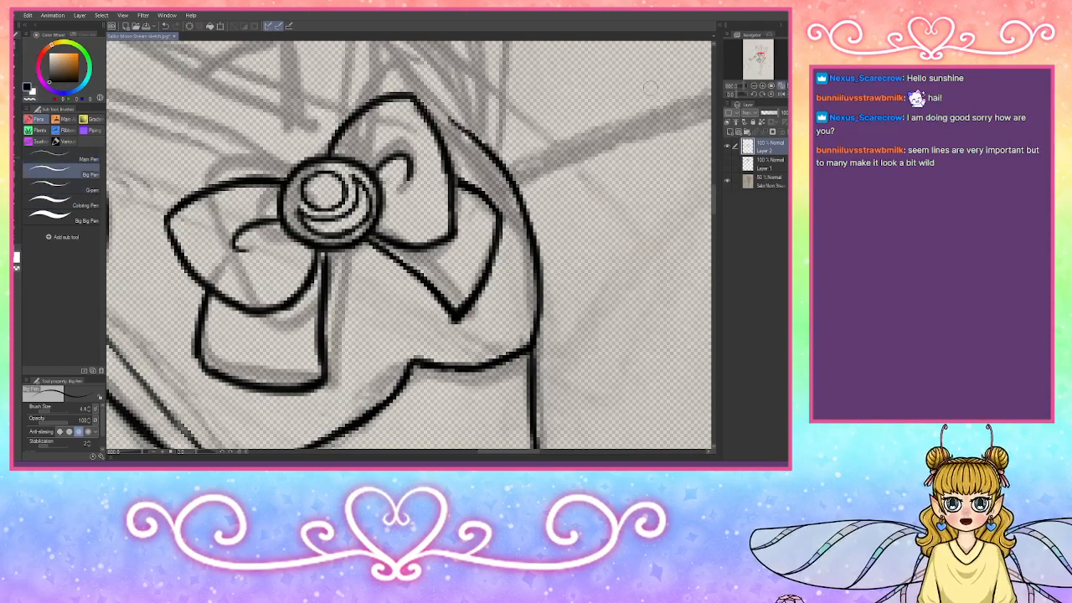
{"action": "left_click", "coordinate": [753, 88]}
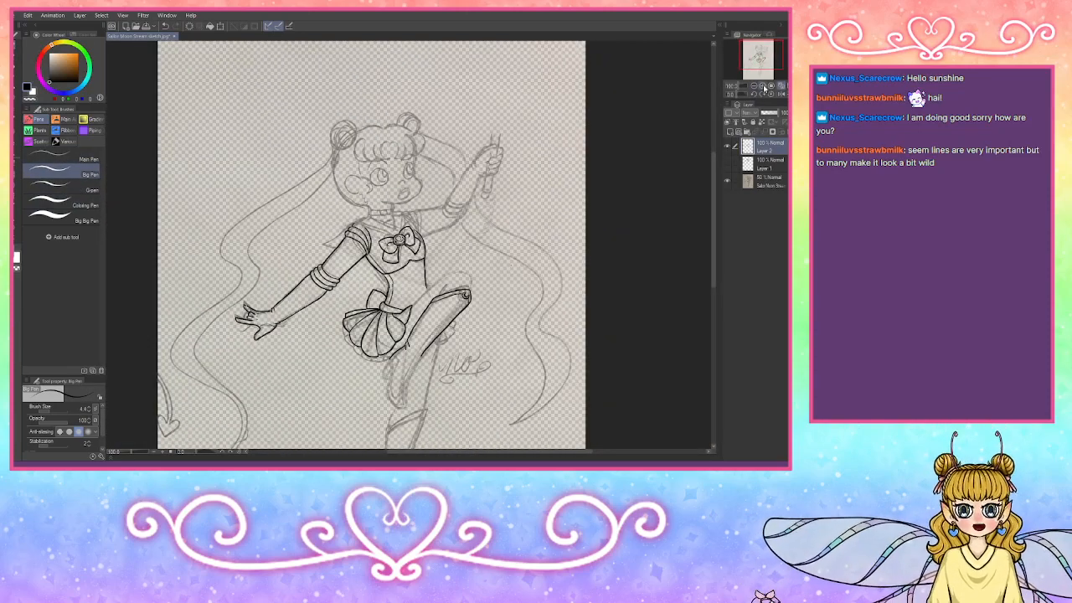
{"action": "left_click", "coordinate": [764, 88]}
{"action": "left_click", "coordinate": [764, 87]}
{"action": "left_click", "coordinate": [764, 87]}
{"action": "left_click_drag", "start_coordinate": [761, 60], "coordinate": [761, 64]}
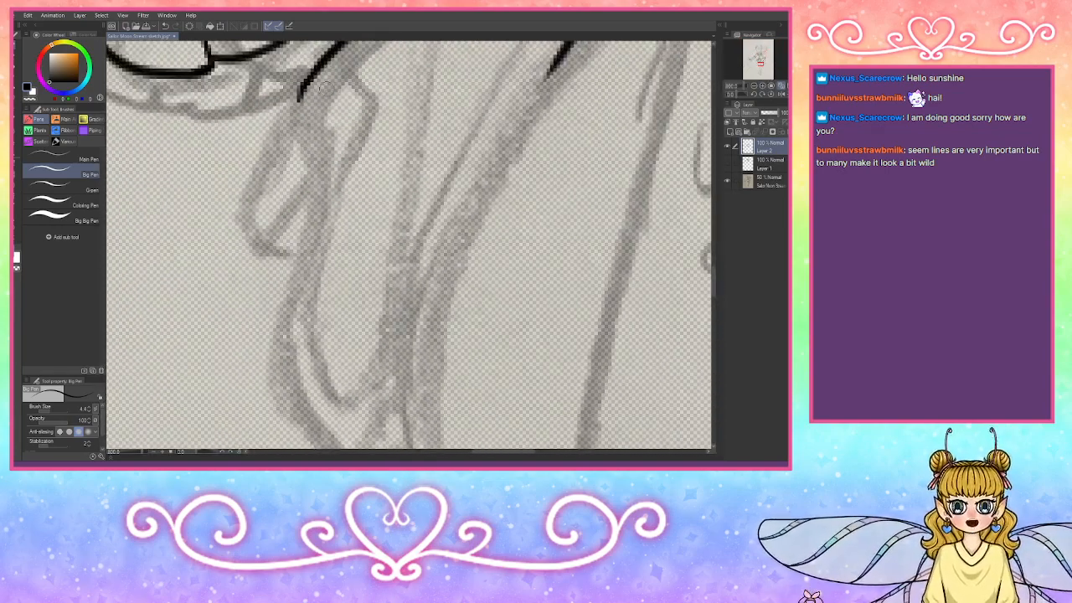
{"action": "mouse_move", "coordinate": [300, 92]}
{"action": "left_mouse_down"}
{"action": "mouse_move", "coordinate": [316, 159]}
{"action": "mouse_move", "coordinate": [269, 339]}
{"action": "mouse_move", "coordinate": [274, 312]}
{"action": "mouse_move", "coordinate": [272, 385]}
{"action": "mouse_move", "coordinate": [312, 427]}
{"action": "mouse_move", "coordinate": [444, 436]}
{"action": "mouse_move", "coordinate": [441, 333]}
{"action": "mouse_move", "coordinate": [482, 214]}
{"action": "left_mouse_up"}
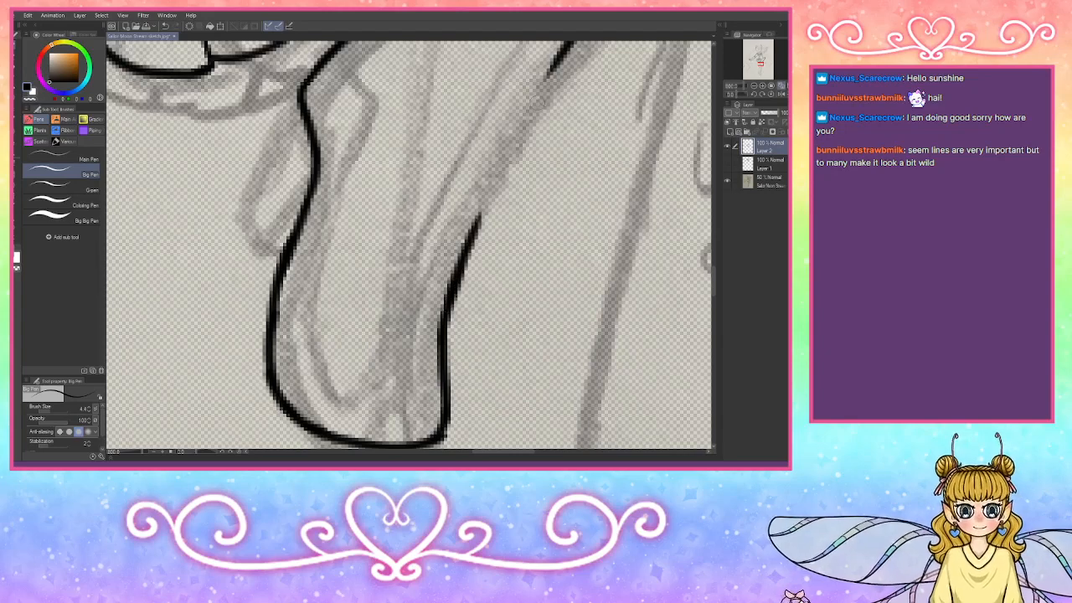
{"action": "mouse_move", "coordinate": [560, 62]}
{"action": "left_mouse_down"}
{"action": "mouse_move", "coordinate": [452, 283]}
{"action": "mouse_move", "coordinate": [400, 299]}
{"action": "left_mouse_up"}
Step: Ink the two ankle creases at the front of the bent leg's boot and the block heel behind it
{"action": "mouse_move", "coordinate": [442, 328]}
{"action": "left_mouse_down"}
{"action": "mouse_move", "coordinate": [408, 323]}
{"action": "mouse_move", "coordinate": [442, 327]}
{"action": "mouse_move", "coordinate": [439, 314]}
{"action": "mouse_move", "coordinate": [447, 338]}
{"action": "left_mouse_up"}
{"action": "mouse_move", "coordinate": [301, 94]}
{"action": "left_mouse_down"}
{"action": "mouse_move", "coordinate": [230, 198]}
{"action": "mouse_move", "coordinate": [247, 237]}
{"action": "mouse_move", "coordinate": [314, 158]}
{"action": "left_mouse_up"}
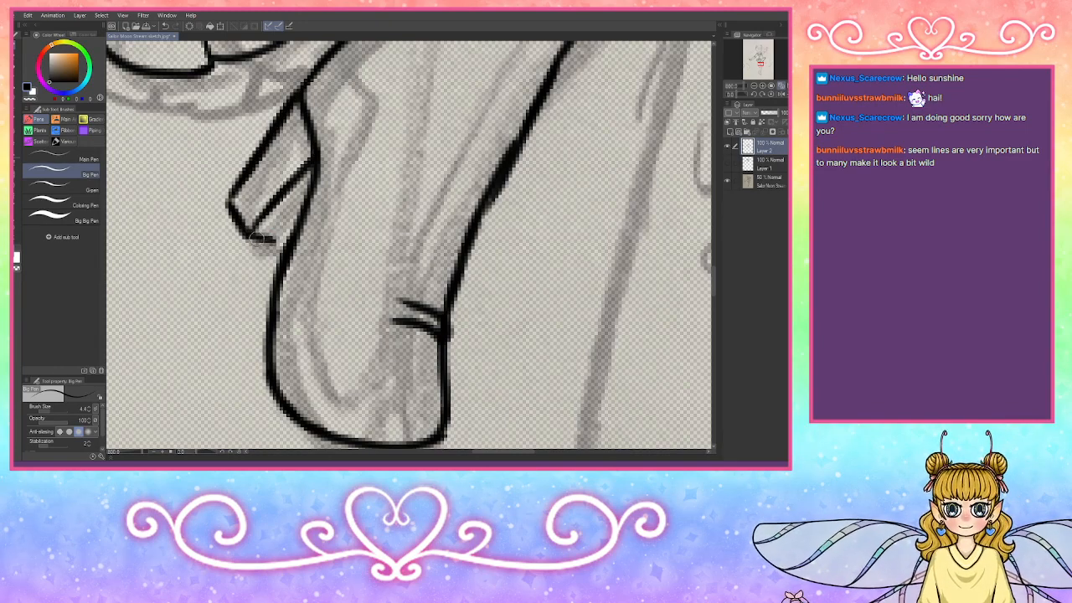
{"action": "mouse_move", "coordinate": [249, 238]}
{"action": "left_mouse_down"}
{"action": "mouse_move", "coordinate": [277, 242]}
{"action": "mouse_move", "coordinate": [310, 205]}
{"action": "left_mouse_up"}
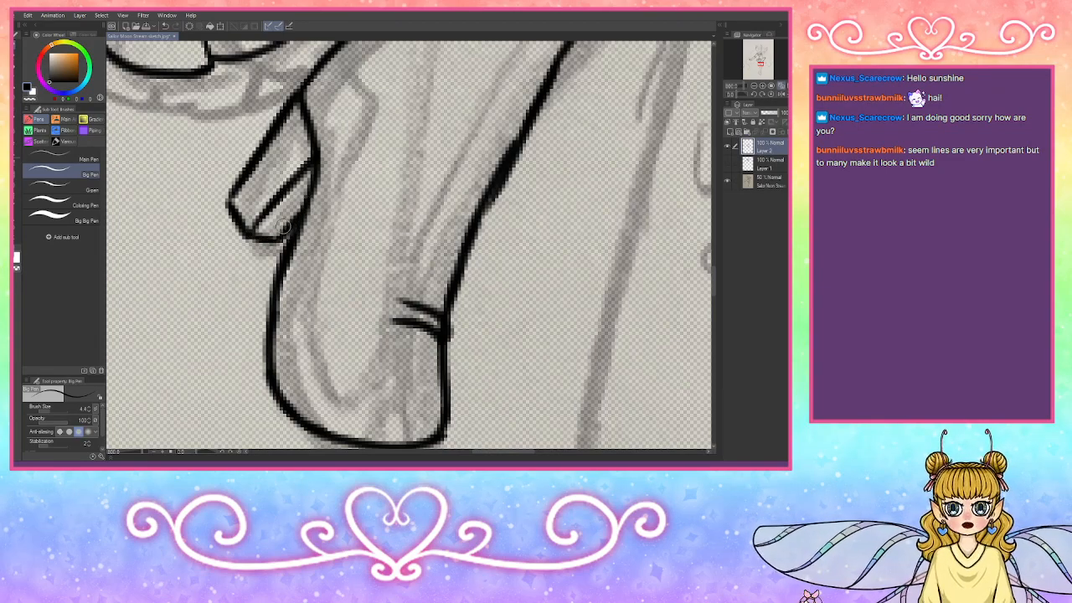
Step: Ink the inner seam line of the bent leg's boot from the toe through the ankle creases onto the lower shin
{"action": "mouse_move", "coordinate": [402, 439]}
{"action": "left_mouse_down"}
{"action": "mouse_move", "coordinate": [418, 330]}
{"action": "mouse_move", "coordinate": [401, 436]}
{"action": "mouse_move", "coordinate": [387, 444]}
{"action": "left_mouse_up"}
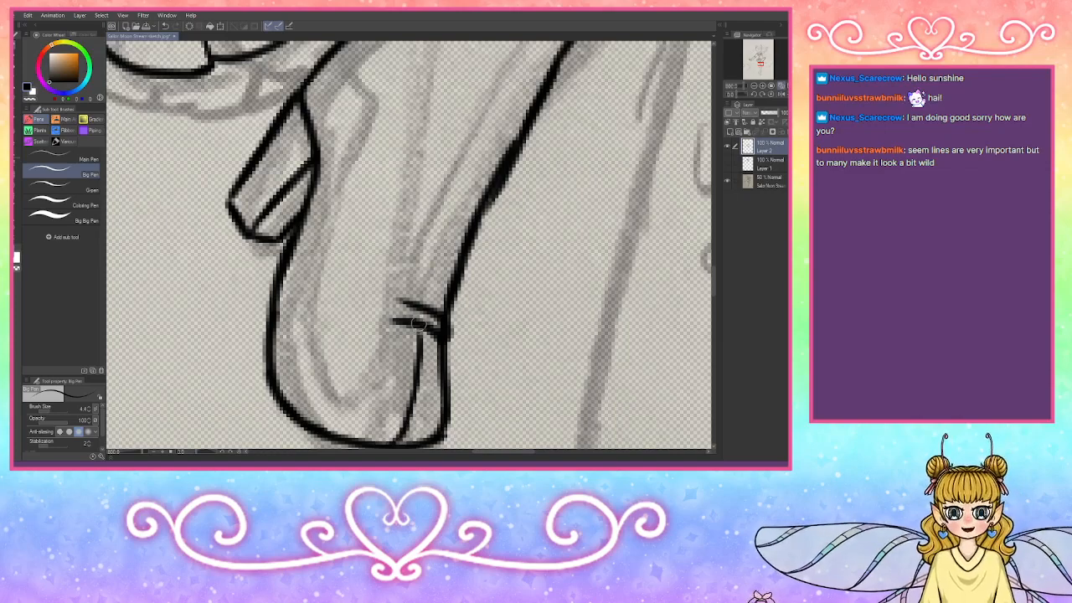
{"action": "mouse_move", "coordinate": [419, 324]}
{"action": "left_mouse_down"}
{"action": "mouse_move", "coordinate": [433, 299]}
{"action": "mouse_move", "coordinate": [422, 308]}
{"action": "left_mouse_up"}
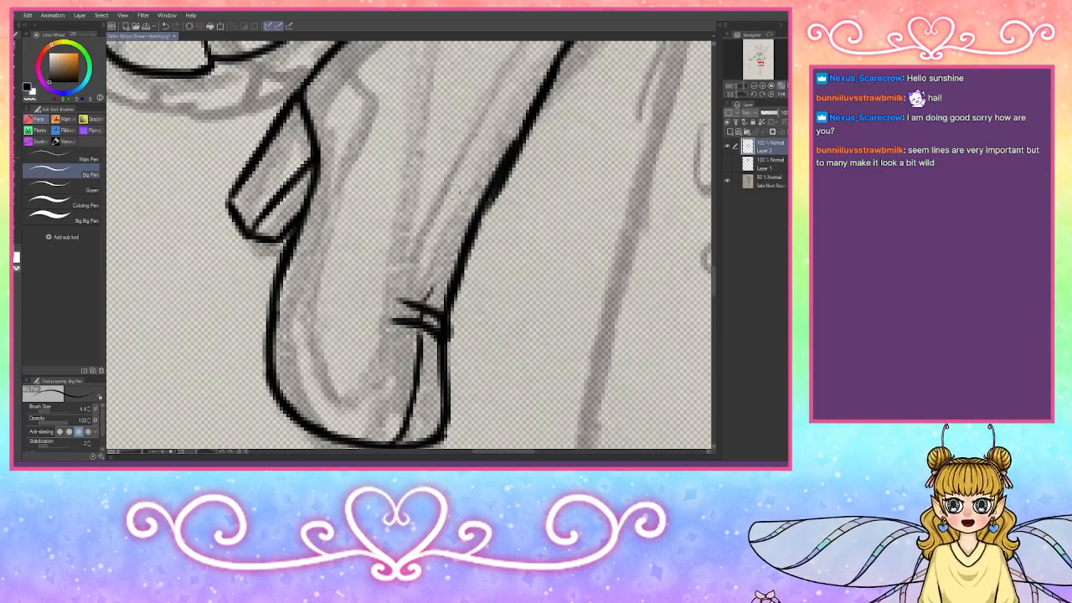
{"action": "mouse_move", "coordinate": [465, 140]}
{"action": "left_mouse_down"}
{"action": "mouse_move", "coordinate": [427, 289]}
{"action": "mouse_move", "coordinate": [502, 75]}
{"action": "left_mouse_up"}
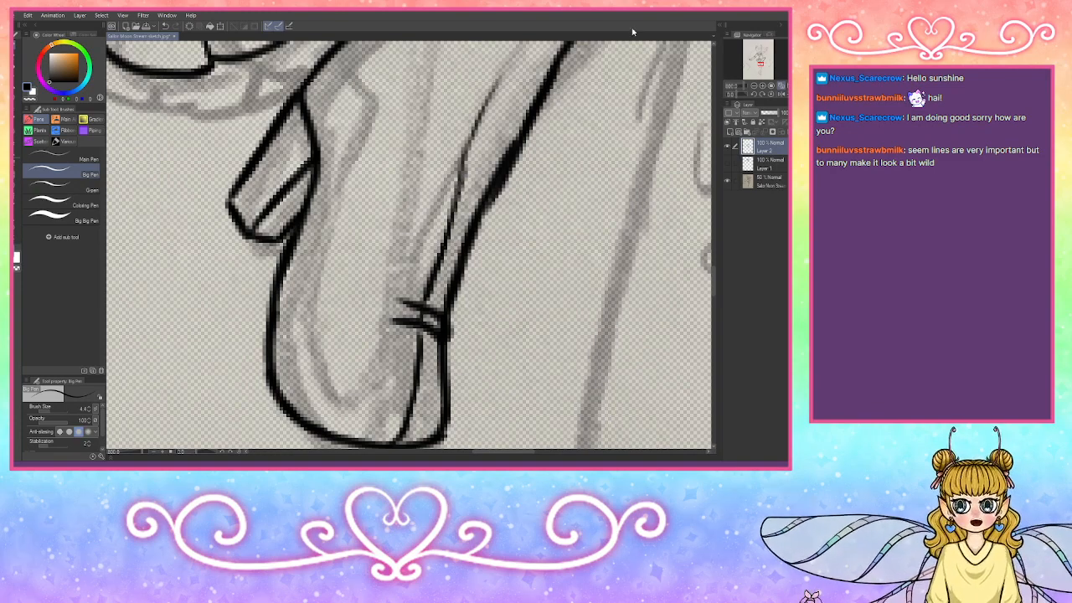
{"action": "left_click", "coordinate": [755, 86]}
{"action": "left_click", "coordinate": [754, 86]}
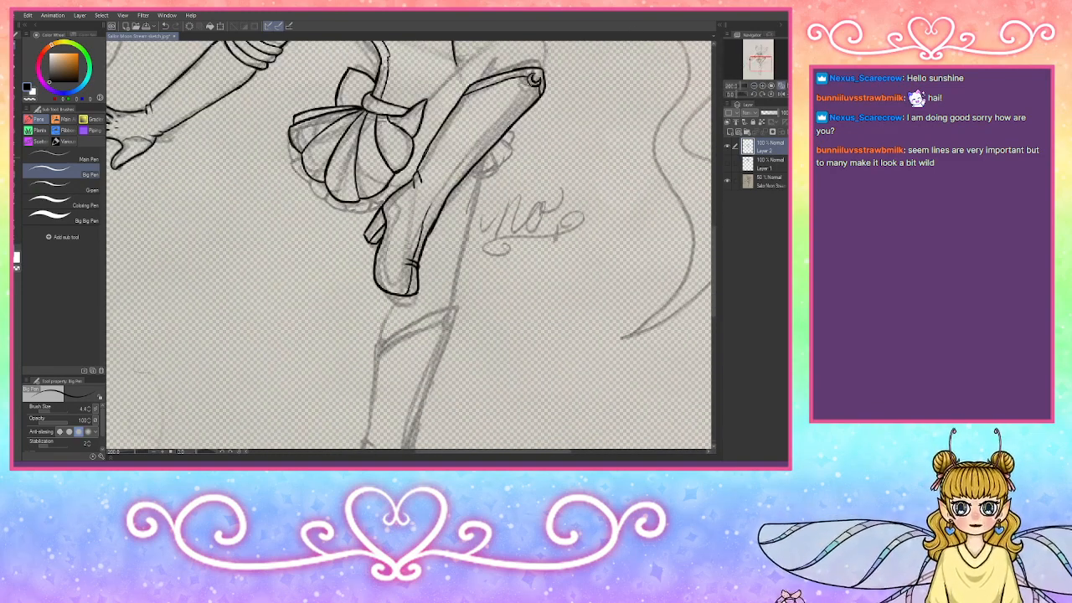
{"action": "left_click_drag", "start_coordinate": [533, 89], "coordinate": [425, 213]}
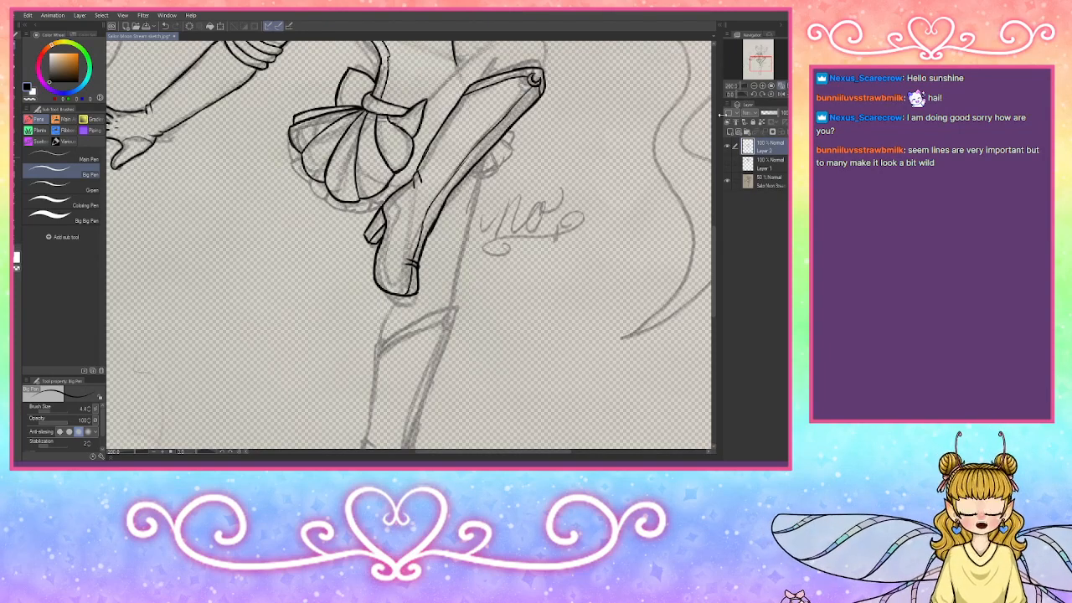
{"action": "left_click", "coordinate": [763, 87]}
{"action": "left_click", "coordinate": [763, 87]}
{"action": "left_click_drag", "start_coordinate": [762, 64], "coordinate": [760, 59]}
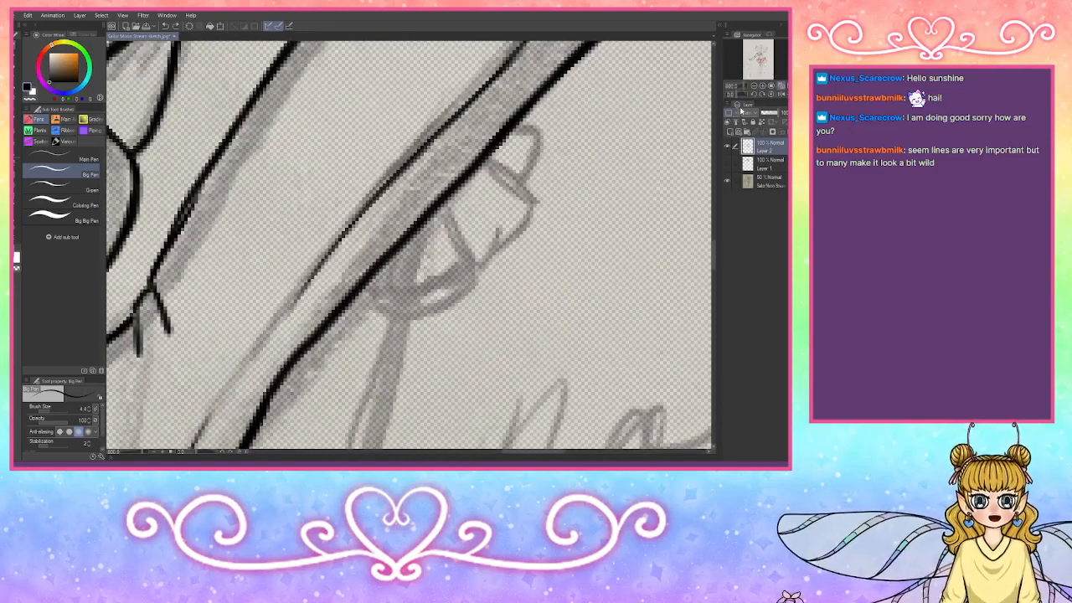
{"action": "left_click", "coordinate": [754, 86]}
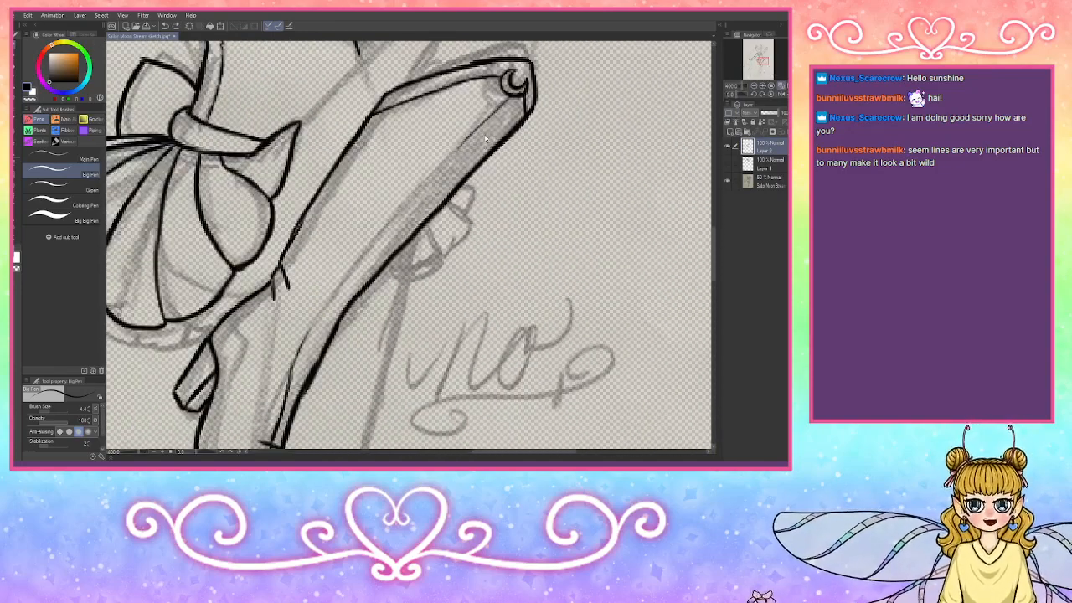
{"action": "mouse_move", "coordinate": [470, 139]}
{"action": "left_mouse_down"}
{"action": "mouse_move", "coordinate": [396, 203]}
{"action": "mouse_move", "coordinate": [322, 305]}
{"action": "left_mouse_up"}
{"action": "left_click_drag", "start_coordinate": [356, 255], "coordinate": [293, 367]}
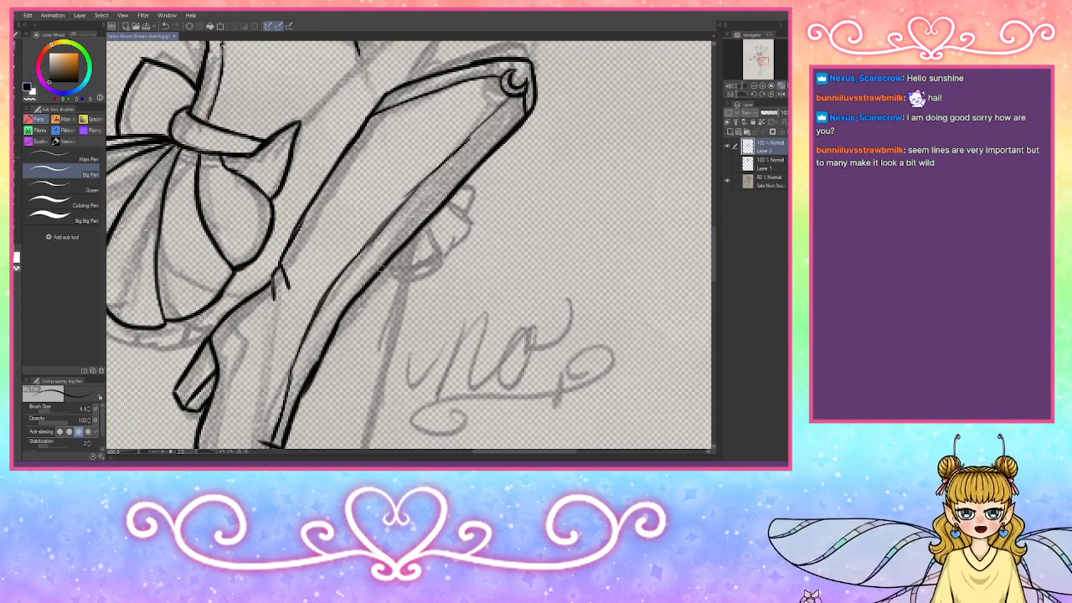
{"action": "key", "text": "ctrl+z"}
{"action": "key", "text": "ctrl+z"}
{"action": "key", "text": "ctrl+z"}
{"action": "key", "text": "ctrl+z"}
{"action": "key", "text": "ctrl+z"}
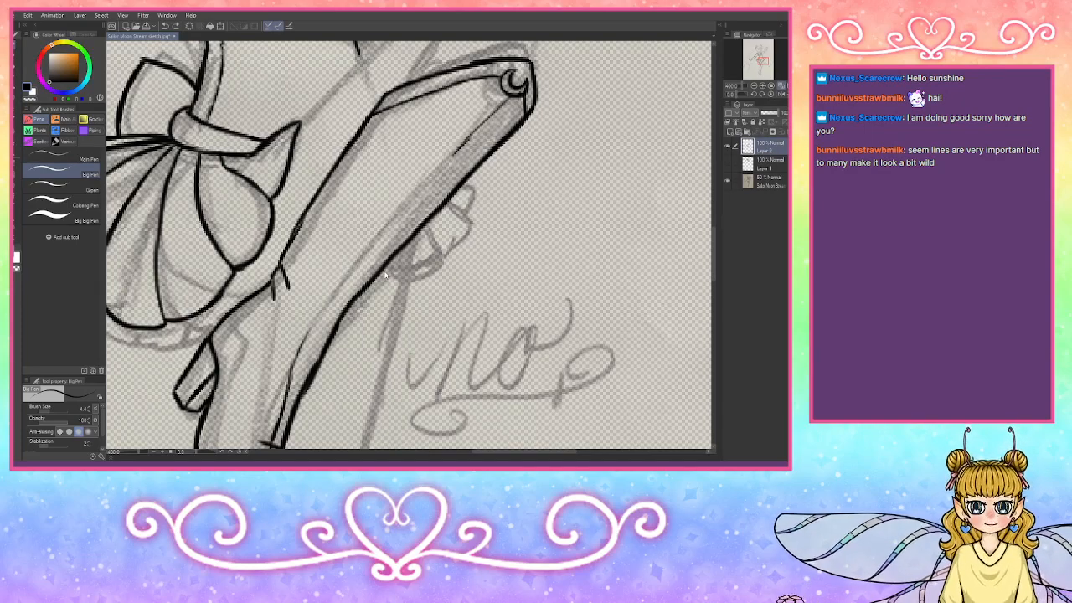
Step: Ink the boot's inner seam line along the shin from the knee crescent to the ankle, smoothing and thickening it with short strokes
{"action": "mouse_move", "coordinate": [507, 92]}
{"action": "left_mouse_down"}
{"action": "mouse_move", "coordinate": [350, 274]}
{"action": "mouse_move", "coordinate": [285, 390]}
{"action": "left_mouse_up"}
{"action": "left_click_drag", "start_coordinate": [307, 342], "coordinate": [286, 393]}
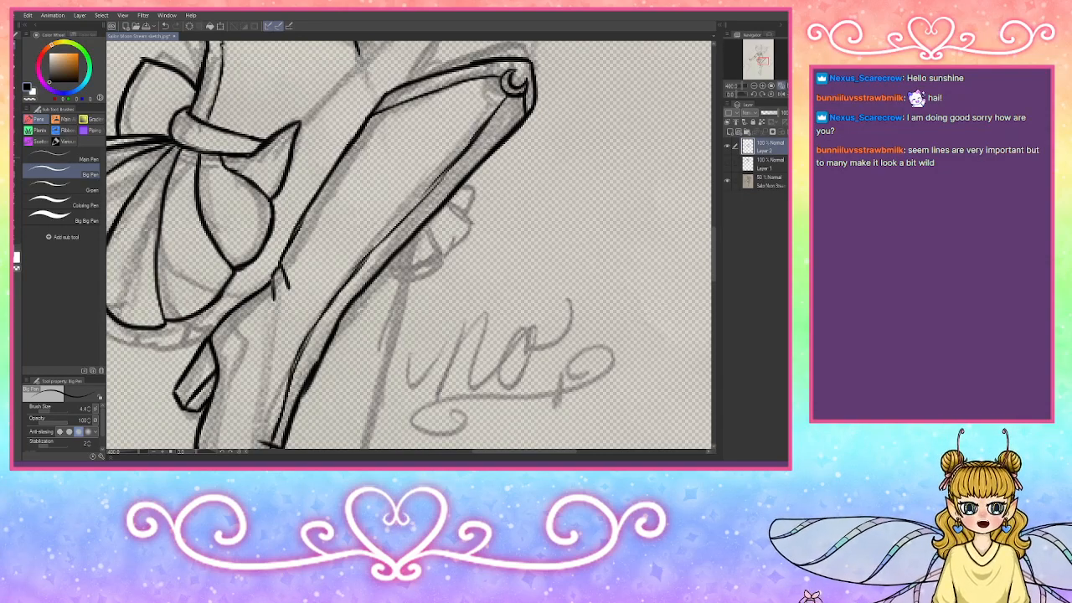
{"action": "left_click_drag", "start_coordinate": [313, 336], "coordinate": [303, 351]}
{"action": "left_click_drag", "start_coordinate": [323, 317], "coordinate": [314, 337]}
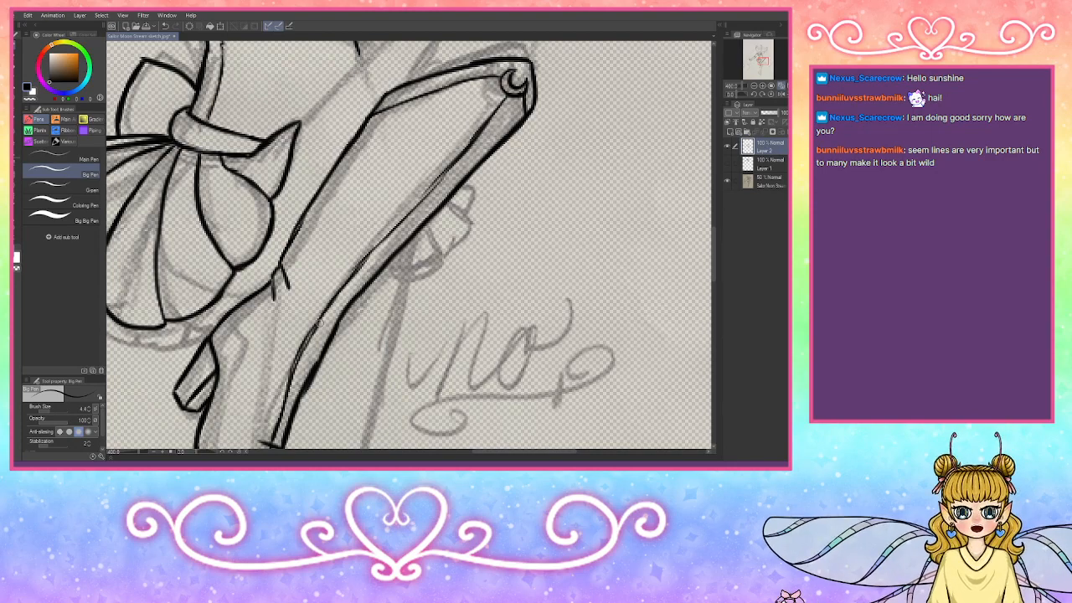
{"action": "left_click_drag", "start_coordinate": [347, 266], "coordinate": [317, 326]}
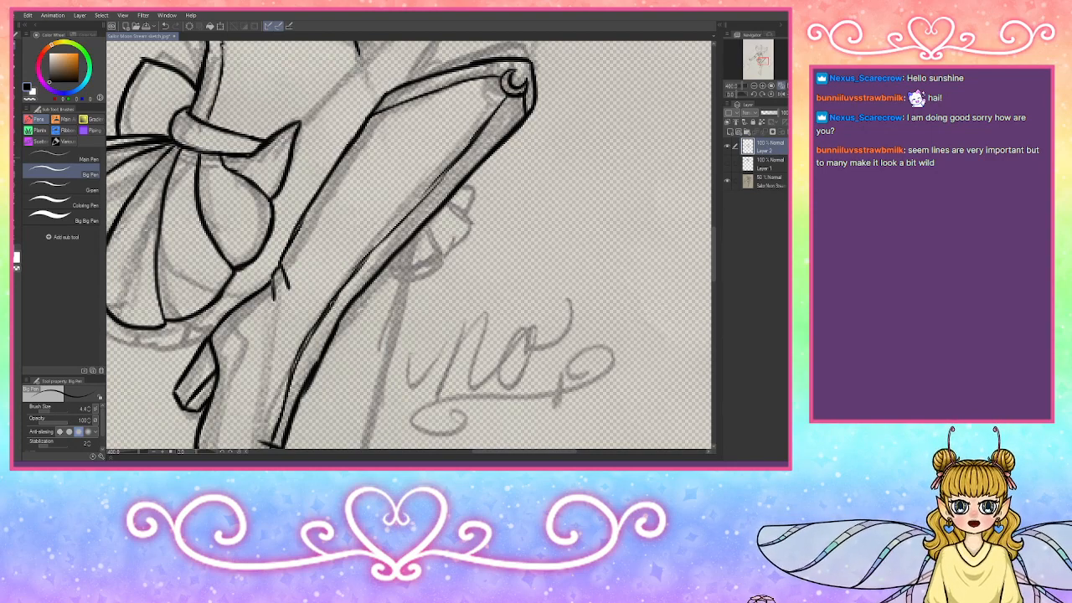
{"action": "left_click_drag", "start_coordinate": [362, 262], "coordinate": [330, 309]}
{"action": "left_click_drag", "start_coordinate": [386, 237], "coordinate": [356, 273]}
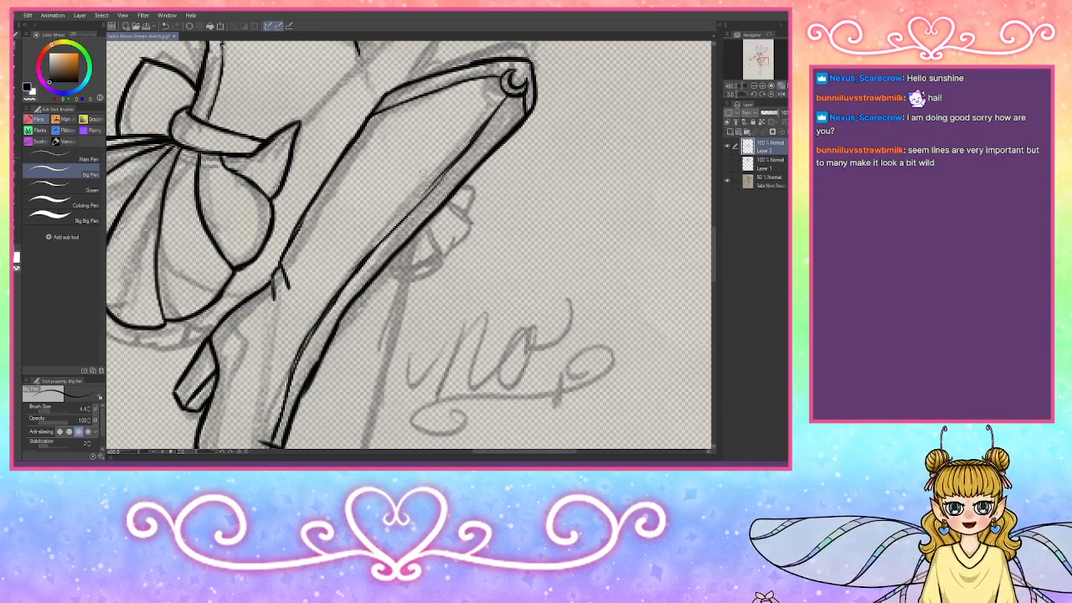
{"action": "left_click_drag", "start_coordinate": [455, 164], "coordinate": [402, 223]}
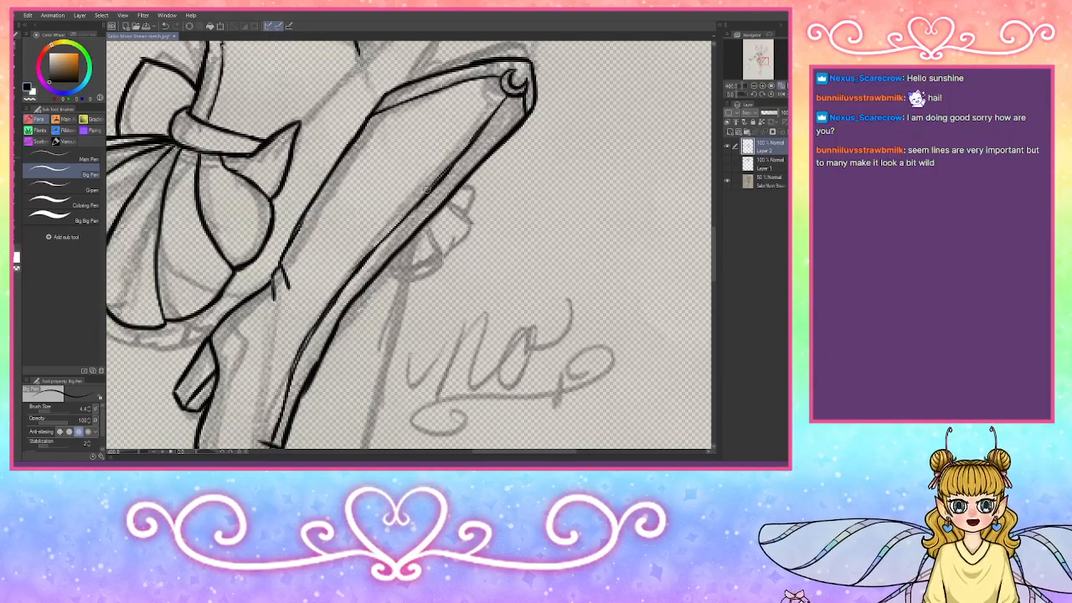
{"action": "left_click_drag", "start_coordinate": [474, 141], "coordinate": [448, 174]}
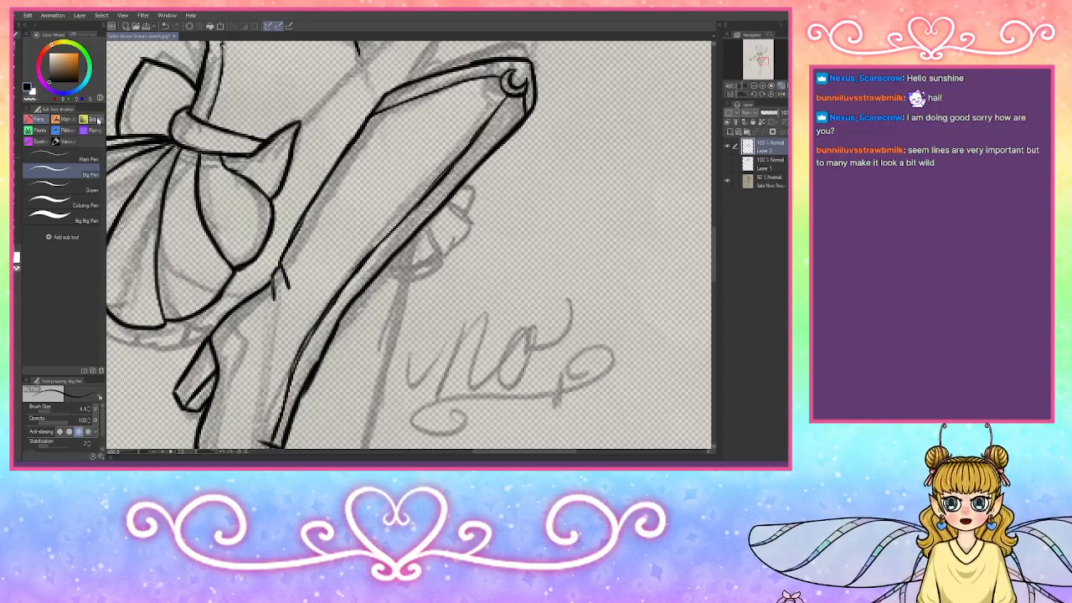
Step: Thin the bent leg's inner boot seam line along the shin by erasing excess ink from the knee crescent to mid-shin
{"action": "left_click_drag", "start_coordinate": [372, 249], "coordinate": [309, 330]}
{"action": "left_click_drag", "start_coordinate": [335, 289], "coordinate": [286, 377]}
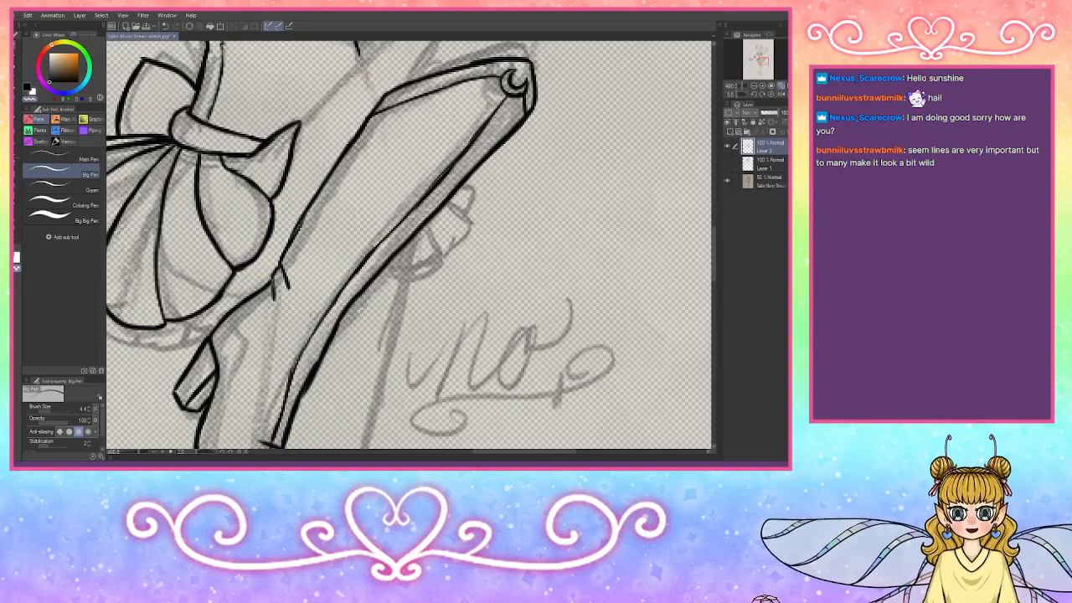
{"action": "mouse_move", "coordinate": [310, 335]}
{"action": "left_mouse_down"}
{"action": "mouse_move", "coordinate": [284, 385]}
{"action": "mouse_move", "coordinate": [329, 359]}
{"action": "mouse_move", "coordinate": [329, 347]}
{"action": "left_mouse_up"}
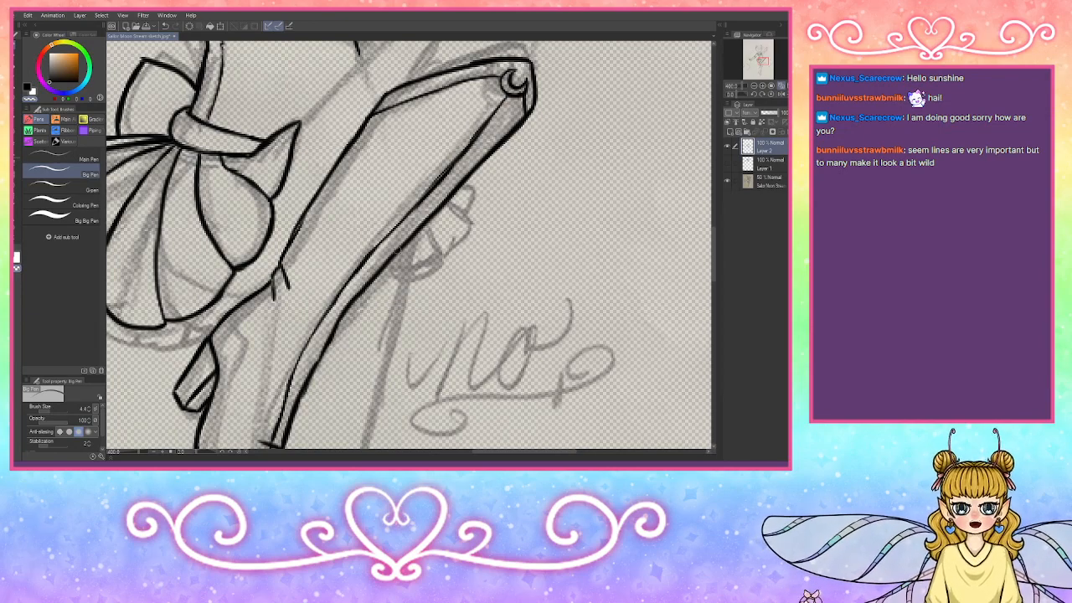
{"action": "left_click_drag", "start_coordinate": [451, 170], "coordinate": [419, 210]}
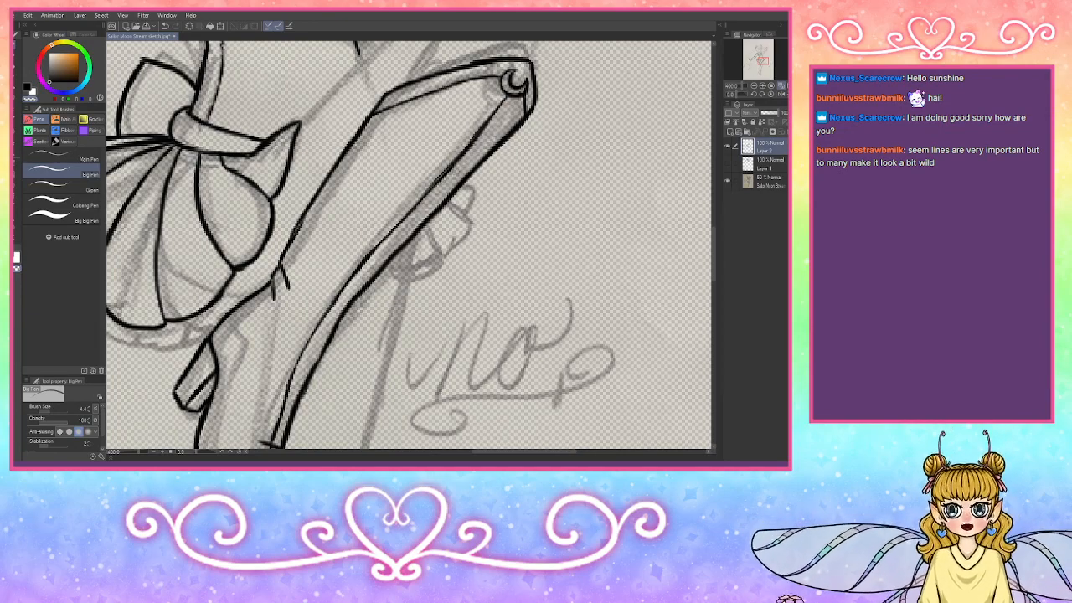
{"action": "left_click_drag", "start_coordinate": [489, 128], "coordinate": [456, 164]}
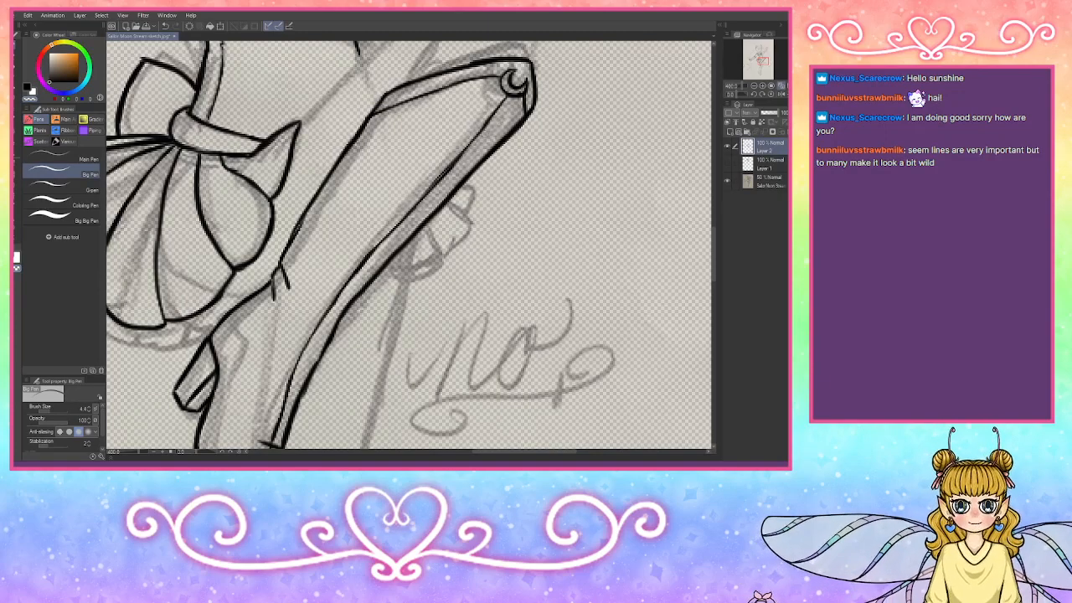
{"action": "left_click_drag", "start_coordinate": [498, 113], "coordinate": [451, 171]}
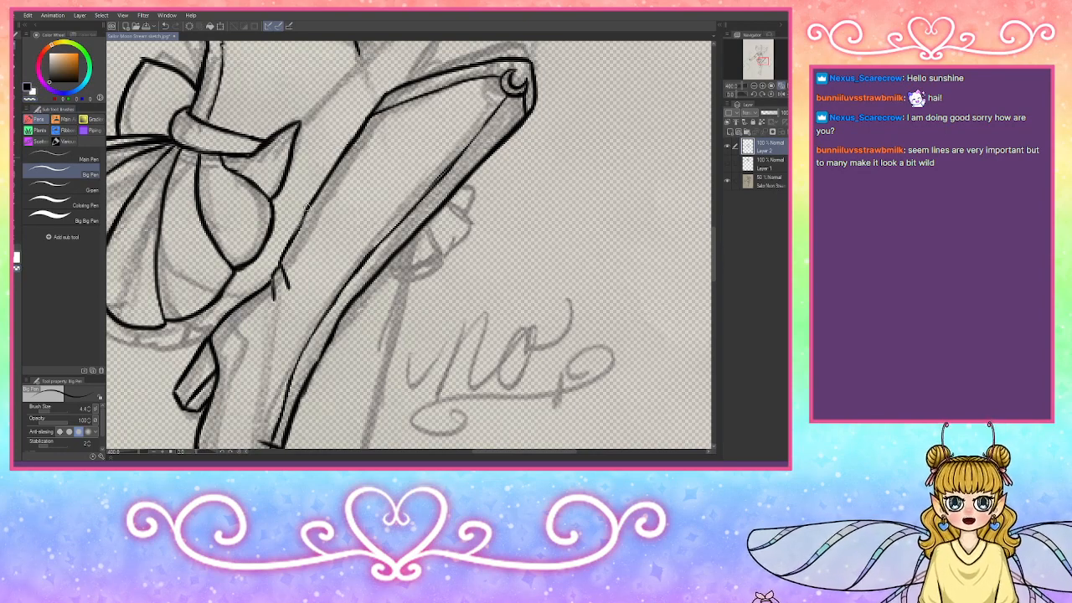
Step: Thicken the boot's rear outline above the calf crease and ink two short crease marks across the seam line at mid-shin
{"action": "left_click_drag", "start_coordinate": [308, 205], "coordinate": [291, 245]}
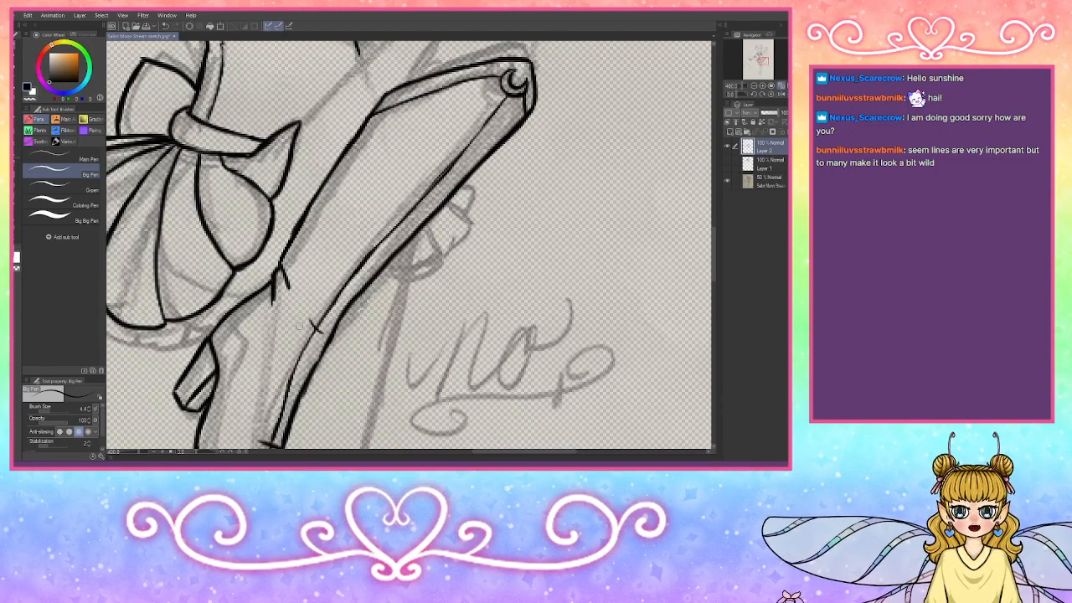
{"action": "mouse_move", "coordinate": [296, 340]}
{"action": "left_mouse_down"}
{"action": "mouse_move", "coordinate": [311, 359]}
{"action": "mouse_move", "coordinate": [299, 345]}
{"action": "left_mouse_up"}
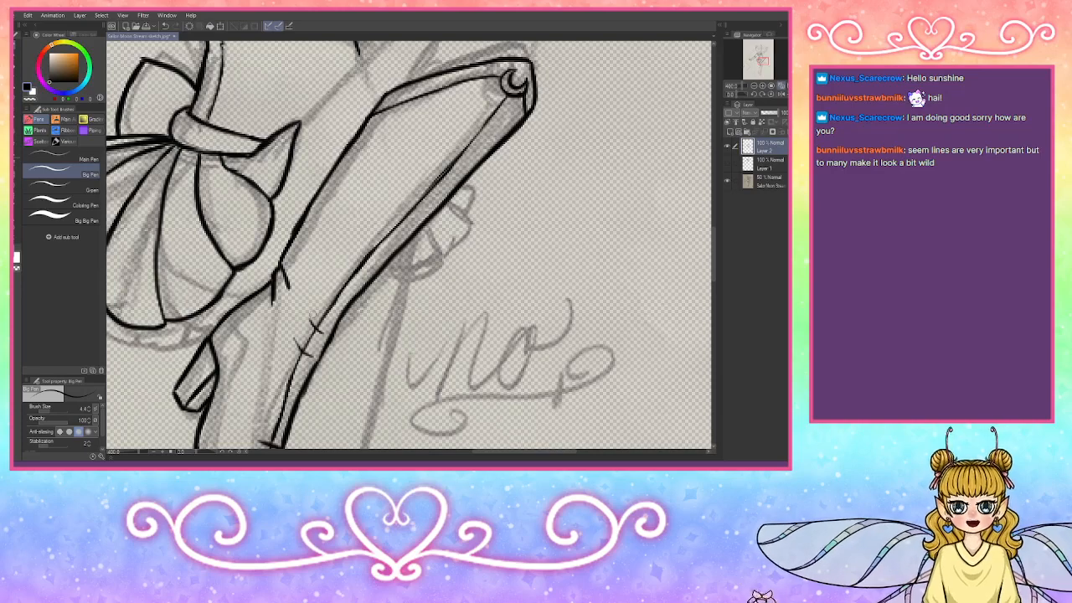
{"action": "key", "text": "ctrl+z"}
{"action": "key", "text": "ctrl+z"}
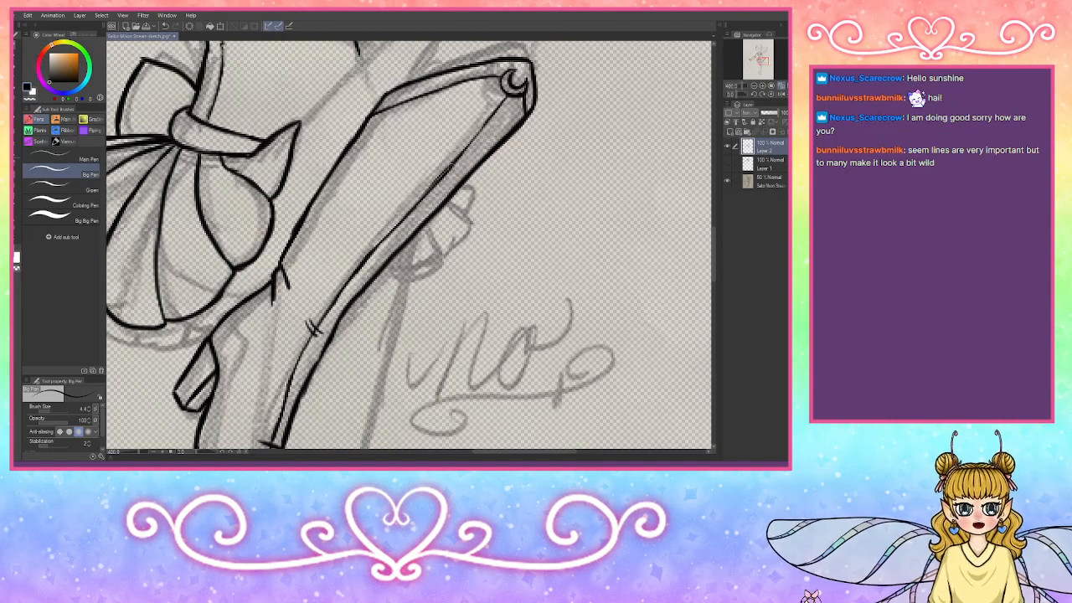
Step: Re-ink the upper part of the boot's inner seam line from the knee crescent down the shin
{"action": "left_click_drag", "start_coordinate": [441, 179], "coordinate": [377, 243]}
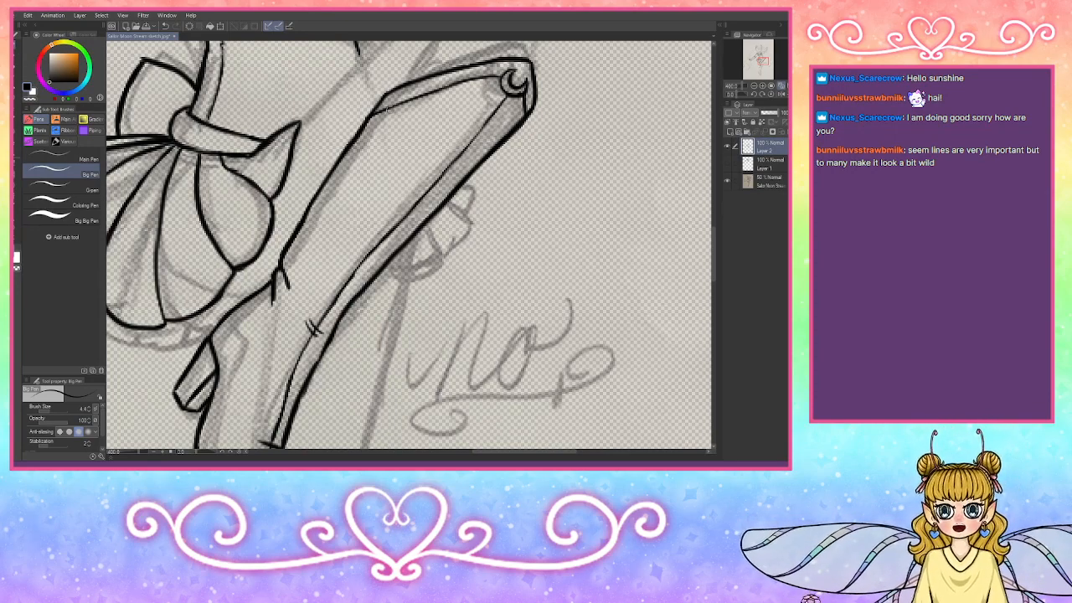
{"action": "left_click_drag", "start_coordinate": [492, 122], "coordinate": [442, 177]}
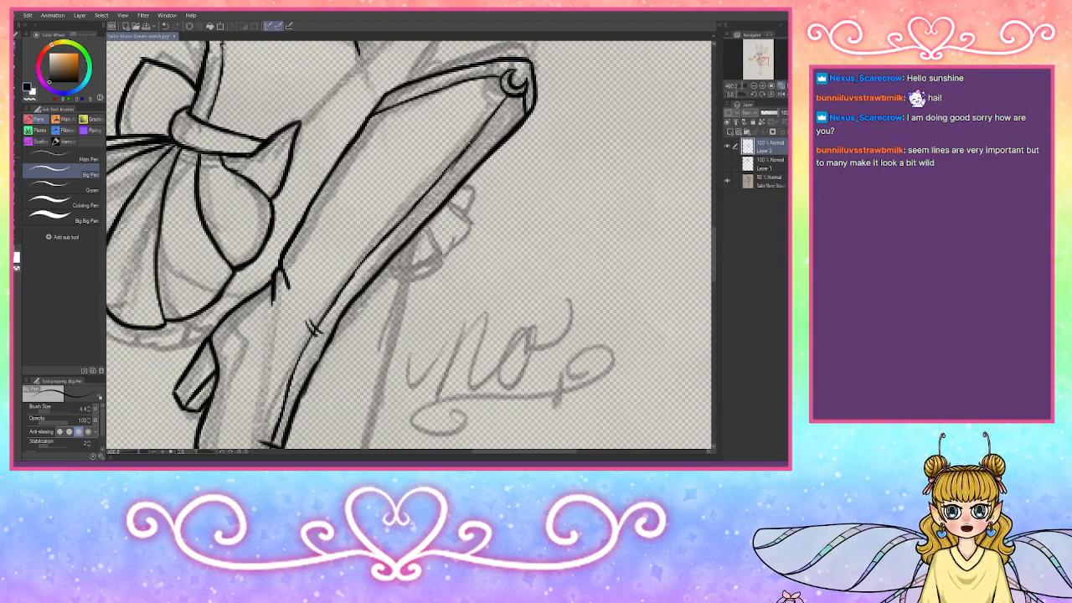
{"action": "key", "text": "ctrl+z"}
{"action": "left_click_drag", "start_coordinate": [491, 116], "coordinate": [444, 176]}
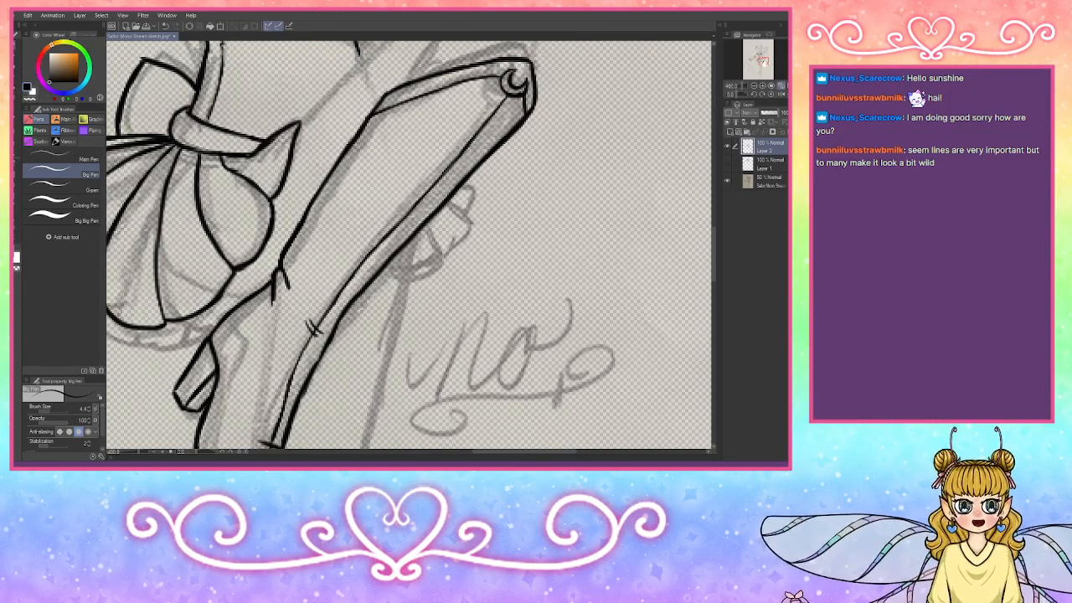
Step: Erase the back and underside of the bent leg's boot foot and re-ink them in black with a slimmer contour
{"action": "left_click", "coordinate": [761, 64]}
{"action": "left_click_drag", "start_coordinate": [762, 64], "coordinate": [764, 64]}
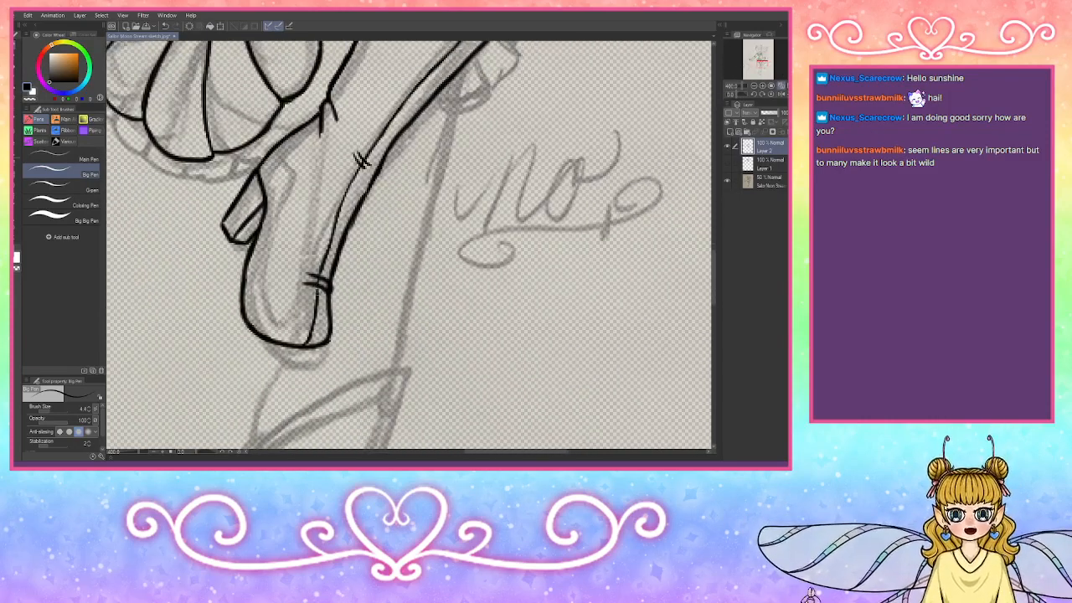
{"action": "left_click_drag", "start_coordinate": [318, 292], "coordinate": [303, 347]}
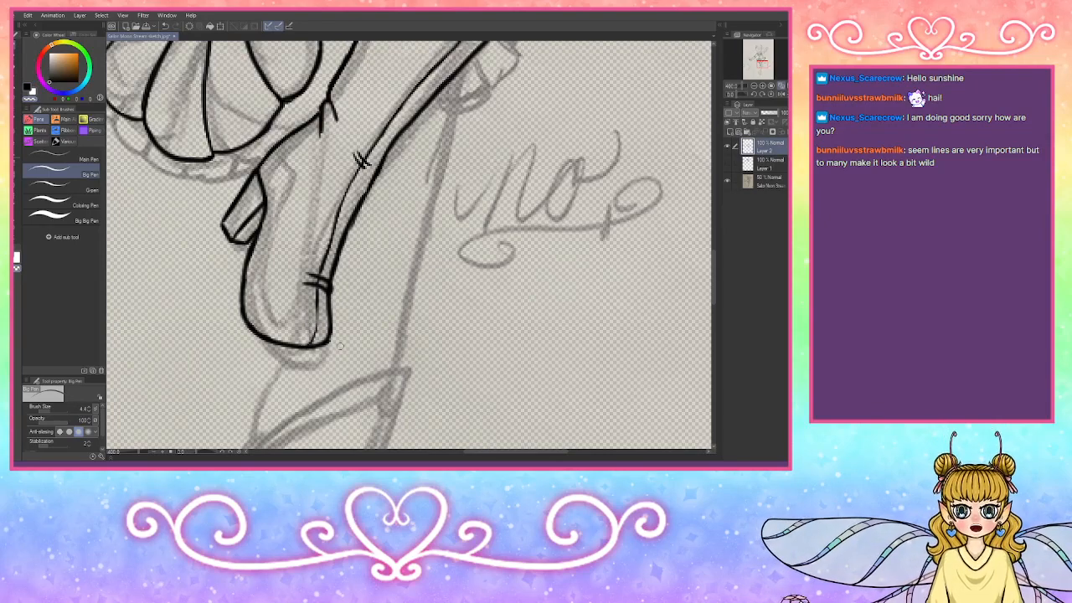
{"action": "key", "text": "ctrl+z"}
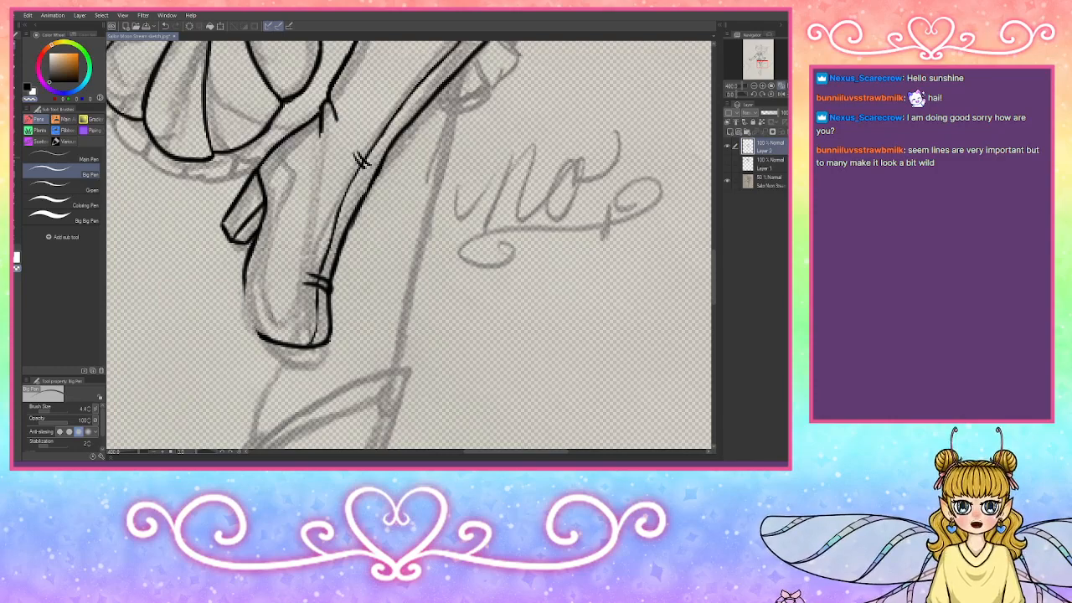
{"action": "mouse_move", "coordinate": [257, 330]}
{"action": "left_mouse_down"}
{"action": "mouse_move", "coordinate": [265, 340]}
{"action": "mouse_move", "coordinate": [245, 322]}
{"action": "mouse_move", "coordinate": [279, 356]}
{"action": "left_mouse_up"}
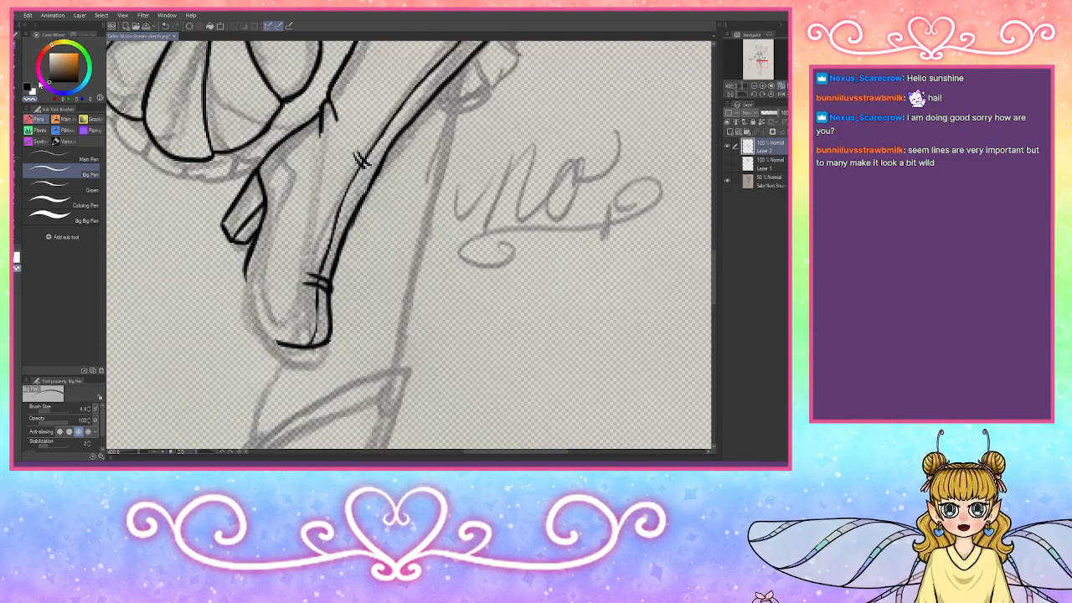
{"action": "left_click", "coordinate": [28, 87]}
{"action": "mouse_move", "coordinate": [247, 272]}
{"action": "left_mouse_down"}
{"action": "mouse_move", "coordinate": [266, 339]}
{"action": "mouse_move", "coordinate": [281, 345]}
{"action": "left_mouse_up"}
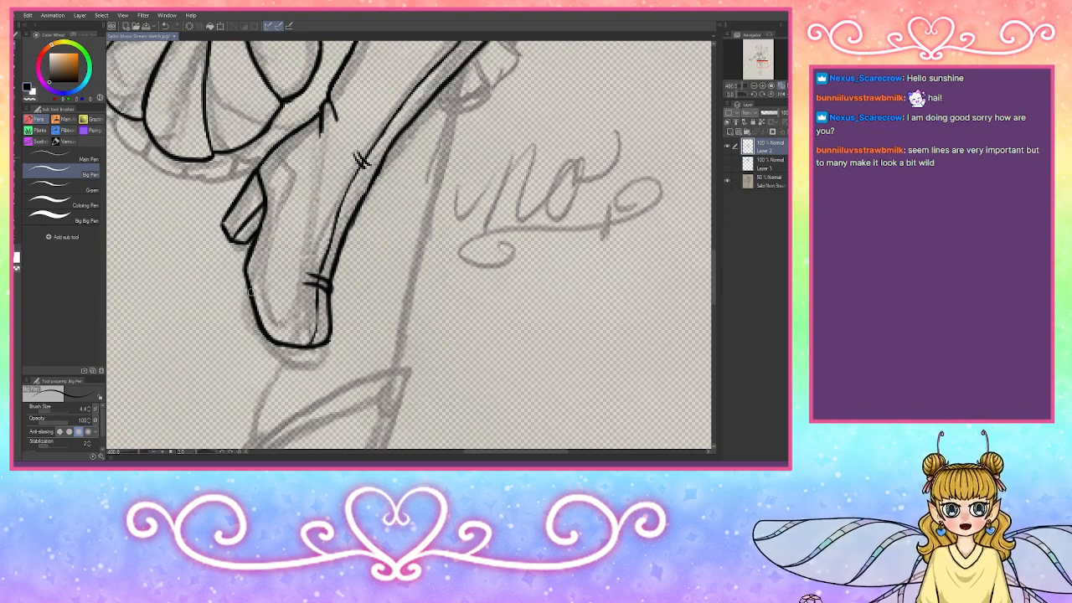
{"action": "mouse_move", "coordinate": [251, 284]}
{"action": "left_mouse_down"}
{"action": "mouse_move", "coordinate": [246, 248]}
{"action": "mouse_move", "coordinate": [249, 289]}
{"action": "left_mouse_up"}
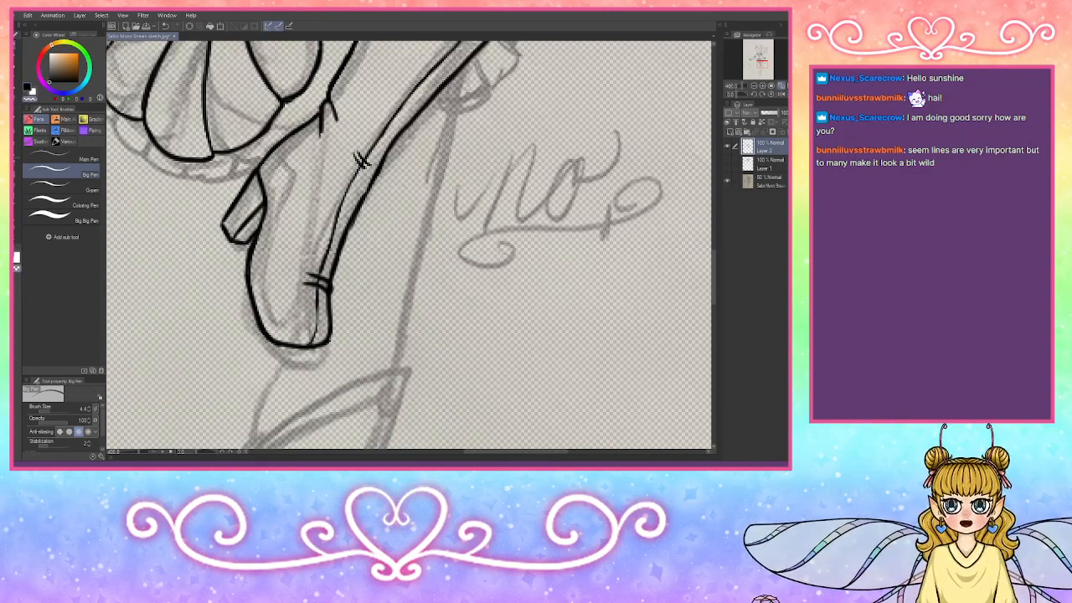
Step: Ink the bent leg's thigh outline from the waist bow over the rounded knee to the boot's front edge
{"action": "left_click", "coordinate": [756, 88]}
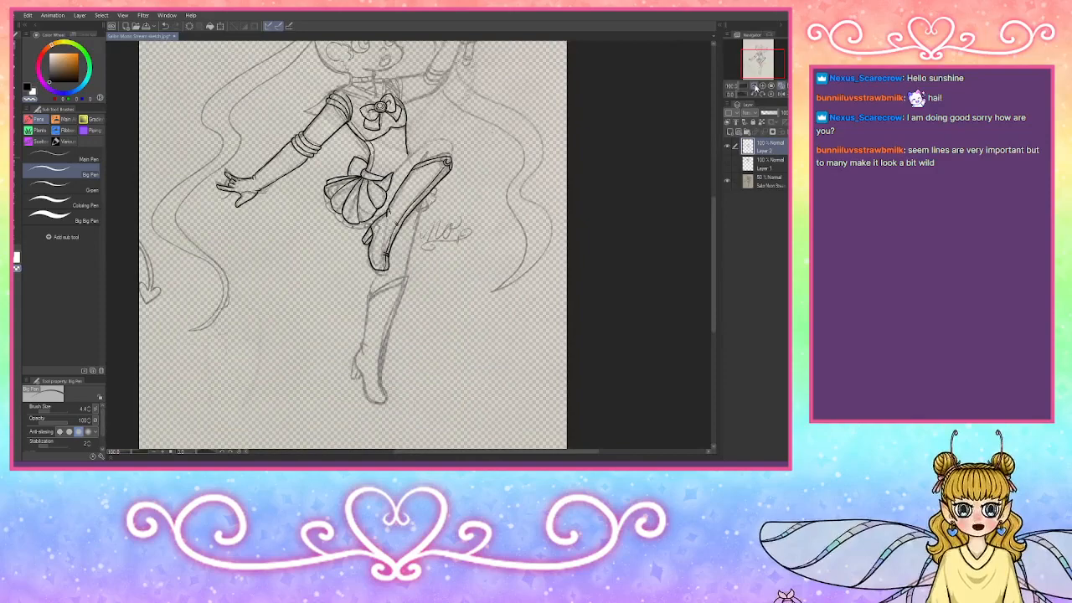
{"action": "left_click", "coordinate": [763, 86]}
{"action": "left_click", "coordinate": [763, 87]}
{"action": "left_click", "coordinate": [763, 87]}
{"action": "left_click", "coordinate": [763, 86]}
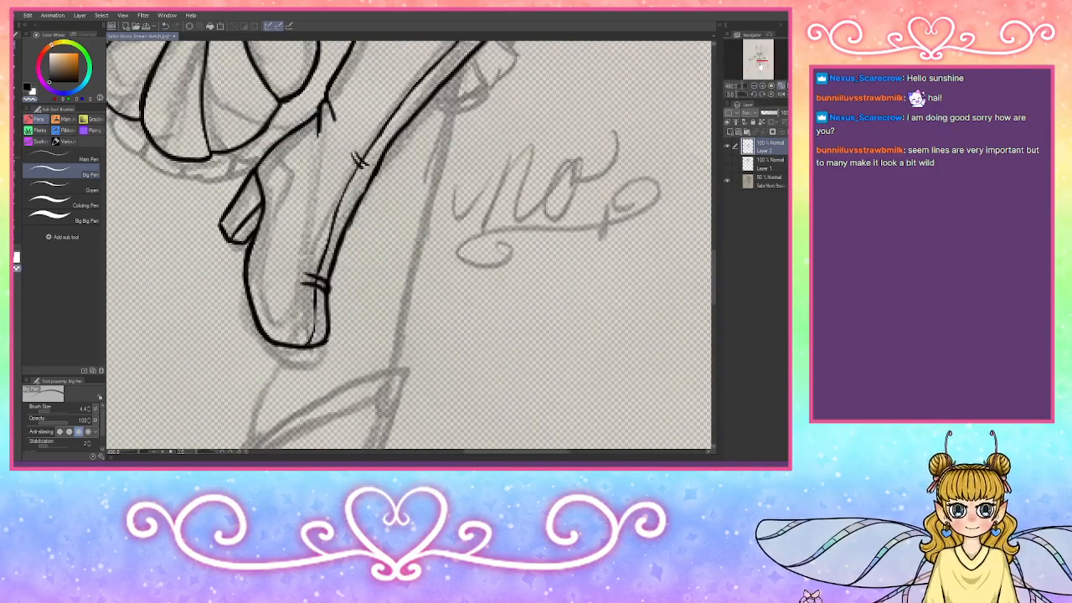
{"action": "left_click_drag", "start_coordinate": [761, 64], "coordinate": [763, 59]}
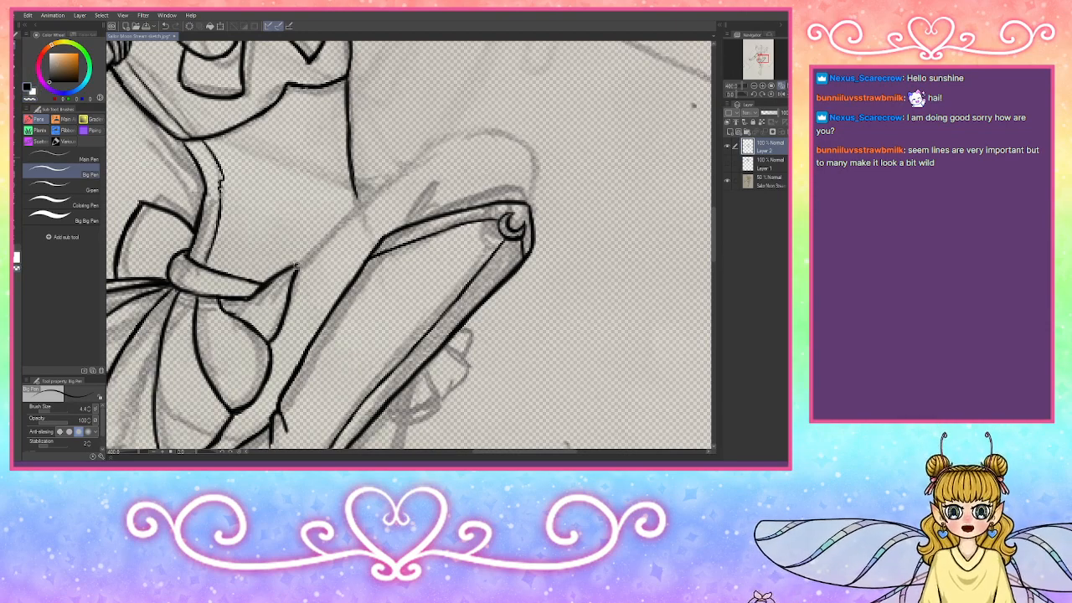
{"action": "mouse_move", "coordinate": [295, 266]}
{"action": "left_mouse_down"}
{"action": "mouse_move", "coordinate": [354, 207]}
{"action": "mouse_move", "coordinate": [324, 243]}
{"action": "mouse_move", "coordinate": [423, 171]}
{"action": "mouse_move", "coordinate": [479, 154]}
{"action": "mouse_move", "coordinate": [533, 179]}
{"action": "mouse_move", "coordinate": [546, 201]}
{"action": "mouse_move", "coordinate": [536, 231]}
{"action": "mouse_move", "coordinate": [532, 242]}
{"action": "left_mouse_up"}
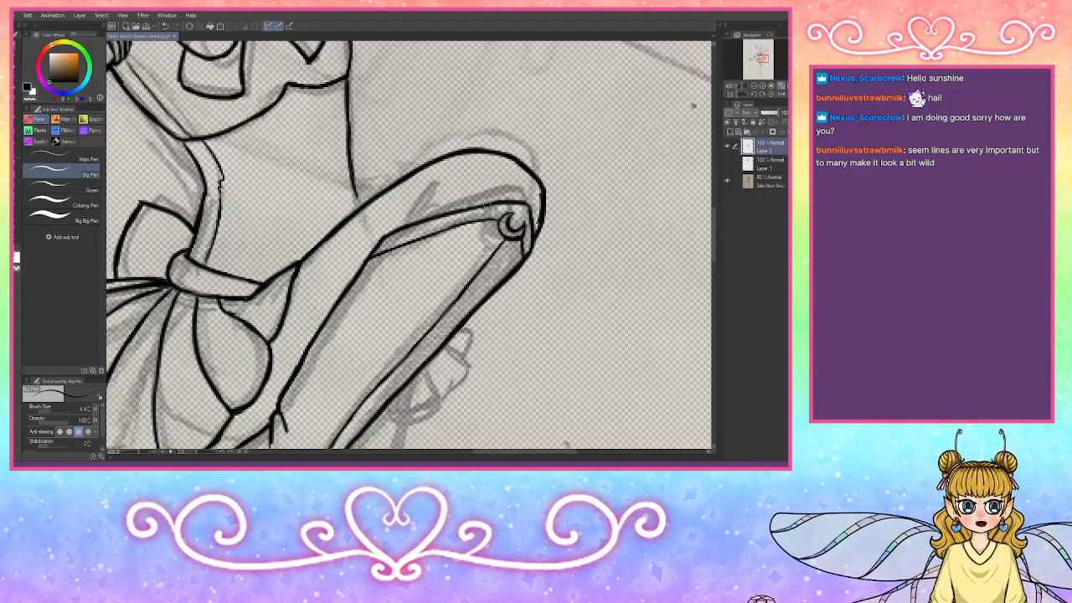
Step: Ink the thigh fold above the boot's cuff, re-ink the front of the knee, and join the torso's side line to the thigh
{"action": "left_click_drag", "start_coordinate": [397, 230], "coordinate": [452, 181]}
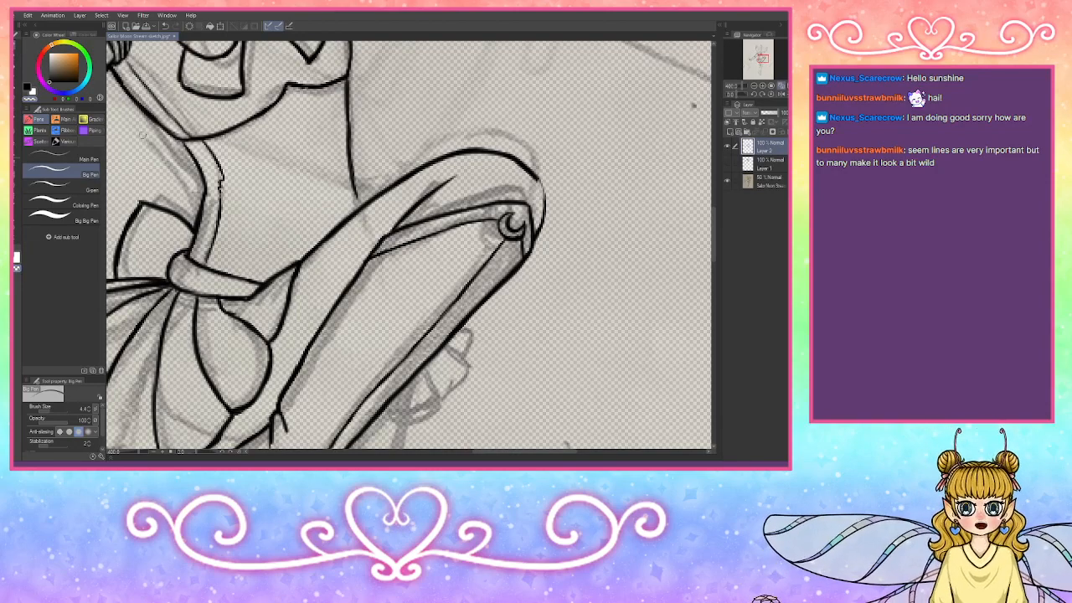
{"action": "left_click", "coordinate": [28, 88]}
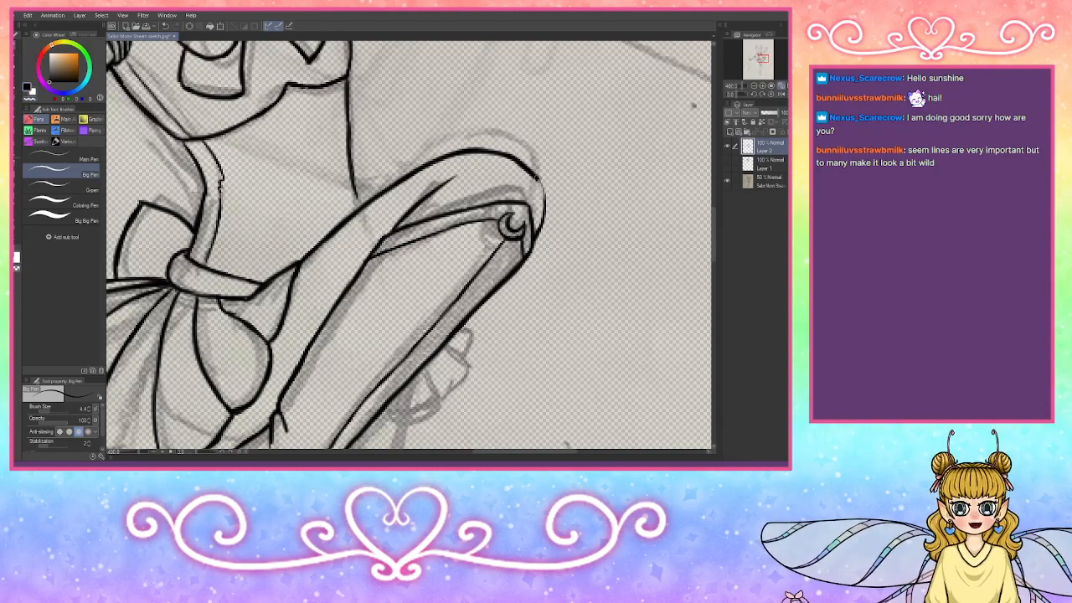
{"action": "mouse_move", "coordinate": [537, 176]}
{"action": "left_mouse_down"}
{"action": "mouse_move", "coordinate": [539, 228]}
{"action": "mouse_move", "coordinate": [543, 194]}
{"action": "mouse_move", "coordinate": [544, 214]}
{"action": "mouse_move", "coordinate": [495, 249]}
{"action": "left_mouse_up"}
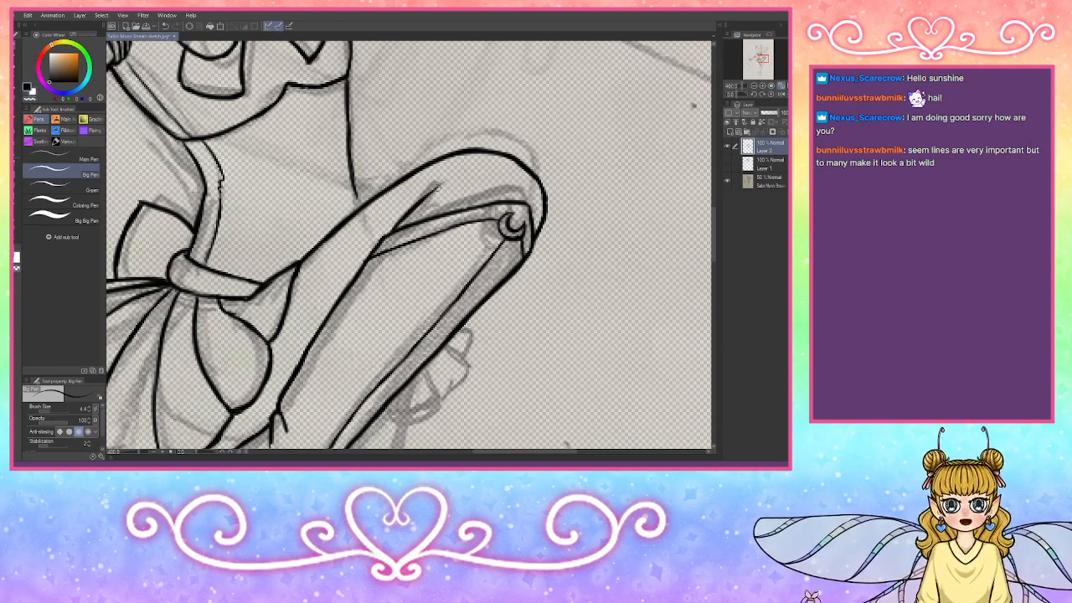
{"action": "left_click_drag", "start_coordinate": [446, 180], "coordinate": [428, 194]}
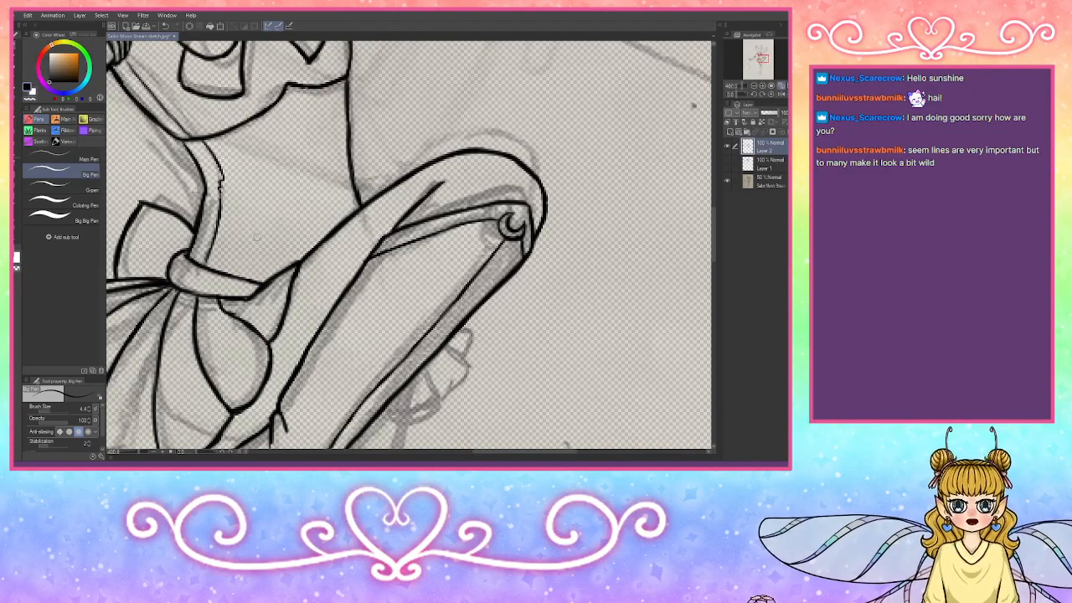
Step: Ink the lowest skirt pleat showing behind the raised shin and start the lower edge of the neighbouring pleat
{"action": "left_click", "coordinate": [762, 92]}
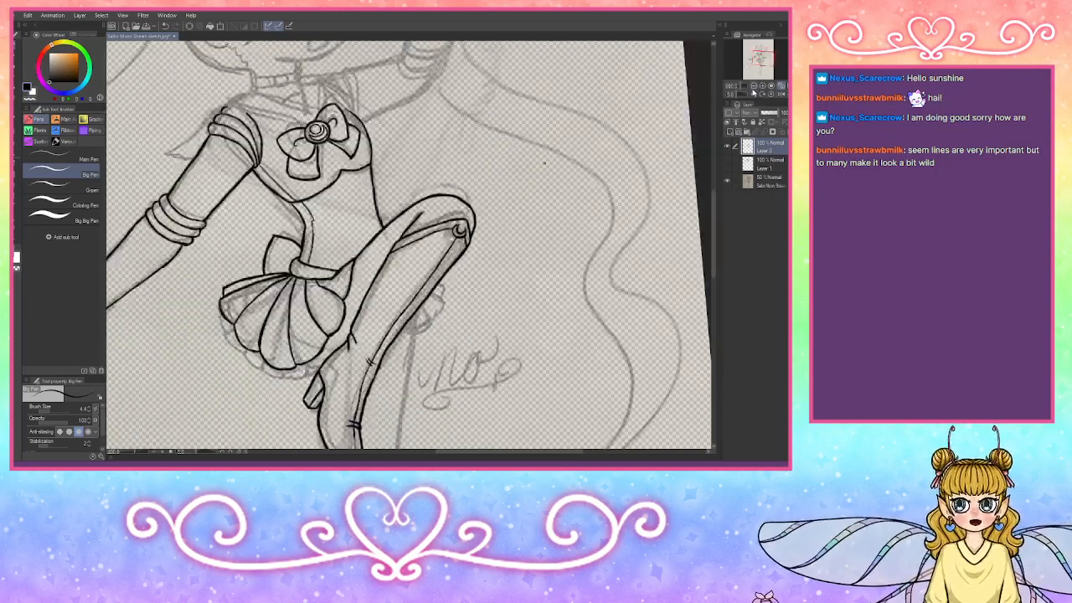
{"action": "left_click", "coordinate": [776, 92]}
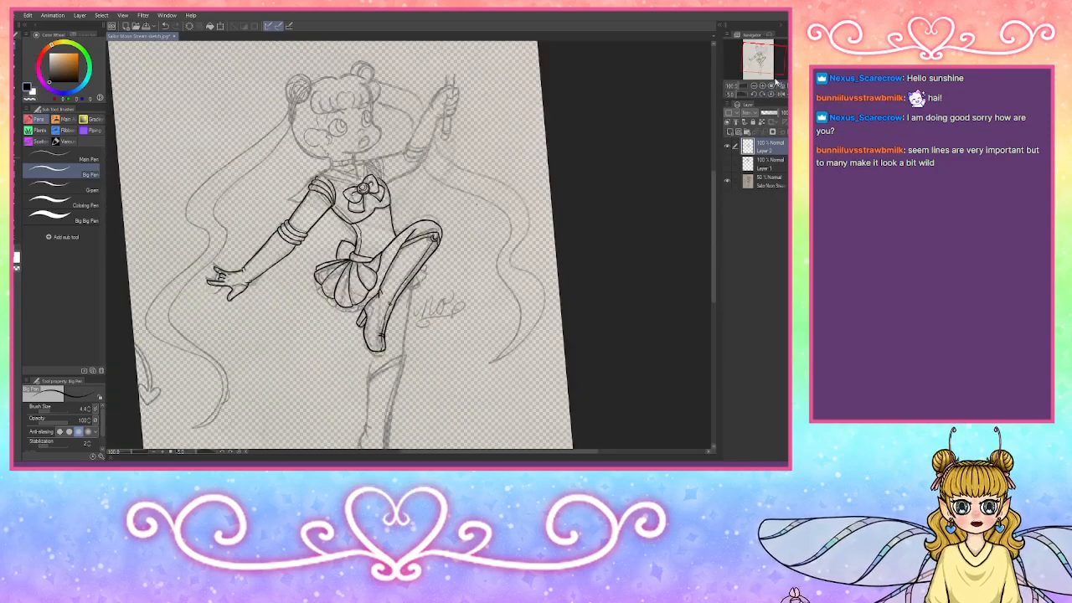
{"action": "left_click", "coordinate": [779, 86]}
{"action": "left_click", "coordinate": [764, 88]}
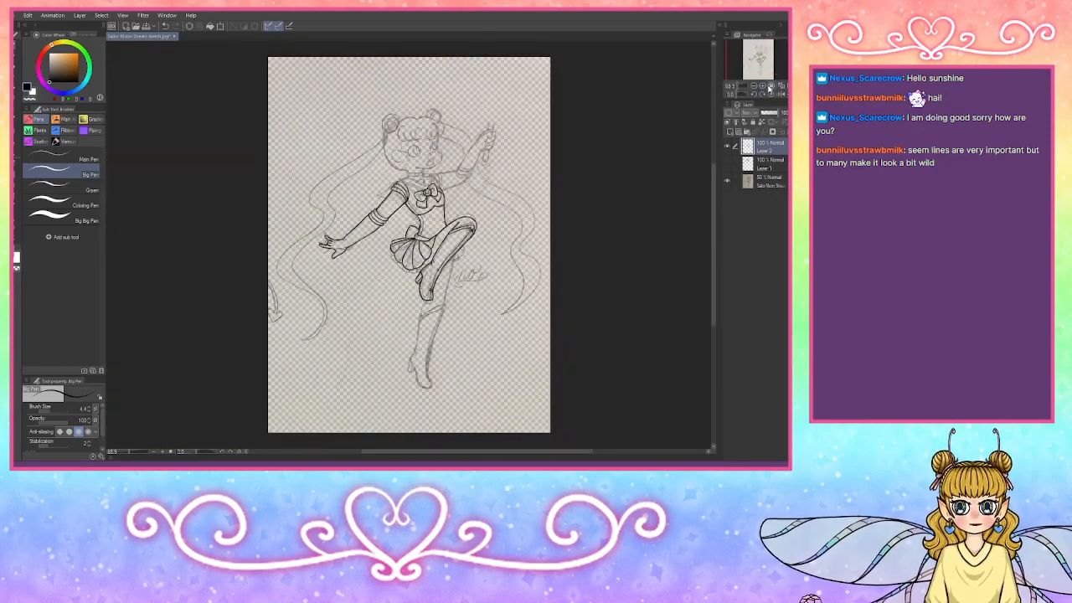
{"action": "left_click", "coordinate": [762, 87]}
{"action": "left_click", "coordinate": [762, 87]}
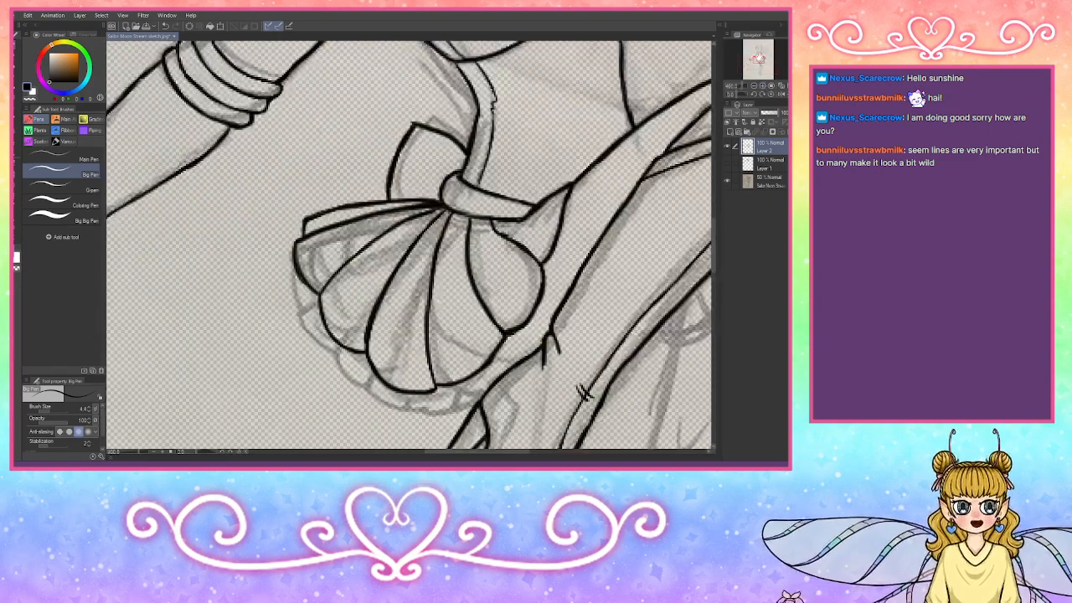
{"action": "left_click", "coordinate": [759, 59]}
{"action": "left_click_drag", "start_coordinate": [761, 60], "coordinate": [763, 61]}
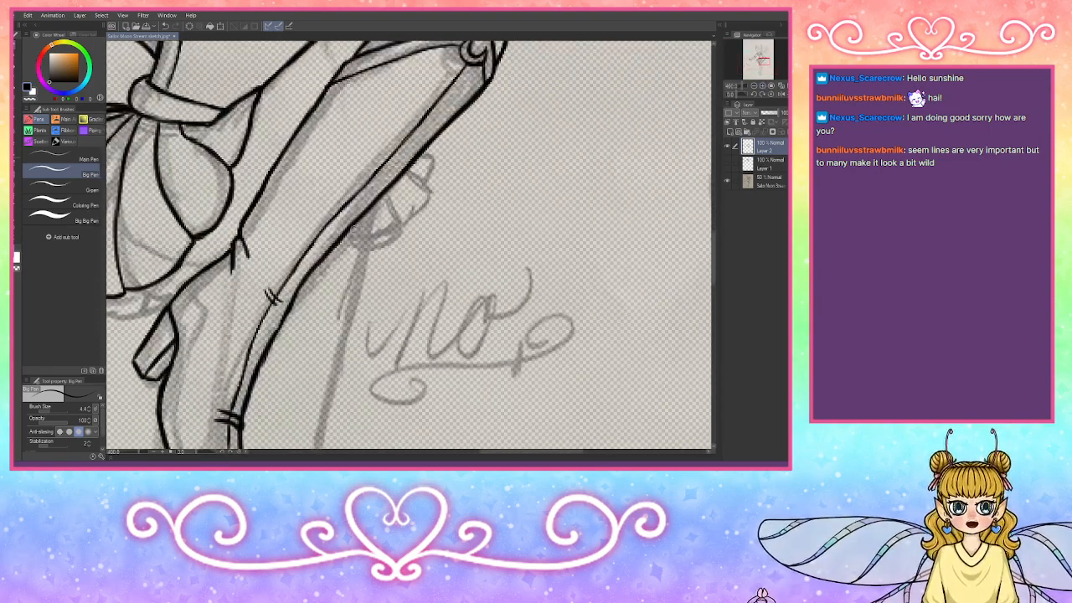
{"action": "mouse_move", "coordinate": [352, 231]}
{"action": "left_mouse_down"}
{"action": "mouse_move", "coordinate": [394, 243]}
{"action": "mouse_move", "coordinate": [400, 233]}
{"action": "mouse_move", "coordinate": [366, 240]}
{"action": "mouse_move", "coordinate": [402, 244]}
{"action": "left_mouse_up"}
{"action": "key", "text": "ctrl+z"}
{"action": "mouse_move", "coordinate": [388, 196]}
{"action": "left_mouse_down"}
{"action": "mouse_move", "coordinate": [401, 243]}
{"action": "mouse_move", "coordinate": [441, 211]}
{"action": "left_mouse_up"}
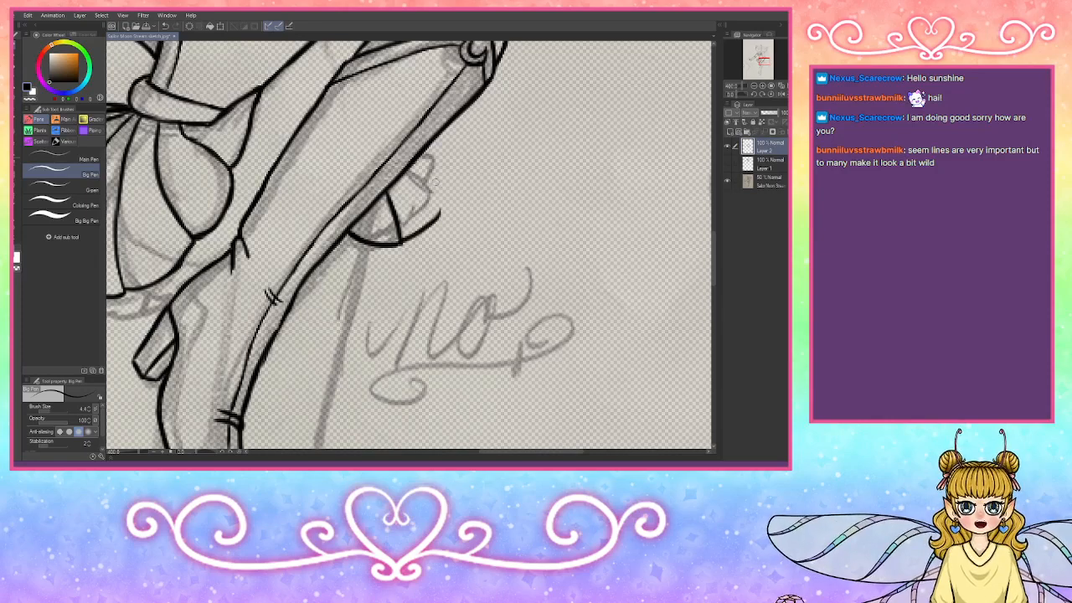
Step: Ink the remaining skirt pleats behind the shin, with fold lines fanning out from the boot to the hem
{"action": "mouse_move", "coordinate": [409, 169]}
{"action": "left_mouse_down"}
{"action": "mouse_move", "coordinate": [449, 211]}
{"action": "mouse_move", "coordinate": [419, 224]}
{"action": "left_mouse_up"}
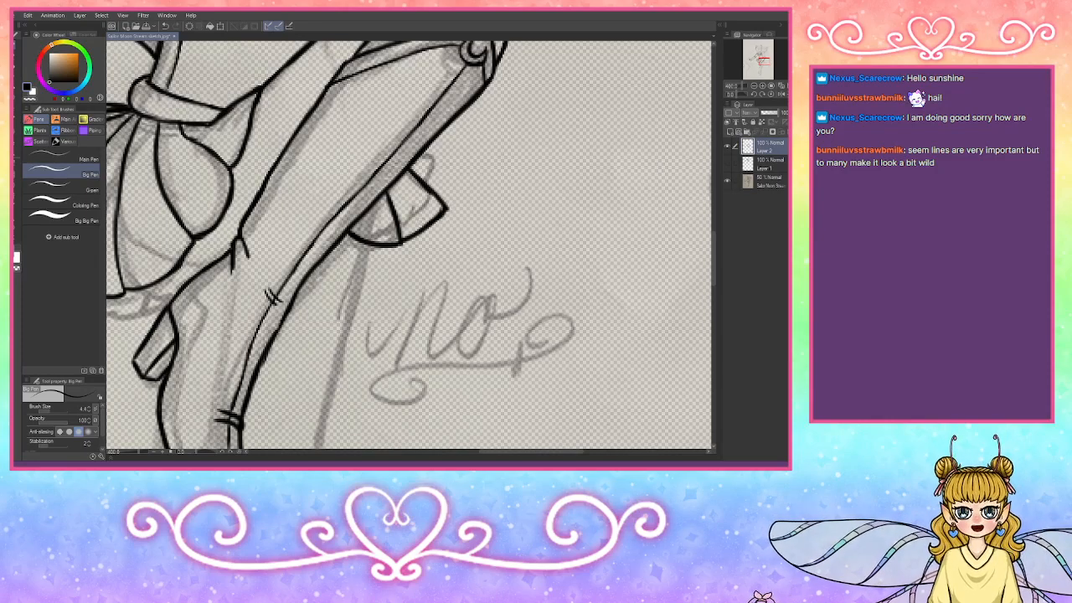
{"action": "mouse_move", "coordinate": [423, 159]}
{"action": "left_mouse_down"}
{"action": "mouse_move", "coordinate": [453, 174]}
{"action": "mouse_move", "coordinate": [446, 201]}
{"action": "left_mouse_up"}
{"action": "mouse_move", "coordinate": [427, 144]}
{"action": "left_mouse_down"}
{"action": "mouse_move", "coordinate": [456, 154]}
{"action": "mouse_move", "coordinate": [457, 177]}
{"action": "mouse_move", "coordinate": [459, 159]}
{"action": "left_mouse_up"}
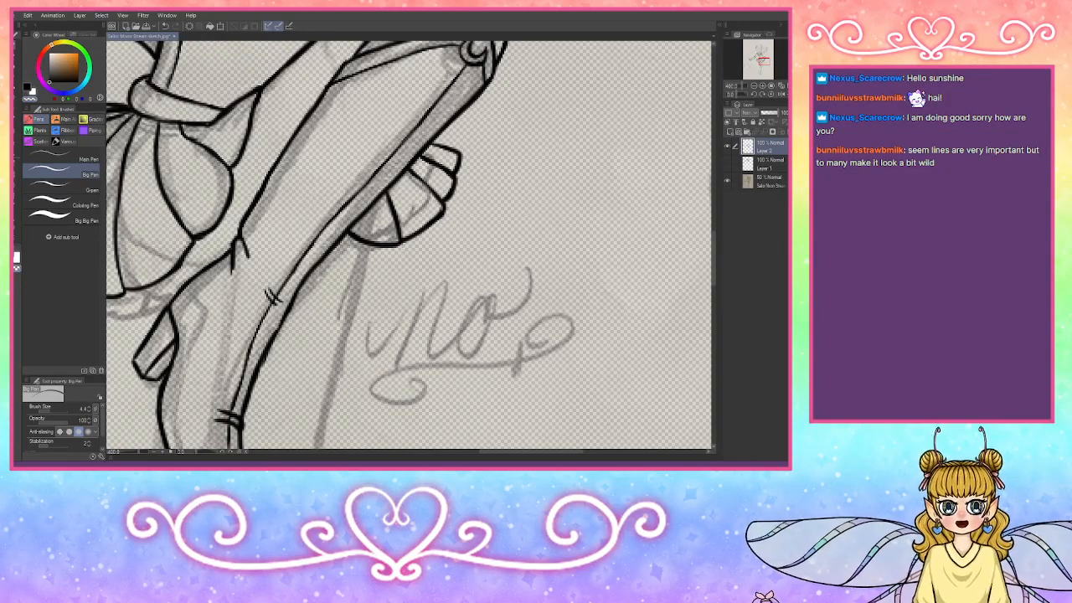
Step: Erase the hem of the lower pleats behind the shin and re-ink it with rounded scallops meeting the fold lines
{"action": "mouse_move", "coordinate": [407, 234]}
{"action": "left_mouse_down"}
{"action": "mouse_move", "coordinate": [414, 241]}
{"action": "mouse_move", "coordinate": [395, 237]}
{"action": "left_mouse_up"}
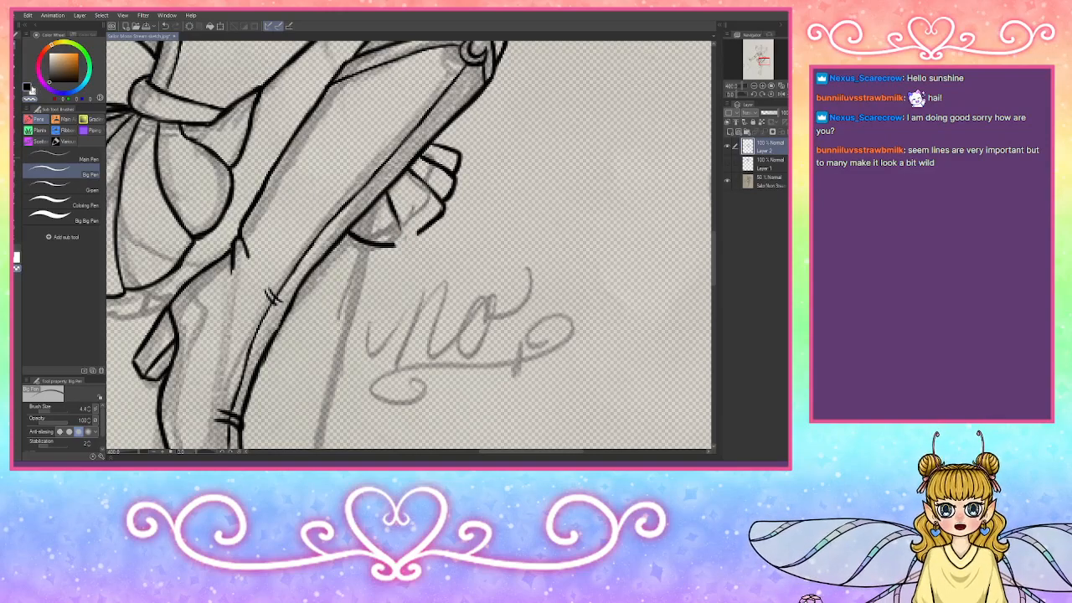
{"action": "mouse_move", "coordinate": [390, 209]}
{"action": "left_mouse_down"}
{"action": "mouse_move", "coordinate": [405, 245]}
{"action": "mouse_move", "coordinate": [390, 246]}
{"action": "mouse_move", "coordinate": [442, 204]}
{"action": "mouse_move", "coordinate": [384, 245]}
{"action": "left_mouse_up"}
{"action": "left_click_drag", "start_coordinate": [423, 179], "coordinate": [442, 208]}
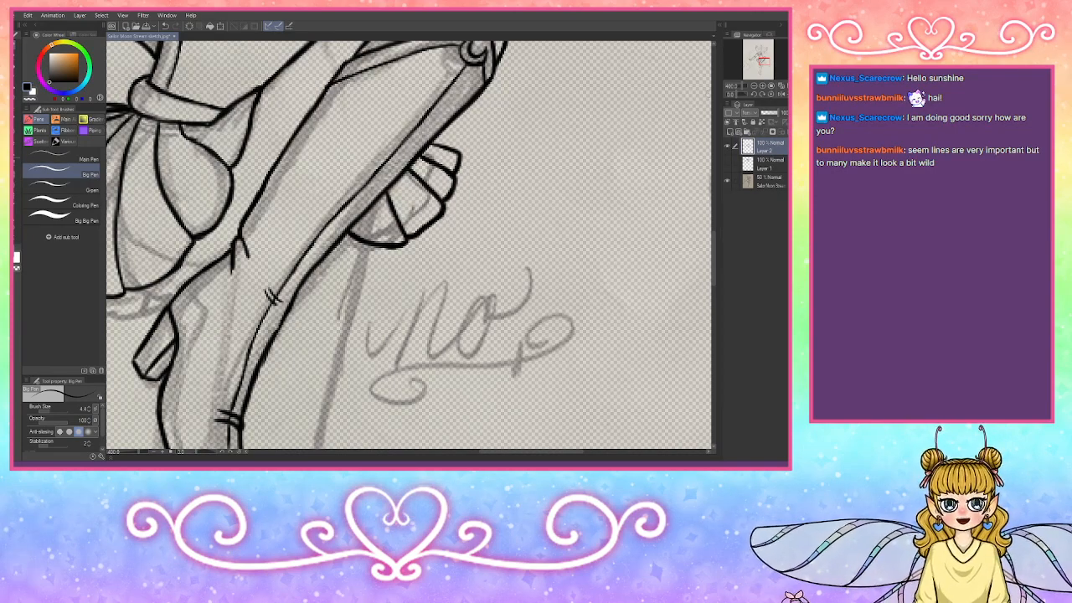
Step: Ink short fold lines fanning down from the waistband into the gathered skirt fabric
{"action": "left_click_drag", "start_coordinate": [167, 125], "coordinate": [200, 178]}
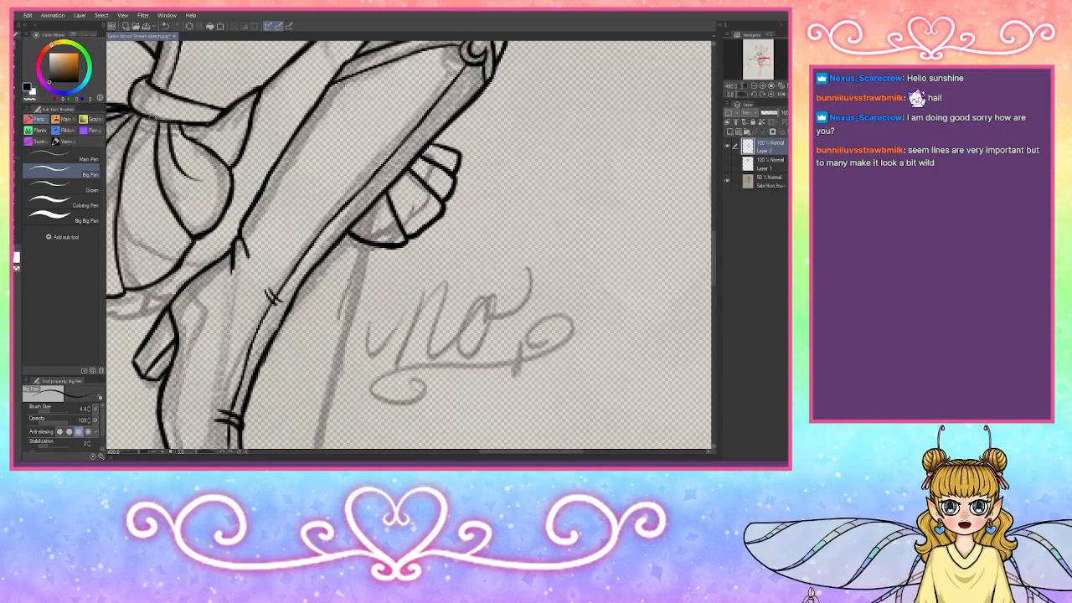
{"action": "left_click_drag", "start_coordinate": [138, 117], "coordinate": [155, 188]}
{"action": "left_click_drag", "start_coordinate": [198, 124], "coordinate": [220, 132]}
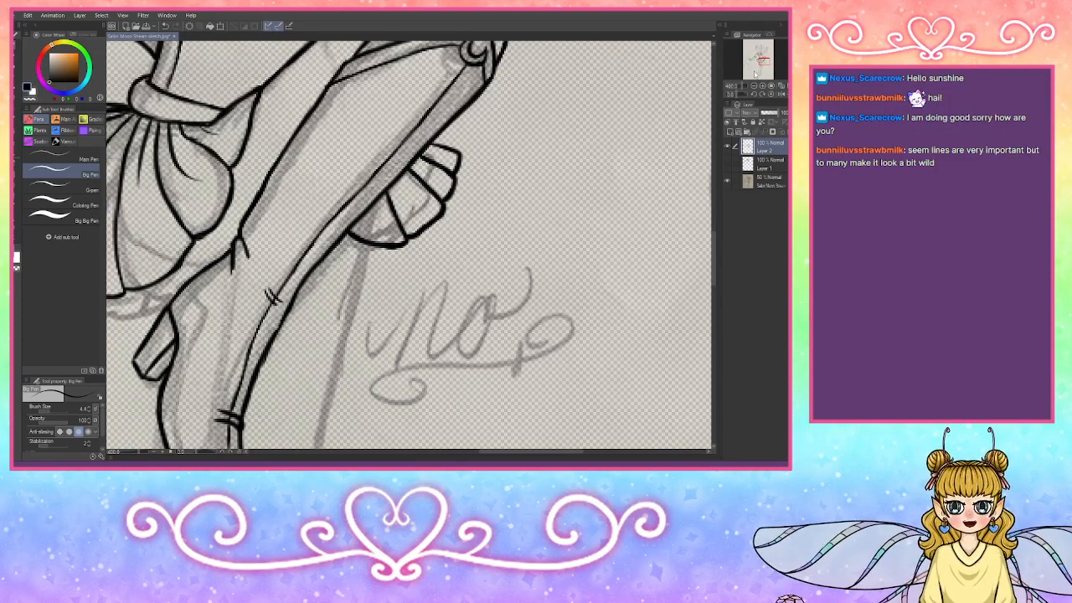
Step: Show and select Layer 1, and erase its collar lines where they overlap the chest bow's round brooch
{"action": "left_click_drag", "start_coordinate": [761, 64], "coordinate": [756, 61]}
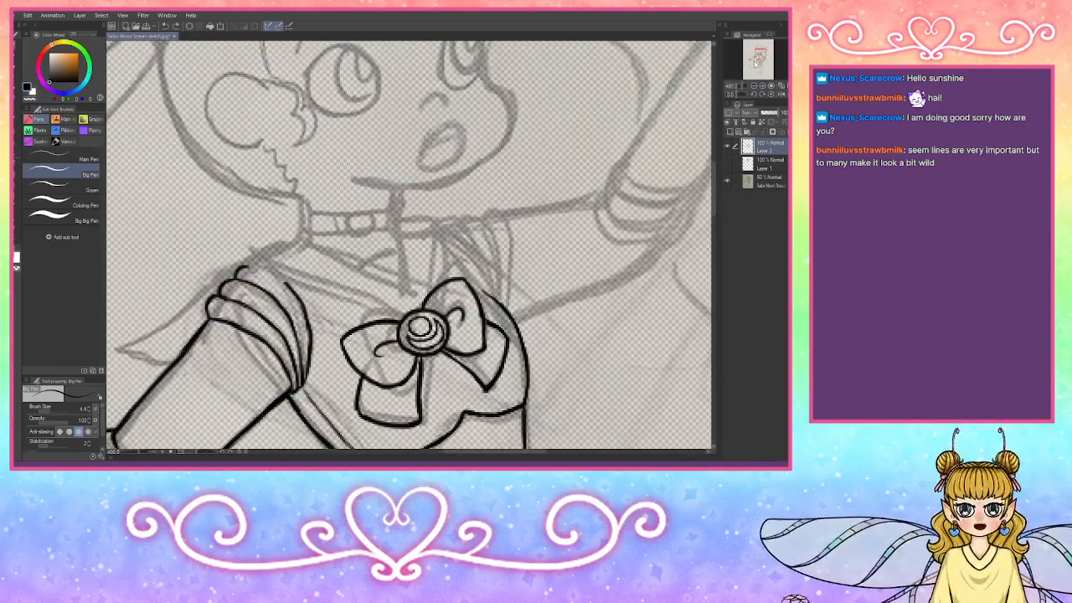
{"action": "left_click", "coordinate": [727, 164]}
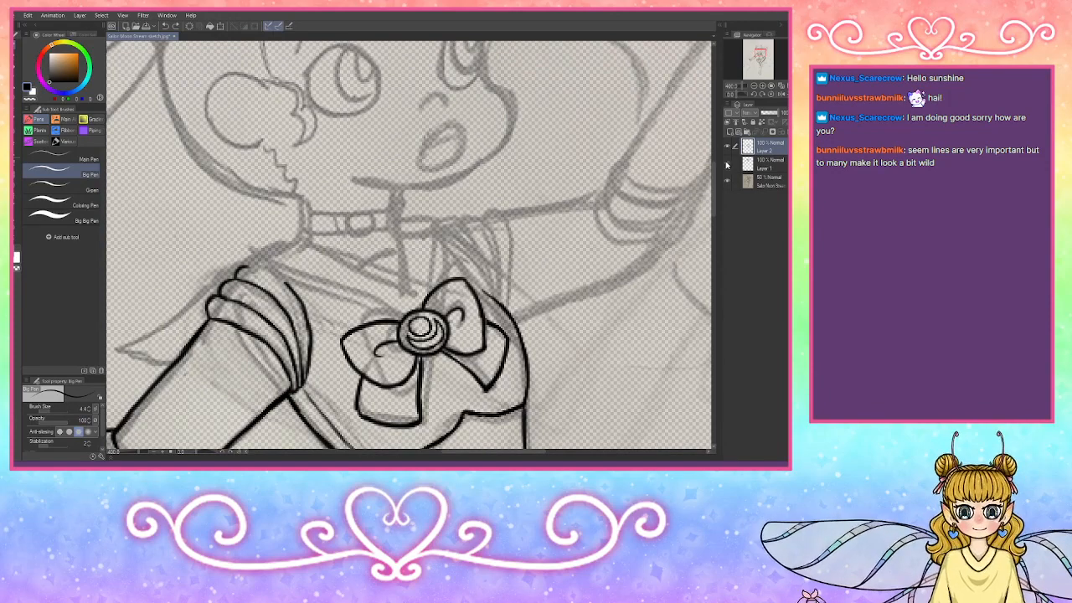
{"action": "left_click", "coordinate": [769, 167]}
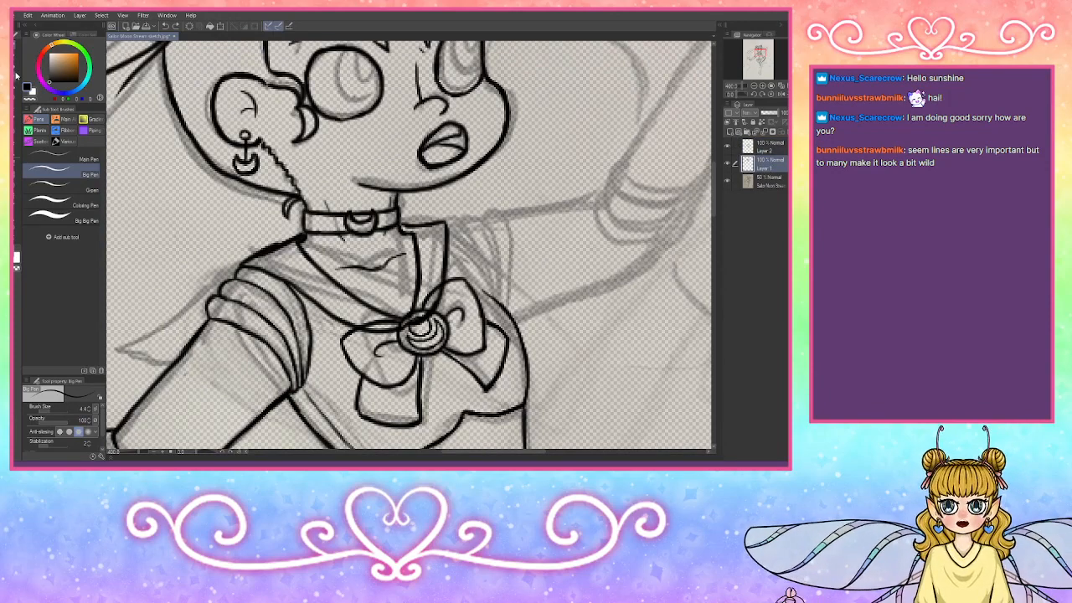
{"action": "left_click", "coordinate": [16, 76]}
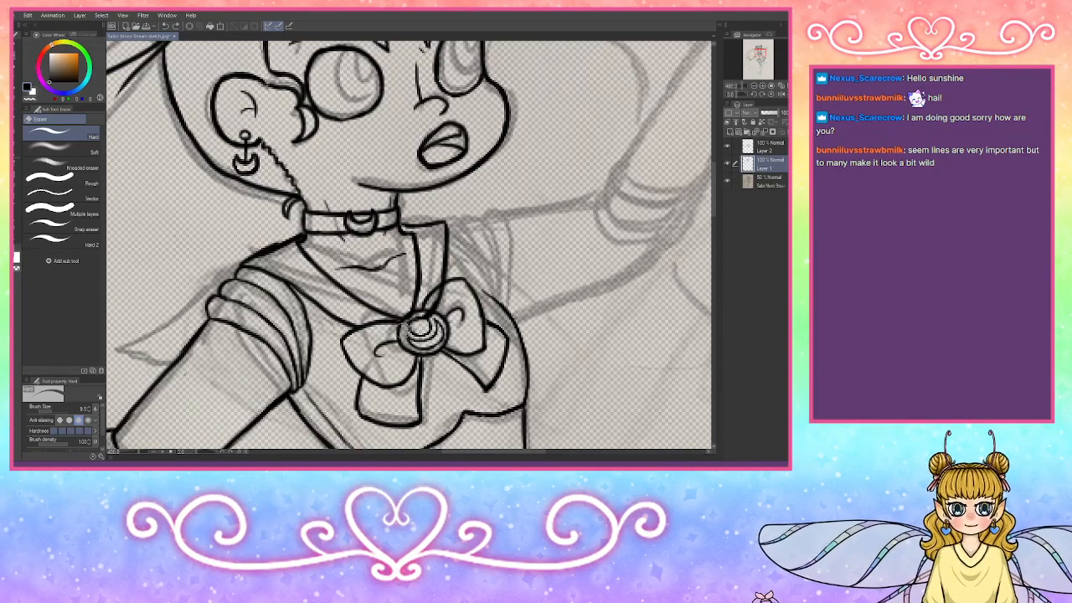
{"action": "mouse_move", "coordinate": [406, 330]}
{"action": "left_mouse_down"}
{"action": "mouse_move", "coordinate": [453, 302]}
{"action": "mouse_move", "coordinate": [410, 293]}
{"action": "mouse_move", "coordinate": [413, 314]}
{"action": "mouse_move", "coordinate": [415, 281]}
{"action": "mouse_move", "coordinate": [410, 301]}
{"action": "left_mouse_up"}
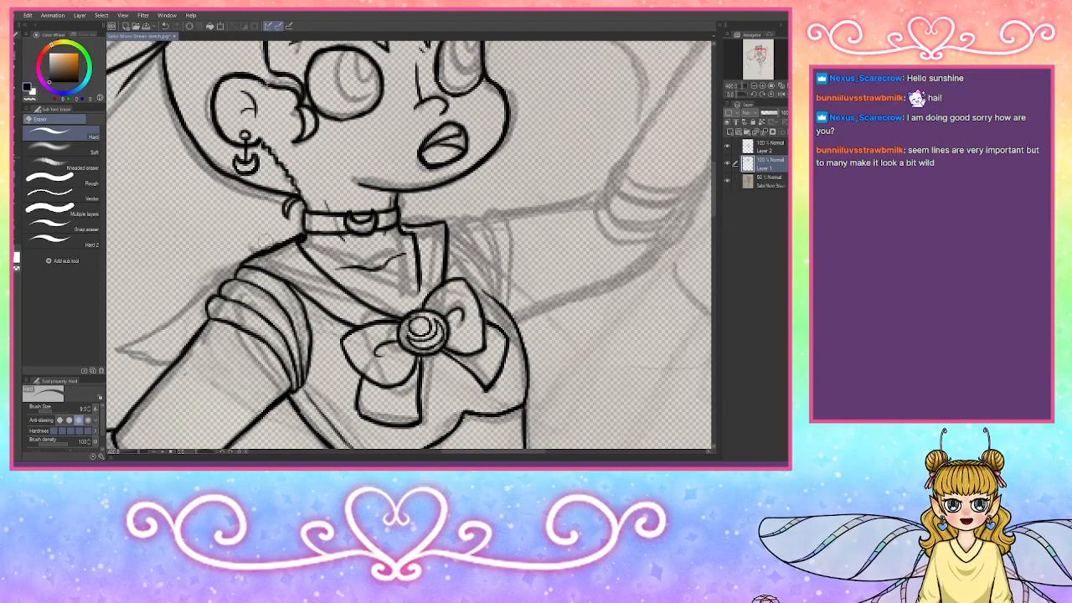
Step: Re-ink the collar edge down to the brooch and ink the pointed collar flap extending behind the shoulder to the upper arm
{"action": "key", "text": "p"}
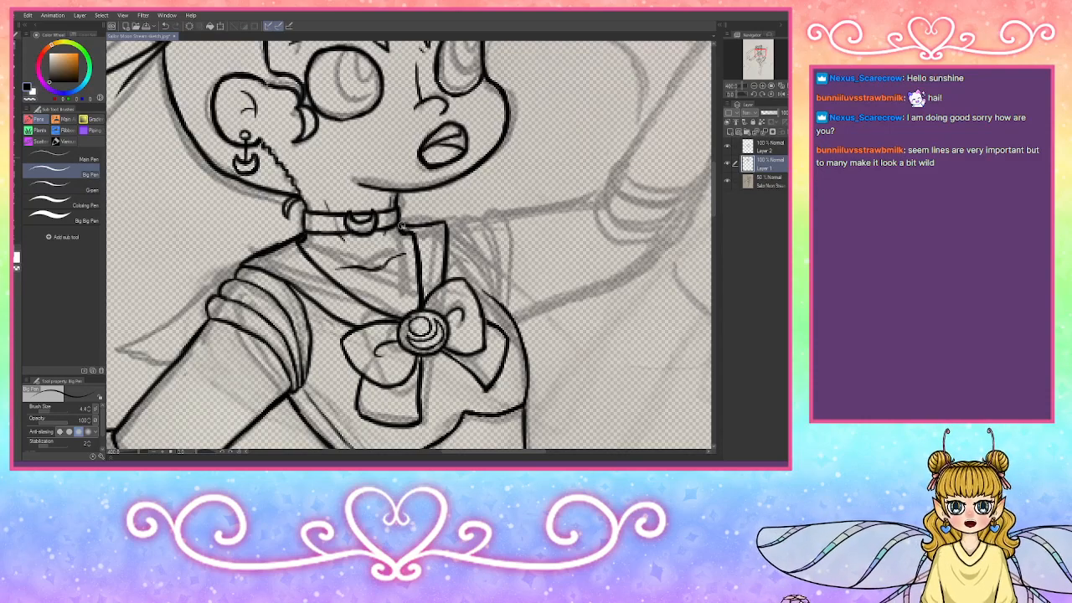
{"action": "mouse_move", "coordinate": [251, 262]}
{"action": "left_mouse_down"}
{"action": "mouse_move", "coordinate": [174, 306]}
{"action": "mouse_move", "coordinate": [251, 267]}
{"action": "mouse_move", "coordinate": [192, 290]}
{"action": "left_mouse_up"}
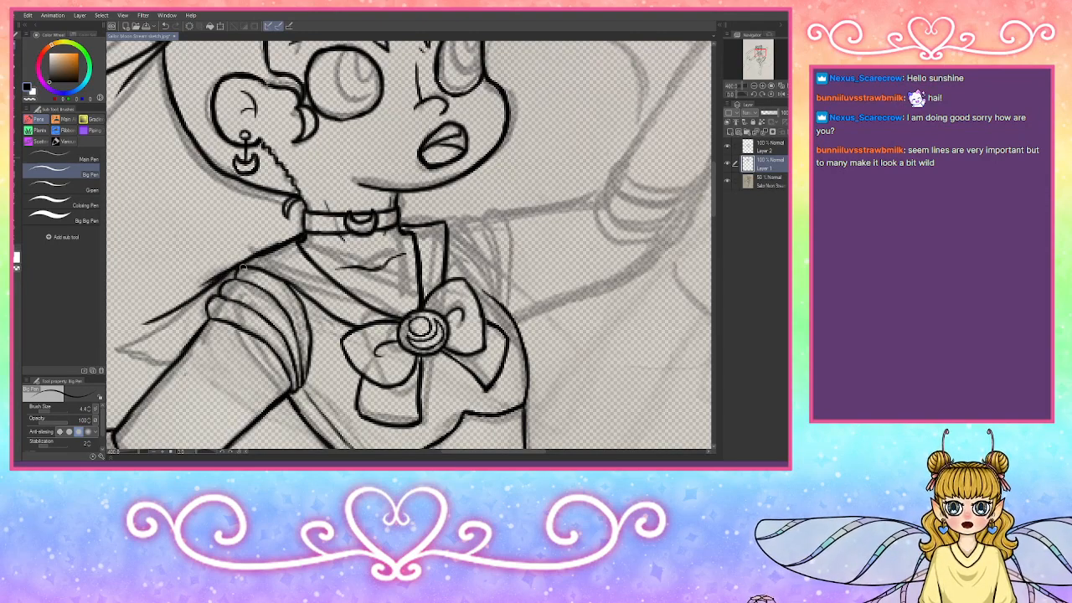
{"action": "mouse_move", "coordinate": [243, 266]}
{"action": "left_mouse_down"}
{"action": "mouse_move", "coordinate": [144, 325]}
{"action": "mouse_move", "coordinate": [189, 340]}
{"action": "left_mouse_up"}
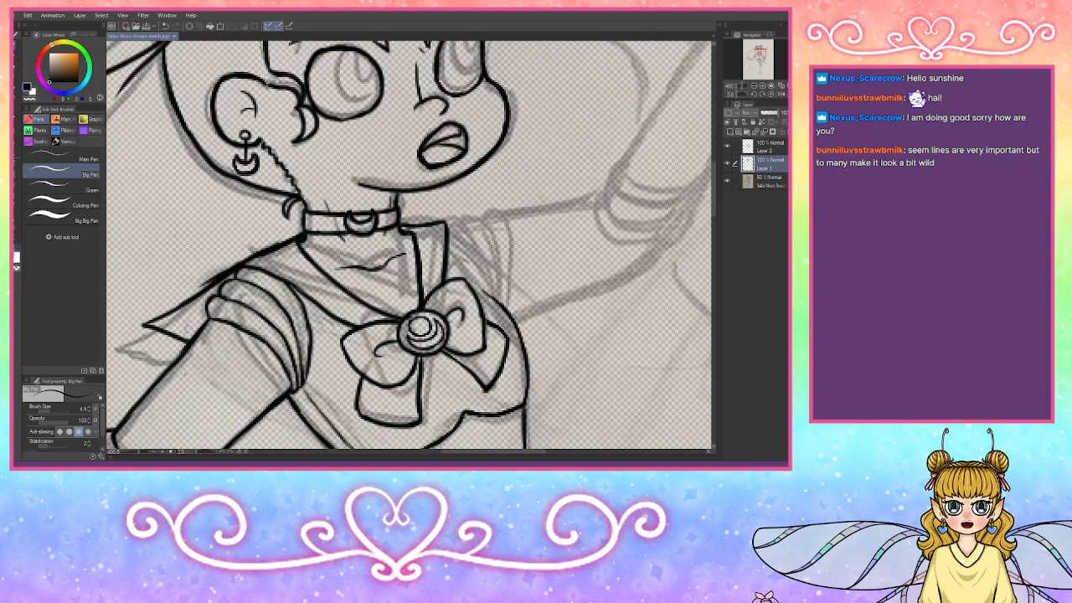
Step: Undo the inked lines of the pointed collar flap behind the lowered arm's shoulder
{"action": "key", "text": "ctrl+z"}
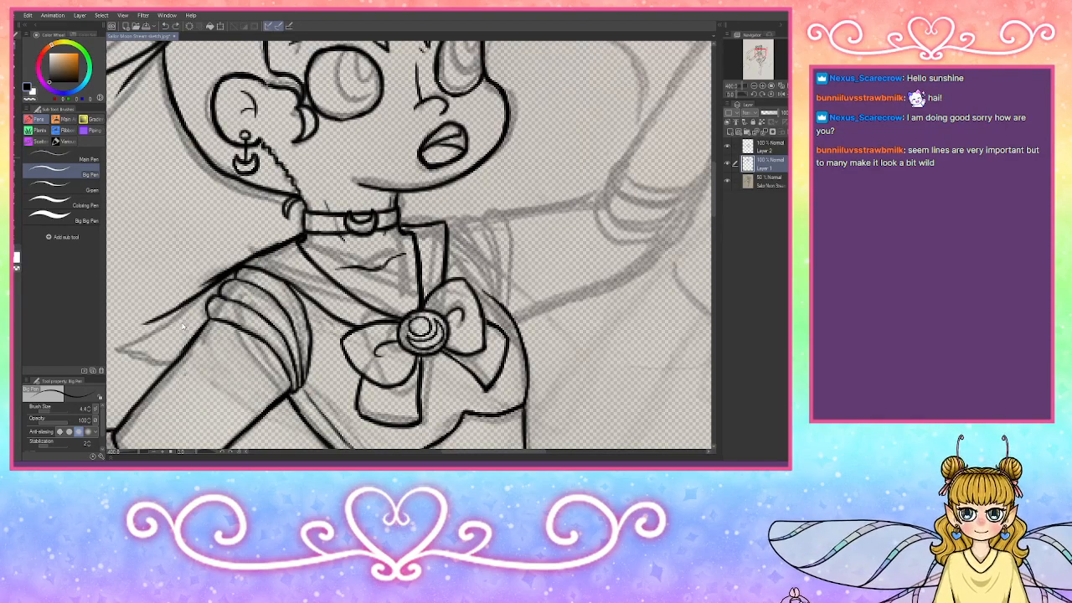
{"action": "mouse_move", "coordinate": [154, 322]}
{"action": "left_mouse_down"}
{"action": "mouse_move", "coordinate": [124, 342]}
{"action": "mouse_move", "coordinate": [195, 346]}
{"action": "left_mouse_up"}
{"action": "key", "text": "ctrl+z"}
{"action": "key", "text": "ctrl+z"}
{"action": "key", "text": "ctrl+z"}
{"action": "key", "text": "ctrl+z"}
{"action": "key", "text": "ctrl+z"}
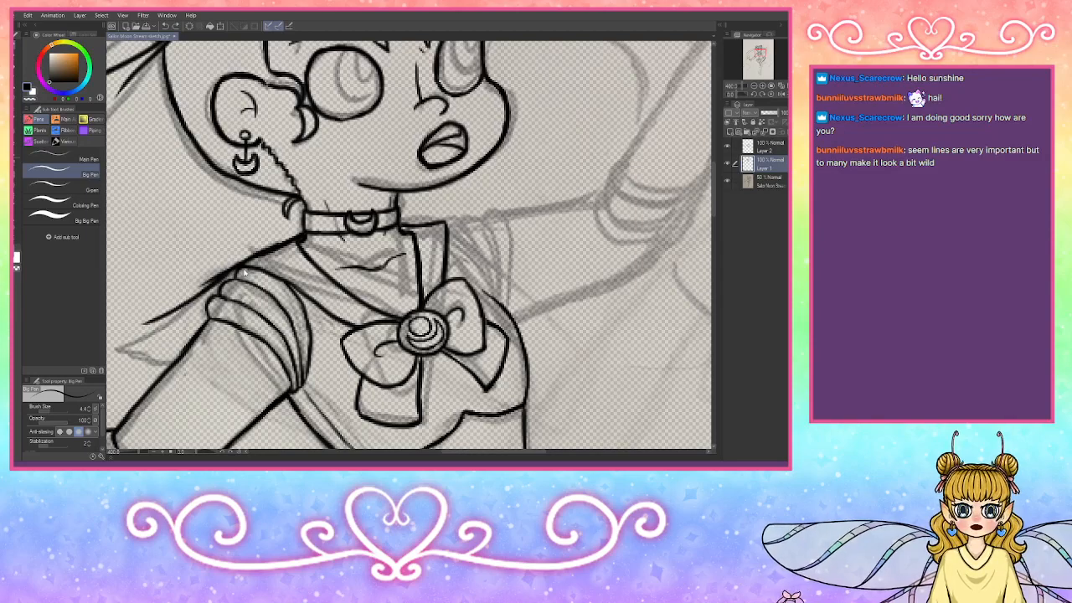
{"action": "key", "text": "ctrl+z"}
{"action": "key", "text": "ctrl+z"}
{"action": "key", "text": "ctrl+z"}
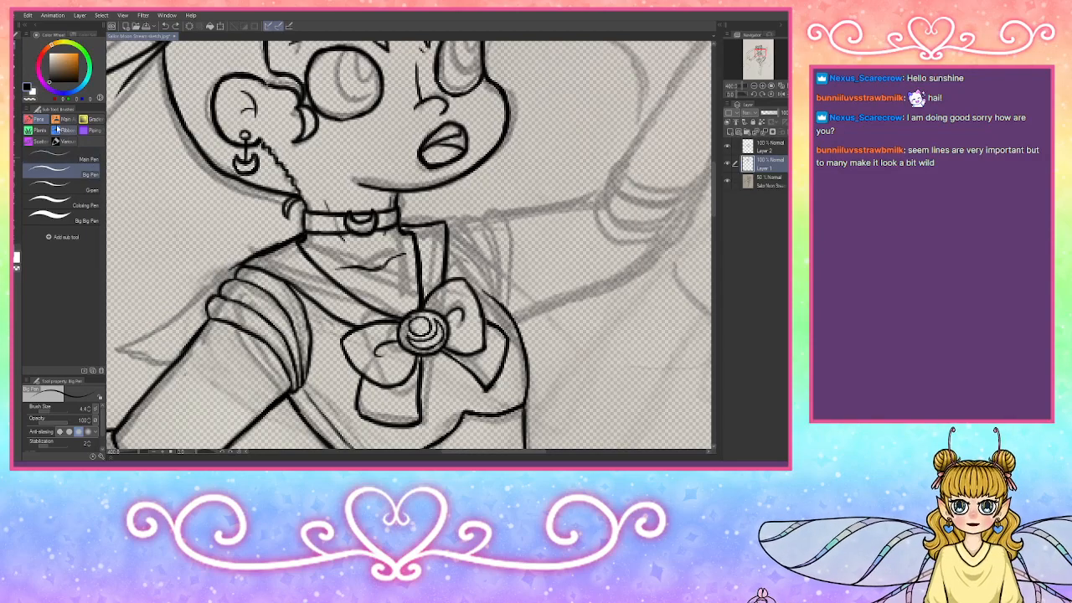
Step: Switch to the G-pen with transparent colour and erase the collar line running from the neck over the lowered arm's shoulder
{"action": "mouse_move", "coordinate": [264, 246]}
{"action": "left_mouse_down"}
{"action": "mouse_move", "coordinate": [226, 263]}
{"action": "mouse_move", "coordinate": [258, 266]}
{"action": "left_mouse_up"}
{"action": "key", "text": "ctrl+z"}
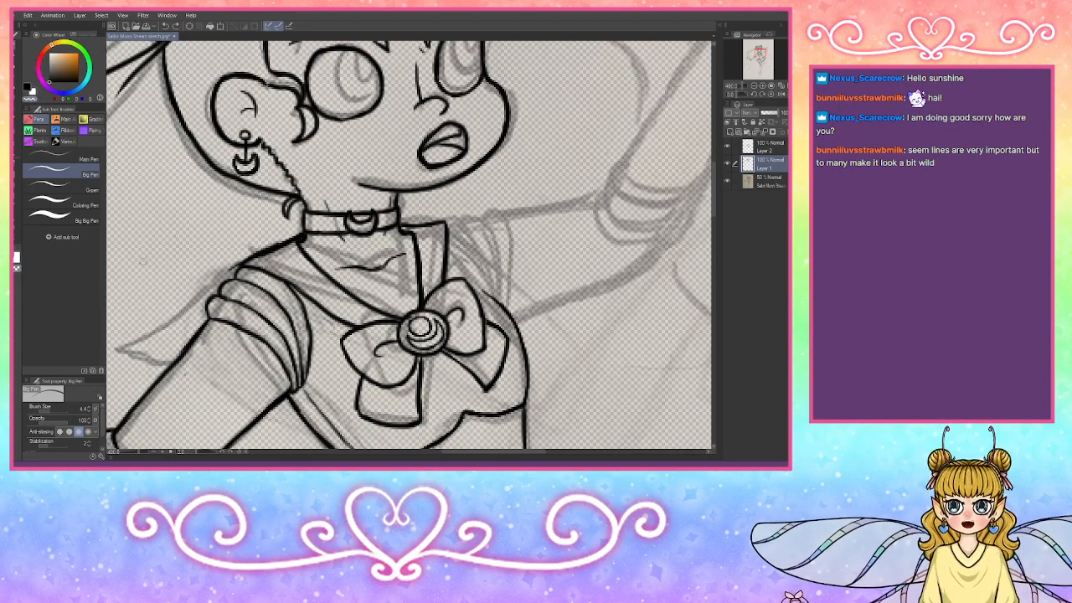
{"action": "left_click", "coordinate": [63, 186]}
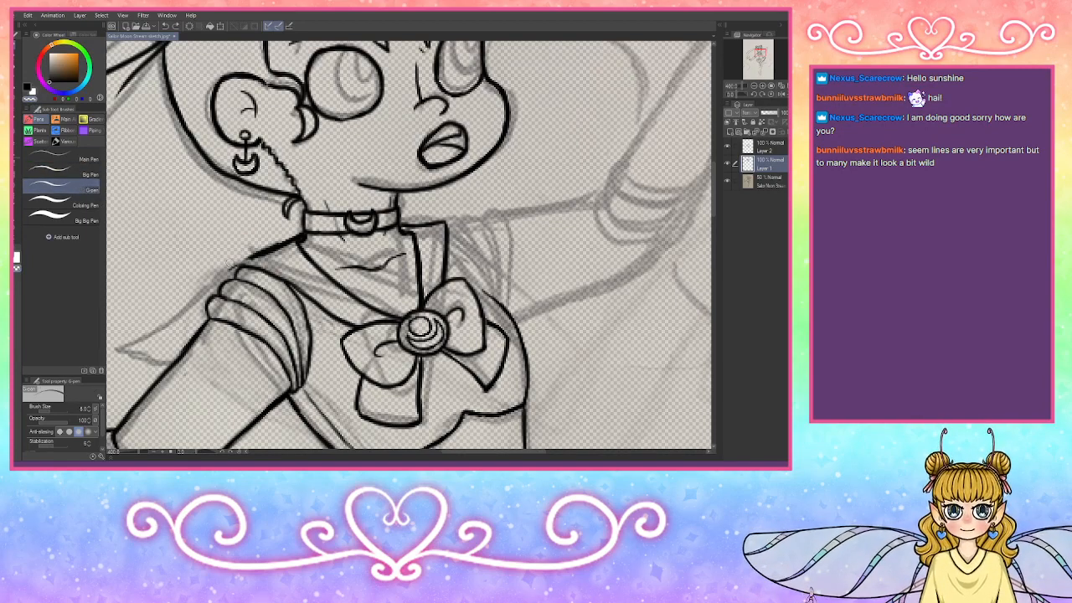
{"action": "key", "text": "ctrl+z"}
{"action": "mouse_move", "coordinate": [252, 258]}
{"action": "left_mouse_down"}
{"action": "mouse_move", "coordinate": [295, 239]}
{"action": "mouse_move", "coordinate": [280, 230]}
{"action": "left_mouse_up"}
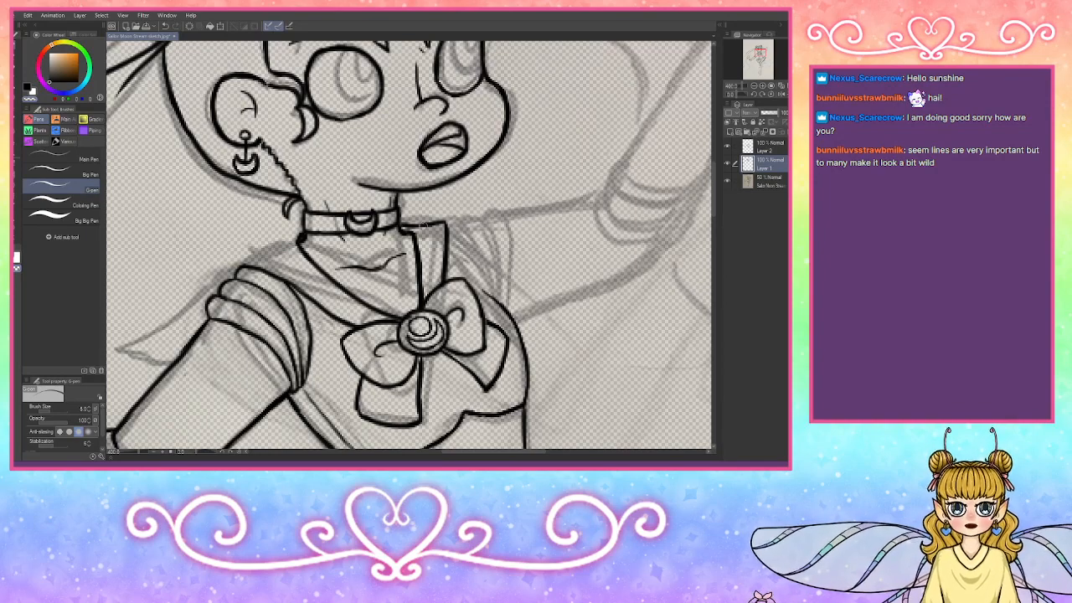
Step: Erase the top edge of the collar on the raised arm's side, clean up the choker corner and thin the collar's side edges
{"action": "left_click_drag", "start_coordinate": [423, 227], "coordinate": [411, 224]}
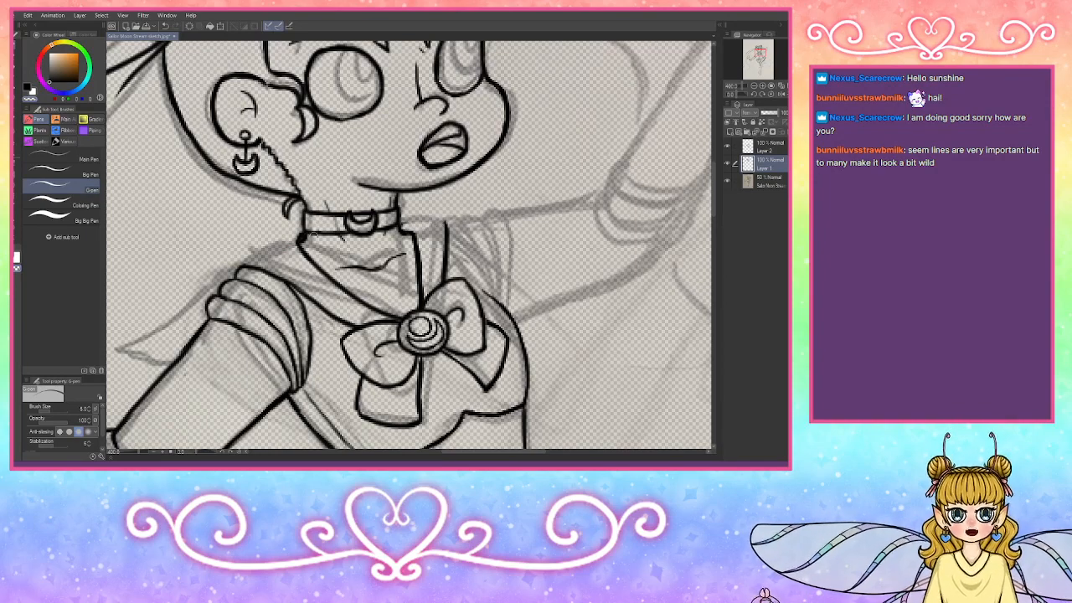
{"action": "left_click_drag", "start_coordinate": [299, 239], "coordinate": [298, 239]}
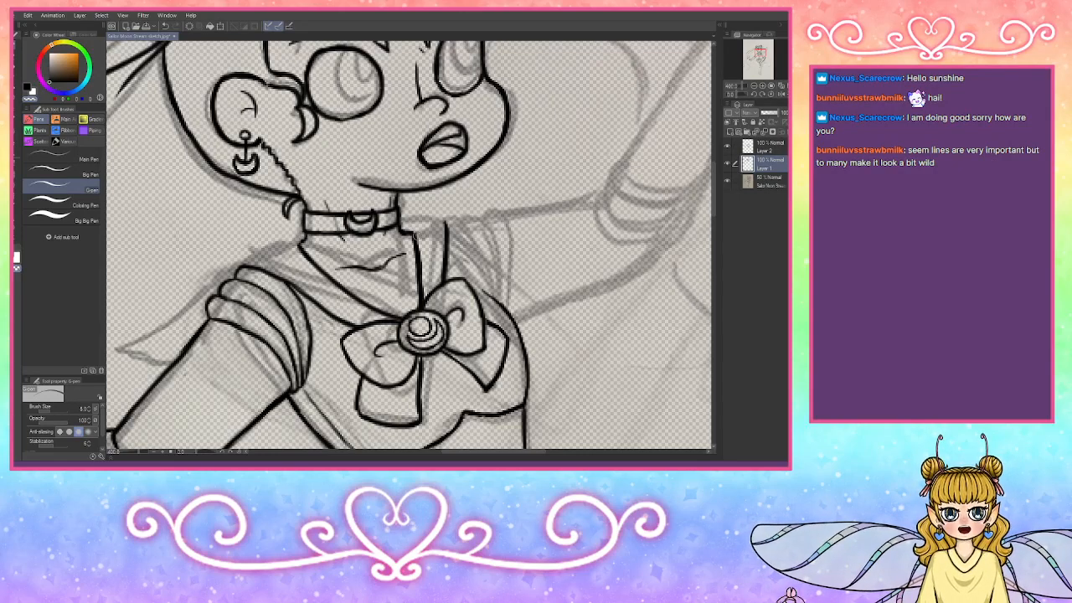
{"action": "mouse_move", "coordinate": [414, 237]}
{"action": "left_mouse_down"}
{"action": "mouse_move", "coordinate": [403, 235]}
{"action": "mouse_move", "coordinate": [423, 261]}
{"action": "left_mouse_up"}
{"action": "left_click_drag", "start_coordinate": [450, 220], "coordinate": [443, 266]}
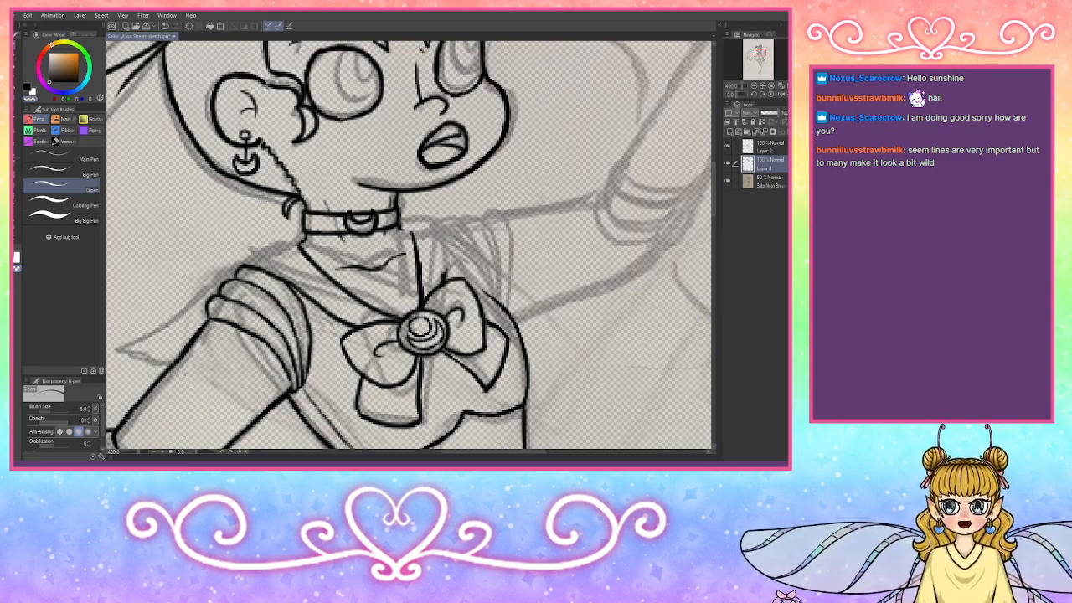
Step: Return to black ink and redraw both side edges of the collar panel between the choker and the bow
{"action": "left_click", "coordinate": [29, 87]}
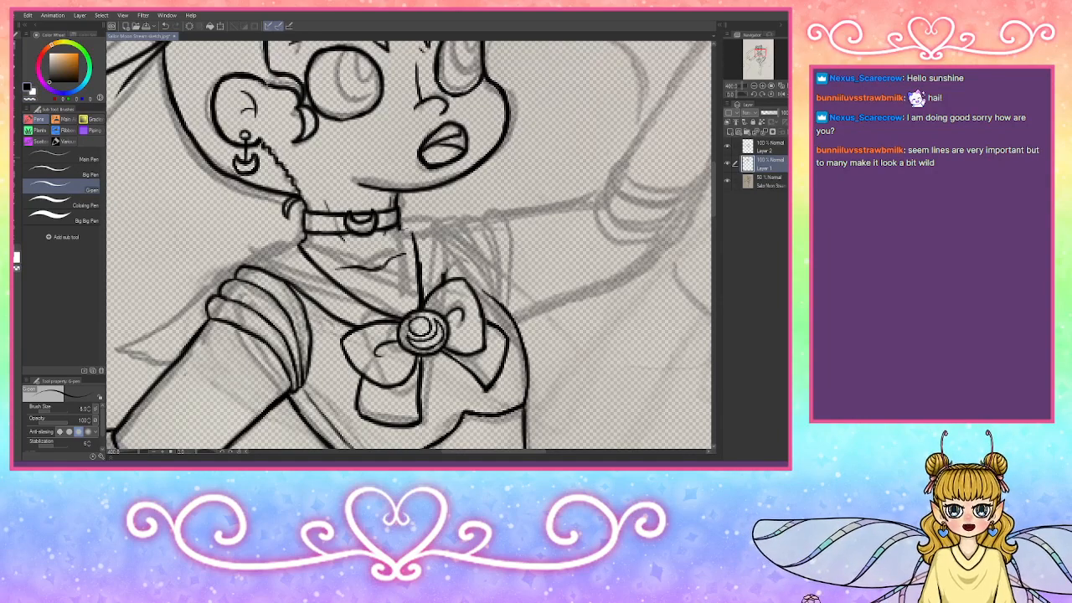
{"action": "left_click_drag", "start_coordinate": [401, 228], "coordinate": [417, 258]}
{"action": "left_click_drag", "start_coordinate": [443, 283], "coordinate": [446, 222]}
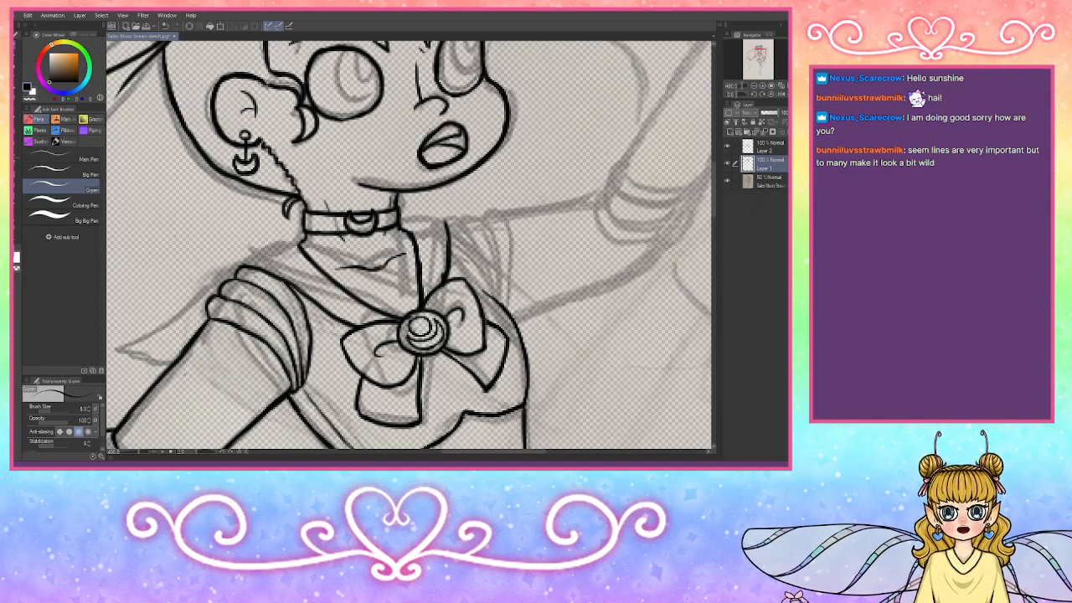
Step: Ink the collar's front edge and shoulder line on the lowered arm's side, plus the top edge of the opposite collar panel
{"action": "left_click_drag", "start_coordinate": [261, 253], "coordinate": [340, 319]}
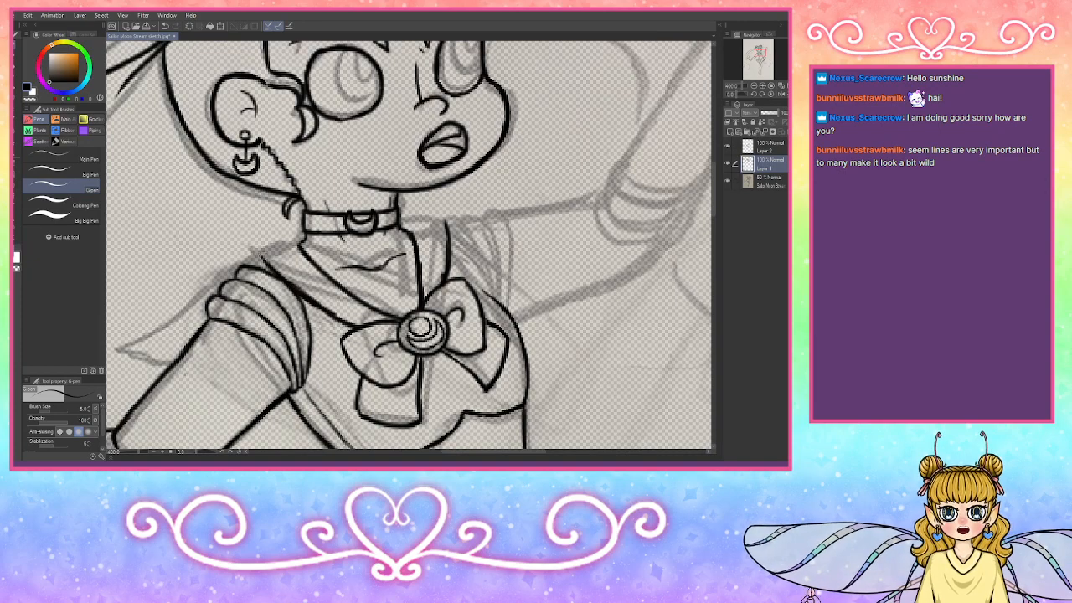
{"action": "mouse_move", "coordinate": [307, 235]}
{"action": "left_mouse_down"}
{"action": "mouse_move", "coordinate": [225, 256]}
{"action": "mouse_move", "coordinate": [196, 281]}
{"action": "left_mouse_up"}
{"action": "left_click_drag", "start_coordinate": [241, 252], "coordinate": [210, 270]}
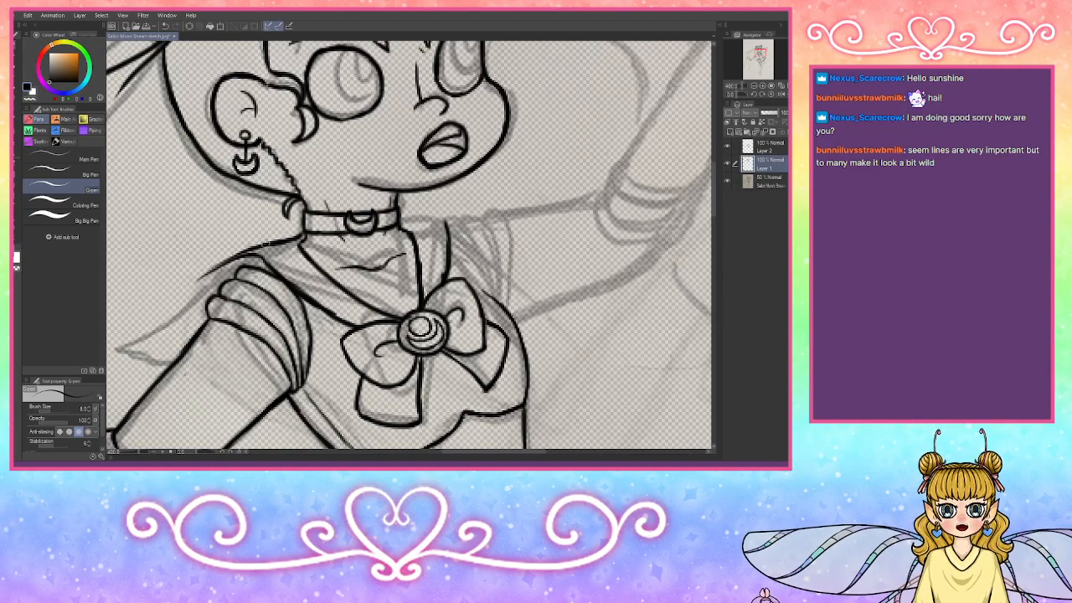
{"action": "mouse_move", "coordinate": [402, 222]}
{"action": "left_mouse_down"}
{"action": "mouse_move", "coordinate": [447, 215]}
{"action": "mouse_move", "coordinate": [451, 235]}
{"action": "left_mouse_up"}
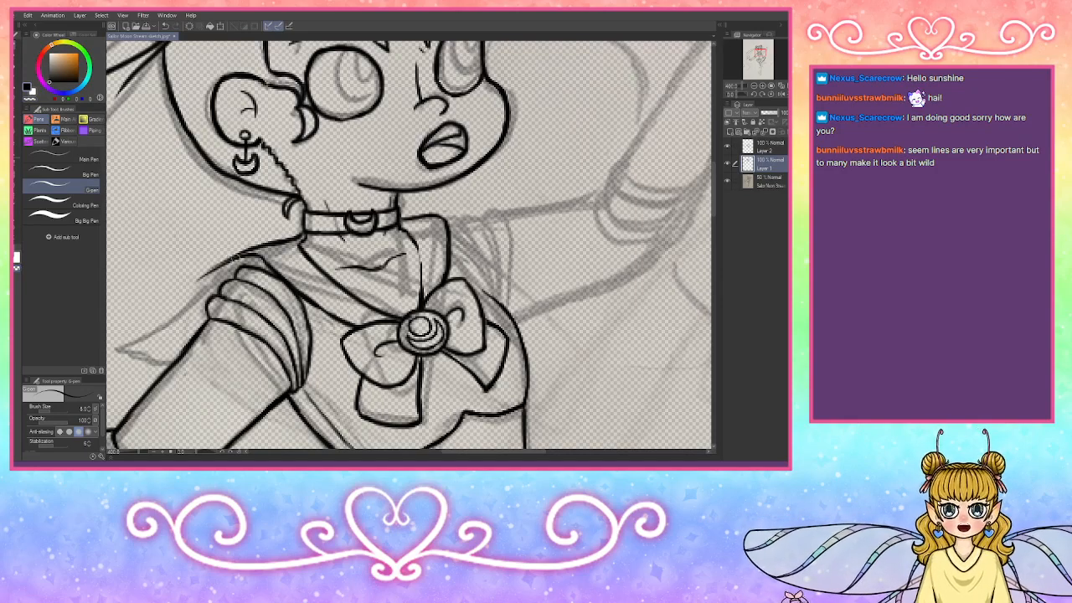
Step: Ink the pointed collar flap extending behind the lowered arm's shoulder, following the sketch
{"action": "left_click_drag", "start_coordinate": [236, 257], "coordinate": [142, 322]}
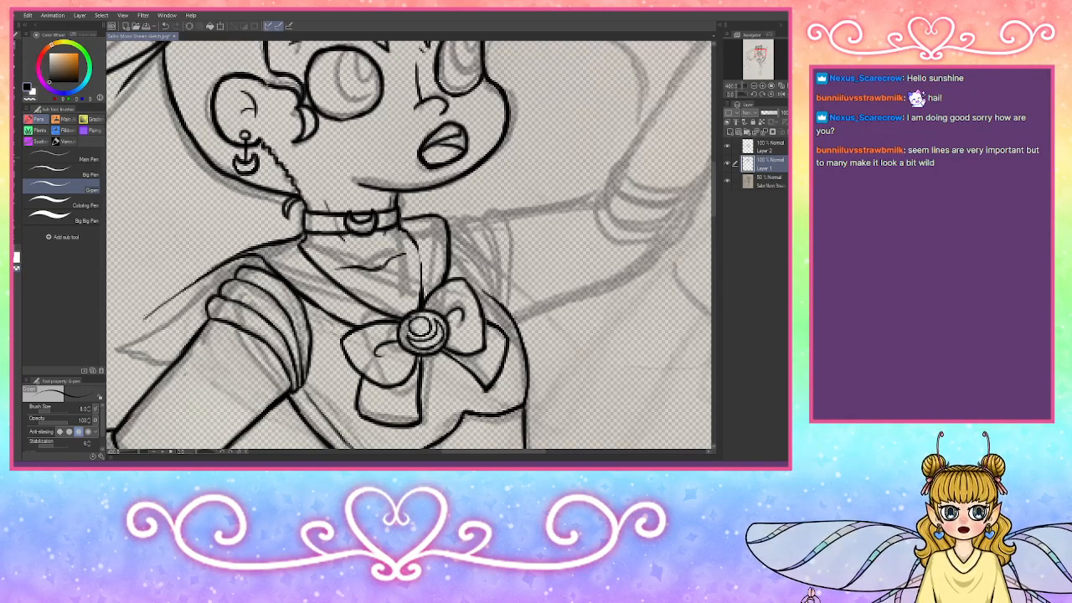
{"action": "mouse_move", "coordinate": [201, 276]}
{"action": "left_mouse_down"}
{"action": "mouse_move", "coordinate": [144, 319]}
{"action": "mouse_move", "coordinate": [208, 317]}
{"action": "mouse_move", "coordinate": [184, 285]}
{"action": "mouse_move", "coordinate": [240, 254]}
{"action": "mouse_move", "coordinate": [191, 282]}
{"action": "left_mouse_up"}
{"action": "left_click_drag", "start_coordinate": [245, 251], "coordinate": [167, 298]}
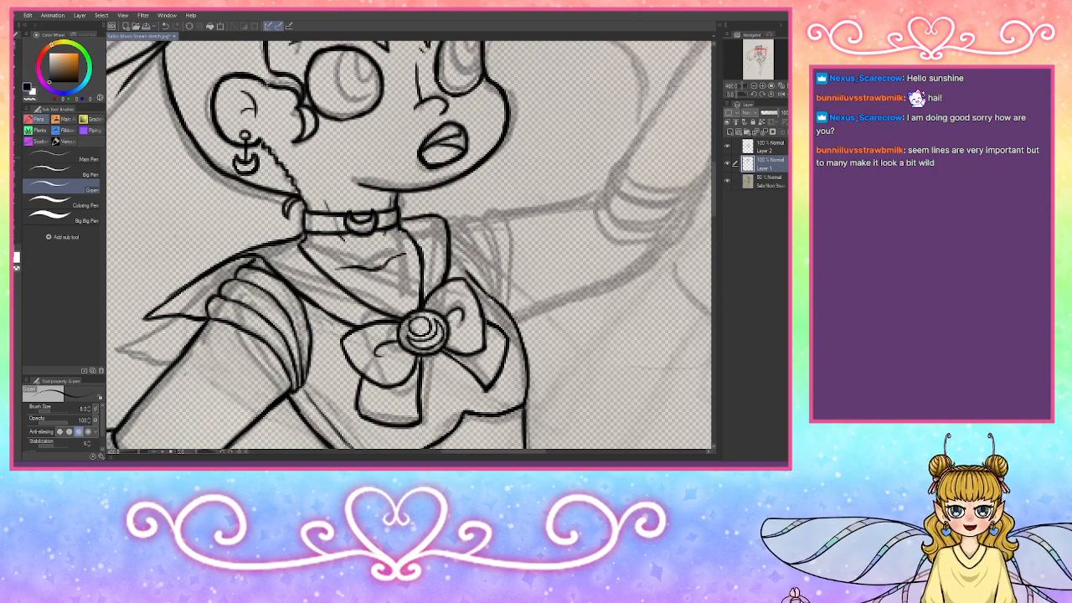
Step: Ink the first curved fold of the sleeve beside the collar on the raised arm's side
{"action": "mouse_move", "coordinate": [449, 221]}
{"action": "left_mouse_down"}
{"action": "mouse_move", "coordinate": [469, 236]}
{"action": "mouse_move", "coordinate": [484, 290]}
{"action": "left_mouse_up"}
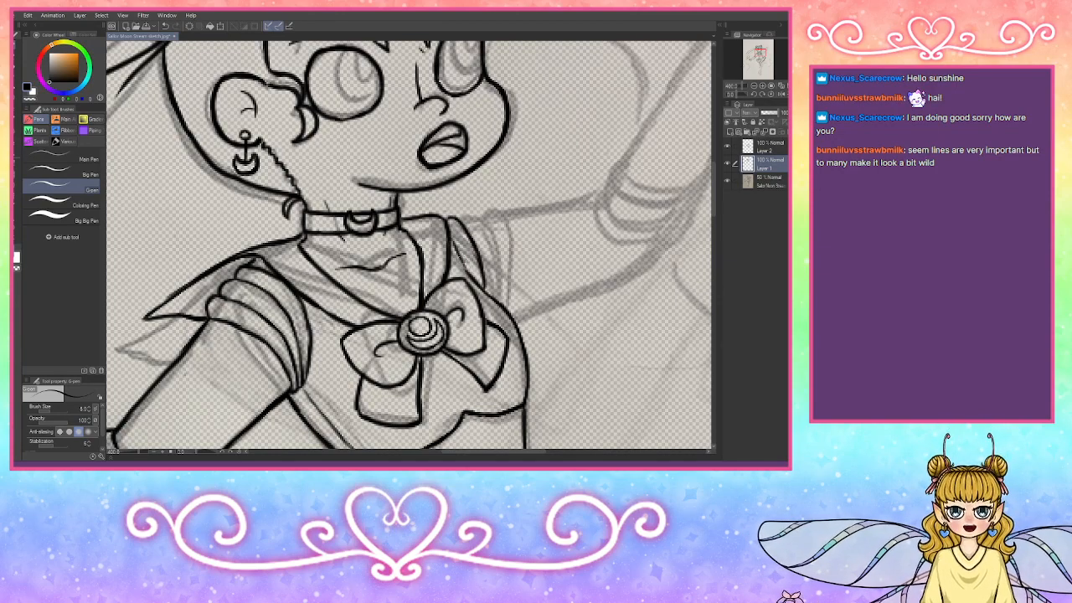
{"action": "left_click_drag", "start_coordinate": [449, 236], "coordinate": [466, 270]}
{"action": "key", "text": "ctrl+z"}
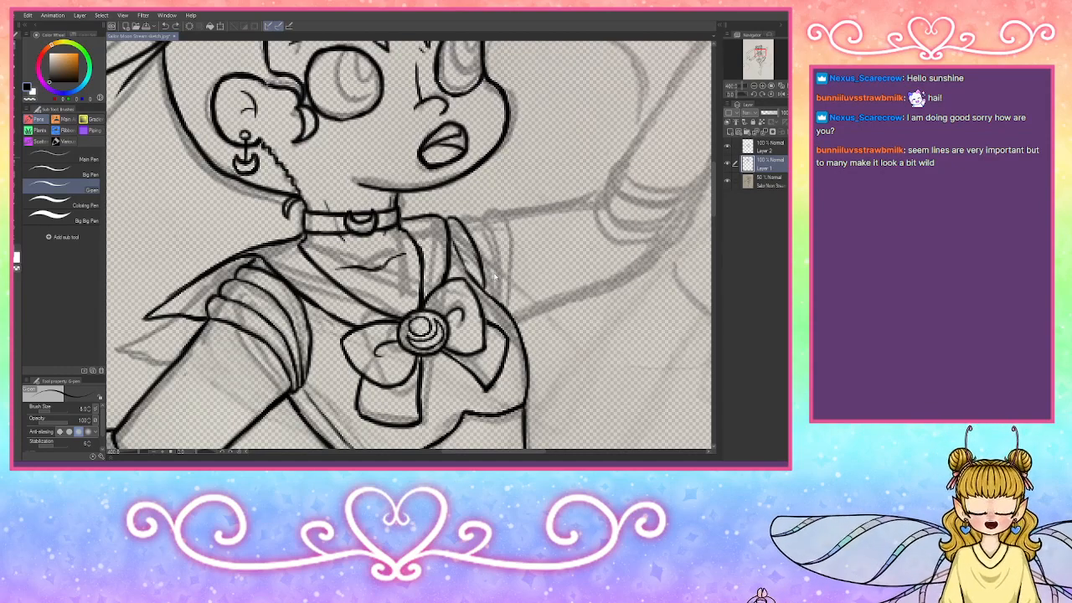
{"action": "key", "text": "ctrl+z"}
{"action": "left_click_drag", "start_coordinate": [450, 244], "coordinate": [505, 310]}
{"action": "key", "text": "ctrl+z"}
{"action": "key", "text": "ctrl+z"}
{"action": "key", "text": "ctrl+z"}
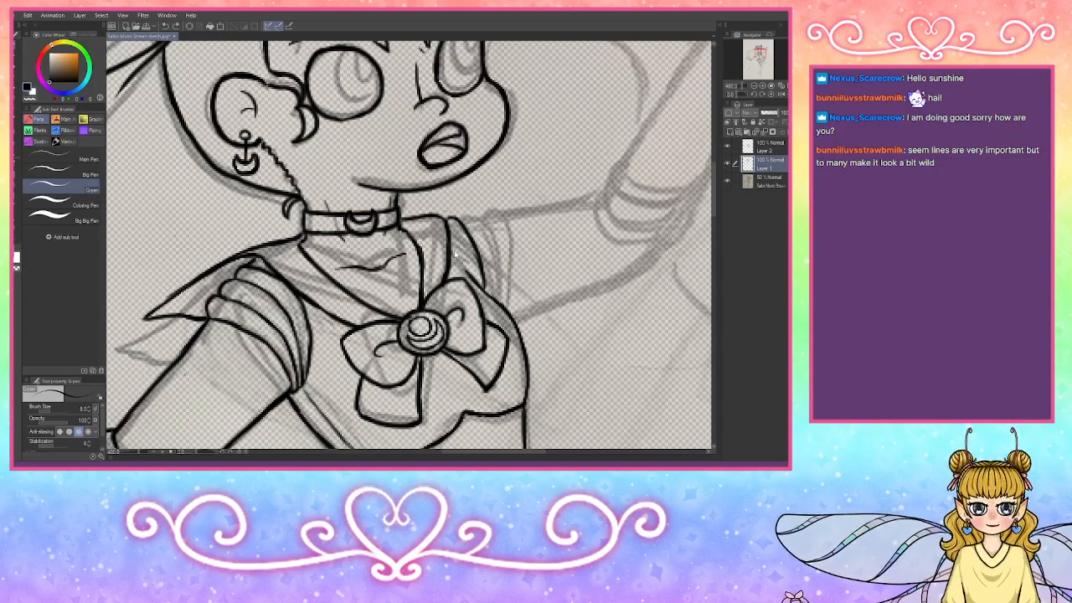
Step: Ink the chest line from the collar toward the bow and add the outer folds of the raised arm's sleeve
{"action": "left_click_drag", "start_coordinate": [451, 242], "coordinate": [508, 312]}
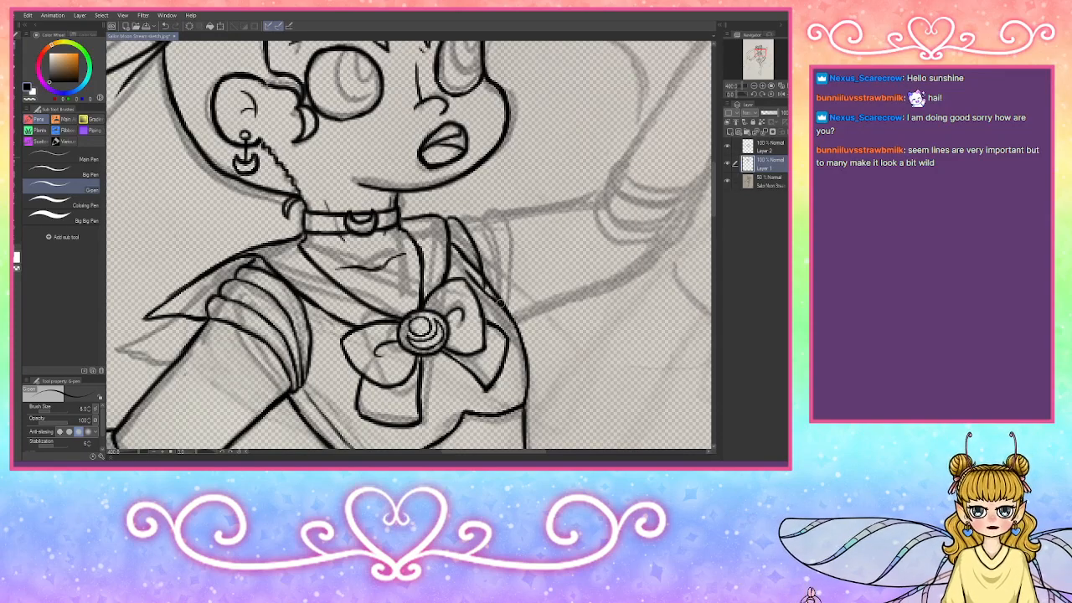
{"action": "left_click_drag", "start_coordinate": [453, 246], "coordinate": [481, 280]}
{"action": "mouse_move", "coordinate": [459, 217]}
{"action": "left_mouse_down"}
{"action": "mouse_move", "coordinate": [473, 211]}
{"action": "mouse_move", "coordinate": [503, 301]}
{"action": "mouse_move", "coordinate": [487, 211]}
{"action": "mouse_move", "coordinate": [502, 218]}
{"action": "mouse_move", "coordinate": [511, 263]}
{"action": "left_mouse_up"}
{"action": "mouse_move", "coordinate": [503, 224]}
{"action": "left_mouse_down"}
{"action": "mouse_move", "coordinate": [515, 317]}
{"action": "mouse_move", "coordinate": [516, 303]}
{"action": "left_mouse_up"}
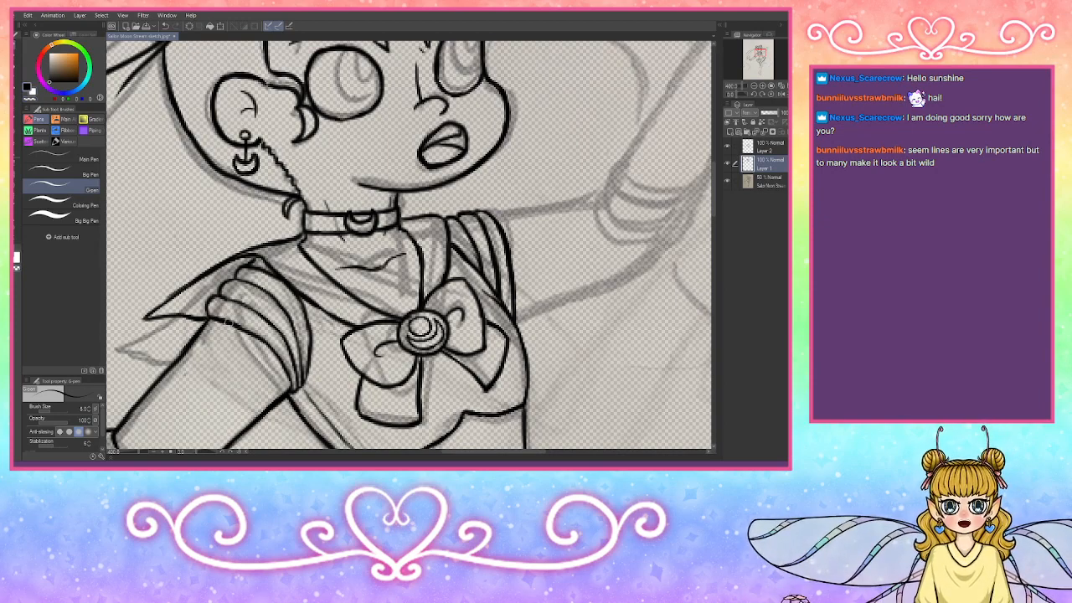
Step: Trim the outermost fold of the raised arm's sleeve with transparent colour and redraw its curve in black
{"action": "left_click_drag", "start_coordinate": [232, 302], "coordinate": [268, 324]}
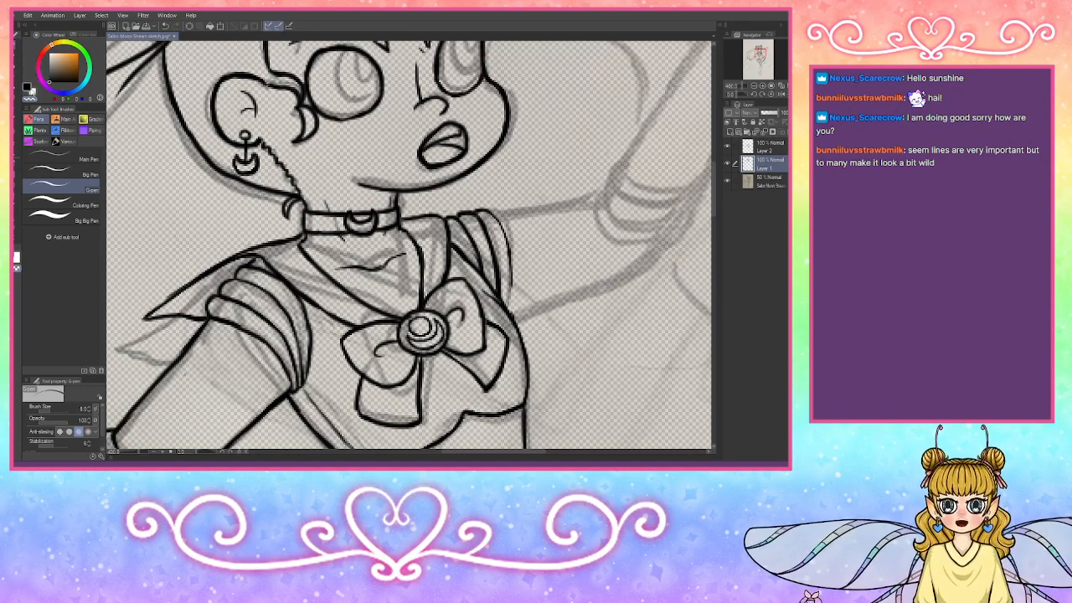
{"action": "mouse_move", "coordinate": [482, 210]}
{"action": "left_mouse_down"}
{"action": "mouse_move", "coordinate": [506, 245]}
{"action": "mouse_move", "coordinate": [514, 324]}
{"action": "left_mouse_up"}
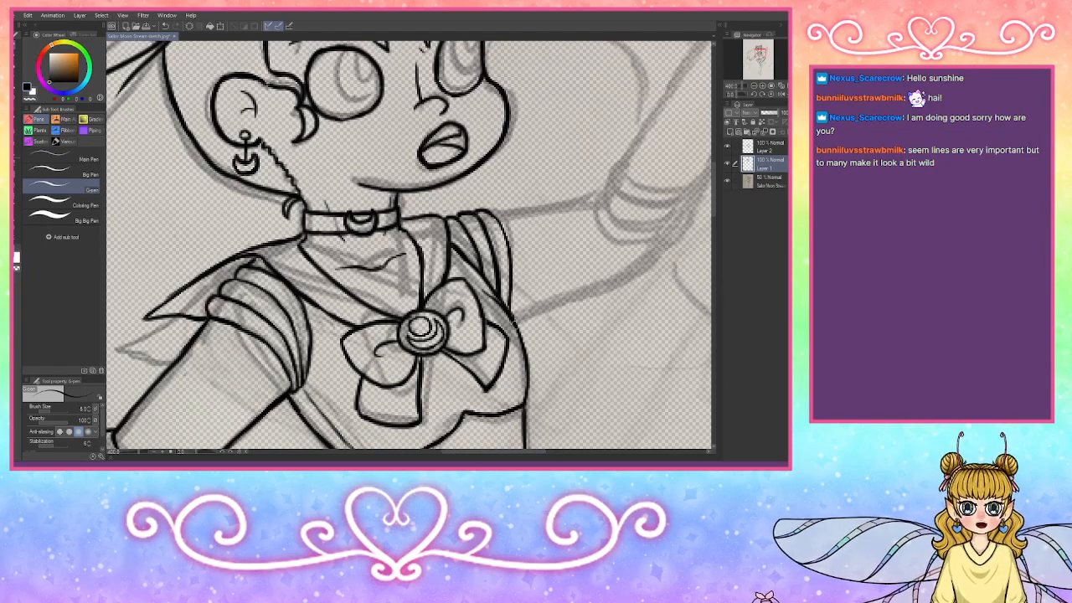
{"action": "mouse_move", "coordinate": [481, 210]}
{"action": "left_mouse_down"}
{"action": "mouse_move", "coordinate": [502, 236]}
{"action": "mouse_move", "coordinate": [505, 289]}
{"action": "left_mouse_up"}
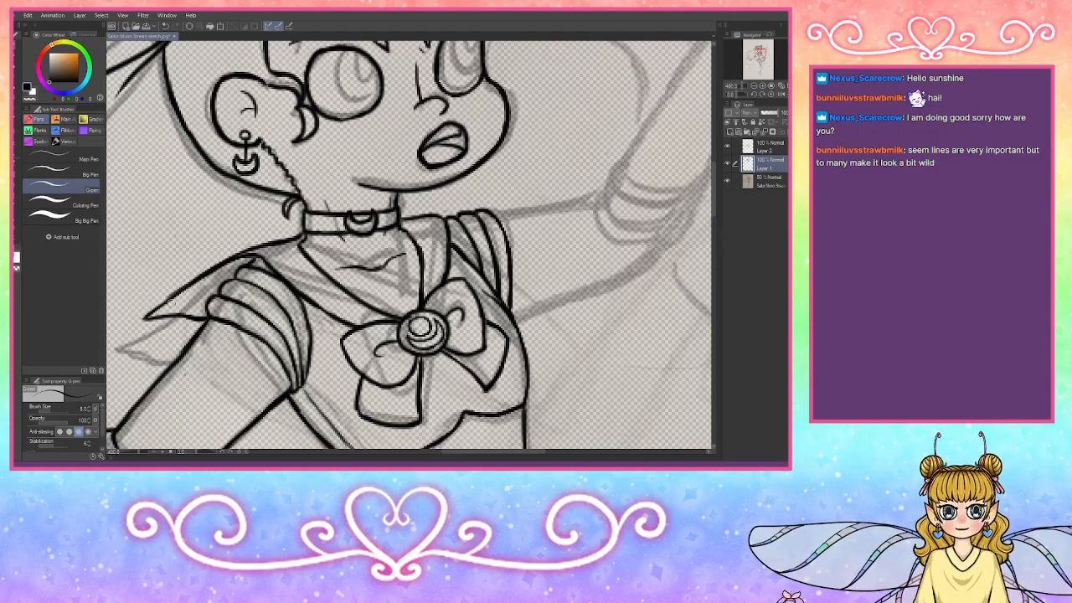
Step: Erase the lower edge of the pointed collar flap, trim its tip with transparent colour and return to black ink
{"action": "left_click", "coordinate": [33, 91]}
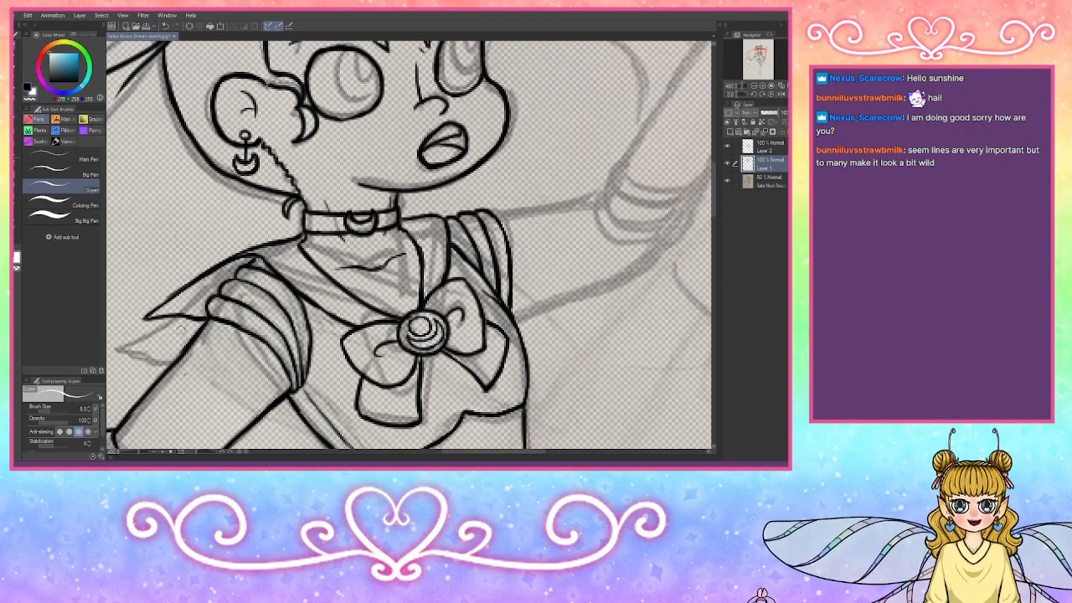
{"action": "left_click_drag", "start_coordinate": [196, 315], "coordinate": [199, 318]}
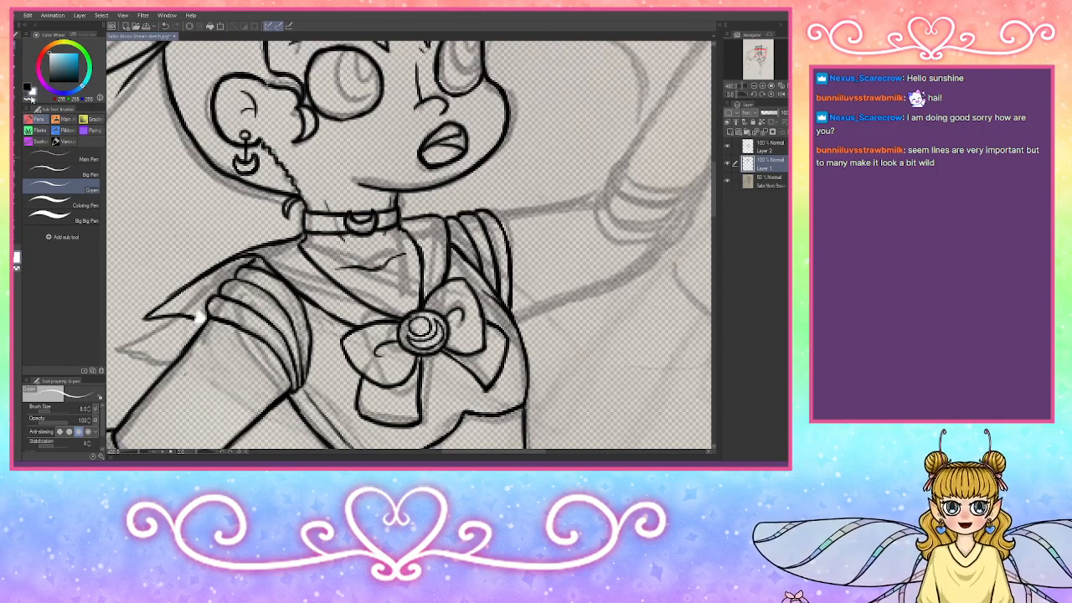
{"action": "left_click", "coordinate": [26, 87]}
{"action": "mouse_move", "coordinate": [199, 317]}
{"action": "left_mouse_down"}
{"action": "mouse_move", "coordinate": [206, 307]}
{"action": "mouse_move", "coordinate": [202, 320]}
{"action": "mouse_move", "coordinate": [151, 315]}
{"action": "left_mouse_up"}
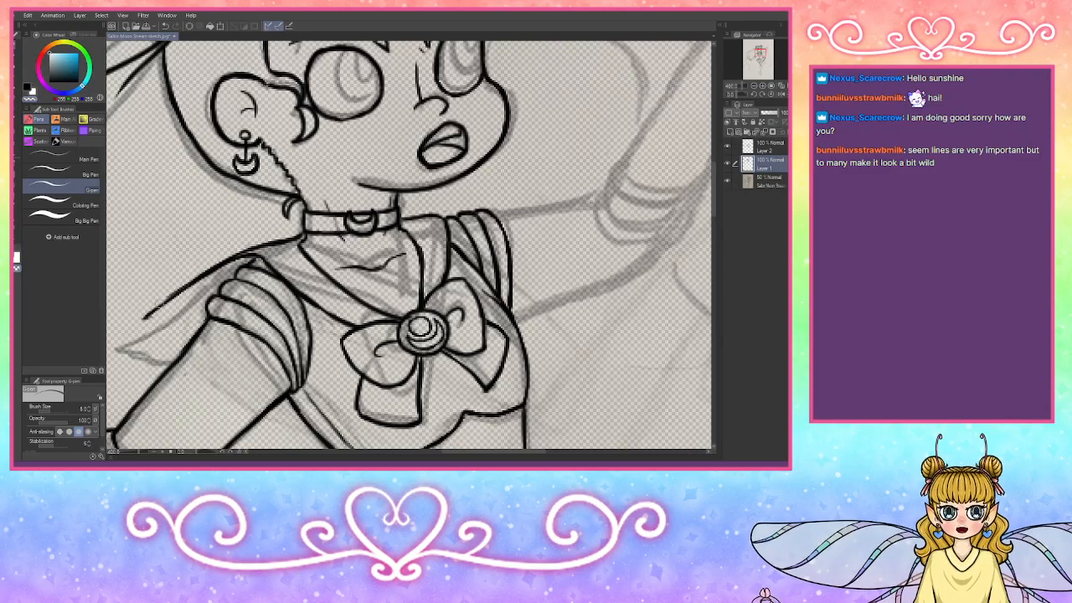
{"action": "left_click_drag", "start_coordinate": [164, 299], "coordinate": [144, 315]}
{"action": "left_click_drag", "start_coordinate": [187, 285], "coordinate": [137, 328]}
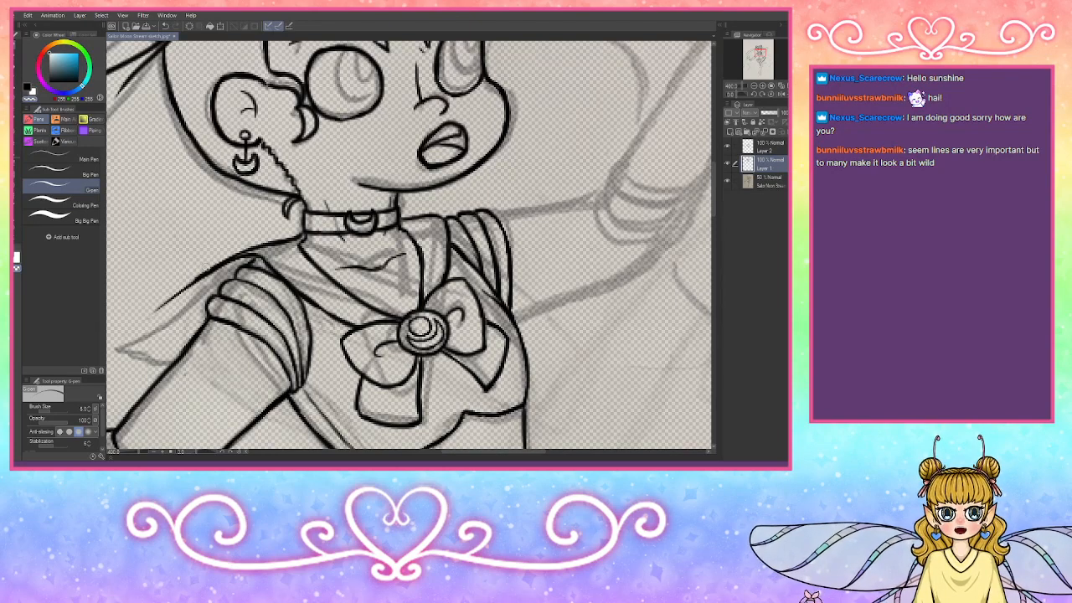
{"action": "left_click", "coordinate": [27, 91]}
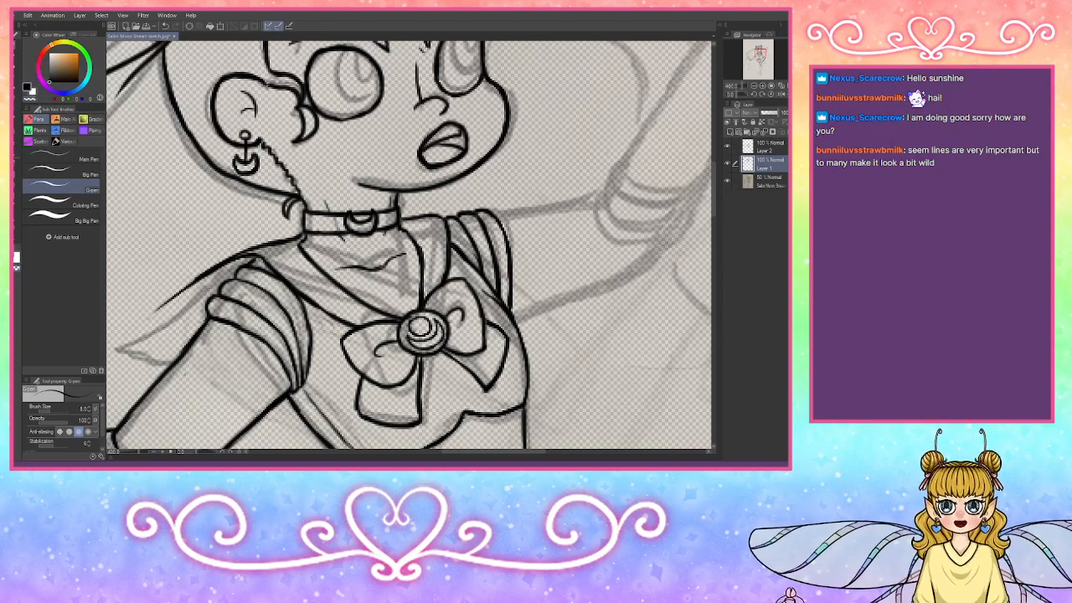
{"action": "mouse_move", "coordinate": [200, 276]}
{"action": "left_mouse_down"}
{"action": "mouse_move", "coordinate": [146, 321]}
{"action": "mouse_move", "coordinate": [213, 305]}
{"action": "left_mouse_up"}
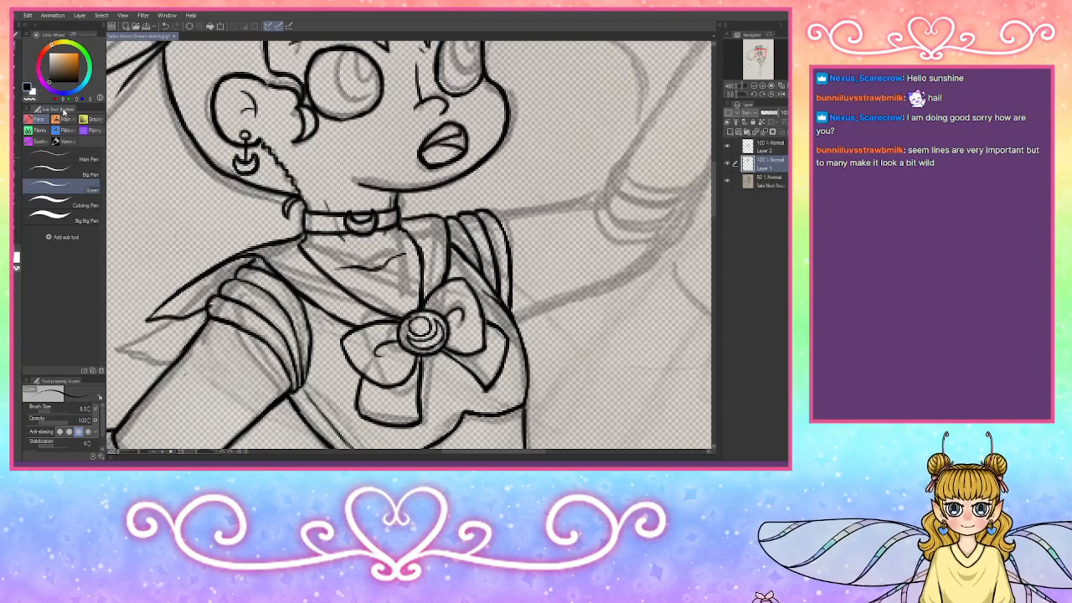
{"action": "key", "text": "ctrl+z"}
{"action": "mouse_move", "coordinate": [175, 295]}
{"action": "left_mouse_down"}
{"action": "mouse_move", "coordinate": [139, 335]}
{"action": "mouse_move", "coordinate": [207, 318]}
{"action": "left_mouse_up"}
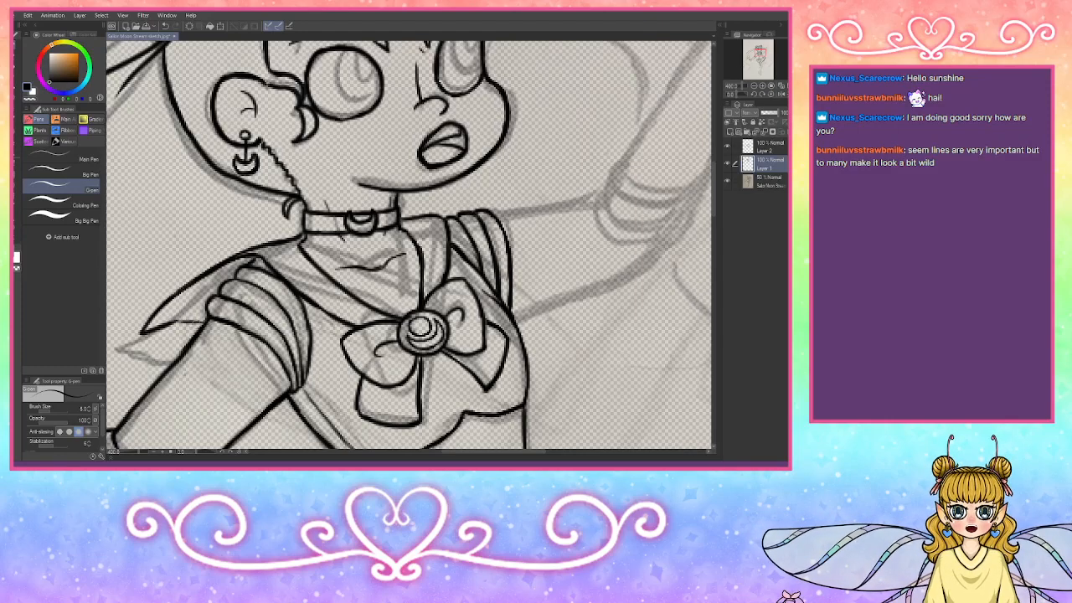
{"action": "key", "text": "ctrl+z"}
{"action": "key", "text": "ctrl+z"}
{"action": "key", "text": "ctrl+z"}
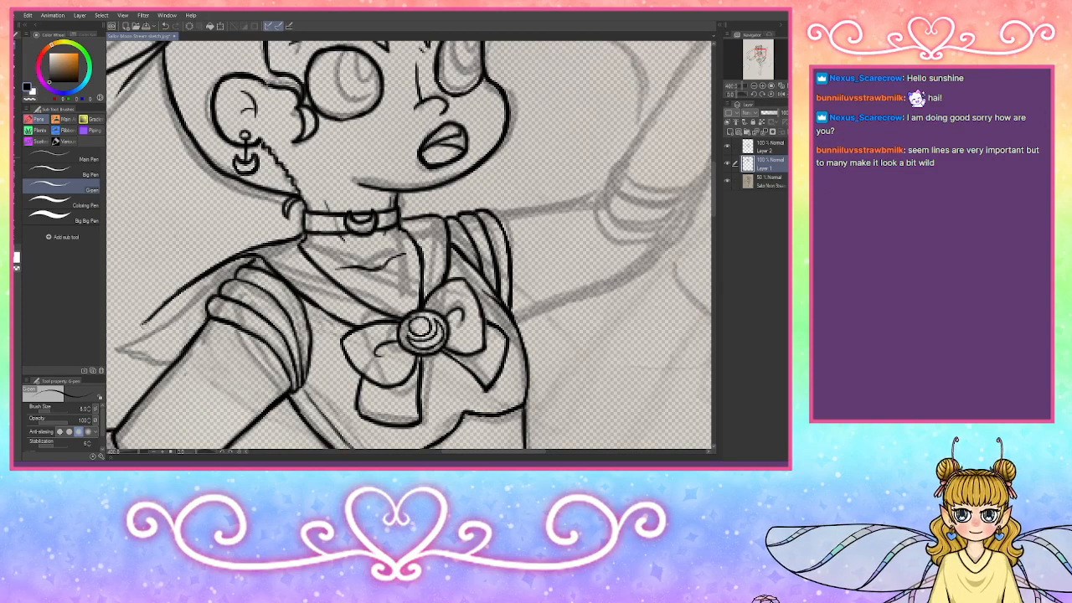
{"action": "mouse_move", "coordinate": [132, 330]}
{"action": "left_mouse_down"}
{"action": "mouse_move", "coordinate": [179, 347]}
{"action": "mouse_move", "coordinate": [193, 340]}
{"action": "mouse_move", "coordinate": [154, 331]}
{"action": "mouse_move", "coordinate": [192, 333]}
{"action": "left_mouse_up"}
{"action": "key", "text": "ctrl+z"}
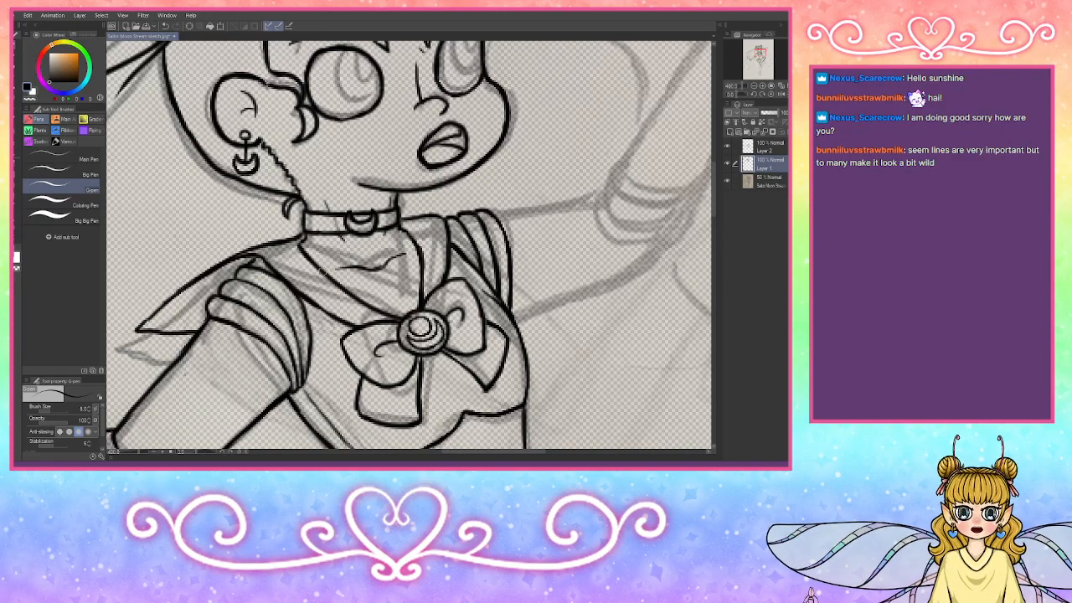
{"action": "key", "text": "ctrl+z"}
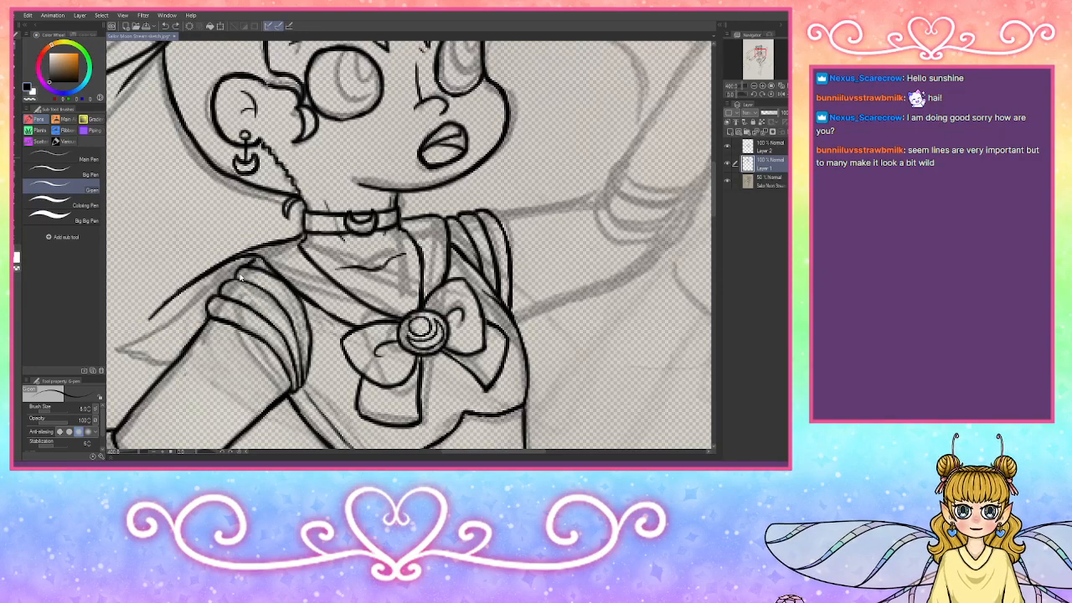
Step: Extend the tip of the collar flap and ink its lower edge back toward the lowered arm's sleeve
{"action": "mouse_move", "coordinate": [151, 318]}
{"action": "left_mouse_down"}
{"action": "mouse_move", "coordinate": [220, 288]}
{"action": "mouse_move", "coordinate": [146, 323]}
{"action": "left_mouse_up"}
{"action": "left_click_drag", "start_coordinate": [220, 285], "coordinate": [146, 324]}
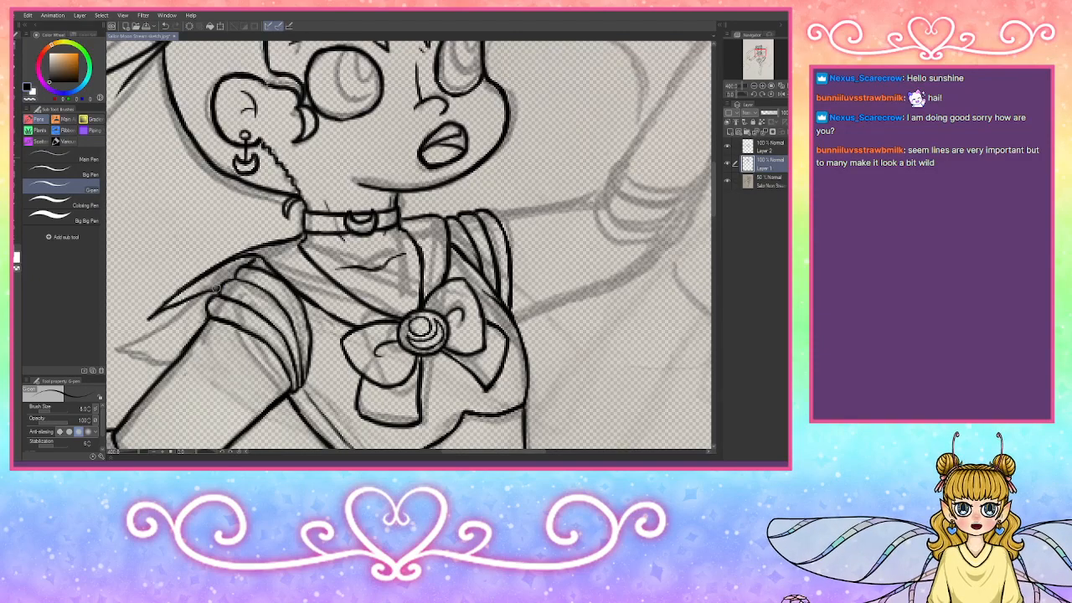
Step: Touch up the collar flap's upper edge above the lowered arm's sleeve and review the whole figure
{"action": "left_click_drag", "start_coordinate": [216, 288], "coordinate": [253, 269]}
{"action": "left_click", "coordinate": [755, 87]}
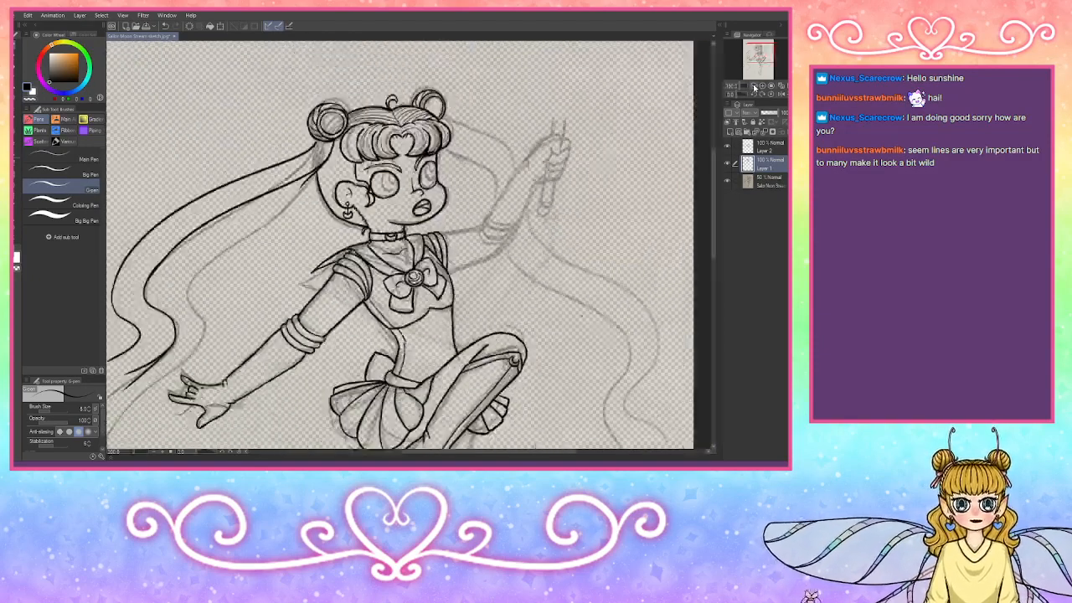
{"action": "left_click", "coordinate": [756, 87]}
{"action": "left_click", "coordinate": [756, 87]}
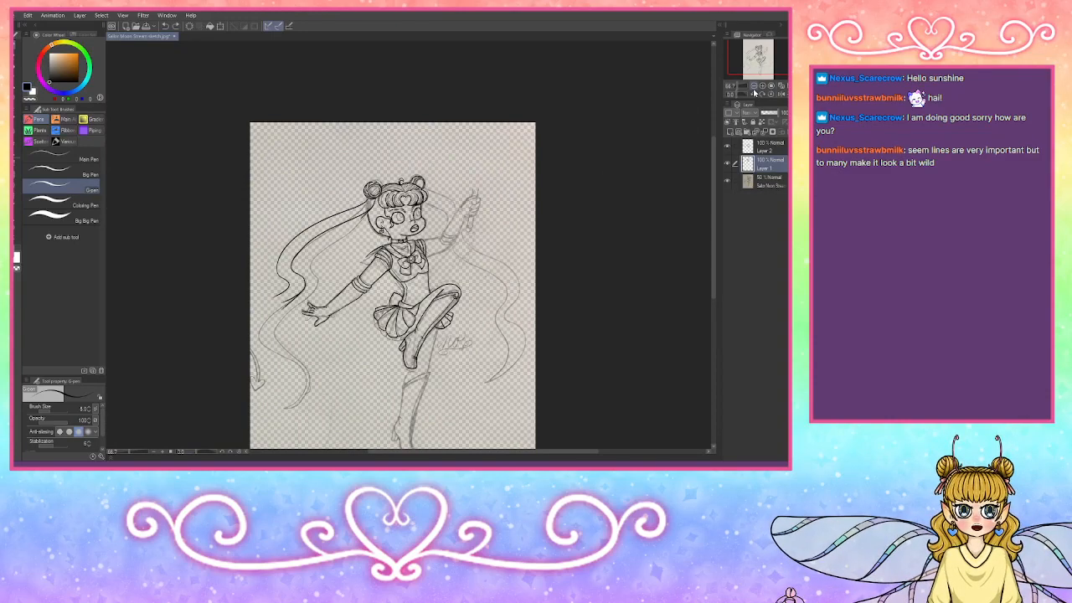
{"action": "left_click", "coordinate": [762, 87]}
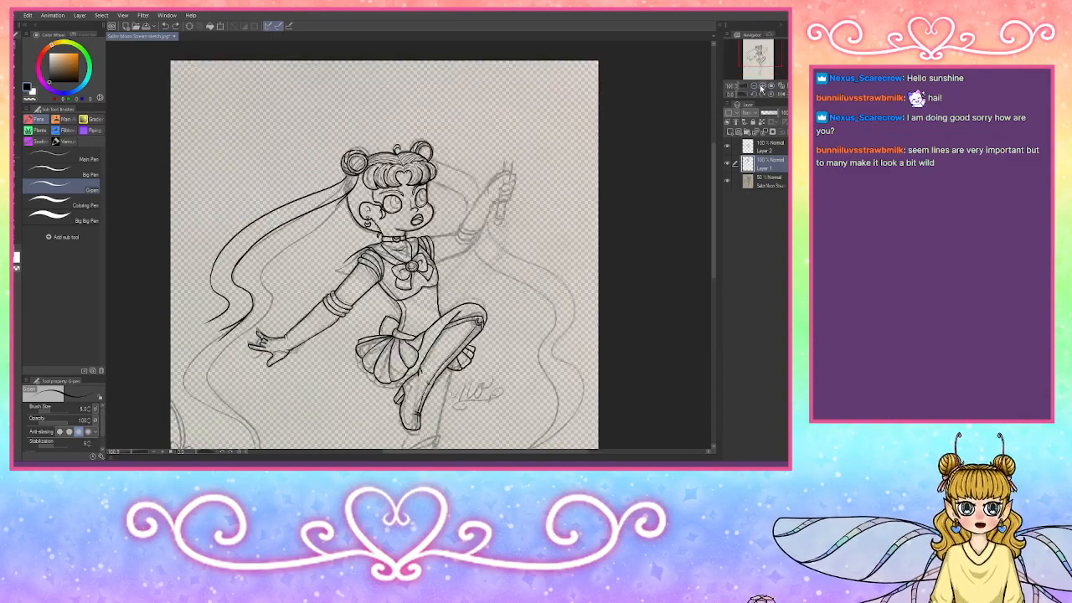
Step: Ink the stacked curved rolls of the raised arm's glove cuff at the elbow
{"action": "left_click", "coordinate": [763, 87]}
{"action": "left_click_drag", "start_coordinate": [758, 65], "coordinate": [759, 52]}
{"action": "left_click", "coordinate": [762, 86]}
{"action": "left_click", "coordinate": [762, 86]}
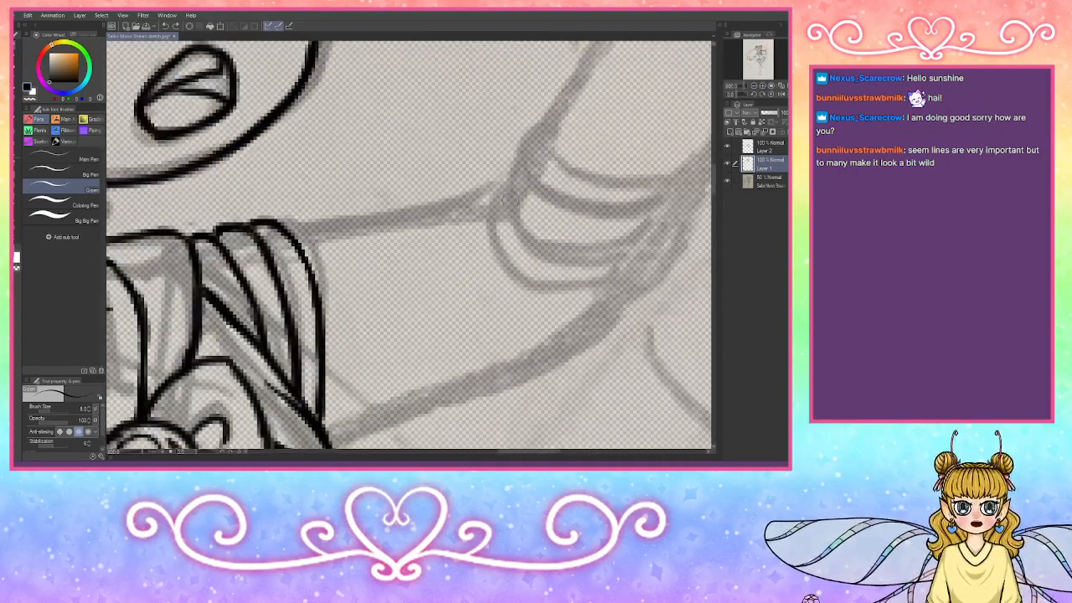
{"action": "mouse_move", "coordinate": [509, 175]}
{"action": "left_mouse_down"}
{"action": "mouse_move", "coordinate": [559, 264]}
{"action": "mouse_move", "coordinate": [550, 257]}
{"action": "mouse_move", "coordinate": [616, 262]}
{"action": "mouse_move", "coordinate": [605, 266]}
{"action": "mouse_move", "coordinate": [680, 214]}
{"action": "left_mouse_up"}
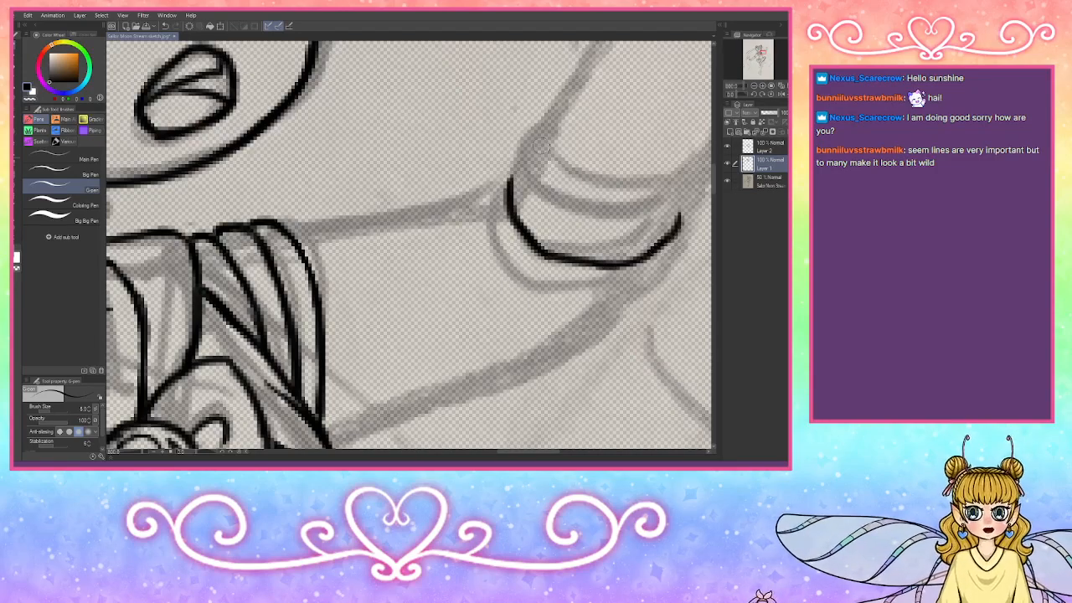
{"action": "mouse_move", "coordinate": [537, 132]}
{"action": "left_mouse_down"}
{"action": "mouse_move", "coordinate": [526, 169]}
{"action": "mouse_move", "coordinate": [528, 155]}
{"action": "mouse_move", "coordinate": [542, 204]}
{"action": "mouse_move", "coordinate": [530, 191]}
{"action": "mouse_move", "coordinate": [626, 227]}
{"action": "mouse_move", "coordinate": [590, 223]}
{"action": "mouse_move", "coordinate": [688, 199]}
{"action": "mouse_move", "coordinate": [672, 208]}
{"action": "mouse_move", "coordinate": [698, 168]}
{"action": "mouse_move", "coordinate": [682, 199]}
{"action": "mouse_move", "coordinate": [687, 178]}
{"action": "mouse_move", "coordinate": [640, 193]}
{"action": "mouse_move", "coordinate": [576, 174]}
{"action": "left_mouse_up"}
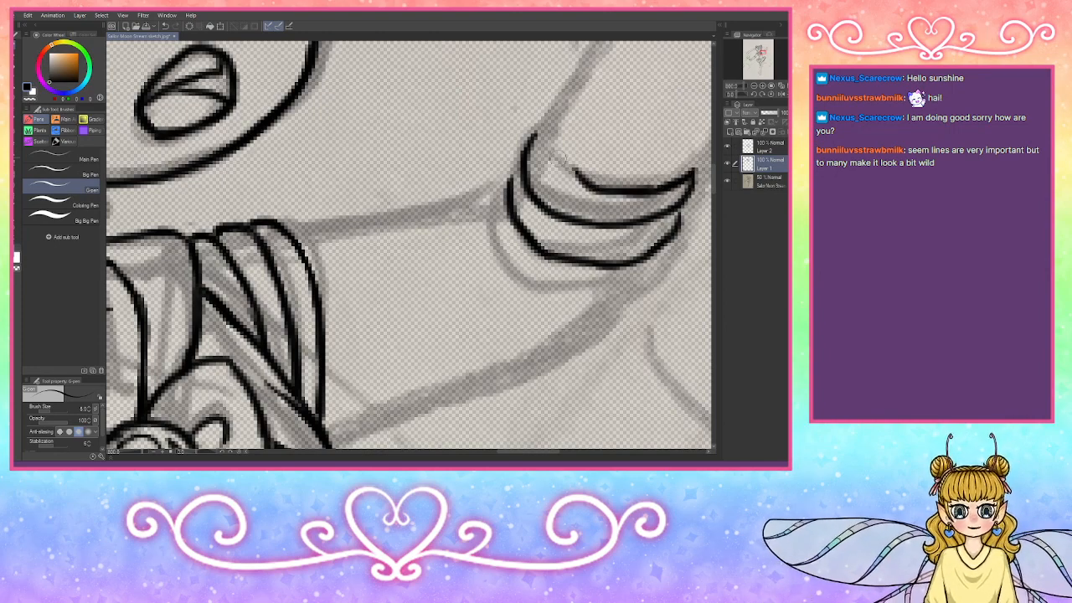
{"action": "mouse_move", "coordinate": [543, 125]}
{"action": "left_mouse_down"}
{"action": "mouse_move", "coordinate": [565, 153]}
{"action": "mouse_move", "coordinate": [576, 181]}
{"action": "mouse_move", "coordinate": [557, 174]}
{"action": "mouse_move", "coordinate": [615, 191]}
{"action": "left_mouse_up"}
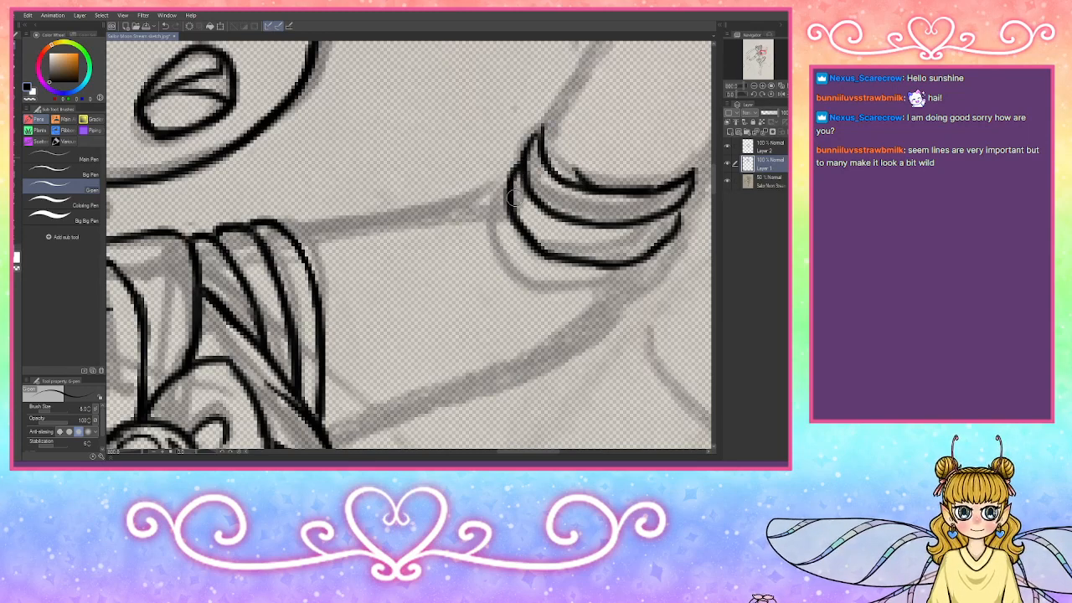
{"action": "mouse_move", "coordinate": [513, 194]}
{"action": "left_mouse_down"}
{"action": "mouse_move", "coordinate": [493, 239]}
{"action": "mouse_move", "coordinate": [529, 263]}
{"action": "mouse_move", "coordinate": [603, 287]}
{"action": "mouse_move", "coordinate": [653, 284]}
{"action": "left_mouse_up"}
{"action": "mouse_move", "coordinate": [672, 236]}
{"action": "left_mouse_down"}
{"action": "mouse_move", "coordinate": [663, 265]}
{"action": "mouse_move", "coordinate": [665, 251]}
{"action": "mouse_move", "coordinate": [637, 283]}
{"action": "left_mouse_up"}
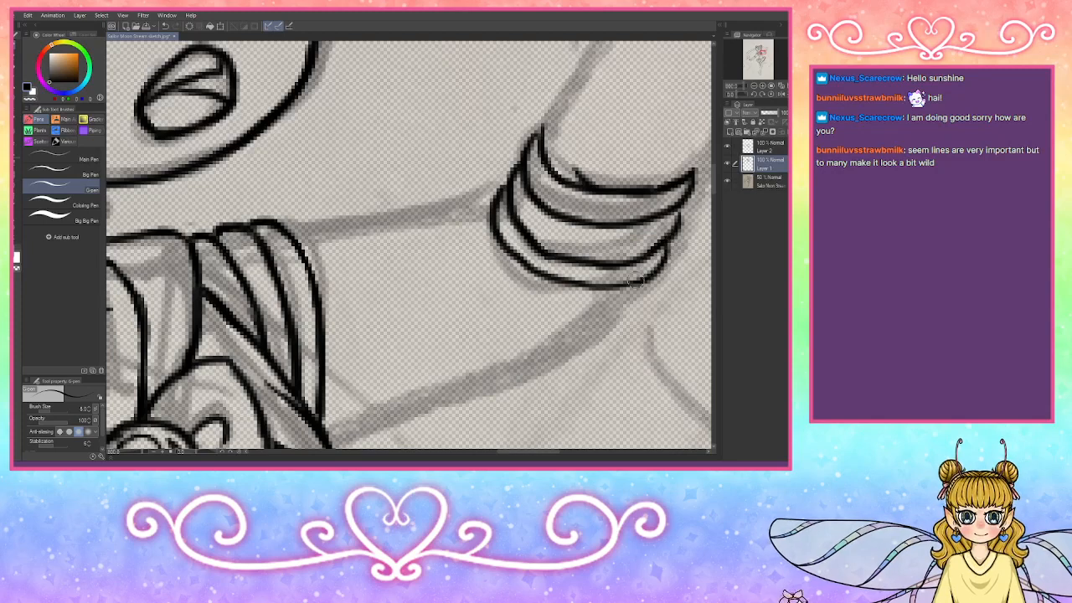
Step: Redraw the edge between the two lower rolls of the glove cuff with overlapping strokes
{"action": "mouse_move", "coordinate": [526, 228]}
{"action": "left_mouse_down"}
{"action": "mouse_move", "coordinate": [612, 265]}
{"action": "mouse_move", "coordinate": [583, 263]}
{"action": "mouse_move", "coordinate": [660, 249]}
{"action": "left_mouse_up"}
{"action": "left_click_drag", "start_coordinate": [560, 242], "coordinate": [657, 248]}
{"action": "mouse_move", "coordinate": [578, 261]}
{"action": "left_mouse_down"}
{"action": "mouse_move", "coordinate": [642, 253]}
{"action": "mouse_move", "coordinate": [680, 209]}
{"action": "mouse_move", "coordinate": [669, 242]}
{"action": "mouse_move", "coordinate": [644, 256]}
{"action": "left_mouse_up"}
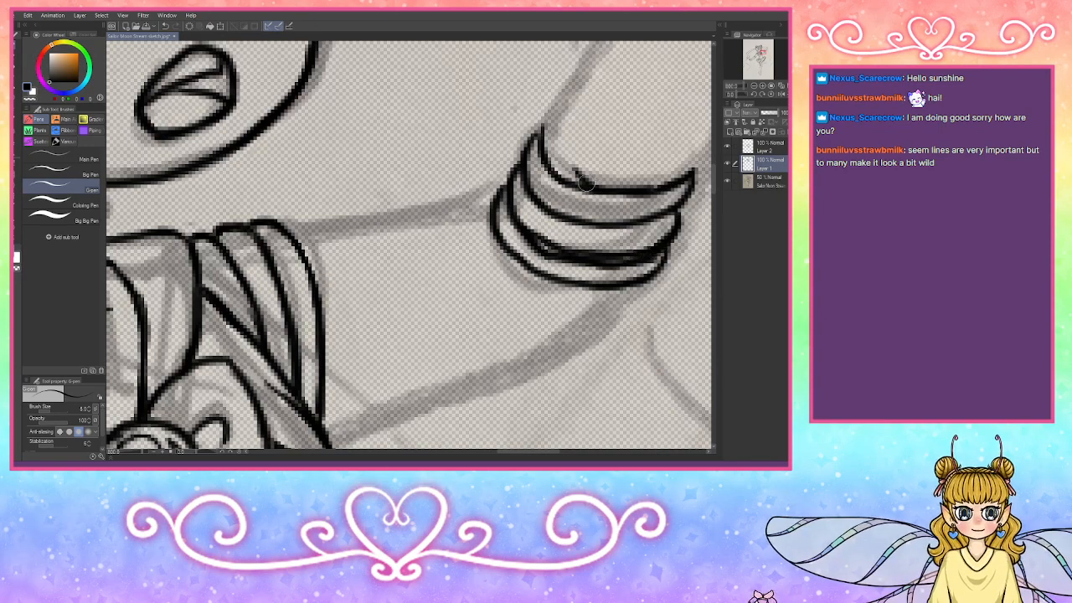
Step: Trim the cuff's pointed tip and stray inner edge with transparent colour and clean up the doubled line between its lower rolls
{"action": "mouse_move", "coordinate": [530, 141]}
{"action": "left_mouse_down"}
{"action": "mouse_move", "coordinate": [541, 129]}
{"action": "mouse_move", "coordinate": [523, 169]}
{"action": "mouse_move", "coordinate": [545, 125]}
{"action": "left_mouse_up"}
{"action": "left_click", "coordinate": [33, 101]}
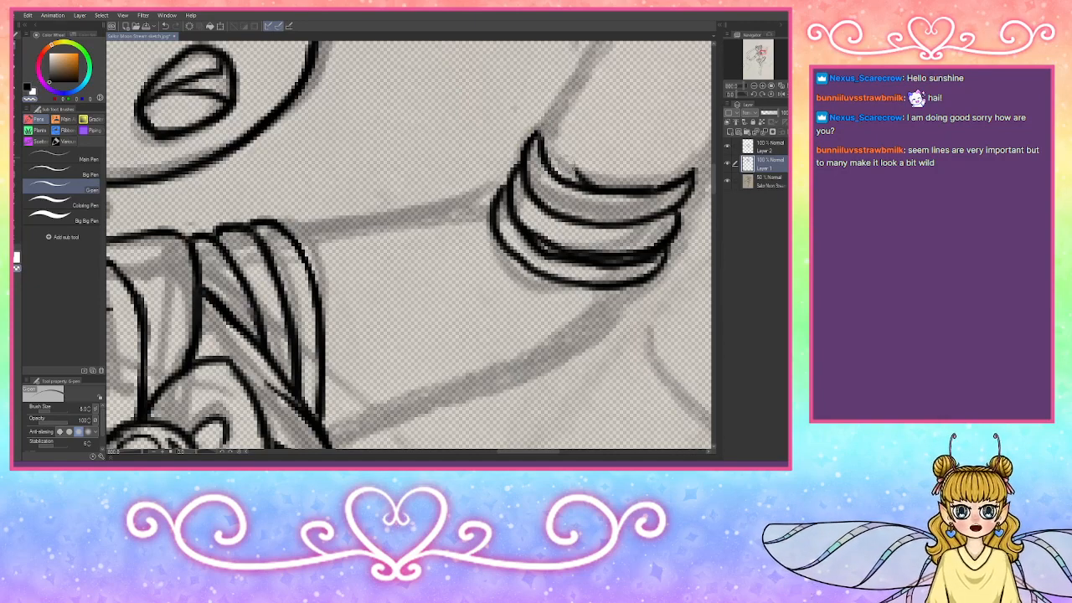
{"action": "left_click_drag", "start_coordinate": [568, 165], "coordinate": [617, 184]}
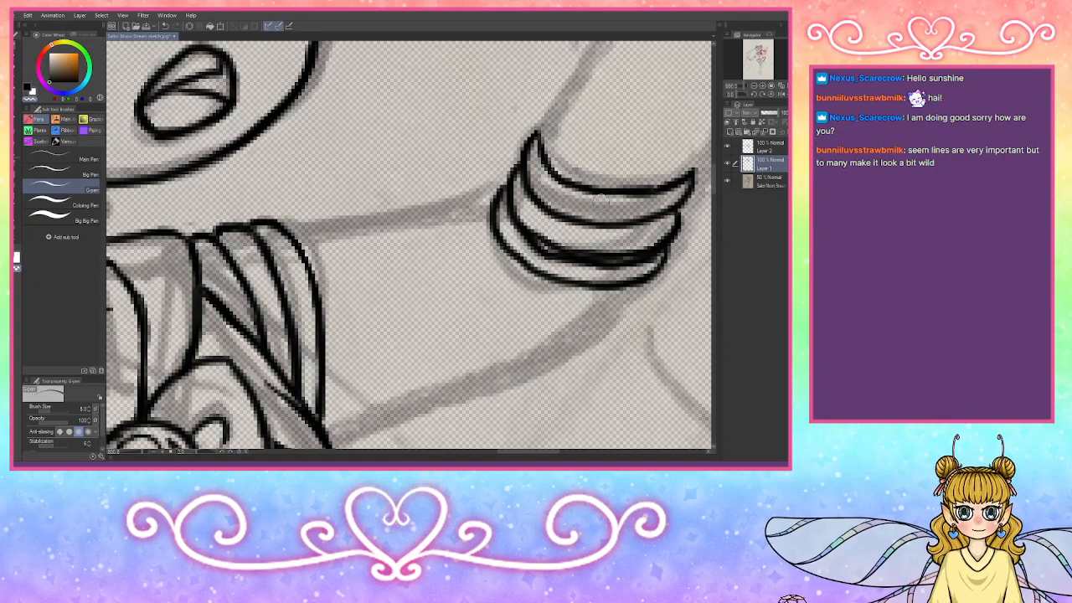
{"action": "mouse_move", "coordinate": [540, 251]}
{"action": "left_mouse_down"}
{"action": "mouse_move", "coordinate": [507, 222]}
{"action": "mouse_move", "coordinate": [587, 261]}
{"action": "mouse_move", "coordinate": [637, 266]}
{"action": "mouse_move", "coordinate": [659, 254]}
{"action": "mouse_move", "coordinate": [578, 265]}
{"action": "mouse_move", "coordinate": [521, 240]}
{"action": "mouse_move", "coordinate": [511, 222]}
{"action": "left_mouse_up"}
{"action": "mouse_move", "coordinate": [603, 255]}
{"action": "left_mouse_down"}
{"action": "mouse_move", "coordinate": [670, 228]}
{"action": "mouse_move", "coordinate": [660, 251]}
{"action": "left_mouse_up"}
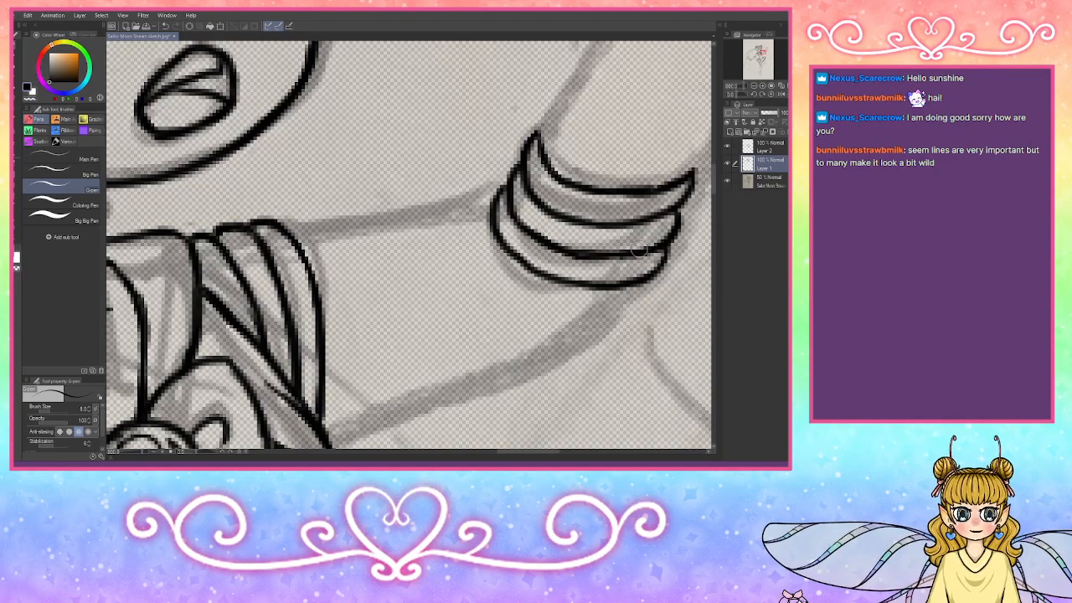
Step: Ink both sides of the raised forearm from the glove cuff to the wrist and add short wrist creases
{"action": "left_click_drag", "start_coordinate": [549, 149], "coordinate": [567, 96]}
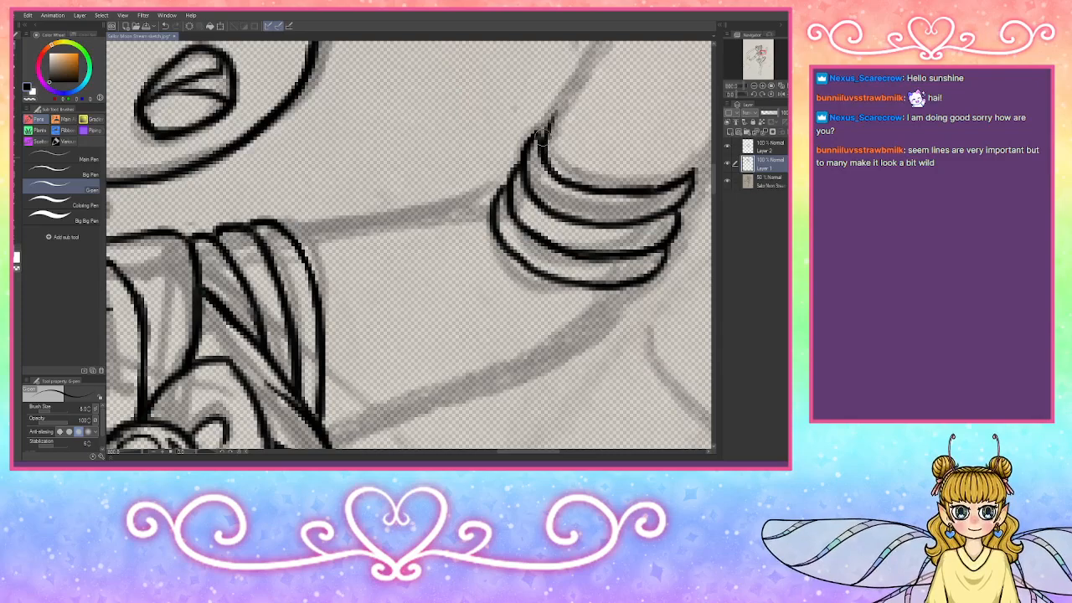
{"action": "mouse_move", "coordinate": [544, 139]}
{"action": "left_mouse_down"}
{"action": "mouse_move", "coordinate": [584, 63]}
{"action": "mouse_move", "coordinate": [605, 69]}
{"action": "left_mouse_up"}
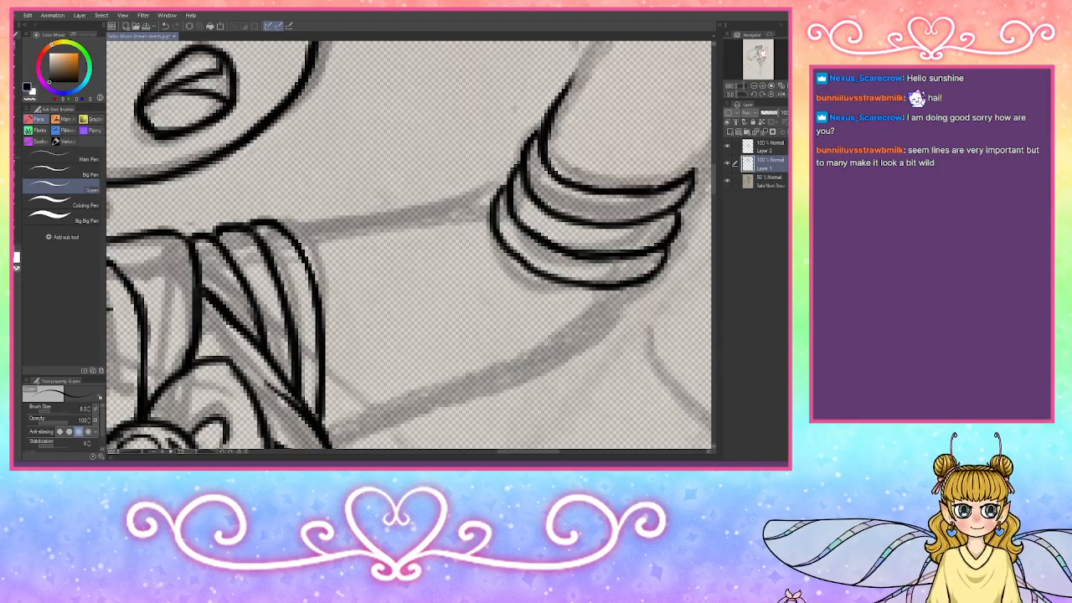
{"action": "left_click_drag", "start_coordinate": [762, 53], "coordinate": [762, 55]}
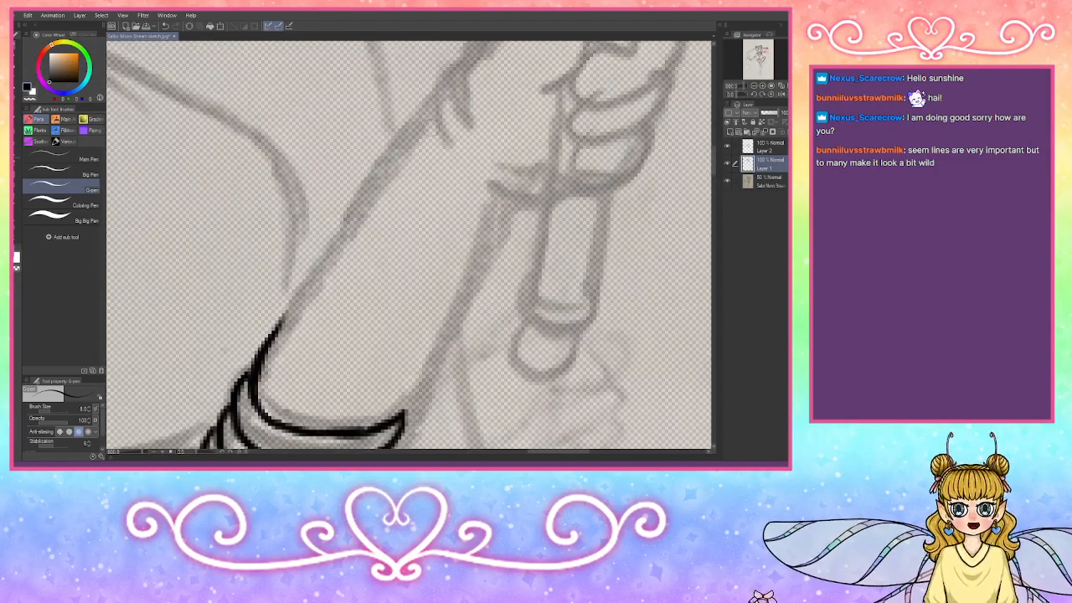
{"action": "mouse_move", "coordinate": [423, 107]}
{"action": "left_mouse_down"}
{"action": "mouse_move", "coordinate": [448, 139]}
{"action": "mouse_move", "coordinate": [374, 184]}
{"action": "mouse_move", "coordinate": [299, 283]}
{"action": "mouse_move", "coordinate": [267, 350]}
{"action": "left_mouse_up"}
{"action": "left_click_drag", "start_coordinate": [500, 191], "coordinate": [404, 410]}
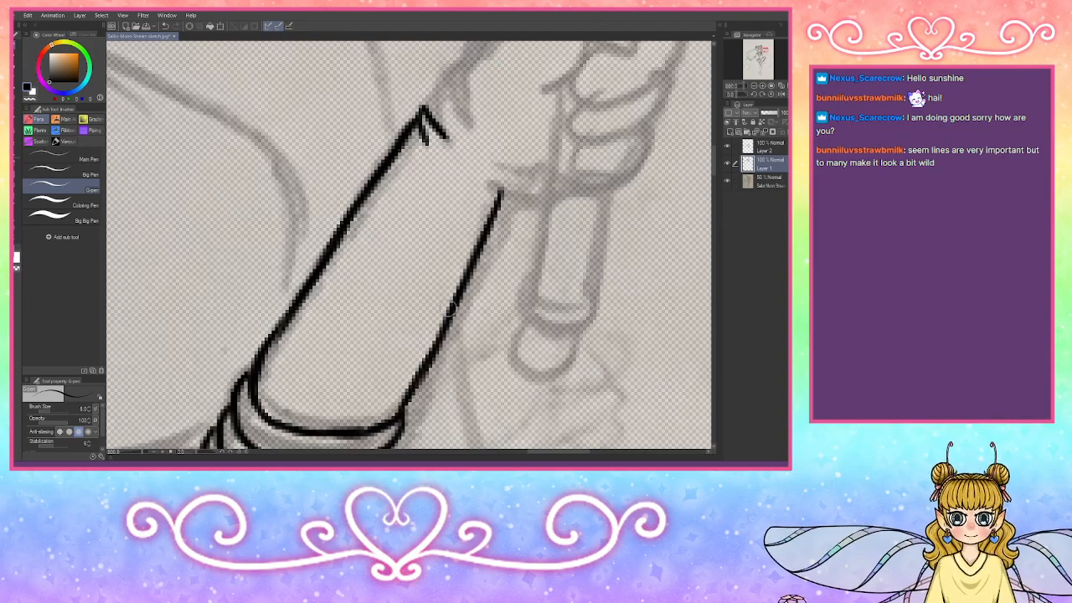
{"action": "mouse_move", "coordinate": [473, 178]}
{"action": "left_mouse_down"}
{"action": "mouse_move", "coordinate": [507, 177]}
{"action": "mouse_move", "coordinate": [490, 171]}
{"action": "left_mouse_up"}
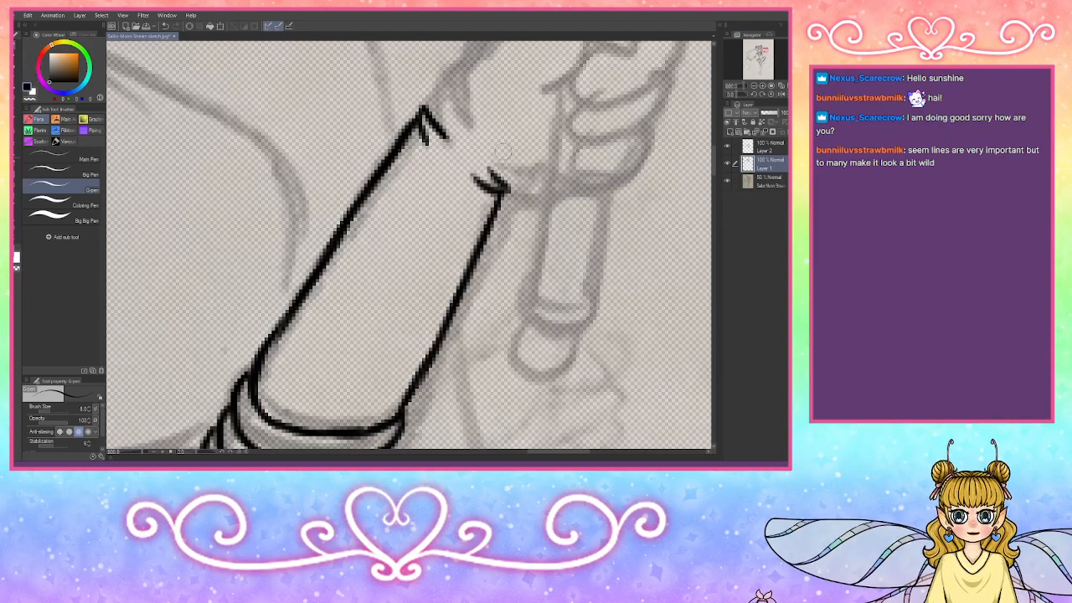
Step: Ink the raised hand's back, thumb and curled fingers, and close the palm edge down to the wrist
{"action": "left_click_drag", "start_coordinate": [769, 57], "coordinate": [772, 54]}
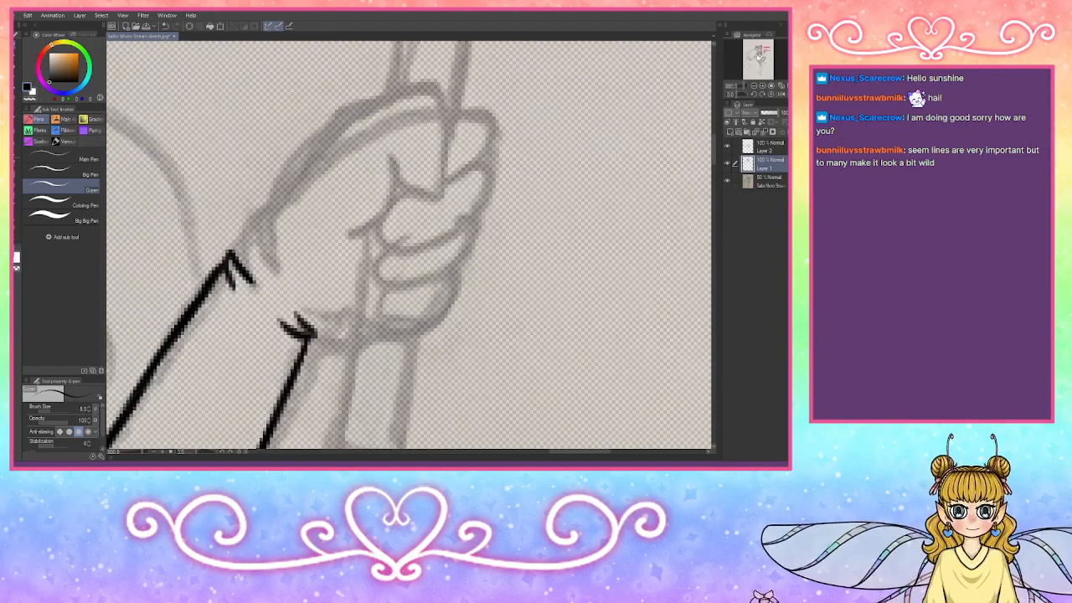
{"action": "mouse_move", "coordinate": [236, 267]}
{"action": "left_mouse_down"}
{"action": "mouse_move", "coordinate": [240, 243]}
{"action": "mouse_move", "coordinate": [283, 187]}
{"action": "mouse_move", "coordinate": [350, 136]}
{"action": "mouse_move", "coordinate": [339, 142]}
{"action": "mouse_move", "coordinate": [377, 72]}
{"action": "mouse_move", "coordinate": [389, 109]}
{"action": "mouse_move", "coordinate": [379, 167]}
{"action": "mouse_move", "coordinate": [335, 270]}
{"action": "left_mouse_up"}
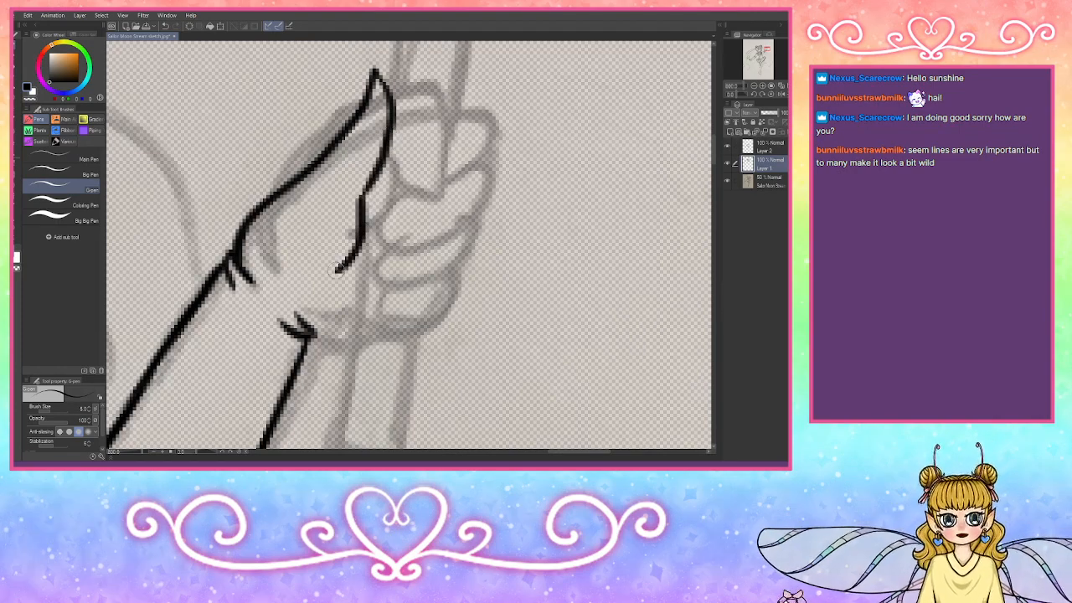
{"action": "mouse_move", "coordinate": [452, 131]}
{"action": "left_mouse_down"}
{"action": "mouse_move", "coordinate": [470, 161]}
{"action": "mouse_move", "coordinate": [419, 222]}
{"action": "mouse_move", "coordinate": [401, 196]}
{"action": "mouse_move", "coordinate": [406, 167]}
{"action": "mouse_move", "coordinate": [425, 150]}
{"action": "mouse_move", "coordinate": [465, 201]}
{"action": "mouse_move", "coordinate": [420, 258]}
{"action": "mouse_move", "coordinate": [403, 255]}
{"action": "mouse_move", "coordinate": [399, 220]}
{"action": "mouse_move", "coordinate": [459, 234]}
{"action": "mouse_move", "coordinate": [459, 262]}
{"action": "mouse_move", "coordinate": [400, 300]}
{"action": "mouse_move", "coordinate": [402, 253]}
{"action": "mouse_move", "coordinate": [444, 303]}
{"action": "mouse_move", "coordinate": [400, 336]}
{"action": "mouse_move", "coordinate": [399, 292]}
{"action": "mouse_move", "coordinate": [414, 283]}
{"action": "left_mouse_up"}
{"action": "left_click_drag", "start_coordinate": [311, 329], "coordinate": [343, 340]}
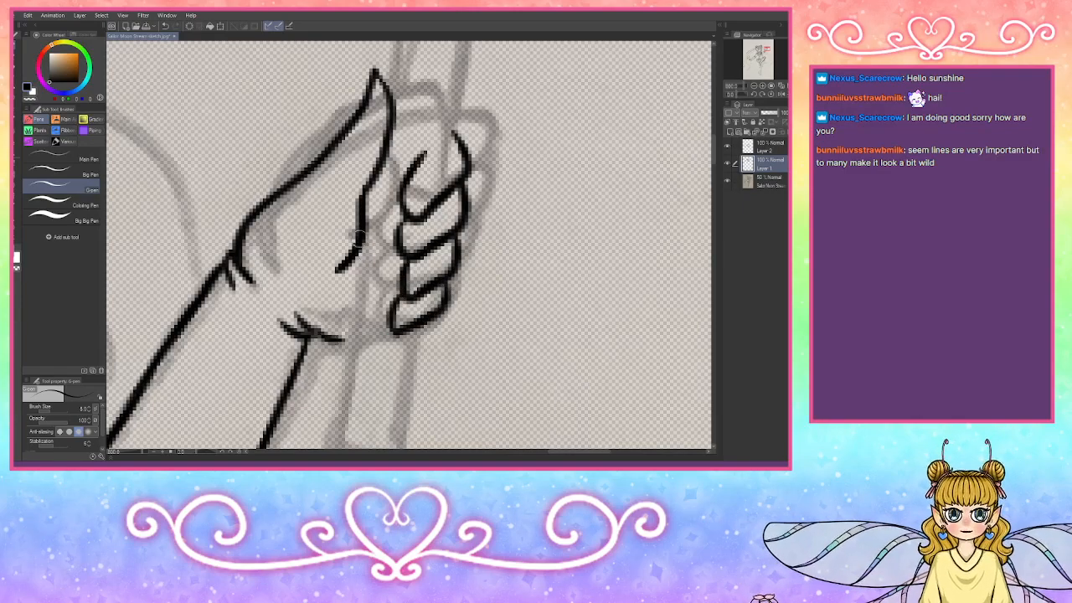
{"action": "left_click_drag", "start_coordinate": [356, 250], "coordinate": [337, 342]}
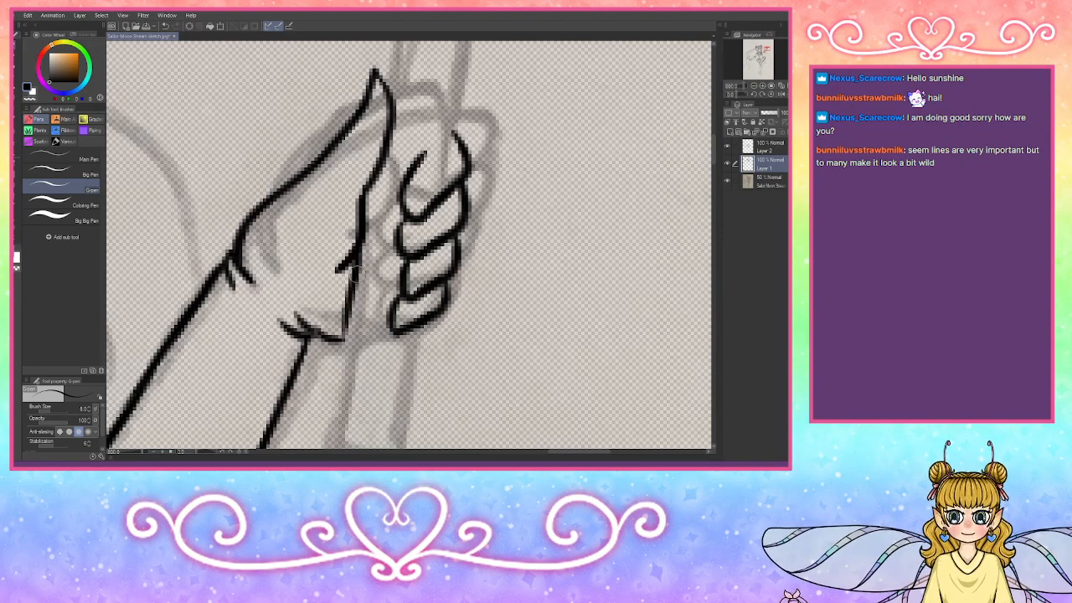
{"action": "left_click_drag", "start_coordinate": [361, 268], "coordinate": [332, 394]}
{"action": "left_click_drag", "start_coordinate": [342, 314], "coordinate": [325, 419]}
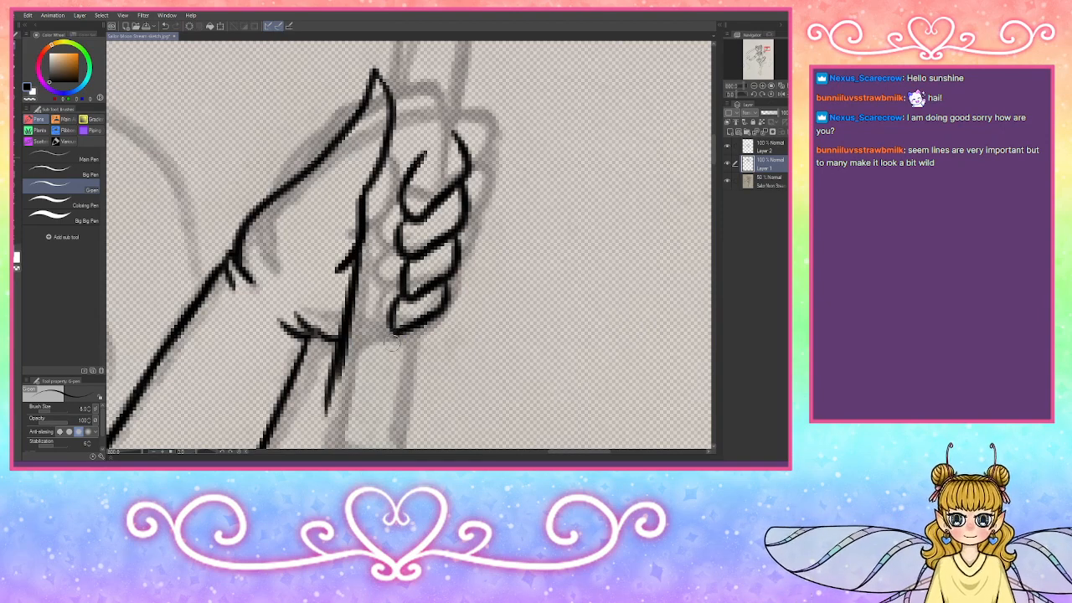
{"action": "key", "text": "ctrl+z"}
Step: Ink the wand handle's wrist-side edge from the palm down past the wrist
{"action": "left_click_drag", "start_coordinate": [352, 293], "coordinate": [344, 361]}
{"action": "left_click_drag", "start_coordinate": [351, 316], "coordinate": [325, 419]}
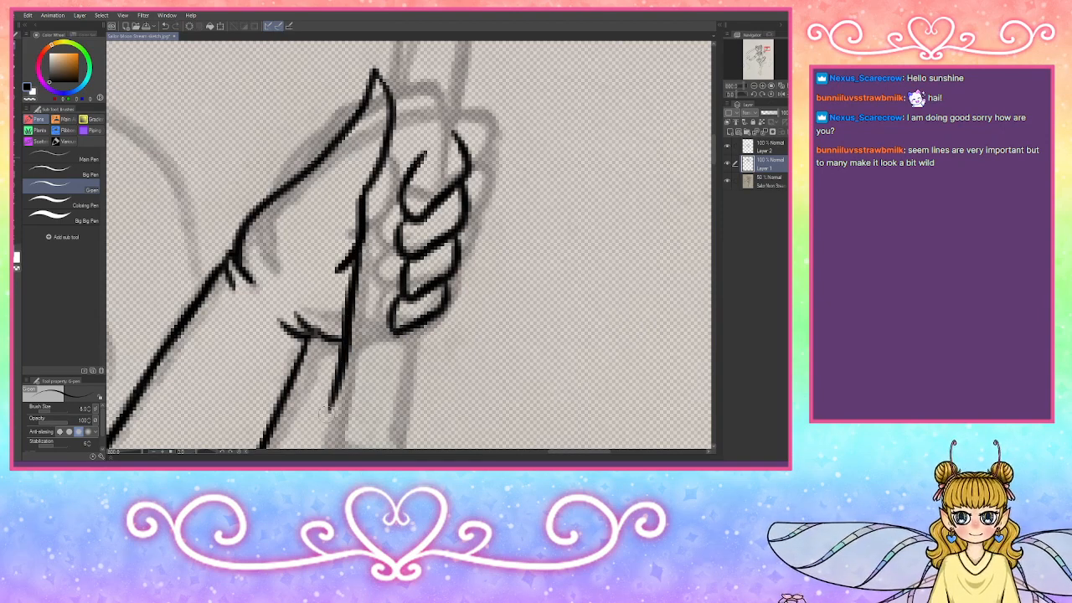
{"action": "left_click_drag", "start_coordinate": [343, 339], "coordinate": [318, 445]}
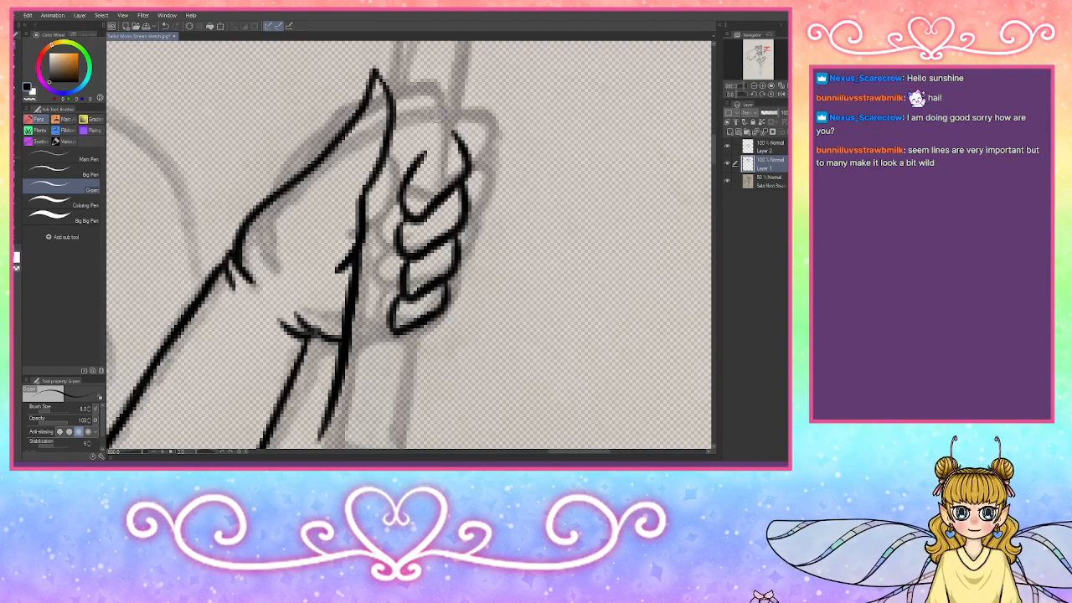
Step: Ink the wand's edge above the fist, close the top finger, and draw and thicken the handle's edges below the hand
{"action": "mouse_move", "coordinate": [423, 151]}
{"action": "left_mouse_down"}
{"action": "mouse_move", "coordinate": [429, 88]}
{"action": "mouse_move", "coordinate": [431, 98]}
{"action": "mouse_move", "coordinate": [444, 78]}
{"action": "mouse_move", "coordinate": [441, 47]}
{"action": "left_mouse_up"}
{"action": "mouse_move", "coordinate": [425, 117]}
{"action": "left_mouse_down"}
{"action": "mouse_move", "coordinate": [457, 136]}
{"action": "mouse_move", "coordinate": [429, 124]}
{"action": "left_mouse_up"}
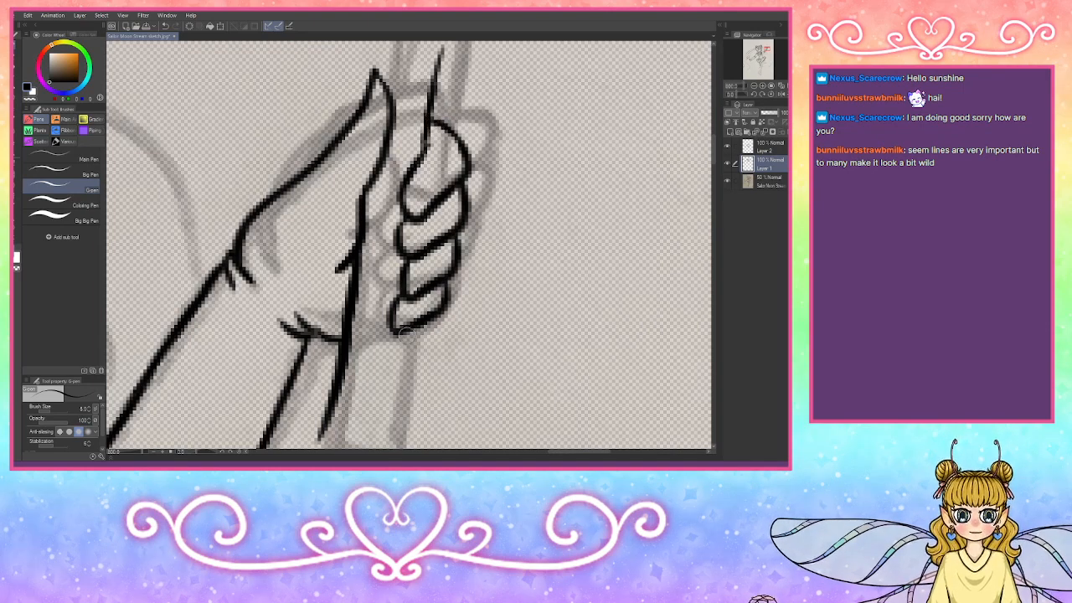
{"action": "left_click_drag", "start_coordinate": [405, 329], "coordinate": [402, 447]}
{"action": "left_click_drag", "start_coordinate": [400, 369], "coordinate": [402, 447]}
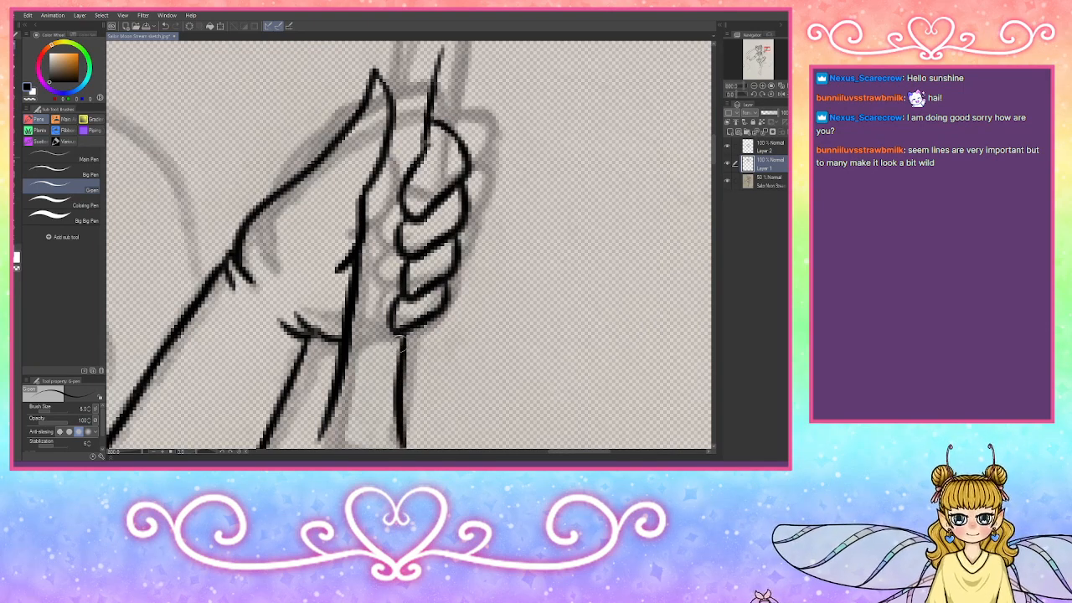
{"action": "mouse_move", "coordinate": [354, 250]}
{"action": "left_mouse_down"}
{"action": "mouse_move", "coordinate": [327, 417]}
{"action": "mouse_move", "coordinate": [402, 335]}
{"action": "mouse_move", "coordinate": [402, 425]}
{"action": "left_mouse_up"}
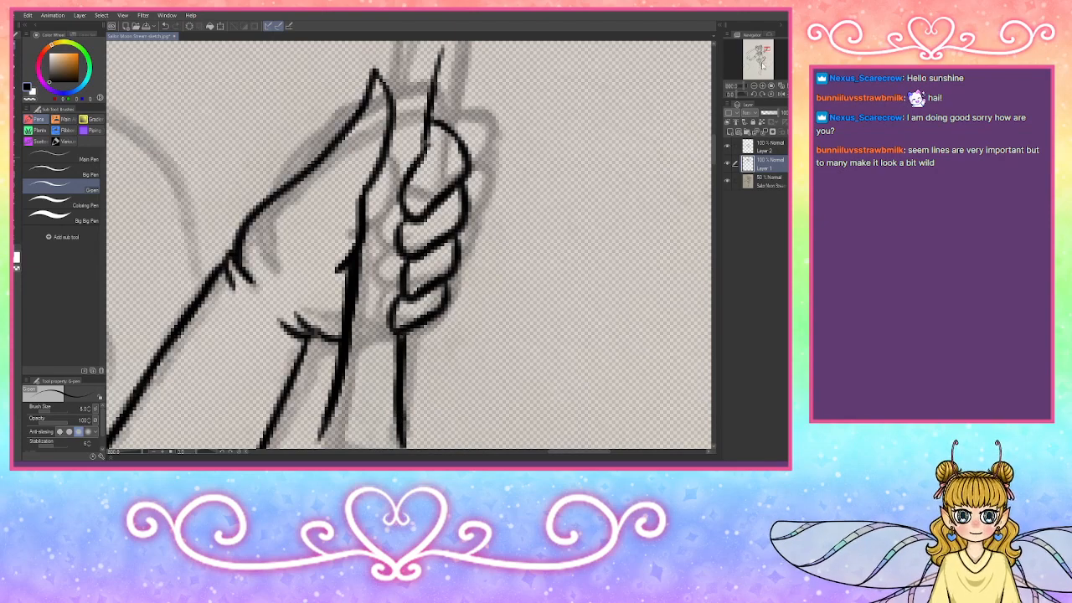
Step: Add a short line beside the thumb's tip and erase the extra outer stroke with transparent colour
{"action": "left_click_drag", "start_coordinate": [765, 50], "coordinate": [765, 47]}
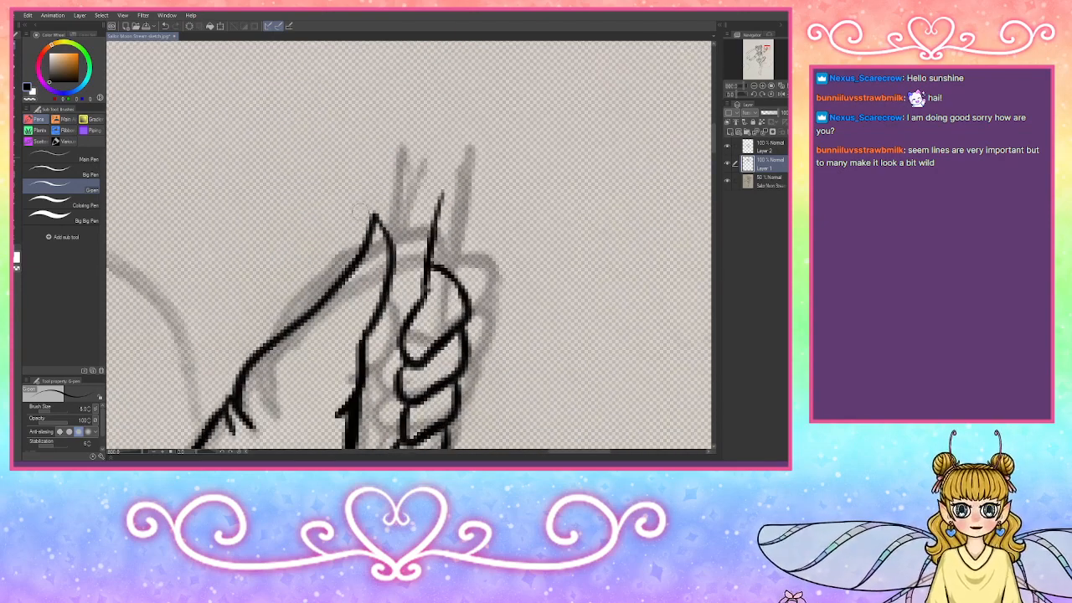
{"action": "mouse_move", "coordinate": [343, 198]}
{"action": "left_mouse_down"}
{"action": "mouse_move", "coordinate": [358, 259]}
{"action": "mouse_move", "coordinate": [339, 197]}
{"action": "left_mouse_up"}
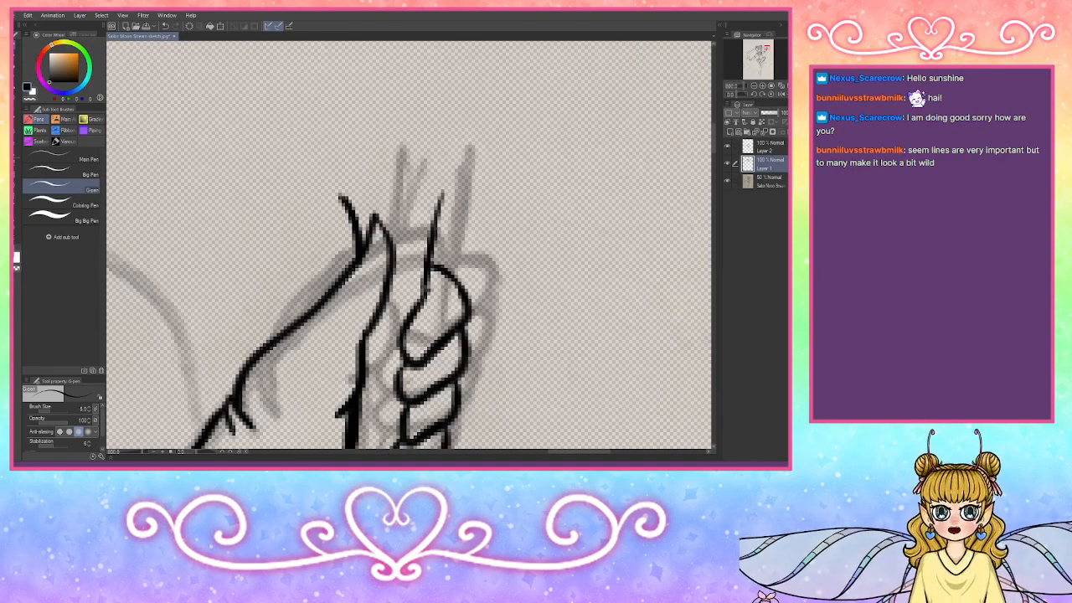
{"action": "left_click_drag", "start_coordinate": [350, 189], "coordinate": [370, 246]}
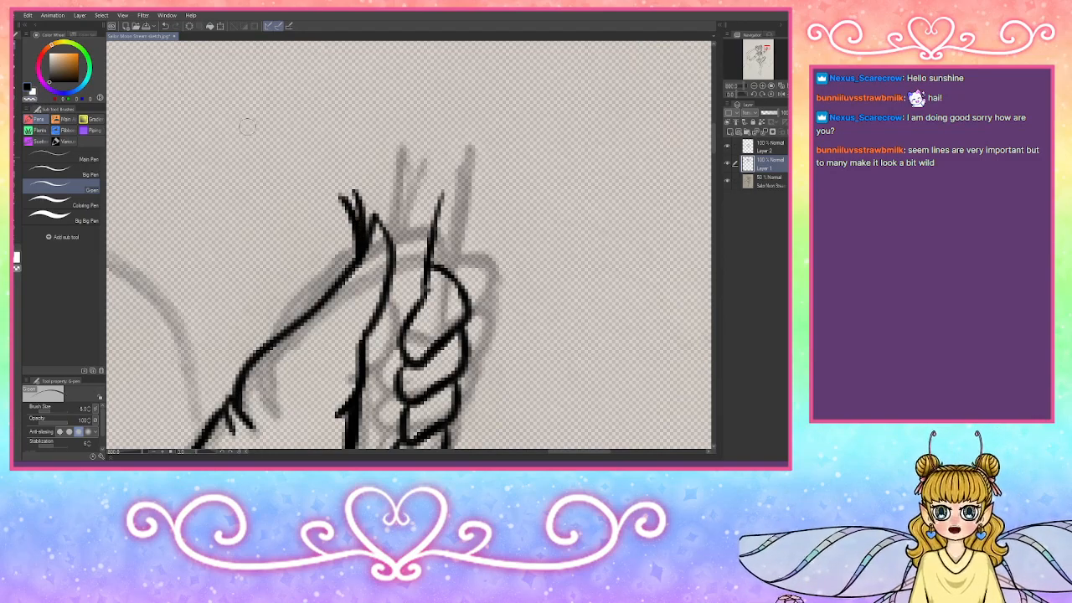
{"action": "mouse_move", "coordinate": [338, 186]}
{"action": "left_mouse_down"}
{"action": "mouse_move", "coordinate": [347, 235]}
{"action": "mouse_move", "coordinate": [353, 221]}
{"action": "mouse_move", "coordinate": [343, 199]}
{"action": "mouse_move", "coordinate": [345, 246]}
{"action": "left_mouse_up"}
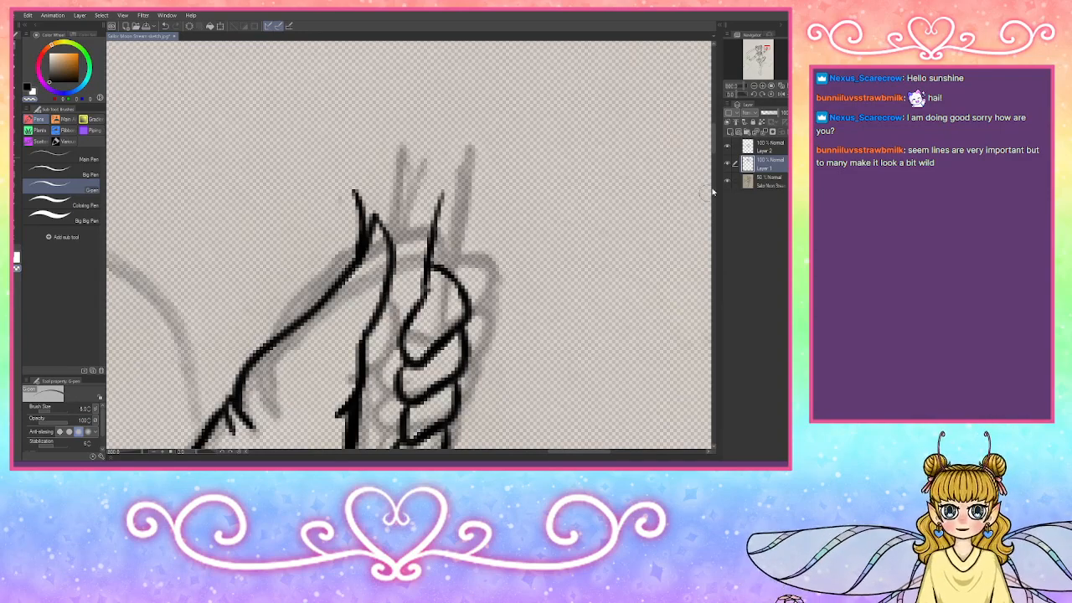
Step: Ink the rim and rounded cap at the wand's lower end and thin the thick handle line with transparent colour
{"action": "left_click_drag", "start_coordinate": [764, 51], "coordinate": [766, 50]}
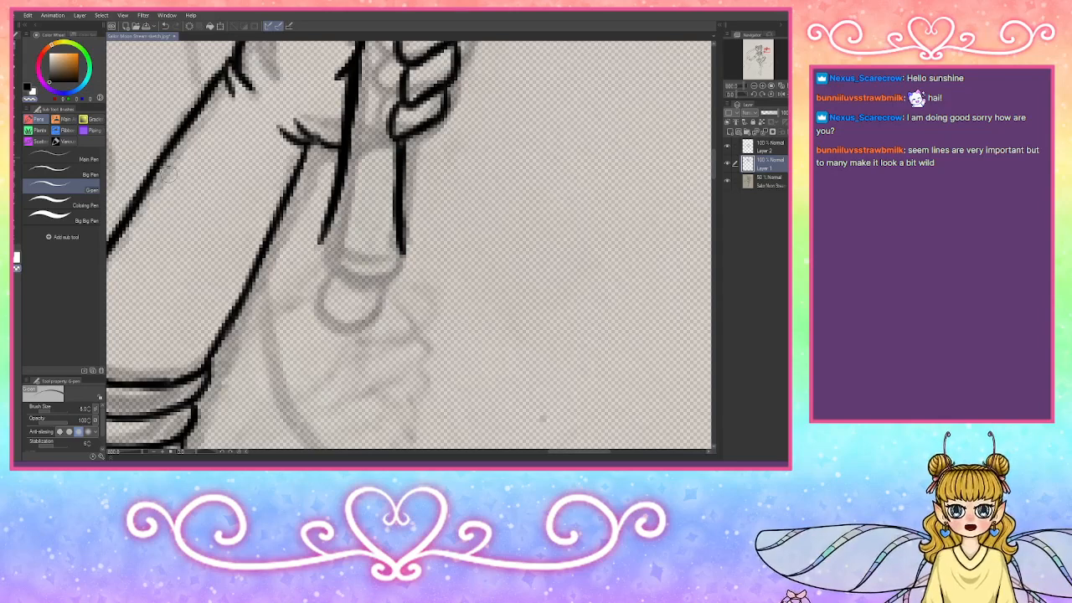
{"action": "left_click_drag", "start_coordinate": [320, 240], "coordinate": [405, 254]}
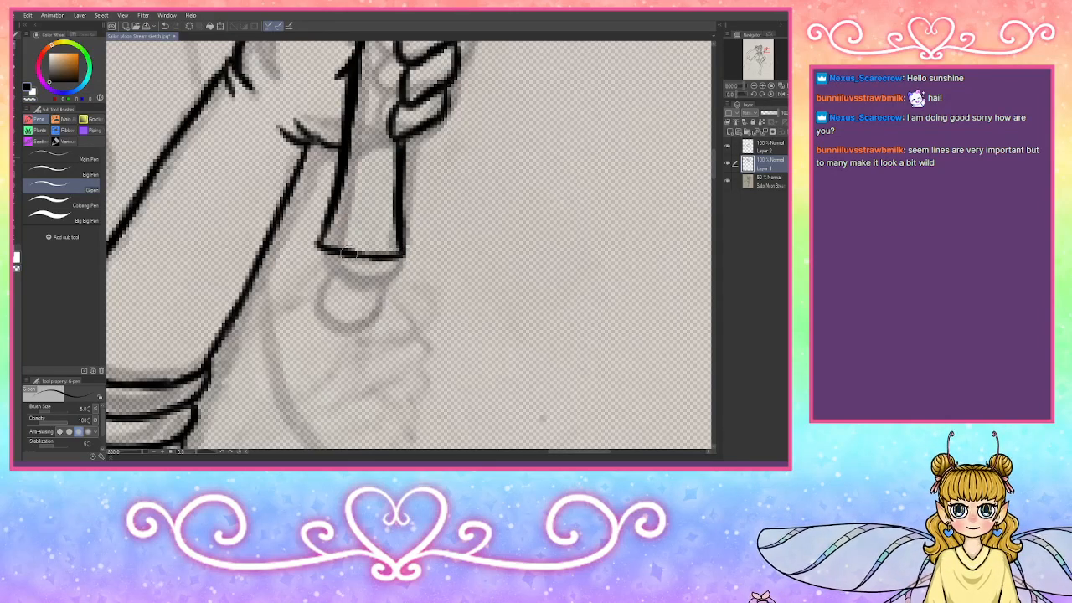
{"action": "mouse_move", "coordinate": [316, 244]}
{"action": "left_mouse_down"}
{"action": "mouse_move", "coordinate": [306, 253]}
{"action": "mouse_move", "coordinate": [310, 276]}
{"action": "mouse_move", "coordinate": [374, 285]}
{"action": "mouse_move", "coordinate": [409, 264]}
{"action": "mouse_move", "coordinate": [356, 289]}
{"action": "mouse_move", "coordinate": [310, 277]}
{"action": "mouse_move", "coordinate": [326, 279]}
{"action": "mouse_move", "coordinate": [329, 308]}
{"action": "mouse_move", "coordinate": [390, 290]}
{"action": "mouse_move", "coordinate": [383, 307]}
{"action": "mouse_move", "coordinate": [346, 313]}
{"action": "left_mouse_up"}
{"action": "mouse_move", "coordinate": [399, 289]}
{"action": "left_mouse_down"}
{"action": "mouse_move", "coordinate": [384, 312]}
{"action": "mouse_move", "coordinate": [339, 315]}
{"action": "mouse_move", "coordinate": [391, 297]}
{"action": "mouse_move", "coordinate": [340, 306]}
{"action": "mouse_move", "coordinate": [359, 286]}
{"action": "left_mouse_up"}
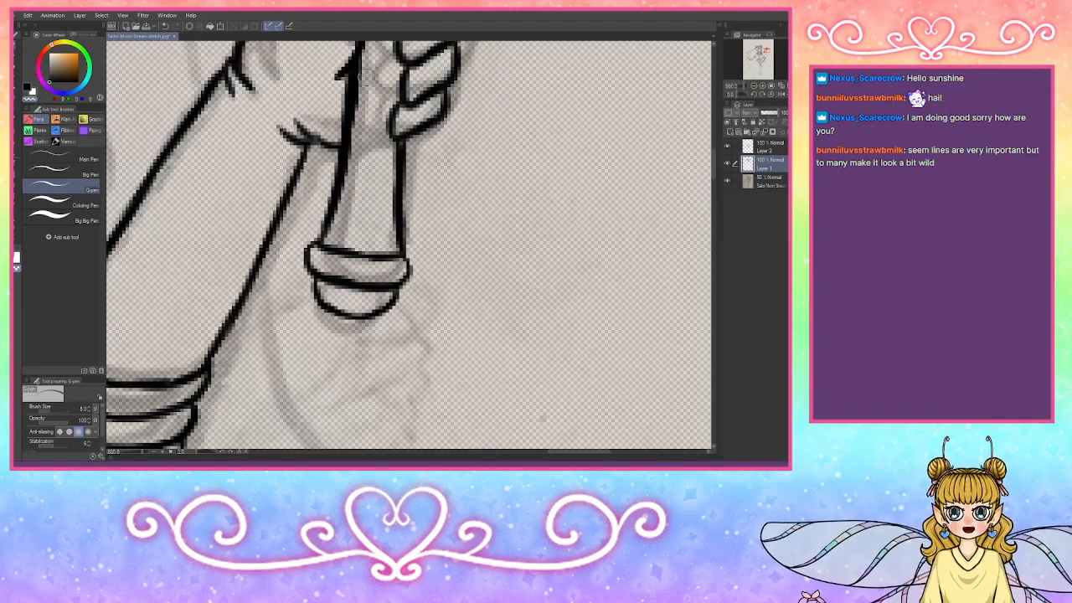
{"action": "mouse_move", "coordinate": [364, 76]}
{"action": "left_mouse_down"}
{"action": "mouse_move", "coordinate": [358, 88]}
{"action": "mouse_move", "coordinate": [356, 74]}
{"action": "mouse_move", "coordinate": [348, 165]}
{"action": "left_mouse_up"}
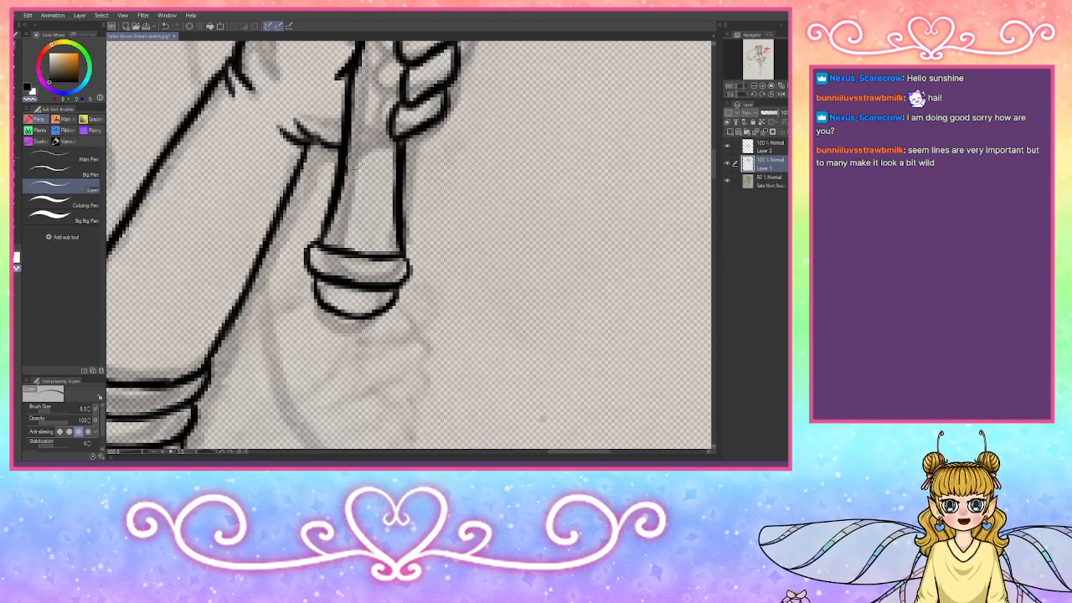
Step: Thin the wand handle's outer edge below the fist with transparent colour and ink it again from the little finger down
{"action": "mouse_move", "coordinate": [405, 189]}
{"action": "left_mouse_down"}
{"action": "mouse_move", "coordinate": [408, 247]}
{"action": "mouse_move", "coordinate": [408, 165]}
{"action": "mouse_move", "coordinate": [401, 243]}
{"action": "mouse_move", "coordinate": [388, 184]}
{"action": "mouse_move", "coordinate": [398, 243]}
{"action": "mouse_move", "coordinate": [395, 151]}
{"action": "mouse_move", "coordinate": [400, 173]}
{"action": "mouse_move", "coordinate": [406, 147]}
{"action": "mouse_move", "coordinate": [402, 218]}
{"action": "left_mouse_up"}
{"action": "left_click", "coordinate": [26, 86]}
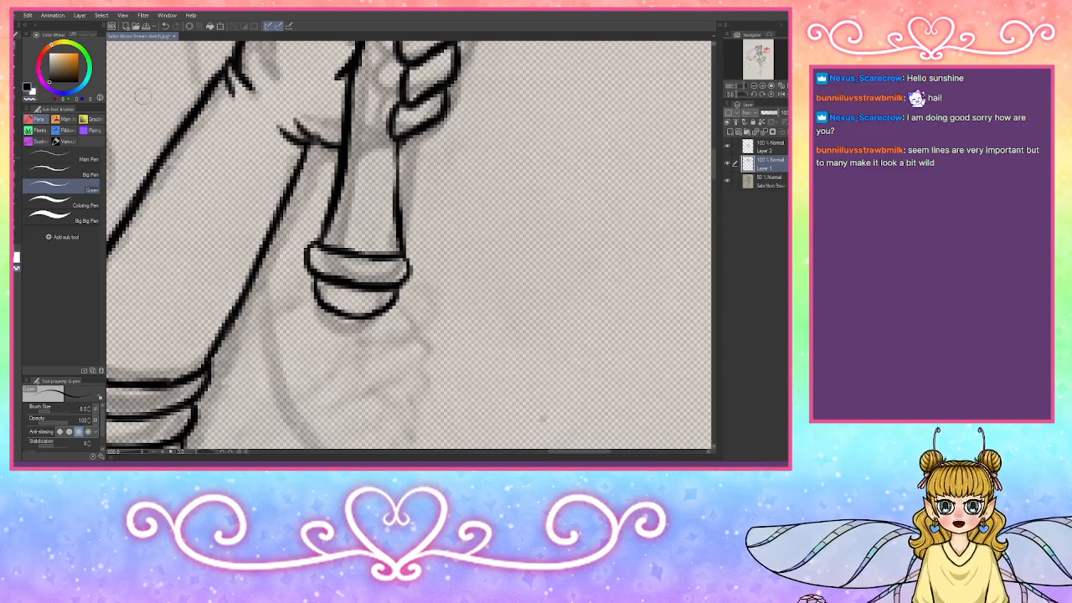
{"action": "mouse_move", "coordinate": [392, 144]}
{"action": "left_mouse_down"}
{"action": "mouse_move", "coordinate": [399, 222]}
{"action": "mouse_move", "coordinate": [396, 170]}
{"action": "mouse_move", "coordinate": [400, 228]}
{"action": "left_mouse_up"}
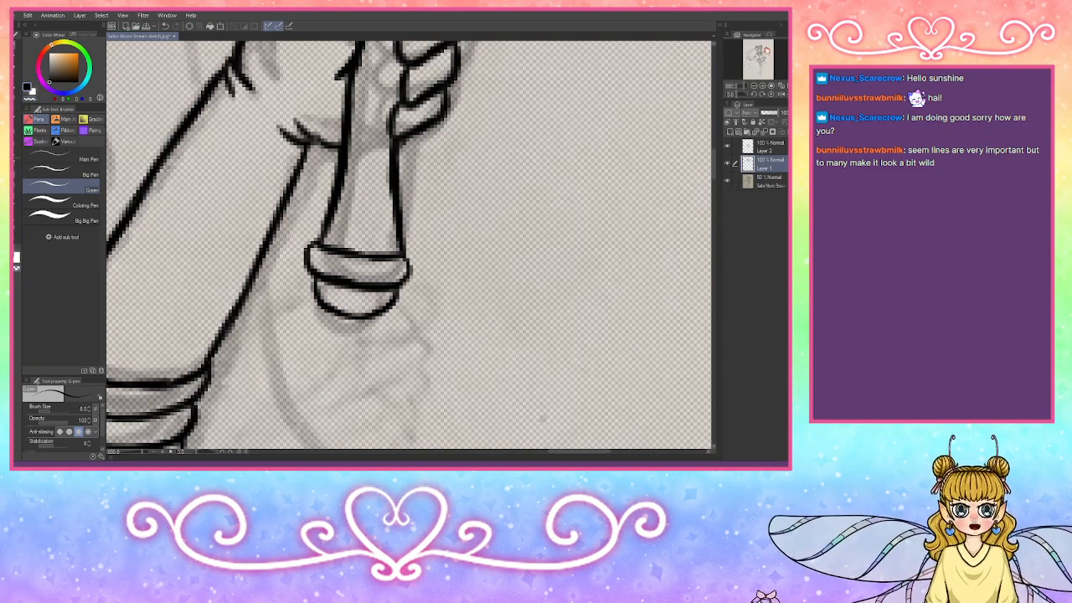
Step: Erase the fist's four curled fingers with transparent colour, leaving the wand's edges in place
{"action": "scroll", "coordinate": [409, 244], "scroll_direction": "up", "scroll_amount": 5}
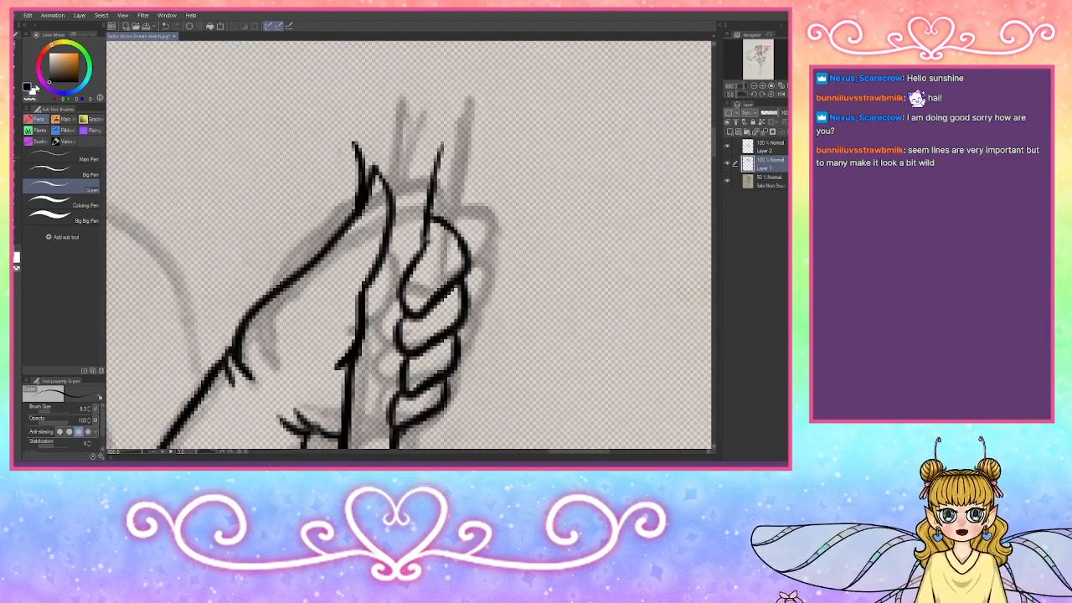
{"action": "mouse_move", "coordinate": [425, 249]}
{"action": "left_mouse_down"}
{"action": "mouse_move", "coordinate": [410, 285]}
{"action": "mouse_move", "coordinate": [457, 251]}
{"action": "mouse_move", "coordinate": [400, 348]}
{"action": "mouse_move", "coordinate": [459, 241]}
{"action": "left_mouse_up"}
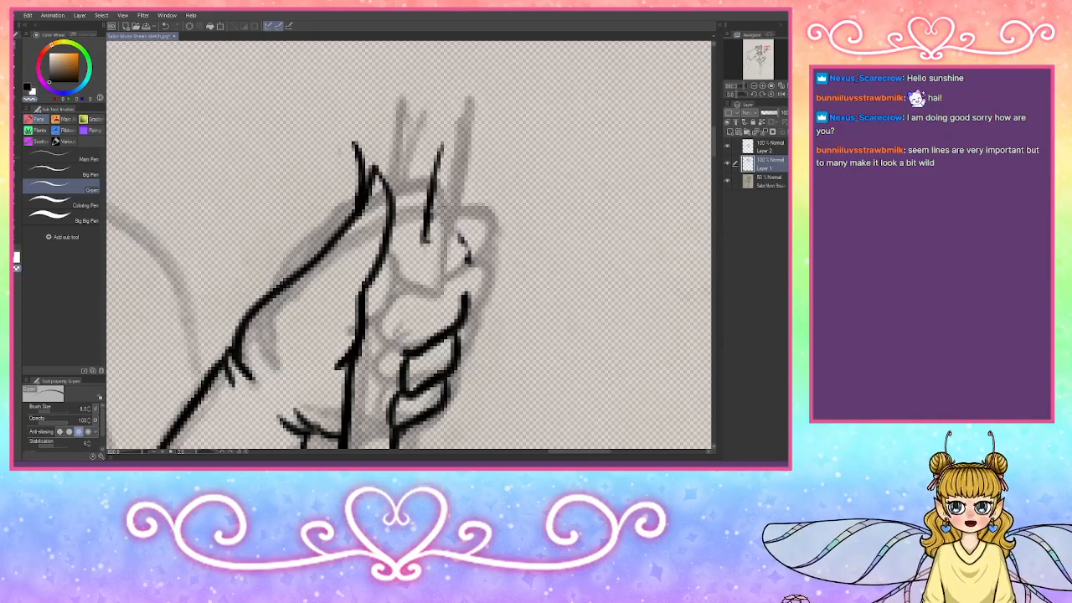
{"action": "mouse_move", "coordinate": [457, 300]}
{"action": "left_mouse_down"}
{"action": "mouse_move", "coordinate": [419, 352]}
{"action": "mouse_move", "coordinate": [406, 317]}
{"action": "mouse_move", "coordinate": [387, 429]}
{"action": "mouse_move", "coordinate": [419, 419]}
{"action": "mouse_move", "coordinate": [429, 355]}
{"action": "mouse_move", "coordinate": [435, 386]}
{"action": "mouse_move", "coordinate": [458, 329]}
{"action": "mouse_move", "coordinate": [444, 406]}
{"action": "left_mouse_up"}
{"action": "mouse_move", "coordinate": [462, 267]}
{"action": "left_mouse_down"}
{"action": "mouse_move", "coordinate": [466, 243]}
{"action": "mouse_move", "coordinate": [426, 244]}
{"action": "left_mouse_up"}
Step: Ink the four curled fingers again in black, set closer to the thumb, from the index finger down to the little finger
{"action": "left_click", "coordinate": [31, 88]}
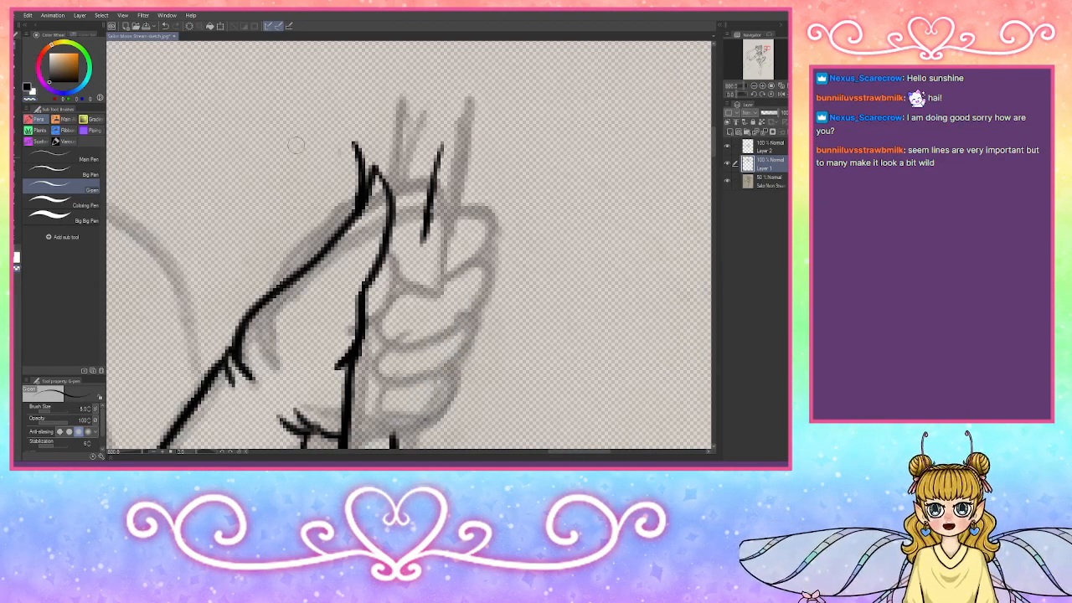
{"action": "mouse_move", "coordinate": [424, 224]}
{"action": "left_mouse_down"}
{"action": "mouse_move", "coordinate": [454, 251]}
{"action": "mouse_move", "coordinate": [457, 285]}
{"action": "mouse_move", "coordinate": [387, 313]}
{"action": "mouse_move", "coordinate": [395, 262]}
{"action": "mouse_move", "coordinate": [435, 248]}
{"action": "mouse_move", "coordinate": [419, 255]}
{"action": "mouse_move", "coordinate": [450, 328]}
{"action": "mouse_move", "coordinate": [391, 350]}
{"action": "mouse_move", "coordinate": [381, 322]}
{"action": "mouse_move", "coordinate": [402, 306]}
{"action": "left_mouse_up"}
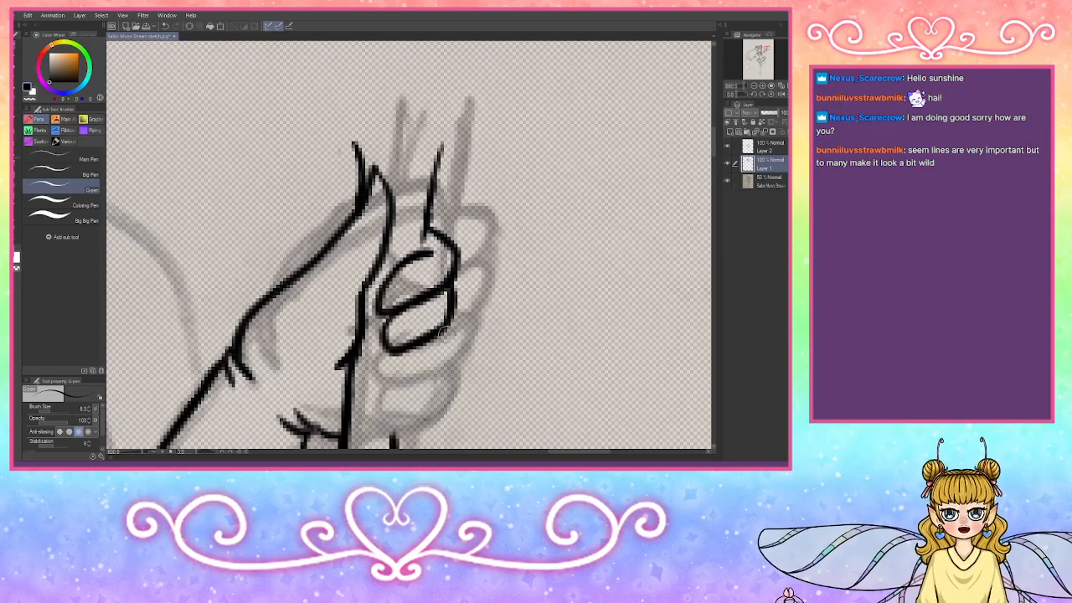
{"action": "mouse_move", "coordinate": [449, 336]}
{"action": "left_mouse_down"}
{"action": "mouse_move", "coordinate": [404, 386]}
{"action": "mouse_move", "coordinate": [450, 386]}
{"action": "mouse_move", "coordinate": [428, 416]}
{"action": "mouse_move", "coordinate": [404, 418]}
{"action": "mouse_move", "coordinate": [411, 391]}
{"action": "mouse_move", "coordinate": [398, 398]}
{"action": "mouse_move", "coordinate": [413, 350]}
{"action": "mouse_move", "coordinate": [395, 368]}
{"action": "mouse_move", "coordinate": [395, 392]}
{"action": "mouse_move", "coordinate": [413, 383]}
{"action": "mouse_move", "coordinate": [397, 390]}
{"action": "mouse_move", "coordinate": [411, 351]}
{"action": "mouse_move", "coordinate": [399, 437]}
{"action": "left_mouse_up"}
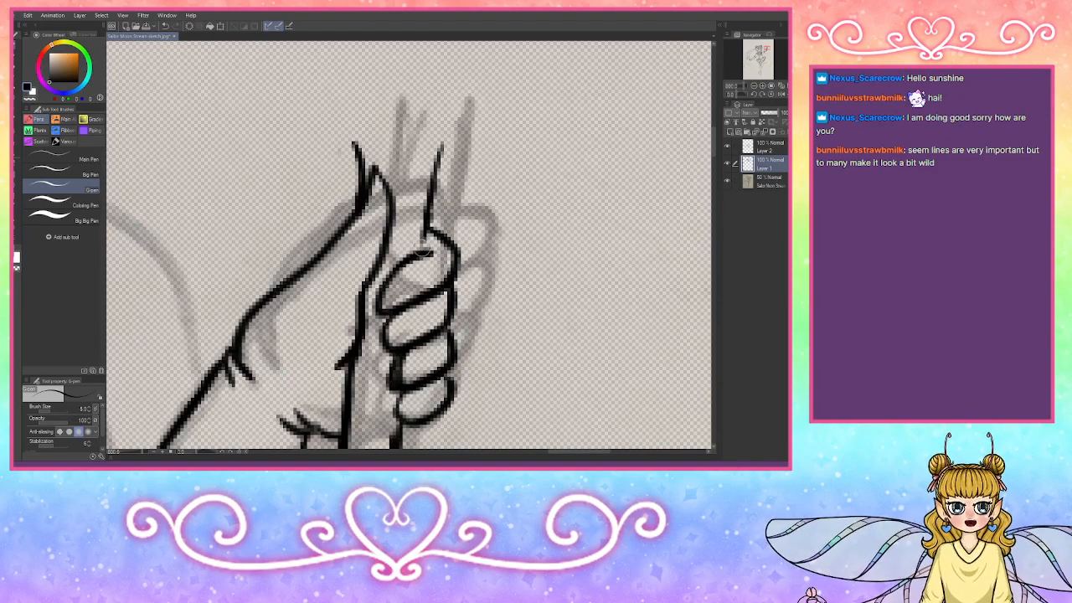
Step: Build up the wand's edge above the fist on its thumb side and trim its outer side to a thin line
{"action": "left_click_drag", "start_coordinate": [423, 251], "coordinate": [444, 147]}
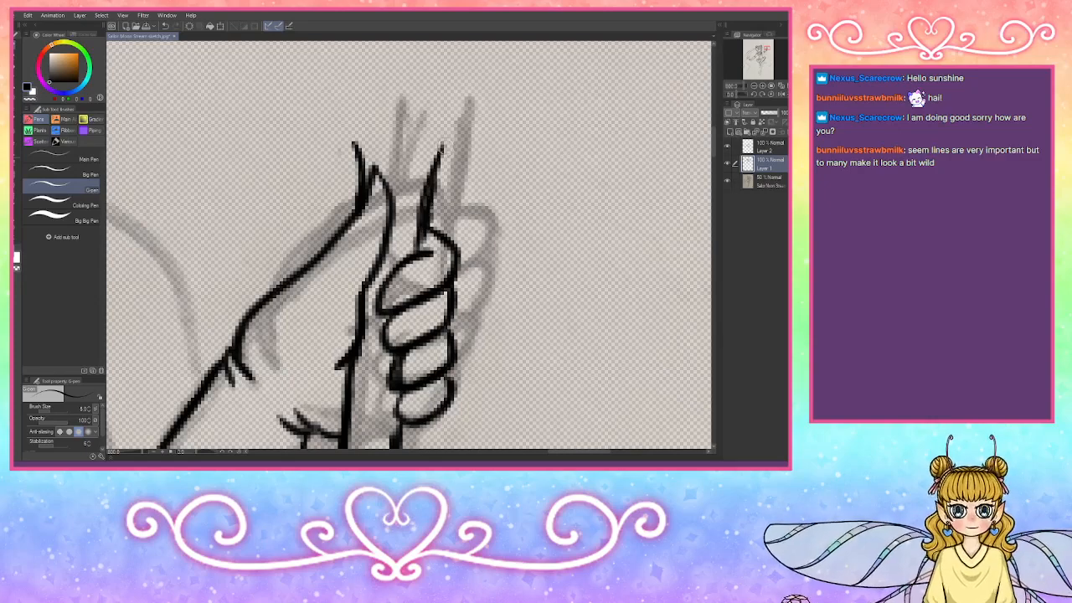
{"action": "left_click_drag", "start_coordinate": [419, 250], "coordinate": [437, 155]}
{"action": "mouse_move", "coordinate": [426, 194]}
{"action": "left_mouse_down"}
{"action": "mouse_move", "coordinate": [439, 149]}
{"action": "mouse_move", "coordinate": [425, 195]}
{"action": "left_mouse_up"}
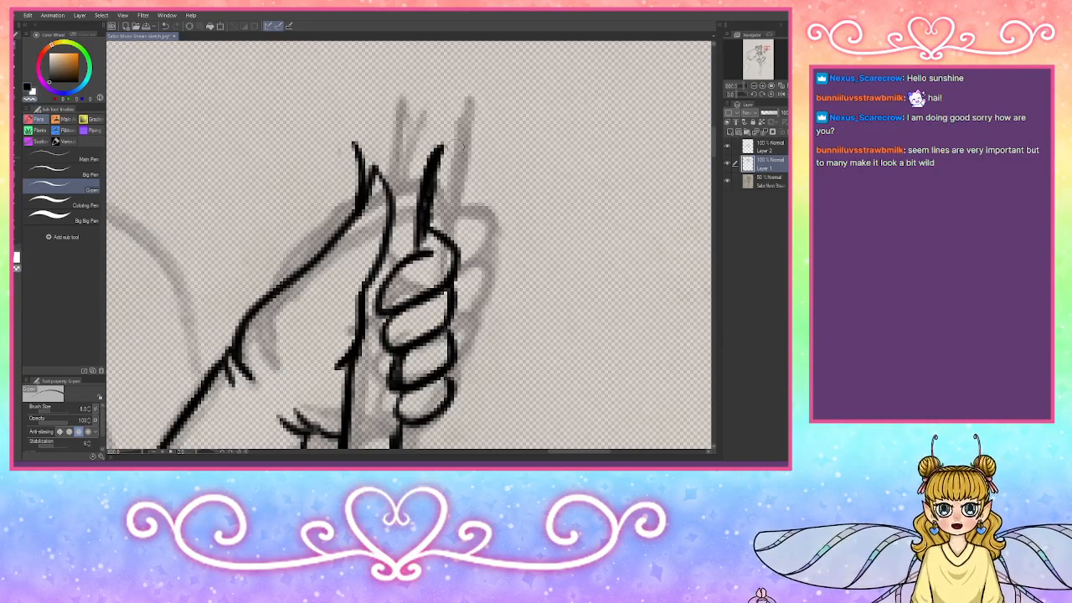
{"action": "key", "text": "ctrl+z"}
{"action": "key", "text": "ctrl+z"}
{"action": "key", "text": "ctrl+z"}
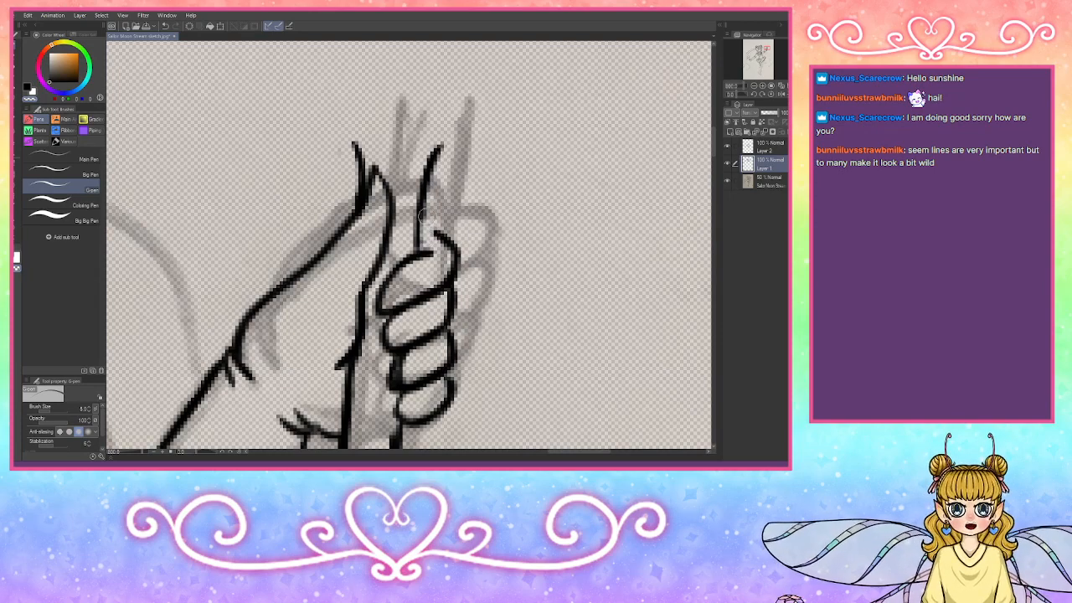
{"action": "key", "text": "ctrl+z"}
{"action": "key", "text": "ctrl+z"}
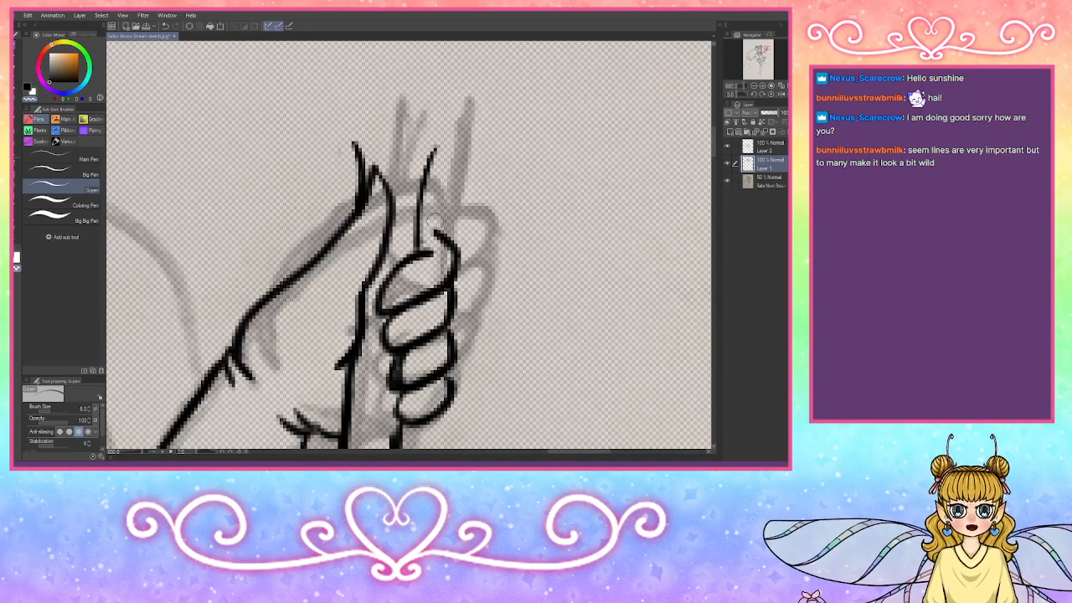
Step: Trim and redraw the top finger's outer curve up to the wand, and extend the third finger's tip towards the thumb
{"action": "key", "text": "ctrl+z"}
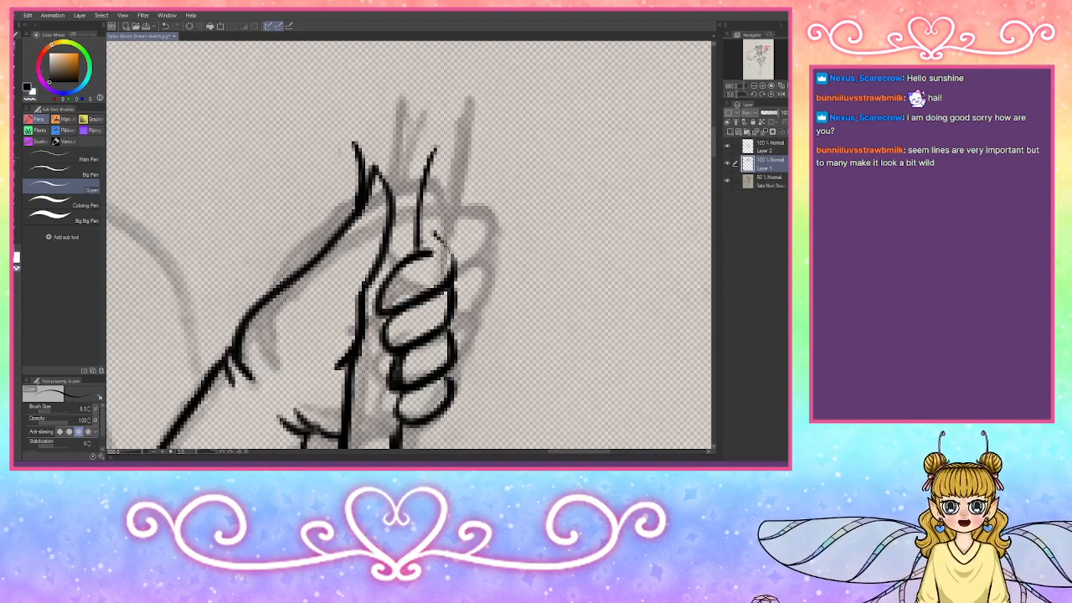
{"action": "mouse_move", "coordinate": [426, 234]}
{"action": "left_mouse_down"}
{"action": "mouse_move", "coordinate": [450, 255]}
{"action": "mouse_move", "coordinate": [451, 283]}
{"action": "left_mouse_up"}
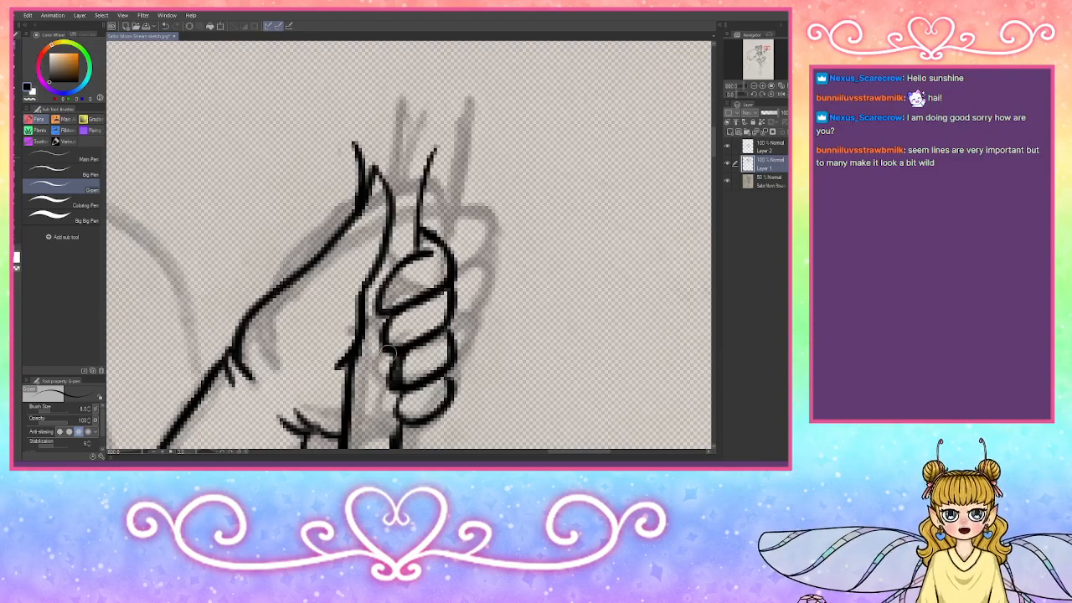
{"action": "mouse_move", "coordinate": [387, 352]}
{"action": "left_mouse_down"}
{"action": "mouse_move", "coordinate": [391, 387]}
{"action": "mouse_move", "coordinate": [421, 384]}
{"action": "mouse_move", "coordinate": [402, 392]}
{"action": "mouse_move", "coordinate": [395, 423]}
{"action": "mouse_move", "coordinate": [443, 412]}
{"action": "mouse_move", "coordinate": [421, 421]}
{"action": "mouse_move", "coordinate": [456, 386]}
{"action": "left_mouse_up"}
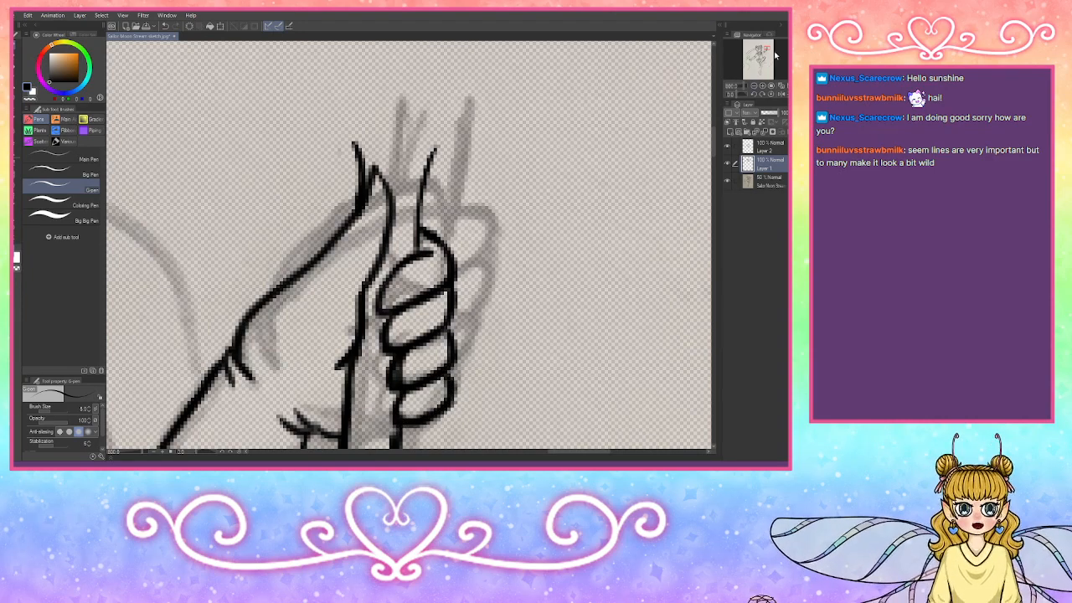
Step: Reshape the thumb with a lower, rounder tip, and ink its inner edge and a back line slightly further inside
{"action": "left_click_drag", "start_coordinate": [774, 56], "coordinate": [770, 51]}
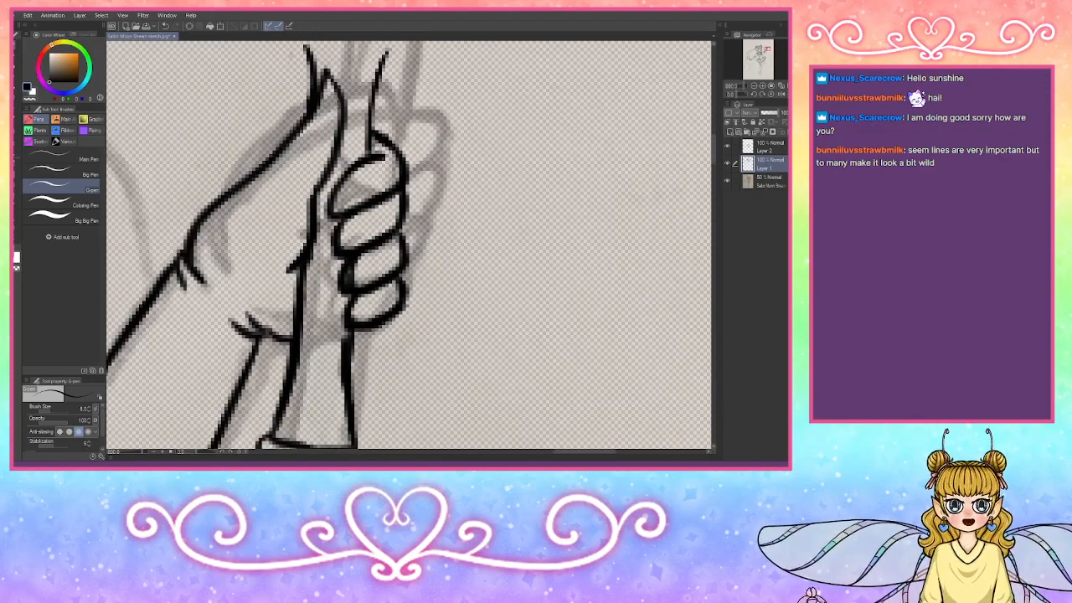
{"action": "mouse_move", "coordinate": [324, 94]}
{"action": "left_mouse_down"}
{"action": "mouse_move", "coordinate": [338, 132]}
{"action": "mouse_move", "coordinate": [335, 169]}
{"action": "left_mouse_up"}
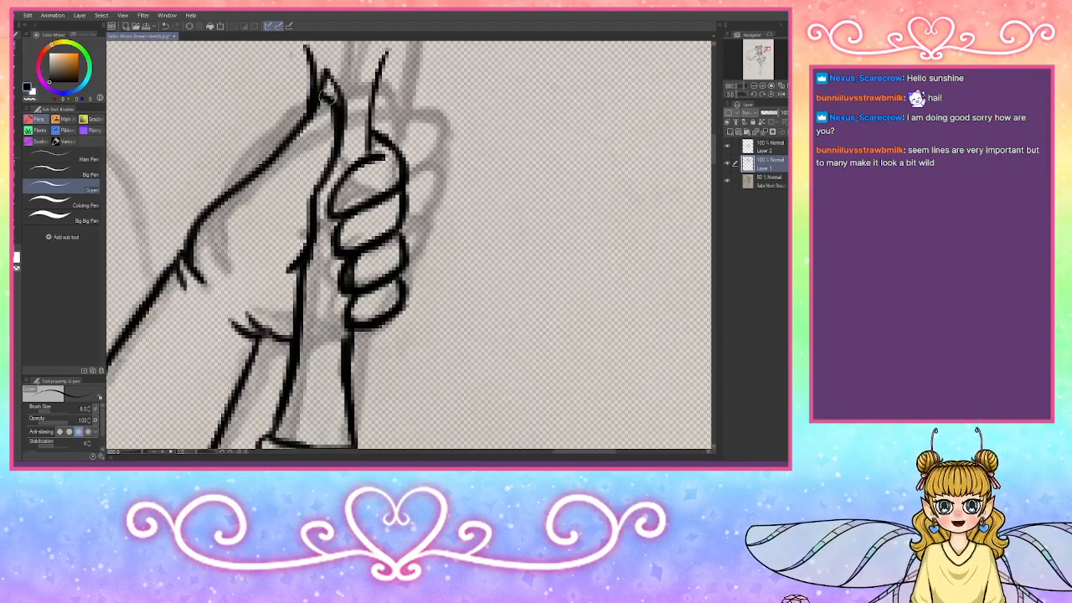
{"action": "left_click_drag", "start_coordinate": [322, 89], "coordinate": [295, 130]}
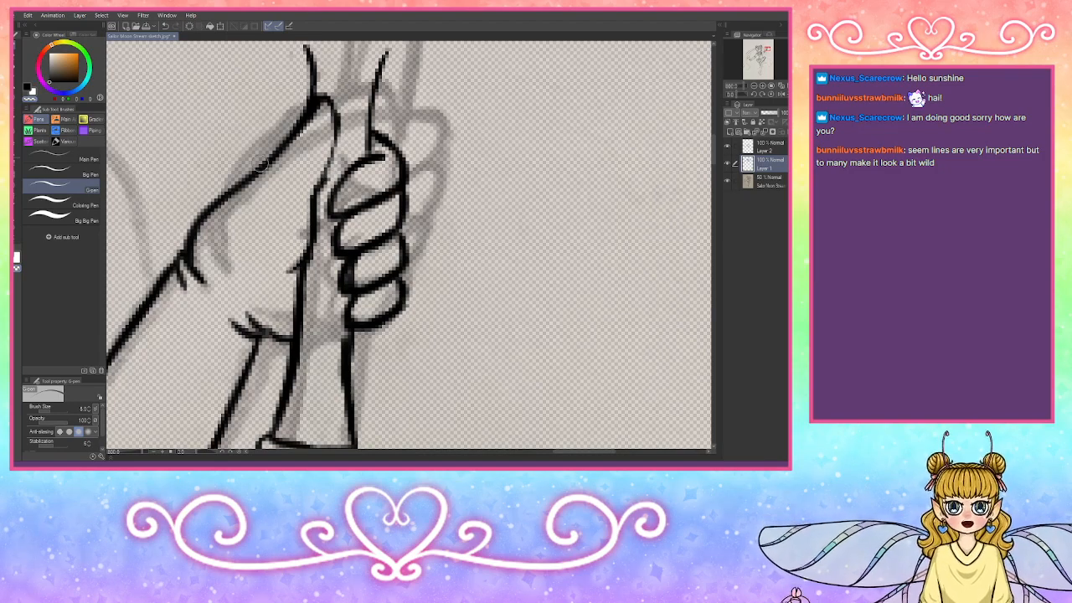
{"action": "left_click", "coordinate": [30, 90]}
{"action": "mouse_move", "coordinate": [321, 100]}
{"action": "left_mouse_down"}
{"action": "mouse_move", "coordinate": [340, 128]}
{"action": "mouse_move", "coordinate": [336, 113]}
{"action": "mouse_move", "coordinate": [289, 268]}
{"action": "left_mouse_up"}
{"action": "left_click_drag", "start_coordinate": [243, 322], "coordinate": [293, 340]}
{"action": "mouse_move", "coordinate": [191, 244]}
{"action": "left_mouse_down"}
{"action": "mouse_move", "coordinate": [217, 181]}
{"action": "mouse_move", "coordinate": [280, 157]}
{"action": "mouse_move", "coordinate": [321, 103]}
{"action": "mouse_move", "coordinate": [225, 177]}
{"action": "left_mouse_up"}
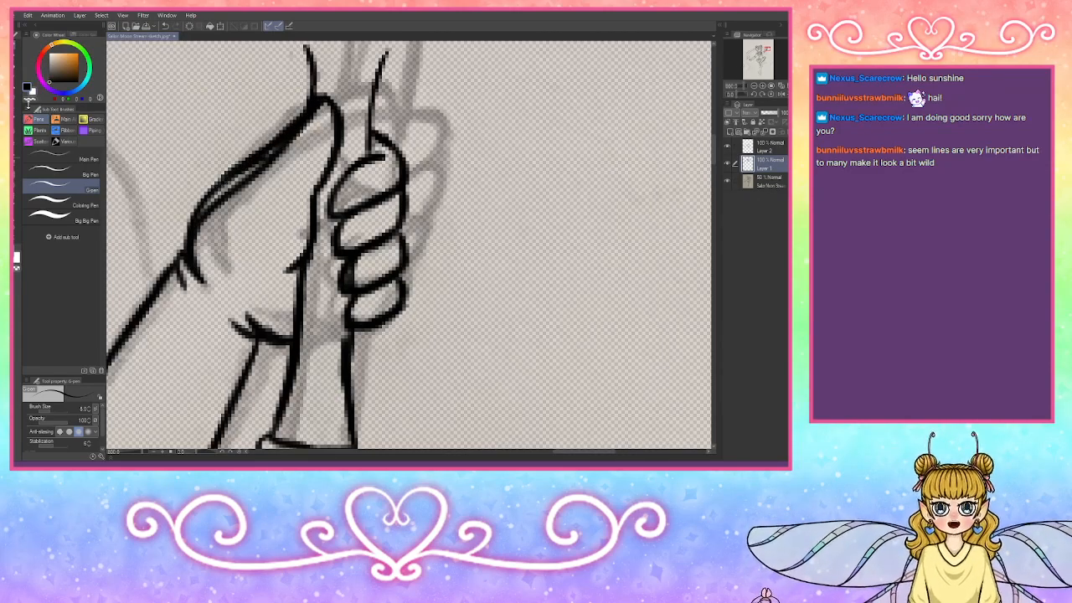
Step: Erase the thumb's old outer line and the inner edge running down to the palm, and trim around the thumb's tip
{"action": "left_click", "coordinate": [28, 99]}
{"action": "mouse_move", "coordinate": [201, 241]}
{"action": "left_mouse_down"}
{"action": "mouse_move", "coordinate": [202, 217]}
{"action": "mouse_move", "coordinate": [215, 216]}
{"action": "mouse_move", "coordinate": [295, 139]}
{"action": "left_mouse_up"}
{"action": "mouse_move", "coordinate": [255, 168]}
{"action": "left_mouse_down"}
{"action": "mouse_move", "coordinate": [312, 119]}
{"action": "mouse_move", "coordinate": [335, 142]}
{"action": "mouse_move", "coordinate": [297, 276]}
{"action": "mouse_move", "coordinate": [310, 197]}
{"action": "mouse_move", "coordinate": [333, 157]}
{"action": "left_mouse_up"}
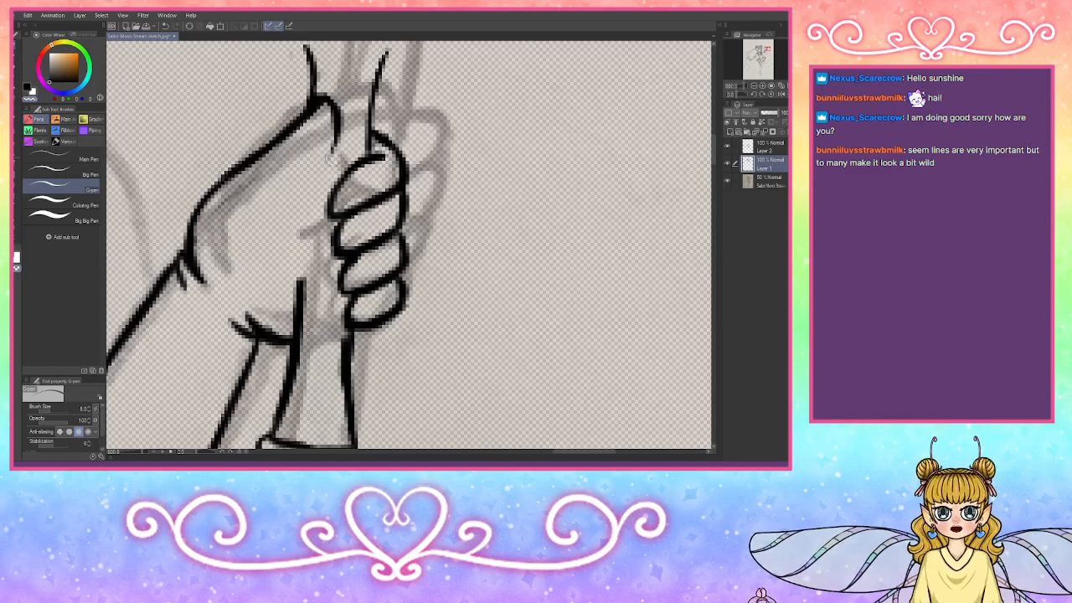
{"action": "mouse_move", "coordinate": [307, 134]}
{"action": "left_mouse_down"}
{"action": "mouse_move", "coordinate": [246, 172]}
{"action": "mouse_move", "coordinate": [280, 164]}
{"action": "mouse_move", "coordinate": [258, 174]}
{"action": "mouse_move", "coordinate": [298, 141]}
{"action": "mouse_move", "coordinate": [312, 102]}
{"action": "mouse_move", "coordinate": [288, 115]}
{"action": "mouse_move", "coordinate": [335, 100]}
{"action": "left_mouse_up"}
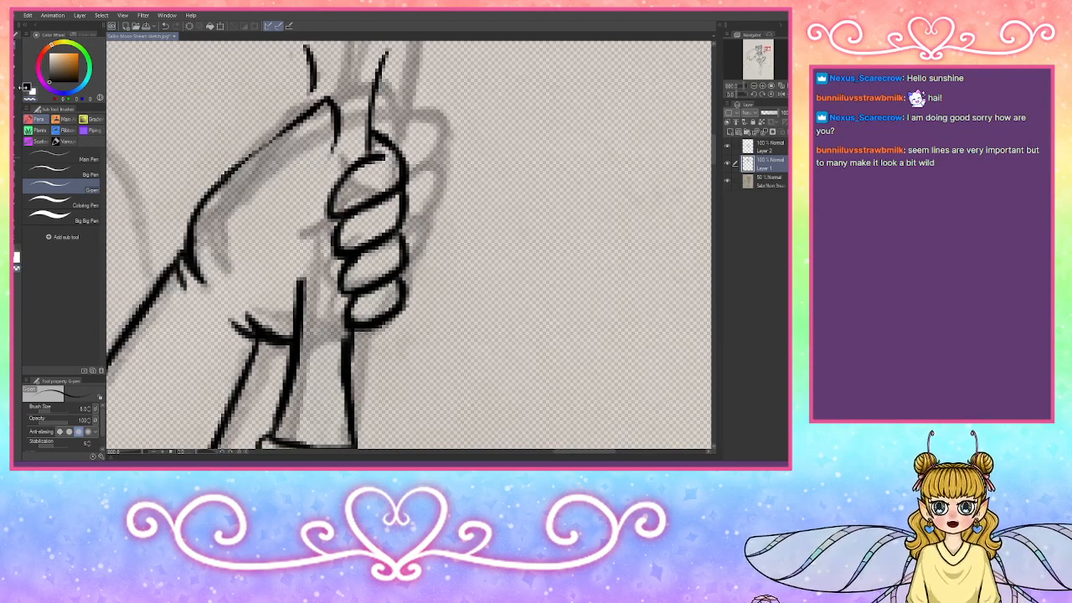
Step: Thicken the thumb's back line from the tip towards the wrist and rejoin the wand's edge to the thumb
{"action": "mouse_move", "coordinate": [311, 77]}
{"action": "left_mouse_down"}
{"action": "mouse_move", "coordinate": [322, 104]}
{"action": "mouse_move", "coordinate": [291, 130]}
{"action": "left_mouse_up"}
{"action": "left_click_drag", "start_coordinate": [328, 96], "coordinate": [239, 159]}
{"action": "mouse_move", "coordinate": [289, 121]}
{"action": "left_mouse_down"}
{"action": "mouse_move", "coordinate": [210, 190]}
{"action": "mouse_move", "coordinate": [200, 217]}
{"action": "left_mouse_up"}
Step: Undo the trial strokes on the thumb's inner edge and ink it from the tip down into a curved palm crease
{"action": "mouse_move", "coordinate": [340, 138]}
{"action": "left_mouse_down"}
{"action": "mouse_move", "coordinate": [311, 162]}
{"action": "mouse_move", "coordinate": [339, 143]}
{"action": "mouse_move", "coordinate": [278, 253]}
{"action": "left_mouse_up"}
{"action": "key", "text": "ctrl+z"}
{"action": "key", "text": "ctrl+z"}
{"action": "key", "text": "ctrl+z"}
{"action": "key", "text": "ctrl+z"}
{"action": "key", "text": "ctrl+z"}
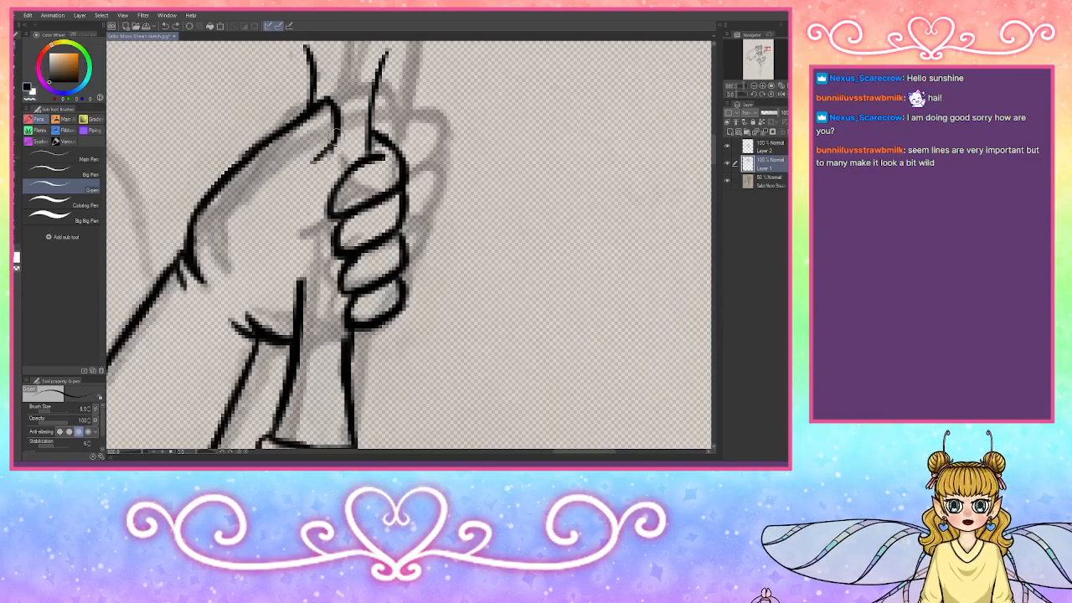
{"action": "mouse_move", "coordinate": [331, 144]}
{"action": "left_mouse_down"}
{"action": "mouse_move", "coordinate": [289, 186]}
{"action": "mouse_move", "coordinate": [289, 223]}
{"action": "mouse_move", "coordinate": [266, 266]}
{"action": "mouse_move", "coordinate": [291, 194]}
{"action": "left_mouse_up"}
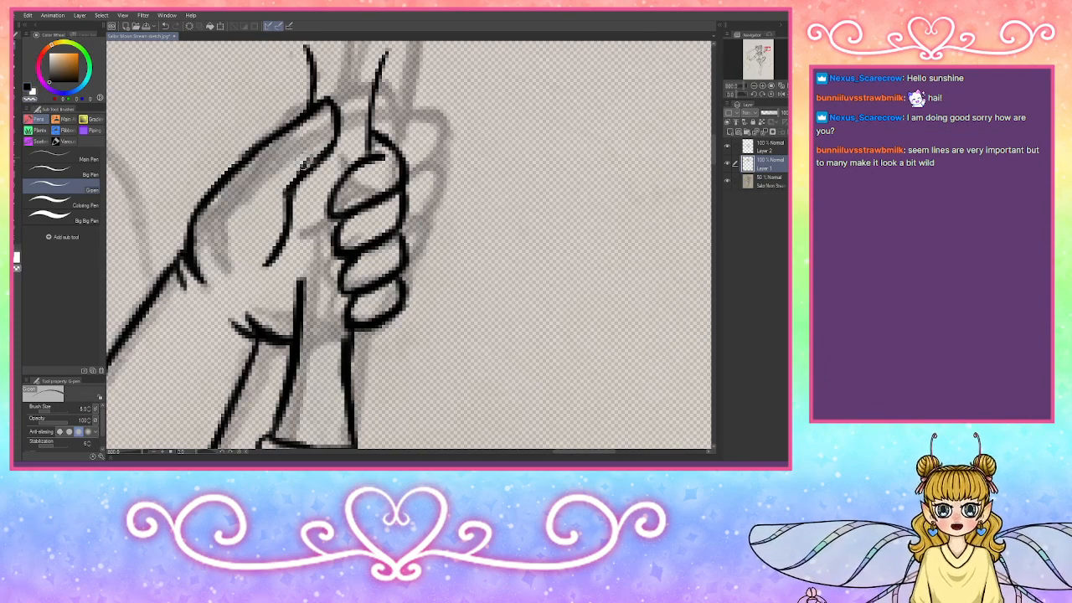
{"action": "mouse_move", "coordinate": [320, 152]}
{"action": "left_mouse_down"}
{"action": "mouse_move", "coordinate": [285, 192]}
{"action": "mouse_move", "coordinate": [285, 214]}
{"action": "mouse_move", "coordinate": [288, 186]}
{"action": "left_mouse_up"}
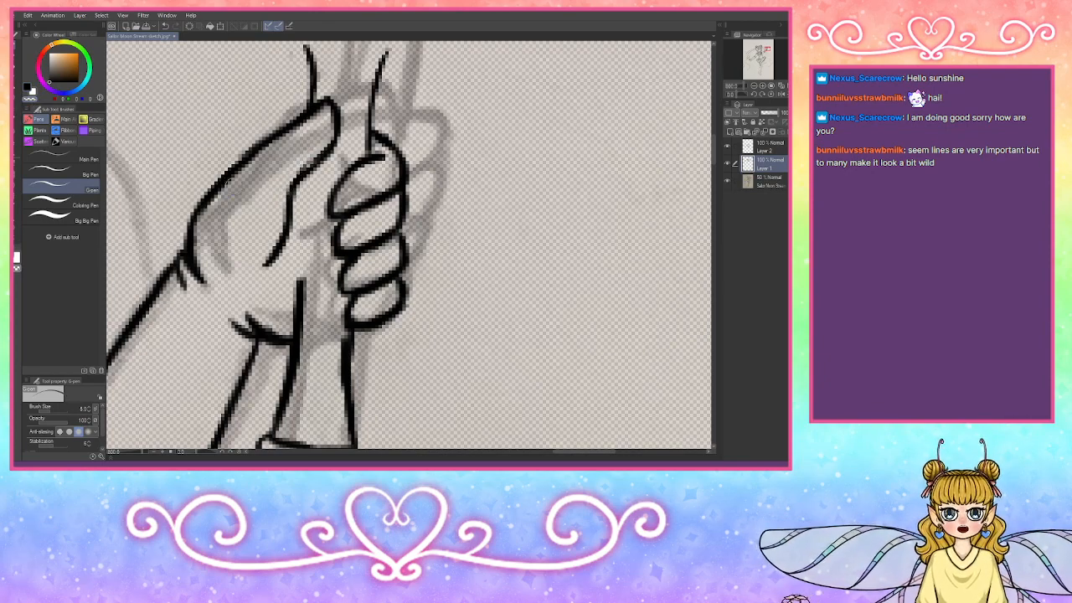
{"action": "left_click", "coordinate": [41, 74]}
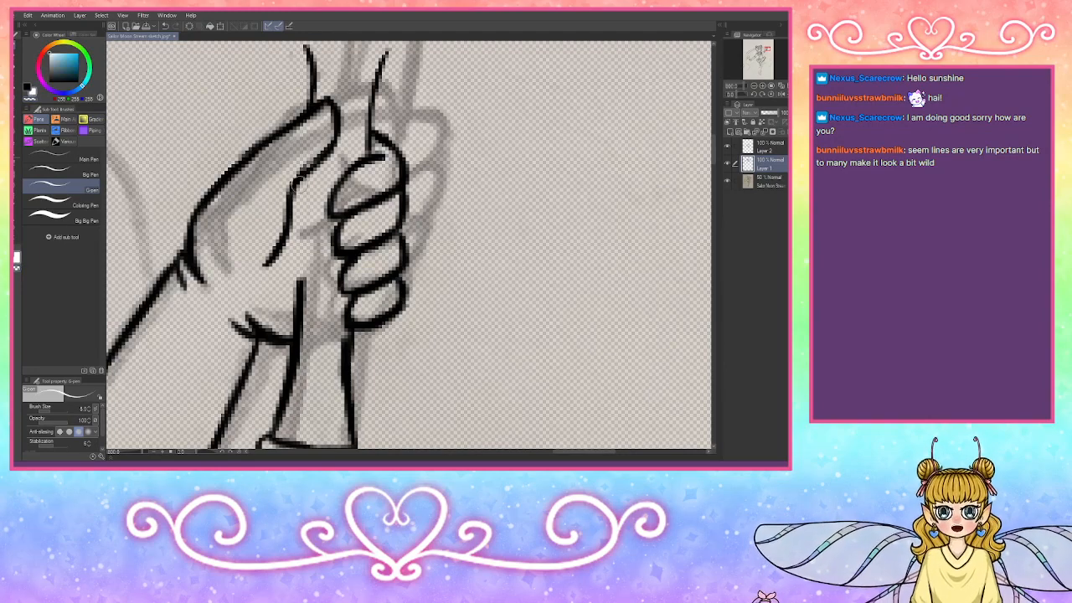
{"action": "left_click_drag", "start_coordinate": [292, 208], "coordinate": [299, 226]}
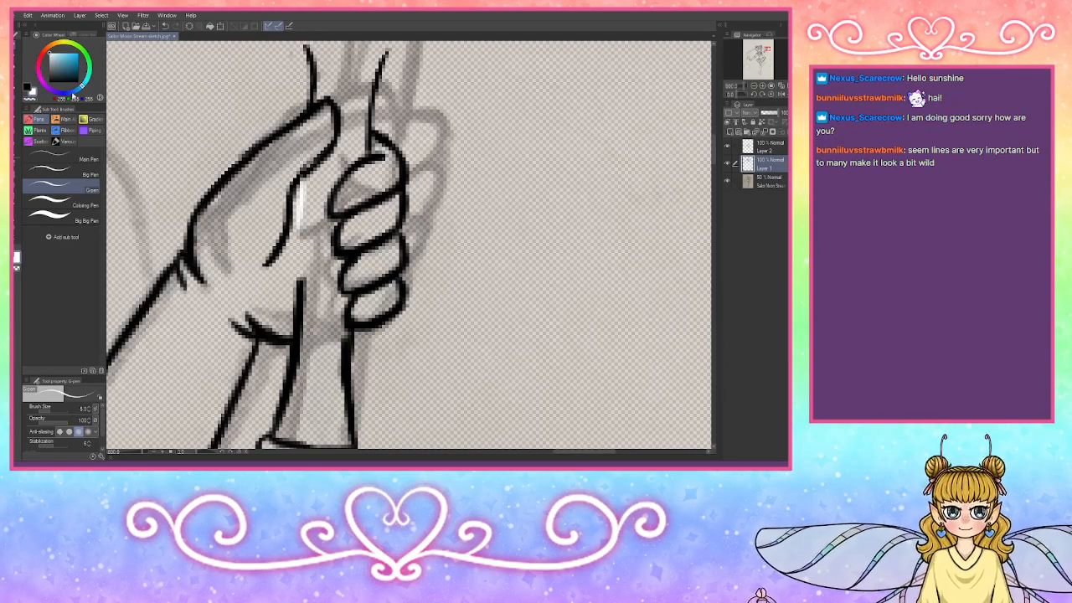
{"action": "key", "text": "ctrl+z"}
Step: Ink the wand's wrist-side edge in black from the thumb to the lower palm, then even out its thickness with transparent colour
{"action": "left_click", "coordinate": [29, 91]}
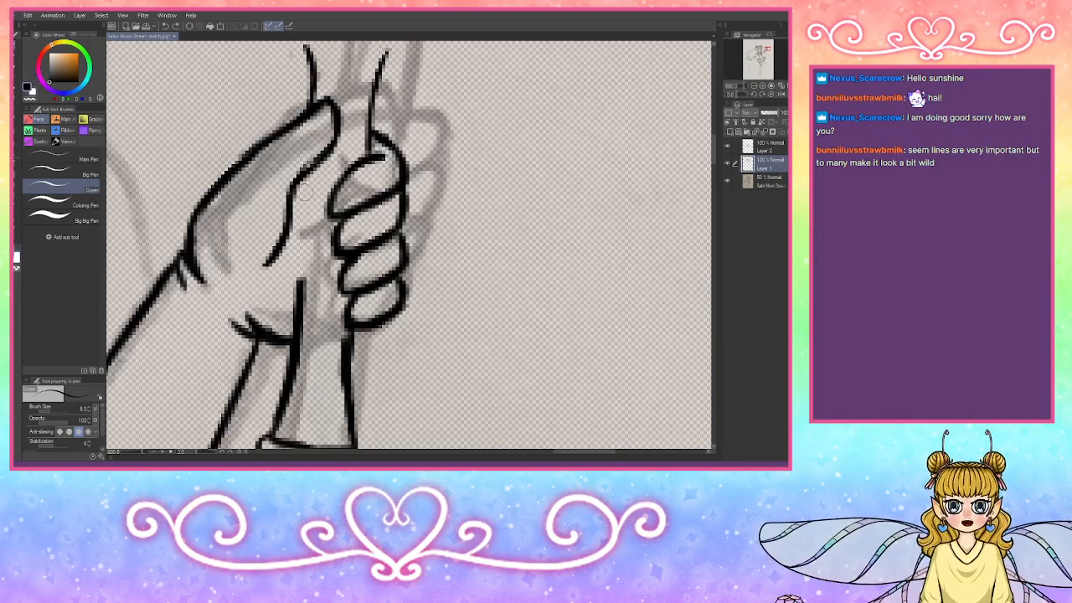
{"action": "left_click_drag", "start_coordinate": [304, 173], "coordinate": [297, 306]}
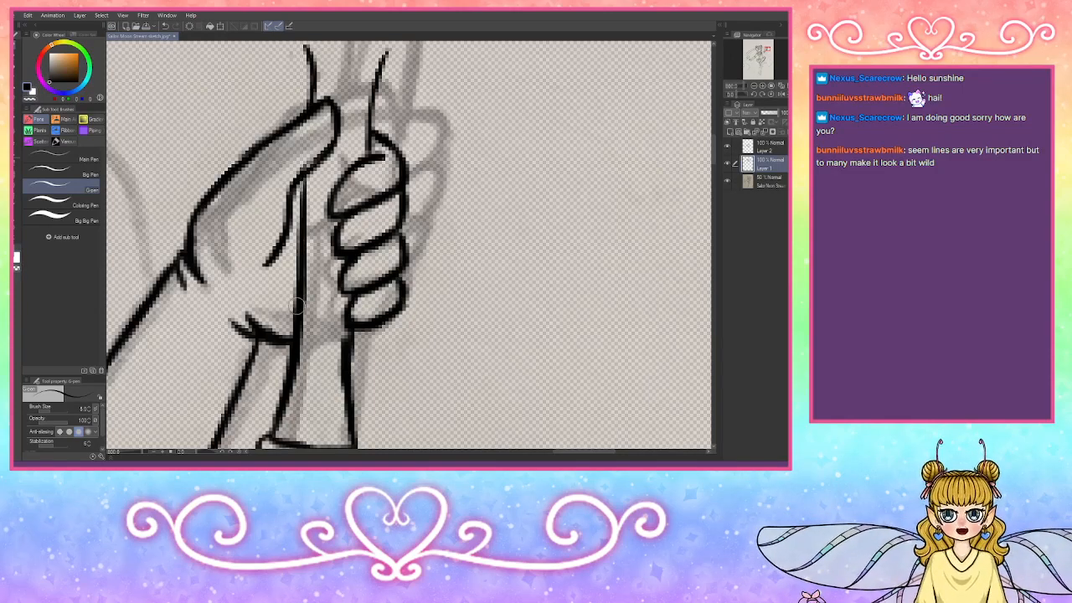
{"action": "left_click_drag", "start_coordinate": [299, 181], "coordinate": [302, 243]}
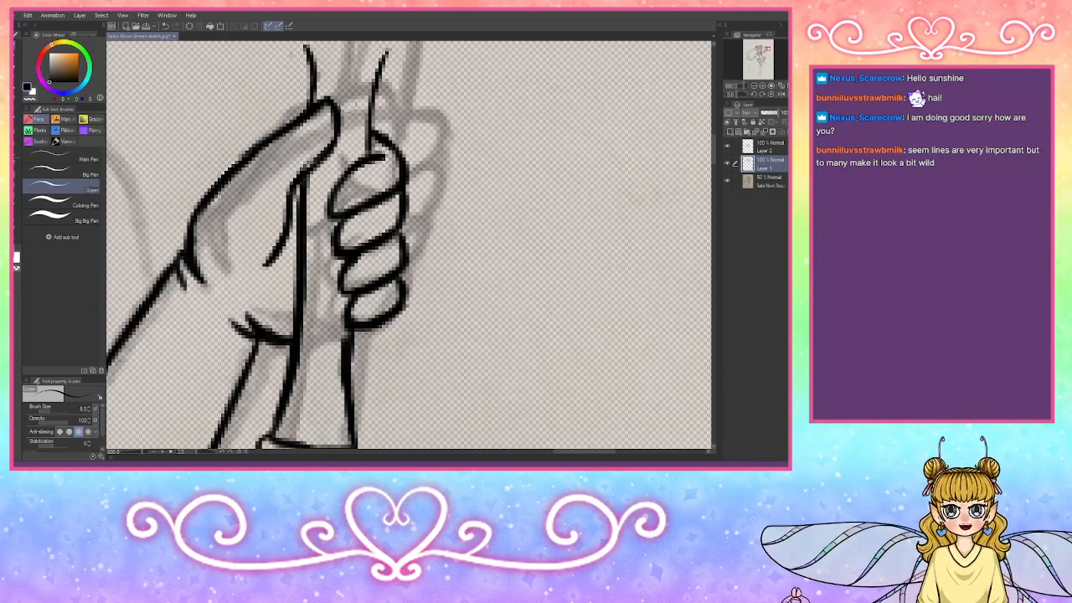
{"action": "left_click_drag", "start_coordinate": [310, 166], "coordinate": [307, 241]}
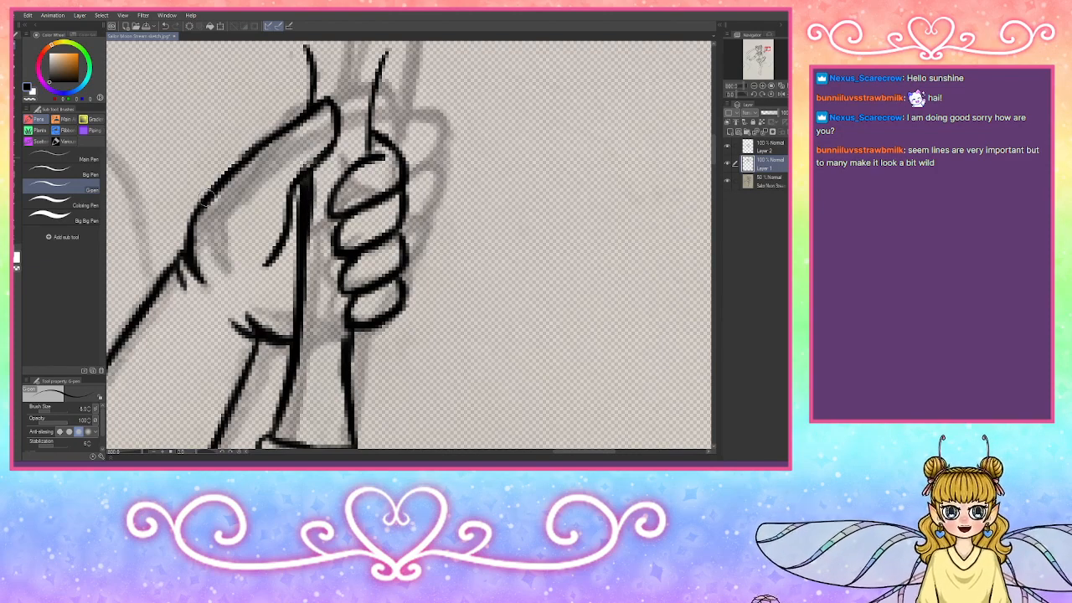
{"action": "left_click", "coordinate": [29, 99]}
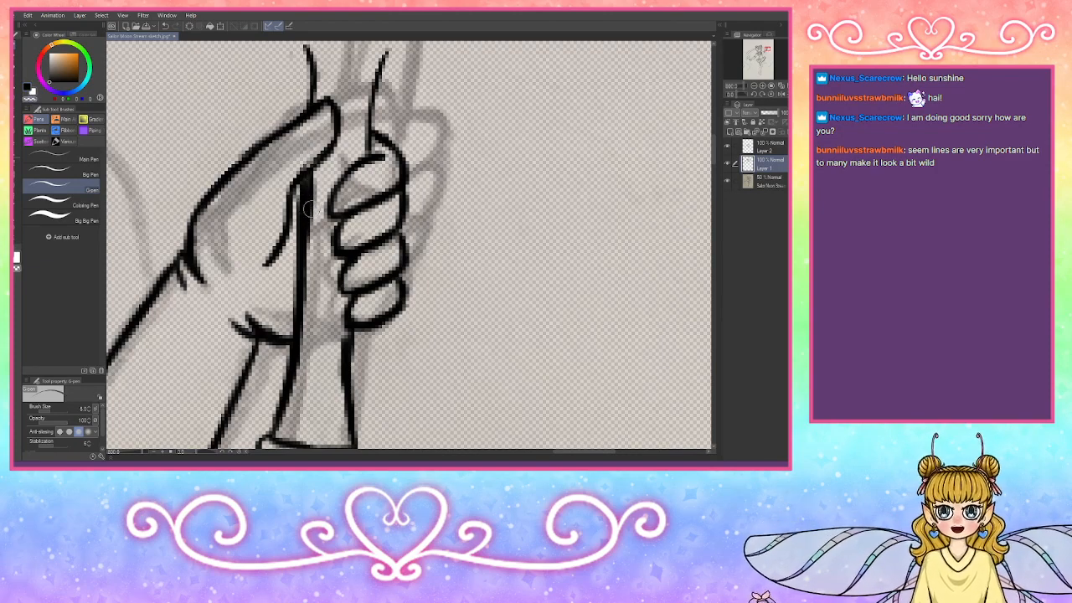
{"action": "mouse_move", "coordinate": [306, 188]}
{"action": "left_mouse_down"}
{"action": "mouse_move", "coordinate": [288, 279]}
{"action": "mouse_move", "coordinate": [304, 185]}
{"action": "mouse_move", "coordinate": [298, 237]}
{"action": "left_mouse_up"}
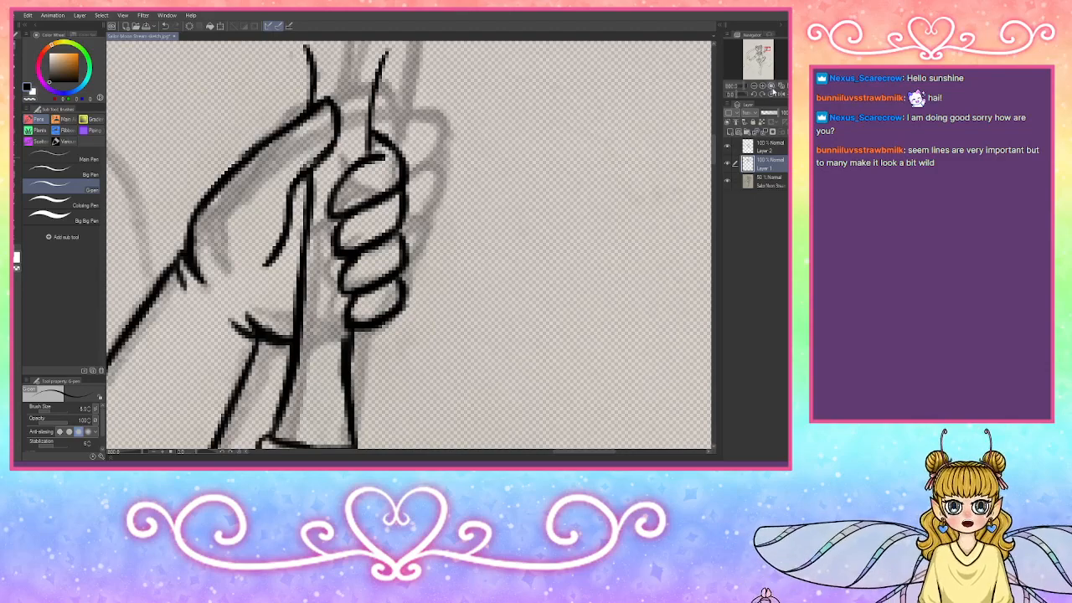
Step: Draw a small five-pointed star with the Main Pen between the wand's edges just above the thumb
{"action": "left_click_drag", "start_coordinate": [767, 49], "coordinate": [767, 47]}
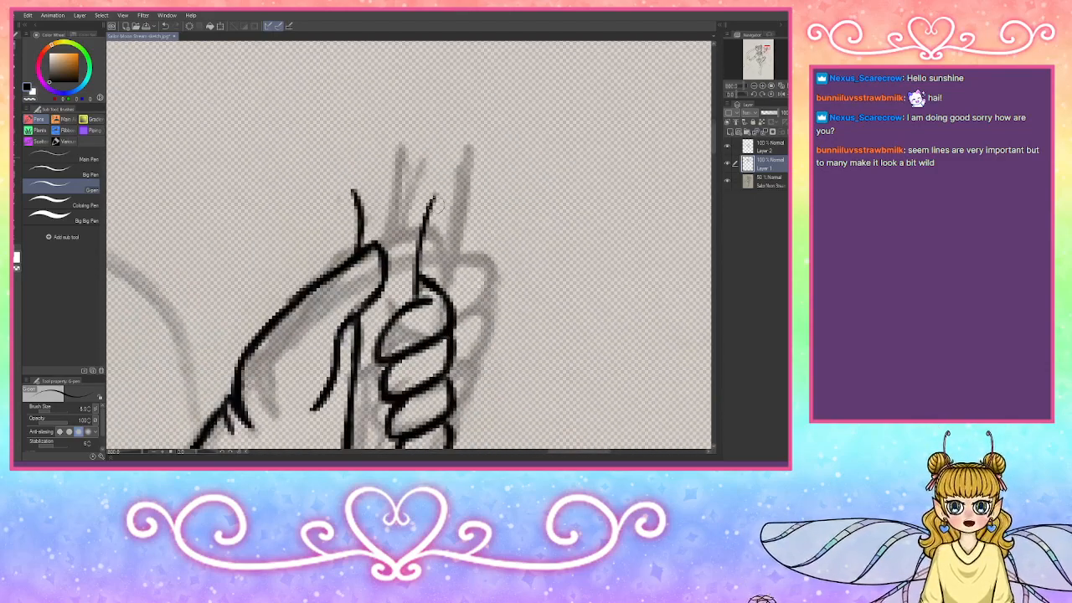
{"action": "left_click", "coordinate": [58, 157]}
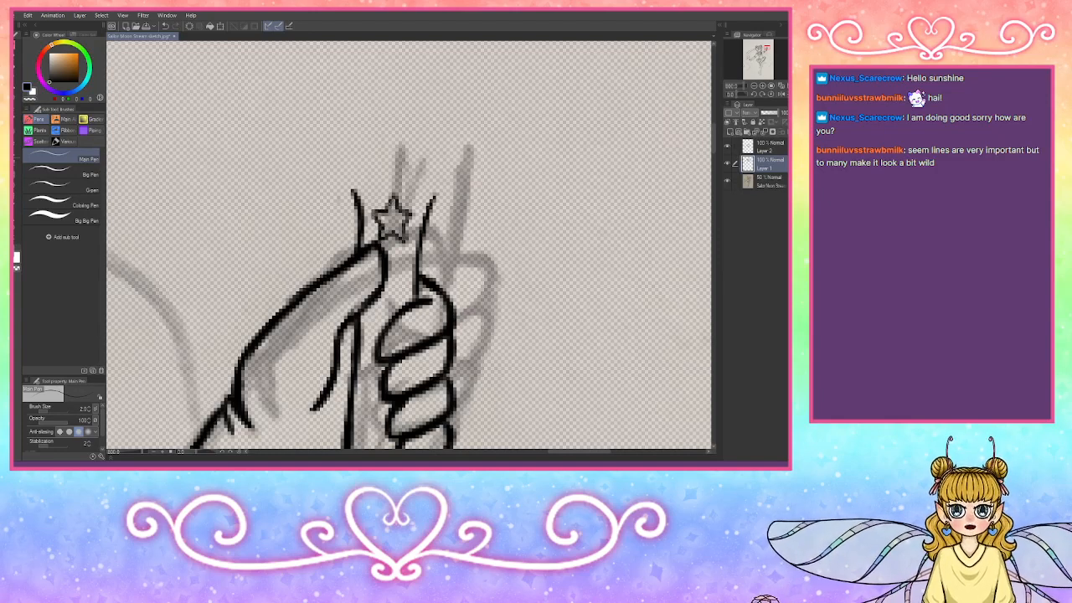
{"action": "left_click_drag", "start_coordinate": [386, 211], "coordinate": [392, 197]}
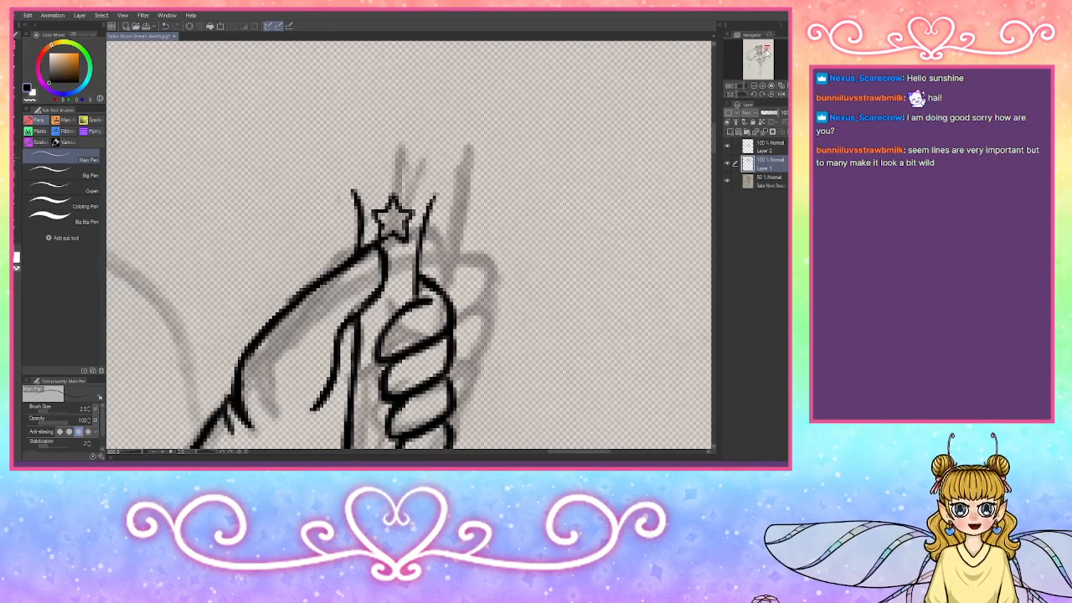
{"action": "left_click_drag", "start_coordinate": [767, 51], "coordinate": [765, 50]}
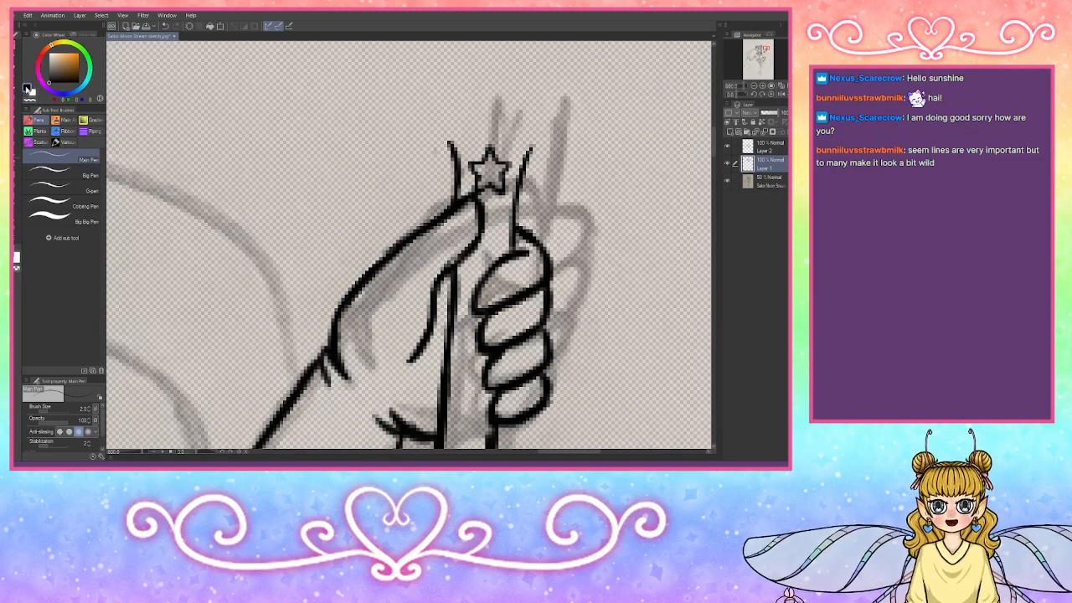
Step: Thicken and lengthen the wand's two edges beside the star with the Big Pen, and undo the heavy stroke on the finger-side edge
{"action": "left_click", "coordinate": [63, 174]}
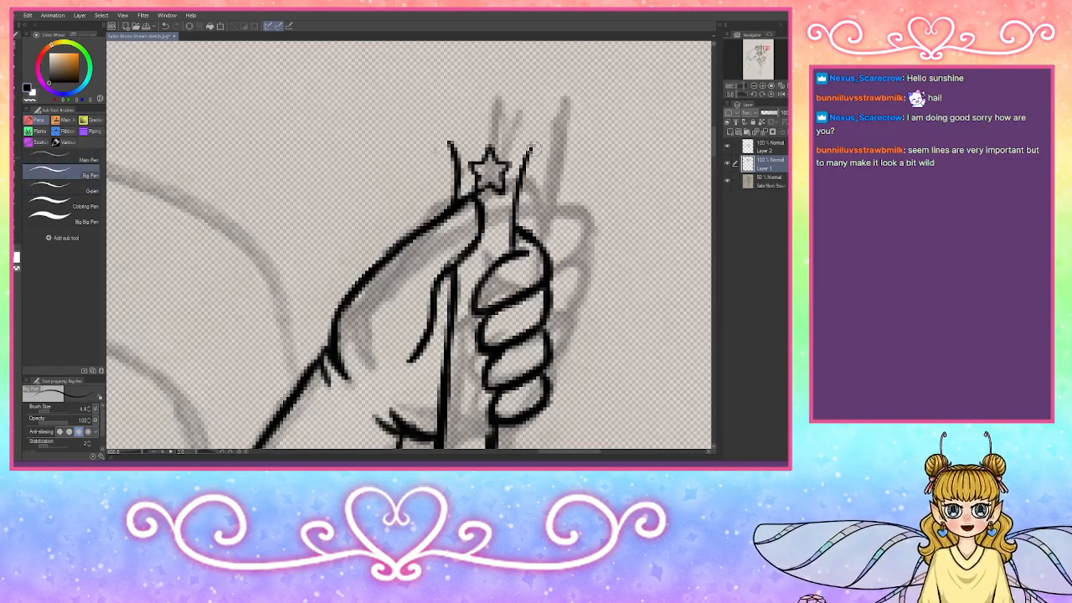
{"action": "mouse_move", "coordinate": [531, 149]}
{"action": "left_mouse_down"}
{"action": "mouse_move", "coordinate": [520, 173]}
{"action": "mouse_move", "coordinate": [510, 258]}
{"action": "left_mouse_up"}
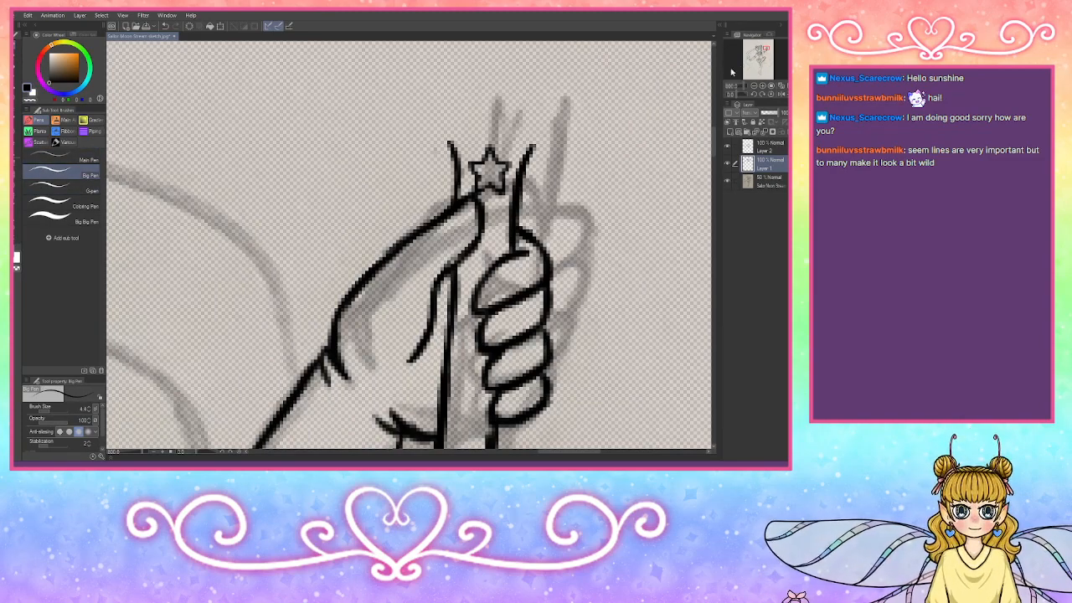
{"action": "scroll", "coordinate": [764, 56], "scroll_direction": "down", "scroll_amount": 4}
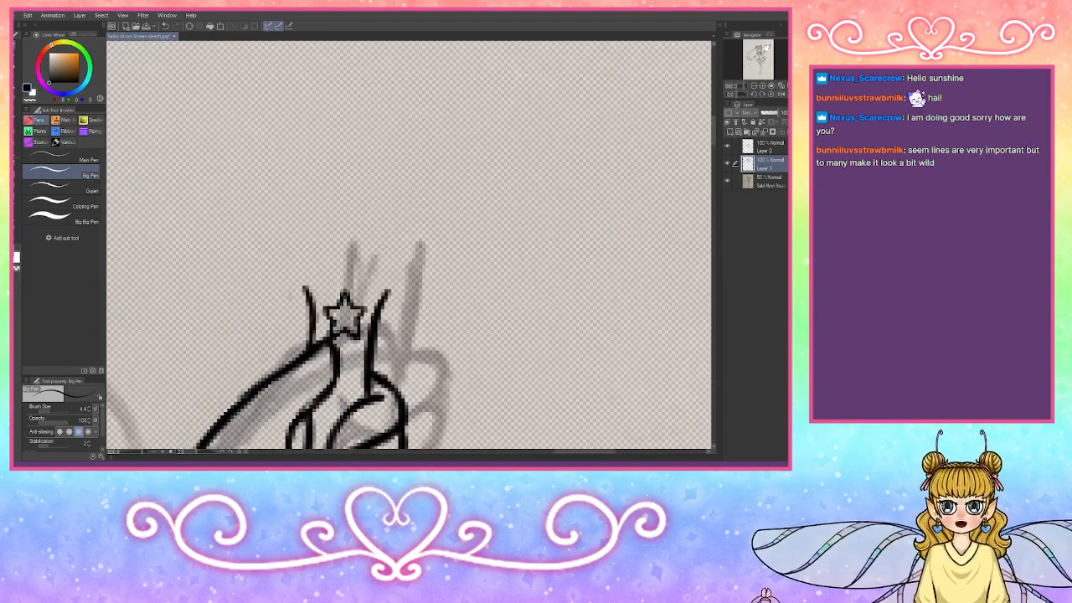
{"action": "left_click_drag", "start_coordinate": [766, 47], "coordinate": [766, 48]}
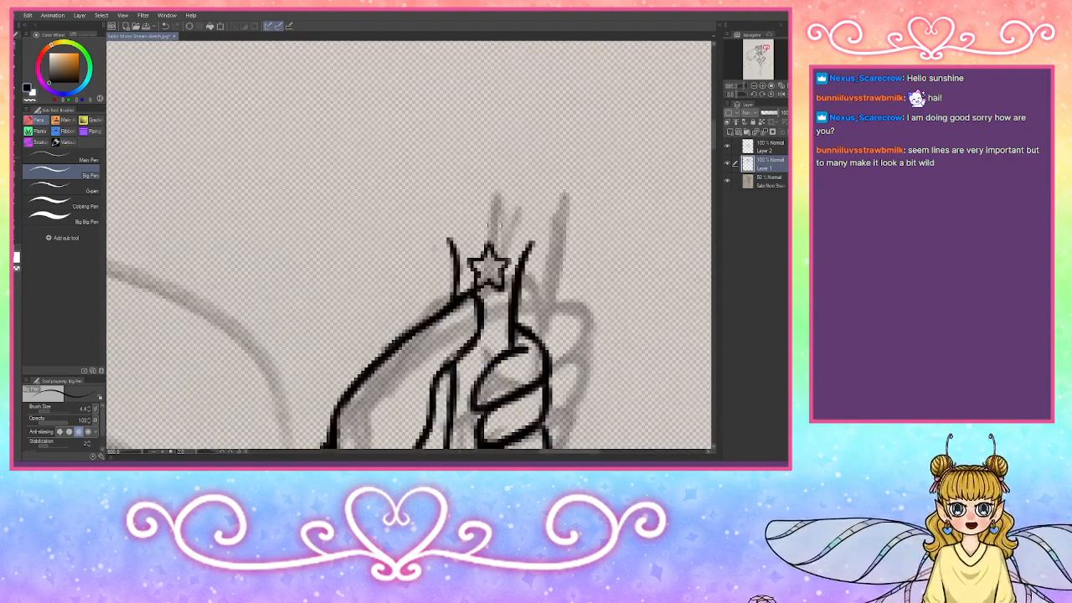
{"action": "left_click_drag", "start_coordinate": [445, 225], "coordinate": [459, 302]}
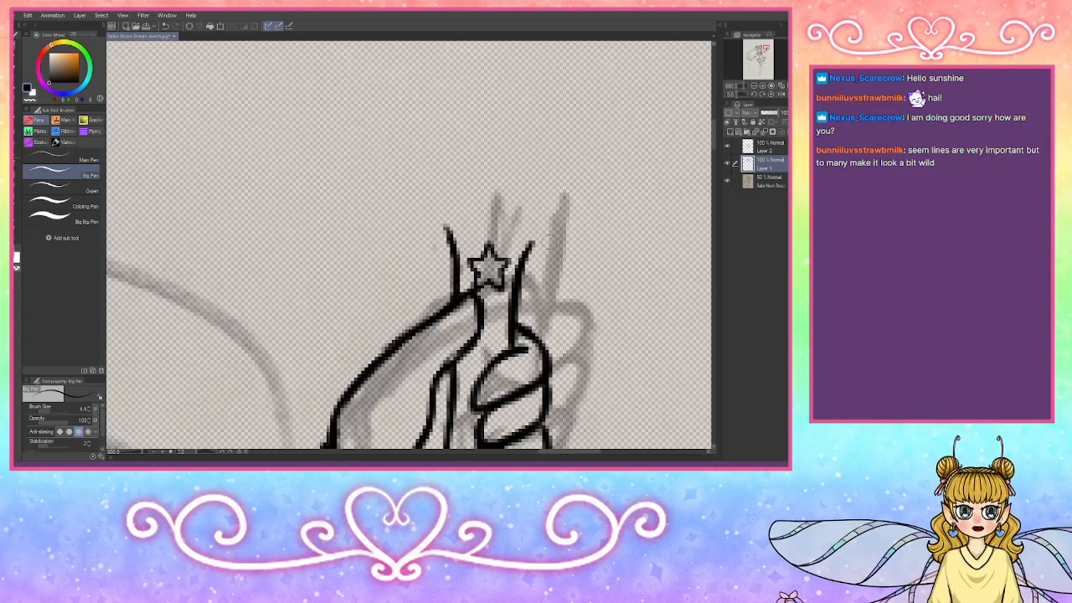
{"action": "left_click_drag", "start_coordinate": [534, 225], "coordinate": [516, 285]}
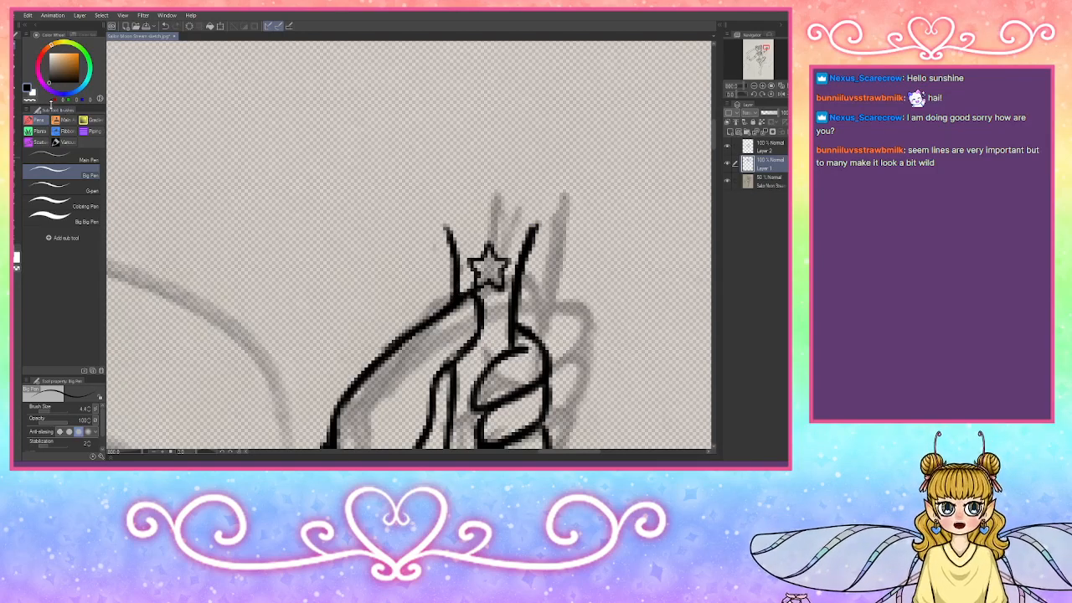
{"action": "key", "text": "ctrl+z"}
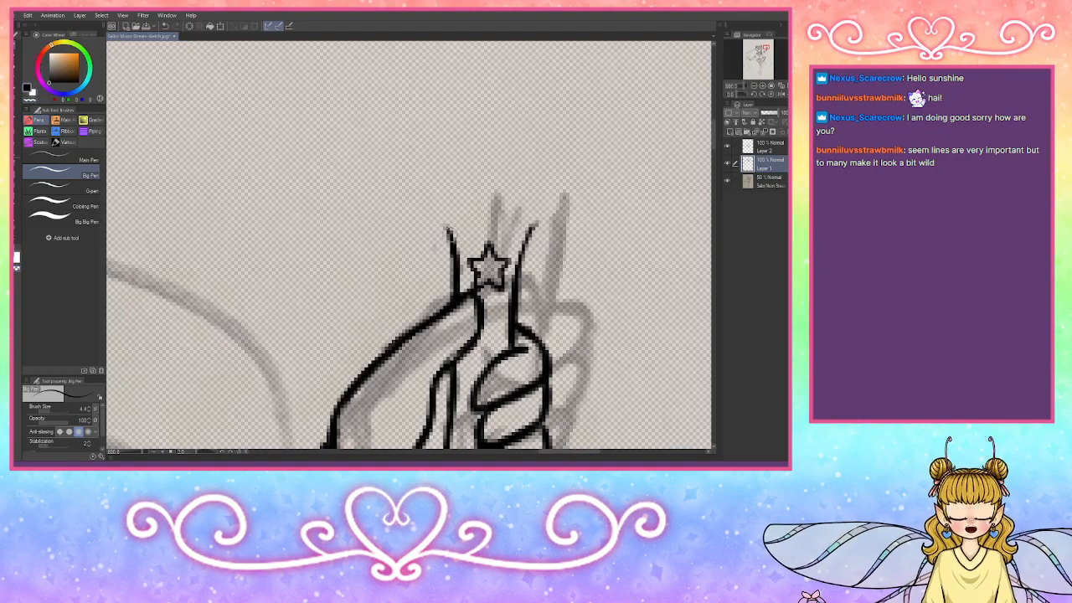
{"action": "left_click_drag", "start_coordinate": [440, 220], "coordinate": [451, 239]}
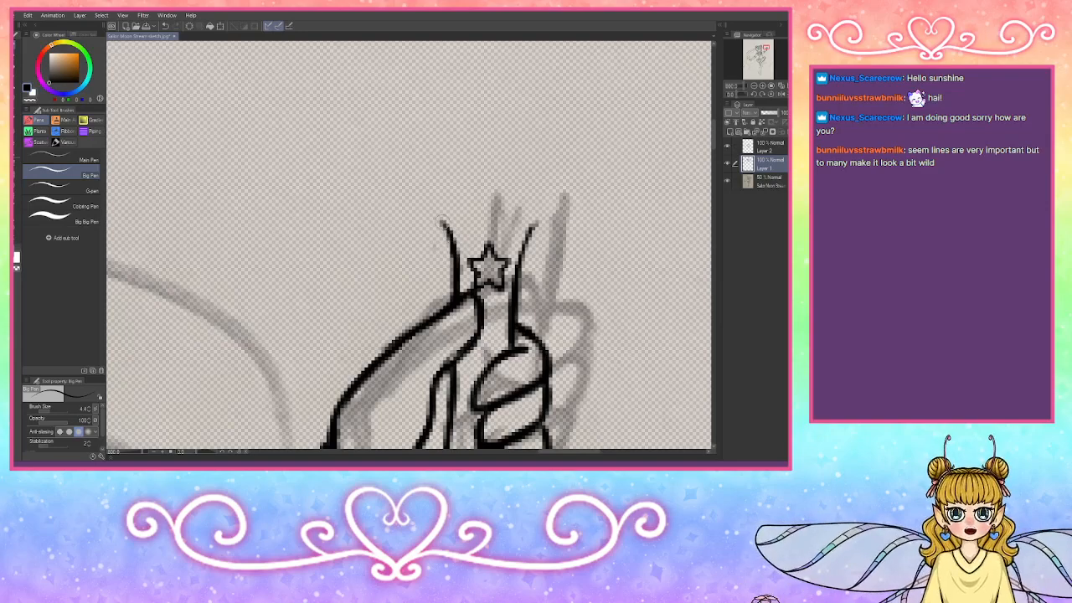
{"action": "left_click_drag", "start_coordinate": [451, 236], "coordinate": [424, 185]}
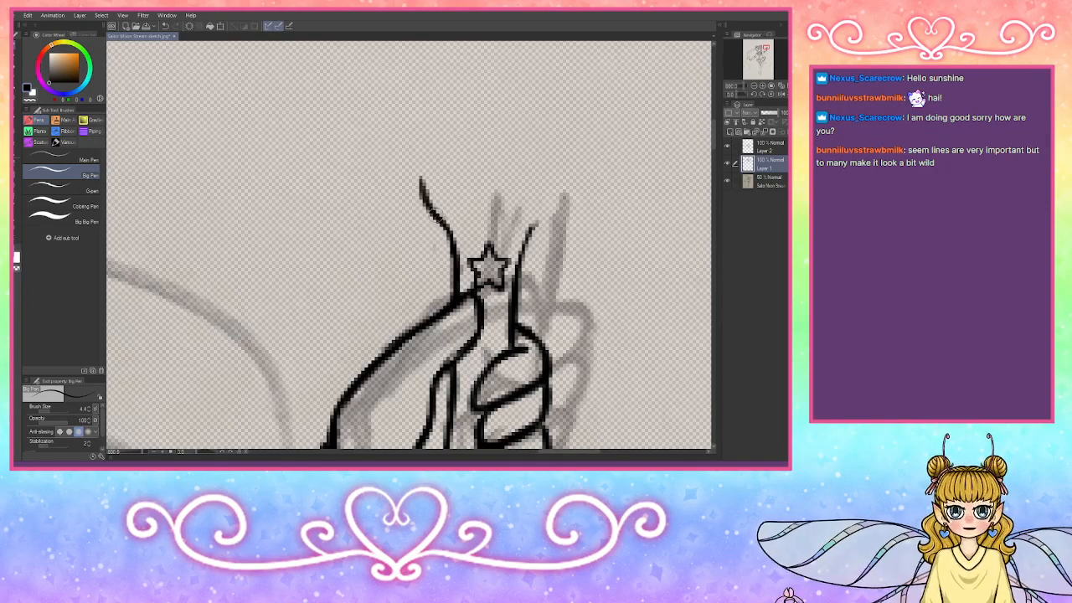
{"action": "mouse_move", "coordinate": [424, 138]}
{"action": "left_mouse_down"}
{"action": "mouse_move", "coordinate": [423, 191]}
{"action": "mouse_move", "coordinate": [462, 109]}
{"action": "mouse_move", "coordinate": [515, 116]}
{"action": "left_mouse_up"}
{"action": "key", "text": "ctrl+z"}
{"action": "key", "text": "ctrl+z"}
{"action": "key", "text": "ctrl+z"}
{"action": "key", "text": "ctrl+z"}
{"action": "key", "text": "ctrl+z"}
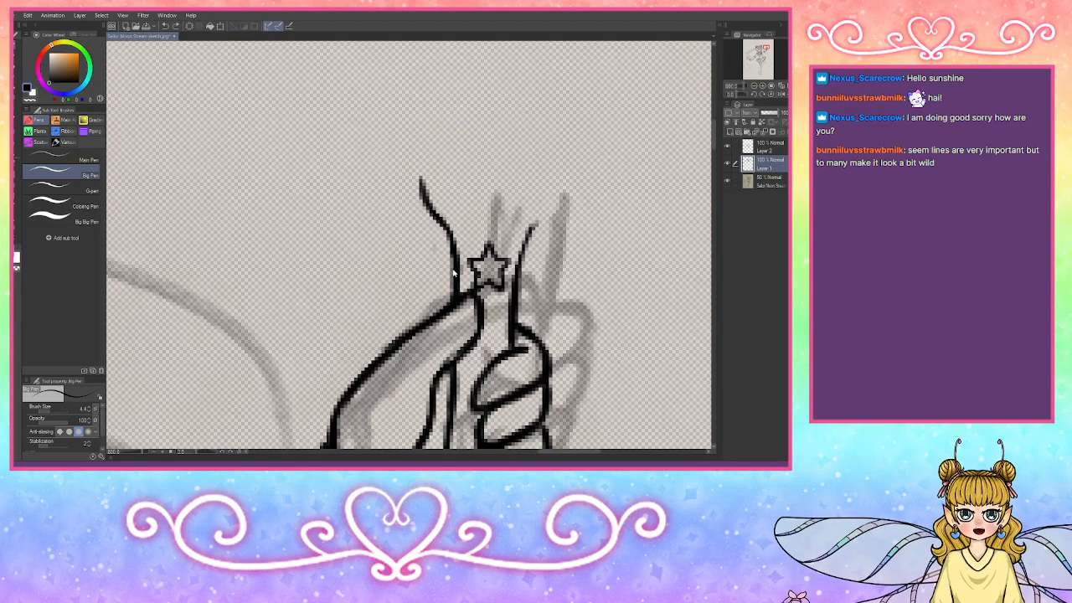
{"action": "key", "text": "ctrl+z"}
Step: Draw a rounded circle across the ends of the wand's edges and thin its outline with transparent colour
{"action": "mouse_move", "coordinate": [451, 231]}
{"action": "left_mouse_down"}
{"action": "mouse_move", "coordinate": [430, 189]}
{"action": "mouse_move", "coordinate": [444, 156]}
{"action": "mouse_move", "coordinate": [466, 144]}
{"action": "mouse_move", "coordinate": [512, 148]}
{"action": "mouse_move", "coordinate": [547, 173]}
{"action": "mouse_move", "coordinate": [545, 210]}
{"action": "mouse_move", "coordinate": [521, 243]}
{"action": "mouse_move", "coordinate": [453, 233]}
{"action": "left_mouse_up"}
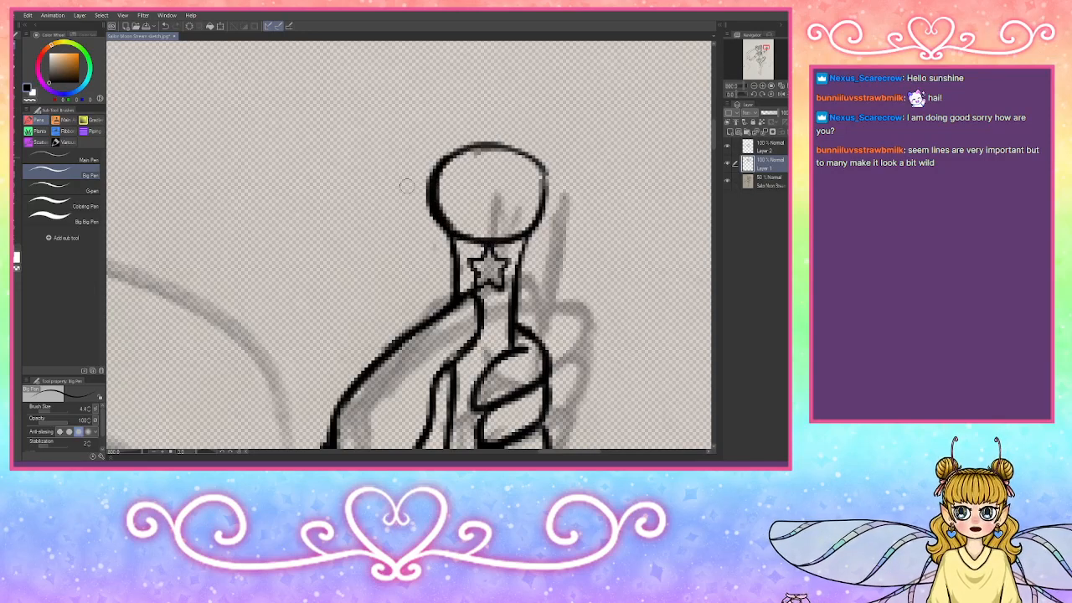
{"action": "left_click", "coordinate": [30, 99]}
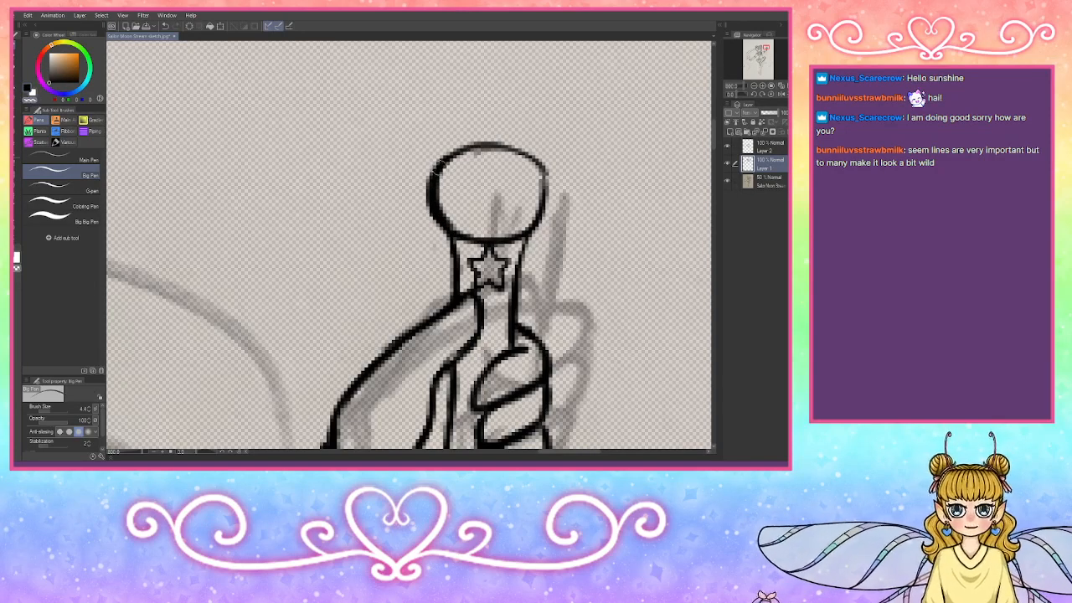
{"action": "mouse_move", "coordinate": [443, 164]}
{"action": "left_mouse_down"}
{"action": "mouse_move", "coordinate": [429, 210]}
{"action": "mouse_move", "coordinate": [444, 239]}
{"action": "mouse_move", "coordinate": [435, 168]}
{"action": "mouse_move", "coordinate": [438, 225]}
{"action": "mouse_move", "coordinate": [450, 137]}
{"action": "mouse_move", "coordinate": [457, 155]}
{"action": "left_mouse_up"}
{"action": "left_click_drag", "start_coordinate": [533, 149], "coordinate": [540, 228]}
{"action": "mouse_move", "coordinate": [467, 164]}
{"action": "left_mouse_down"}
{"action": "mouse_move", "coordinate": [523, 173]}
{"action": "mouse_move", "coordinate": [530, 162]}
{"action": "mouse_move", "coordinate": [462, 172]}
{"action": "mouse_move", "coordinate": [497, 149]}
{"action": "mouse_move", "coordinate": [470, 158]}
{"action": "mouse_move", "coordinate": [455, 180]}
{"action": "mouse_move", "coordinate": [500, 171]}
{"action": "left_mouse_up"}
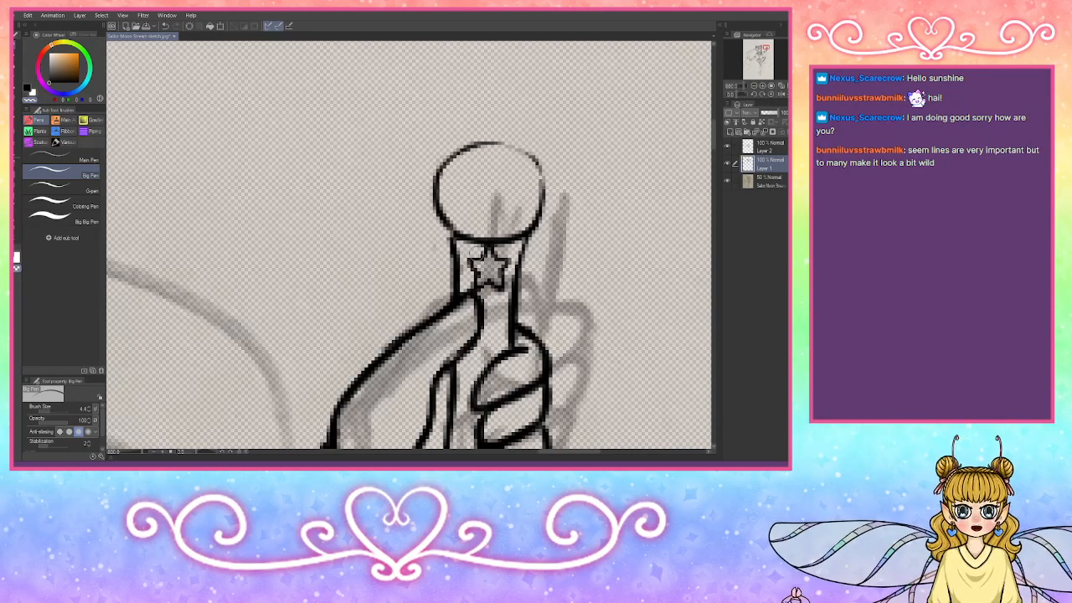
Step: Erase the star between the wand's edges and trim the circle's lower outline with transparent colour
{"action": "mouse_move", "coordinate": [482, 252]}
{"action": "left_mouse_down"}
{"action": "mouse_move", "coordinate": [497, 256]}
{"action": "mouse_move", "coordinate": [472, 267]}
{"action": "mouse_move", "coordinate": [486, 284]}
{"action": "mouse_move", "coordinate": [469, 283]}
{"action": "mouse_move", "coordinate": [500, 290]}
{"action": "left_mouse_up"}
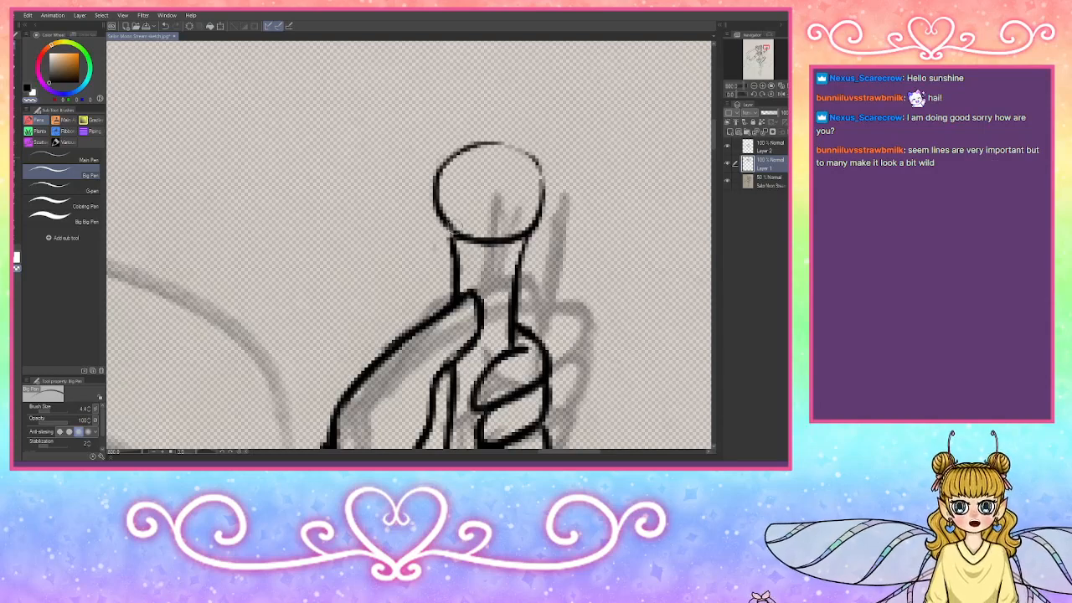
{"action": "mouse_move", "coordinate": [468, 236]}
{"action": "left_mouse_down"}
{"action": "mouse_move", "coordinate": [501, 238]}
{"action": "mouse_move", "coordinate": [484, 240]}
{"action": "left_mouse_up"}
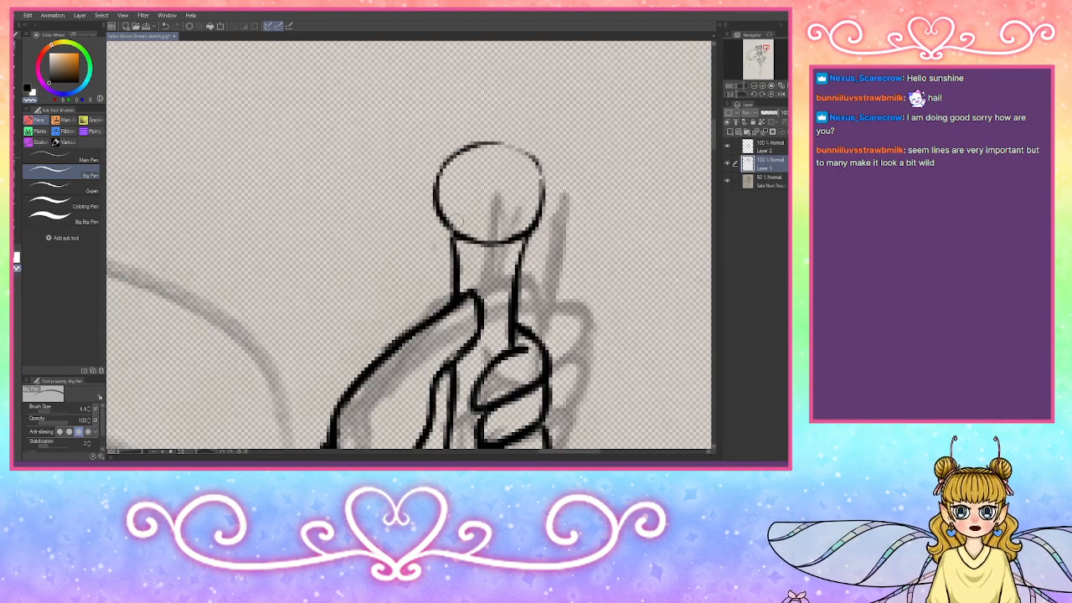
{"action": "left_click_drag", "start_coordinate": [445, 165], "coordinate": [465, 168]}
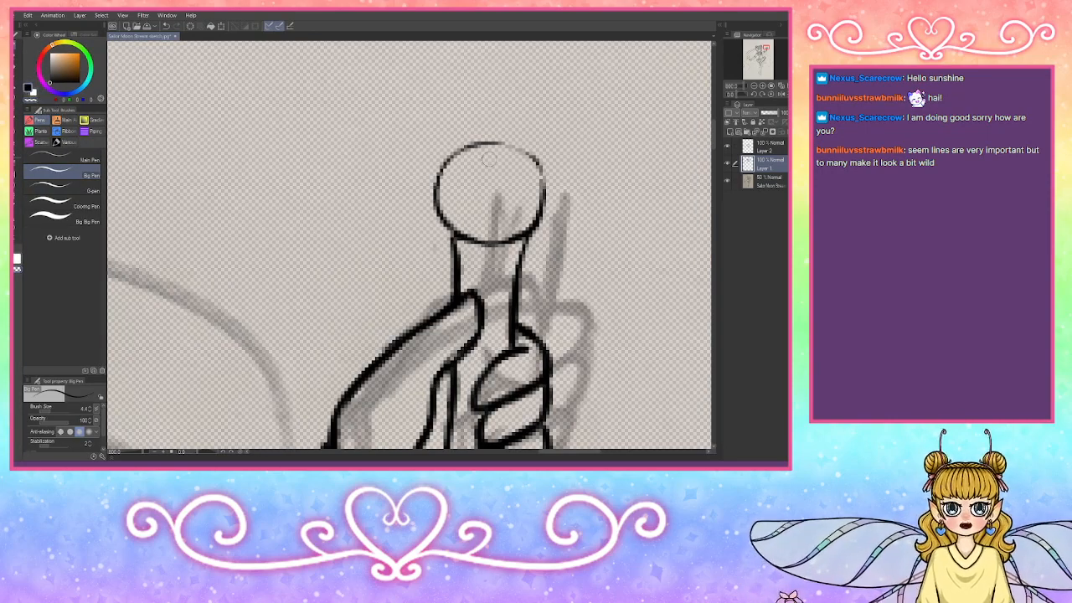
Step: Go over the circle's outline in black to close its gaps and even out the line
{"action": "mouse_move", "coordinate": [500, 144]}
{"action": "left_mouse_down"}
{"action": "mouse_move", "coordinate": [446, 158]}
{"action": "mouse_move", "coordinate": [465, 148]}
{"action": "mouse_move", "coordinate": [434, 179]}
{"action": "mouse_move", "coordinate": [441, 223]}
{"action": "mouse_move", "coordinate": [434, 183]}
{"action": "mouse_move", "coordinate": [456, 235]}
{"action": "left_mouse_up"}
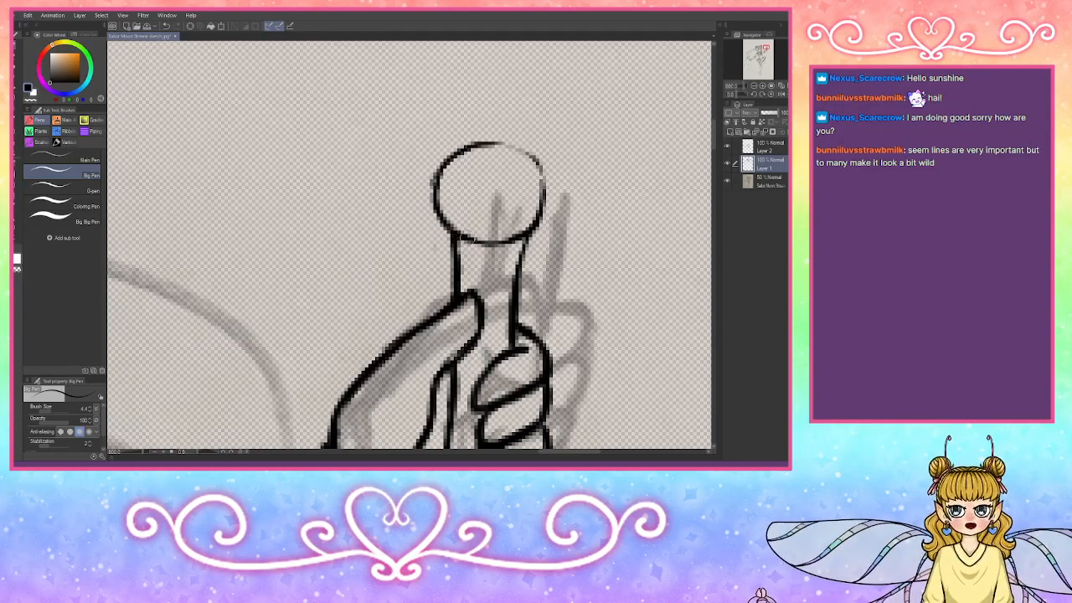
{"action": "mouse_move", "coordinate": [466, 240]}
{"action": "left_mouse_down"}
{"action": "mouse_move", "coordinate": [494, 246]}
{"action": "mouse_move", "coordinate": [529, 224]}
{"action": "left_mouse_up"}
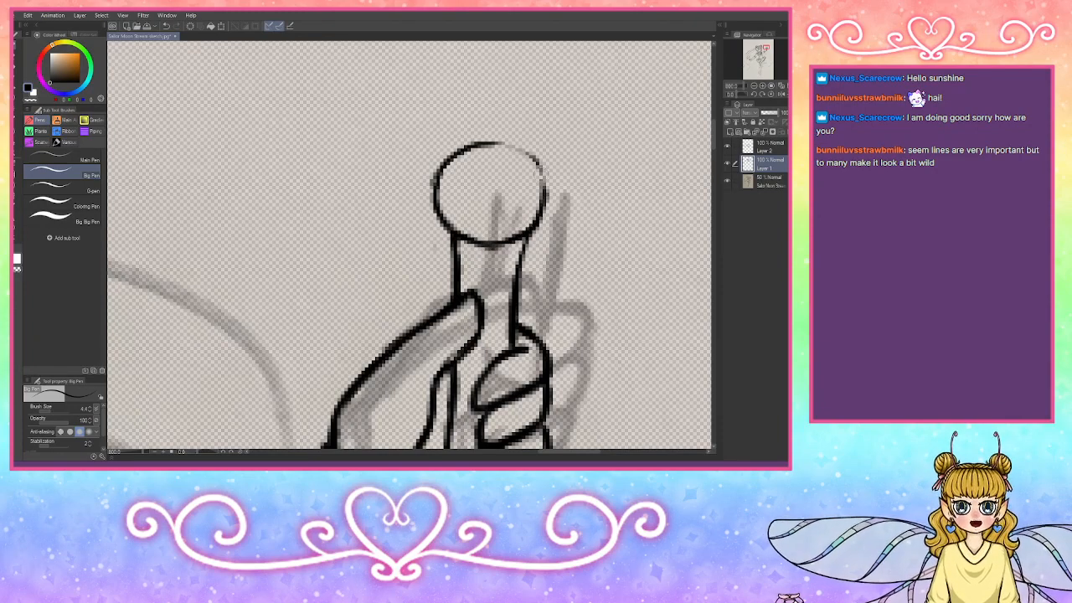
{"action": "mouse_move", "coordinate": [486, 144]}
{"action": "left_mouse_down"}
{"action": "mouse_move", "coordinate": [540, 165]}
{"action": "mouse_move", "coordinate": [533, 208]}
{"action": "left_mouse_up"}
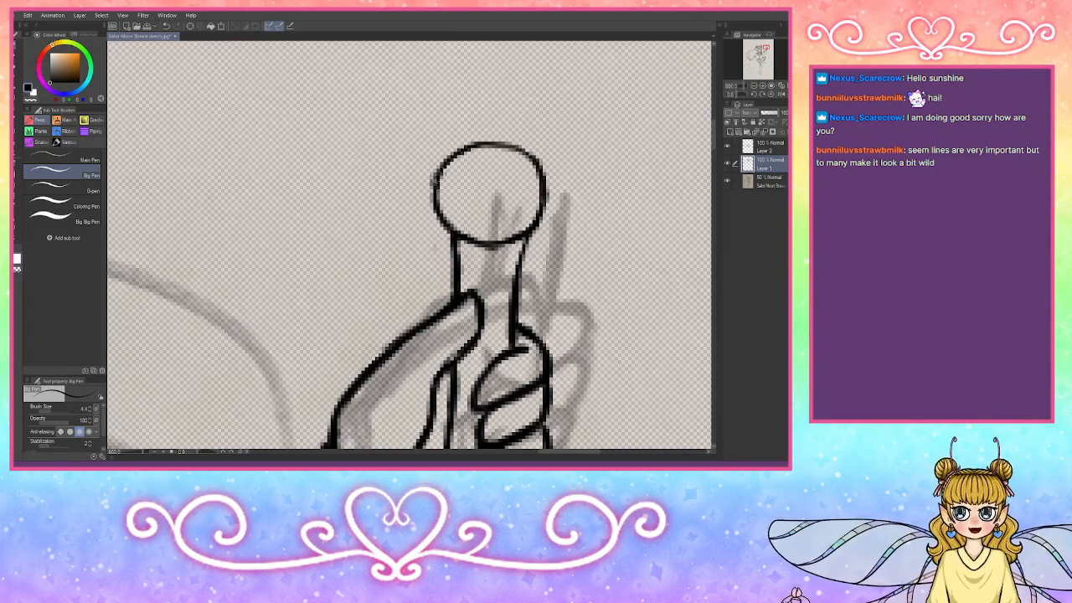
{"action": "mouse_move", "coordinate": [433, 178]}
{"action": "left_mouse_down"}
{"action": "mouse_move", "coordinate": [452, 239]}
{"action": "mouse_move", "coordinate": [426, 220]}
{"action": "mouse_move", "coordinate": [439, 234]}
{"action": "mouse_move", "coordinate": [423, 191]}
{"action": "mouse_move", "coordinate": [420, 216]}
{"action": "mouse_move", "coordinate": [442, 139]}
{"action": "mouse_move", "coordinate": [507, 130]}
{"action": "mouse_move", "coordinate": [560, 146]}
{"action": "mouse_move", "coordinate": [551, 216]}
{"action": "mouse_move", "coordinate": [519, 249]}
{"action": "mouse_move", "coordinate": [522, 276]}
{"action": "left_mouse_up"}
{"action": "mouse_move", "coordinate": [459, 225]}
{"action": "left_mouse_down"}
{"action": "mouse_move", "coordinate": [444, 243]}
{"action": "mouse_move", "coordinate": [461, 248]}
{"action": "mouse_move", "coordinate": [459, 177]}
{"action": "left_mouse_up"}
Step: Ink a second black ring around the wand's circle and add a low flat cap above it
{"action": "left_click", "coordinate": [27, 100]}
{"action": "mouse_move", "coordinate": [556, 192]}
{"action": "left_mouse_down"}
{"action": "mouse_move", "coordinate": [534, 251]}
{"action": "mouse_move", "coordinate": [479, 247]}
{"action": "mouse_move", "coordinate": [488, 254]}
{"action": "left_mouse_up"}
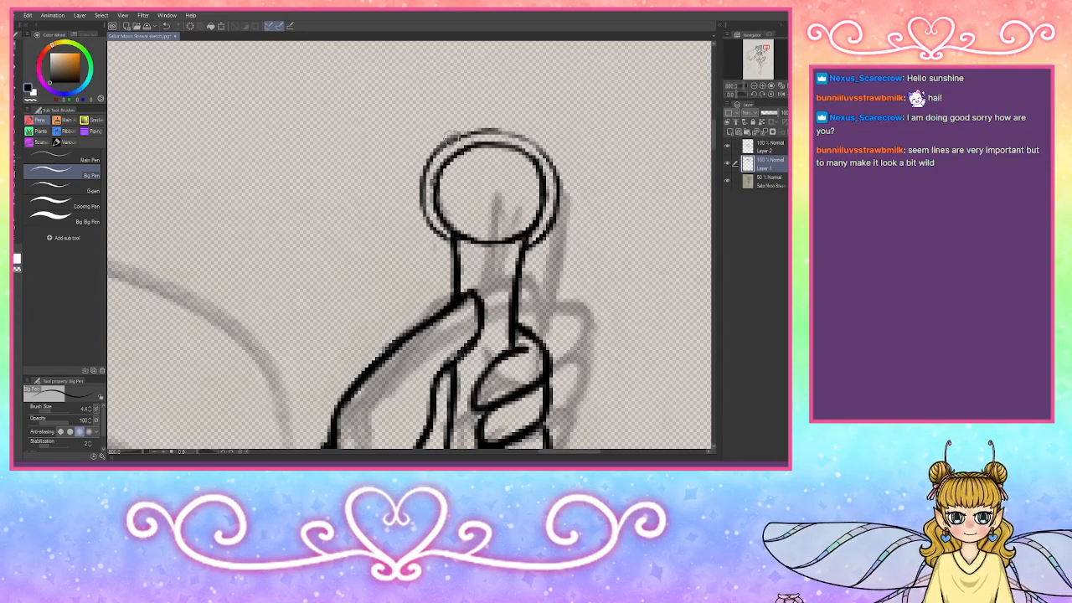
{"action": "mouse_move", "coordinate": [448, 141]}
{"action": "left_mouse_down"}
{"action": "mouse_move", "coordinate": [502, 129]}
{"action": "mouse_move", "coordinate": [533, 139]}
{"action": "mouse_move", "coordinate": [559, 174]}
{"action": "left_mouse_up"}
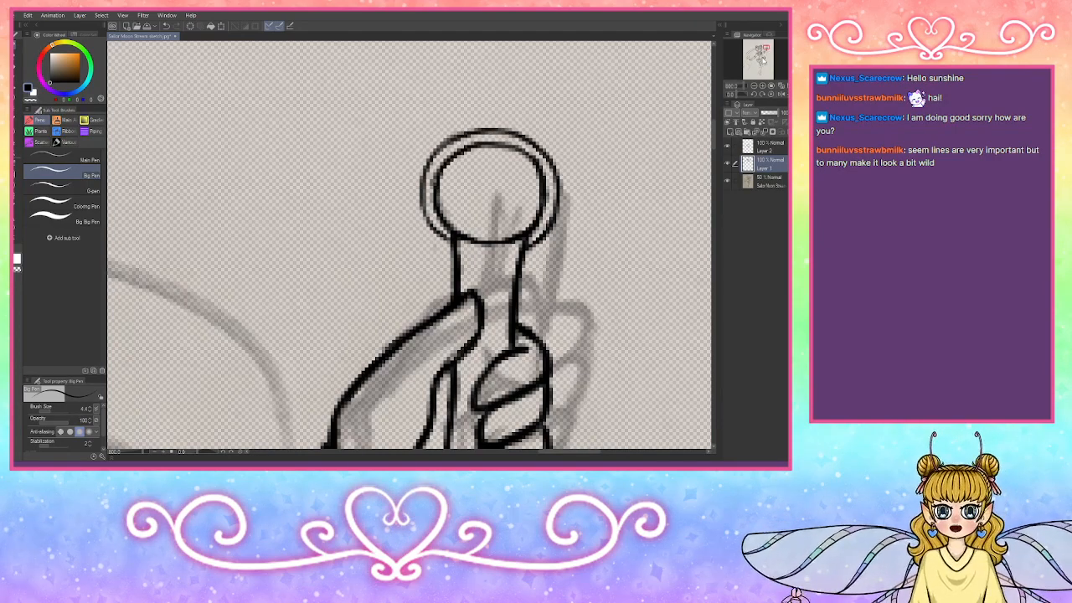
{"action": "mouse_move", "coordinate": [462, 131]}
{"action": "left_mouse_down"}
{"action": "mouse_move", "coordinate": [526, 122]}
{"action": "mouse_move", "coordinate": [538, 136]}
{"action": "mouse_move", "coordinate": [528, 119]}
{"action": "mouse_move", "coordinate": [466, 119]}
{"action": "mouse_move", "coordinate": [456, 125]}
{"action": "mouse_move", "coordinate": [493, 123]}
{"action": "mouse_move", "coordinate": [456, 137]}
{"action": "left_mouse_up"}
{"action": "left_click_drag", "start_coordinate": [767, 47], "coordinate": [768, 46]}
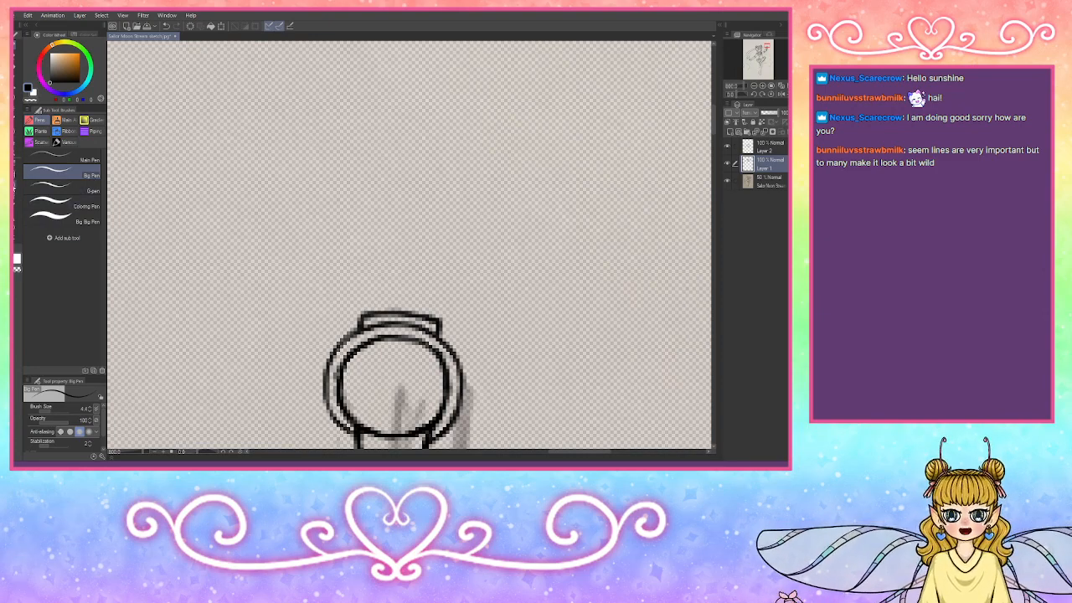
{"action": "left_click", "coordinate": [18, 186]}
{"action": "left_click_drag", "start_coordinate": [289, 61], "coordinate": [569, 327]}
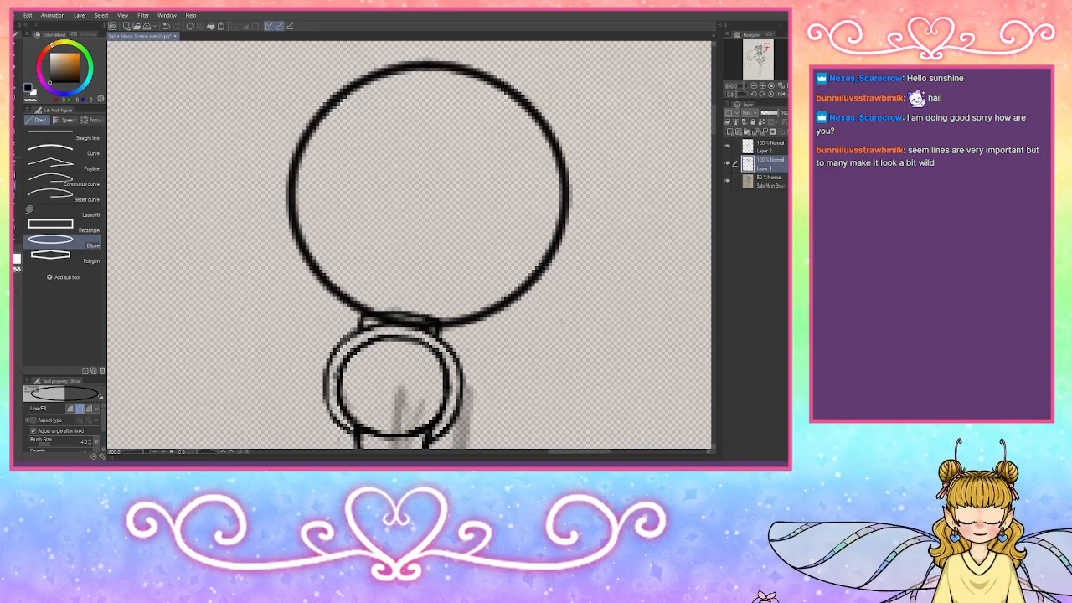
{"action": "key", "text": "ctrl+z"}
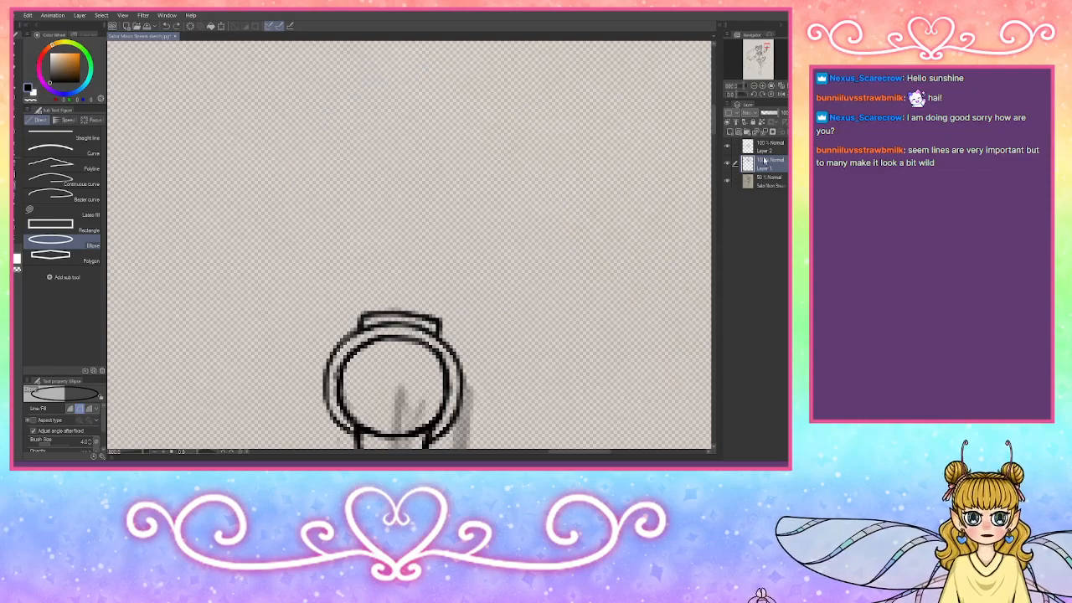
Step: Draw a large Ellipse guide on a new layer, centred above the wand's cap, and lower that layer's opacity
{"action": "left_click", "coordinate": [731, 131]}
{"action": "left_click_drag", "start_coordinate": [292, 47], "coordinate": [568, 326]}
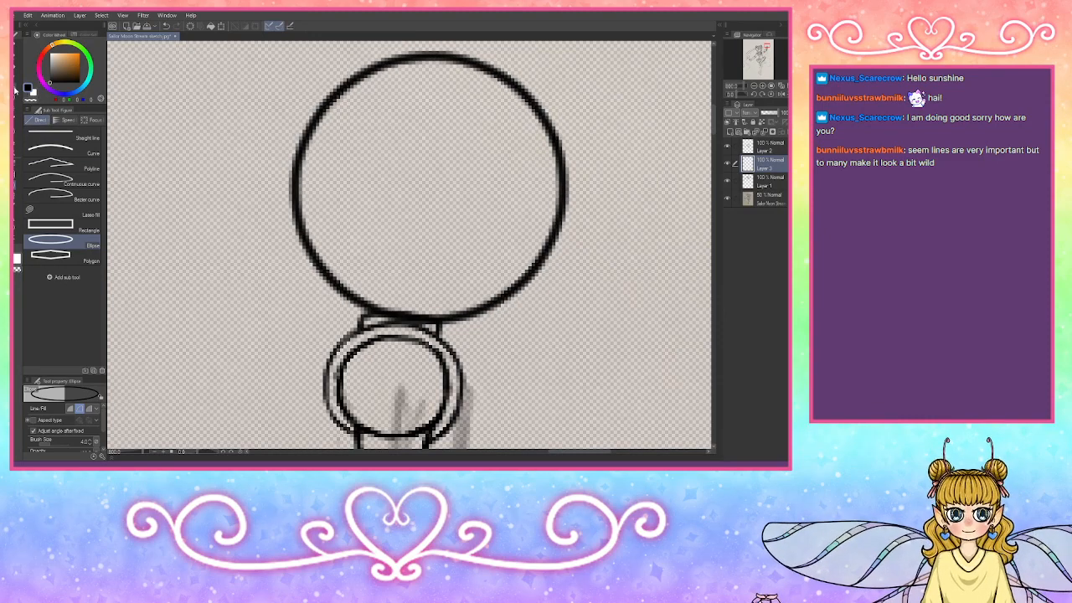
{"action": "left_click", "coordinate": [15, 90]}
{"action": "mouse_move", "coordinate": [496, 198]}
{"action": "left_mouse_down"}
{"action": "mouse_move", "coordinate": [465, 196]}
{"action": "mouse_move", "coordinate": [475, 196]}
{"action": "left_mouse_up"}
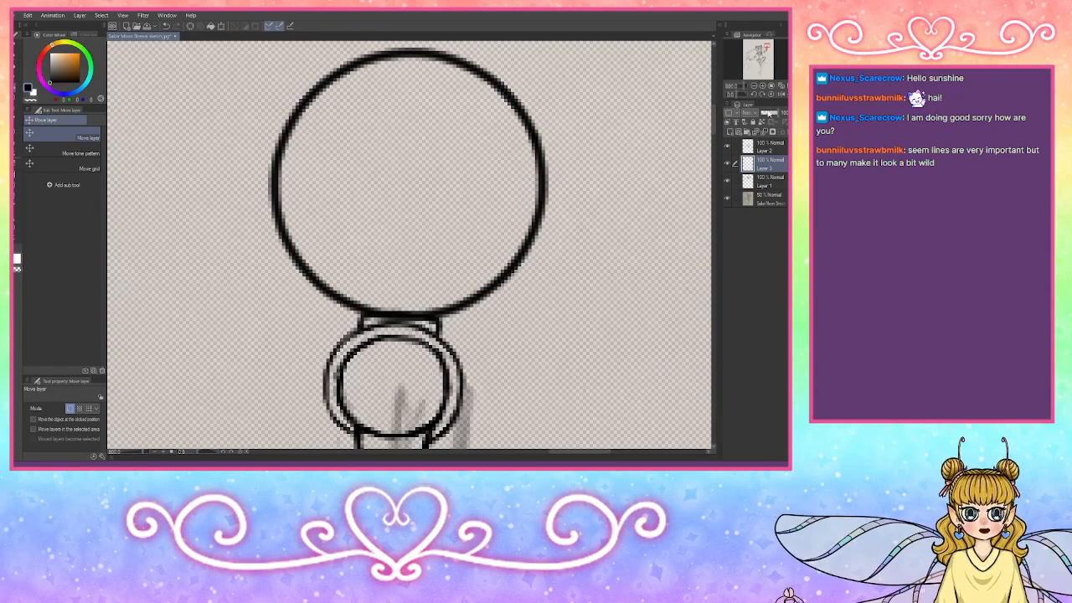
{"action": "left_click", "coordinate": [773, 113]}
{"action": "left_click", "coordinate": [767, 181]}
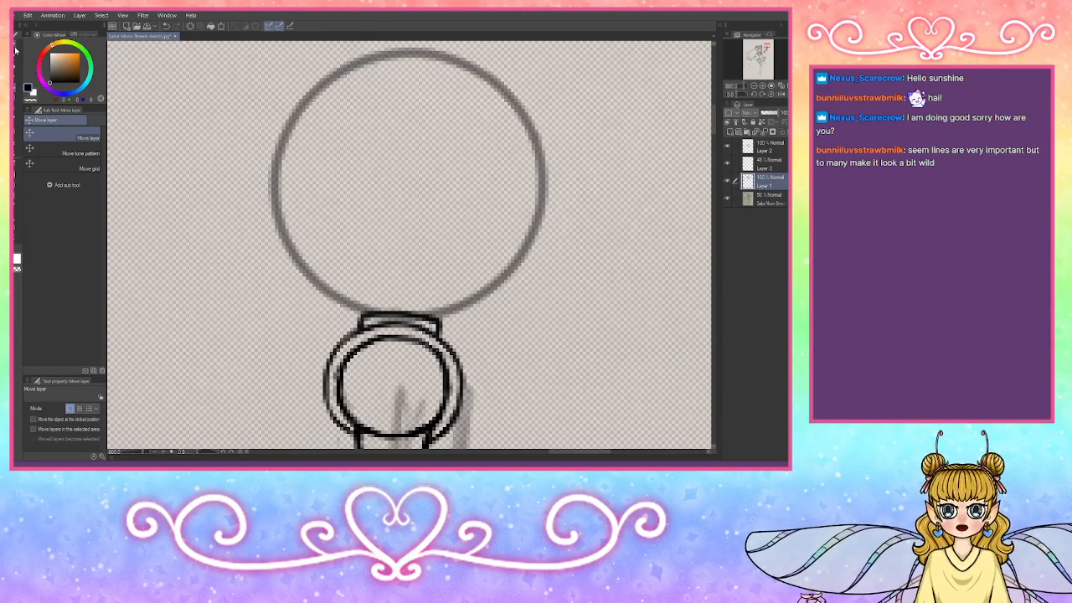
Step: Ink a crescent moon on Layer 1 with the Big Pen, following the faded circle guide and adding an inner curve
{"action": "left_click", "coordinate": [14, 50]}
{"action": "mouse_move", "coordinate": [369, 312]}
{"action": "left_mouse_down"}
{"action": "mouse_move", "coordinate": [297, 274]}
{"action": "mouse_move", "coordinate": [273, 220]}
{"action": "mouse_move", "coordinate": [276, 186]}
{"action": "mouse_move", "coordinate": [283, 205]}
{"action": "mouse_move", "coordinate": [331, 239]}
{"action": "mouse_move", "coordinate": [427, 255]}
{"action": "mouse_move", "coordinate": [481, 228]}
{"action": "mouse_move", "coordinate": [494, 161]}
{"action": "mouse_move", "coordinate": [441, 94]}
{"action": "mouse_move", "coordinate": [339, 65]}
{"action": "mouse_move", "coordinate": [379, 65]}
{"action": "mouse_move", "coordinate": [469, 114]}
{"action": "mouse_move", "coordinate": [460, 98]}
{"action": "mouse_move", "coordinate": [496, 132]}
{"action": "mouse_move", "coordinate": [494, 195]}
{"action": "mouse_move", "coordinate": [474, 235]}
{"action": "mouse_move", "coordinate": [429, 257]}
{"action": "mouse_move", "coordinate": [344, 248]}
{"action": "mouse_move", "coordinate": [432, 266]}
{"action": "mouse_move", "coordinate": [490, 225]}
{"action": "mouse_move", "coordinate": [422, 264]}
{"action": "left_mouse_up"}
{"action": "mouse_move", "coordinate": [335, 246]}
{"action": "left_mouse_down"}
{"action": "mouse_move", "coordinate": [365, 261]}
{"action": "mouse_move", "coordinate": [311, 228]}
{"action": "mouse_move", "coordinate": [370, 259]}
{"action": "mouse_move", "coordinate": [312, 233]}
{"action": "left_mouse_up"}
{"action": "mouse_move", "coordinate": [431, 317]}
{"action": "left_mouse_down"}
{"action": "mouse_move", "coordinate": [484, 298]}
{"action": "mouse_move", "coordinate": [533, 191]}
{"action": "mouse_move", "coordinate": [529, 224]}
{"action": "mouse_move", "coordinate": [506, 104]}
{"action": "left_mouse_up"}
{"action": "mouse_move", "coordinate": [365, 64]}
{"action": "left_mouse_down"}
{"action": "mouse_move", "coordinate": [408, 56]}
{"action": "mouse_move", "coordinate": [363, 61]}
{"action": "mouse_move", "coordinate": [534, 75]}
{"action": "mouse_move", "coordinate": [481, 65]}
{"action": "mouse_move", "coordinate": [530, 131]}
{"action": "mouse_move", "coordinate": [509, 95]}
{"action": "mouse_move", "coordinate": [537, 183]}
{"action": "mouse_move", "coordinate": [531, 140]}
{"action": "mouse_move", "coordinate": [546, 179]}
{"action": "mouse_move", "coordinate": [534, 207]}
{"action": "mouse_move", "coordinate": [542, 200]}
{"action": "mouse_move", "coordinate": [499, 280]}
{"action": "mouse_move", "coordinate": [413, 309]}
{"action": "left_mouse_up"}
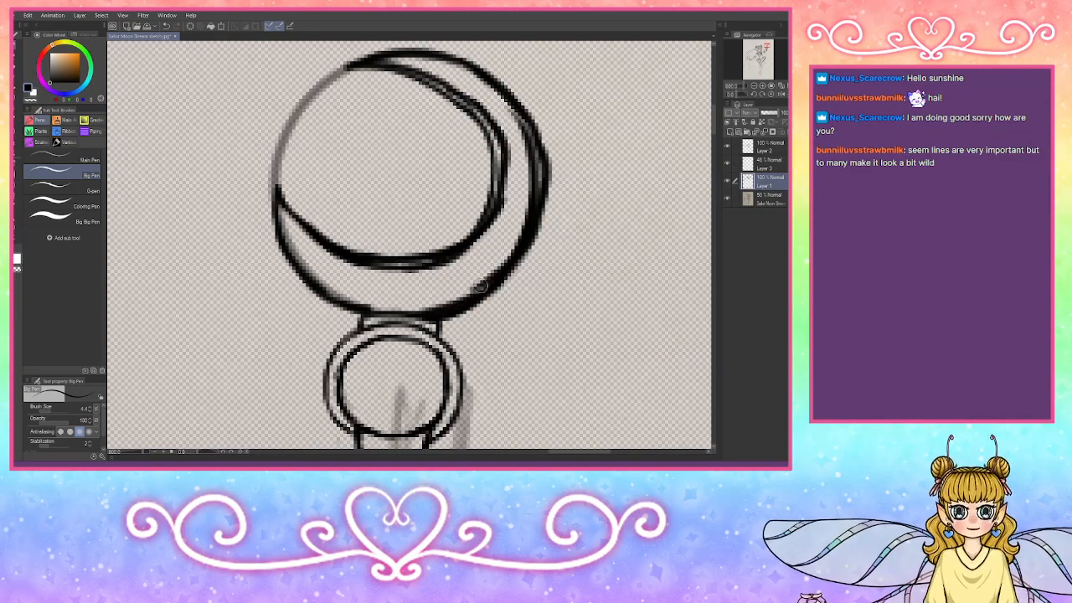
Step: Thicken the crescent's outer and inner curves in black and extend its two tips into points
{"action": "mouse_move", "coordinate": [530, 220]}
{"action": "left_mouse_down"}
{"action": "mouse_move", "coordinate": [484, 289]}
{"action": "mouse_move", "coordinate": [466, 296]}
{"action": "left_mouse_up"}
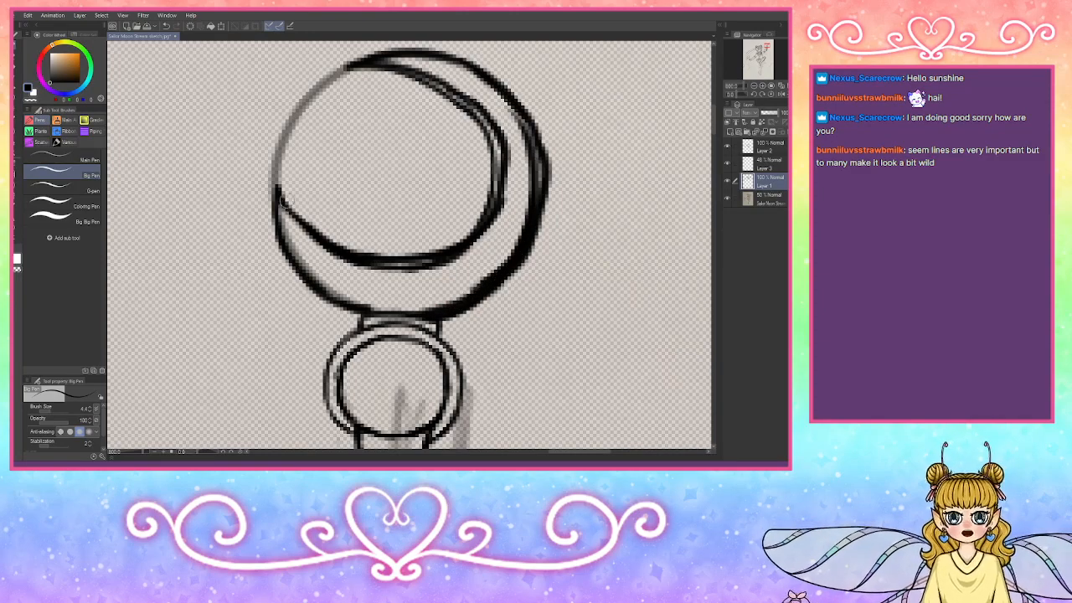
{"action": "mouse_move", "coordinate": [280, 201]}
{"action": "left_mouse_down"}
{"action": "mouse_move", "coordinate": [339, 251]}
{"action": "mouse_move", "coordinate": [398, 268]}
{"action": "left_mouse_up"}
{"action": "mouse_move", "coordinate": [301, 231]}
{"action": "left_mouse_down"}
{"action": "mouse_move", "coordinate": [266, 174]}
{"action": "mouse_move", "coordinate": [289, 208]}
{"action": "left_mouse_up"}
{"action": "mouse_move", "coordinate": [266, 171]}
{"action": "left_mouse_down"}
{"action": "mouse_move", "coordinate": [283, 247]}
{"action": "mouse_move", "coordinate": [278, 236]}
{"action": "left_mouse_up"}
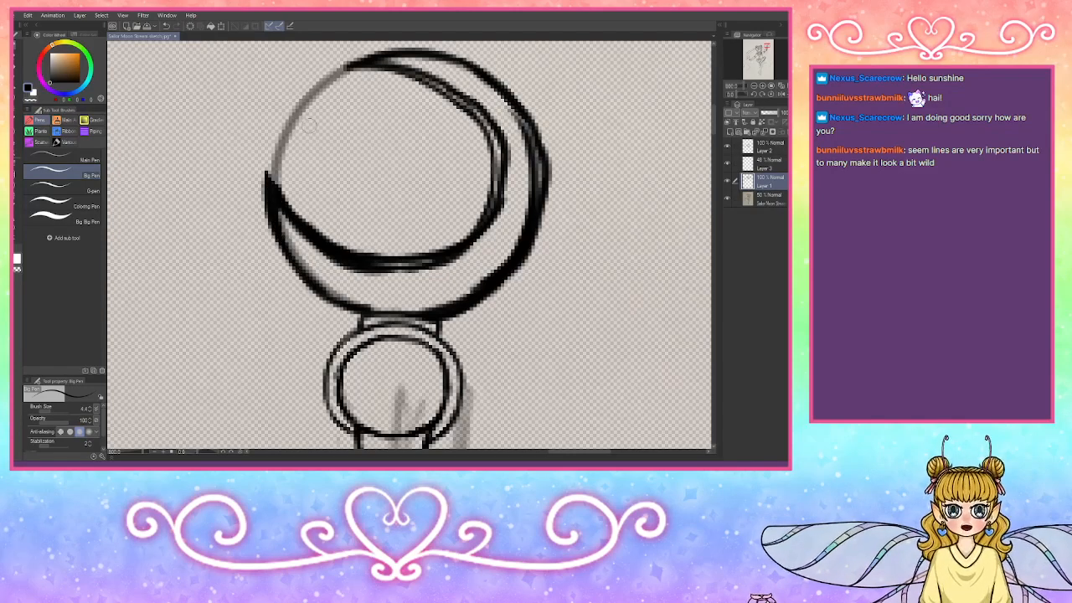
{"action": "mouse_move", "coordinate": [352, 65]}
{"action": "left_mouse_down"}
{"action": "mouse_move", "coordinate": [407, 44]}
{"action": "mouse_move", "coordinate": [323, 63]}
{"action": "mouse_move", "coordinate": [406, 47]}
{"action": "mouse_move", "coordinate": [440, 54]}
{"action": "mouse_move", "coordinate": [343, 60]}
{"action": "mouse_move", "coordinate": [366, 65]}
{"action": "left_mouse_up"}
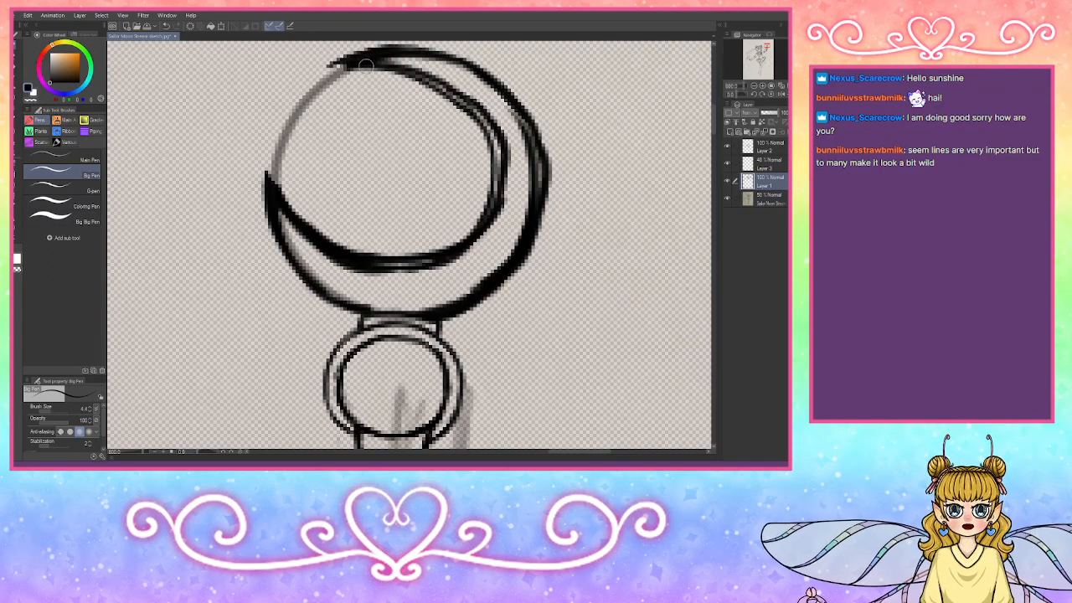
Step: Thin the crescent's double inner curve and the heavy right and lower stretch of its outer curve with transparent Big Pen strokes
{"action": "left_click", "coordinate": [34, 101]}
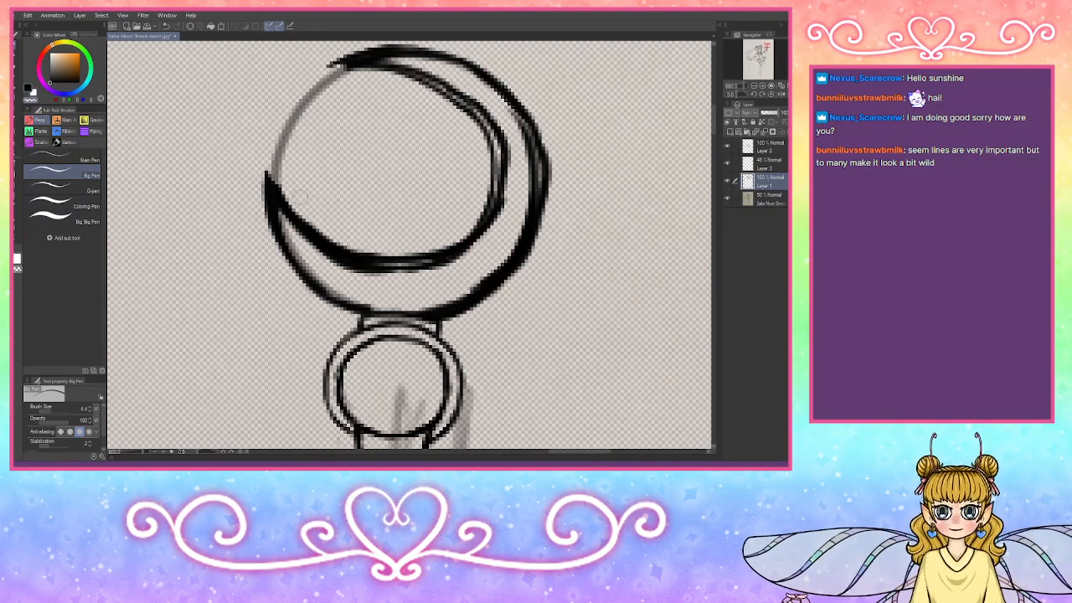
{"action": "mouse_move", "coordinate": [273, 178]}
{"action": "left_mouse_down"}
{"action": "mouse_move", "coordinate": [315, 219]}
{"action": "mouse_move", "coordinate": [381, 261]}
{"action": "left_mouse_up"}
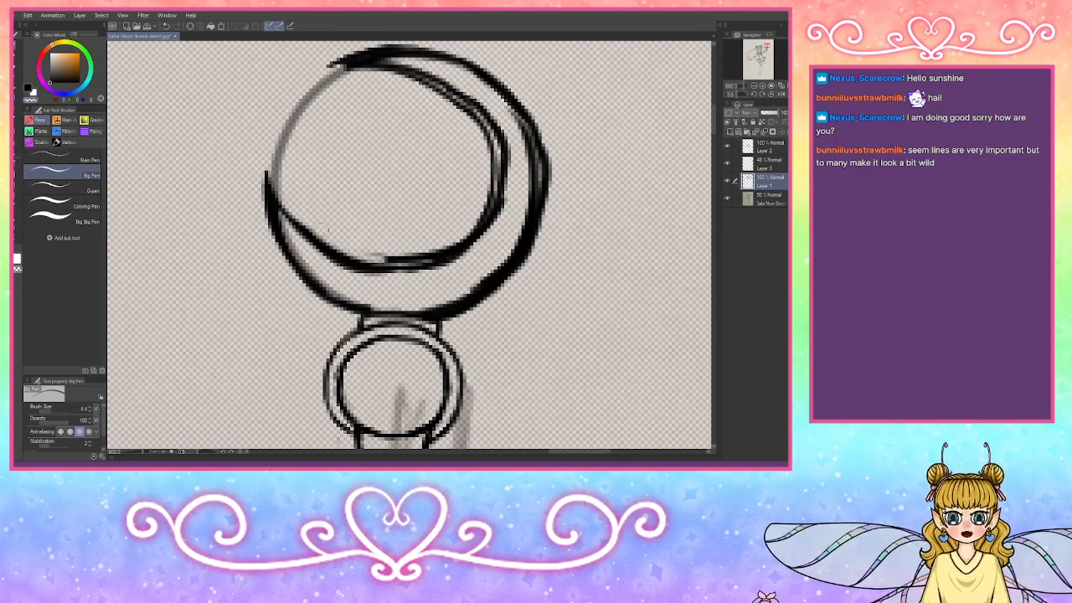
{"action": "mouse_move", "coordinate": [320, 231]}
{"action": "left_mouse_down"}
{"action": "mouse_move", "coordinate": [462, 243]}
{"action": "mouse_move", "coordinate": [422, 251]}
{"action": "mouse_move", "coordinate": [464, 238]}
{"action": "mouse_move", "coordinate": [484, 178]}
{"action": "left_mouse_up"}
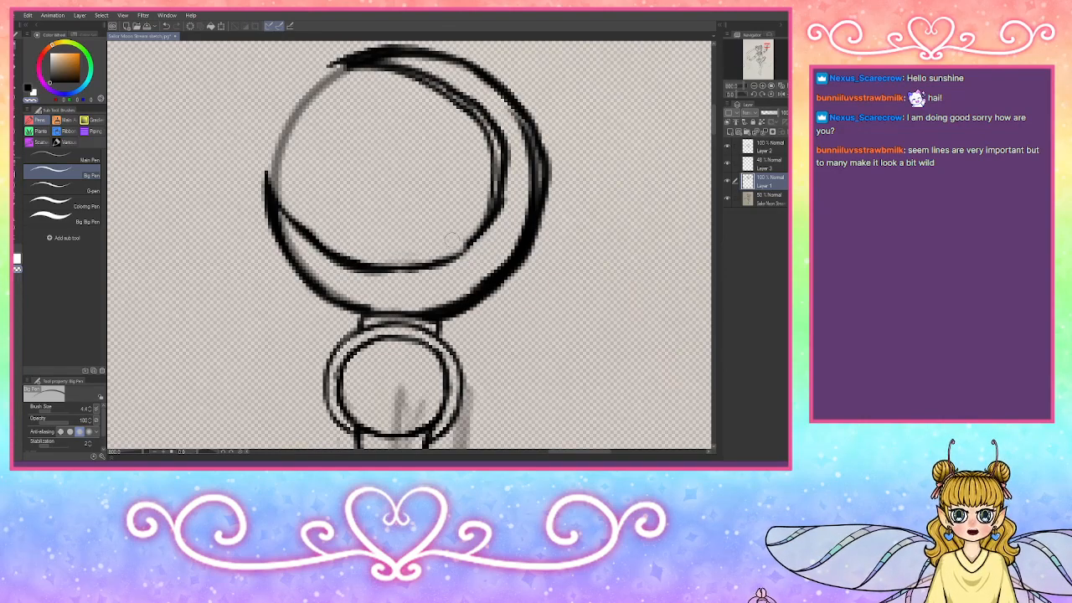
{"action": "left_click_drag", "start_coordinate": [435, 84], "coordinate": [494, 155]}
{"action": "mouse_move", "coordinate": [490, 109]}
{"action": "left_mouse_down"}
{"action": "mouse_move", "coordinate": [505, 196]}
{"action": "mouse_move", "coordinate": [493, 228]}
{"action": "mouse_move", "coordinate": [335, 261]}
{"action": "left_mouse_up"}
{"action": "mouse_move", "coordinate": [544, 129]}
{"action": "left_mouse_down"}
{"action": "mouse_move", "coordinate": [521, 126]}
{"action": "mouse_move", "coordinate": [531, 219]}
{"action": "mouse_move", "coordinate": [497, 244]}
{"action": "mouse_move", "coordinate": [488, 279]}
{"action": "mouse_move", "coordinate": [438, 308]}
{"action": "mouse_move", "coordinate": [458, 297]}
{"action": "left_mouse_up"}
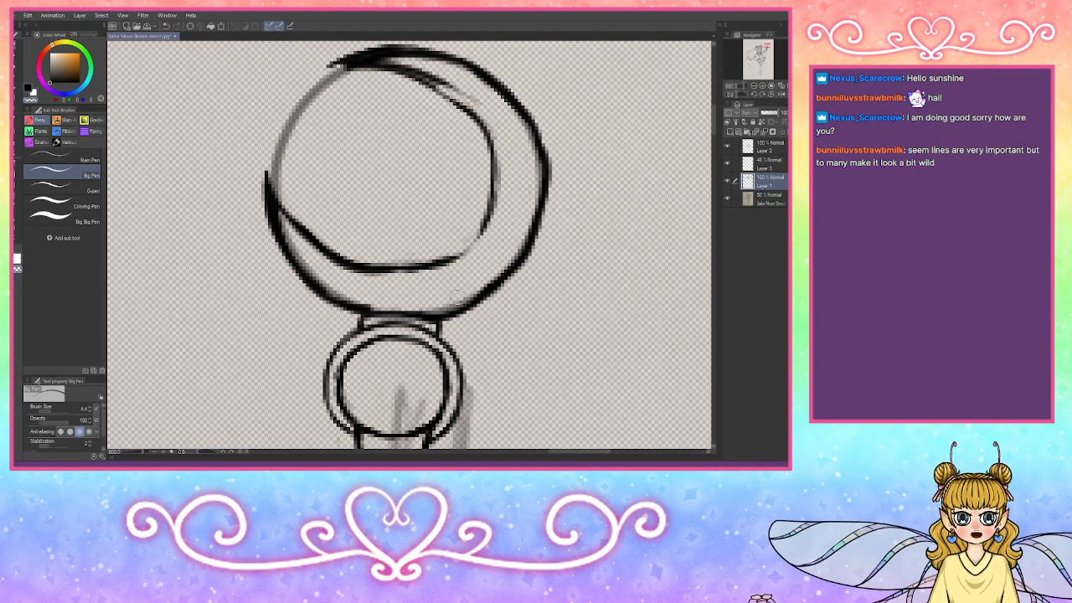
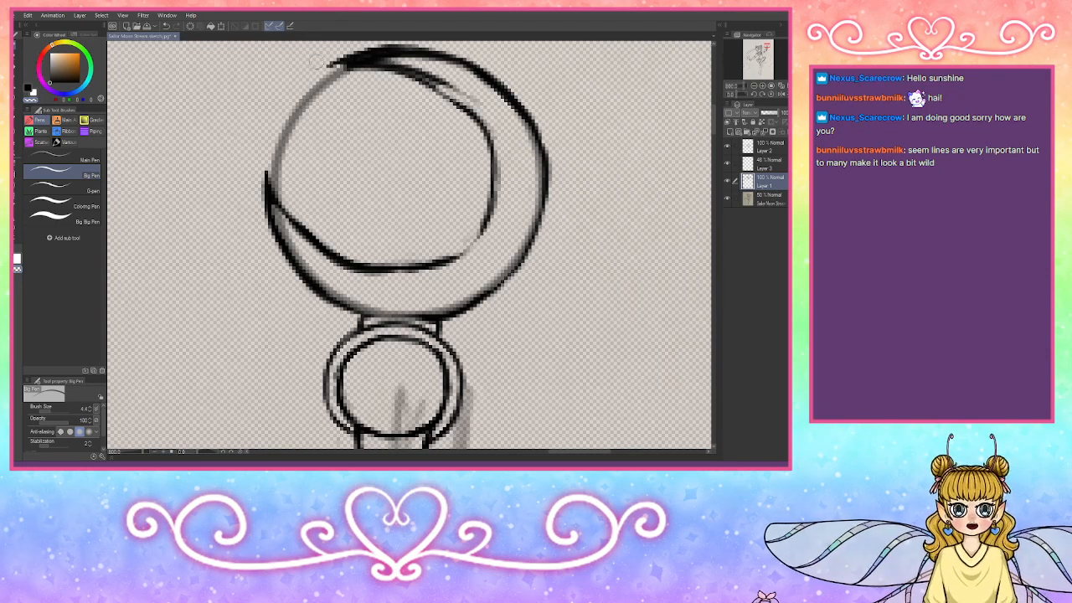
Step: Erase the crescent's overextended upper tip and pare down the rest of its inner curve with the transparent pen
{"action": "mouse_move", "coordinate": [340, 63]}
{"action": "left_mouse_down"}
{"action": "mouse_move", "coordinate": [450, 83]}
{"action": "mouse_move", "coordinate": [408, 72]}
{"action": "mouse_move", "coordinate": [459, 89]}
{"action": "mouse_move", "coordinate": [392, 66]}
{"action": "mouse_move", "coordinate": [494, 124]}
{"action": "mouse_move", "coordinate": [478, 100]}
{"action": "mouse_move", "coordinate": [496, 159]}
{"action": "mouse_move", "coordinate": [395, 81]}
{"action": "mouse_move", "coordinate": [436, 94]}
{"action": "left_mouse_up"}
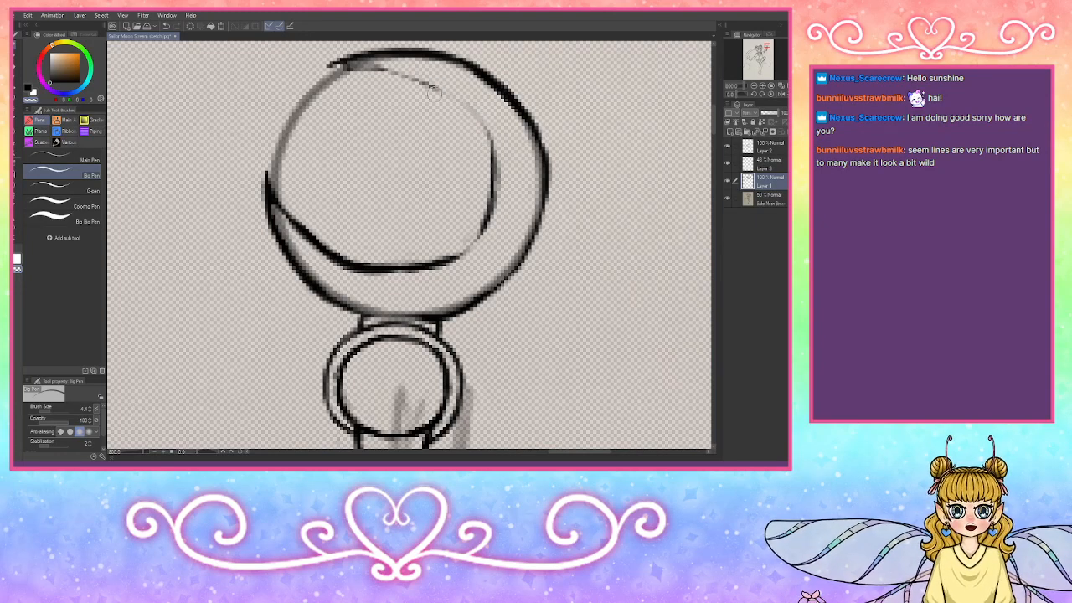
{"action": "left_click_drag", "start_coordinate": [363, 87], "coordinate": [470, 120]}
{"action": "mouse_move", "coordinate": [352, 243]}
{"action": "left_mouse_down"}
{"action": "mouse_move", "coordinate": [400, 256]}
{"action": "mouse_move", "coordinate": [442, 249]}
{"action": "mouse_move", "coordinate": [464, 227]}
{"action": "mouse_move", "coordinate": [382, 260]}
{"action": "mouse_move", "coordinate": [316, 241]}
{"action": "mouse_move", "coordinate": [297, 211]}
{"action": "left_mouse_up"}
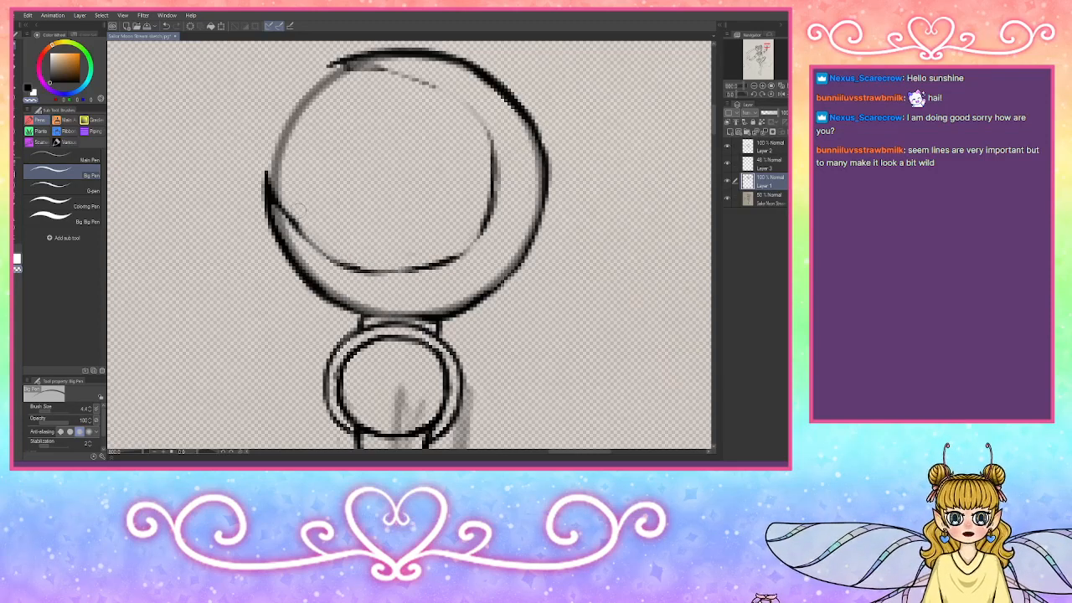
{"action": "left_click_drag", "start_coordinate": [481, 158], "coordinate": [472, 172]}
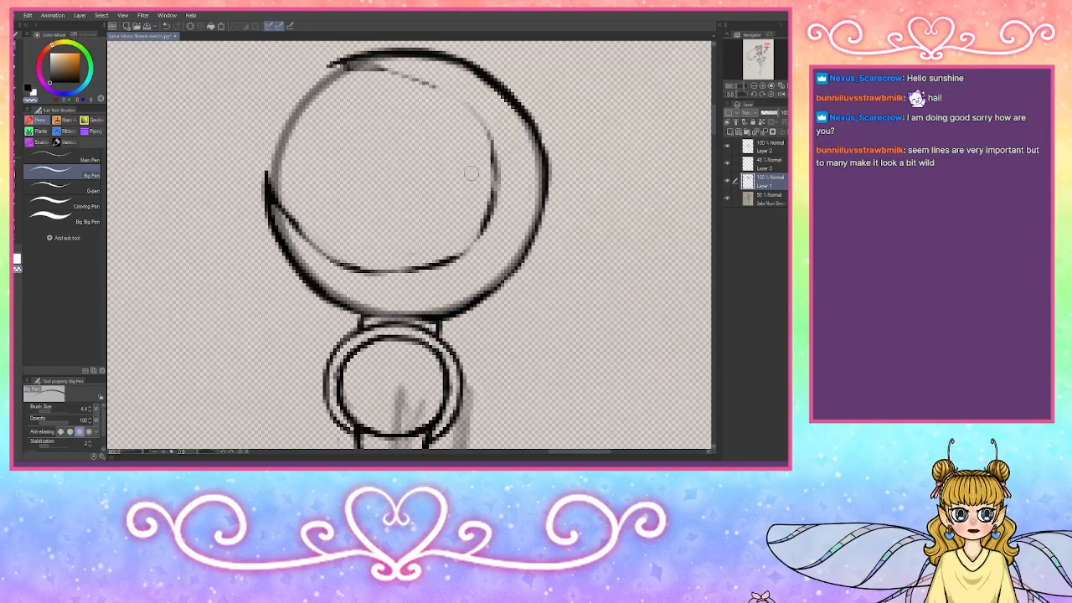
{"action": "mouse_move", "coordinate": [489, 82]}
{"action": "left_mouse_down"}
{"action": "mouse_move", "coordinate": [522, 135]}
{"action": "mouse_move", "coordinate": [484, 89]}
{"action": "left_mouse_up"}
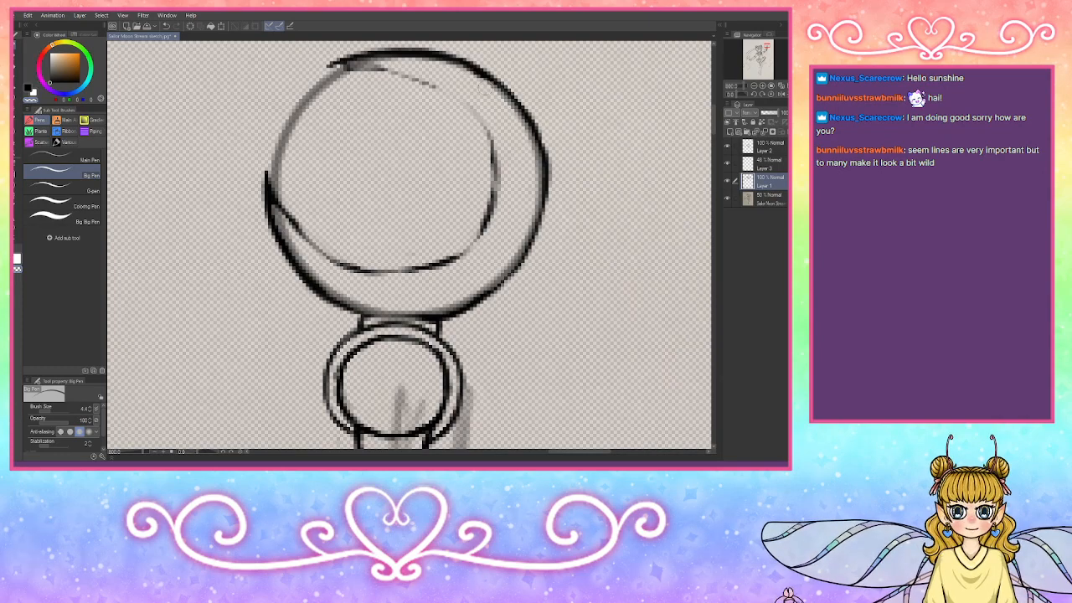
{"action": "mouse_move", "coordinate": [350, 79]}
{"action": "left_mouse_down"}
{"action": "mouse_move", "coordinate": [444, 91]}
{"action": "mouse_move", "coordinate": [316, 65]}
{"action": "mouse_move", "coordinate": [395, 84]}
{"action": "mouse_move", "coordinate": [403, 73]}
{"action": "mouse_move", "coordinate": [368, 60]}
{"action": "mouse_move", "coordinate": [457, 97]}
{"action": "left_mouse_up"}
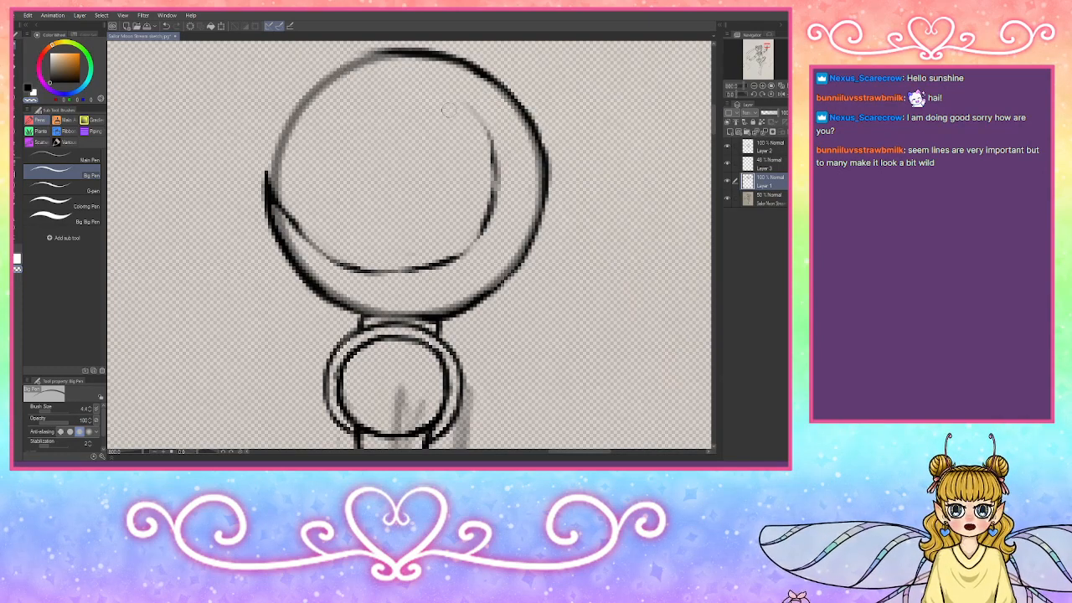
Step: Re-ink the crescent's inner curve in black between both tips and strengthen its outer curve down to the cap
{"action": "left_click", "coordinate": [29, 89]}
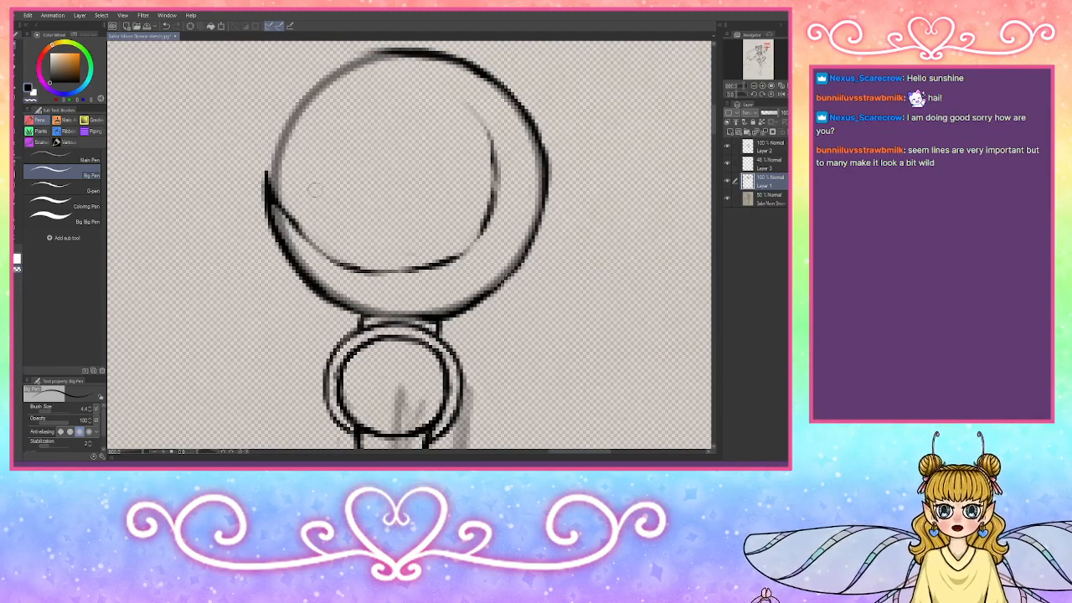
{"action": "mouse_move", "coordinate": [268, 183]}
{"action": "left_mouse_down"}
{"action": "mouse_move", "coordinate": [393, 270]}
{"action": "mouse_move", "coordinate": [362, 270]}
{"action": "mouse_move", "coordinate": [406, 270]}
{"action": "mouse_move", "coordinate": [379, 276]}
{"action": "mouse_move", "coordinate": [446, 261]}
{"action": "mouse_move", "coordinate": [492, 206]}
{"action": "left_mouse_up"}
{"action": "left_click_drag", "start_coordinate": [375, 52], "coordinate": [480, 100]}
{"action": "mouse_move", "coordinate": [434, 71]}
{"action": "left_mouse_down"}
{"action": "mouse_move", "coordinate": [479, 107]}
{"action": "mouse_move", "coordinate": [494, 147]}
{"action": "mouse_move", "coordinate": [503, 207]}
{"action": "mouse_move", "coordinate": [468, 247]}
{"action": "left_mouse_up"}
{"action": "mouse_move", "coordinate": [506, 190]}
{"action": "left_mouse_down"}
{"action": "mouse_move", "coordinate": [469, 244]}
{"action": "mouse_move", "coordinate": [484, 231]}
{"action": "mouse_move", "coordinate": [452, 256]}
{"action": "left_mouse_up"}
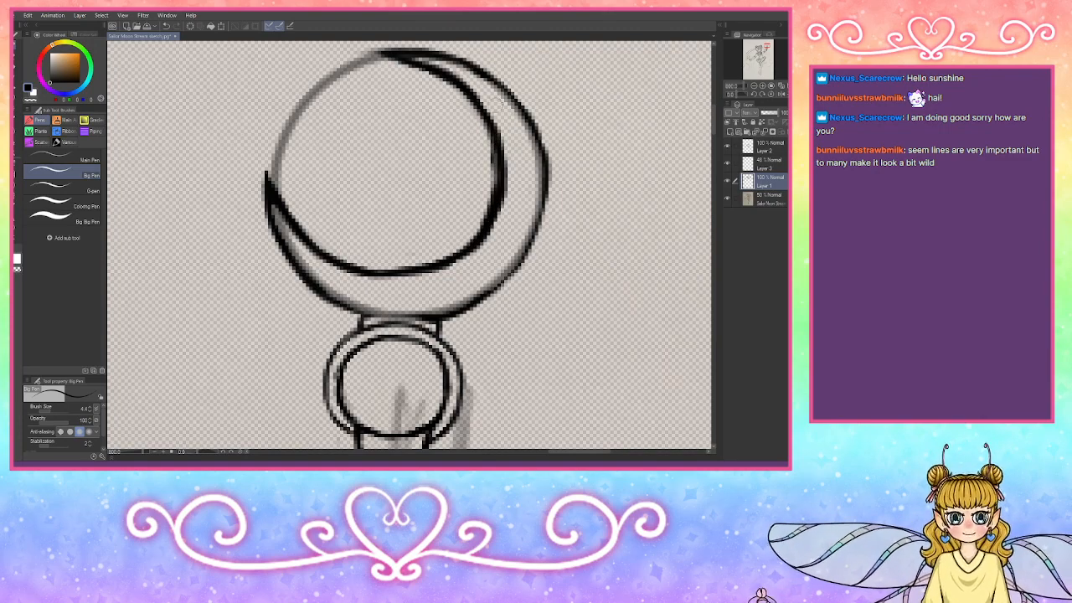
{"action": "mouse_move", "coordinate": [544, 191]}
{"action": "left_mouse_down"}
{"action": "mouse_move", "coordinate": [540, 227]}
{"action": "mouse_move", "coordinate": [503, 283]}
{"action": "mouse_move", "coordinate": [436, 314]}
{"action": "mouse_move", "coordinate": [365, 320]}
{"action": "mouse_move", "coordinate": [440, 313]}
{"action": "left_mouse_up"}
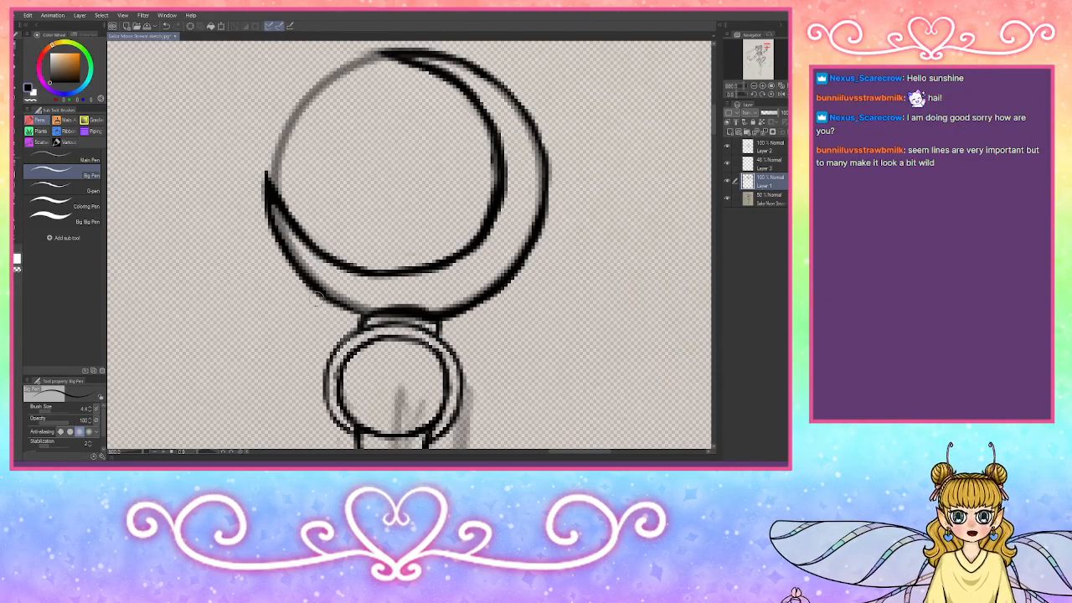
Step: Trim the crescent's inner edge, left tip and base with transparent strokes, and re-ink its bottom edge above the cap in black
{"action": "left_click", "coordinate": [35, 95]}
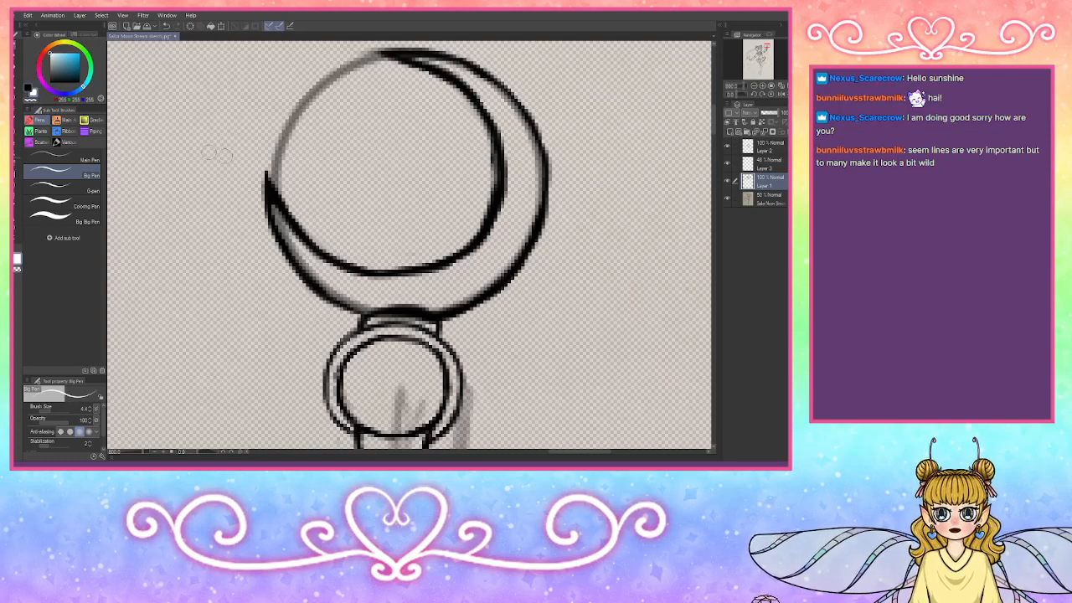
{"action": "left_click", "coordinate": [34, 100]}
{"action": "mouse_move", "coordinate": [413, 297]}
{"action": "left_mouse_down"}
{"action": "mouse_move", "coordinate": [418, 312]}
{"action": "mouse_move", "coordinate": [393, 310]}
{"action": "mouse_move", "coordinate": [429, 308]}
{"action": "left_mouse_up"}
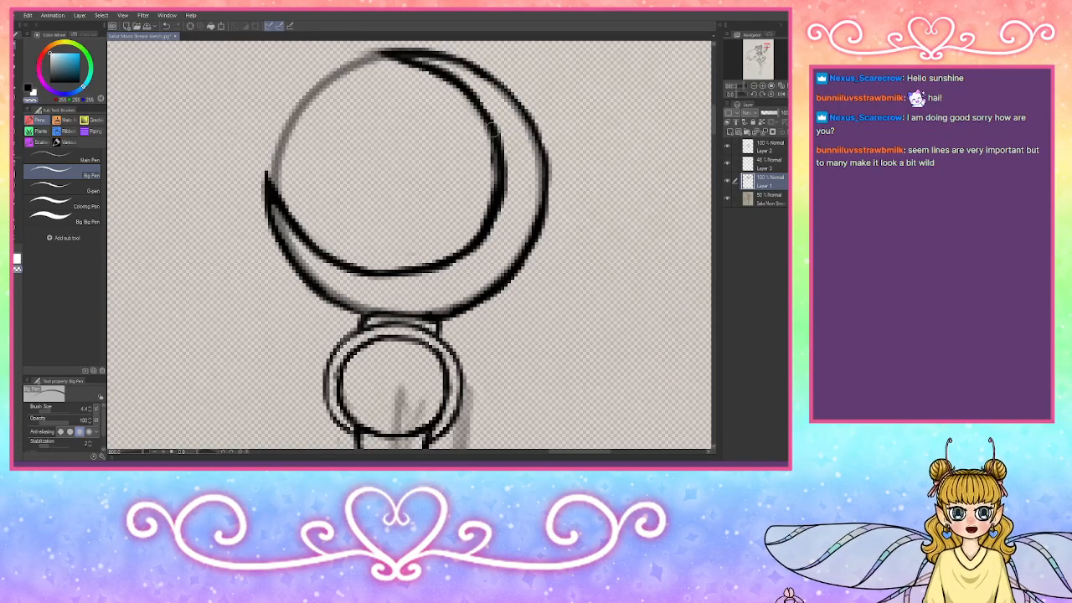
{"action": "mouse_move", "coordinate": [493, 130]}
{"action": "left_mouse_down"}
{"action": "mouse_move", "coordinate": [489, 201]}
{"action": "mouse_move", "coordinate": [461, 231]}
{"action": "left_mouse_up"}
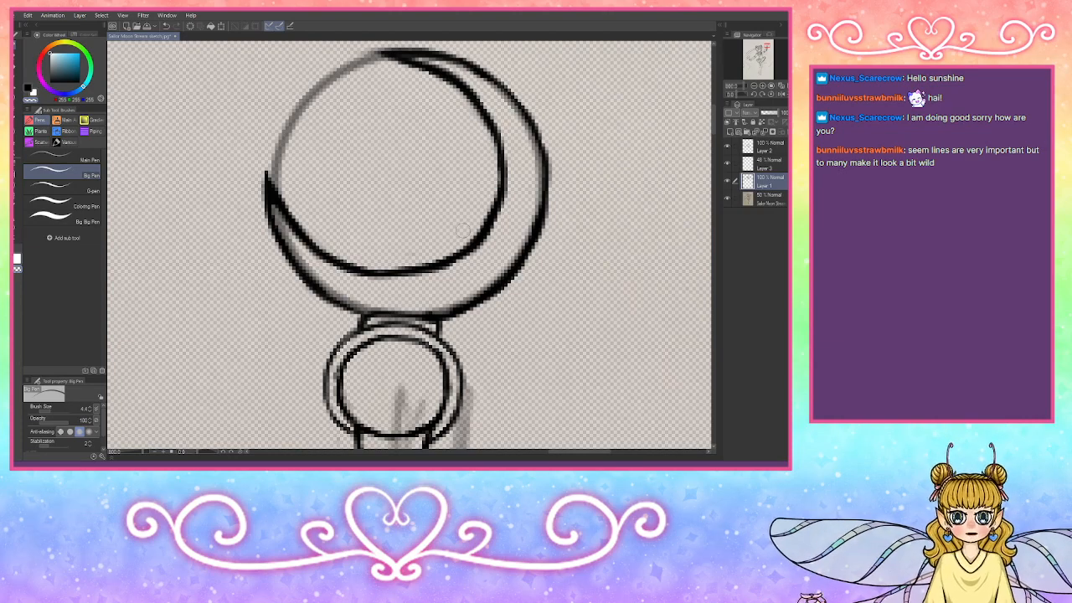
{"action": "left_click_drag", "start_coordinate": [381, 57], "coordinate": [442, 95]}
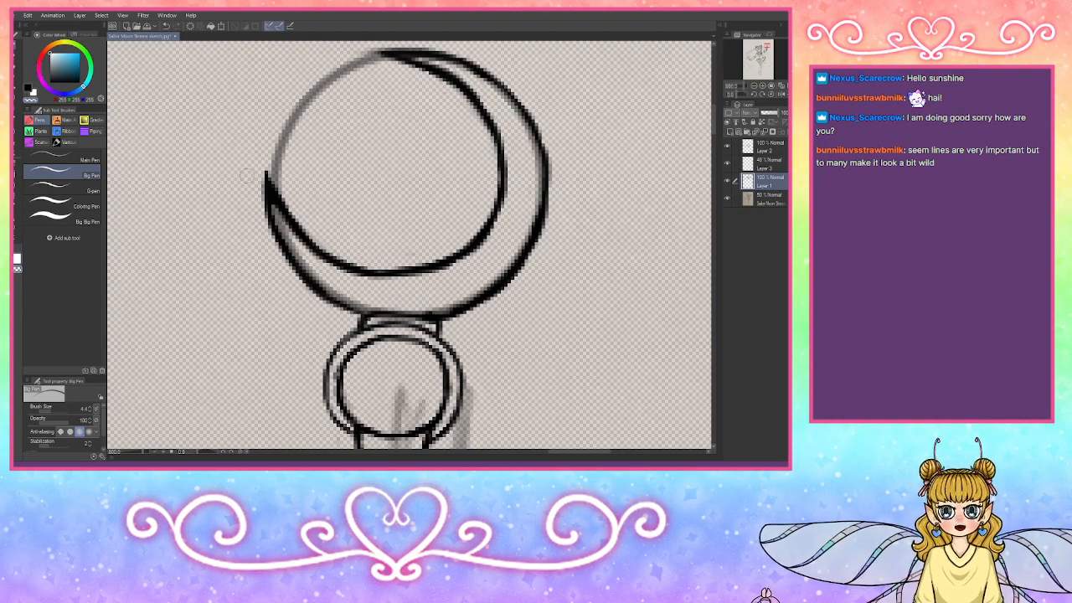
{"action": "left_click_drag", "start_coordinate": [268, 159], "coordinate": [264, 264]}
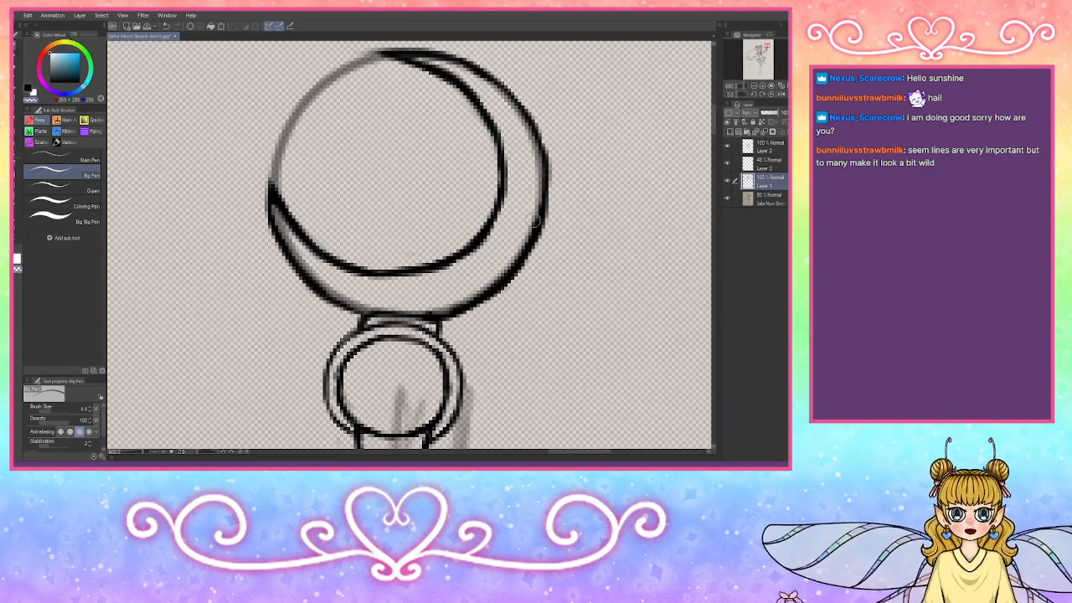
{"action": "mouse_move", "coordinate": [431, 312]}
{"action": "left_mouse_down"}
{"action": "mouse_move", "coordinate": [427, 322]}
{"action": "mouse_move", "coordinate": [377, 318]}
{"action": "left_mouse_up"}
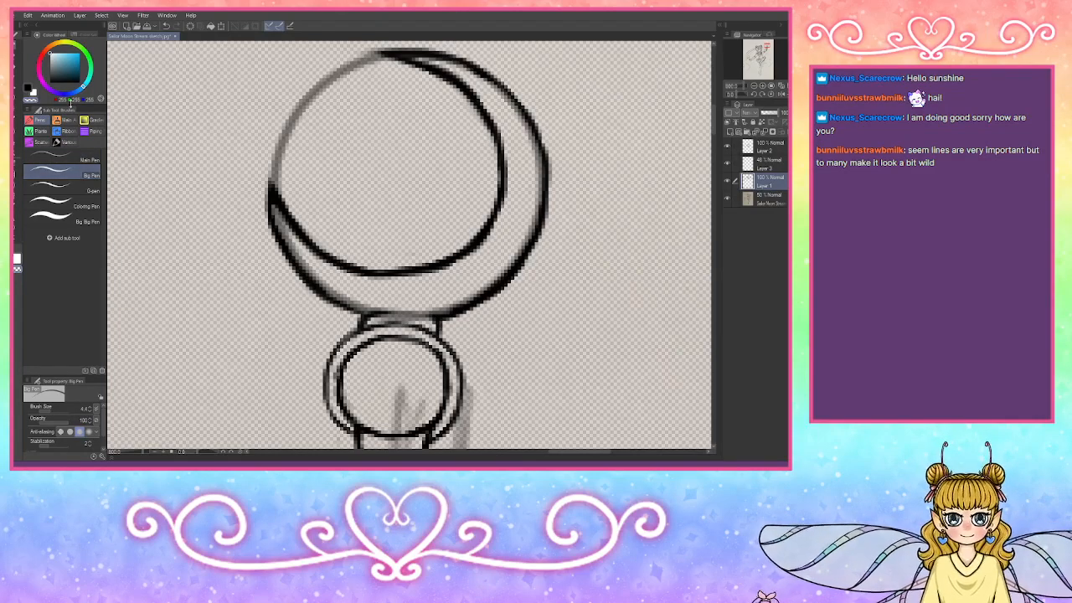
{"action": "left_click", "coordinate": [394, 273], "text": "alt"}
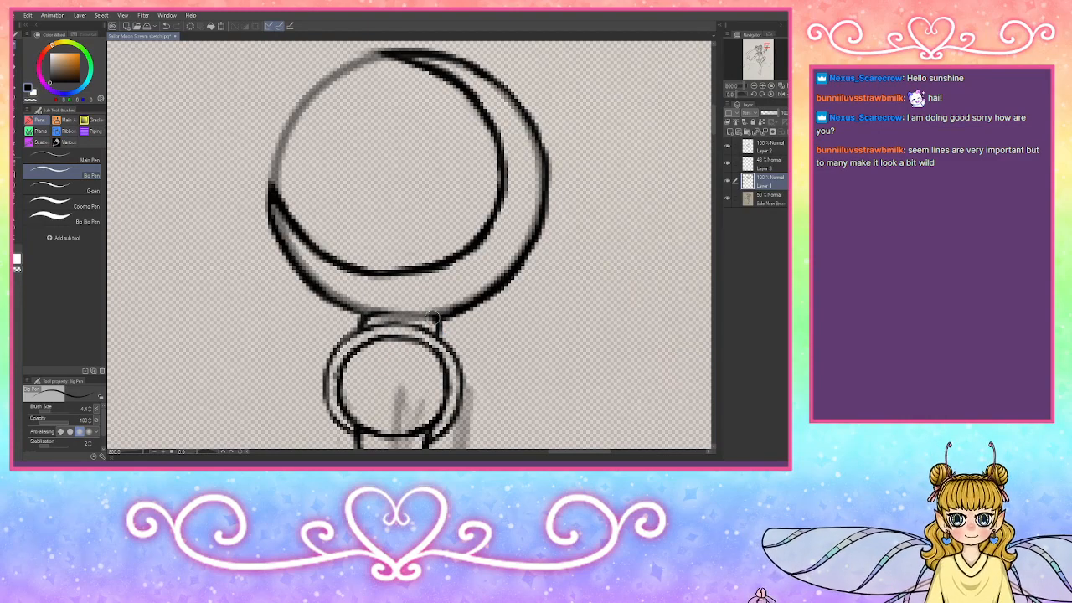
{"action": "mouse_move", "coordinate": [433, 317]}
{"action": "left_mouse_down"}
{"action": "mouse_move", "coordinate": [368, 320]}
{"action": "mouse_move", "coordinate": [394, 327]}
{"action": "left_mouse_up"}
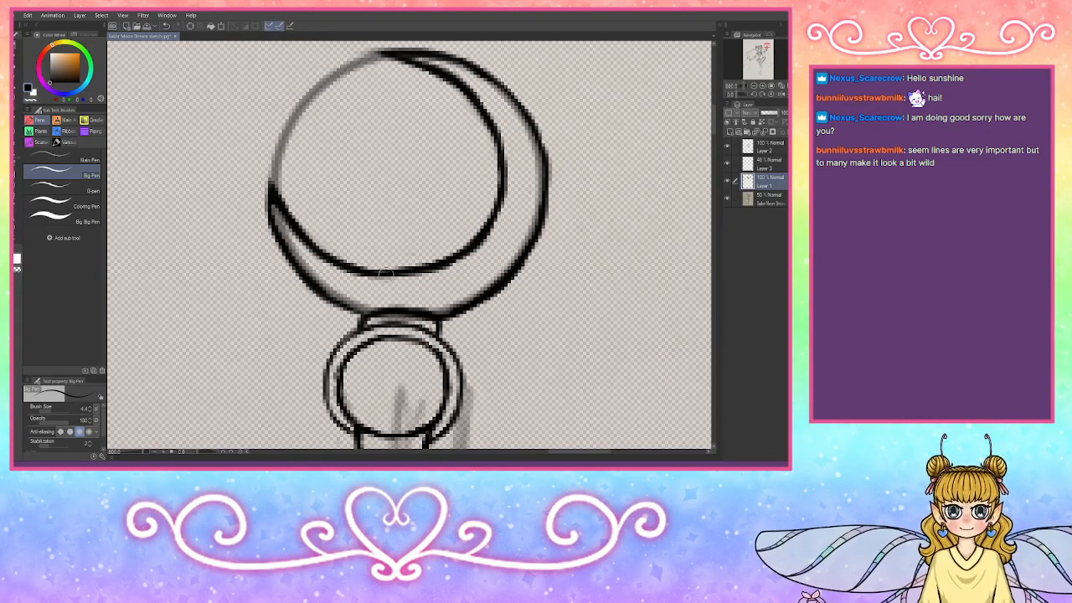
{"action": "mouse_move", "coordinate": [384, 270]}
{"action": "left_mouse_down"}
{"action": "mouse_move", "coordinate": [442, 264]}
{"action": "mouse_move", "coordinate": [394, 256]}
{"action": "mouse_move", "coordinate": [384, 243]}
{"action": "mouse_move", "coordinate": [386, 224]}
{"action": "mouse_move", "coordinate": [419, 206]}
{"action": "mouse_move", "coordinate": [449, 224]}
{"action": "mouse_move", "coordinate": [442, 261]}
{"action": "left_mouse_up"}
{"action": "left_click_drag", "start_coordinate": [382, 242], "coordinate": [395, 214]}
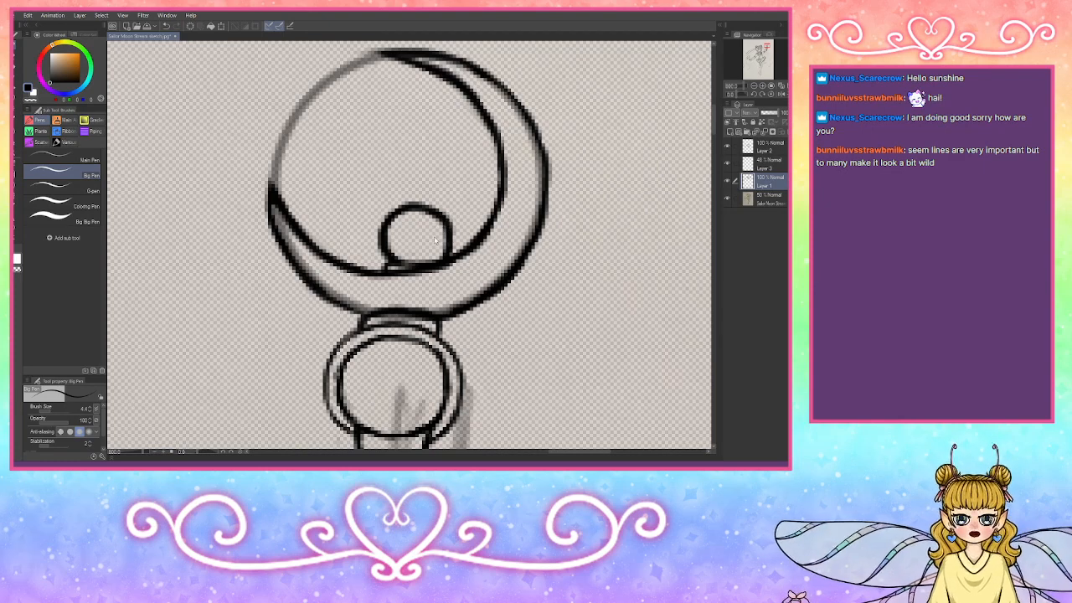
{"action": "key", "text": "ctrl+z"}
{"action": "key", "text": "ctrl+z"}
{"action": "key", "text": "ctrl+z"}
{"action": "key", "text": "ctrl+z"}
{"action": "key", "text": "ctrl+z"}
{"action": "key", "text": "ctrl+z"}
{"action": "key", "text": "ctrl+z"}
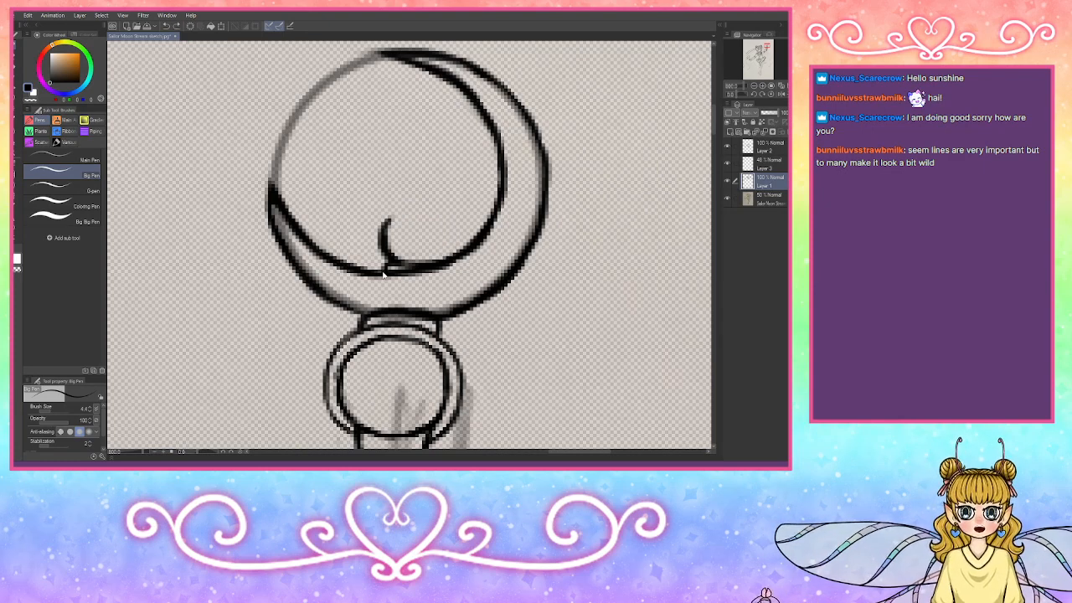
{"action": "key", "text": "ctrl+z"}
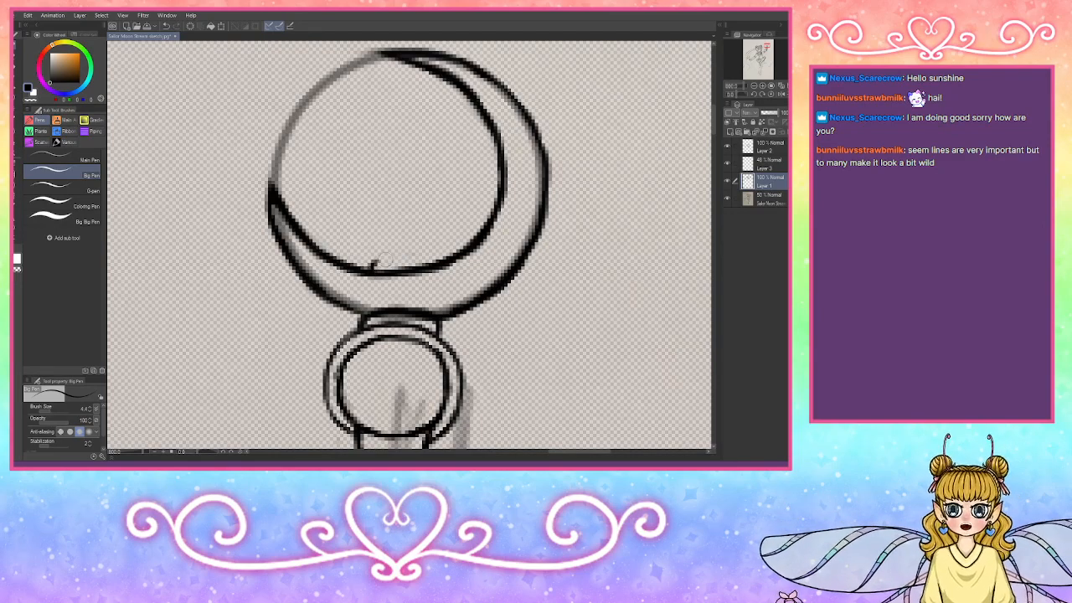
Step: Ink a small round ball on a short base inside the crescent's lower curve and add a new layer above Layer 1
{"action": "mouse_move", "coordinate": [371, 266]}
{"action": "left_mouse_down"}
{"action": "mouse_move", "coordinate": [443, 263]}
{"action": "mouse_move", "coordinate": [385, 263]}
{"action": "mouse_move", "coordinate": [370, 225]}
{"action": "mouse_move", "coordinate": [369, 234]}
{"action": "mouse_move", "coordinate": [371, 220]}
{"action": "mouse_move", "coordinate": [416, 203]}
{"action": "mouse_move", "coordinate": [407, 199]}
{"action": "mouse_move", "coordinate": [437, 219]}
{"action": "mouse_move", "coordinate": [428, 206]}
{"action": "mouse_move", "coordinate": [431, 258]}
{"action": "left_mouse_up"}
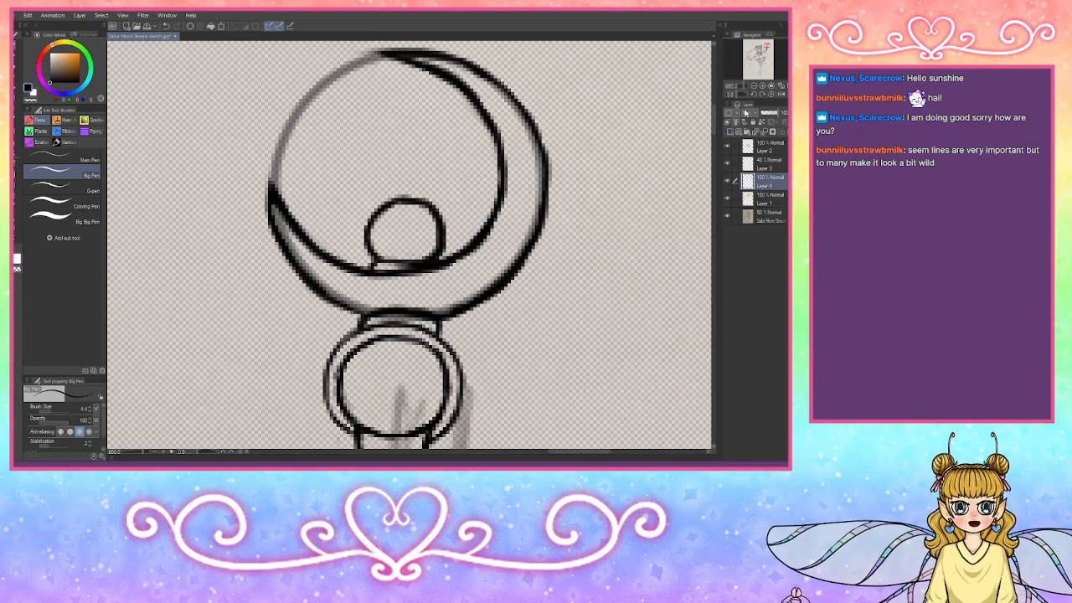
Step: With the Main Pen on Layer 4, ink small square studs and a lower inner arc inside the wand's circle
{"action": "left_click", "coordinate": [768, 49]}
{"action": "left_click_drag", "start_coordinate": [769, 47], "coordinate": [768, 50]}
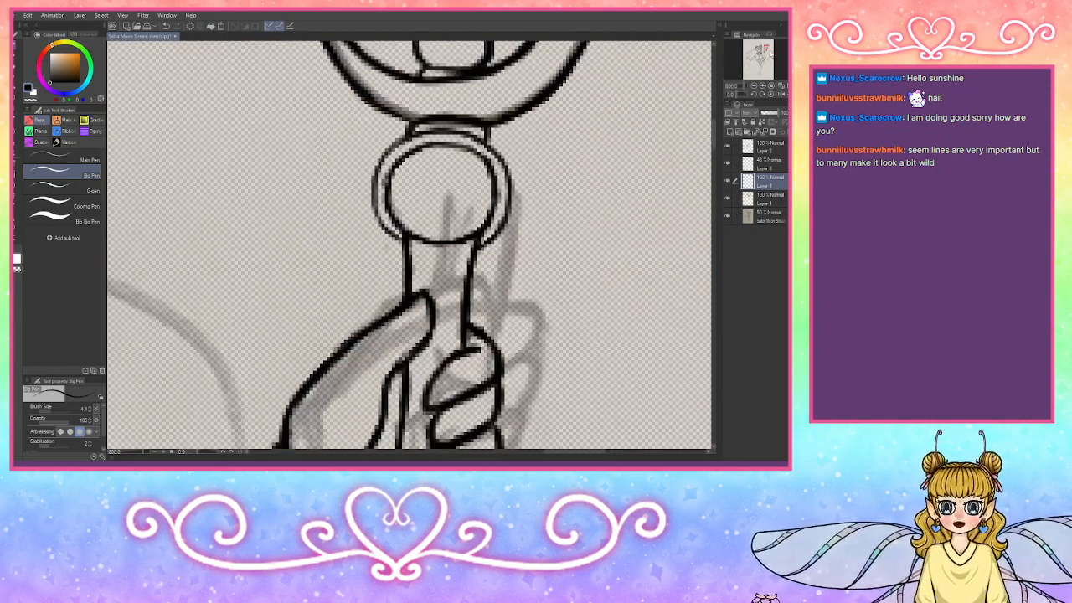
{"action": "left_click", "coordinate": [62, 159]}
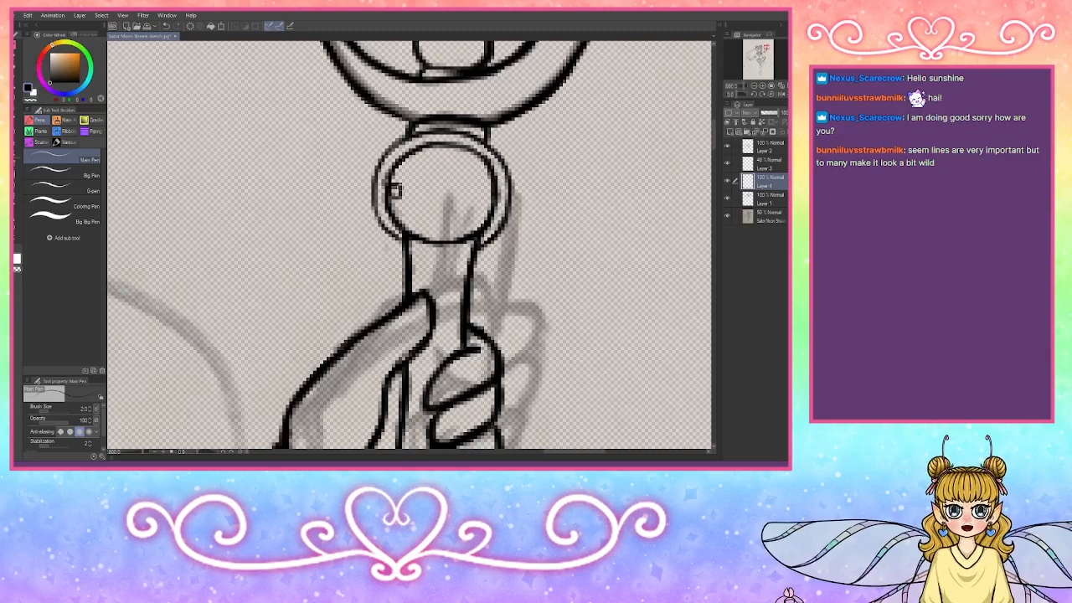
{"action": "left_click_drag", "start_coordinate": [482, 192], "coordinate": [486, 194]}
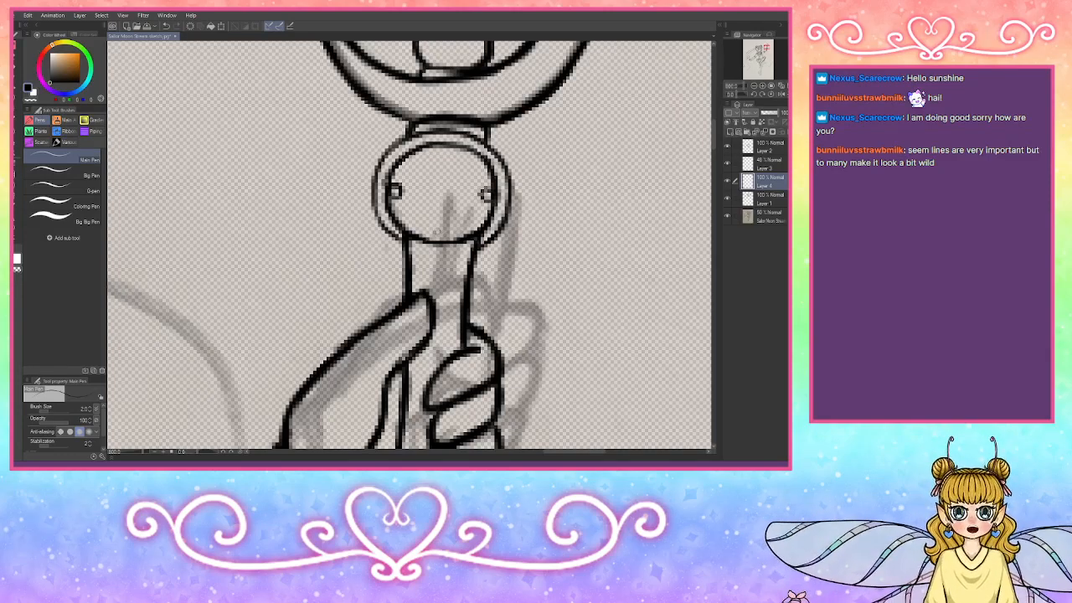
{"action": "mouse_move", "coordinate": [402, 199]}
{"action": "left_mouse_down"}
{"action": "mouse_move", "coordinate": [414, 225]}
{"action": "mouse_move", "coordinate": [449, 232]}
{"action": "mouse_move", "coordinate": [486, 202]}
{"action": "mouse_move", "coordinate": [457, 228]}
{"action": "left_mouse_up"}
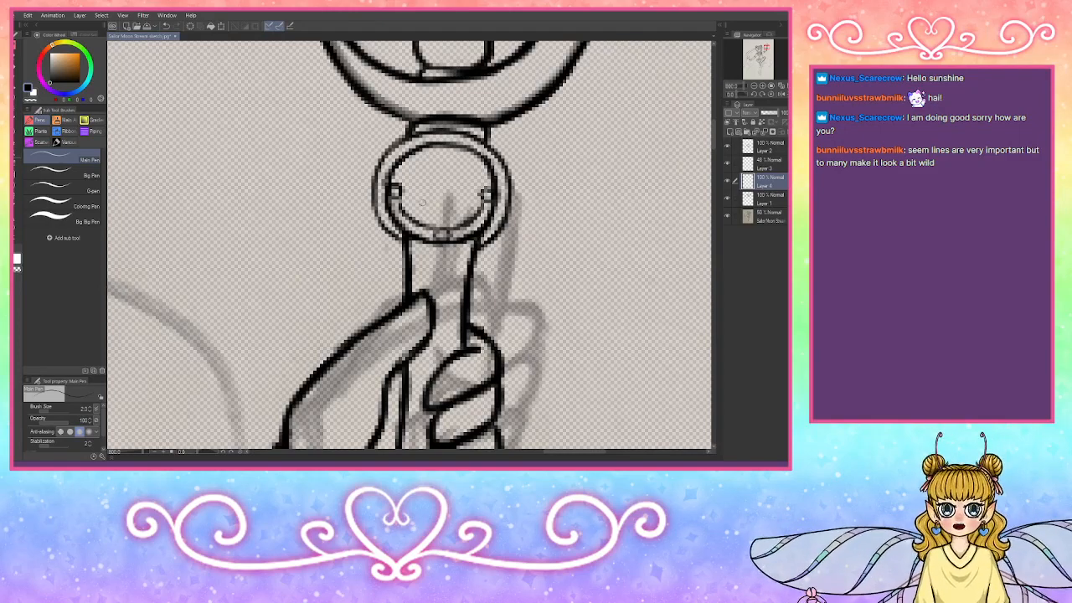
{"action": "mouse_move", "coordinate": [419, 198]}
{"action": "left_mouse_down"}
{"action": "mouse_move", "coordinate": [424, 179]}
{"action": "mouse_move", "coordinate": [459, 174]}
{"action": "mouse_move", "coordinate": [462, 212]}
{"action": "mouse_move", "coordinate": [439, 211]}
{"action": "left_mouse_up"}
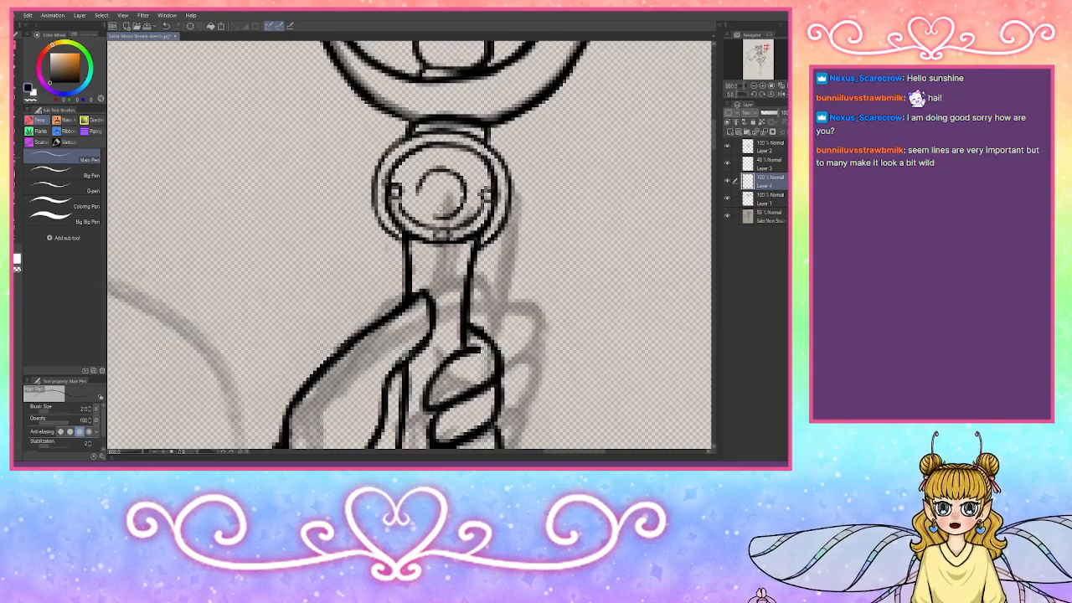
{"action": "key", "text": "ctrl+z"}
{"action": "key", "text": "ctrl+z"}
{"action": "key", "text": "ctrl+z"}
{"action": "key", "text": "ctrl+z"}
{"action": "key", "text": "ctrl+z"}
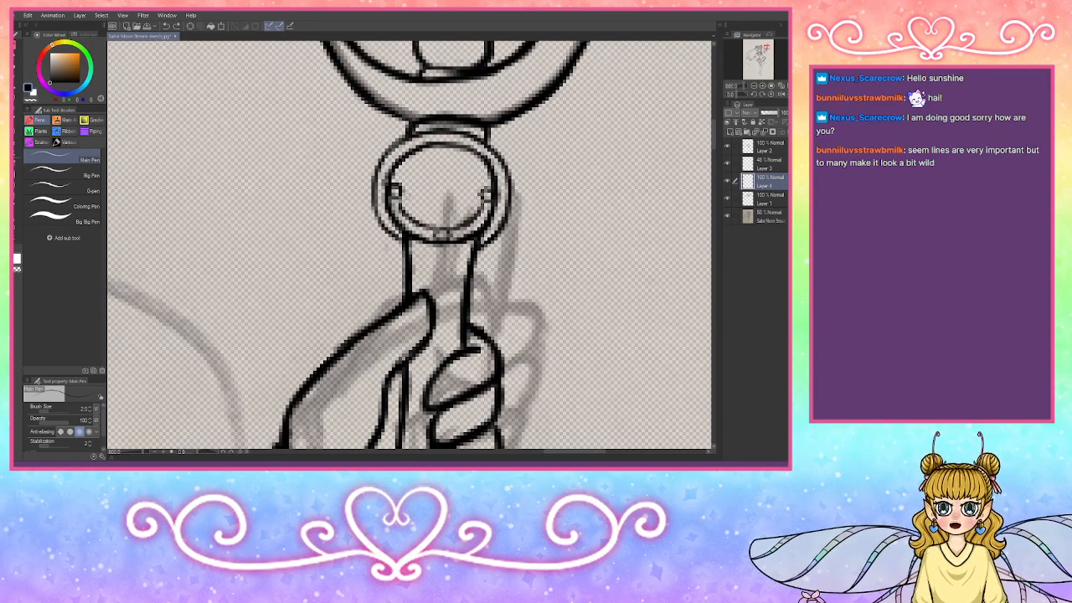
Step: Decorate the wand's circle with a small round gem above a curved band, petal-like inner details and little bow-shaped wings on both sides
{"action": "mouse_move", "coordinate": [398, 191]}
{"action": "left_mouse_down"}
{"action": "mouse_move", "coordinate": [439, 211]}
{"action": "mouse_move", "coordinate": [484, 199]}
{"action": "mouse_move", "coordinate": [431, 210]}
{"action": "mouse_move", "coordinate": [399, 189]}
{"action": "mouse_move", "coordinate": [444, 158]}
{"action": "mouse_move", "coordinate": [466, 168]}
{"action": "mouse_move", "coordinate": [462, 192]}
{"action": "mouse_move", "coordinate": [437, 199]}
{"action": "mouse_move", "coordinate": [417, 178]}
{"action": "mouse_move", "coordinate": [418, 161]}
{"action": "mouse_move", "coordinate": [449, 156]}
{"action": "mouse_move", "coordinate": [416, 171]}
{"action": "mouse_move", "coordinate": [457, 153]}
{"action": "mouse_move", "coordinate": [467, 194]}
{"action": "left_mouse_up"}
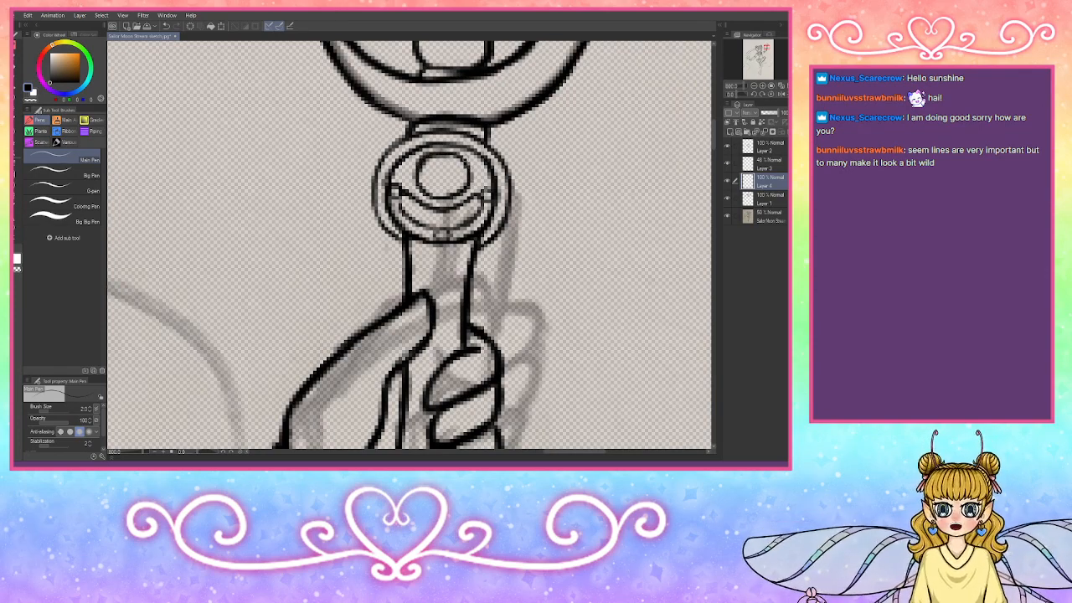
{"action": "mouse_move", "coordinate": [484, 127]}
{"action": "left_mouse_down"}
{"action": "mouse_move", "coordinate": [521, 130]}
{"action": "mouse_move", "coordinate": [519, 165]}
{"action": "mouse_move", "coordinate": [484, 176]}
{"action": "mouse_move", "coordinate": [505, 143]}
{"action": "left_mouse_up"}
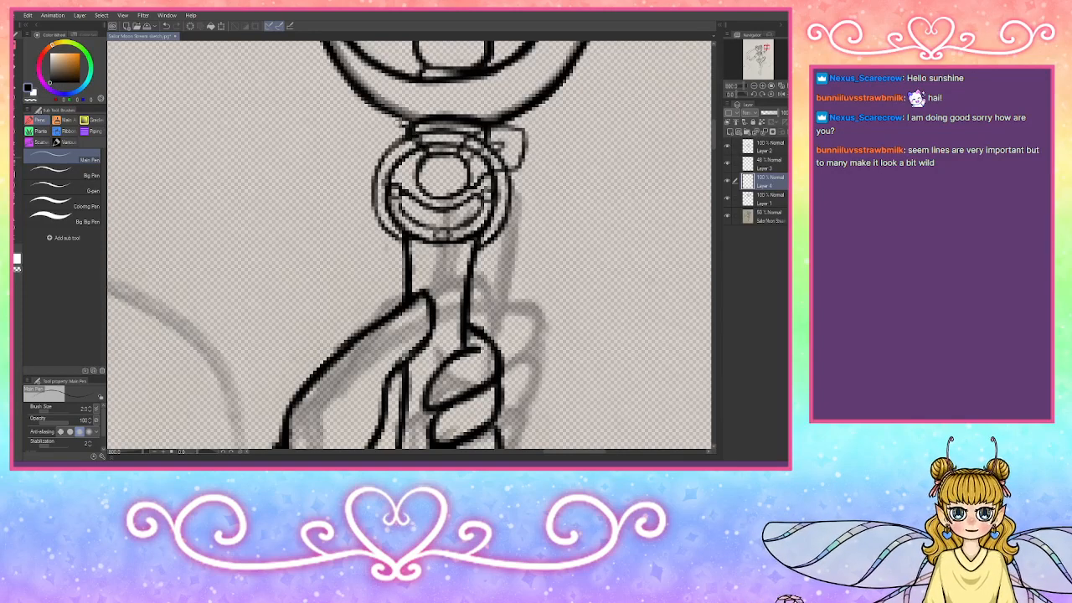
{"action": "mouse_move", "coordinate": [372, 118]}
{"action": "left_mouse_down"}
{"action": "mouse_move", "coordinate": [402, 125]}
{"action": "mouse_move", "coordinate": [358, 123]}
{"action": "mouse_move", "coordinate": [352, 161]}
{"action": "mouse_move", "coordinate": [409, 174]}
{"action": "mouse_move", "coordinate": [410, 184]}
{"action": "mouse_move", "coordinate": [418, 153]}
{"action": "mouse_move", "coordinate": [386, 149]}
{"action": "mouse_move", "coordinate": [446, 165]}
{"action": "mouse_move", "coordinate": [441, 190]}
{"action": "mouse_move", "coordinate": [433, 172]}
{"action": "mouse_move", "coordinate": [460, 183]}
{"action": "mouse_move", "coordinate": [443, 193]}
{"action": "mouse_move", "coordinate": [459, 185]}
{"action": "mouse_move", "coordinate": [448, 177]}
{"action": "mouse_move", "coordinate": [427, 186]}
{"action": "mouse_move", "coordinate": [439, 168]}
{"action": "left_mouse_up"}
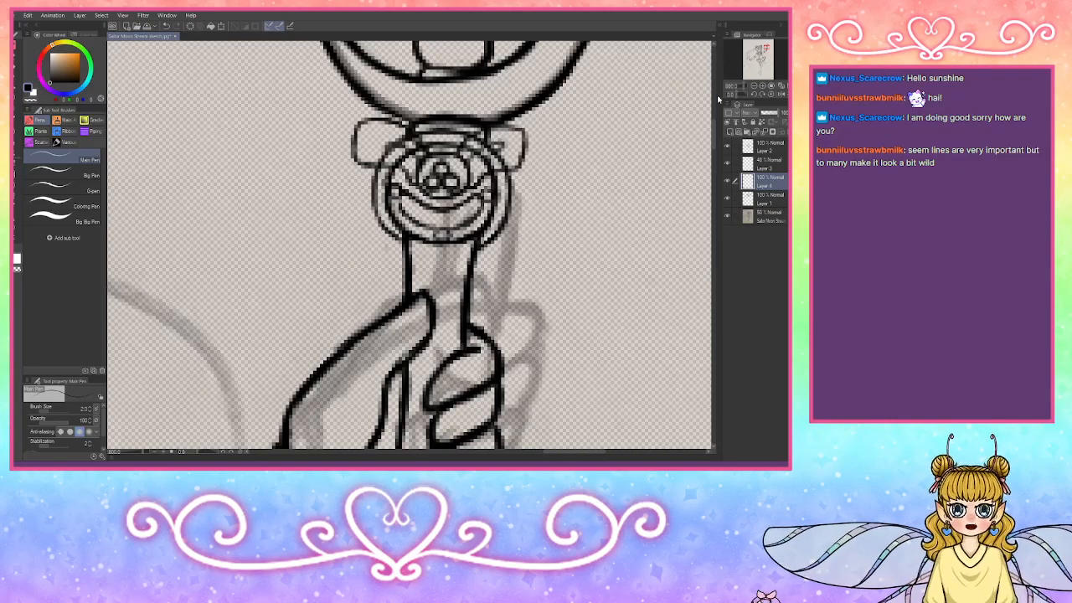
{"action": "left_click", "coordinate": [752, 86]}
{"action": "left_click", "coordinate": [752, 86]}
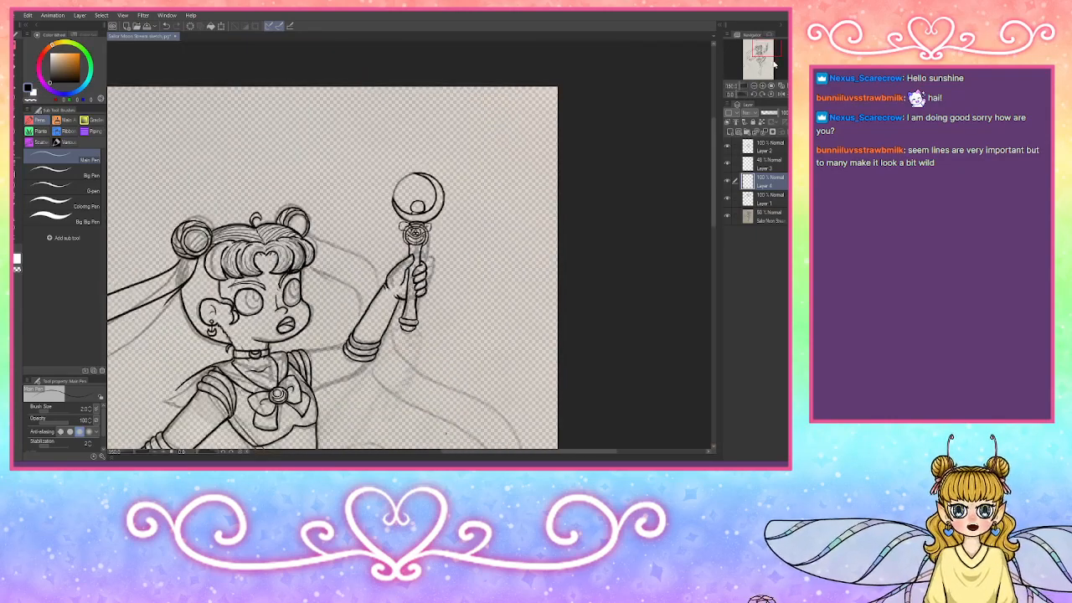
Step: On Layer 1, ink the raised upper arm's top and bottom edges between the sleeve and the glove cuff, using the Big Pen for the lower edge
{"action": "left_click_drag", "start_coordinate": [772, 53], "coordinate": [770, 56]}
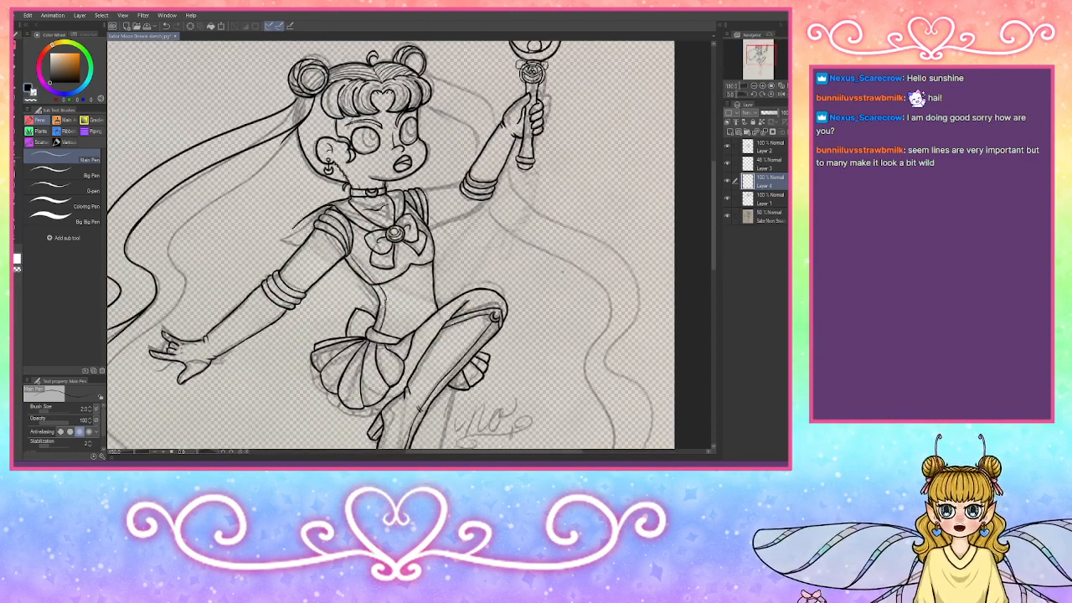
{"action": "left_click", "coordinate": [758, 200]}
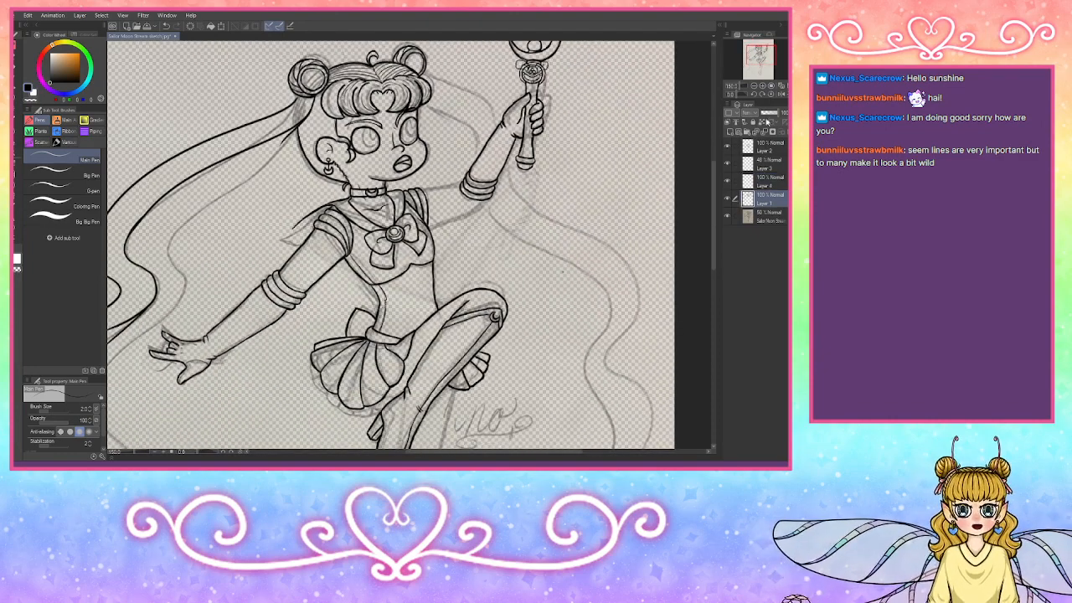
{"action": "left_click", "coordinate": [759, 87]}
{"action": "left_click_drag", "start_coordinate": [759, 63], "coordinate": [763, 52]}
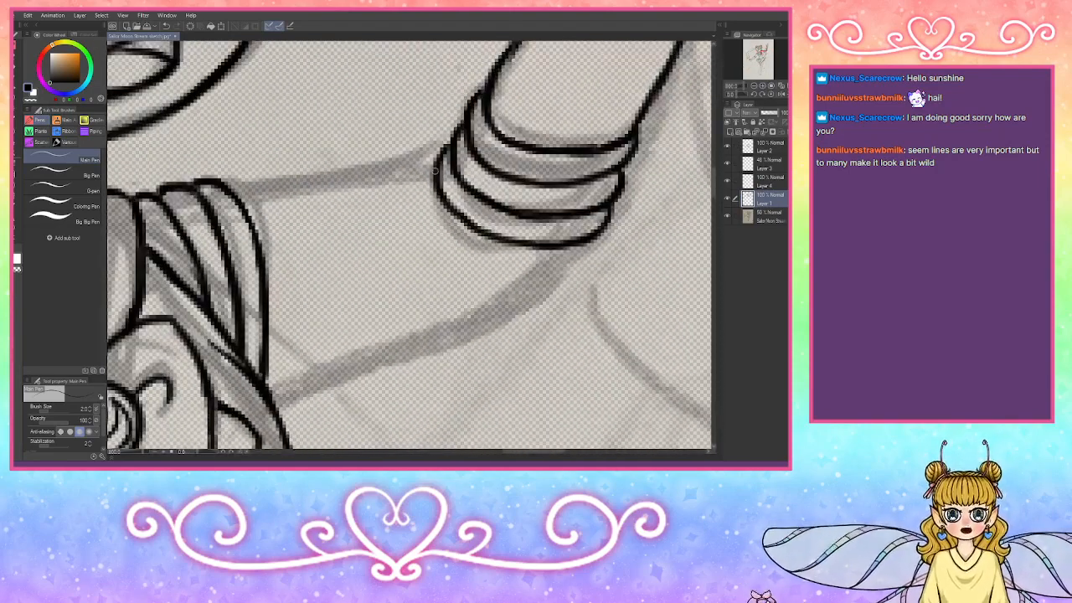
{"action": "mouse_move", "coordinate": [435, 170]}
{"action": "left_mouse_down"}
{"action": "mouse_move", "coordinate": [234, 196]}
{"action": "mouse_move", "coordinate": [400, 177]}
{"action": "left_mouse_up"}
{"action": "left_click", "coordinate": [63, 174]}
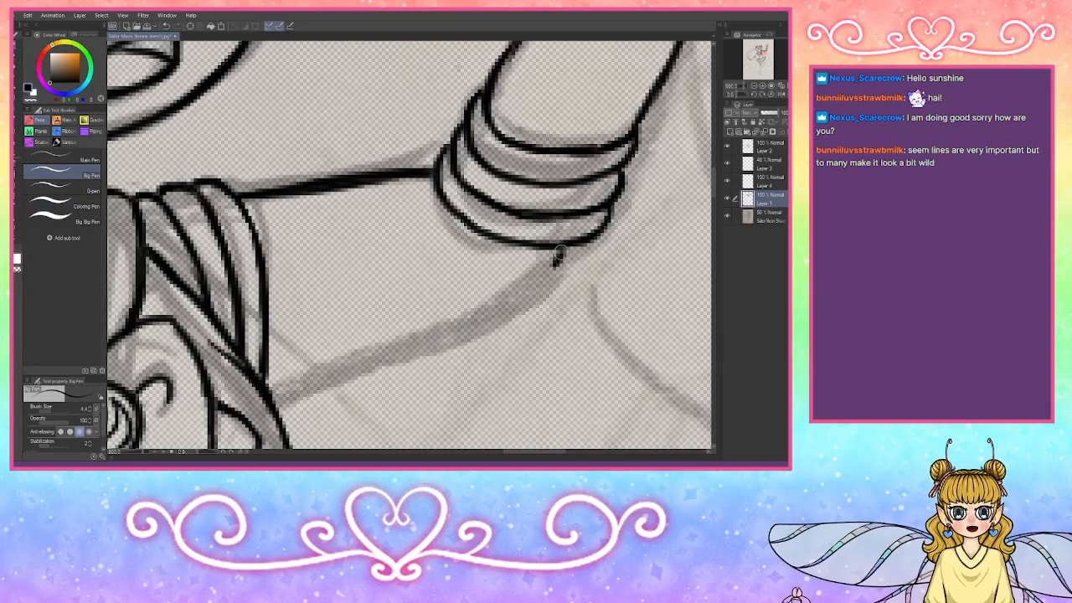
{"action": "mouse_move", "coordinate": [557, 255]}
{"action": "left_mouse_down"}
{"action": "mouse_move", "coordinate": [513, 291]}
{"action": "mouse_move", "coordinate": [570, 255]}
{"action": "mouse_move", "coordinate": [343, 352]}
{"action": "left_mouse_up"}
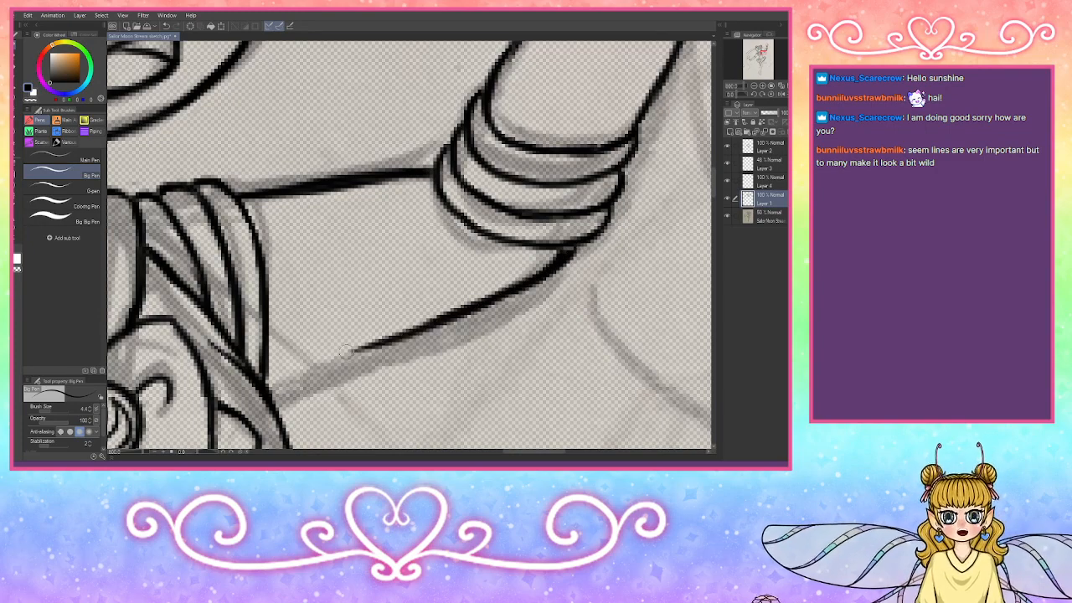
{"action": "mouse_move", "coordinate": [451, 315]}
{"action": "left_mouse_down"}
{"action": "mouse_move", "coordinate": [275, 376]}
{"action": "mouse_move", "coordinate": [376, 339]}
{"action": "left_mouse_up"}
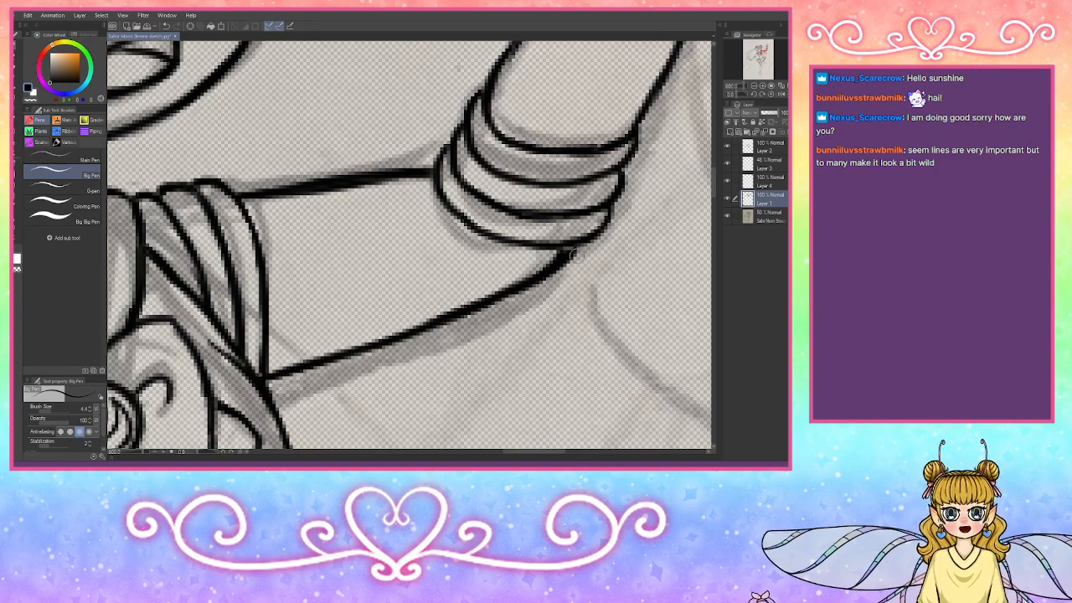
Step: Thicken the upper arm's lower line where it meets the glove cuff, then trim both arm lines with transparent strokes and return to black
{"action": "left_click_drag", "start_coordinate": [576, 256], "coordinate": [558, 269]}
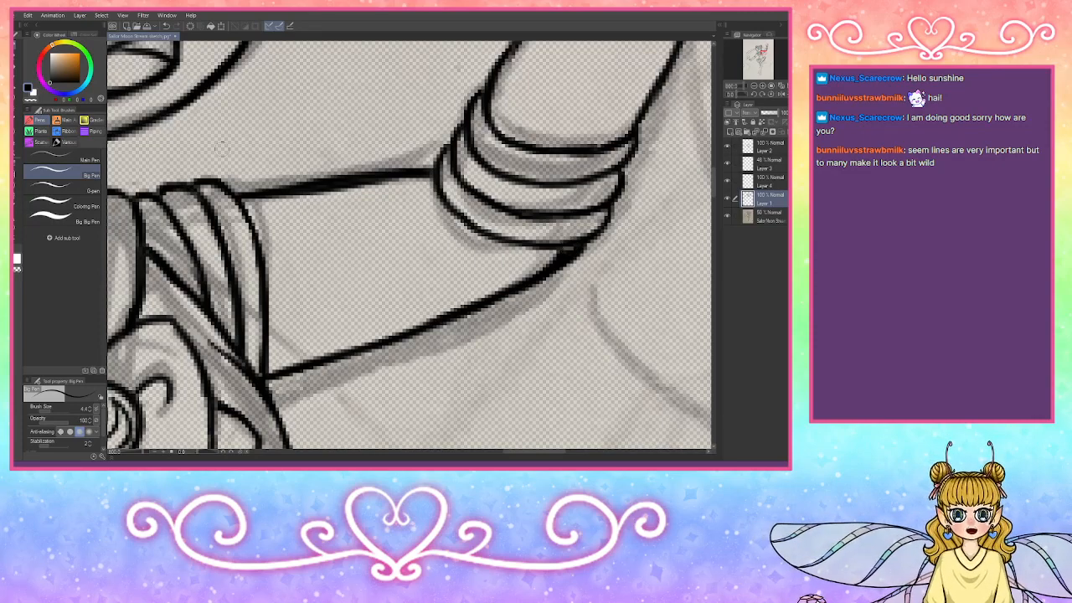
{"action": "mouse_move", "coordinate": [540, 249]}
{"action": "left_mouse_down"}
{"action": "mouse_move", "coordinate": [566, 250]}
{"action": "mouse_move", "coordinate": [534, 265]}
{"action": "left_mouse_up"}
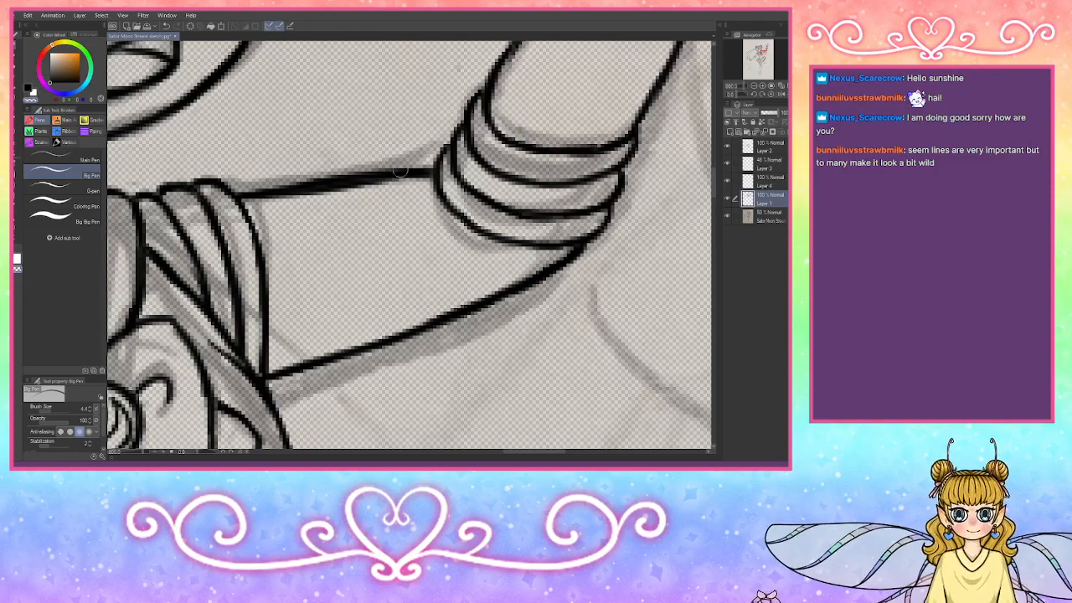
{"action": "mouse_move", "coordinate": [401, 174]}
{"action": "left_mouse_down"}
{"action": "mouse_move", "coordinate": [259, 190]}
{"action": "mouse_move", "coordinate": [414, 168]}
{"action": "mouse_move", "coordinate": [344, 186]}
{"action": "left_mouse_up"}
{"action": "left_click", "coordinate": [28, 88]}
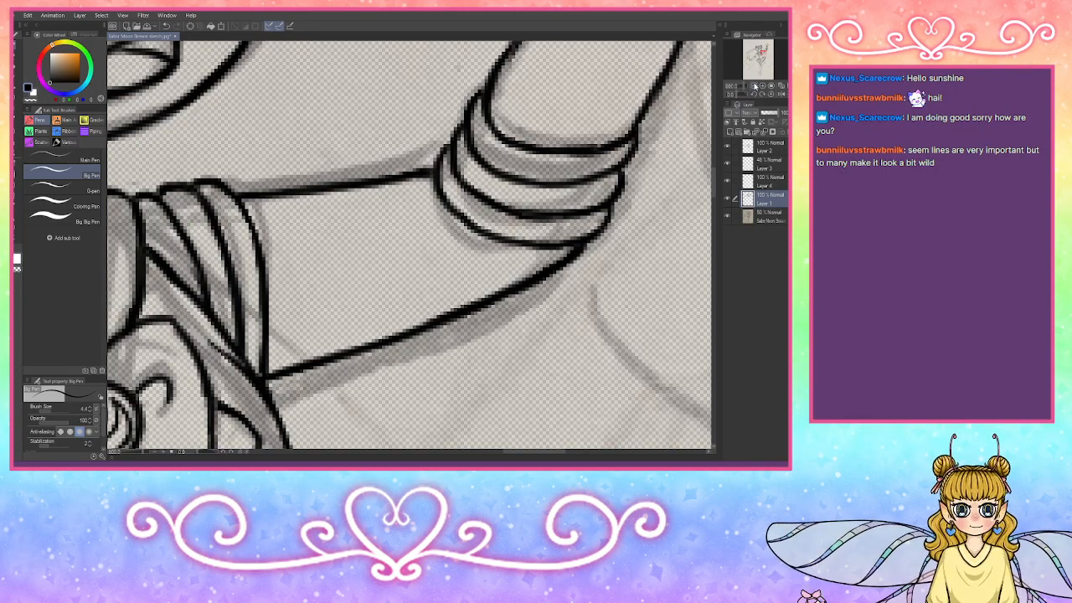
Step: With the Main Pen in black, ink a small five-pointed star on the wand's handle just above the gripping hand
{"action": "left_click", "coordinate": [756, 86]}
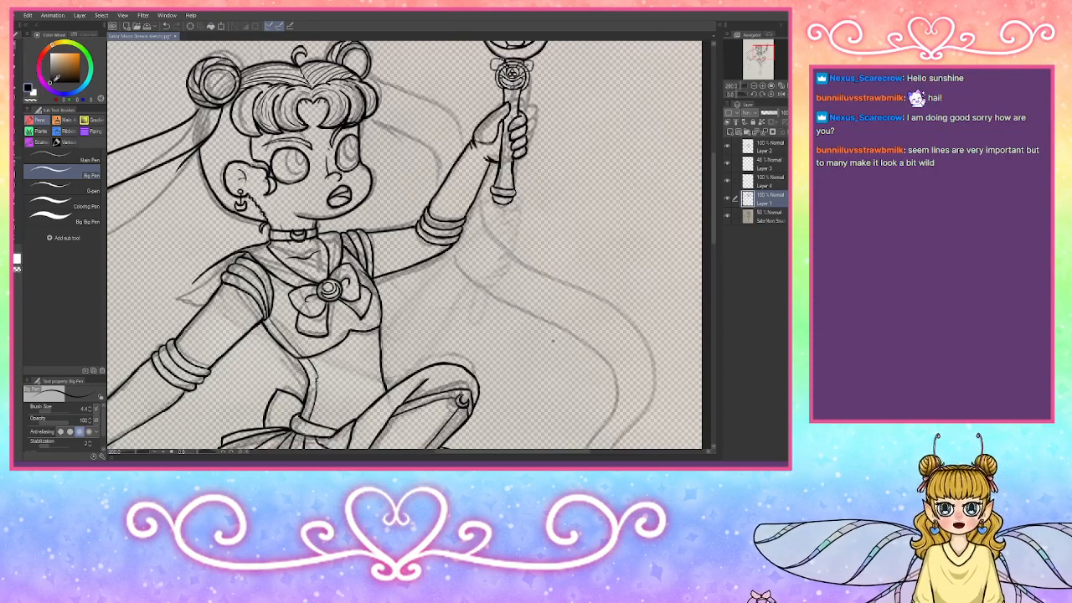
{"action": "left_click", "coordinate": [32, 100]}
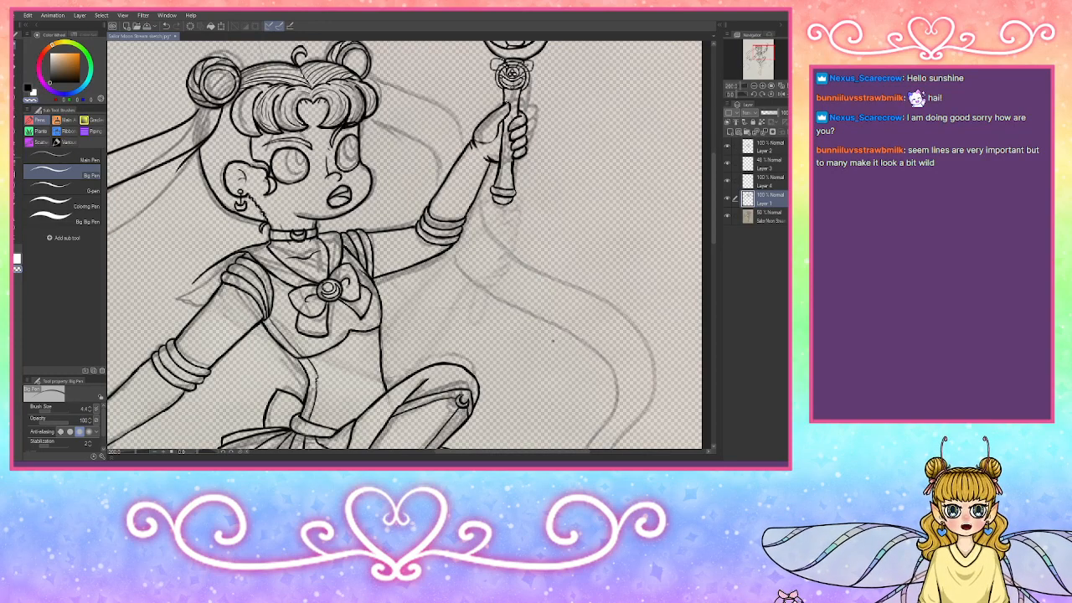
{"action": "left_click", "coordinate": [763, 85]}
{"action": "left_click", "coordinate": [763, 86]}
{"action": "left_click", "coordinate": [763, 86]}
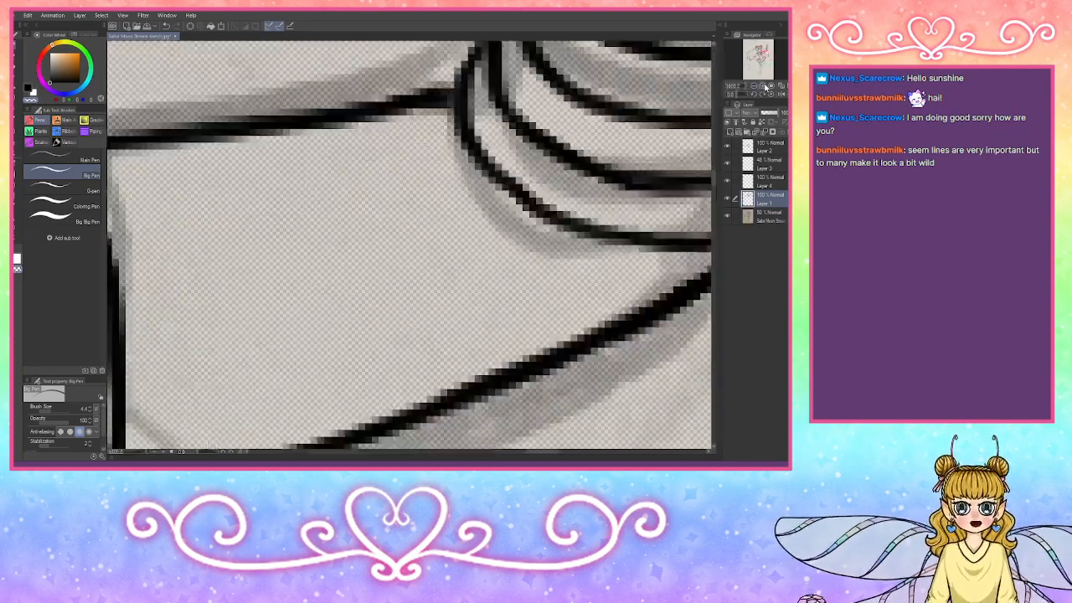
{"action": "left_click_drag", "start_coordinate": [768, 53], "coordinate": [767, 48]}
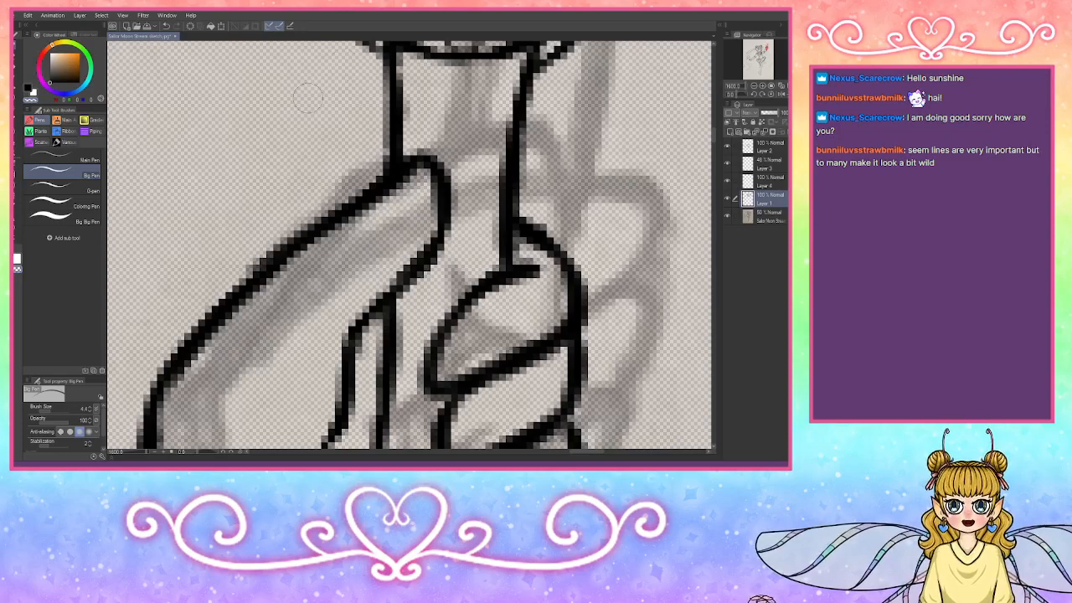
{"action": "left_click", "coordinate": [57, 158]}
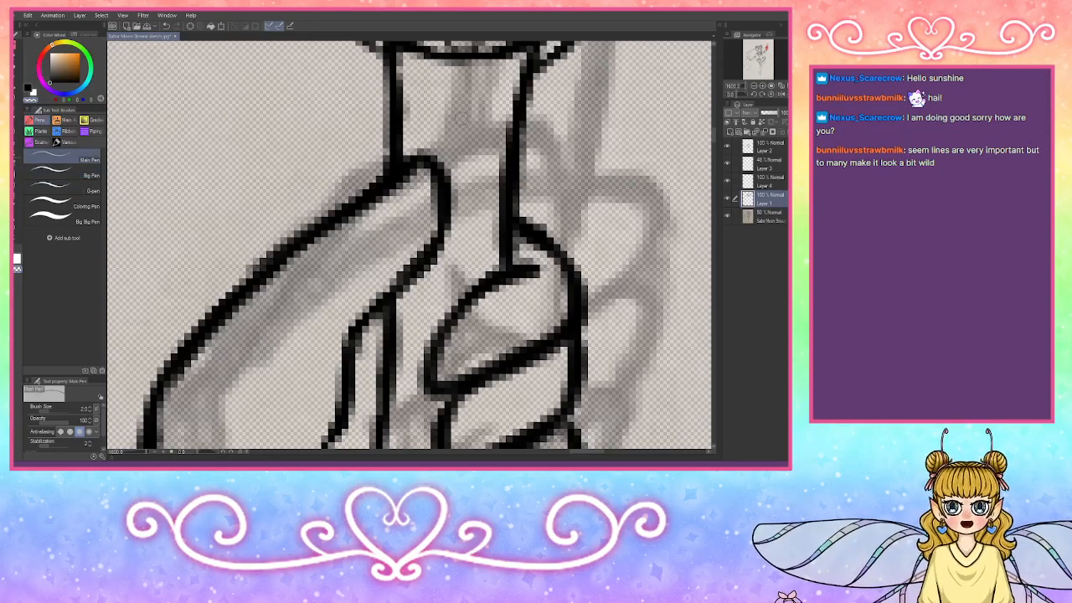
{"action": "left_click", "coordinate": [31, 88]}
{"action": "mouse_move", "coordinate": [454, 90]}
{"action": "left_mouse_down"}
{"action": "mouse_move", "coordinate": [444, 108]}
{"action": "mouse_move", "coordinate": [427, 107]}
{"action": "mouse_move", "coordinate": [442, 131]}
{"action": "mouse_move", "coordinate": [432, 156]}
{"action": "mouse_move", "coordinate": [460, 140]}
{"action": "mouse_move", "coordinate": [482, 147]}
{"action": "mouse_move", "coordinate": [503, 107]}
{"action": "mouse_move", "coordinate": [473, 102]}
{"action": "mouse_move", "coordinate": [466, 81]}
{"action": "mouse_move", "coordinate": [426, 107]}
{"action": "mouse_move", "coordinate": [438, 138]}
{"action": "mouse_move", "coordinate": [427, 159]}
{"action": "mouse_move", "coordinate": [469, 144]}
{"action": "mouse_move", "coordinate": [489, 151]}
{"action": "mouse_move", "coordinate": [489, 134]}
{"action": "mouse_move", "coordinate": [491, 149]}
{"action": "mouse_move", "coordinate": [503, 107]}
{"action": "mouse_move", "coordinate": [461, 84]}
{"action": "mouse_move", "coordinate": [471, 94]}
{"action": "left_mouse_up"}
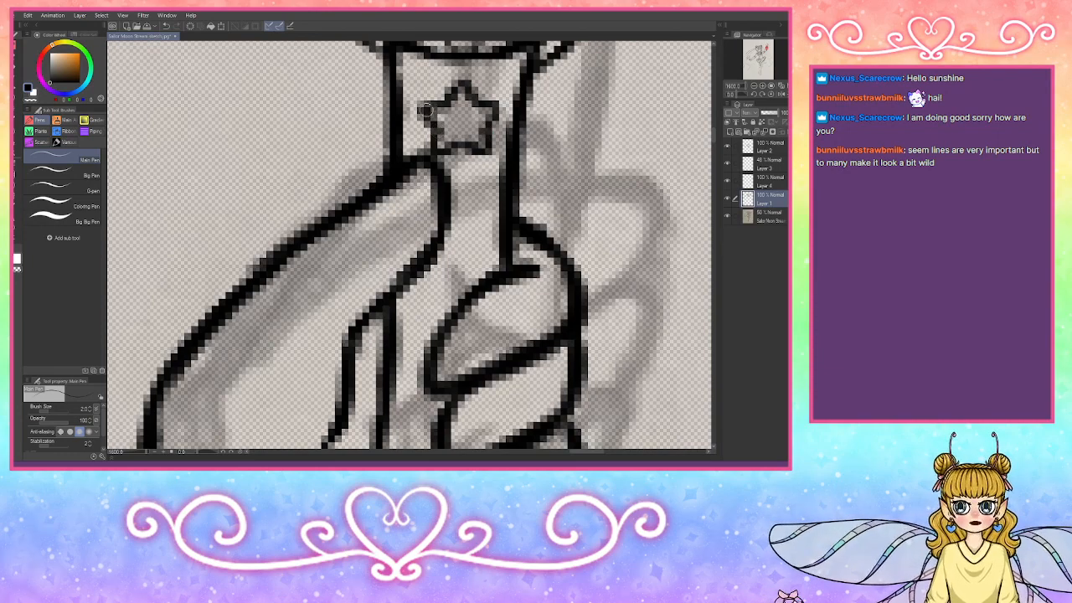
{"action": "left_click_drag", "start_coordinate": [425, 110], "coordinate": [441, 103]}
Step: With the Big Pen, ink the skirt's edge beside the thigh and a narrow trim band beneath the front pleats' hem
{"action": "key", "text": "ctrl+0"}
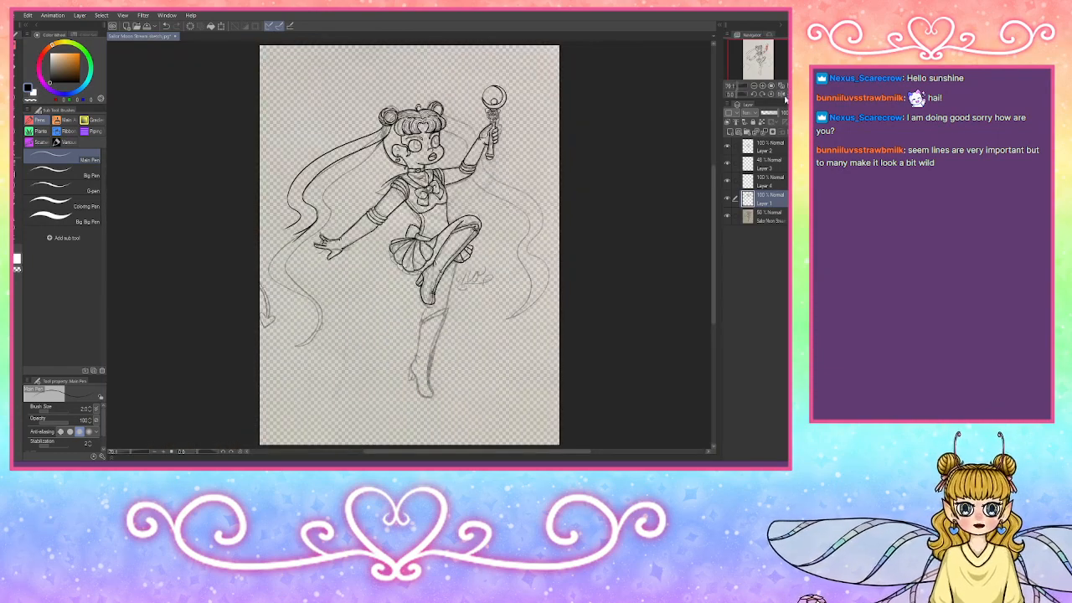
{"action": "left_click", "coordinate": [755, 85]}
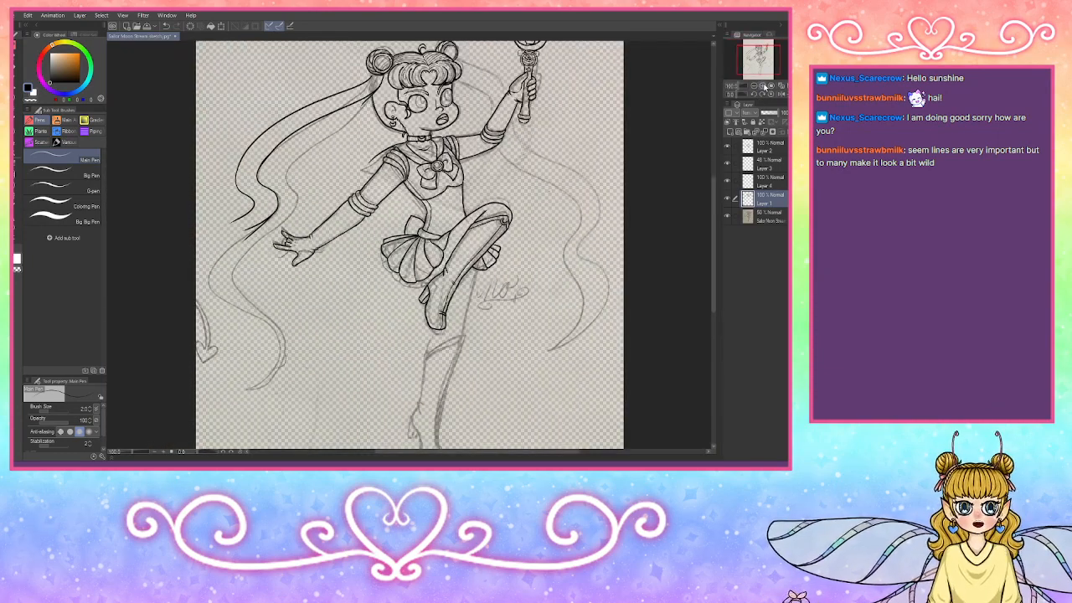
{"action": "left_click", "coordinate": [754, 86]}
{"action": "left_click_drag", "start_coordinate": [760, 65], "coordinate": [766, 76]}
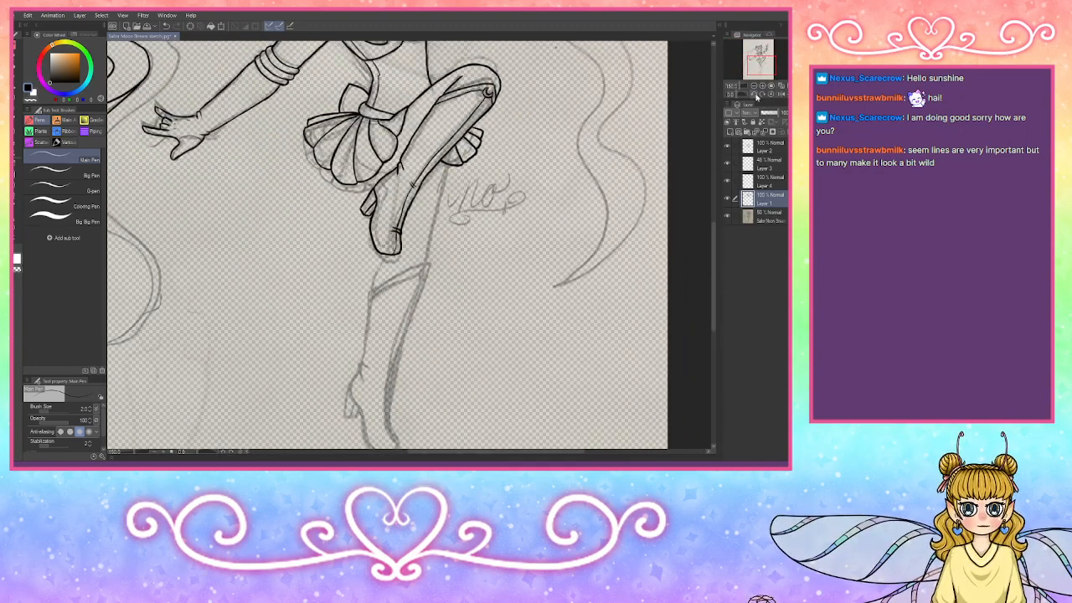
{"action": "left_click", "coordinate": [758, 86]}
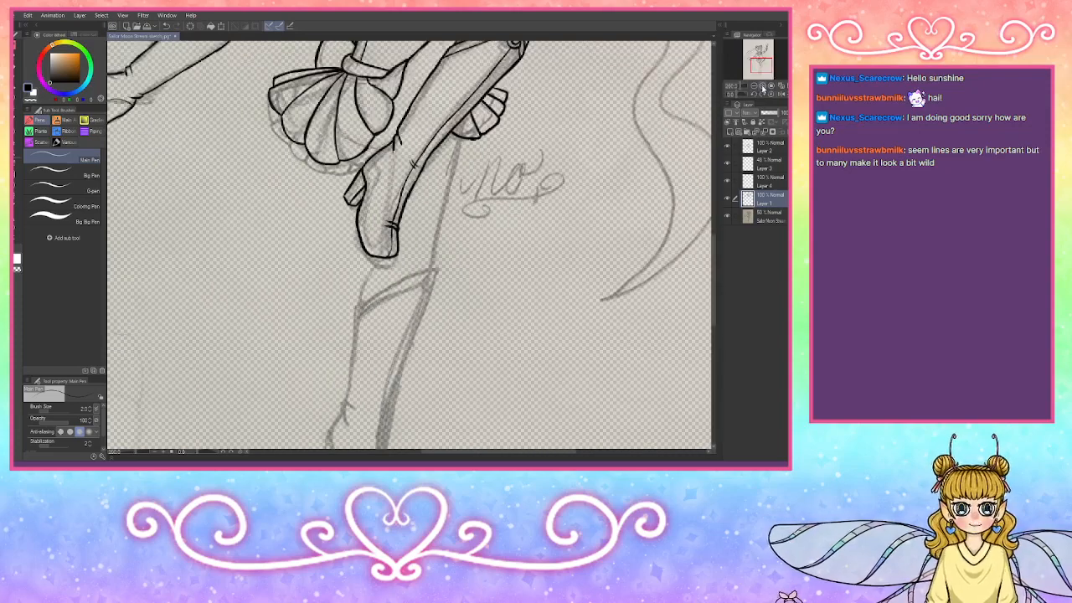
{"action": "left_click", "coordinate": [759, 87]}
{"action": "left_click_drag", "start_coordinate": [760, 76], "coordinate": [759, 64]}
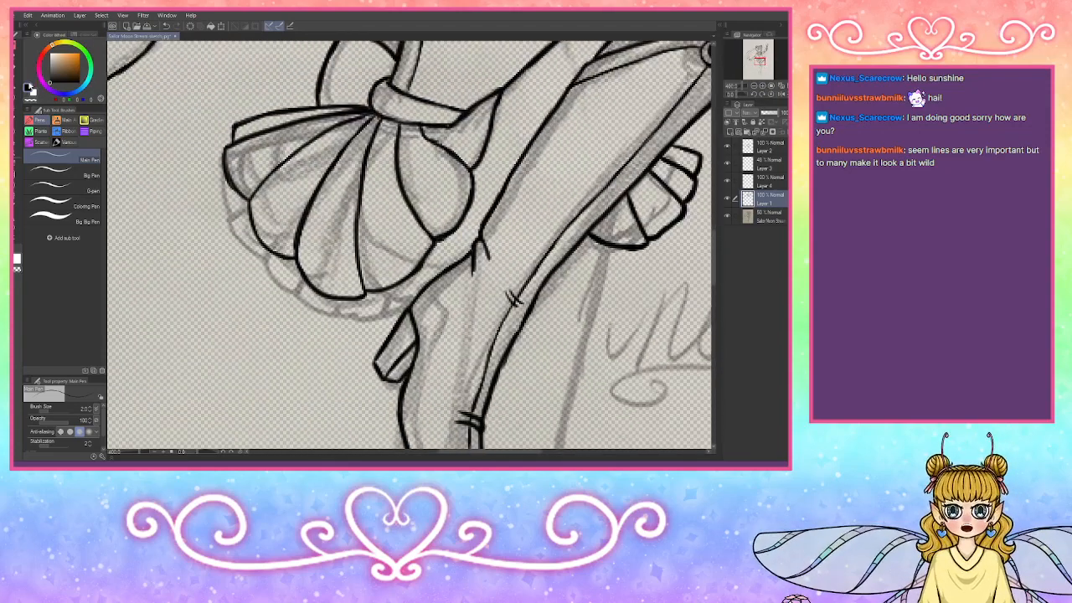
{"action": "left_click", "coordinate": [75, 174]}
{"action": "left_click_drag", "start_coordinate": [421, 262], "coordinate": [451, 268]}
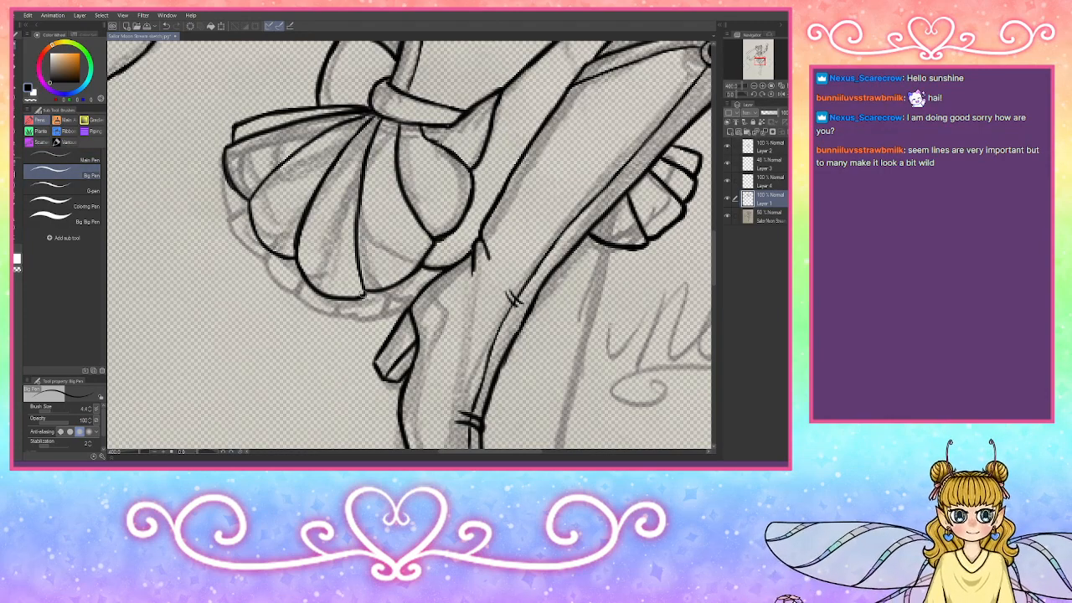
{"action": "mouse_move", "coordinate": [280, 257]}
{"action": "left_mouse_down"}
{"action": "mouse_move", "coordinate": [281, 273]}
{"action": "mouse_move", "coordinate": [310, 286]}
{"action": "left_mouse_up"}
{"action": "key", "text": "ctrl+z"}
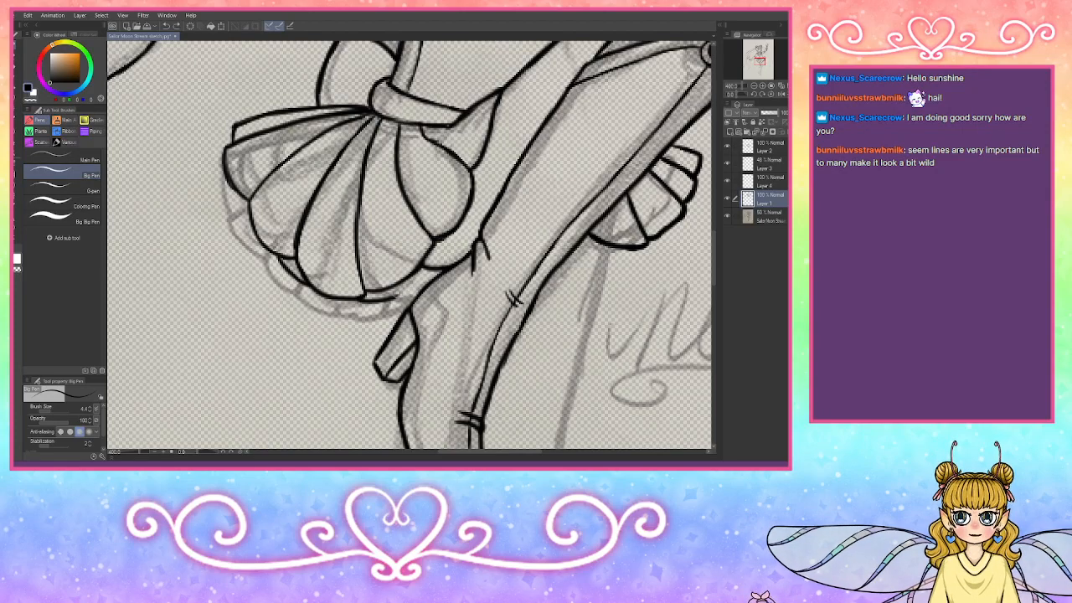
{"action": "left_click_drag", "start_coordinate": [396, 292], "coordinate": [424, 285]}
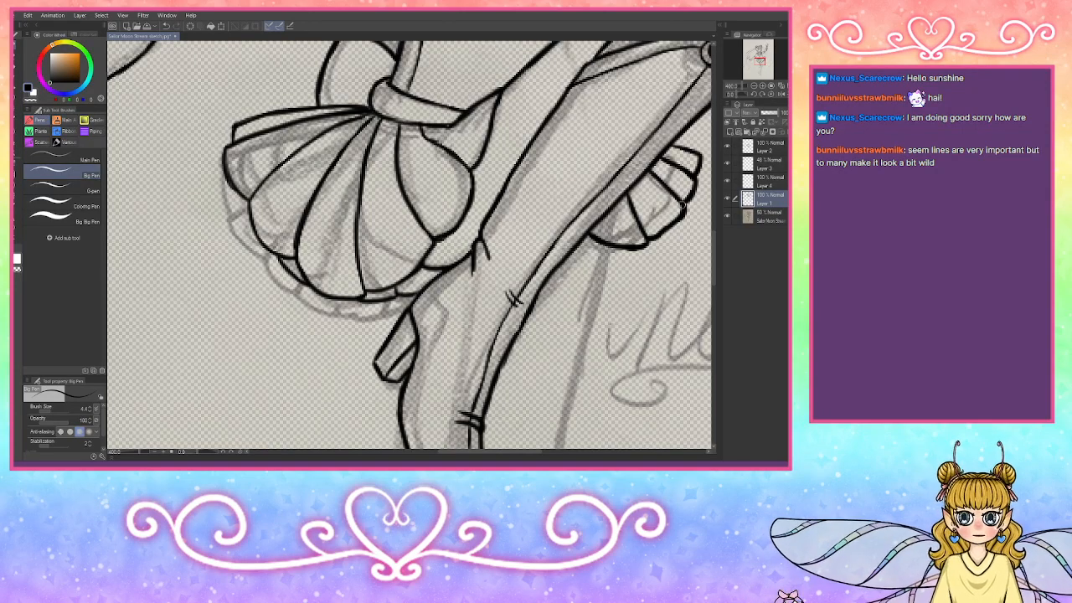
Step: Ink both sides of the standing leg below the skirt and bent foot, and outline the boot's slanted top edge and upper sides
{"action": "mouse_move", "coordinate": [533, 274]}
{"action": "left_mouse_down"}
{"action": "mouse_move", "coordinate": [438, 155]}
{"action": "mouse_move", "coordinate": [462, 86]}
{"action": "left_mouse_up"}
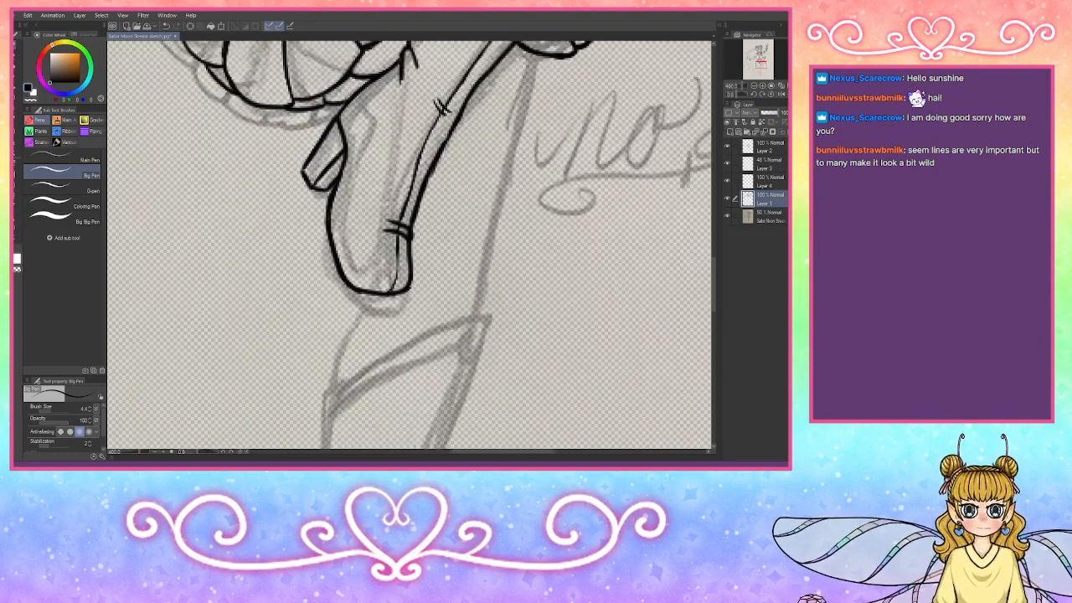
{"action": "left_click_drag", "start_coordinate": [538, 52], "coordinate": [474, 317]}
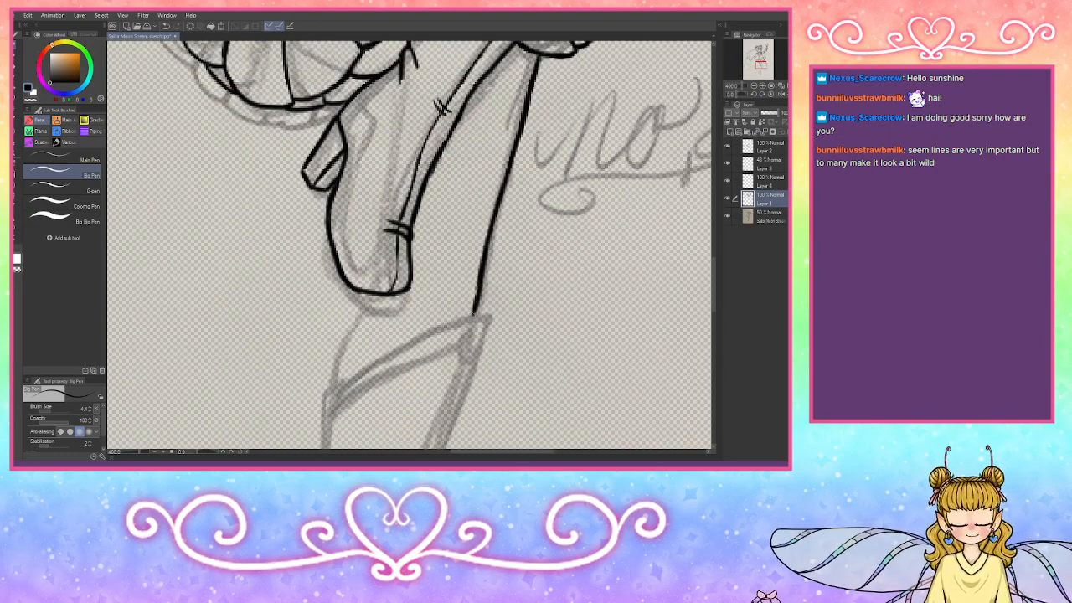
{"action": "left_click_drag", "start_coordinate": [363, 304], "coordinate": [335, 384]}
{"action": "left_click_drag", "start_coordinate": [366, 290], "coordinate": [362, 303]}
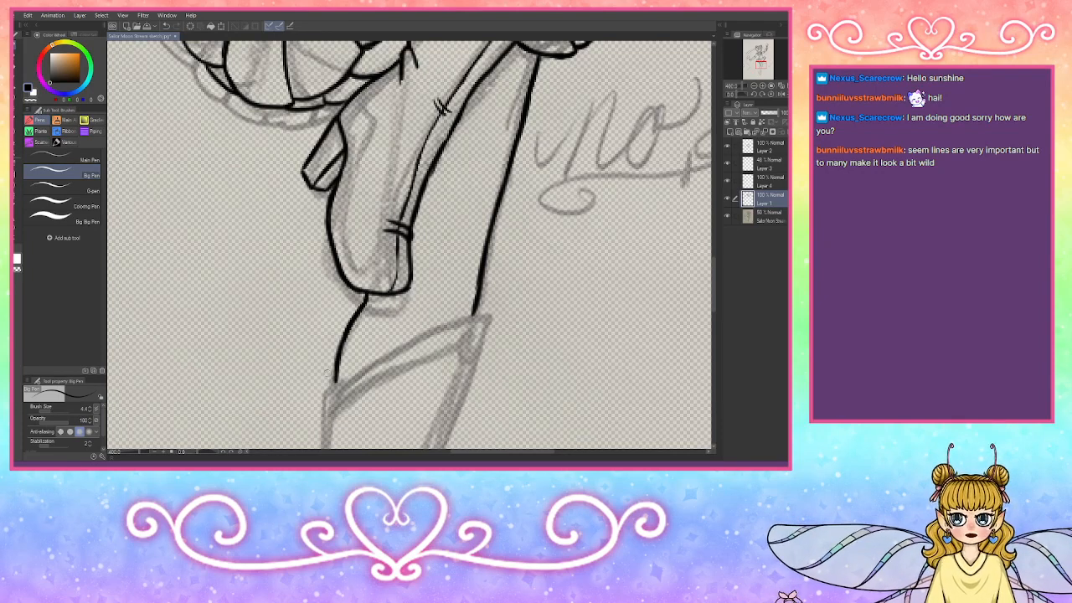
{"action": "mouse_move", "coordinate": [340, 361]}
{"action": "left_mouse_down"}
{"action": "mouse_move", "coordinate": [328, 391]}
{"action": "mouse_move", "coordinate": [376, 358]}
{"action": "mouse_move", "coordinate": [481, 319]}
{"action": "mouse_move", "coordinate": [457, 411]}
{"action": "left_mouse_up"}
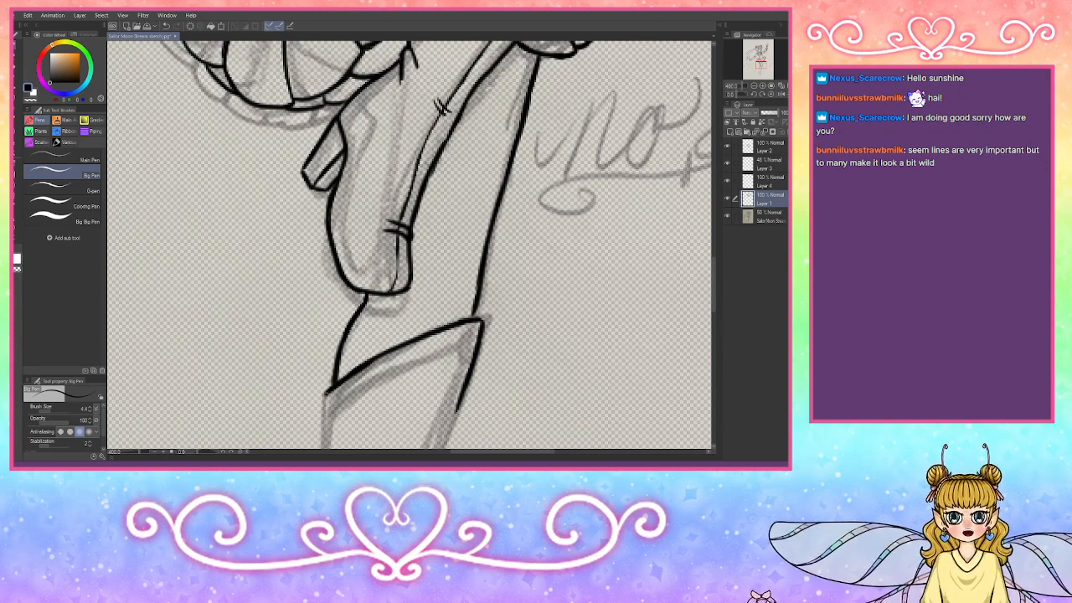
{"action": "left_click_drag", "start_coordinate": [326, 391], "coordinate": [321, 436]}
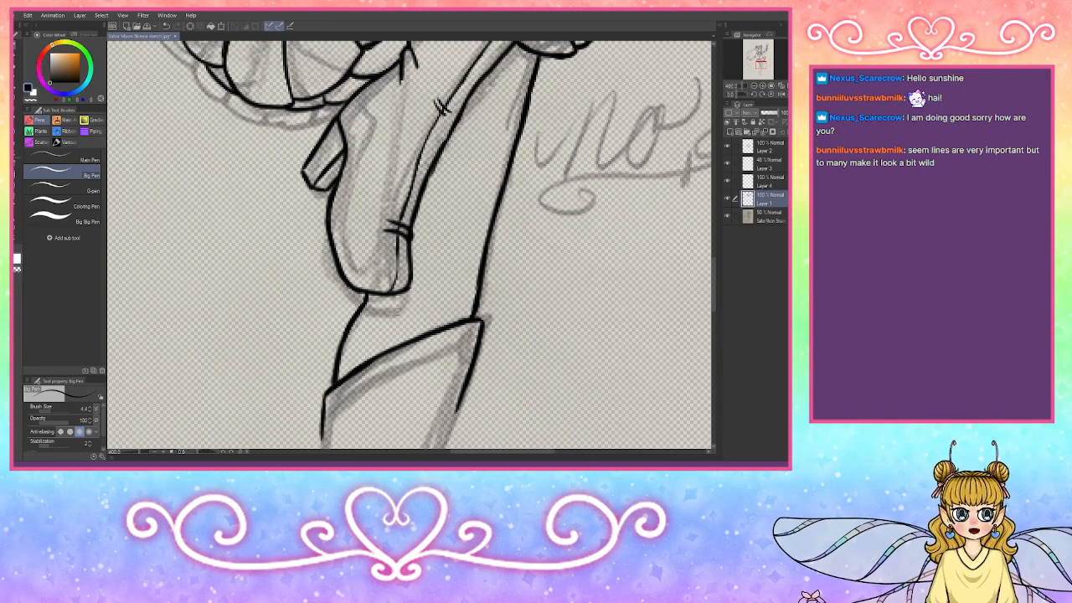
{"action": "left_click_drag", "start_coordinate": [397, 253], "coordinate": [396, 283]}
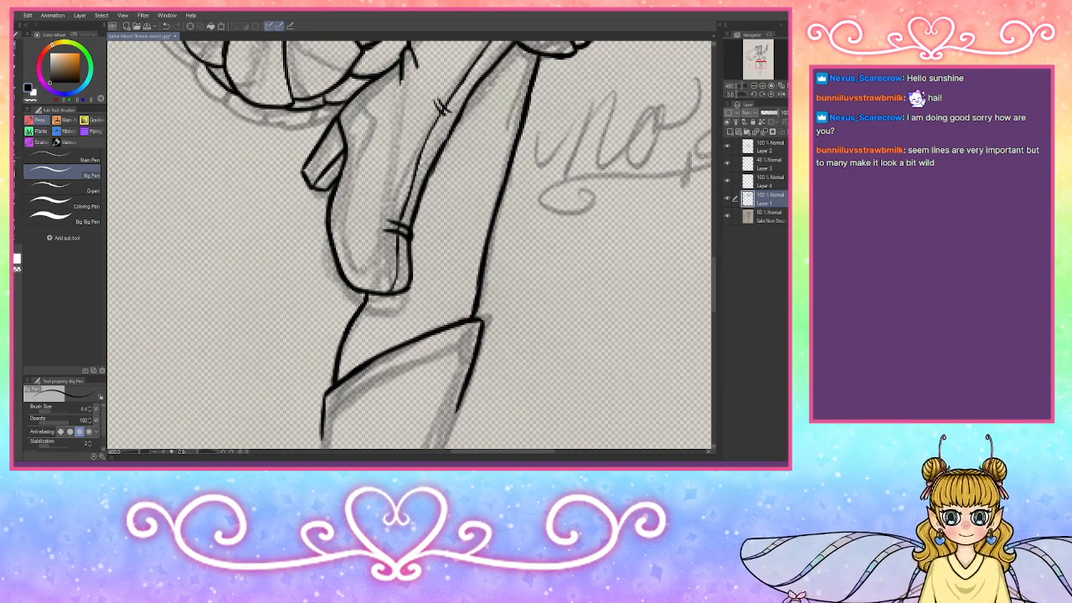
Step: Continue the standing leg's boot outline down both sides to the foot, with small crease lines at the back of the ankle
{"action": "scroll", "coordinate": [439, 107], "scroll_direction": "down", "scroll_amount": 10}
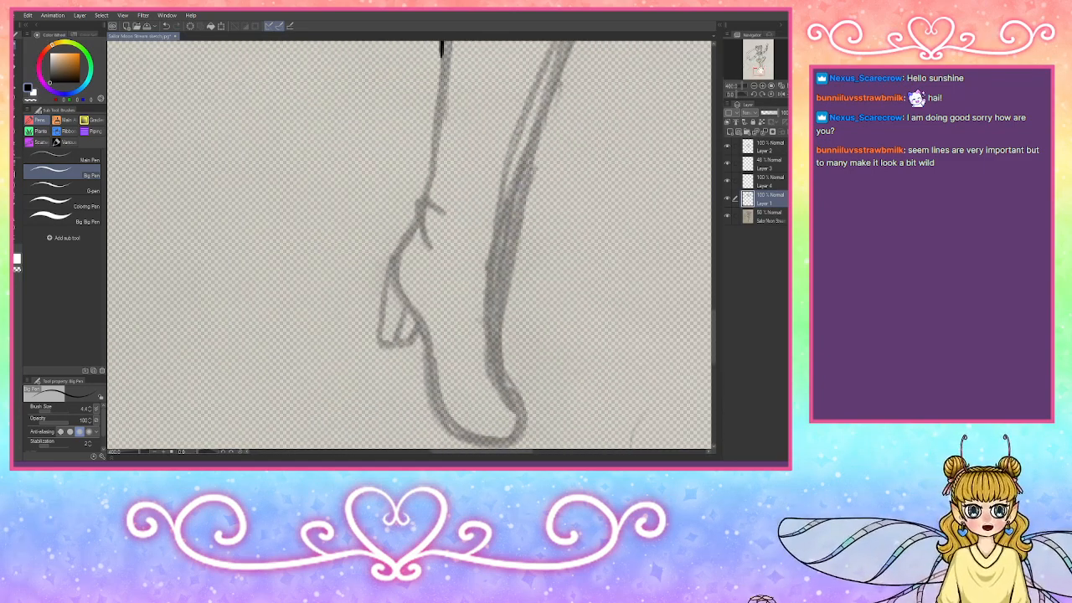
{"action": "left_click_drag", "start_coordinate": [654, 98], "coordinate": [606, 123]}
{"action": "mouse_move", "coordinate": [394, 71]}
{"action": "left_mouse_down"}
{"action": "mouse_move", "coordinate": [378, 206]}
{"action": "mouse_move", "coordinate": [388, 236]}
{"action": "mouse_move", "coordinate": [372, 229]}
{"action": "mouse_move", "coordinate": [382, 262]}
{"action": "mouse_move", "coordinate": [369, 252]}
{"action": "mouse_move", "coordinate": [345, 297]}
{"action": "mouse_move", "coordinate": [372, 350]}
{"action": "mouse_move", "coordinate": [386, 431]}
{"action": "left_mouse_up"}
{"action": "mouse_move", "coordinate": [529, 48]}
{"action": "left_mouse_down"}
{"action": "mouse_move", "coordinate": [461, 253]}
{"action": "mouse_move", "coordinate": [455, 385]}
{"action": "mouse_move", "coordinate": [477, 444]}
{"action": "left_mouse_up"}
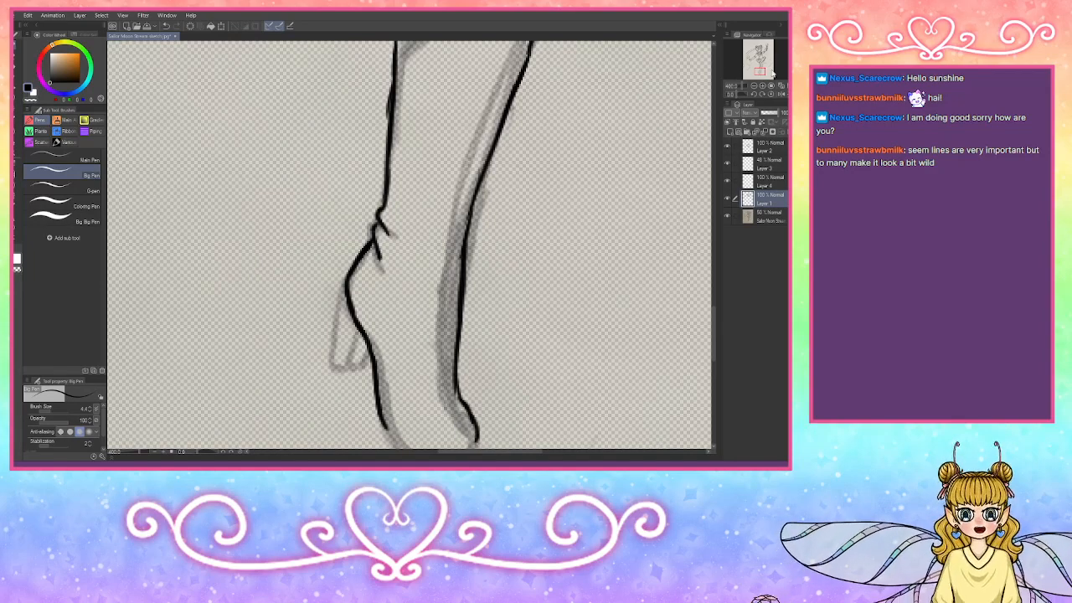
Step: Close the standing boot's rounded toe and ink its block heel with an inner edge line
{"action": "left_click_drag", "start_coordinate": [772, 74], "coordinate": [762, 75]}
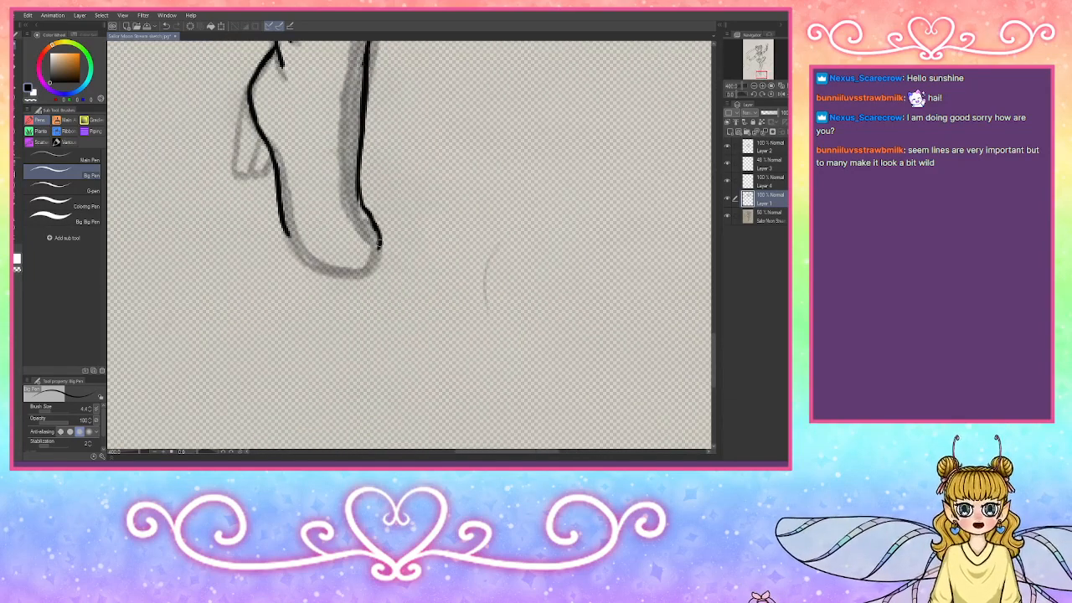
{"action": "mouse_move", "coordinate": [379, 242]}
{"action": "left_mouse_down"}
{"action": "mouse_move", "coordinate": [376, 258]}
{"action": "mouse_move", "coordinate": [343, 264]}
{"action": "mouse_move", "coordinate": [305, 258]}
{"action": "left_mouse_up"}
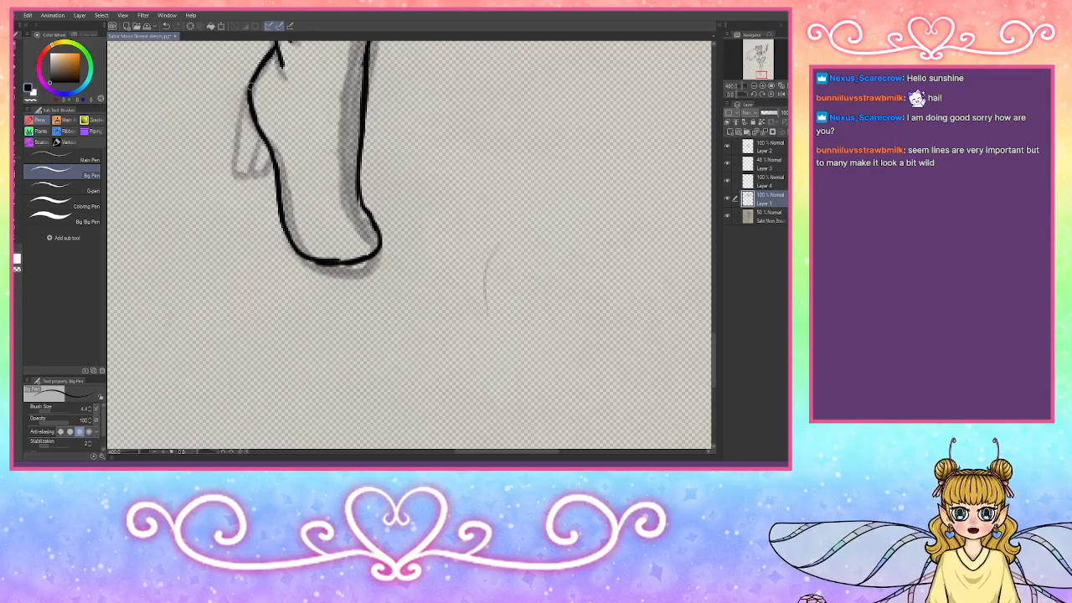
{"action": "mouse_move", "coordinate": [250, 86]}
{"action": "left_mouse_down"}
{"action": "mouse_move", "coordinate": [225, 161]}
{"action": "mouse_move", "coordinate": [240, 174]}
{"action": "left_mouse_up"}
{"action": "mouse_move", "coordinate": [263, 137]}
{"action": "left_mouse_down"}
{"action": "mouse_move", "coordinate": [236, 178]}
{"action": "mouse_move", "coordinate": [275, 156]}
{"action": "mouse_move", "coordinate": [238, 176]}
{"action": "left_mouse_up"}
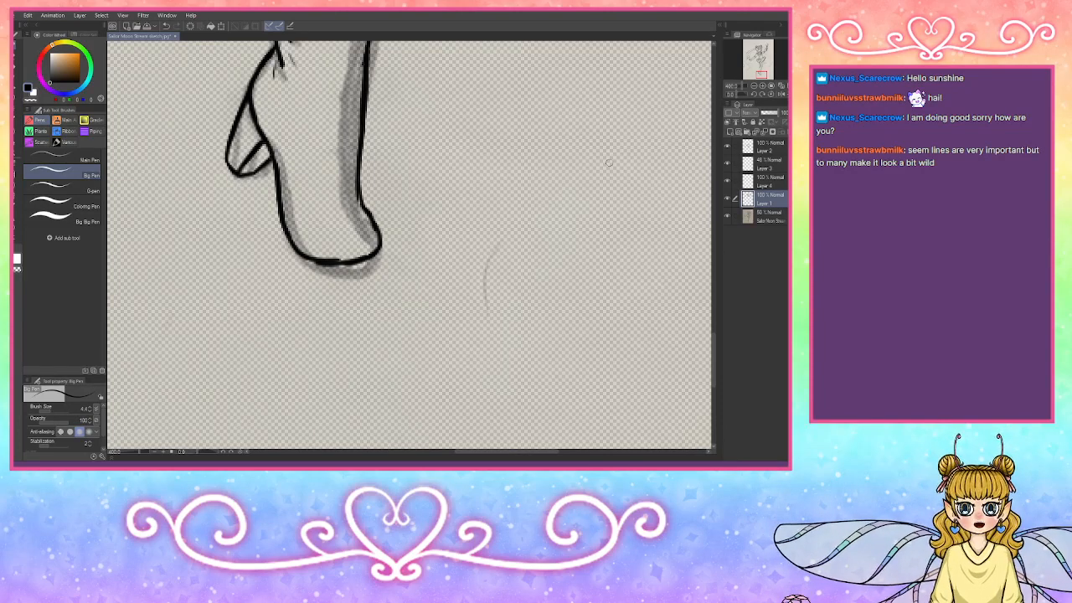
{"action": "left_click_drag", "start_coordinate": [776, 75], "coordinate": [765, 69]}
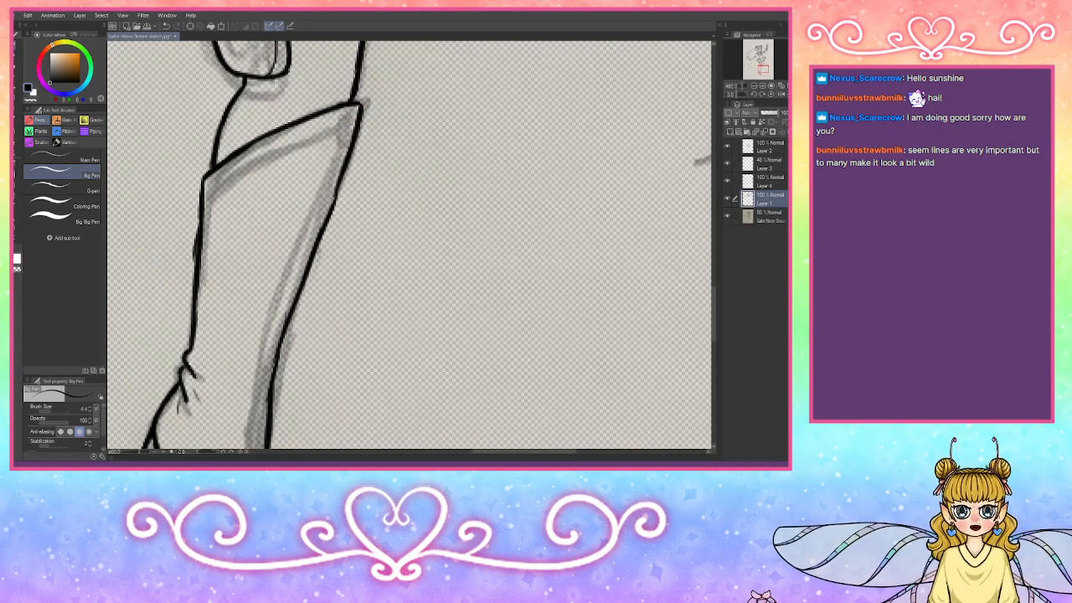
Step: Ink the lower edge of the standing boot's cuff band with a small crescent at its front corner, and clean up the adjoining shin outline
{"action": "mouse_move", "coordinate": [355, 134]}
{"action": "left_mouse_down"}
{"action": "mouse_move", "coordinate": [340, 116]}
{"action": "mouse_move", "coordinate": [342, 144]}
{"action": "mouse_move", "coordinate": [351, 141]}
{"action": "mouse_move", "coordinate": [355, 131]}
{"action": "mouse_move", "coordinate": [310, 139]}
{"action": "mouse_move", "coordinate": [209, 200]}
{"action": "mouse_move", "coordinate": [202, 181]}
{"action": "mouse_move", "coordinate": [205, 217]}
{"action": "left_mouse_up"}
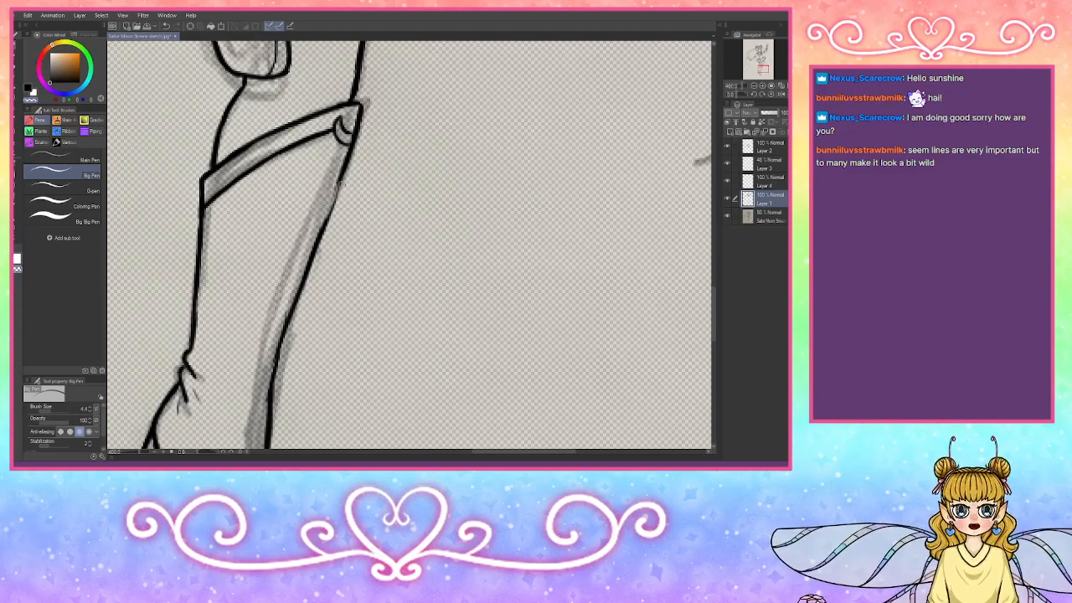
{"action": "left_click_drag", "start_coordinate": [23, 87], "coordinate": [26, 89]}
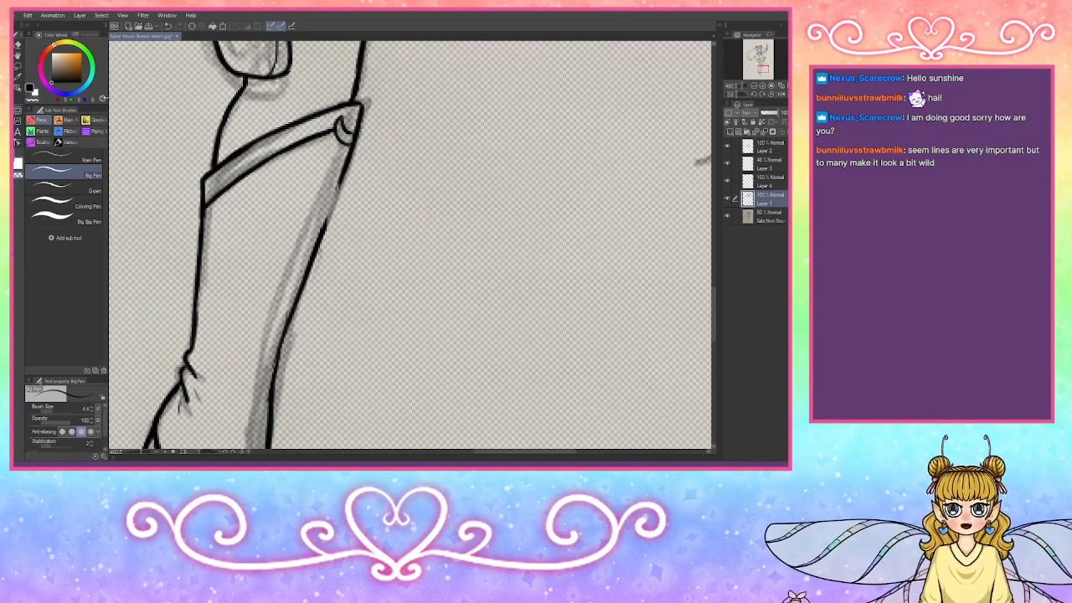
{"action": "left_click_drag", "start_coordinate": [342, 175], "coordinate": [318, 238]}
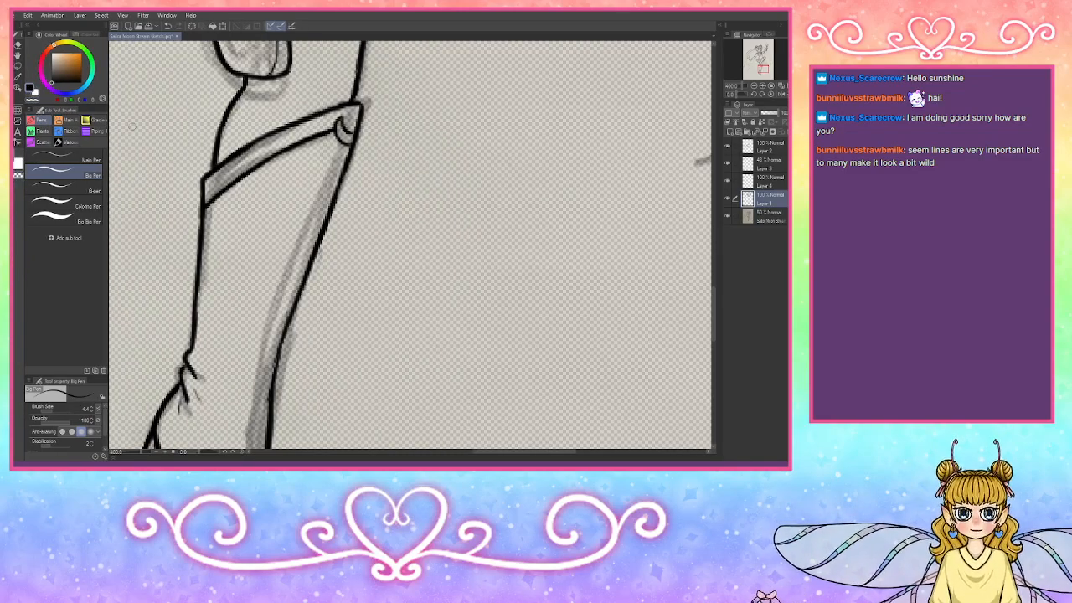
{"action": "left_click_drag", "start_coordinate": [24, 99], "coordinate": [18, 99]}
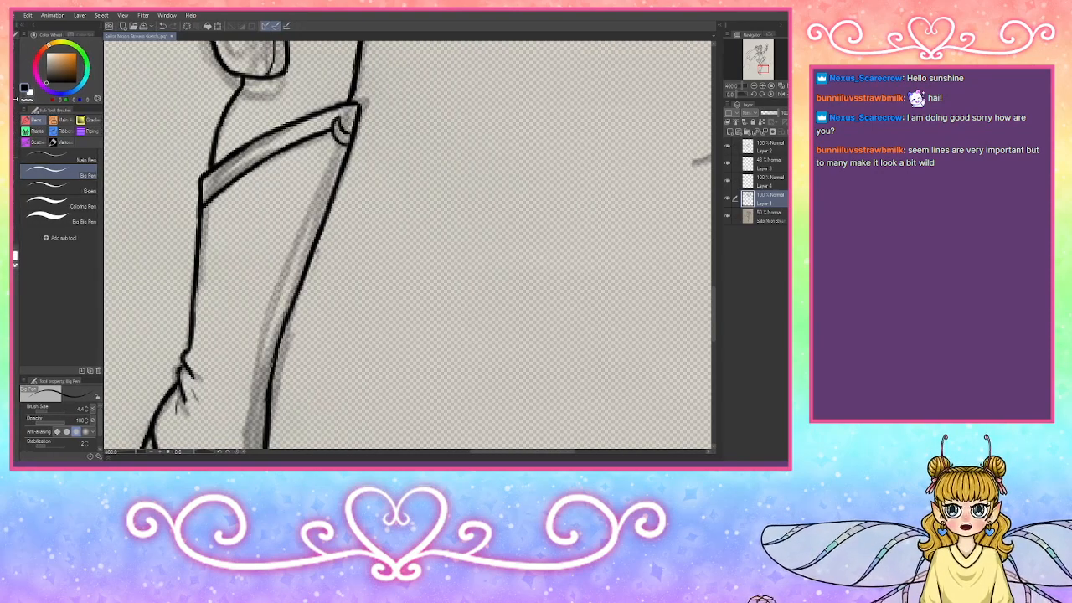
Step: Ink an inner line just behind the front outline of the standing boot, running from the shin down to the toe
{"action": "mouse_move", "coordinate": [544, 322]}
{"action": "left_mouse_down"}
{"action": "mouse_move", "coordinate": [621, 225]}
{"action": "mouse_move", "coordinate": [639, 129]}
{"action": "mouse_move", "coordinate": [615, 153]}
{"action": "left_mouse_up"}
{"action": "mouse_move", "coordinate": [332, 370]}
{"action": "left_mouse_down"}
{"action": "mouse_move", "coordinate": [345, 423]}
{"action": "mouse_move", "coordinate": [325, 343]}
{"action": "left_mouse_up"}
{"action": "left_click_drag", "start_coordinate": [335, 219], "coordinate": [327, 360]}
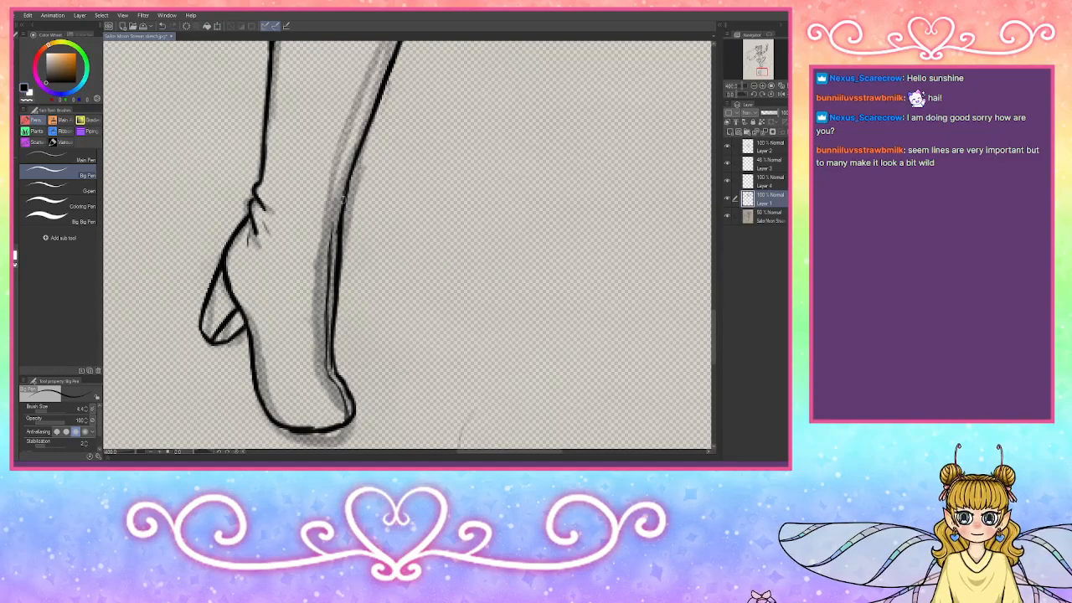
{"action": "left_click_drag", "start_coordinate": [343, 192], "coordinate": [331, 227]}
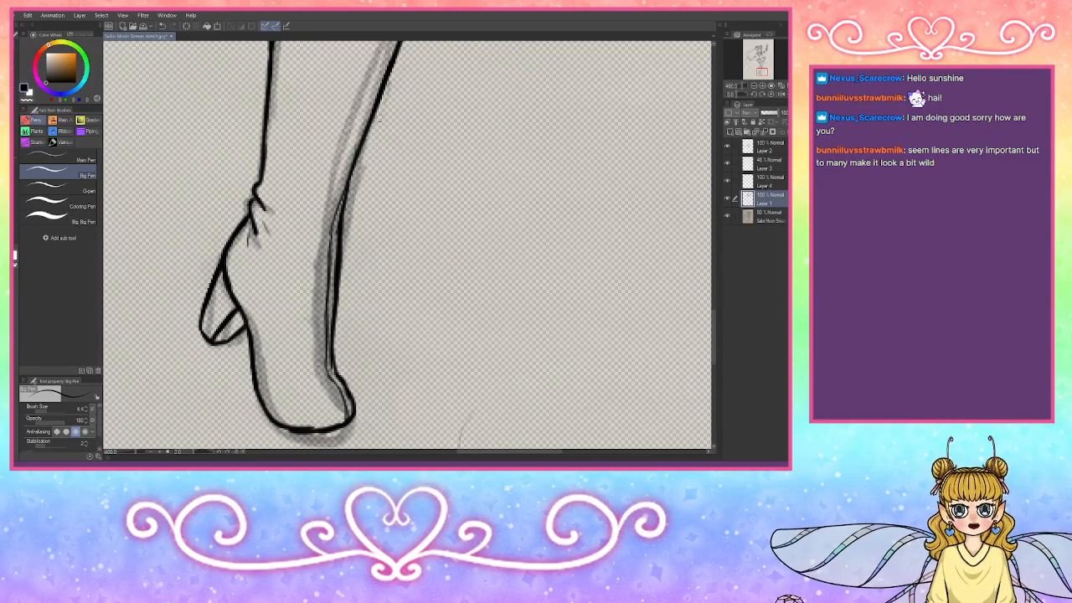
{"action": "left_click_drag", "start_coordinate": [379, 80], "coordinate": [350, 168]}
{"action": "left_click_drag", "start_coordinate": [367, 122], "coordinate": [331, 235]}
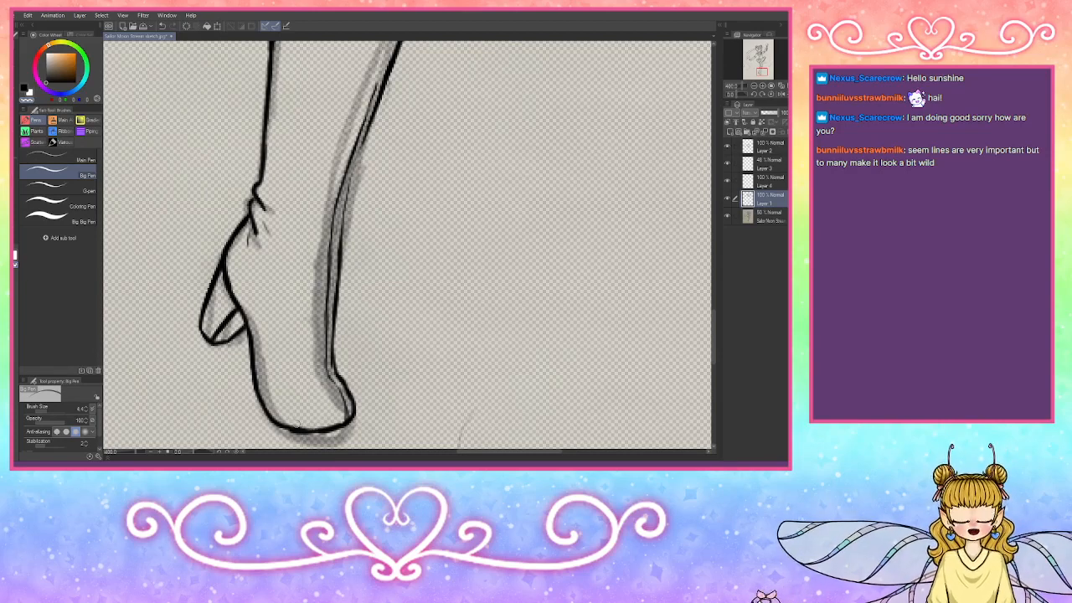
Step: Smooth the standing boot's sole outline and ink a short crease across the front of the ankle
{"action": "left_click_drag", "start_coordinate": [289, 426], "coordinate": [357, 423]}
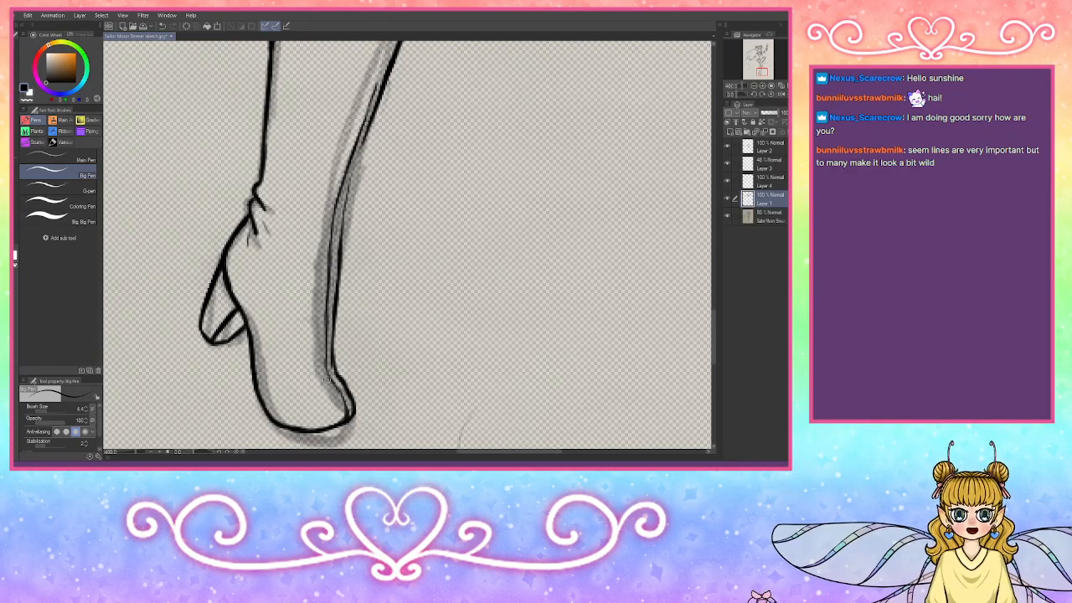
{"action": "left_click_drag", "start_coordinate": [328, 380], "coordinate": [293, 378]}
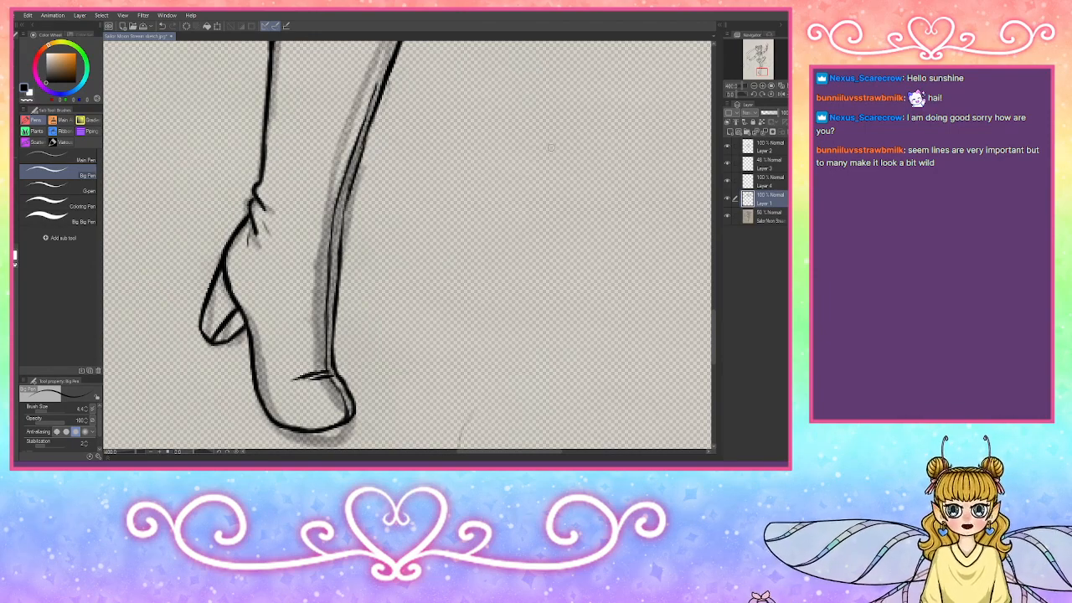
{"action": "mouse_move", "coordinate": [560, 133]}
{"action": "left_mouse_down"}
{"action": "mouse_move", "coordinate": [536, 268]}
{"action": "mouse_move", "coordinate": [458, 271]}
{"action": "left_mouse_up"}
{"action": "mouse_move", "coordinate": [476, 139]}
{"action": "left_mouse_down"}
{"action": "mouse_move", "coordinate": [444, 257]}
{"action": "mouse_move", "coordinate": [473, 277]}
{"action": "mouse_move", "coordinate": [446, 269]}
{"action": "mouse_move", "coordinate": [557, 222]}
{"action": "mouse_move", "coordinate": [555, 241]}
{"action": "left_mouse_up"}
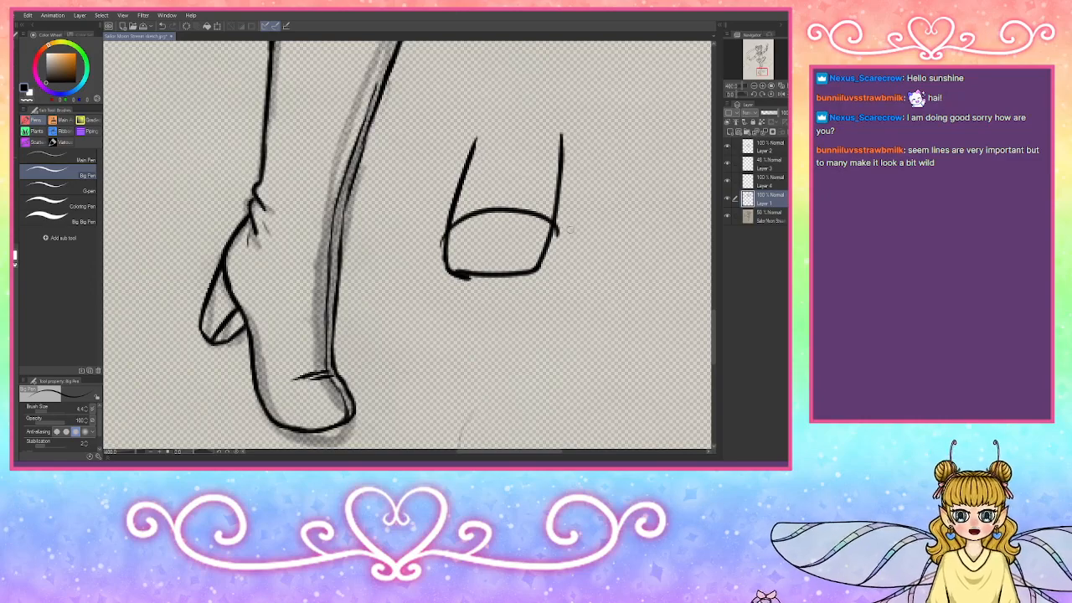
{"action": "key", "text": "ctrl+z"}
{"action": "key", "text": "ctrl+z"}
{"action": "key", "text": "ctrl+z"}
{"action": "key", "text": "ctrl+z"}
{"action": "key", "text": "ctrl+z"}
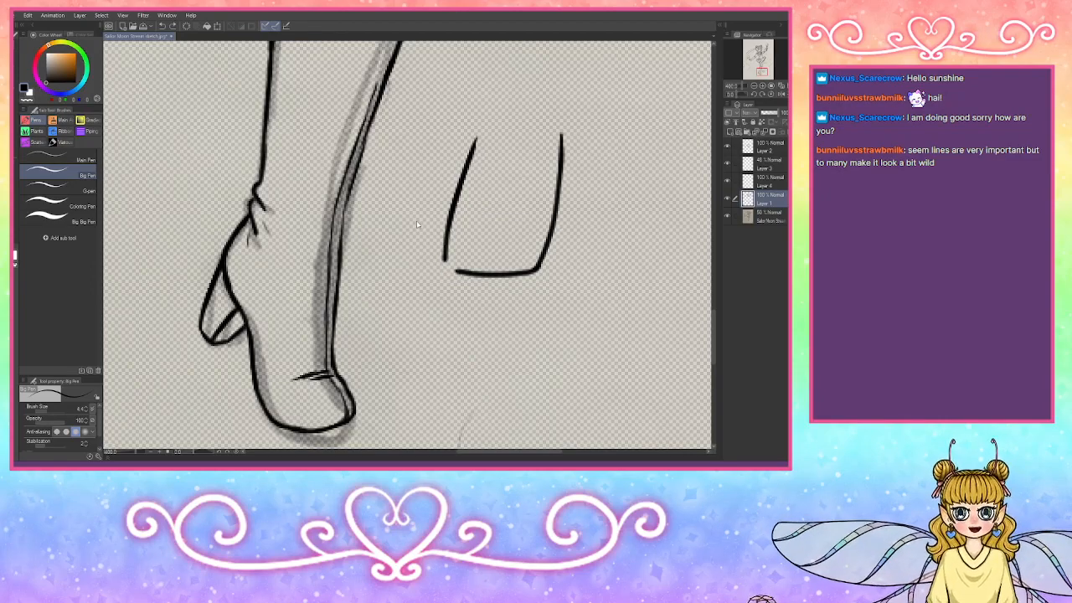
{"action": "key", "text": "ctrl+z"}
{"action": "key", "text": "ctrl+z"}
{"action": "key", "text": "ctrl+z"}
{"action": "key", "text": "ctrl+z"}
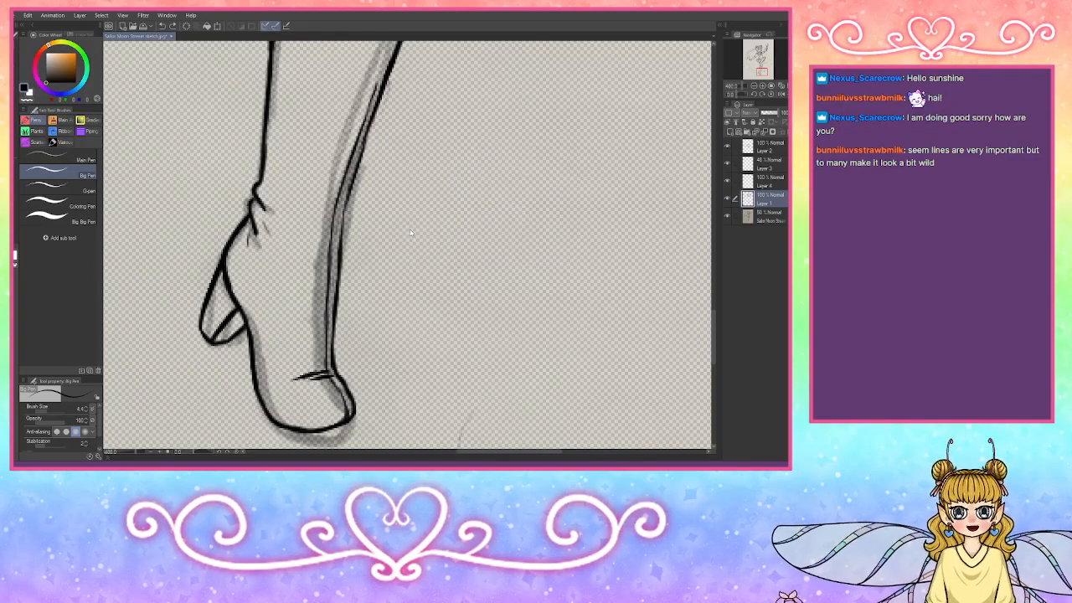
Step: Touch up the boot's inner shin line and replace the cuff's corner crescent with a round ornament containing a crescent
{"action": "left_click_drag", "start_coordinate": [348, 200], "coordinate": [329, 265]}
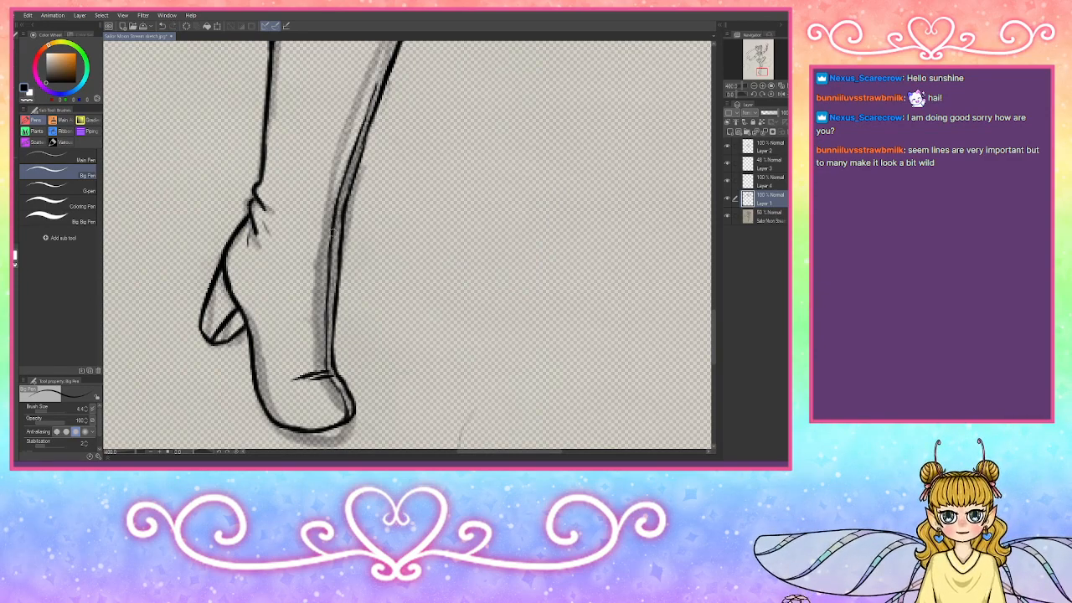
{"action": "left_click_drag", "start_coordinate": [337, 228], "coordinate": [329, 275]}
{"action": "left_click_drag", "start_coordinate": [759, 72], "coordinate": [761, 67]}
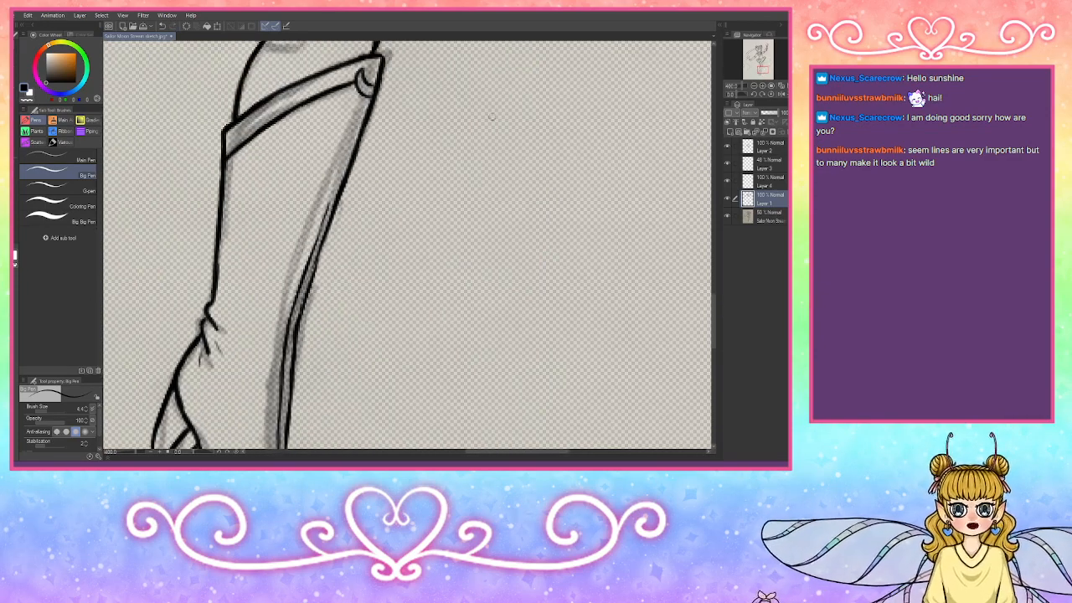
{"action": "left_click", "coordinate": [26, 99]}
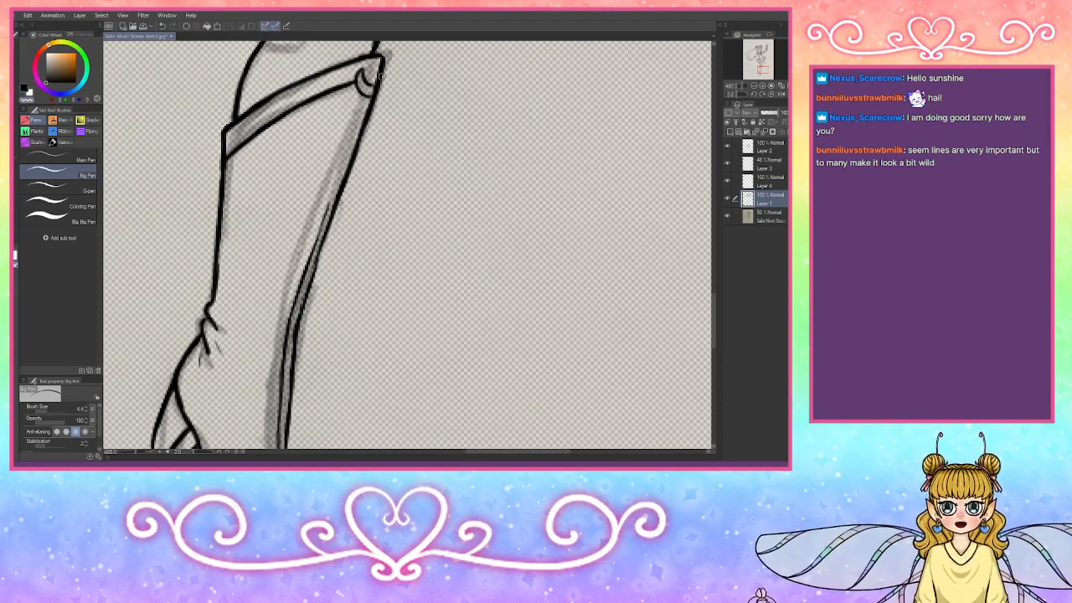
{"action": "mouse_move", "coordinate": [365, 71]}
{"action": "left_mouse_down"}
{"action": "mouse_move", "coordinate": [351, 87]}
{"action": "mouse_move", "coordinate": [372, 92]}
{"action": "mouse_move", "coordinate": [378, 56]}
{"action": "left_mouse_up"}
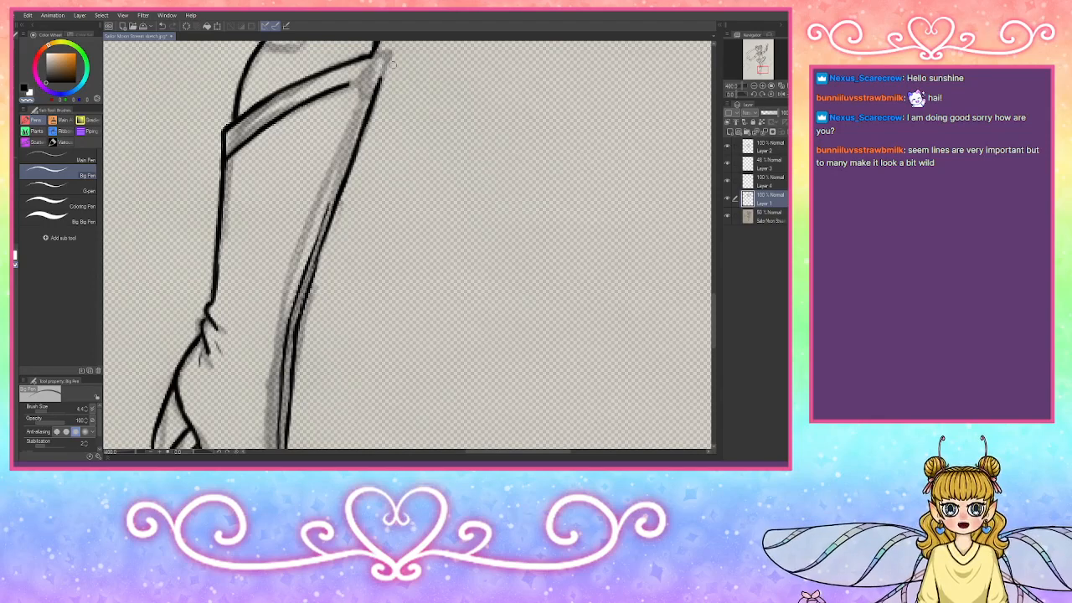
{"action": "left_click", "coordinate": [23, 87]}
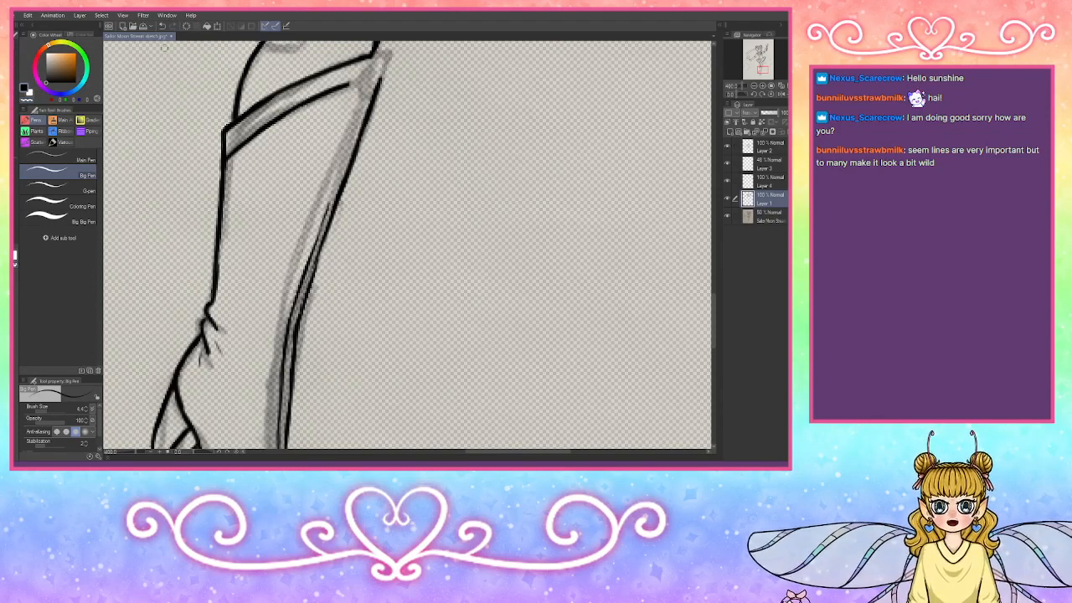
{"action": "mouse_move", "coordinate": [370, 55]}
{"action": "left_mouse_down"}
{"action": "mouse_move", "coordinate": [382, 83]}
{"action": "mouse_move", "coordinate": [358, 84]}
{"action": "left_mouse_up"}
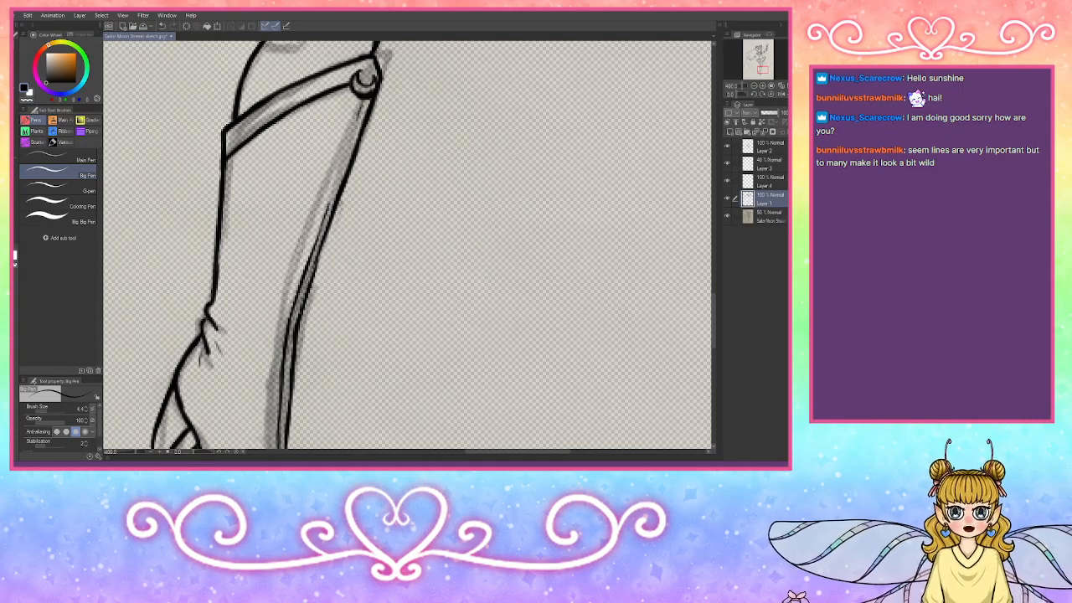
Step: Extend the boot's inner shin line up to the round cuff ornament and rework the outer shin outline into an even line
{"action": "left_click_drag", "start_coordinate": [356, 117], "coordinate": [342, 163]}
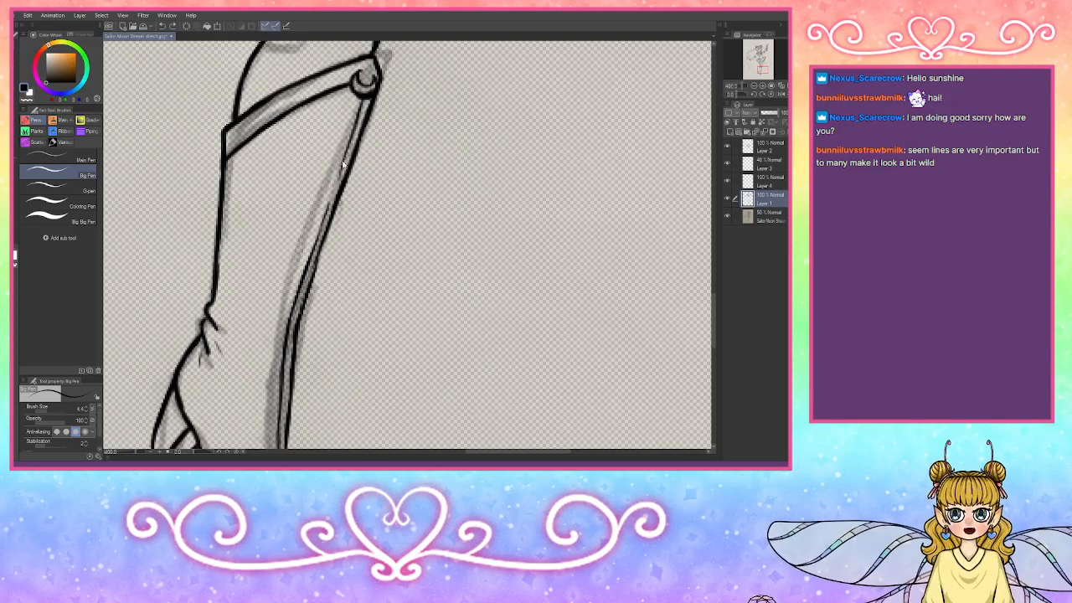
{"action": "left_click_drag", "start_coordinate": [352, 142], "coordinate": [321, 222]}
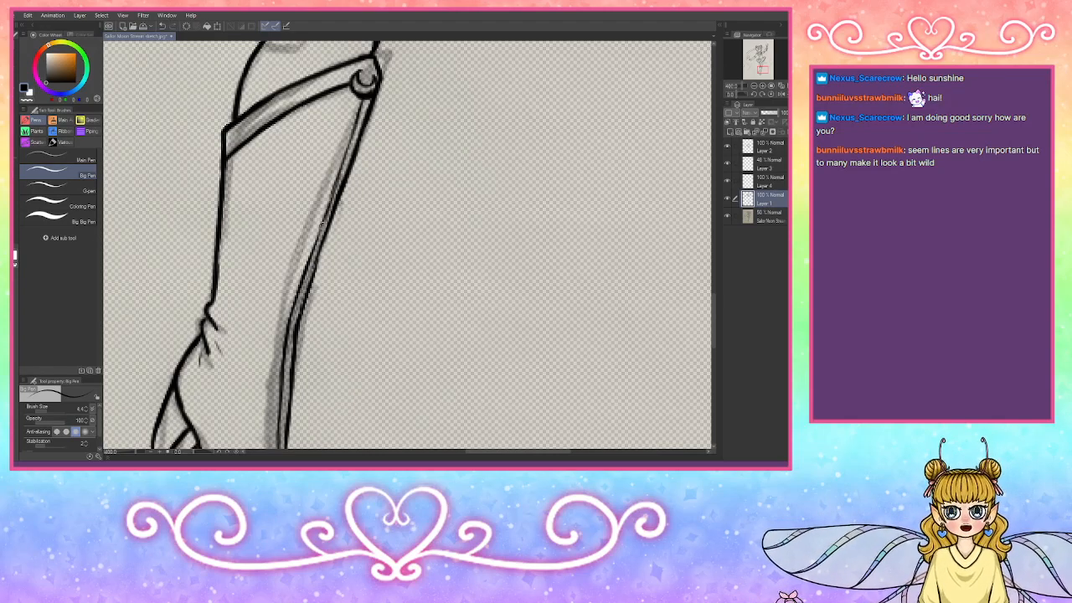
{"action": "key", "text": "ctrl+z"}
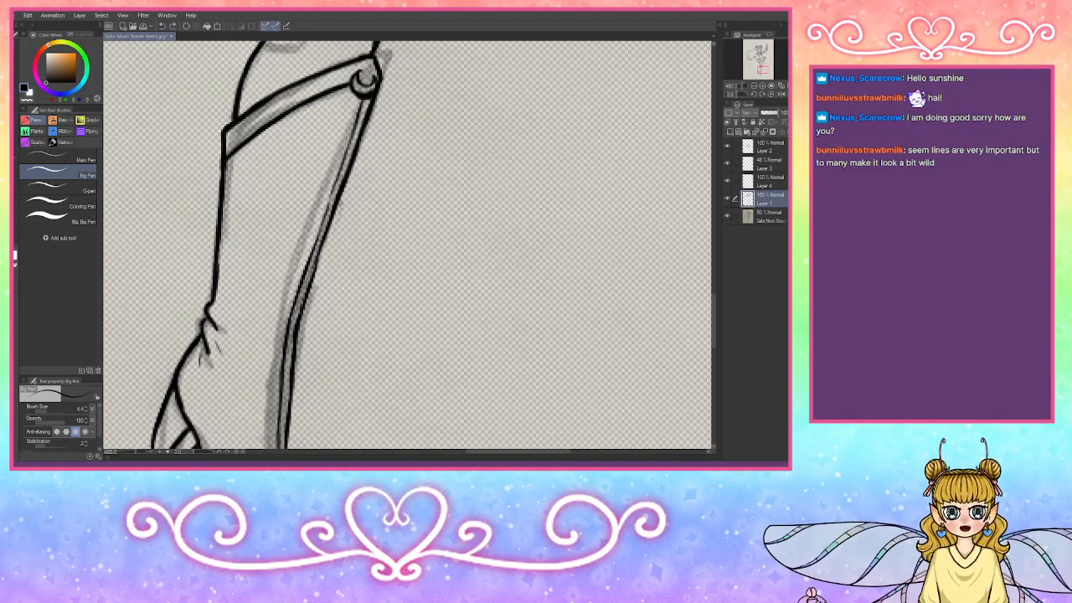
{"action": "left_click_drag", "start_coordinate": [339, 171], "coordinate": [323, 223]}
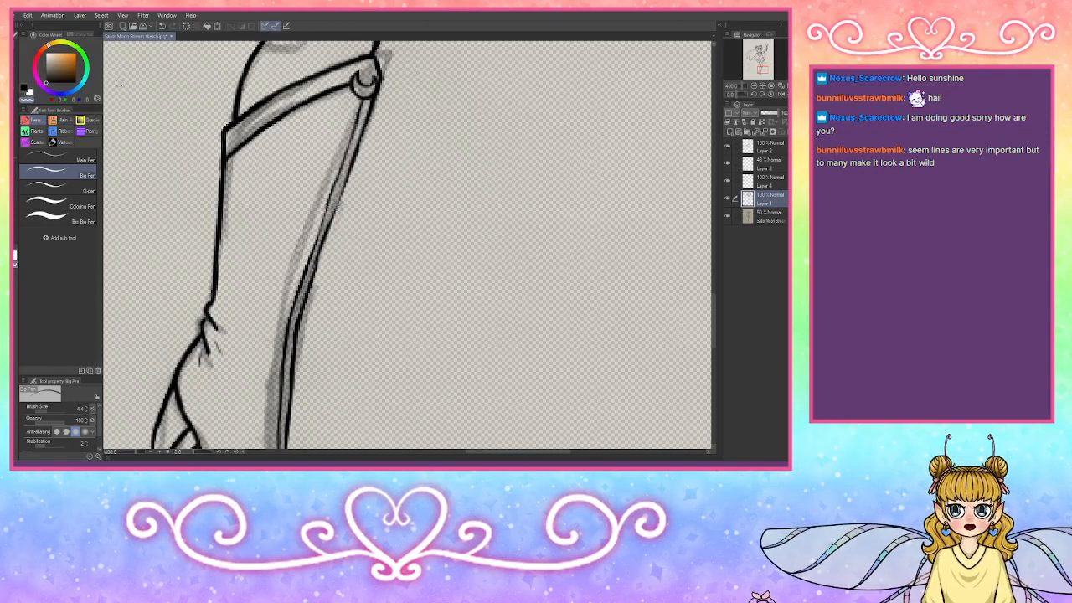
{"action": "left_click_drag", "start_coordinate": [366, 119], "coordinate": [334, 228]}
{"action": "left_click_drag", "start_coordinate": [358, 166], "coordinate": [328, 238]}
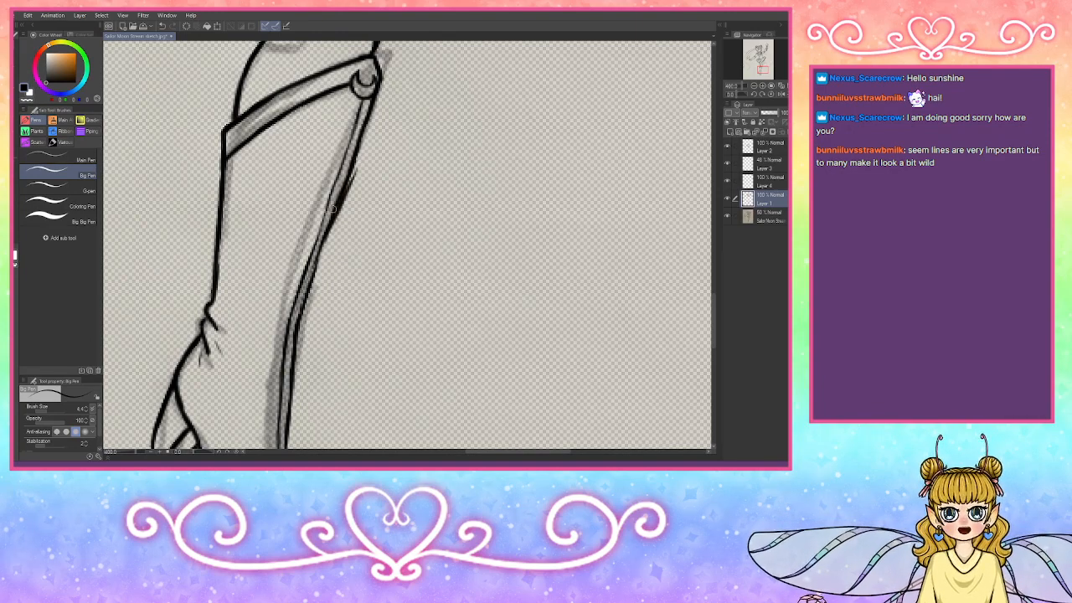
{"action": "mouse_move", "coordinate": [341, 173]}
{"action": "left_mouse_down"}
{"action": "mouse_move", "coordinate": [353, 156]}
{"action": "mouse_move", "coordinate": [332, 238]}
{"action": "left_mouse_up"}
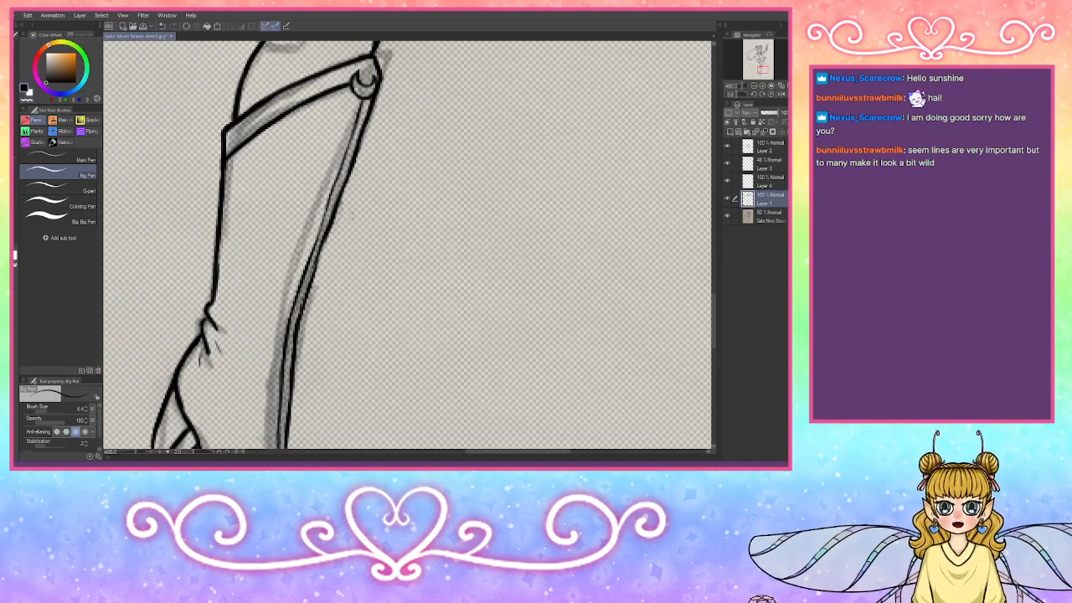
{"action": "left_click_drag", "start_coordinate": [324, 242], "coordinate": [307, 287]}
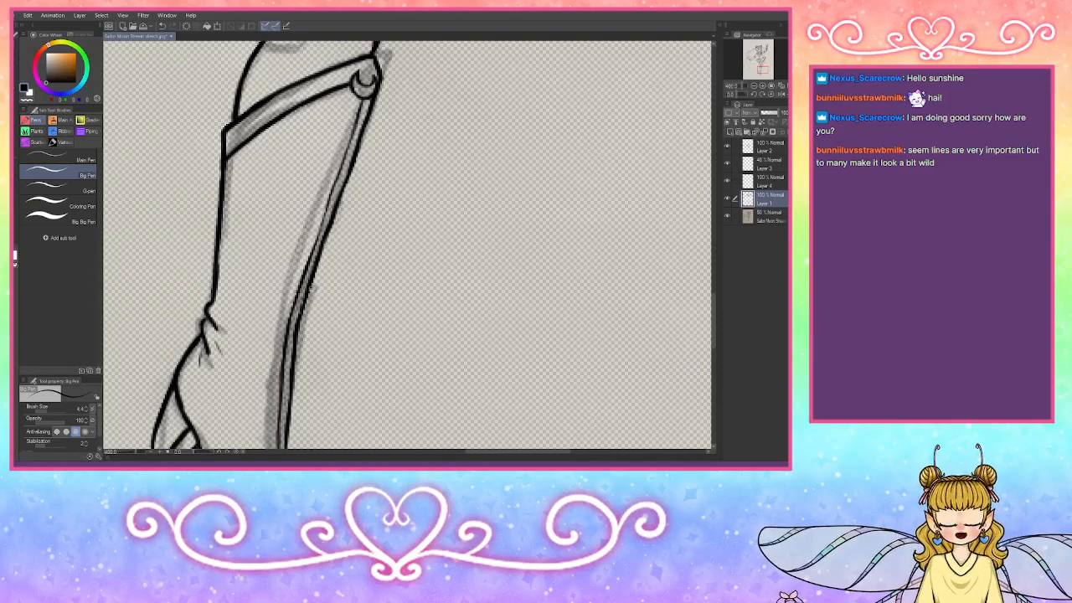
{"action": "left_click_drag", "start_coordinate": [362, 107], "coordinate": [310, 251]}
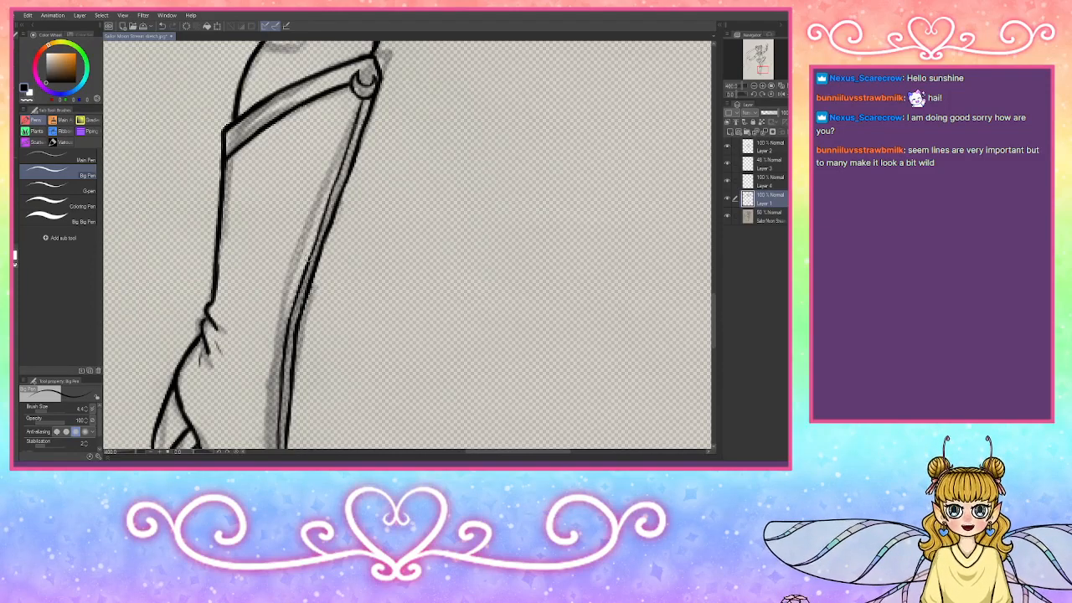
Step: Lasso the lowered arm's gloved hand and wrist and move them on Layer 2 up toward the elbow, shortening the forearm
{"action": "scroll", "coordinate": [762, 75], "scroll_direction": "down", "scroll_amount": 4}
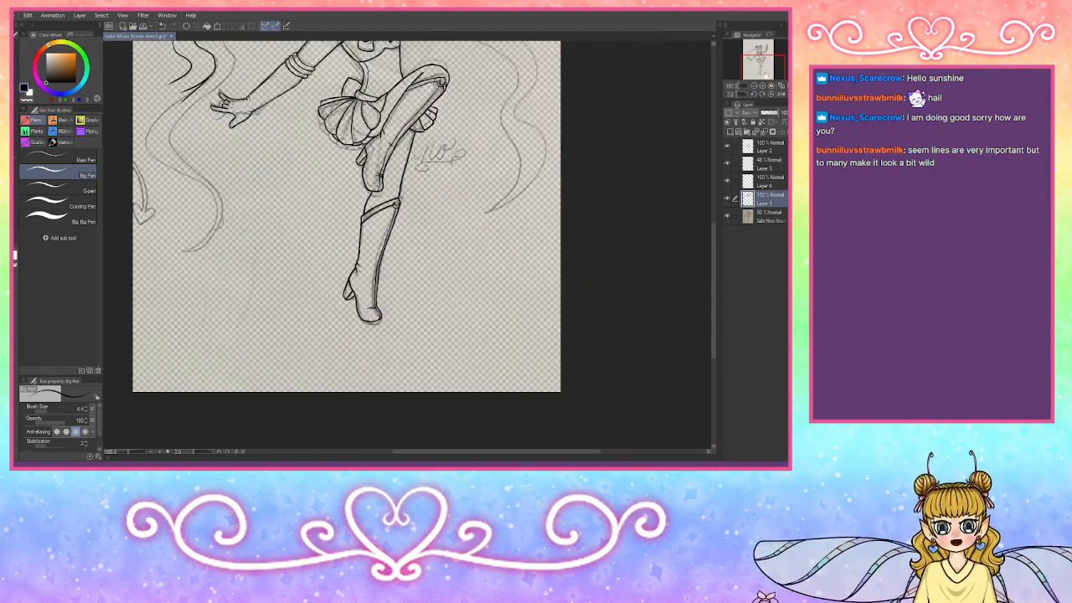
{"action": "left_click_drag", "start_coordinate": [764, 67], "coordinate": [763, 57]}
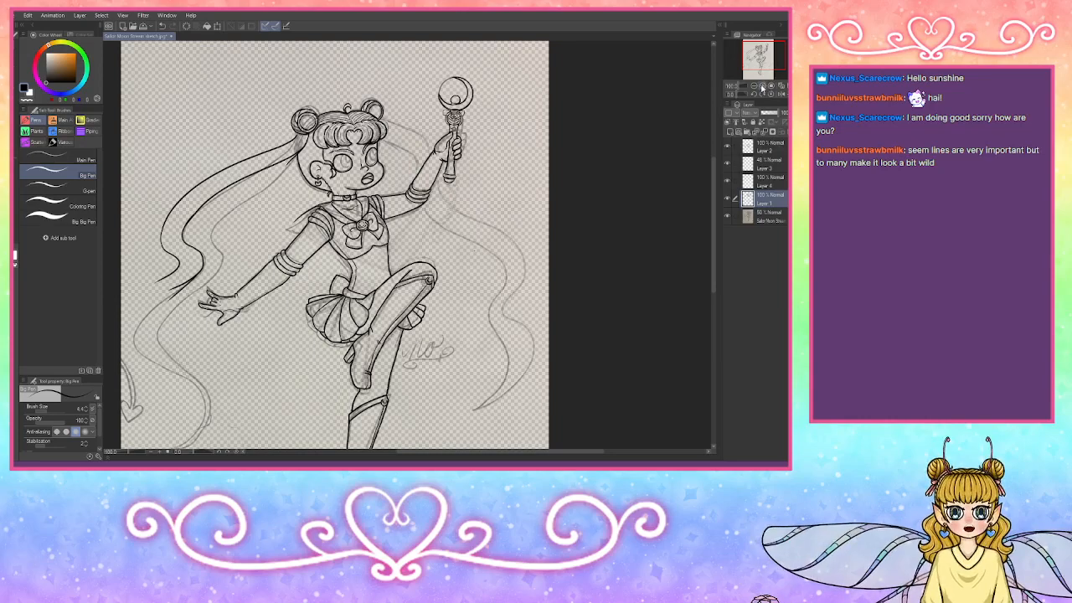
{"action": "left_click", "coordinate": [763, 87]}
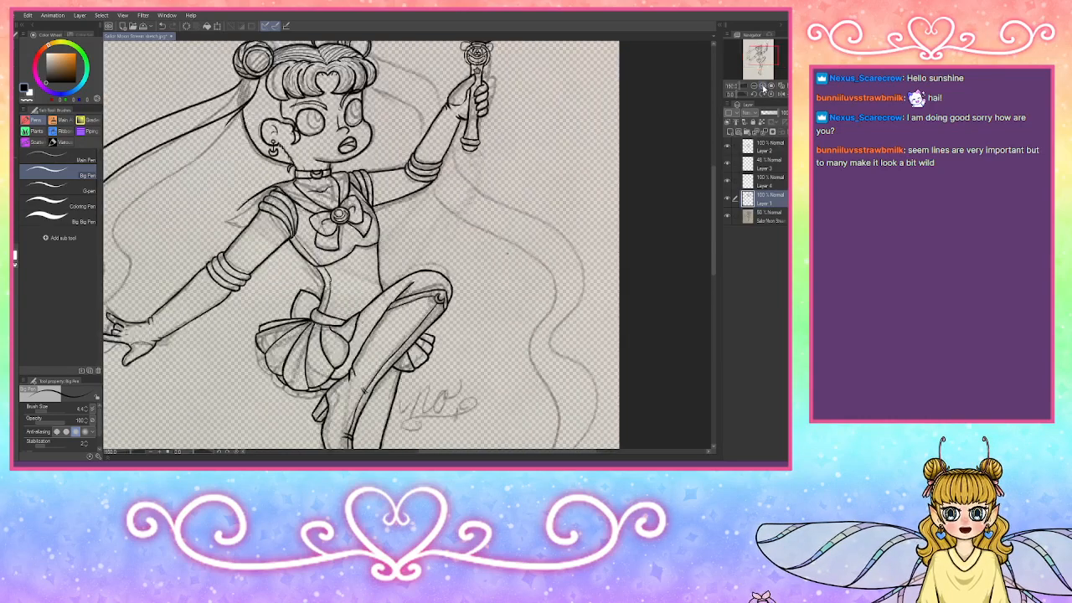
{"action": "left_click", "coordinate": [763, 87]}
{"action": "left_click", "coordinate": [763, 88]}
{"action": "left_click", "coordinate": [763, 87]}
{"action": "left_click_drag", "start_coordinate": [764, 61], "coordinate": [753, 59]}
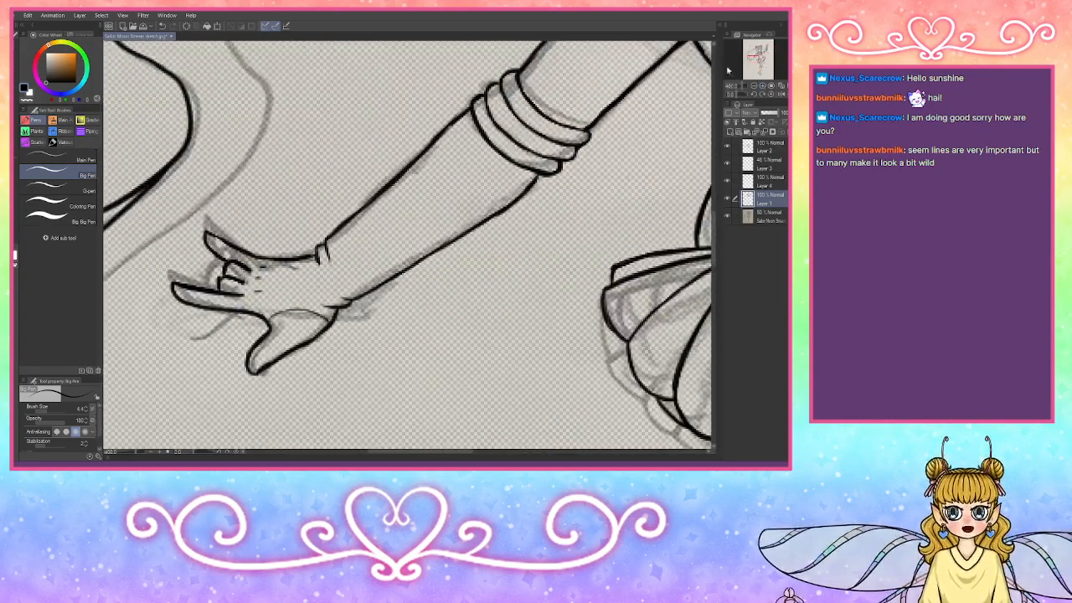
{"action": "left_click", "coordinate": [16, 106]}
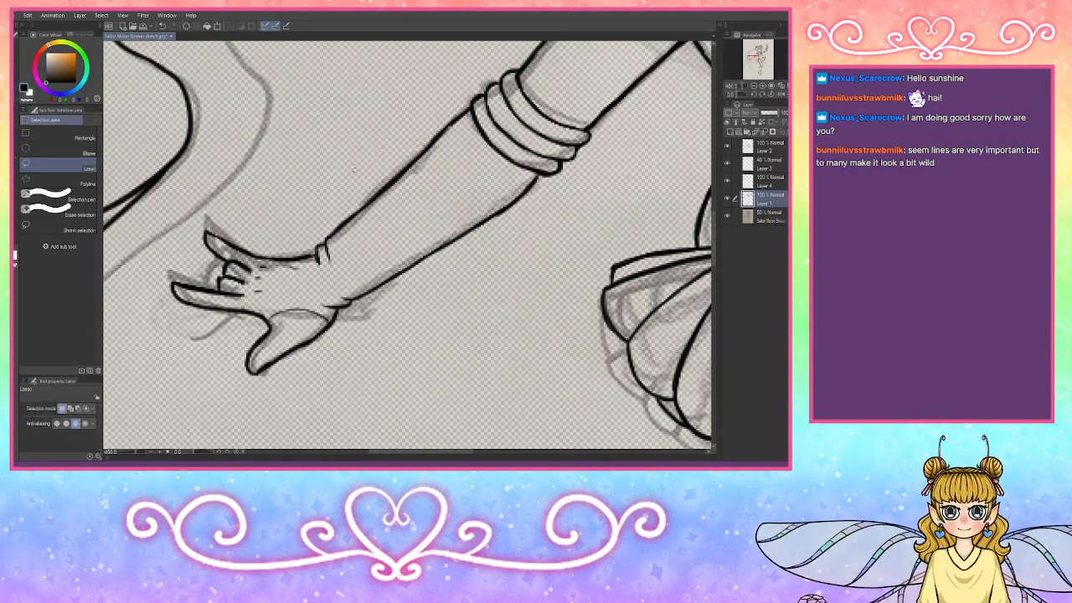
{"action": "mouse_move", "coordinate": [353, 170]}
{"action": "left_mouse_down"}
{"action": "mouse_move", "coordinate": [252, 427]}
{"action": "mouse_move", "coordinate": [134, 268]}
{"action": "mouse_move", "coordinate": [352, 167]}
{"action": "left_mouse_up"}
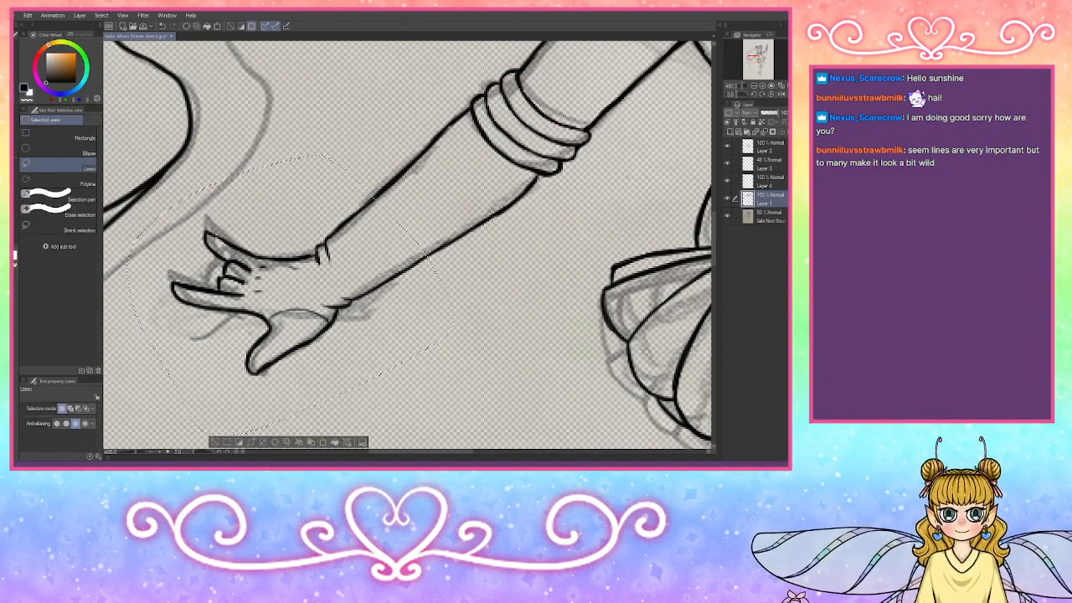
{"action": "key", "text": "k"}
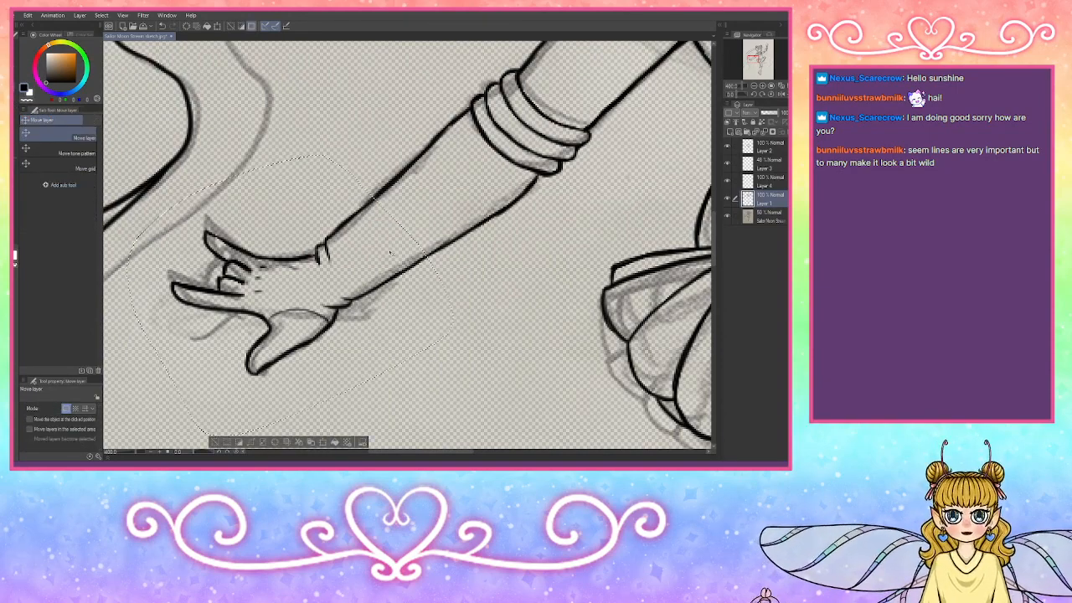
{"action": "left_click", "coordinate": [734, 183]}
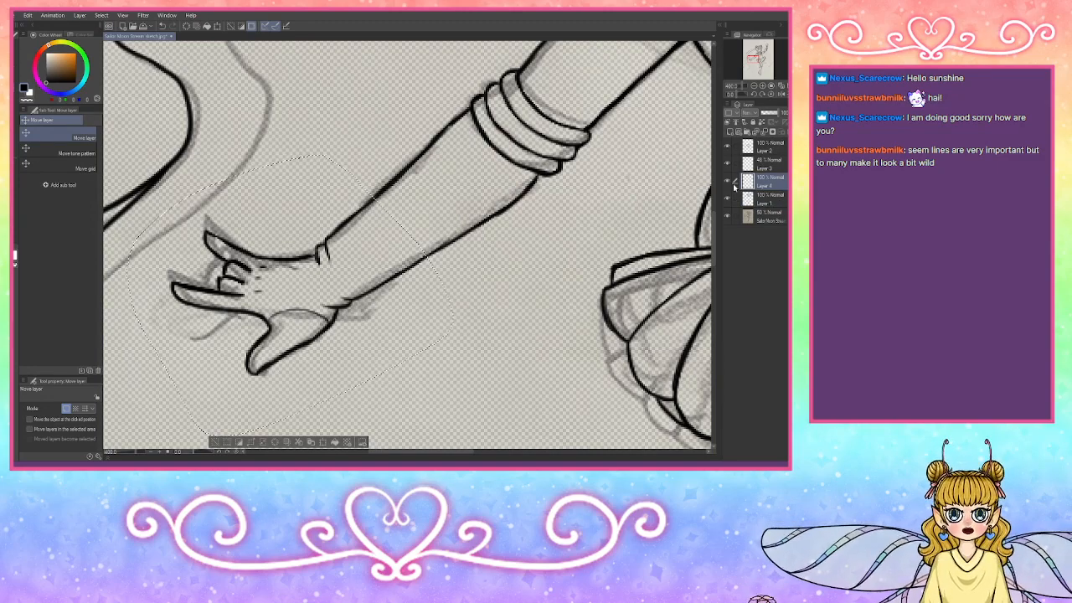
{"action": "left_click", "coordinate": [762, 147]}
{"action": "left_click_drag", "start_coordinate": [393, 257], "coordinate": [422, 241]}
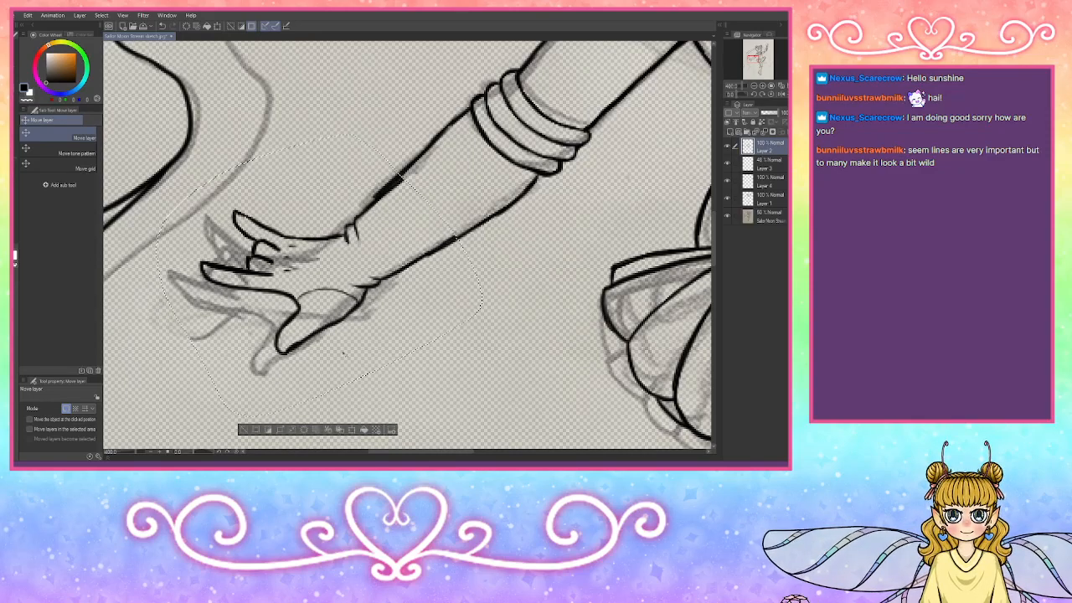
Step: Deselect the moved hand, erase the thick overlapping stubs on both forearm outlines, and re-ink the gaps with the Big Pen
{"action": "key", "text": "ctrl+d"}
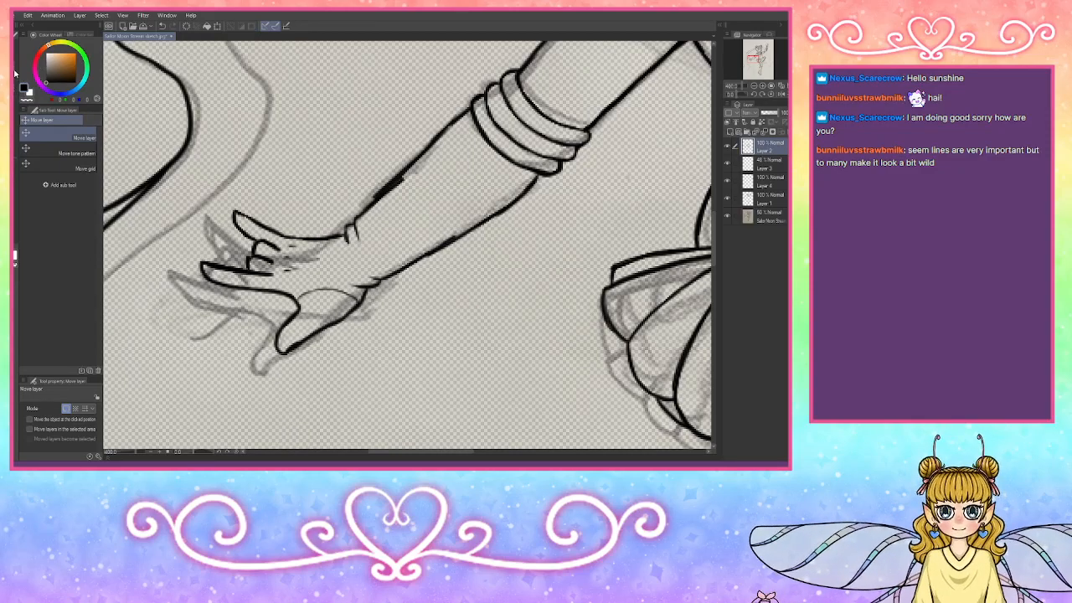
{"action": "key", "text": "e"}
{"action": "left_click_drag", "start_coordinate": [370, 201], "coordinate": [398, 186]}
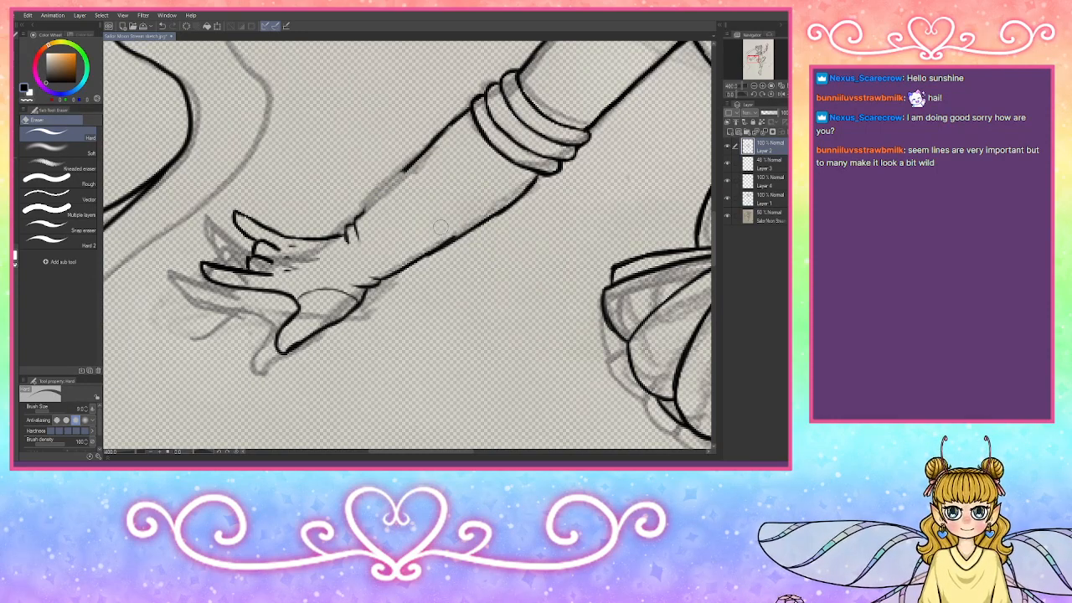
{"action": "left_click_drag", "start_coordinate": [440, 227], "coordinate": [435, 251]}
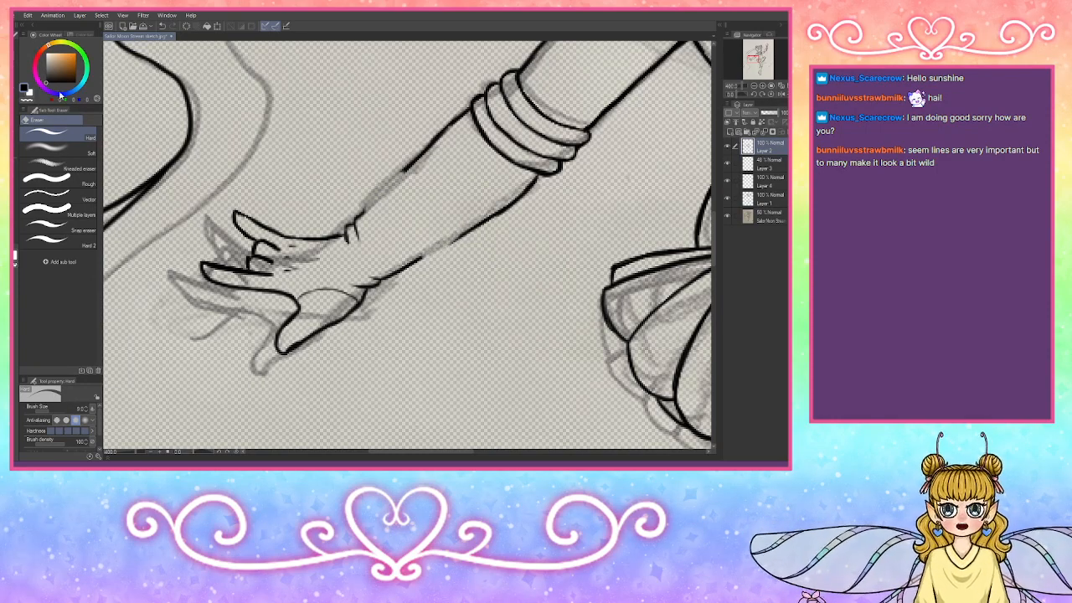
{"action": "left_click", "coordinate": [16, 48]}
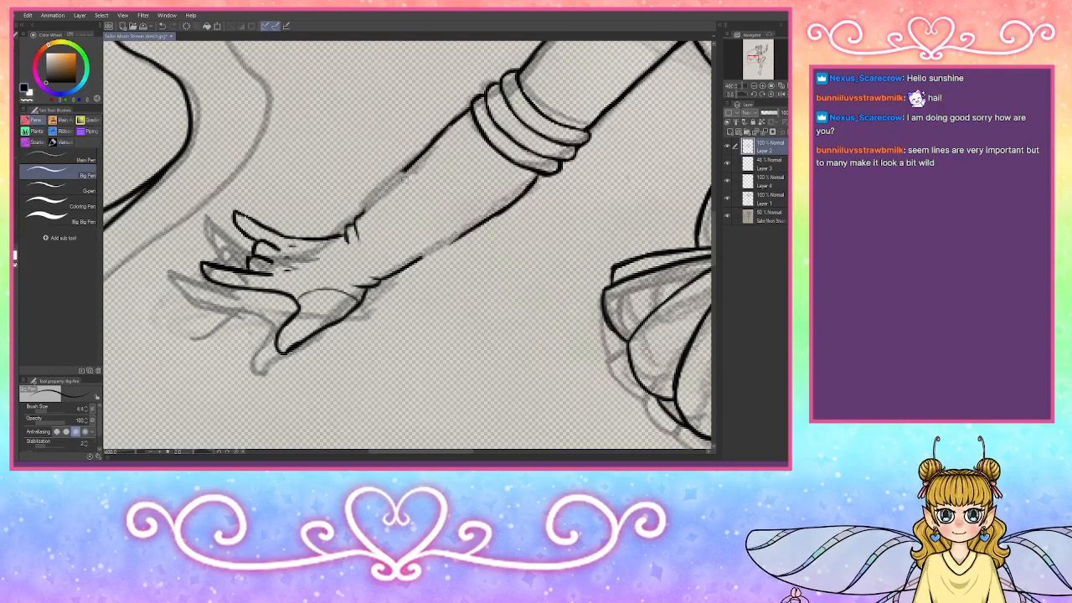
{"action": "left_click_drag", "start_coordinate": [405, 178], "coordinate": [353, 221]}
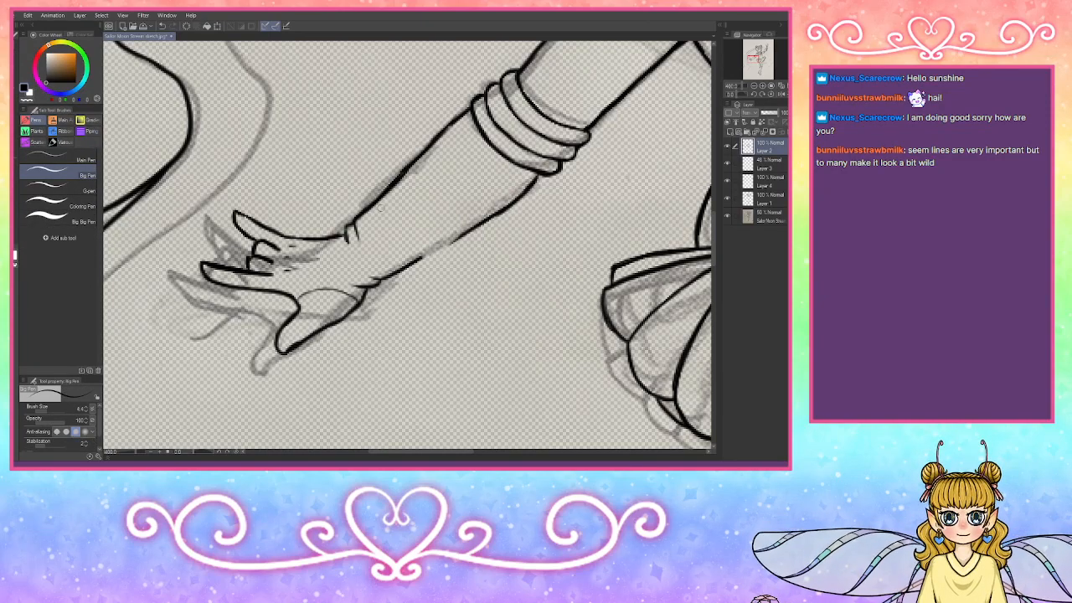
{"action": "left_click_drag", "start_coordinate": [462, 236], "coordinate": [401, 274]}
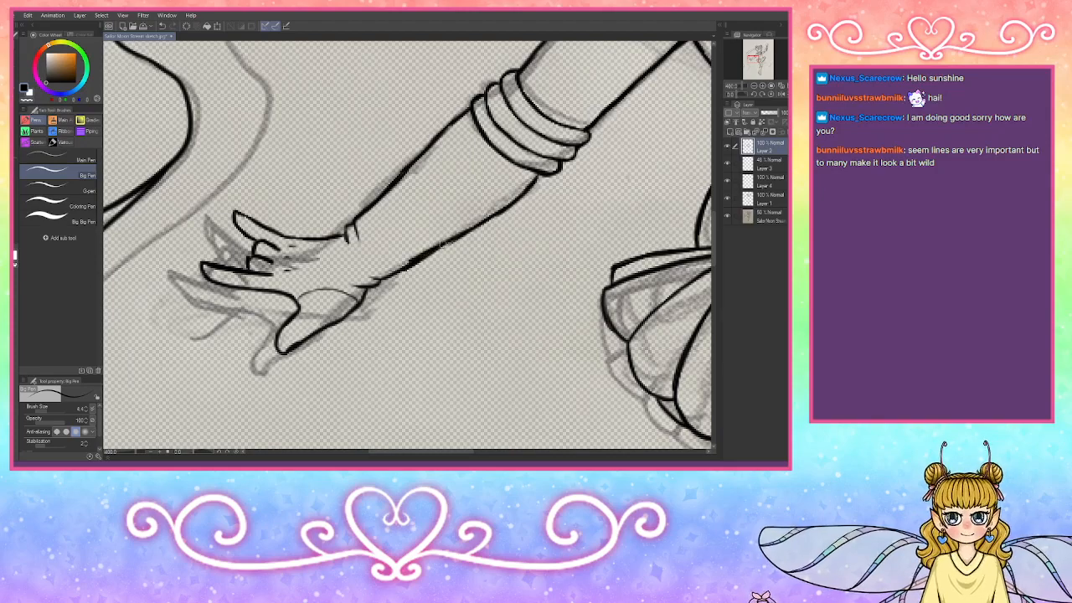
Step: Rework the lowered forearm's underside into an even line from the wrist up to the elbow bands
{"action": "left_click_drag", "start_coordinate": [484, 220], "coordinate": [374, 280]}
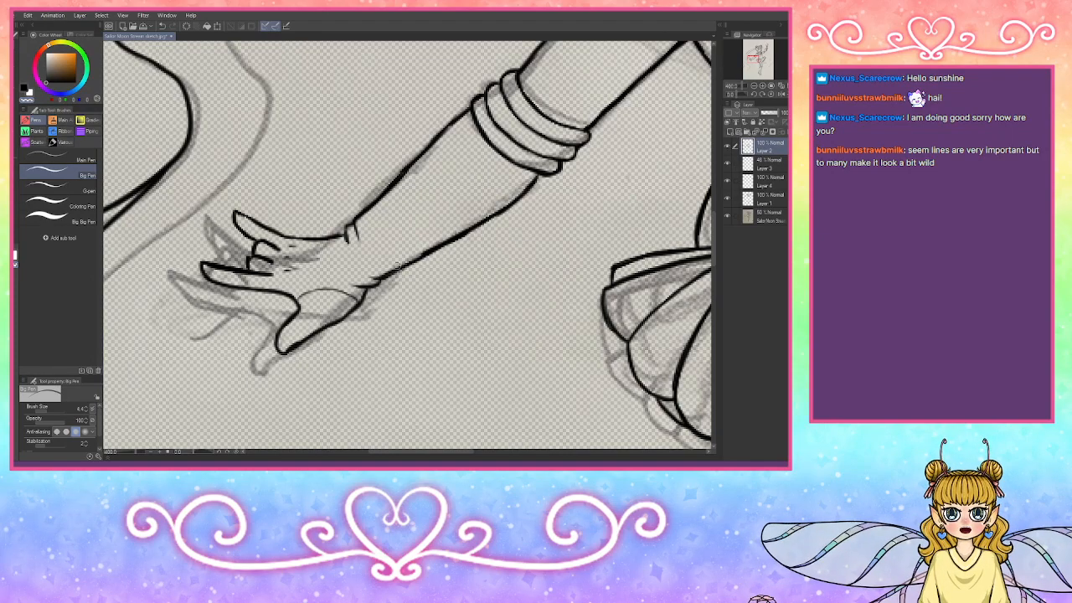
{"action": "mouse_move", "coordinate": [388, 271]}
{"action": "left_mouse_down"}
{"action": "mouse_move", "coordinate": [512, 206]}
{"action": "mouse_move", "coordinate": [477, 225]}
{"action": "left_mouse_up"}
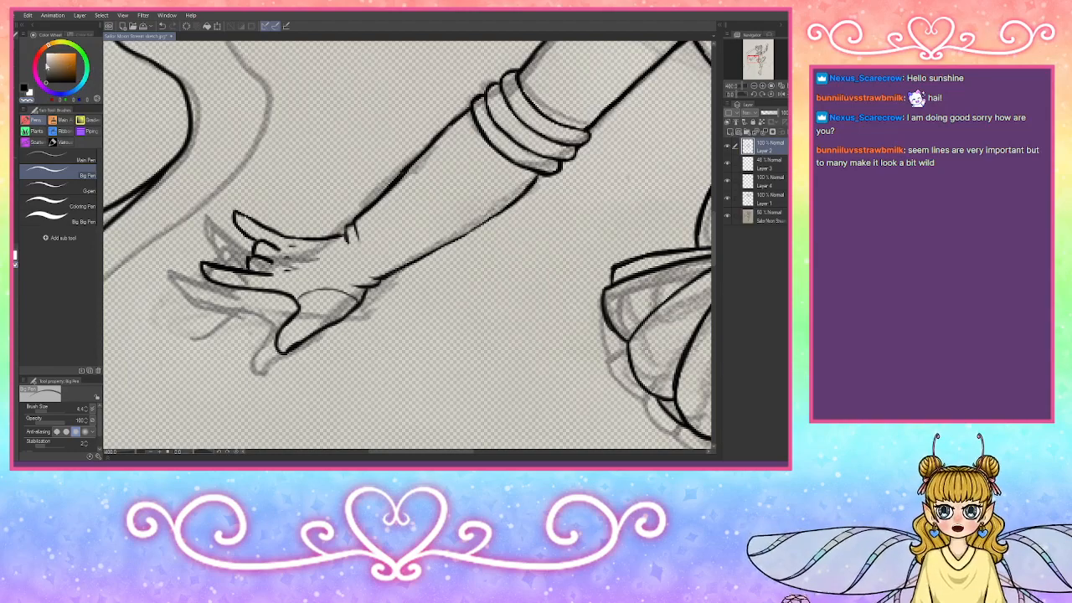
{"action": "mouse_move", "coordinate": [531, 181]}
{"action": "left_mouse_down"}
{"action": "mouse_move", "coordinate": [541, 177]}
{"action": "mouse_move", "coordinate": [434, 251]}
{"action": "left_mouse_up"}
{"action": "key", "text": "ctrl+z"}
{"action": "key", "text": "ctrl+z"}
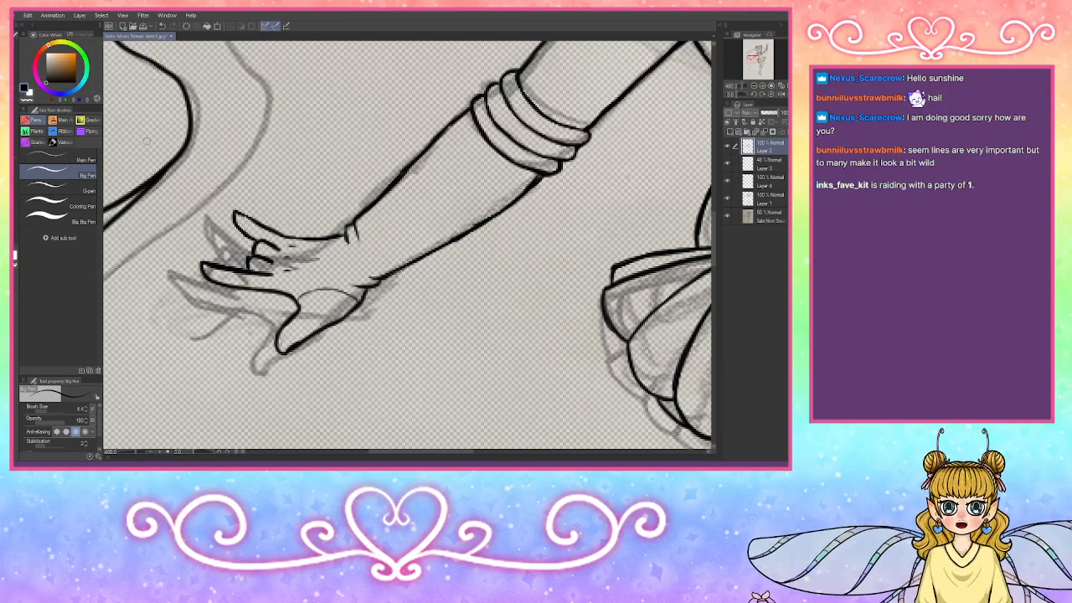
{"action": "left_click", "coordinate": [28, 100]}
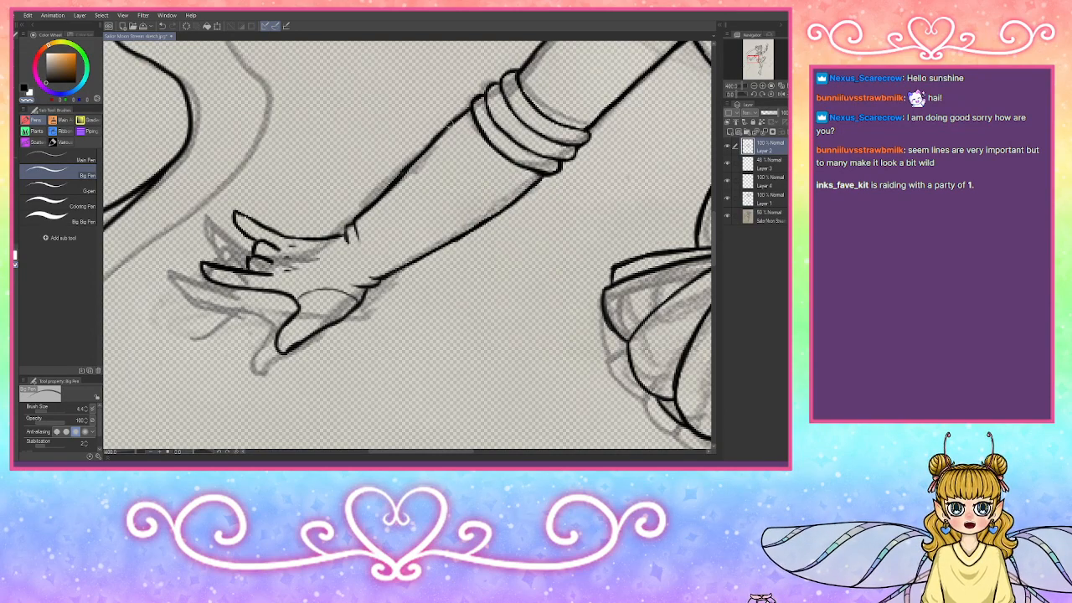
Step: Reshape the glove's wrist creases on the lowered arm and clean up the adjoining forearm line
{"action": "left_click", "coordinate": [25, 89]}
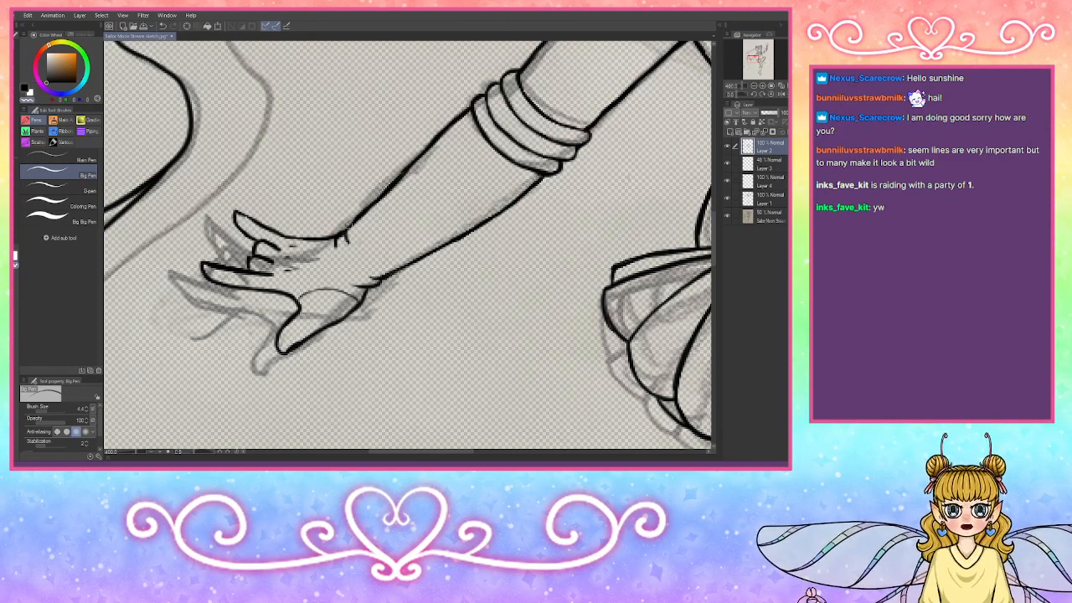
{"action": "left_click_drag", "start_coordinate": [338, 243], "coordinate": [346, 241]}
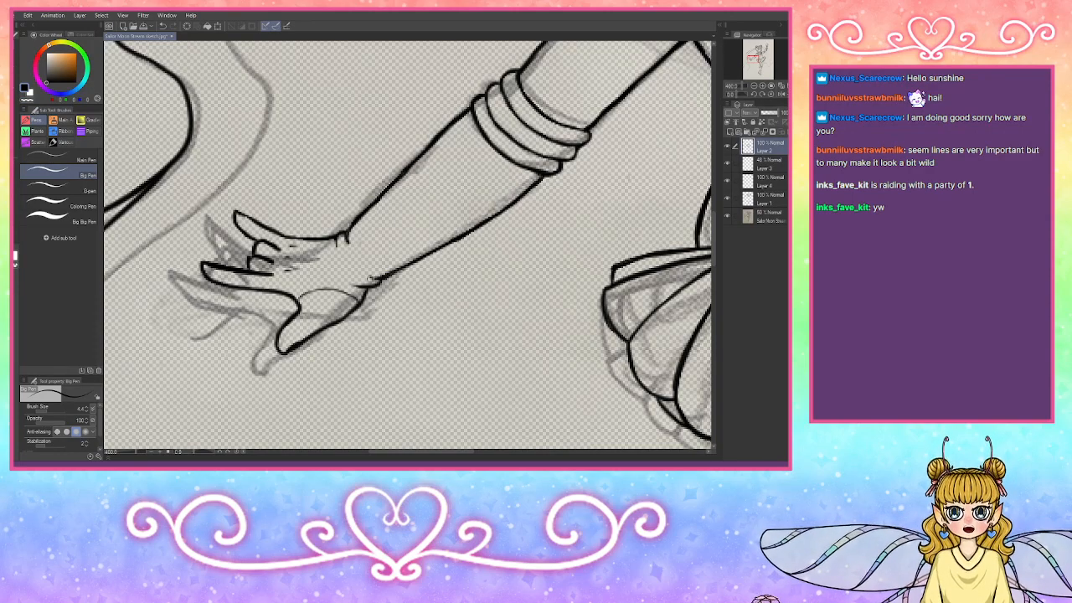
{"action": "left_click_drag", "start_coordinate": [370, 279], "coordinate": [486, 226]}
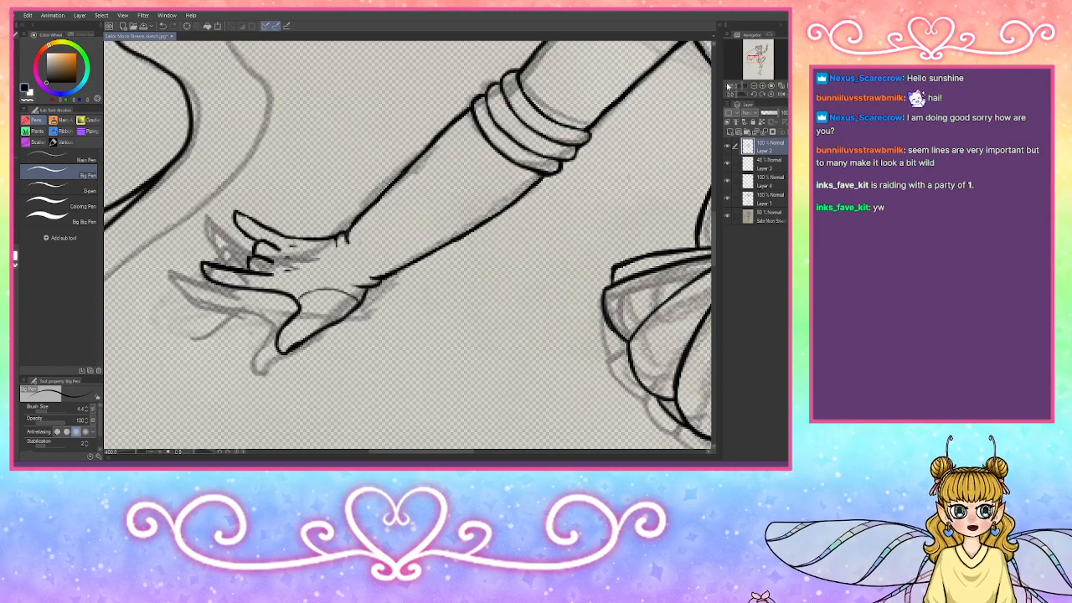
Step: Ink the pointed tip of the sailor collar sticking out behind the shoulder of the lowered arm
{"action": "mouse_move", "coordinate": [752, 61]}
{"action": "left_mouse_down"}
{"action": "mouse_move", "coordinate": [762, 54]}
{"action": "mouse_move", "coordinate": [753, 59]}
{"action": "left_mouse_up"}
{"action": "mouse_move", "coordinate": [436, 126]}
{"action": "left_mouse_down"}
{"action": "mouse_move", "coordinate": [404, 147]}
{"action": "mouse_move", "coordinate": [371, 151]}
{"action": "mouse_move", "coordinate": [368, 142]}
{"action": "mouse_move", "coordinate": [445, 123]}
{"action": "mouse_move", "coordinate": [382, 152]}
{"action": "mouse_move", "coordinate": [441, 124]}
{"action": "left_mouse_up"}
{"action": "key", "text": "ctrl+z"}
{"action": "key", "text": "ctrl+z"}
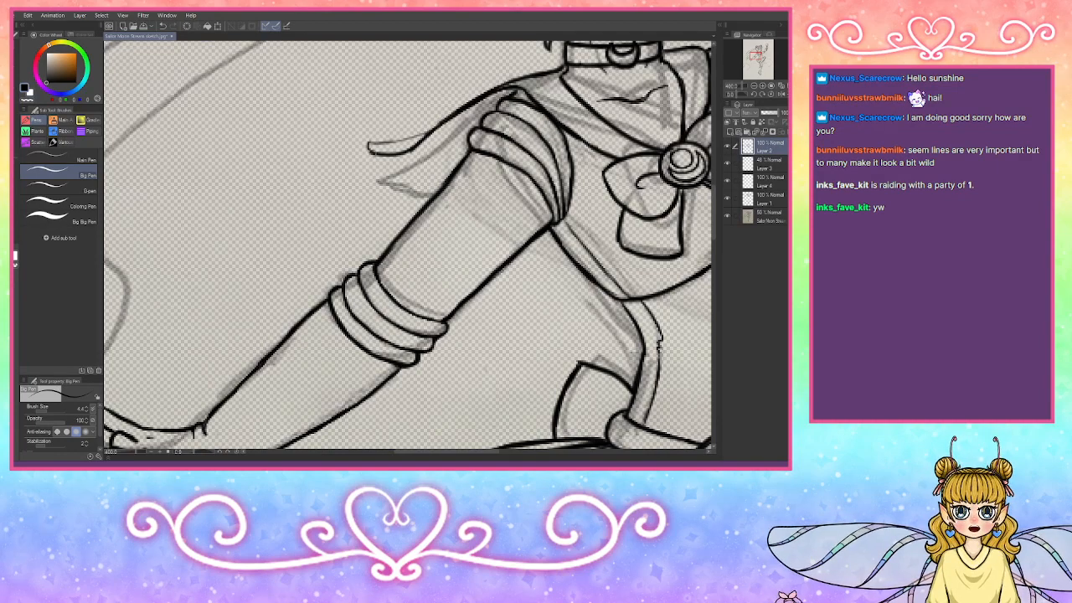
{"action": "mouse_move", "coordinate": [375, 154]}
{"action": "left_mouse_down"}
{"action": "mouse_move", "coordinate": [469, 146]}
{"action": "mouse_move", "coordinate": [443, 154]}
{"action": "mouse_move", "coordinate": [370, 145]}
{"action": "mouse_move", "coordinate": [442, 124]}
{"action": "mouse_move", "coordinate": [416, 134]}
{"action": "mouse_move", "coordinate": [467, 142]}
{"action": "left_mouse_up"}
{"action": "key", "text": "ctrl+z"}
{"action": "key", "text": "ctrl+z"}
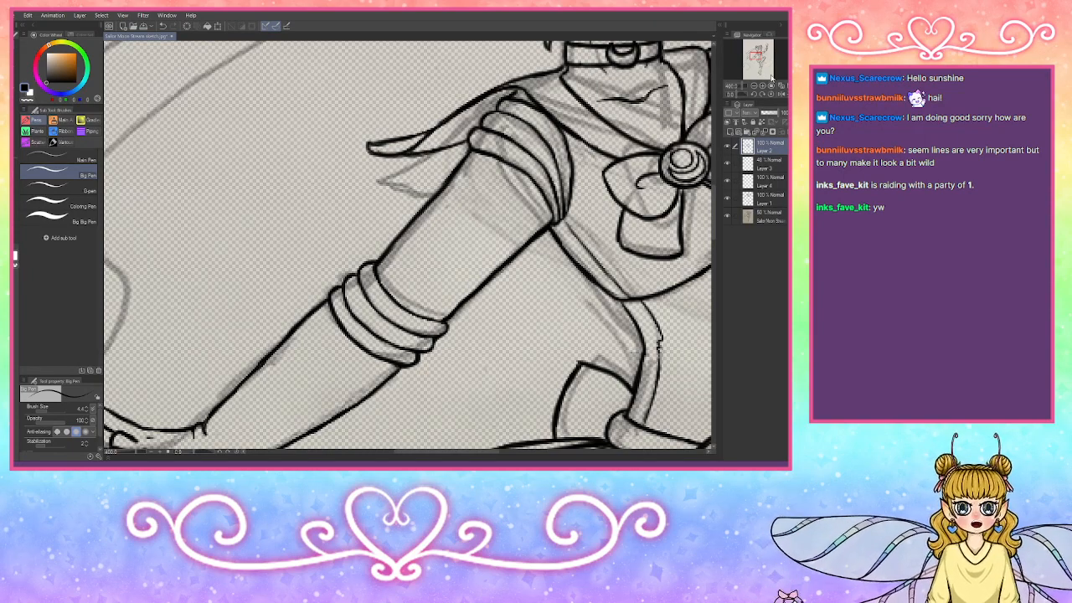
Step: Ink the inner iris and pupil curves of both eyes and add an outer eyelash flick to each
{"action": "mouse_move", "coordinate": [758, 57]}
{"action": "left_mouse_down"}
{"action": "mouse_move", "coordinate": [773, 51]}
{"action": "mouse_move", "coordinate": [772, 71]}
{"action": "mouse_move", "coordinate": [759, 51]}
{"action": "left_mouse_up"}
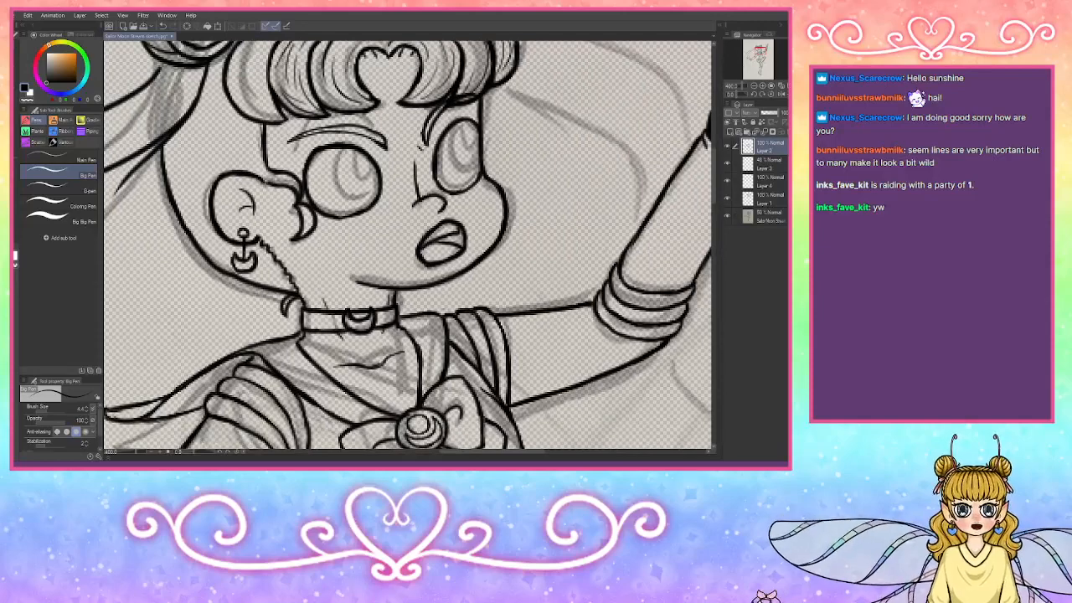
{"action": "mouse_move", "coordinate": [335, 151]}
{"action": "left_mouse_down"}
{"action": "mouse_move", "coordinate": [327, 192]}
{"action": "mouse_move", "coordinate": [352, 211]}
{"action": "left_mouse_up"}
{"action": "mouse_move", "coordinate": [354, 149]}
{"action": "left_mouse_down"}
{"action": "mouse_move", "coordinate": [345, 185]}
{"action": "mouse_move", "coordinate": [372, 194]}
{"action": "mouse_move", "coordinate": [347, 194]}
{"action": "mouse_move", "coordinate": [343, 164]}
{"action": "mouse_move", "coordinate": [340, 213]}
{"action": "mouse_move", "coordinate": [336, 204]}
{"action": "left_mouse_up"}
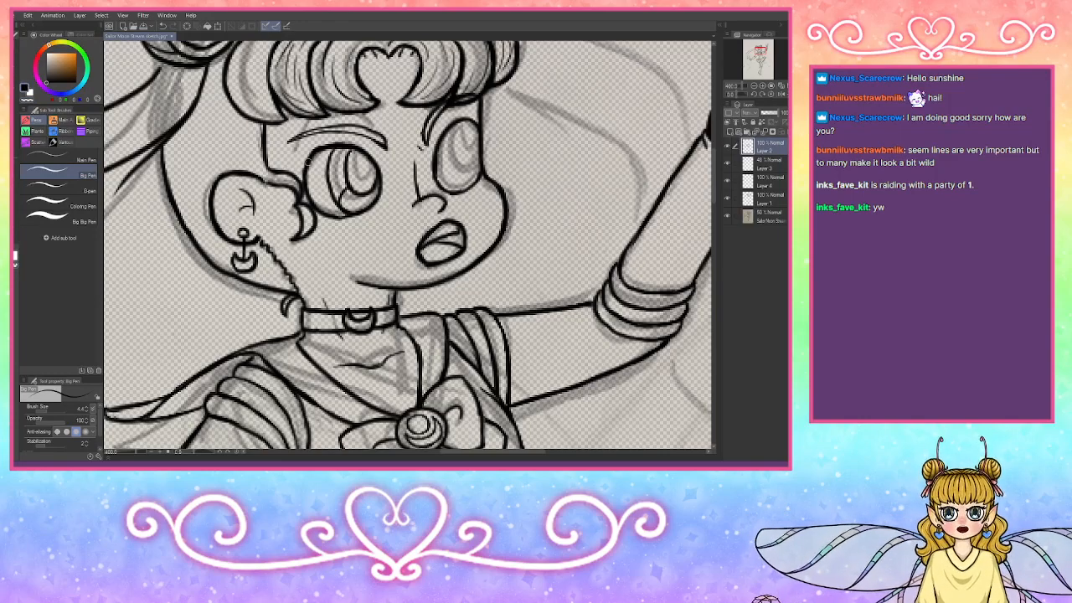
{"action": "mouse_move", "coordinate": [308, 163]}
{"action": "left_mouse_down"}
{"action": "mouse_move", "coordinate": [282, 154]}
{"action": "mouse_move", "coordinate": [310, 164]}
{"action": "mouse_move", "coordinate": [295, 163]}
{"action": "mouse_move", "coordinate": [343, 144]}
{"action": "mouse_move", "coordinate": [290, 165]}
{"action": "mouse_move", "coordinate": [298, 169]}
{"action": "left_mouse_up"}
{"action": "mouse_move", "coordinate": [483, 119]}
{"action": "left_mouse_down"}
{"action": "mouse_move", "coordinate": [470, 123]}
{"action": "mouse_move", "coordinate": [494, 112]}
{"action": "mouse_move", "coordinate": [447, 152]}
{"action": "mouse_move", "coordinate": [456, 176]}
{"action": "mouse_move", "coordinate": [479, 166]}
{"action": "mouse_move", "coordinate": [461, 177]}
{"action": "mouse_move", "coordinate": [455, 169]}
{"action": "left_mouse_up"}
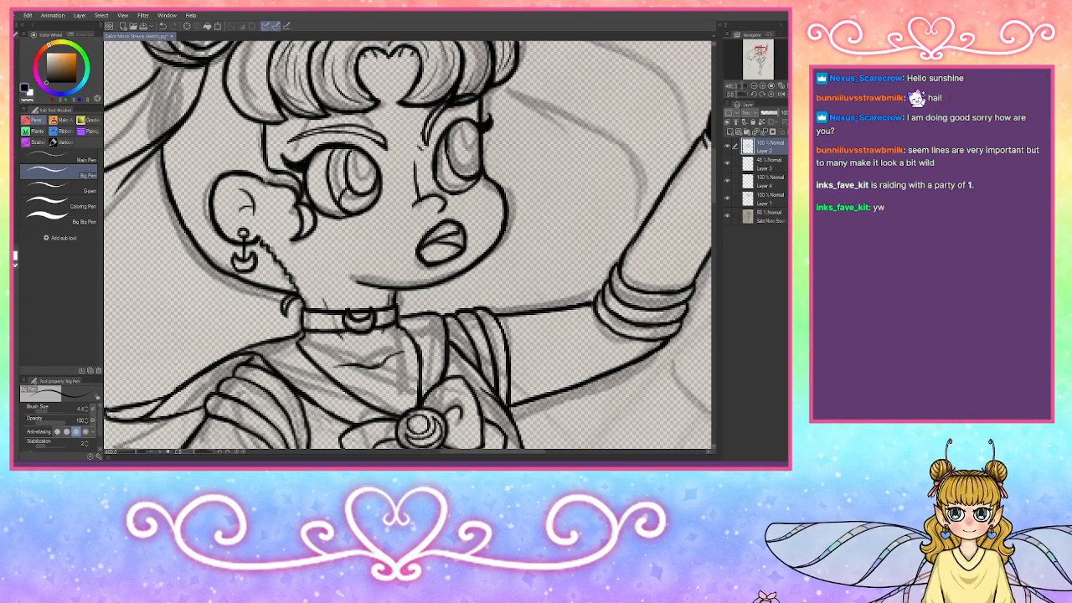
{"action": "mouse_move", "coordinate": [462, 126]}
{"action": "left_mouse_down"}
{"action": "mouse_move", "coordinate": [461, 156]}
{"action": "mouse_move", "coordinate": [482, 155]}
{"action": "mouse_move", "coordinate": [457, 131]}
{"action": "mouse_move", "coordinate": [460, 112]}
{"action": "left_mouse_up"}
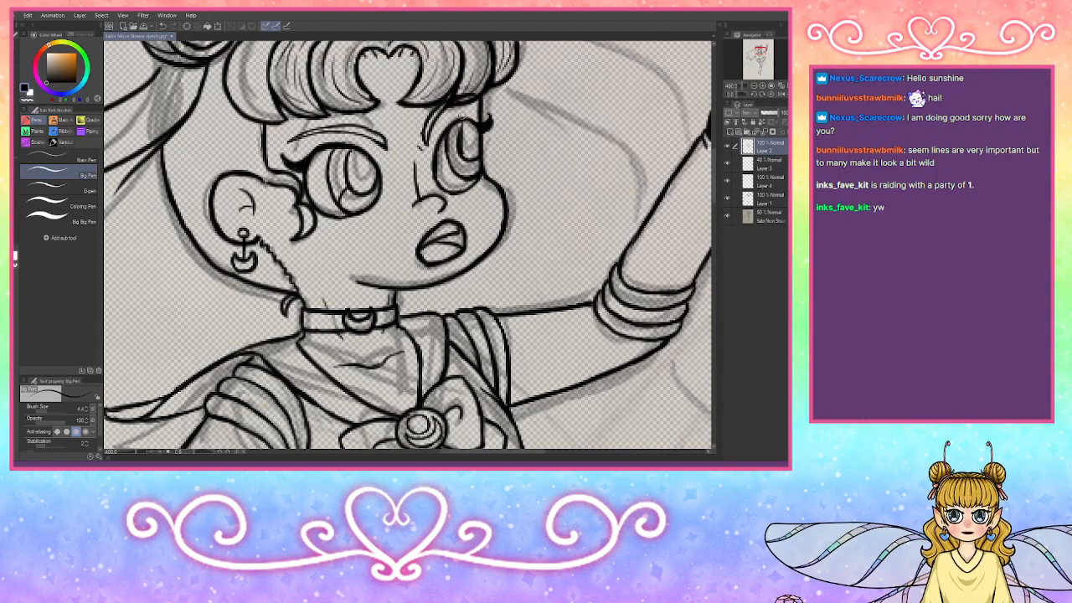
{"action": "left_click_drag", "start_coordinate": [461, 149], "coordinate": [460, 125]}
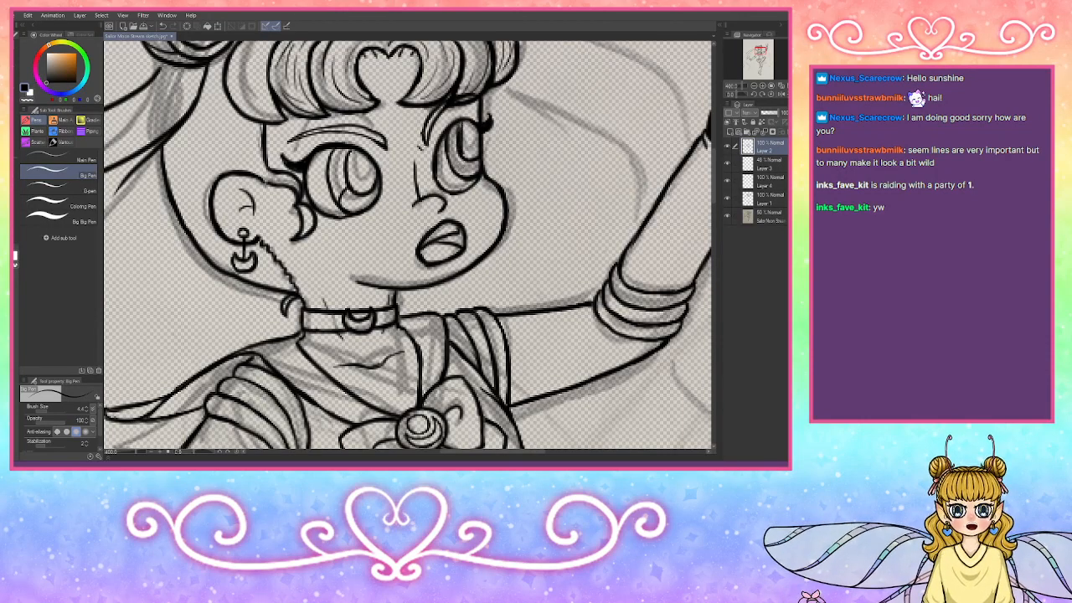
Step: Refine the upper lash lines and outer lashes of both eyes with the Main Pen
{"action": "left_click", "coordinate": [754, 87]}
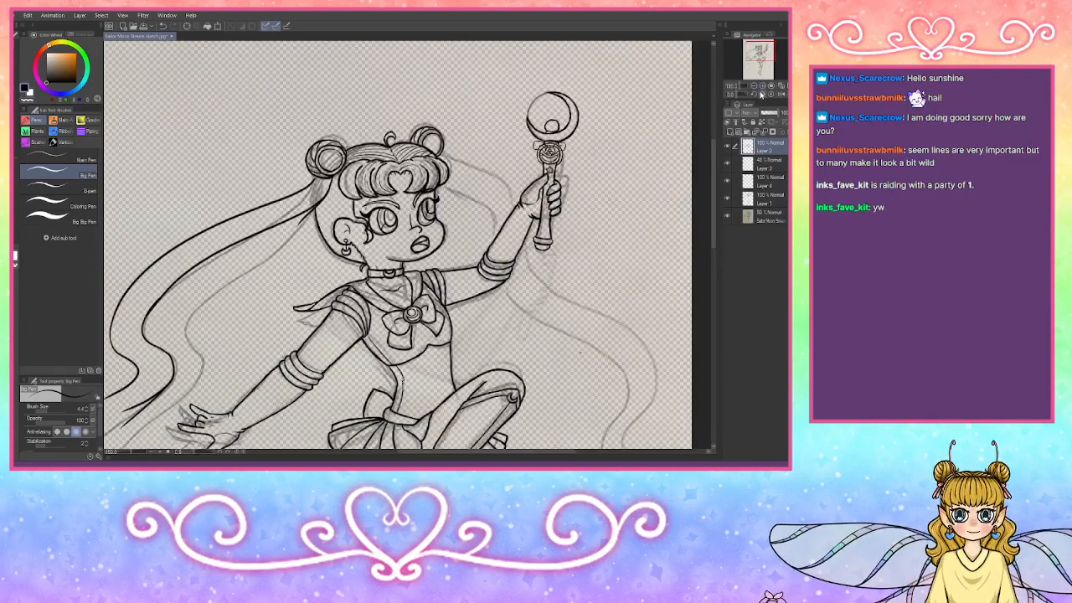
{"action": "left_click", "coordinate": [761, 92]}
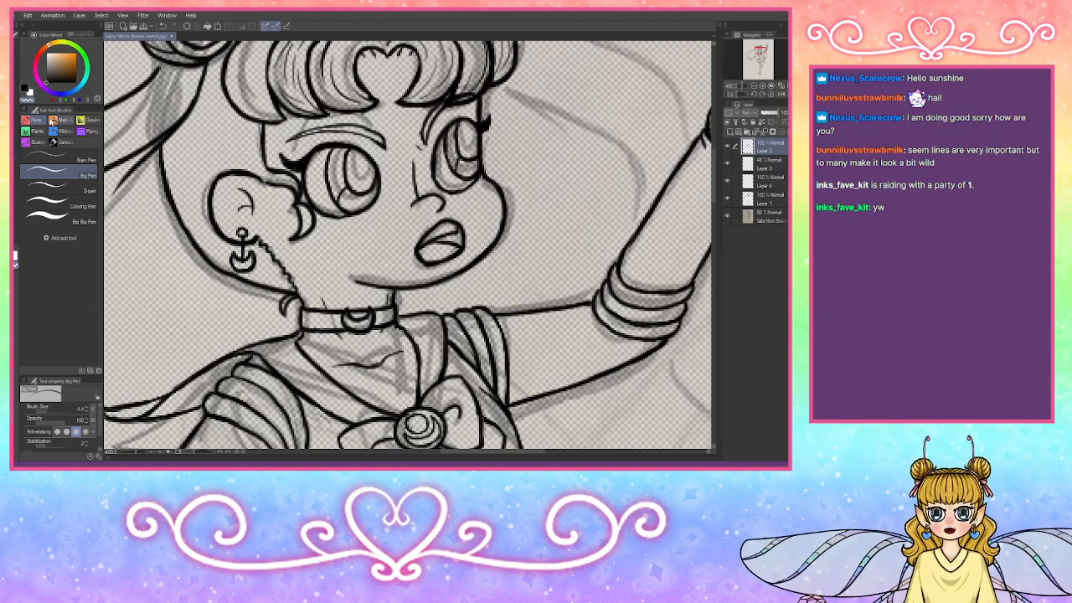
{"action": "left_click", "coordinate": [56, 156]}
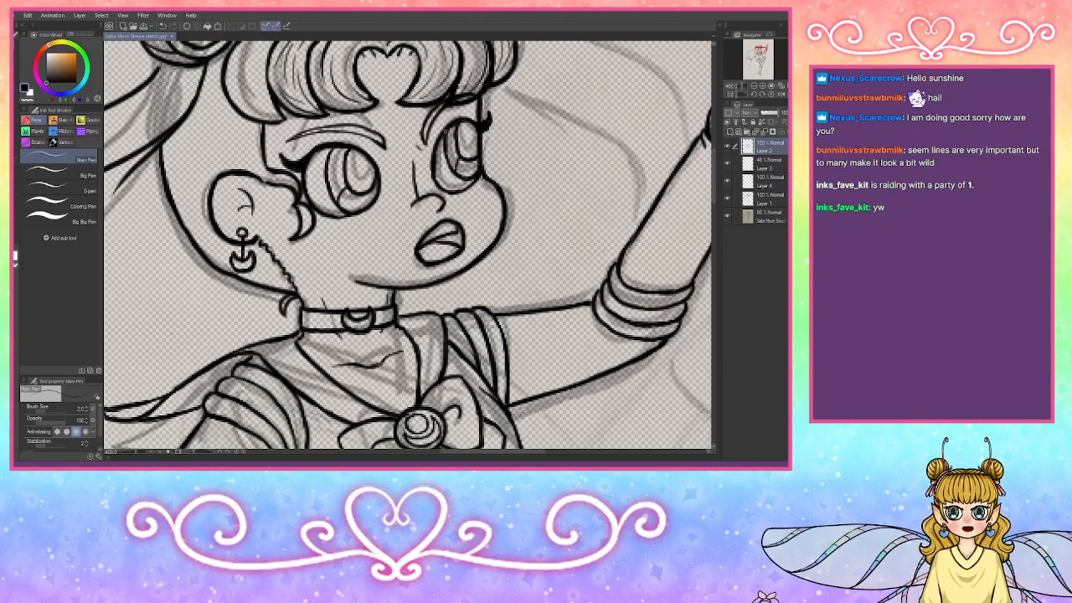
{"action": "left_click_drag", "start_coordinate": [479, 126], "coordinate": [453, 127]}
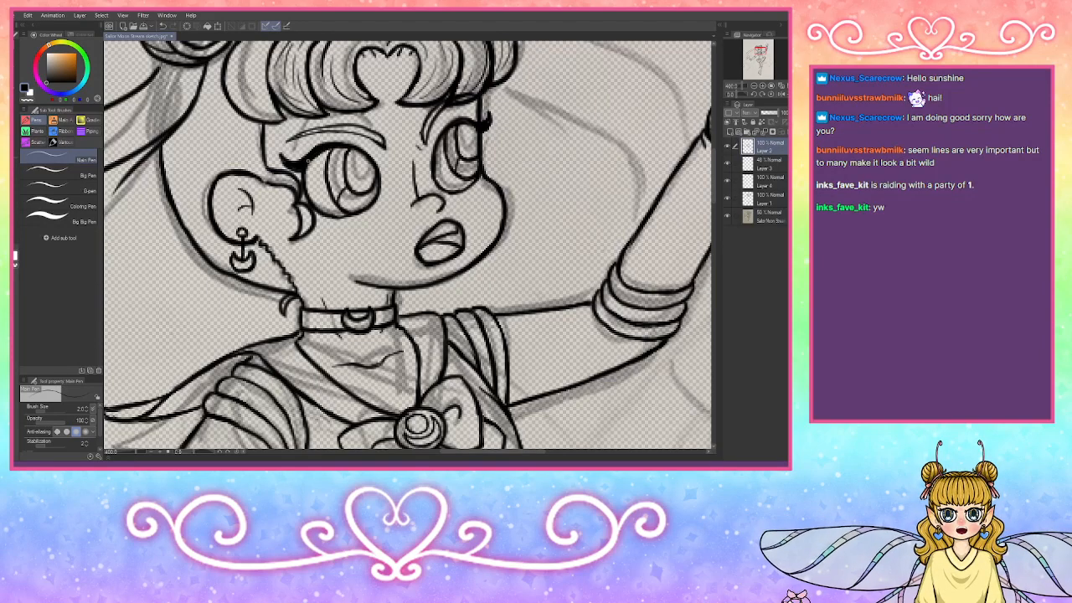
{"action": "left_click_drag", "start_coordinate": [309, 156], "coordinate": [291, 164]}
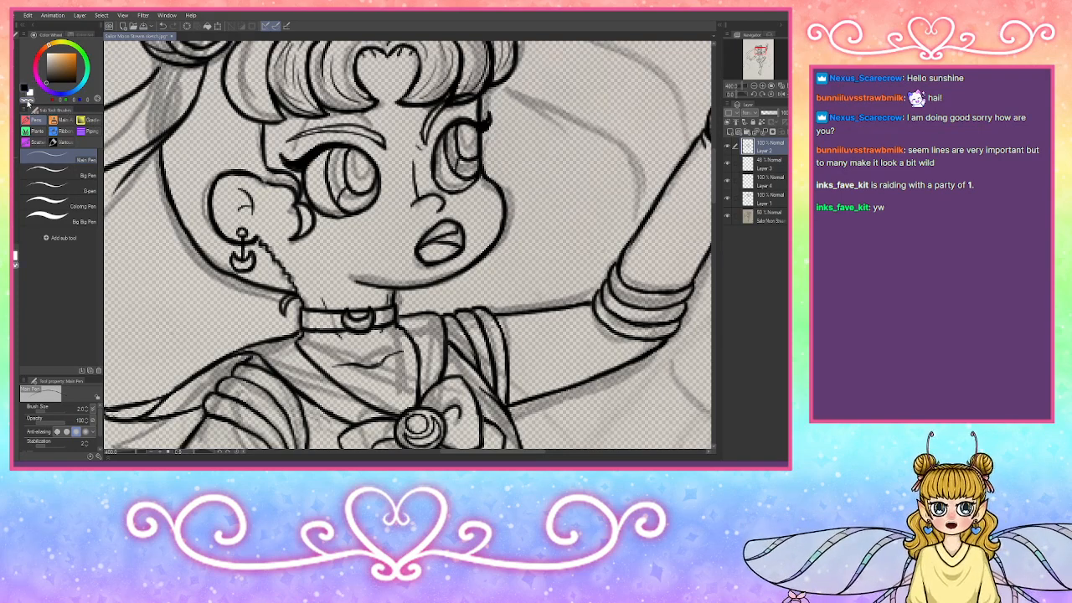
Step: Ink fine hair strands with the Big Pen sweeping from the larger bun down to the ear
{"action": "left_click", "coordinate": [50, 172]}
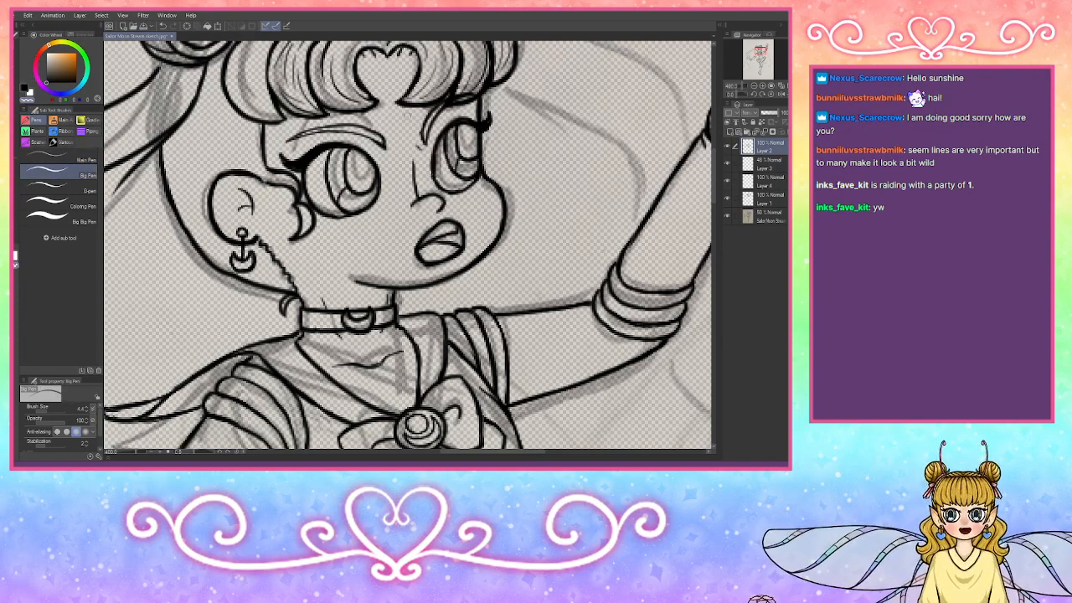
{"action": "left_click_drag", "start_coordinate": [757, 51], "coordinate": [757, 50]}
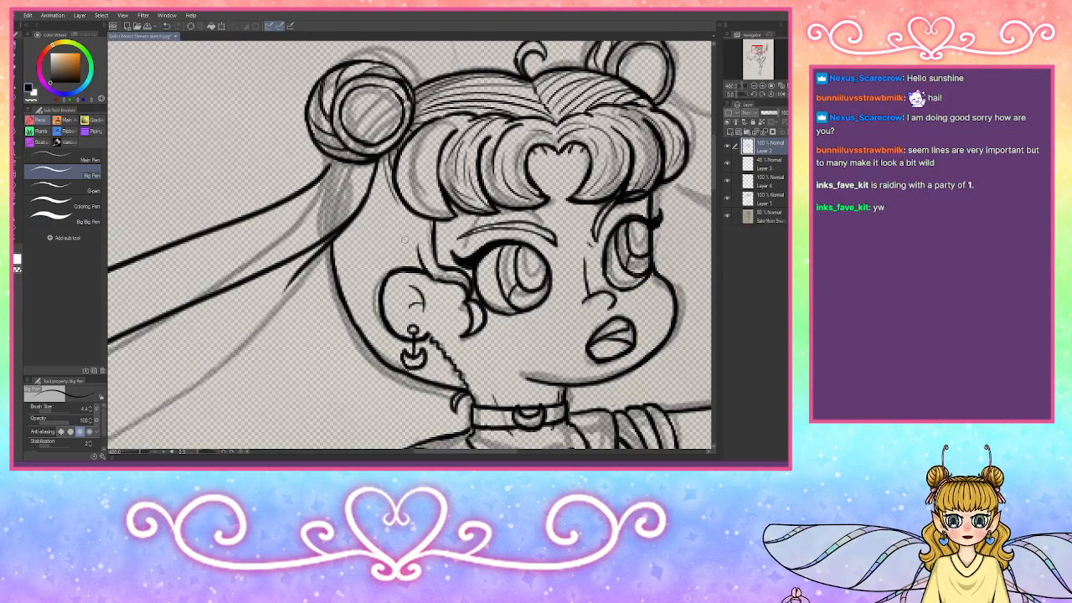
{"action": "left_click_drag", "start_coordinate": [382, 196], "coordinate": [401, 227]}
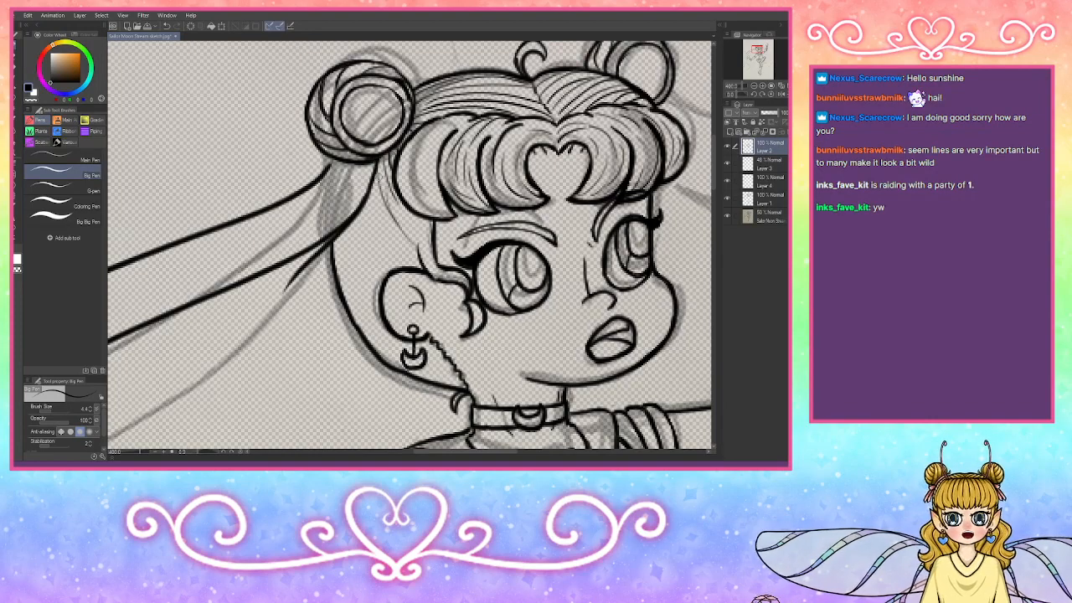
{"action": "mouse_move", "coordinate": [370, 189]}
{"action": "left_mouse_down"}
{"action": "mouse_move", "coordinate": [414, 268]}
{"action": "mouse_move", "coordinate": [382, 208]}
{"action": "mouse_move", "coordinate": [391, 273]}
{"action": "left_mouse_up"}
{"action": "left_click_drag", "start_coordinate": [365, 235], "coordinate": [394, 280]}
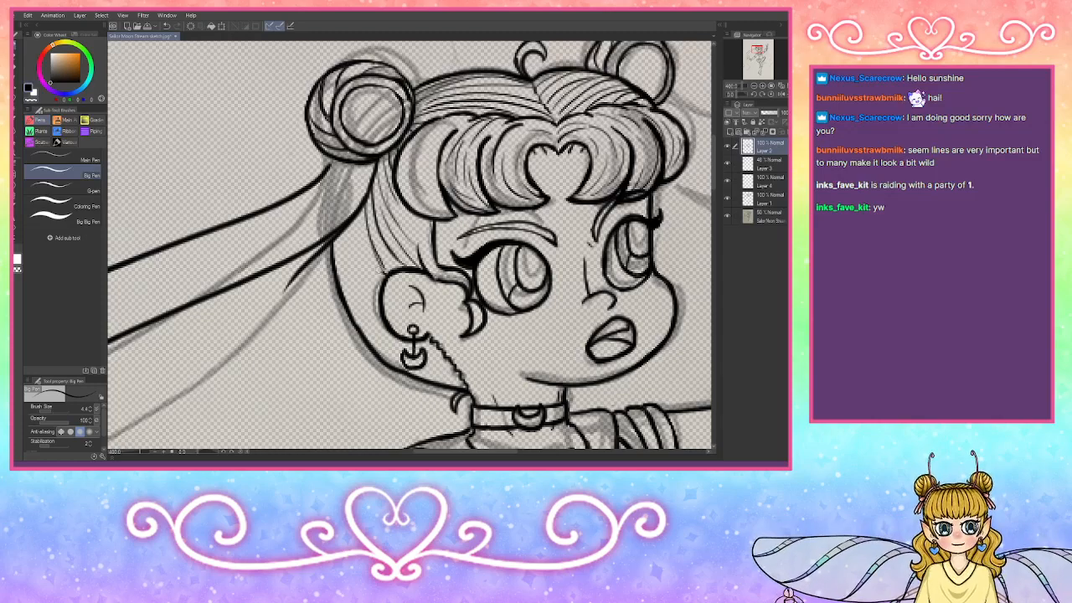
{"action": "left_click_drag", "start_coordinate": [358, 211], "coordinate": [382, 270]}
Step: Ink hair strands below the earring and along the back of the head behind the ear
{"action": "mouse_move", "coordinate": [432, 342]}
{"action": "left_mouse_down"}
{"action": "mouse_move", "coordinate": [465, 382]}
{"action": "mouse_move", "coordinate": [435, 365]}
{"action": "mouse_move", "coordinate": [465, 387]}
{"action": "left_mouse_up"}
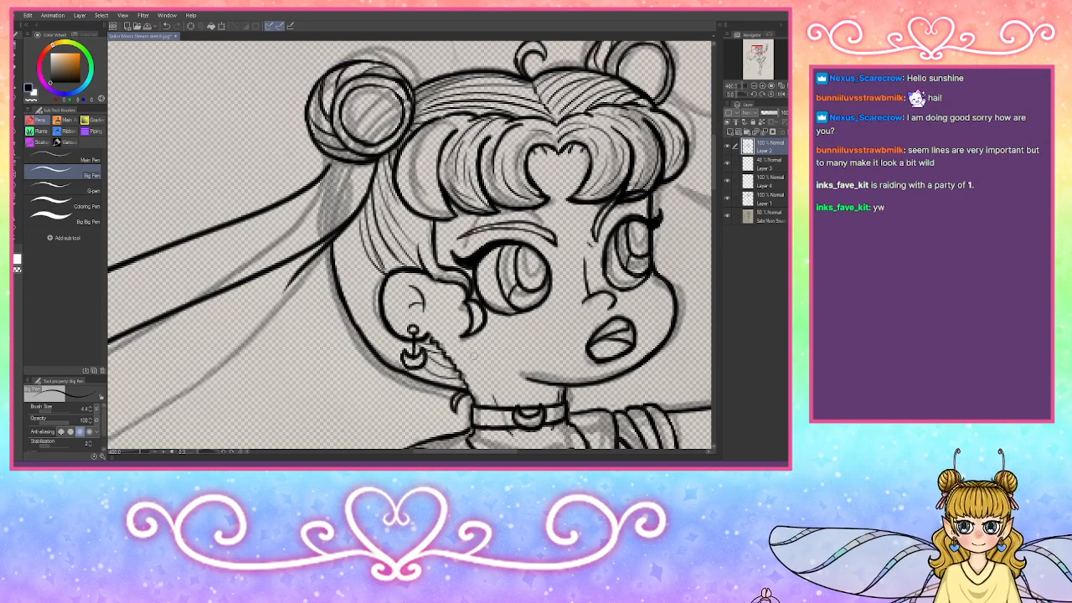
{"action": "mouse_move", "coordinate": [360, 341]}
{"action": "left_mouse_down"}
{"action": "mouse_move", "coordinate": [410, 369]}
{"action": "mouse_move", "coordinate": [455, 368]}
{"action": "mouse_move", "coordinate": [465, 387]}
{"action": "mouse_move", "coordinate": [408, 367]}
{"action": "mouse_move", "coordinate": [443, 371]}
{"action": "mouse_move", "coordinate": [422, 369]}
{"action": "mouse_move", "coordinate": [350, 292]}
{"action": "left_mouse_up"}
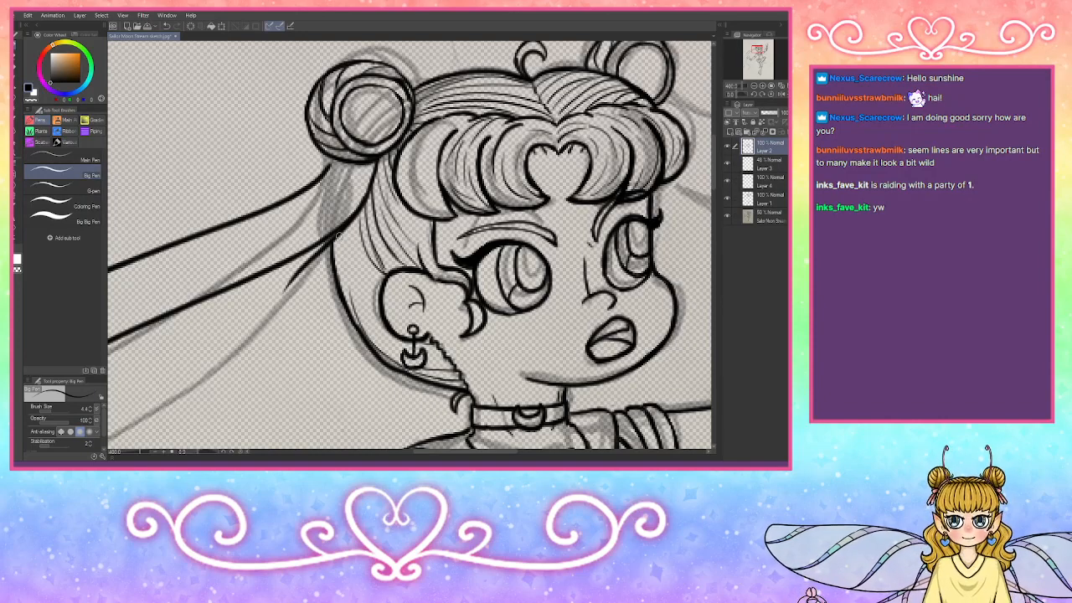
{"action": "mouse_move", "coordinate": [339, 235]}
{"action": "left_mouse_down"}
{"action": "mouse_move", "coordinate": [351, 301]}
{"action": "mouse_move", "coordinate": [346, 264]}
{"action": "mouse_move", "coordinate": [402, 364]}
{"action": "mouse_move", "coordinate": [351, 293]}
{"action": "left_mouse_up"}
{"action": "mouse_move", "coordinate": [343, 237]}
{"action": "left_mouse_down"}
{"action": "mouse_move", "coordinate": [366, 308]}
{"action": "mouse_move", "coordinate": [407, 356]}
{"action": "left_mouse_up"}
{"action": "mouse_move", "coordinate": [349, 226]}
{"action": "left_mouse_down"}
{"action": "mouse_move", "coordinate": [374, 301]}
{"action": "mouse_move", "coordinate": [387, 293]}
{"action": "left_mouse_up"}
Step: Fill in the hair around the ear with additional fine strands between the bun and the nape
{"action": "left_click_drag", "start_coordinate": [390, 190], "coordinate": [416, 233]}
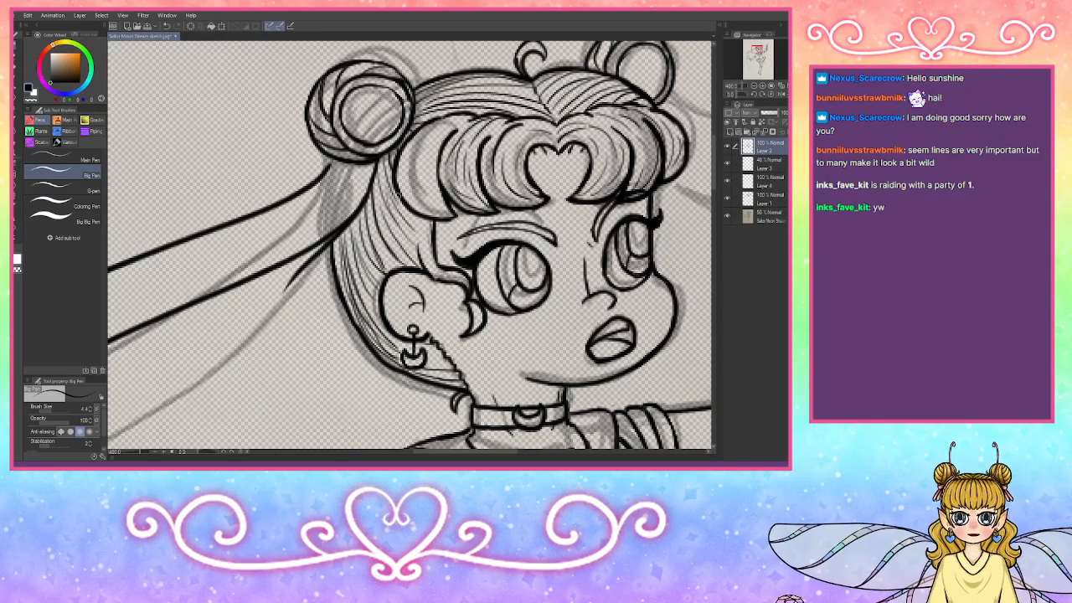
{"action": "mouse_move", "coordinate": [383, 167]}
{"action": "left_mouse_down"}
{"action": "mouse_move", "coordinate": [397, 198]}
{"action": "mouse_move", "coordinate": [383, 225]}
{"action": "mouse_move", "coordinate": [413, 257]}
{"action": "left_mouse_up"}
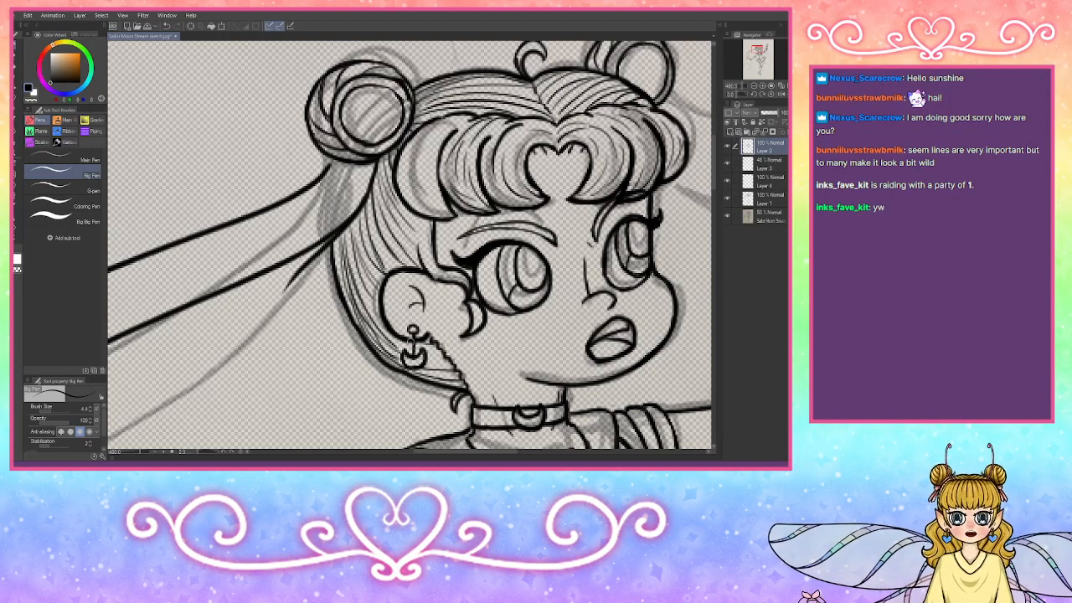
{"action": "mouse_move", "coordinate": [394, 338]}
{"action": "left_mouse_down"}
{"action": "mouse_move", "coordinate": [424, 359]}
{"action": "mouse_move", "coordinate": [374, 299]}
{"action": "mouse_move", "coordinate": [348, 222]}
{"action": "mouse_move", "coordinate": [355, 246]}
{"action": "mouse_move", "coordinate": [404, 270]}
{"action": "mouse_move", "coordinate": [391, 254]}
{"action": "mouse_move", "coordinate": [400, 243]}
{"action": "left_mouse_up"}
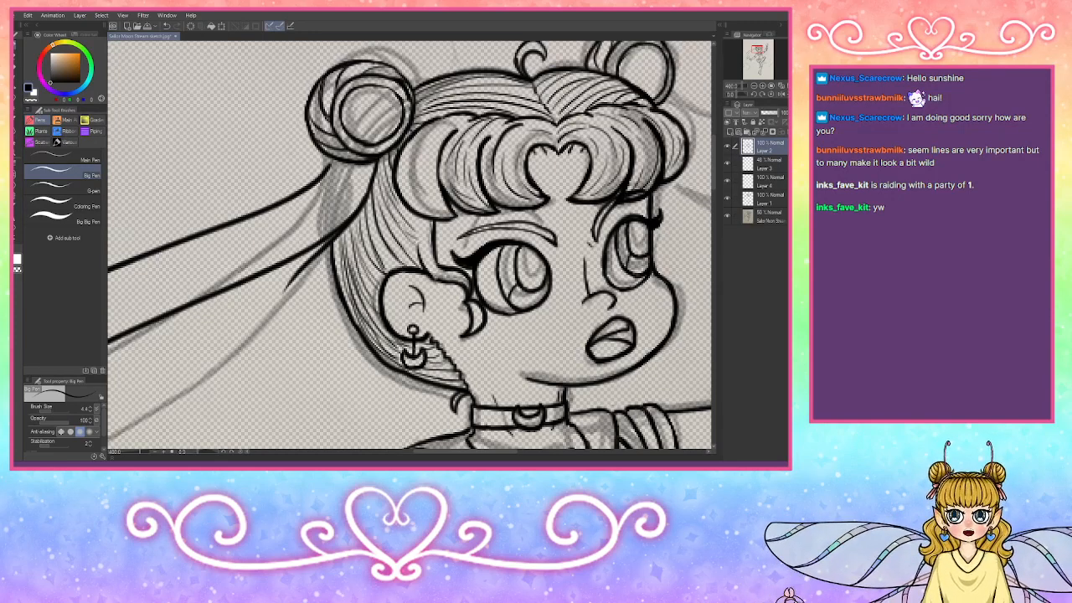
{"action": "mouse_move", "coordinate": [400, 204]}
{"action": "left_mouse_down"}
{"action": "mouse_move", "coordinate": [416, 226]}
{"action": "mouse_move", "coordinate": [384, 268]}
{"action": "left_mouse_up"}
{"action": "left_click_drag", "start_coordinate": [377, 230], "coordinate": [389, 257]}
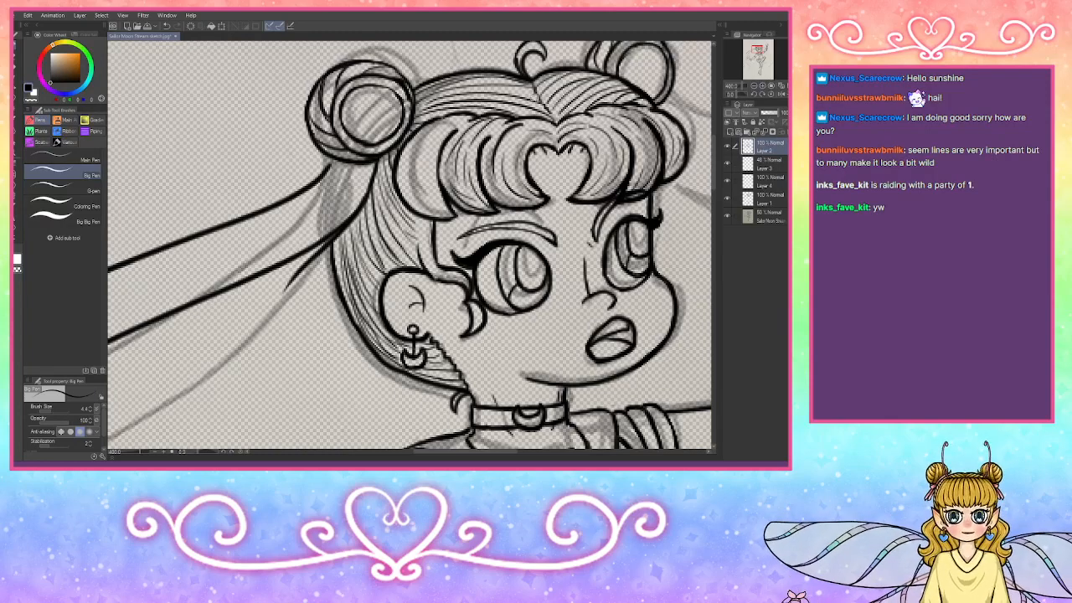
Step: Ink fine hair strands across the crown of the head, fanning out on both sides of the centre parting
{"action": "left_click_drag", "start_coordinate": [537, 83], "coordinate": [473, 95]}
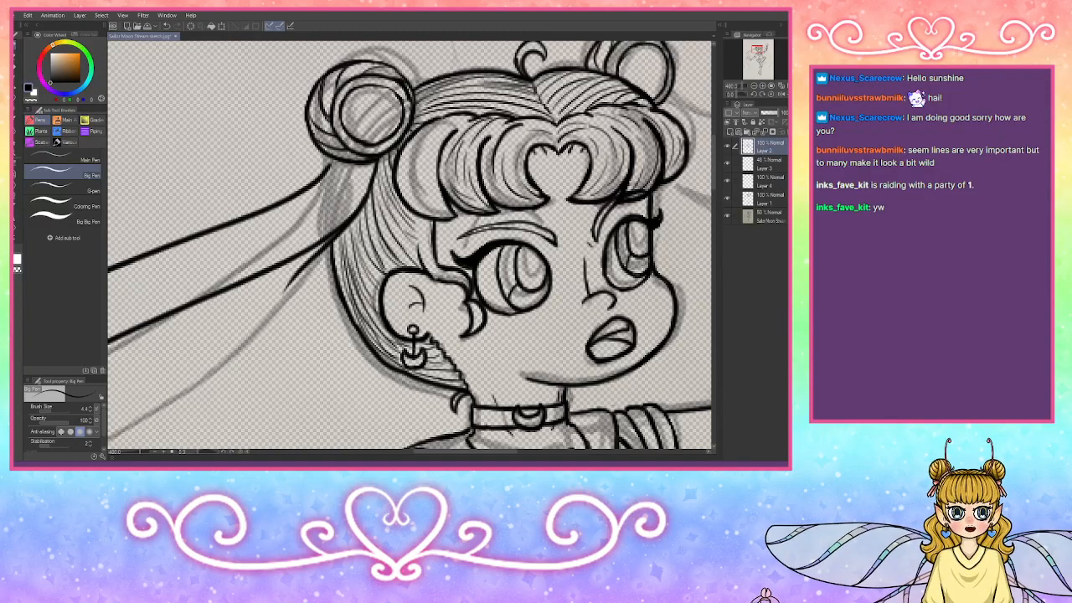
{"action": "left_click_drag", "start_coordinate": [539, 101], "coordinate": [501, 105]}
{"action": "mouse_move", "coordinate": [502, 92]}
{"action": "left_mouse_down"}
{"action": "mouse_move", "coordinate": [484, 96]}
{"action": "mouse_move", "coordinate": [604, 73]}
{"action": "left_mouse_up"}
{"action": "mouse_move", "coordinate": [553, 108]}
{"action": "left_mouse_down"}
{"action": "mouse_move", "coordinate": [579, 75]}
{"action": "mouse_move", "coordinate": [617, 81]}
{"action": "left_mouse_up"}
{"action": "left_click_drag", "start_coordinate": [591, 94], "coordinate": [617, 82]}
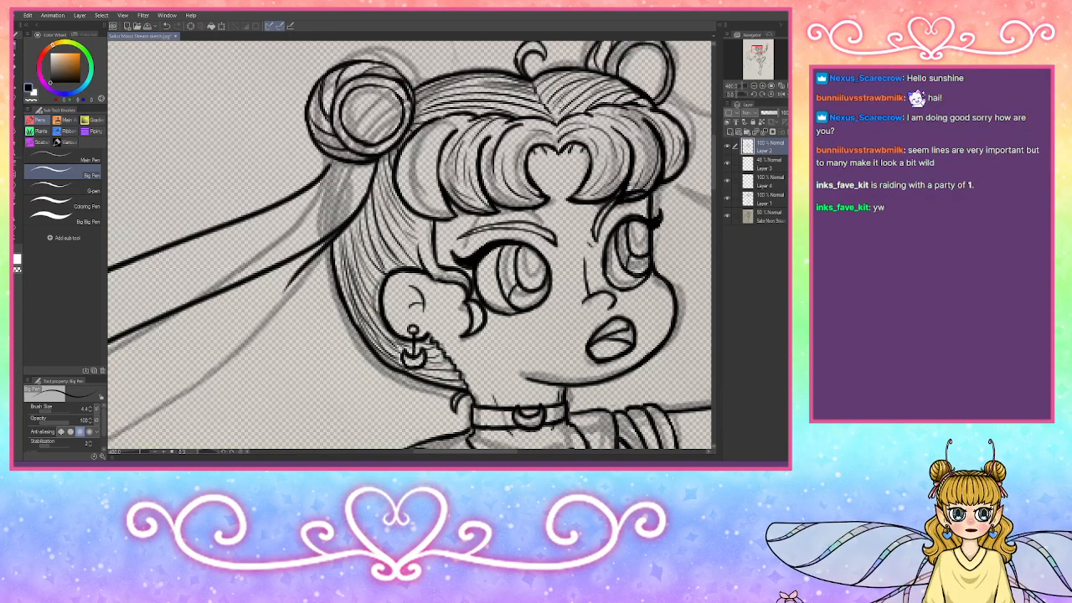
{"action": "left_click_drag", "start_coordinate": [558, 108], "coordinate": [578, 90]}
{"action": "mouse_move", "coordinate": [554, 118]}
{"action": "left_mouse_down"}
{"action": "mouse_move", "coordinate": [563, 114]}
{"action": "mouse_move", "coordinate": [539, 101]}
{"action": "left_mouse_up"}
{"action": "left_click_drag", "start_coordinate": [440, 99], "coordinate": [446, 90]}
{"action": "left_click_drag", "start_coordinate": [485, 111], "coordinate": [492, 103]}
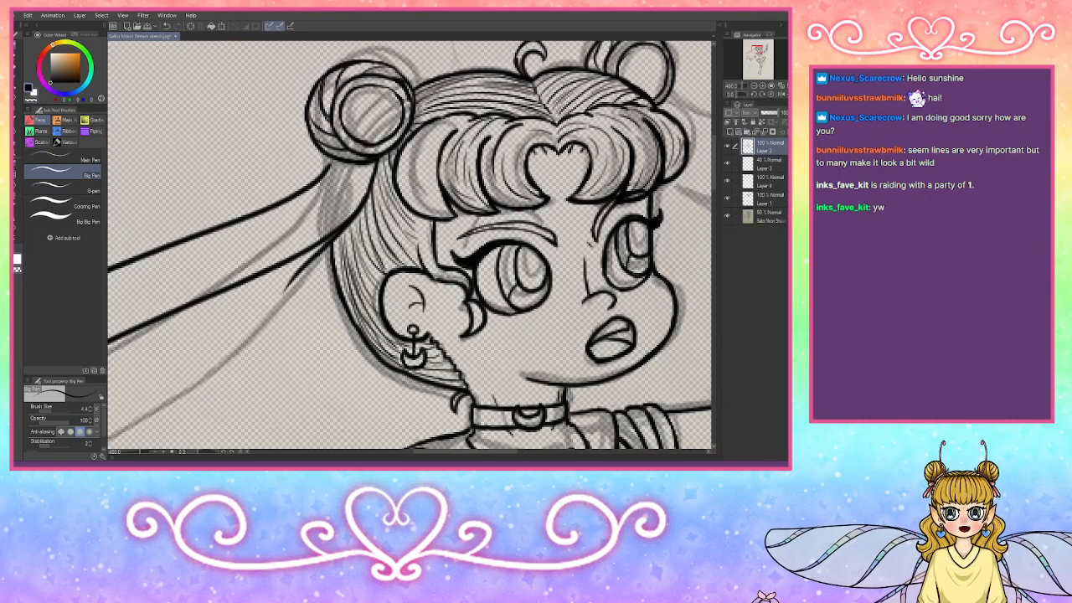
Step: Ink fine strands through the bangs with the Big Pen, undoing the strokes that miss
{"action": "mouse_move", "coordinate": [421, 109]}
{"action": "left_mouse_down"}
{"action": "mouse_move", "coordinate": [456, 85]}
{"action": "mouse_move", "coordinate": [560, 72]}
{"action": "mouse_move", "coordinate": [558, 84]}
{"action": "mouse_move", "coordinate": [598, 107]}
{"action": "mouse_move", "coordinate": [573, 116]}
{"action": "left_mouse_up"}
{"action": "mouse_move", "coordinate": [457, 122]}
{"action": "left_mouse_down"}
{"action": "mouse_move", "coordinate": [407, 185]}
{"action": "mouse_move", "coordinate": [419, 196]}
{"action": "mouse_move", "coordinate": [436, 132]}
{"action": "mouse_move", "coordinate": [427, 191]}
{"action": "mouse_move", "coordinate": [449, 212]}
{"action": "mouse_move", "coordinate": [408, 174]}
{"action": "left_mouse_up"}
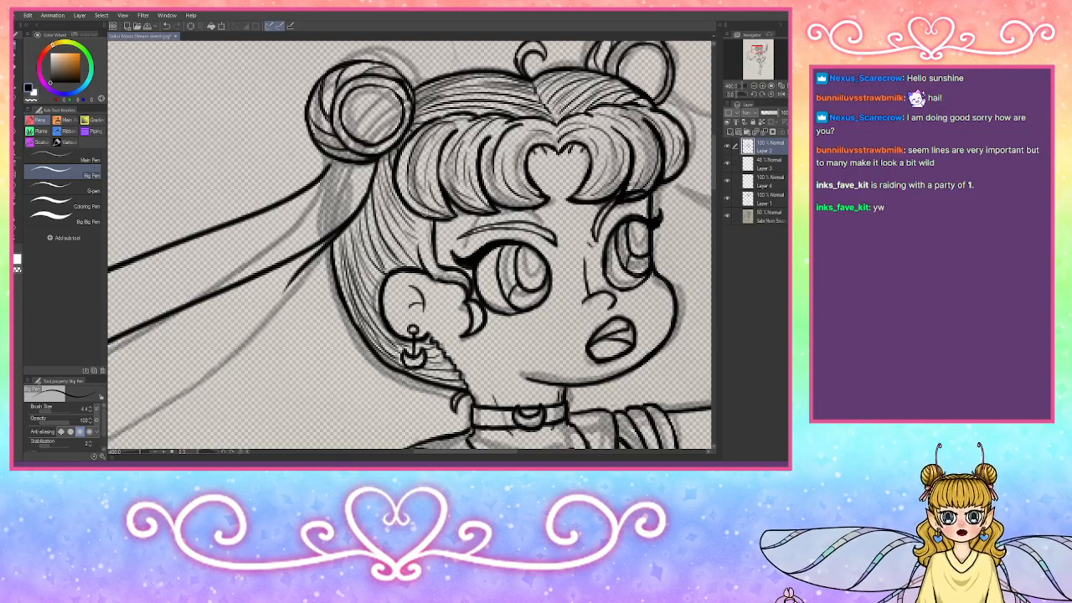
{"action": "key", "text": "ctrl+z"}
{"action": "mouse_move", "coordinate": [453, 216]}
{"action": "left_mouse_down"}
{"action": "mouse_move", "coordinate": [402, 191]}
{"action": "mouse_move", "coordinate": [409, 151]}
{"action": "left_mouse_up"}
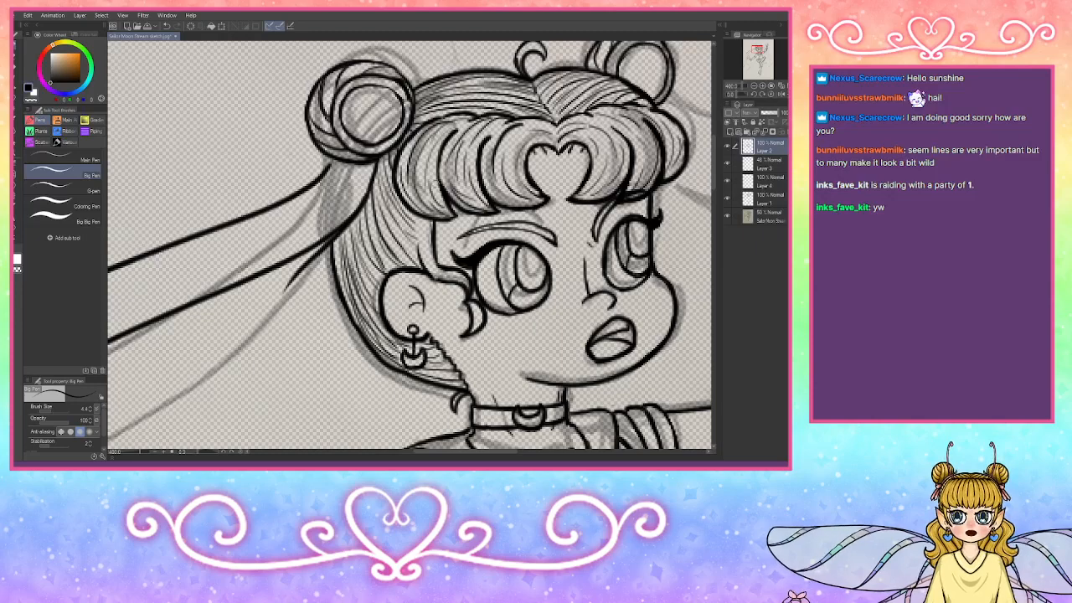
{"action": "left_click_drag", "start_coordinate": [432, 186], "coordinate": [444, 137]}
{"action": "mouse_move", "coordinate": [515, 135]}
{"action": "left_mouse_down"}
{"action": "mouse_move", "coordinate": [511, 174]}
{"action": "mouse_move", "coordinate": [530, 125]}
{"action": "left_mouse_up"}
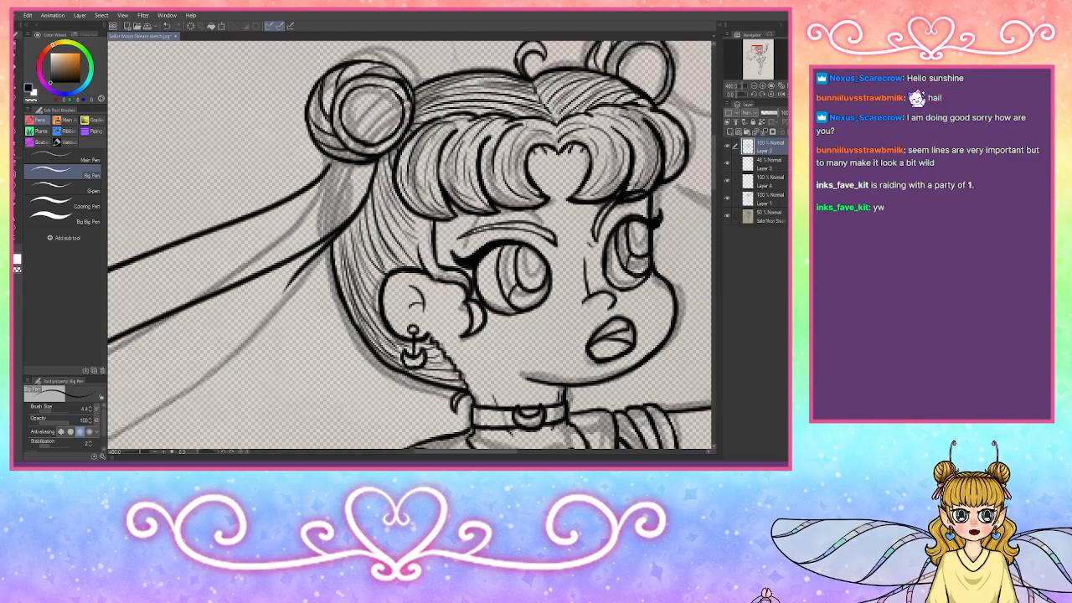
{"action": "key", "text": "ctrl+z"}
{"action": "key", "text": "ctrl+z"}
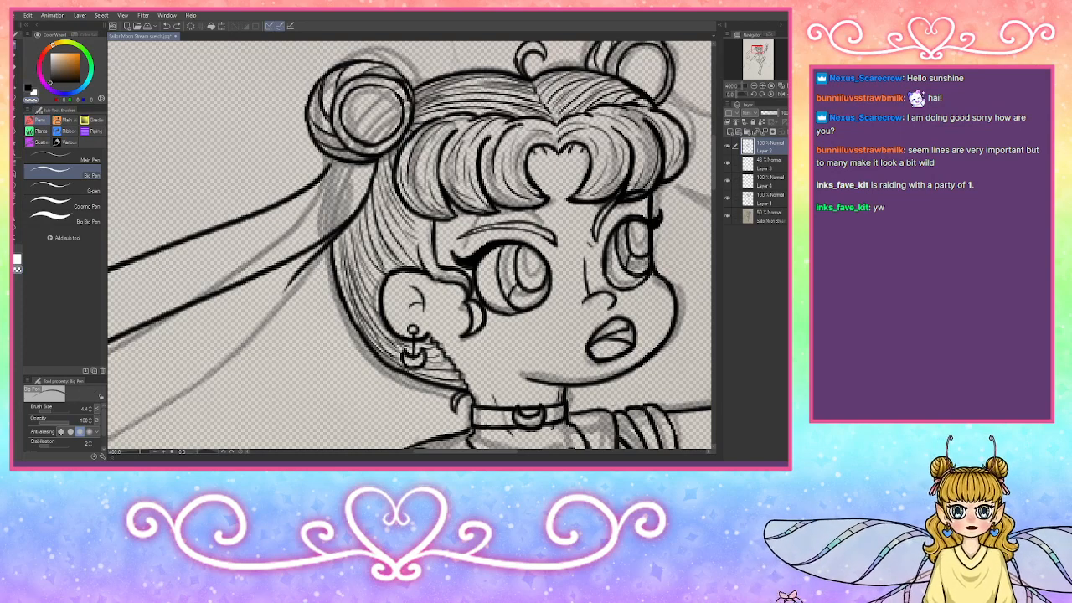
Step: Delete Layer 3 from the drawing
{"action": "left_click", "coordinate": [764, 164]}
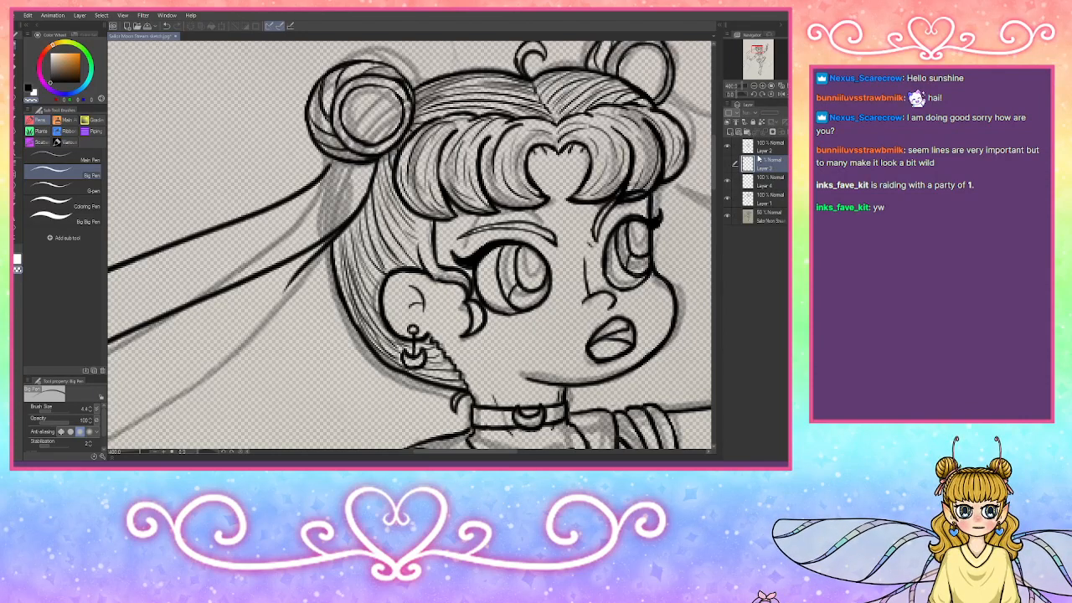
{"action": "left_click", "coordinate": [788, 131]}
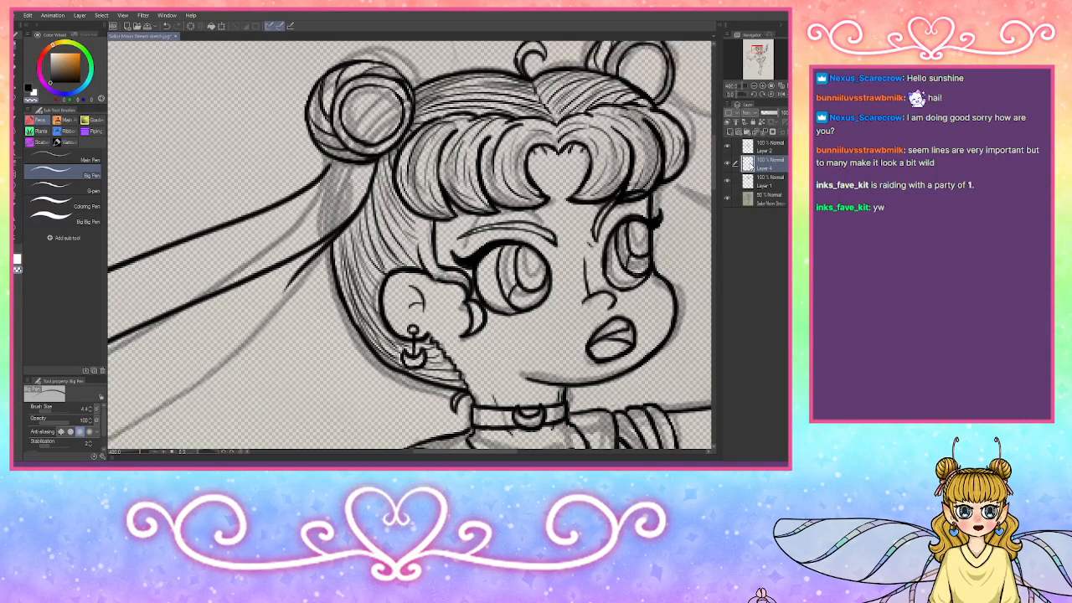
Step: Erase the lines overlapping the wand's bow on Layer 1 with the Hard eraser, and merge the line-art layers into Layer 1
{"action": "left_click_drag", "start_coordinate": [759, 48], "coordinate": [766, 49]}
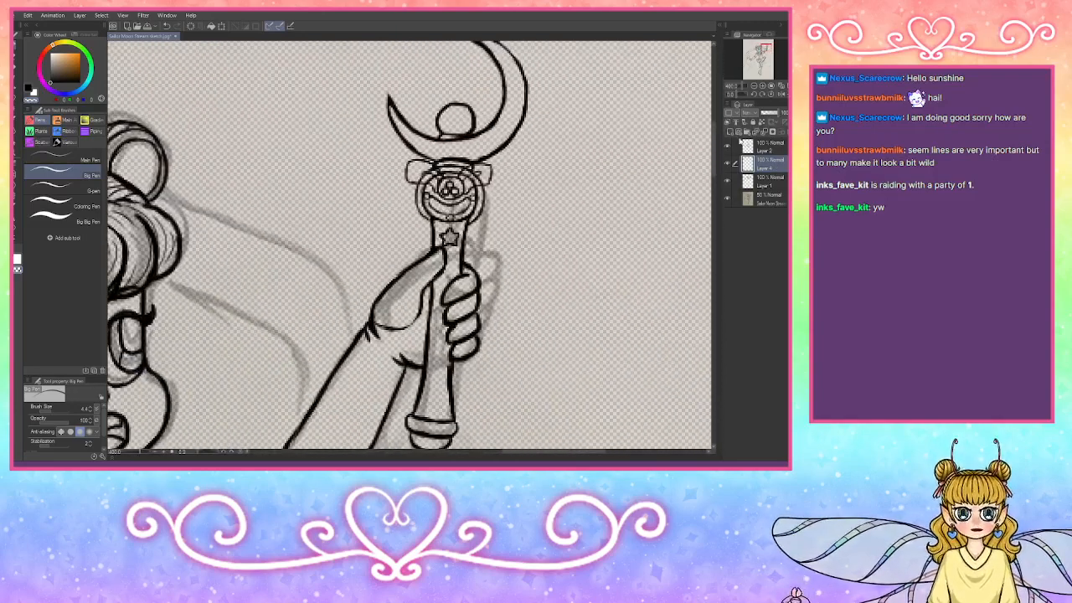
{"action": "left_click", "coordinate": [727, 162]}
{"action": "left_click", "coordinate": [727, 162]}
{"action": "left_click", "coordinate": [767, 185]}
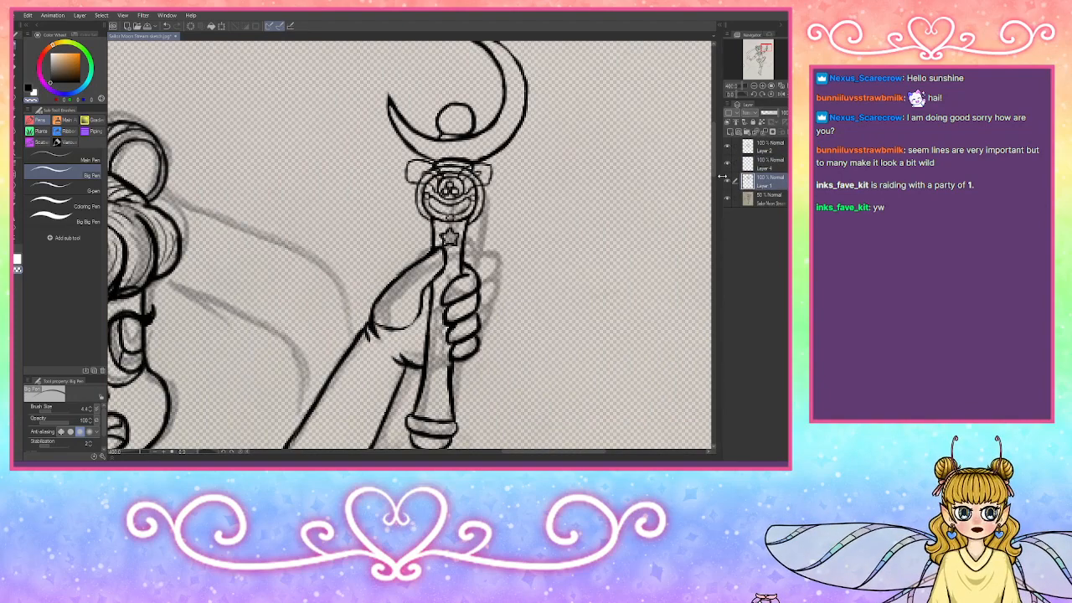
{"action": "left_click", "coordinate": [727, 179]}
{"action": "left_click", "coordinate": [727, 179]}
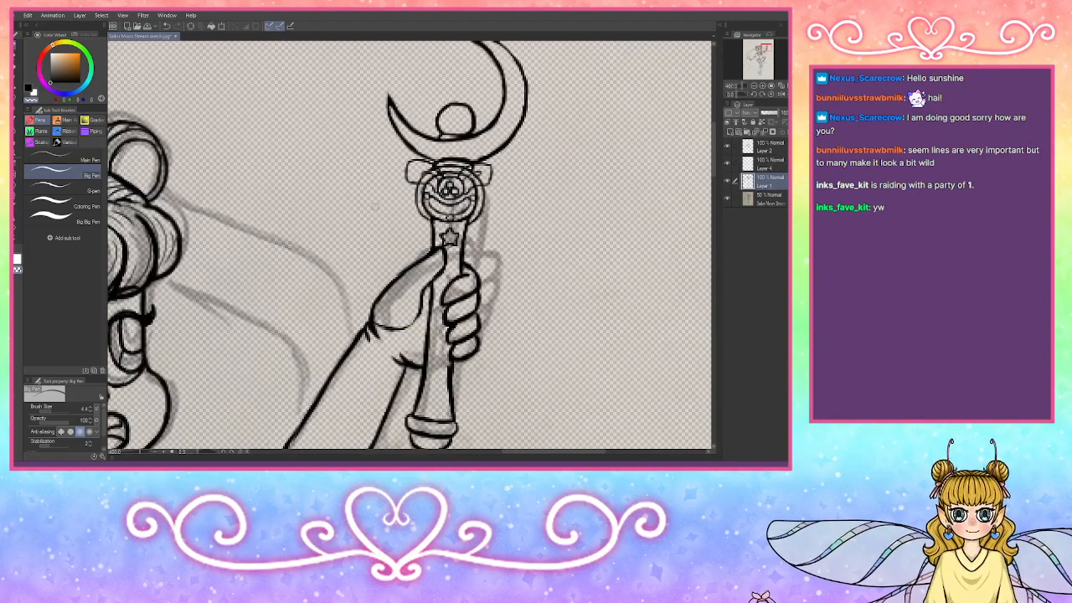
{"action": "left_click", "coordinate": [19, 59]}
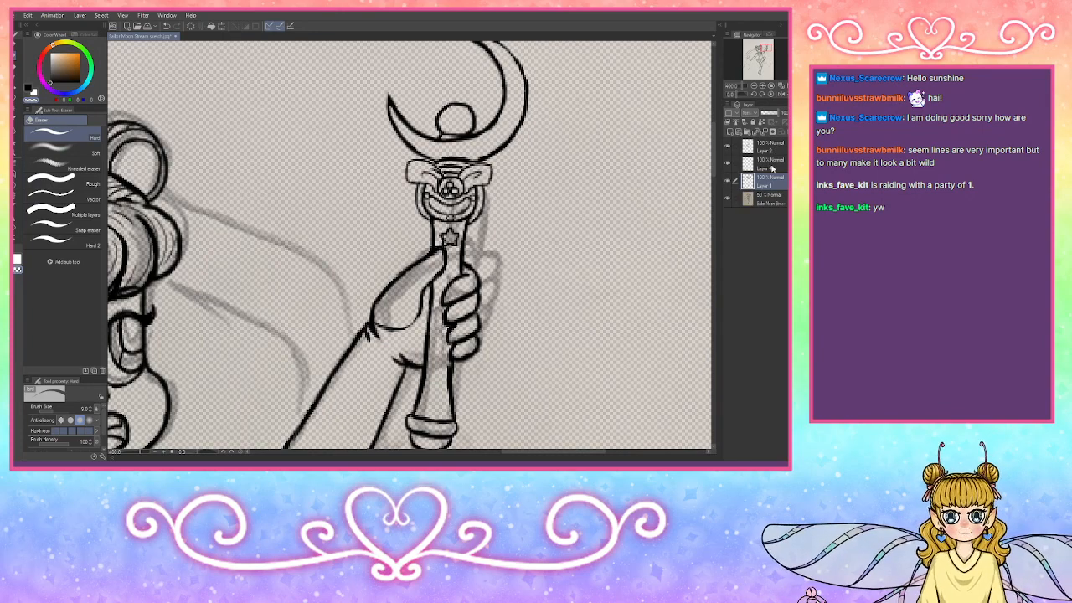
{"action": "left_click", "coordinate": [771, 132]}
{"action": "left_click", "coordinate": [772, 131]}
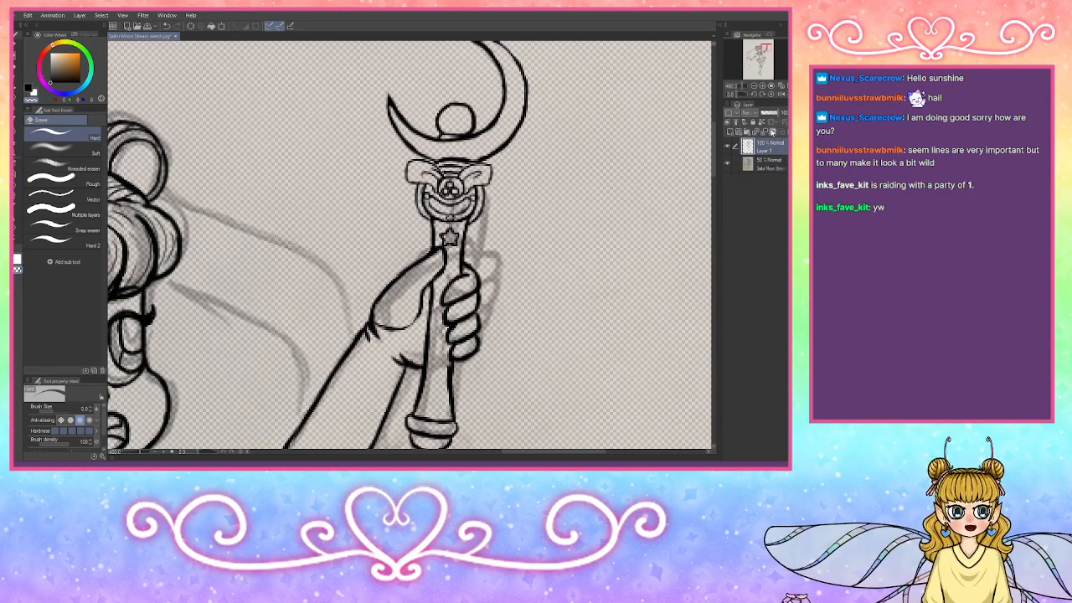
Step: Clean up the long ponytail's lower outline where it meets the back of the head, using the Big Pen with transparent colour
{"action": "left_click_drag", "start_coordinate": [764, 50], "coordinate": [756, 54]}
{"action": "mouse_move", "coordinate": [501, 191]}
{"action": "left_mouse_down"}
{"action": "mouse_move", "coordinate": [479, 211]}
{"action": "mouse_move", "coordinate": [516, 167]}
{"action": "left_mouse_up"}
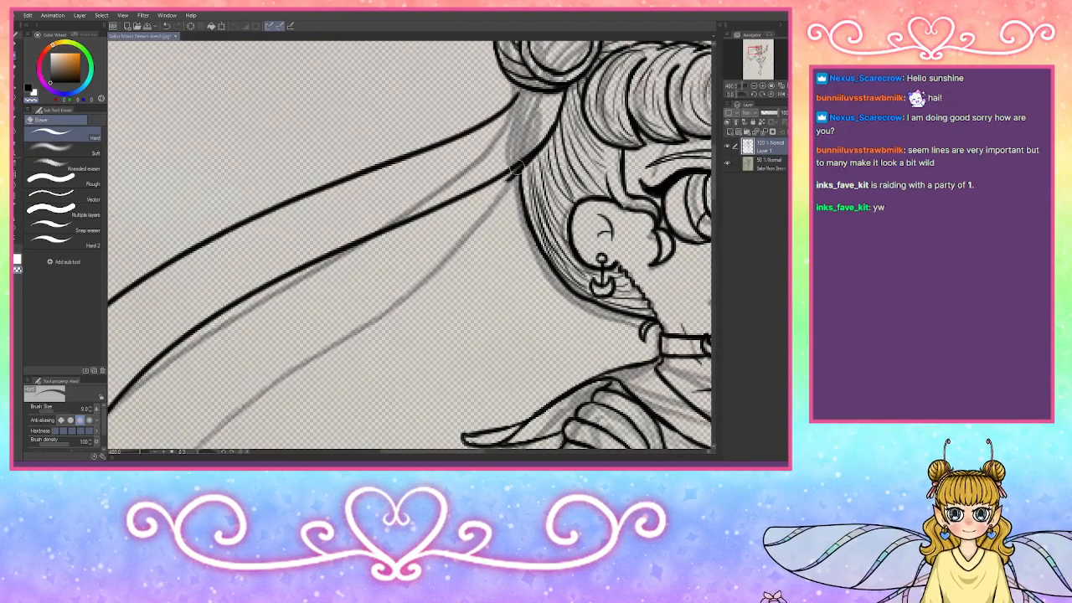
{"action": "left_click", "coordinate": [17, 58]}
{"action": "left_click_drag", "start_coordinate": [514, 175], "coordinate": [431, 210]}
{"action": "left_click_drag", "start_coordinate": [491, 191], "coordinate": [415, 220]}
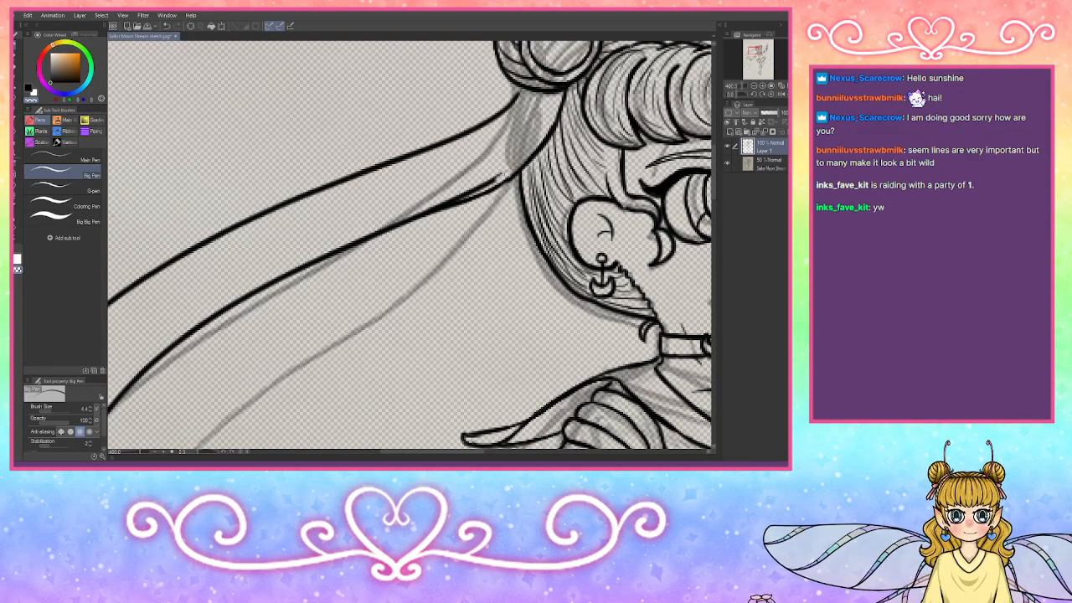
{"action": "left_click_drag", "start_coordinate": [508, 173], "coordinate": [424, 208]}
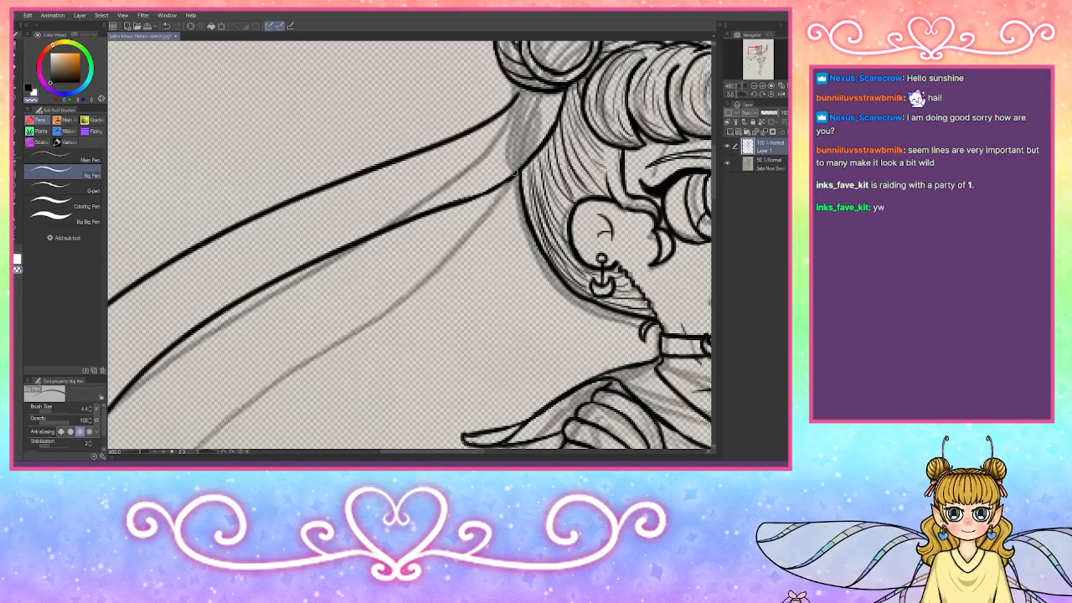
{"action": "left_click_drag", "start_coordinate": [512, 176], "coordinate": [430, 211]}
{"action": "left_click", "coordinate": [32, 89]}
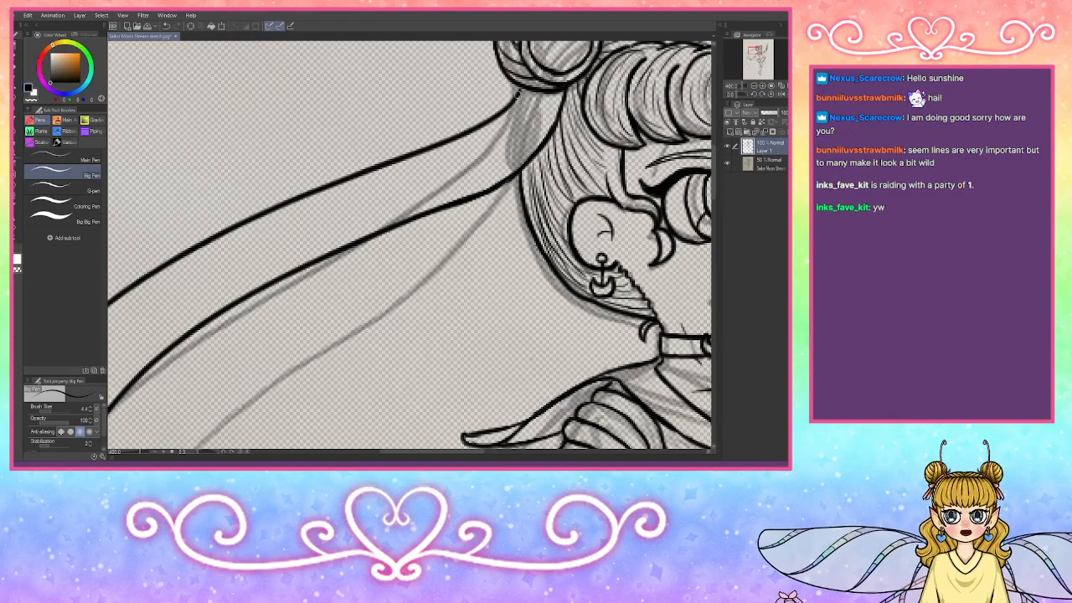
Step: Erase the lower part of the long ponytail's inked outlines with the Hard 2 eraser
{"action": "left_click_drag", "start_coordinate": [763, 56], "coordinate": [761, 73]}
{"action": "scroll", "coordinate": [760, 74], "scroll_direction": "down", "scroll_amount": 2}
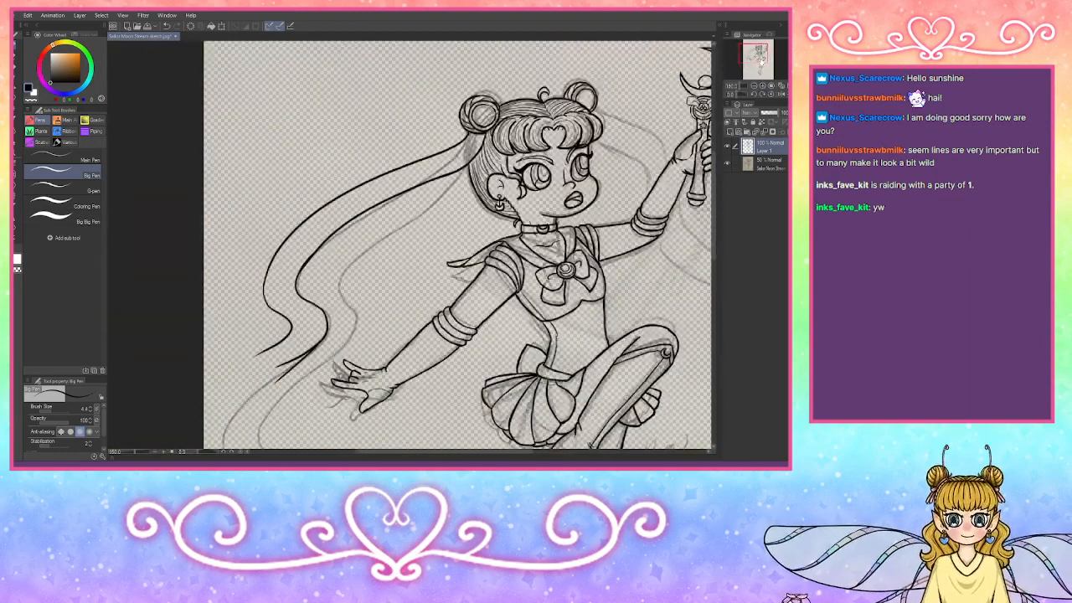
{"action": "left_click", "coordinate": [16, 56]}
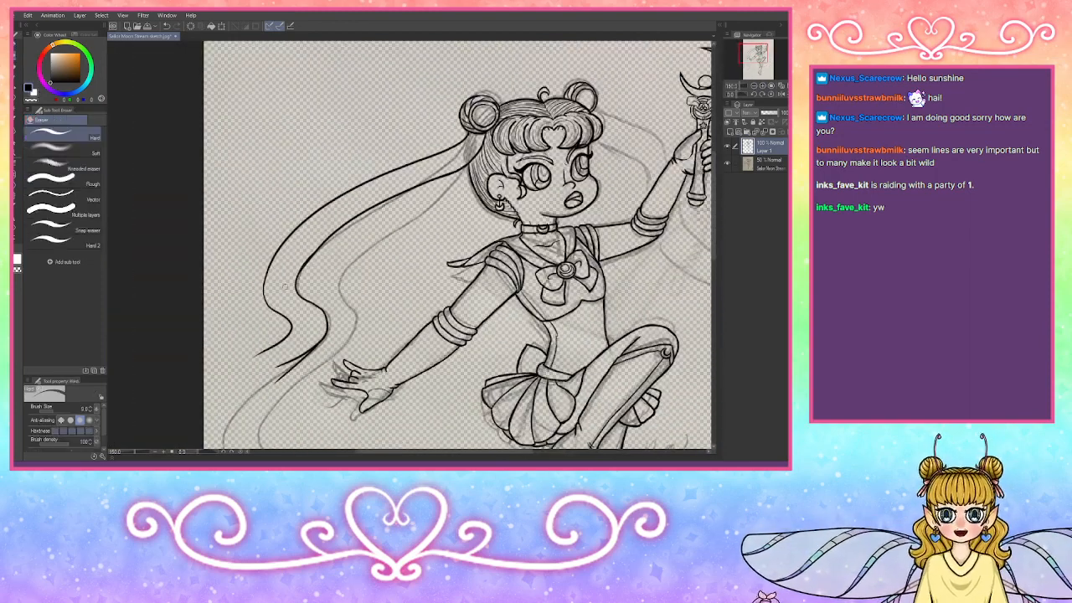
{"action": "left_click", "coordinate": [63, 241]}
{"action": "mouse_move", "coordinate": [285, 276]}
{"action": "left_mouse_down"}
{"action": "mouse_move", "coordinate": [312, 275]}
{"action": "mouse_move", "coordinate": [269, 315]}
{"action": "mouse_move", "coordinate": [260, 343]}
{"action": "mouse_move", "coordinate": [333, 326]}
{"action": "mouse_move", "coordinate": [286, 362]}
{"action": "left_mouse_up"}
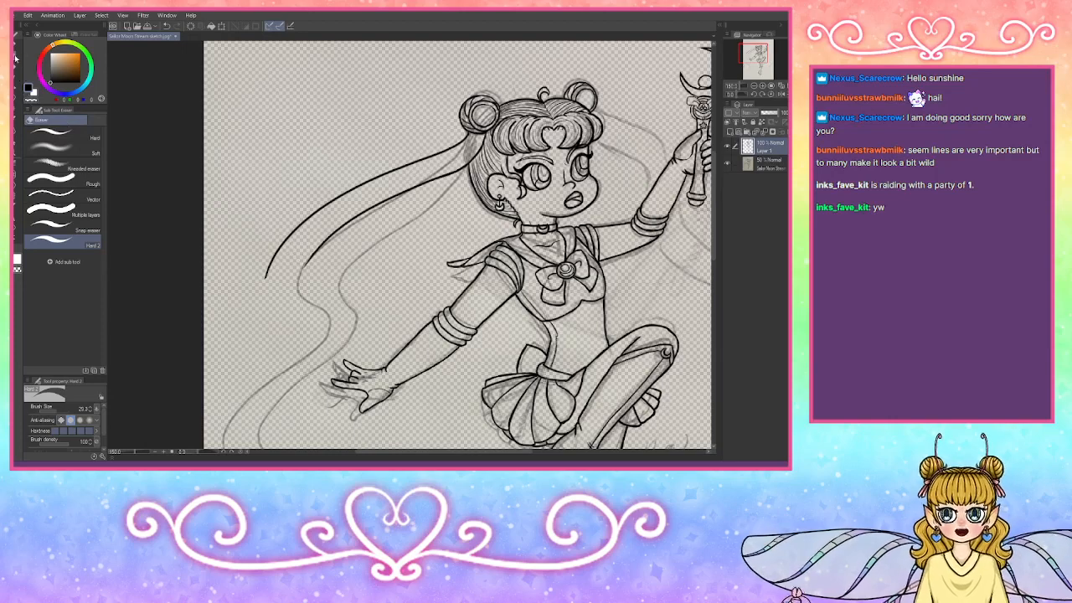
Step: Redraw both outlines of the long ponytail with the Big Pen, curving them down behind the lowered hand
{"action": "key", "text": "p"}
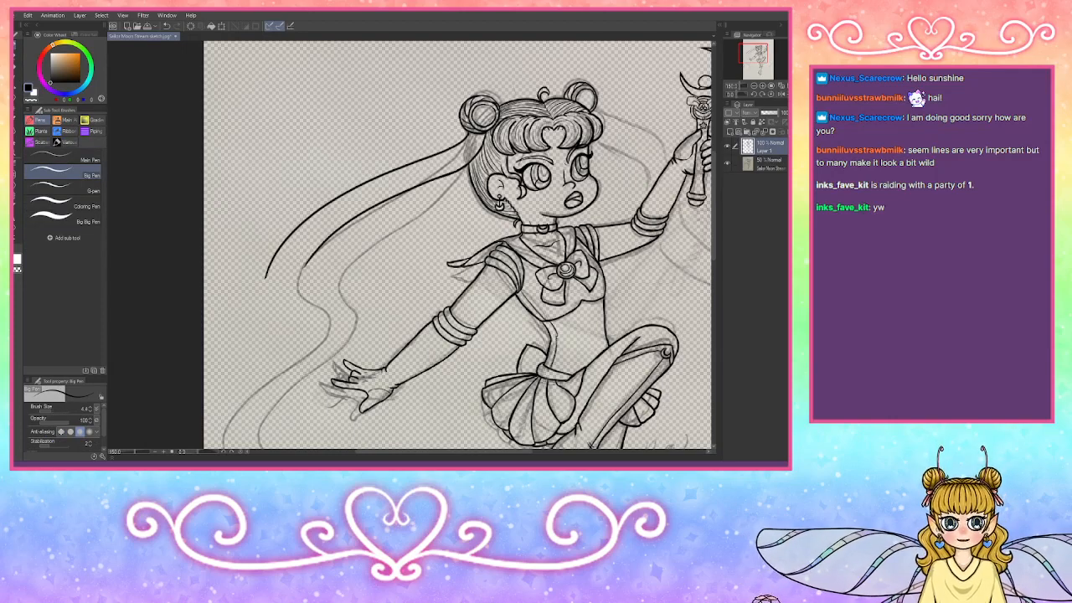
{"action": "left_click_drag", "start_coordinate": [299, 278], "coordinate": [347, 334]}
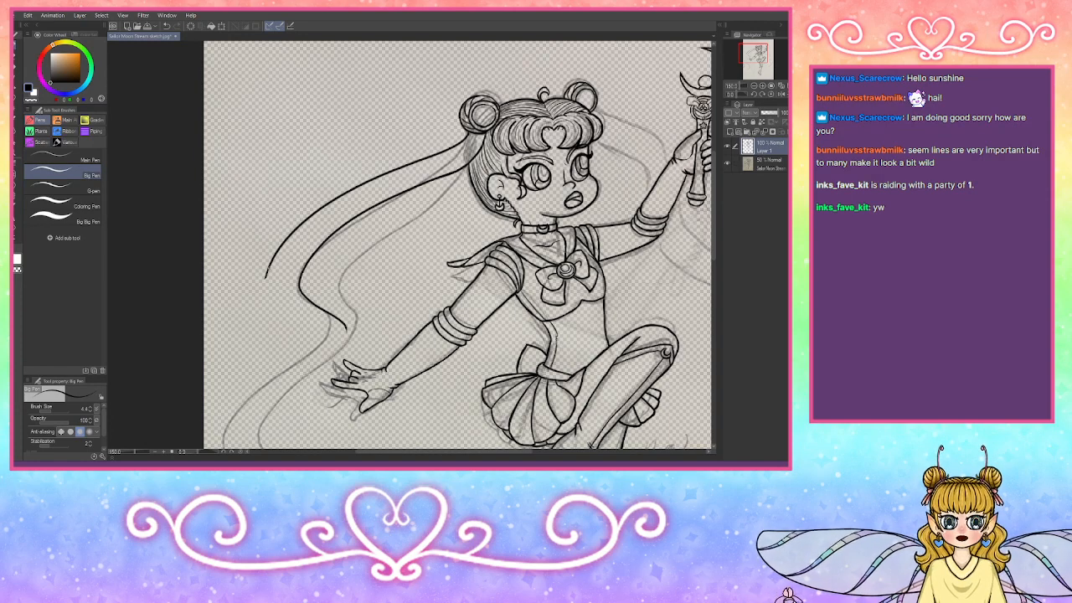
{"action": "mouse_move", "coordinate": [269, 299]}
{"action": "left_mouse_down"}
{"action": "mouse_move", "coordinate": [318, 346]}
{"action": "mouse_move", "coordinate": [270, 432]}
{"action": "left_mouse_up"}
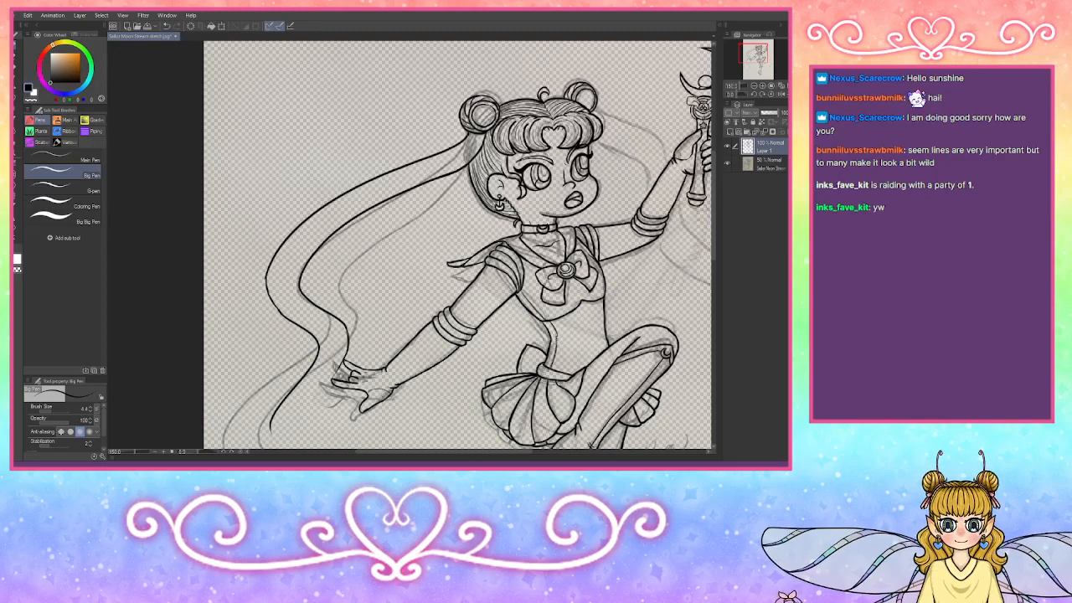
{"action": "left_click_drag", "start_coordinate": [338, 369], "coordinate": [324, 405]}
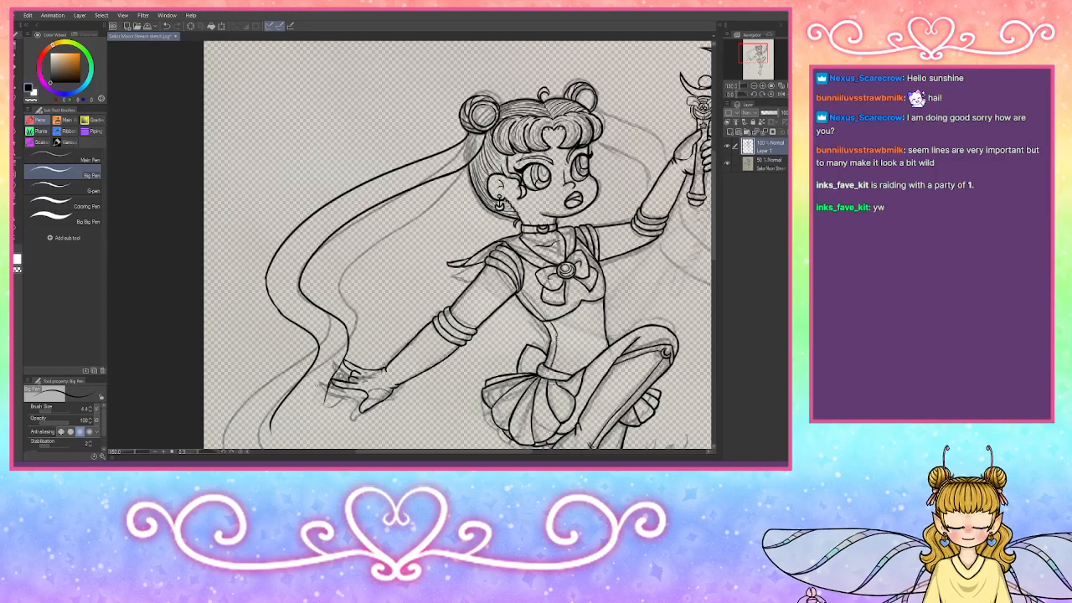
{"action": "key", "text": "ctrl+z"}
{"action": "mouse_move", "coordinate": [328, 386]}
{"action": "left_mouse_down"}
{"action": "mouse_move", "coordinate": [308, 426]}
{"action": "mouse_move", "coordinate": [313, 444]}
{"action": "left_mouse_up"}
{"action": "key", "text": "ctrl+z"}
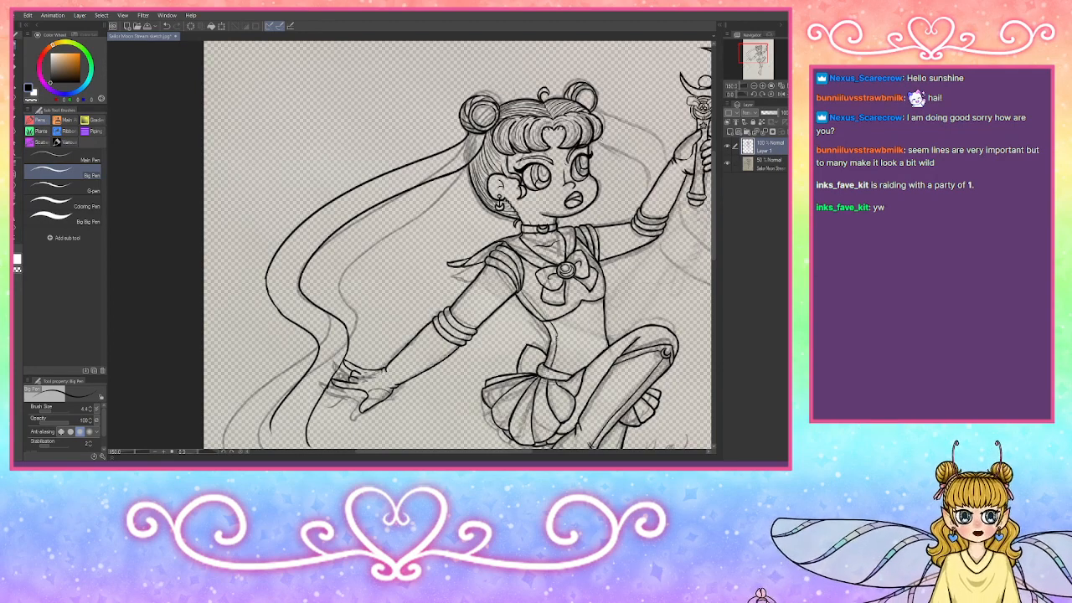
{"action": "left_click_drag", "start_coordinate": [603, 143], "coordinate": [655, 179]}
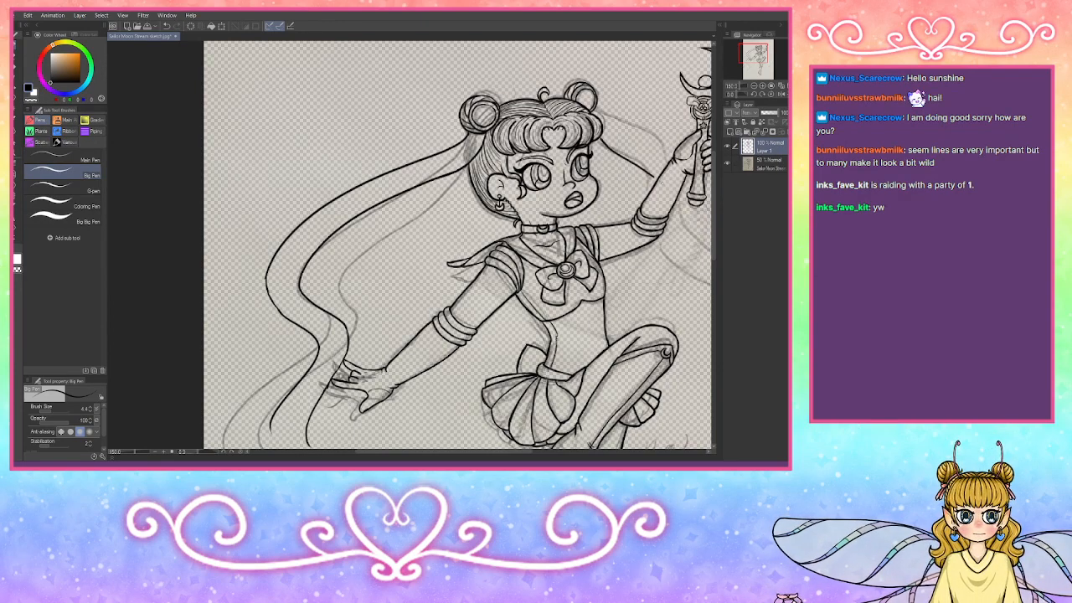
{"action": "key", "text": "ctrl+z"}
{"action": "left_click_drag", "start_coordinate": [605, 144], "coordinate": [662, 172]}
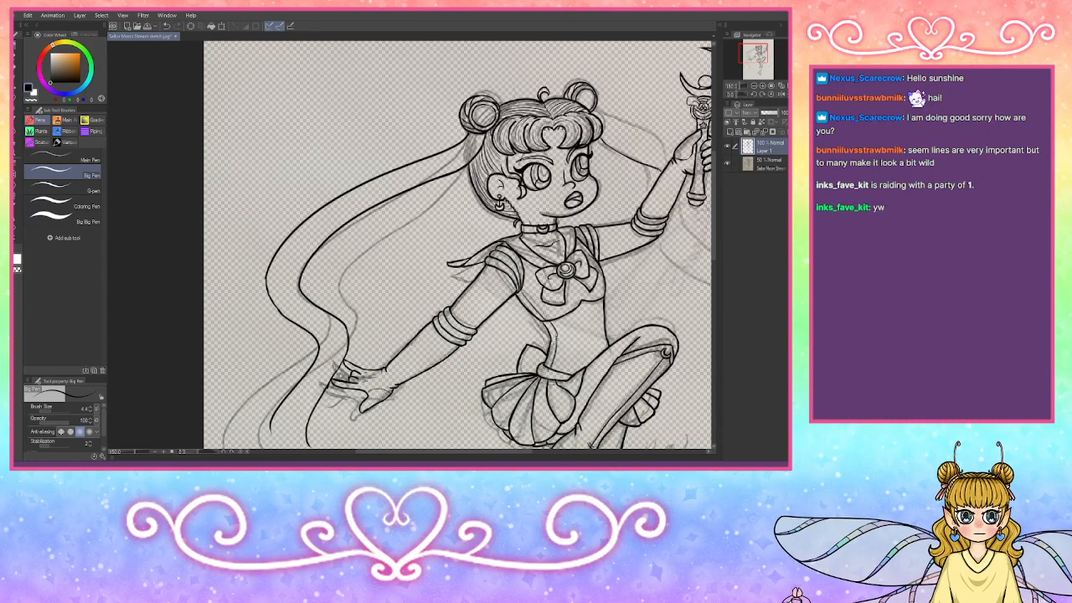
{"action": "key", "text": "ctrl+z"}
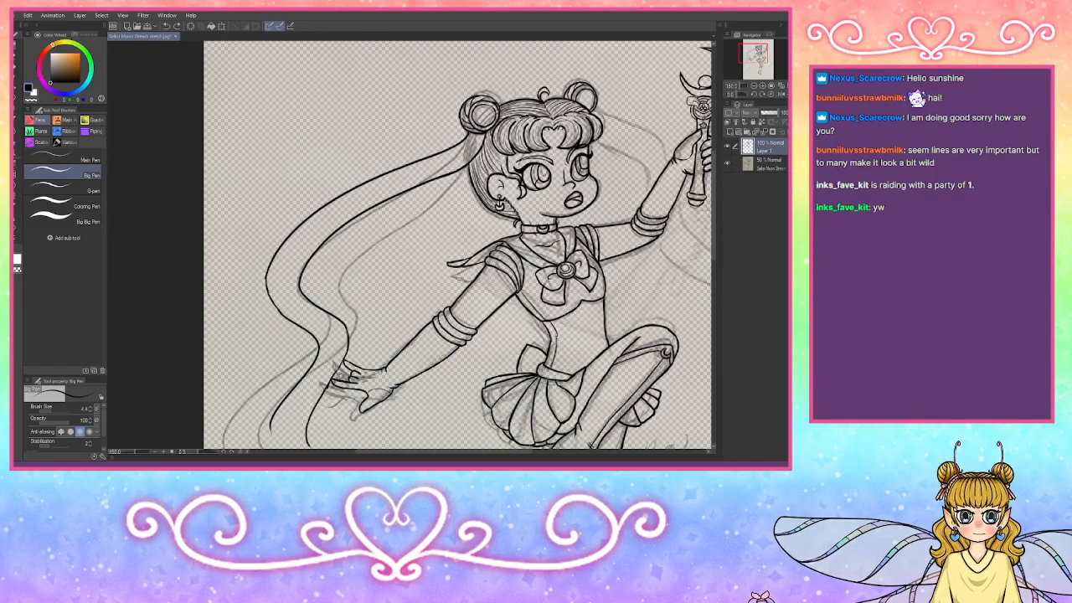
{"action": "left_click_drag", "start_coordinate": [597, 141], "coordinate": [667, 173]}
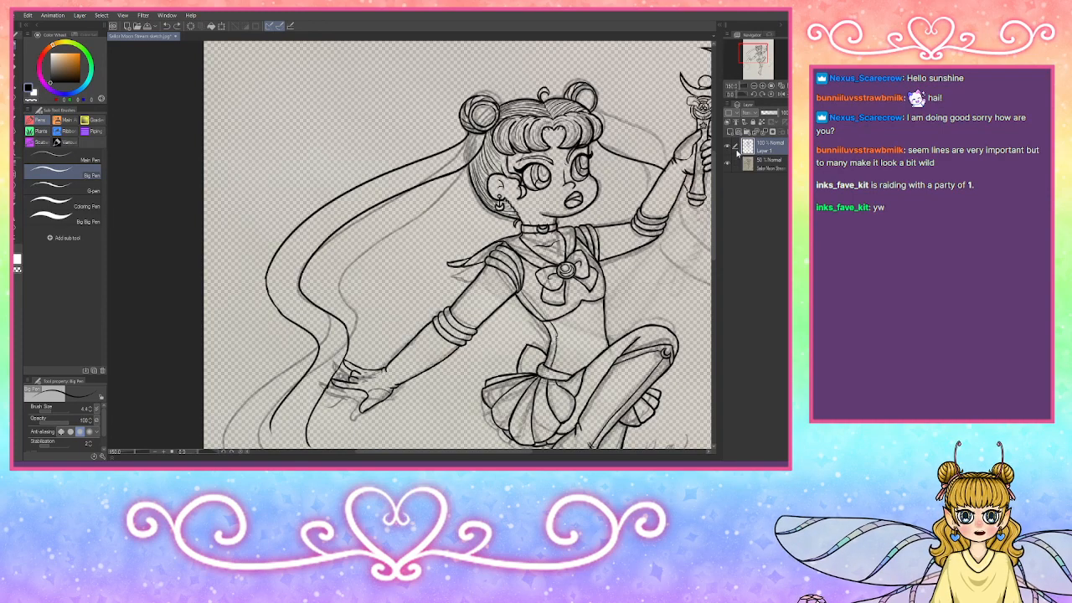
{"action": "key", "text": "ctrl+z"}
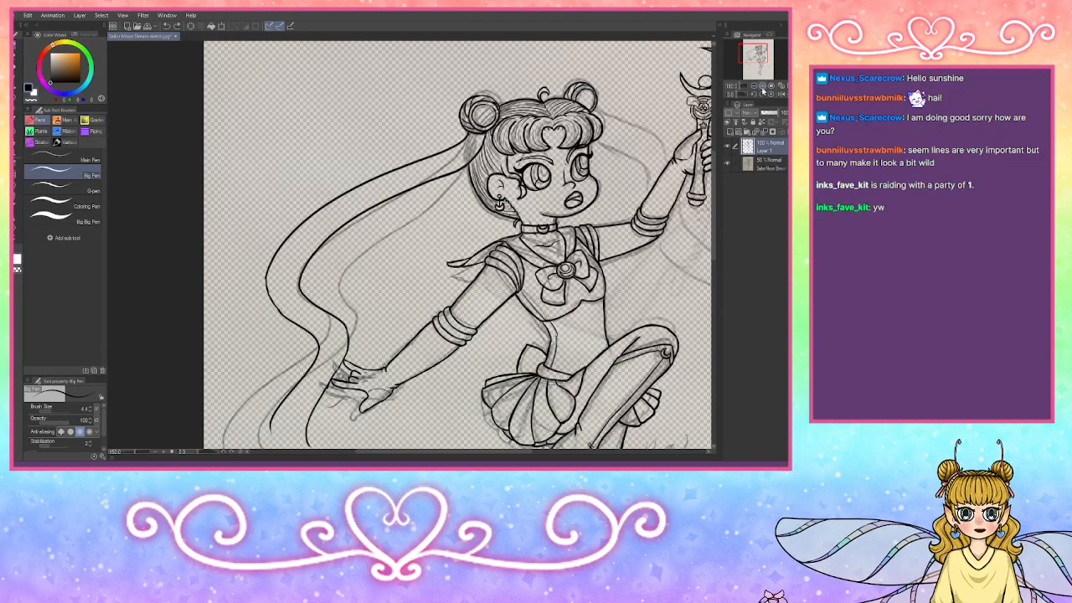
Step: Add a new layer and ink the long ponytail's lower end as two curves sweeping down toward a tapered tip
{"action": "left_click", "coordinate": [730, 131]}
{"action": "left_click_drag", "start_coordinate": [754, 55], "coordinate": [753, 66]}
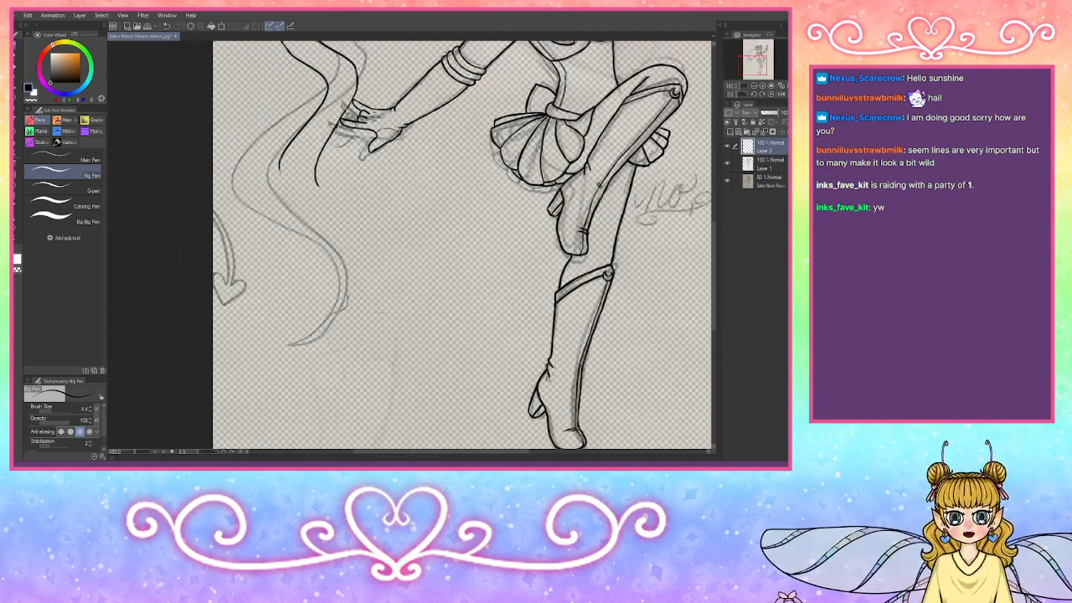
{"action": "mouse_move", "coordinate": [279, 172]}
{"action": "left_mouse_down"}
{"action": "mouse_move", "coordinate": [303, 207]}
{"action": "mouse_move", "coordinate": [359, 365]}
{"action": "left_mouse_up"}
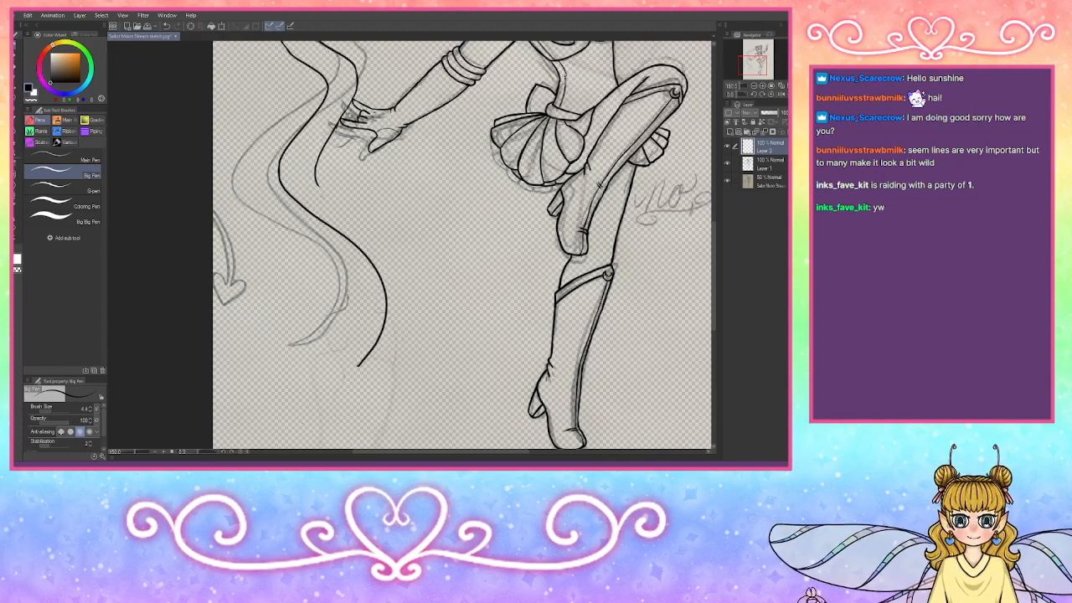
{"action": "key", "text": "ctrl+z"}
{"action": "mouse_move", "coordinate": [279, 164]}
{"action": "left_mouse_down"}
{"action": "mouse_move", "coordinate": [350, 244]}
{"action": "mouse_move", "coordinate": [330, 332]}
{"action": "left_mouse_up"}
{"action": "mouse_move", "coordinate": [316, 177]}
{"action": "left_mouse_down"}
{"action": "mouse_move", "coordinate": [367, 226]}
{"action": "mouse_move", "coordinate": [342, 327]}
{"action": "left_mouse_up"}
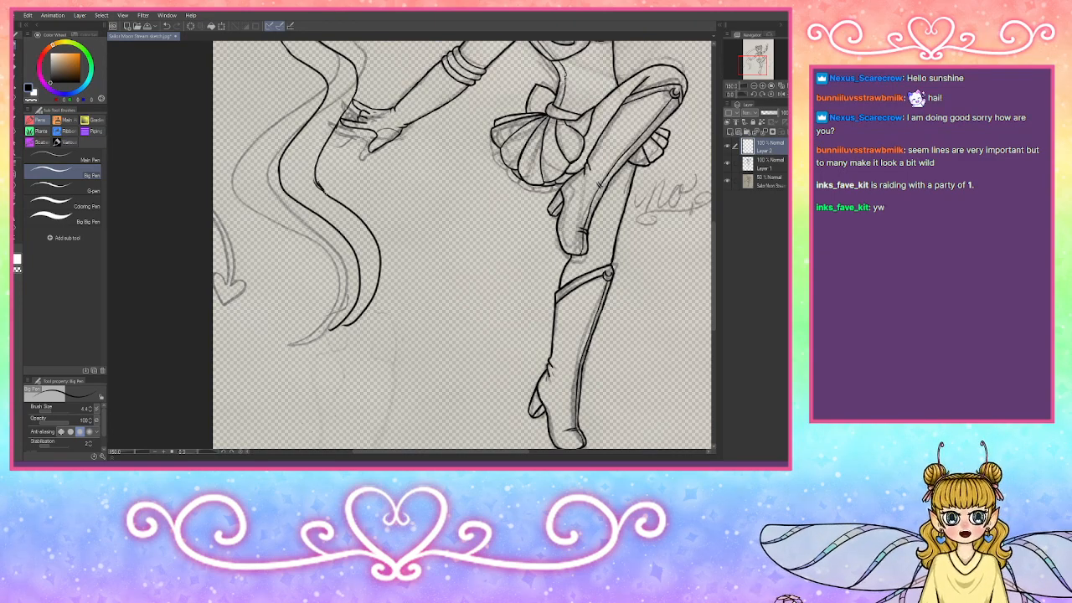
{"action": "key", "text": "ctrl+z"}
{"action": "left_click", "coordinate": [761, 87]}
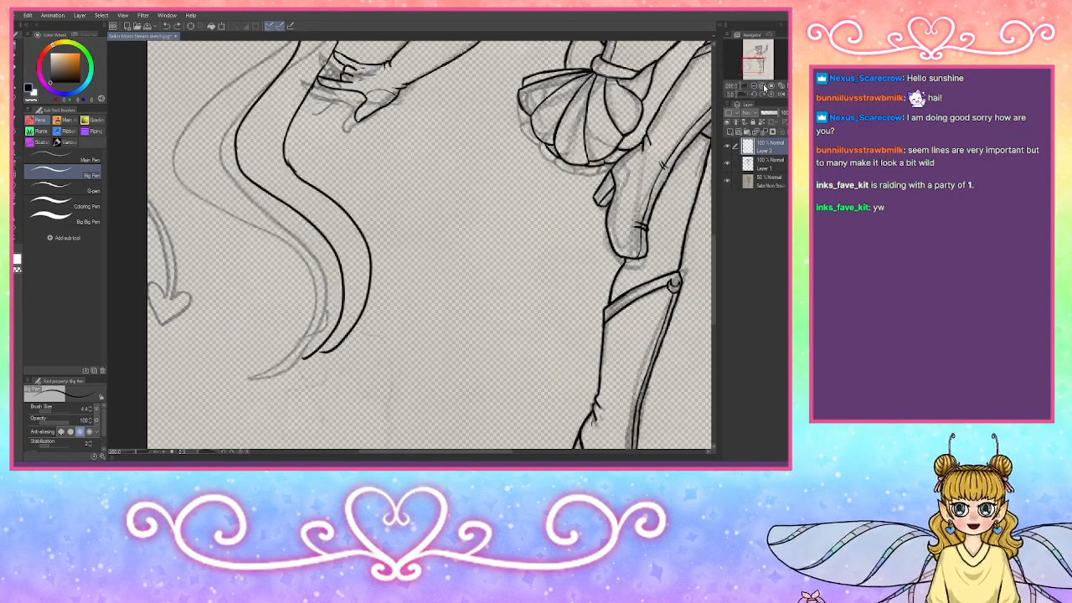
Step: Ink two thin strand lines with the Big Pen inside the long ponytail's bend below the lowered hand, following its left outline
{"action": "left_click", "coordinate": [757, 65]}
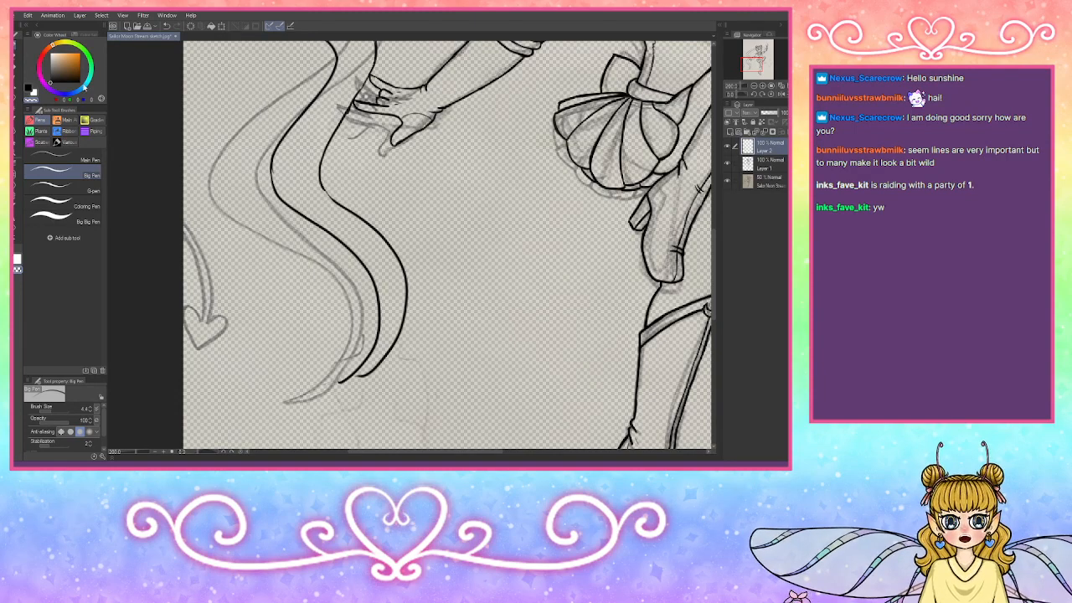
{"action": "left_click", "coordinate": [30, 88]}
{"action": "left_click", "coordinate": [763, 85]}
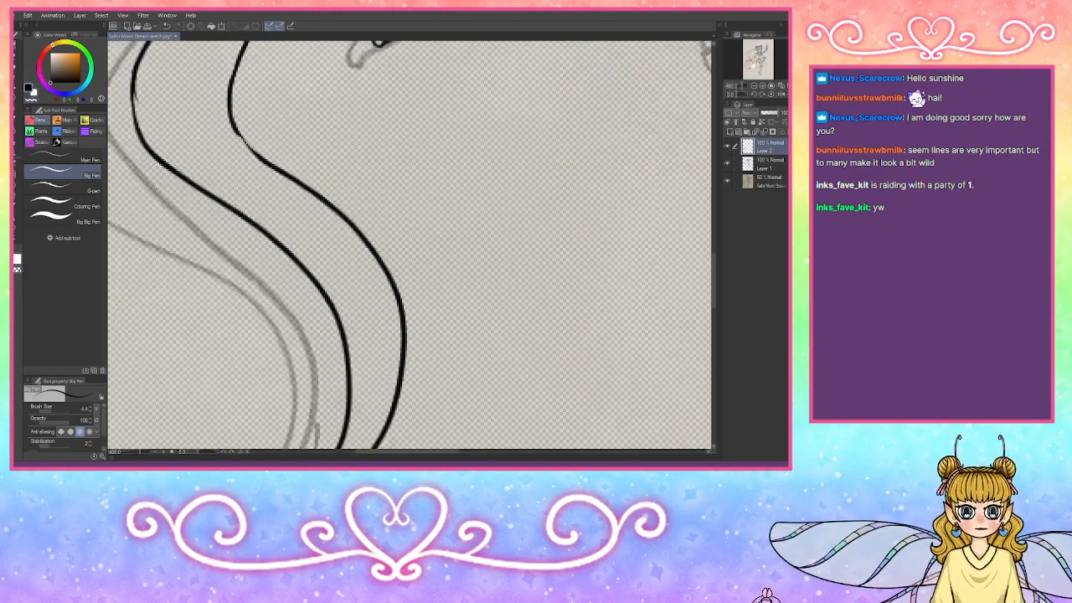
{"action": "left_click_drag", "start_coordinate": [752, 65], "coordinate": [750, 61]}
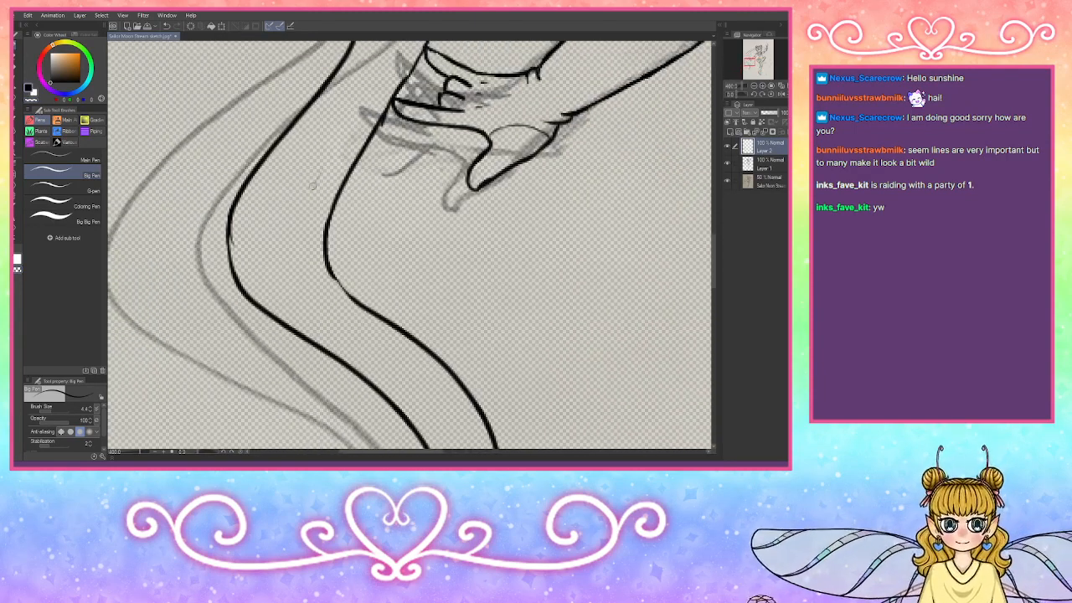
{"action": "left_click_drag", "start_coordinate": [325, 161], "coordinate": [304, 230]}
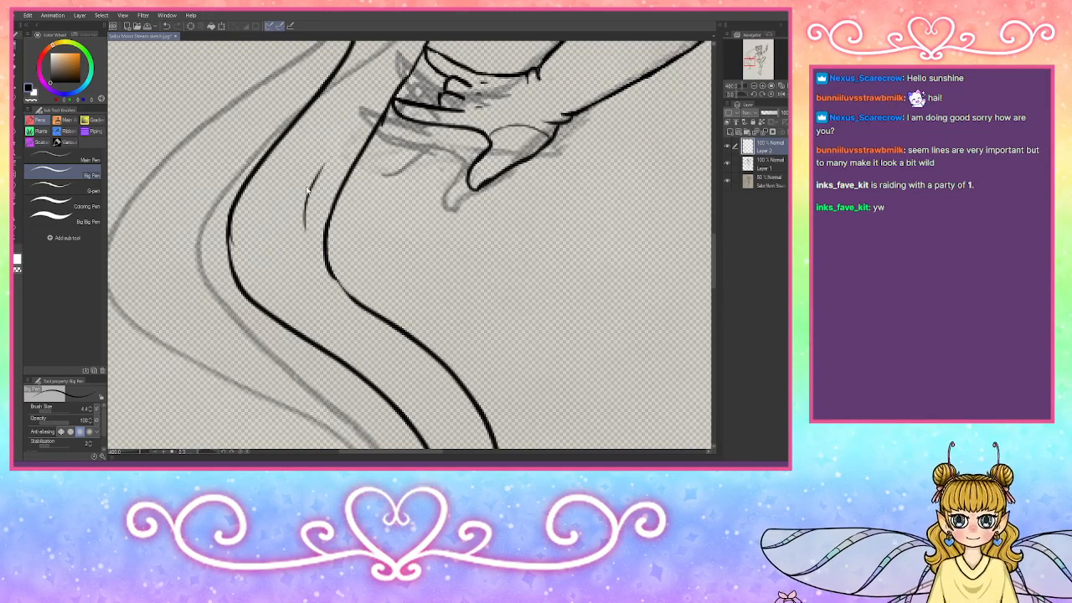
{"action": "key", "text": "ctrl+z"}
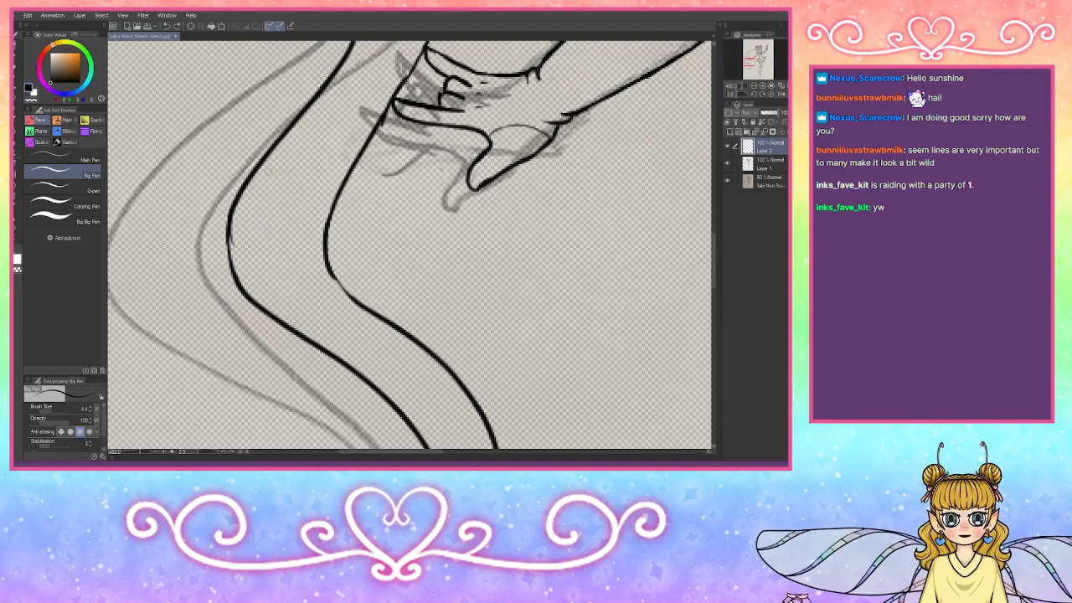
{"action": "mouse_move", "coordinate": [277, 167]}
{"action": "left_mouse_down"}
{"action": "mouse_move", "coordinate": [248, 243]}
{"action": "mouse_move", "coordinate": [257, 273]}
{"action": "mouse_move", "coordinate": [294, 301]}
{"action": "mouse_move", "coordinate": [394, 335]}
{"action": "mouse_move", "coordinate": [429, 372]}
{"action": "left_mouse_up"}
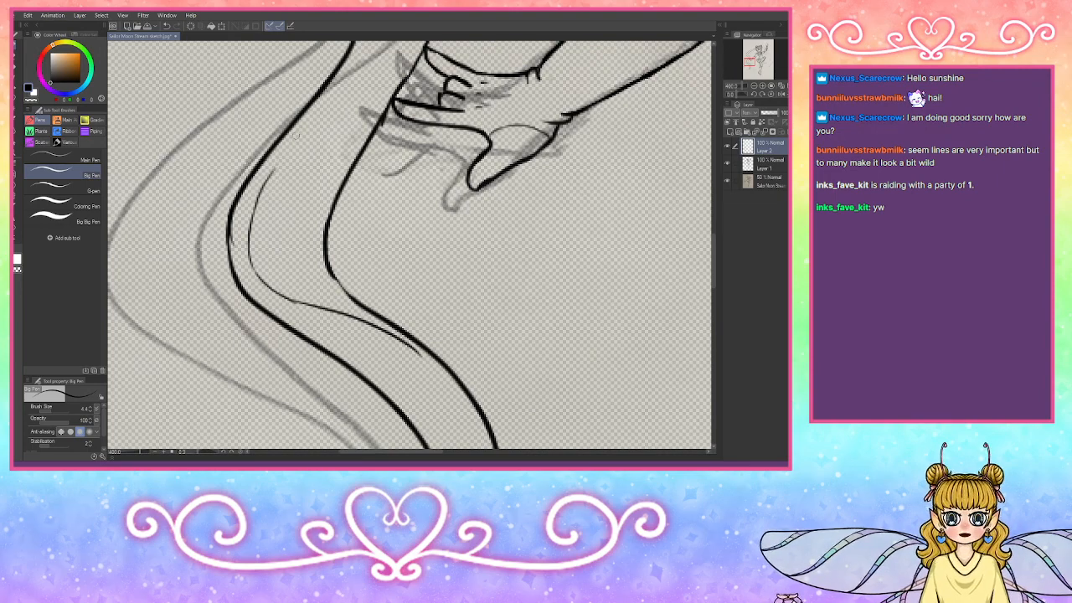
{"action": "mouse_move", "coordinate": [277, 166]}
{"action": "left_mouse_down"}
{"action": "mouse_move", "coordinate": [260, 201]}
{"action": "mouse_move", "coordinate": [266, 183]}
{"action": "mouse_move", "coordinate": [258, 247]}
{"action": "mouse_move", "coordinate": [288, 300]}
{"action": "left_mouse_up"}
{"action": "left_click_drag", "start_coordinate": [263, 259], "coordinate": [288, 298]}
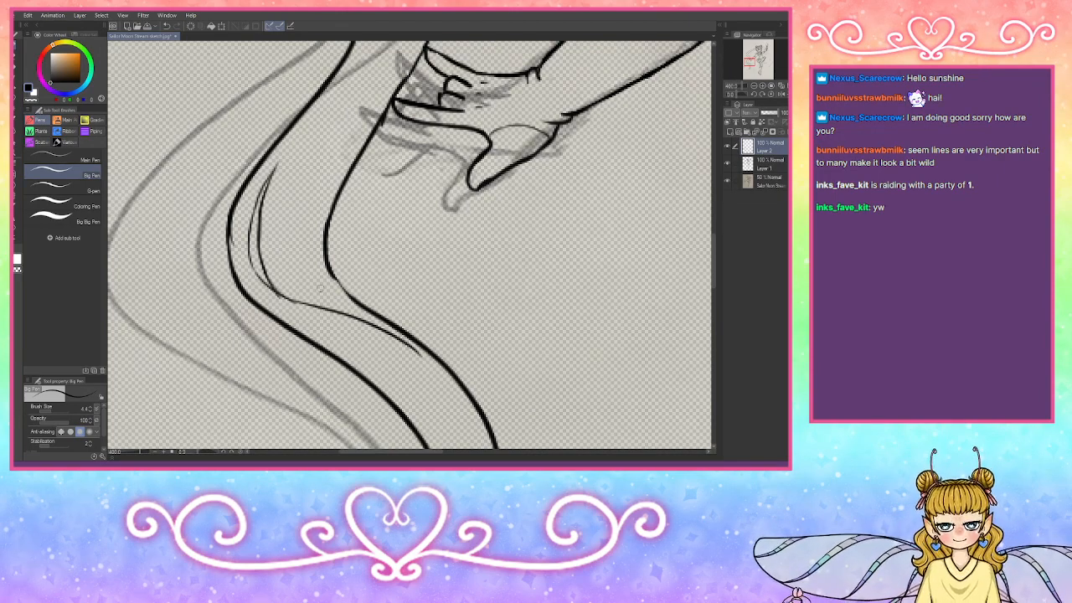
Step: Extend the inner strand lines down along the ponytail so they taper into its right outline, and refine their upper end
{"action": "left_click_drag", "start_coordinate": [419, 352], "coordinate": [474, 410]}
{"action": "left_click_drag", "start_coordinate": [412, 347], "coordinate": [466, 400]}
{"action": "left_click_drag", "start_coordinate": [269, 173], "coordinate": [347, 72]}
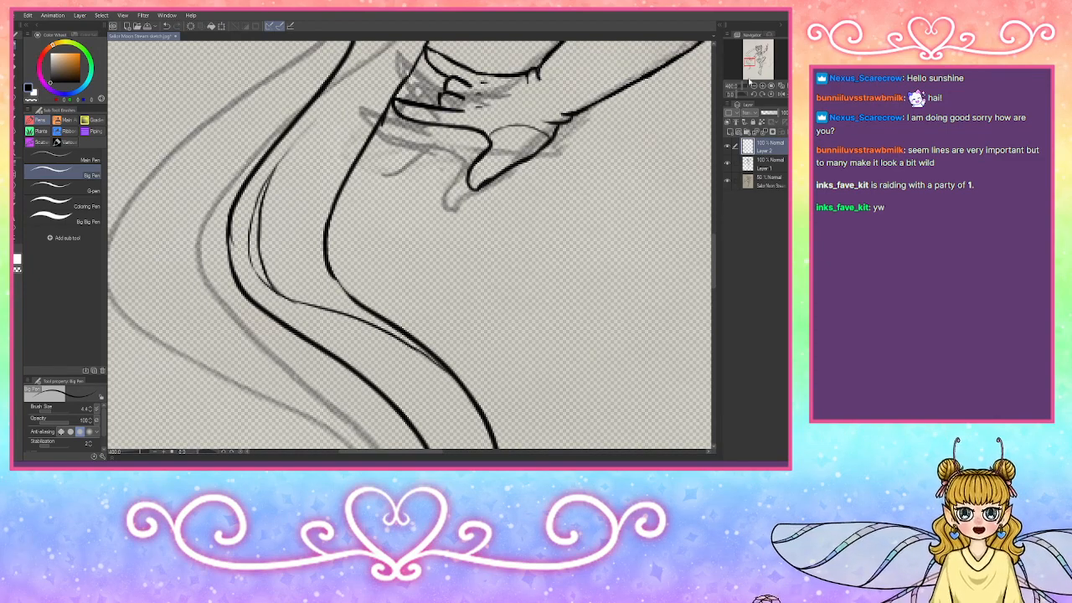
Step: Ink a thin strand line through the ponytail's upper bend, linking both outlines, and remove the stray line beside it with transparent colour
{"action": "left_click_drag", "start_coordinate": [754, 61], "coordinate": [750, 50]}
{"action": "left_click_drag", "start_coordinate": [390, 124], "coordinate": [324, 190]}
{"action": "mouse_move", "coordinate": [356, 149]}
{"action": "left_mouse_down"}
{"action": "mouse_move", "coordinate": [309, 274]}
{"action": "mouse_move", "coordinate": [348, 343]}
{"action": "left_mouse_up"}
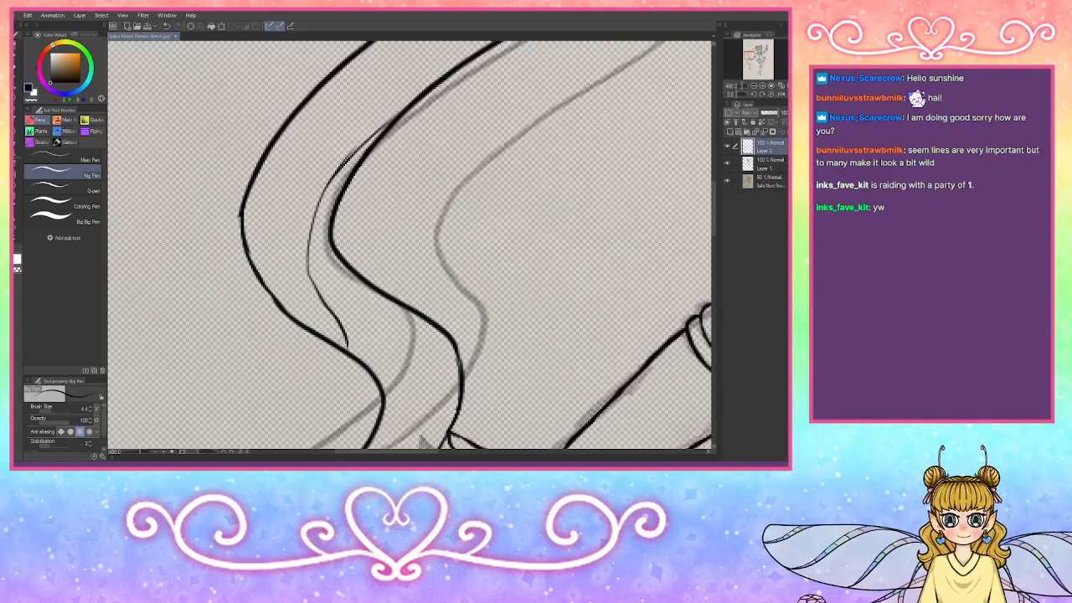
{"action": "key", "text": "ctrl+z"}
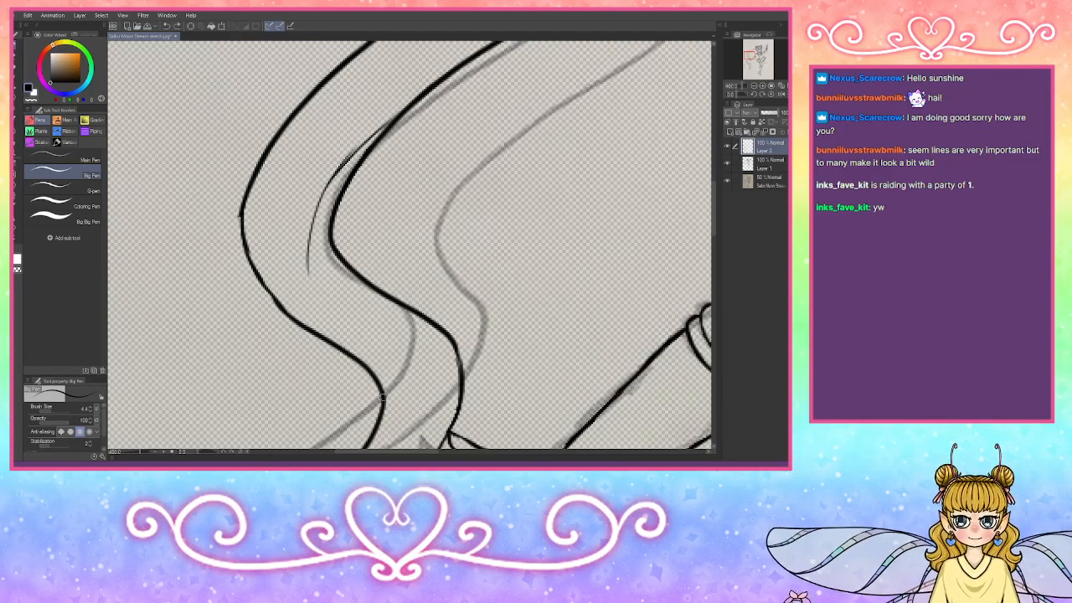
{"action": "left_click_drag", "start_coordinate": [382, 387], "coordinate": [325, 216]}
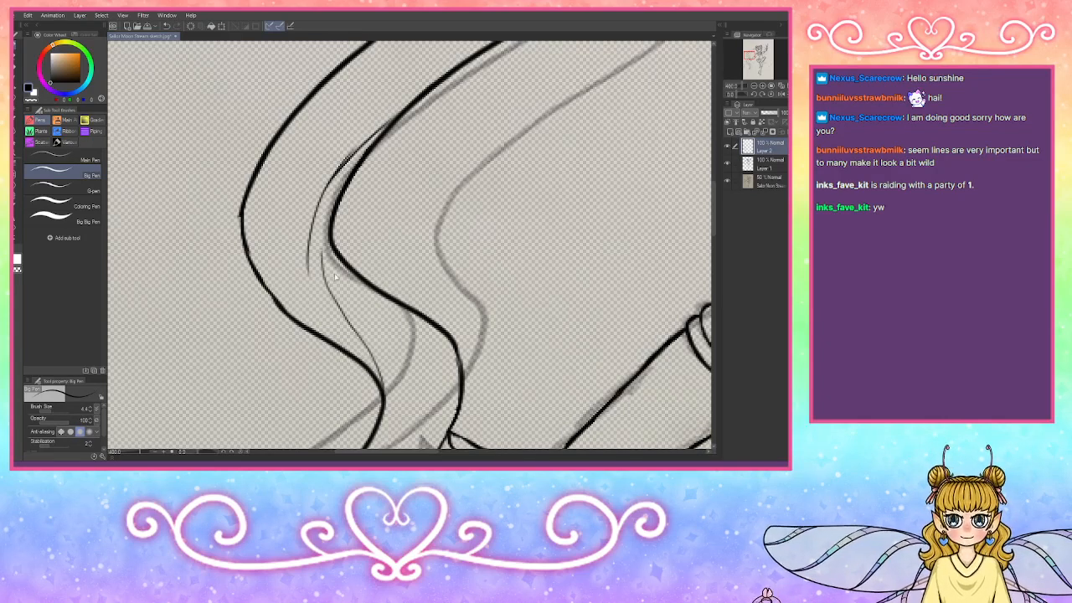
{"action": "key", "text": "ctrl+z"}
{"action": "mouse_move", "coordinate": [384, 391]}
{"action": "left_mouse_down"}
{"action": "mouse_move", "coordinate": [322, 271]}
{"action": "mouse_move", "coordinate": [350, 155]}
{"action": "left_mouse_up"}
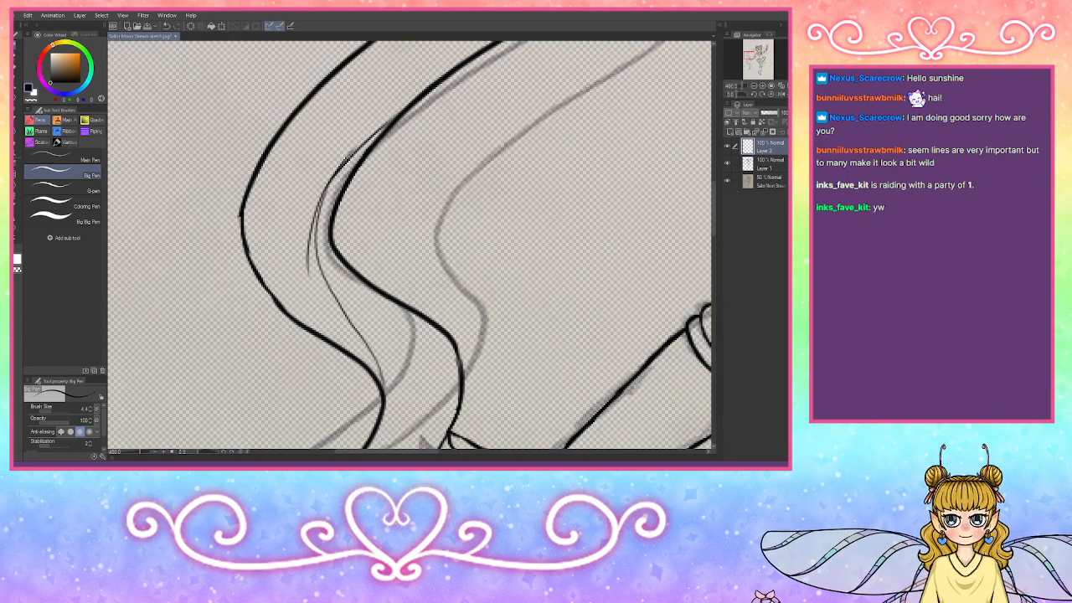
{"action": "left_click", "coordinate": [31, 100]}
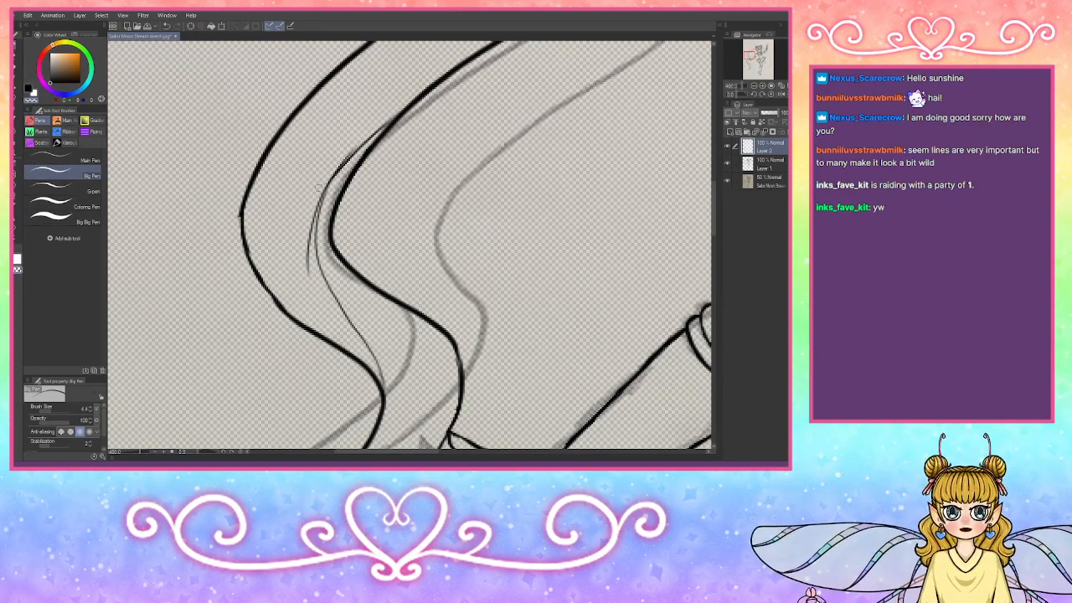
{"action": "mouse_move", "coordinate": [312, 260]}
{"action": "left_mouse_down"}
{"action": "mouse_move", "coordinate": [327, 184]}
{"action": "mouse_move", "coordinate": [309, 266]}
{"action": "left_mouse_up"}
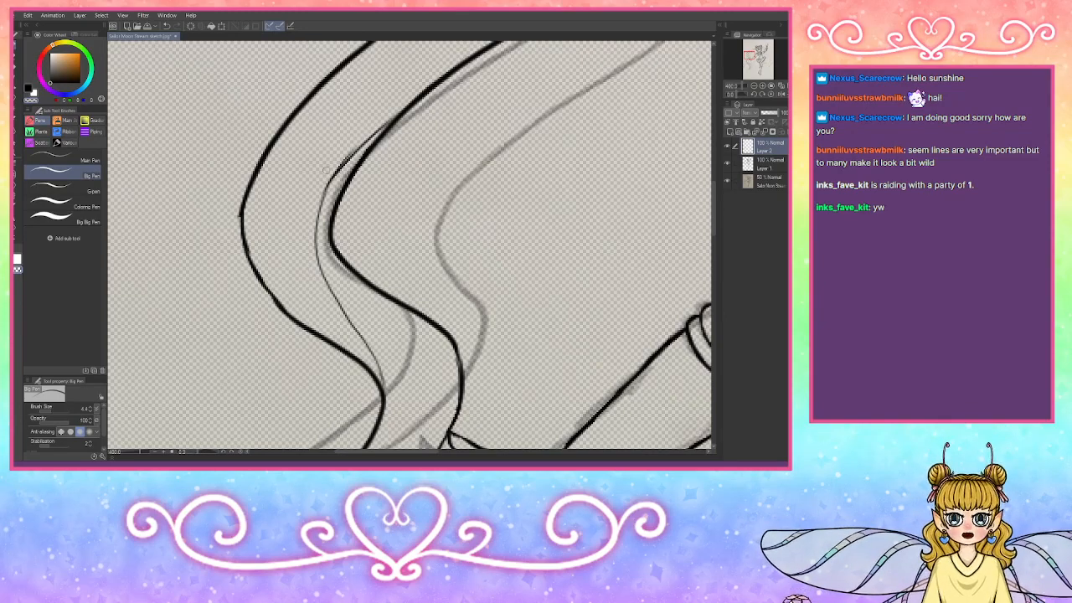
Step: Clean up the left pigtail's wavy outlines on Layer 1, smoothing the outer curve and thickening the inner curve in black with the Big Pen
{"action": "left_click_drag", "start_coordinate": [326, 170], "coordinate": [325, 179]}
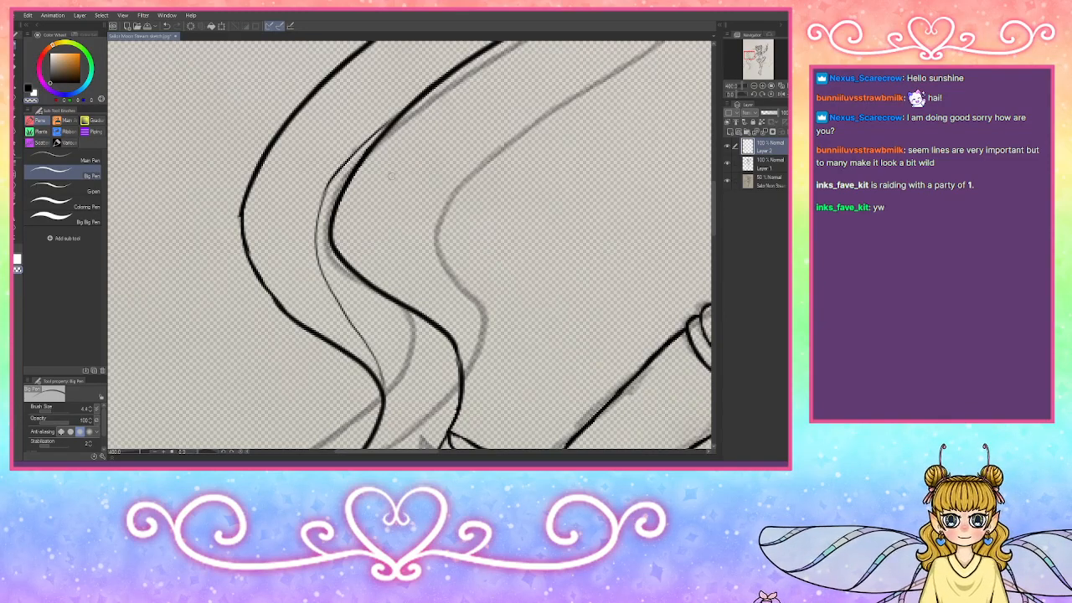
{"action": "left_click", "coordinate": [767, 165]}
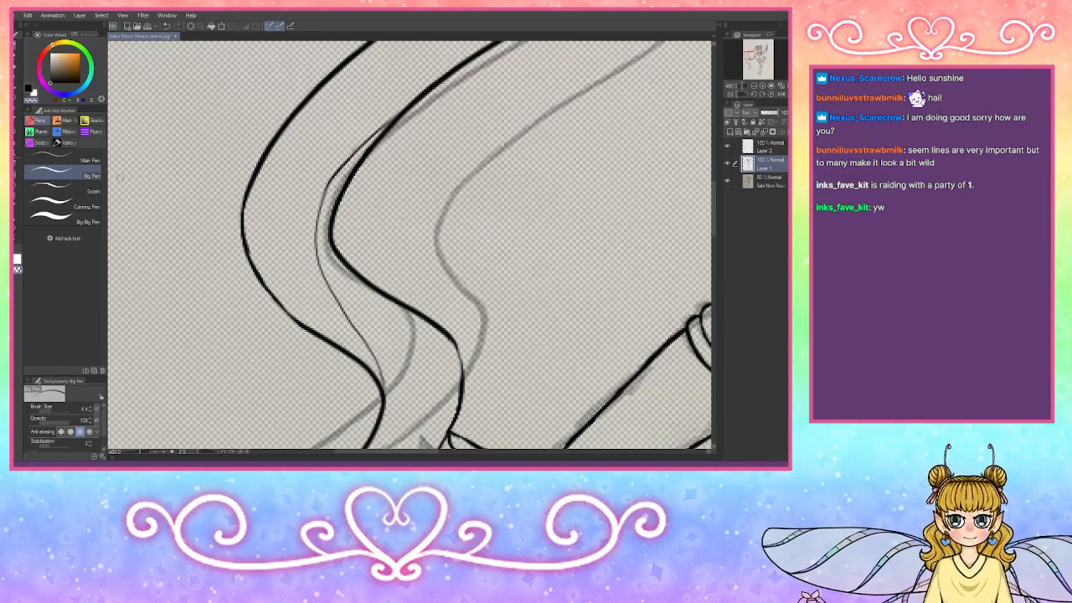
{"action": "left_click", "coordinate": [28, 86]}
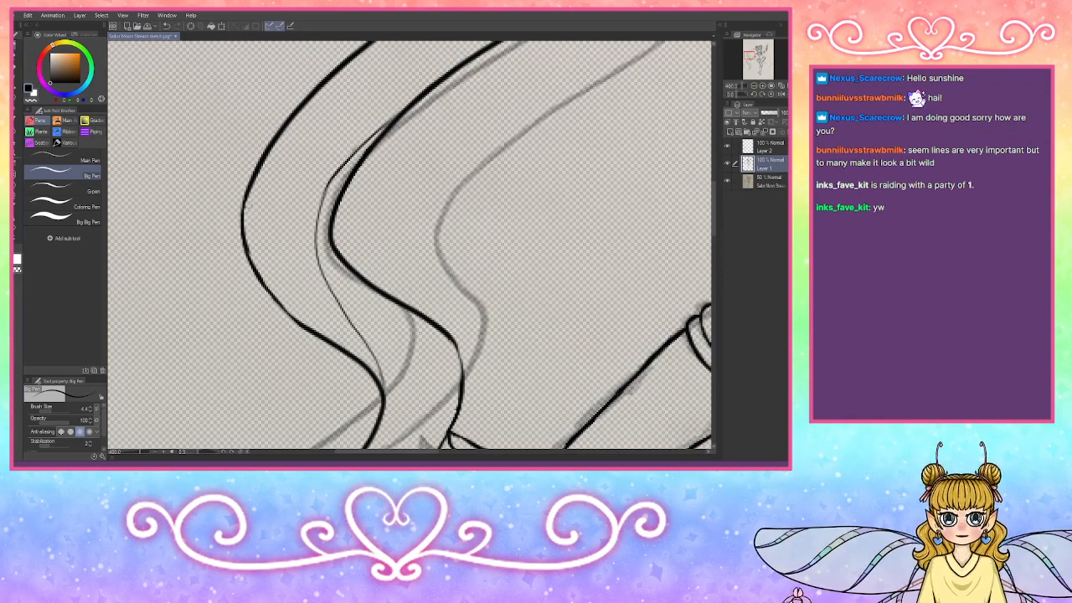
{"action": "left_click_drag", "start_coordinate": [244, 212], "coordinate": [256, 194]}
{"action": "key", "text": "ctrl+z"}
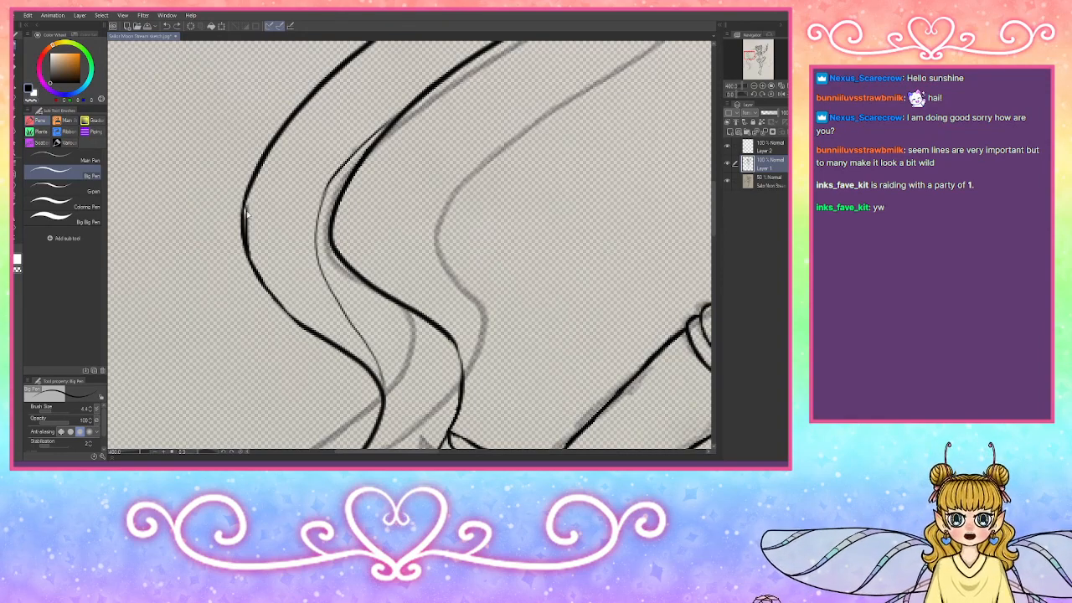
{"action": "mouse_move", "coordinate": [243, 237]}
{"action": "left_mouse_down"}
{"action": "mouse_move", "coordinate": [262, 283]}
{"action": "mouse_move", "coordinate": [315, 336]}
{"action": "left_mouse_up"}
{"action": "mouse_move", "coordinate": [437, 327]}
{"action": "left_mouse_down"}
{"action": "mouse_move", "coordinate": [457, 356]}
{"action": "mouse_move", "coordinate": [463, 411]}
{"action": "left_mouse_up"}
{"action": "left_click", "coordinate": [30, 100]}
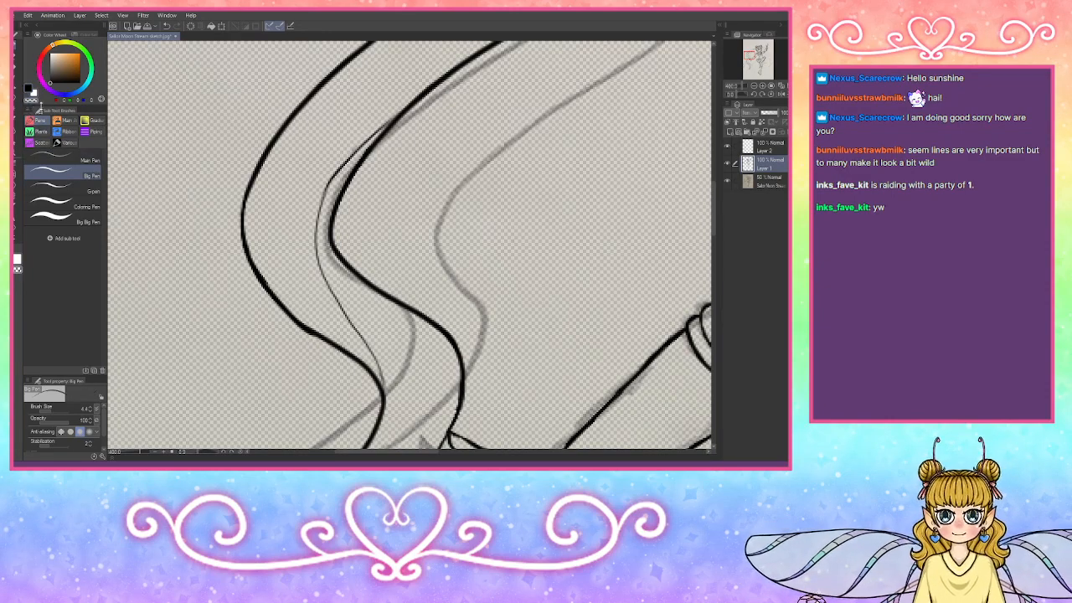
{"action": "mouse_move", "coordinate": [291, 318]}
{"action": "left_mouse_down"}
{"action": "mouse_move", "coordinate": [333, 345]}
{"action": "mouse_move", "coordinate": [320, 344]}
{"action": "left_mouse_up"}
{"action": "key", "text": "ctrl+z"}
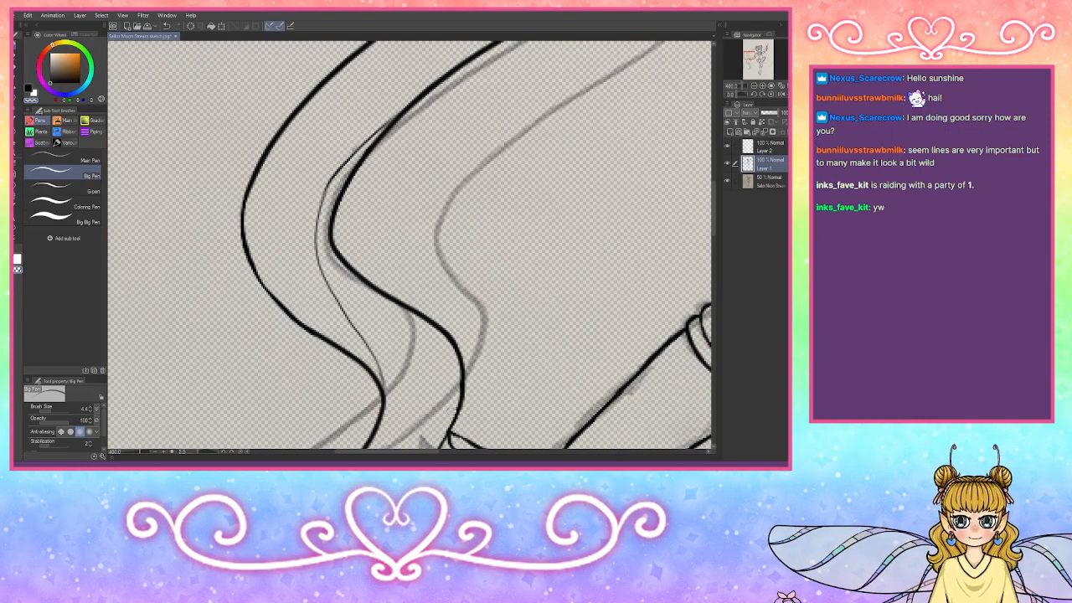
Step: Add a thin strand line across the left pigtail's upper section and draw a double-lined curl at its lower tip
{"action": "left_click_drag", "start_coordinate": [750, 56], "coordinate": [755, 51]}
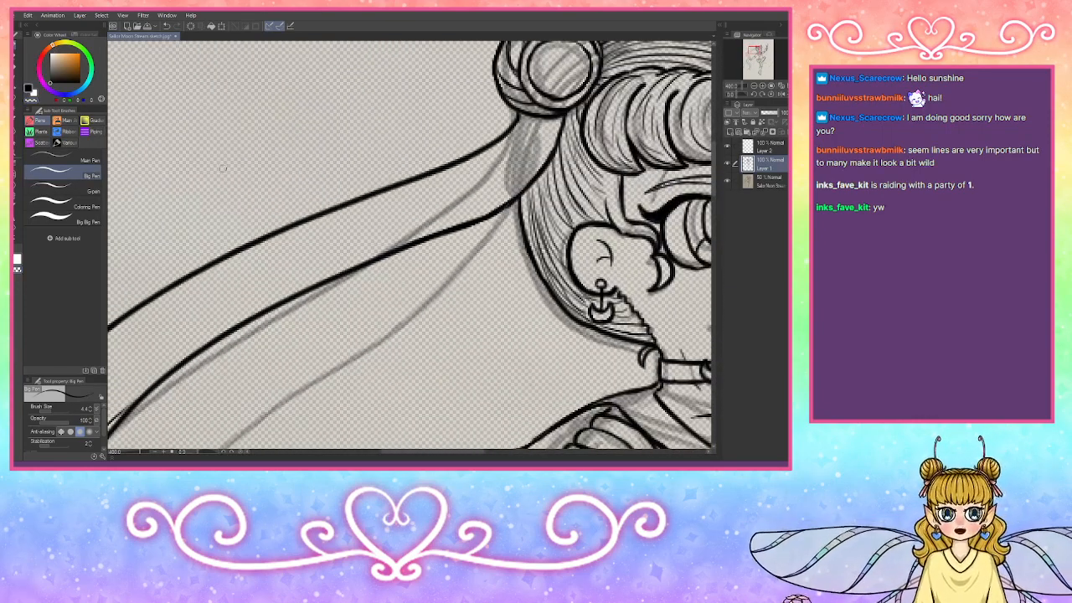
{"action": "left_click_drag", "start_coordinate": [389, 251], "coordinate": [180, 287]}
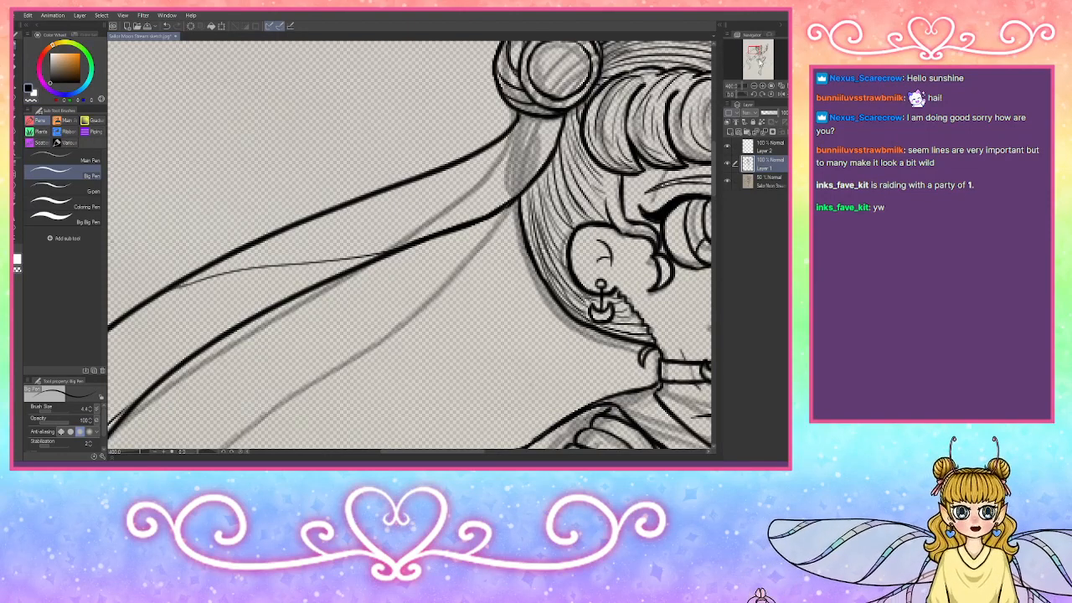
{"action": "left_click_drag", "start_coordinate": [756, 48], "coordinate": [750, 68]}
{"action": "mouse_move", "coordinate": [392, 240]}
{"action": "left_mouse_down"}
{"action": "mouse_move", "coordinate": [283, 307]}
{"action": "mouse_move", "coordinate": [330, 263]}
{"action": "mouse_move", "coordinate": [312, 271]}
{"action": "mouse_move", "coordinate": [337, 315]}
{"action": "left_mouse_up"}
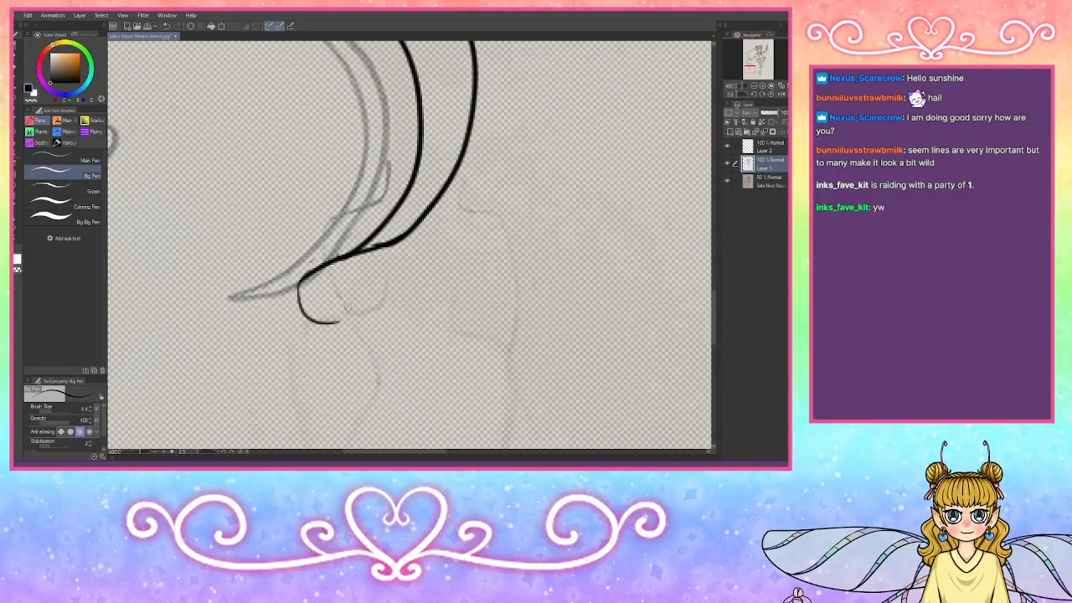
{"action": "key", "text": "ctrl+z"}
{"action": "mouse_move", "coordinate": [303, 275]}
{"action": "left_mouse_down"}
{"action": "mouse_move", "coordinate": [289, 323]}
{"action": "mouse_move", "coordinate": [325, 339]}
{"action": "mouse_move", "coordinate": [306, 289]}
{"action": "mouse_move", "coordinate": [387, 245]}
{"action": "mouse_move", "coordinate": [332, 272]}
{"action": "mouse_move", "coordinate": [322, 289]}
{"action": "left_mouse_up"}
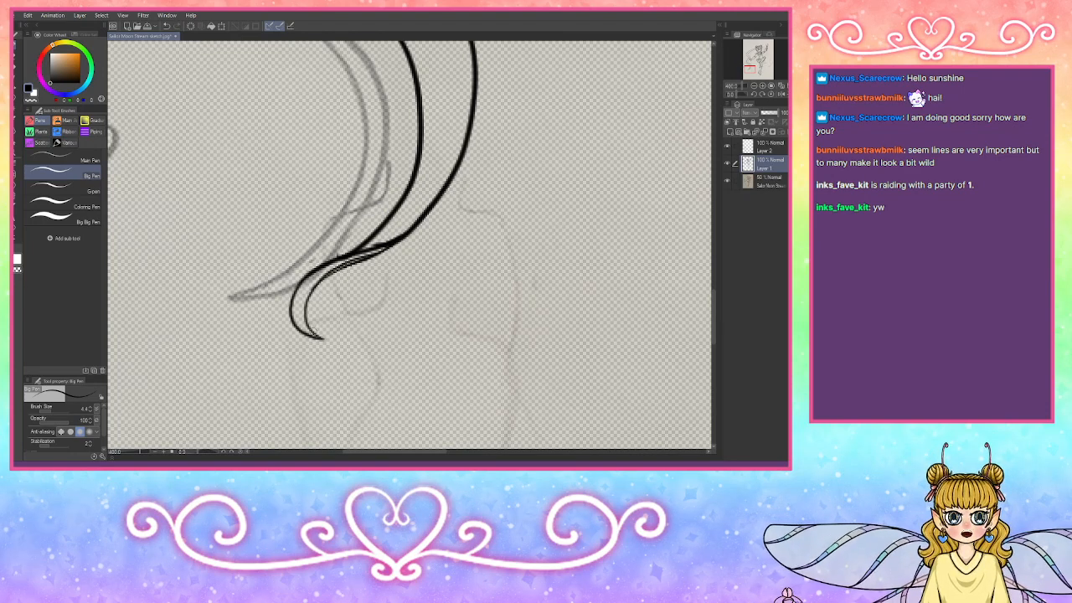
{"action": "mouse_move", "coordinate": [319, 338]}
{"action": "left_mouse_down"}
{"action": "mouse_move", "coordinate": [320, 367]}
{"action": "mouse_move", "coordinate": [357, 375]}
{"action": "mouse_move", "coordinate": [314, 345]}
{"action": "mouse_move", "coordinate": [312, 367]}
{"action": "mouse_move", "coordinate": [340, 390]}
{"action": "mouse_move", "coordinate": [352, 377]}
{"action": "left_mouse_up"}
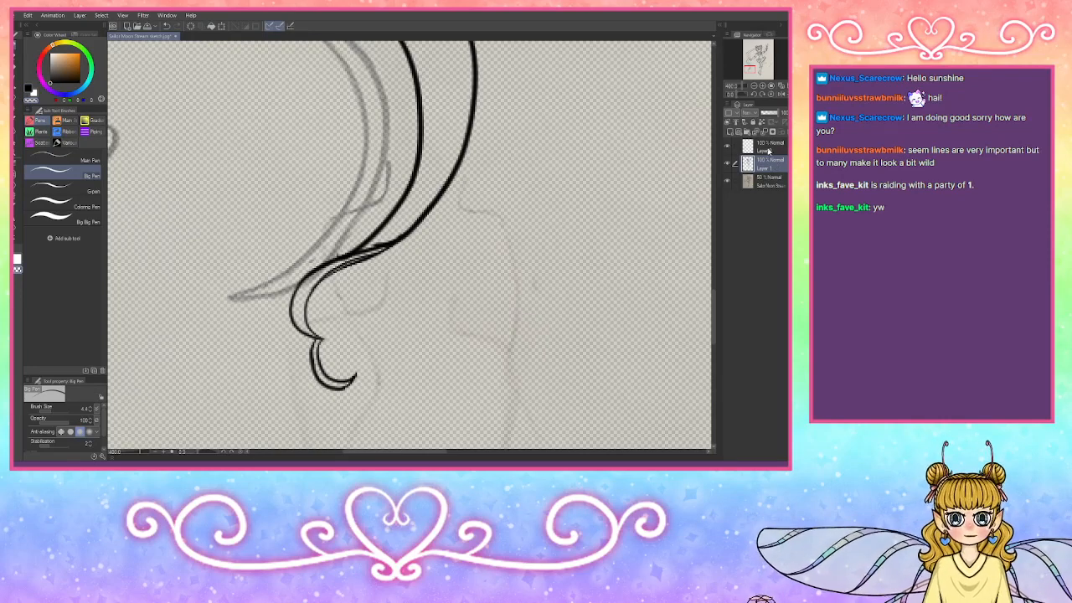
Step: Erase the overlapping lines where the curled tip joins the left pigtail and where its two curls meet
{"action": "left_click", "coordinate": [763, 147]}
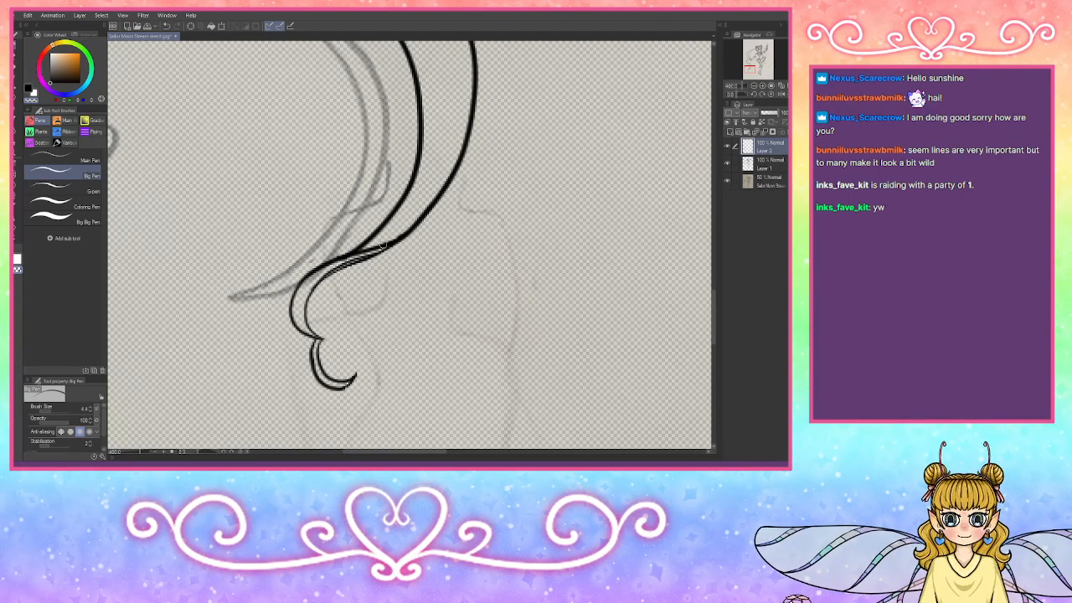
{"action": "left_click", "coordinate": [762, 164]}
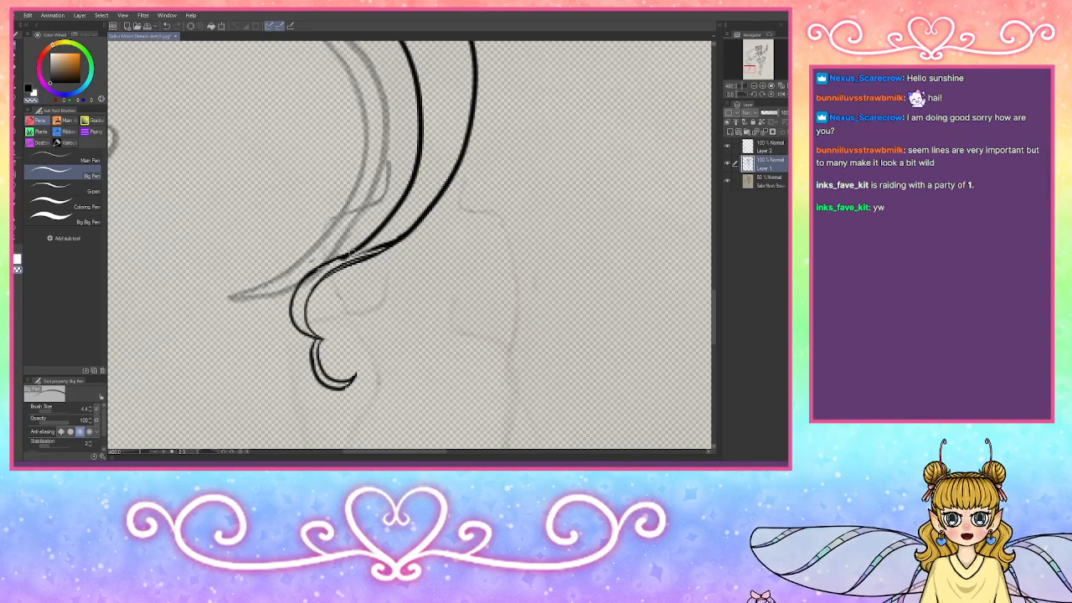
{"action": "mouse_move", "coordinate": [352, 253]}
{"action": "left_mouse_down"}
{"action": "mouse_move", "coordinate": [385, 247]}
{"action": "mouse_move", "coordinate": [330, 268]}
{"action": "left_mouse_up"}
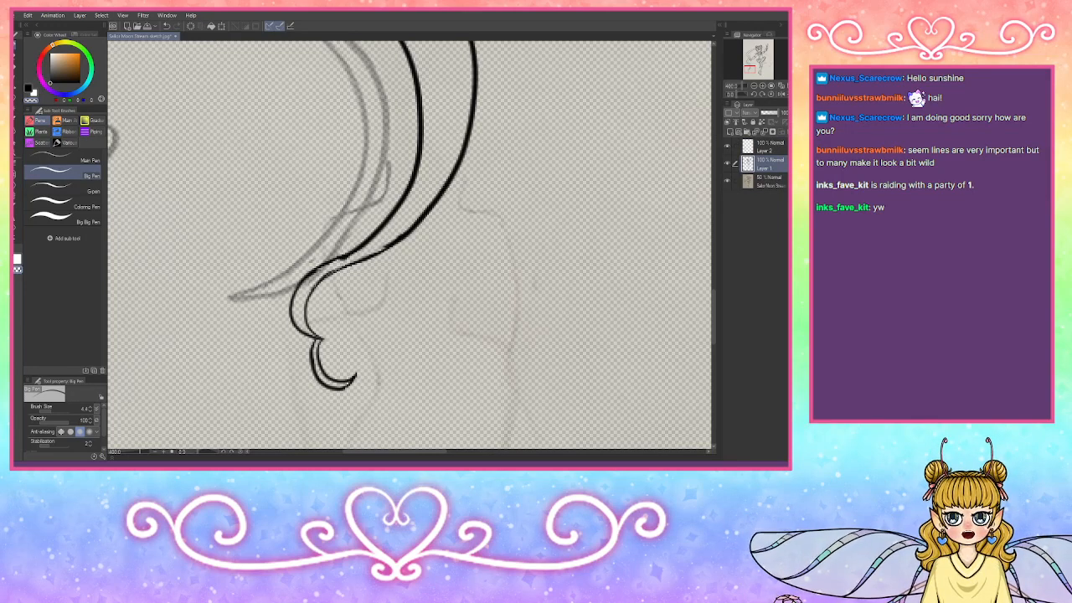
{"action": "left_click", "coordinate": [764, 149]}
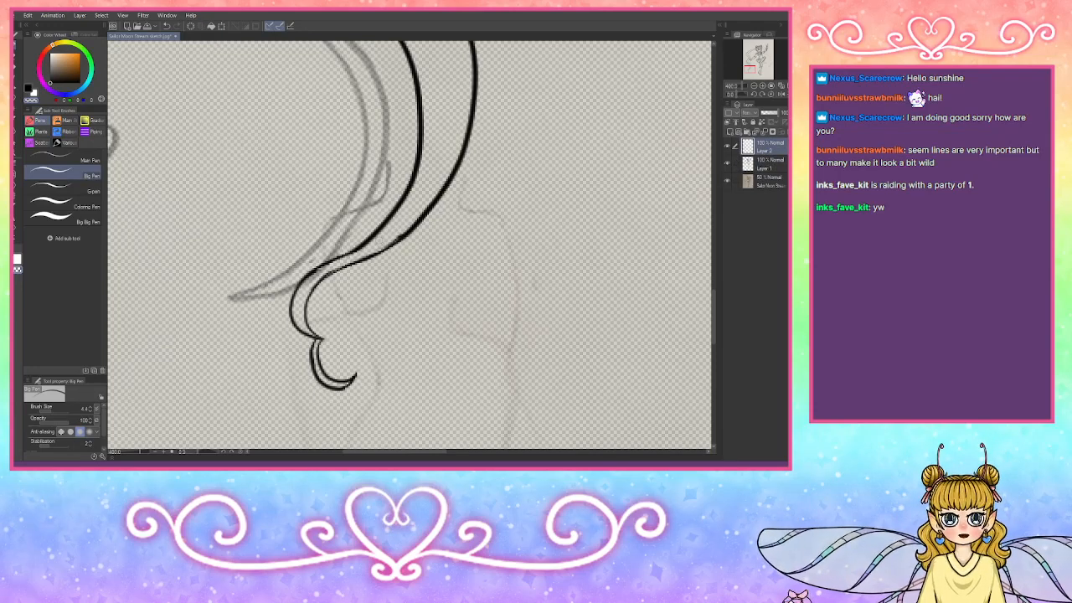
{"action": "left_click", "coordinate": [769, 164]}
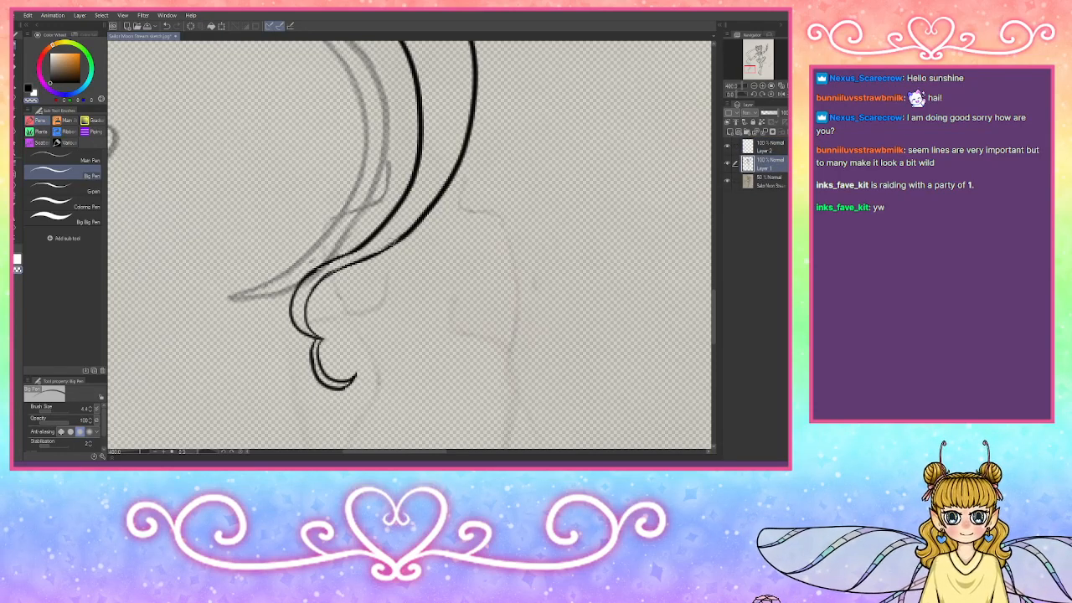
{"action": "left_click", "coordinate": [760, 152]}
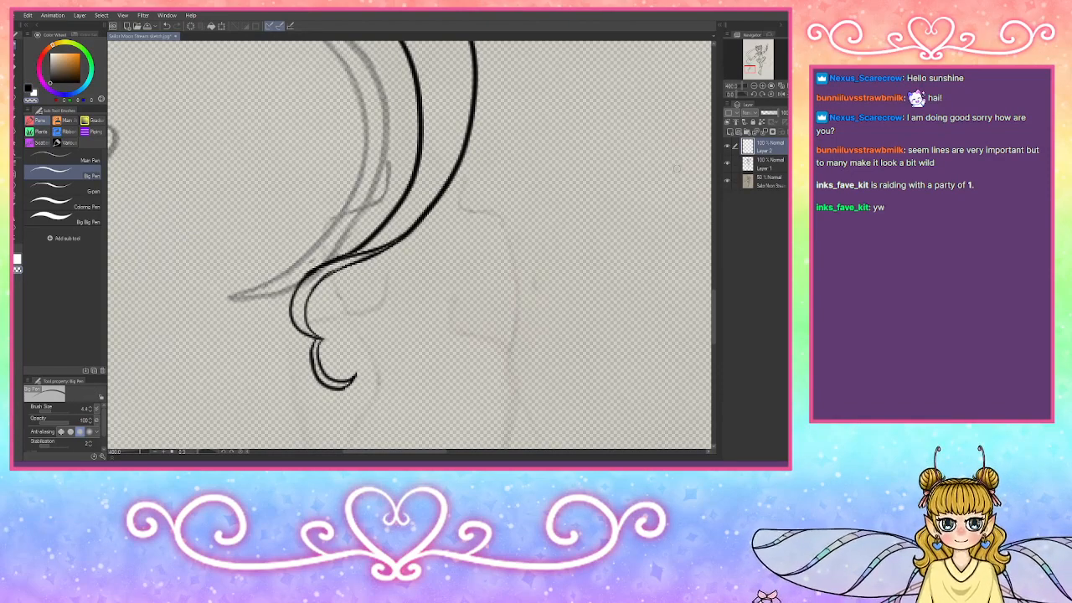
{"action": "left_click", "coordinate": [767, 164]}
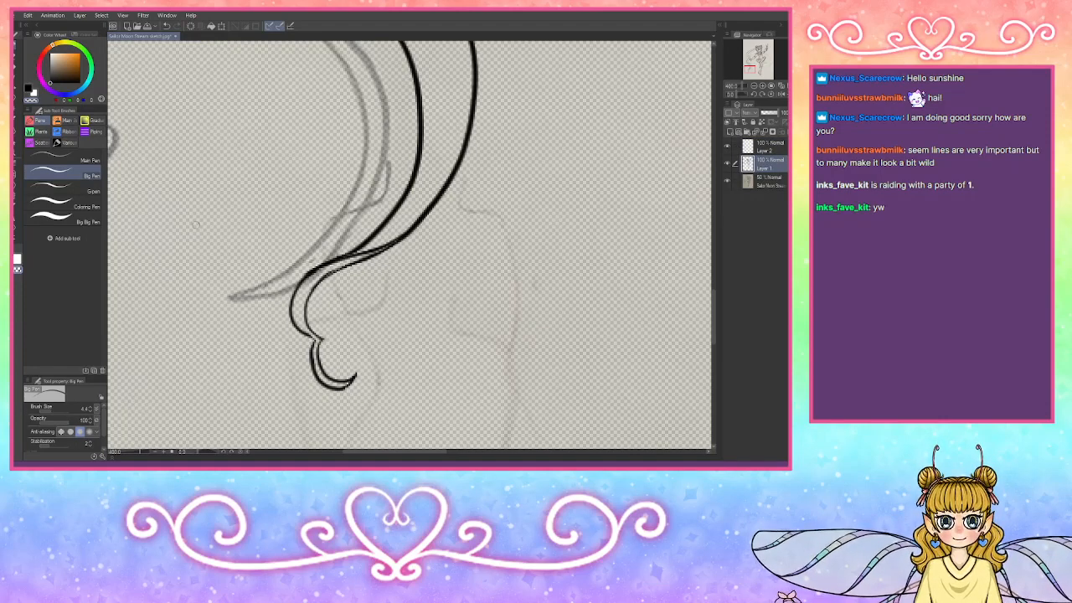
Step: Ink the upper outlines of the right pigtail in black on Layer 2, curving from the fringe down across the raised arm
{"action": "left_click", "coordinate": [30, 88]}
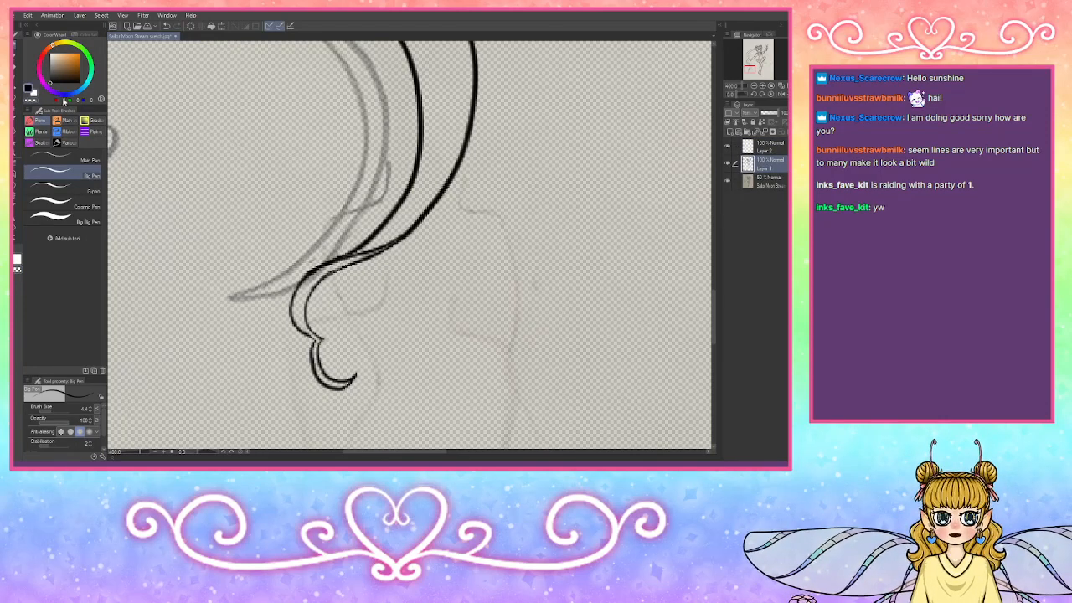
{"action": "left_click", "coordinate": [754, 86]}
{"action": "left_click", "coordinate": [755, 86]}
{"action": "left_click", "coordinate": [755, 87]}
{"action": "left_click", "coordinate": [755, 86]}
{"action": "left_click_drag", "start_coordinate": [756, 66], "coordinate": [767, 57]}
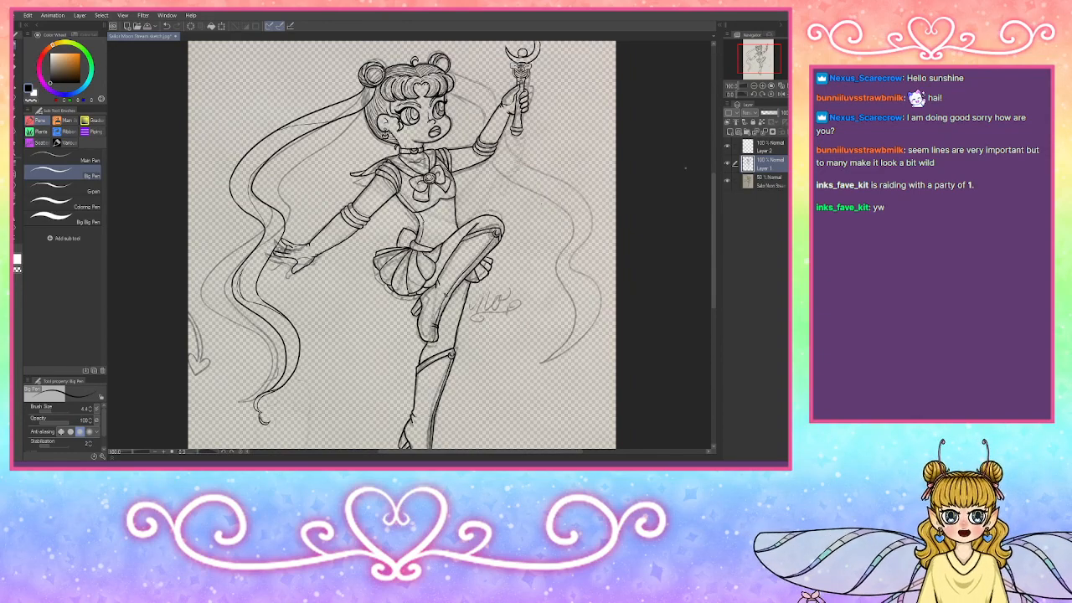
{"action": "left_click_drag", "start_coordinate": [754, 66], "coordinate": [758, 67]}
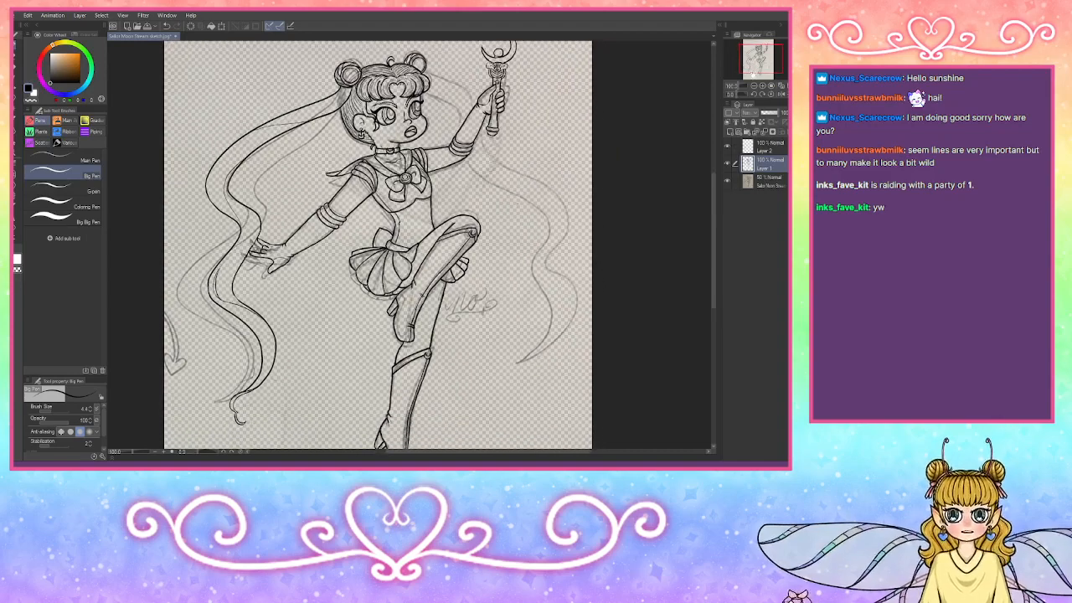
{"action": "left_click", "coordinate": [761, 148]}
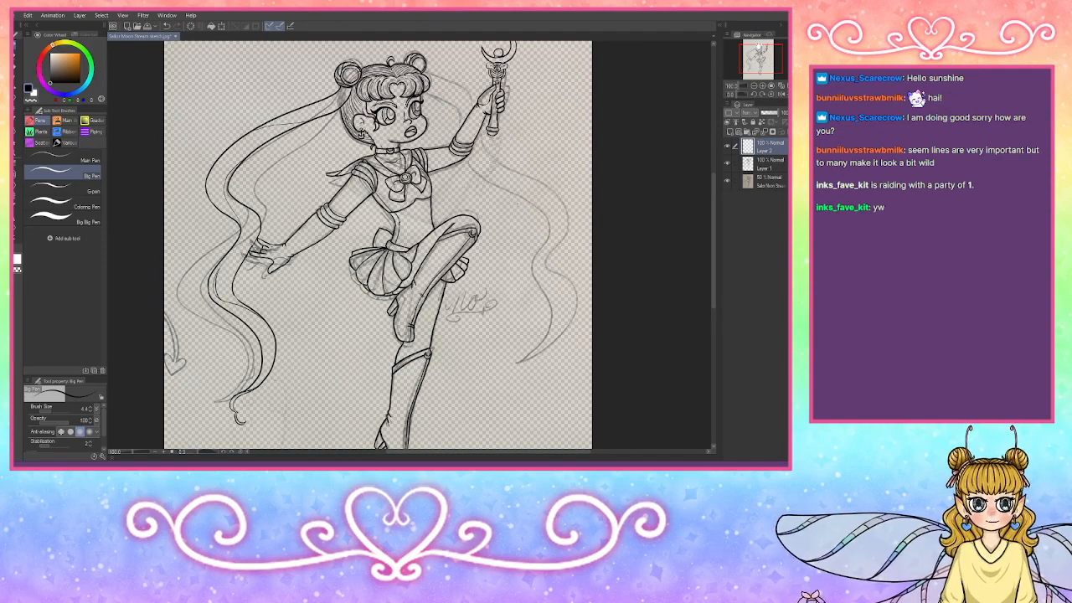
{"action": "left_click", "coordinate": [763, 87]}
{"action": "left_click", "coordinate": [763, 87]}
{"action": "left_click_drag", "start_coordinate": [760, 58], "coordinate": [764, 53]}
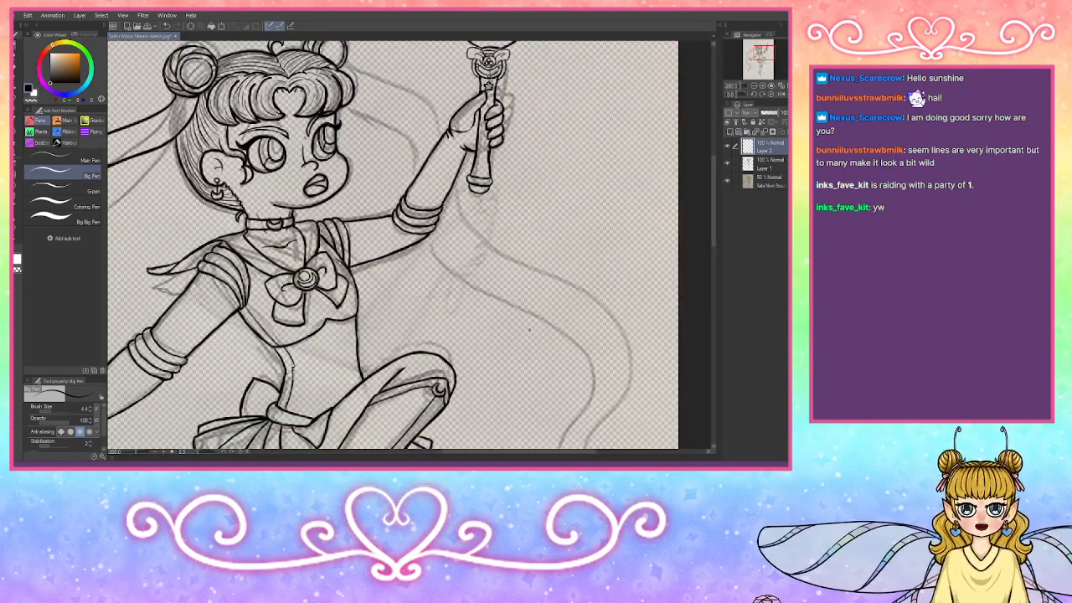
{"action": "left_click_drag", "start_coordinate": [760, 65], "coordinate": [757, 51]}
{"action": "left_click", "coordinate": [763, 86]}
{"action": "left_click", "coordinate": [763, 86]}
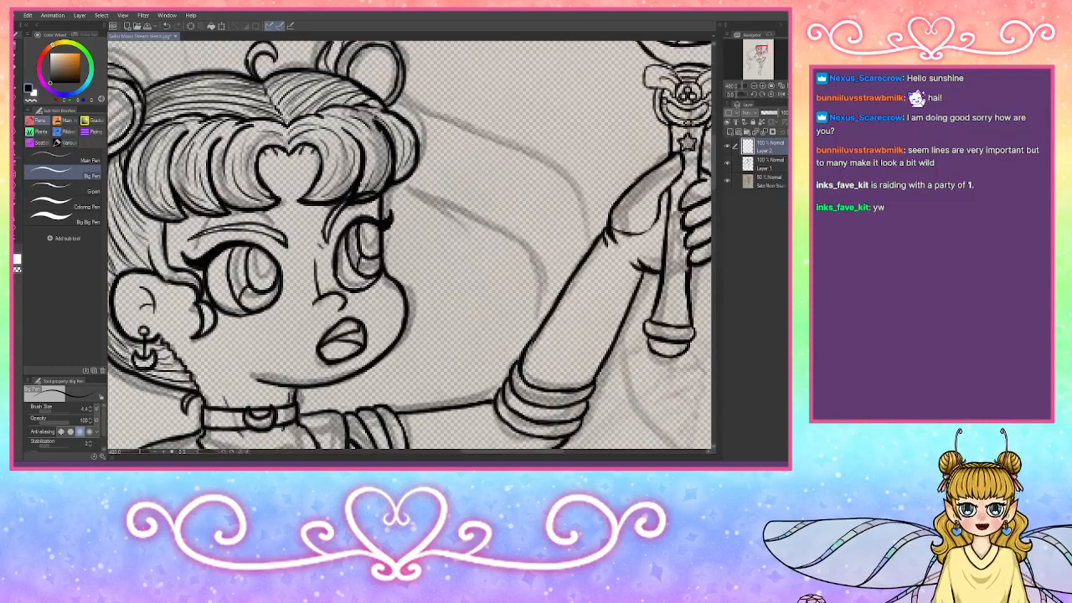
{"action": "mouse_move", "coordinate": [396, 164]}
{"action": "left_mouse_down"}
{"action": "mouse_move", "coordinate": [487, 212]}
{"action": "mouse_move", "coordinate": [645, 360]}
{"action": "mouse_move", "coordinate": [633, 410]}
{"action": "left_mouse_up"}
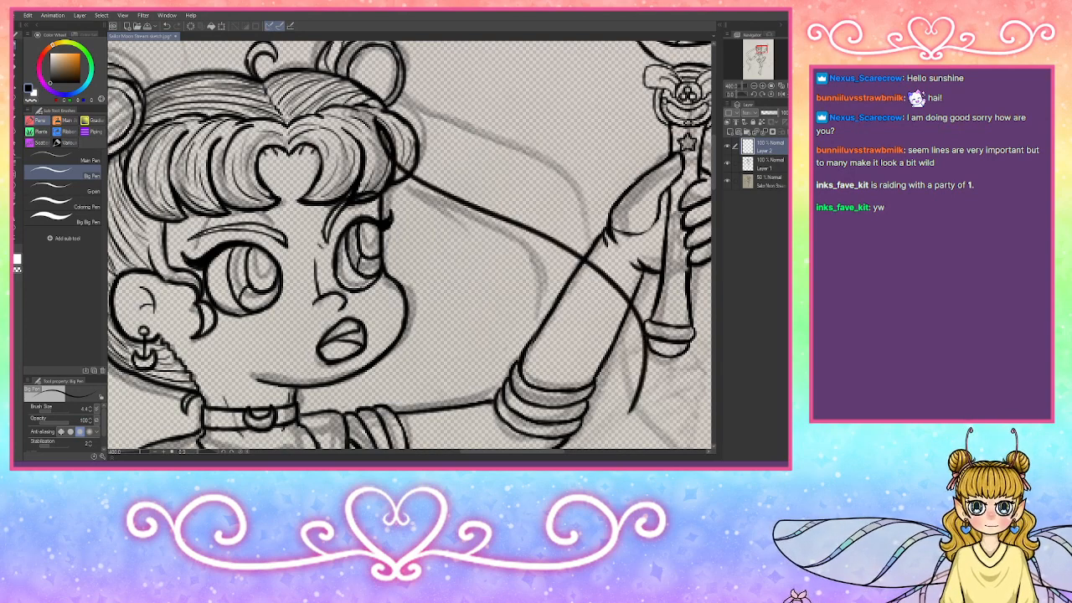
{"action": "left_click_drag", "start_coordinate": [336, 137], "coordinate": [340, 151]}
{"action": "mouse_move", "coordinate": [339, 158]}
{"action": "left_mouse_down"}
{"action": "mouse_move", "coordinate": [408, 253]}
{"action": "mouse_move", "coordinate": [511, 317]}
{"action": "mouse_move", "coordinate": [536, 419]}
{"action": "left_mouse_up"}
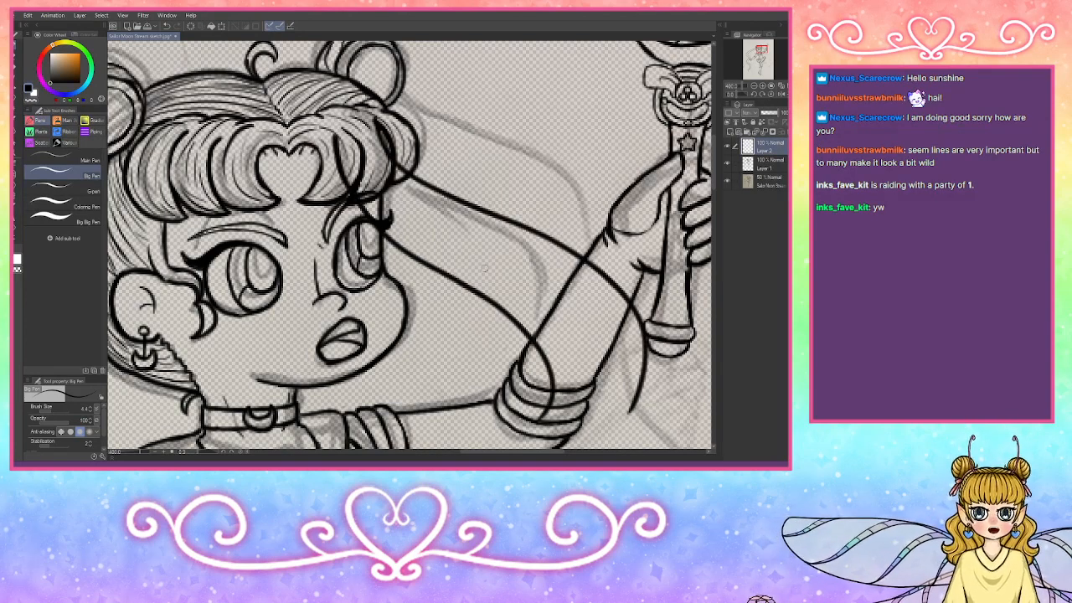
Step: Draw thin strand lines inside the right pigtail, curving from beside the face past the raised forearm
{"action": "left_click_drag", "start_coordinate": [761, 50], "coordinate": [765, 52]}
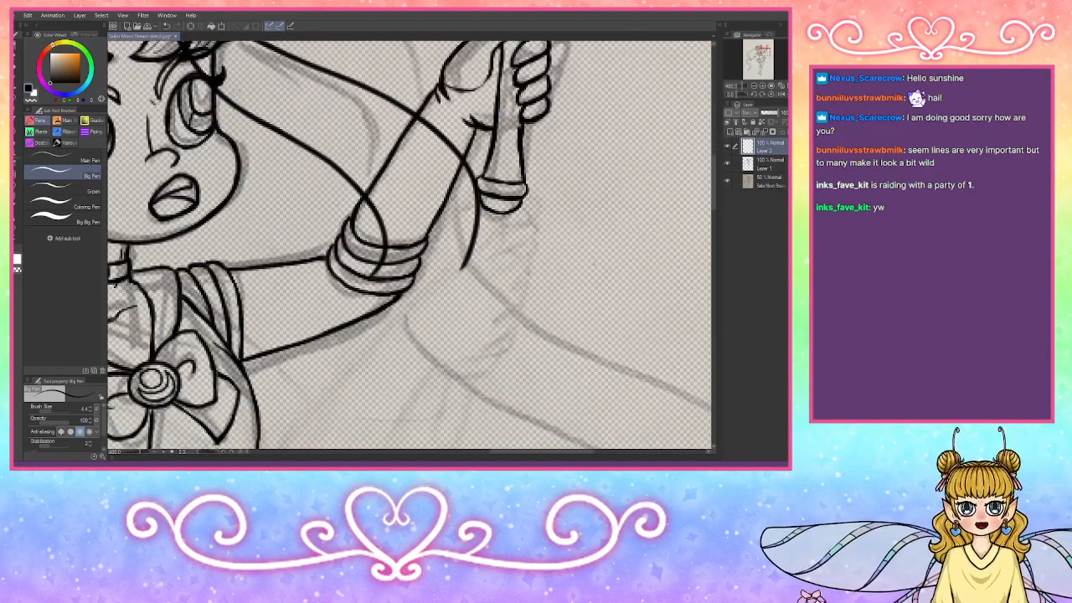
{"action": "mouse_move", "coordinate": [222, 96]}
{"action": "left_mouse_down"}
{"action": "mouse_move", "coordinate": [442, 153]}
{"action": "mouse_move", "coordinate": [459, 177]}
{"action": "mouse_move", "coordinate": [448, 269]}
{"action": "left_mouse_up"}
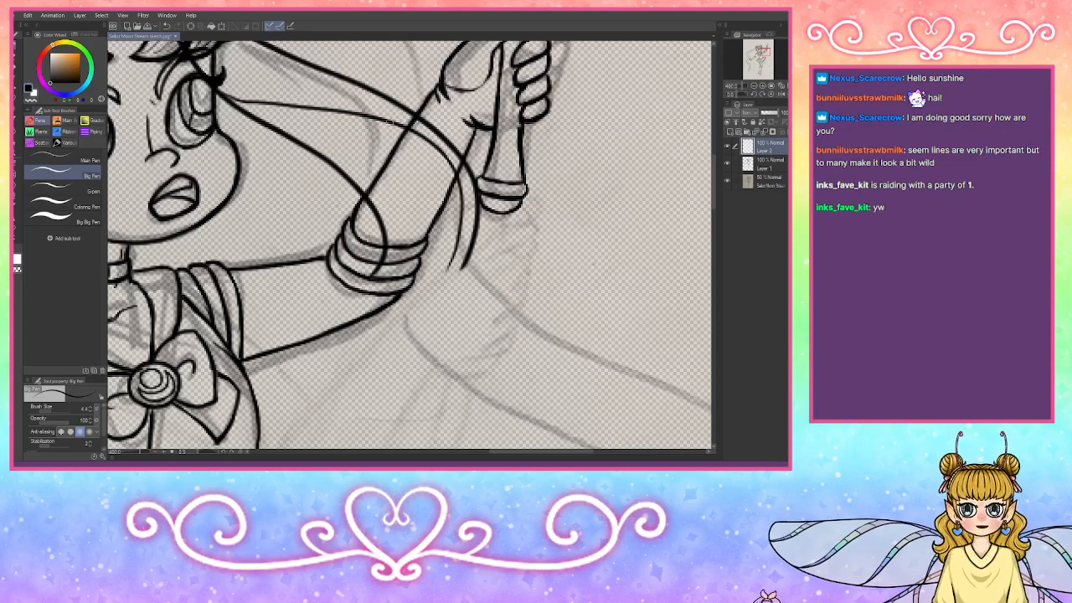
{"action": "mouse_move", "coordinate": [390, 121]}
{"action": "left_mouse_down"}
{"action": "mouse_move", "coordinate": [427, 158]}
{"action": "mouse_move", "coordinate": [423, 134]}
{"action": "mouse_move", "coordinate": [452, 267]}
{"action": "mouse_move", "coordinate": [350, 372]}
{"action": "left_mouse_up"}
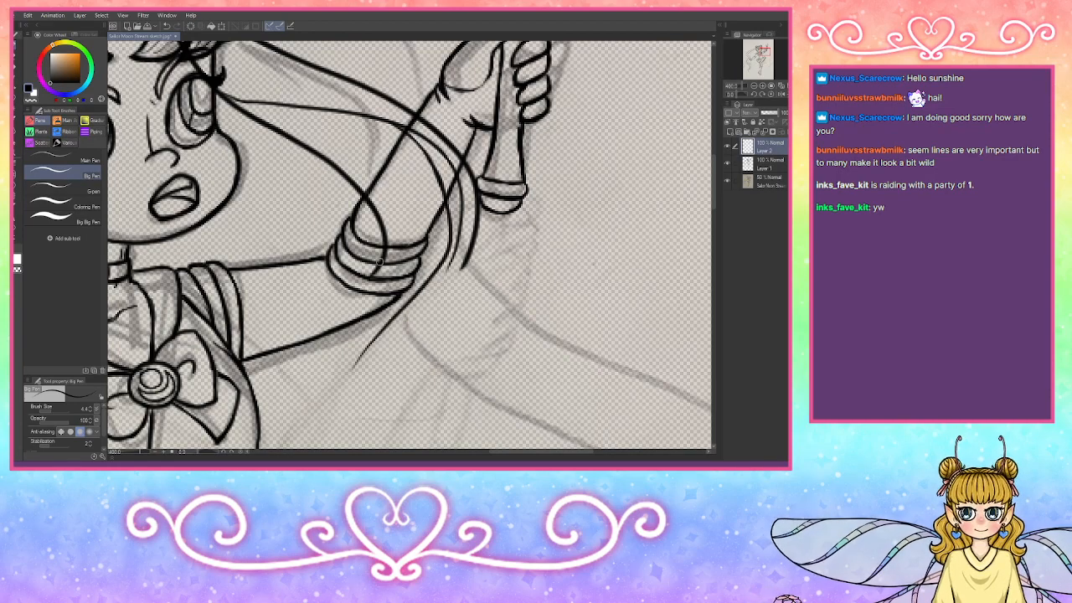
Step: Extend both right pigtail outlines below the raised arm and add a thin strand line inside the lower bend
{"action": "mouse_move", "coordinate": [379, 262]}
{"action": "left_mouse_down"}
{"action": "mouse_move", "coordinate": [350, 314]}
{"action": "mouse_move", "coordinate": [379, 411]}
{"action": "mouse_move", "coordinate": [424, 444]}
{"action": "left_mouse_up"}
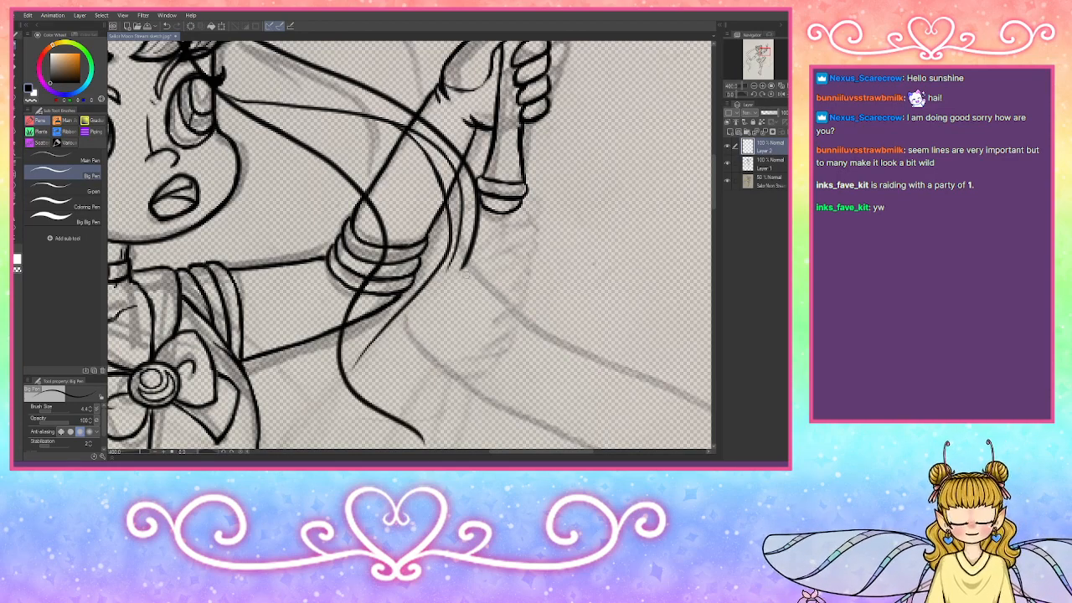
{"action": "left_click_drag", "start_coordinate": [469, 257], "coordinate": [445, 336]}
{"action": "mouse_move", "coordinate": [452, 295]}
{"action": "left_mouse_down"}
{"action": "mouse_move", "coordinate": [444, 328]}
{"action": "mouse_move", "coordinate": [456, 366]}
{"action": "mouse_move", "coordinate": [602, 449]}
{"action": "left_mouse_up"}
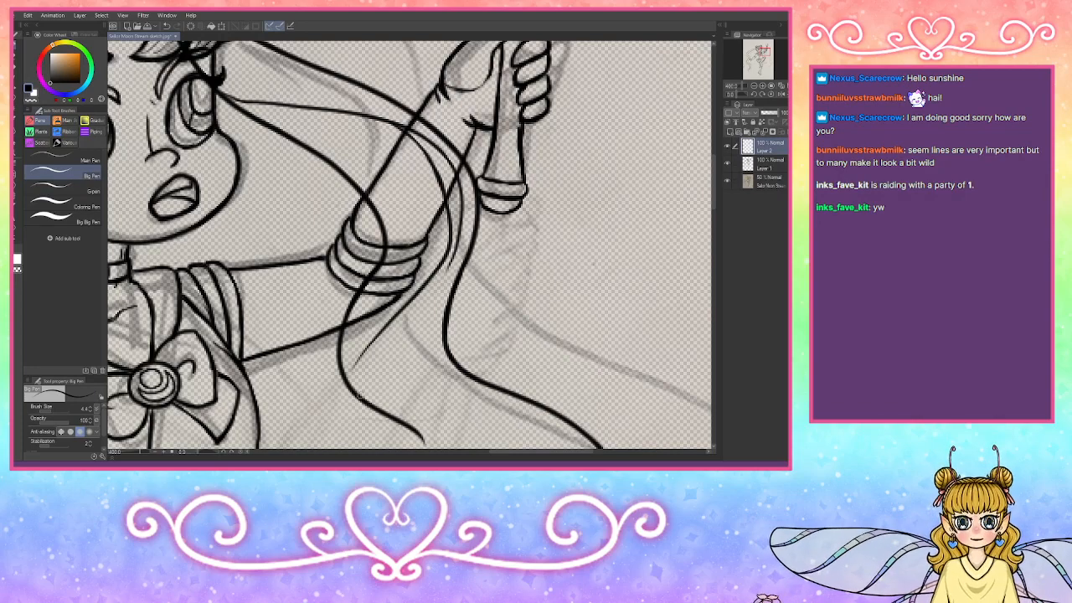
{"action": "left_click_drag", "start_coordinate": [360, 394], "coordinate": [388, 322]}
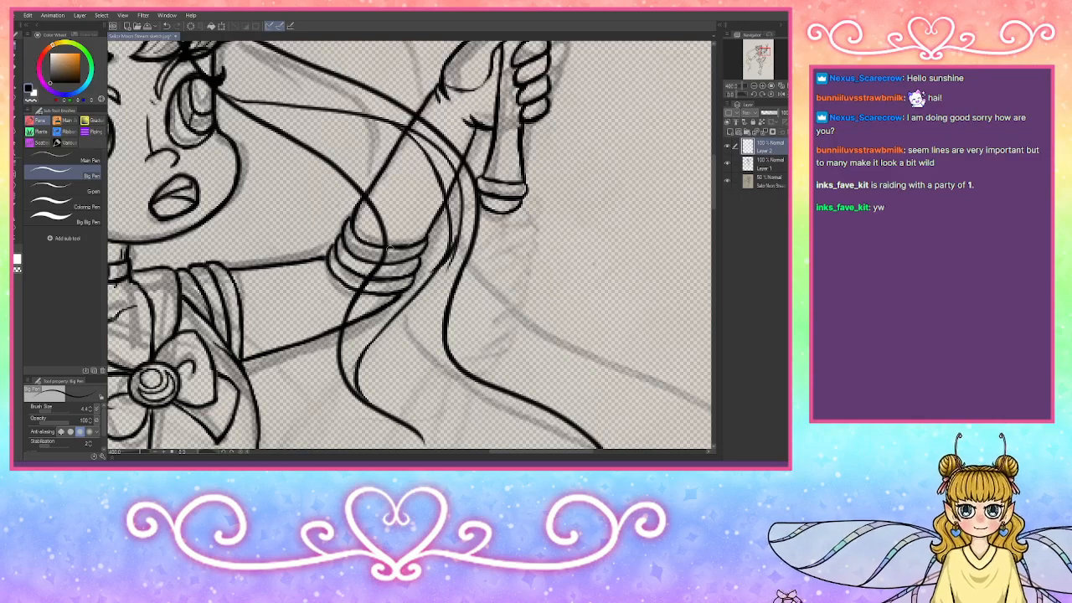
Step: Try trimming the loose strand ends inside the right pigtail beside the bracelets, and undo the erasing
{"action": "left_click", "coordinate": [31, 100]}
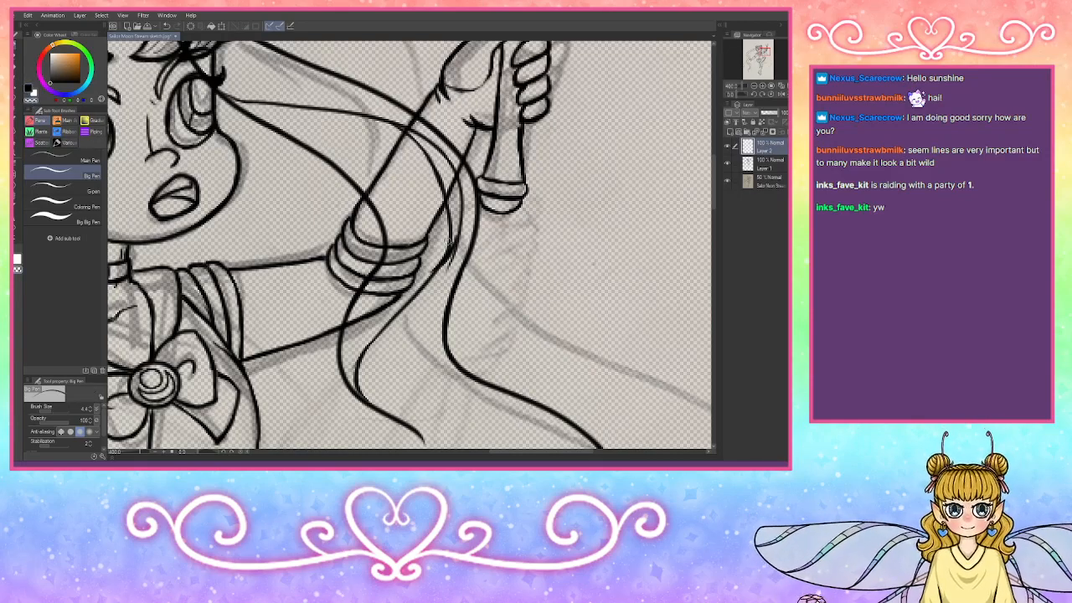
{"action": "mouse_move", "coordinate": [461, 236]}
{"action": "left_mouse_down"}
{"action": "mouse_move", "coordinate": [450, 258]}
{"action": "mouse_move", "coordinate": [466, 219]}
{"action": "mouse_move", "coordinate": [455, 189]}
{"action": "mouse_move", "coordinate": [446, 270]}
{"action": "left_mouse_up"}
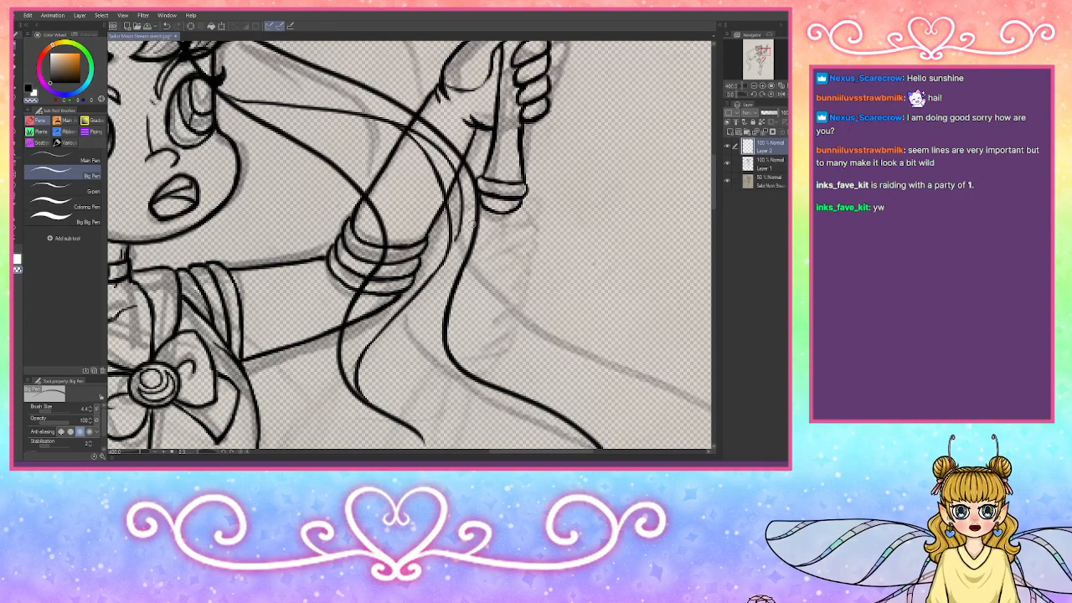
{"action": "key", "text": "ctrl+z"}
{"action": "key", "text": "ctrl+z"}
{"action": "key", "text": "ctrl+z"}
{"action": "key", "text": "ctrl+z"}
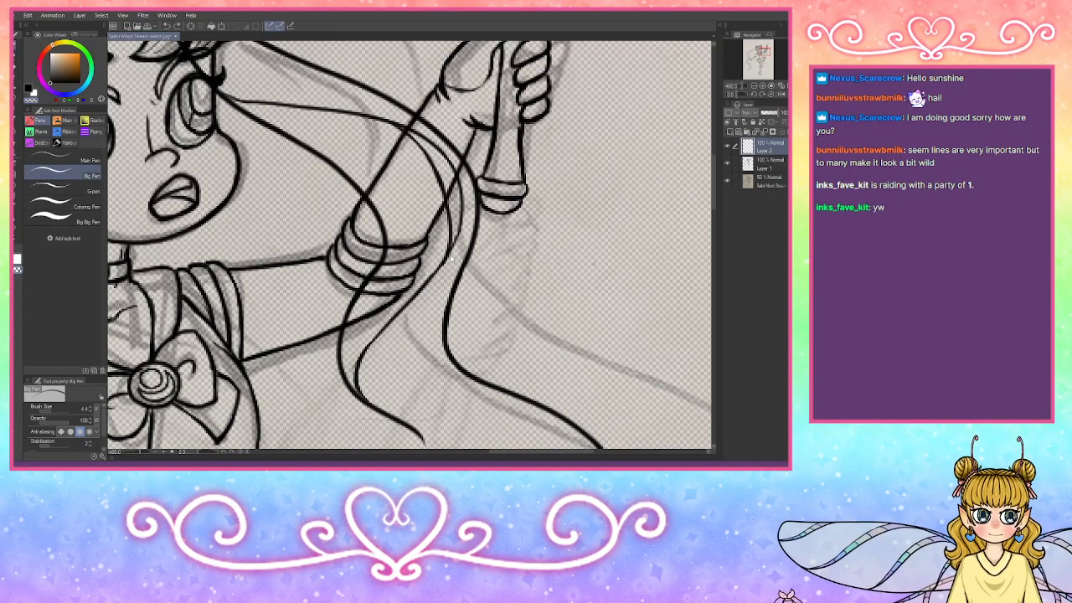
Step: Undo the right pigtail's lower outlines and inner strand lines, back to the single upper outline across the raised arm
{"action": "key", "text": "ctrl+z"}
{"action": "key", "text": "ctrl+z"}
{"action": "key", "text": "ctrl+z"}
{"action": "key", "text": "ctrl+z"}
{"action": "key", "text": "ctrl+z"}
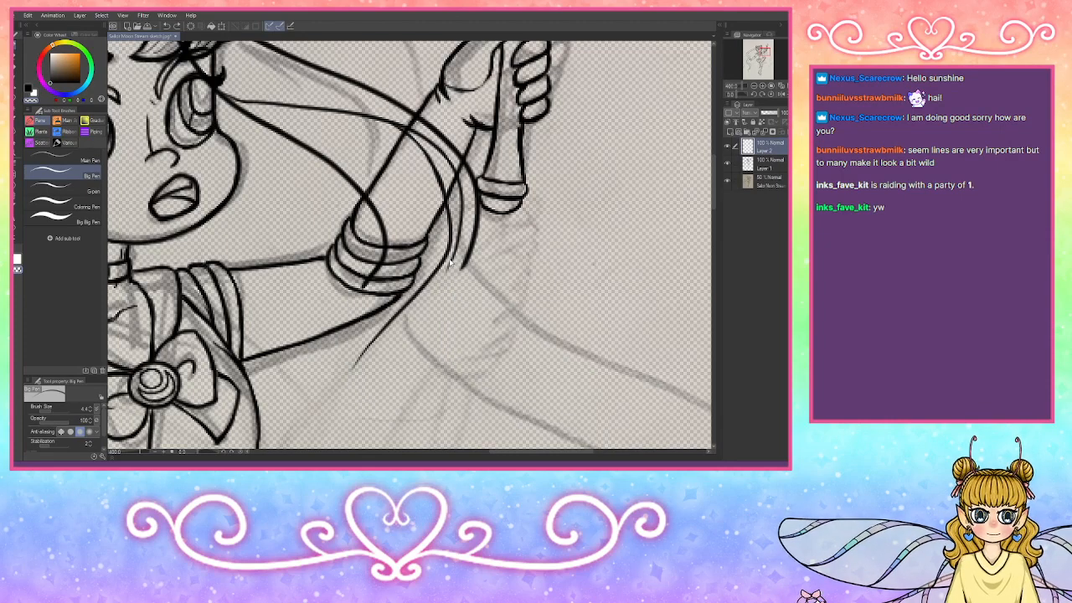
{"action": "key", "text": "ctrl+z"}
{"action": "key", "text": "ctrl+z"}
{"action": "key", "text": "ctrl+z"}
{"action": "key", "text": "ctrl+z"}
{"action": "key", "text": "ctrl+z"}
{"action": "key", "text": "ctrl+z"}
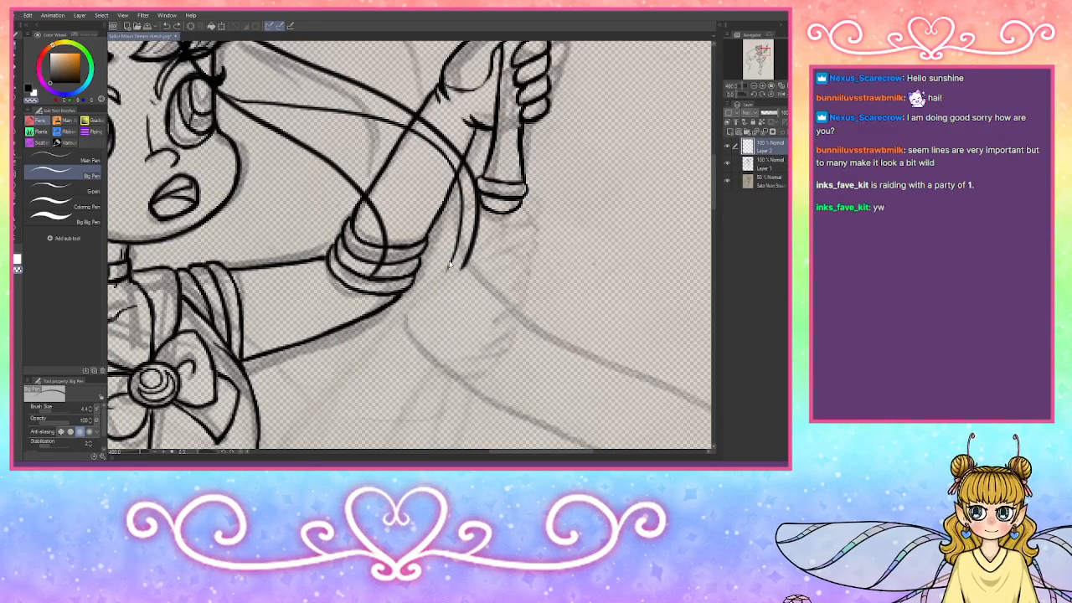
{"action": "key", "text": "ctrl+z"}
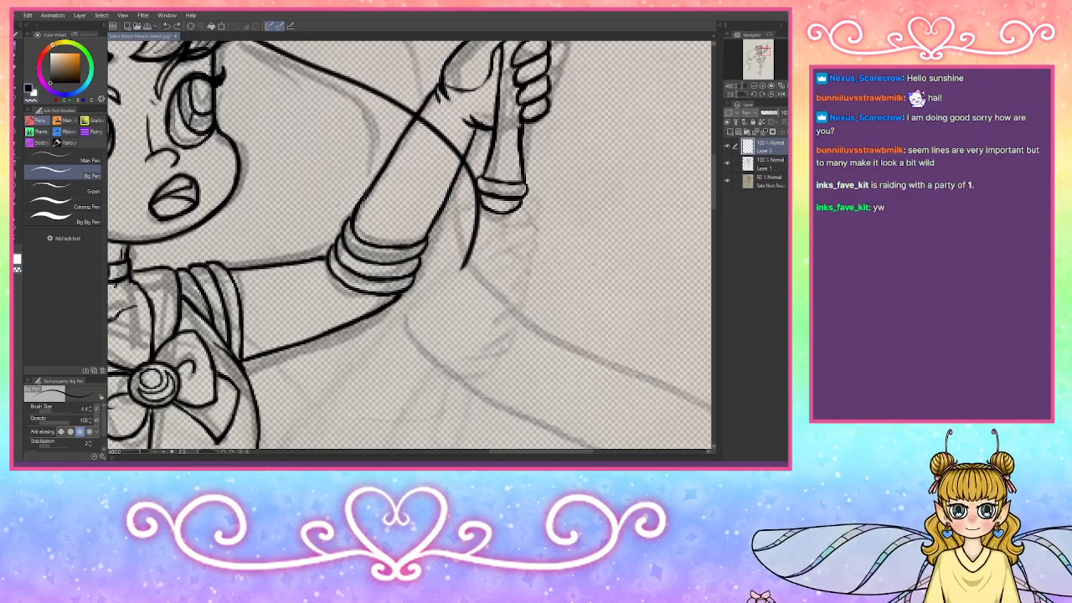
Step: Try a new inner outline from beside the face past the raised arm, and undo it together with the remaining right pigtail outline
{"action": "mouse_move", "coordinate": [218, 83]}
{"action": "left_mouse_down"}
{"action": "mouse_move", "coordinate": [314, 126]}
{"action": "mouse_move", "coordinate": [393, 252]}
{"action": "mouse_move", "coordinate": [362, 300]}
{"action": "mouse_move", "coordinate": [343, 448]}
{"action": "left_mouse_up"}
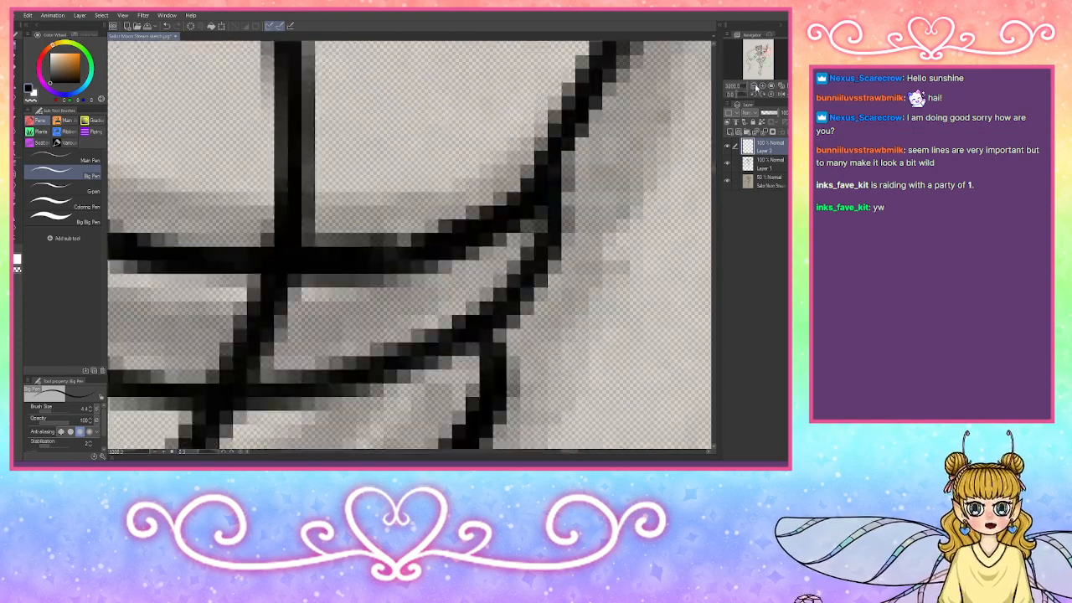
{"action": "left_click", "coordinate": [752, 94]}
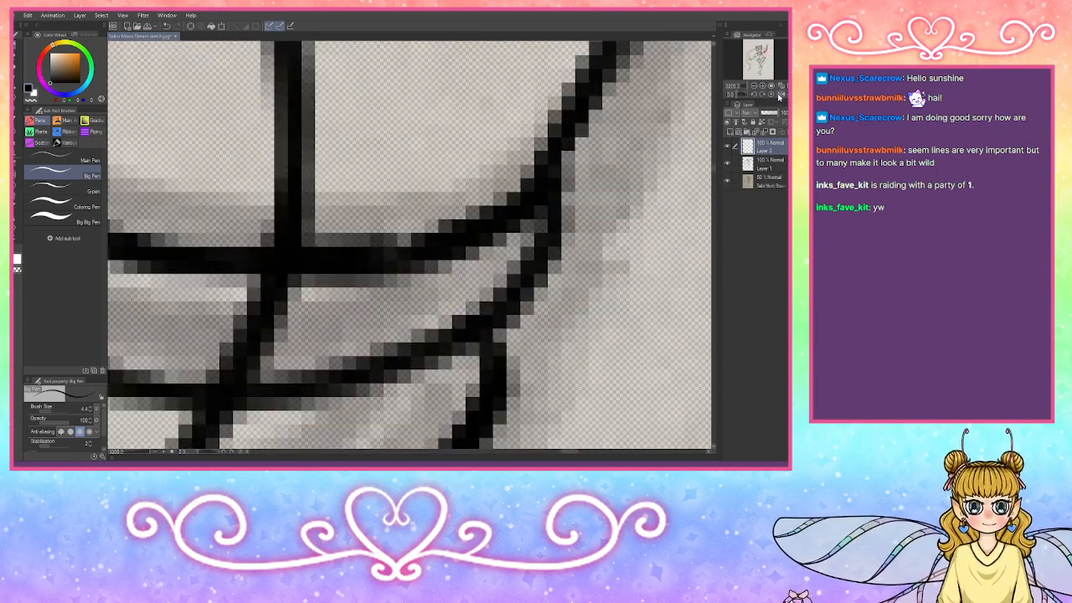
{"action": "left_click_drag", "start_coordinate": [779, 95], "coordinate": [769, 92]}
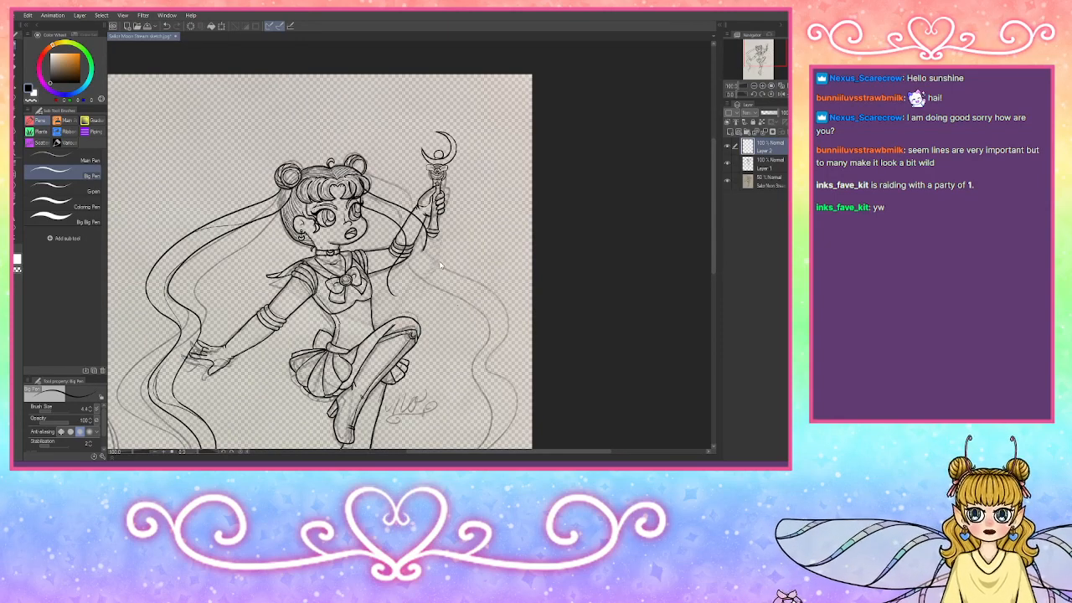
{"action": "key", "text": "ctrl+z"}
{"action": "key", "text": "ctrl+z"}
{"action": "key", "text": "ctrl+z"}
{"action": "key", "text": "ctrl+z"}
{"action": "key", "text": "ctrl+z"}
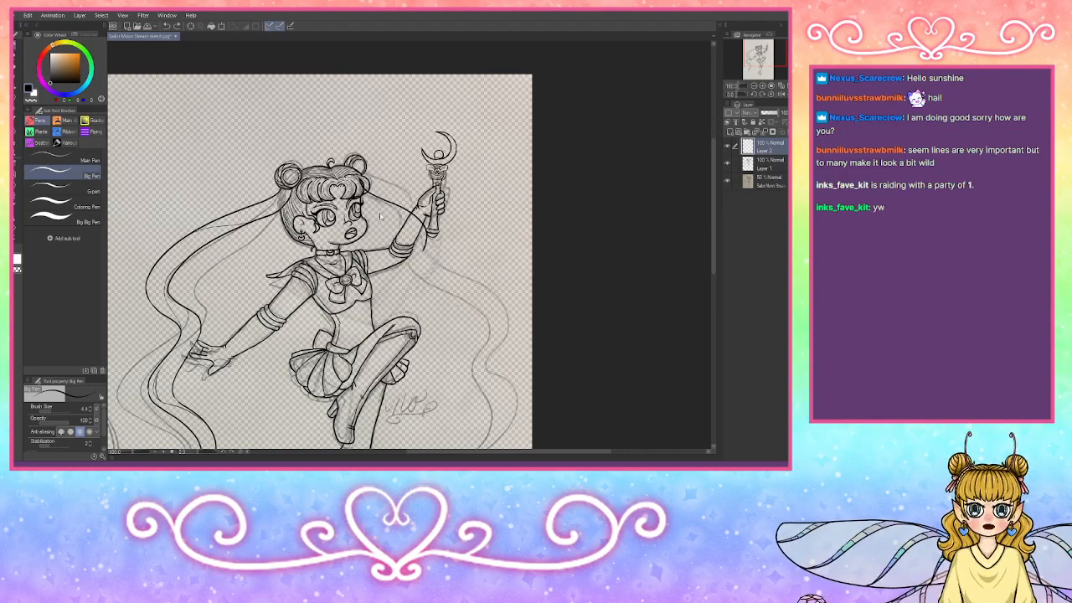
{"action": "key", "text": "ctrl+z"}
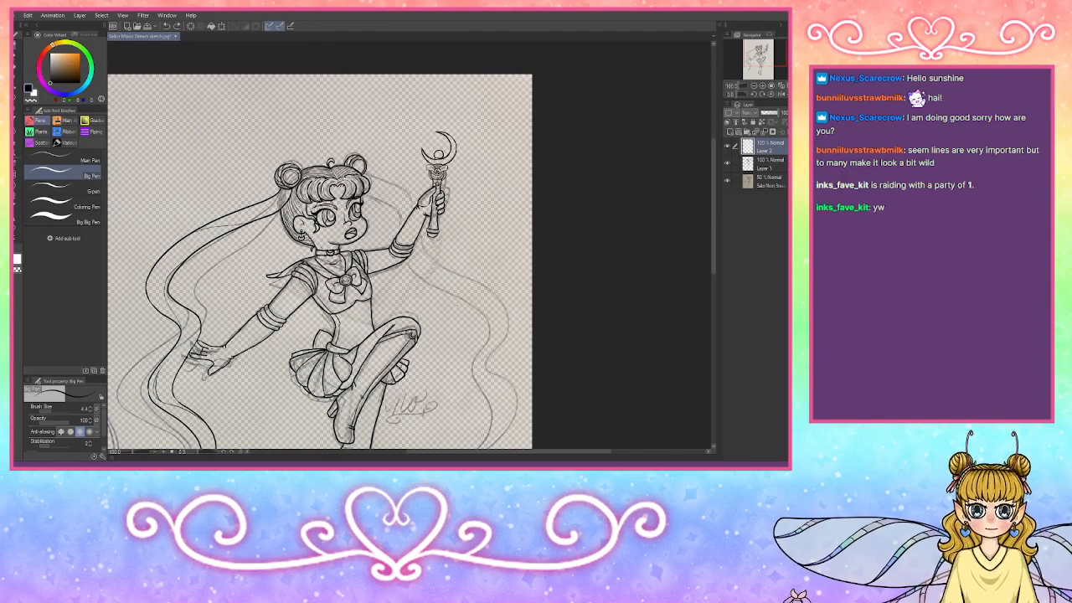
Step: Flip the canvas view horizontally and ink the wand-side pigtail's outer outline in one long wavy stroke from the bun to boot level
{"action": "key", "text": "h"}
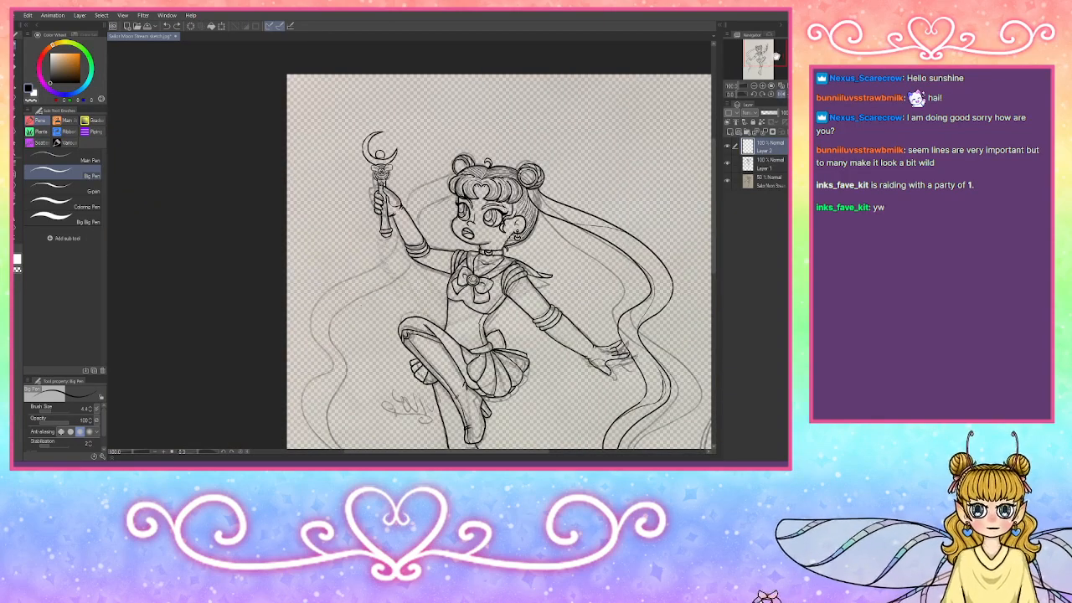
{"action": "left_click_drag", "start_coordinate": [766, 63], "coordinate": [768, 61]}
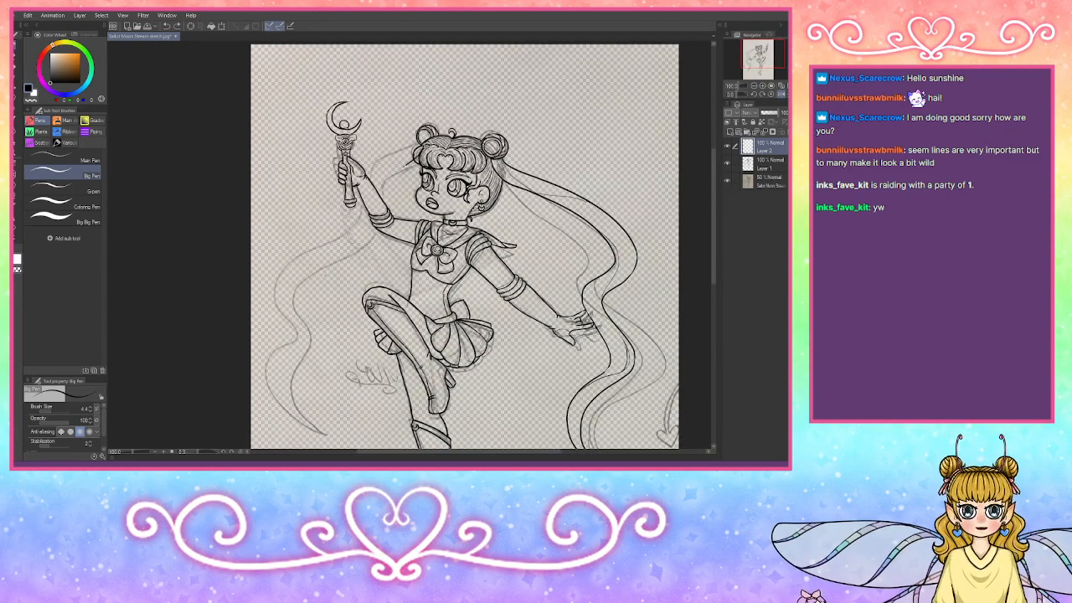
{"action": "mouse_move", "coordinate": [409, 165]}
{"action": "left_mouse_down"}
{"action": "mouse_move", "coordinate": [296, 277]}
{"action": "mouse_move", "coordinate": [269, 387]}
{"action": "mouse_move", "coordinate": [292, 422]}
{"action": "left_mouse_up"}
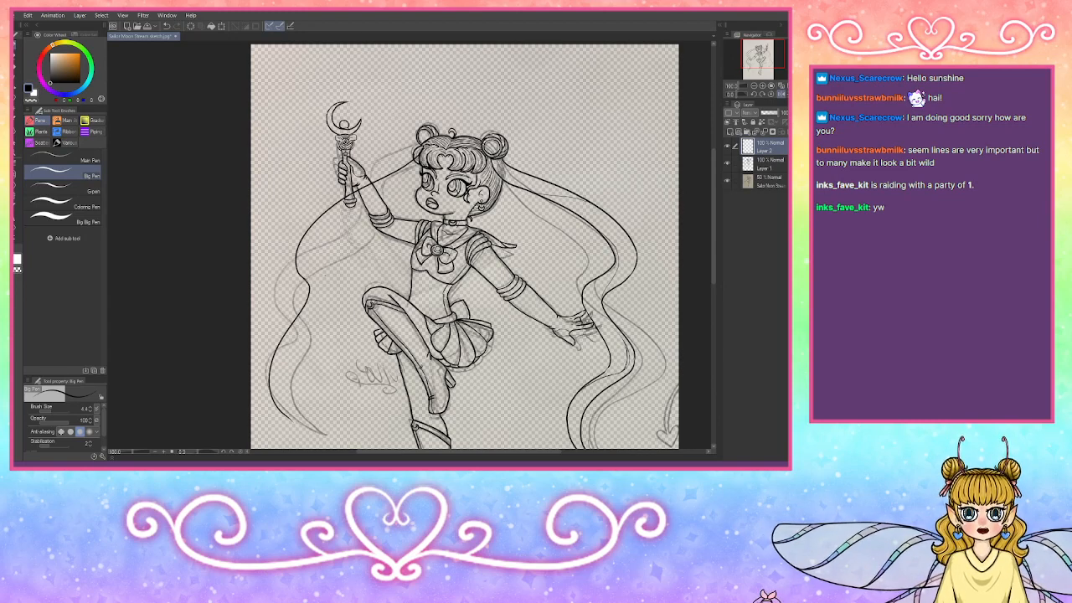
{"action": "left_click_drag", "start_coordinate": [422, 167], "coordinate": [325, 253]}
{"action": "key", "text": "ctrl+z"}
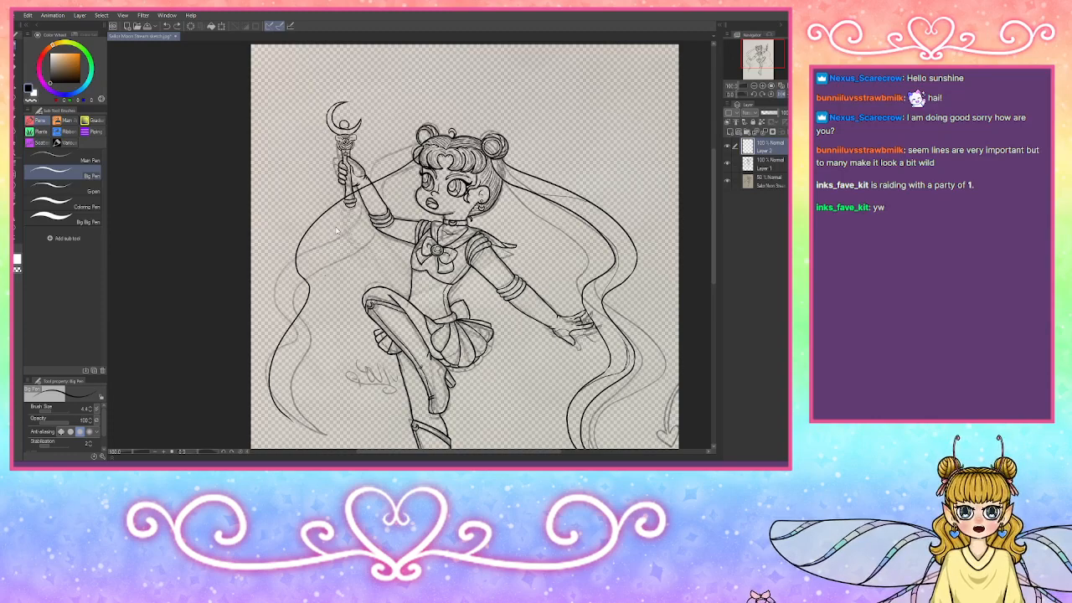
Step: Extend the lower end of the wand-side pigtail's outer outline with a short curve below the sketched hair tip
{"action": "left_click_drag", "start_coordinate": [741, 74], "coordinate": [745, 71]}
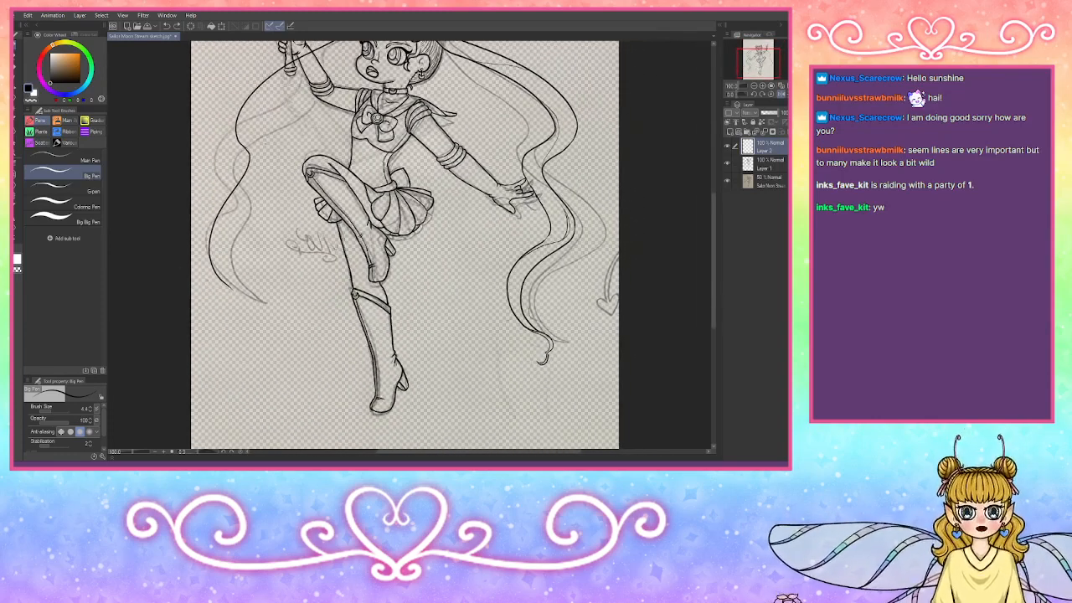
{"action": "left_click_drag", "start_coordinate": [238, 302], "coordinate": [222, 373]}
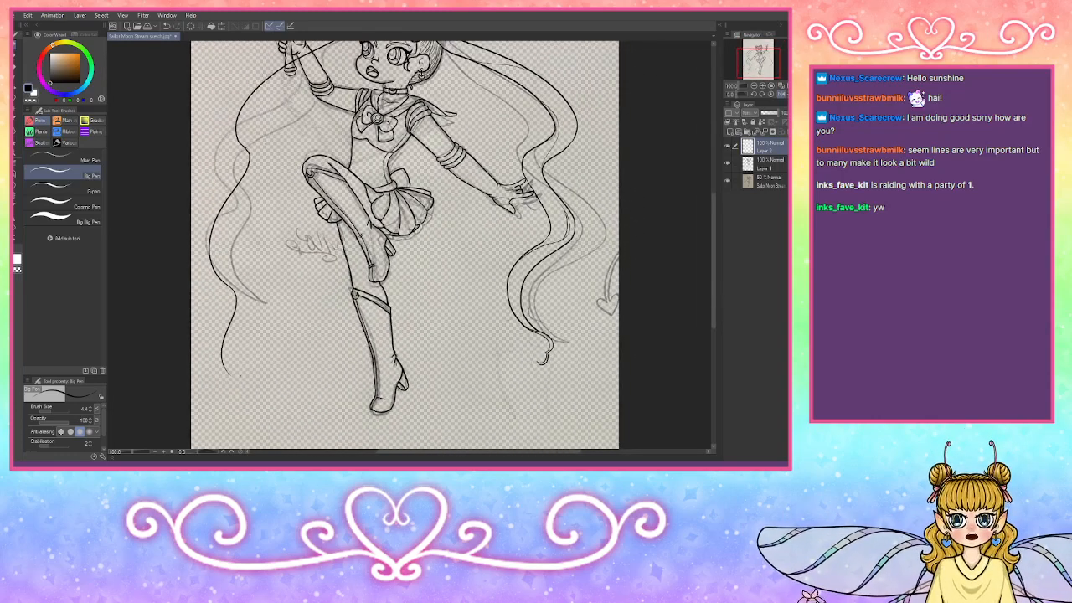
{"action": "key", "text": "ctrl+z"}
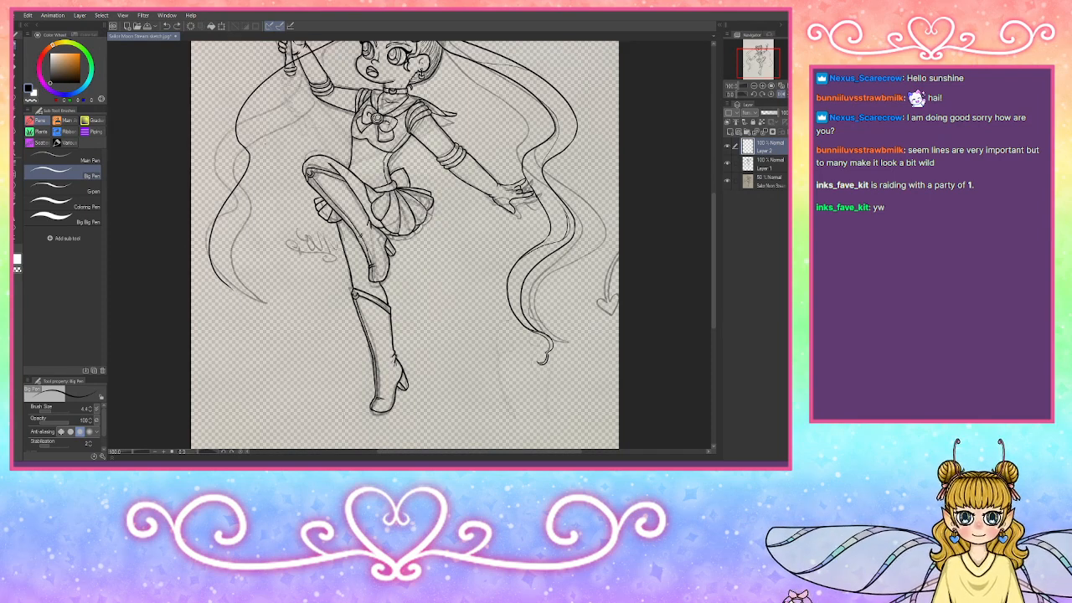
{"action": "left_click_drag", "start_coordinate": [238, 290], "coordinate": [222, 330]}
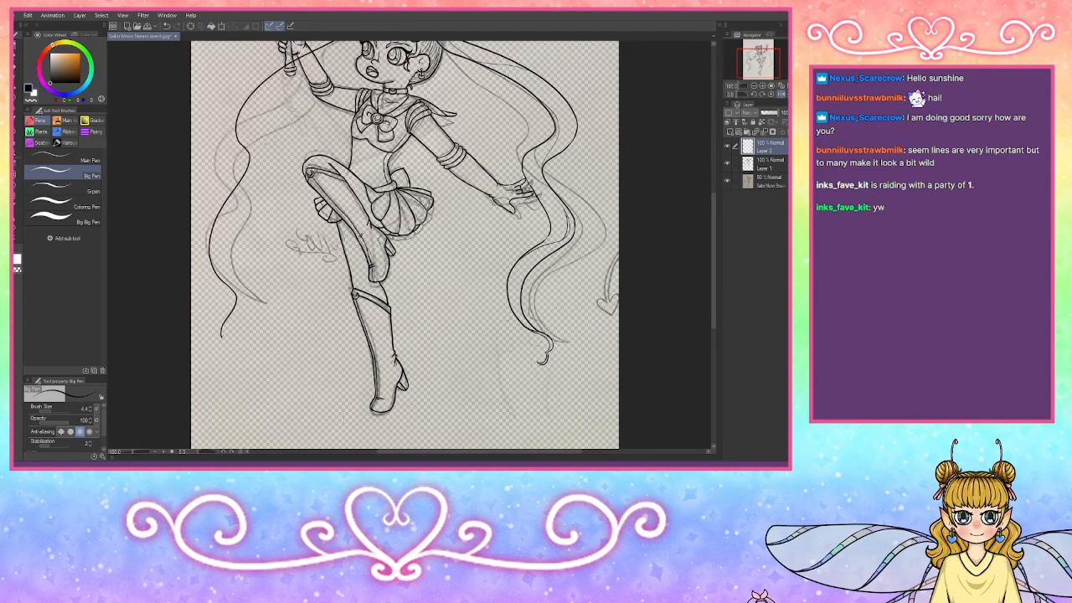
{"action": "left_click_drag", "start_coordinate": [222, 335], "coordinate": [245, 303]}
{"action": "key", "text": "ctrl+z"}
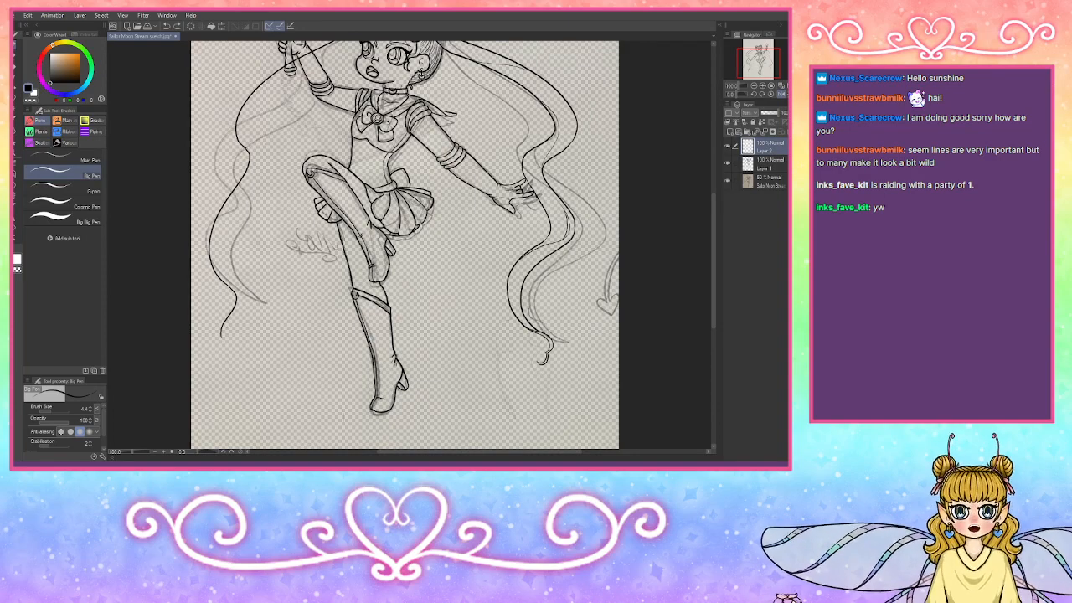
Step: Ink the wand-side pigtail's inner outline from the fringe across the raised forearm, curving down beside the outer outline
{"action": "left_click", "coordinate": [763, 85]}
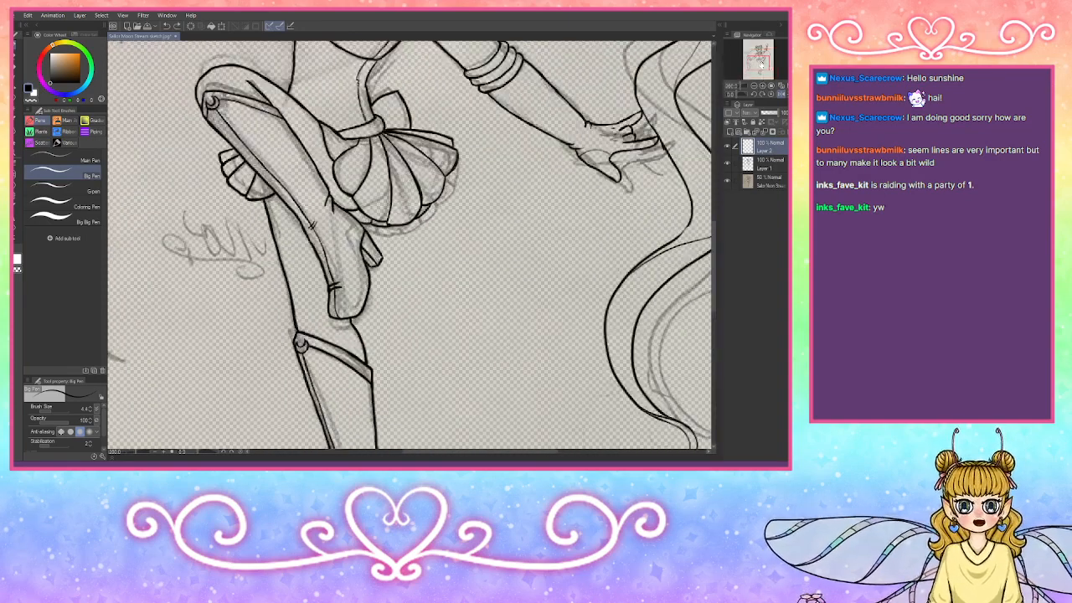
{"action": "left_click_drag", "start_coordinate": [760, 66], "coordinate": [758, 54]}
{"action": "left_click_drag", "start_coordinate": [441, 156], "coordinate": [270, 298]}
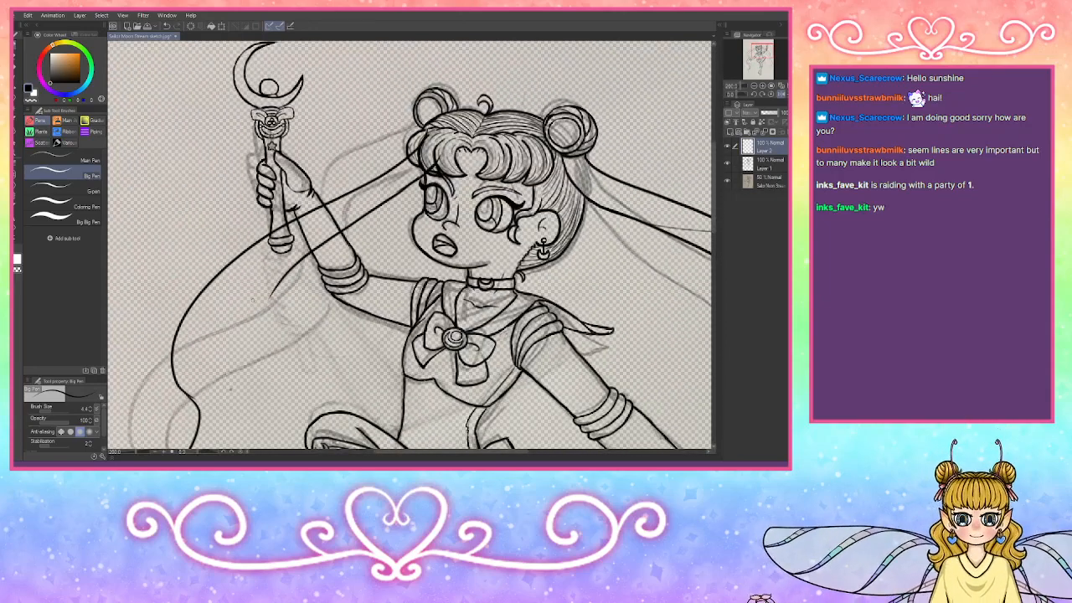
{"action": "key", "text": "ctrl+z"}
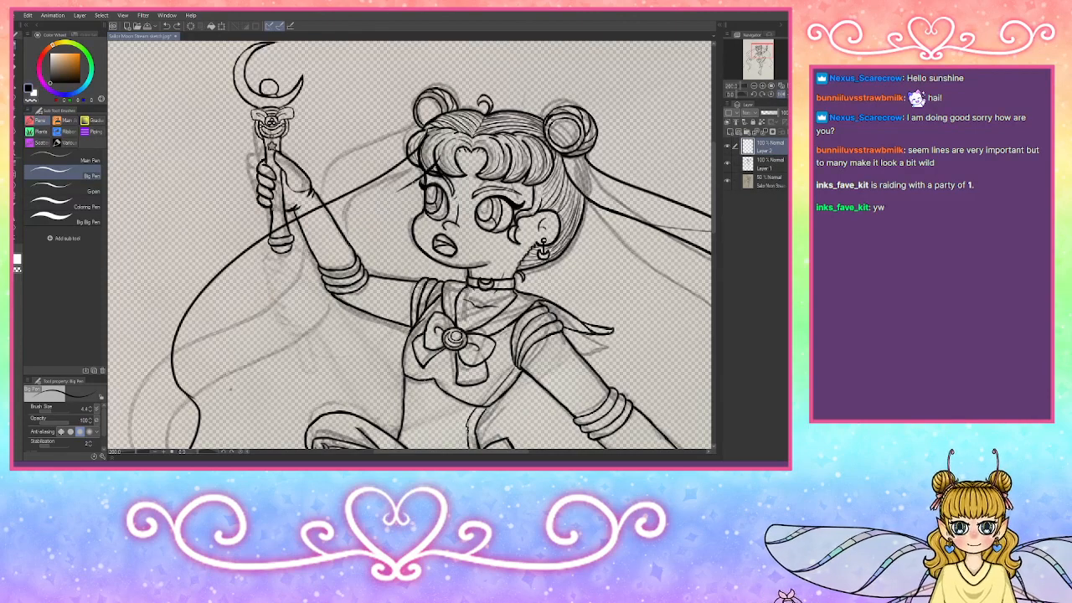
{"action": "mouse_move", "coordinate": [414, 179]}
{"action": "left_mouse_down"}
{"action": "mouse_move", "coordinate": [266, 272]}
{"action": "mouse_move", "coordinate": [223, 337]}
{"action": "mouse_move", "coordinate": [220, 378]}
{"action": "mouse_move", "coordinate": [243, 410]}
{"action": "mouse_move", "coordinate": [245, 436]}
{"action": "left_mouse_up"}
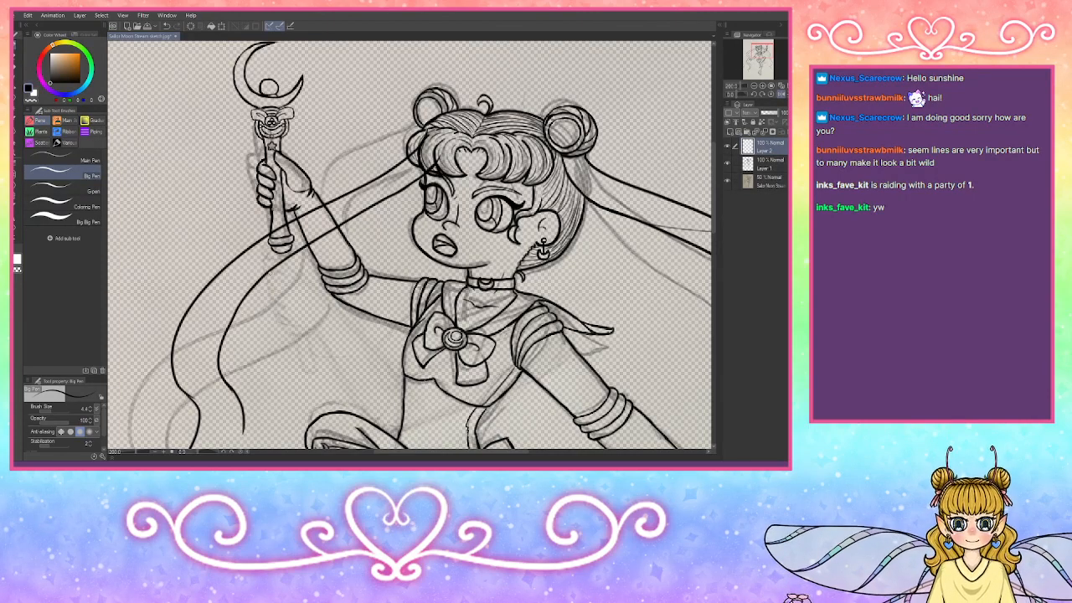
Step: Add a thin strand line inside the upper wand-side pigtail, from the raised forearm to the outer outline's bend
{"action": "left_click_drag", "start_coordinate": [367, 210], "coordinate": [177, 318]}
{"action": "key", "text": "ctrl+z"}
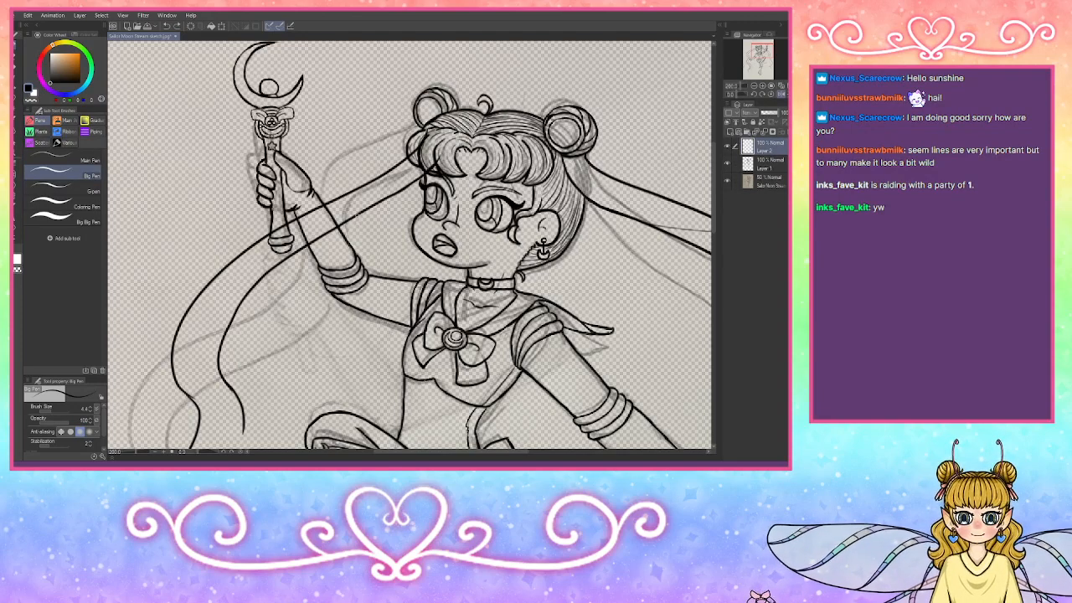
{"action": "mouse_move", "coordinate": [346, 219]}
{"action": "left_mouse_down"}
{"action": "mouse_move", "coordinate": [219, 274]}
{"action": "mouse_move", "coordinate": [215, 285]}
{"action": "mouse_move", "coordinate": [331, 233]}
{"action": "mouse_move", "coordinate": [210, 293]}
{"action": "left_mouse_up"}
{"action": "key", "text": "ctrl+z"}
{"action": "key", "text": "ctrl+z"}
{"action": "key", "text": "ctrl+z"}
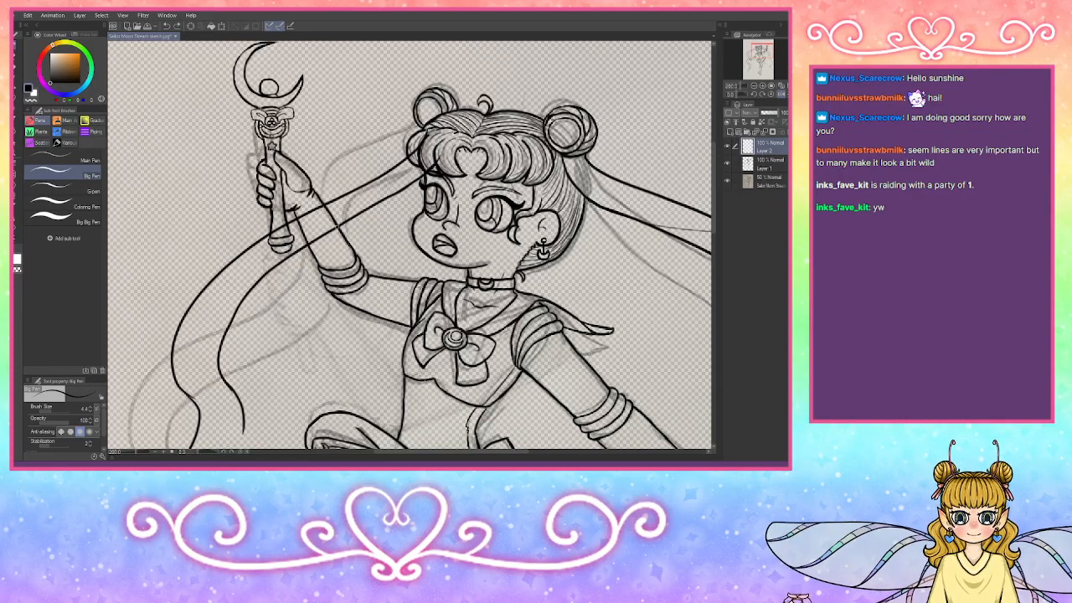
{"action": "mouse_move", "coordinate": [343, 222]}
{"action": "left_mouse_down"}
{"action": "mouse_move", "coordinate": [231, 273]}
{"action": "mouse_move", "coordinate": [176, 335]}
{"action": "left_mouse_up"}
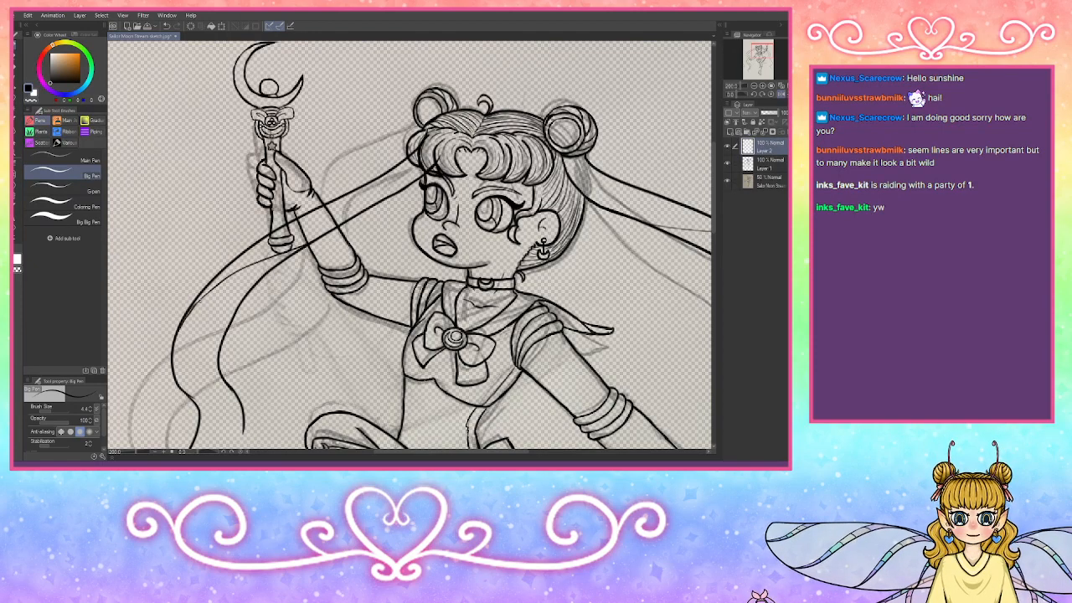
Step: Extend the wand-side pigtail's inner outline in a wide curve beside the raised knee, and add a parallel curve from the outer outline's bend
{"action": "left_click_drag", "start_coordinate": [764, 52], "coordinate": [762, 61]}
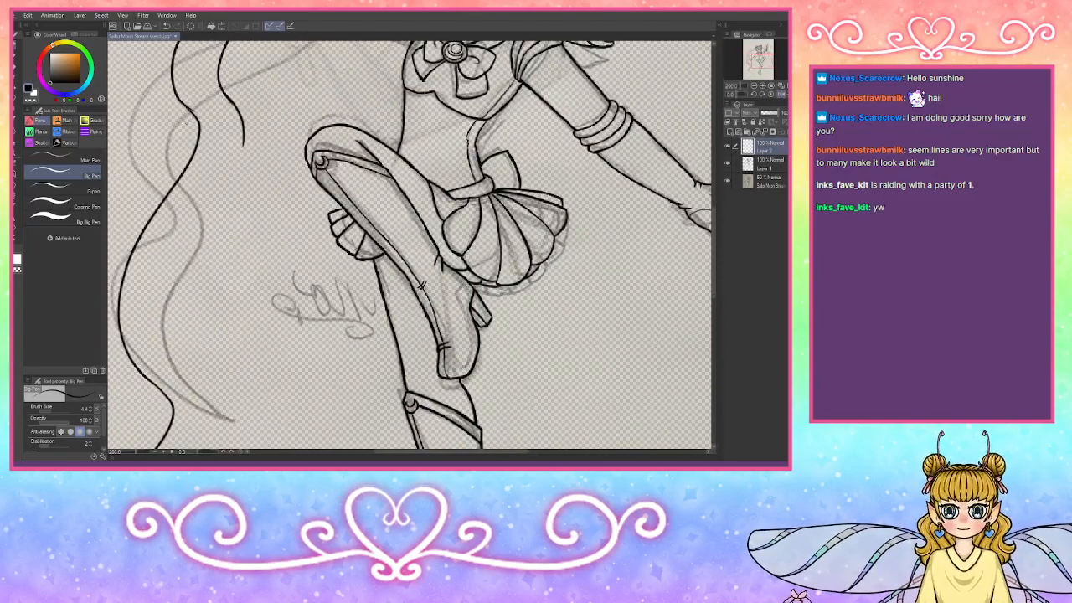
{"action": "mouse_move", "coordinate": [761, 62]}
{"action": "left_mouse_down"}
{"action": "mouse_move", "coordinate": [769, 53]}
{"action": "mouse_move", "coordinate": [759, 60]}
{"action": "left_mouse_up"}
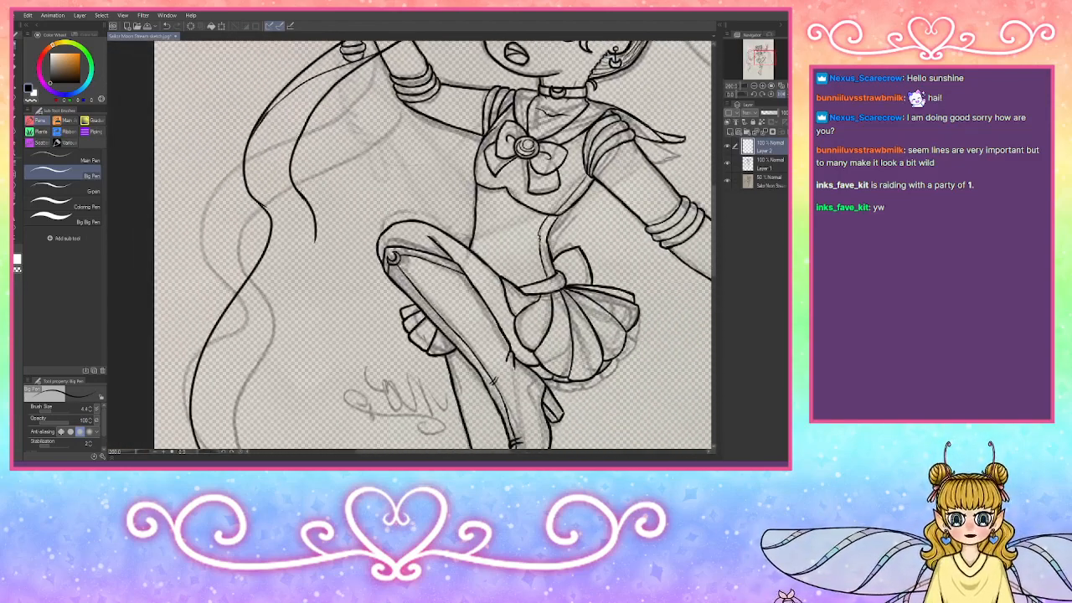
{"action": "left_click_drag", "start_coordinate": [294, 186], "coordinate": [337, 297]}
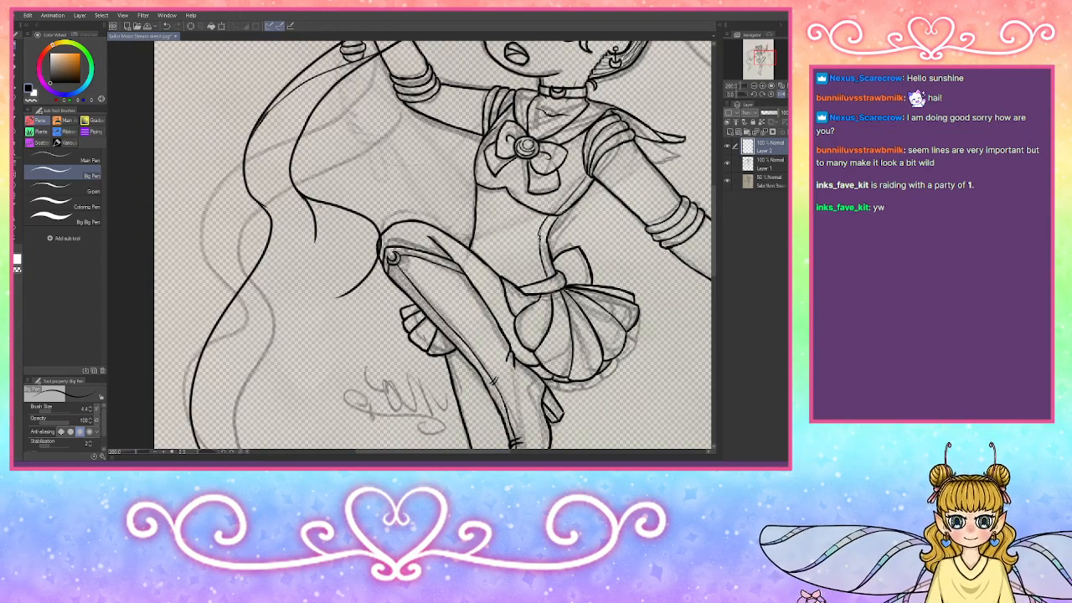
{"action": "key", "text": "ctrl+z"}
{"action": "mouse_move", "coordinate": [298, 193]}
{"action": "left_mouse_down"}
{"action": "mouse_move", "coordinate": [394, 327]}
{"action": "mouse_move", "coordinate": [327, 401]}
{"action": "left_mouse_up"}
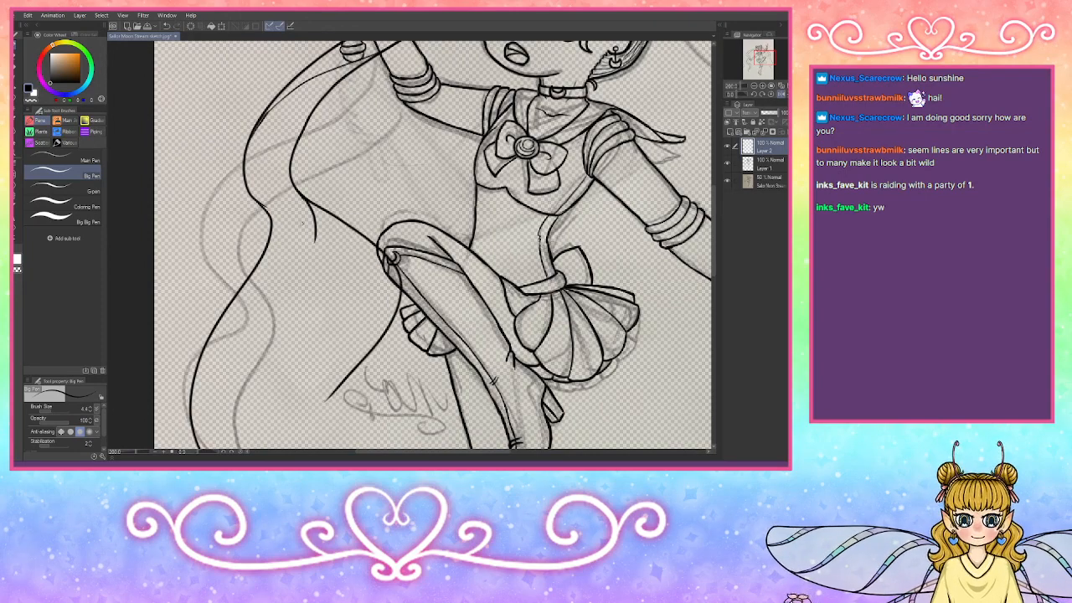
{"action": "key", "text": "ctrl+z"}
{"action": "mouse_move", "coordinate": [300, 193]}
{"action": "left_mouse_down"}
{"action": "mouse_move", "coordinate": [373, 273]}
{"action": "mouse_move", "coordinate": [319, 436]}
{"action": "left_mouse_up"}
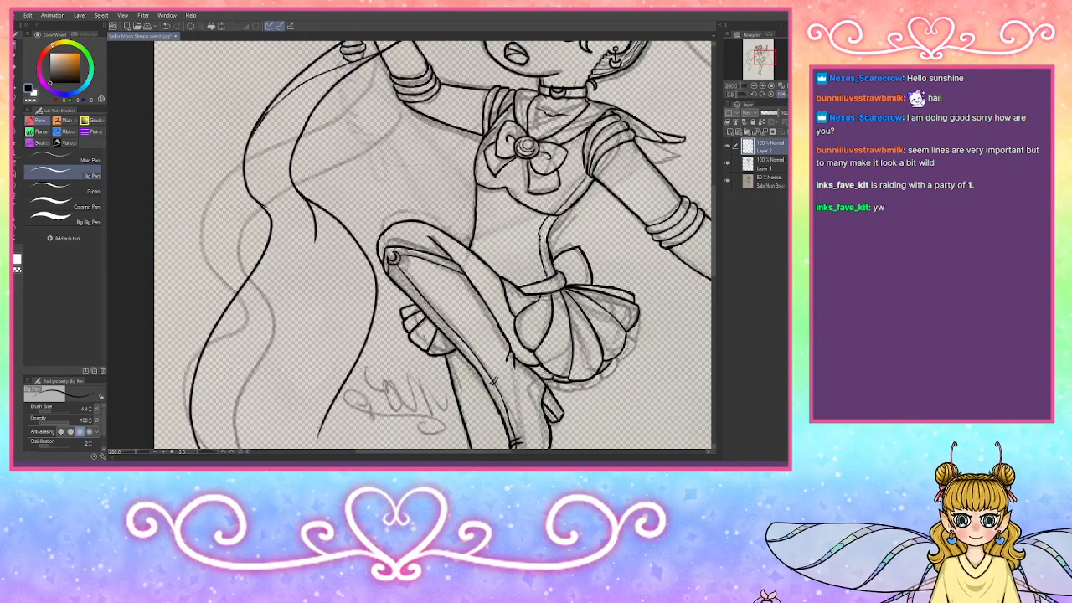
{"action": "mouse_move", "coordinate": [255, 201]}
{"action": "left_mouse_down"}
{"action": "mouse_move", "coordinate": [303, 240]}
{"action": "mouse_move", "coordinate": [298, 365]}
{"action": "left_mouse_up"}
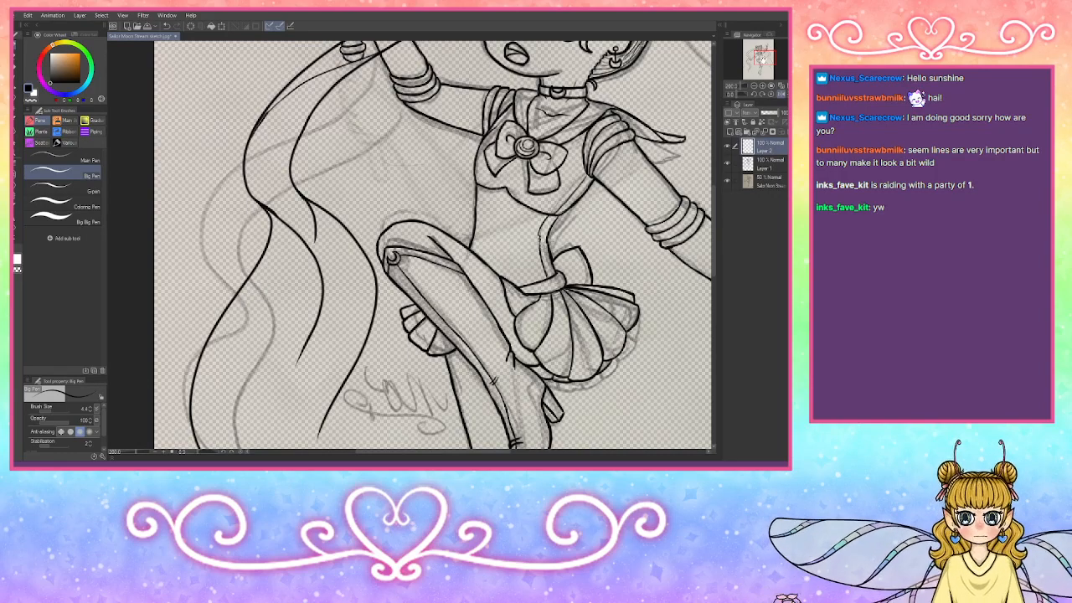
Step: Erase the lower part of the wand-side pigtail's outer outline below its bend with the Hard 2 eraser
{"action": "left_click_drag", "start_coordinate": [764, 60], "coordinate": [756, 59]}
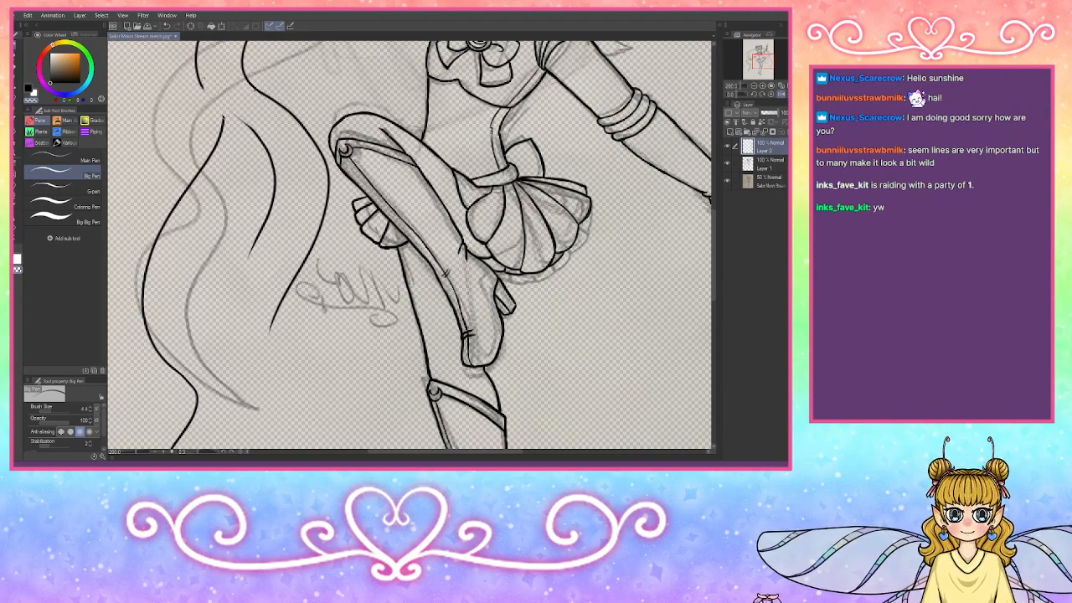
{"action": "left_click", "coordinate": [16, 60]}
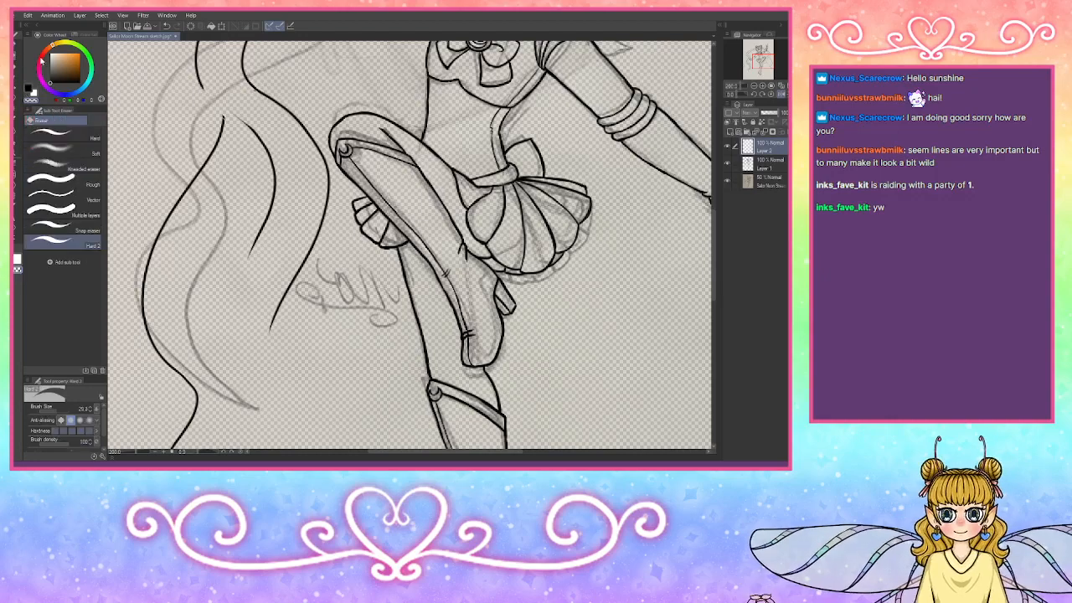
{"action": "mouse_move", "coordinate": [155, 216]}
{"action": "left_mouse_down"}
{"action": "mouse_move", "coordinate": [144, 302]}
{"action": "mouse_move", "coordinate": [186, 383]}
{"action": "mouse_move", "coordinate": [174, 371]}
{"action": "mouse_move", "coordinate": [188, 415]}
{"action": "mouse_move", "coordinate": [178, 440]}
{"action": "left_mouse_up"}
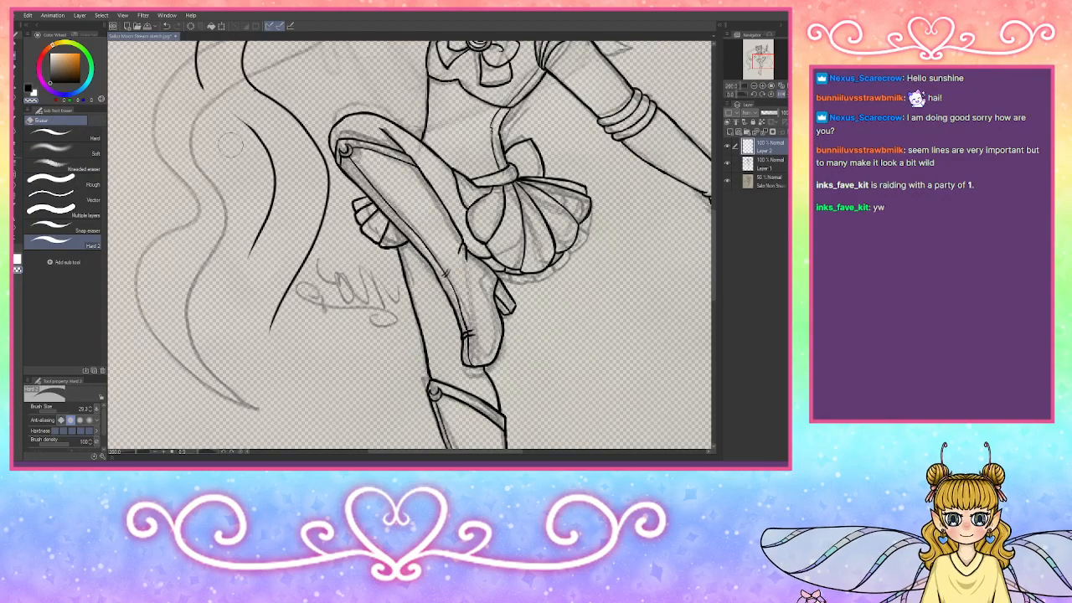
Step: Join the upper outer outline to the parallel curve with the Big Pen, and continue it down to the sketched hair tip
{"action": "left_click", "coordinate": [17, 50]}
{"action": "left_click_drag", "start_coordinate": [198, 81], "coordinate": [252, 129]}
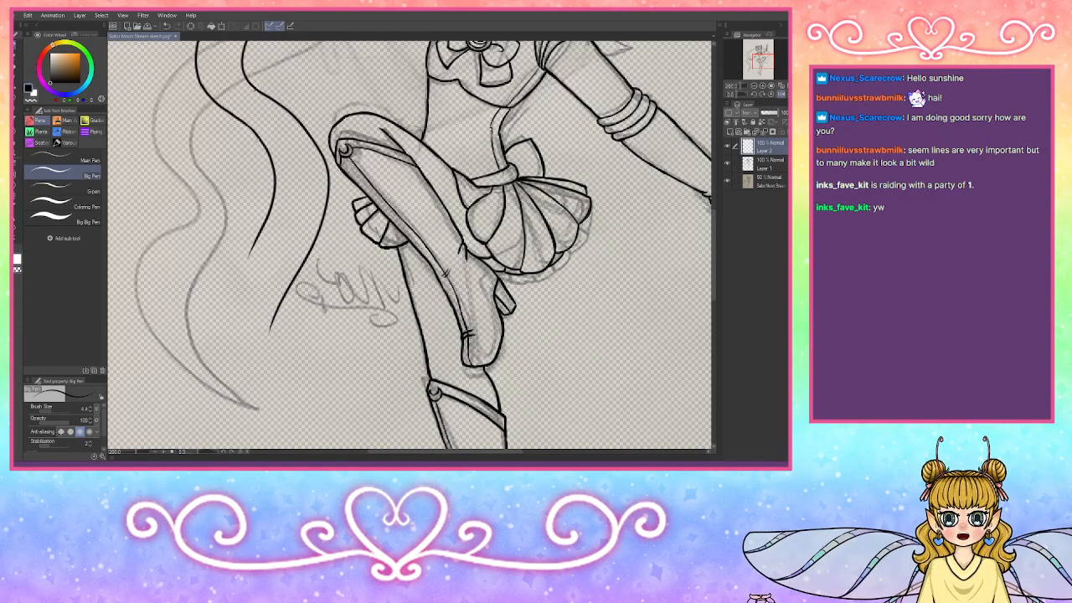
{"action": "mouse_move", "coordinate": [250, 250]}
{"action": "left_mouse_down"}
{"action": "mouse_move", "coordinate": [257, 236]}
{"action": "mouse_move", "coordinate": [213, 290]}
{"action": "mouse_move", "coordinate": [223, 424]}
{"action": "left_mouse_up"}
{"action": "left_click", "coordinate": [754, 85]}
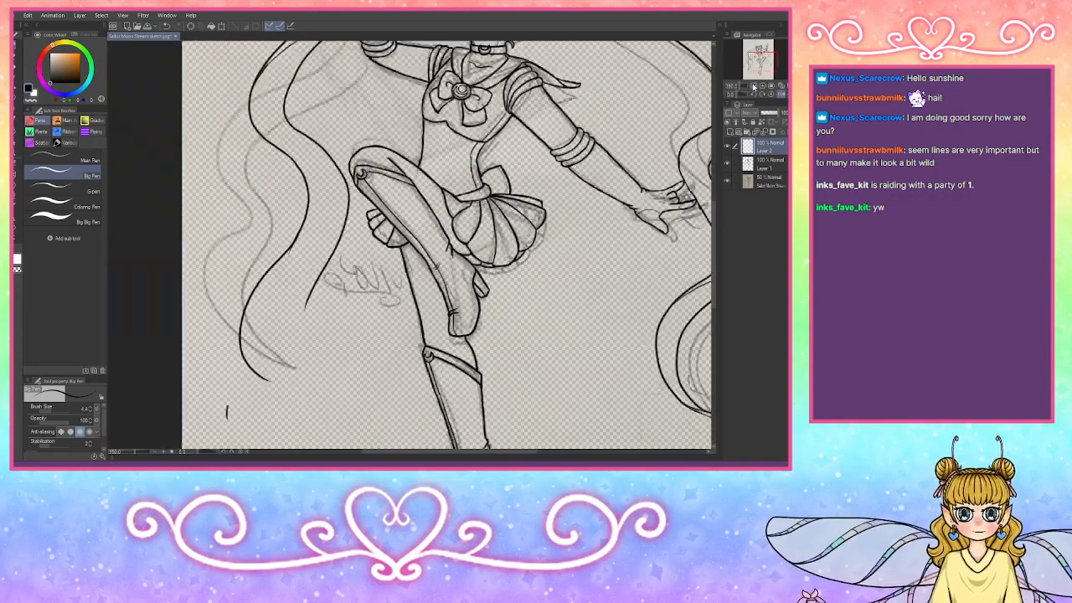
Step: Undo the last two strokes of the wand-side pigtail's lower outer outline
{"action": "left_click", "coordinate": [753, 86]}
{"action": "left_click", "coordinate": [754, 85]}
{"action": "left_click_drag", "start_coordinate": [766, 65], "coordinate": [768, 64]}
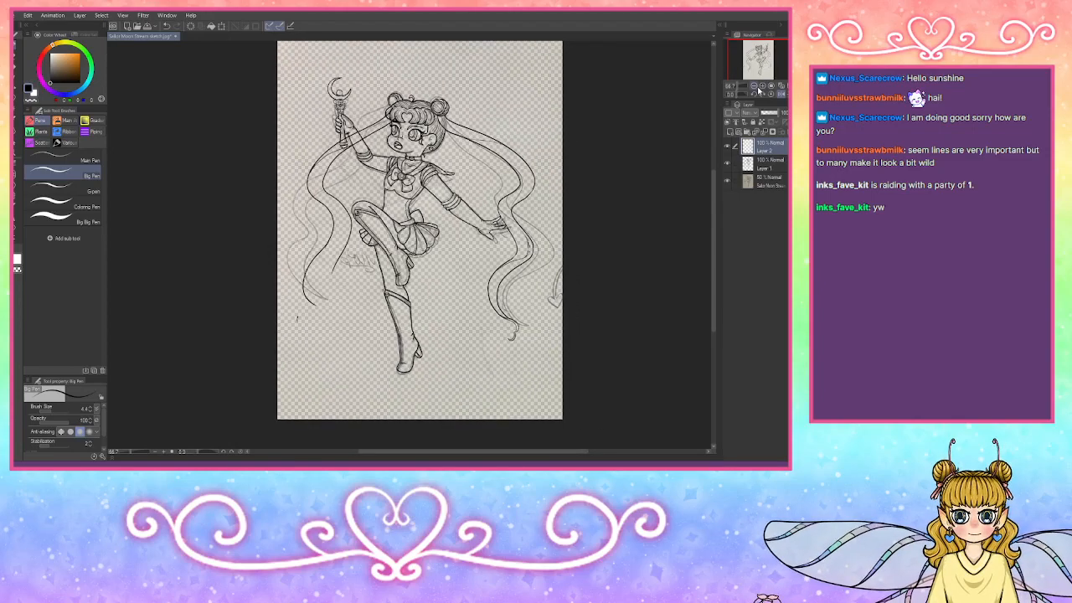
{"action": "left_click", "coordinate": [755, 87]}
{"action": "left_click", "coordinate": [754, 87]}
{"action": "left_click", "coordinate": [754, 86]}
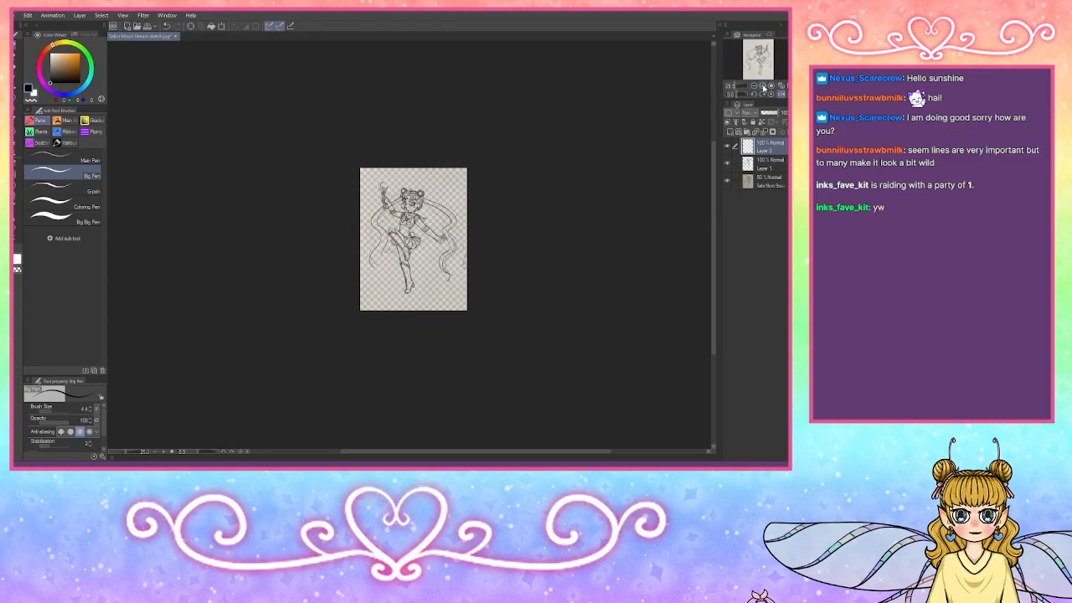
{"action": "left_click", "coordinate": [762, 87]}
{"action": "left_click", "coordinate": [762, 87]}
{"action": "left_click", "coordinate": [762, 87]}
{"action": "left_click", "coordinate": [762, 87]}
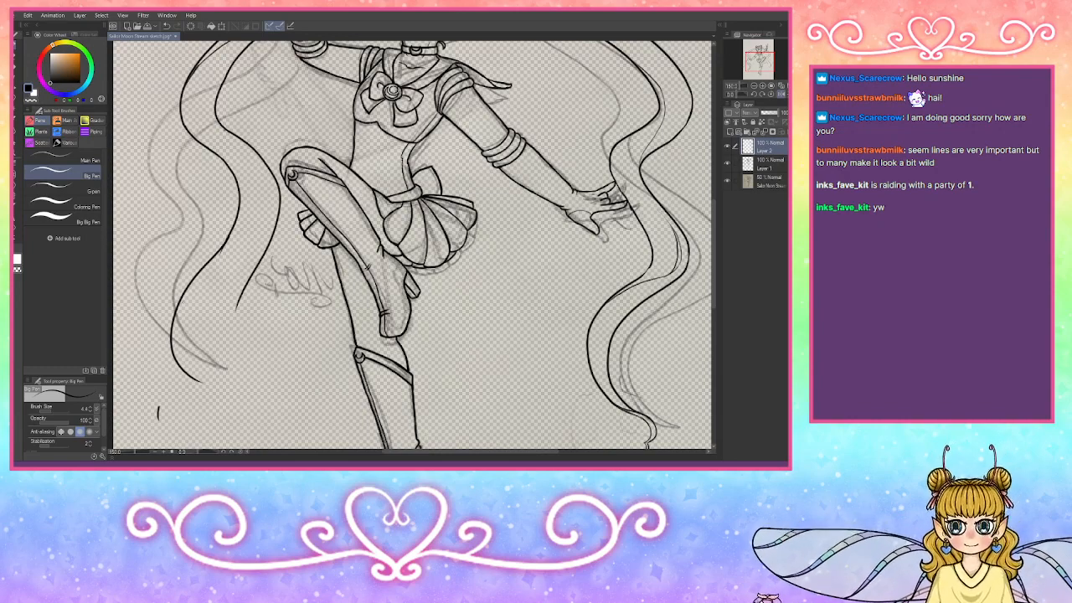
{"action": "key", "text": "ctrl+z"}
{"action": "key", "text": "ctrl+z"}
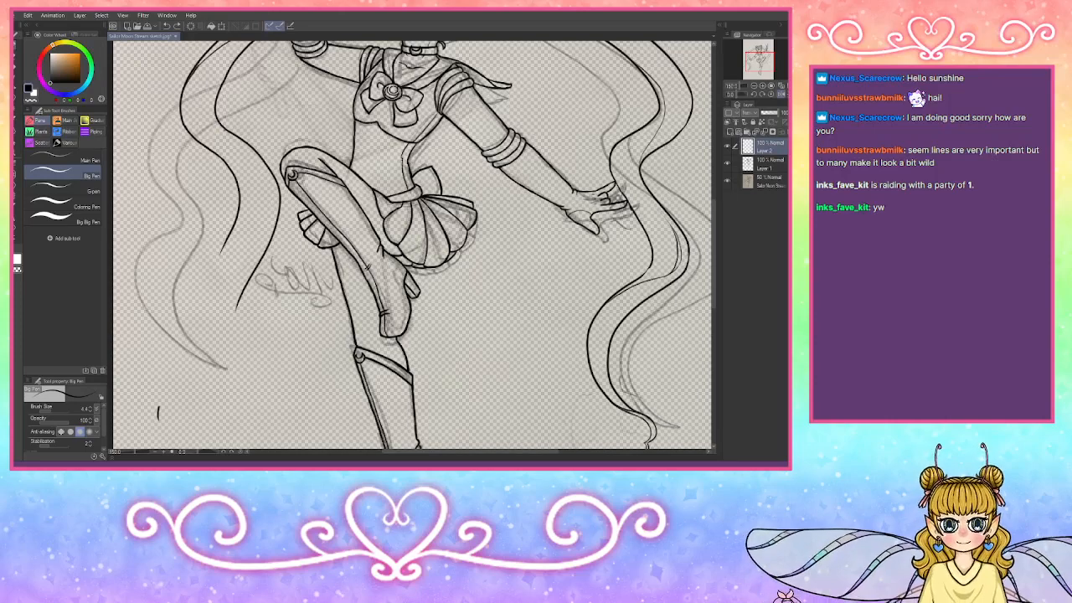
Step: Flip the canvas horizontally and lasso-select the base of the open-hand-side pigtail just below the hair bun
{"action": "key", "text": "ctrl+0"}
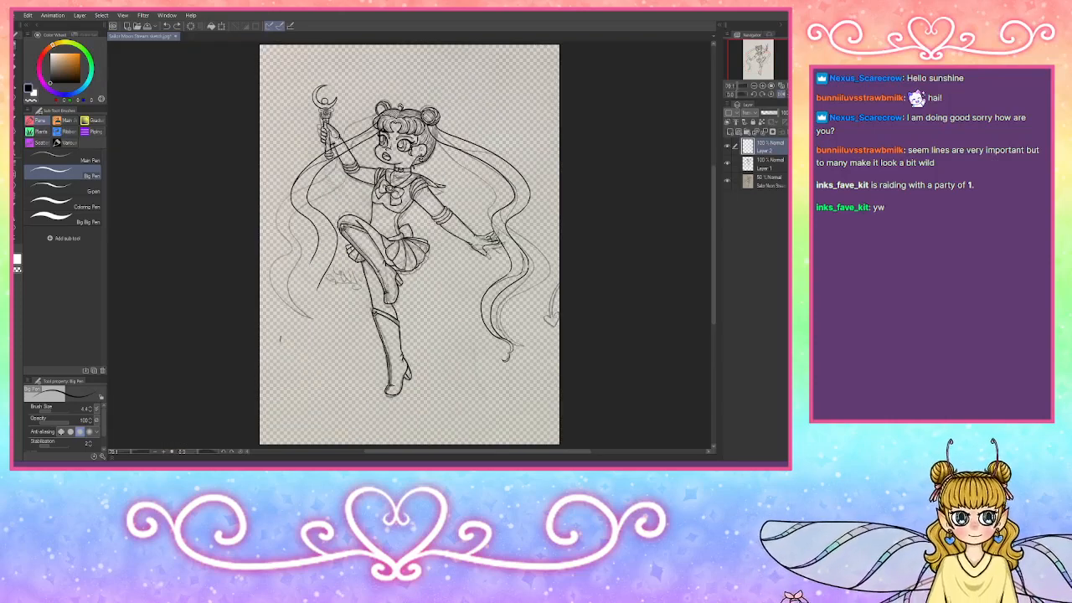
{"action": "left_click", "coordinate": [771, 87]}
{"action": "left_click", "coordinate": [771, 87]}
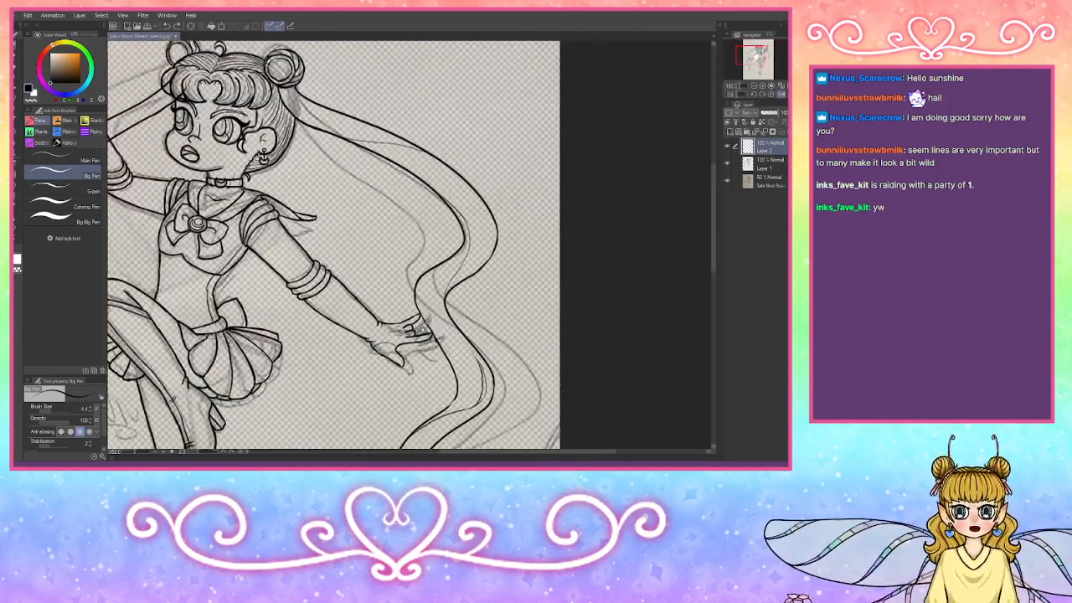
{"action": "left_click", "coordinate": [781, 94]}
{"action": "left_click", "coordinate": [763, 86]}
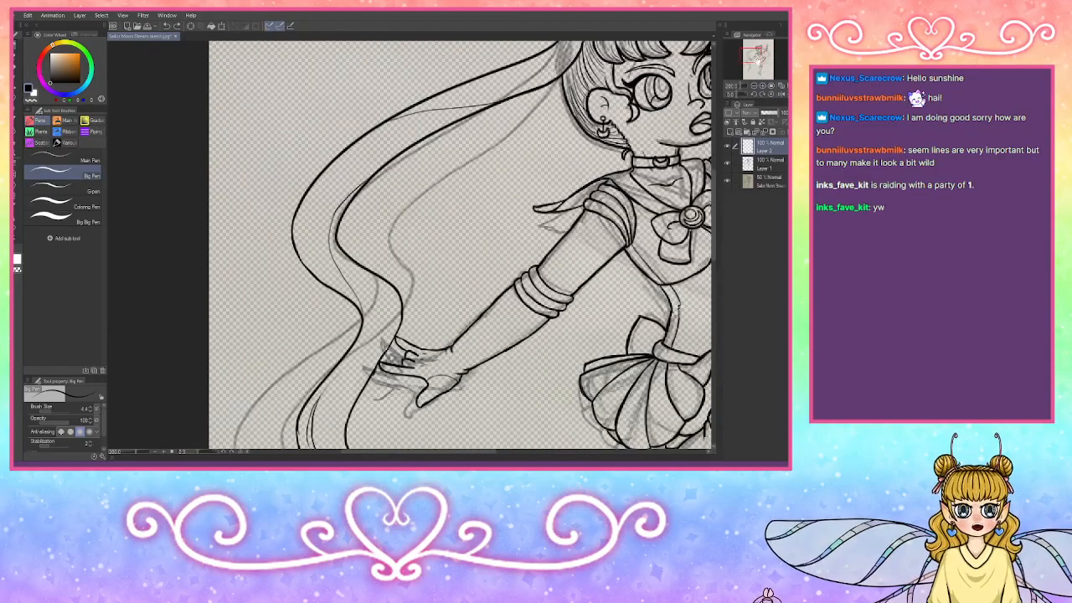
{"action": "left_click_drag", "start_coordinate": [751, 55], "coordinate": [756, 49]}
{"action": "left_click", "coordinate": [763, 86]}
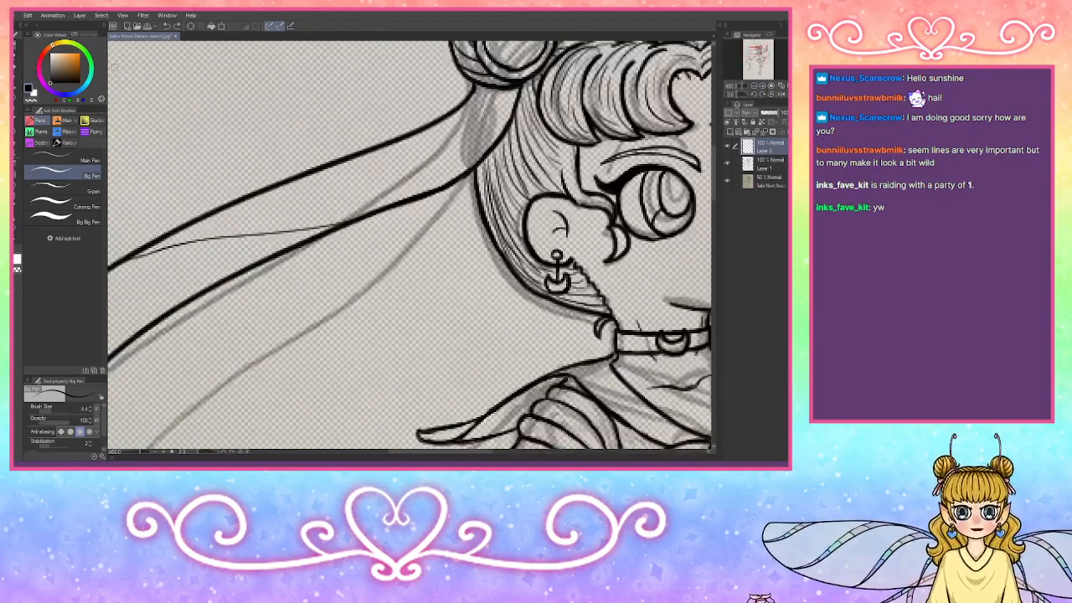
{"action": "left_click", "coordinate": [18, 99]}
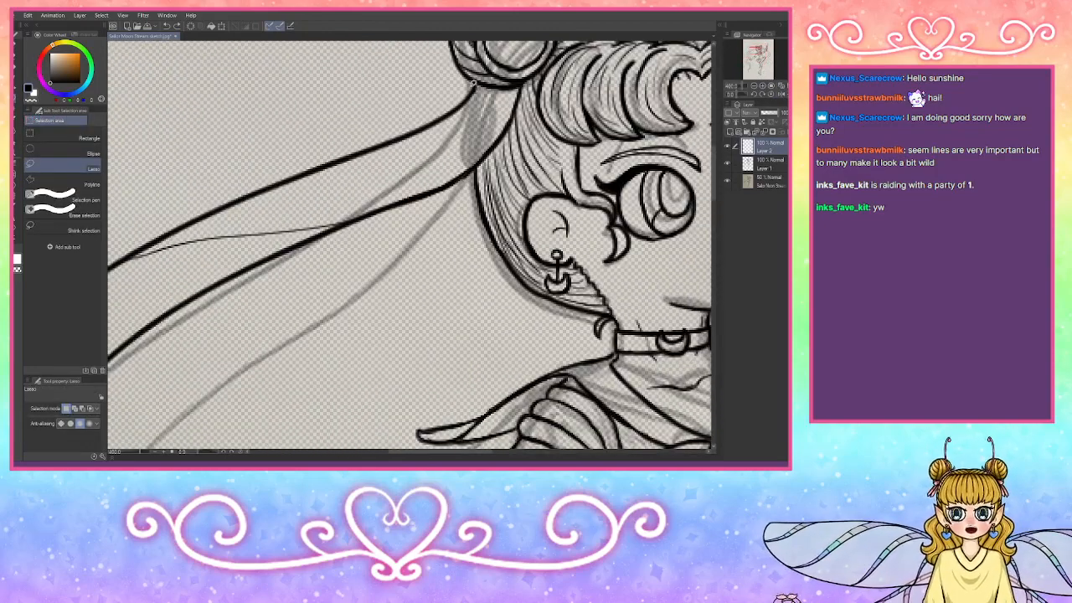
{"action": "mouse_move", "coordinate": [473, 81]}
{"action": "left_mouse_down"}
{"action": "mouse_move", "coordinate": [521, 89]}
{"action": "mouse_move", "coordinate": [526, 104]}
{"action": "mouse_move", "coordinate": [461, 185]}
{"action": "left_mouse_up"}
{"action": "left_click_drag", "start_coordinate": [426, 102], "coordinate": [474, 86]}
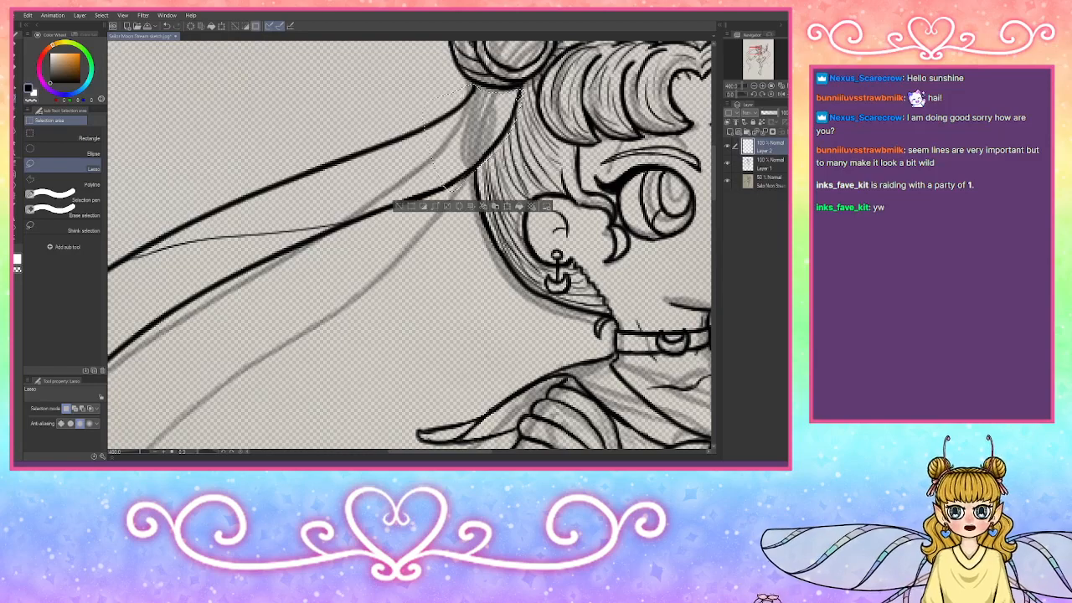
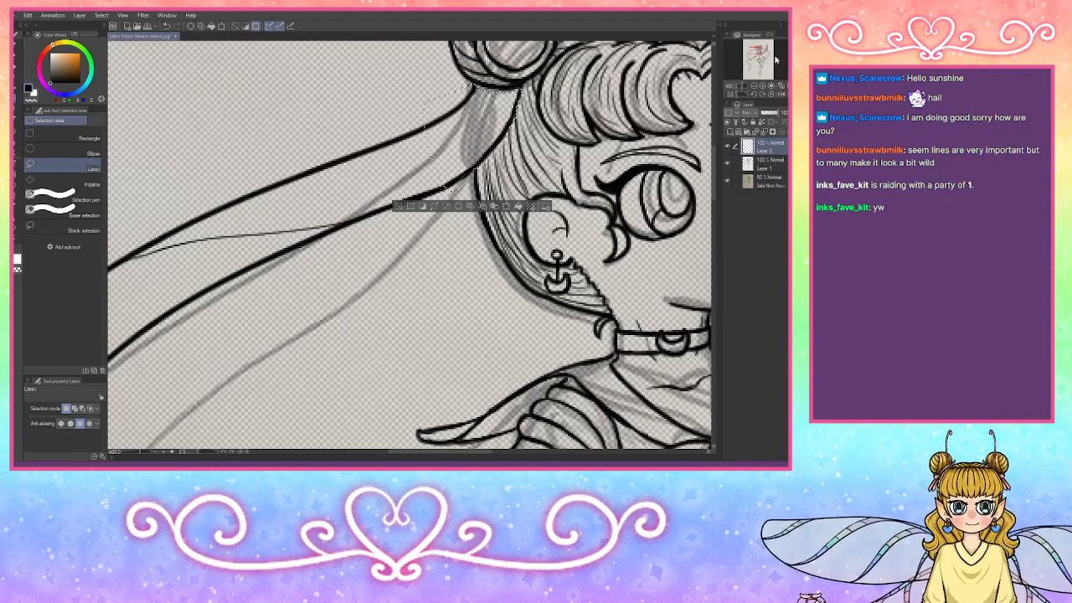
Step: Extend the lasso selection around the rest of the open-hand-side pigtail, down past its curled tip
{"action": "left_click", "coordinate": [754, 85]}
{"action": "left_click", "coordinate": [754, 85]}
{"action": "left_click", "coordinate": [754, 85]}
{"action": "left_click", "coordinate": [754, 85]}
{"action": "left_click_drag", "start_coordinate": [763, 55], "coordinate": [759, 59]}
{"action": "mouse_move", "coordinate": [469, 143]}
{"action": "left_mouse_down"}
{"action": "mouse_move", "coordinate": [429, 155]}
{"action": "mouse_move", "coordinate": [332, 228]}
{"action": "mouse_move", "coordinate": [368, 402]}
{"action": "mouse_move", "coordinate": [360, 444]}
{"action": "mouse_move", "coordinate": [452, 390]}
{"action": "mouse_move", "coordinate": [439, 324]}
{"action": "mouse_move", "coordinate": [411, 283]}
{"action": "mouse_move", "coordinate": [444, 151]}
{"action": "mouse_move", "coordinate": [469, 136]}
{"action": "left_mouse_up"}
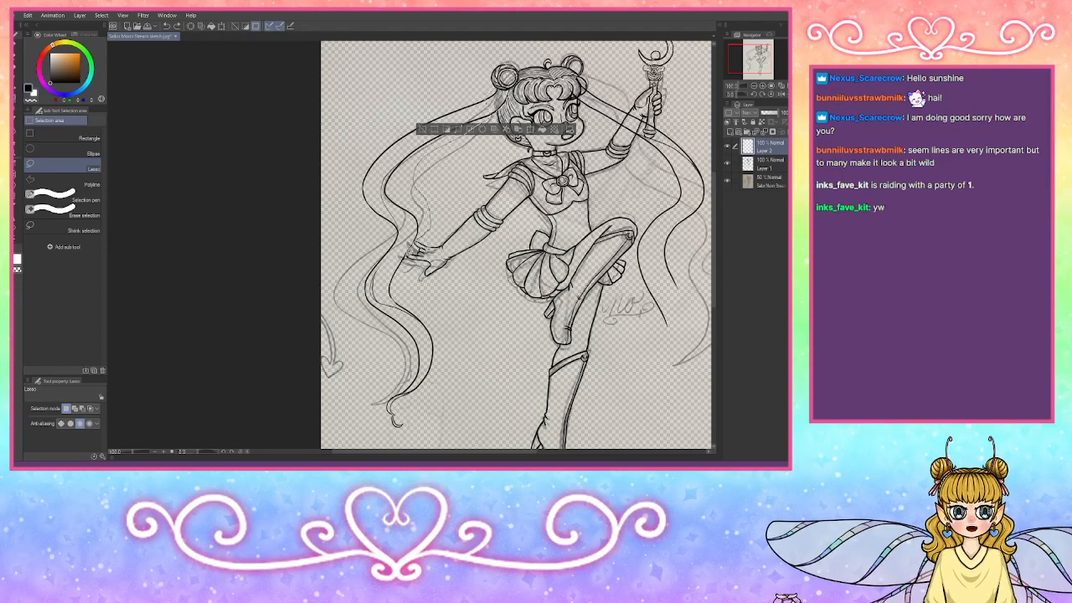
{"action": "mouse_move", "coordinate": [409, 280]}
{"action": "left_mouse_down"}
{"action": "mouse_move", "coordinate": [427, 307]}
{"action": "mouse_move", "coordinate": [437, 397]}
{"action": "mouse_move", "coordinate": [347, 377]}
{"action": "left_mouse_up"}
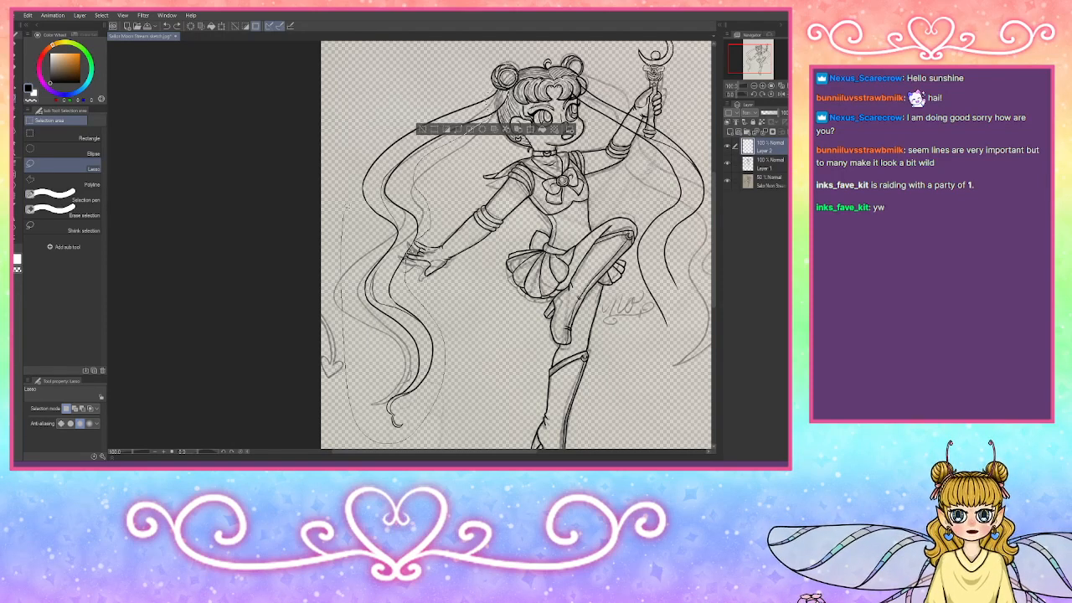
{"action": "left_click_drag", "start_coordinate": [408, 107], "coordinate": [431, 219]}
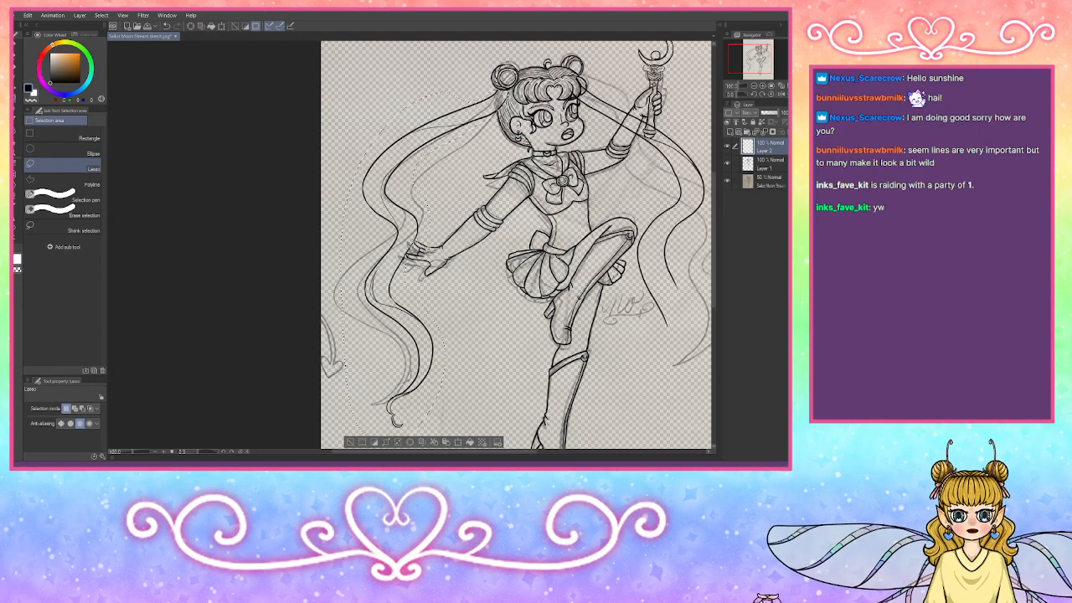
Step: Copy the selected pigtail line art from Layer 1 and paste it as a separate layer
{"action": "key", "text": "ctrl+v"}
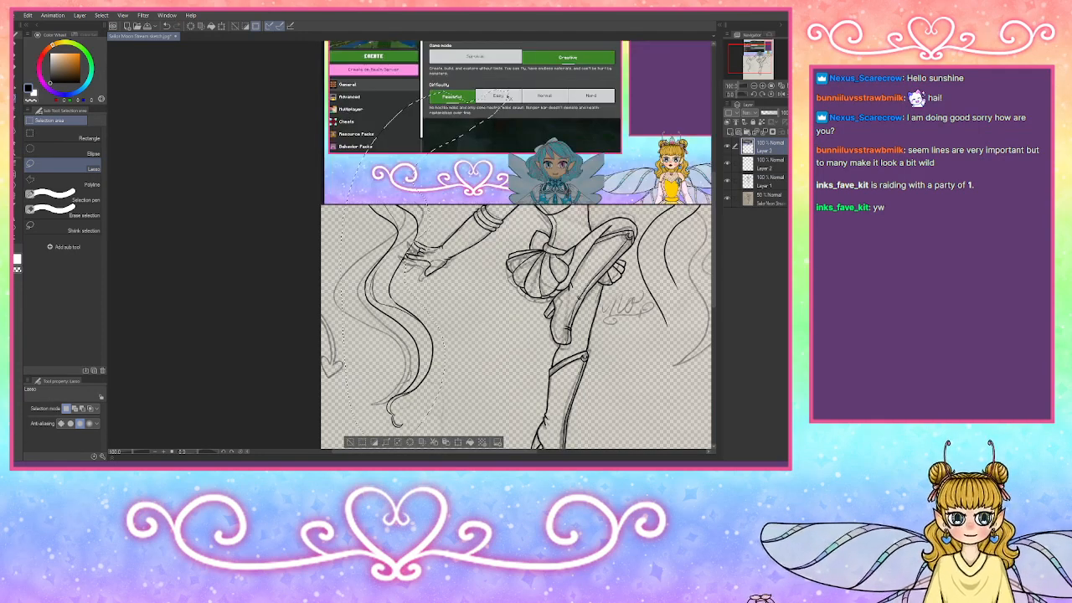
{"action": "key", "text": "ctrl+z"}
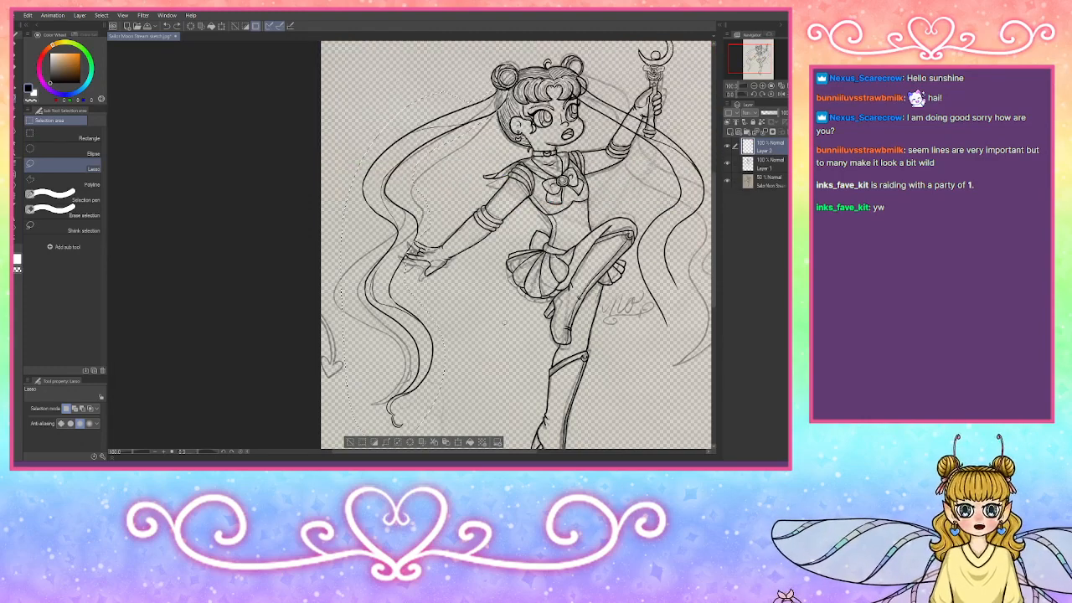
{"action": "left_click", "coordinate": [757, 165]}
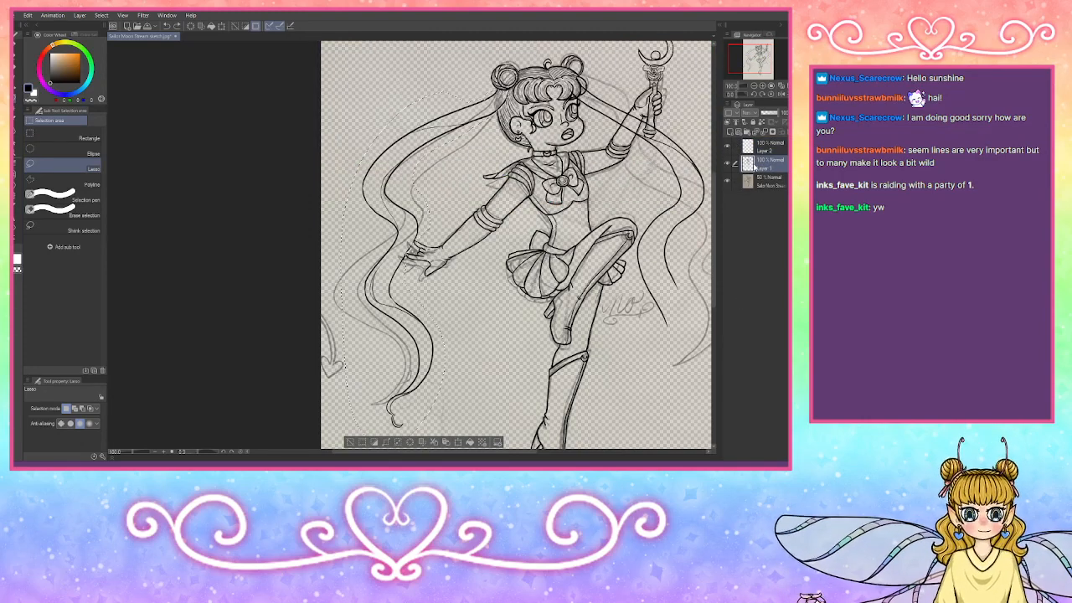
{"action": "left_click", "coordinate": [762, 153]}
{"action": "left_click", "coordinate": [765, 165]}
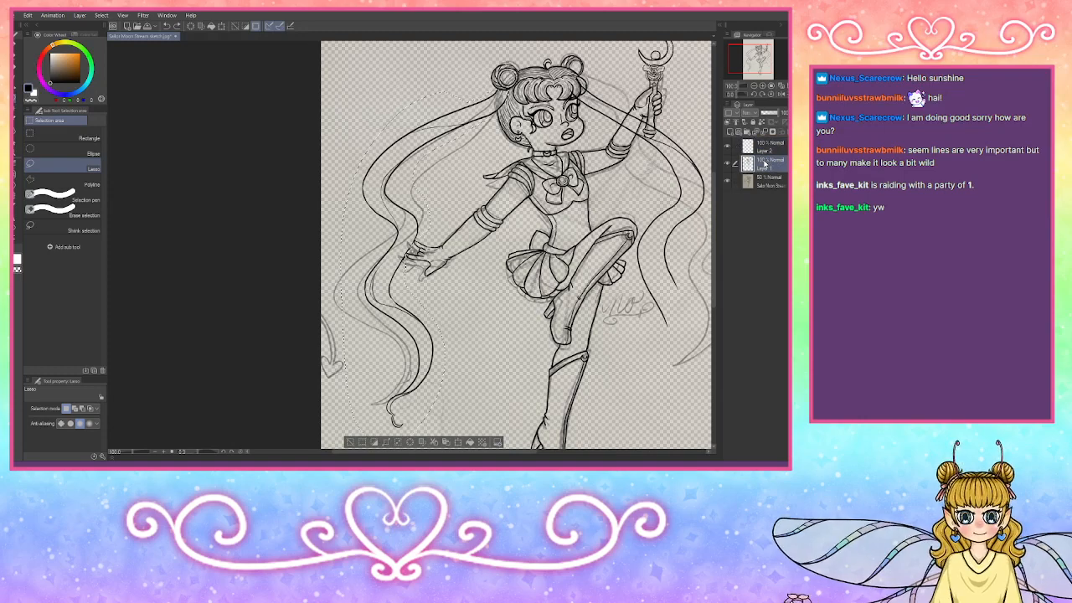
{"action": "key", "text": "ctrl+c"}
{"action": "key", "text": "ctrl+v"}
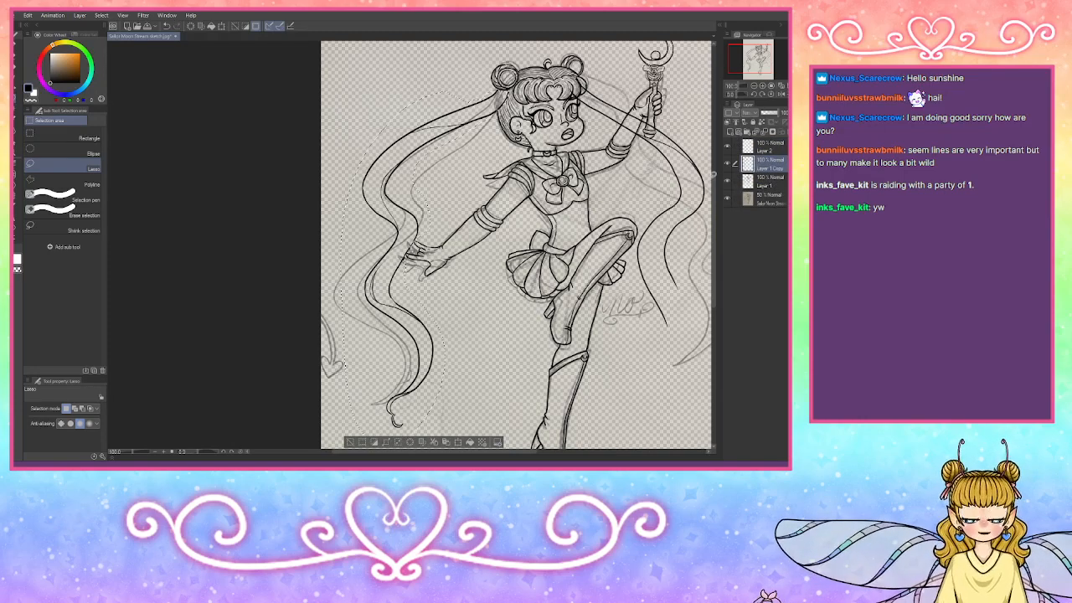
Step: Mirror the pasted pigtail copy horizontally and apply the transformation
{"action": "key", "text": "ctrl+t"}
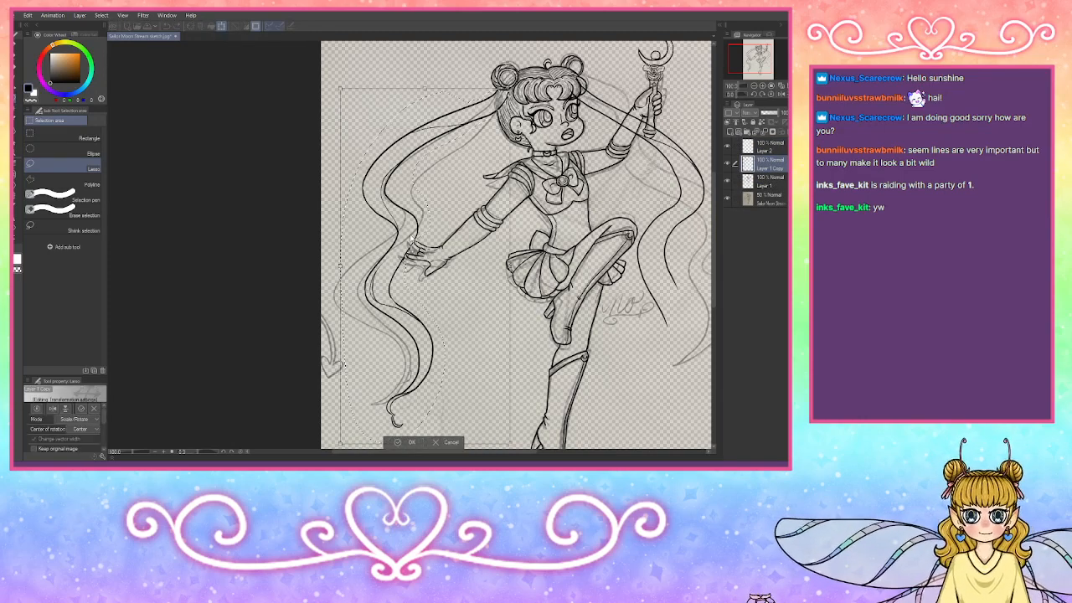
{"action": "left_click_drag", "start_coordinate": [438, 350], "coordinate": [494, 352]}
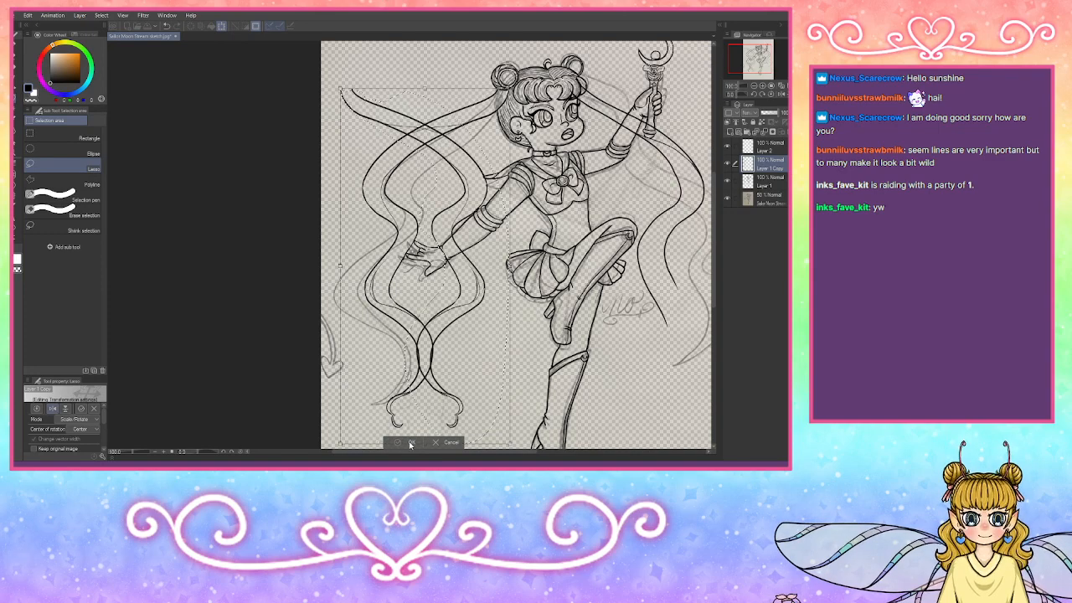
{"action": "left_click", "coordinate": [411, 442]}
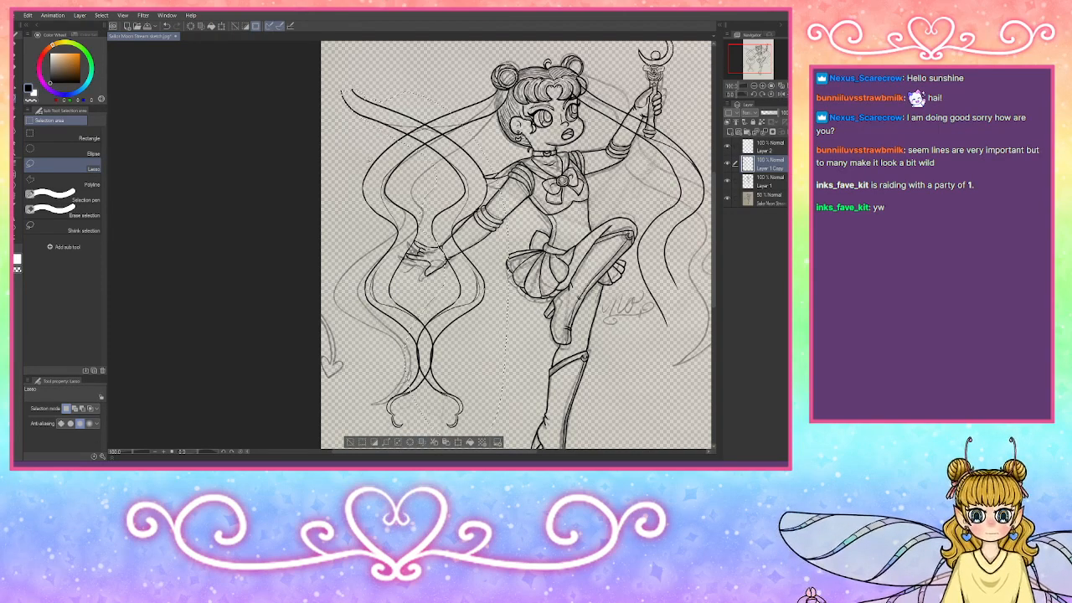
Step: Delete Layer 2 with the hand-drawn wand-side pigtail lines
{"action": "scroll", "coordinate": [308, 193], "scroll_direction": "down", "scroll_amount": 3}
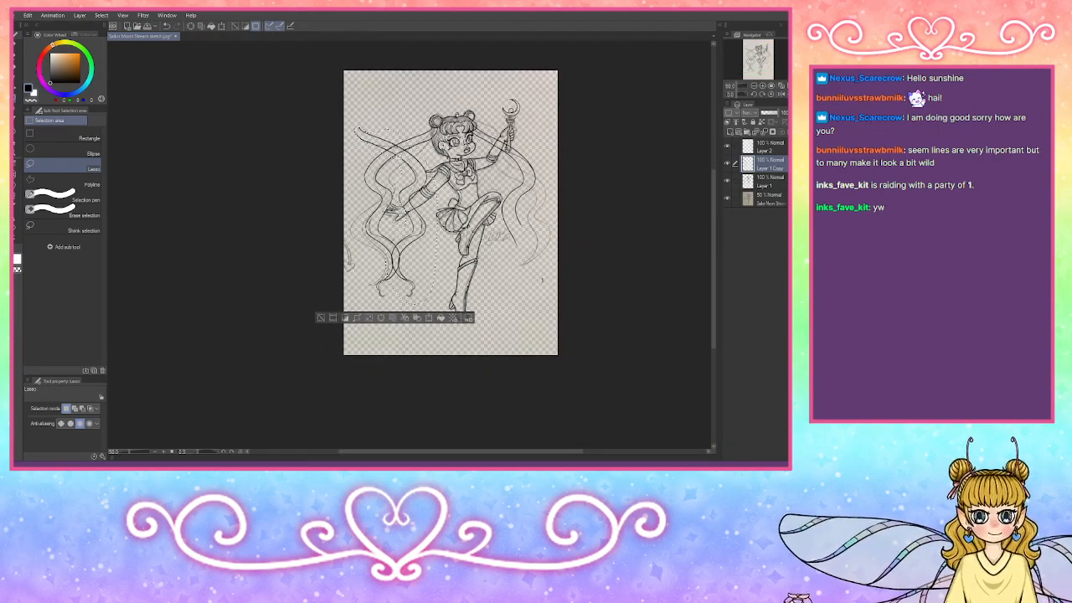
{"action": "left_click", "coordinate": [763, 152]}
{"action": "left_click", "coordinate": [787, 132]}
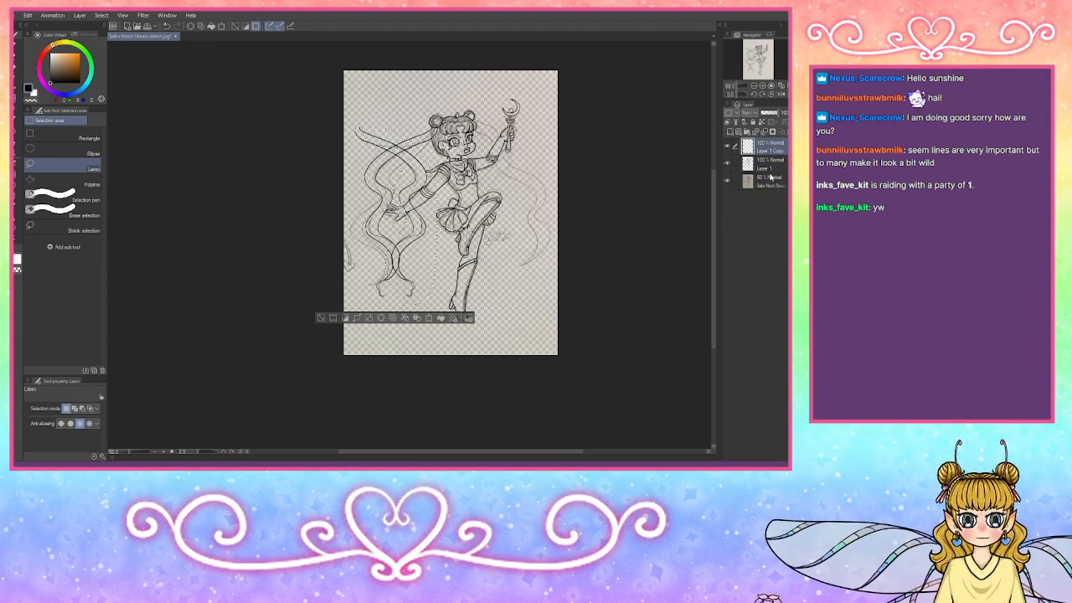
Step: Move the mirrored pigtail copy over to the wand side of the head and clear the selection
{"action": "left_click", "coordinate": [24, 90]}
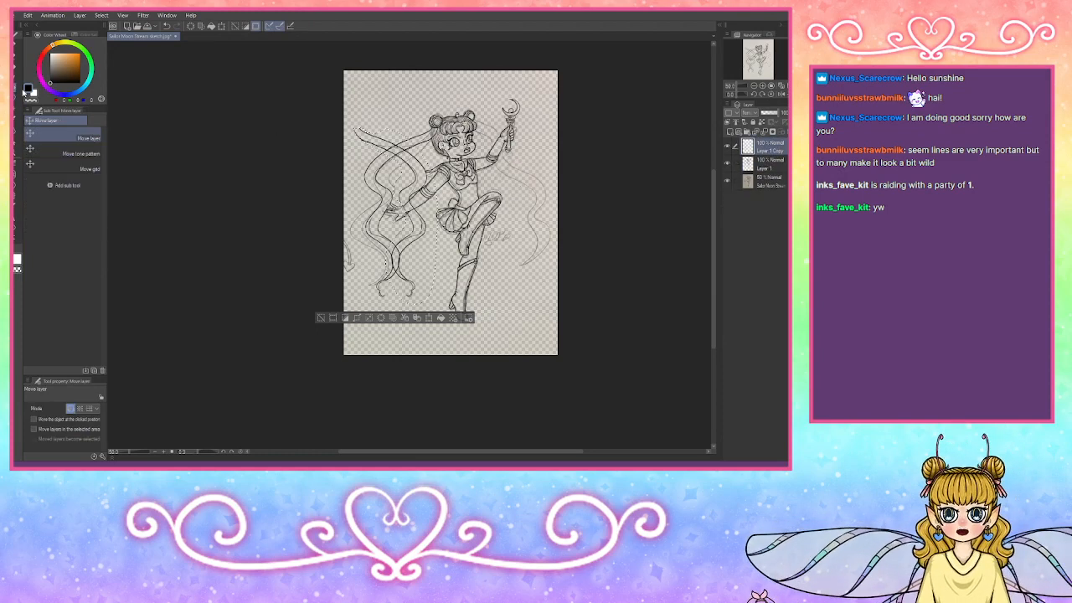
{"action": "left_click_drag", "start_coordinate": [394, 209], "coordinate": [505, 205]}
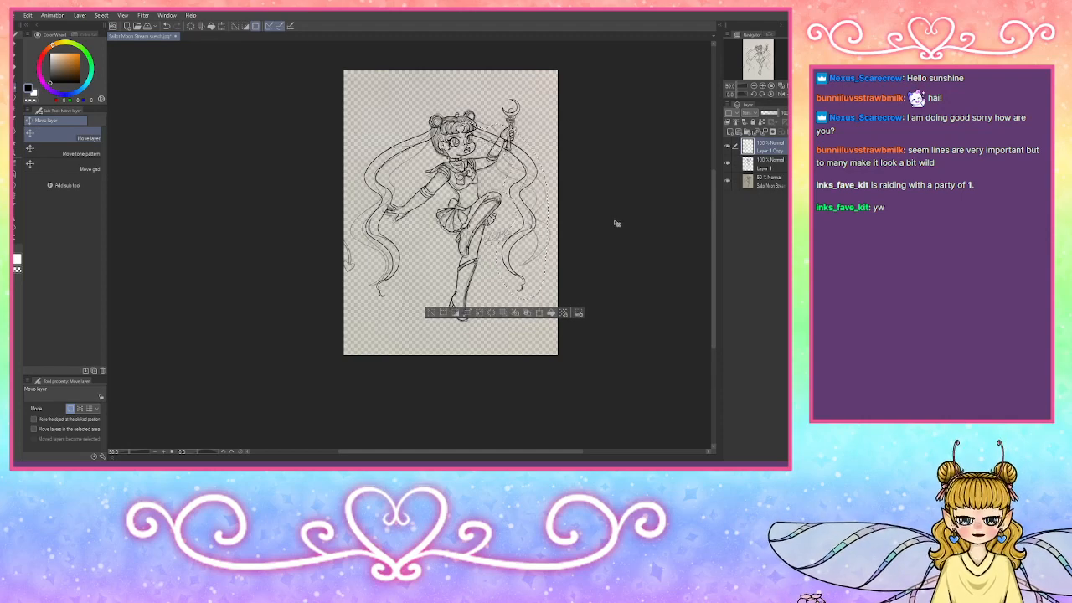
{"action": "left_click_drag", "start_coordinate": [459, 315], "coordinate": [456, 314]}
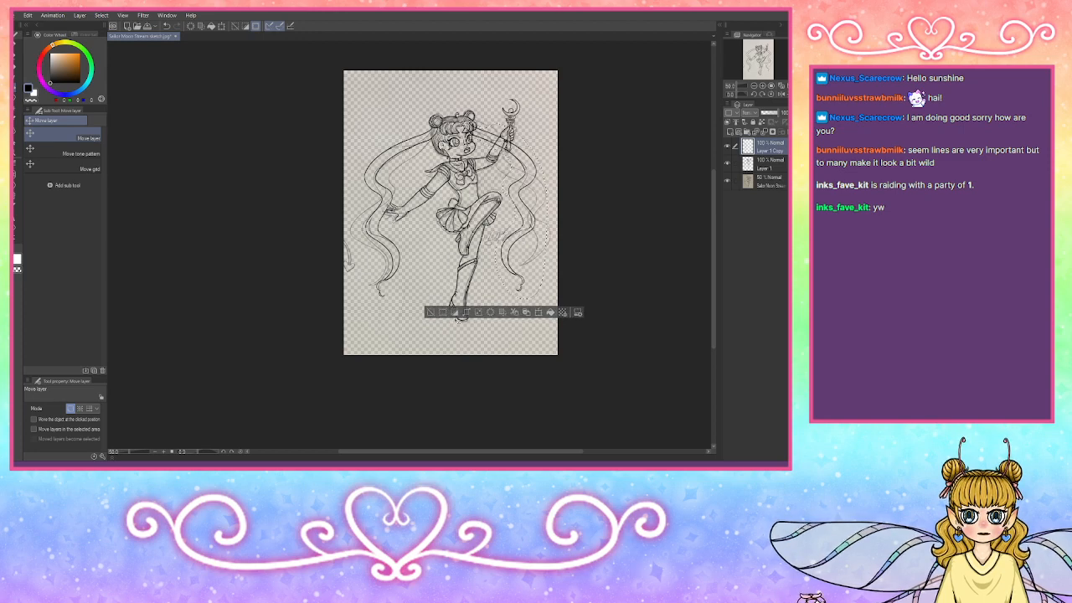
{"action": "left_click", "coordinate": [430, 313]}
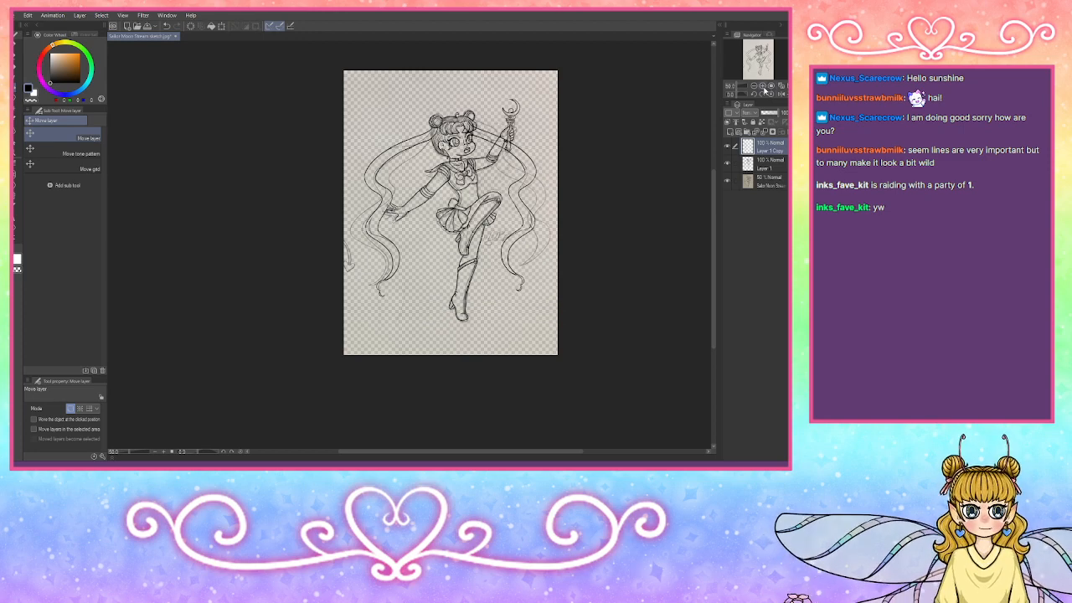
Step: Touch up the mirrored pigtail's inner outline beside the raised knee with the Big Pen, removing the stray speck next to it
{"action": "left_click", "coordinate": [771, 87]}
{"action": "left_click", "coordinate": [771, 88]}
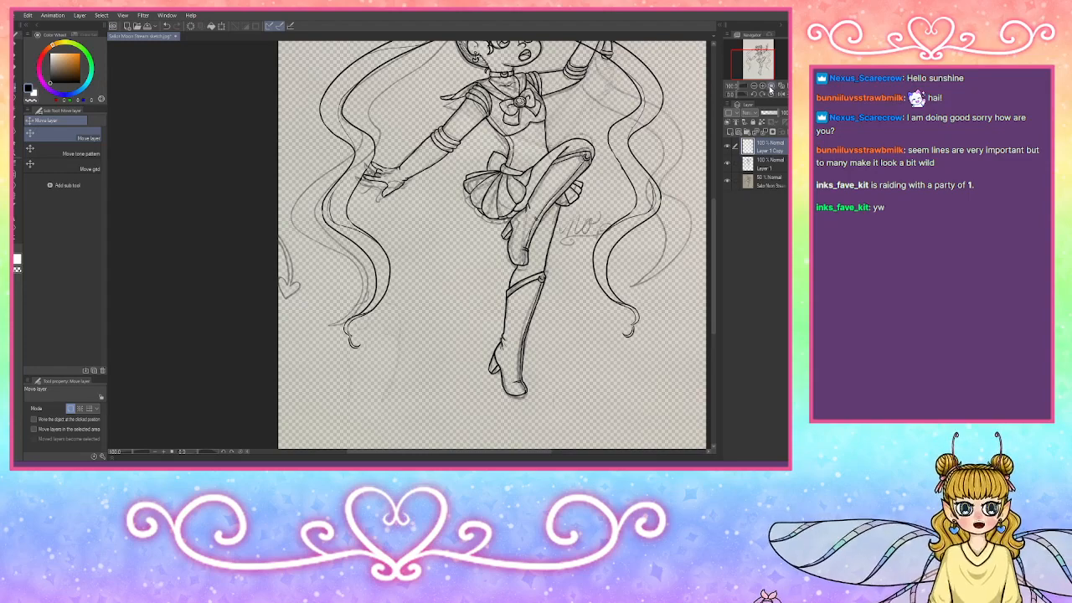
{"action": "left_click", "coordinate": [764, 87]}
{"action": "left_click", "coordinate": [764, 87]}
{"action": "left_click_drag", "start_coordinate": [758, 67], "coordinate": [766, 61]}
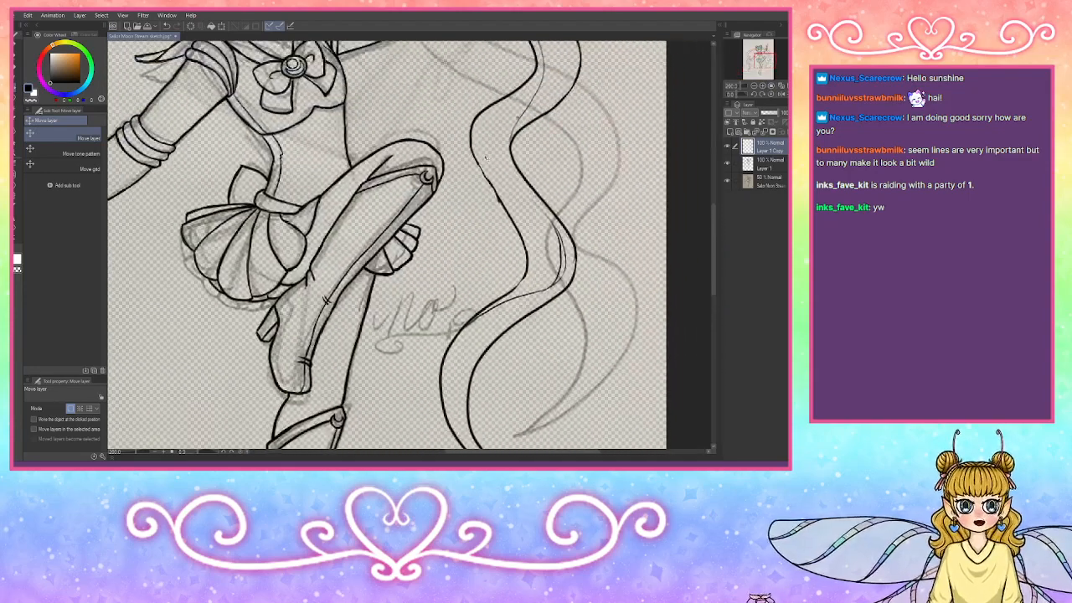
{"action": "left_click", "coordinate": [16, 46]}
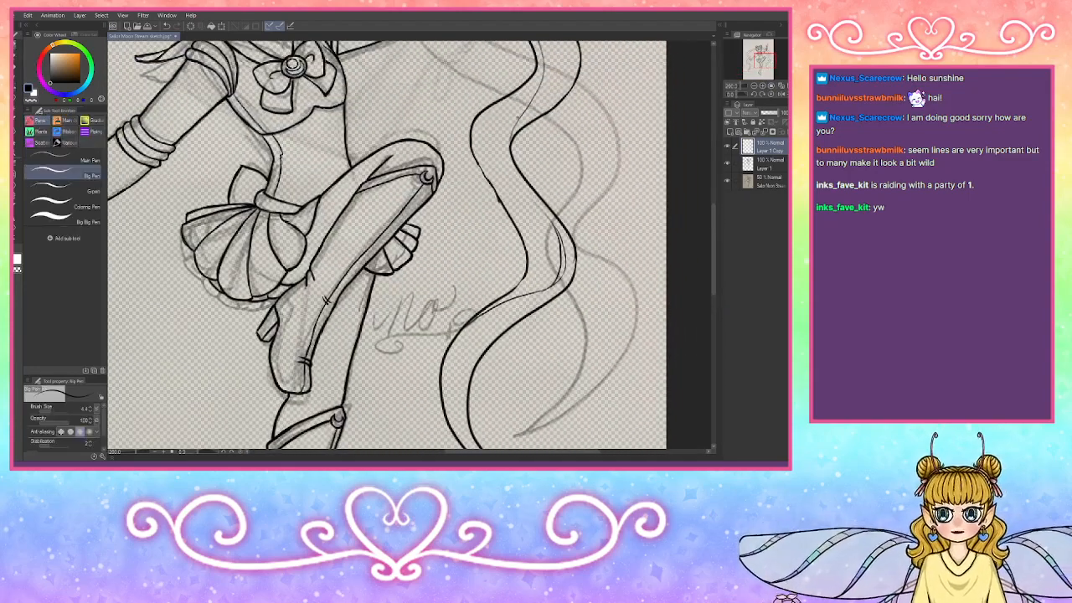
{"action": "left_click_drag", "start_coordinate": [475, 153], "coordinate": [501, 201]}
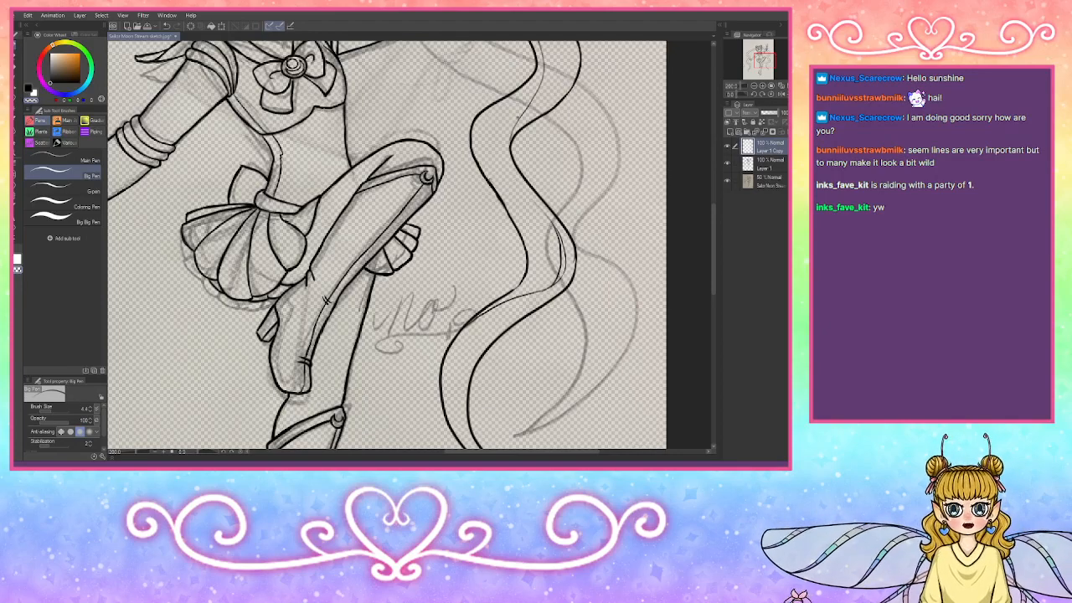
{"action": "left_click", "coordinate": [28, 90]}
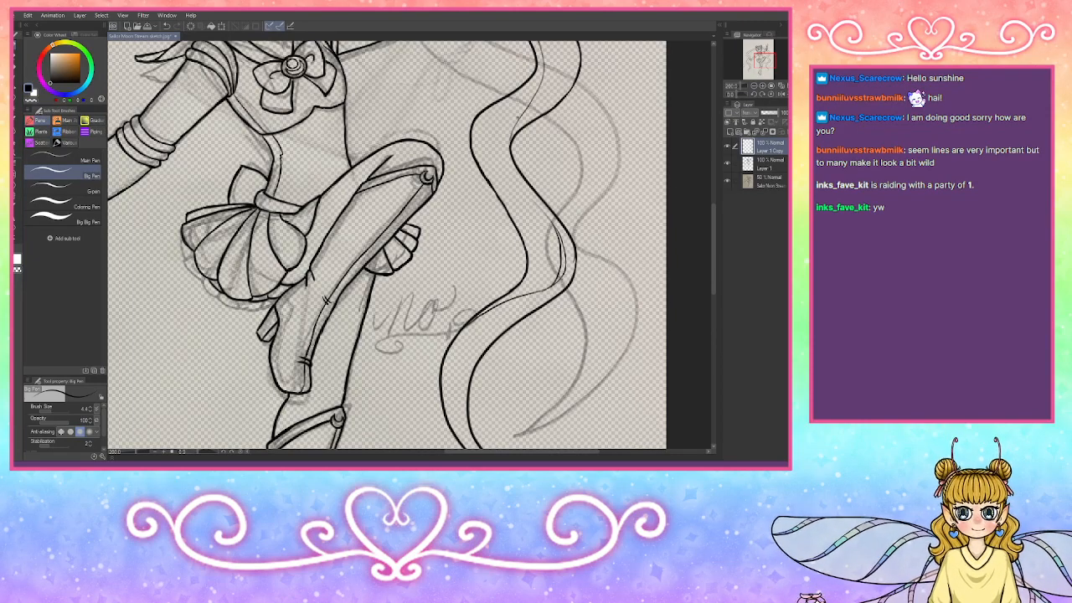
Step: Erase the mirrored pigtail lines that cross the raised forearm and switch to the Hard eraser
{"action": "left_click_drag", "start_coordinate": [767, 76], "coordinate": [764, 52]}
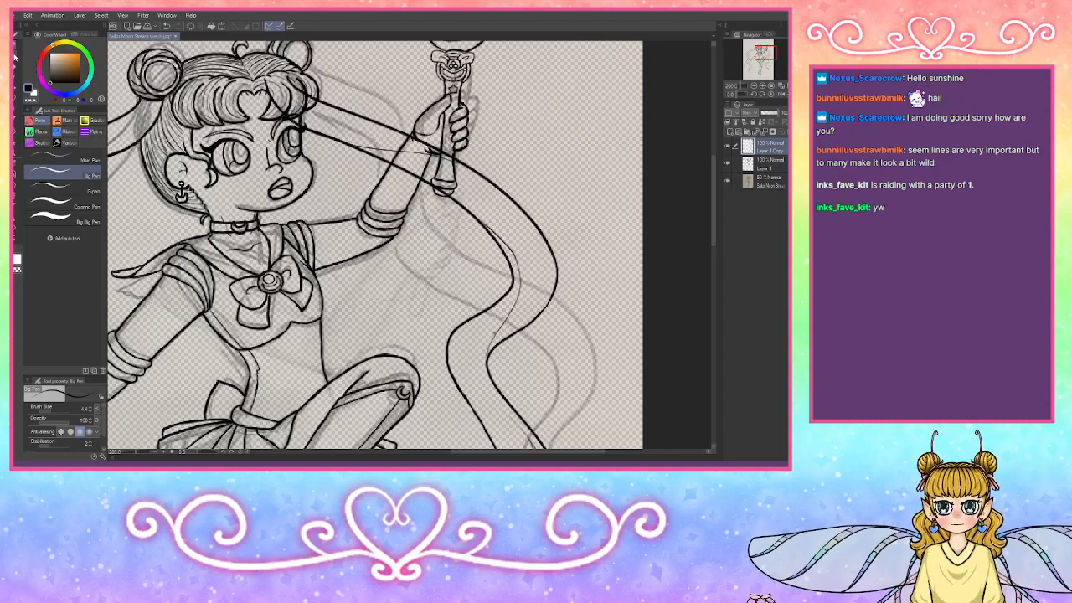
{"action": "key", "text": "e"}
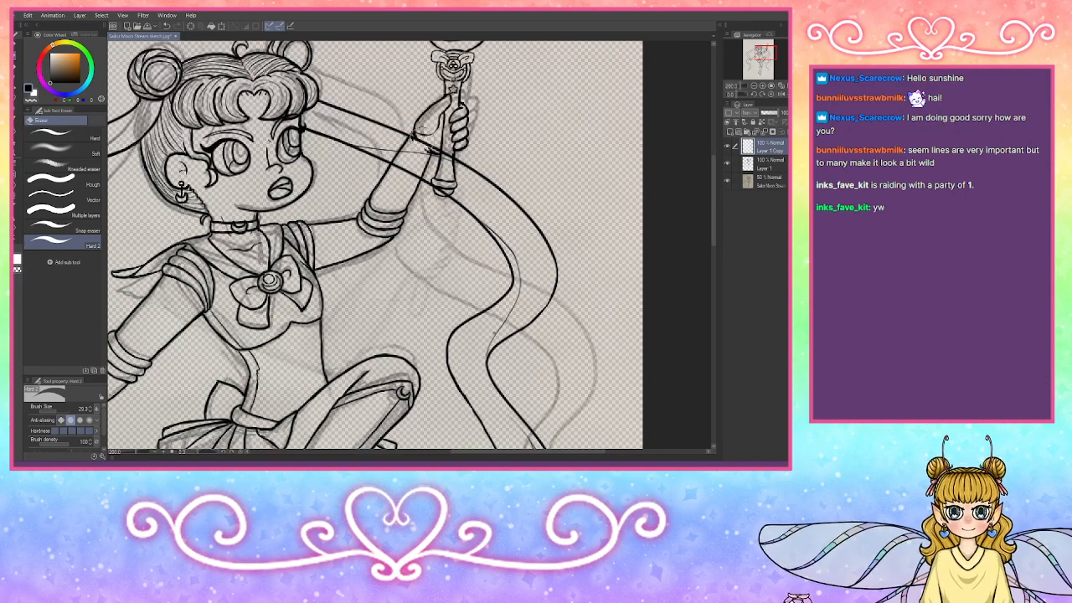
{"action": "mouse_move", "coordinate": [419, 140]}
{"action": "left_mouse_down"}
{"action": "mouse_move", "coordinate": [427, 147]}
{"action": "mouse_move", "coordinate": [410, 138]}
{"action": "mouse_move", "coordinate": [440, 142]}
{"action": "mouse_move", "coordinate": [399, 166]}
{"action": "mouse_move", "coordinate": [423, 148]}
{"action": "mouse_move", "coordinate": [405, 171]}
{"action": "mouse_move", "coordinate": [411, 183]}
{"action": "left_mouse_up"}
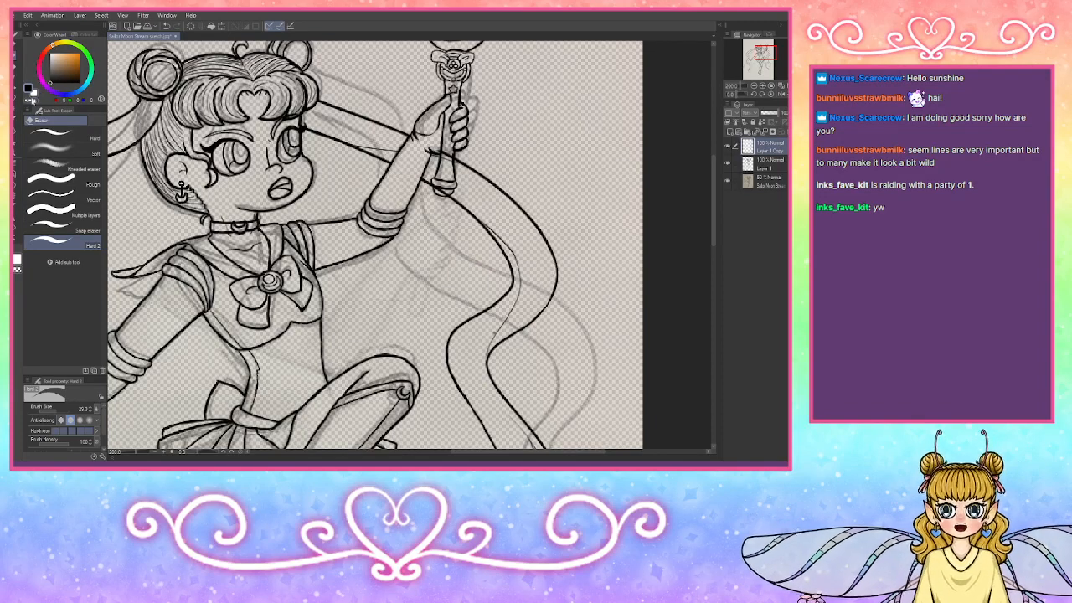
{"action": "left_click", "coordinate": [52, 132]}
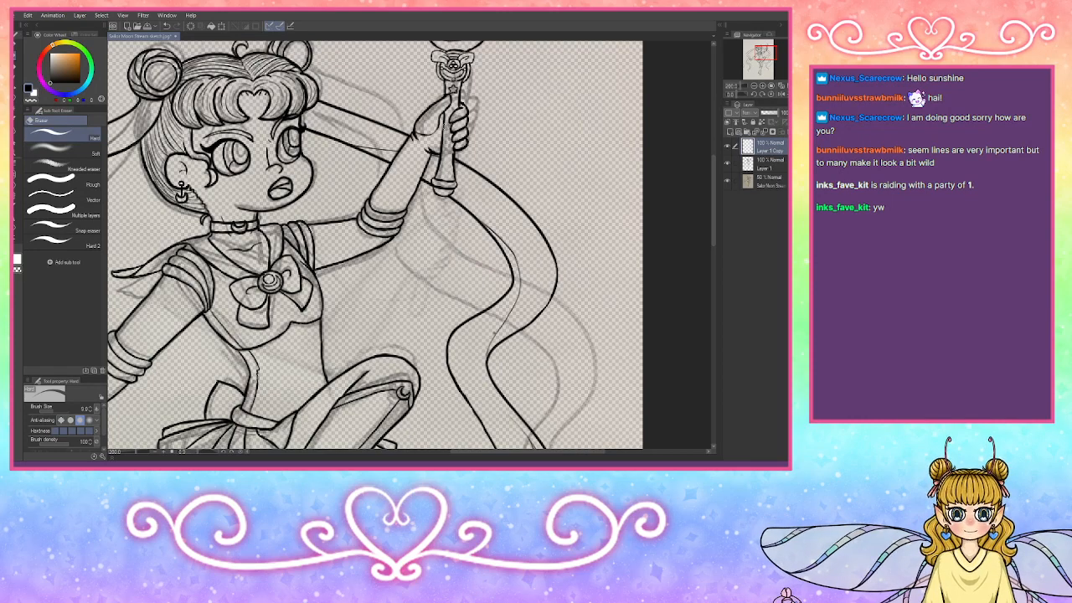
Step: Delete the 50% opacity sketch layer beneath the line art
{"action": "left_click_drag", "start_coordinate": [763, 54], "coordinate": [761, 66]}
{"action": "key", "text": "ctrl+0"}
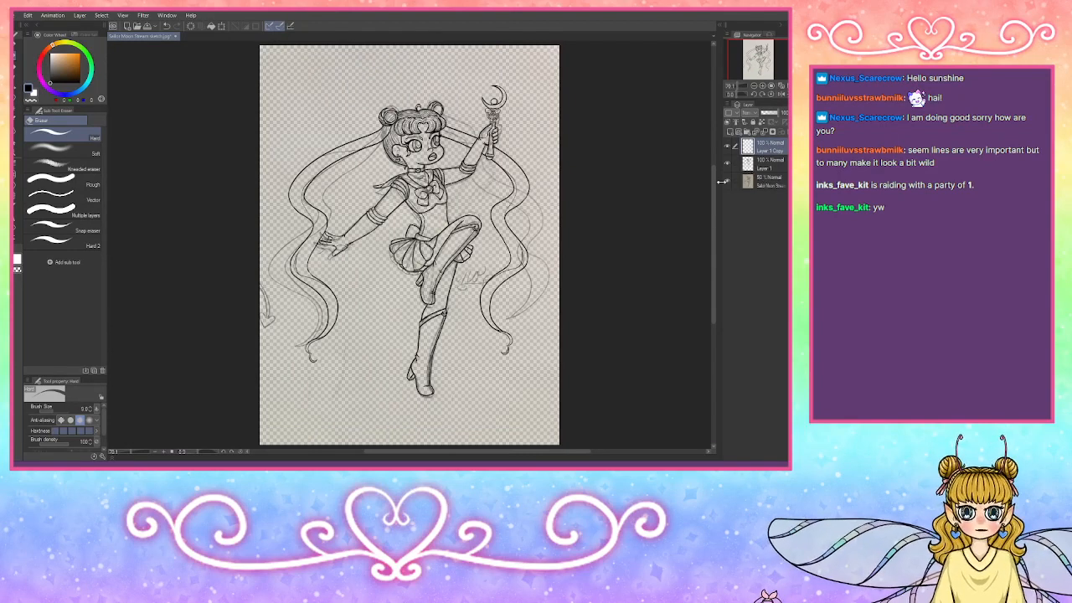
{"action": "left_click", "coordinate": [767, 181]}
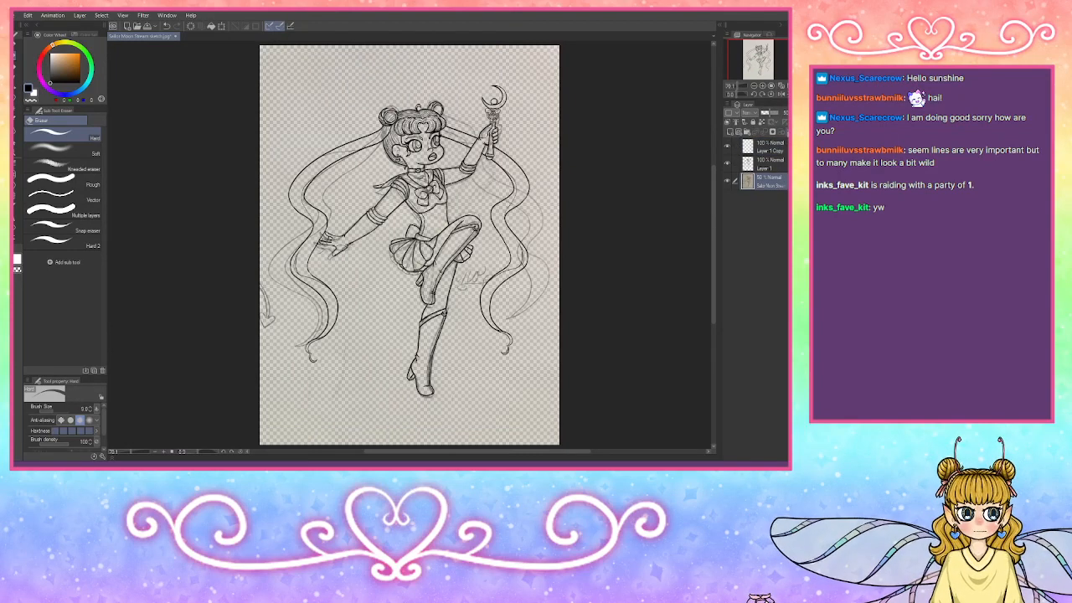
{"action": "left_click", "coordinate": [788, 131]}
Step: Move Layer 1 above Layer 1 Copy and merge the two line-art layers into one
{"action": "left_click", "coordinate": [769, 146]}
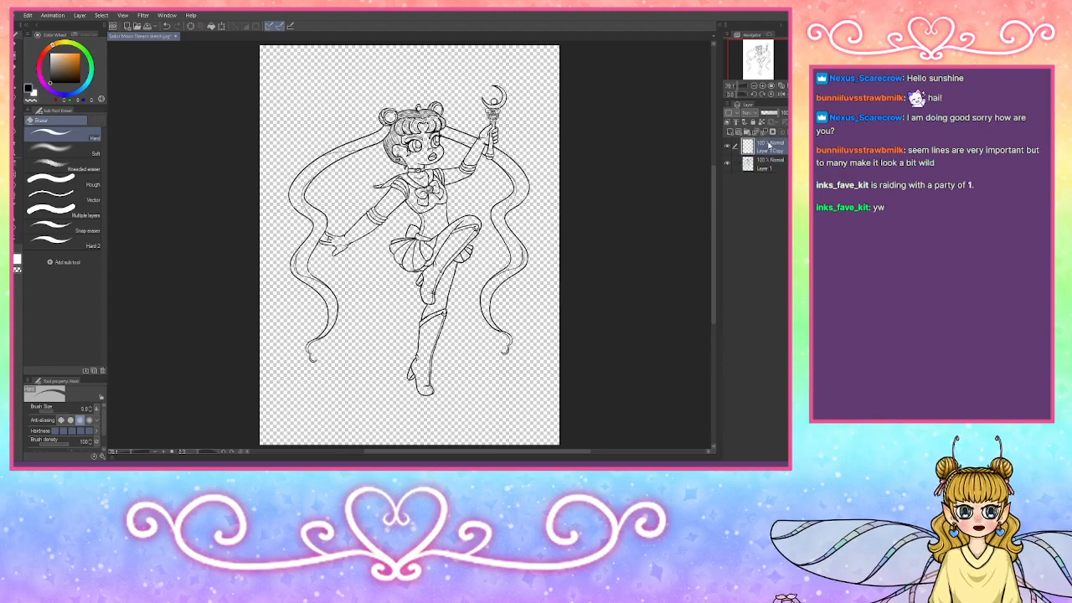
{"action": "left_click", "coordinate": [765, 168]}
{"action": "left_click_drag", "start_coordinate": [765, 167], "coordinate": [767, 145]}
{"action": "left_click", "coordinate": [772, 167]}
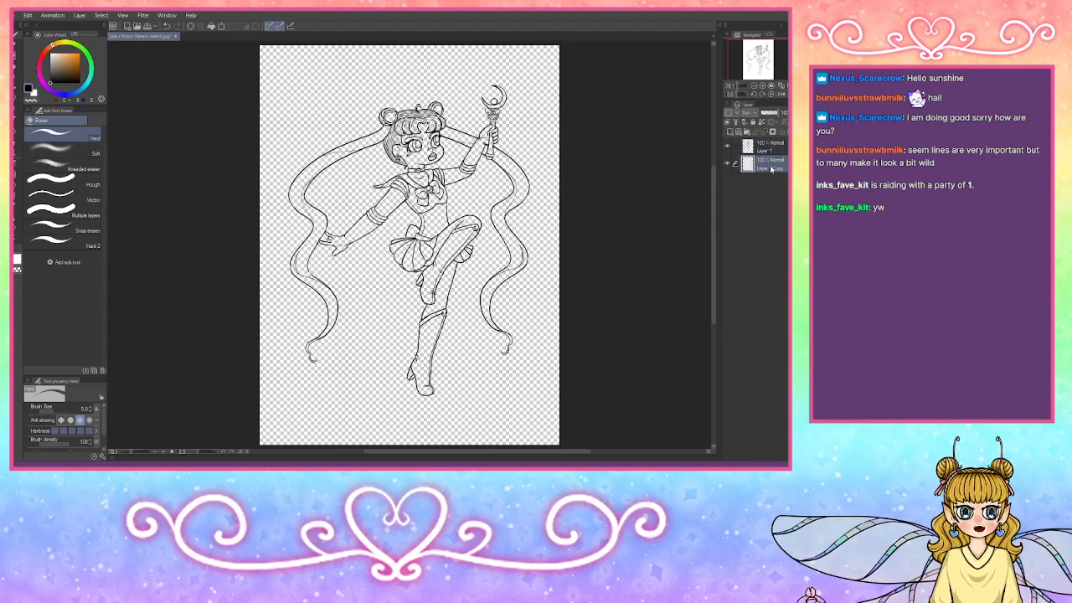
{"action": "left_click", "coordinate": [777, 142]}
{"action": "left_click", "coordinate": [765, 132]}
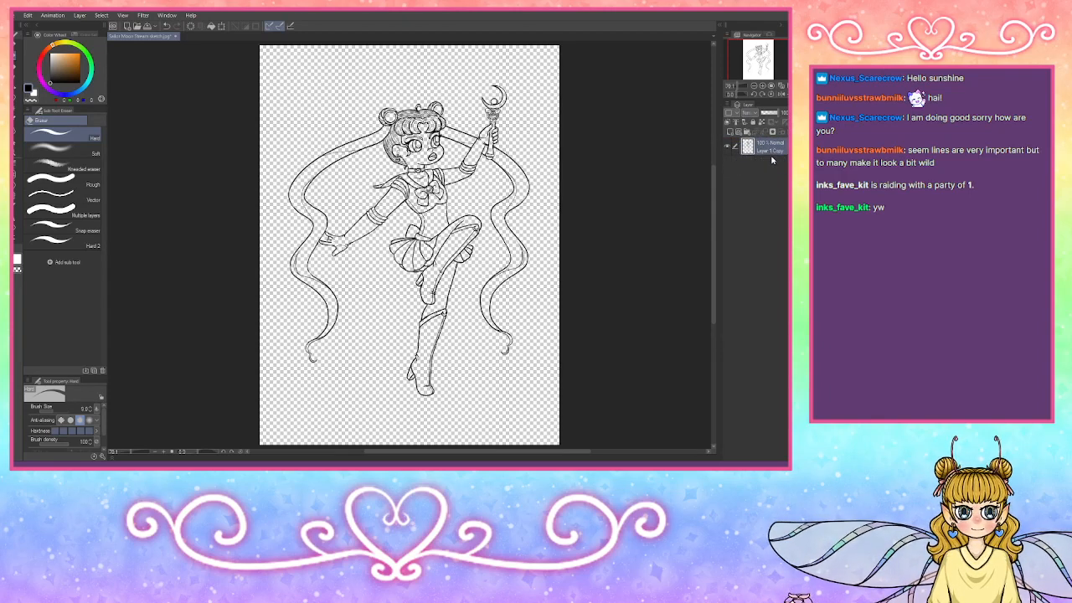
Step: Add a new layer below the line art, fill it with black at 33% opacity, and reselect the line-art layer
{"action": "left_click", "coordinate": [729, 132]}
{"action": "left_click", "coordinate": [766, 163]}
{"action": "left_click_drag", "start_coordinate": [767, 163], "coordinate": [767, 145]}
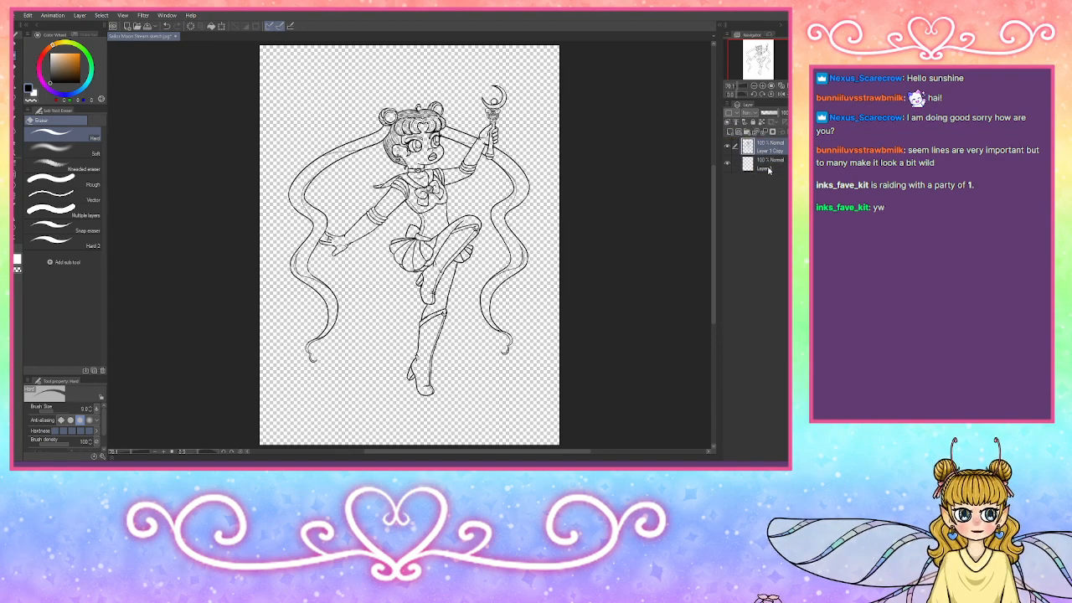
{"action": "left_click", "coordinate": [767, 165]}
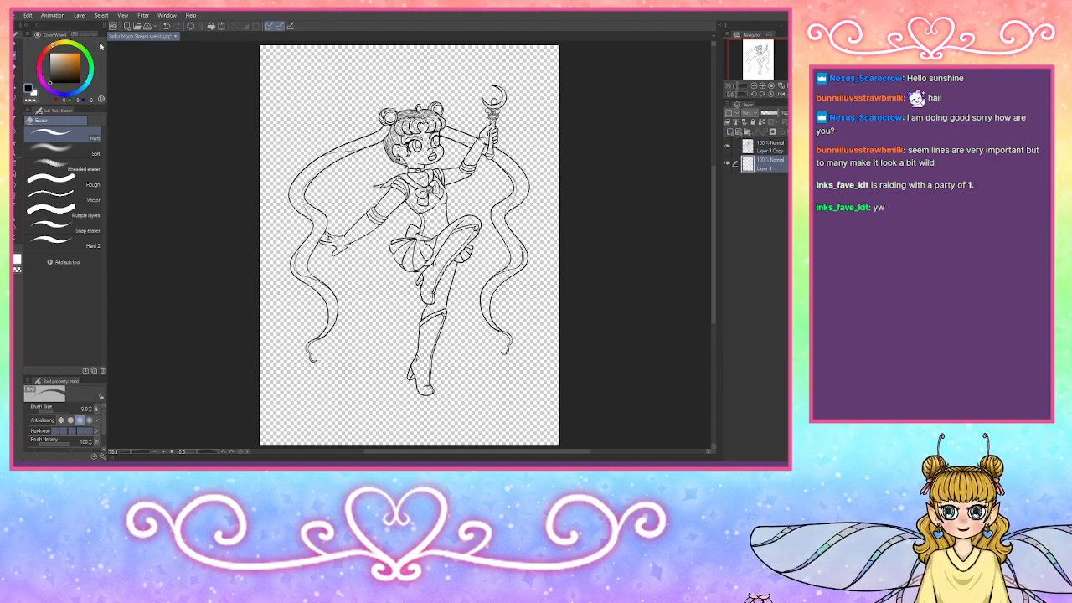
{"action": "left_click", "coordinate": [241, 29]}
{"action": "left_click", "coordinate": [767, 113]}
{"action": "left_click", "coordinate": [770, 149]}
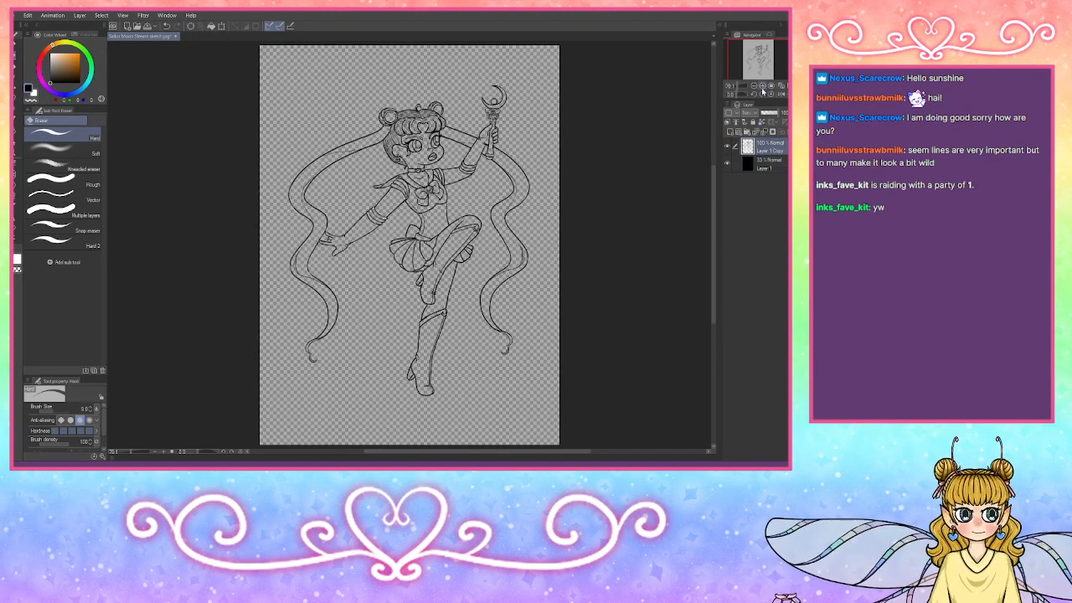
Step: Try to ink a tiara with a center gem inside the bangs' heart-shaped opening using the Big Pen
{"action": "left_click", "coordinate": [763, 86]}
{"action": "left_click", "coordinate": [764, 87]}
{"action": "left_click", "coordinate": [764, 87]}
{"action": "left_click", "coordinate": [764, 87]}
{"action": "left_click_drag", "start_coordinate": [761, 60], "coordinate": [759, 48]}
{"action": "left_click", "coordinate": [764, 86]}
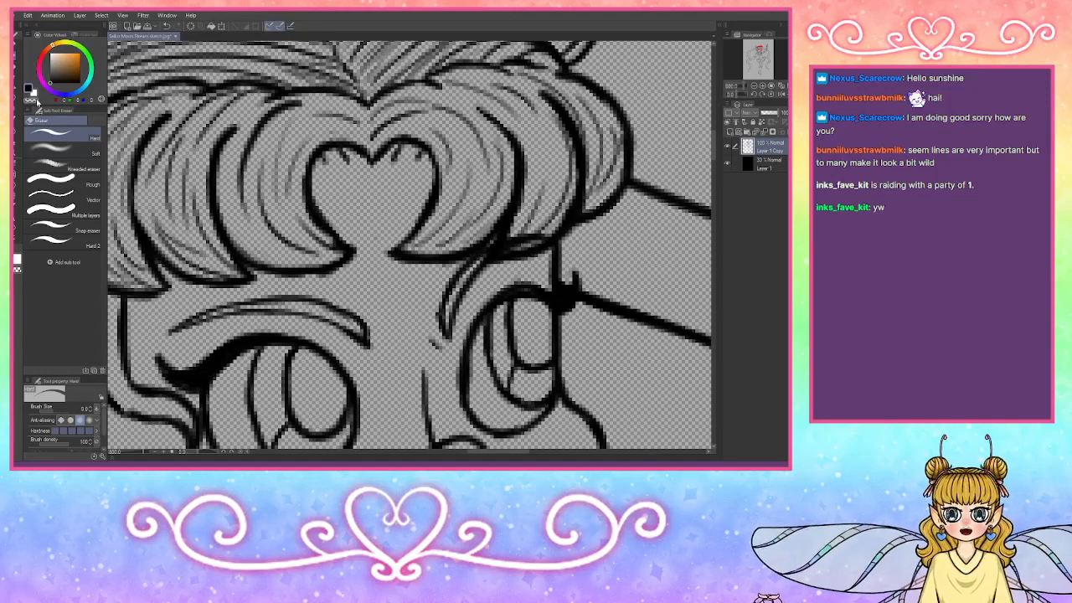
{"action": "left_click", "coordinate": [18, 50]}
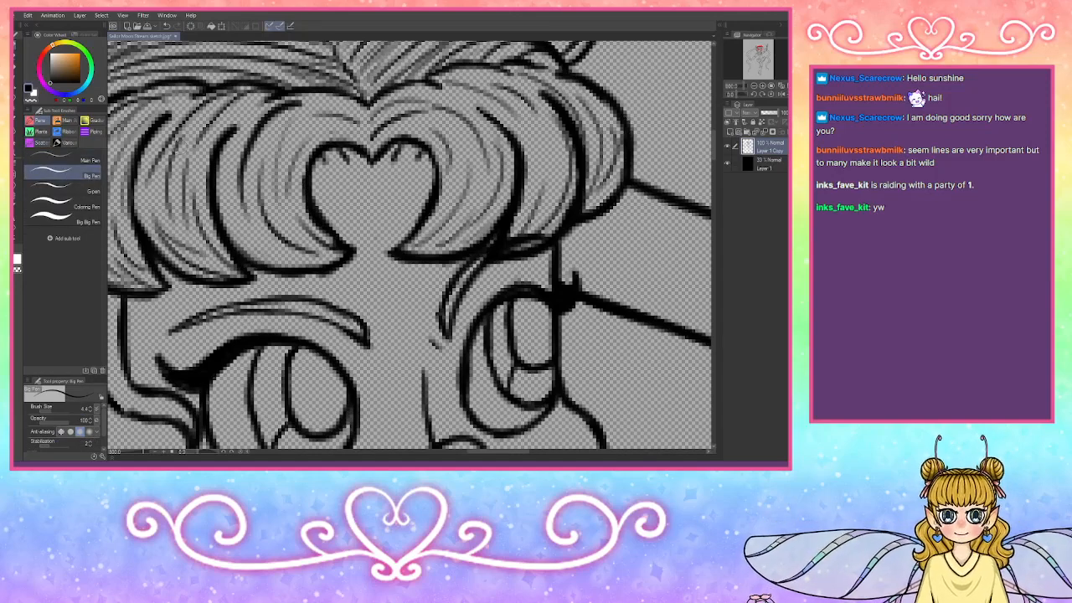
{"action": "mouse_move", "coordinate": [308, 186]}
{"action": "left_mouse_down"}
{"action": "mouse_move", "coordinate": [393, 203]}
{"action": "mouse_move", "coordinate": [383, 209]}
{"action": "mouse_move", "coordinate": [434, 174]}
{"action": "left_mouse_up"}
{"action": "mouse_move", "coordinate": [388, 204]}
{"action": "left_mouse_down"}
{"action": "mouse_move", "coordinate": [433, 177]}
{"action": "mouse_move", "coordinate": [381, 212]}
{"action": "left_mouse_up"}
{"action": "mouse_move", "coordinate": [350, 258]}
{"action": "left_mouse_down"}
{"action": "mouse_move", "coordinate": [394, 275]}
{"action": "mouse_move", "coordinate": [370, 243]}
{"action": "mouse_move", "coordinate": [376, 264]}
{"action": "mouse_move", "coordinate": [383, 215]}
{"action": "mouse_move", "coordinate": [397, 245]}
{"action": "mouse_move", "coordinate": [381, 216]}
{"action": "left_mouse_up"}
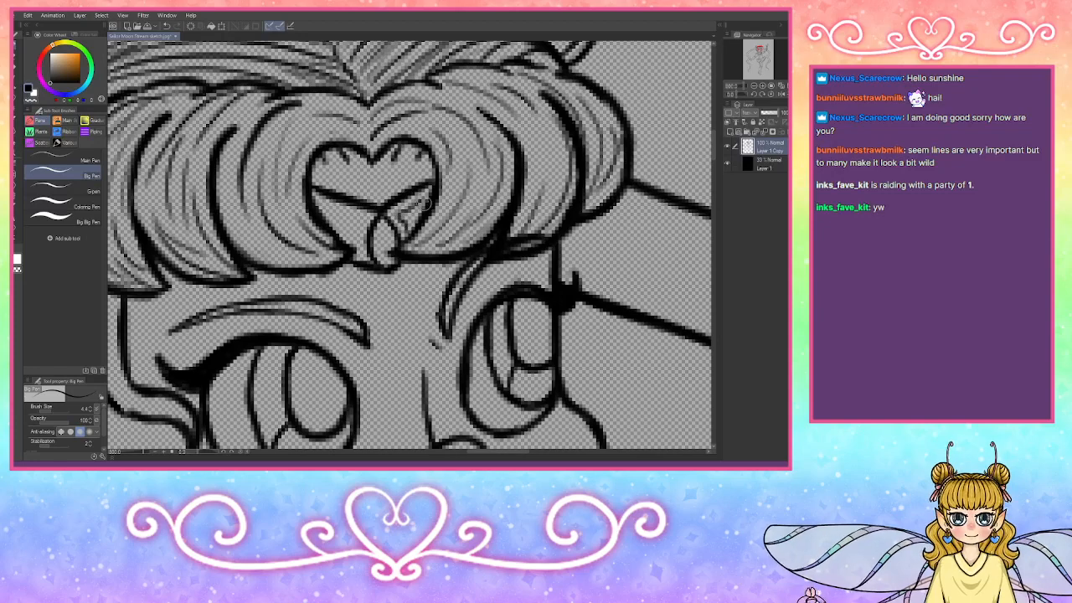
{"action": "mouse_move", "coordinate": [323, 206]}
{"action": "left_mouse_down"}
{"action": "mouse_move", "coordinate": [364, 224]}
{"action": "mouse_move", "coordinate": [358, 266]}
{"action": "left_mouse_up"}
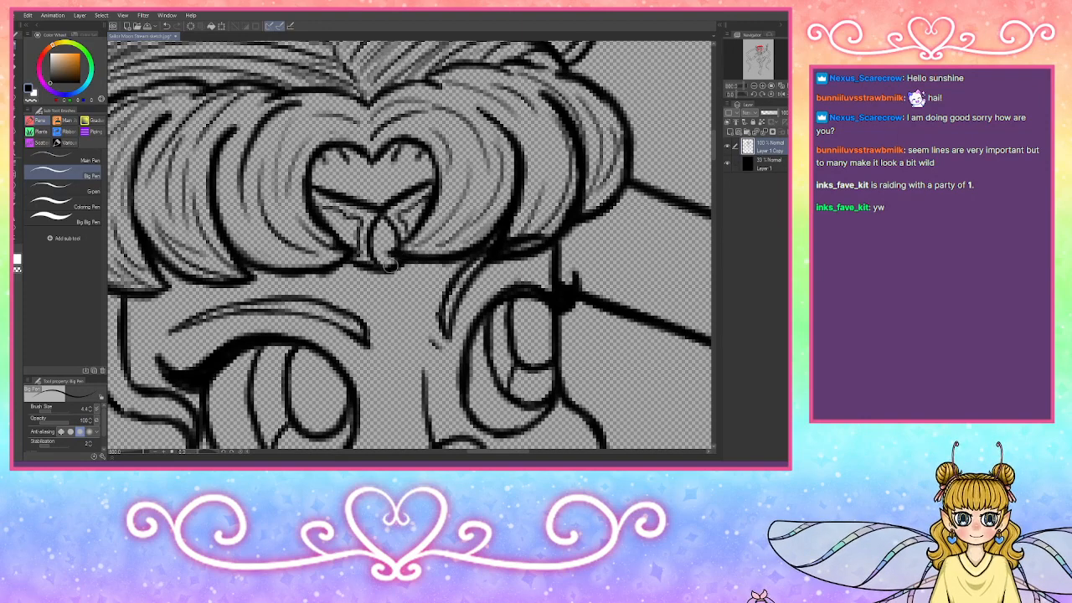
{"action": "left_click", "coordinate": [754, 88]}
{"action": "left_click", "coordinate": [754, 89]}
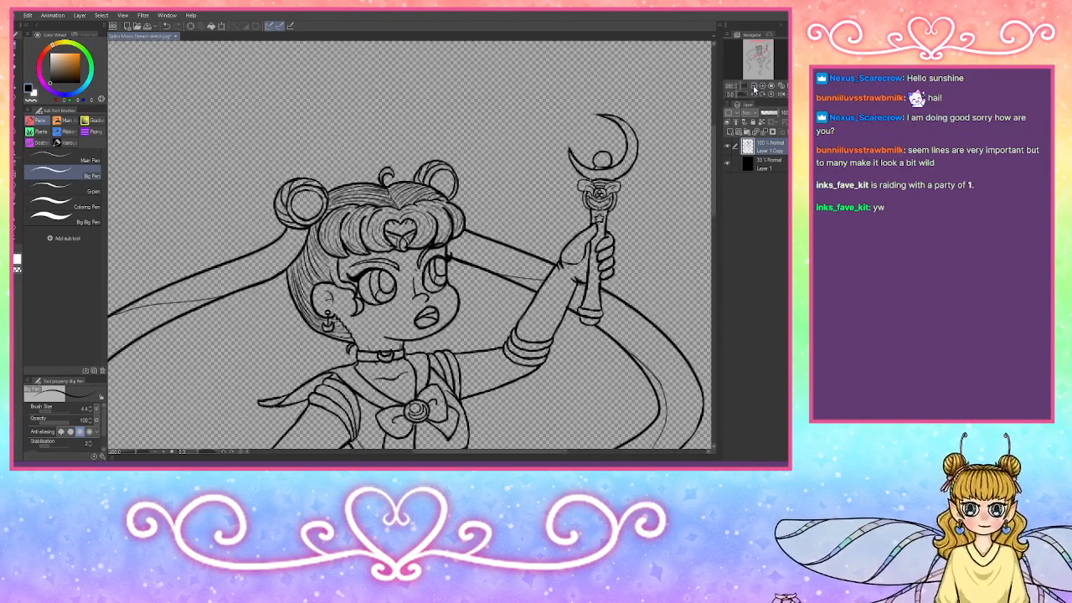
{"action": "left_click", "coordinate": [755, 89]}
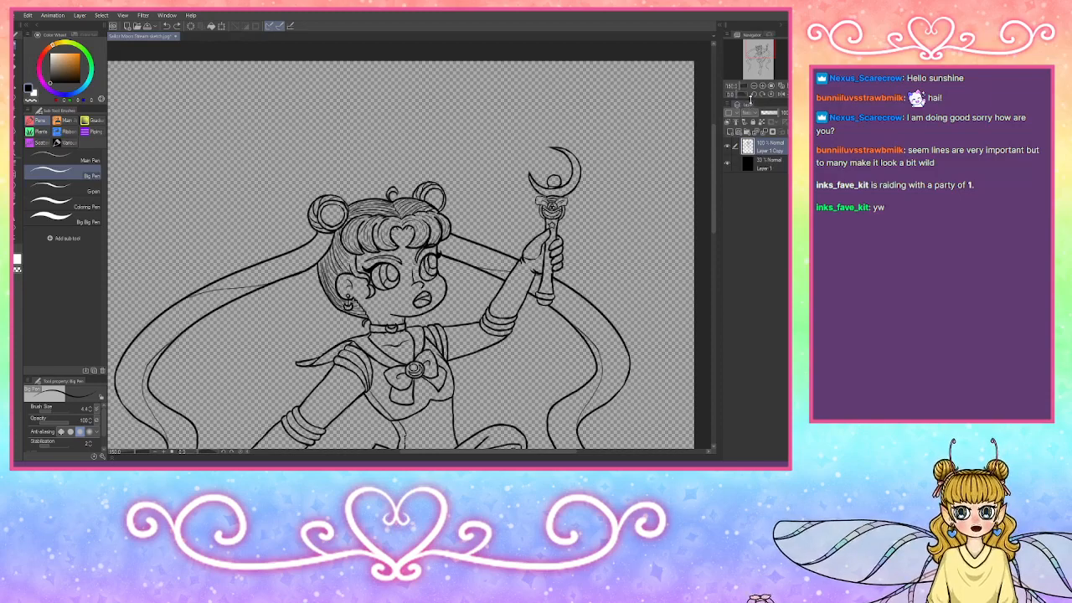
Step: Erase the sides of the bangs' heart-shaped forehead opening and redraw them as wider curves with the Big Pen
{"action": "left_click", "coordinate": [763, 88]}
{"action": "left_click", "coordinate": [763, 88]}
{"action": "left_click", "coordinate": [763, 88]}
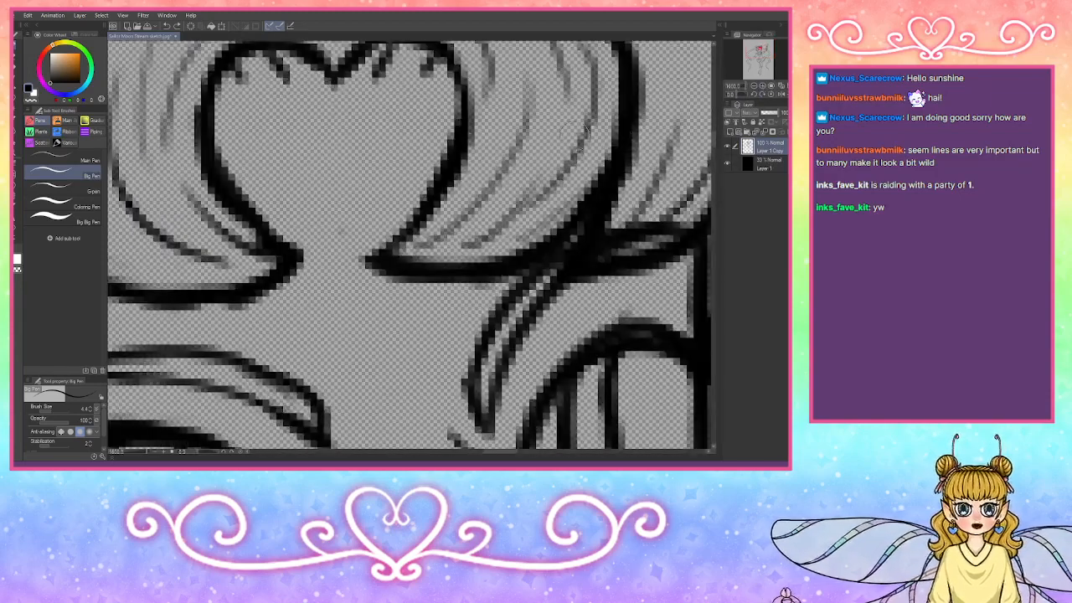
{"action": "key", "text": "c"}
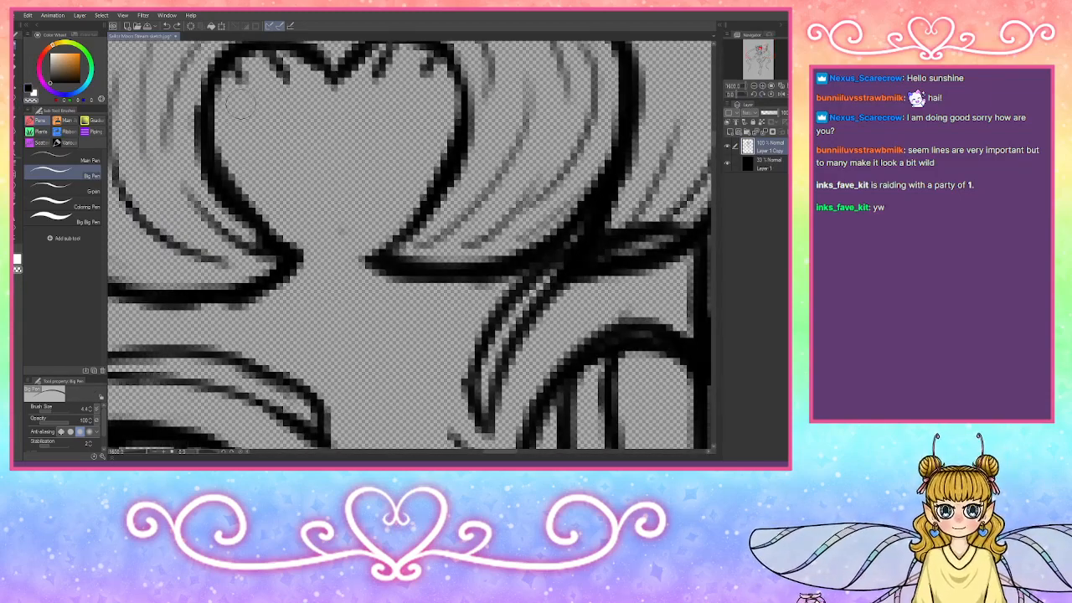
{"action": "mouse_move", "coordinate": [213, 79]}
{"action": "left_mouse_down"}
{"action": "mouse_move", "coordinate": [239, 180]}
{"action": "mouse_move", "coordinate": [205, 132]}
{"action": "mouse_move", "coordinate": [312, 227]}
{"action": "mouse_move", "coordinate": [216, 162]}
{"action": "mouse_move", "coordinate": [299, 232]}
{"action": "mouse_move", "coordinate": [203, 157]}
{"action": "mouse_move", "coordinate": [310, 242]}
{"action": "mouse_move", "coordinate": [432, 193]}
{"action": "left_mouse_up"}
{"action": "mouse_move", "coordinate": [431, 84]}
{"action": "left_mouse_down"}
{"action": "mouse_move", "coordinate": [390, 190]}
{"action": "mouse_move", "coordinate": [411, 210]}
{"action": "mouse_move", "coordinate": [459, 104]}
{"action": "mouse_move", "coordinate": [433, 197]}
{"action": "mouse_move", "coordinate": [465, 156]}
{"action": "left_mouse_up"}
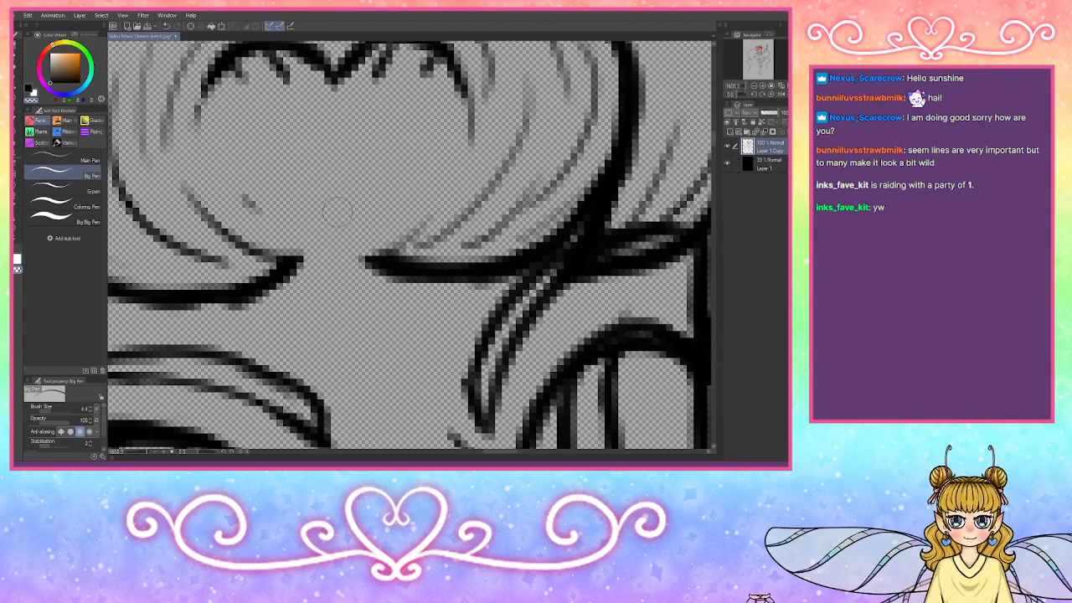
{"action": "mouse_move", "coordinate": [289, 238]}
{"action": "left_mouse_down"}
{"action": "mouse_move", "coordinate": [248, 201]}
{"action": "mouse_move", "coordinate": [261, 235]}
{"action": "mouse_move", "coordinate": [289, 248]}
{"action": "left_mouse_up"}
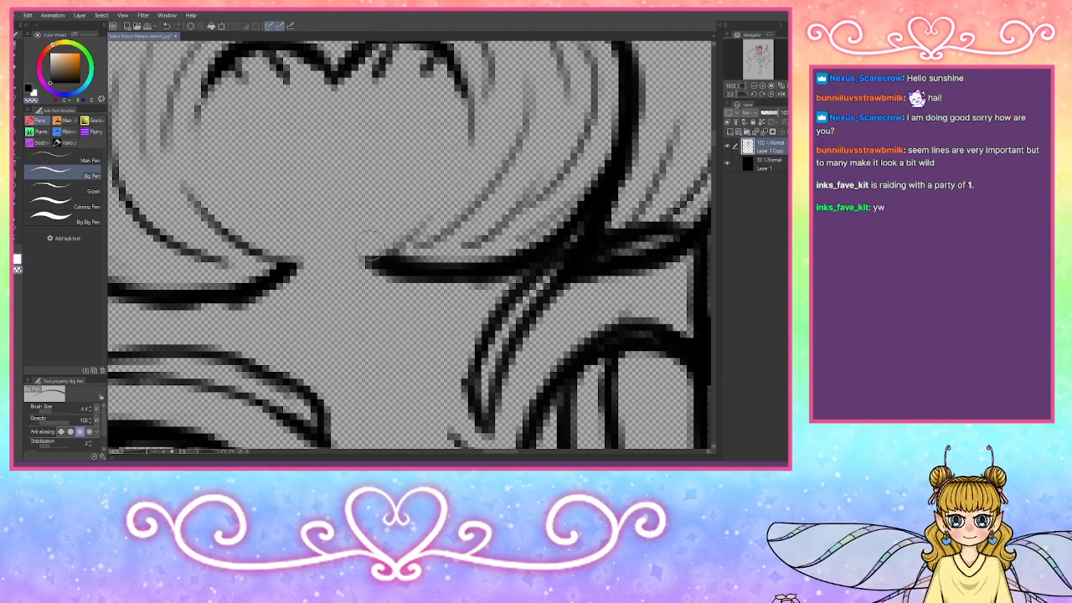
{"action": "mouse_move", "coordinate": [374, 239]}
{"action": "left_mouse_down"}
{"action": "mouse_move", "coordinate": [394, 229]}
{"action": "mouse_move", "coordinate": [451, 99]}
{"action": "mouse_move", "coordinate": [437, 141]}
{"action": "left_mouse_up"}
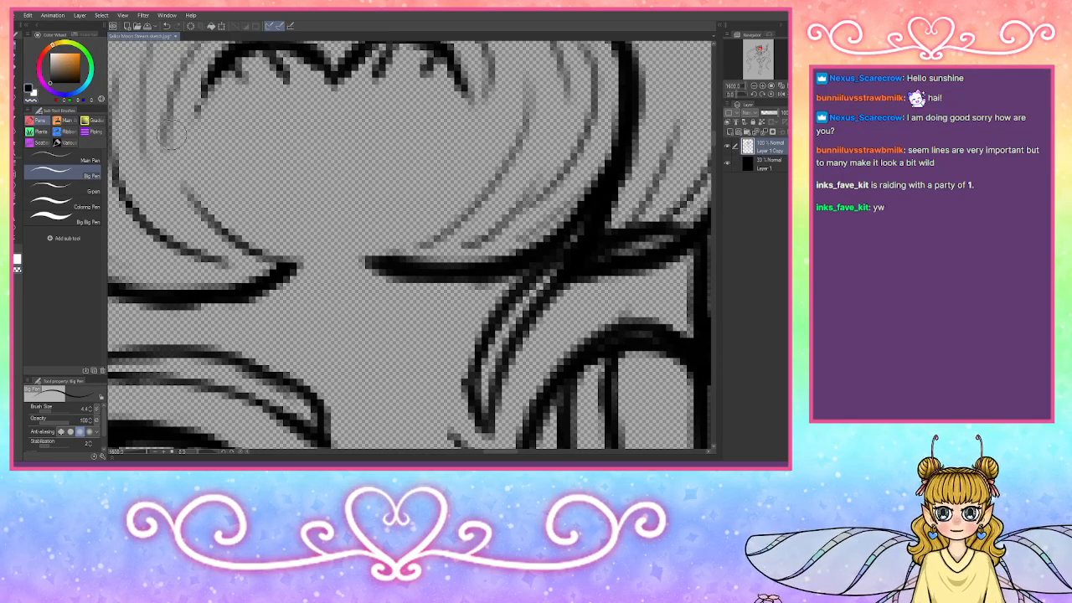
{"action": "mouse_move", "coordinate": [219, 65]}
{"action": "left_mouse_down"}
{"action": "mouse_move", "coordinate": [191, 121]}
{"action": "mouse_move", "coordinate": [186, 178]}
{"action": "mouse_move", "coordinate": [294, 268]}
{"action": "left_mouse_up"}
{"action": "mouse_move", "coordinate": [448, 57]}
{"action": "left_mouse_down"}
{"action": "mouse_move", "coordinate": [471, 132]}
{"action": "mouse_move", "coordinate": [462, 94]}
{"action": "mouse_move", "coordinate": [464, 175]}
{"action": "mouse_move", "coordinate": [392, 251]}
{"action": "left_mouse_up"}
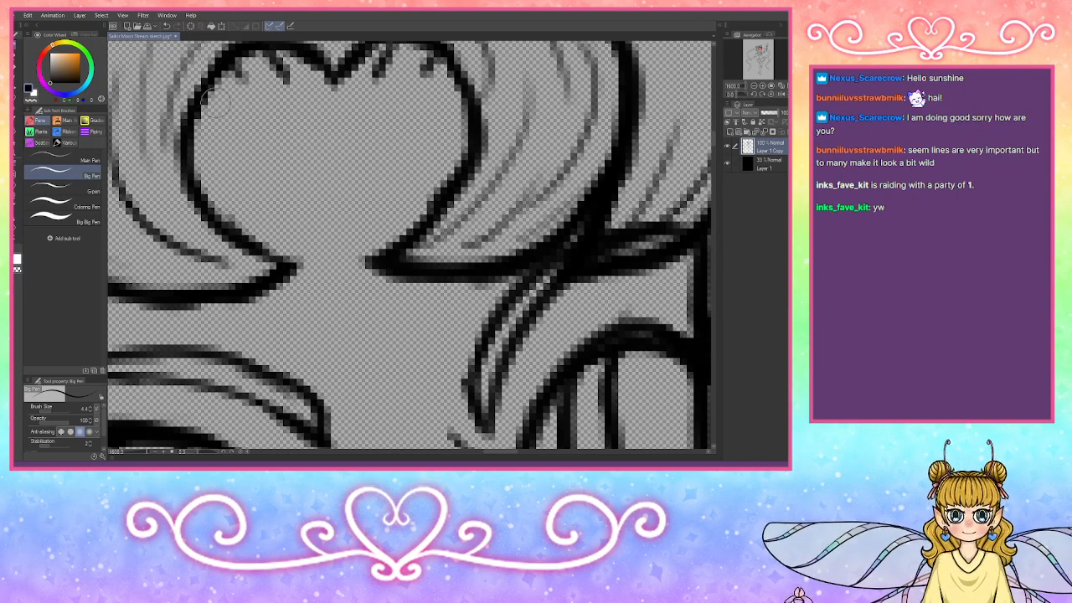
Step: Ink the tiara across the forehead with an oval center gem and an inset panel outline on each side
{"action": "mouse_move", "coordinate": [196, 113]}
{"action": "left_mouse_down"}
{"action": "mouse_move", "coordinate": [343, 152]}
{"action": "mouse_move", "coordinate": [333, 153]}
{"action": "mouse_move", "coordinate": [465, 99]}
{"action": "left_mouse_up"}
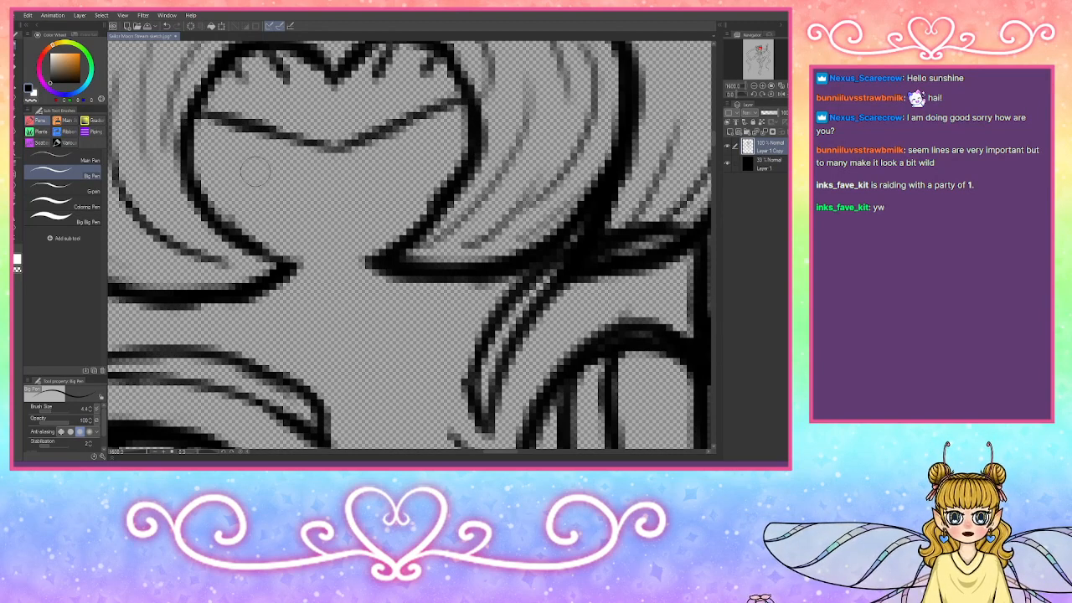
{"action": "mouse_move", "coordinate": [201, 201]}
{"action": "left_mouse_down"}
{"action": "mouse_move", "coordinate": [283, 231]}
{"action": "mouse_move", "coordinate": [228, 224]}
{"action": "mouse_move", "coordinate": [335, 247]}
{"action": "mouse_move", "coordinate": [431, 207]}
{"action": "mouse_move", "coordinate": [334, 245]}
{"action": "left_mouse_up"}
{"action": "mouse_move", "coordinate": [332, 165]}
{"action": "left_mouse_down"}
{"action": "mouse_move", "coordinate": [359, 183]}
{"action": "mouse_move", "coordinate": [349, 215]}
{"action": "mouse_move", "coordinate": [331, 224]}
{"action": "mouse_move", "coordinate": [317, 194]}
{"action": "mouse_move", "coordinate": [314, 204]}
{"action": "mouse_move", "coordinate": [339, 160]}
{"action": "mouse_move", "coordinate": [379, 188]}
{"action": "mouse_move", "coordinate": [380, 174]}
{"action": "mouse_move", "coordinate": [452, 109]}
{"action": "left_mouse_up"}
{"action": "left_click_drag", "start_coordinate": [373, 208], "coordinate": [460, 155]}
{"action": "left_click_drag", "start_coordinate": [459, 117], "coordinate": [435, 127]}
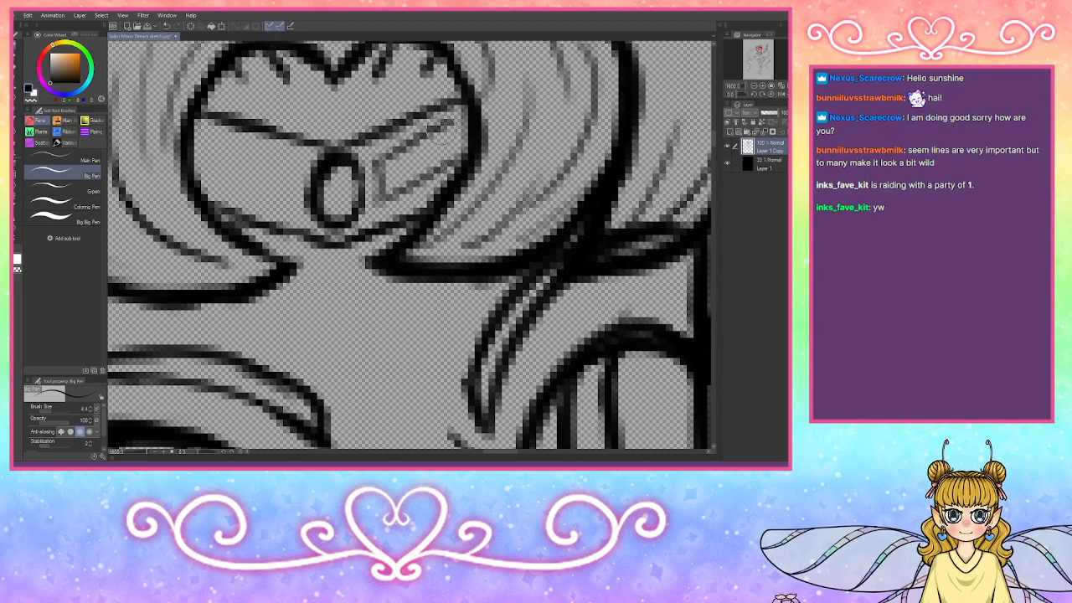
{"action": "left_click_drag", "start_coordinate": [198, 126], "coordinate": [300, 164]}
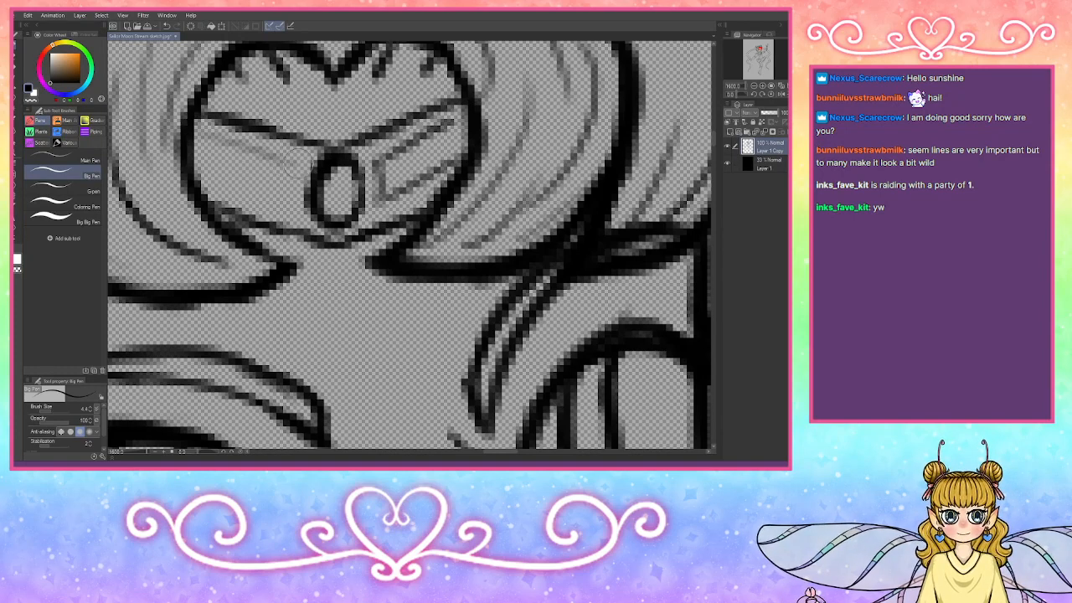
{"action": "mouse_move", "coordinate": [303, 205]}
{"action": "left_mouse_down"}
{"action": "mouse_move", "coordinate": [205, 171]}
{"action": "mouse_move", "coordinate": [314, 210]}
{"action": "left_mouse_up"}
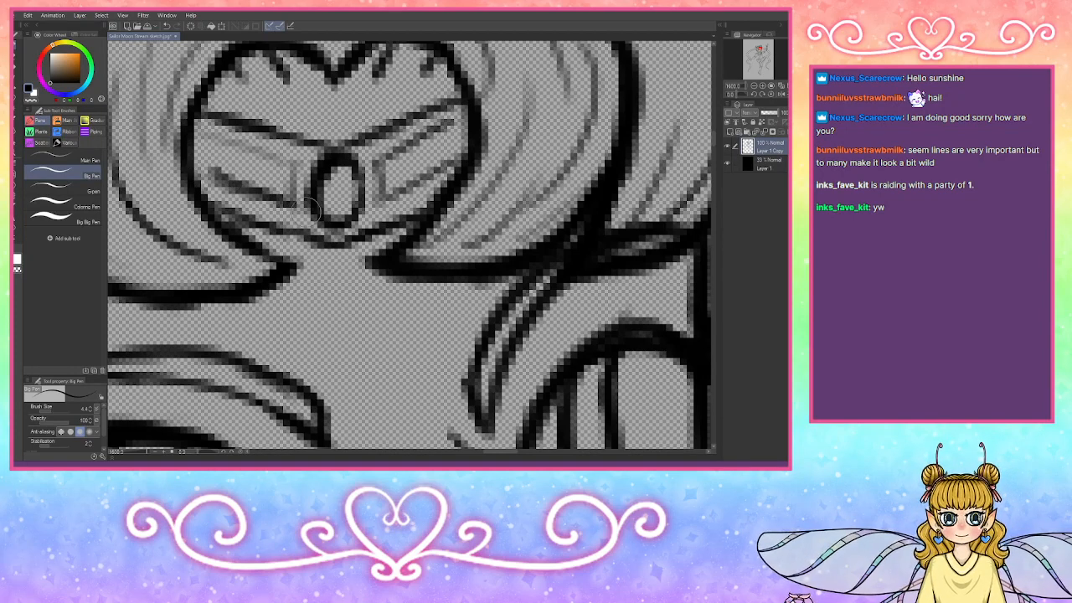
{"action": "left_click_drag", "start_coordinate": [218, 147], "coordinate": [302, 172]}
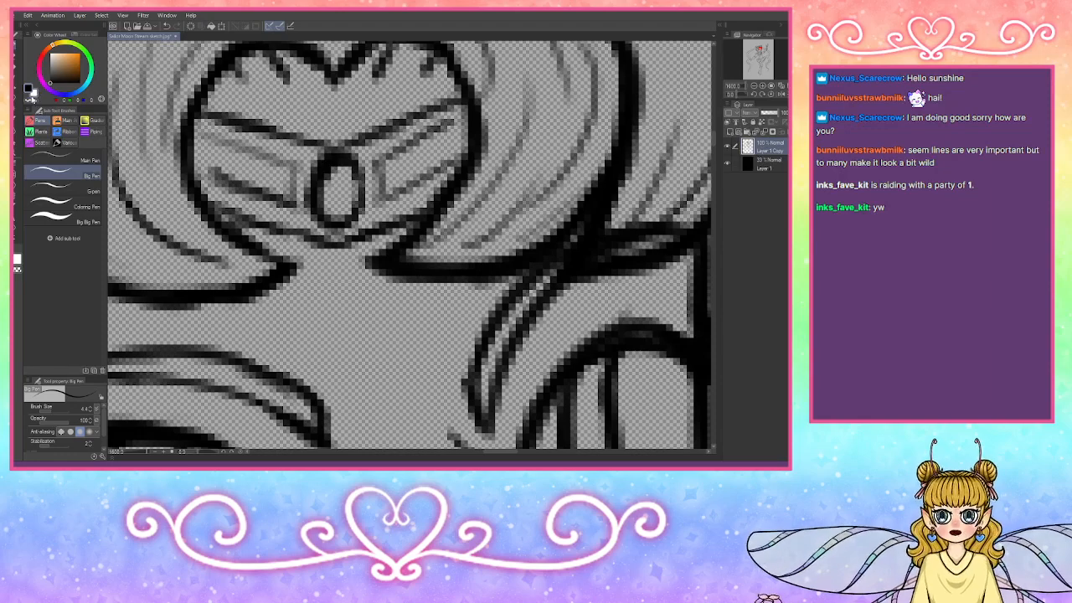
Step: Thin the tiara gem's outline, re-ink the side-panel outlines, and erase excess ink near the wand-side edge of the tiara
{"action": "left_click", "coordinate": [31, 100]}
{"action": "mouse_move", "coordinate": [209, 171]}
{"action": "left_mouse_down"}
{"action": "mouse_move", "coordinate": [259, 191]}
{"action": "mouse_move", "coordinate": [234, 184]}
{"action": "mouse_move", "coordinate": [340, 176]}
{"action": "mouse_move", "coordinate": [335, 214]}
{"action": "mouse_move", "coordinate": [344, 151]}
{"action": "mouse_move", "coordinate": [330, 180]}
{"action": "mouse_move", "coordinate": [356, 177]}
{"action": "mouse_move", "coordinate": [360, 222]}
{"action": "mouse_move", "coordinate": [328, 238]}
{"action": "mouse_move", "coordinate": [312, 172]}
{"action": "left_mouse_up"}
{"action": "left_click", "coordinate": [28, 88]}
{"action": "left_click", "coordinate": [72, 184]}
{"action": "mouse_move", "coordinate": [453, 126]}
{"action": "left_mouse_down"}
{"action": "mouse_move", "coordinate": [472, 109]}
{"action": "mouse_move", "coordinate": [419, 134]}
{"action": "left_mouse_up"}
{"action": "mouse_move", "coordinate": [477, 96]}
{"action": "left_mouse_down"}
{"action": "mouse_move", "coordinate": [438, 119]}
{"action": "mouse_move", "coordinate": [469, 148]}
{"action": "mouse_move", "coordinate": [403, 191]}
{"action": "left_mouse_up"}
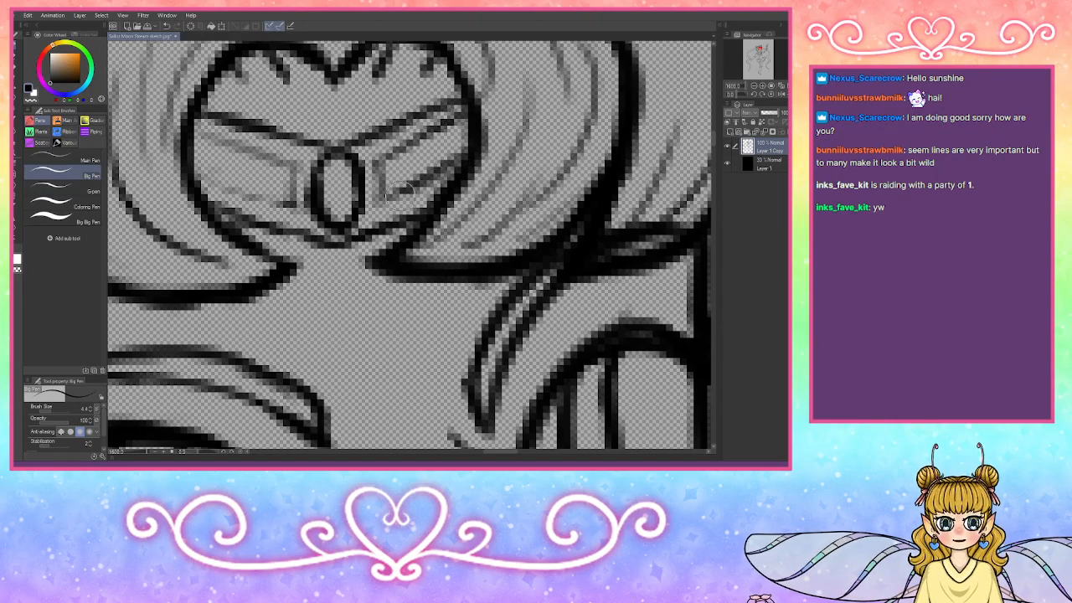
{"action": "left_click_drag", "start_coordinate": [452, 163], "coordinate": [373, 216]}
{"action": "left_click_drag", "start_coordinate": [398, 163], "coordinate": [370, 210]}
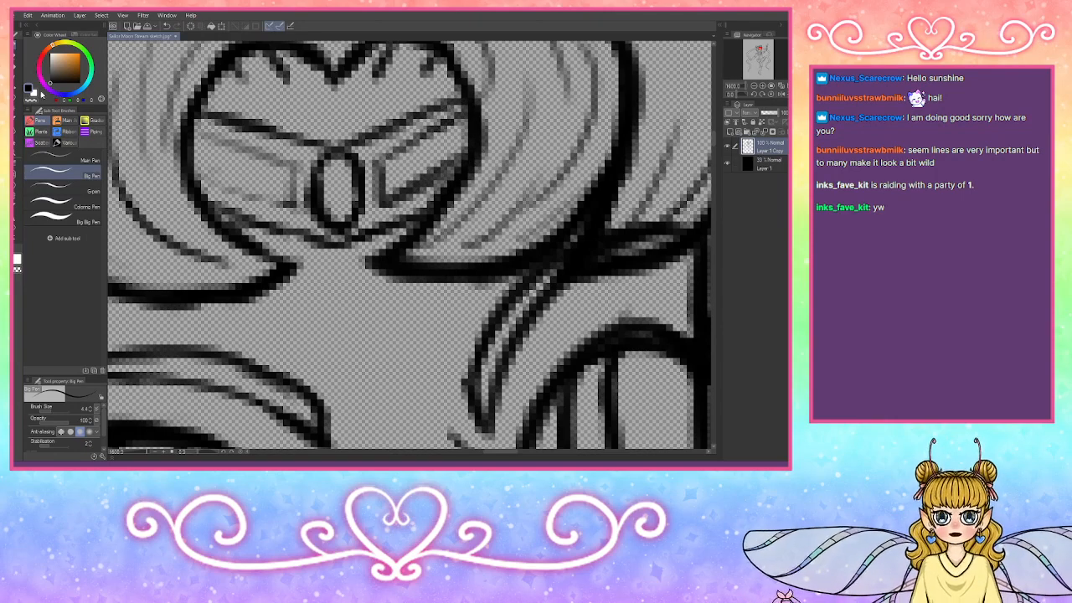
{"action": "left_click_drag", "start_coordinate": [194, 179], "coordinate": [289, 203]}
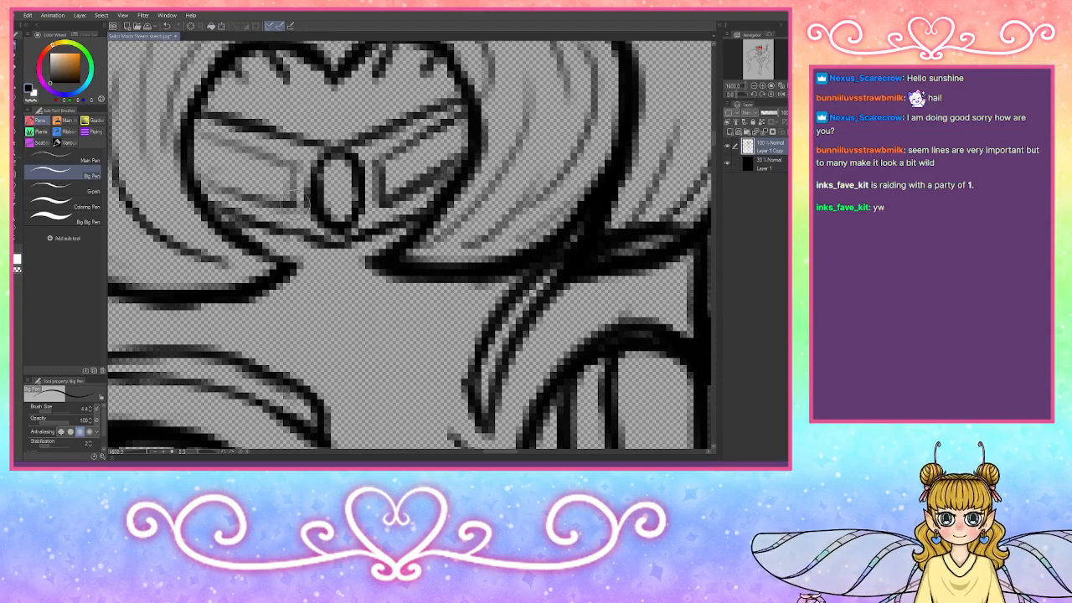
{"action": "left_click", "coordinate": [39, 103]}
{"action": "mouse_move", "coordinate": [456, 184]}
{"action": "left_mouse_down"}
{"action": "mouse_move", "coordinate": [391, 194]}
{"action": "mouse_move", "coordinate": [448, 164]}
{"action": "mouse_move", "coordinate": [386, 195]}
{"action": "mouse_move", "coordinate": [469, 144]}
{"action": "left_mouse_up"}
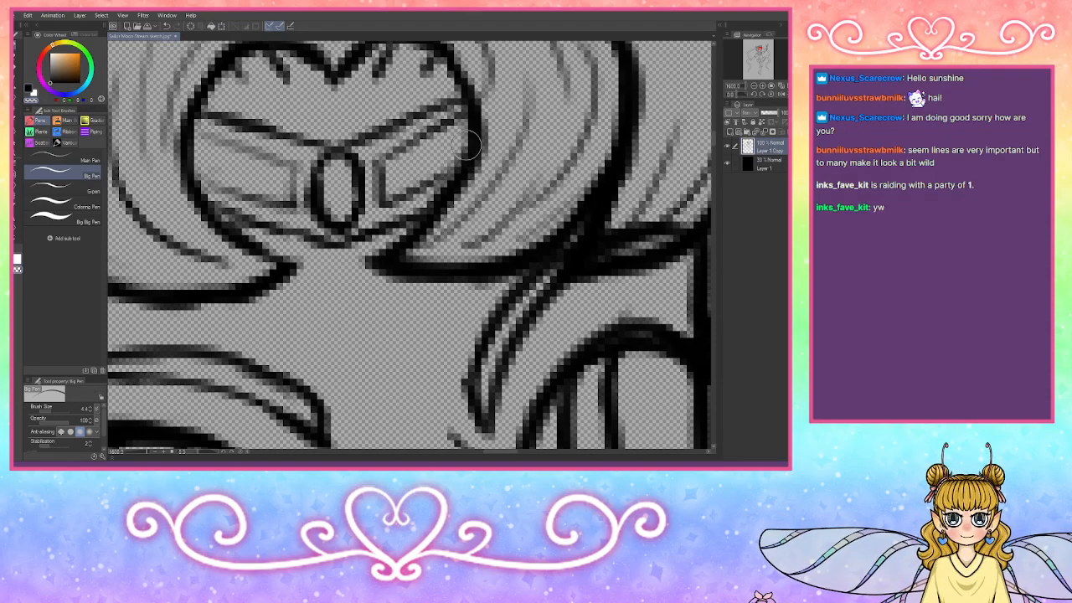
Step: Erase the wand-side end of the line inside the open mouth and redraw the inner mouth lines with the Big Pen
{"action": "left_click", "coordinate": [758, 87]}
{"action": "left_click", "coordinate": [758, 87]}
{"action": "left_click", "coordinate": [762, 85]}
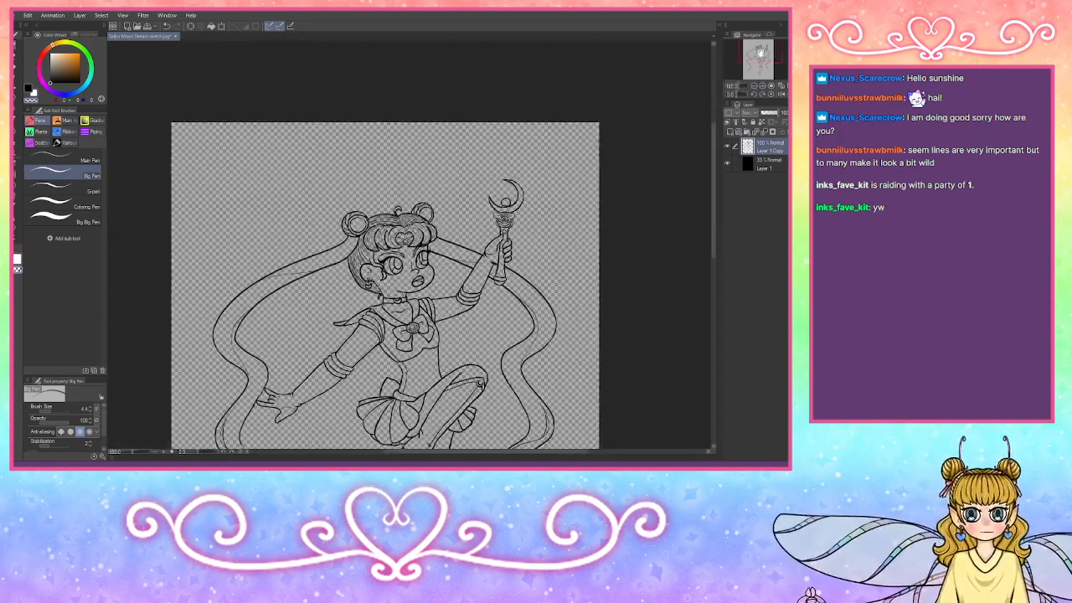
{"action": "mouse_move", "coordinate": [760, 52]}
{"action": "left_mouse_down"}
{"action": "mouse_move", "coordinate": [765, 65]}
{"action": "mouse_move", "coordinate": [761, 50]}
{"action": "left_mouse_up"}
{"action": "left_click", "coordinate": [763, 86]}
{"action": "left_click", "coordinate": [763, 86]}
{"action": "left_click", "coordinate": [763, 86]}
{"action": "left_click", "coordinate": [764, 87]}
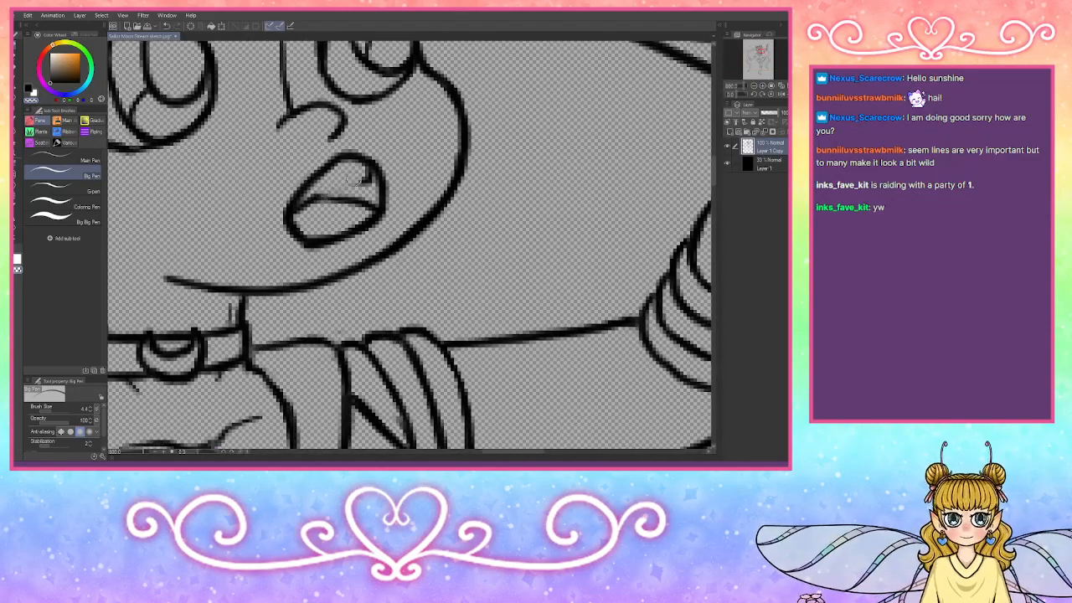
{"action": "mouse_move", "coordinate": [343, 186]}
{"action": "left_mouse_down"}
{"action": "mouse_move", "coordinate": [309, 202]}
{"action": "mouse_move", "coordinate": [322, 200]}
{"action": "left_mouse_up"}
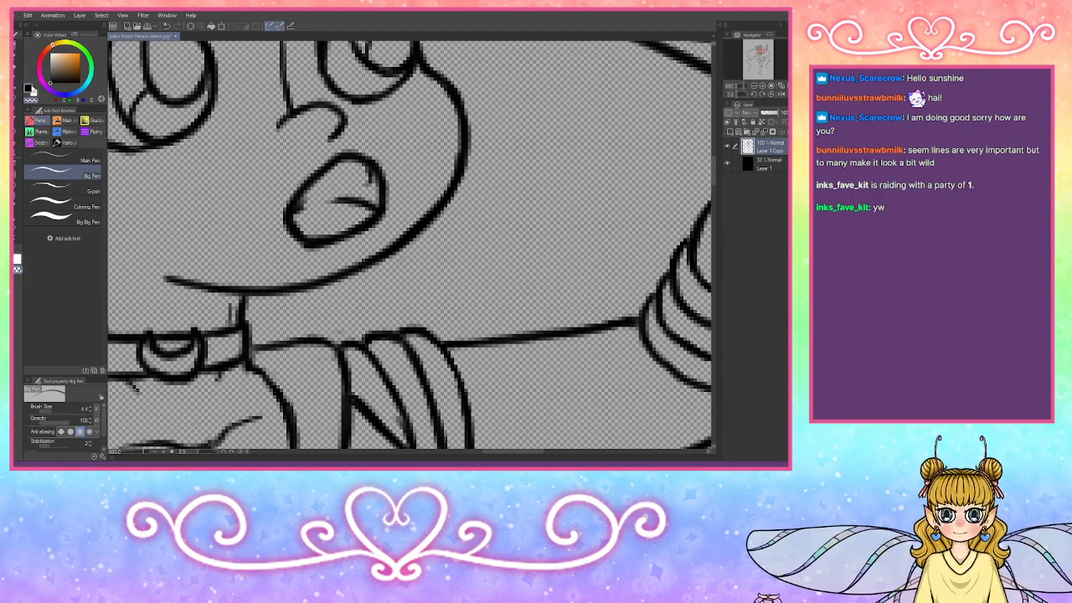
{"action": "left_click", "coordinate": [28, 87]}
{"action": "left_click_drag", "start_coordinate": [375, 177], "coordinate": [289, 213]}
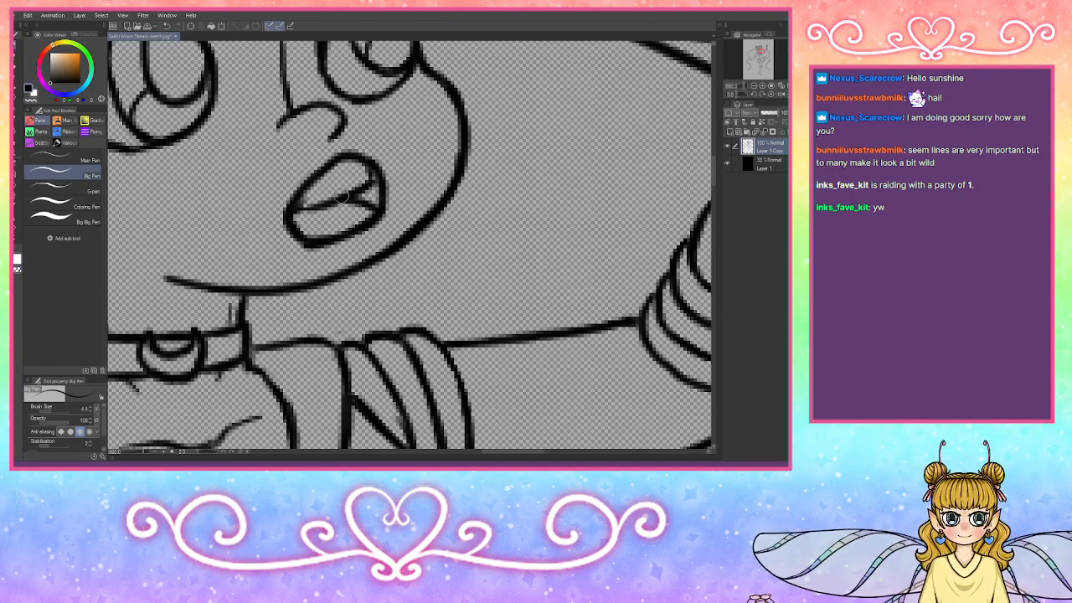
{"action": "left_click_drag", "start_coordinate": [347, 191], "coordinate": [292, 214]}
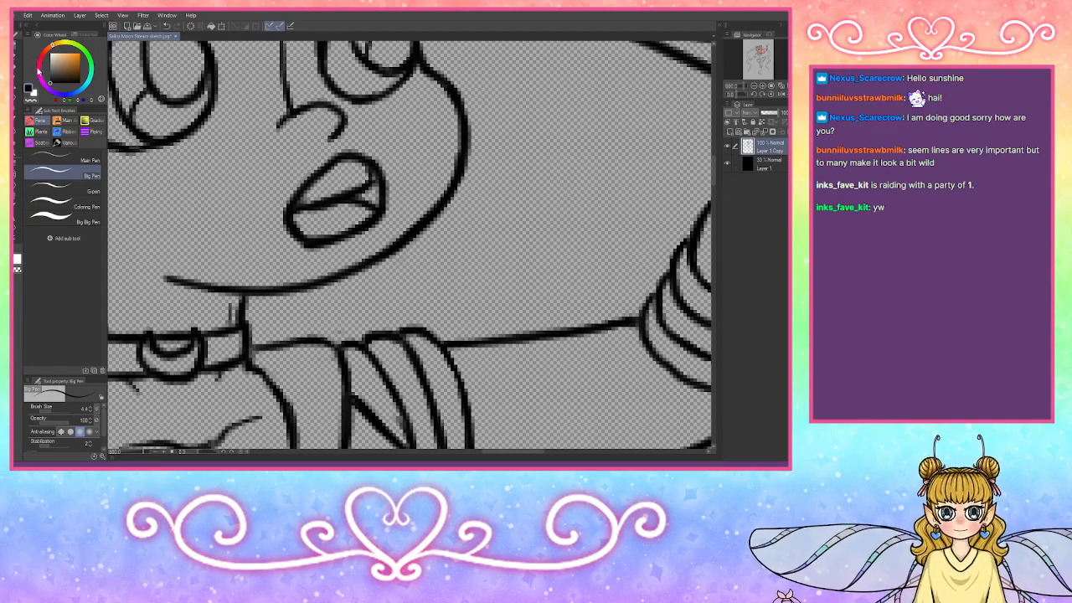
Step: Trim the upper and lower edges of the mouth outline and re-ink the lower lip curve
{"action": "left_click", "coordinate": [31, 100]}
{"action": "mouse_move", "coordinate": [347, 158]}
{"action": "left_mouse_down"}
{"action": "mouse_move", "coordinate": [374, 179]}
{"action": "mouse_move", "coordinate": [352, 154]}
{"action": "mouse_move", "coordinate": [378, 155]}
{"action": "mouse_move", "coordinate": [335, 164]}
{"action": "mouse_move", "coordinate": [293, 194]}
{"action": "mouse_move", "coordinate": [352, 158]}
{"action": "mouse_move", "coordinate": [379, 172]}
{"action": "mouse_move", "coordinate": [357, 193]}
{"action": "mouse_move", "coordinate": [302, 206]}
{"action": "mouse_move", "coordinate": [300, 239]}
{"action": "mouse_move", "coordinate": [333, 243]}
{"action": "left_mouse_up"}
{"action": "left_click", "coordinate": [28, 88]}
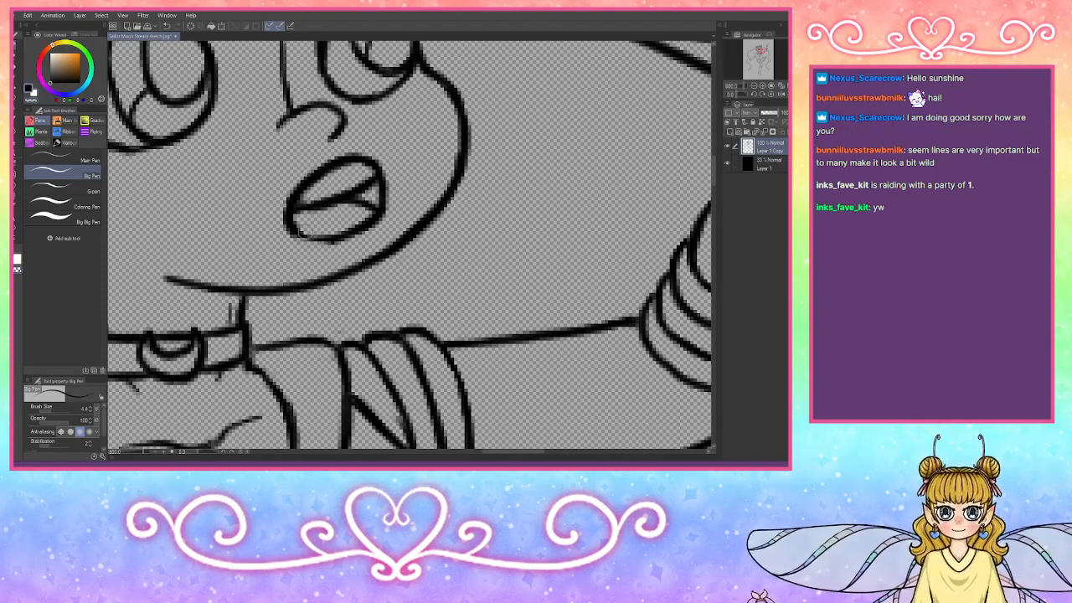
{"action": "mouse_move", "coordinate": [288, 225]}
{"action": "left_mouse_down"}
{"action": "mouse_move", "coordinate": [318, 246]}
{"action": "mouse_move", "coordinate": [344, 238]}
{"action": "left_mouse_up"}
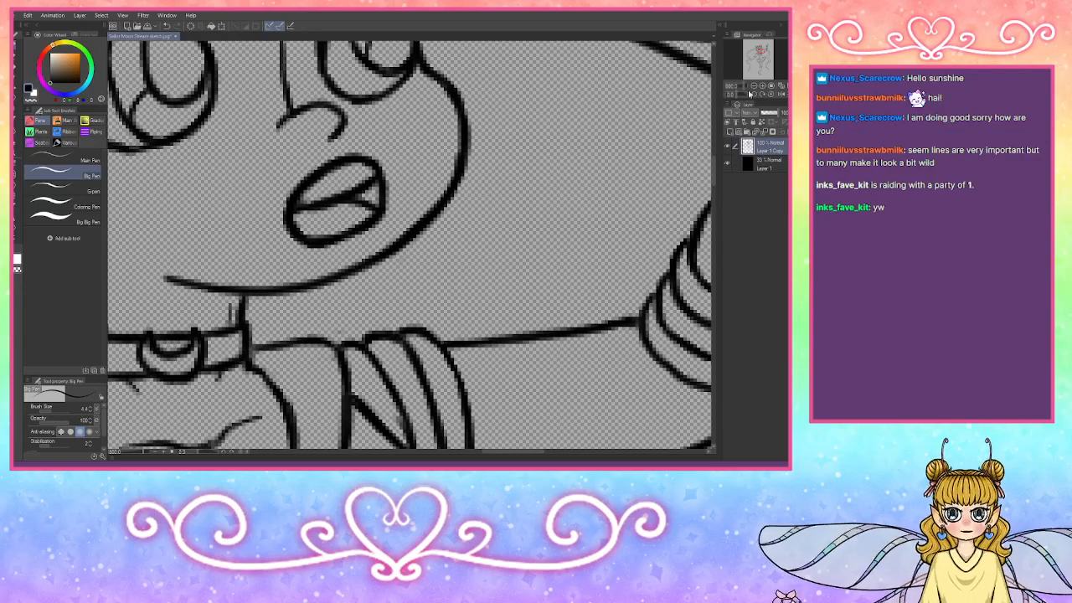
Step: Add a new layer between the line art and the gray backing layer and choose a pale bluish white
{"action": "left_click", "coordinate": [753, 87]}
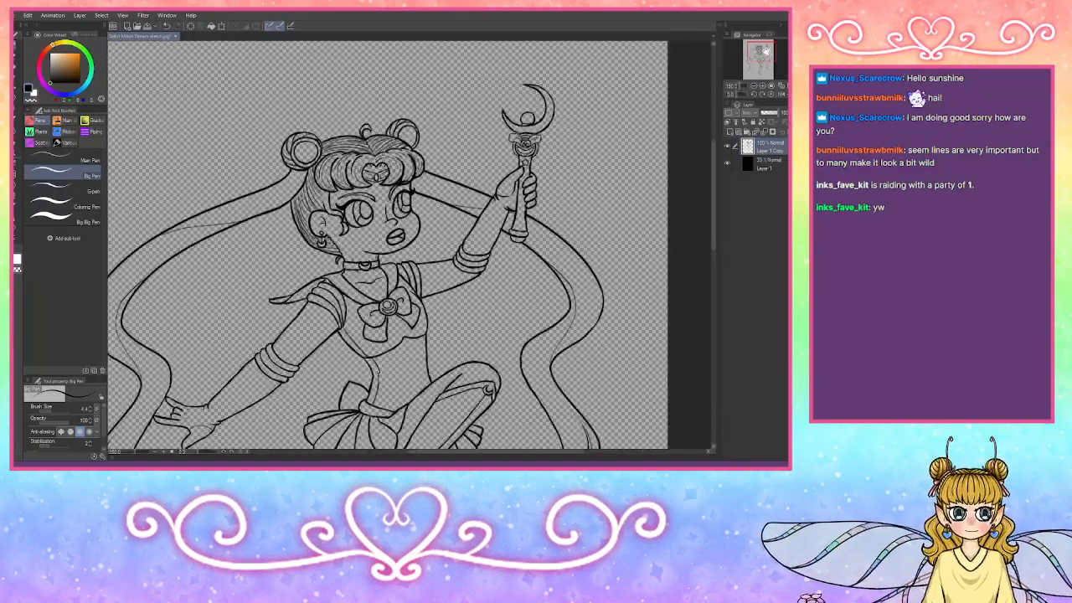
{"action": "left_click_drag", "start_coordinate": [768, 59], "coordinate": [767, 73]}
{"action": "left_click", "coordinate": [754, 87]}
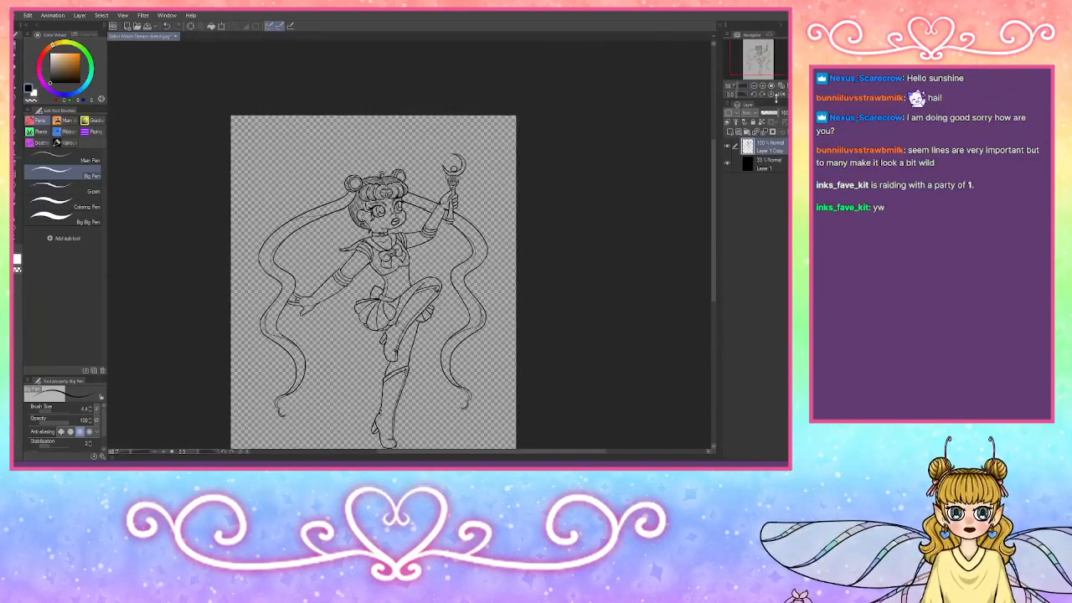
{"action": "left_click", "coordinate": [782, 86]}
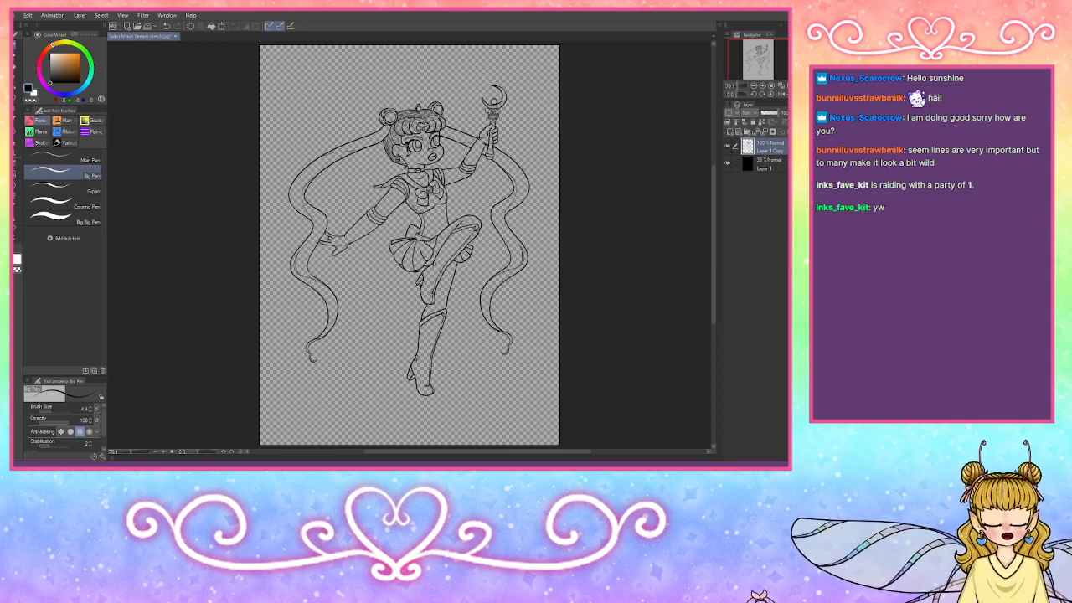
{"action": "left_click", "coordinate": [761, 164]}
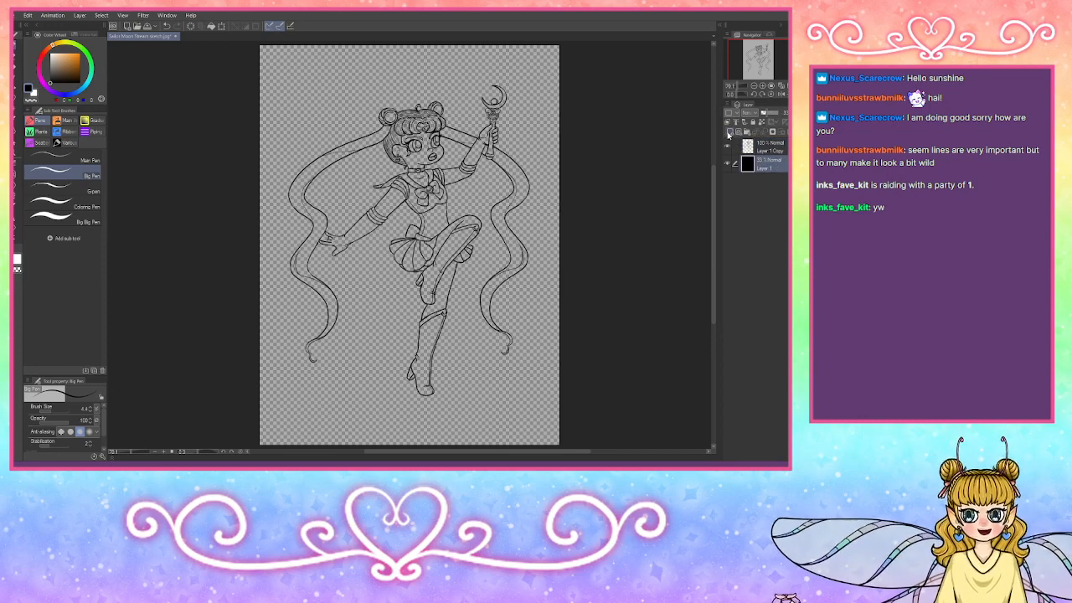
{"action": "left_click", "coordinate": [729, 133]}
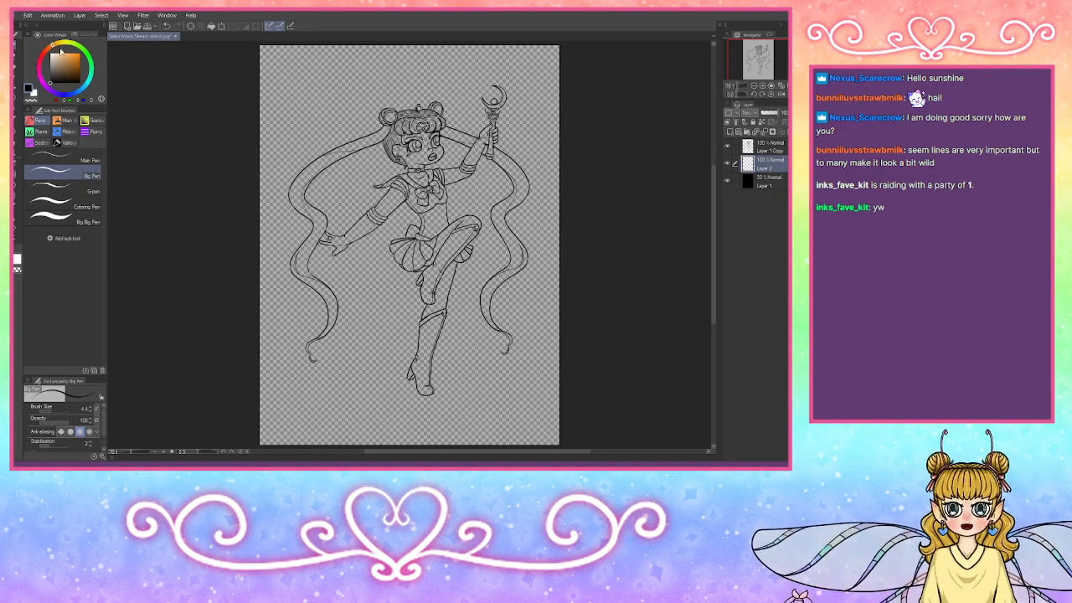
{"action": "left_click", "coordinate": [33, 94]}
{"action": "left_click", "coordinate": [54, 53]}
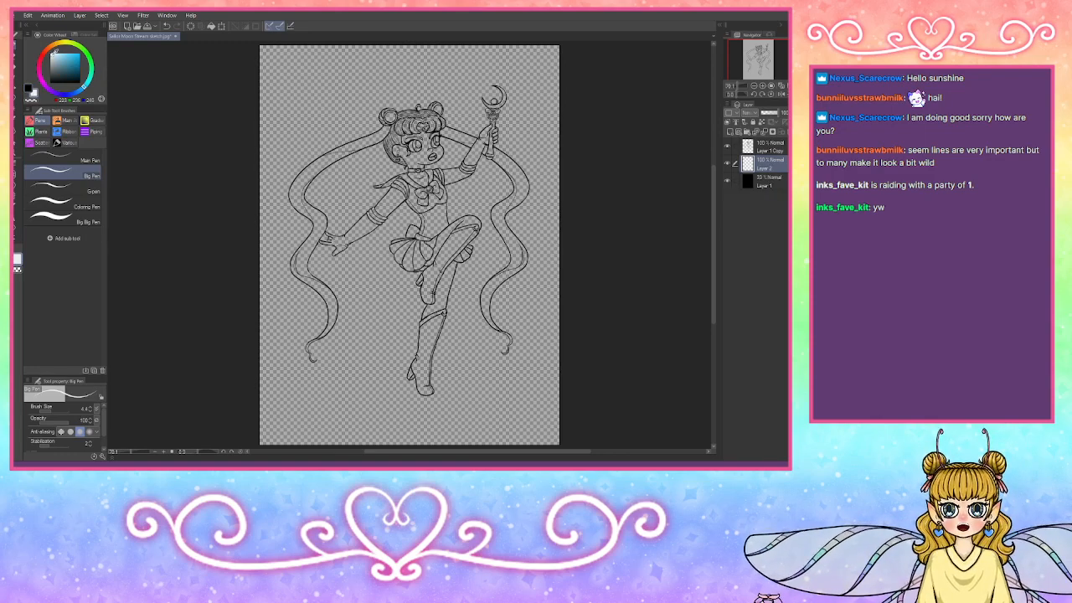
{"action": "left_click", "coordinate": [54, 54]}
Step: Fill the torso and chest sections of the bodice with the pale white, using Fill that refers to other layers
{"action": "left_click", "coordinate": [17, 66]}
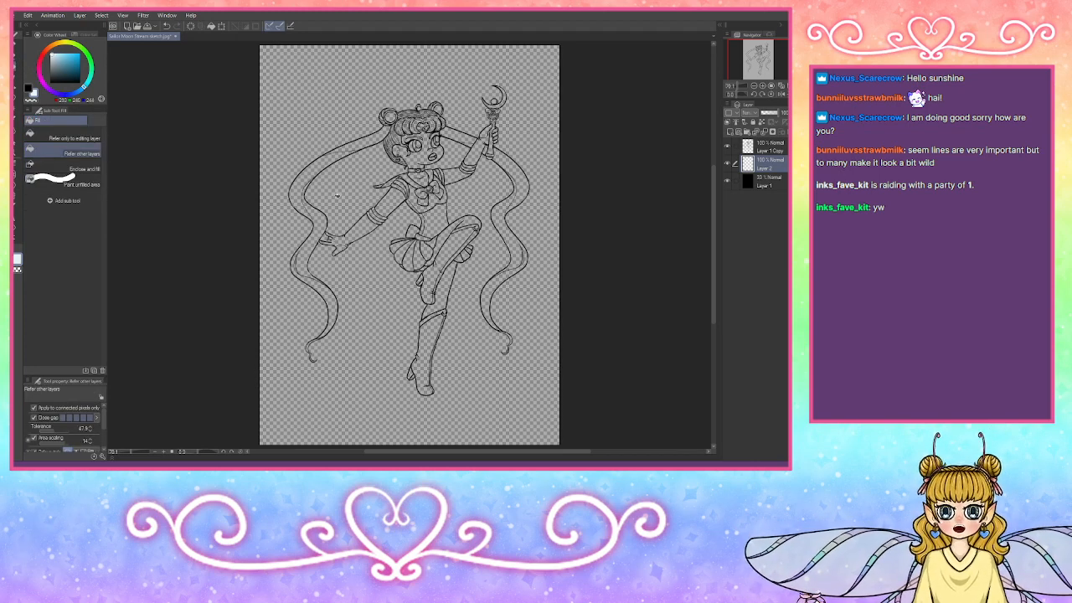
{"action": "left_click", "coordinate": [434, 219]}
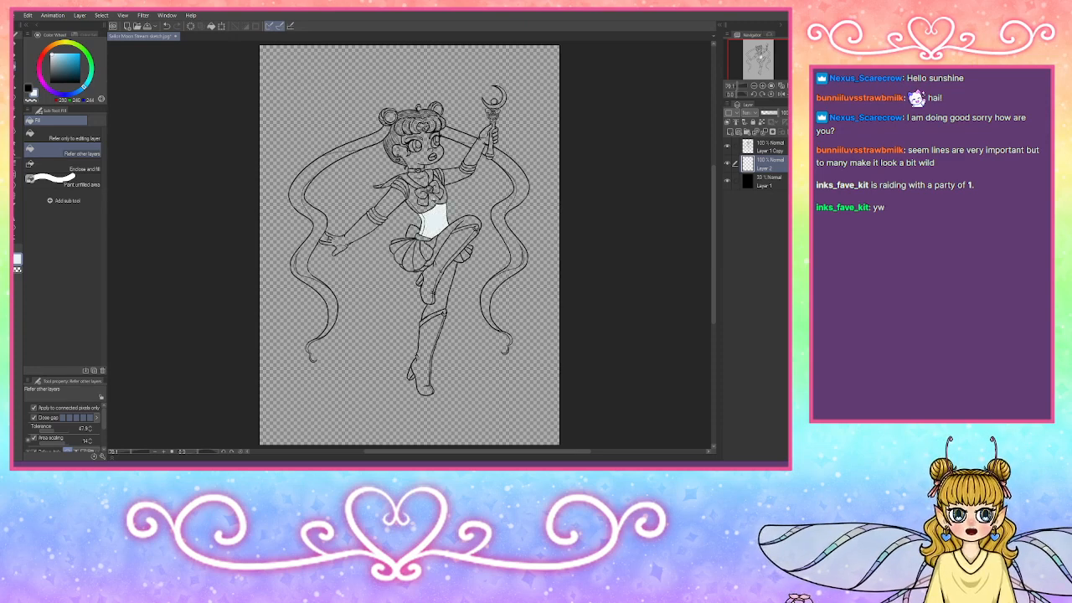
{"action": "left_click", "coordinate": [432, 203]}
{"action": "left_click", "coordinate": [414, 201]}
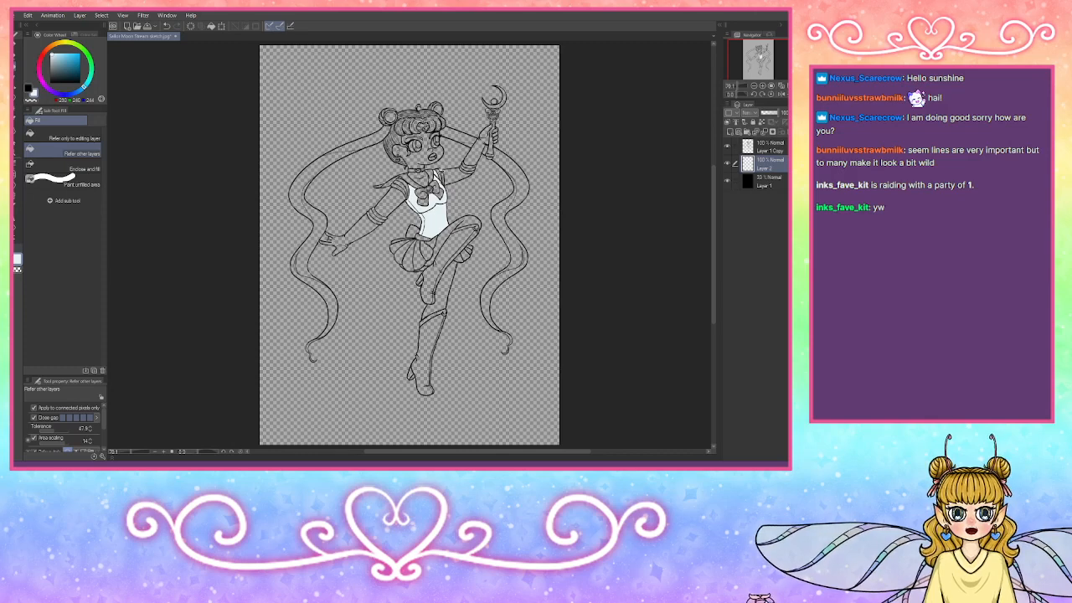
Step: Fill both gloves, including the hands, and the puffed sleeve of the lowered arm with the pale white
{"action": "left_click", "coordinate": [478, 153]}
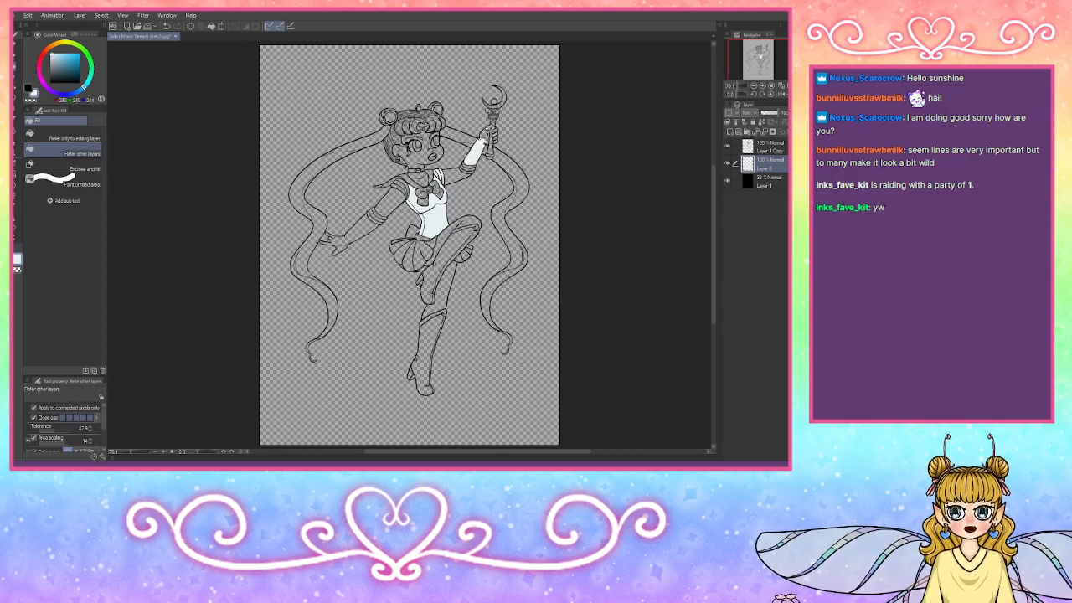
{"action": "left_click", "coordinate": [487, 134]}
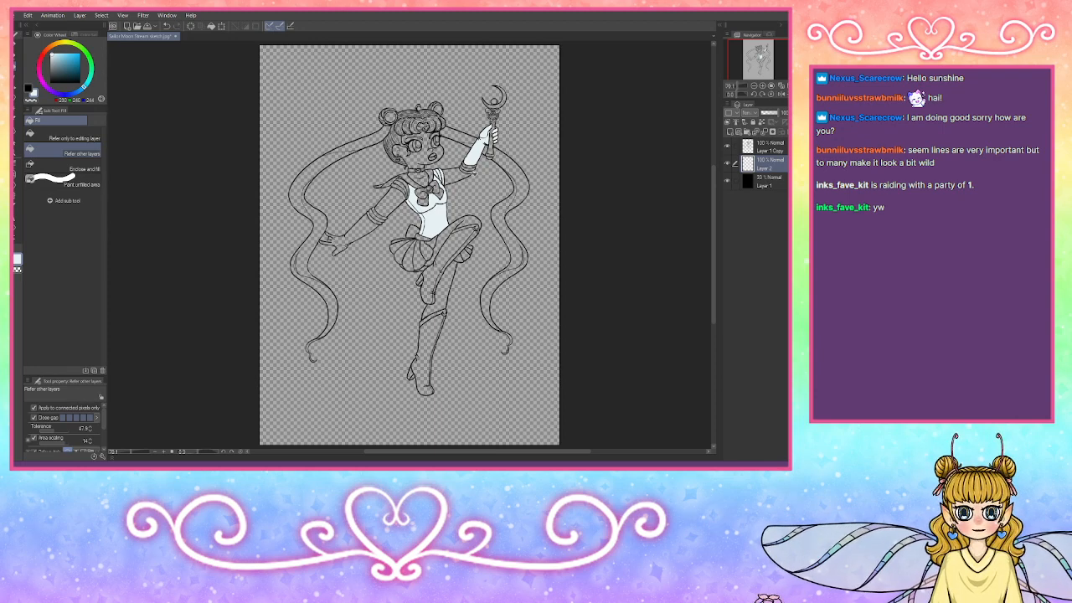
{"action": "left_click", "coordinate": [366, 226]}
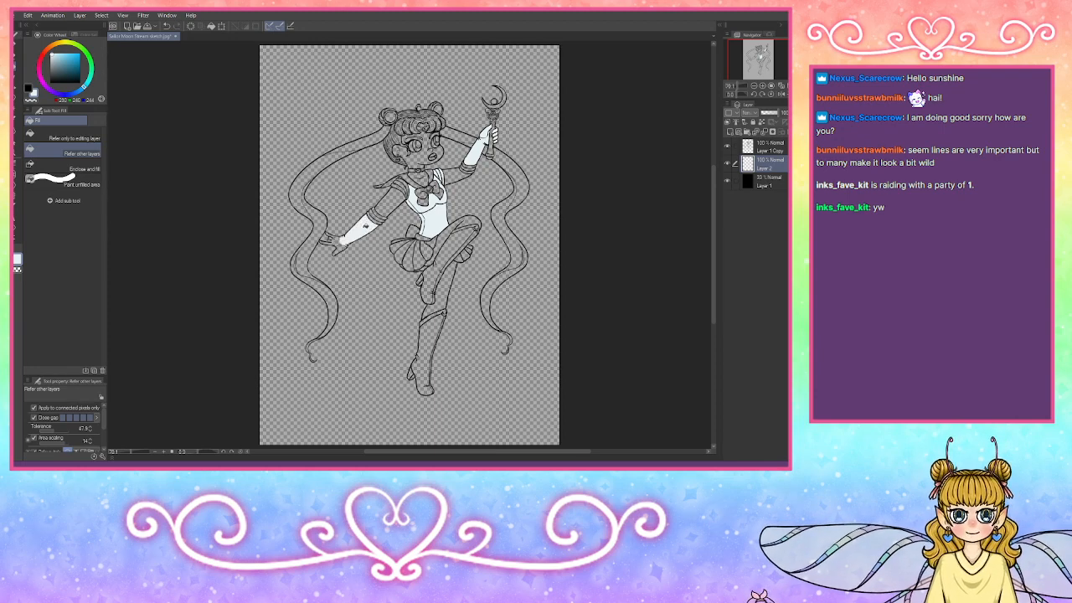
{"action": "left_click", "coordinate": [335, 241]}
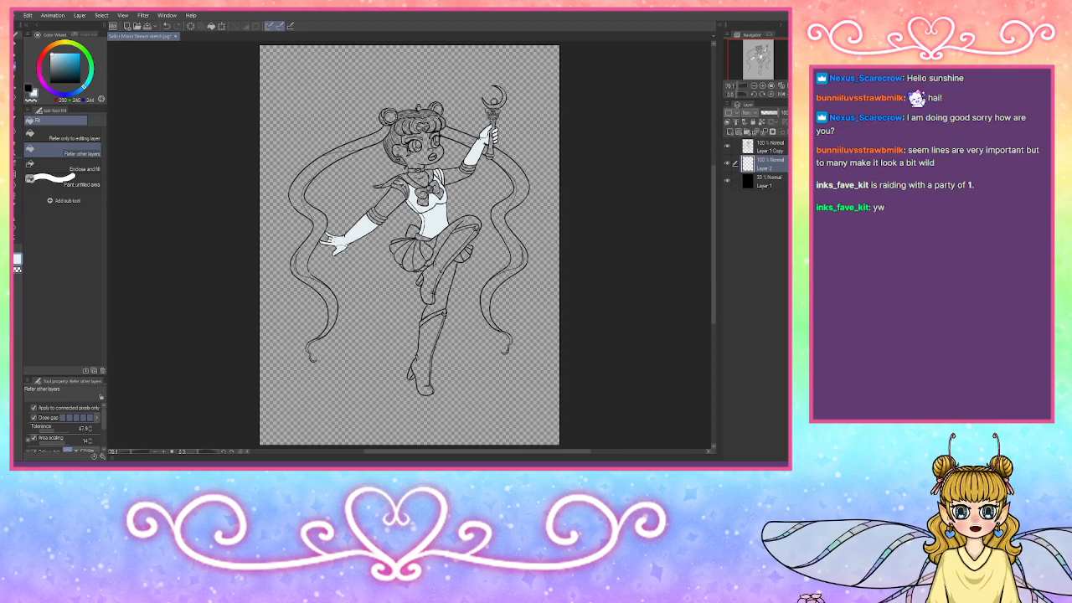
{"action": "left_click", "coordinate": [401, 188]}
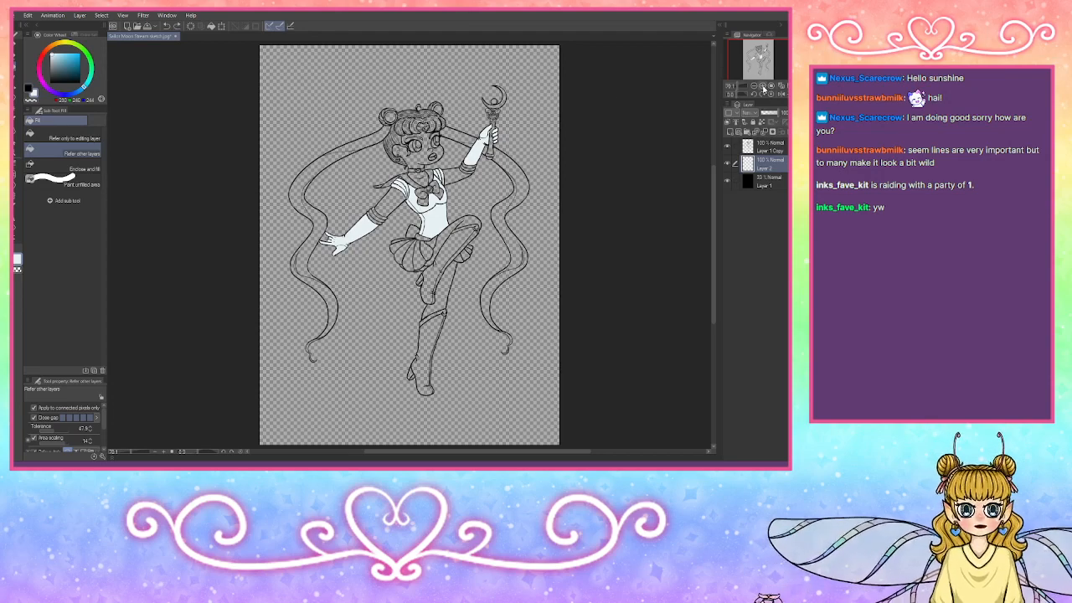
Step: Color the small leftover gap between the collar and the lowered arm's puffed sleeve pale white
{"action": "scroll", "coordinate": [762, 87], "scroll_direction": "up", "scroll_amount": 5}
{"action": "scroll", "coordinate": [492, 223], "scroll_direction": "down", "scroll_amount": 3}
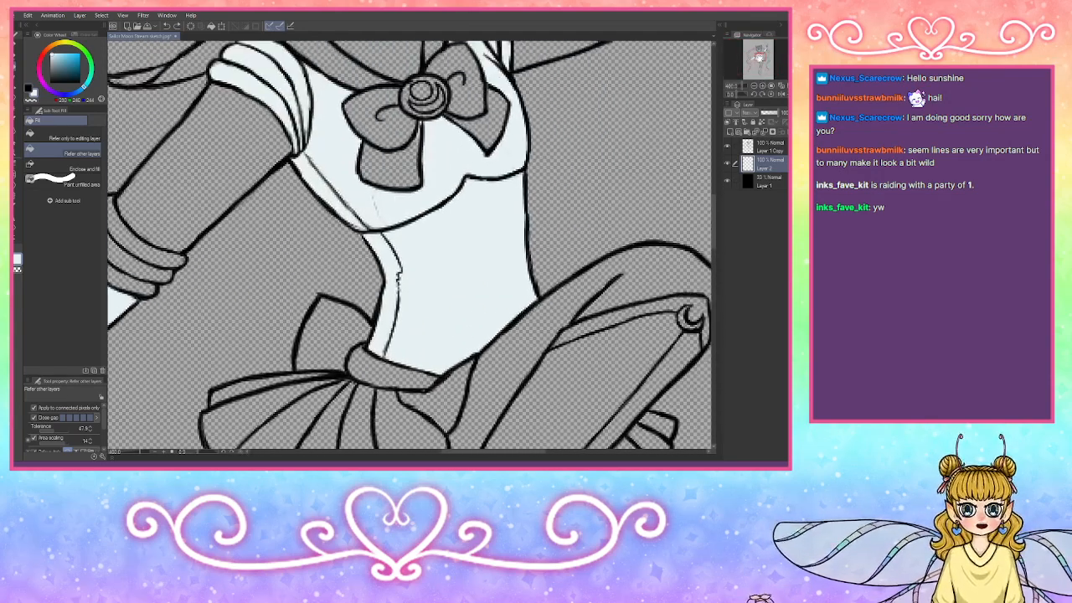
{"action": "scroll", "coordinate": [492, 223], "scroll_direction": "up", "scroll_amount": 3}
{"action": "left_click", "coordinate": [493, 223]}
{"action": "left_click_drag", "start_coordinate": [758, 61], "coordinate": [759, 55]}
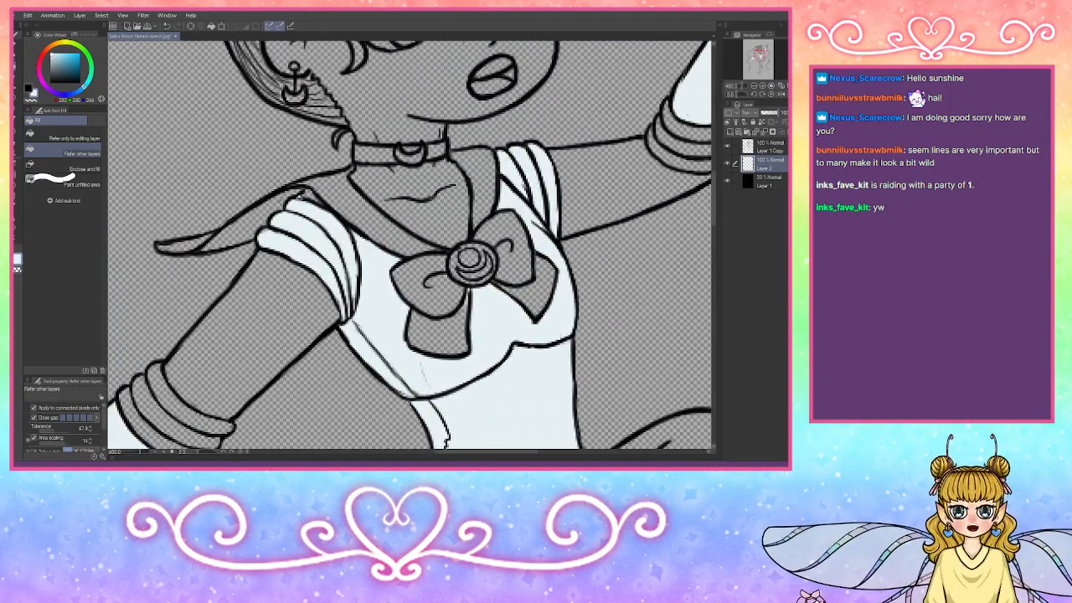
{"action": "left_click", "coordinate": [311, 192]}
{"action": "key", "text": "ctrl+z"}
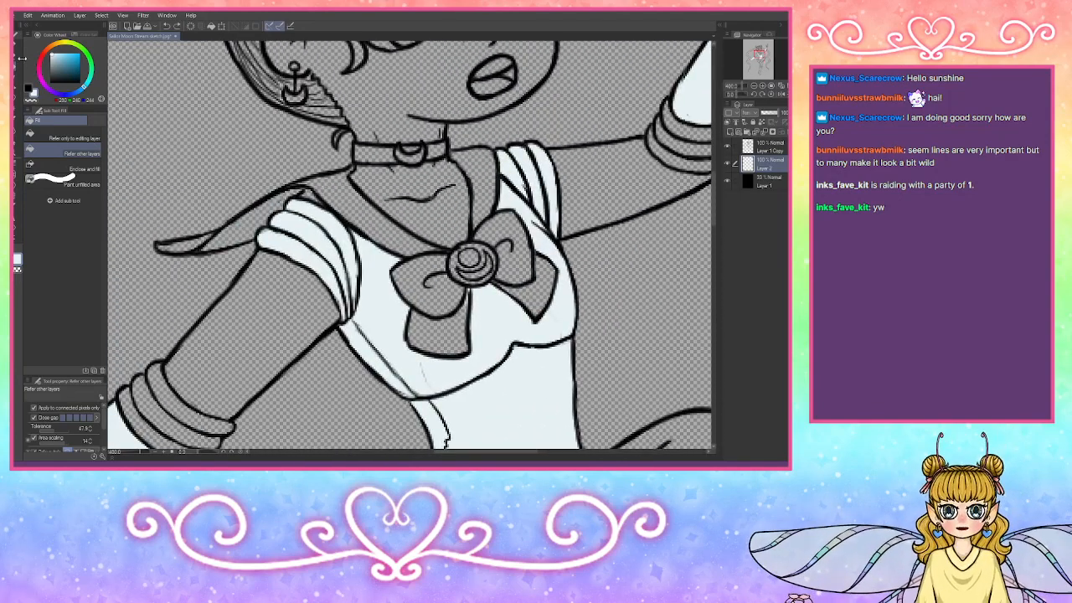
{"action": "left_click", "coordinate": [17, 46]}
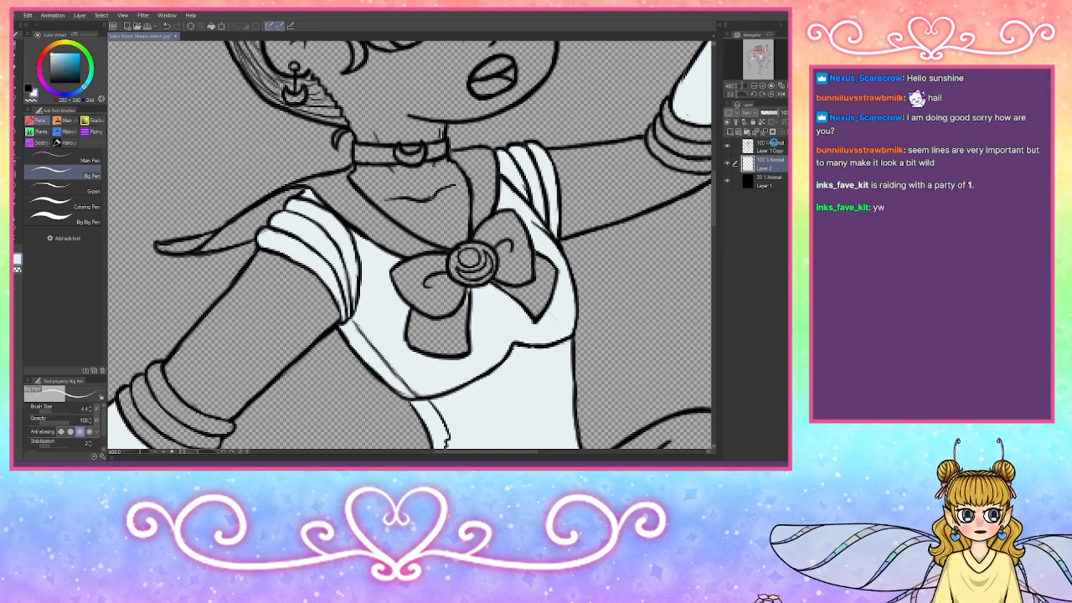
Step: Add a new layer above the line art and draw pale white trim stripes along the sailor collar and its flared tip
{"action": "left_click", "coordinate": [727, 133]}
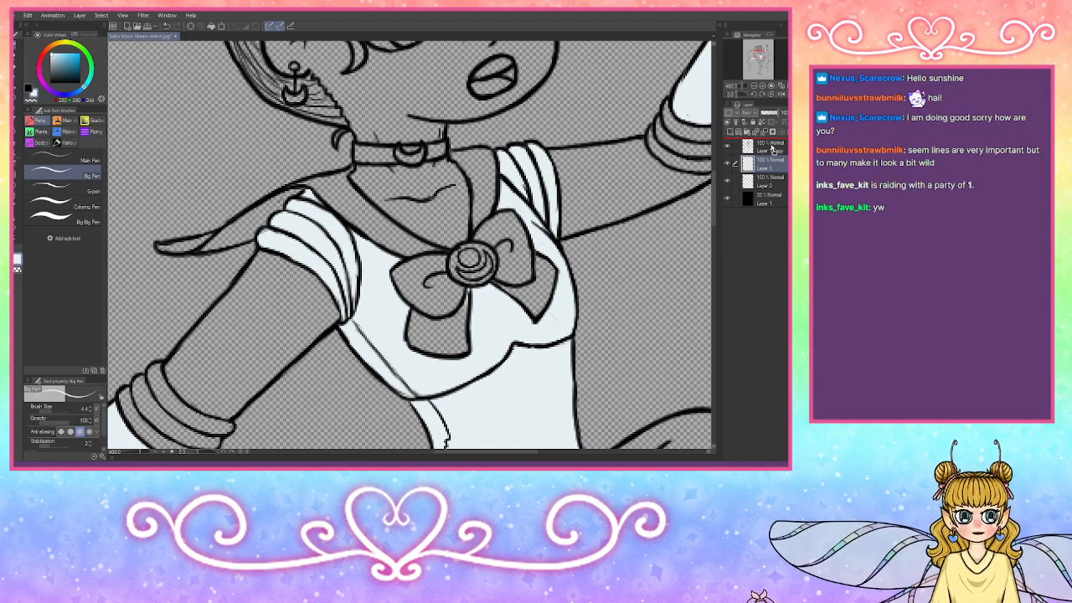
{"action": "left_click", "coordinate": [772, 149]}
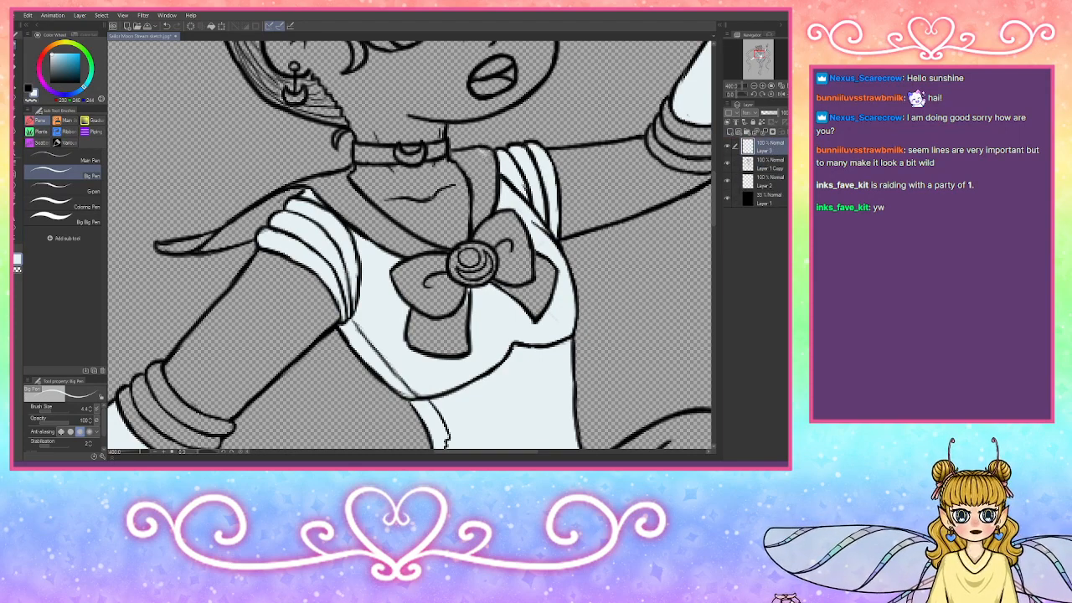
{"action": "mouse_move", "coordinate": [476, 144]}
{"action": "left_mouse_down"}
{"action": "mouse_move", "coordinate": [490, 162]}
{"action": "mouse_move", "coordinate": [481, 222]}
{"action": "left_mouse_up"}
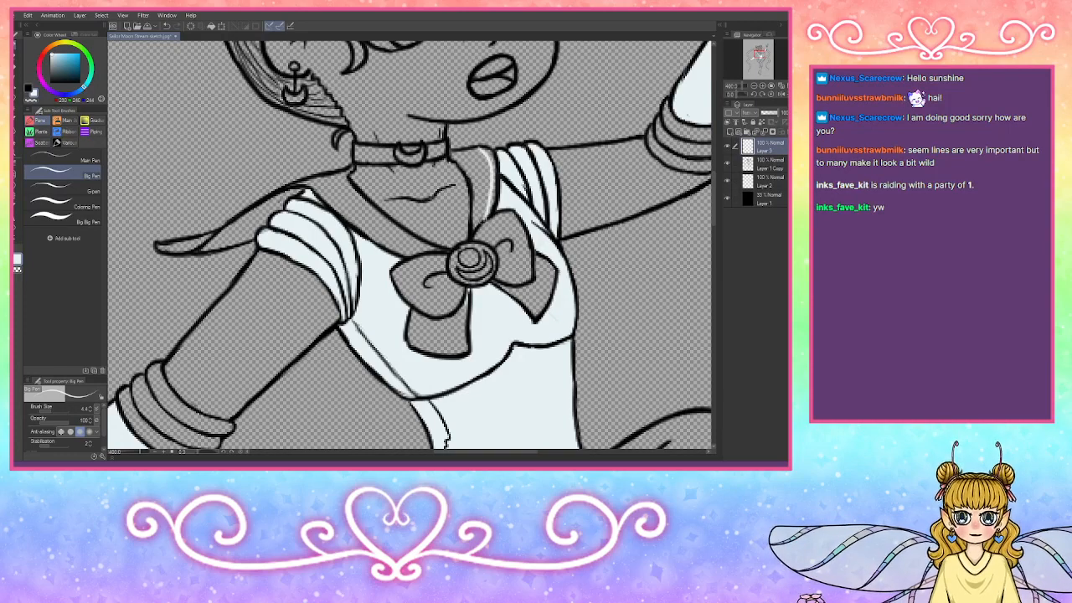
{"action": "left_click_drag", "start_coordinate": [303, 178], "coordinate": [347, 215]}
{"action": "left_click_drag", "start_coordinate": [355, 219], "coordinate": [411, 255]}
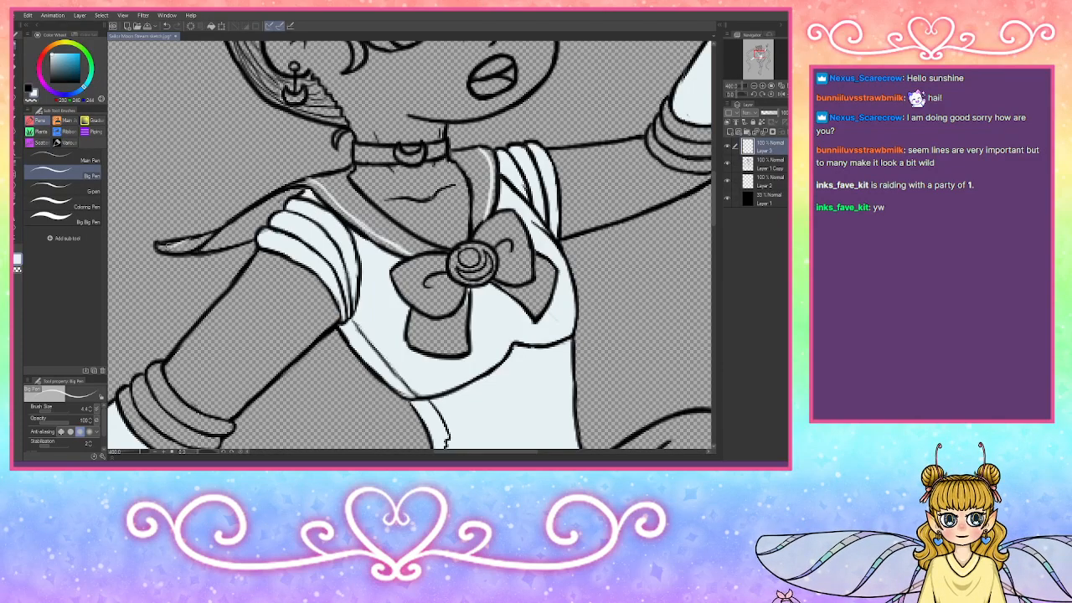
{"action": "left_click_drag", "start_coordinate": [167, 246], "coordinate": [199, 239]}
{"action": "left_click", "coordinate": [31, 101]}
{"action": "left_click", "coordinate": [35, 93]}
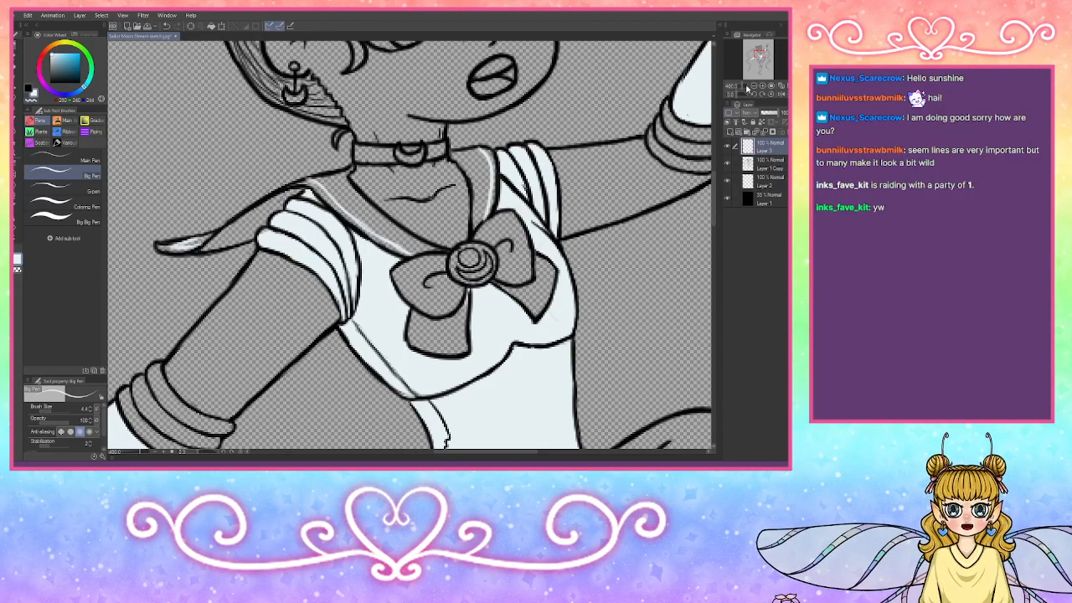
Step: Paint pale white heart, dot and sparkle highlights in both eyes with the Big Pen
{"action": "left_click_drag", "start_coordinate": [758, 55], "coordinate": [760, 50]}
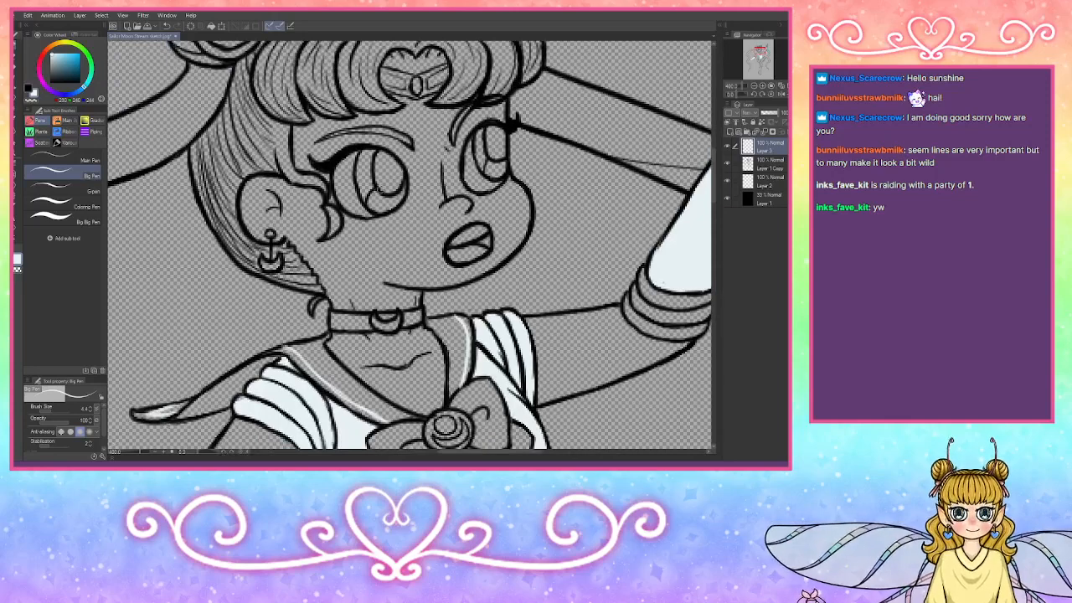
{"action": "left_click_drag", "start_coordinate": [369, 191], "coordinate": [390, 194]}
{"action": "left_click", "coordinate": [402, 193]}
{"action": "mouse_move", "coordinate": [486, 157]}
{"action": "left_mouse_down"}
{"action": "mouse_move", "coordinate": [500, 164]}
{"action": "mouse_move", "coordinate": [488, 141]}
{"action": "left_mouse_up"}
{"action": "mouse_move", "coordinate": [377, 170]}
{"action": "left_mouse_down"}
{"action": "mouse_move", "coordinate": [368, 171]}
{"action": "mouse_move", "coordinate": [379, 170]}
{"action": "left_mouse_up"}
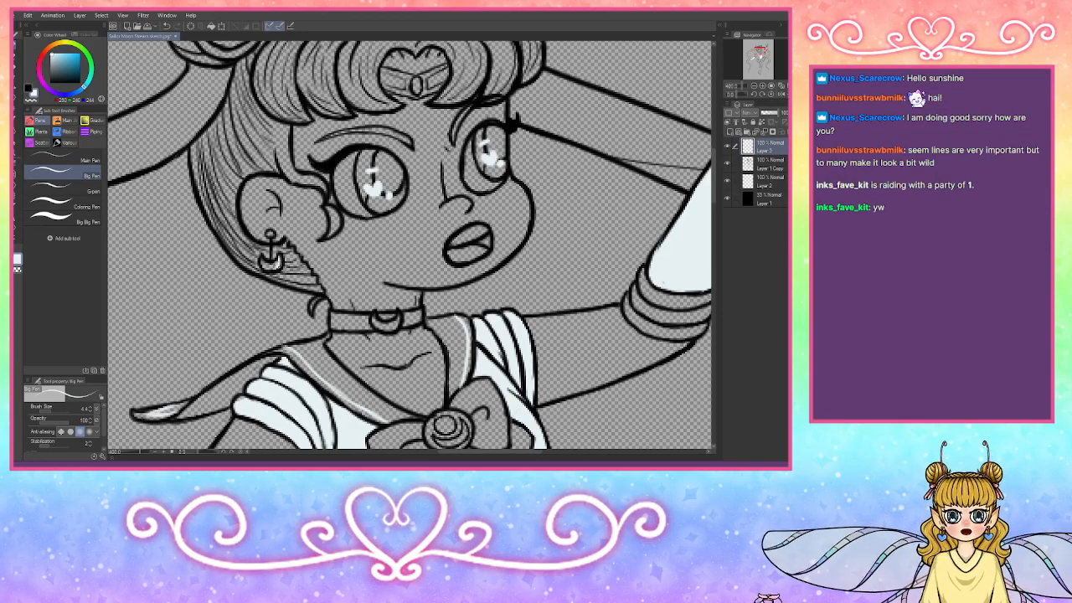
Step: Draw a curved pale white highlight inside the round ornament on each hair bun
{"action": "left_click_drag", "start_coordinate": [759, 53], "coordinate": [758, 47]}
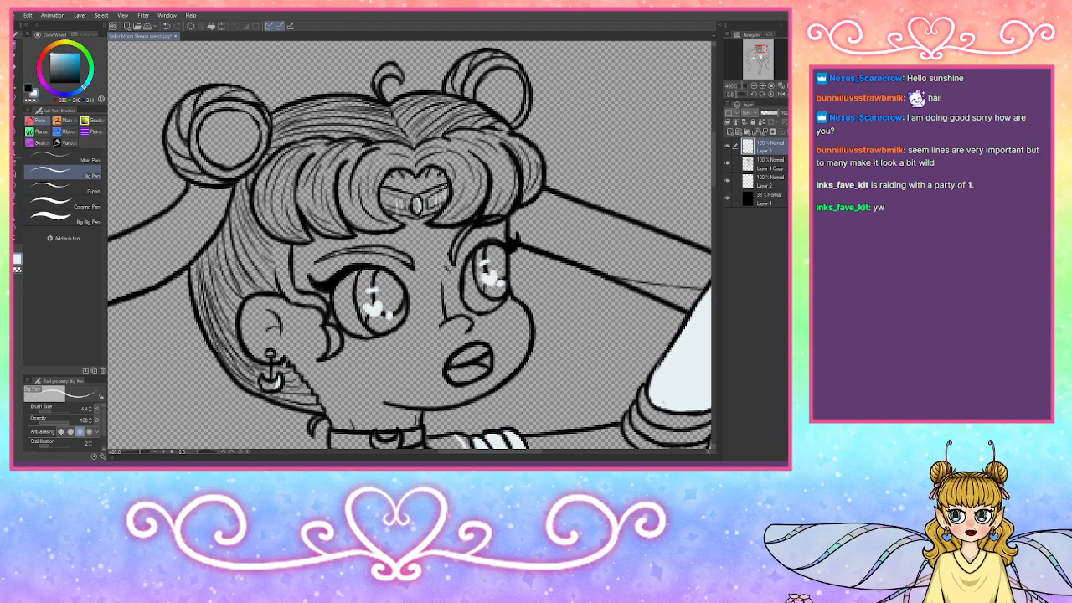
{"action": "mouse_move", "coordinate": [507, 75]}
{"action": "left_mouse_down"}
{"action": "mouse_move", "coordinate": [523, 108]}
{"action": "mouse_move", "coordinate": [534, 79]}
{"action": "mouse_move", "coordinate": [530, 102]}
{"action": "left_mouse_up"}
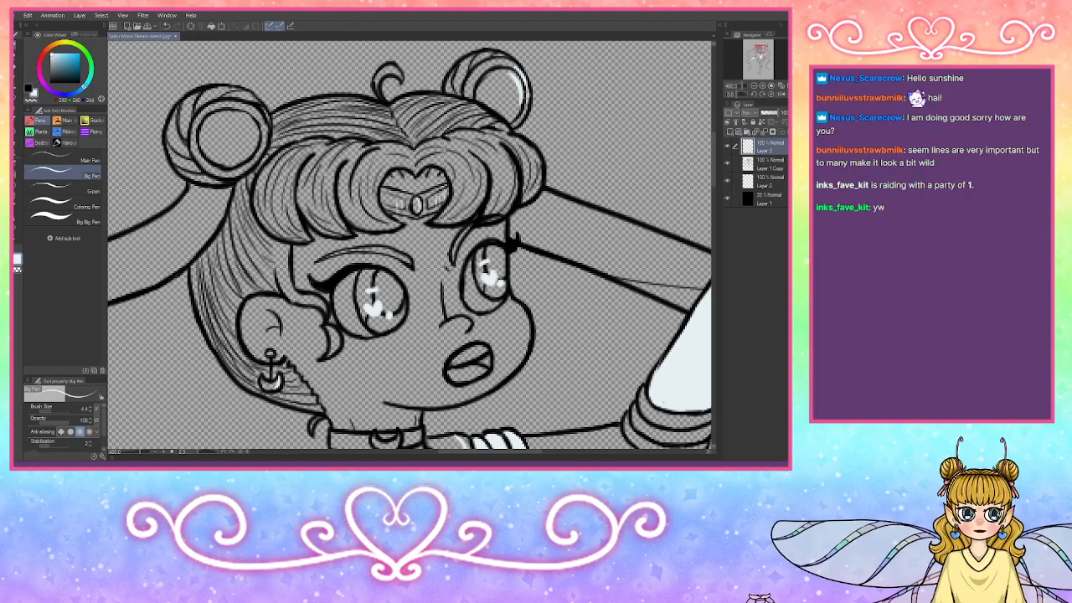
{"action": "mouse_move", "coordinate": [243, 116]}
{"action": "left_mouse_down"}
{"action": "mouse_move", "coordinate": [262, 152]}
{"action": "mouse_move", "coordinate": [265, 144]}
{"action": "mouse_move", "coordinate": [255, 155]}
{"action": "left_mouse_up"}
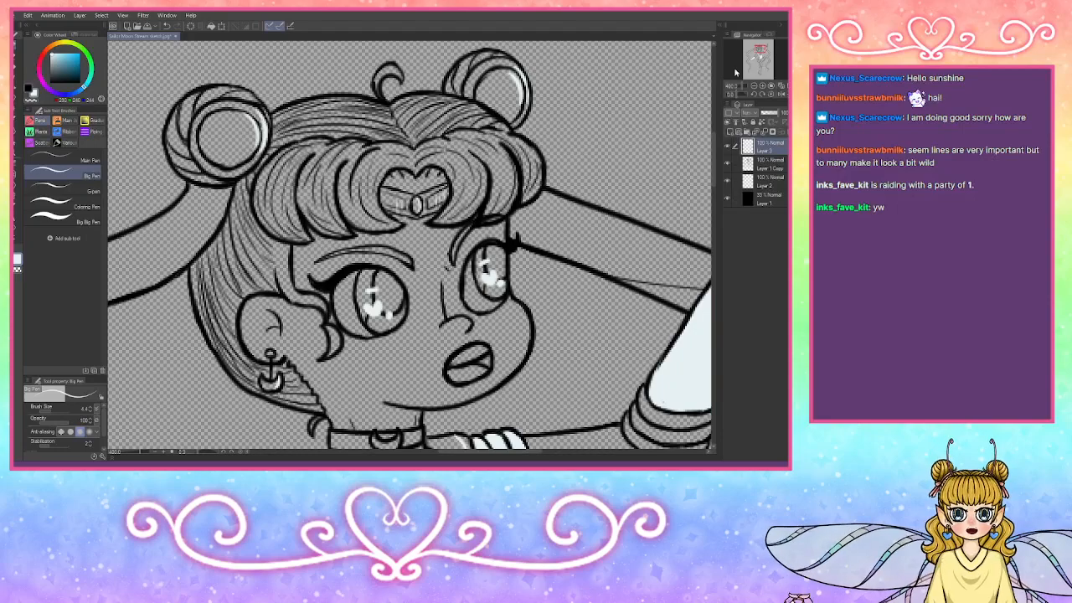
Step: Draw thin pale white highlights along the raised boot's pointed top trim and down its front seam from the crescent
{"action": "left_click", "coordinate": [755, 85]}
{"action": "left_click", "coordinate": [755, 86]}
{"action": "left_click", "coordinate": [754, 85]}
{"action": "left_click_drag", "start_coordinate": [760, 53], "coordinate": [759, 61]}
{"action": "left_click", "coordinate": [762, 86]}
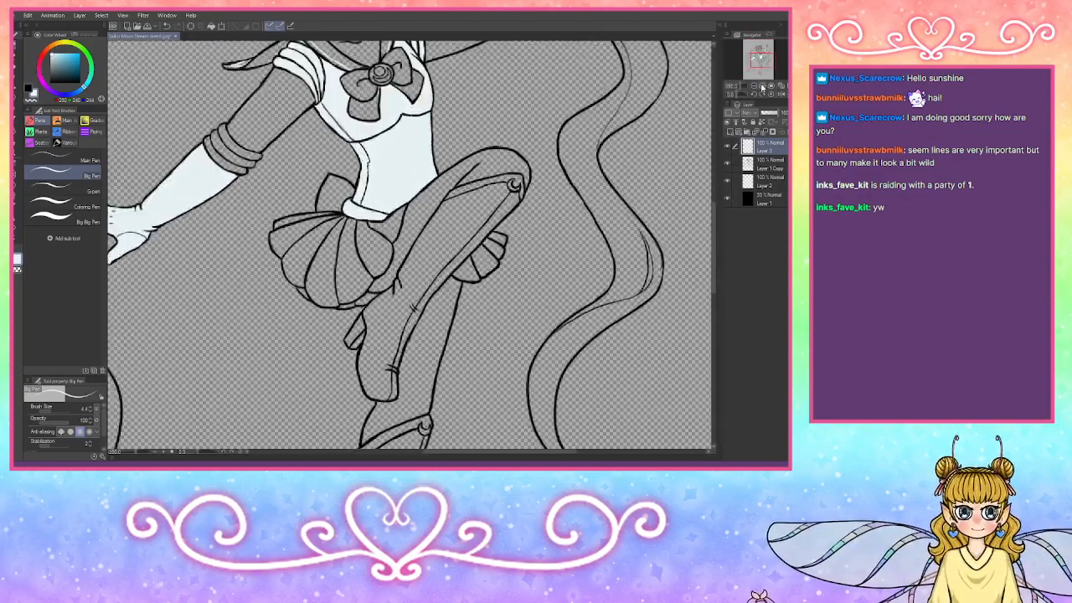
{"action": "left_click", "coordinate": [762, 86]}
{"action": "left_click", "coordinate": [762, 86]}
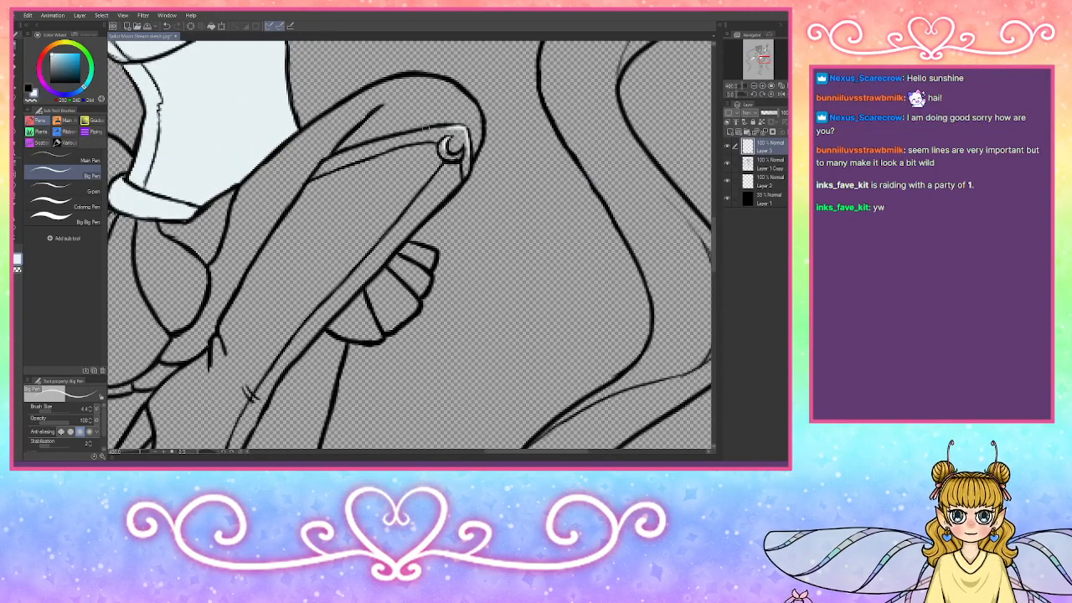
{"action": "left_click_drag", "start_coordinate": [441, 161], "coordinate": [421, 183]}
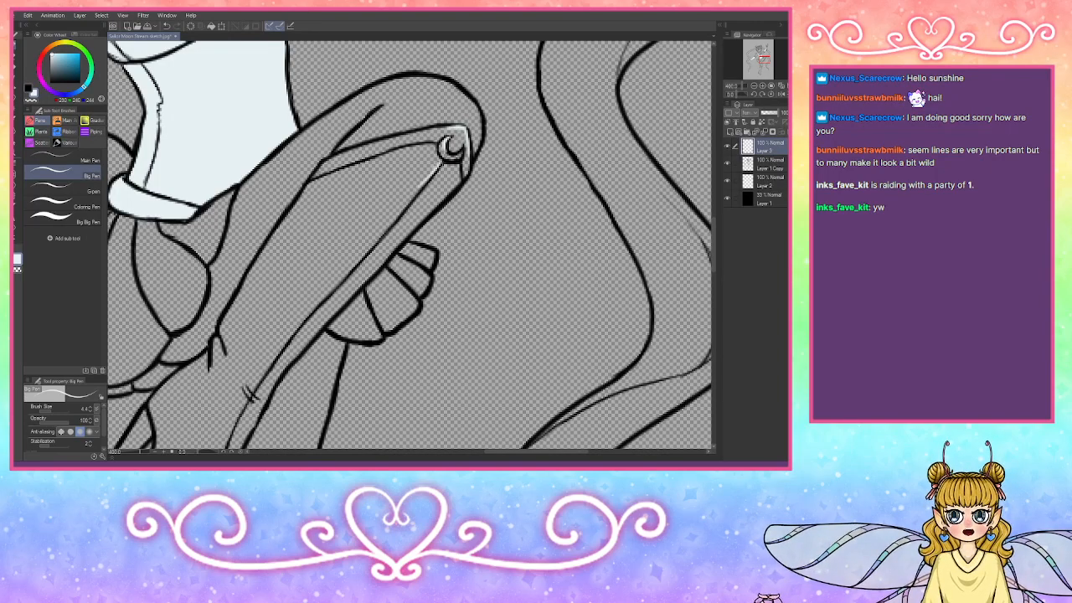
{"action": "left_click_drag", "start_coordinate": [455, 129], "coordinate": [388, 132]}
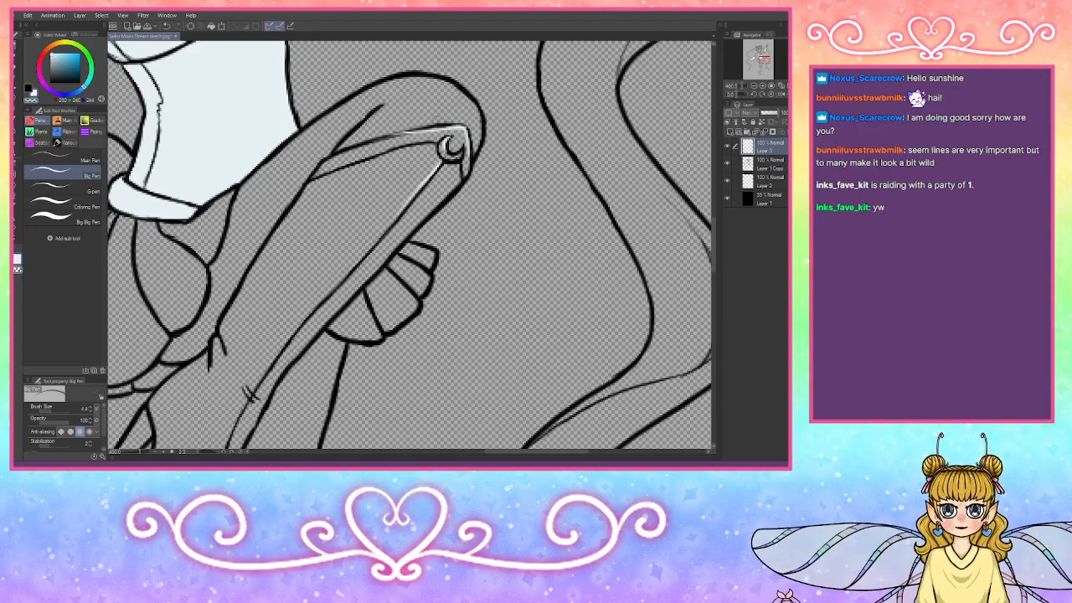
{"action": "left_click_drag", "start_coordinate": [379, 138], "coordinate": [446, 125]}
{"action": "left_click", "coordinate": [32, 92]}
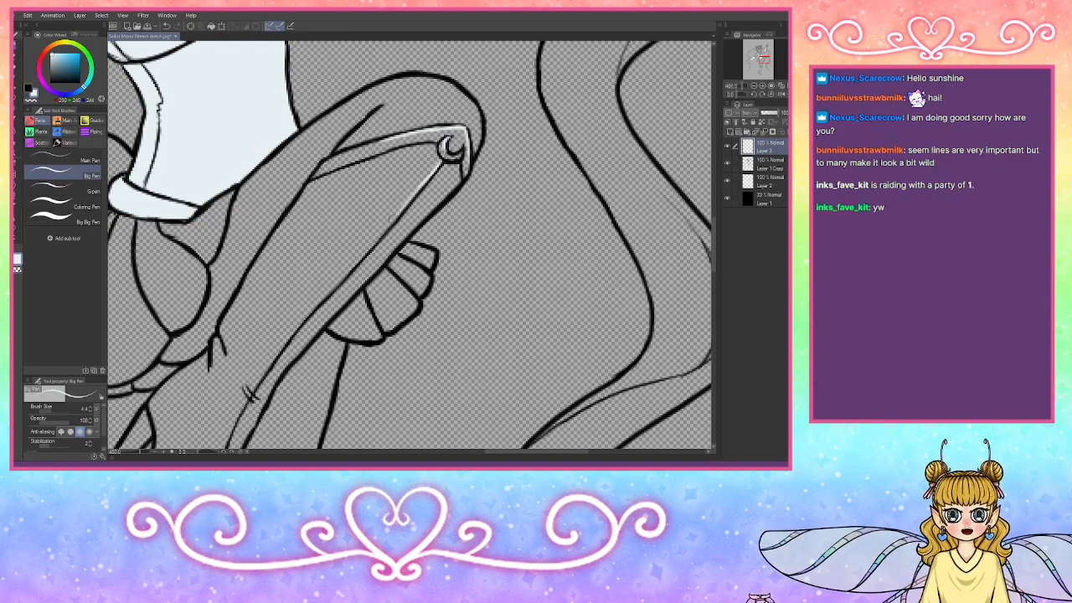
{"action": "left_click_drag", "start_coordinate": [409, 205], "coordinate": [360, 250]}
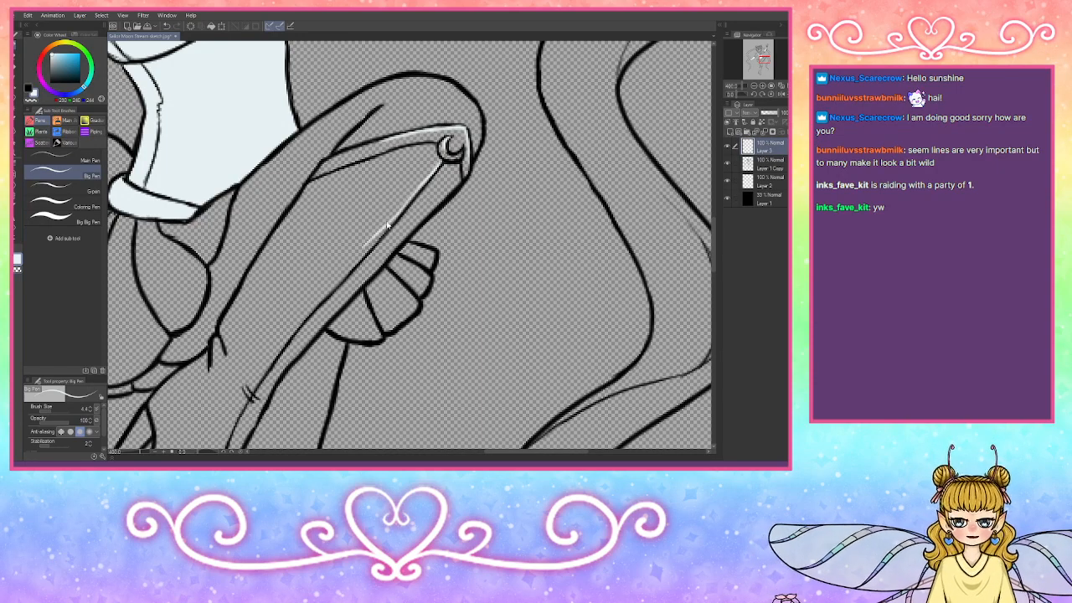
{"action": "key", "text": "ctrl+z"}
{"action": "key", "text": "ctrl+z"}
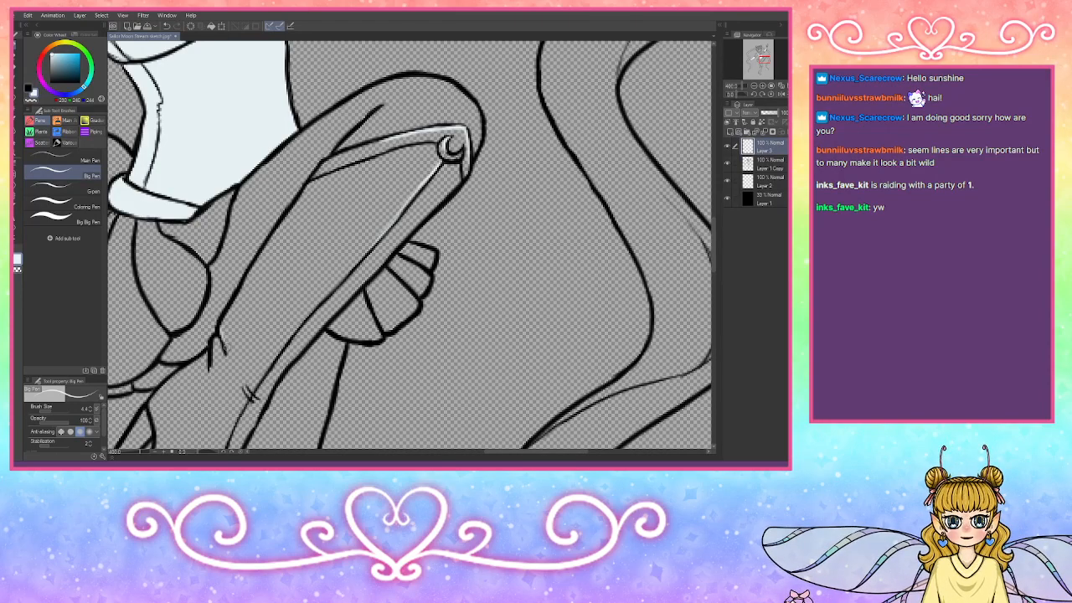
Step: Draw pale white highlights along the standing leg's boot cuff and down its front seam to the foot
{"action": "left_click_drag", "start_coordinate": [764, 61], "coordinate": [761, 70]}
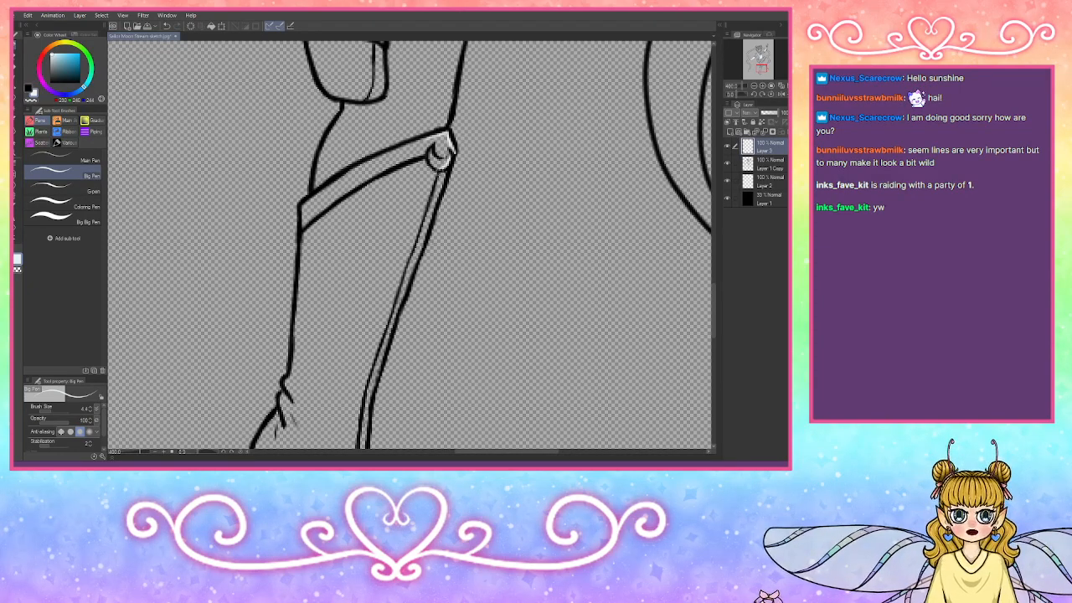
{"action": "left_click_drag", "start_coordinate": [440, 175], "coordinate": [425, 216]}
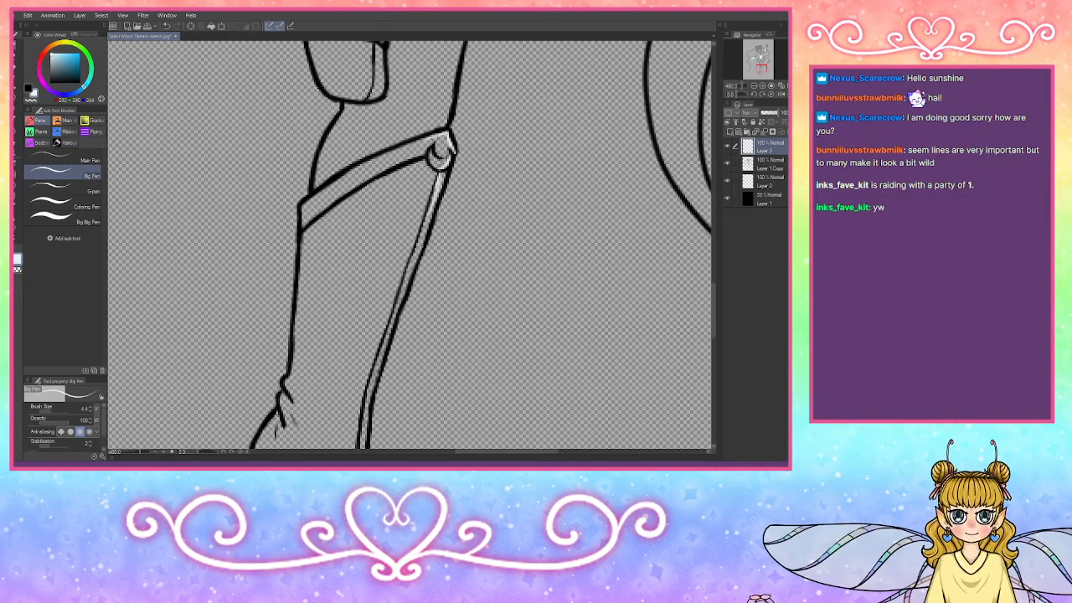
{"action": "left_click_drag", "start_coordinate": [436, 137], "coordinate": [373, 160]}
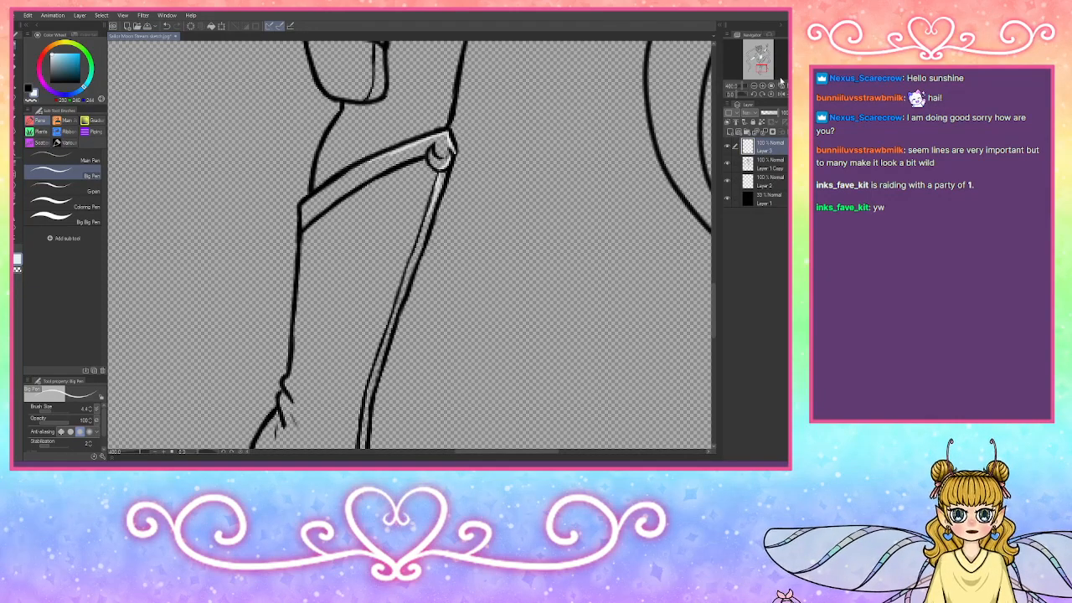
{"action": "scroll", "coordinate": [503, 125], "scroll_direction": "down", "scroll_amount": 6}
{"action": "mouse_move", "coordinate": [438, 310]}
{"action": "left_mouse_down"}
{"action": "mouse_move", "coordinate": [452, 338]}
{"action": "mouse_move", "coordinate": [431, 261]}
{"action": "mouse_move", "coordinate": [430, 294]}
{"action": "mouse_move", "coordinate": [447, 212]}
{"action": "mouse_move", "coordinate": [442, 153]}
{"action": "mouse_move", "coordinate": [435, 178]}
{"action": "left_mouse_up"}
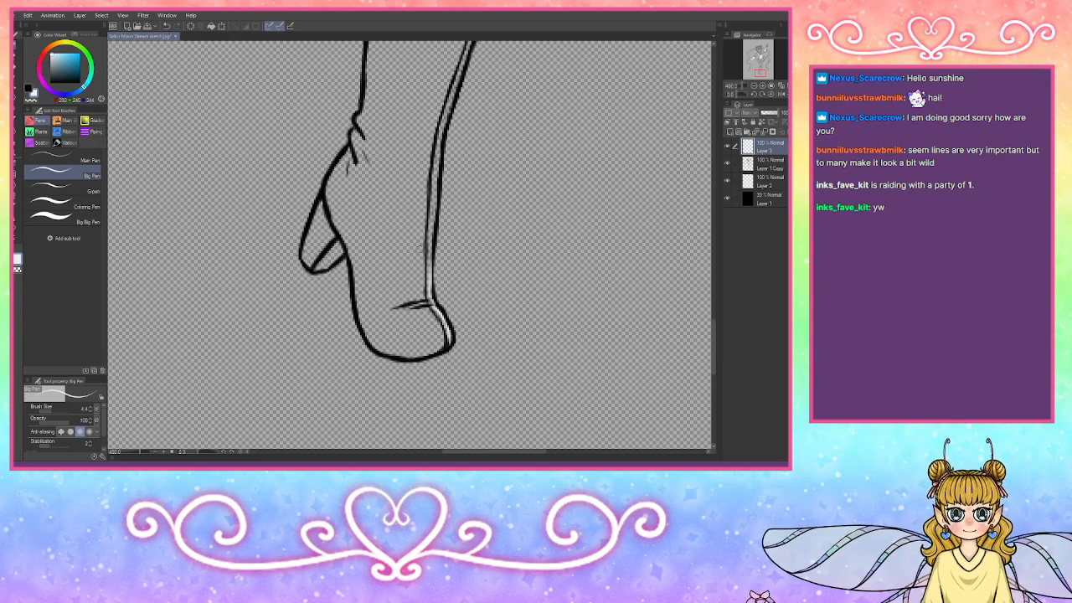
{"action": "left_click_drag", "start_coordinate": [763, 74], "coordinate": [755, 65]}
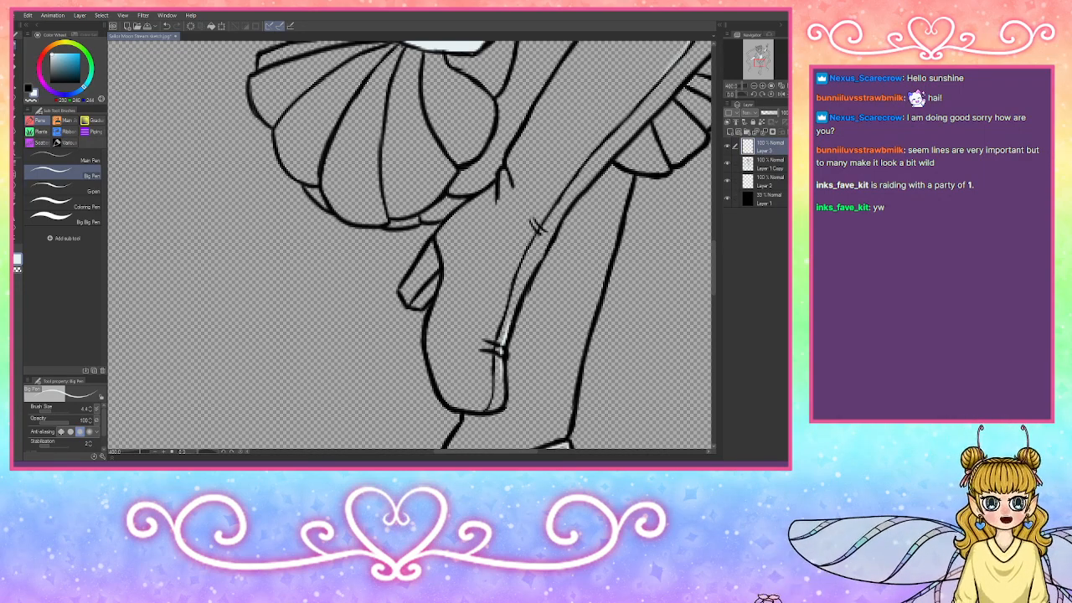
{"action": "key", "text": "ctrl+0"}
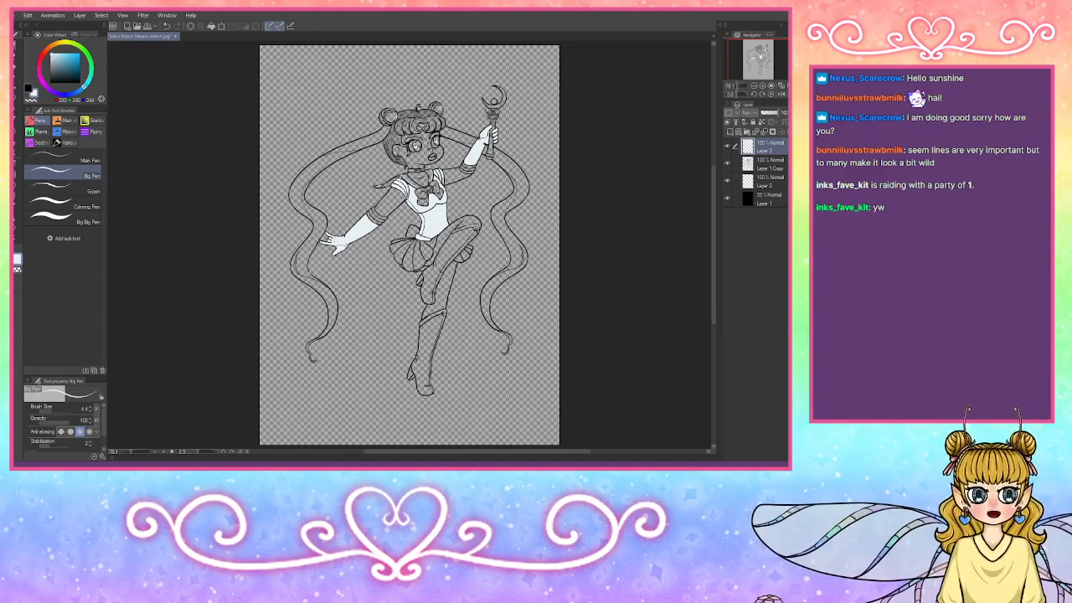
Step: Paint pale white highlights along the inside of the wand's crescent moon and on the round orb resting in it
{"action": "left_click", "coordinate": [764, 87]}
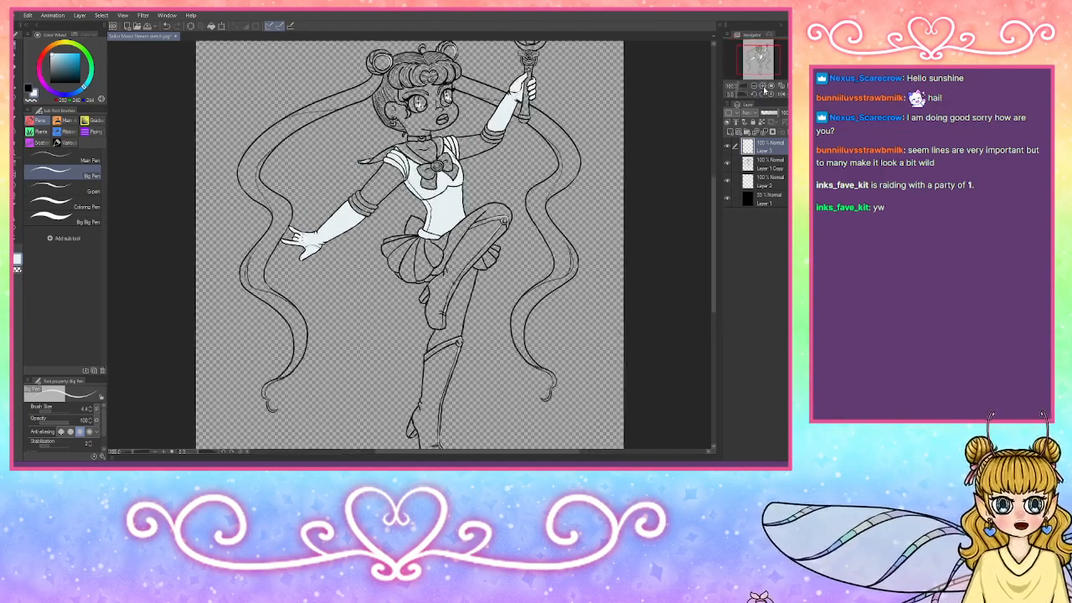
{"action": "left_click", "coordinate": [764, 87]}
{"action": "left_click_drag", "start_coordinate": [759, 63], "coordinate": [762, 60]}
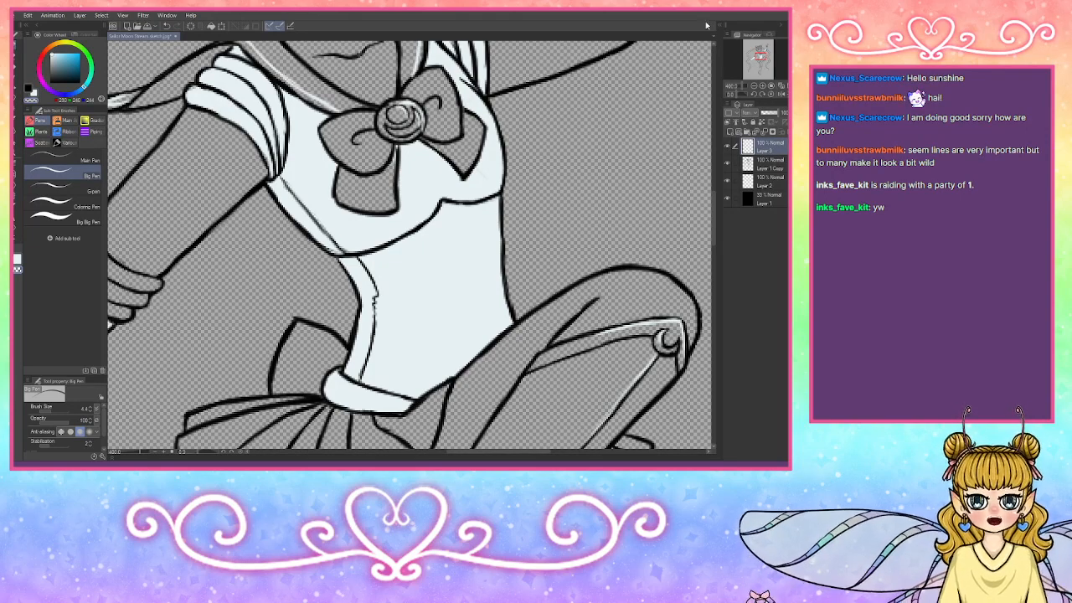
{"action": "left_click", "coordinate": [759, 56]}
{"action": "left_click_drag", "start_coordinate": [760, 57], "coordinate": [760, 54]}
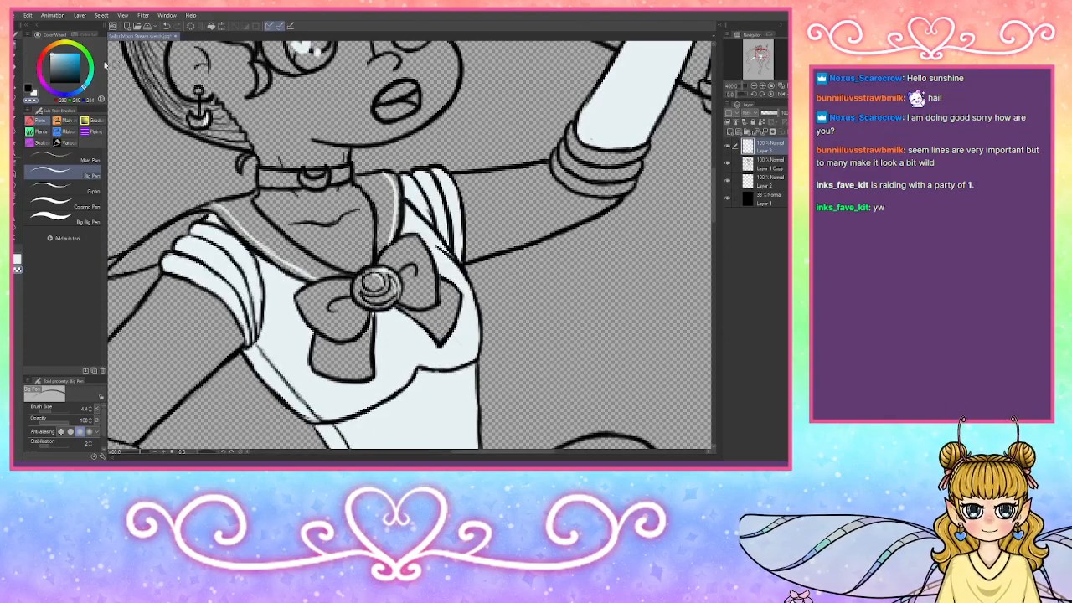
{"action": "left_click", "coordinate": [34, 94]}
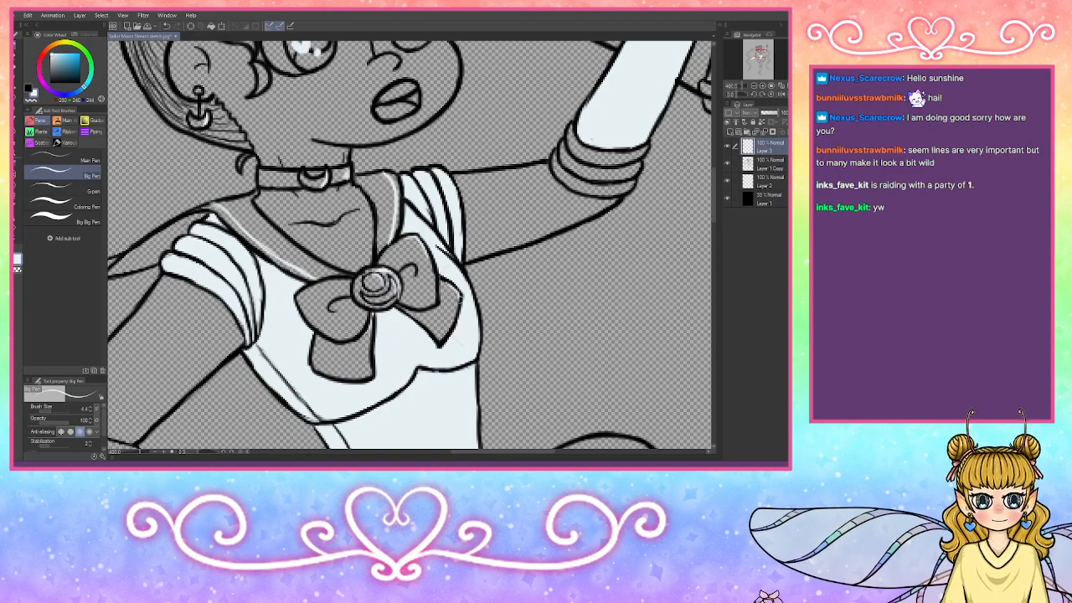
{"action": "left_click", "coordinate": [762, 52]}
{"action": "left_click_drag", "start_coordinate": [760, 53], "coordinate": [766, 50]}
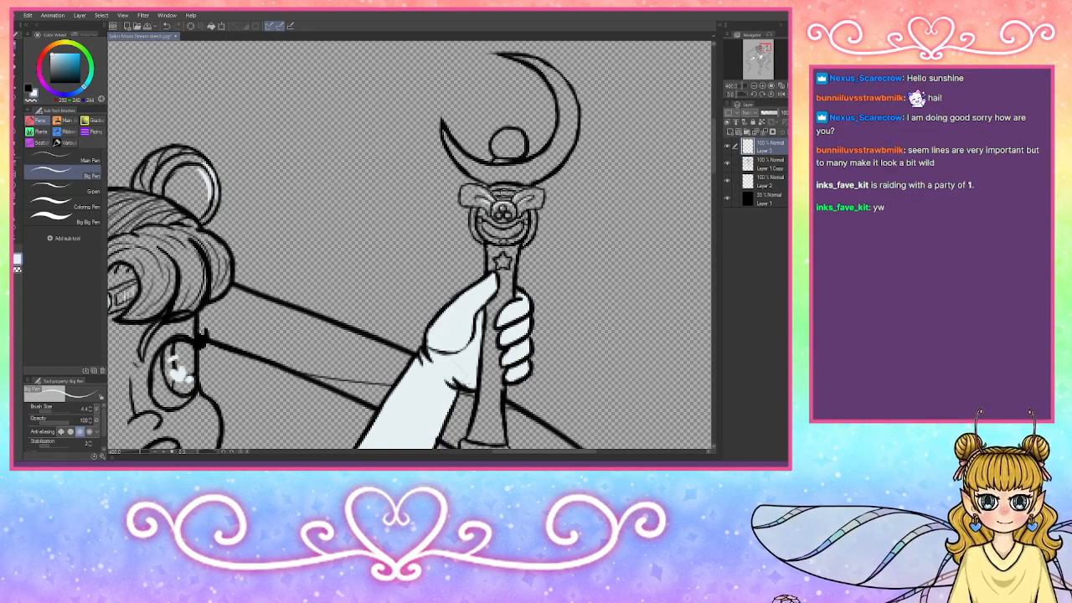
{"action": "mouse_move", "coordinate": [505, 144]}
{"action": "left_mouse_down"}
{"action": "mouse_move", "coordinate": [485, 163]}
{"action": "mouse_move", "coordinate": [521, 165]}
{"action": "mouse_move", "coordinate": [553, 130]}
{"action": "left_mouse_up"}
{"action": "mouse_move", "coordinate": [562, 75]}
{"action": "left_mouse_down"}
{"action": "mouse_move", "coordinate": [550, 77]}
{"action": "mouse_move", "coordinate": [561, 122]}
{"action": "mouse_move", "coordinate": [553, 141]}
{"action": "left_mouse_up"}
{"action": "left_click_drag", "start_coordinate": [522, 59], "coordinate": [550, 87]}
{"action": "mouse_move", "coordinate": [451, 144]}
{"action": "left_mouse_down"}
{"action": "mouse_move", "coordinate": [493, 167]}
{"action": "mouse_move", "coordinate": [452, 146]}
{"action": "mouse_move", "coordinate": [506, 143]}
{"action": "mouse_move", "coordinate": [477, 161]}
{"action": "left_mouse_up"}
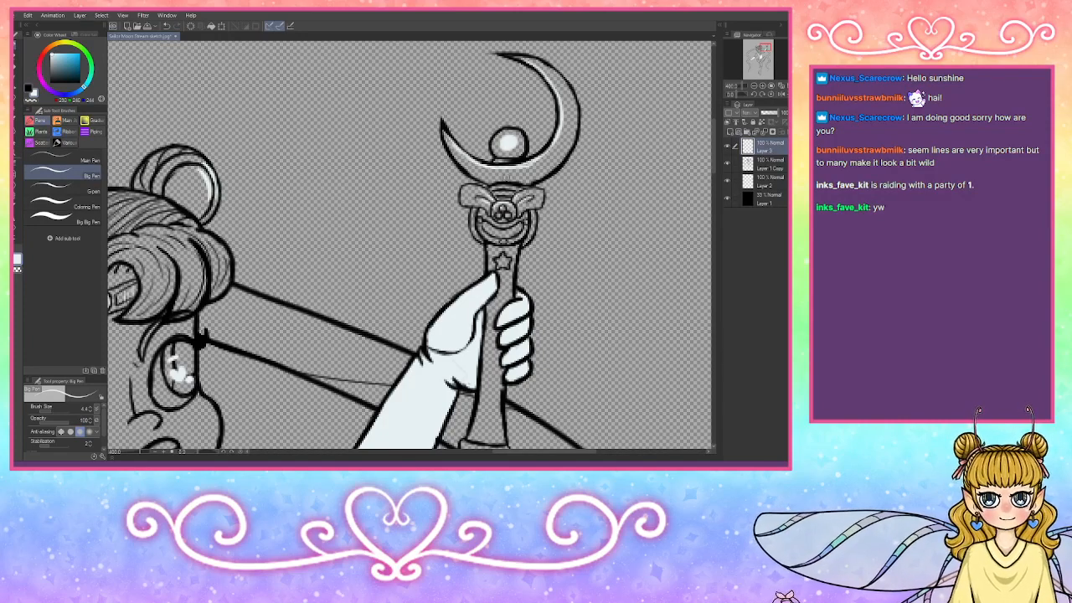
{"action": "left_click_drag", "start_coordinate": [549, 144], "coordinate": [533, 162]}
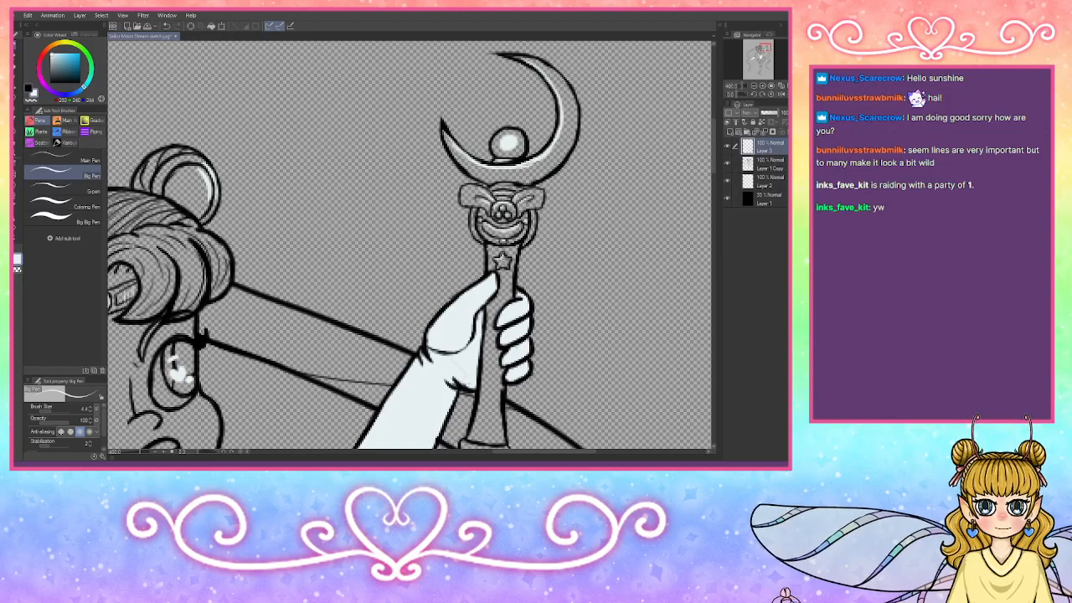
Step: Draw pale white highlights on the wand's base cap and along the edge of its handle
{"action": "left_click_drag", "start_coordinate": [764, 50], "coordinate": [749, 71]}
{"action": "mouse_move", "coordinate": [506, 253]}
{"action": "left_mouse_down"}
{"action": "mouse_move", "coordinate": [494, 254]}
{"action": "mouse_move", "coordinate": [533, 255]}
{"action": "mouse_move", "coordinate": [495, 255]}
{"action": "mouse_move", "coordinate": [517, 271]}
{"action": "mouse_move", "coordinate": [501, 271]}
{"action": "left_mouse_up"}
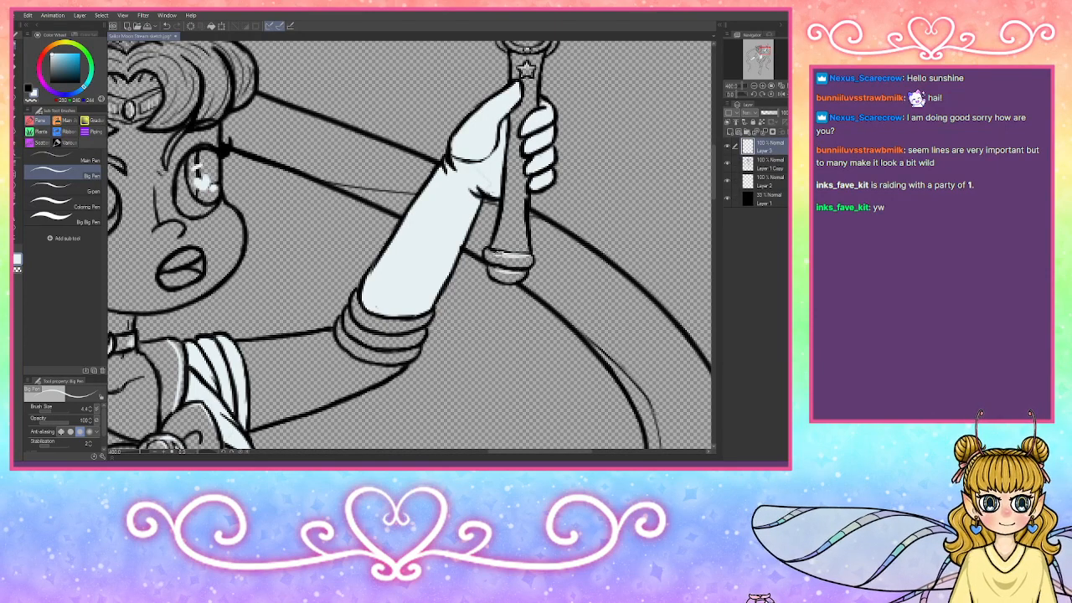
{"action": "left_click_drag", "start_coordinate": [509, 111], "coordinate": [493, 251]}
{"action": "left_click_drag", "start_coordinate": [512, 50], "coordinate": [514, 77]}
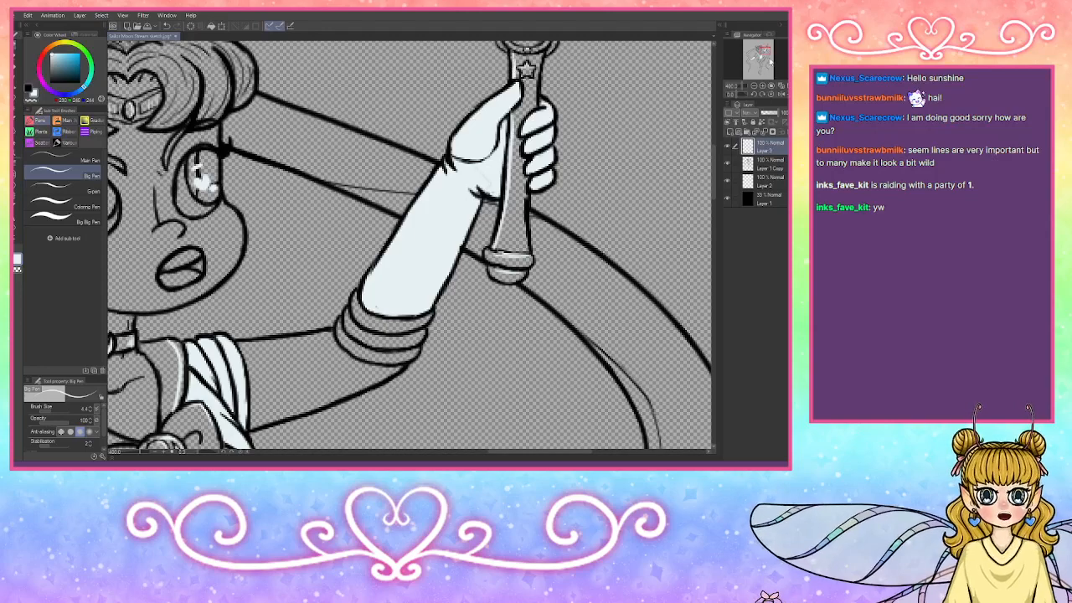
{"action": "left_click_drag", "start_coordinate": [769, 60], "coordinate": [762, 52]}
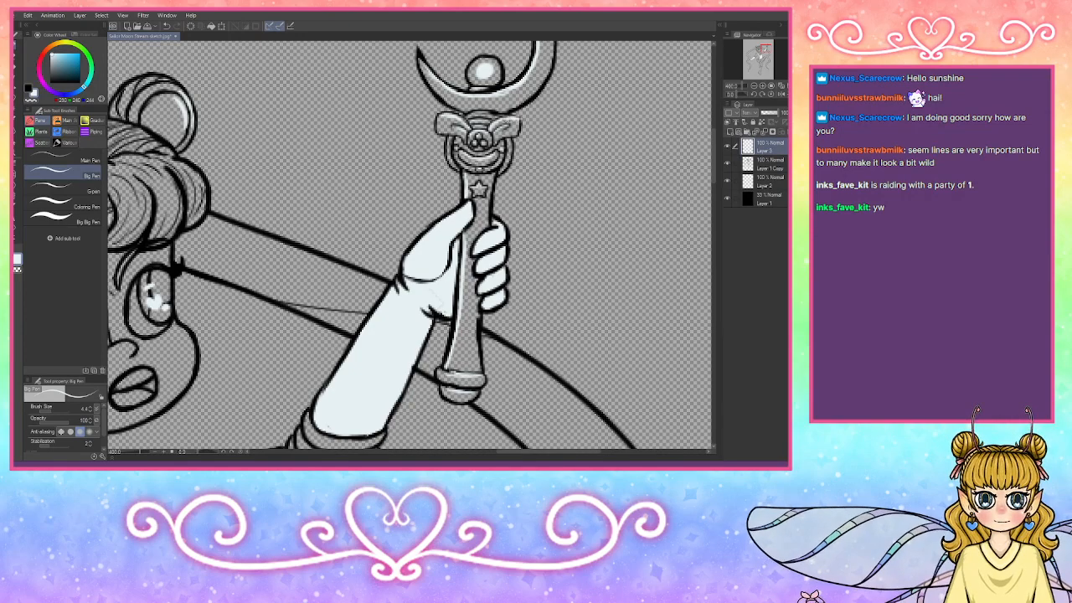
Step: Erase part of the wand orb's white highlight with the transparent color, leaving a smaller round shine
{"action": "left_click", "coordinate": [32, 92]}
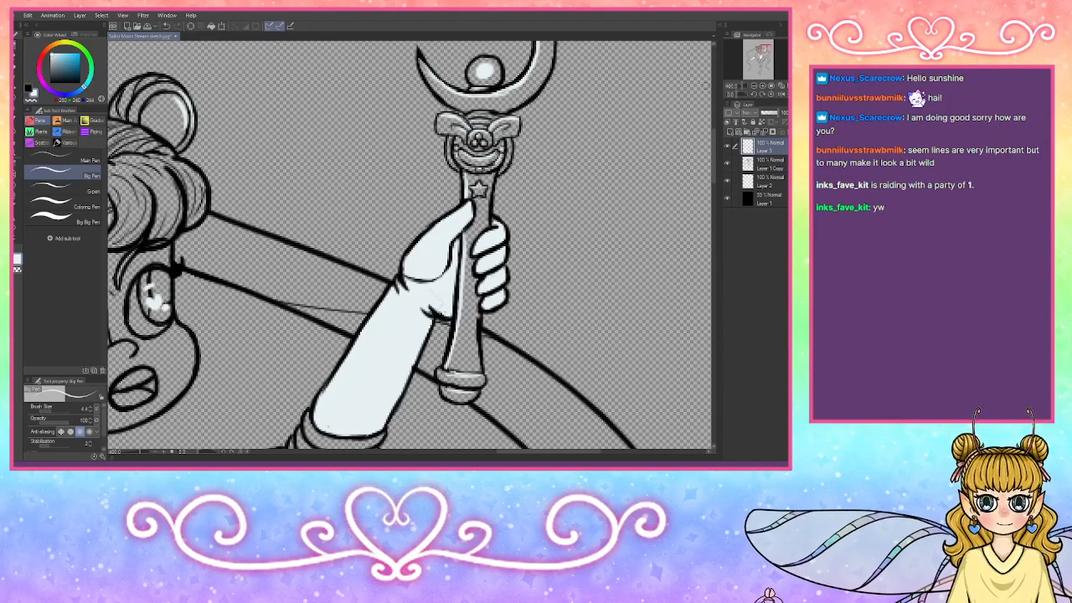
{"action": "left_click_drag", "start_coordinate": [764, 49], "coordinate": [764, 49]}
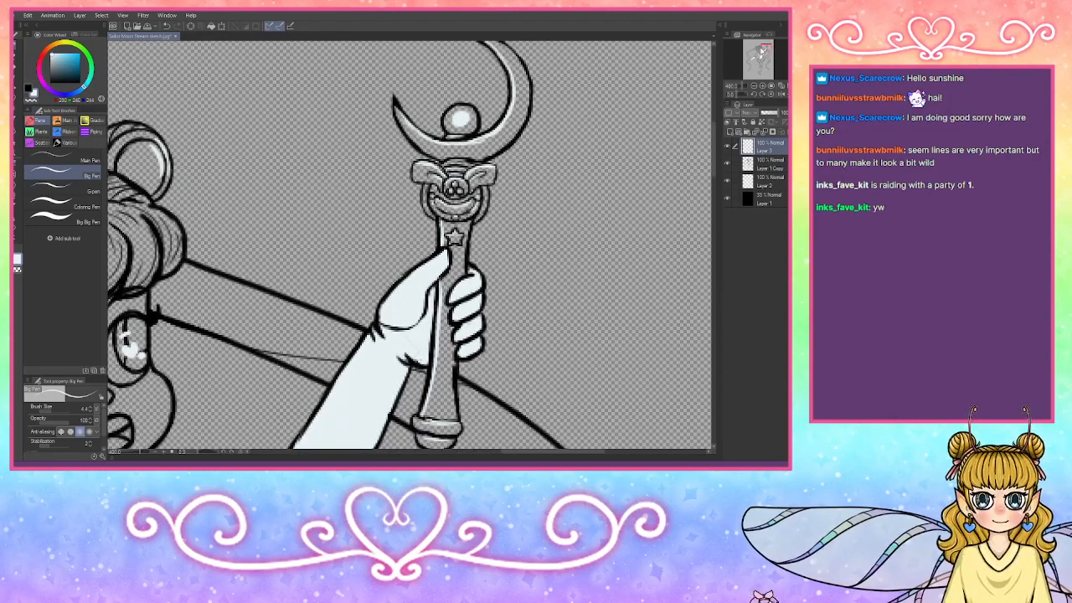
{"action": "left_click", "coordinate": [30, 100]}
{"action": "left_click_drag", "start_coordinate": [460, 105], "coordinate": [465, 123]}
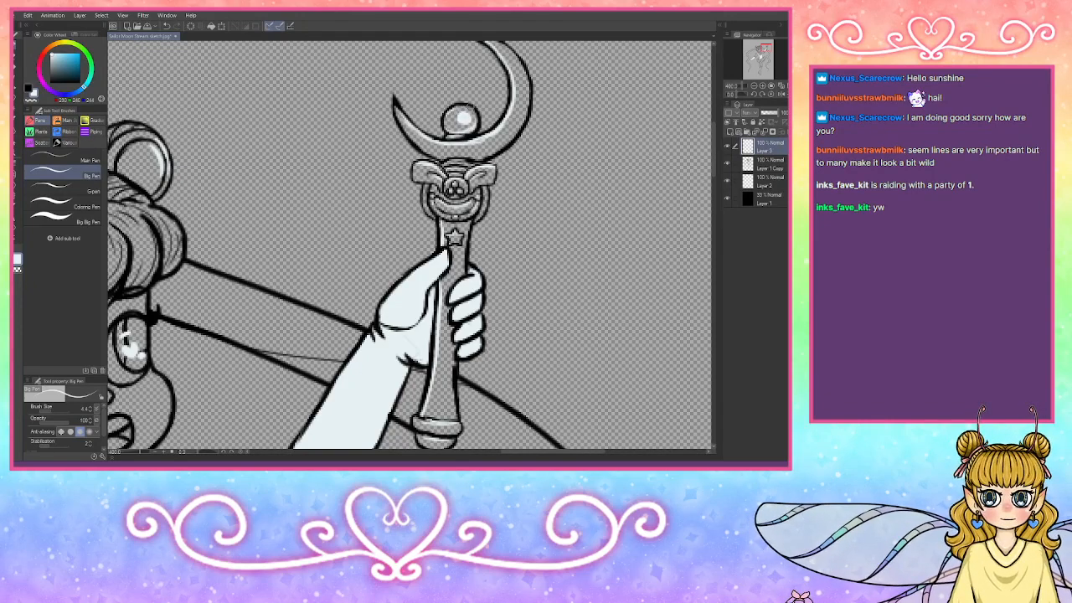
{"action": "left_click", "coordinate": [769, 87]}
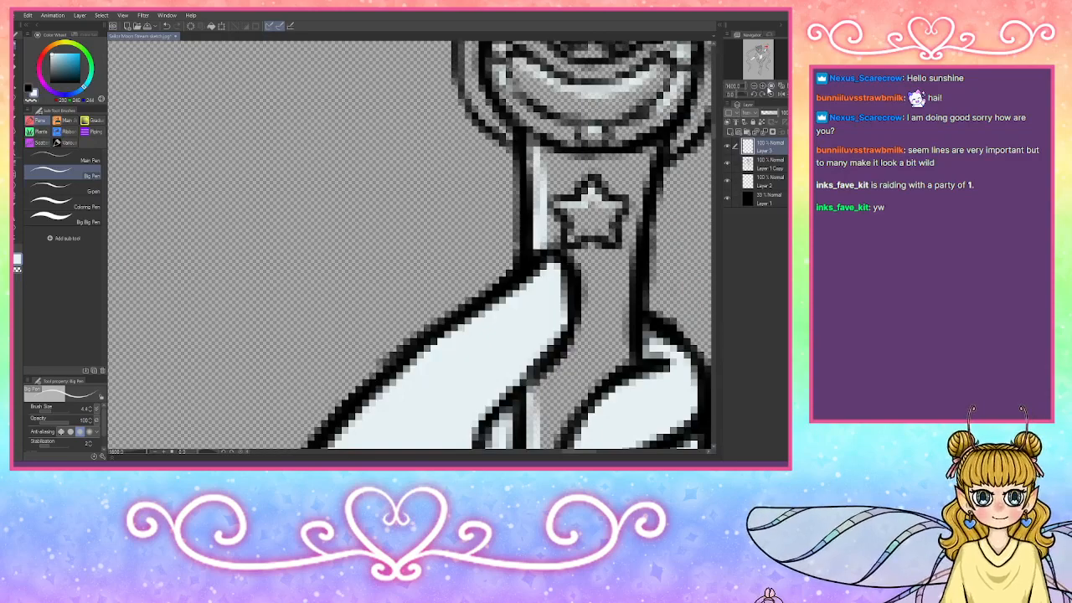
{"action": "left_click", "coordinate": [769, 88]}
{"action": "left_click", "coordinate": [783, 88]}
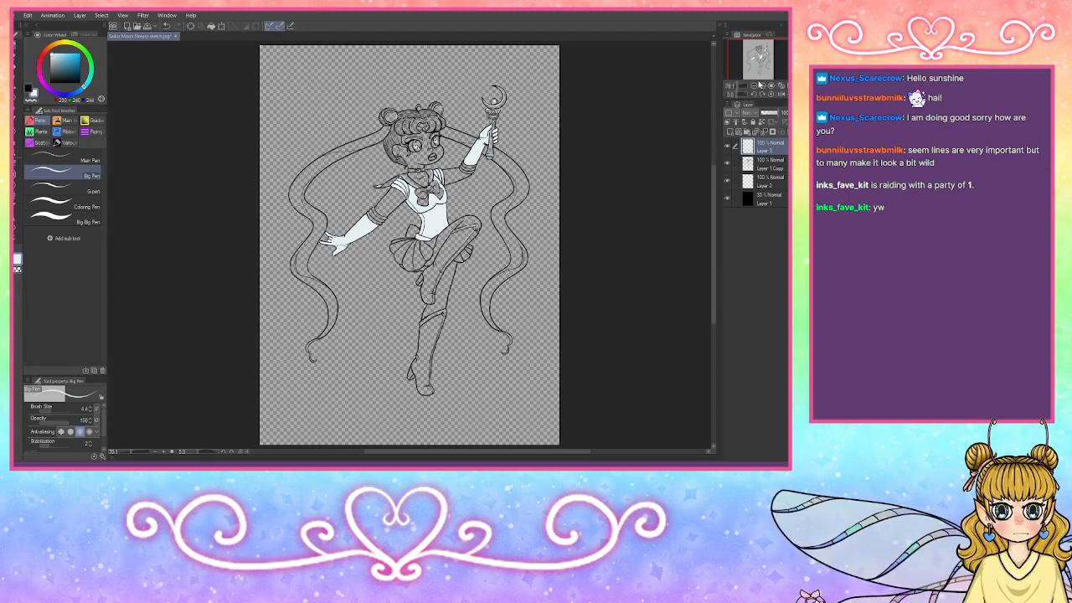
Step: Draw curved pale white highlight strokes on the bangs and along the hair parting at the crown
{"action": "left_click", "coordinate": [763, 87]}
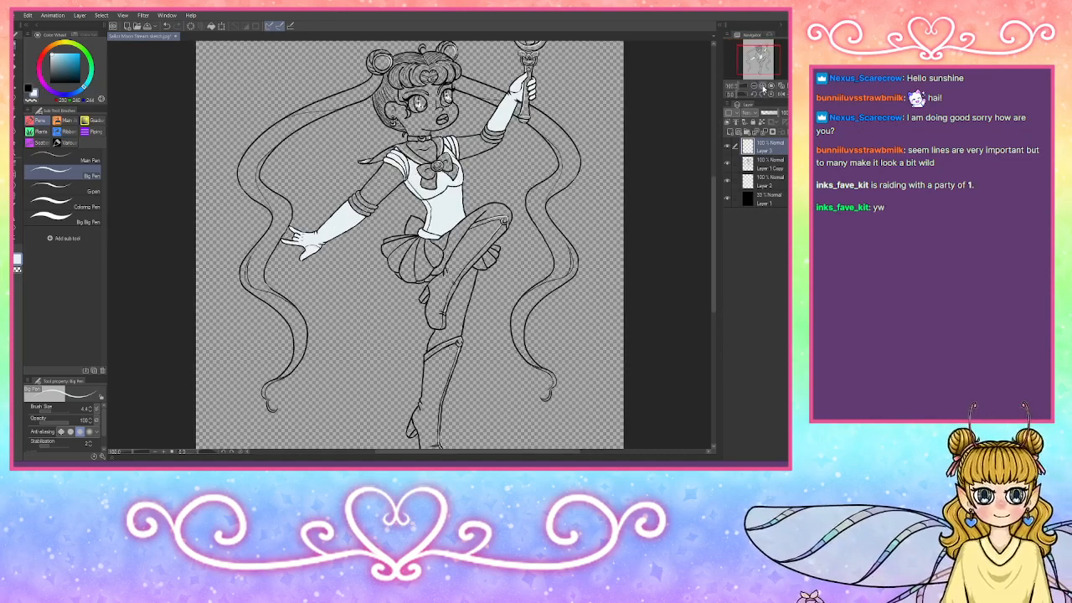
{"action": "left_click", "coordinate": [763, 87]}
{"action": "left_click", "coordinate": [763, 87]}
{"action": "left_click_drag", "start_coordinate": [757, 61], "coordinate": [758, 50]}
{"action": "left_click", "coordinate": [764, 87]}
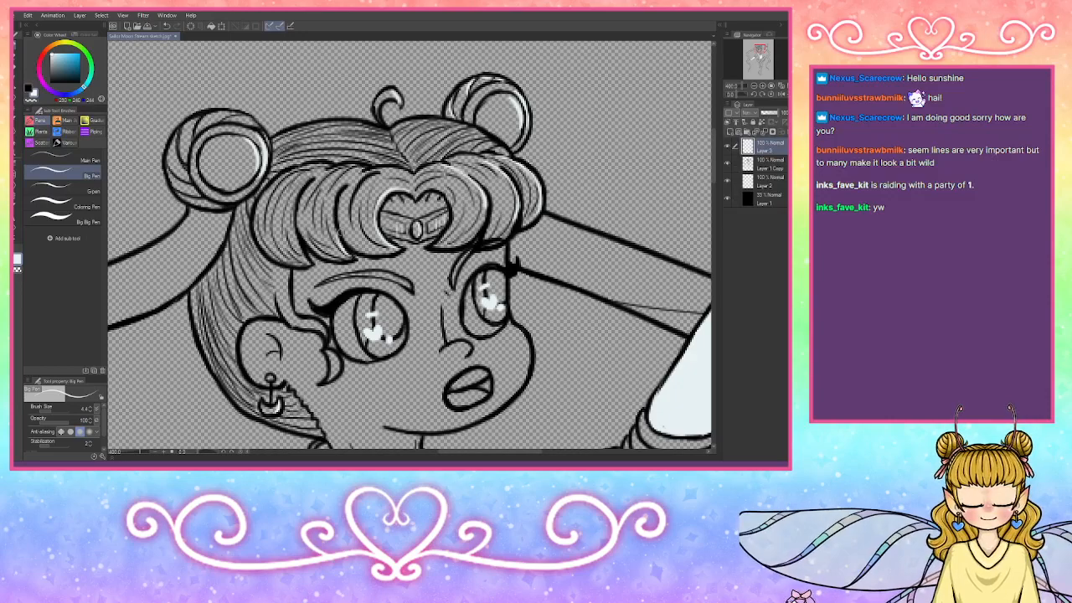
{"action": "mouse_move", "coordinate": [347, 181]}
{"action": "left_mouse_down"}
{"action": "mouse_move", "coordinate": [335, 201]}
{"action": "mouse_move", "coordinate": [353, 174]}
{"action": "mouse_move", "coordinate": [299, 191]}
{"action": "mouse_move", "coordinate": [291, 231]}
{"action": "mouse_move", "coordinate": [307, 258]}
{"action": "left_mouse_up"}
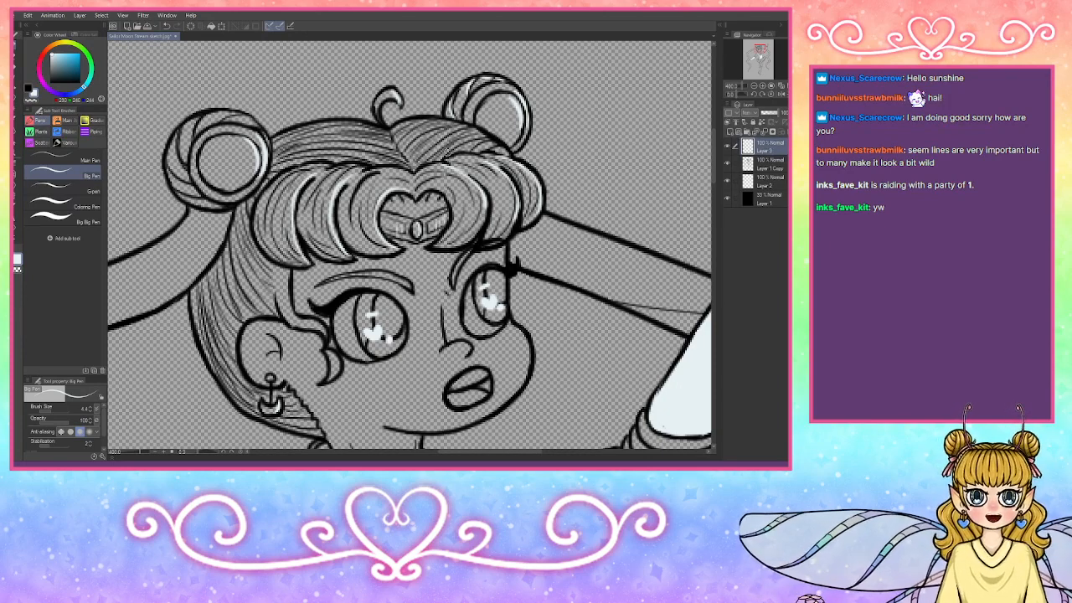
{"action": "mouse_move", "coordinate": [419, 147]}
{"action": "left_mouse_down"}
{"action": "mouse_move", "coordinate": [400, 159]}
{"action": "mouse_move", "coordinate": [415, 144]}
{"action": "mouse_move", "coordinate": [400, 149]}
{"action": "mouse_move", "coordinate": [395, 124]}
{"action": "left_mouse_up"}
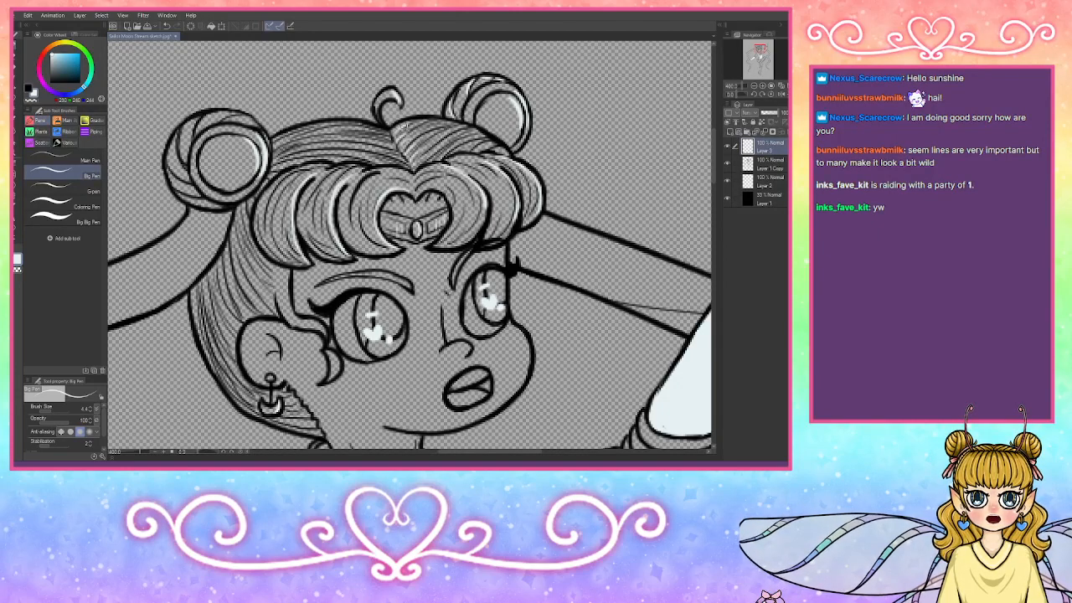
{"action": "mouse_move", "coordinate": [412, 169]}
{"action": "left_mouse_down"}
{"action": "mouse_move", "coordinate": [375, 146]}
{"action": "mouse_move", "coordinate": [378, 125]}
{"action": "left_mouse_up"}
Step: Draw long, thin pale white highlight strokes along the upper part of the pigtail on the ear side
{"action": "left_click_drag", "start_coordinate": [760, 52], "coordinate": [755, 52]}
{"action": "left_click_drag", "start_coordinate": [369, 218], "coordinate": [440, 266]}
{"action": "mouse_move", "coordinate": [587, 84]}
{"action": "left_mouse_down"}
{"action": "mouse_move", "coordinate": [560, 126]}
{"action": "mouse_move", "coordinate": [471, 179]}
{"action": "left_mouse_up"}
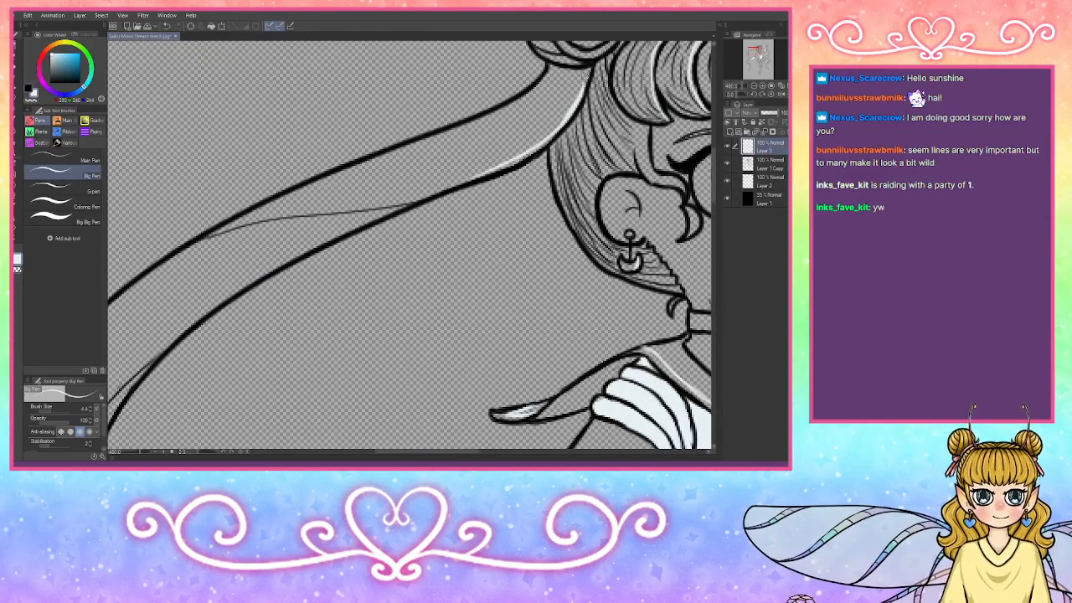
{"action": "mouse_move", "coordinate": [586, 70]}
{"action": "left_mouse_down"}
{"action": "mouse_move", "coordinate": [463, 167]}
{"action": "mouse_move", "coordinate": [369, 191]}
{"action": "left_mouse_up"}
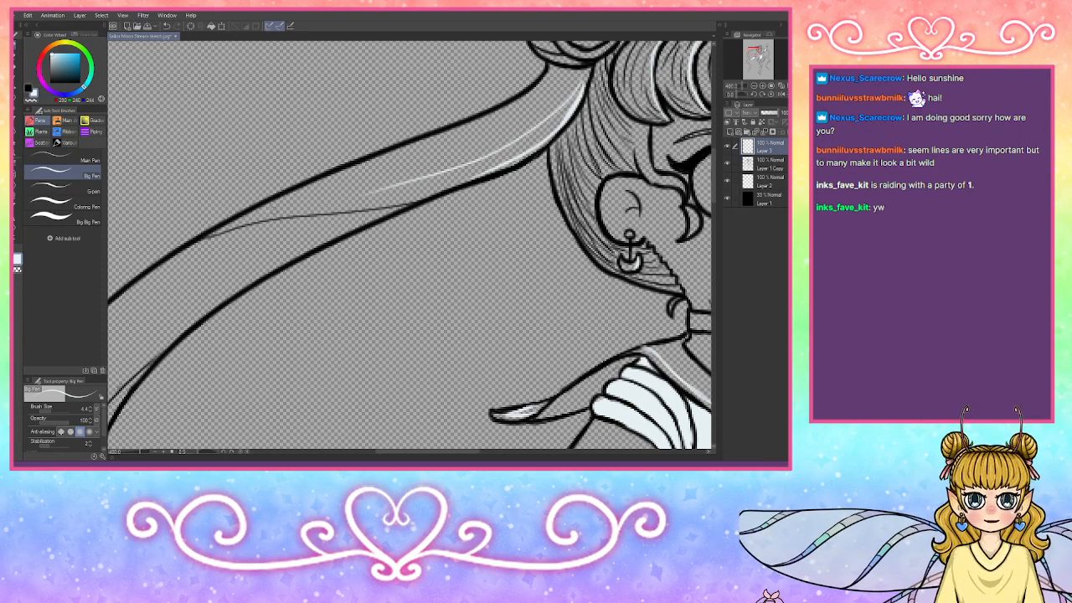
{"action": "left_click_drag", "start_coordinate": [270, 212], "coordinate": [476, 130]}
{"action": "left_click_drag", "start_coordinate": [392, 206], "coordinate": [109, 346]}
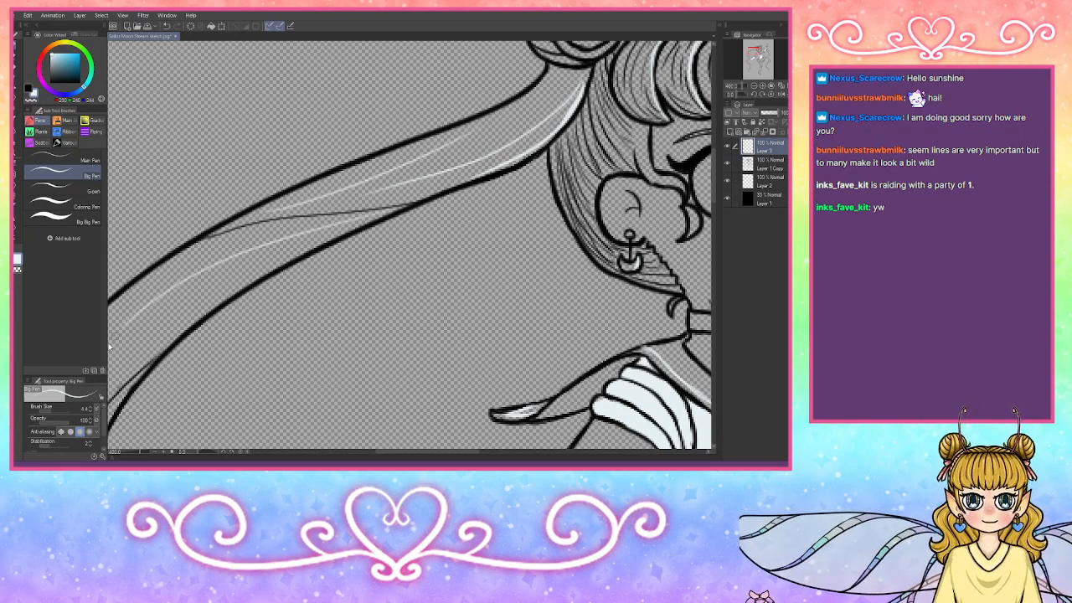
Step: Draw thin pale white highlight strokes along the ear-side pigtail's upper stretch and around its first outer bend
{"action": "left_click_drag", "start_coordinate": [282, 246], "coordinate": [114, 379]}
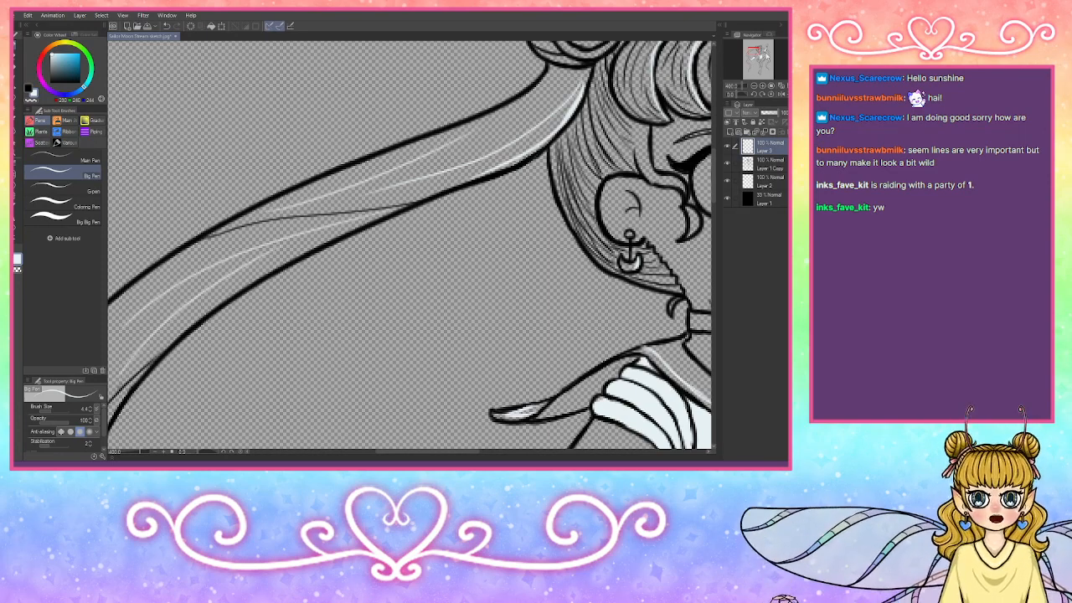
{"action": "left_click_drag", "start_coordinate": [756, 53], "coordinate": [743, 59]}
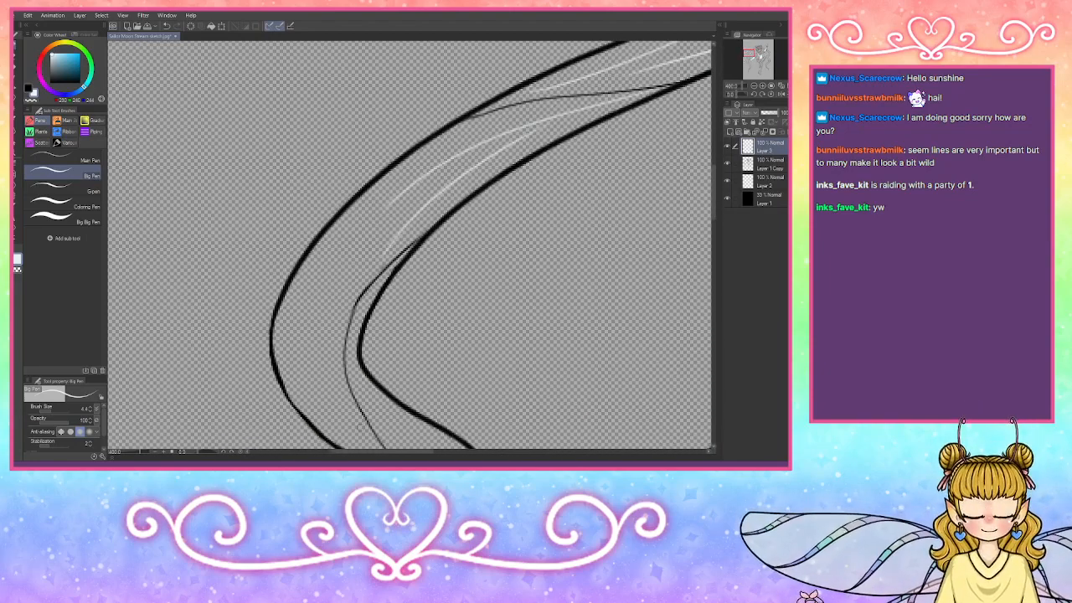
{"action": "left_click_drag", "start_coordinate": [332, 424], "coordinate": [377, 202]}
{"action": "left_click_drag", "start_coordinate": [323, 244], "coordinate": [491, 121]}
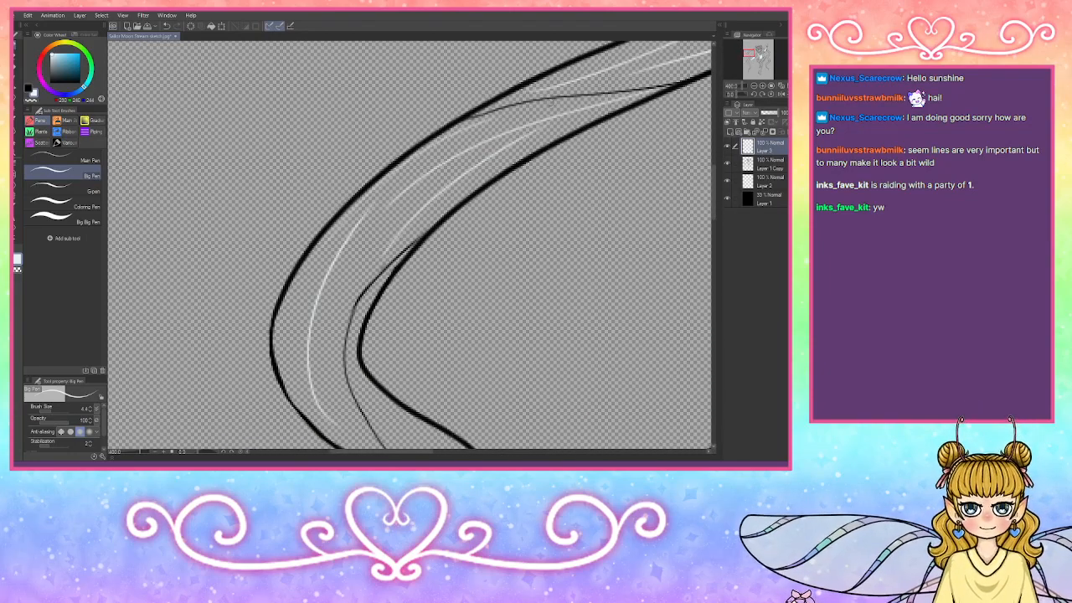
{"action": "left_click_drag", "start_coordinate": [295, 322], "coordinate": [308, 384]}
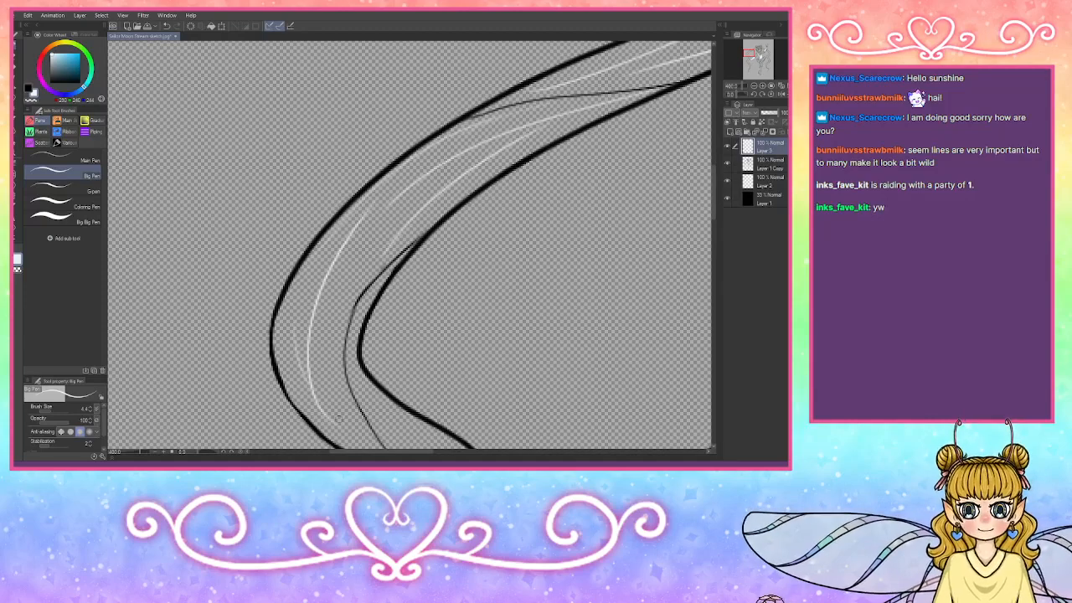
{"action": "key", "text": "ctrl+z"}
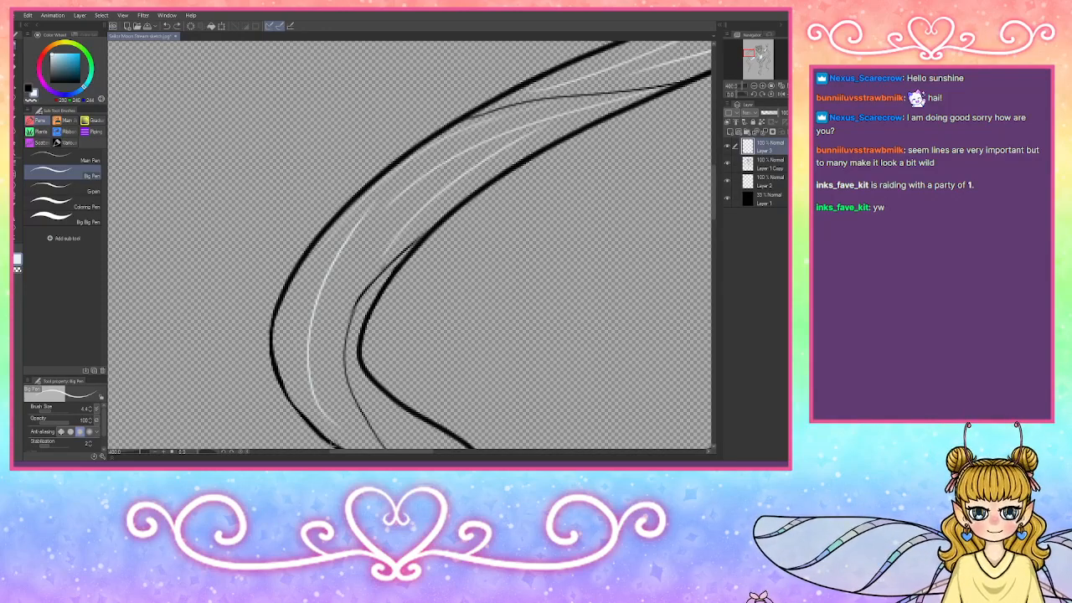
{"action": "mouse_move", "coordinate": [335, 444]}
{"action": "left_mouse_down"}
{"action": "mouse_move", "coordinate": [293, 312]}
{"action": "mouse_move", "coordinate": [316, 423]}
{"action": "mouse_move", "coordinate": [337, 445]}
{"action": "left_mouse_up"}
{"action": "key", "text": "ctrl+z"}
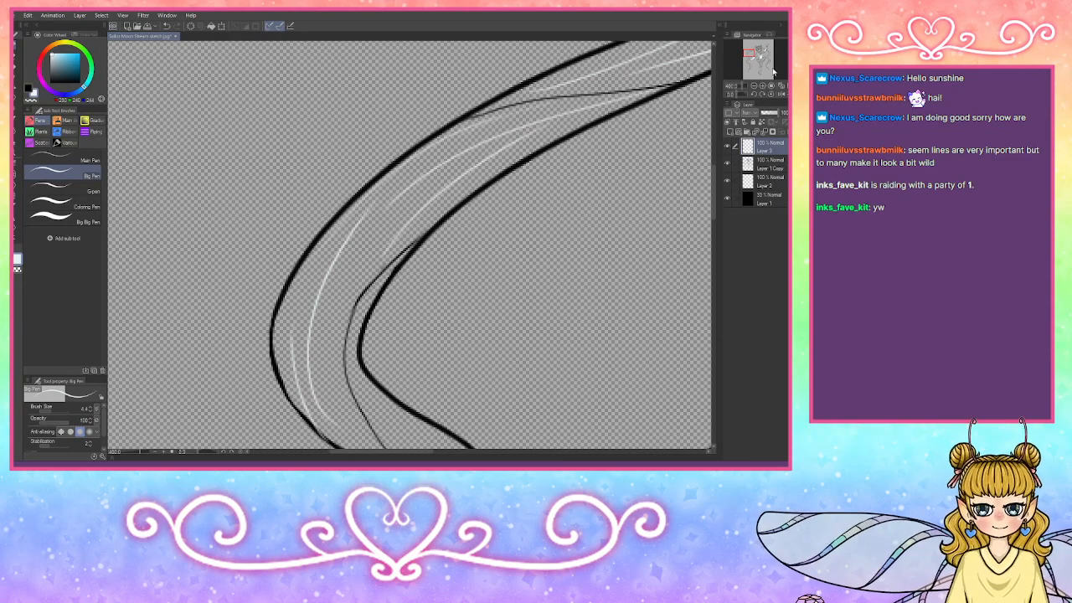
{"action": "mouse_move", "coordinate": [459, 415]}
{"action": "left_mouse_down"}
{"action": "mouse_move", "coordinate": [443, 319]}
{"action": "mouse_move", "coordinate": [434, 322]}
{"action": "left_mouse_up"}
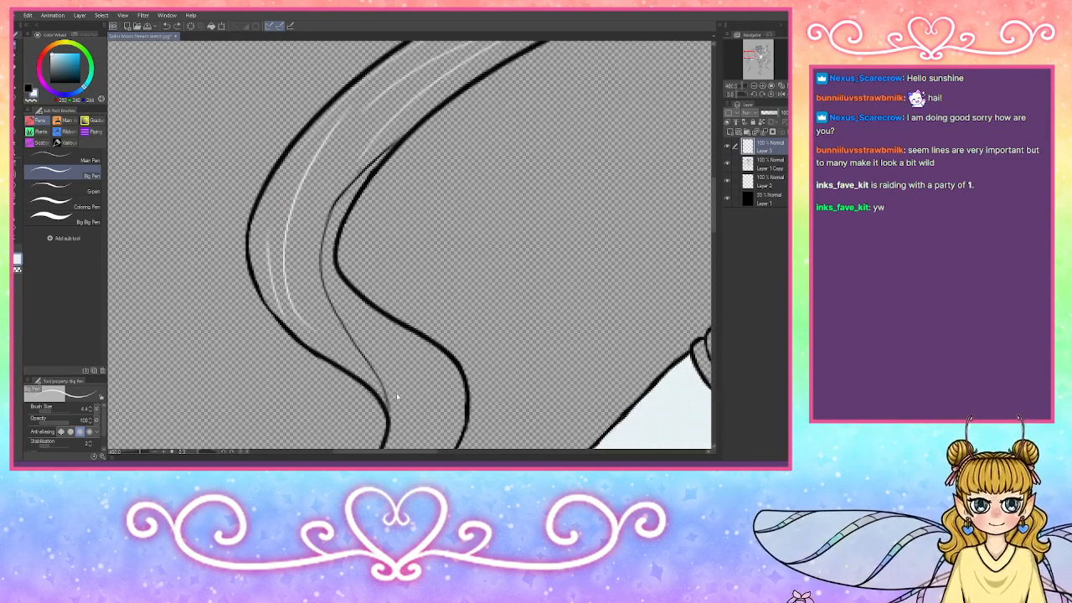
{"action": "key", "text": "ctrl+z"}
{"action": "left_click_drag", "start_coordinate": [395, 410], "coordinate": [324, 285]}
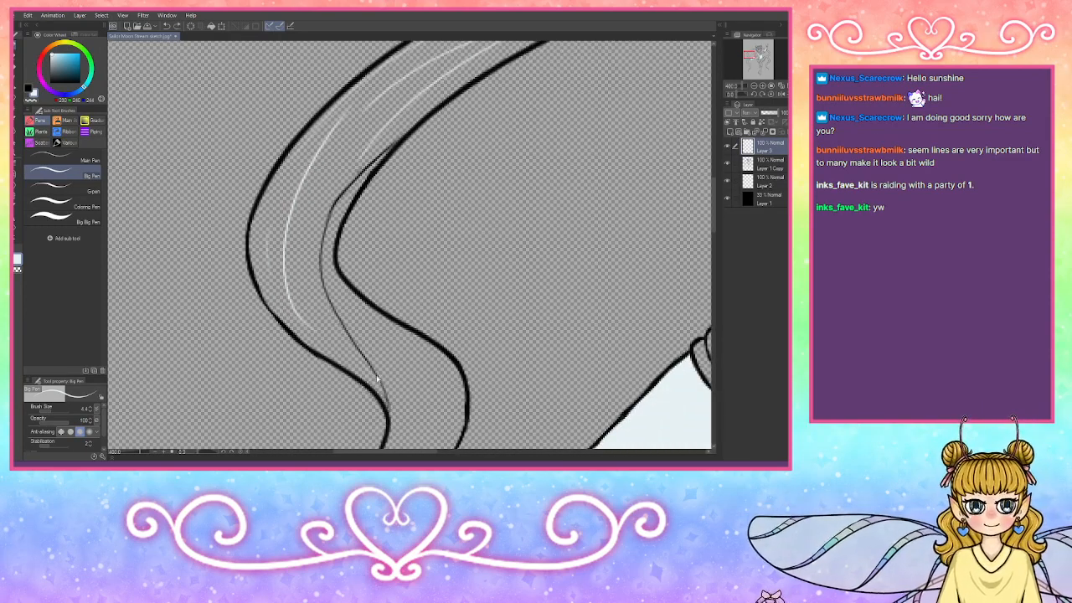
{"action": "left_click_drag", "start_coordinate": [387, 410], "coordinate": [310, 203]}
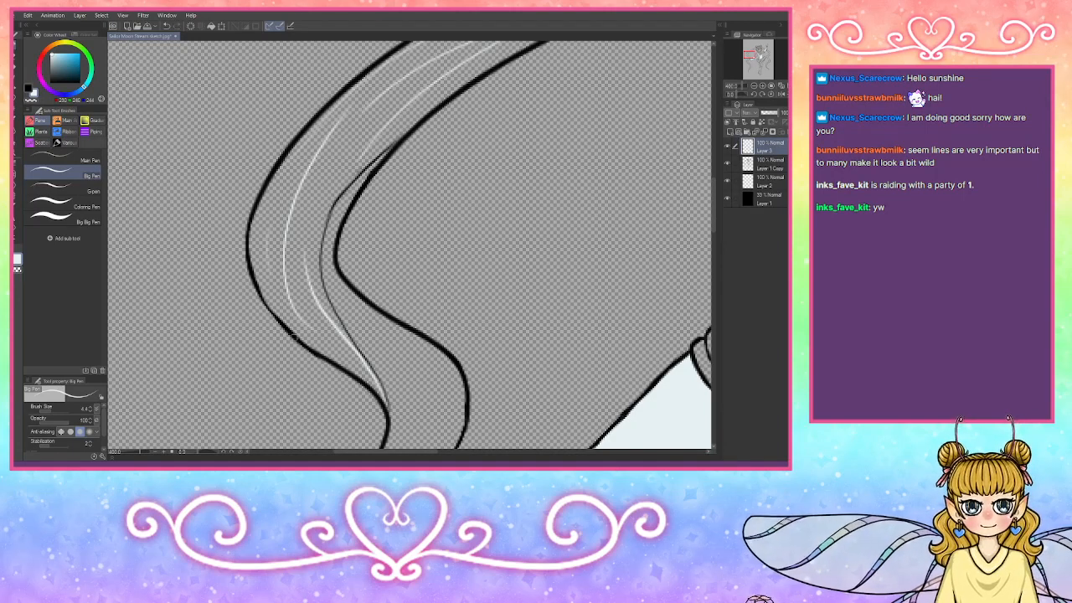
{"action": "mouse_move", "coordinate": [294, 338]}
{"action": "left_mouse_down"}
{"action": "mouse_move", "coordinate": [277, 289]}
{"action": "mouse_move", "coordinate": [273, 224]}
{"action": "left_mouse_up"}
{"action": "key", "text": "ctrl+z"}
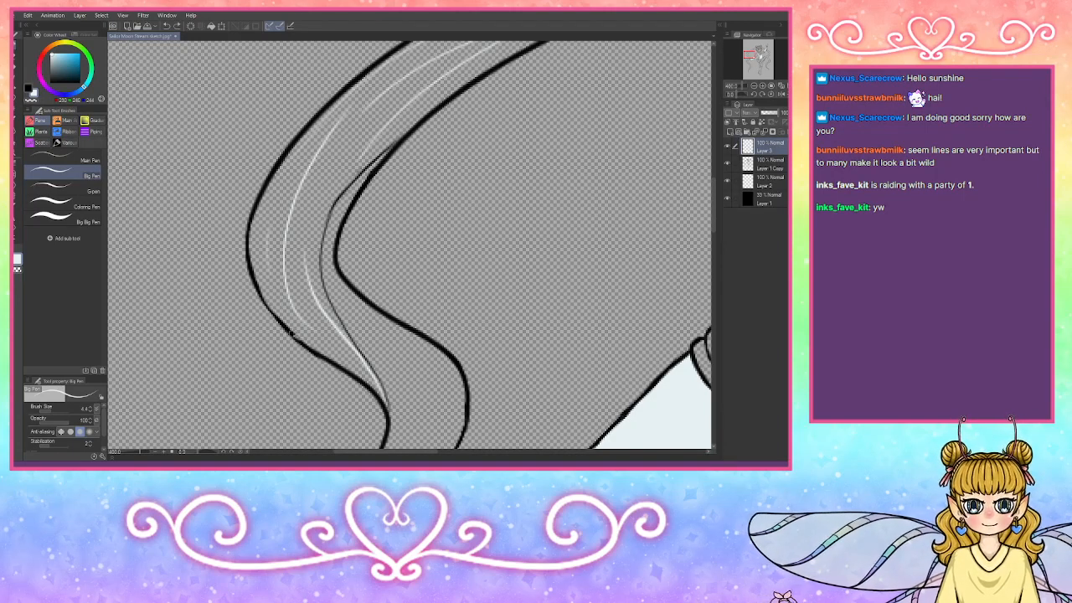
{"action": "left_click_drag", "start_coordinate": [293, 335], "coordinate": [300, 159]}
{"action": "key", "text": "ctrl+z"}
{"action": "key", "text": "ctrl+z"}
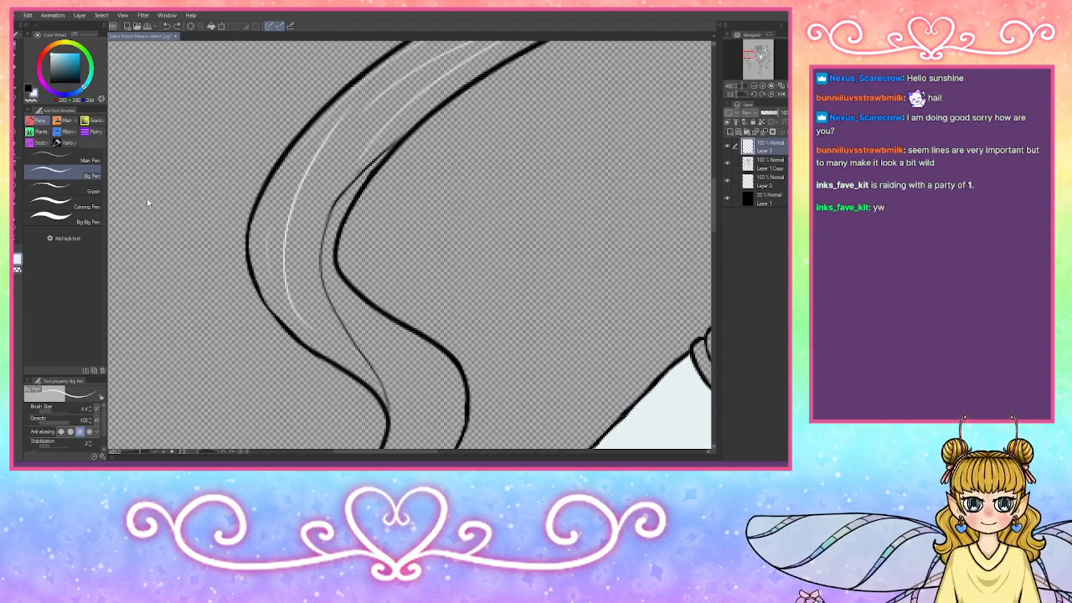
Step: Draw pale white highlight strokes below the pigtail's first bend, along its overlapping strand and both outlines
{"action": "mouse_move", "coordinate": [386, 405]}
{"action": "left_mouse_down"}
{"action": "mouse_move", "coordinate": [319, 312]}
{"action": "mouse_move", "coordinate": [312, 236]}
{"action": "left_mouse_up"}
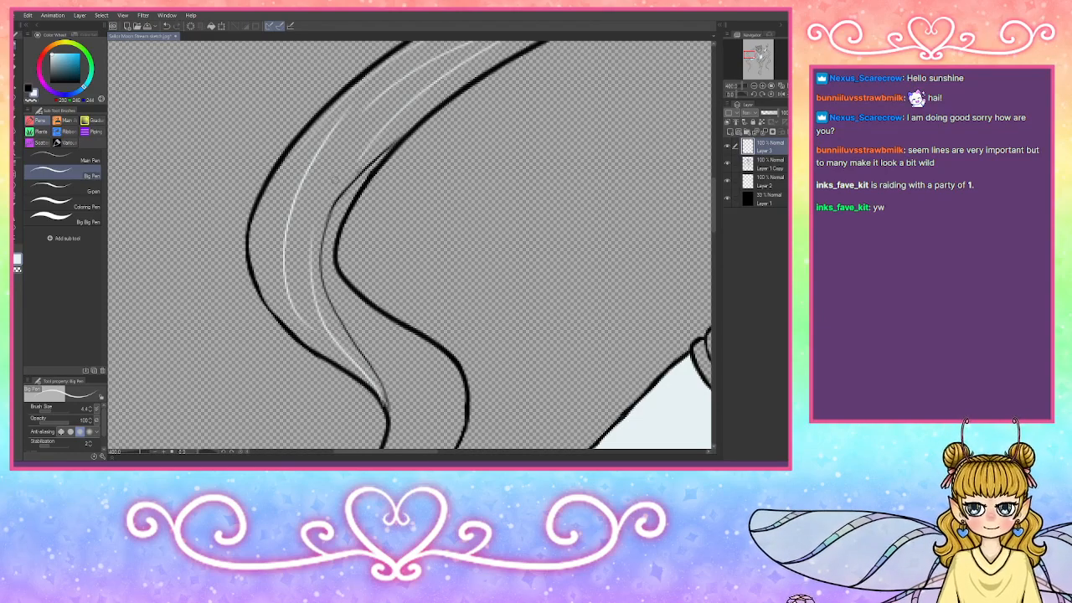
{"action": "mouse_move", "coordinate": [313, 351]}
{"action": "left_mouse_down"}
{"action": "mouse_move", "coordinate": [260, 276]}
{"action": "mouse_move", "coordinate": [256, 192]}
{"action": "left_mouse_up"}
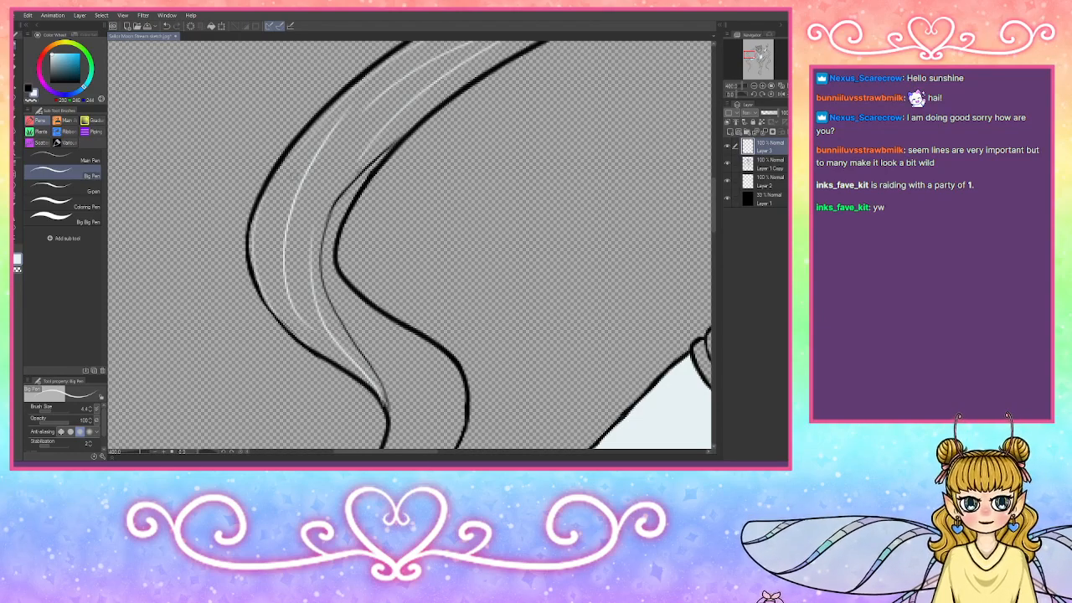
{"action": "mouse_move", "coordinate": [377, 165]}
{"action": "left_mouse_down"}
{"action": "mouse_move", "coordinate": [343, 219]}
{"action": "mouse_move", "coordinate": [339, 277]}
{"action": "mouse_move", "coordinate": [436, 369]}
{"action": "left_mouse_up"}
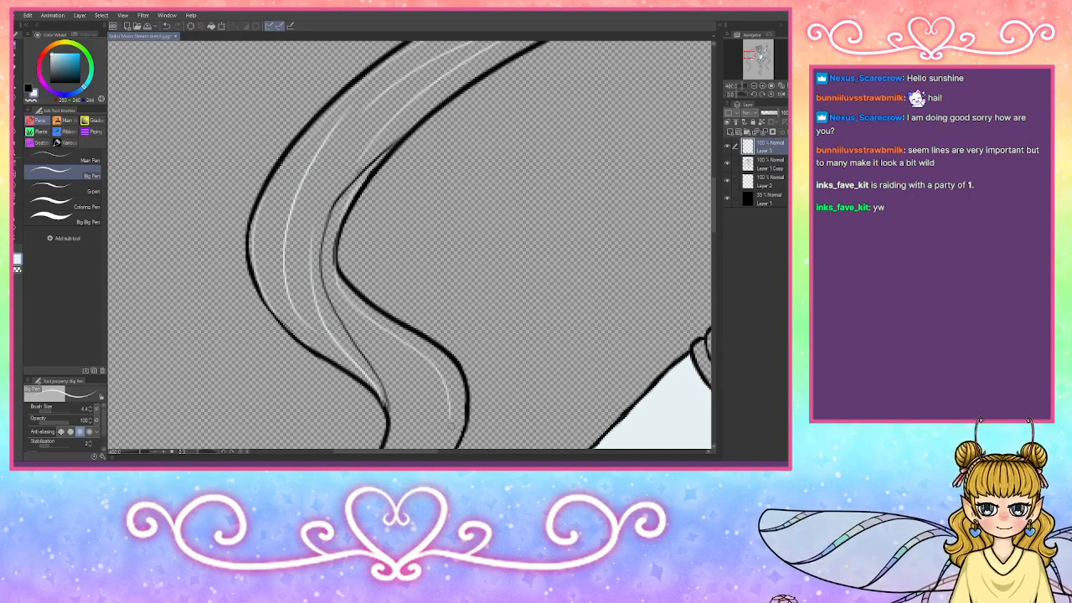
{"action": "key", "text": "ctrl+z"}
{"action": "key", "text": "ctrl+z"}
{"action": "mouse_move", "coordinate": [355, 194]}
{"action": "left_mouse_down"}
{"action": "mouse_move", "coordinate": [337, 285]}
{"action": "mouse_move", "coordinate": [334, 256]}
{"action": "mouse_move", "coordinate": [417, 351]}
{"action": "mouse_move", "coordinate": [453, 429]}
{"action": "left_mouse_up"}
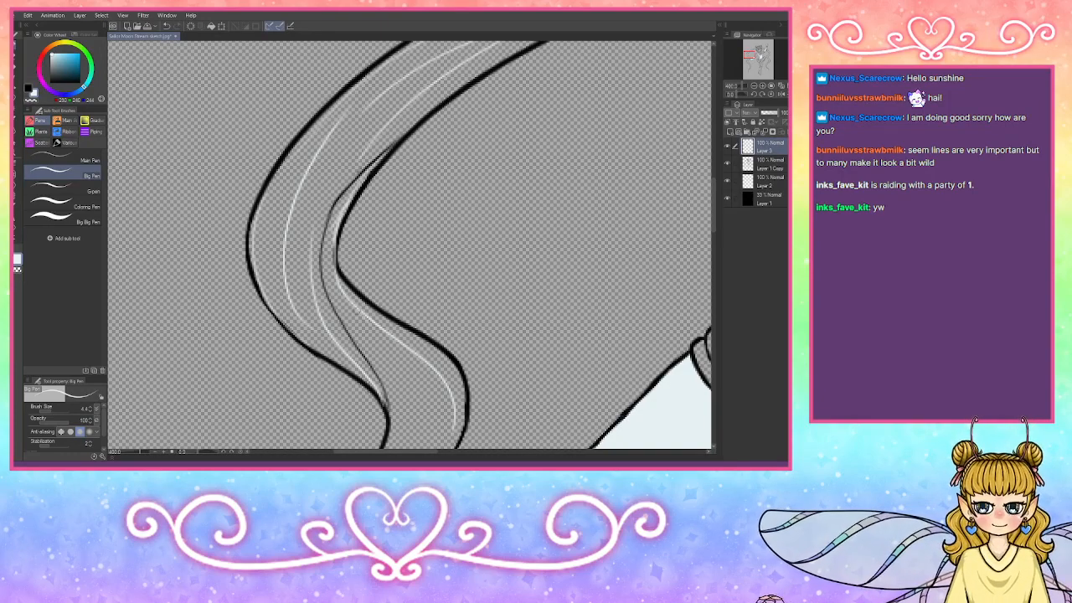
Step: Draw pale white highlight strokes along the pigtail's outer side, from above the hand down into the second bend
{"action": "left_click", "coordinate": [748, 57]}
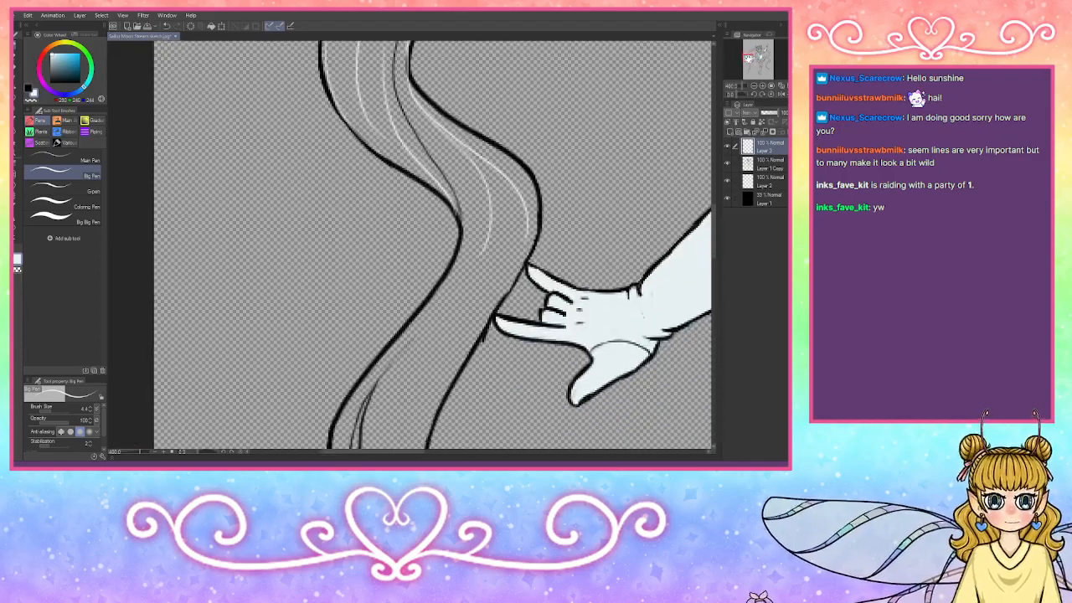
{"action": "left_click_drag", "start_coordinate": [748, 58], "coordinate": [748, 60]}
{"action": "mouse_move", "coordinate": [488, 150]}
{"action": "left_mouse_down"}
{"action": "mouse_move", "coordinate": [361, 297]}
{"action": "mouse_move", "coordinate": [345, 334]}
{"action": "left_mouse_up"}
{"action": "left_click_drag", "start_coordinate": [359, 293], "coordinate": [345, 368]}
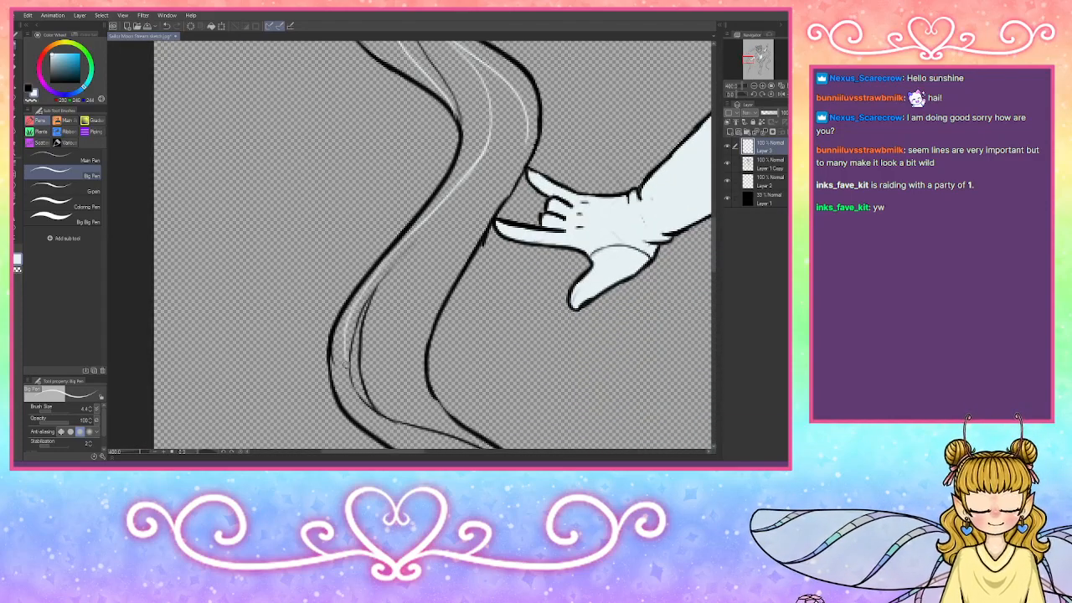
{"action": "mouse_move", "coordinate": [347, 332]}
{"action": "left_mouse_down"}
{"action": "mouse_move", "coordinate": [345, 360]}
{"action": "mouse_move", "coordinate": [370, 411]}
{"action": "mouse_move", "coordinate": [412, 428]}
{"action": "left_mouse_up"}
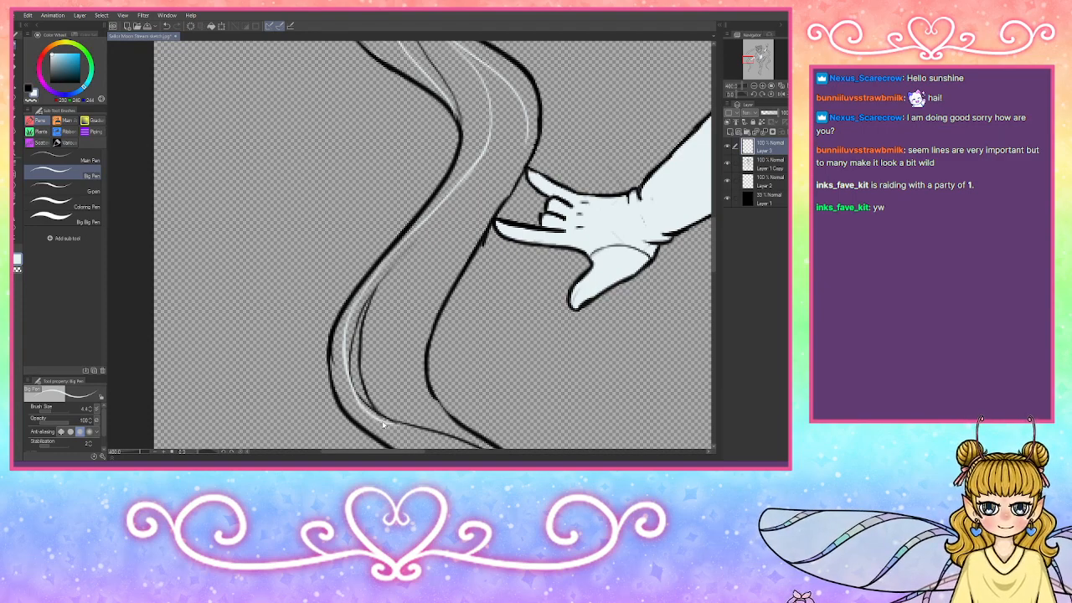
{"action": "key", "text": "ctrl+z"}
{"action": "key", "text": "ctrl+z"}
{"action": "mouse_move", "coordinate": [352, 340]}
{"action": "left_mouse_down"}
{"action": "mouse_move", "coordinate": [346, 384]}
{"action": "mouse_move", "coordinate": [402, 424]}
{"action": "left_mouse_up"}
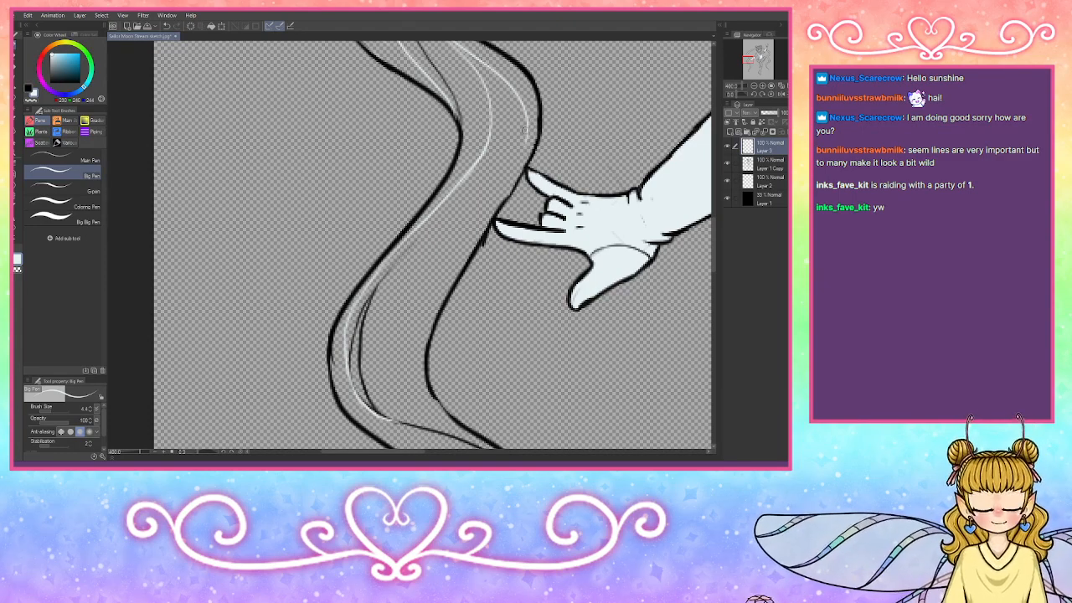
Step: Draw pale white highlight strokes along the pigtail's middle and hand side, trimming the doubled line at the second bend with the transparent color
{"action": "mouse_move", "coordinate": [526, 129]}
{"action": "left_mouse_down"}
{"action": "mouse_move", "coordinate": [487, 217]}
{"action": "mouse_move", "coordinate": [430, 259]}
{"action": "left_mouse_up"}
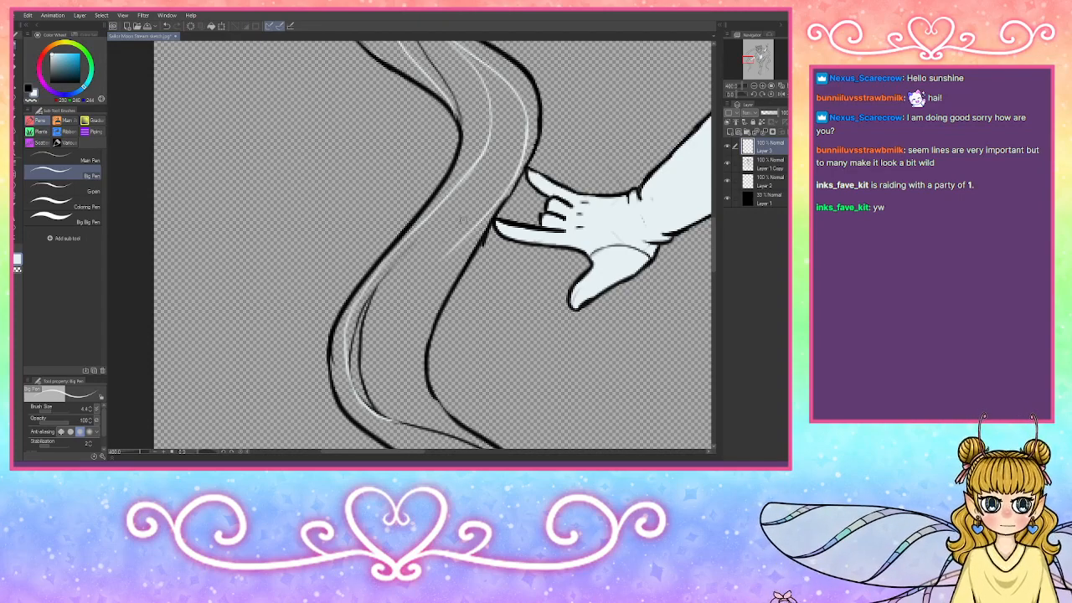
{"action": "mouse_move", "coordinate": [475, 222]}
{"action": "left_mouse_down"}
{"action": "mouse_move", "coordinate": [398, 325]}
{"action": "mouse_move", "coordinate": [386, 385]}
{"action": "mouse_move", "coordinate": [384, 361]}
{"action": "left_mouse_up"}
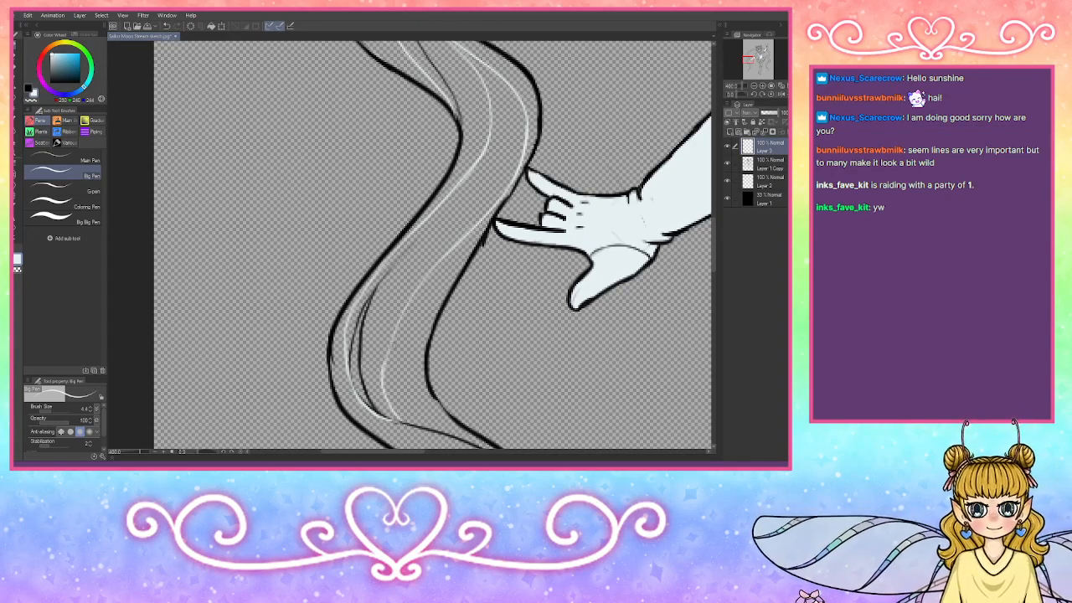
{"action": "left_click_drag", "start_coordinate": [393, 406], "coordinate": [388, 339]}
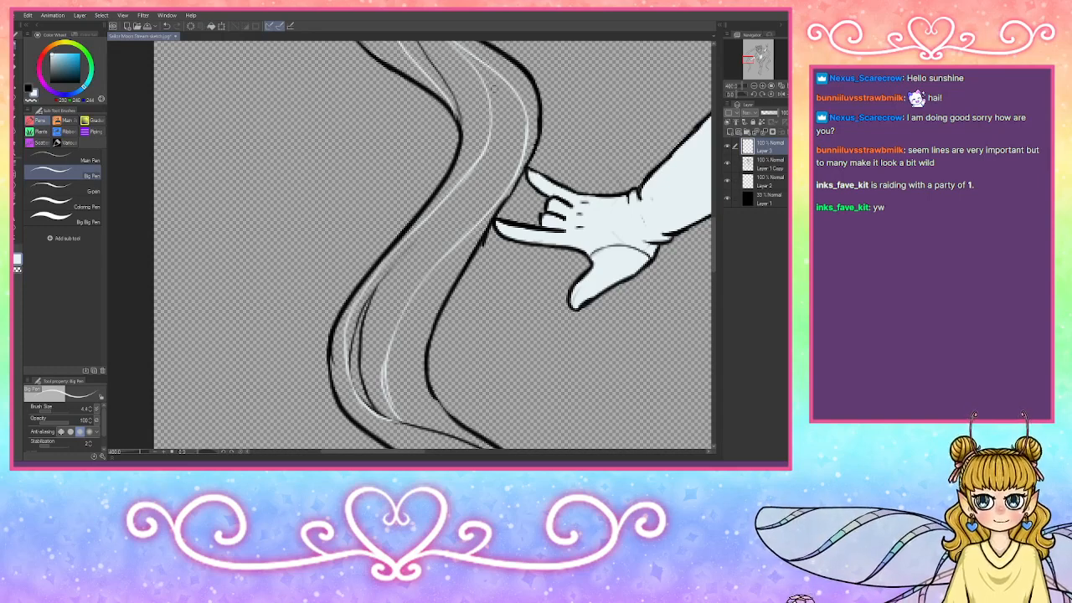
{"action": "mouse_move", "coordinate": [506, 132]}
{"action": "left_mouse_down"}
{"action": "mouse_move", "coordinate": [383, 307]}
{"action": "mouse_move", "coordinate": [368, 379]}
{"action": "left_mouse_up"}
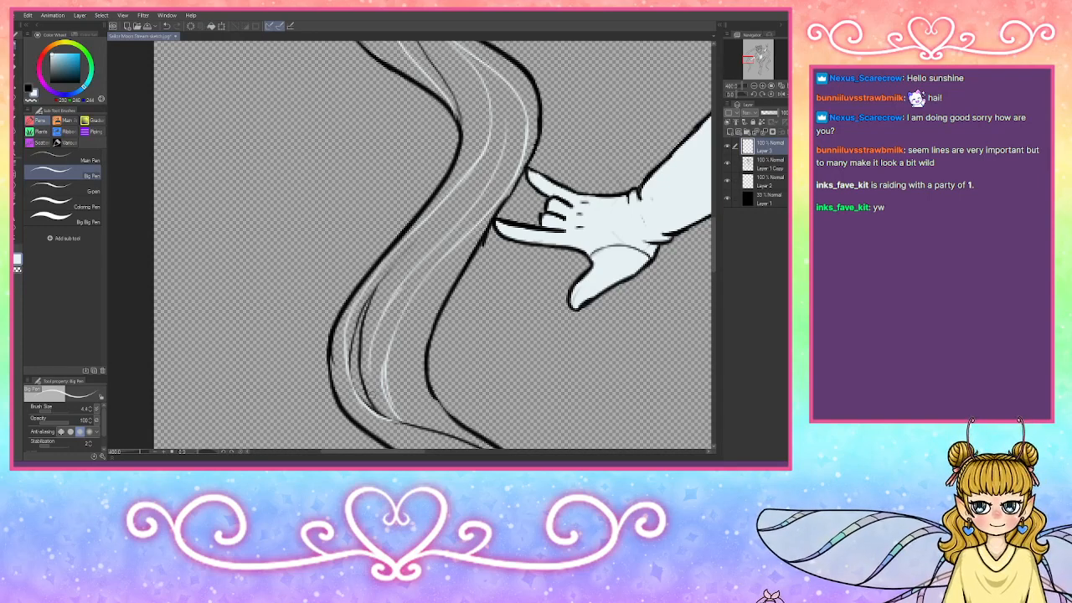
{"action": "mouse_move", "coordinate": [450, 434]}
{"action": "left_mouse_down"}
{"action": "mouse_move", "coordinate": [419, 386]}
{"action": "mouse_move", "coordinate": [470, 237]}
{"action": "left_mouse_up"}
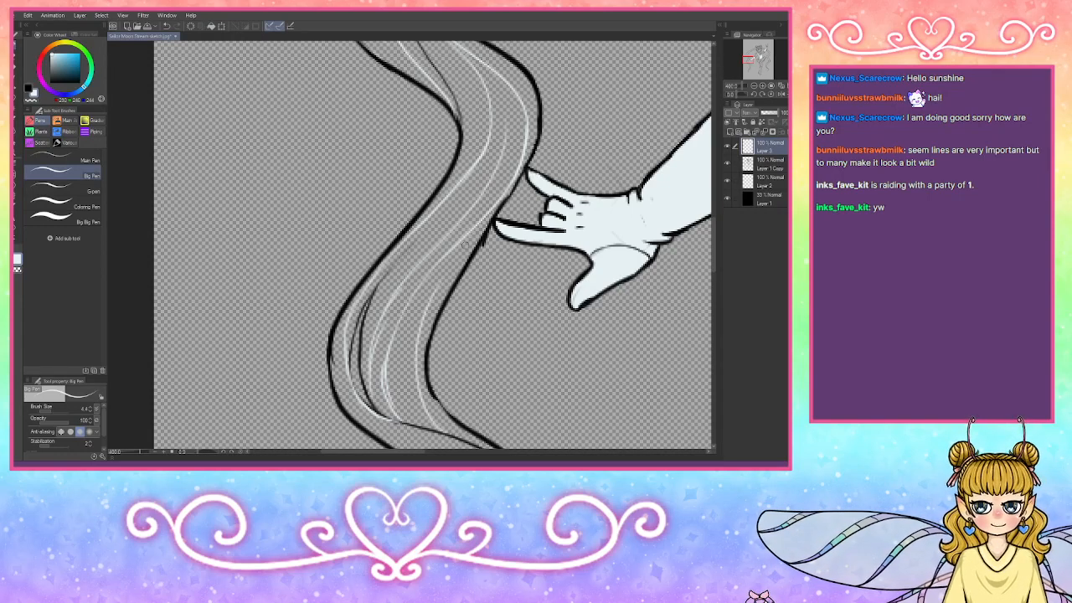
{"action": "left_click", "coordinate": [17, 268]}
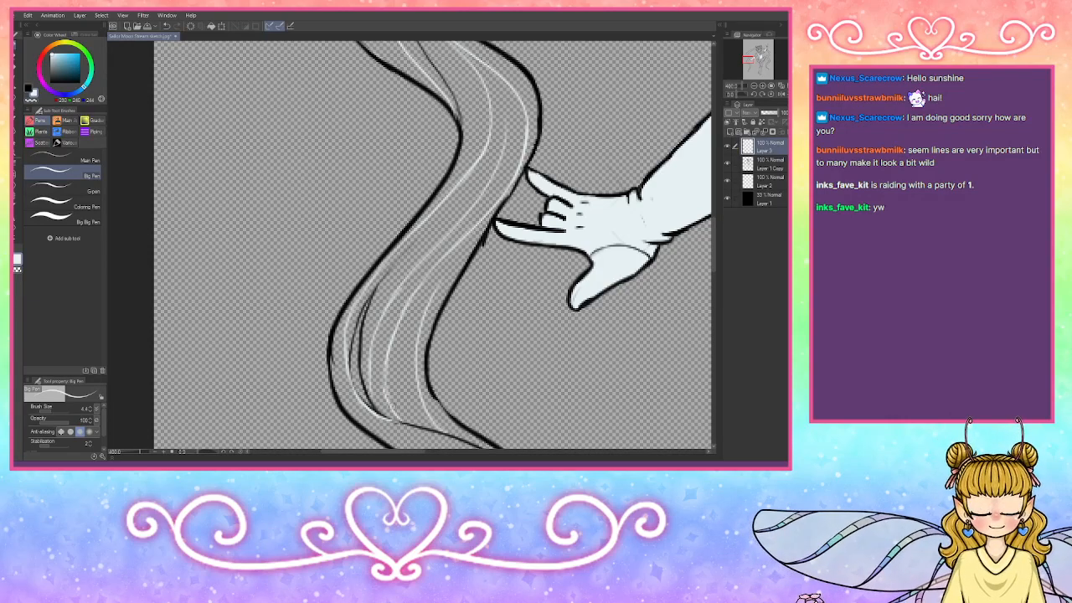
Step: Draw a long pale white highlight from the second bend down along the outer edge of the pigtail's lowest curve
{"action": "left_click_drag", "start_coordinate": [751, 65], "coordinate": [744, 74]}
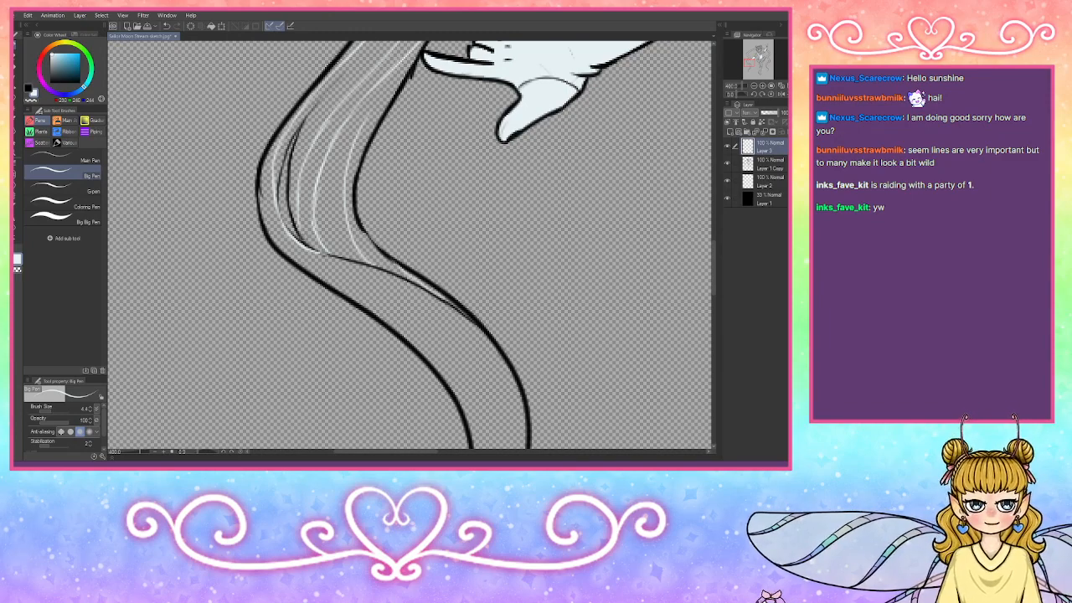
{"action": "mouse_move", "coordinate": [286, 134]}
{"action": "left_mouse_down"}
{"action": "mouse_move", "coordinate": [266, 184]}
{"action": "mouse_move", "coordinate": [273, 243]}
{"action": "mouse_move", "coordinate": [390, 309]}
{"action": "mouse_move", "coordinate": [505, 416]}
{"action": "left_mouse_up"}
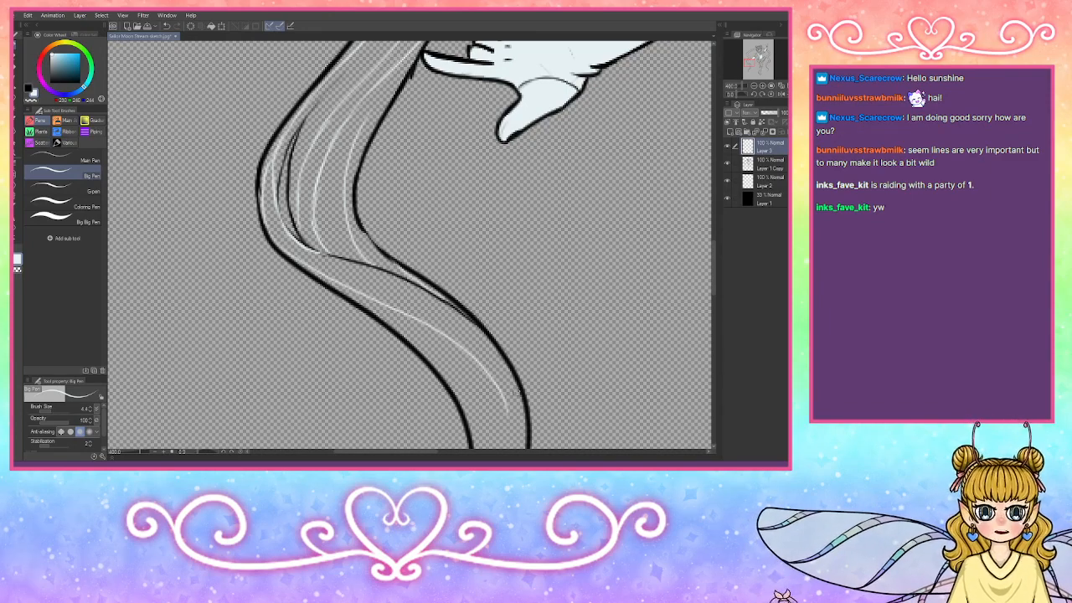
{"action": "scroll", "coordinate": [410, 243], "scroll_direction": "down", "scroll_amount": 6}
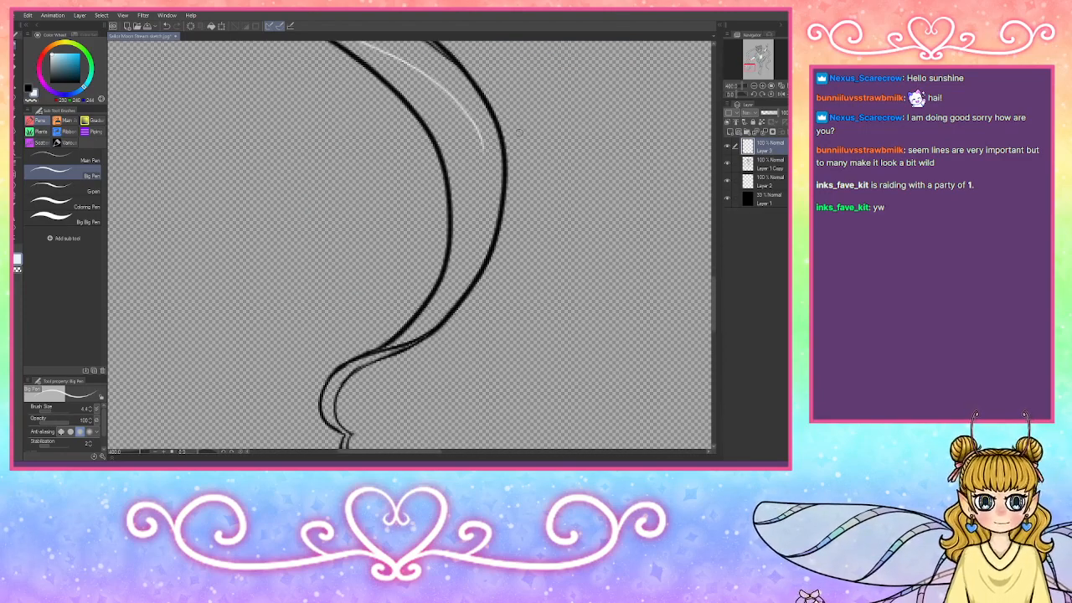
{"action": "left_click_drag", "start_coordinate": [482, 144], "coordinate": [486, 251]}
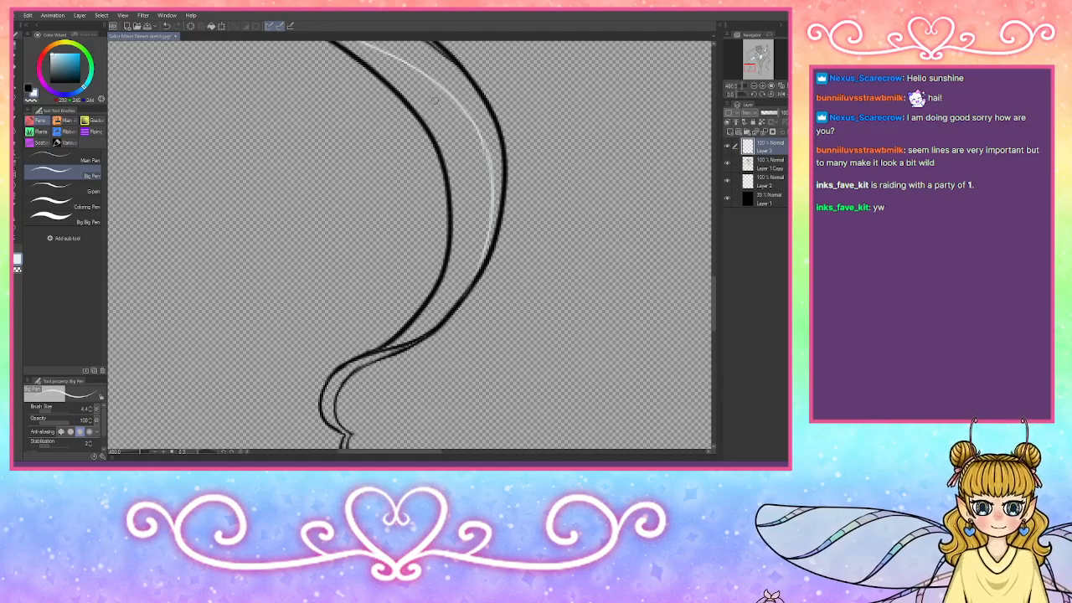
{"action": "mouse_move", "coordinate": [384, 79]}
{"action": "left_mouse_down"}
{"action": "mouse_move", "coordinate": [463, 152]}
{"action": "mouse_move", "coordinate": [367, 360]}
{"action": "left_mouse_up"}
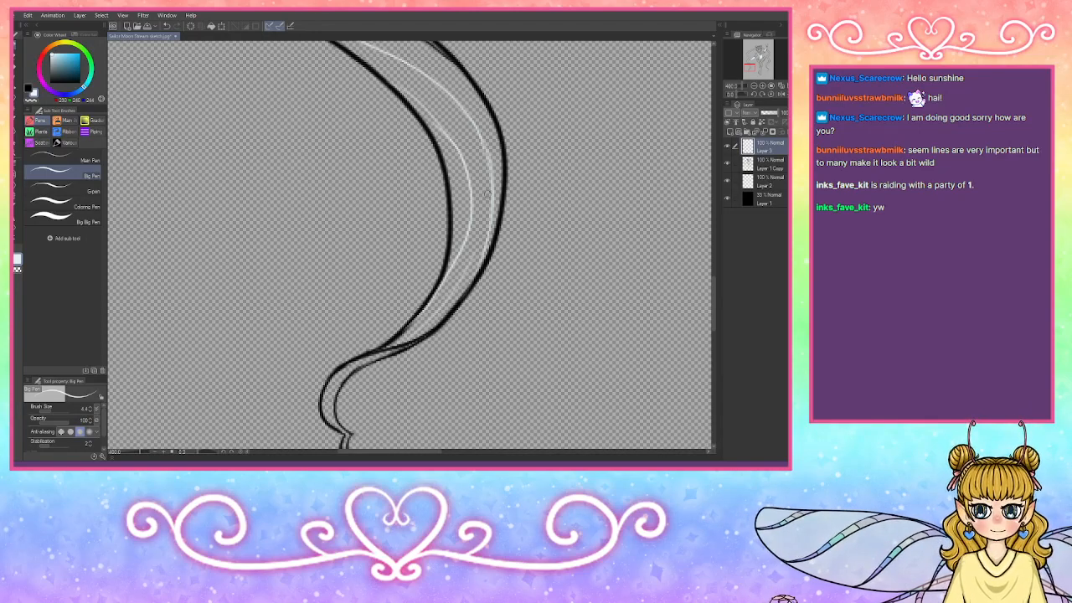
{"action": "key", "text": "ctrl+z"}
{"action": "key", "text": "ctrl+z"}
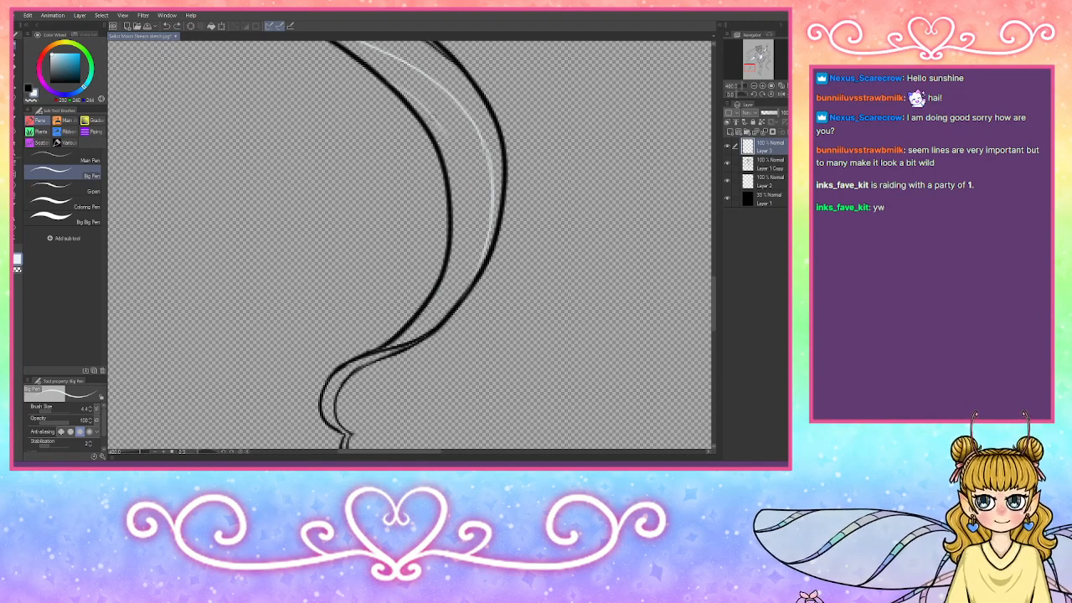
{"action": "mouse_move", "coordinate": [432, 112]}
{"action": "left_mouse_down"}
{"action": "mouse_move", "coordinate": [459, 147]}
{"action": "mouse_move", "coordinate": [419, 312]}
{"action": "left_mouse_up"}
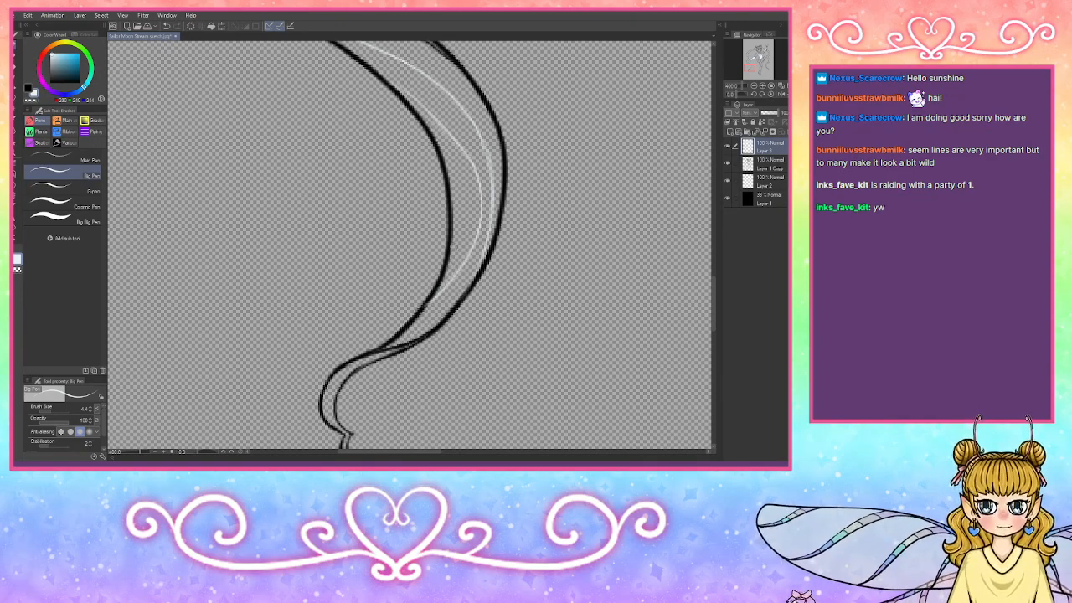
{"action": "key", "text": "ctrl+z"}
Step: Draw a second pale white highlight along the inner side of the pigtail's lowest curve, tapering toward the curled tip
{"action": "left_click_drag", "start_coordinate": [449, 132], "coordinate": [471, 186]}
{"action": "mouse_move", "coordinate": [449, 134]}
{"action": "left_mouse_down"}
{"action": "mouse_move", "coordinate": [473, 198]}
{"action": "mouse_move", "coordinate": [409, 319]}
{"action": "left_mouse_up"}
{"action": "key", "text": "ctrl+z"}
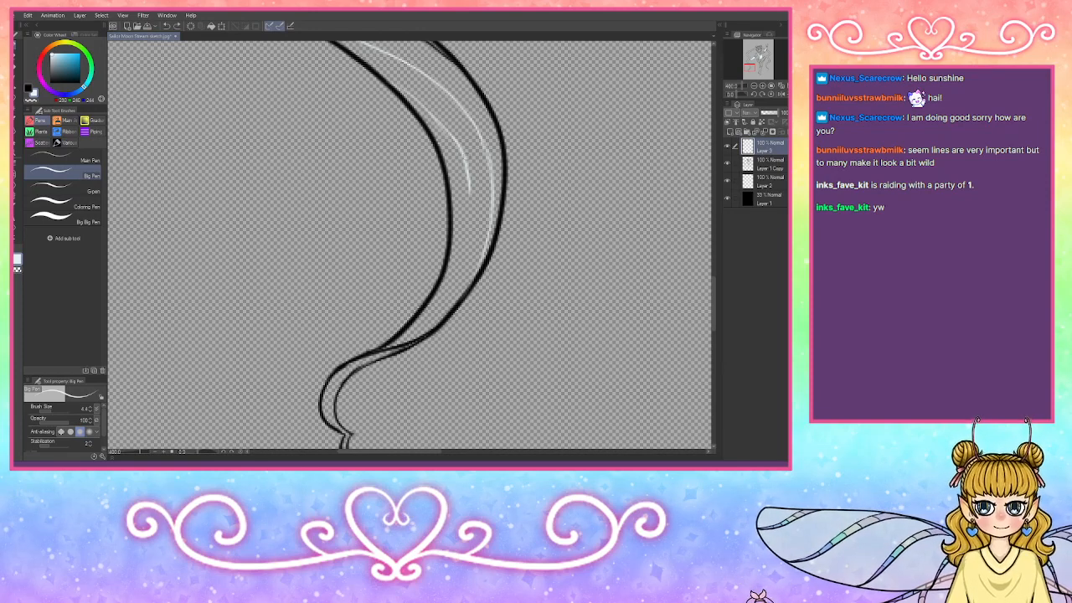
{"action": "mouse_move", "coordinate": [466, 171]}
{"action": "left_mouse_down"}
{"action": "mouse_move", "coordinate": [470, 201]}
{"action": "mouse_move", "coordinate": [424, 297]}
{"action": "left_mouse_up"}
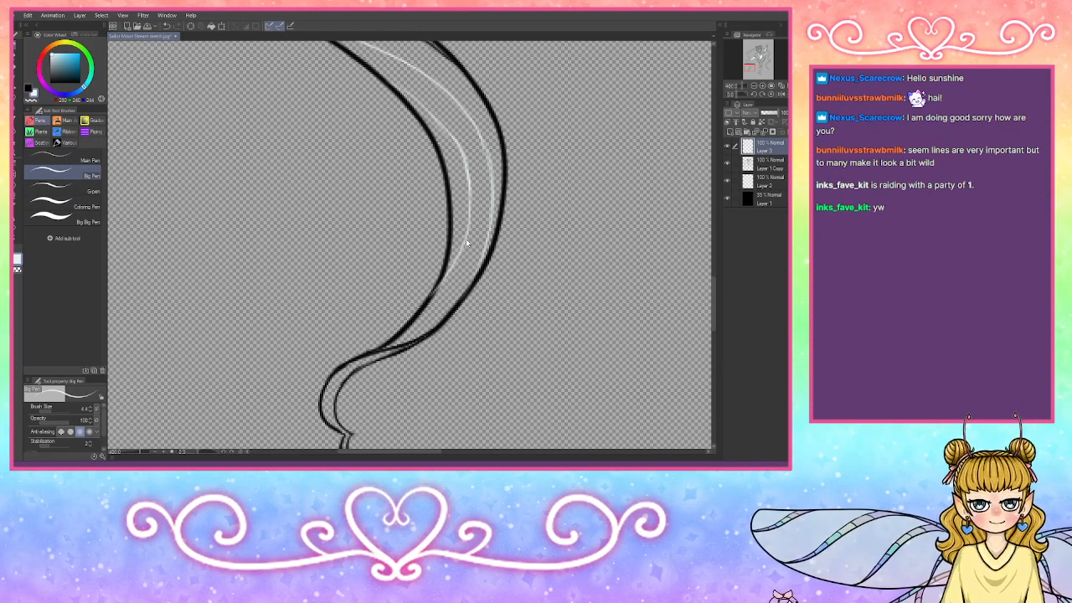
{"action": "key", "text": "ctrl+z"}
{"action": "mouse_move", "coordinate": [471, 214]}
{"action": "left_mouse_down"}
{"action": "mouse_move", "coordinate": [452, 280]}
{"action": "mouse_move", "coordinate": [429, 298]}
{"action": "left_mouse_up"}
{"action": "mouse_move", "coordinate": [395, 343]}
{"action": "left_mouse_down"}
{"action": "mouse_move", "coordinate": [470, 240]}
{"action": "mouse_move", "coordinate": [431, 306]}
{"action": "left_mouse_up"}
{"action": "key", "text": "ctrl+z"}
{"action": "key", "text": "ctrl+z"}
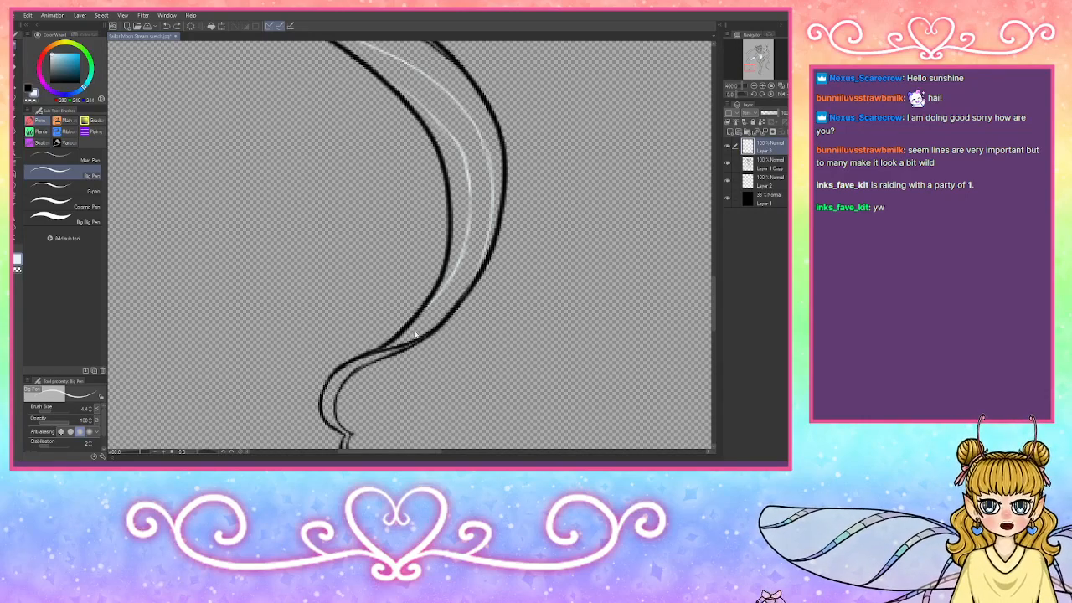
Step: Add pale white highlight strokes along the pigtail's lowest curve and through its narrow curled tip
{"action": "left_click_drag", "start_coordinate": [390, 344], "coordinate": [474, 253]}
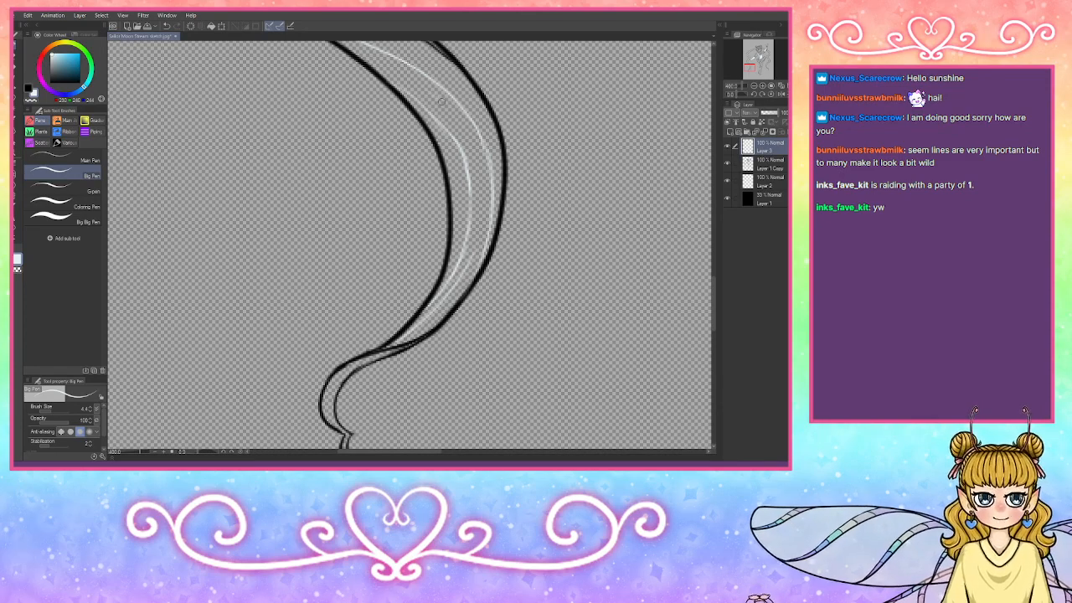
{"action": "left_click_drag", "start_coordinate": [438, 98], "coordinate": [471, 159]}
{"action": "mouse_move", "coordinate": [430, 63]}
{"action": "left_mouse_down"}
{"action": "mouse_move", "coordinate": [494, 136]}
{"action": "mouse_move", "coordinate": [486, 117]}
{"action": "mouse_move", "coordinate": [492, 181]}
{"action": "left_mouse_up"}
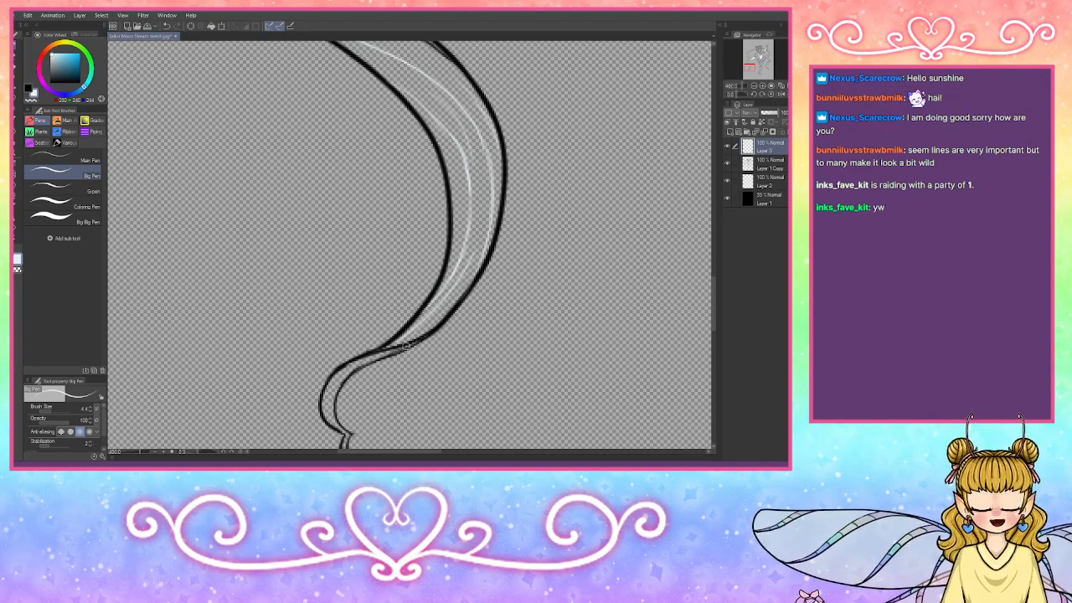
{"action": "mouse_move", "coordinate": [402, 346]}
{"action": "left_mouse_down"}
{"action": "mouse_move", "coordinate": [353, 371]}
{"action": "mouse_move", "coordinate": [335, 404]}
{"action": "mouse_move", "coordinate": [340, 429]}
{"action": "mouse_move", "coordinate": [326, 401]}
{"action": "mouse_move", "coordinate": [335, 382]}
{"action": "mouse_move", "coordinate": [330, 395]}
{"action": "left_mouse_up"}
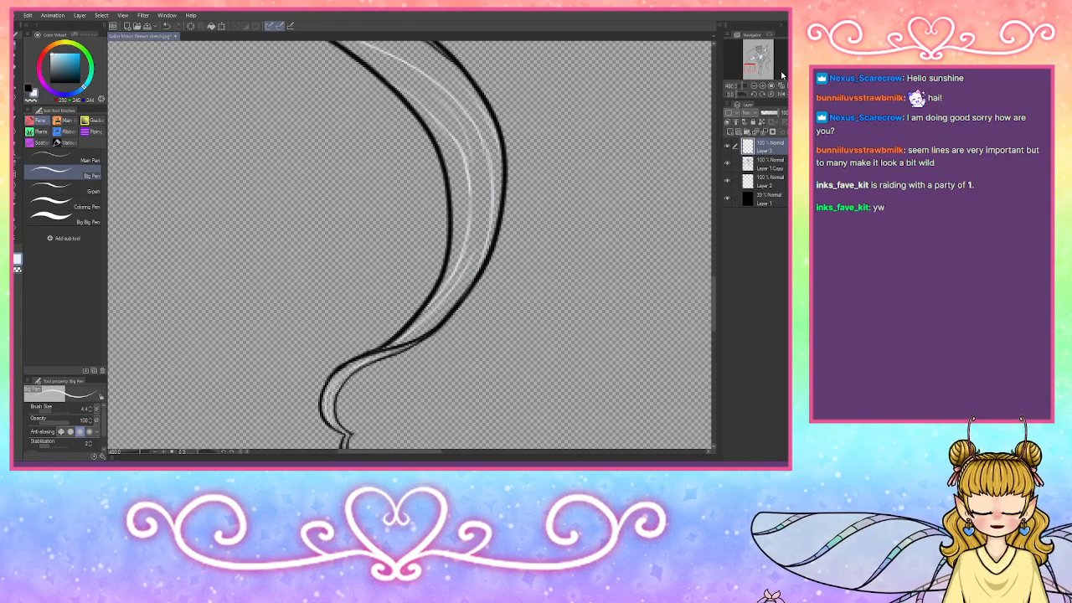
{"action": "mouse_move", "coordinate": [347, 440]}
{"action": "left_mouse_down"}
{"action": "mouse_move", "coordinate": [274, 349]}
{"action": "mouse_move", "coordinate": [303, 385]}
{"action": "left_mouse_up"}
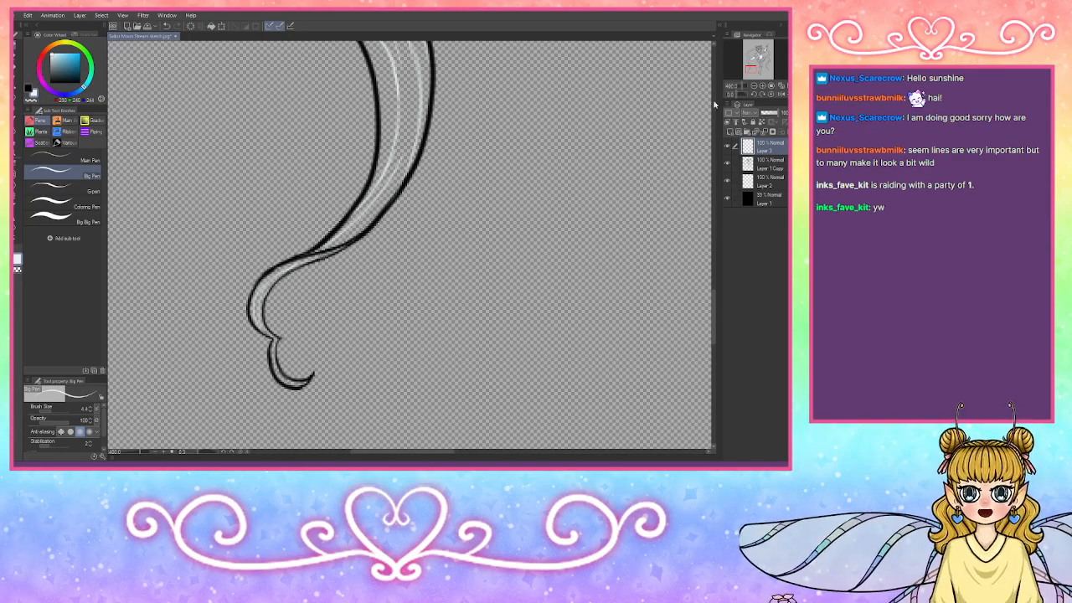
Step: Draw two pale white highlights on the other pigtail, running from the hair bun to the raised glove
{"action": "left_click_drag", "start_coordinate": [754, 70], "coordinate": [764, 48]}
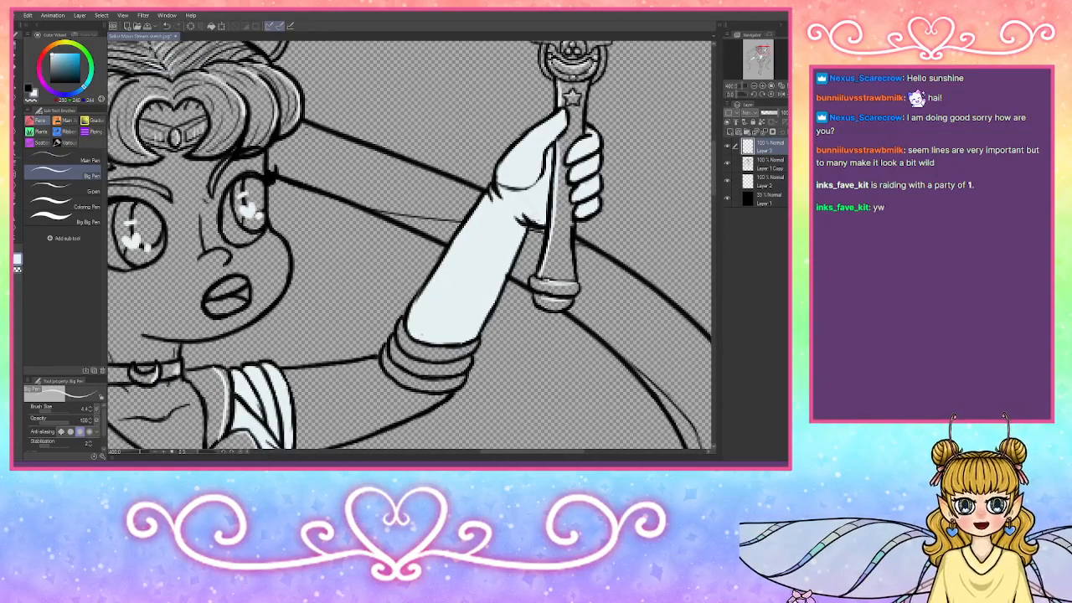
{"action": "left_click_drag", "start_coordinate": [296, 122], "coordinate": [487, 201]}
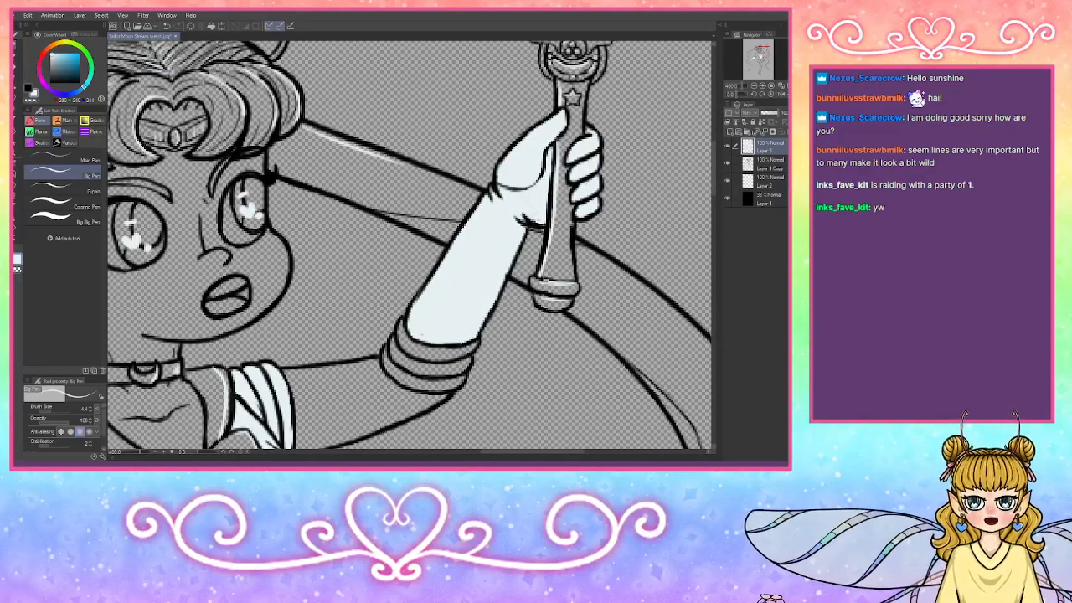
{"action": "key", "text": "ctrl+z"}
{"action": "left_click_drag", "start_coordinate": [285, 173], "coordinate": [474, 189]}
{"action": "key", "text": "ctrl+z"}
{"action": "left_click_drag", "start_coordinate": [277, 167], "coordinate": [479, 195]}
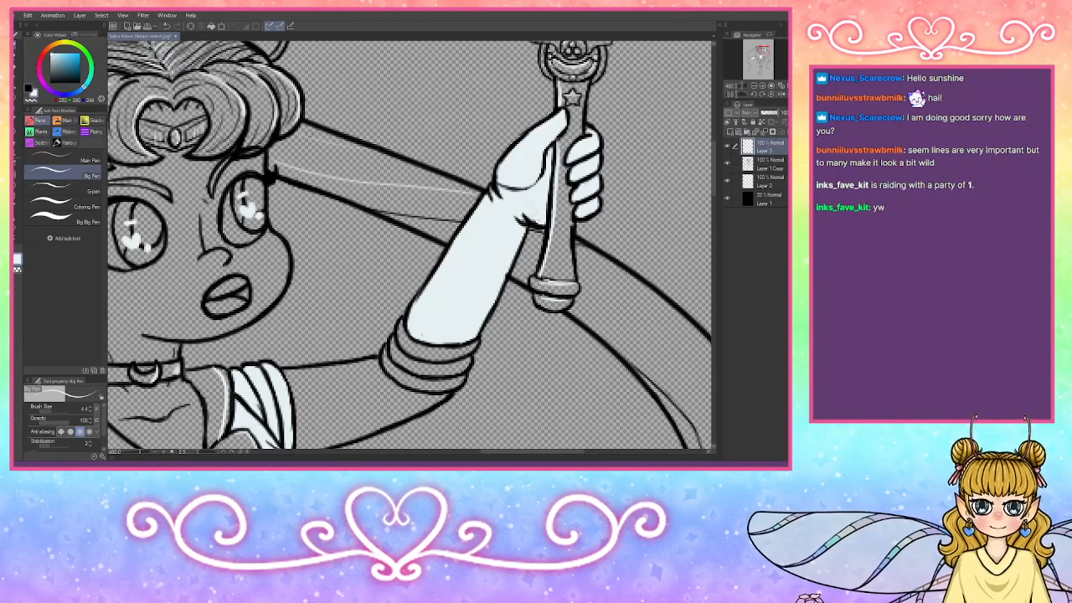
{"action": "mouse_move", "coordinate": [289, 134]}
{"action": "left_mouse_down"}
{"action": "mouse_move", "coordinate": [381, 150]}
{"action": "mouse_move", "coordinate": [506, 198]}
{"action": "left_mouse_up"}
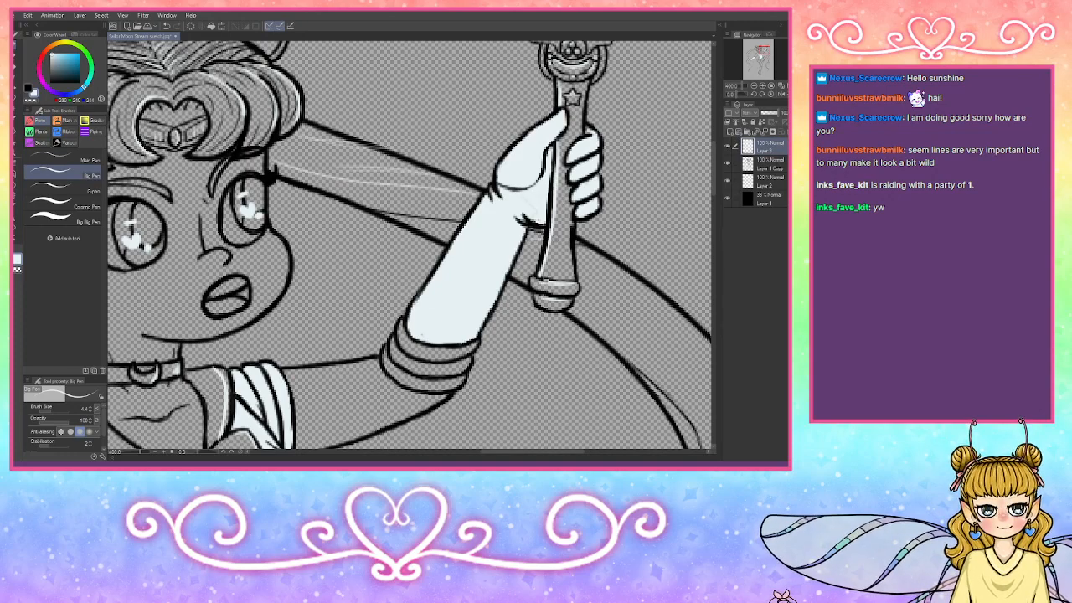
Step: Draw long pale white highlights along the middle and outer side of this pigtail's first curve, starting behind the wand
{"action": "mouse_move", "coordinate": [575, 252]}
{"action": "left_mouse_down"}
{"action": "mouse_move", "coordinate": [610, 253]}
{"action": "mouse_move", "coordinate": [707, 336]}
{"action": "left_mouse_up"}
{"action": "key", "text": "ctrl+z"}
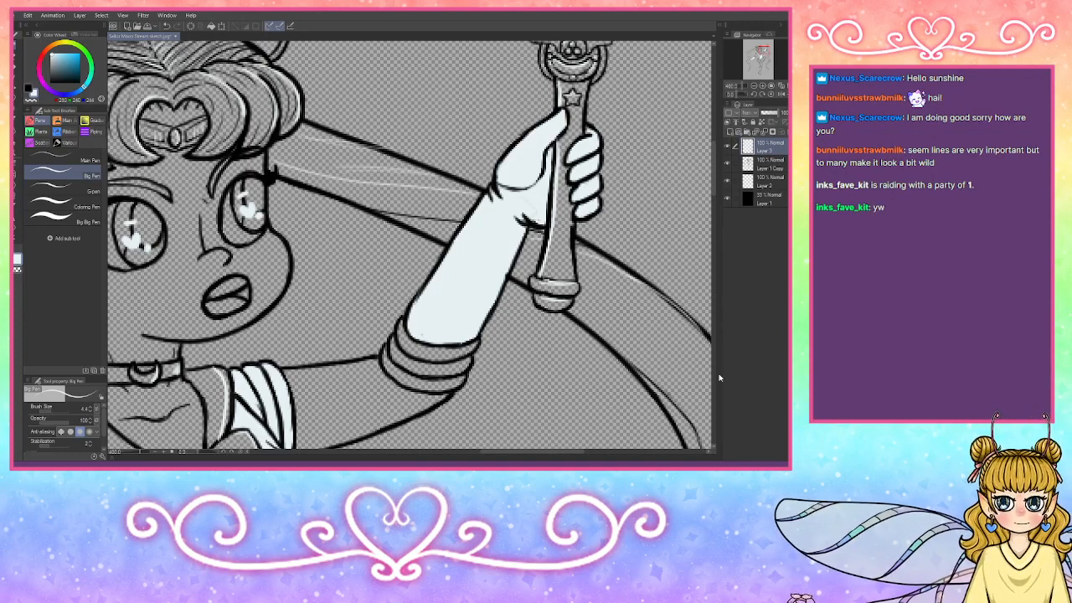
{"action": "key", "text": "ctrl+z"}
{"action": "mouse_move", "coordinate": [601, 288]}
{"action": "left_mouse_down"}
{"action": "mouse_move", "coordinate": [390, 155]}
{"action": "mouse_move", "coordinate": [338, 67]}
{"action": "mouse_move", "coordinate": [434, 337]}
{"action": "left_mouse_up"}
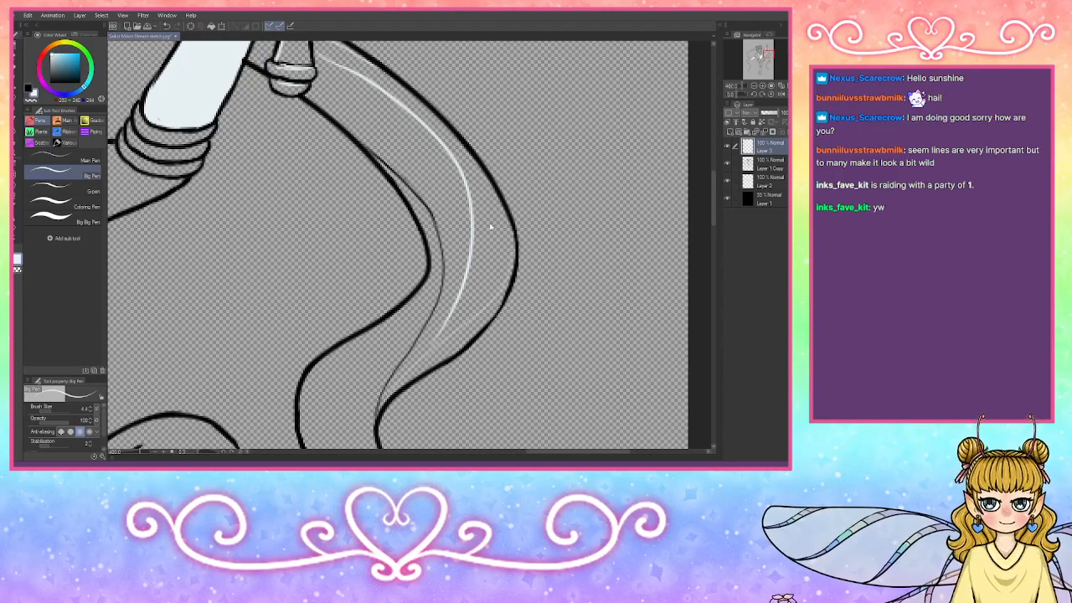
{"action": "left_click_drag", "start_coordinate": [492, 212], "coordinate": [391, 403]}
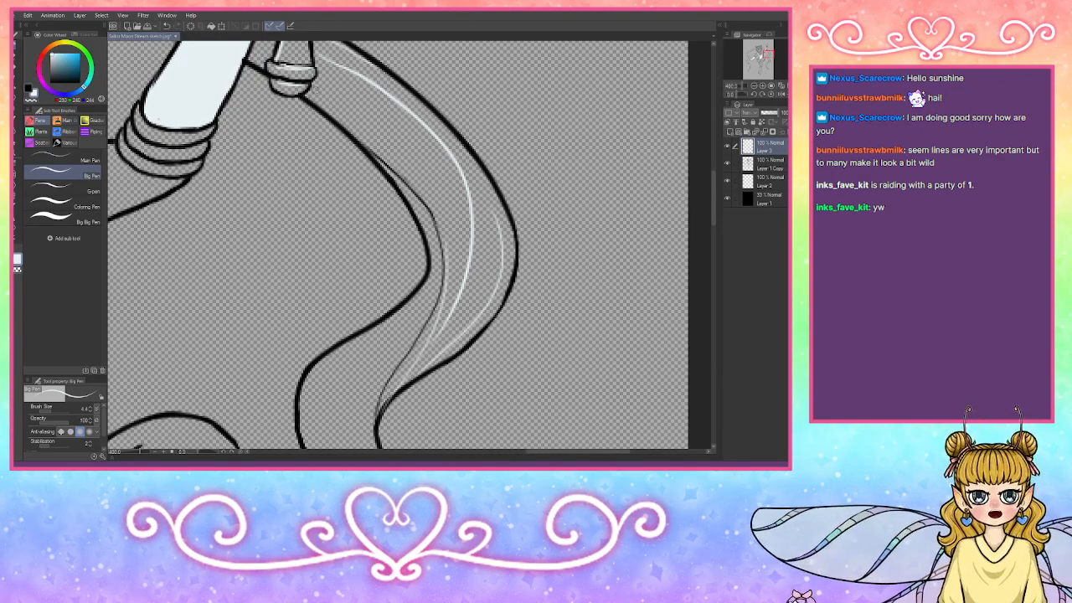
Step: Draw a pale white highlight along the inner side of the first curve below the wand's base, redoing the first strokes
{"action": "mouse_move", "coordinate": [311, 89]}
{"action": "left_mouse_down"}
{"action": "mouse_move", "coordinate": [367, 113]}
{"action": "mouse_move", "coordinate": [446, 266]}
{"action": "left_mouse_up"}
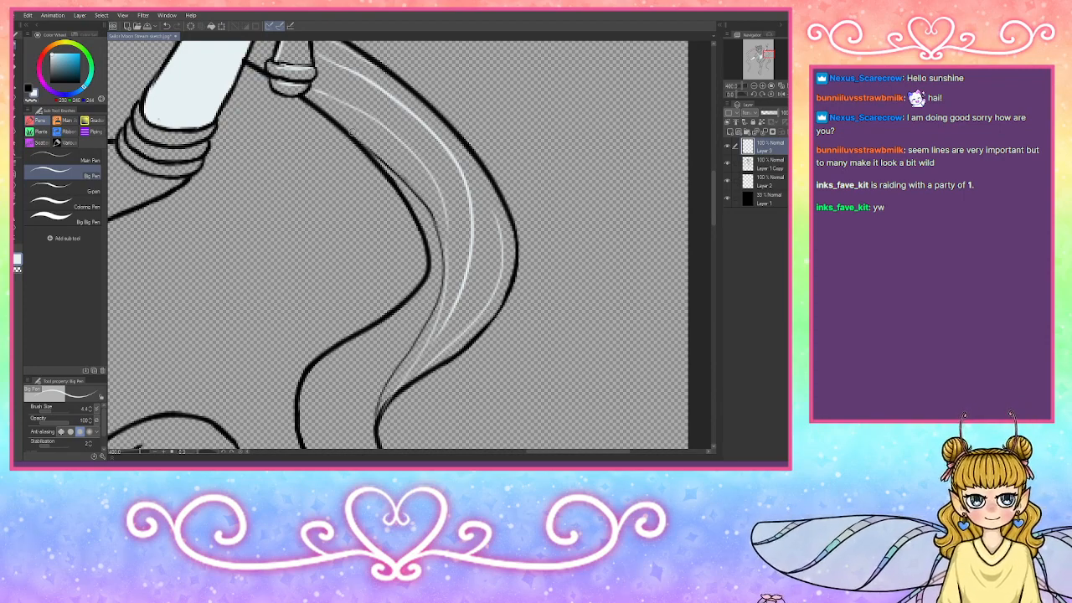
{"action": "left_click_drag", "start_coordinate": [350, 130], "coordinate": [425, 200]}
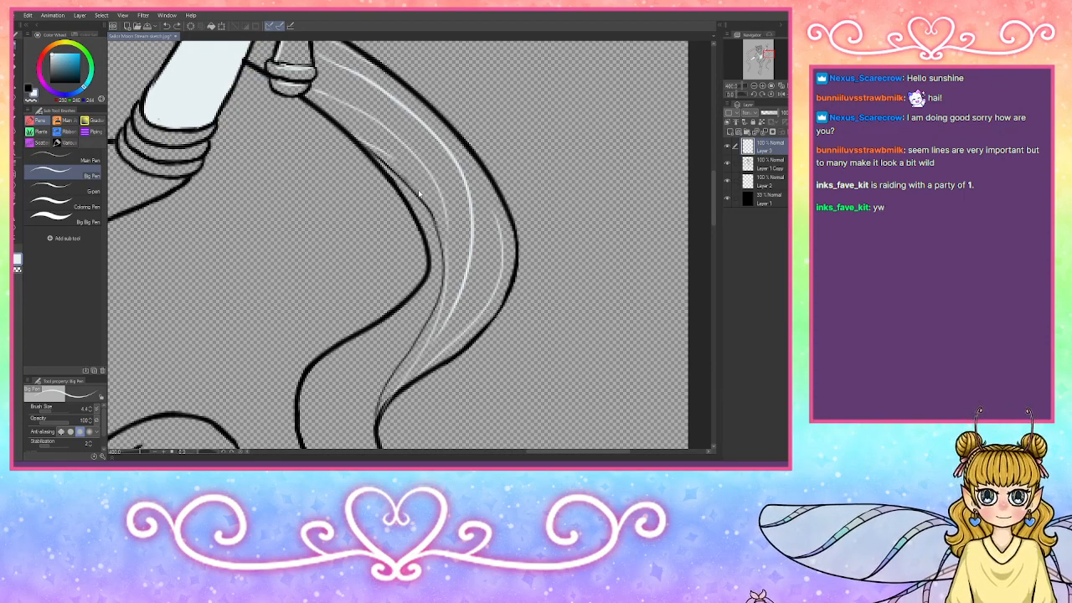
{"action": "key", "text": "ctrl+z"}
{"action": "key", "text": "ctrl+z"}
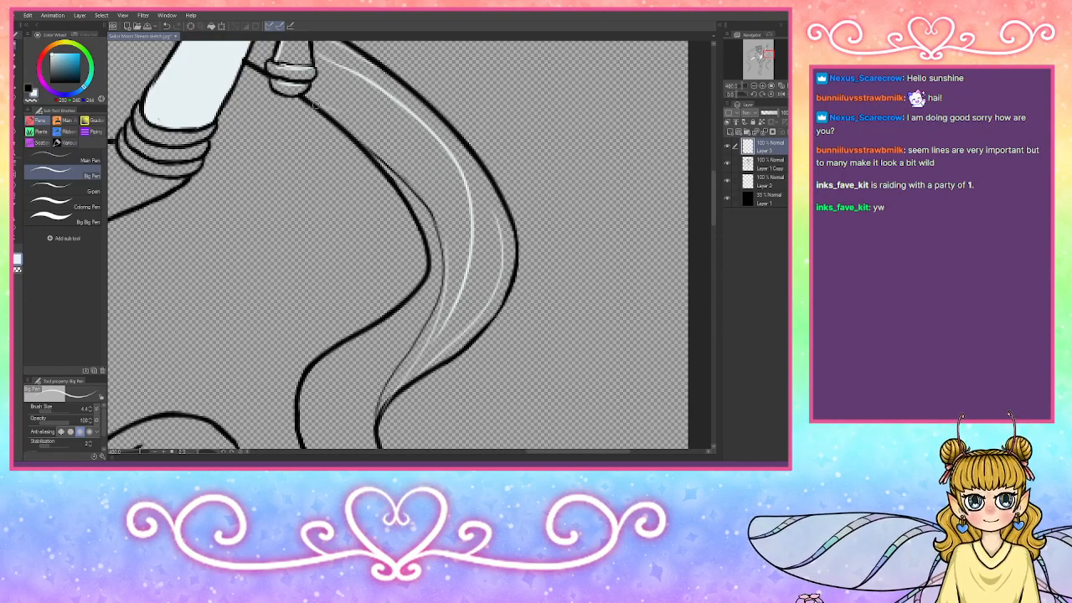
{"action": "mouse_move", "coordinate": [314, 102]}
{"action": "left_mouse_down"}
{"action": "mouse_move", "coordinate": [422, 160]}
{"action": "mouse_move", "coordinate": [437, 201]}
{"action": "left_mouse_up"}
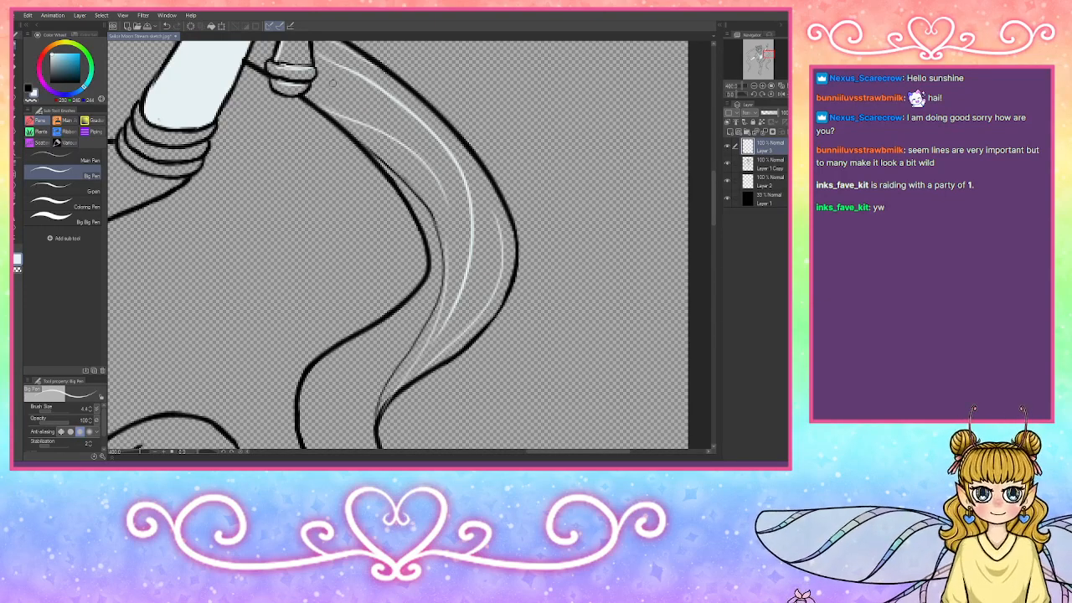
Step: Draw pale white highlights along the knee side of the pigtail's second bend, continuing down into the next section
{"action": "left_click_drag", "start_coordinate": [771, 64], "coordinate": [765, 53]}
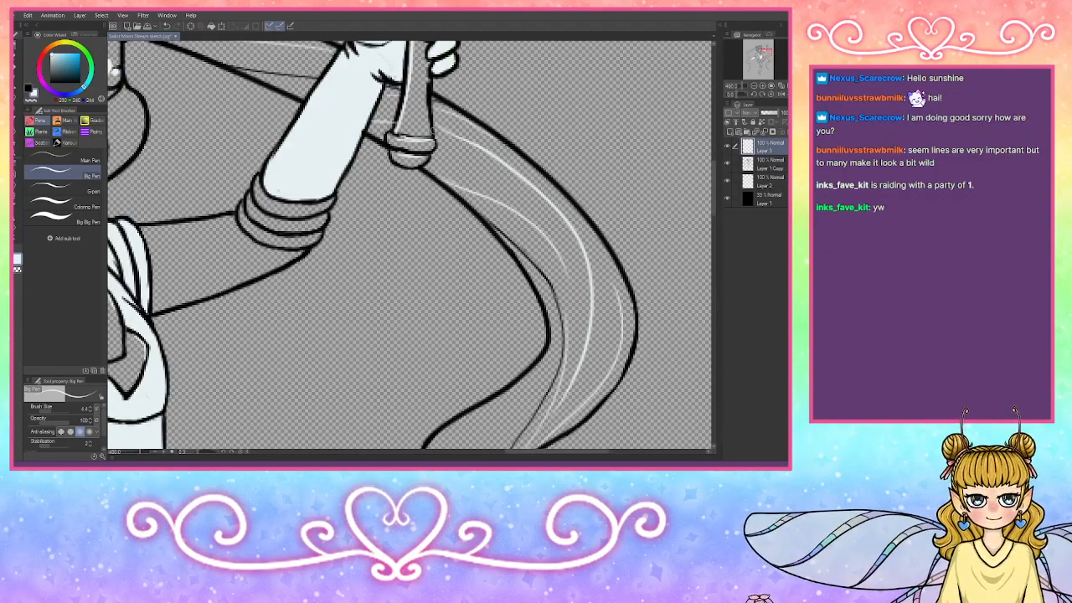
{"action": "left_click_drag", "start_coordinate": [769, 51], "coordinate": [761, 57]}
{"action": "mouse_move", "coordinate": [549, 46]}
{"action": "left_mouse_down"}
{"action": "mouse_move", "coordinate": [553, 81]}
{"action": "mouse_move", "coordinate": [466, 283]}
{"action": "left_mouse_up"}
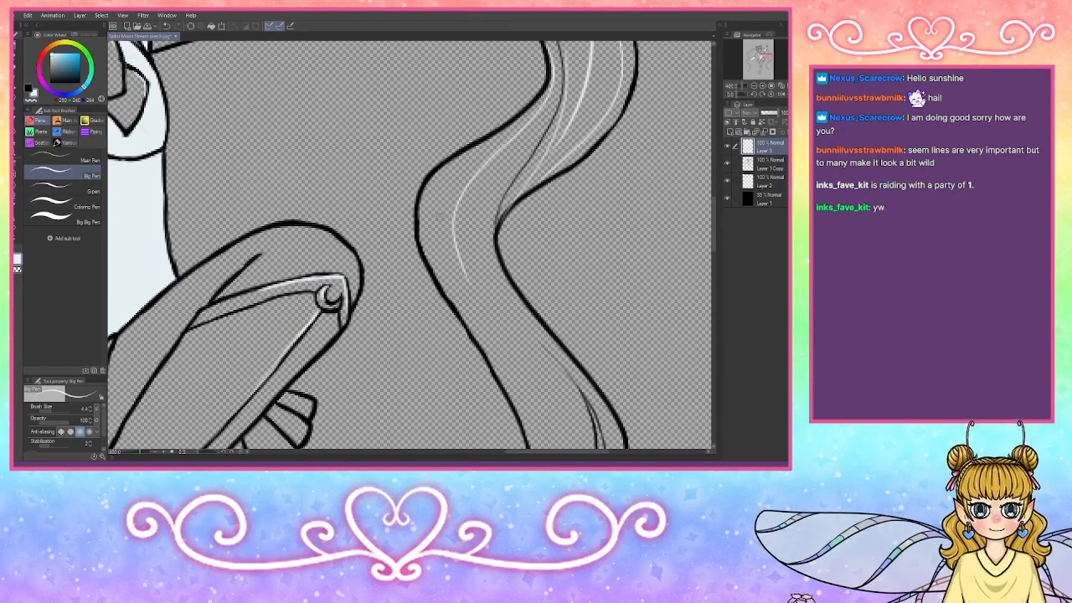
{"action": "mouse_move", "coordinate": [463, 149]}
{"action": "left_mouse_down"}
{"action": "mouse_move", "coordinate": [428, 216]}
{"action": "mouse_move", "coordinate": [448, 289]}
{"action": "mouse_move", "coordinate": [569, 415]}
{"action": "left_mouse_up"}
Step: Draw a long pale white highlight from the second bend down around the outer edge of the third bend, redoing it until smooth
{"action": "left_click_drag", "start_coordinate": [764, 54], "coordinate": [766, 61]}
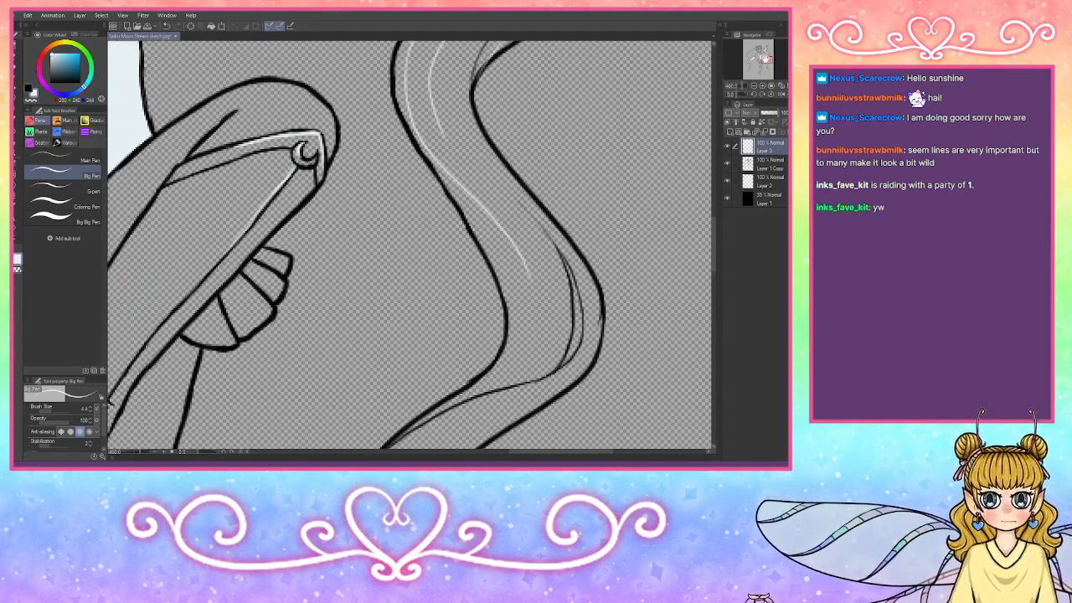
{"action": "mouse_move", "coordinate": [457, 62]}
{"action": "left_mouse_down"}
{"action": "mouse_move", "coordinate": [459, 131]}
{"action": "mouse_move", "coordinate": [580, 280]}
{"action": "mouse_move", "coordinate": [566, 361]}
{"action": "left_mouse_up"}
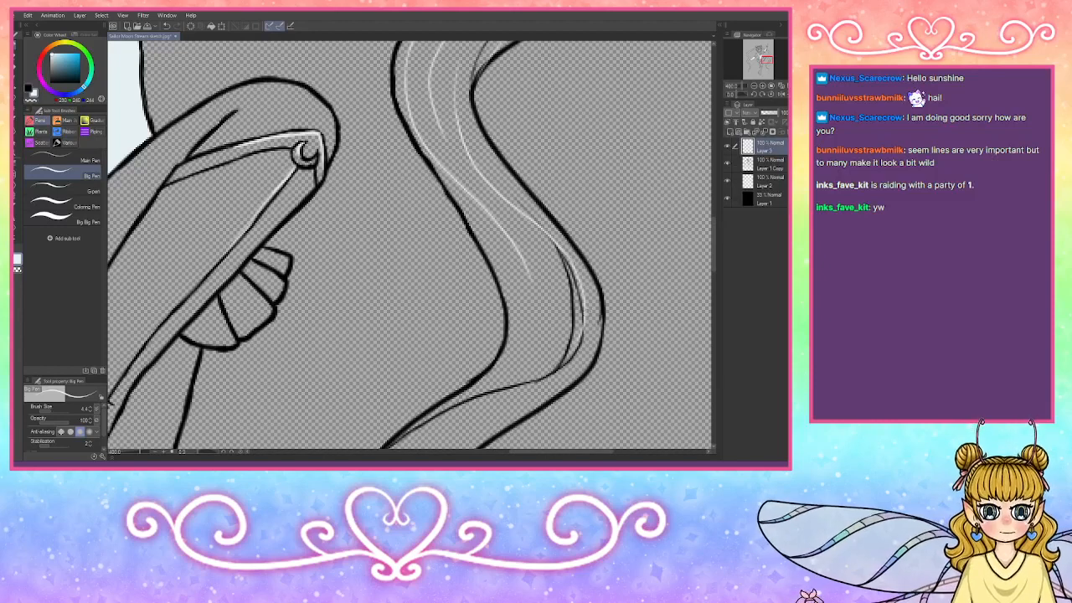
{"action": "key", "text": "ctrl+z"}
{"action": "key", "text": "ctrl+z"}
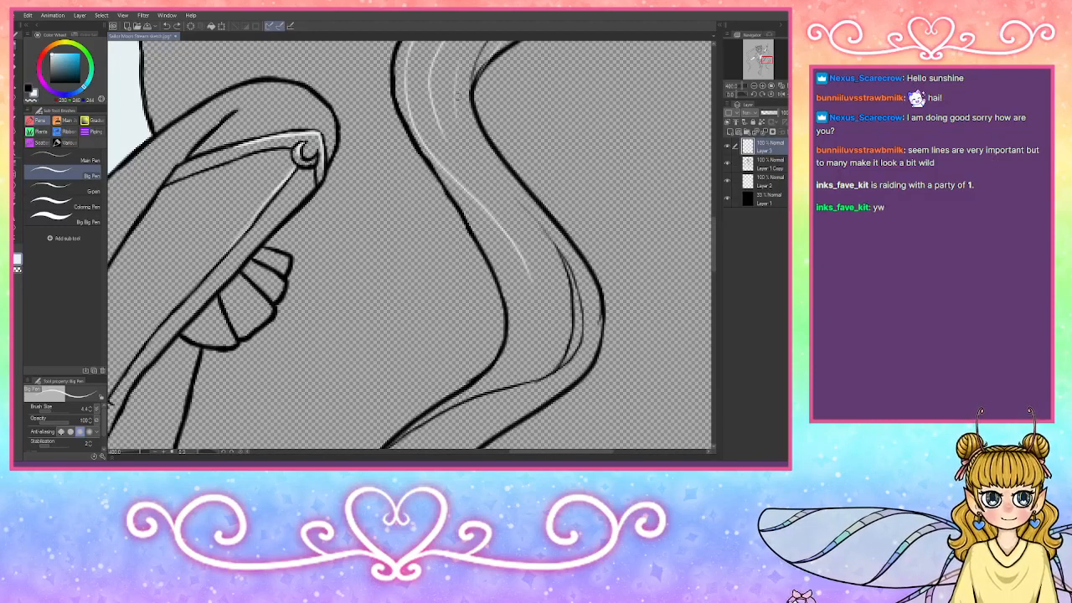
{"action": "mouse_move", "coordinate": [457, 81]}
{"action": "left_mouse_down"}
{"action": "mouse_move", "coordinate": [482, 168]}
{"action": "mouse_move", "coordinate": [540, 222]}
{"action": "left_mouse_up"}
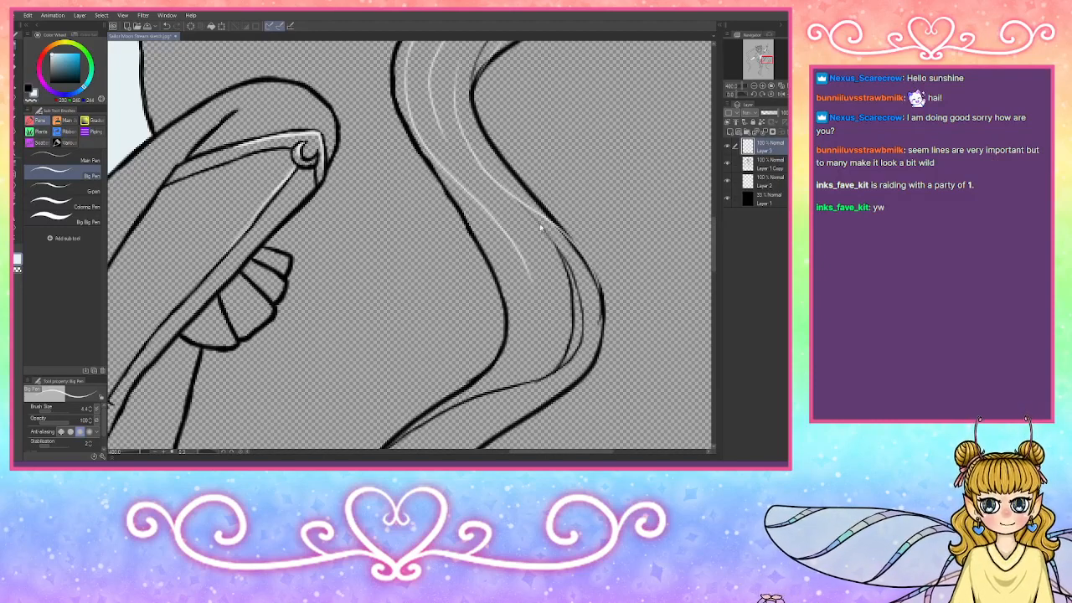
{"action": "key", "text": "ctrl+z"}
{"action": "mouse_move", "coordinate": [460, 127]}
{"action": "left_mouse_down"}
{"action": "mouse_move", "coordinate": [544, 218]}
{"action": "mouse_move", "coordinate": [594, 331]}
{"action": "mouse_move", "coordinate": [585, 294]}
{"action": "mouse_move", "coordinate": [588, 334]}
{"action": "mouse_move", "coordinate": [573, 368]}
{"action": "mouse_move", "coordinate": [513, 399]}
{"action": "left_mouse_up"}
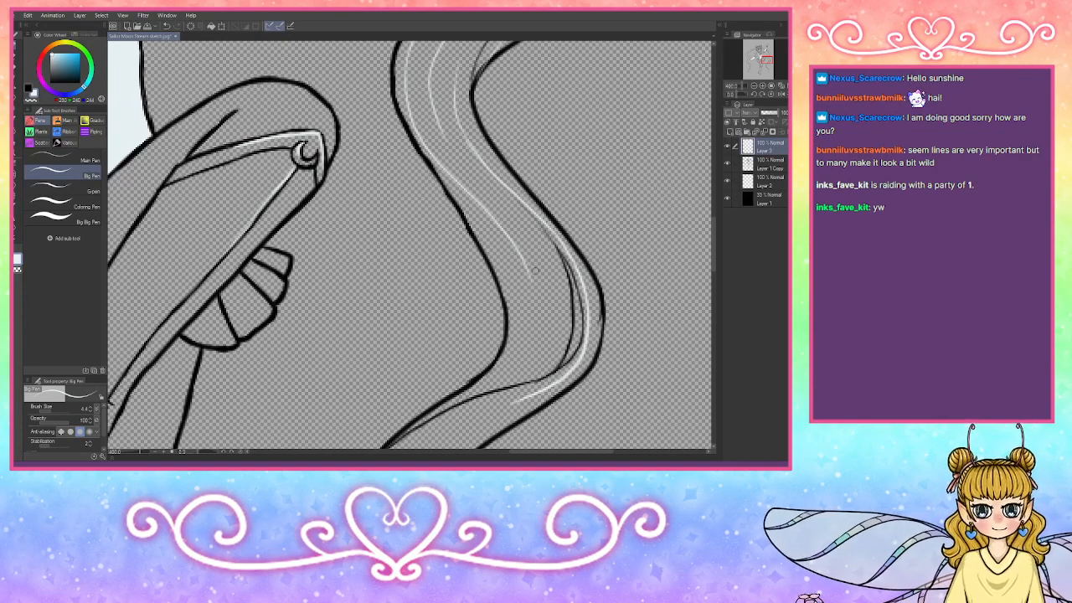
Step: Draw pale white highlights along the middle and inner side of the pigtail's third bend, replacing the first inner stroke
{"action": "mouse_move", "coordinate": [533, 270]}
{"action": "left_mouse_down"}
{"action": "mouse_move", "coordinate": [530, 325]}
{"action": "mouse_move", "coordinate": [465, 387]}
{"action": "mouse_move", "coordinate": [559, 220]}
{"action": "mouse_move", "coordinate": [554, 270]}
{"action": "mouse_move", "coordinate": [492, 395]}
{"action": "left_mouse_up"}
{"action": "key", "text": "ctrl+z"}
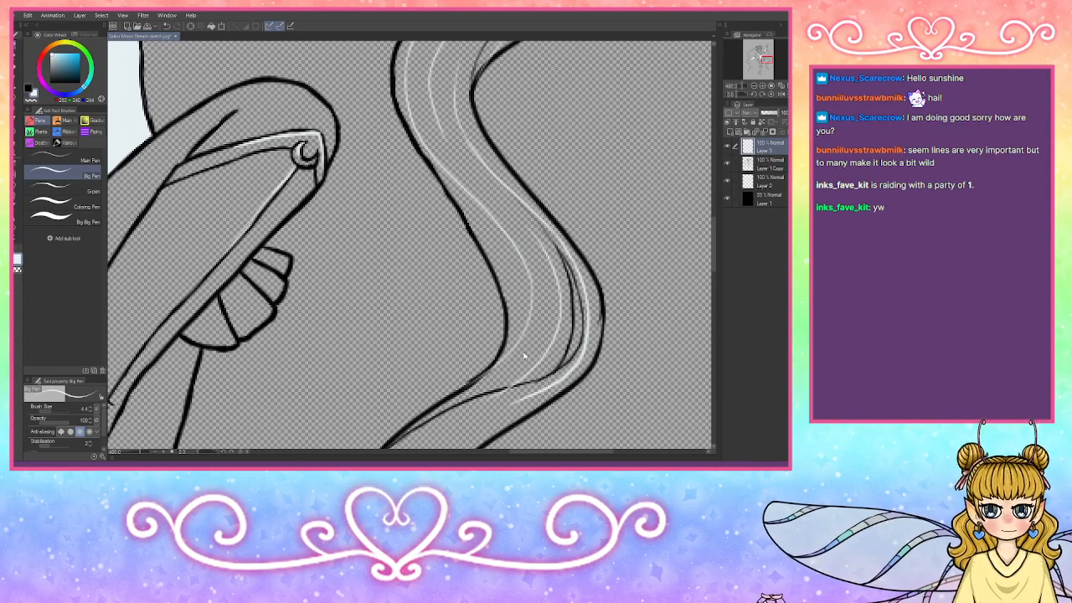
{"action": "key", "text": "ctrl+z"}
{"action": "mouse_move", "coordinate": [525, 226]}
{"action": "left_mouse_down"}
{"action": "mouse_move", "coordinate": [515, 369]}
{"action": "mouse_move", "coordinate": [469, 400]}
{"action": "left_mouse_up"}
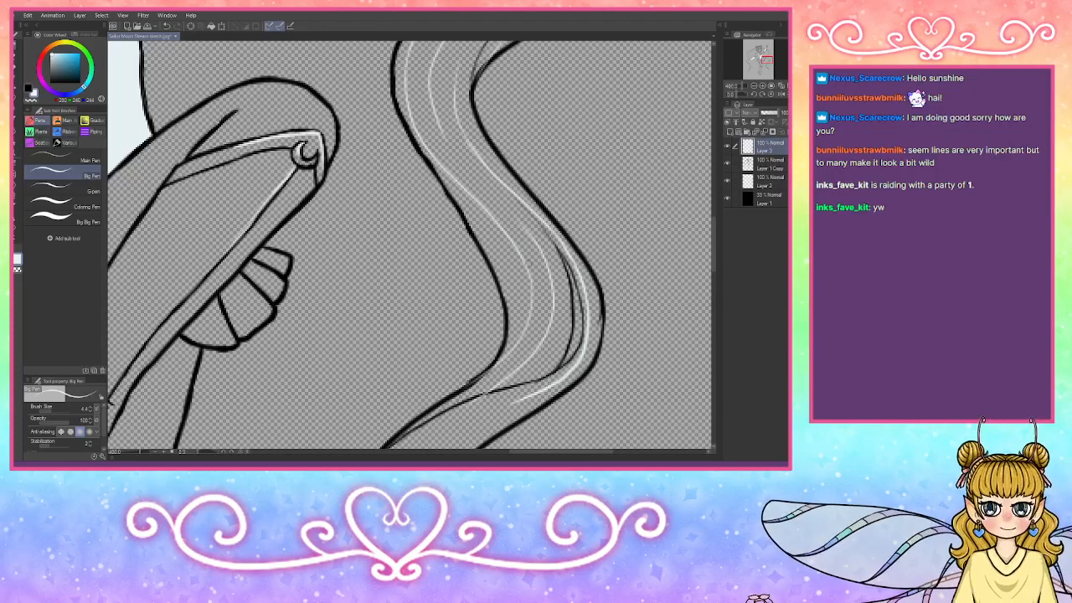
{"action": "left_click_drag", "start_coordinate": [764, 59], "coordinate": [752, 67]}
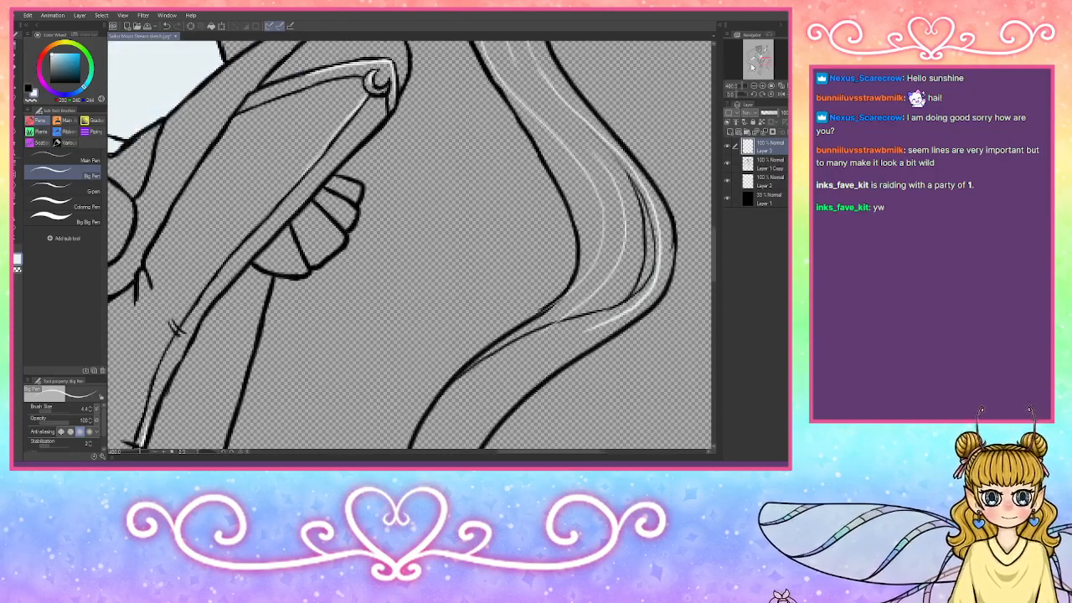
{"action": "mouse_move", "coordinate": [531, 141]}
{"action": "left_mouse_down"}
{"action": "mouse_move", "coordinate": [568, 196]}
{"action": "mouse_move", "coordinate": [577, 239]}
{"action": "left_mouse_up"}
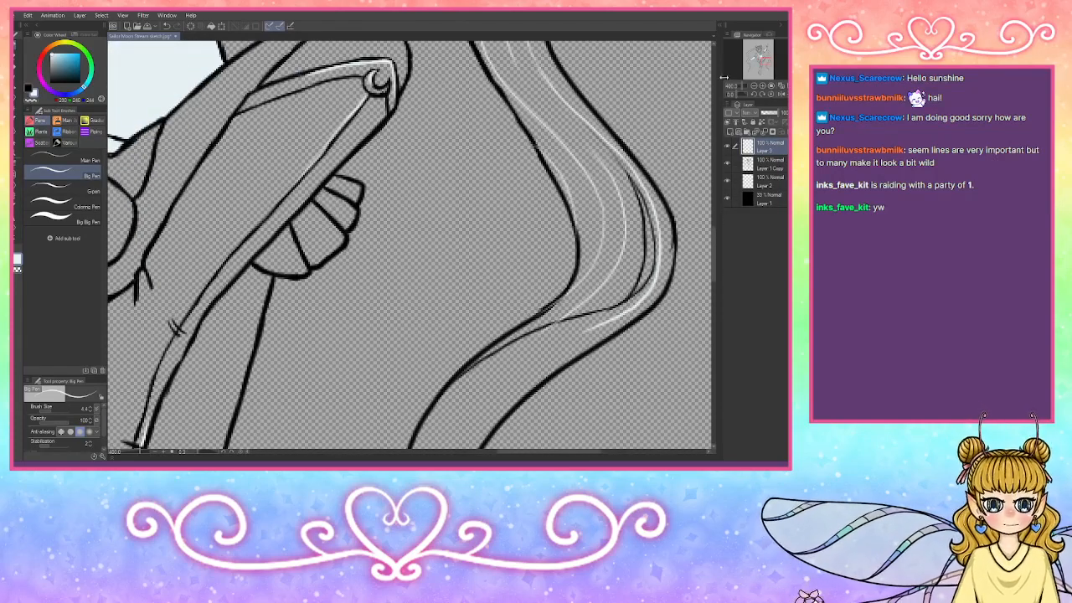
Step: Draw pale white highlights from below the third bend down both sides of the pigtail's lowest curve
{"action": "left_click_drag", "start_coordinate": [762, 63], "coordinate": [743, 84]}
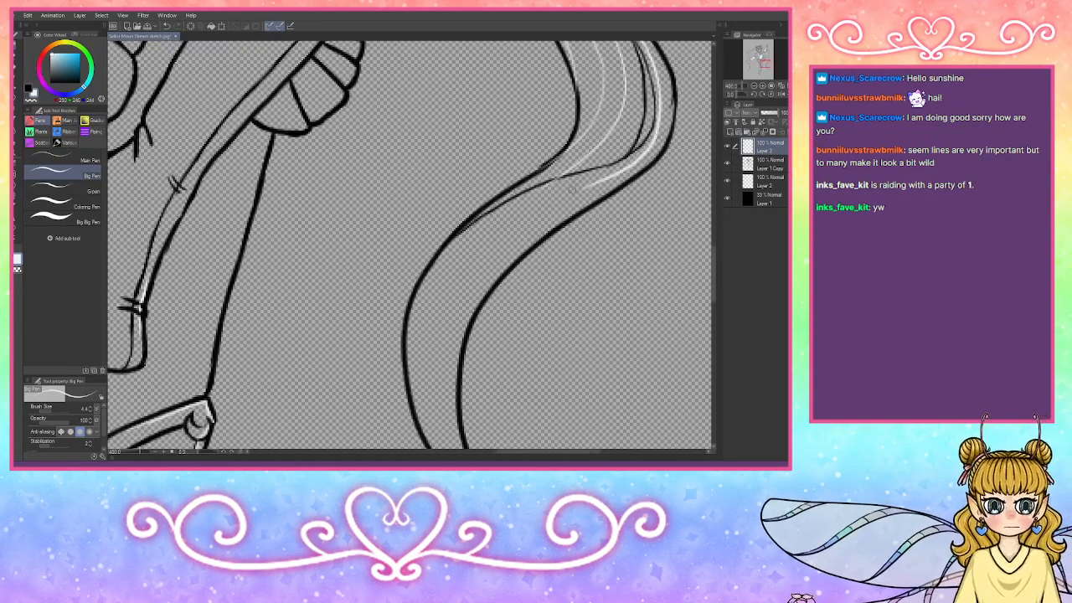
{"action": "left_click_drag", "start_coordinate": [591, 183], "coordinate": [514, 224]}
{"action": "mouse_move", "coordinate": [561, 197]}
{"action": "left_mouse_down"}
{"action": "mouse_move", "coordinate": [419, 333]}
{"action": "mouse_move", "coordinate": [432, 420]}
{"action": "left_mouse_up"}
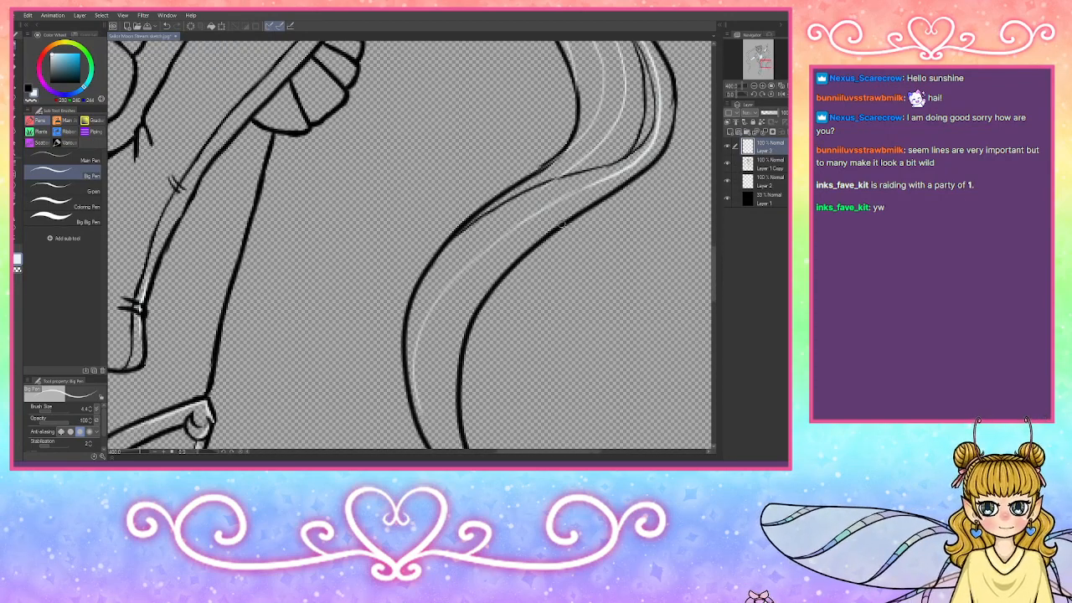
{"action": "mouse_move", "coordinate": [523, 250]}
{"action": "left_mouse_down"}
{"action": "mouse_move", "coordinate": [439, 383]}
{"action": "mouse_move", "coordinate": [450, 438]}
{"action": "left_mouse_up"}
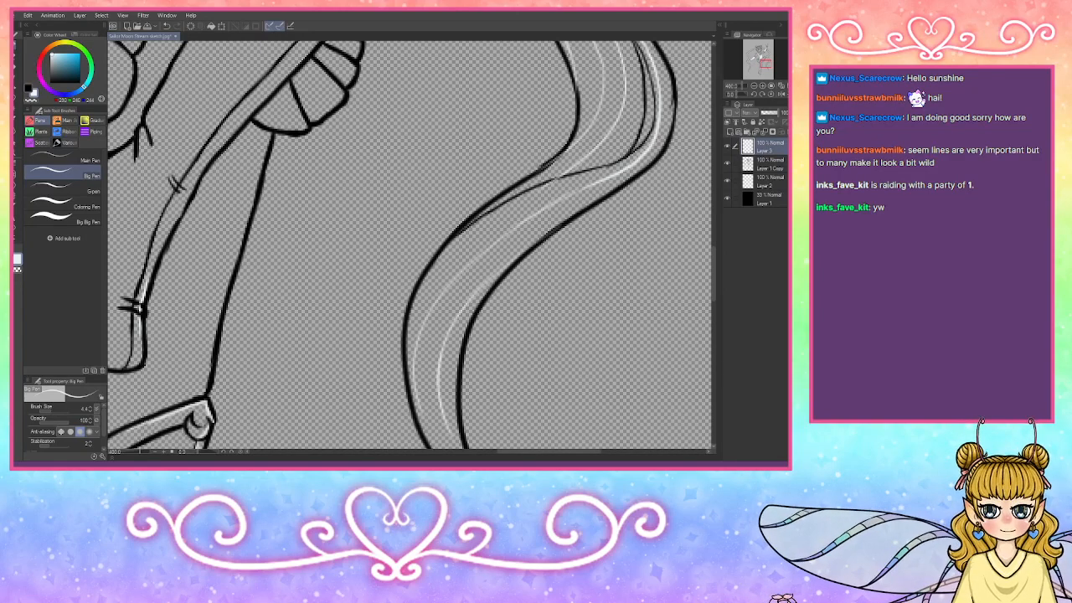
{"action": "left_click_drag", "start_coordinate": [414, 315], "coordinate": [536, 197]}
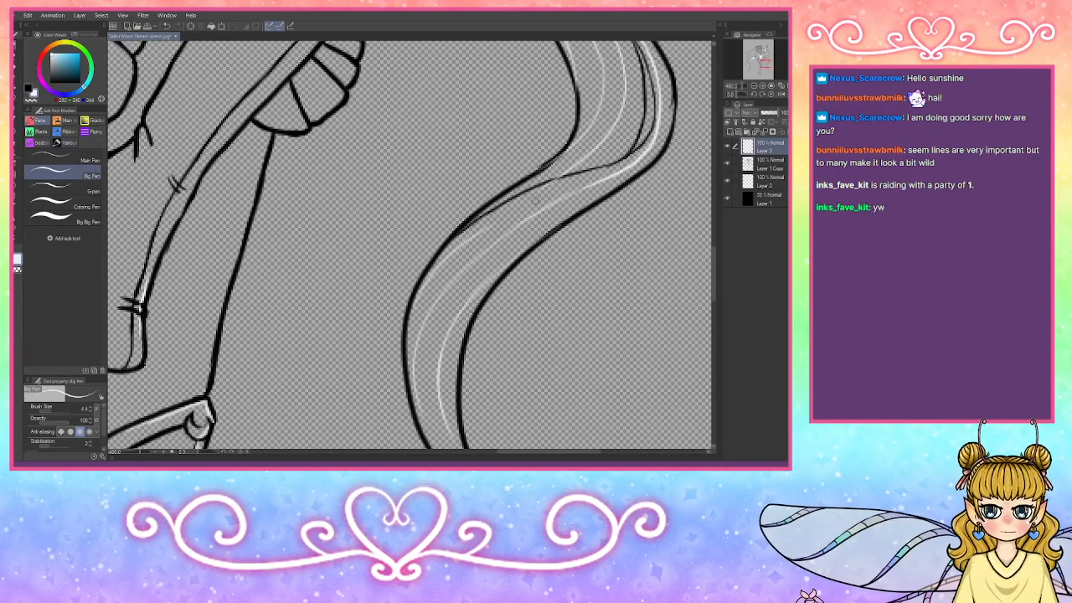
Step: Extend the pale white highlights to the end of the lowest curve and through the pigtail's curled tip
{"action": "left_click_drag", "start_coordinate": [765, 65], "coordinate": [766, 68]}
{"action": "left_click_drag", "start_coordinate": [493, 331], "coordinate": [423, 201]}
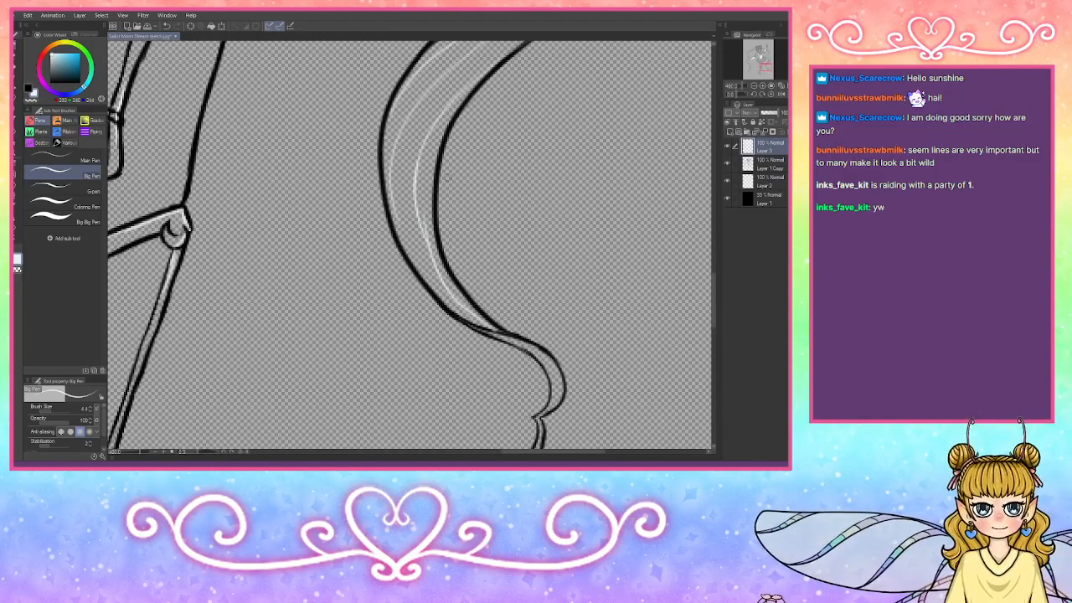
{"action": "key", "text": "ctrl+z"}
{"action": "mouse_move", "coordinate": [496, 331]}
{"action": "left_mouse_down"}
{"action": "mouse_move", "coordinate": [432, 199]}
{"action": "mouse_move", "coordinate": [400, 195]}
{"action": "mouse_move", "coordinate": [488, 333]}
{"action": "mouse_move", "coordinate": [556, 369]}
{"action": "mouse_move", "coordinate": [540, 433]}
{"action": "left_mouse_up"}
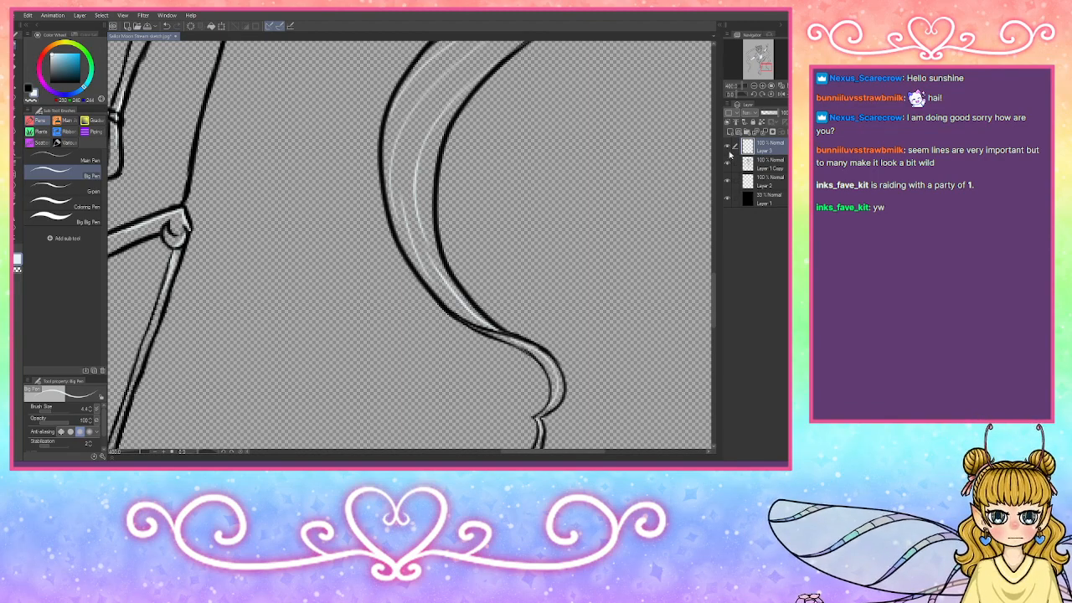
Step: Zoom out from the face and fit the whole illustration in view to review the highlights
{"action": "left_click_drag", "start_coordinate": [765, 61], "coordinate": [760, 54]}
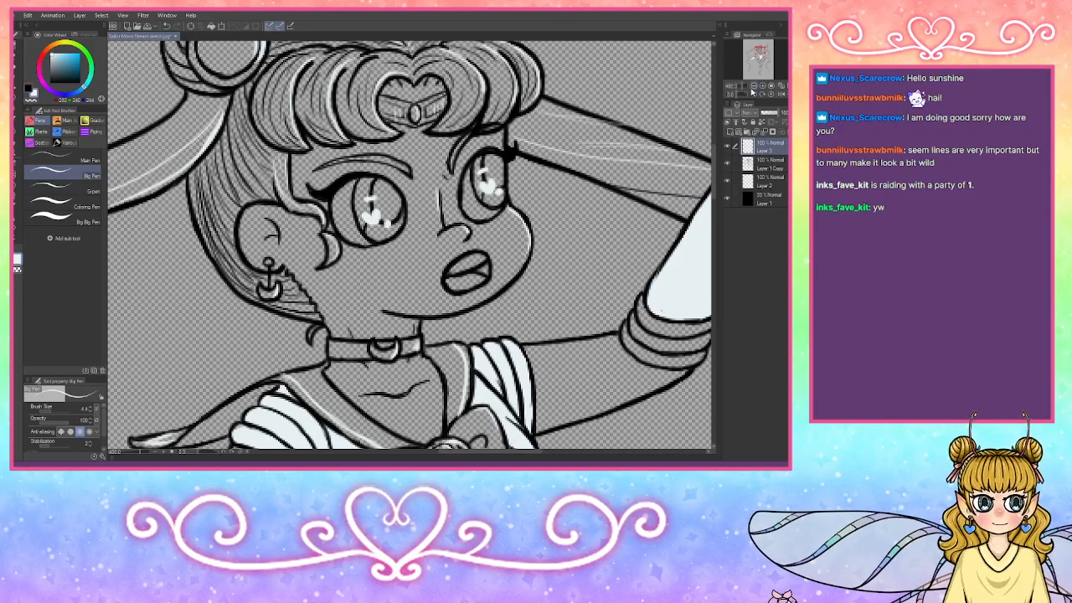
{"action": "left_click", "coordinate": [754, 88]}
{"action": "left_click", "coordinate": [754, 88]}
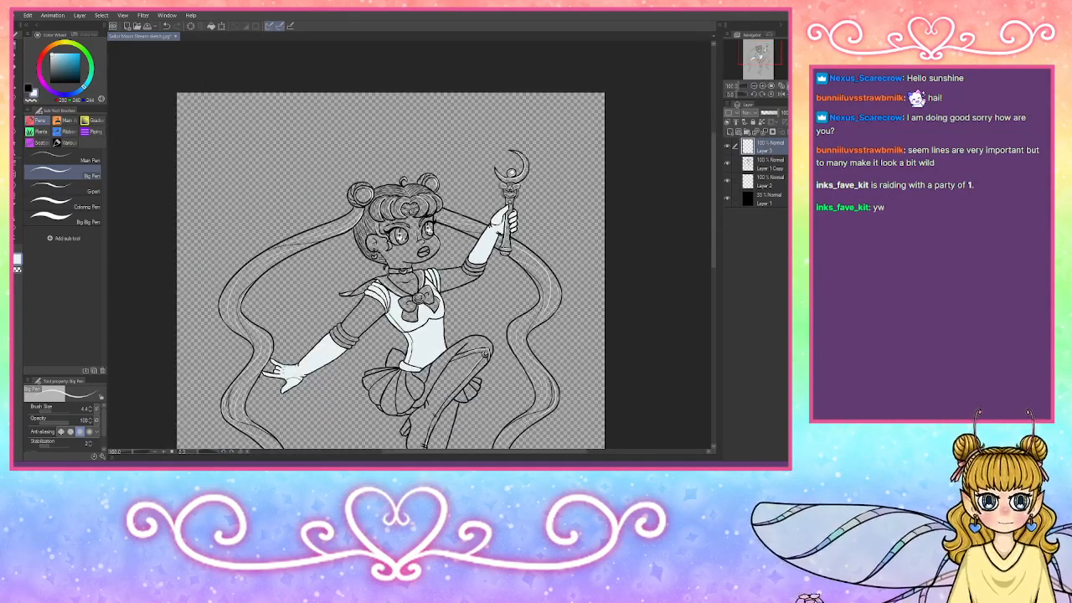
{"action": "left_click", "coordinate": [780, 87]}
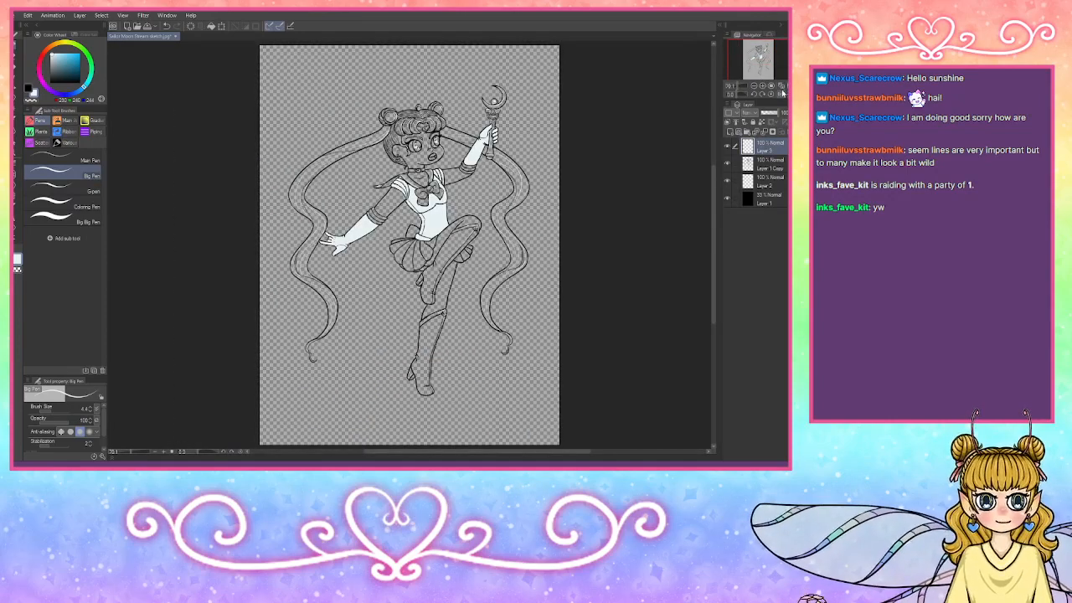
Step: Toggle the highlight layer's visibility repeatedly to compare the illustration with and without the highlights
{"action": "left_click", "coordinate": [744, 181]}
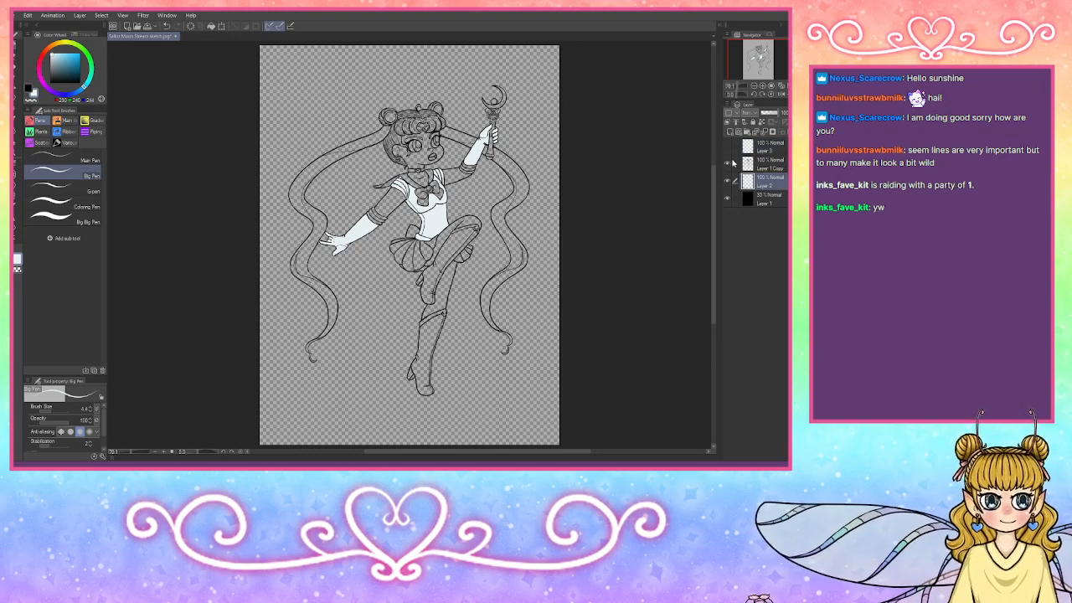
{"action": "left_click", "coordinate": [729, 149]}
{"action": "left_click", "coordinate": [728, 149]}
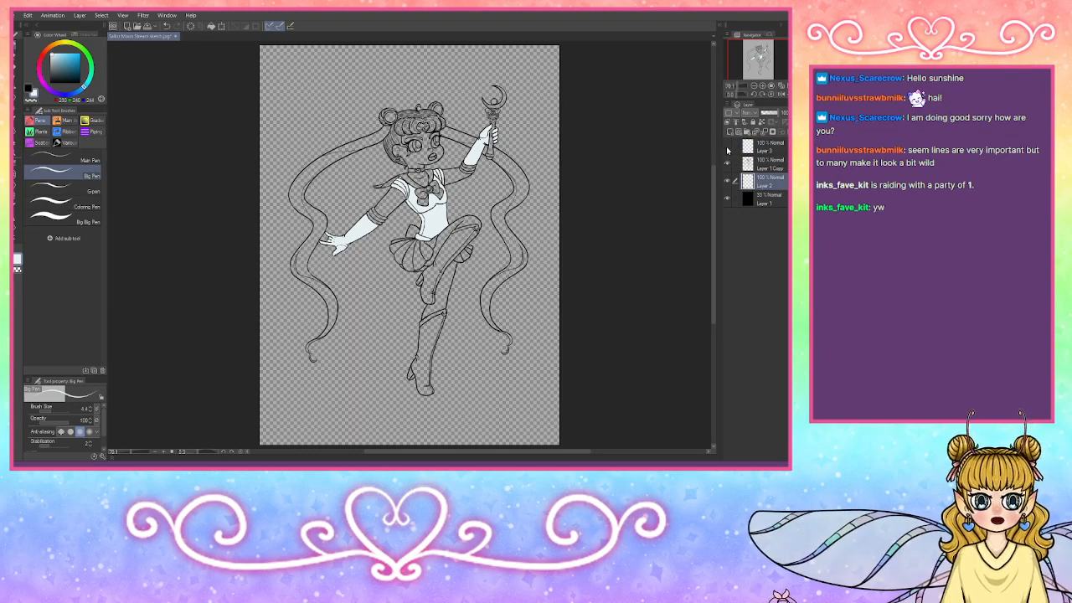
{"action": "left_click", "coordinate": [728, 150]}
{"action": "left_click", "coordinate": [728, 150]}
{"action": "left_click", "coordinate": [727, 152]}
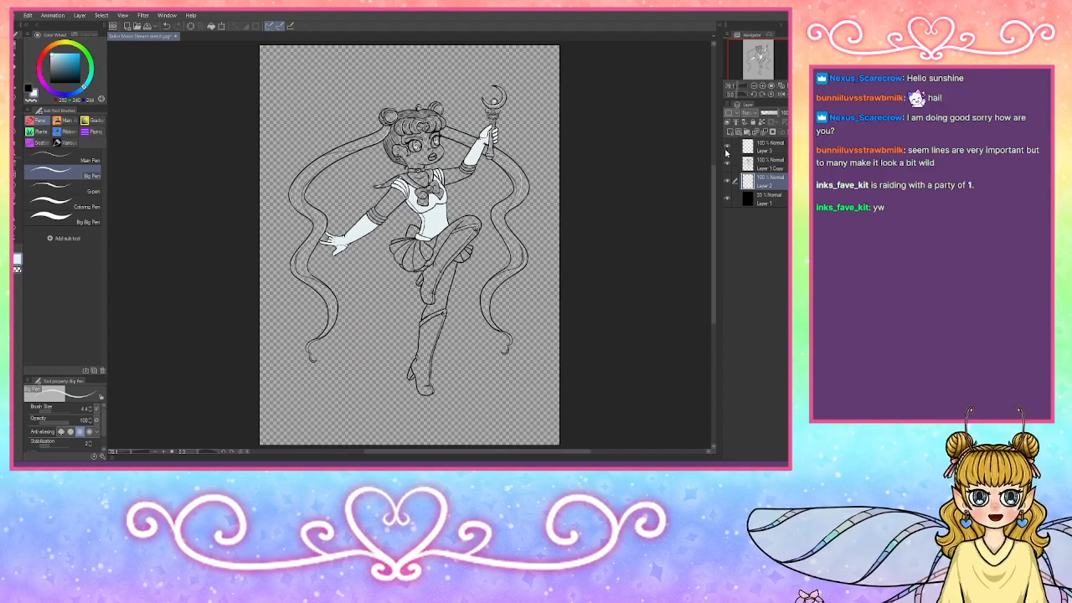
{"action": "left_click", "coordinate": [727, 152]}
{"action": "left_click", "coordinate": [727, 152]}
{"action": "left_click", "coordinate": [729, 132]}
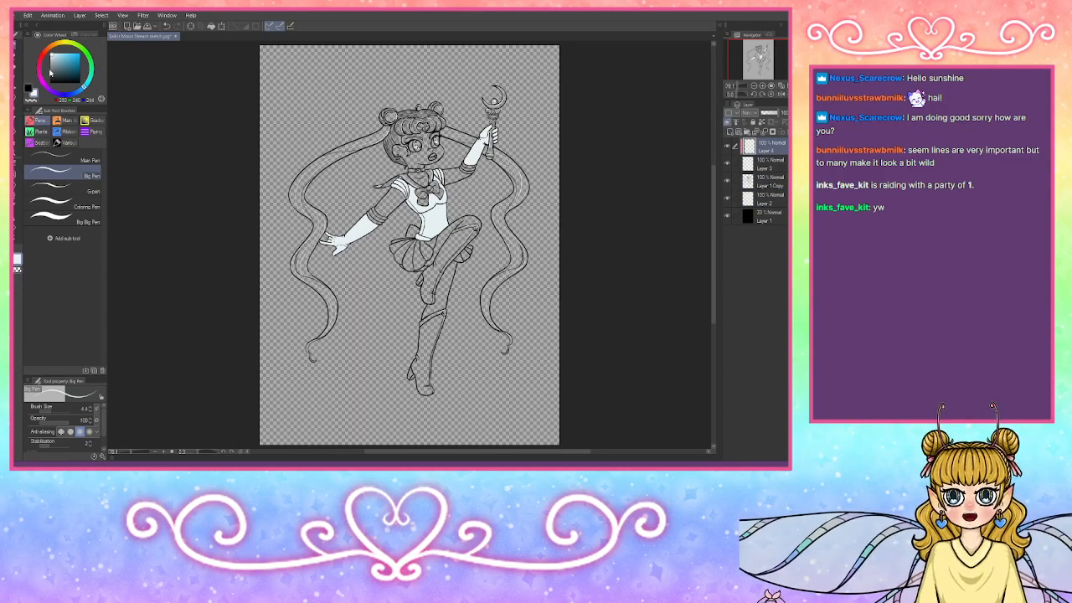
{"action": "left_click_drag", "start_coordinate": [53, 52], "coordinate": [37, 46]}
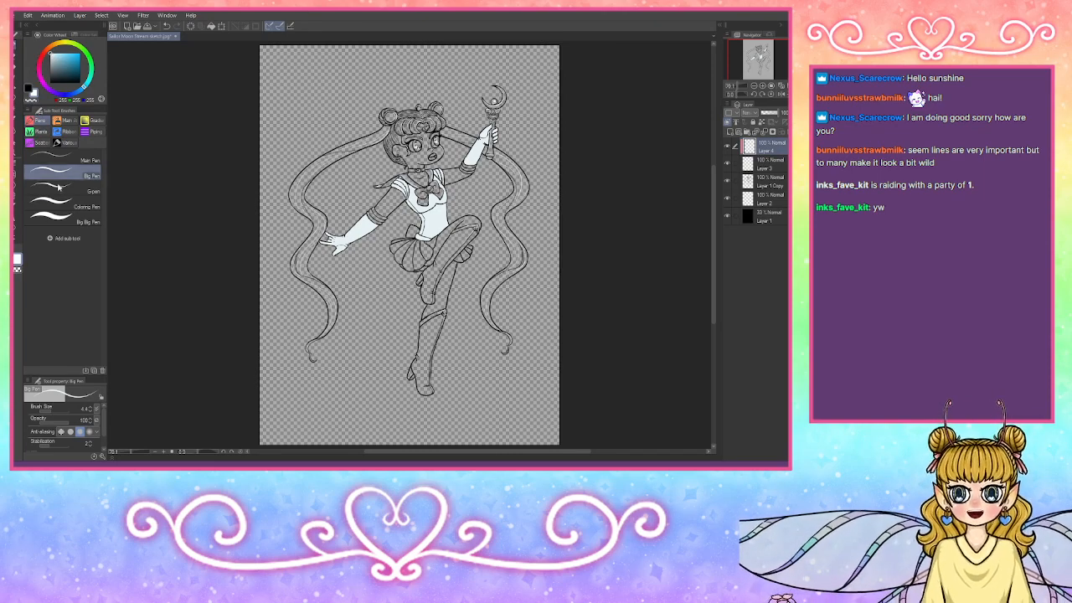
{"action": "left_click", "coordinate": [80, 216]}
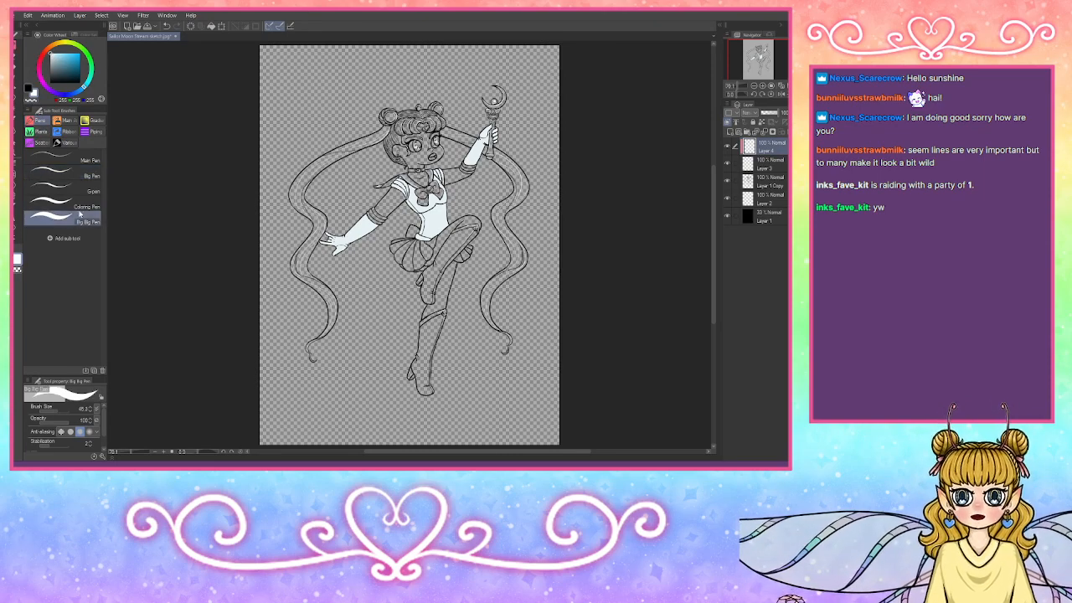
{"action": "left_click", "coordinate": [61, 410]}
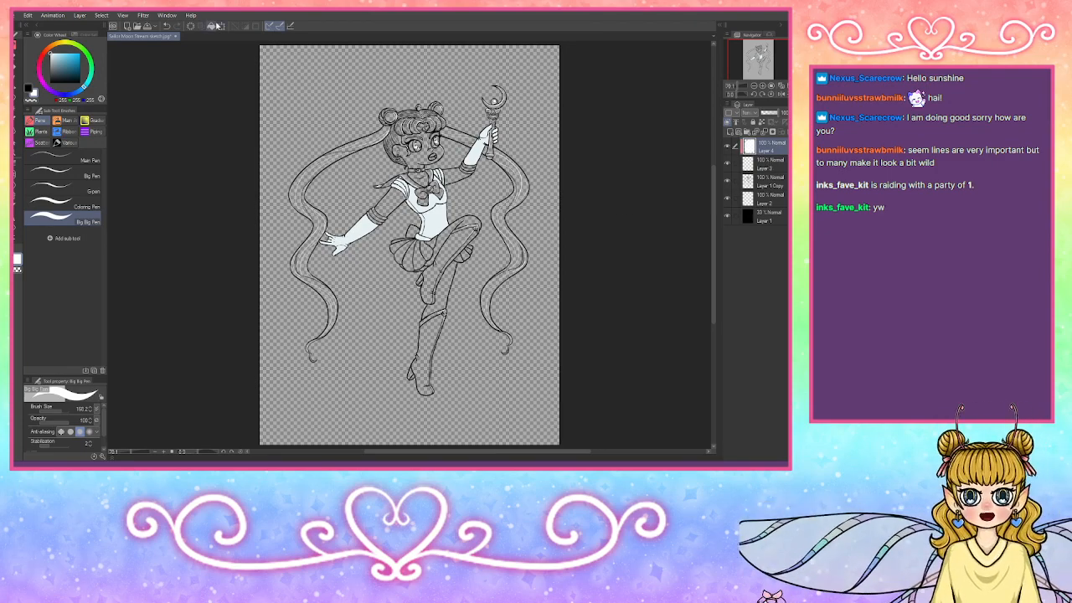
{"action": "left_click", "coordinate": [764, 132]}
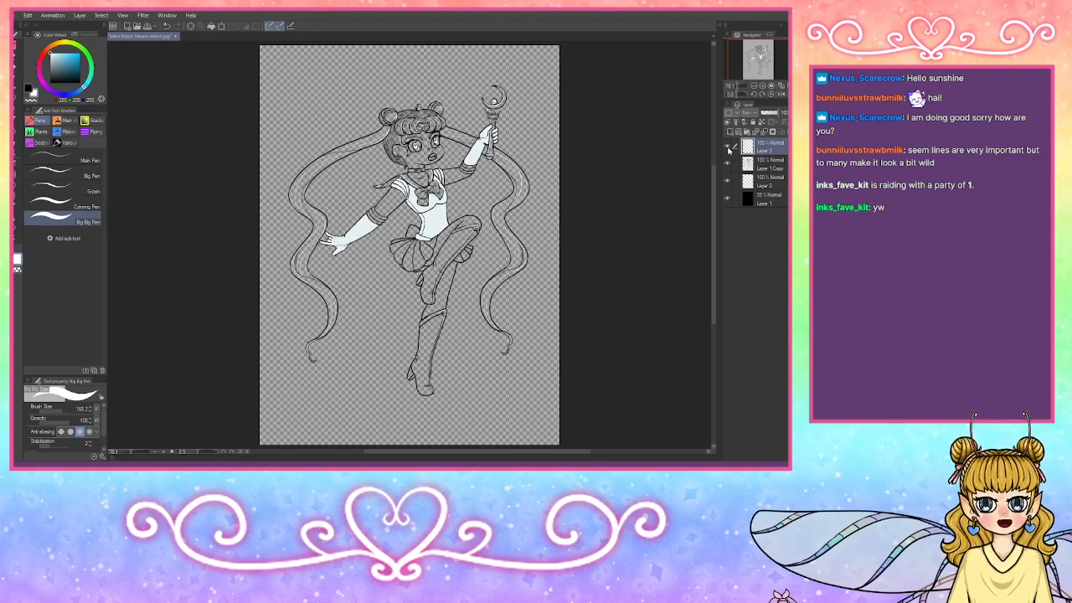
Step: Hide the highlight layer, make Layer 2 active and sample the pale white from the sailor bodice
{"action": "left_click", "coordinate": [762, 180]}
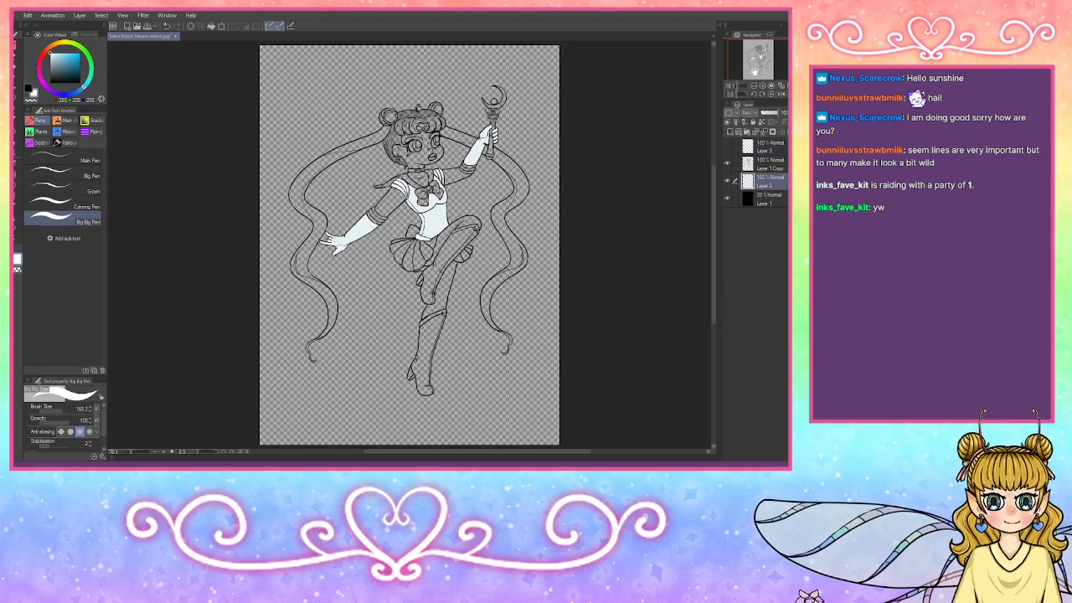
{"action": "left_click", "coordinate": [764, 87]}
{"action": "left_click", "coordinate": [764, 87]}
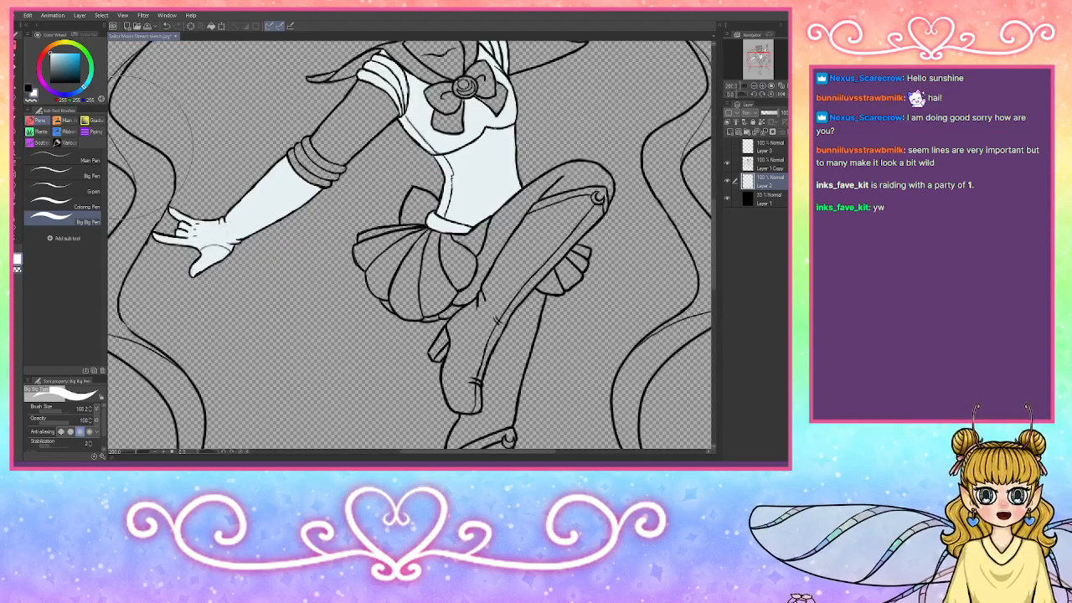
{"action": "left_click", "coordinate": [16, 120]}
{"action": "left_click", "coordinate": [481, 164]}
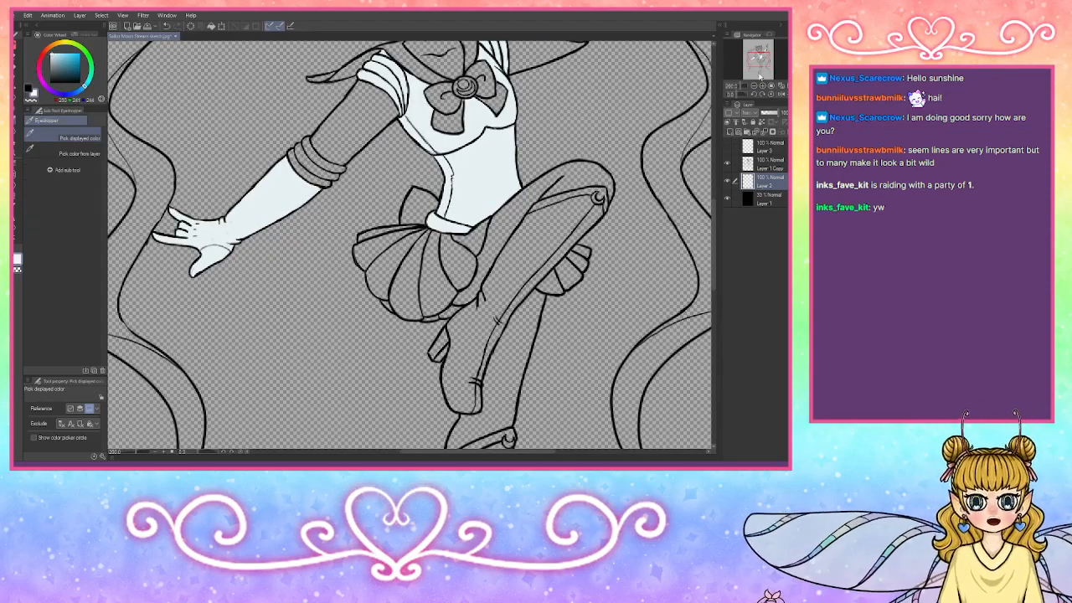
Step: Fill the ring on the wand-side bun with pale white and paint the other bun's ring with the Big Pen
{"action": "left_click_drag", "start_coordinate": [760, 62], "coordinate": [758, 48]}
{"action": "left_click", "coordinate": [764, 87]}
{"action": "left_click", "coordinate": [764, 87]}
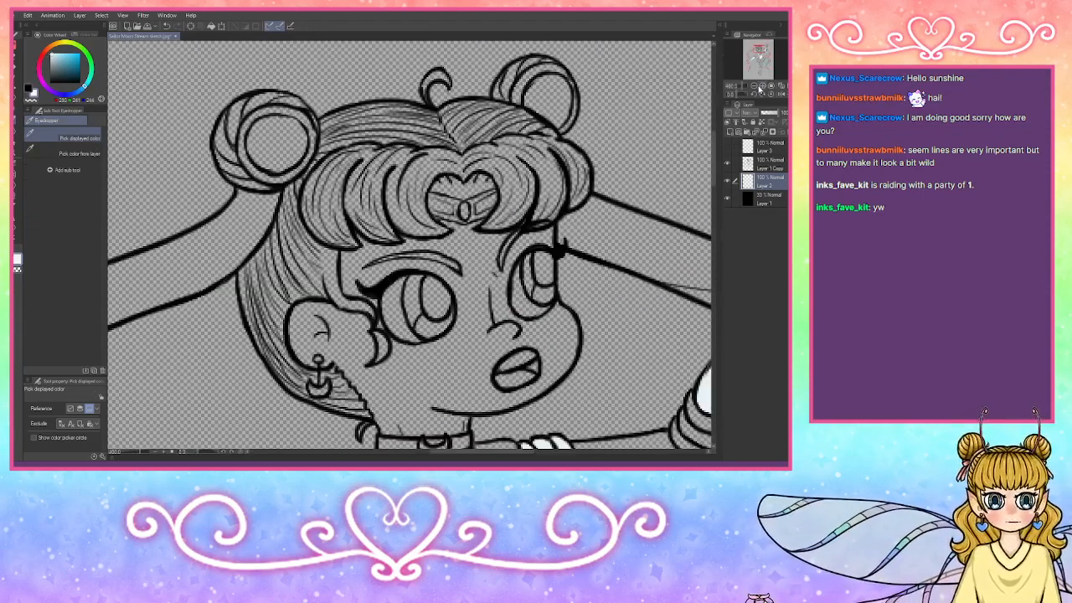
{"action": "key", "text": "g"}
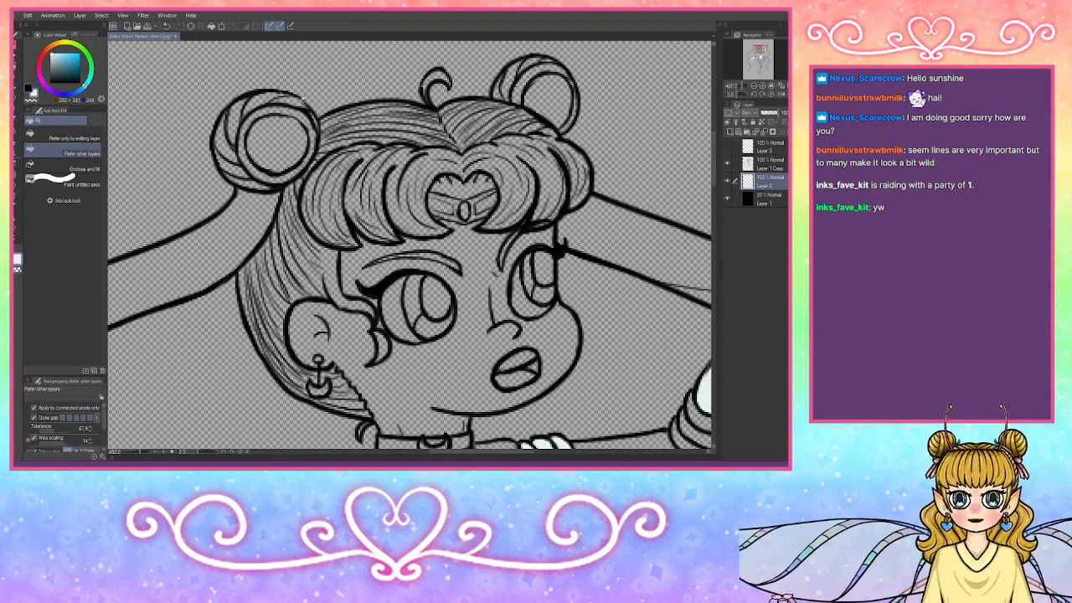
{"action": "left_click", "coordinate": [297, 110]}
{"action": "key", "text": "ctrl+z"}
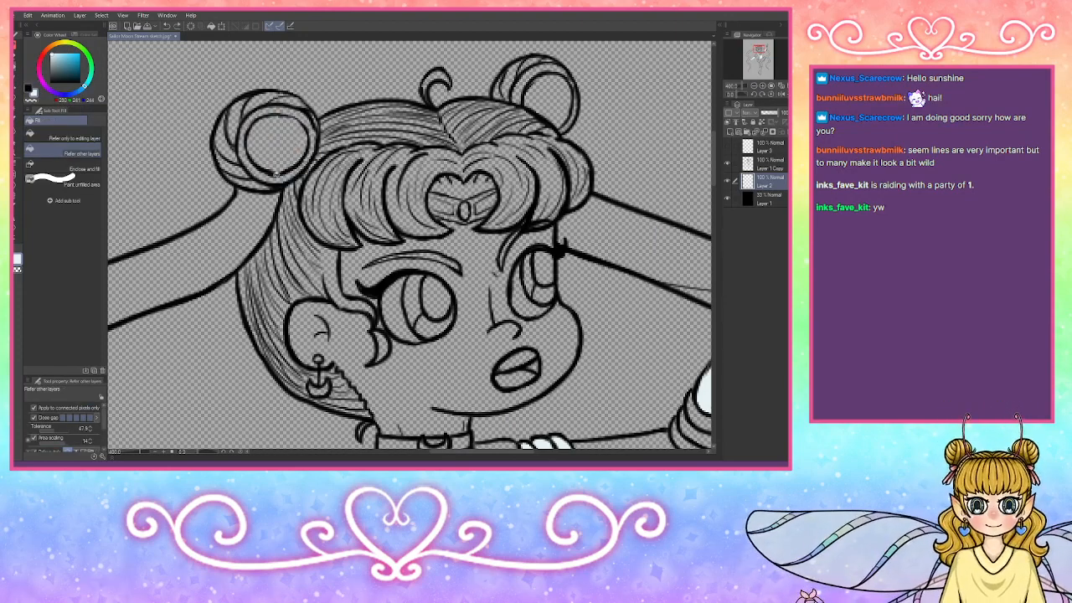
{"action": "left_click", "coordinate": [280, 175]}
{"action": "key", "text": "ctrl+z"}
{"action": "left_click", "coordinate": [570, 70]}
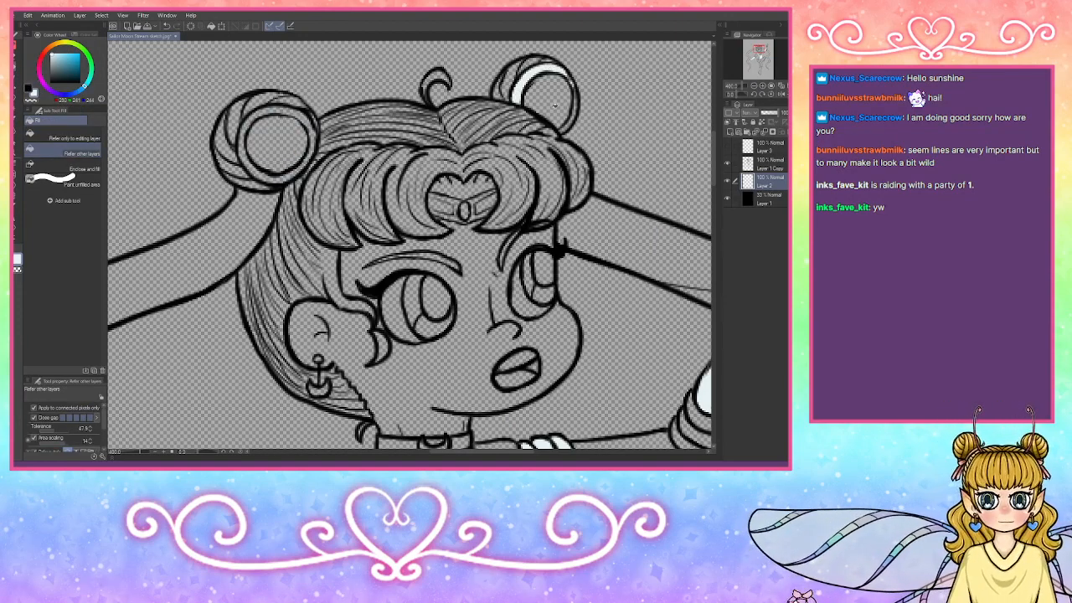
{"action": "key", "text": "p"}
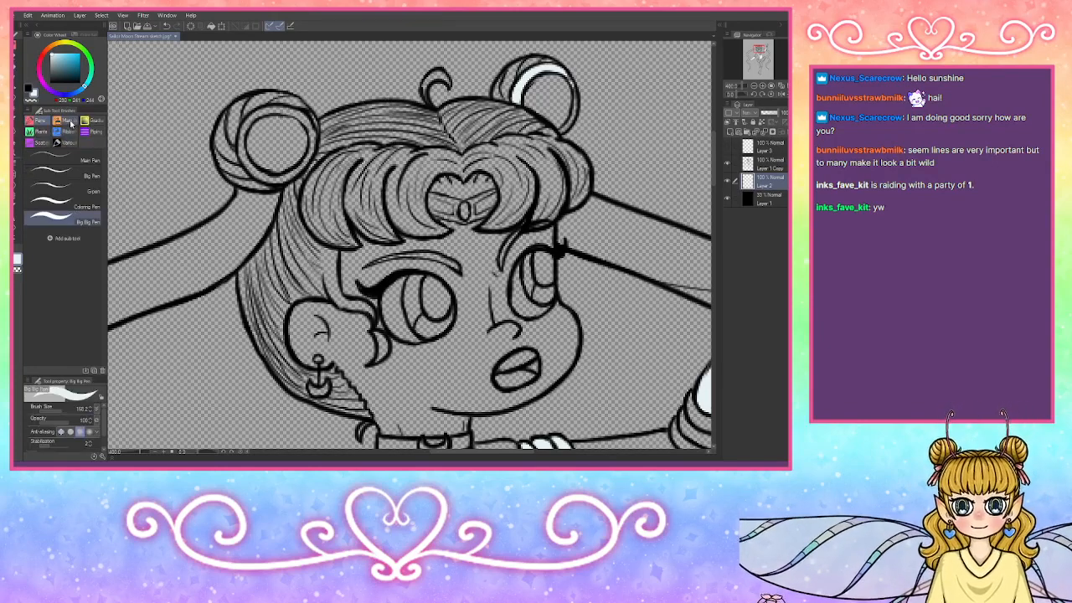
{"action": "mouse_move", "coordinate": [246, 125]}
{"action": "left_mouse_down"}
{"action": "mouse_move", "coordinate": [241, 142]}
{"action": "mouse_move", "coordinate": [261, 111]}
{"action": "mouse_move", "coordinate": [293, 109]}
{"action": "mouse_move", "coordinate": [310, 132]}
{"action": "mouse_move", "coordinate": [306, 164]}
{"action": "mouse_move", "coordinate": [263, 176]}
{"action": "mouse_move", "coordinate": [236, 150]}
{"action": "mouse_move", "coordinate": [241, 141]}
{"action": "left_mouse_up"}
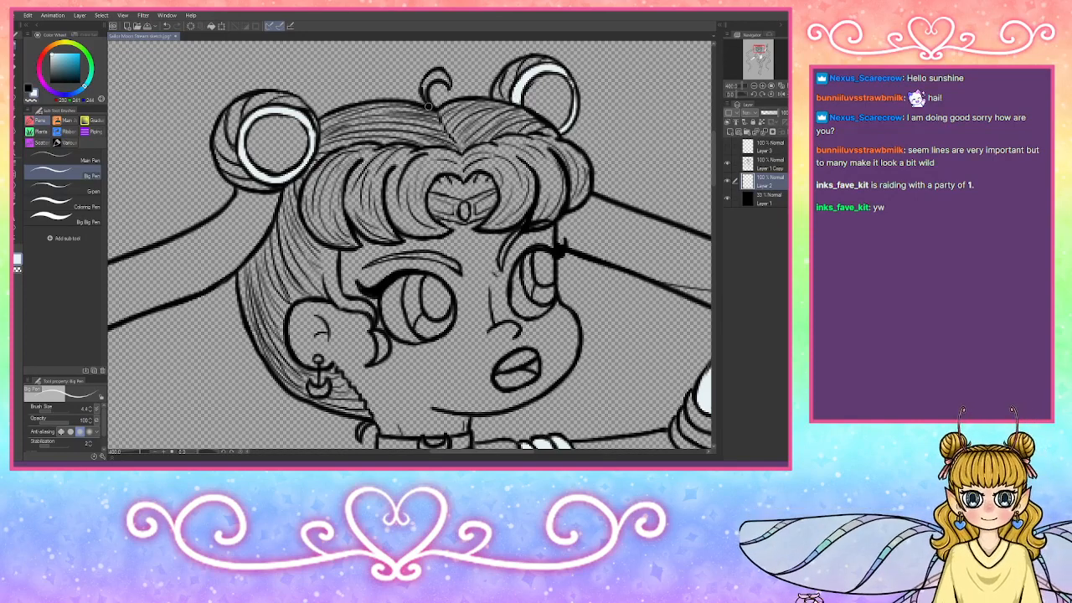
Step: Choose light yellow from the color set and fill the upper sections of both pigtails
{"action": "left_click", "coordinate": [85, 34]}
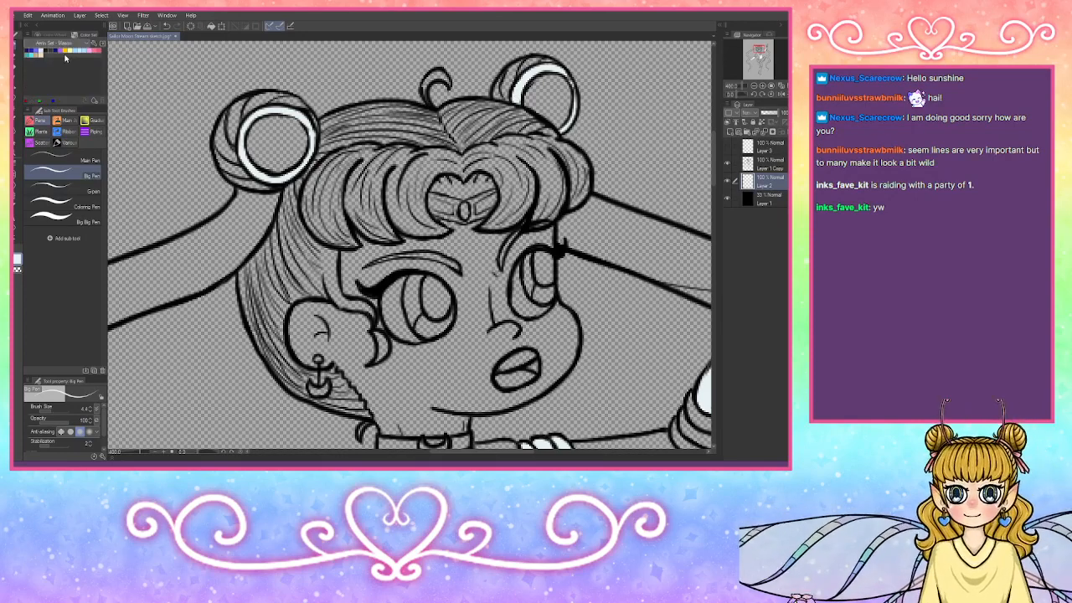
{"action": "left_click", "coordinate": [70, 52]}
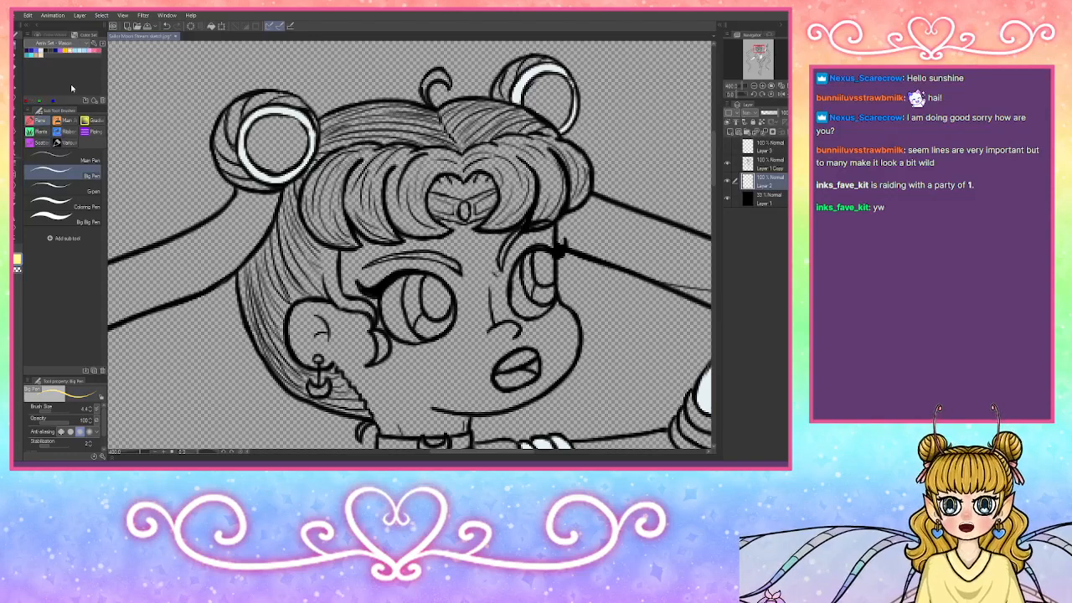
{"action": "left_click", "coordinate": [16, 84]}
{"action": "left_click", "coordinate": [193, 247]}
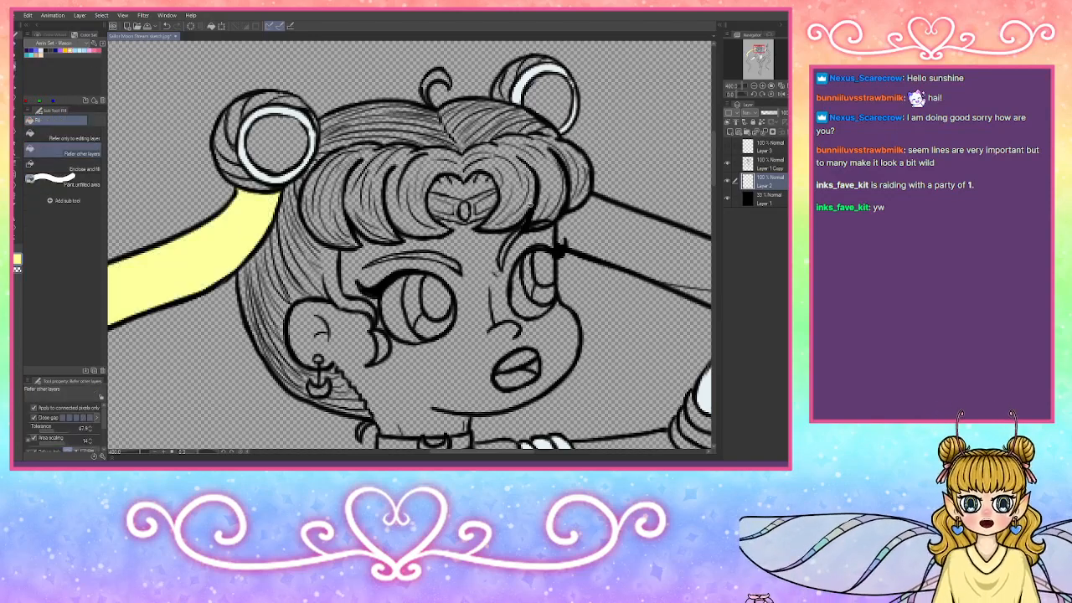
{"action": "left_click", "coordinate": [629, 228]}
Step: Fill the remaining bends of the wand-side pigtail with light yellow down to just above its curled tip
{"action": "scroll", "coordinate": [629, 228], "scroll_direction": "down", "scroll_amount": 5}
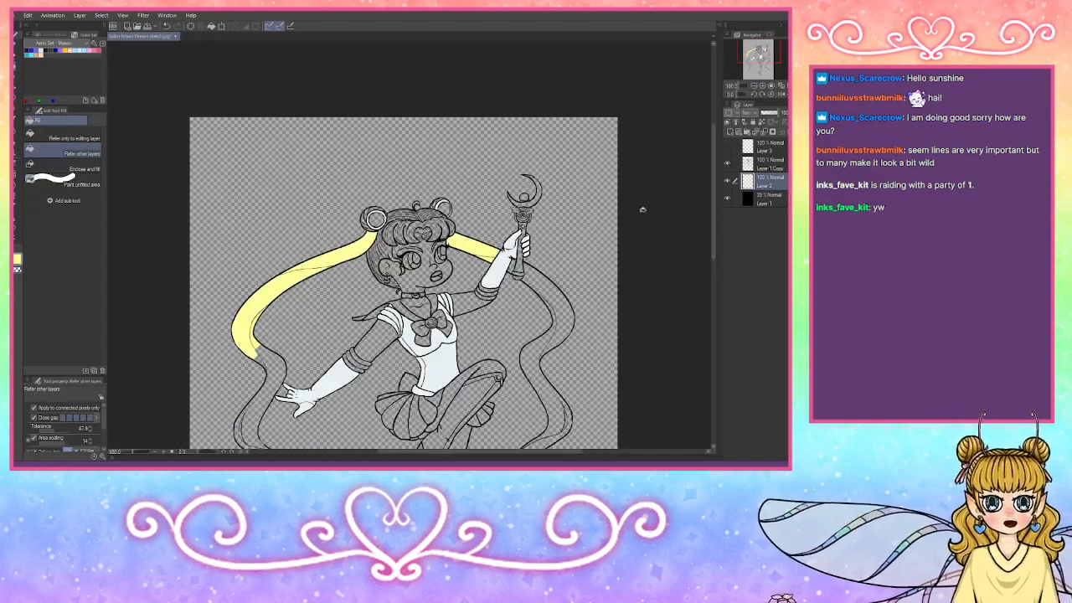
{"action": "left_click", "coordinate": [550, 289]}
{"action": "left_click", "coordinate": [537, 346]}
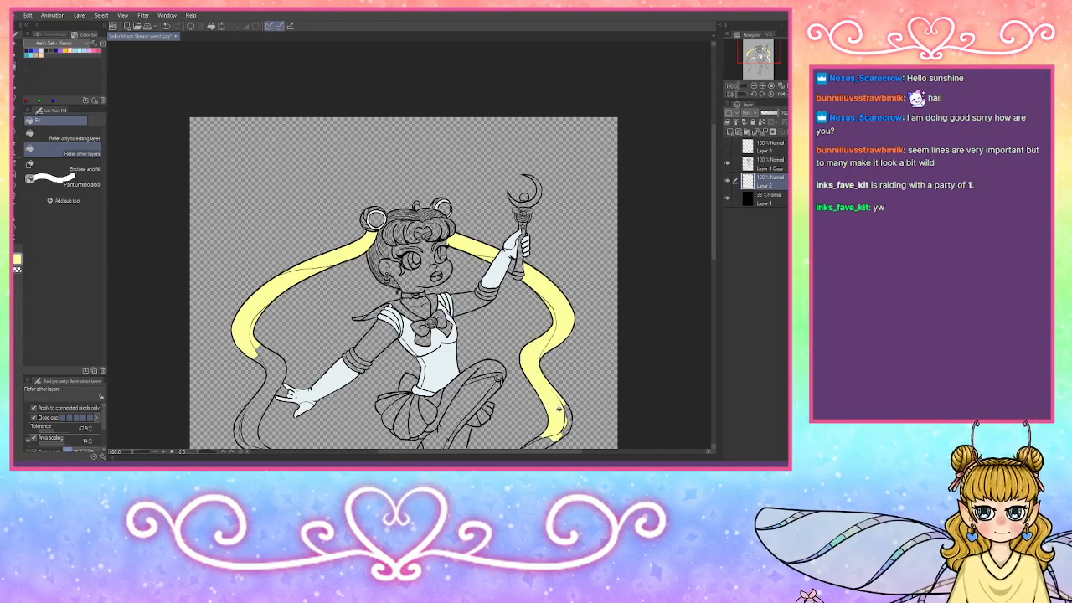
{"action": "left_click", "coordinate": [570, 412]}
{"action": "left_click_drag", "start_coordinate": [759, 53], "coordinate": [758, 66]}
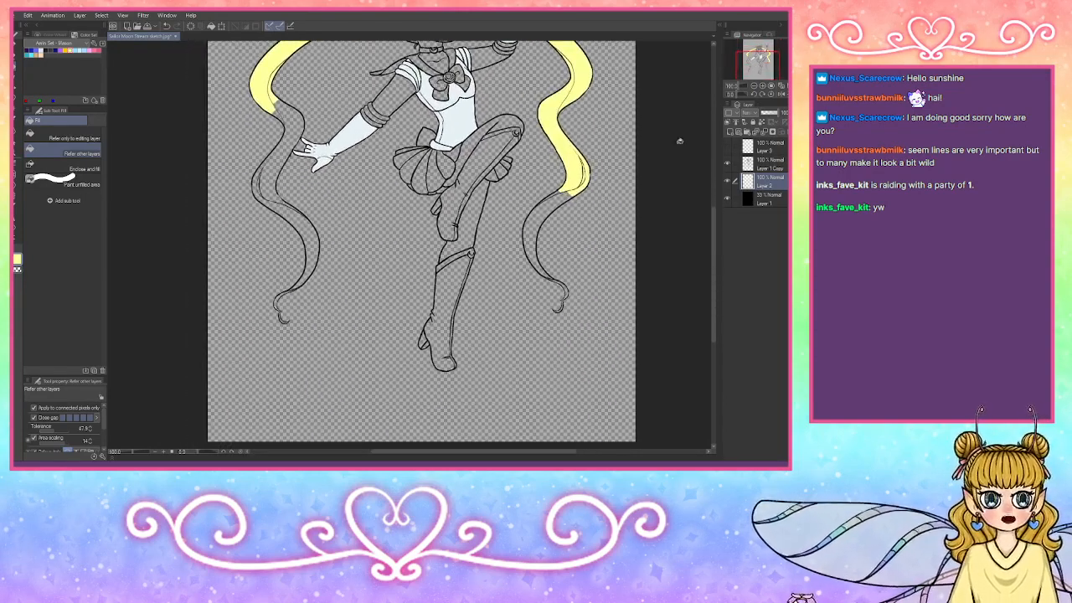
{"action": "left_click", "coordinate": [554, 283]}
{"action": "left_click", "coordinate": [563, 292]}
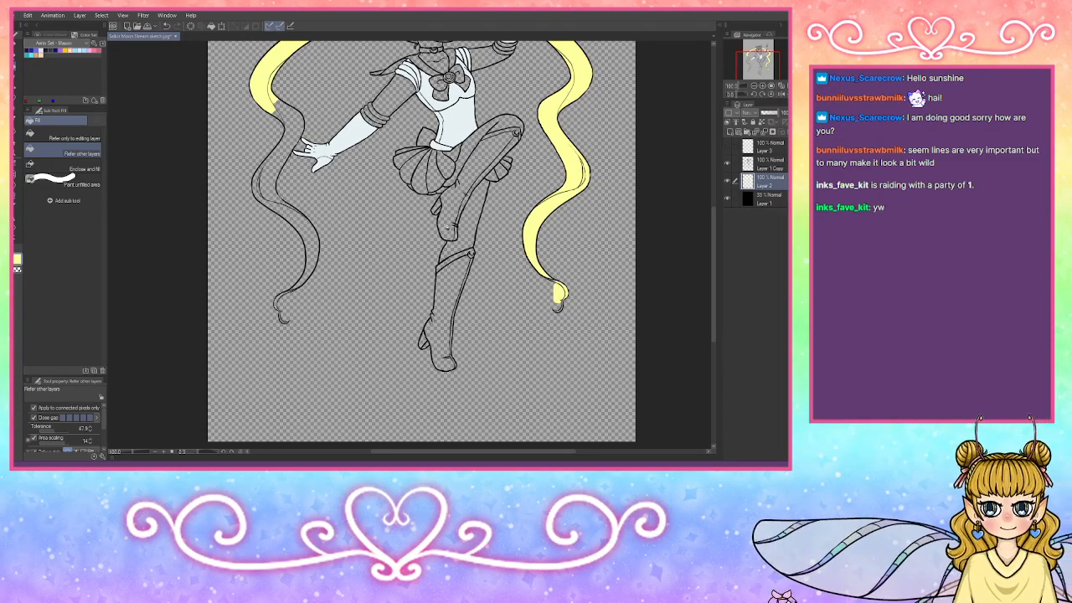
{"action": "key", "text": "ctrl+z"}
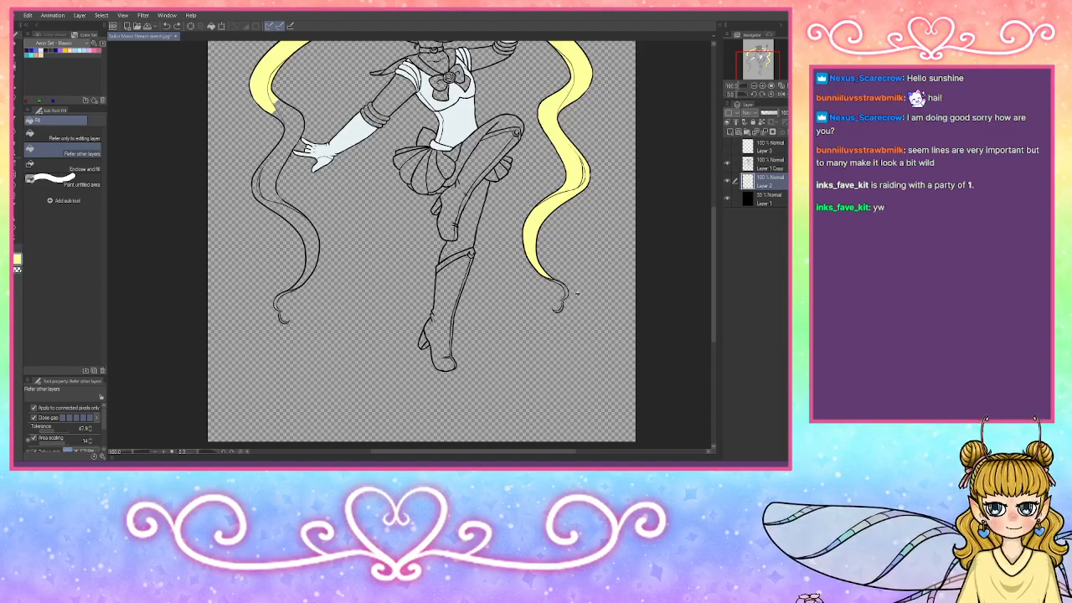
{"action": "left_click", "coordinate": [573, 292]}
{"action": "key", "text": "ctrl+z"}
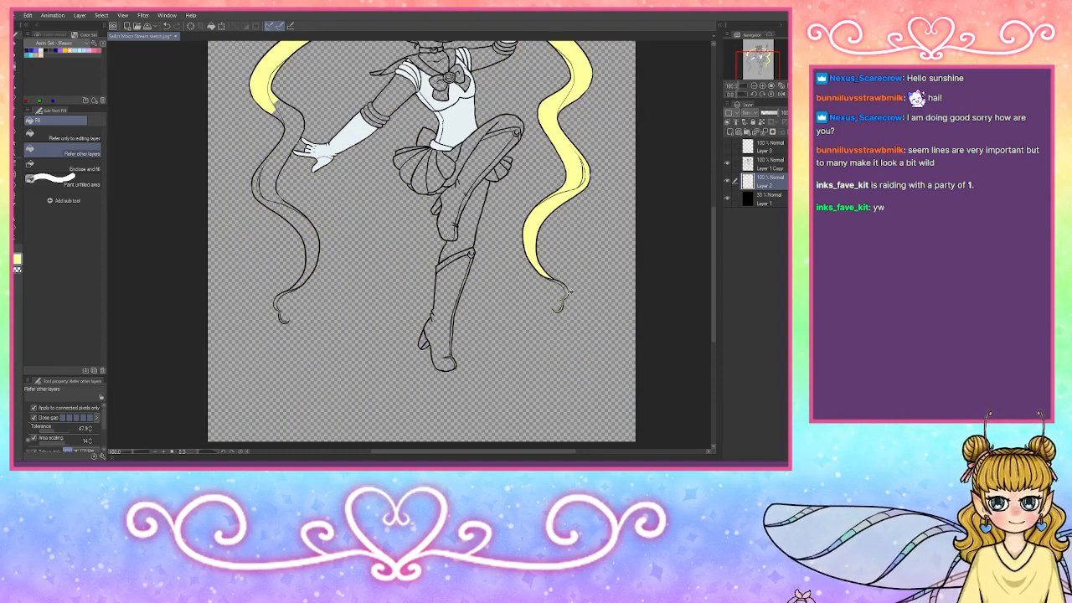
{"action": "left_click", "coordinate": [563, 294]}
{"action": "key", "text": "ctrl+z"}
Step: Fill the lower and middle bends of the pigtail behind the outstretched hand with light yellow
{"action": "left_click", "coordinate": [311, 267]}
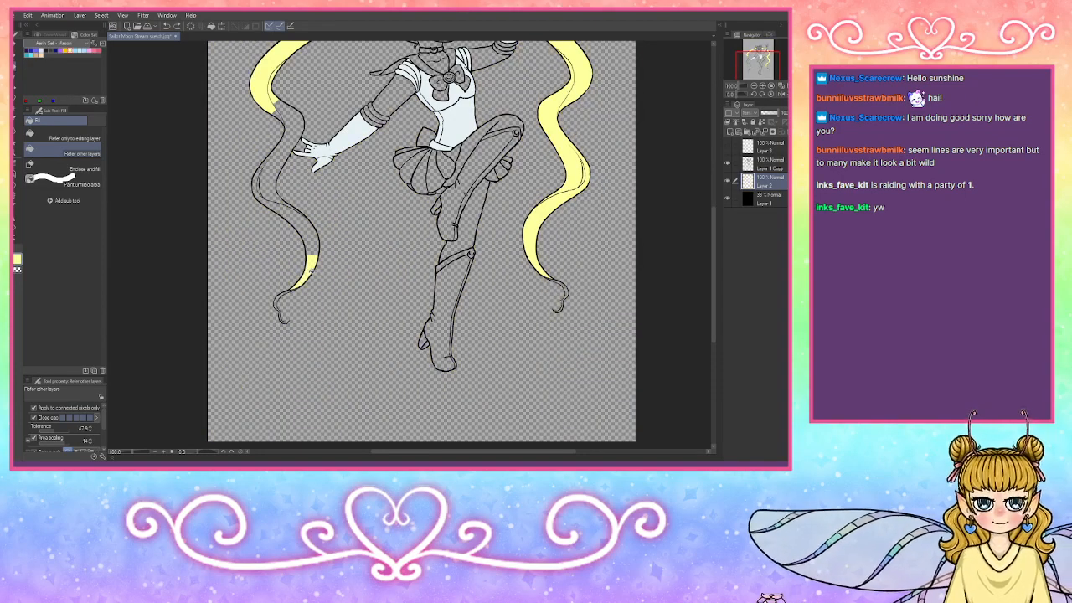
{"action": "left_click", "coordinate": [285, 293]}
{"action": "key", "text": "ctrl+z"}
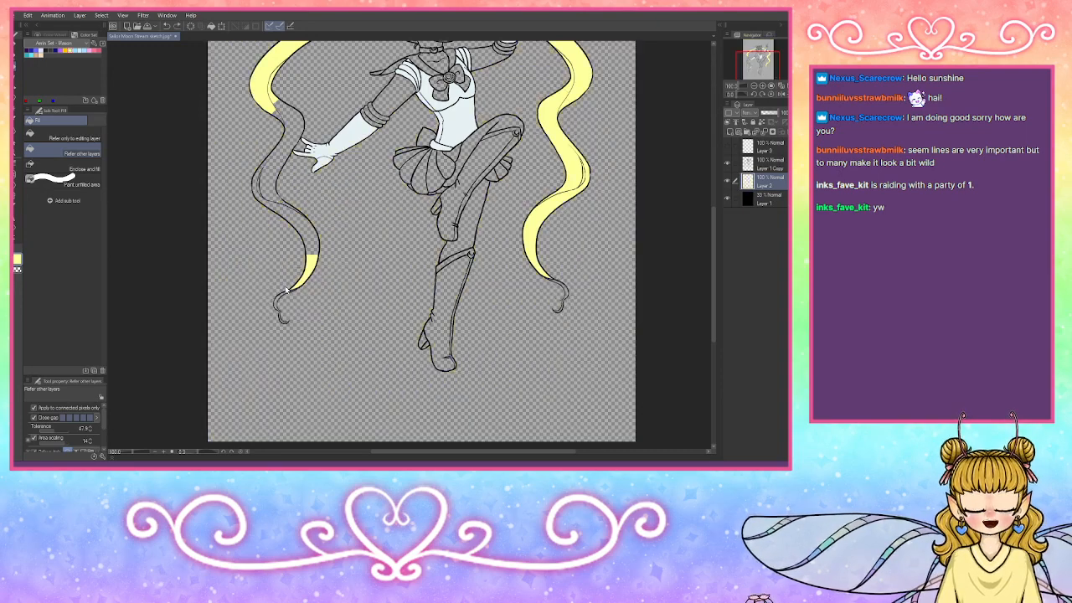
{"action": "left_click", "coordinate": [298, 224]}
{"action": "left_click", "coordinate": [274, 178]}
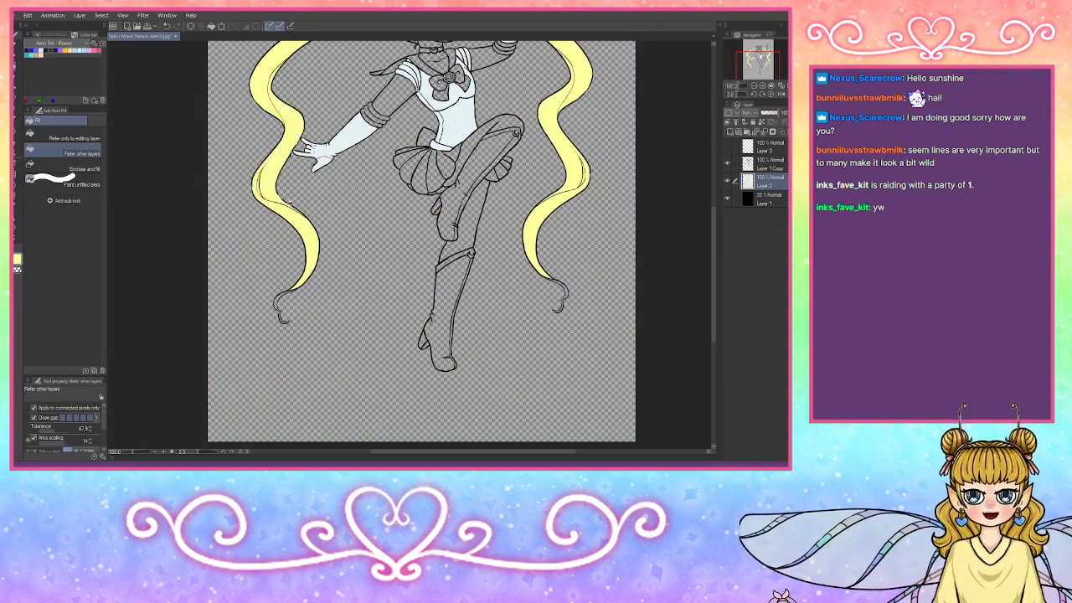
Step: Fill the bangs on both sides of the tiara and the hair around the ear with light yellow
{"action": "scroll", "coordinate": [316, 87], "scroll_direction": "up", "scroll_amount": 3}
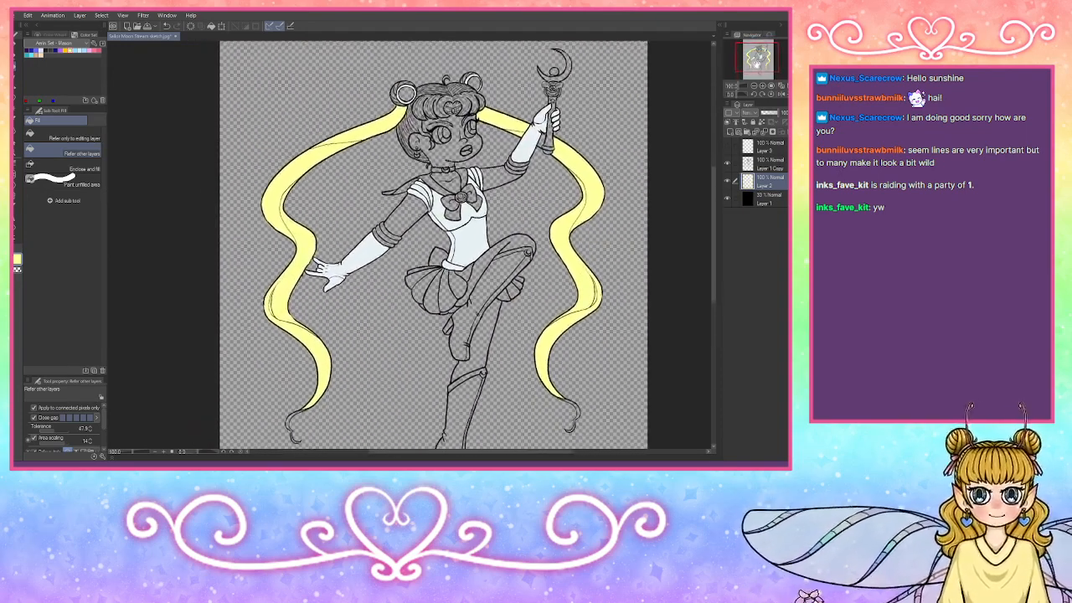
{"action": "left_click", "coordinate": [458, 98]}
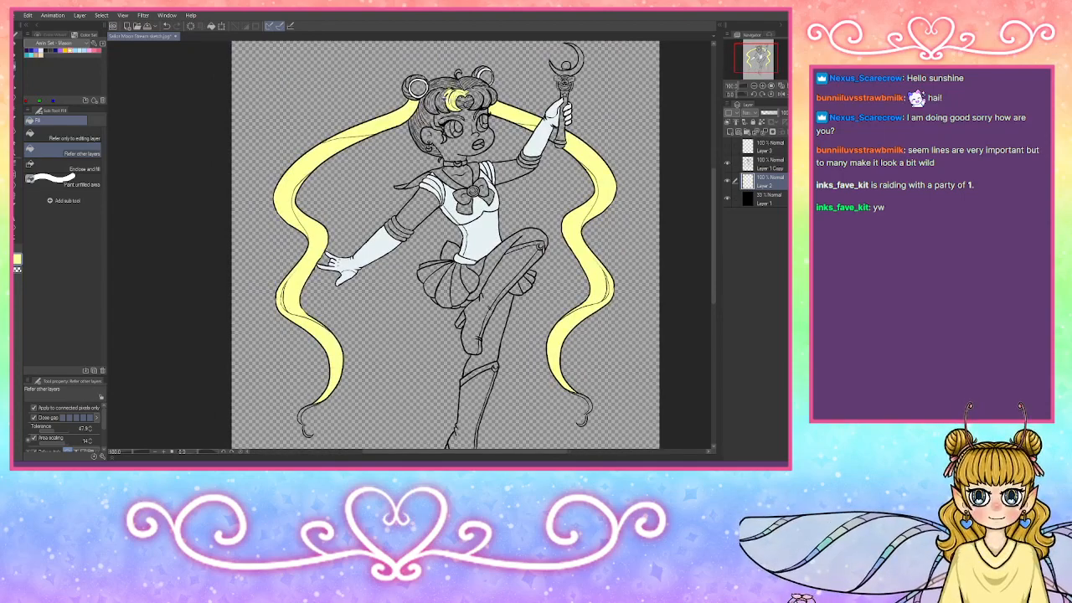
{"action": "left_click", "coordinate": [443, 100]}
{"action": "left_click", "coordinate": [433, 103]}
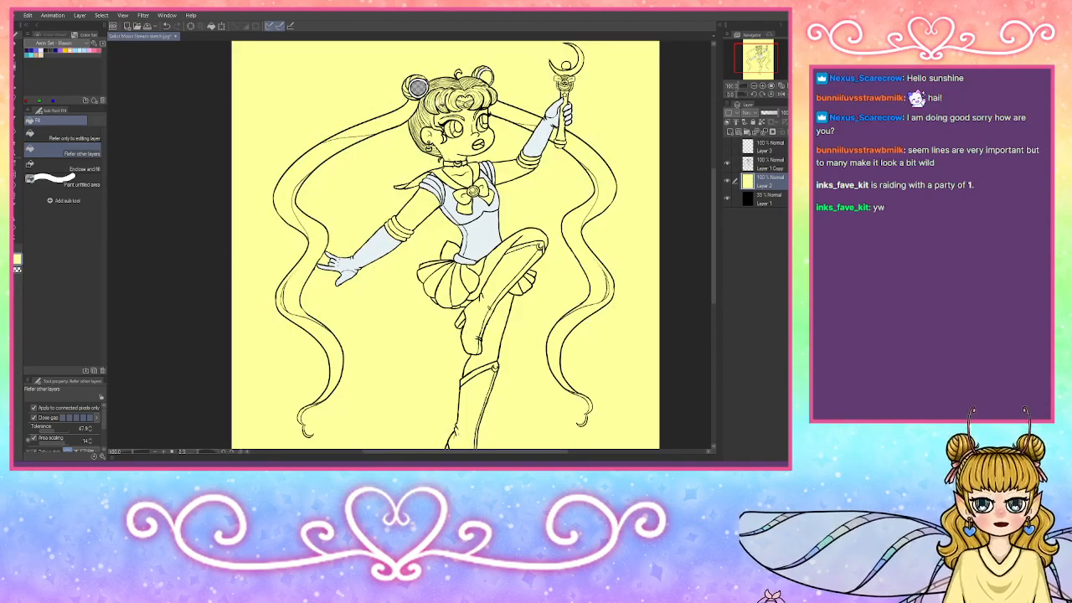
{"action": "key", "text": "ctrl+z"}
{"action": "left_click", "coordinate": [432, 106]}
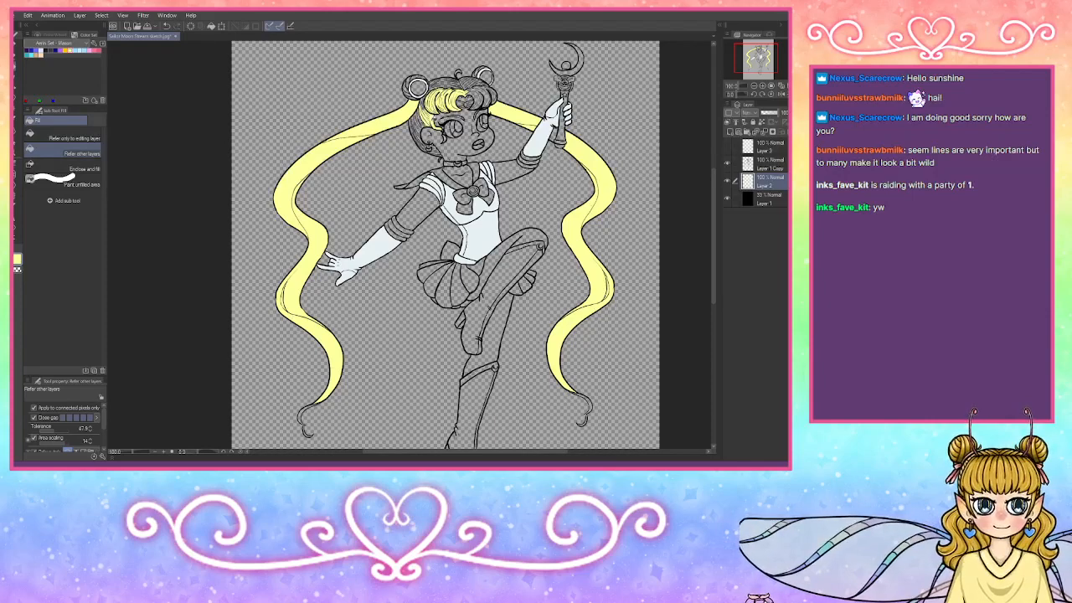
{"action": "left_click", "coordinate": [422, 123]}
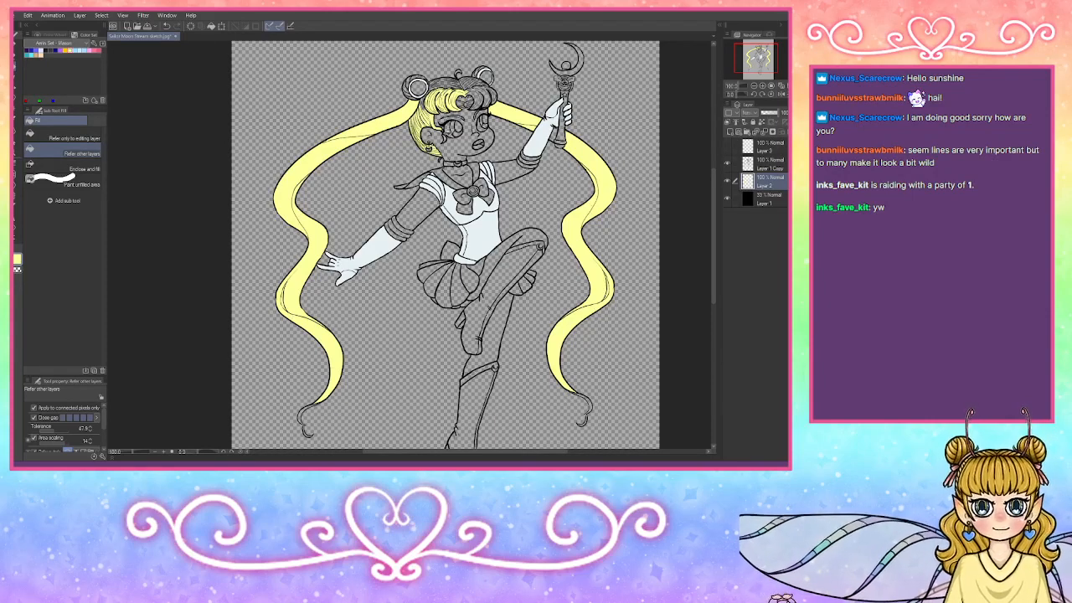
{"action": "left_click", "coordinate": [474, 94]}
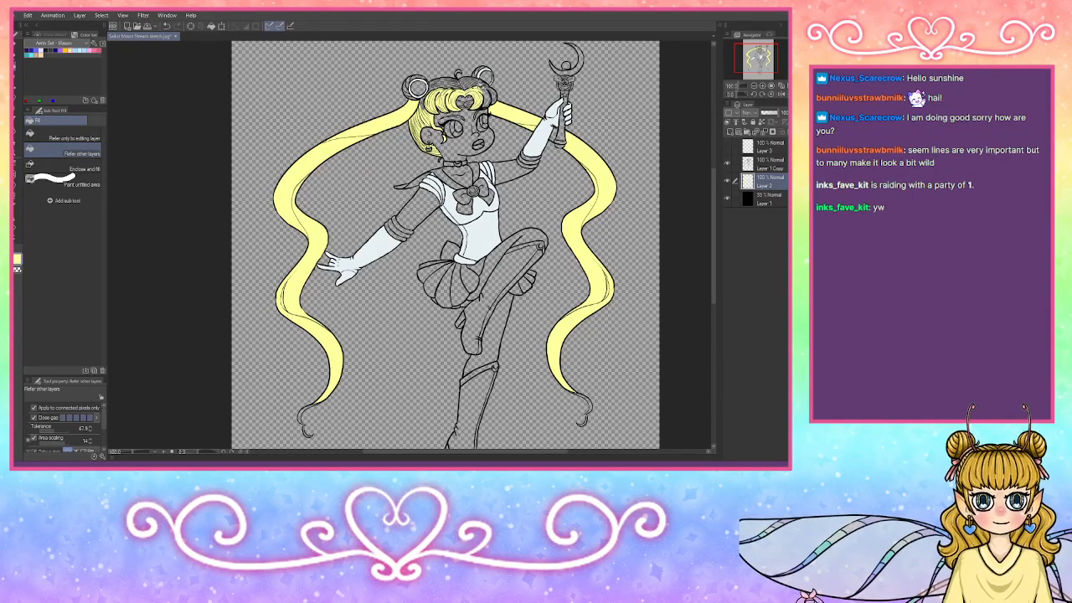
Step: Fill the remaining hair on top of the head and both buns with light yellow, undoing any misplaced fill
{"action": "left_click", "coordinate": [487, 93]}
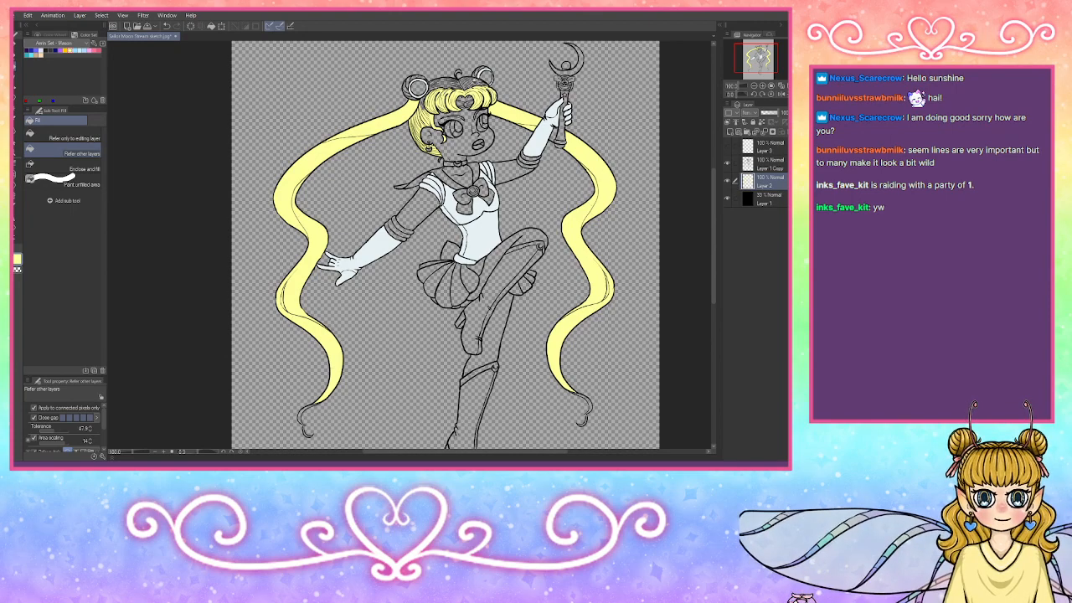
{"action": "left_click", "coordinate": [479, 74]}
{"action": "key", "text": "ctrl+z"}
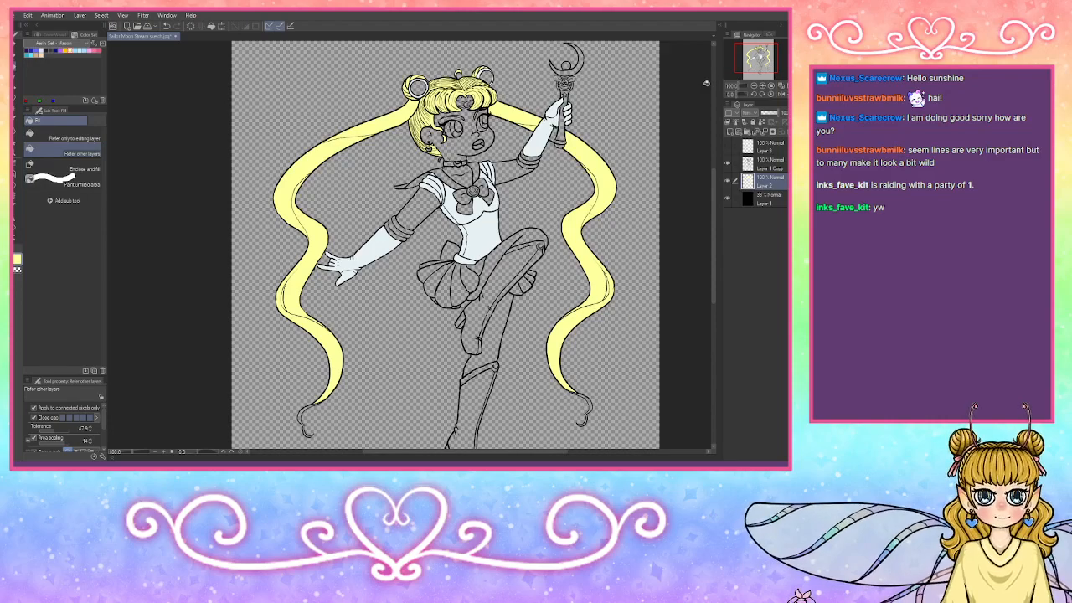
Step: Paint the curled tip of the pigtail behind the outstretched hand light yellow with the Big Pen
{"action": "left_click", "coordinate": [763, 85]}
{"action": "left_click", "coordinate": [763, 86]}
{"action": "left_click", "coordinate": [763, 85]}
{"action": "left_click", "coordinate": [763, 85]}
{"action": "left_click_drag", "start_coordinate": [754, 70], "coordinate": [750, 72]}
{"action": "left_click", "coordinate": [17, 47]}
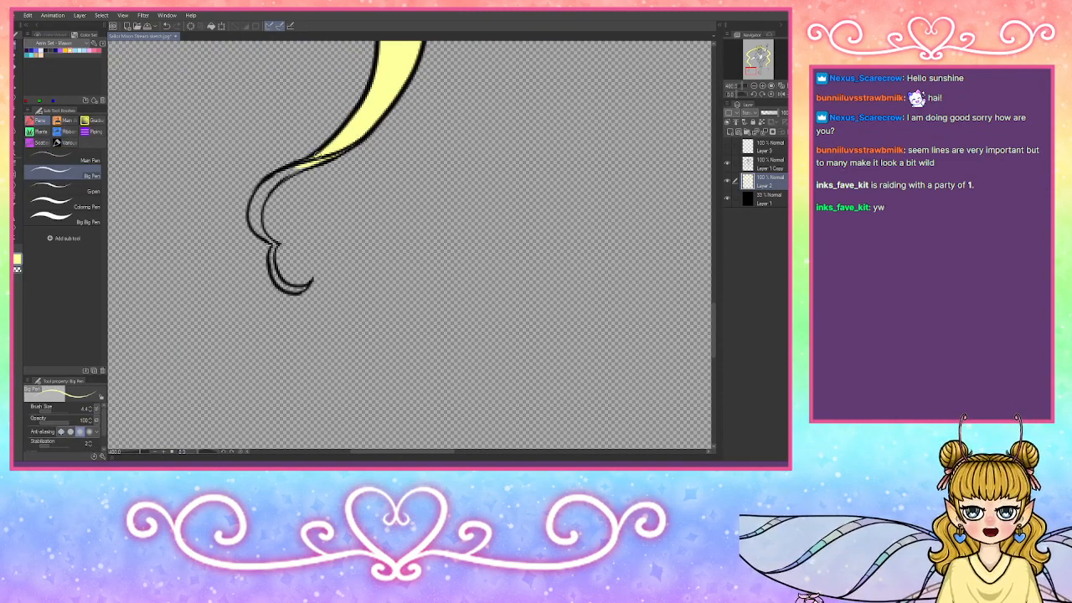
{"action": "mouse_move", "coordinate": [298, 166]}
{"action": "left_mouse_down"}
{"action": "mouse_move", "coordinate": [267, 186]}
{"action": "mouse_move", "coordinate": [311, 164]}
{"action": "mouse_move", "coordinate": [258, 198]}
{"action": "mouse_move", "coordinate": [253, 228]}
{"action": "mouse_move", "coordinate": [271, 241]}
{"action": "mouse_move", "coordinate": [257, 208]}
{"action": "mouse_move", "coordinate": [273, 180]}
{"action": "mouse_move", "coordinate": [258, 216]}
{"action": "mouse_move", "coordinate": [276, 275]}
{"action": "mouse_move", "coordinate": [290, 290]}
{"action": "mouse_move", "coordinate": [310, 284]}
{"action": "left_mouse_up"}
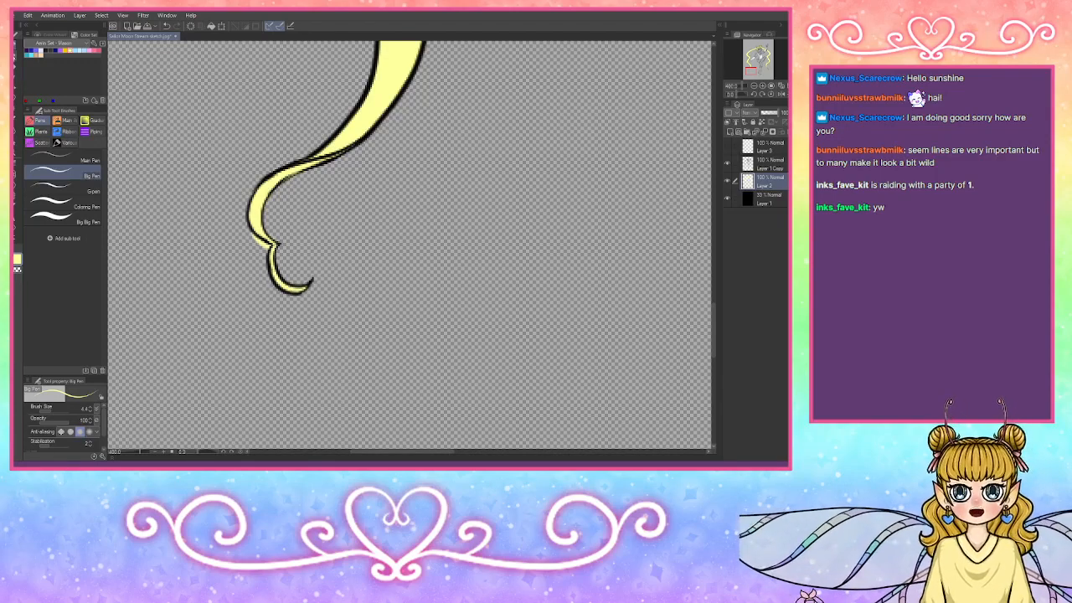
Step: Erase the yellow spilling outside the curled tip's outline using the transparent color, and return to light yellow
{"action": "left_click", "coordinate": [17, 270]}
{"action": "left_click_drag", "start_coordinate": [249, 237], "coordinate": [267, 244]}
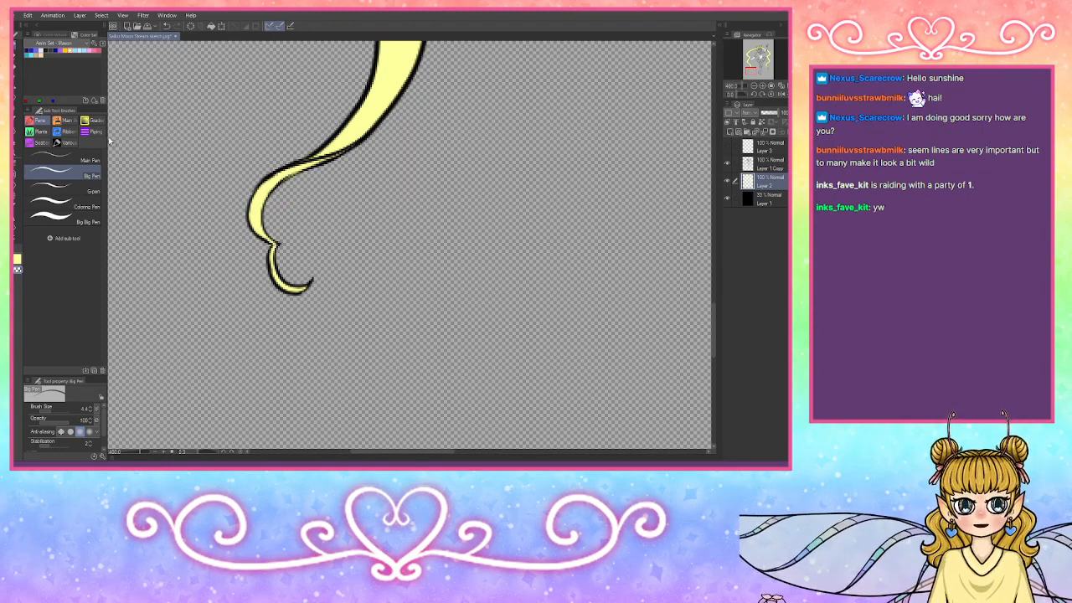
{"action": "left_click", "coordinate": [20, 256]}
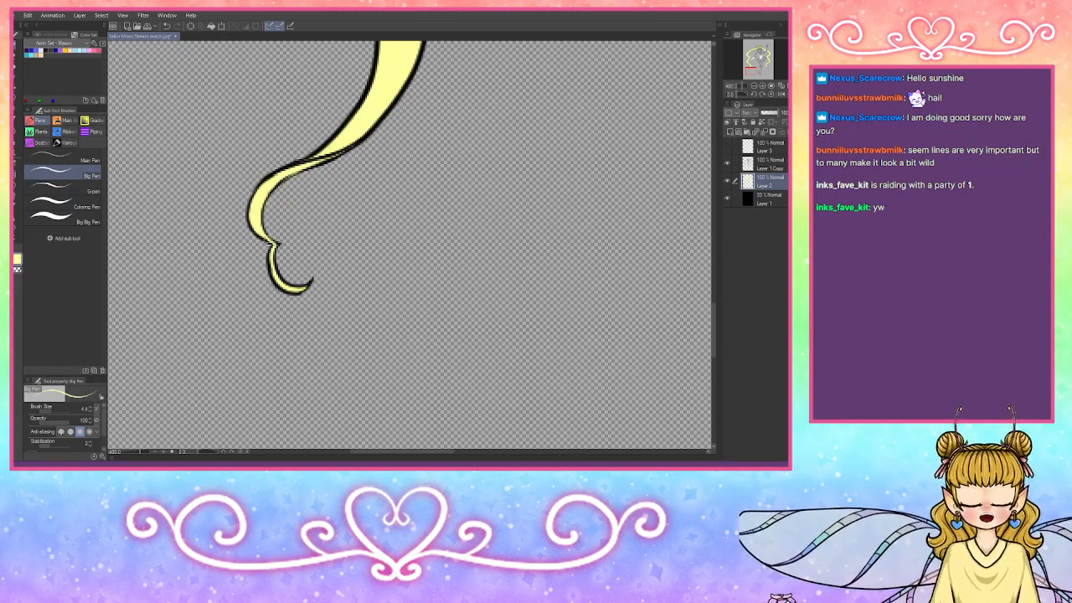
Step: Erase the yellow from the narrow gap between the two strand lines in the pigtail bend below the outstretched hand
{"action": "scroll", "coordinate": [767, 63], "scroll_direction": "up", "scroll_amount": 5}
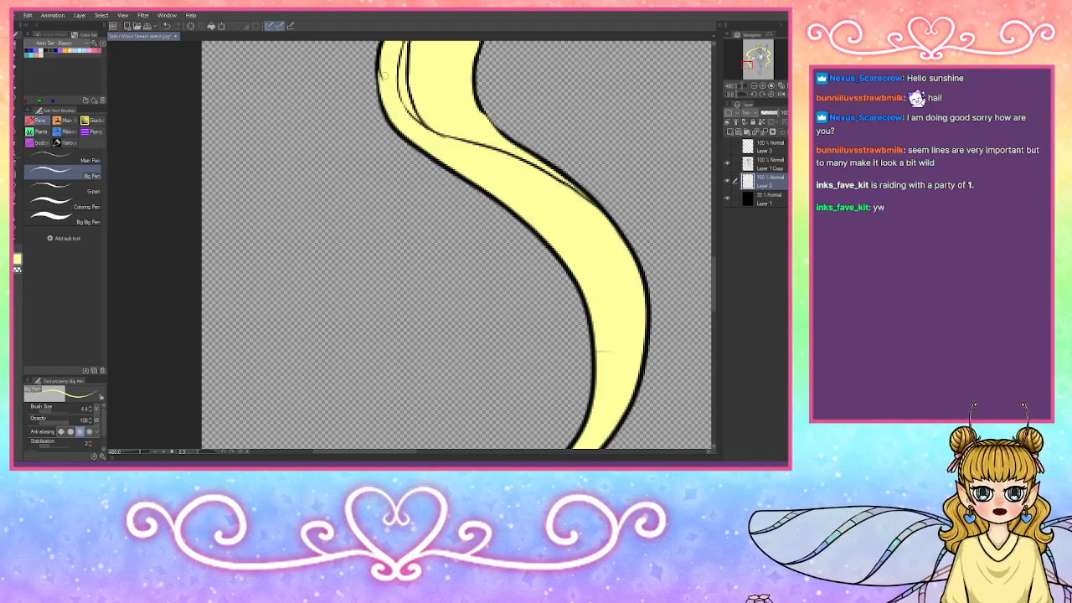
{"action": "left_click_drag", "start_coordinate": [748, 64], "coordinate": [751, 60]}
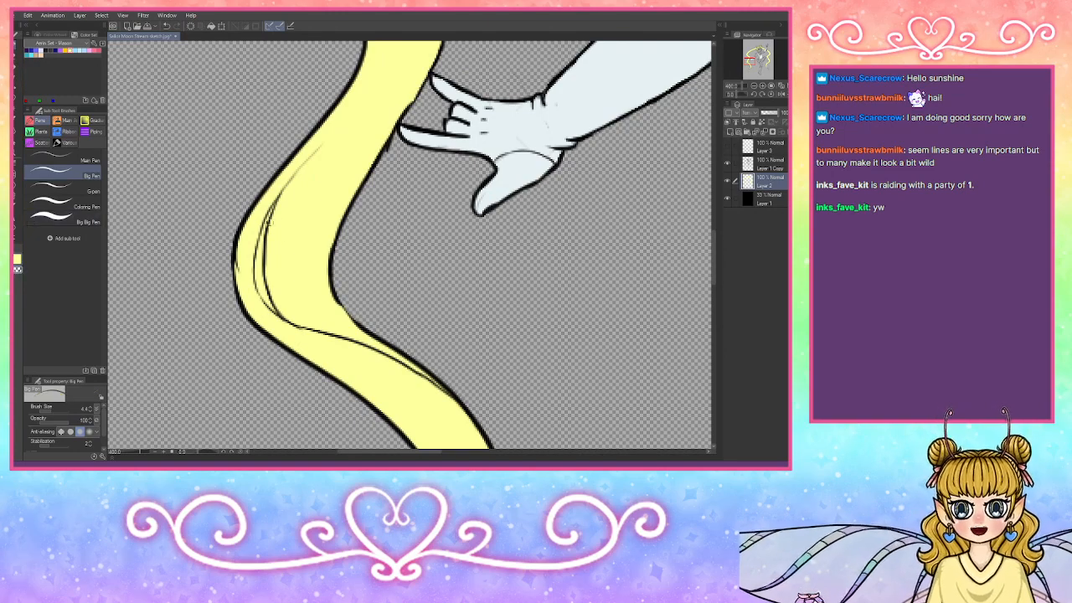
{"action": "mouse_move", "coordinate": [273, 205]}
{"action": "left_mouse_down"}
{"action": "mouse_move", "coordinate": [257, 289]}
{"action": "mouse_move", "coordinate": [268, 308]}
{"action": "mouse_move", "coordinate": [258, 263]}
{"action": "left_mouse_up"}
{"action": "mouse_move", "coordinate": [267, 302]}
{"action": "left_mouse_down"}
{"action": "mouse_move", "coordinate": [257, 252]}
{"action": "mouse_move", "coordinate": [266, 221]}
{"action": "left_mouse_up"}
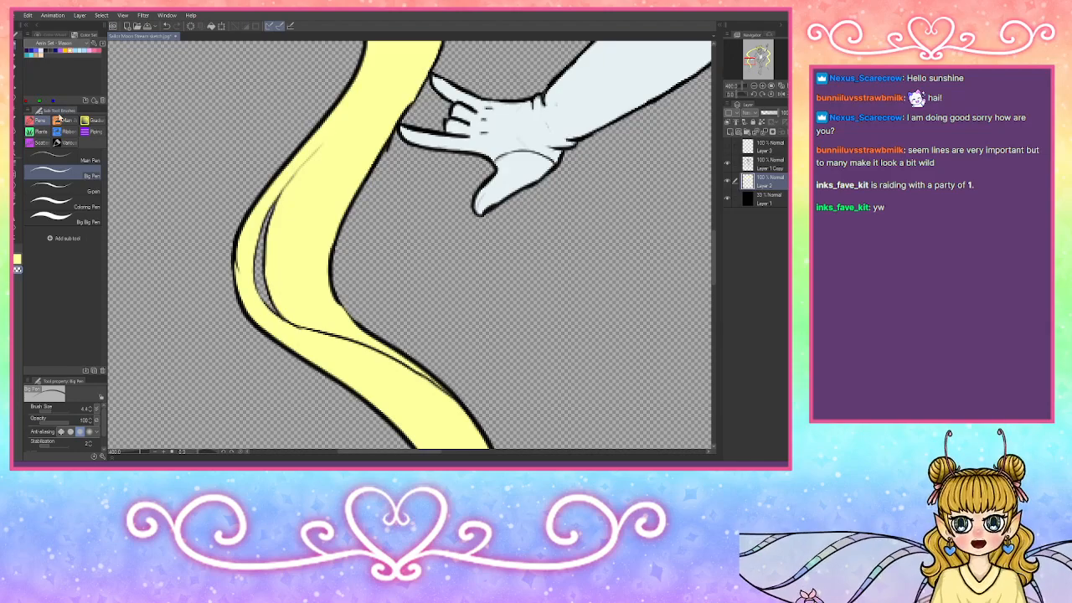
{"action": "key", "text": "e"}
{"action": "key", "text": "p"}
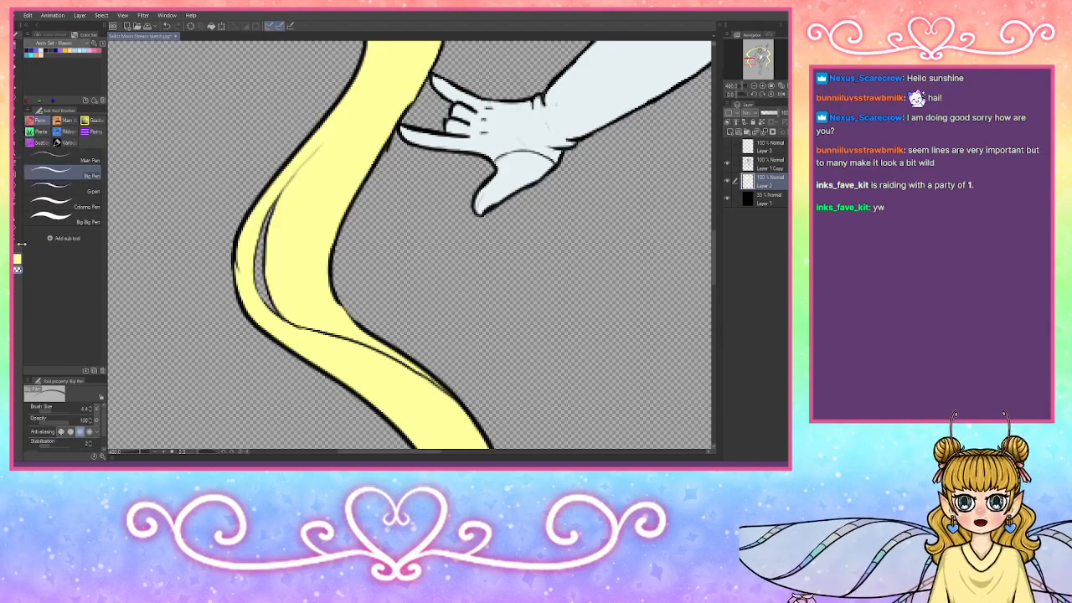
{"action": "left_click", "coordinate": [766, 164]}
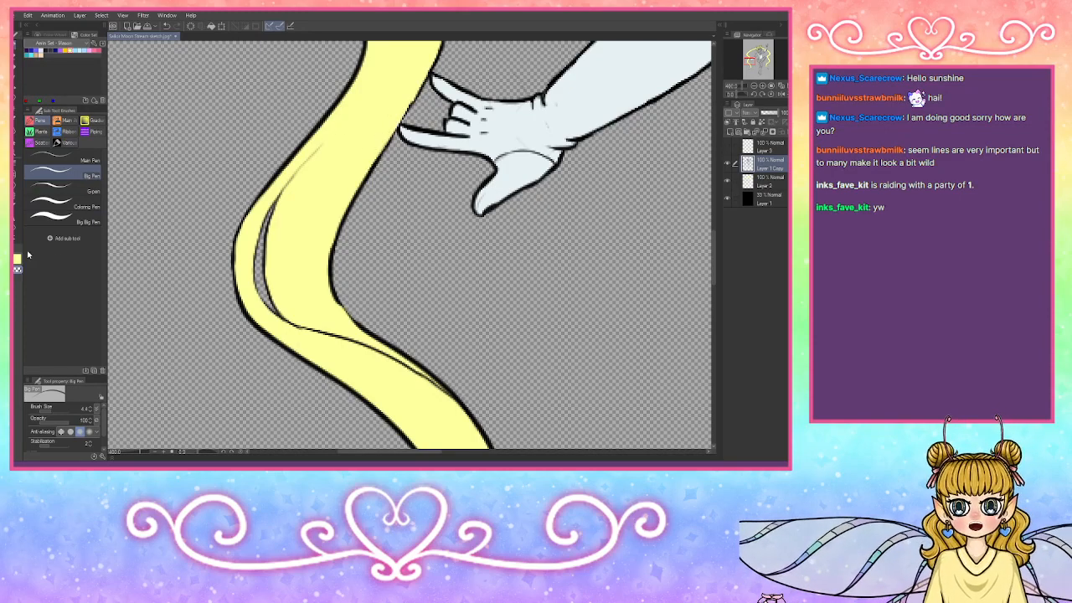
{"action": "left_click", "coordinate": [313, 183], "text": "alt"}
{"action": "left_click", "coordinate": [766, 182]}
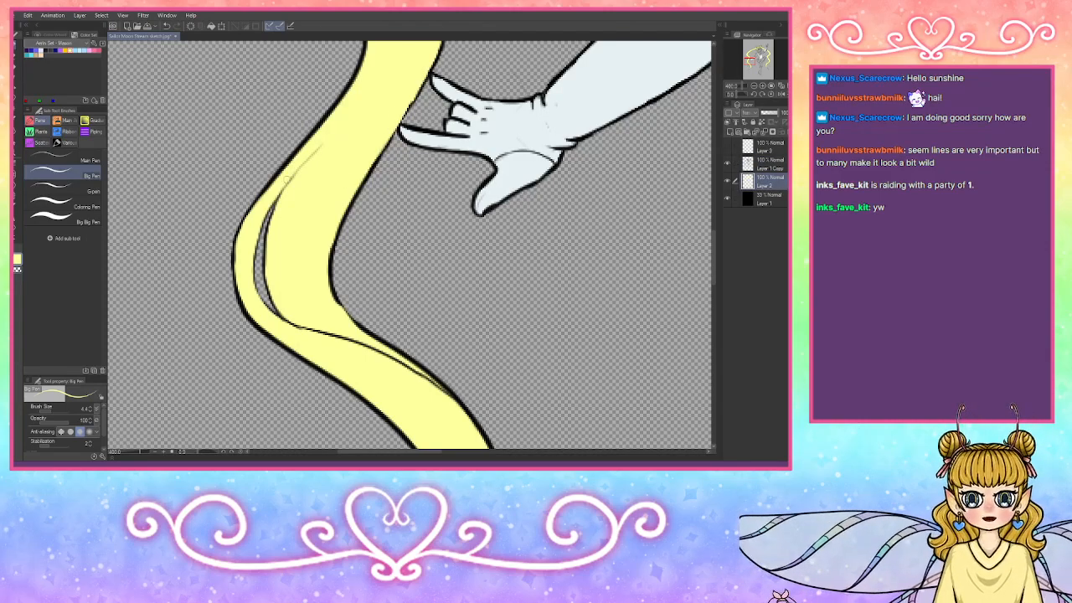
{"action": "left_click_drag", "start_coordinate": [751, 74], "coordinate": [749, 57]}
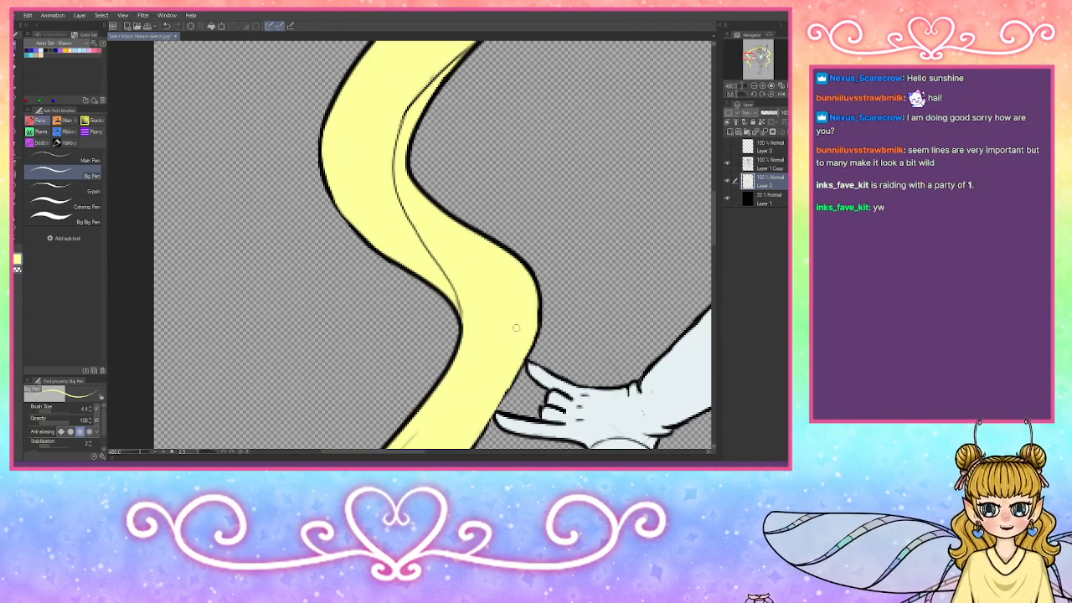
{"action": "mouse_move", "coordinate": [764, 76]}
{"action": "left_mouse_down"}
{"action": "mouse_move", "coordinate": [751, 52]}
{"action": "mouse_move", "coordinate": [762, 73]}
{"action": "left_mouse_up"}
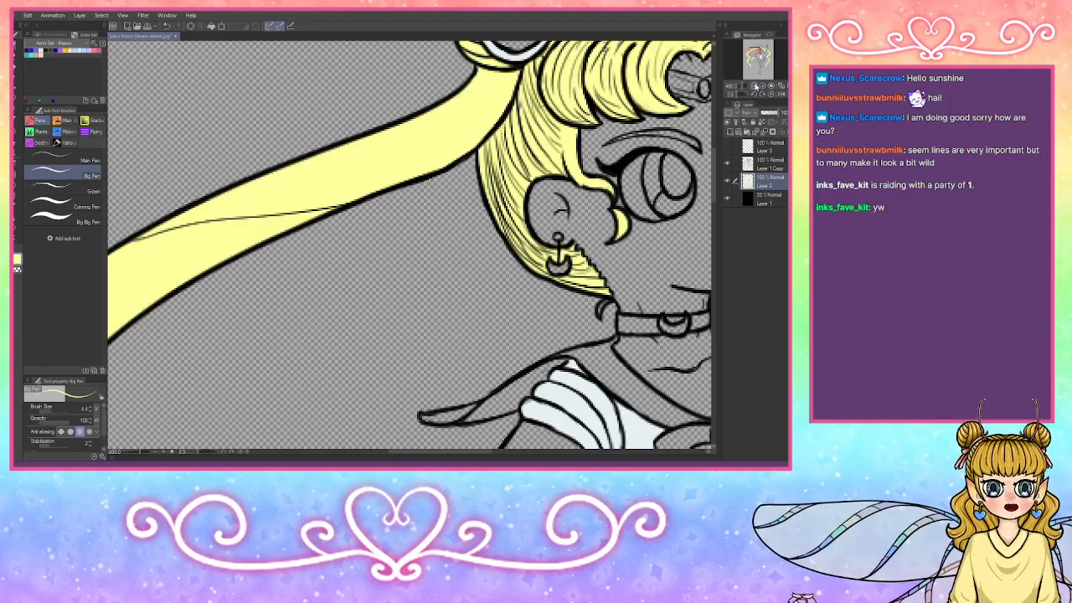
Step: Look over the yellow colouring of both ponytails, from the hair buns down to the curled tips
{"action": "left_click", "coordinate": [757, 87]}
{"action": "left_click", "coordinate": [755, 87]}
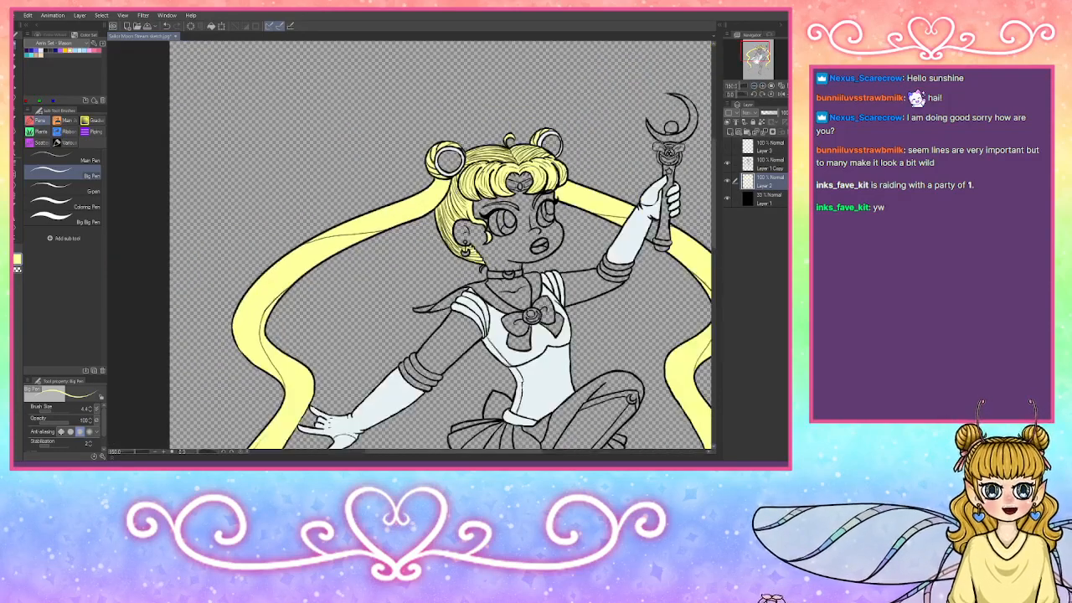
{"action": "mouse_move", "coordinate": [756, 54]}
{"action": "left_mouse_down"}
{"action": "mouse_move", "coordinate": [761, 65]}
{"action": "mouse_move", "coordinate": [756, 54]}
{"action": "left_mouse_up"}
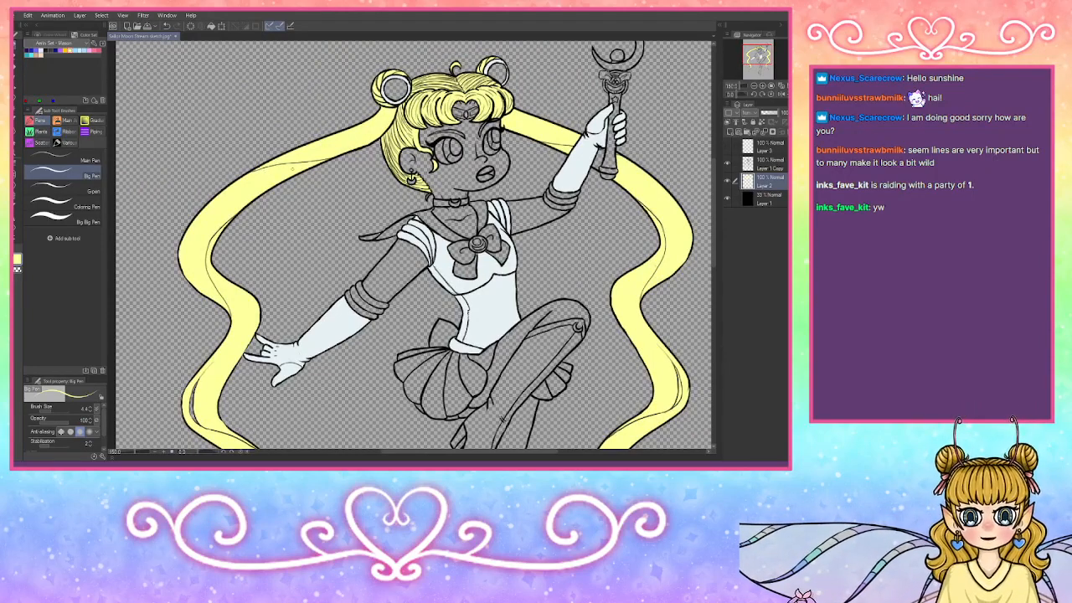
{"action": "left_click", "coordinate": [63, 205]}
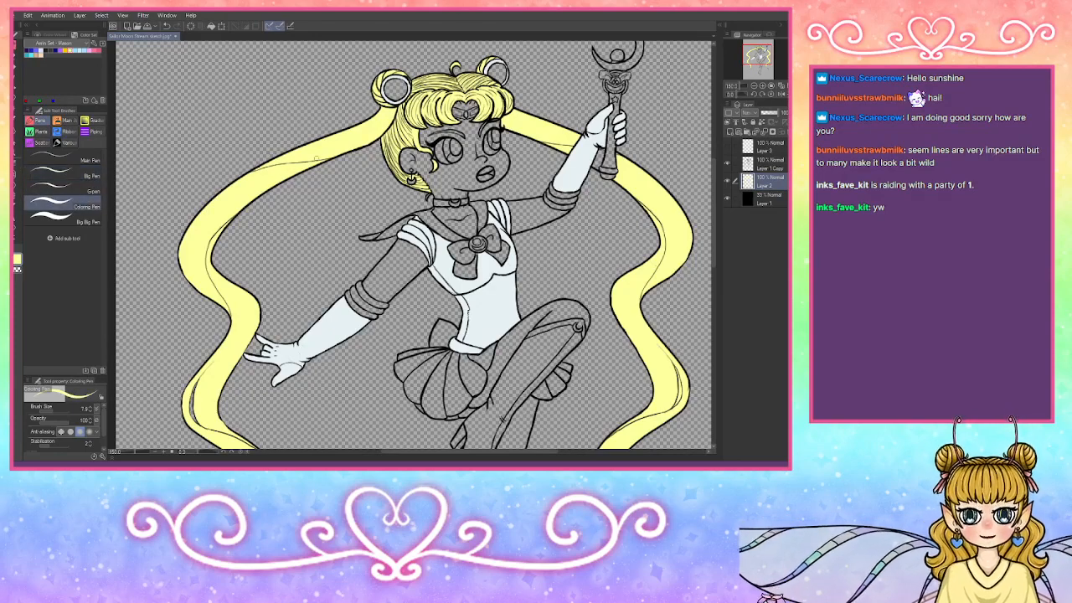
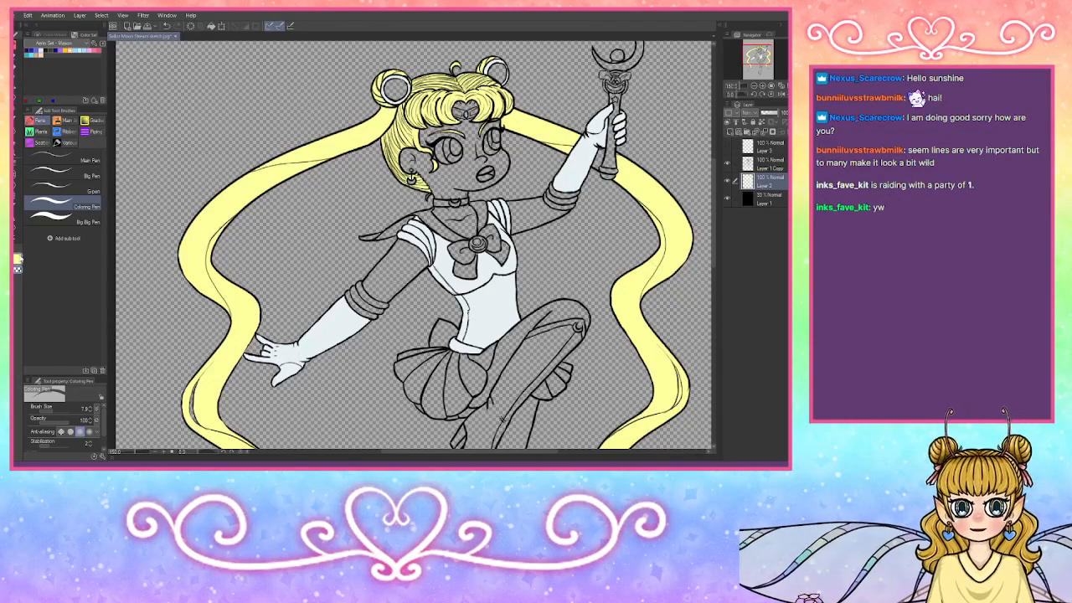
{"action": "left_click", "coordinate": [53, 186]}
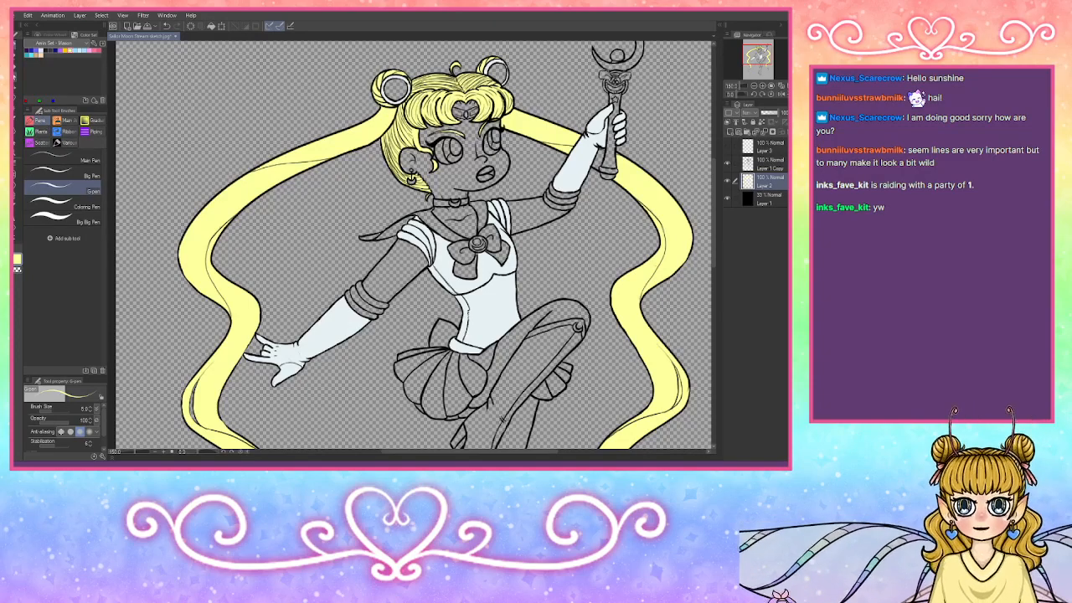
{"action": "left_click", "coordinate": [17, 269]}
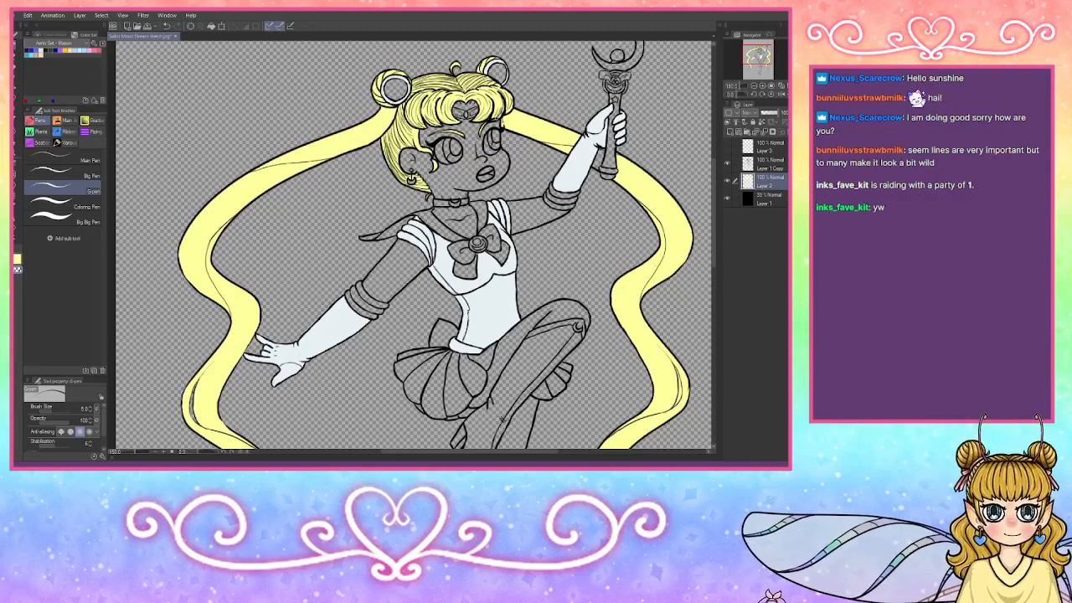
{"action": "left_click", "coordinate": [17, 260]}
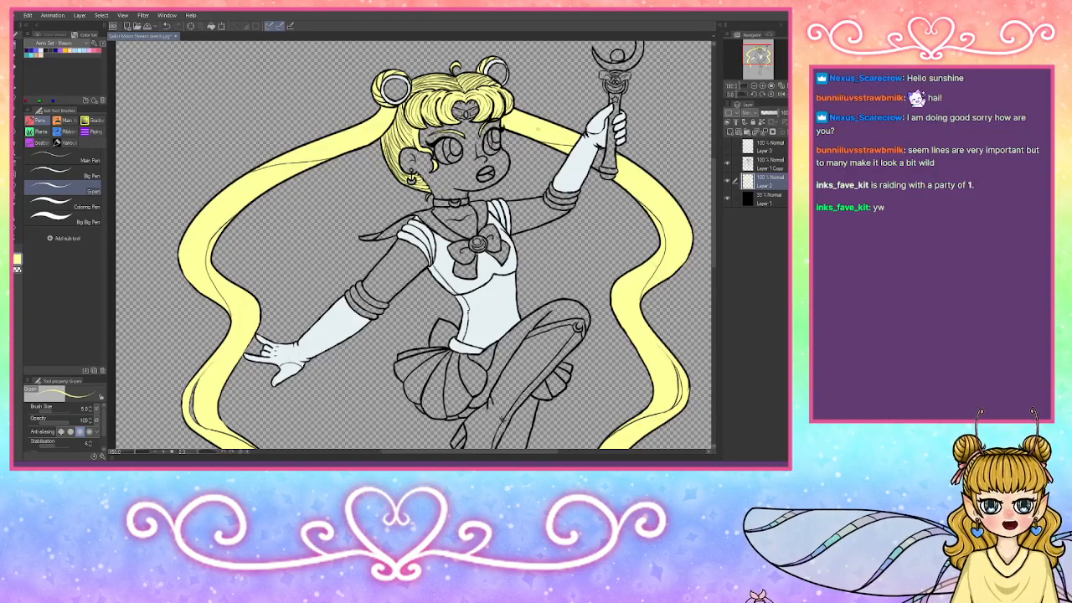
{"action": "key", "text": "g"}
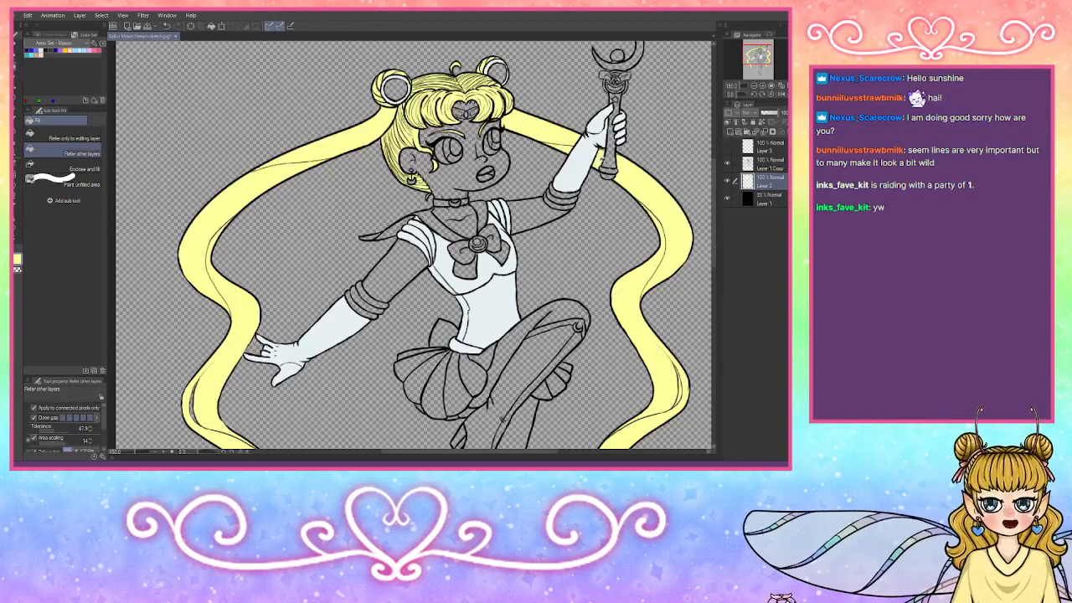
{"action": "key", "text": "p"}
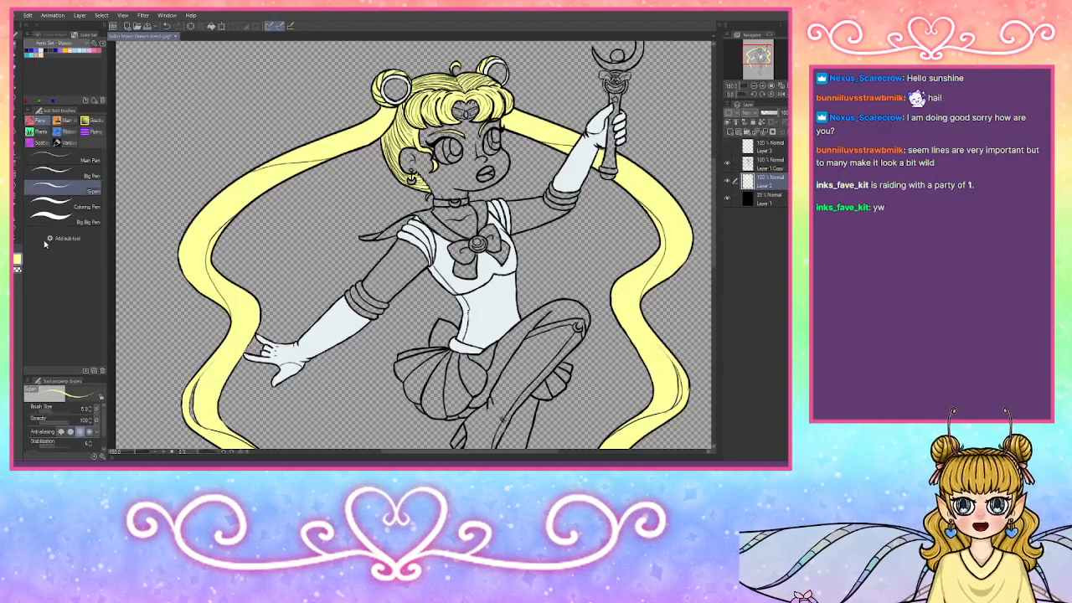
{"action": "left_click", "coordinate": [83, 173]}
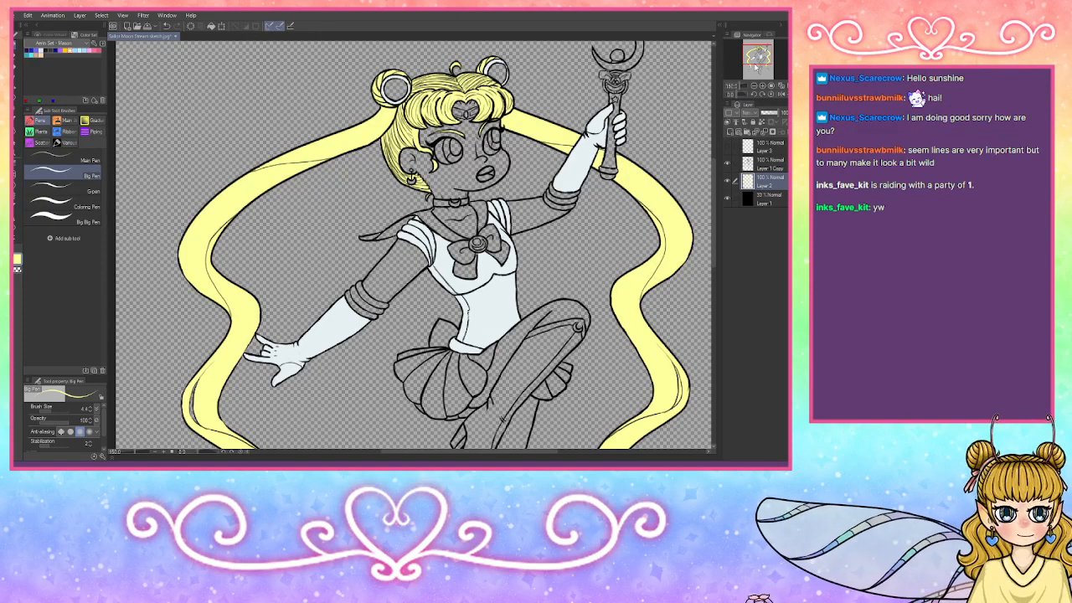
{"action": "left_click_drag", "start_coordinate": [758, 67], "coordinate": [763, 68]}
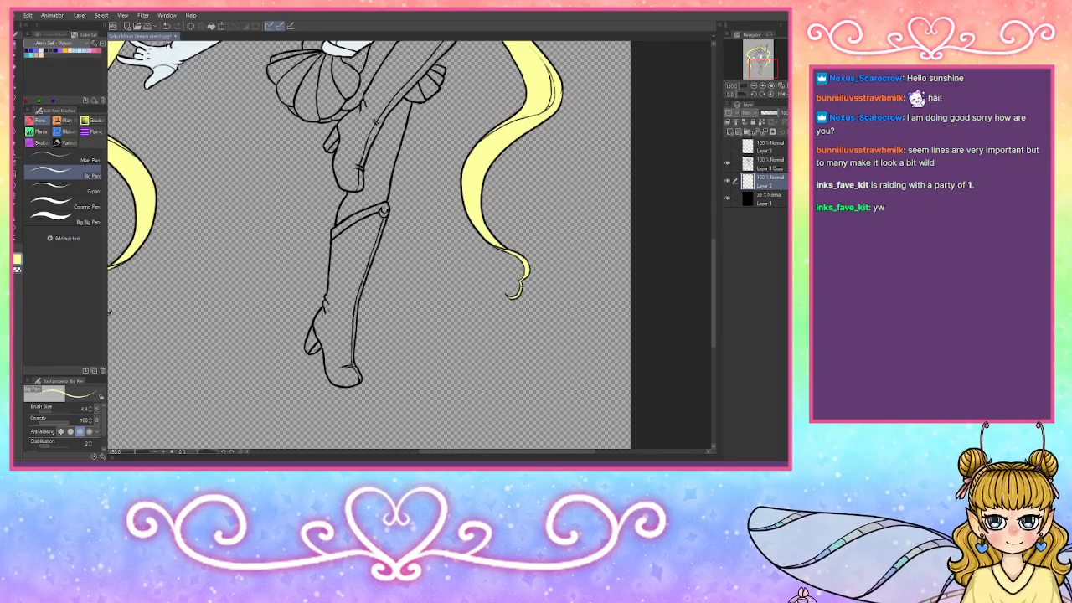
{"action": "left_click_drag", "start_coordinate": [494, 217], "coordinate": [395, 281]}
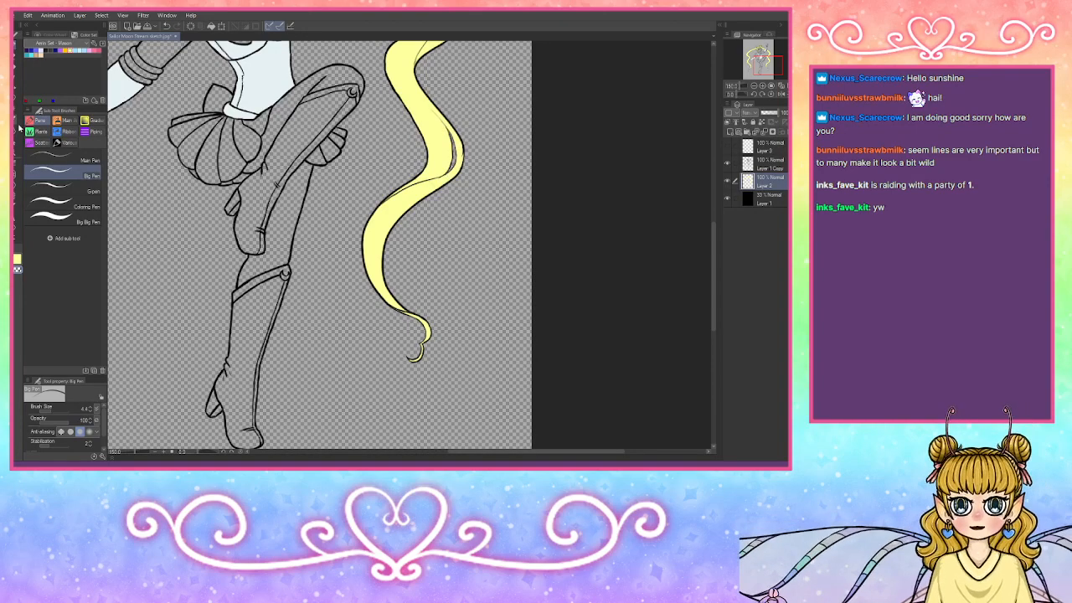
Step: With Layer 2 active, sample the costume's off-white as the drawing colour
{"action": "key", "text": "alt+bracketright"}
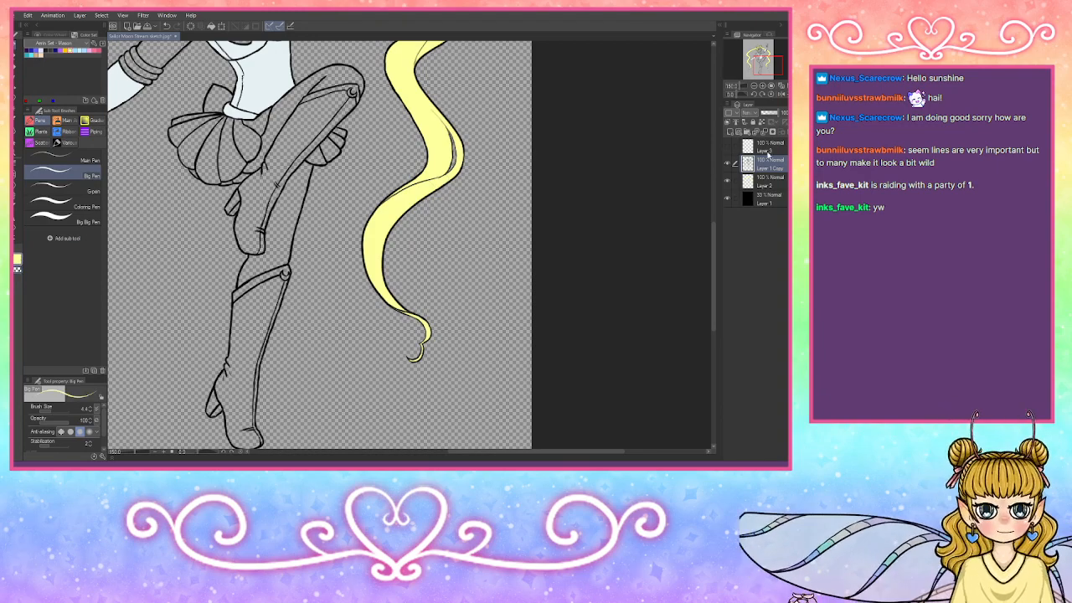
{"action": "left_click", "coordinate": [767, 181]}
{"action": "left_click_drag", "start_coordinate": [763, 70], "coordinate": [759, 55]}
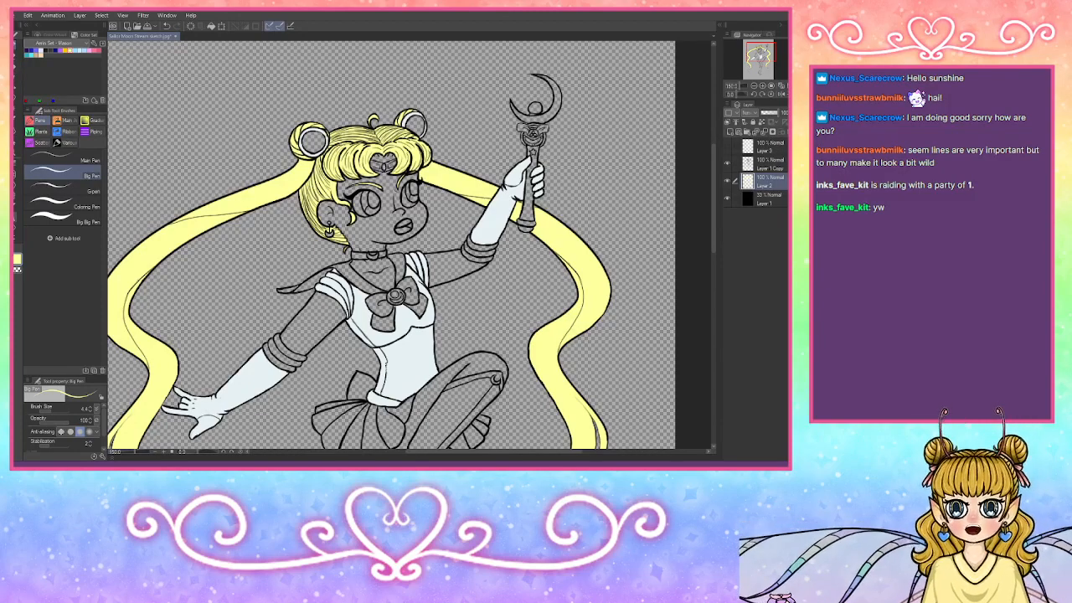
{"action": "left_click", "coordinate": [16, 268]}
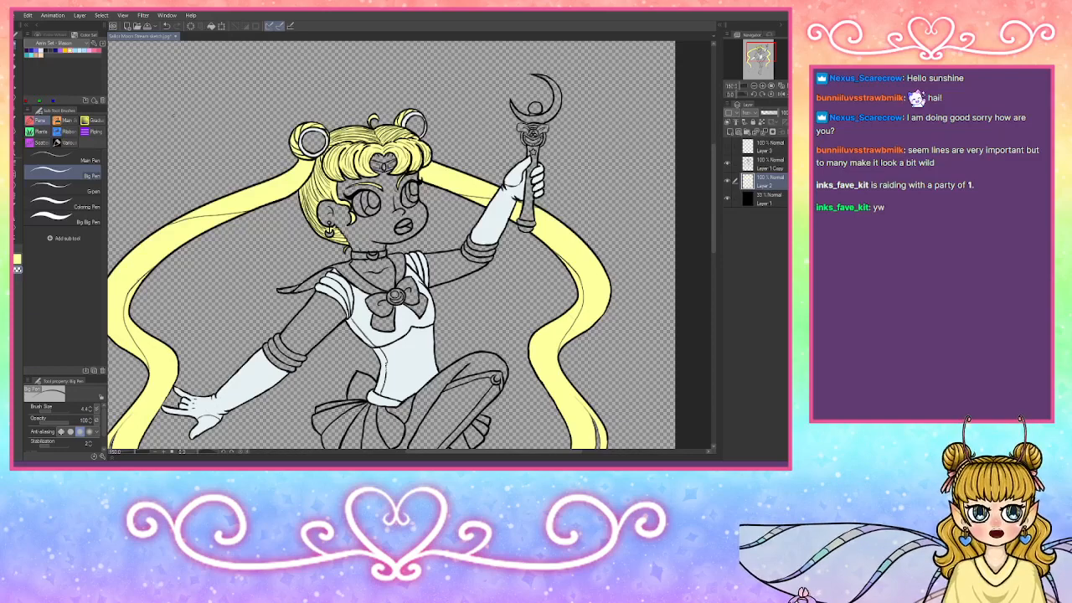
{"action": "left_click", "coordinate": [17, 72]}
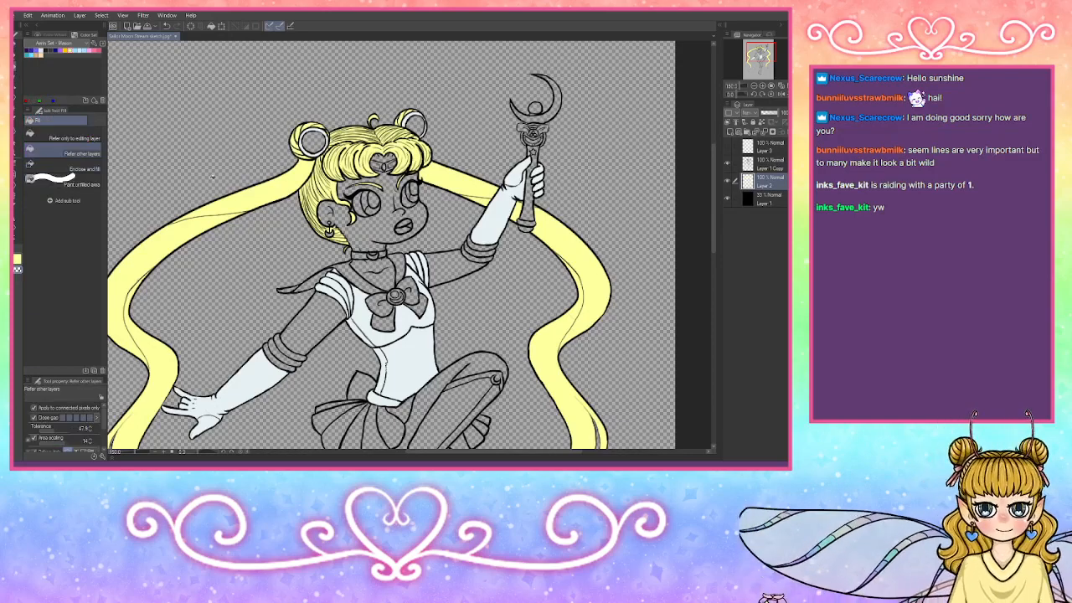
{"action": "left_click", "coordinate": [16, 119]}
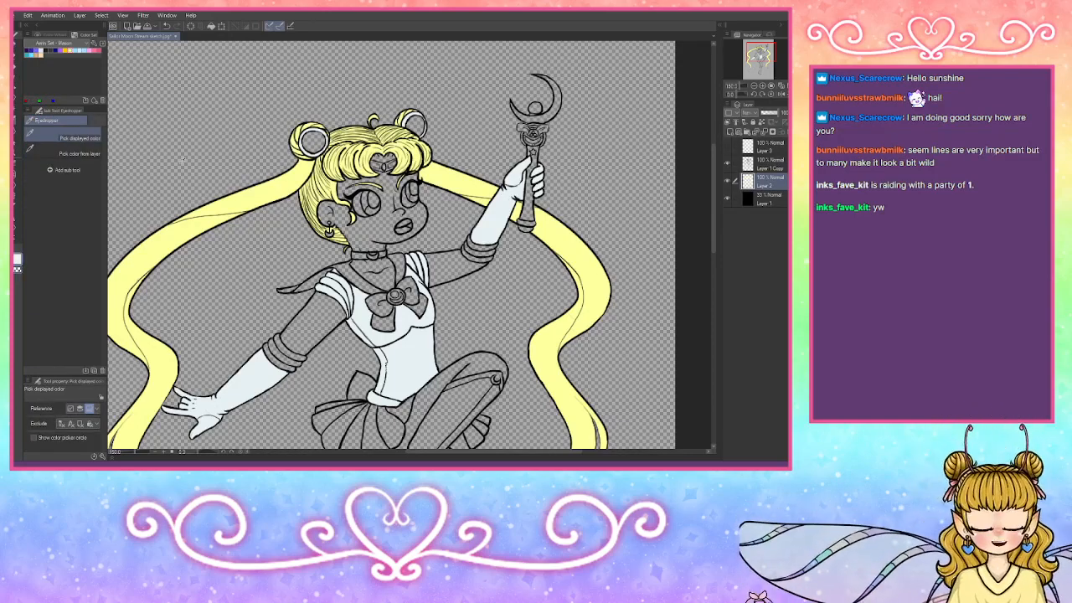
Step: Ready the Refer other layers fill, add a new layer directly above Layer 2, and hide Layer 2
{"action": "left_click", "coordinate": [16, 72]}
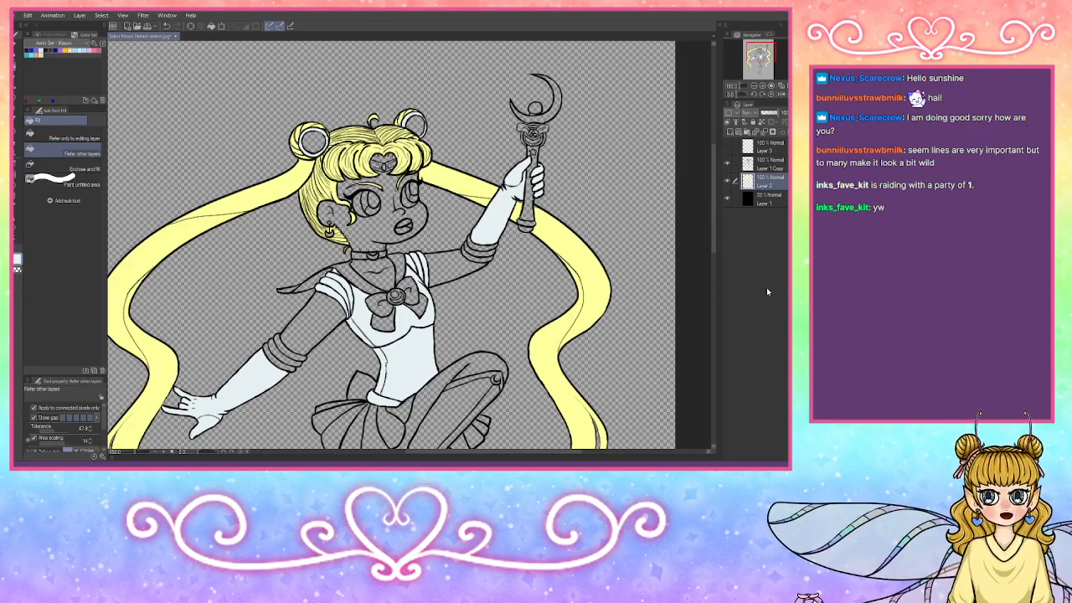
{"action": "left_click", "coordinate": [737, 132]}
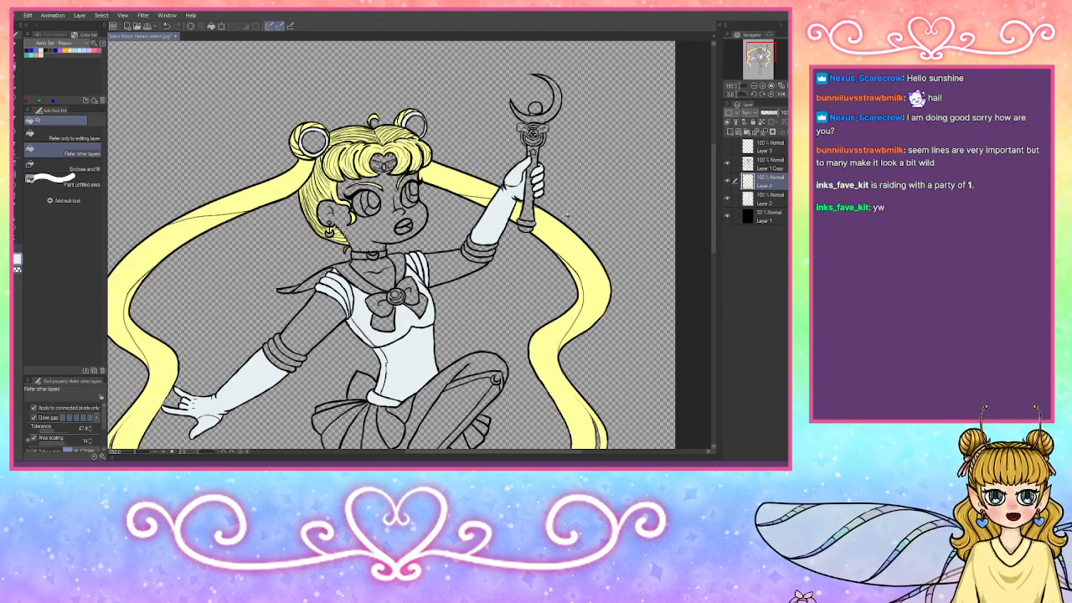
{"action": "left_click", "coordinate": [728, 200]}
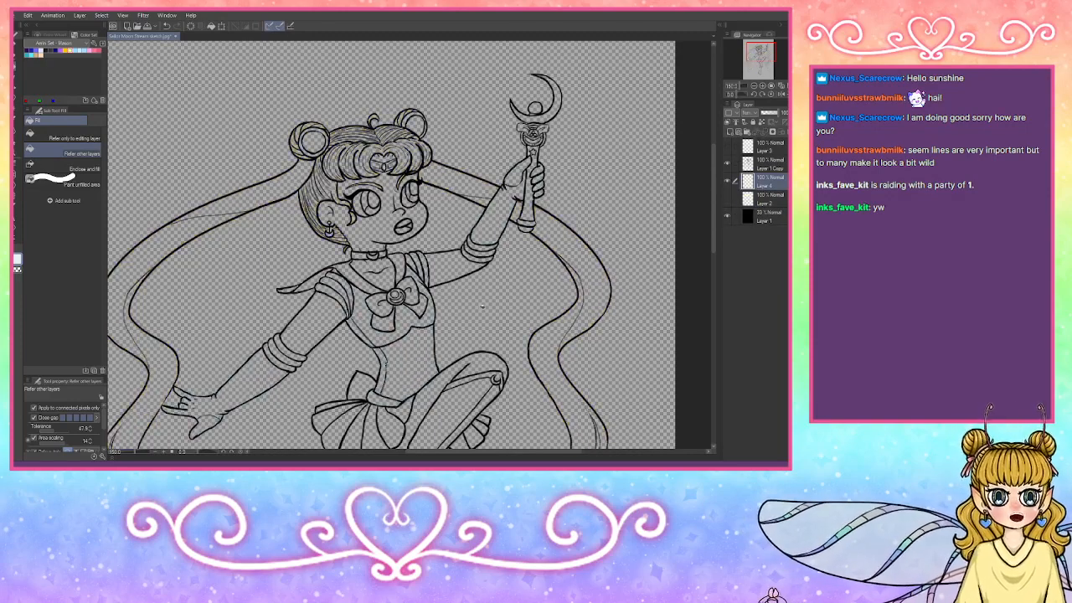
Step: Fill the raised arm's glove and the chest of the bodice with off-white on the new layer
{"action": "left_click", "coordinate": [495, 214]}
{"action": "left_click", "coordinate": [515, 183]}
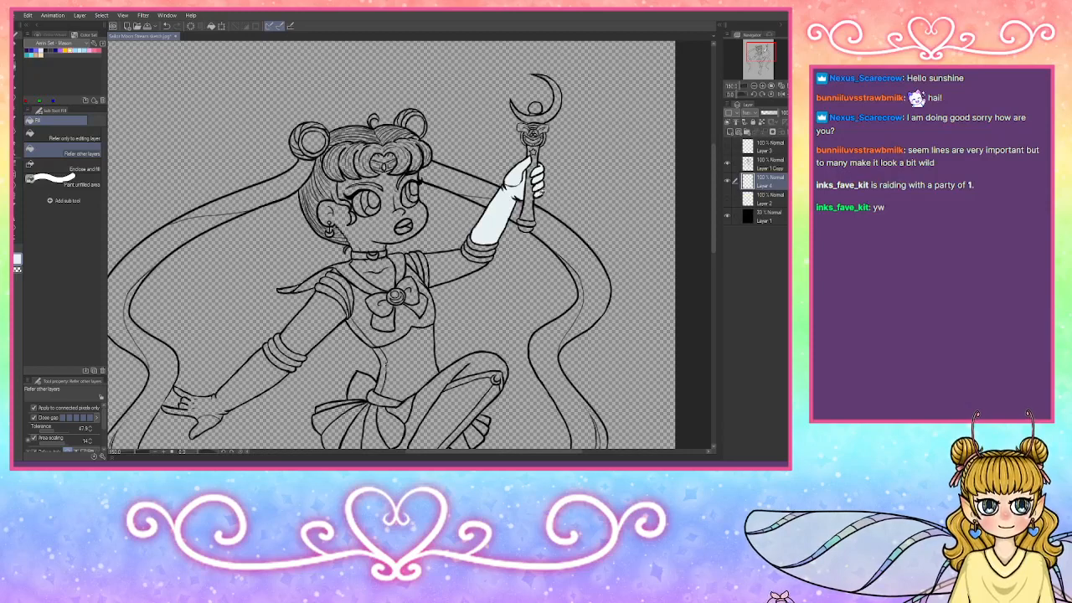
{"action": "left_click", "coordinate": [371, 330]}
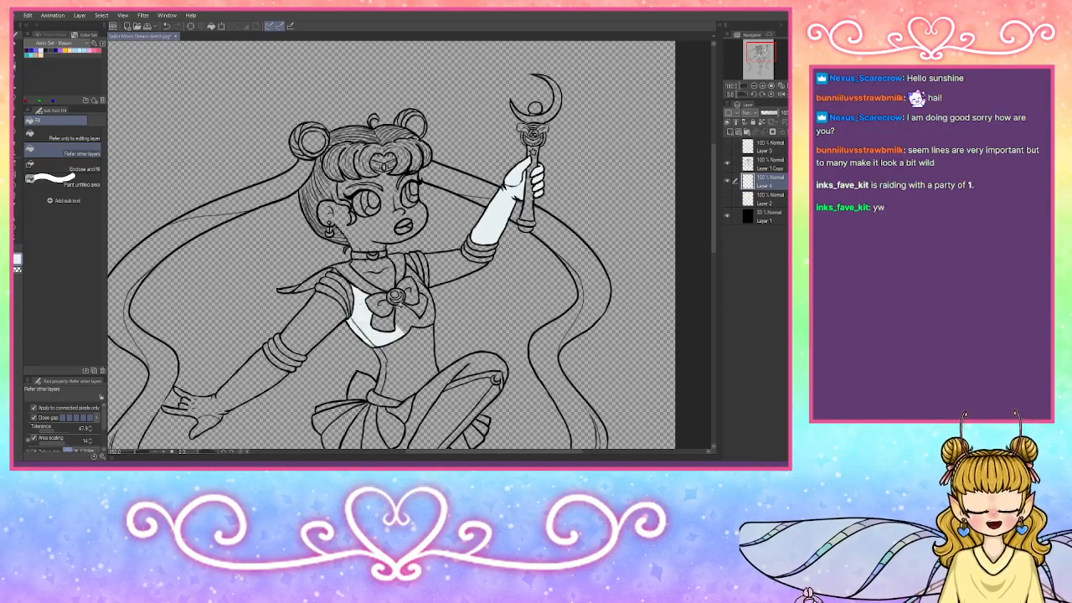
{"action": "left_click", "coordinate": [411, 319]}
{"action": "left_click", "coordinate": [429, 306]}
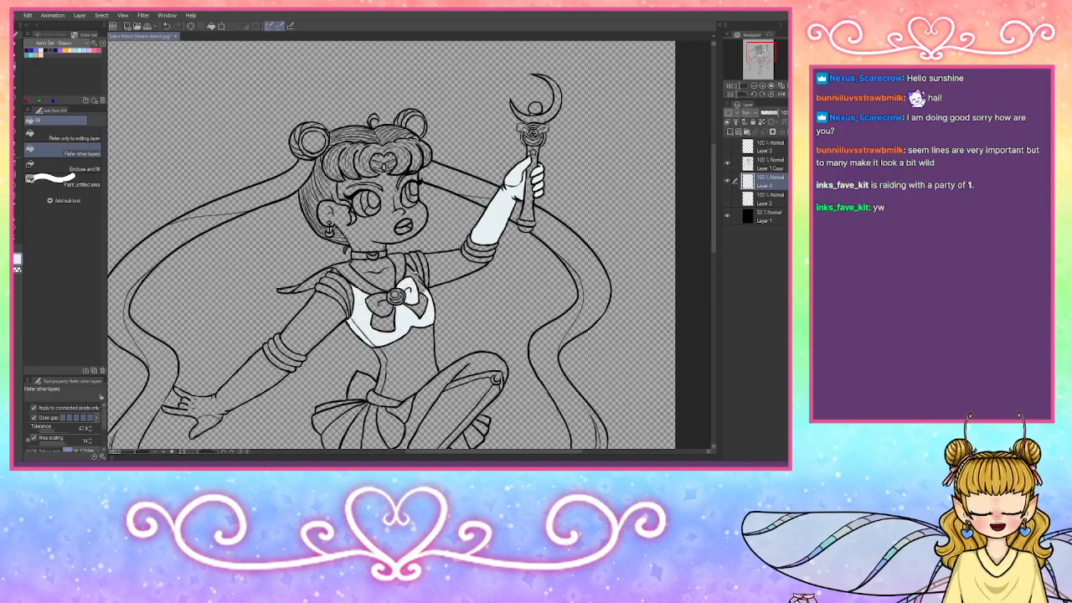
Step: Fill both shoulder sleeves, the bodice's waist section and the waistband with off-white
{"action": "left_click", "coordinate": [419, 268]}
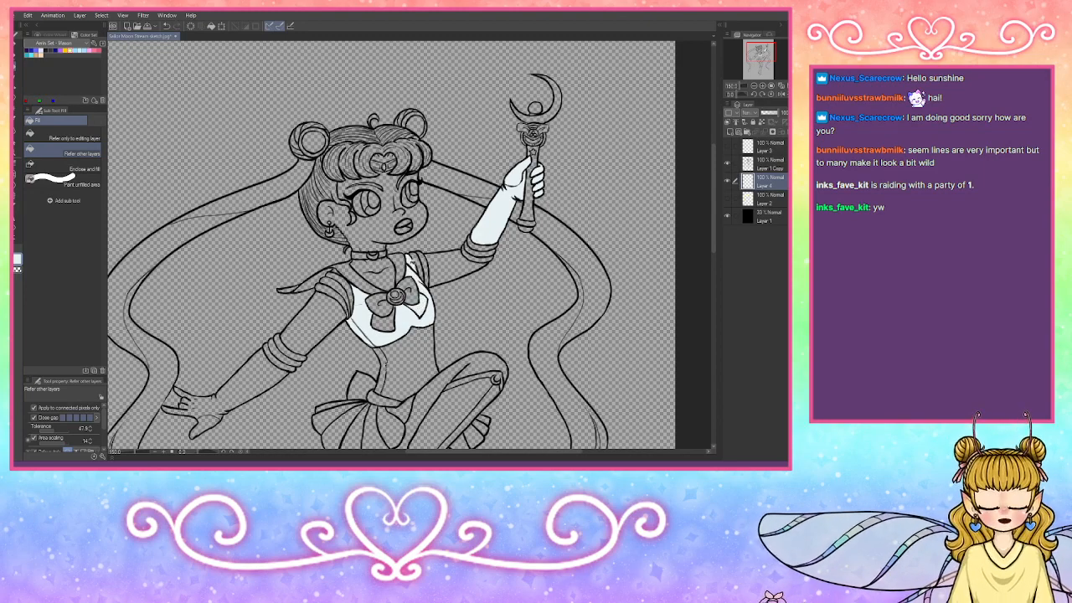
{"action": "left_click", "coordinate": [431, 331]}
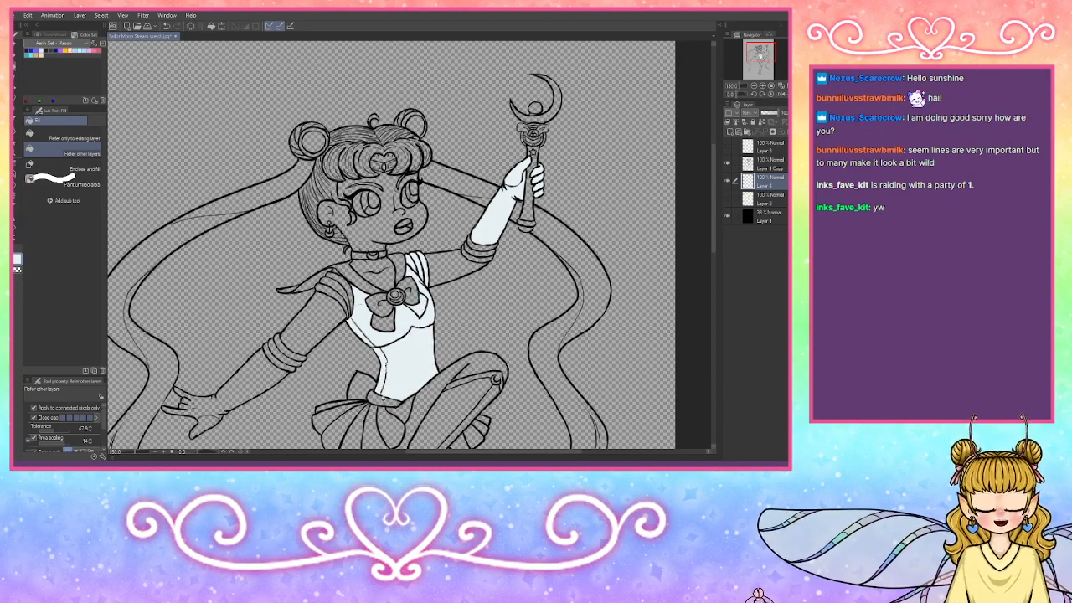
{"action": "left_click", "coordinate": [384, 397]}
{"action": "left_click", "coordinate": [335, 297]}
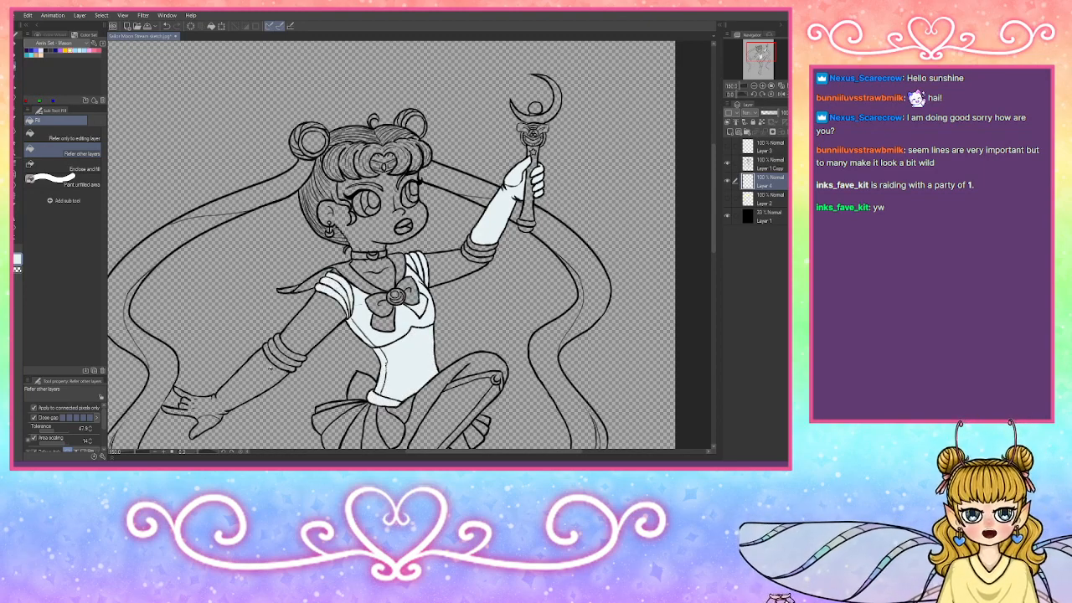
Step: Fill the lowered arm's glove and the round hair bun ornaments with off-white, undoing any fill that spills across the canvas
{"action": "left_click", "coordinate": [258, 383]}
{"action": "left_click", "coordinate": [203, 409]}
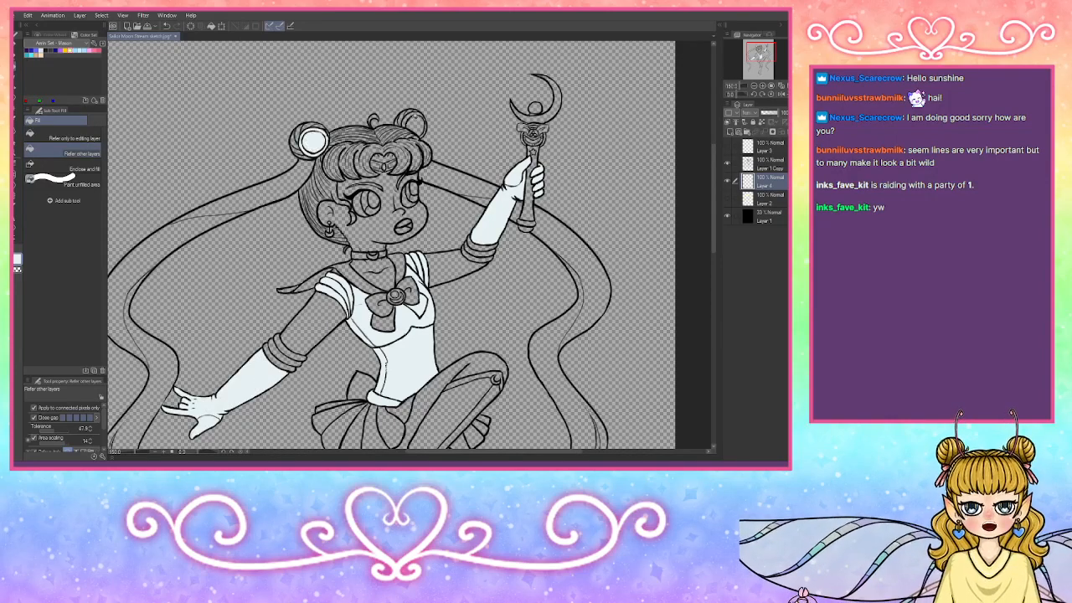
{"action": "left_click", "coordinate": [417, 116]}
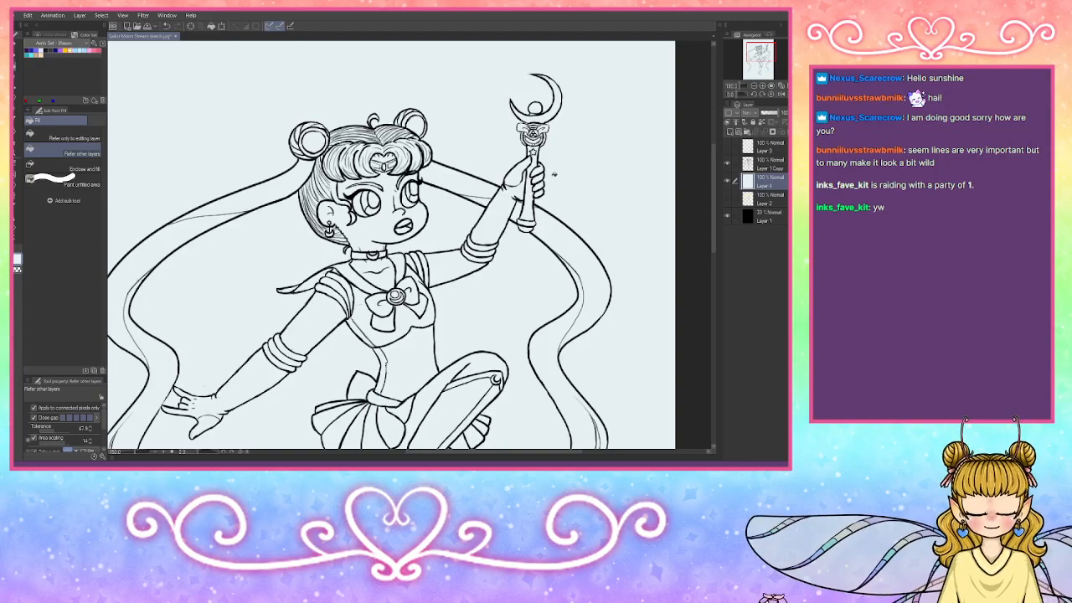
{"action": "key", "text": "ctrl+z"}
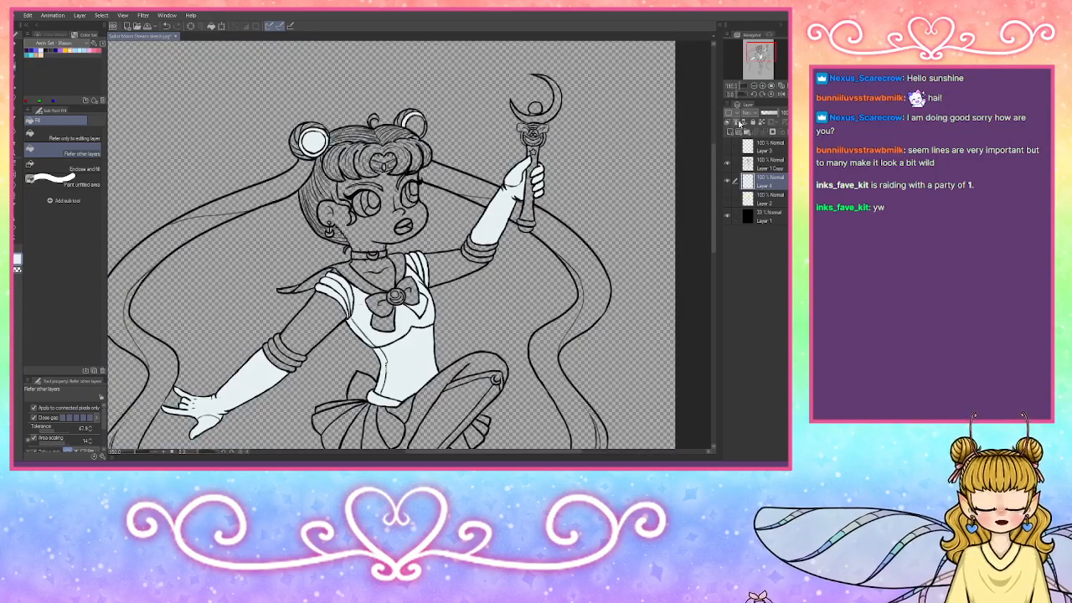
Step: Fill the top trim bands of both knee-high boots with off-white
{"action": "left_click_drag", "start_coordinate": [758, 52], "coordinate": [749, 72]}
{"action": "left_click", "coordinate": [499, 95]}
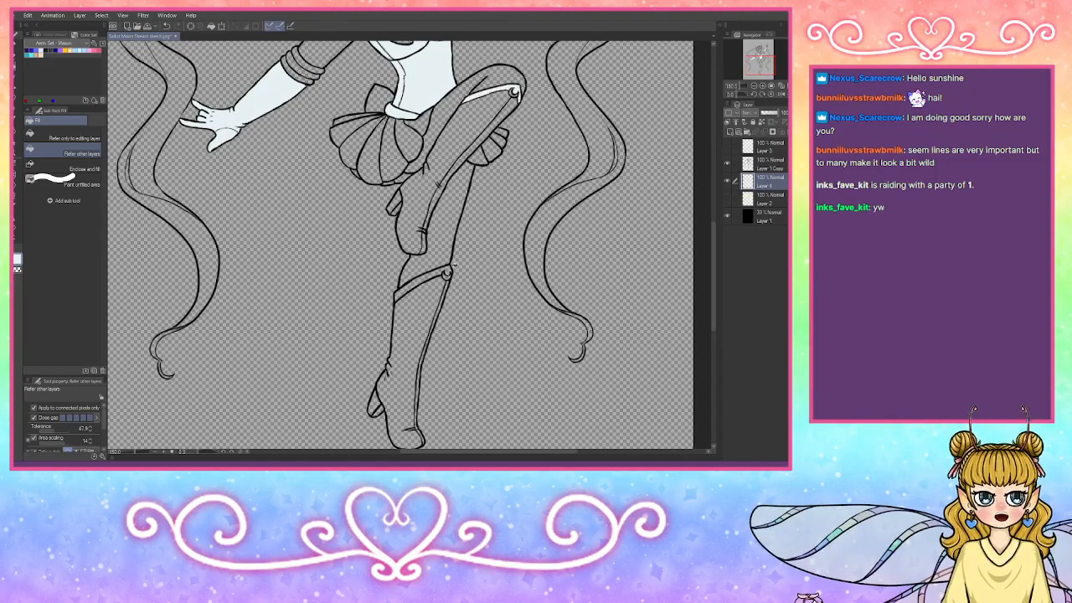
{"action": "left_click", "coordinate": [446, 273]}
Step: Examine the off-white fills on the boot trims, bodice and lowered glove up close for gaps and missed spots
{"action": "left_click_drag", "start_coordinate": [753, 65], "coordinate": [755, 53]}
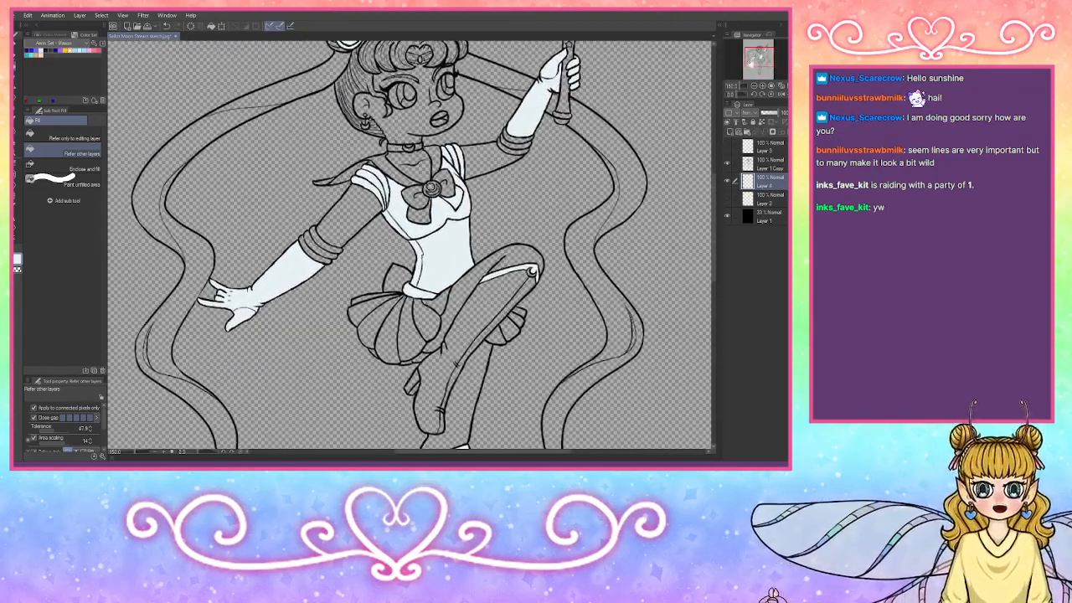
{"action": "left_click", "coordinate": [760, 87]}
{"action": "left_click", "coordinate": [761, 86]}
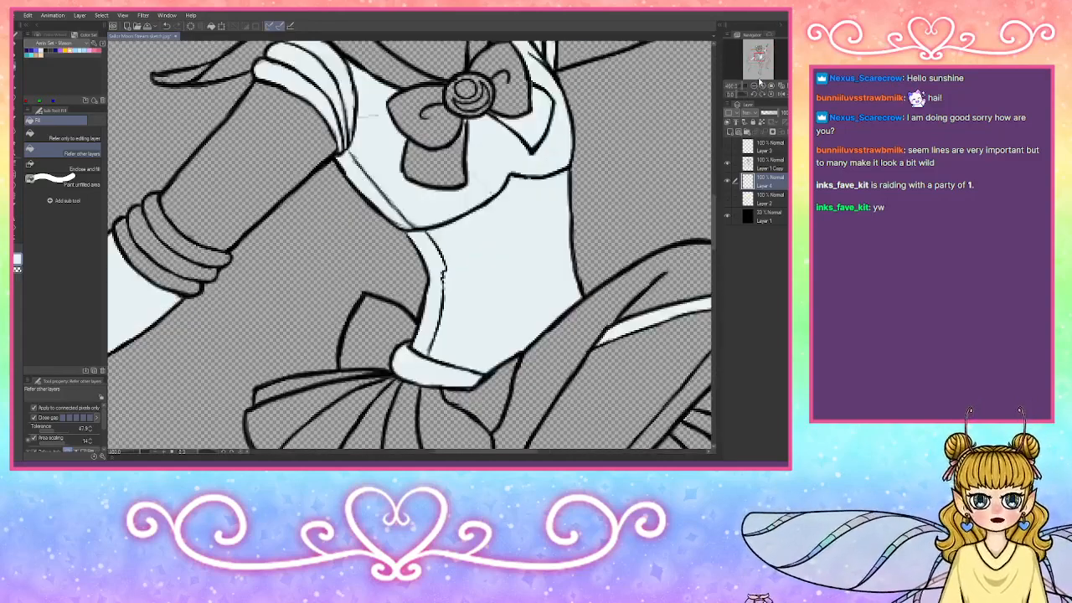
{"action": "left_click", "coordinate": [759, 64]}
{"action": "left_click_drag", "start_coordinate": [759, 65], "coordinate": [760, 67]}
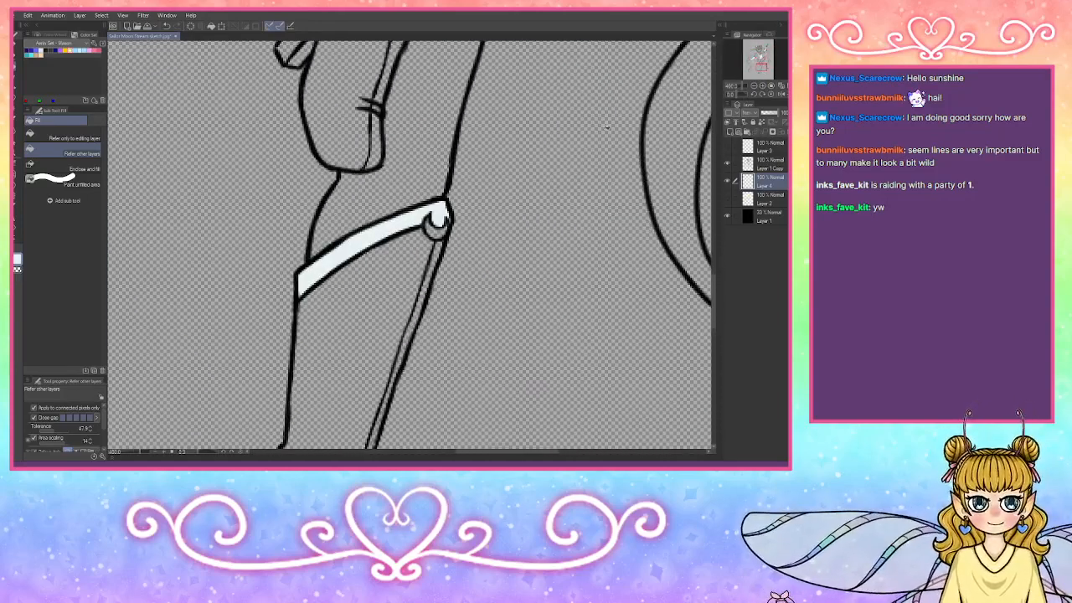
{"action": "key", "text": "p"}
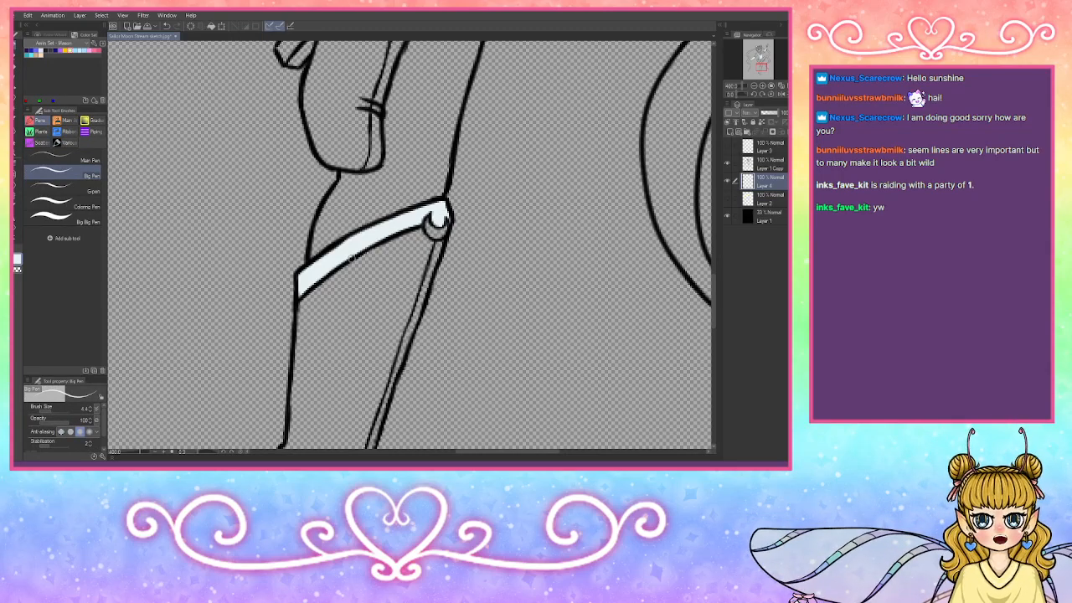
{"action": "left_click_drag", "start_coordinate": [755, 70], "coordinate": [757, 64]}
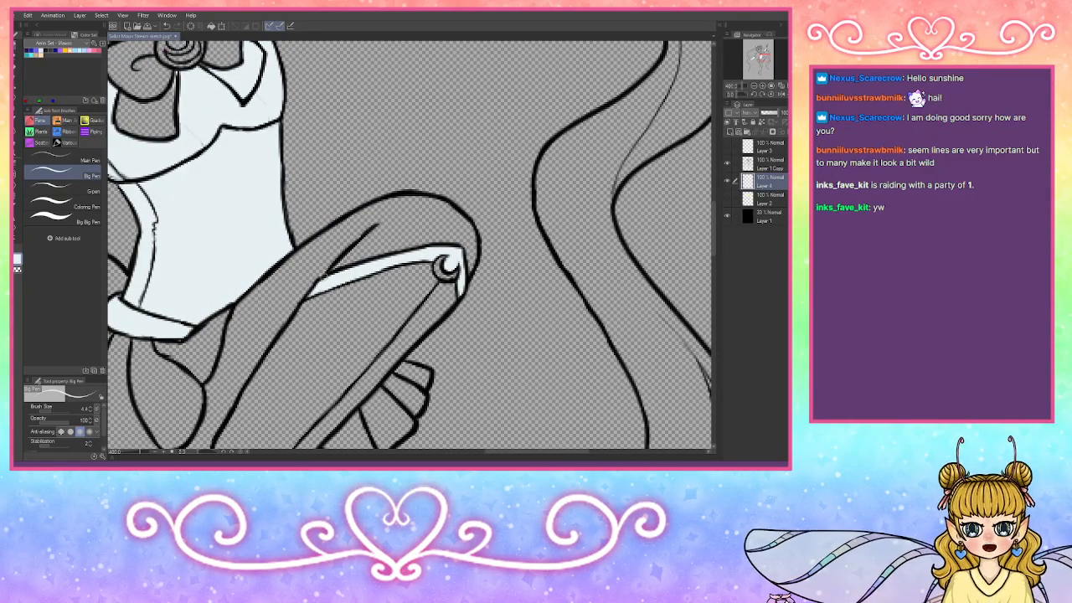
{"action": "left_click_drag", "start_coordinate": [759, 66], "coordinate": [755, 67]}
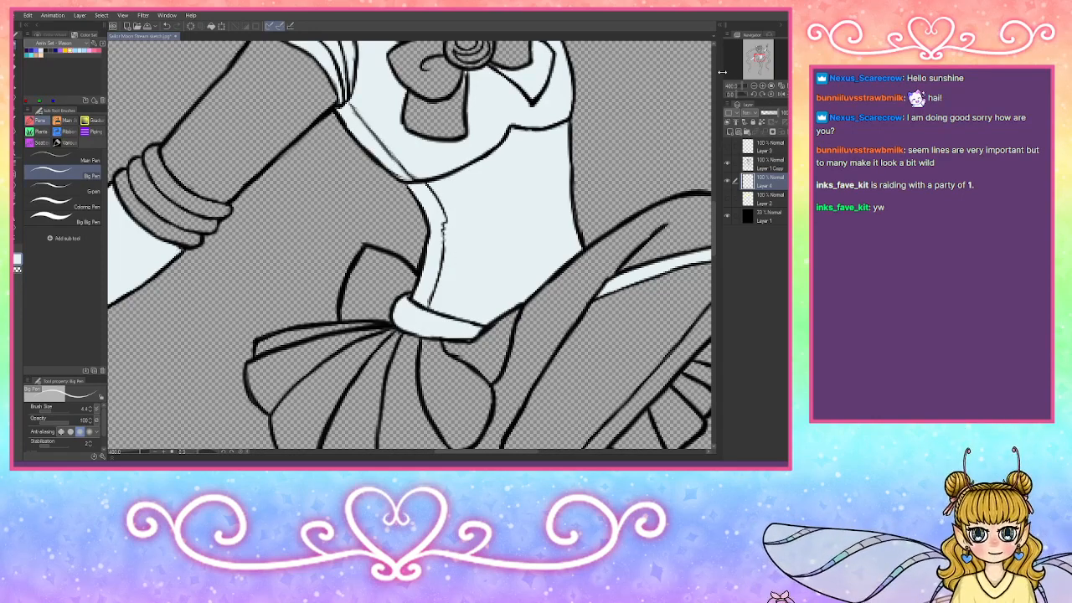
{"action": "left_click_drag", "start_coordinate": [760, 59], "coordinate": [756, 64]}
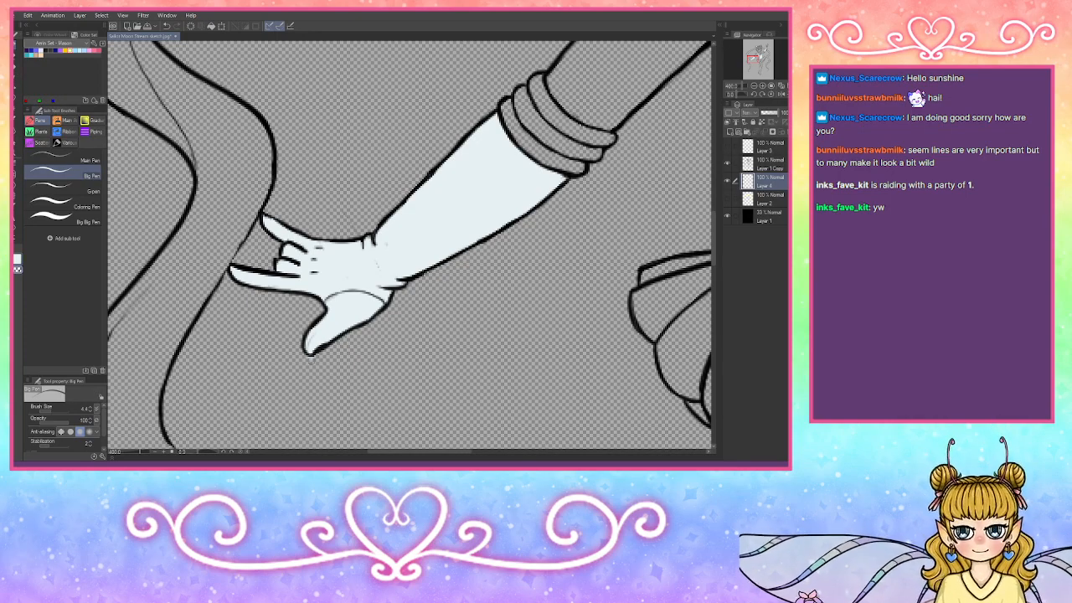
Step: Retouch the finger lines of the lowered glove on the line art layer, Layer 1 Copy, with the Big Pen
{"action": "left_click", "coordinate": [772, 146]}
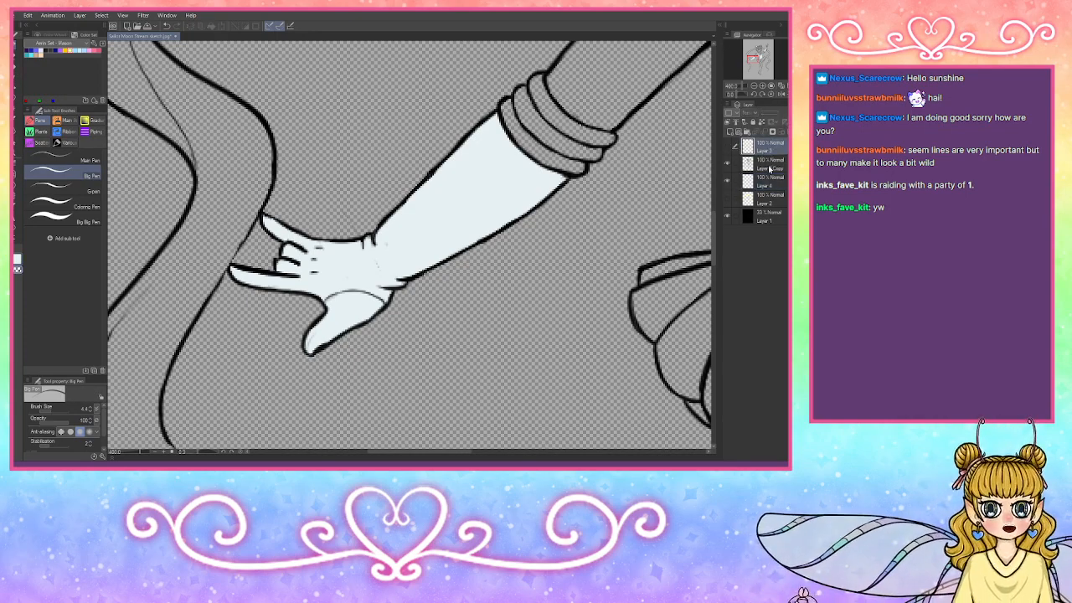
{"action": "left_click", "coordinate": [771, 168]}
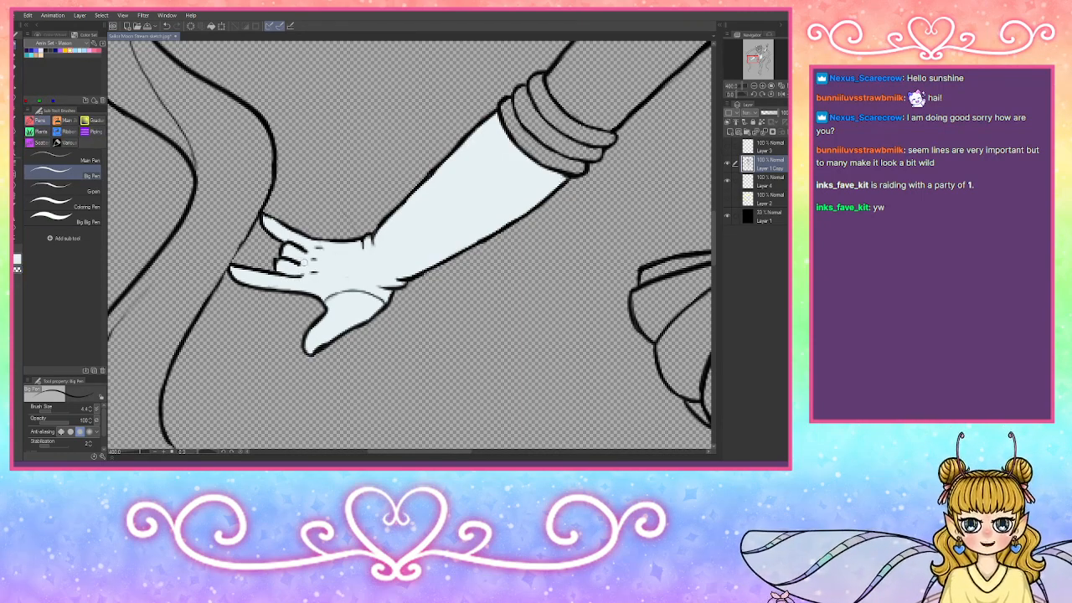
{"action": "left_click_drag", "start_coordinate": [306, 262], "coordinate": [293, 263]}
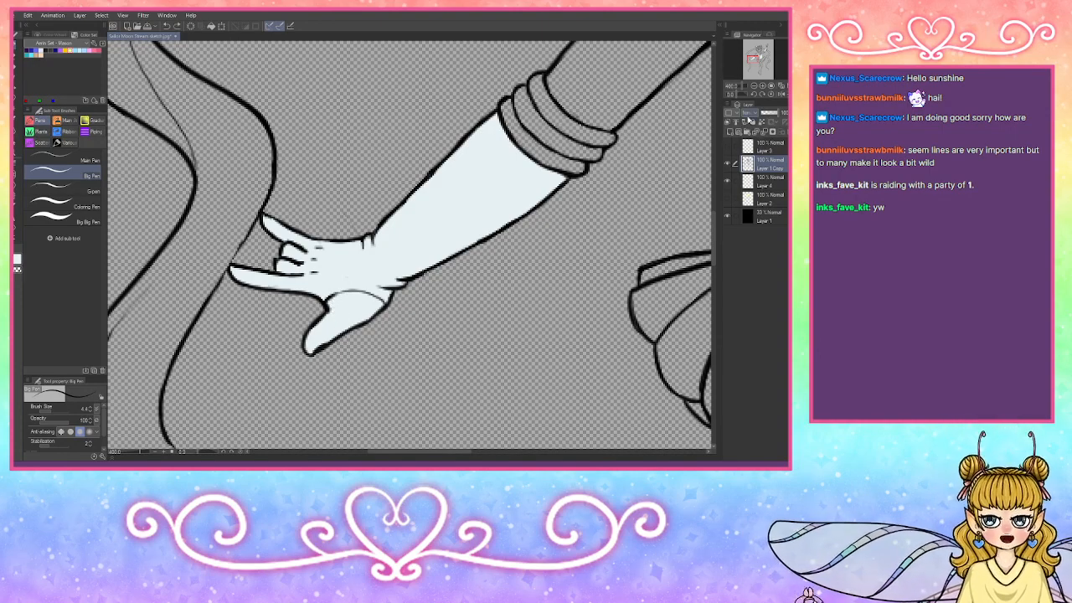
Step: Doodle one sleeve with a jagged hand and the start of a dress outline for a small figure beside the wand
{"action": "left_click_drag", "start_coordinate": [751, 59], "coordinate": [765, 51]}
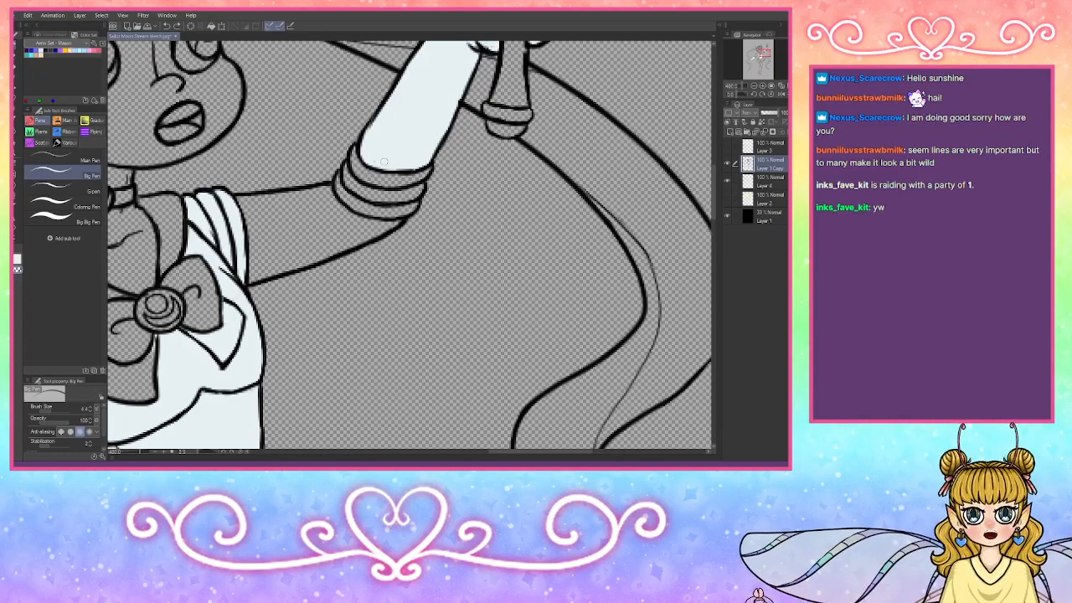
{"action": "left_click_drag", "start_coordinate": [758, 58], "coordinate": [764, 52]}
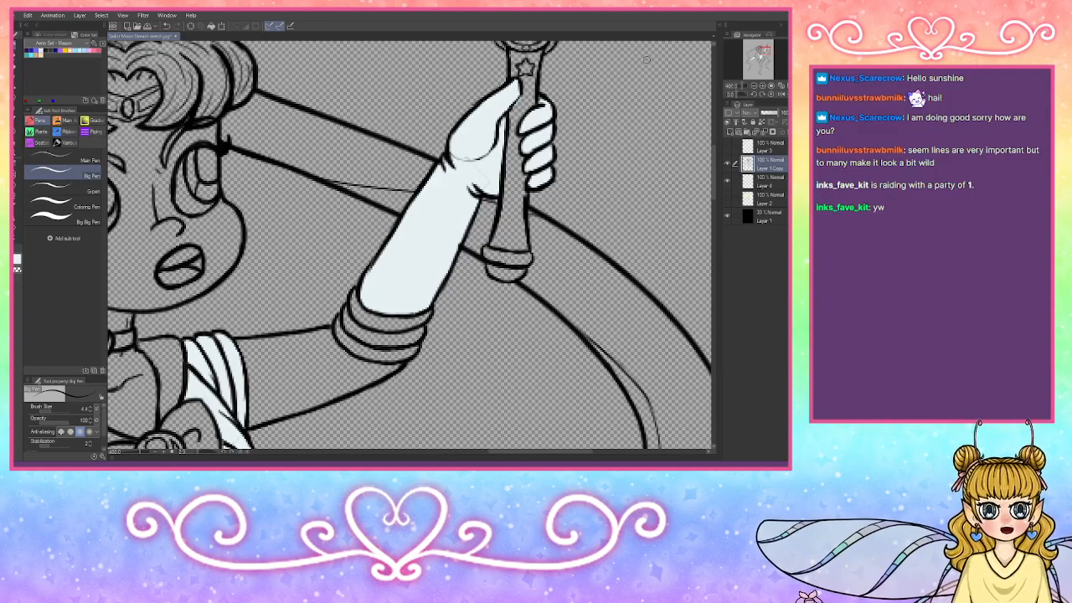
{"action": "mouse_move", "coordinate": [639, 51]}
{"action": "left_mouse_down"}
{"action": "mouse_move", "coordinate": [663, 78]}
{"action": "mouse_move", "coordinate": [645, 69]}
{"action": "mouse_move", "coordinate": [660, 80]}
{"action": "mouse_move", "coordinate": [618, 91]}
{"action": "mouse_move", "coordinate": [605, 110]}
{"action": "mouse_move", "coordinate": [637, 127]}
{"action": "left_mouse_up"}
{"action": "mouse_move", "coordinate": [661, 74]}
{"action": "left_mouse_down"}
{"action": "mouse_move", "coordinate": [636, 127]}
{"action": "mouse_move", "coordinate": [588, 124]}
{"action": "mouse_move", "coordinate": [624, 149]}
{"action": "mouse_move", "coordinate": [629, 126]}
{"action": "mouse_move", "coordinate": [596, 122]}
{"action": "mouse_move", "coordinate": [590, 133]}
{"action": "mouse_move", "coordinate": [633, 148]}
{"action": "mouse_move", "coordinate": [630, 126]}
{"action": "mouse_move", "coordinate": [632, 145]}
{"action": "mouse_move", "coordinate": [607, 151]}
{"action": "mouse_move", "coordinate": [610, 139]}
{"action": "left_mouse_up"}
{"action": "key", "text": "ctrl+z"}
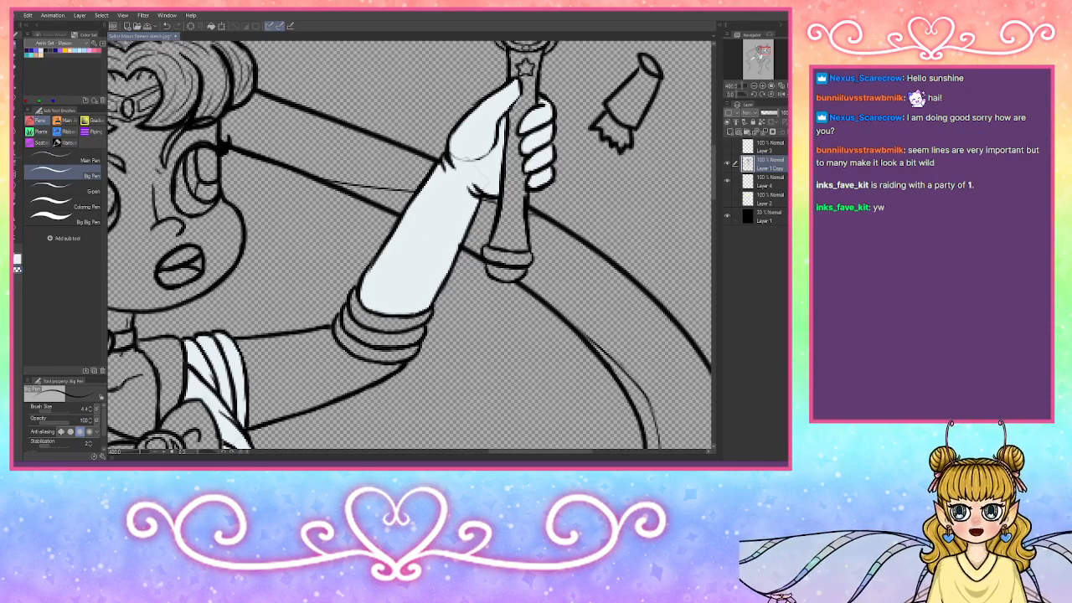
{"action": "mouse_move", "coordinate": [666, 51]}
{"action": "left_mouse_down"}
{"action": "mouse_move", "coordinate": [670, 89]}
{"action": "mouse_move", "coordinate": [639, 159]}
{"action": "mouse_move", "coordinate": [714, 152]}
{"action": "left_mouse_up"}
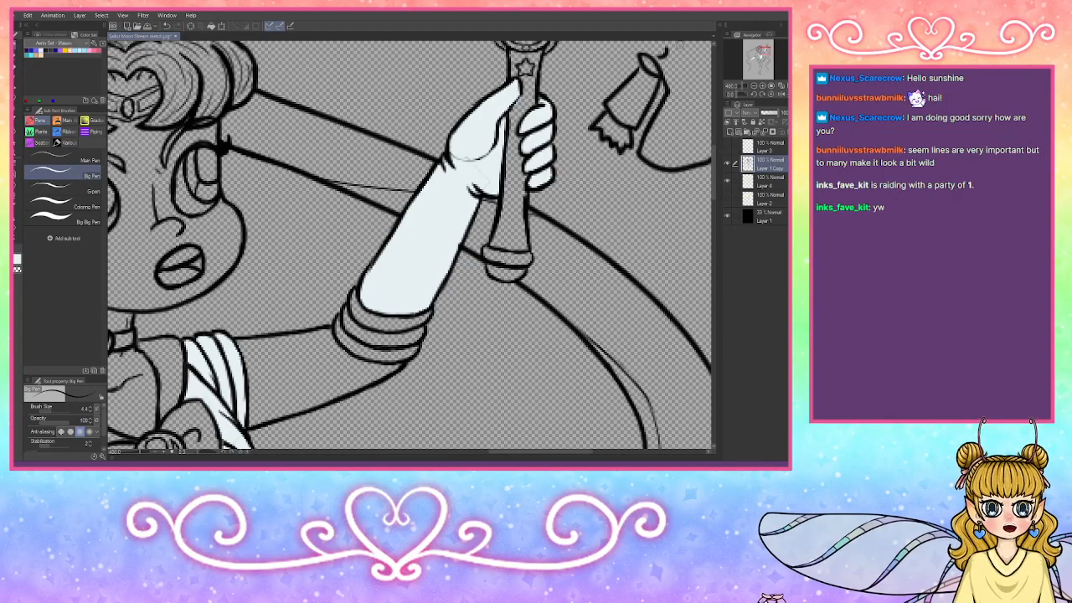
{"action": "mouse_move", "coordinate": [677, 43]}
{"action": "left_mouse_down"}
{"action": "mouse_move", "coordinate": [695, 55]}
{"action": "mouse_move", "coordinate": [698, 87]}
{"action": "left_mouse_up"}
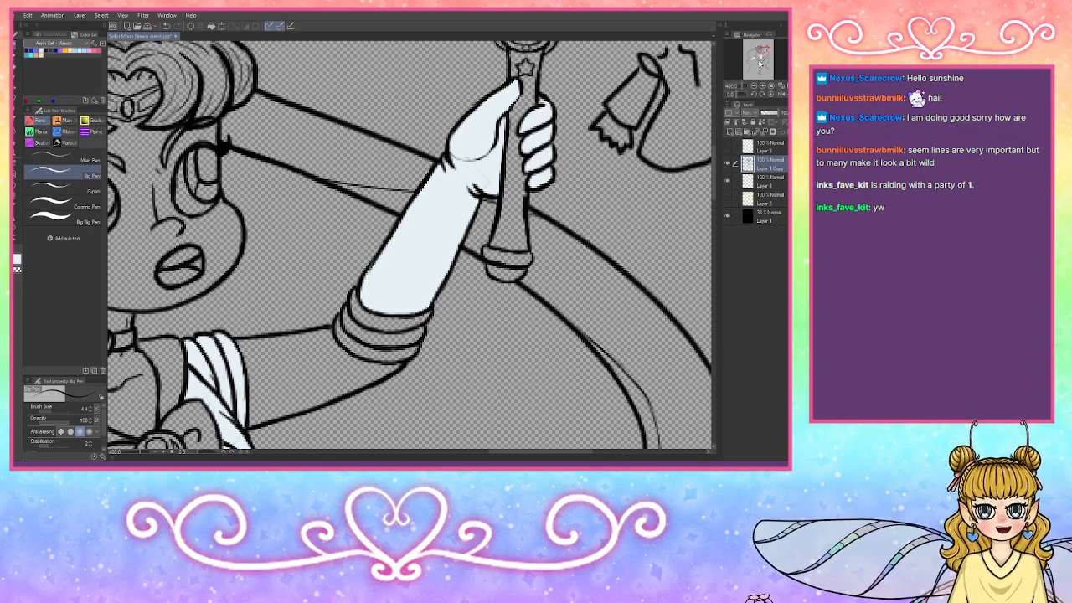
Step: Complete the doodle's body with the second sleeve and hand, the closed skirt, two legs with shoes and a curved bodice line
{"action": "left_click_drag", "start_coordinate": [760, 60], "coordinate": [762, 49]}
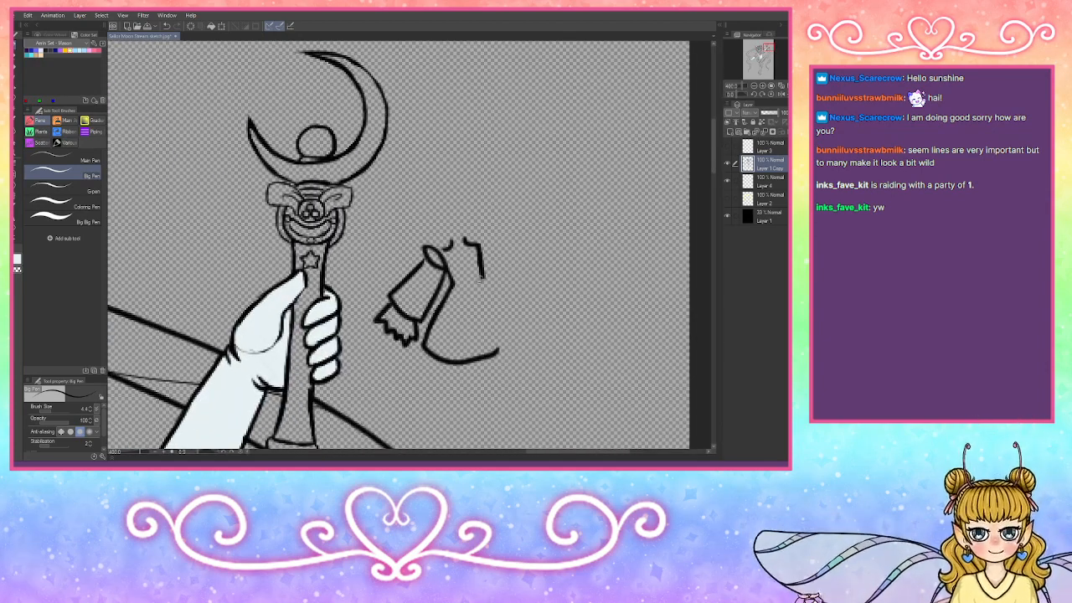
{"action": "mouse_move", "coordinate": [481, 279]}
{"action": "left_mouse_down"}
{"action": "mouse_move", "coordinate": [525, 326]}
{"action": "mouse_move", "coordinate": [495, 356]}
{"action": "left_mouse_up"}
{"action": "mouse_move", "coordinate": [479, 252]}
{"action": "left_mouse_down"}
{"action": "mouse_move", "coordinate": [533, 248]}
{"action": "mouse_move", "coordinate": [521, 283]}
{"action": "mouse_move", "coordinate": [489, 270]}
{"action": "mouse_move", "coordinate": [540, 253]}
{"action": "mouse_move", "coordinate": [538, 284]}
{"action": "left_mouse_up"}
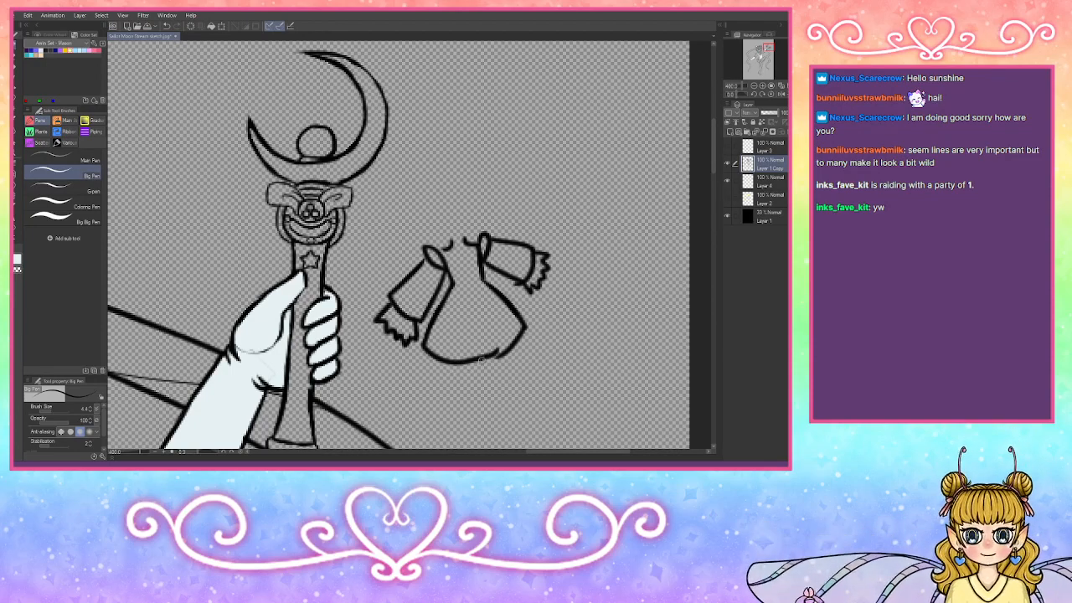
{"action": "mouse_move", "coordinate": [481, 358]}
{"action": "left_mouse_down"}
{"action": "mouse_move", "coordinate": [483, 392]}
{"action": "mouse_move", "coordinate": [461, 401]}
{"action": "mouse_move", "coordinate": [463, 363]}
{"action": "mouse_move", "coordinate": [498, 393]}
{"action": "mouse_move", "coordinate": [514, 391]}
{"action": "mouse_move", "coordinate": [498, 363]}
{"action": "mouse_move", "coordinate": [459, 392]}
{"action": "left_mouse_up"}
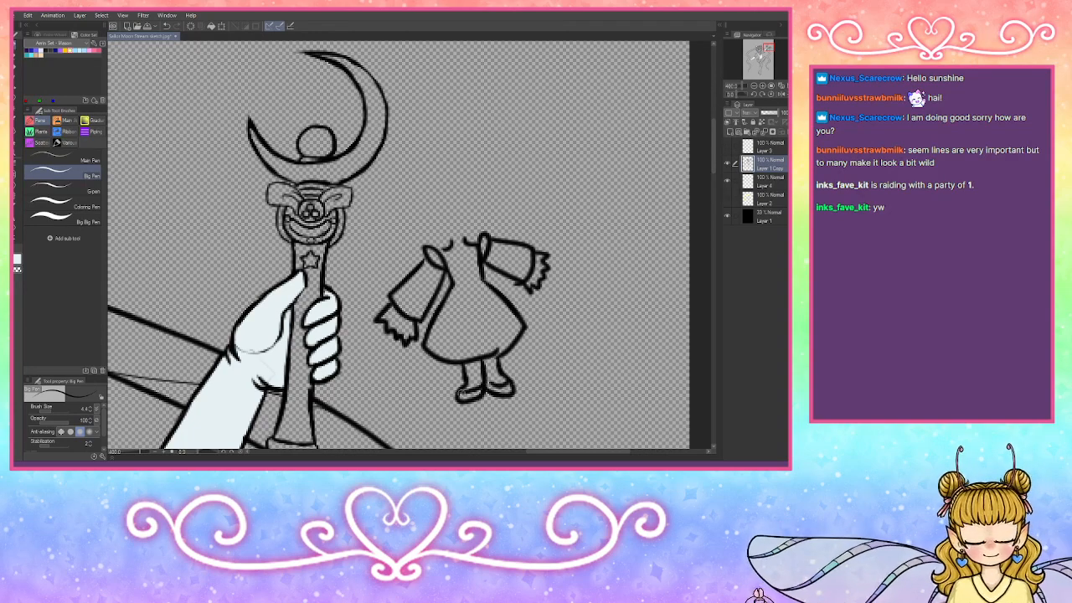
{"action": "mouse_move", "coordinate": [452, 283]}
{"action": "left_mouse_down"}
{"action": "mouse_move", "coordinate": [471, 291]}
{"action": "mouse_move", "coordinate": [482, 274]}
{"action": "left_mouse_up"}
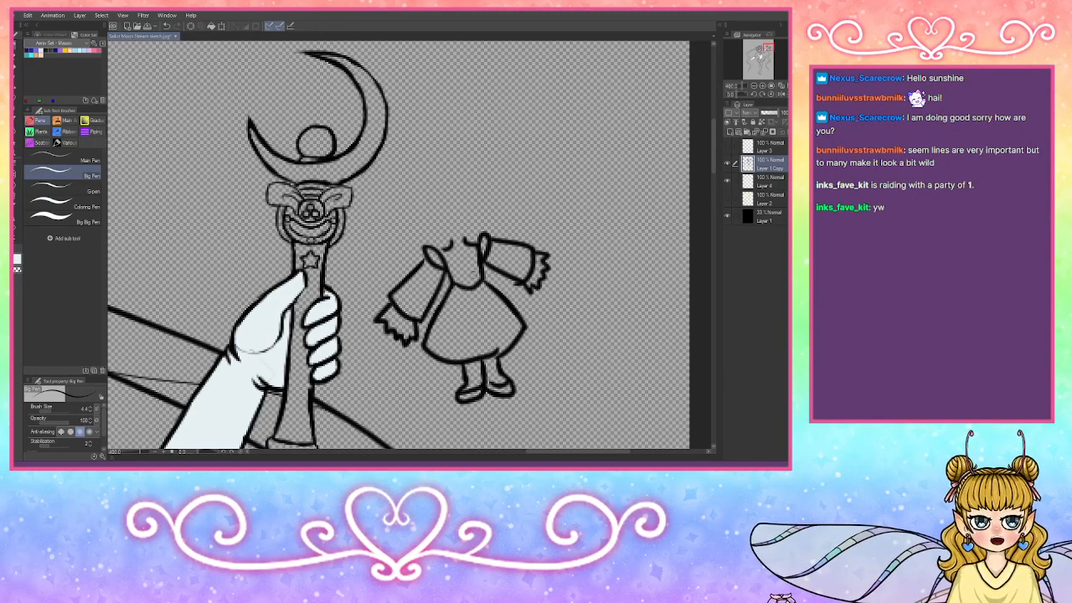
Step: Draw the doodle's head with a rounded chin, uneven bangs and shoulder-length hair
{"action": "mouse_move", "coordinate": [419, 209]}
{"action": "left_mouse_down"}
{"action": "mouse_move", "coordinate": [457, 240]}
{"action": "mouse_move", "coordinate": [482, 196]}
{"action": "left_mouse_up"}
{"action": "mouse_move", "coordinate": [410, 190]}
{"action": "left_mouse_down"}
{"action": "mouse_move", "coordinate": [412, 211]}
{"action": "mouse_move", "coordinate": [451, 209]}
{"action": "mouse_move", "coordinate": [465, 203]}
{"action": "mouse_move", "coordinate": [461, 184]}
{"action": "mouse_move", "coordinate": [476, 205]}
{"action": "mouse_move", "coordinate": [484, 179]}
{"action": "mouse_move", "coordinate": [486, 201]}
{"action": "left_mouse_up"}
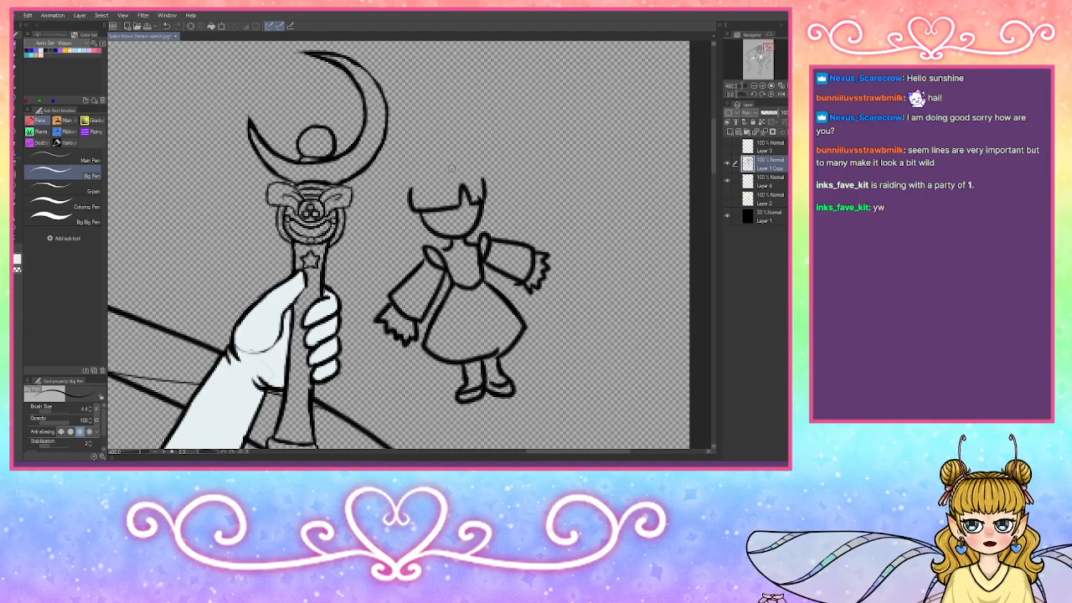
{"action": "mouse_move", "coordinate": [452, 160]}
{"action": "left_mouse_down"}
{"action": "mouse_move", "coordinate": [411, 186]}
{"action": "mouse_move", "coordinate": [433, 160]}
{"action": "mouse_move", "coordinate": [407, 177]}
{"action": "mouse_move", "coordinate": [388, 251]}
{"action": "mouse_move", "coordinate": [423, 253]}
{"action": "left_mouse_up"}
{"action": "mouse_move", "coordinate": [447, 158]}
{"action": "left_mouse_down"}
{"action": "mouse_move", "coordinate": [496, 177]}
{"action": "mouse_move", "coordinate": [507, 241]}
{"action": "left_mouse_up"}
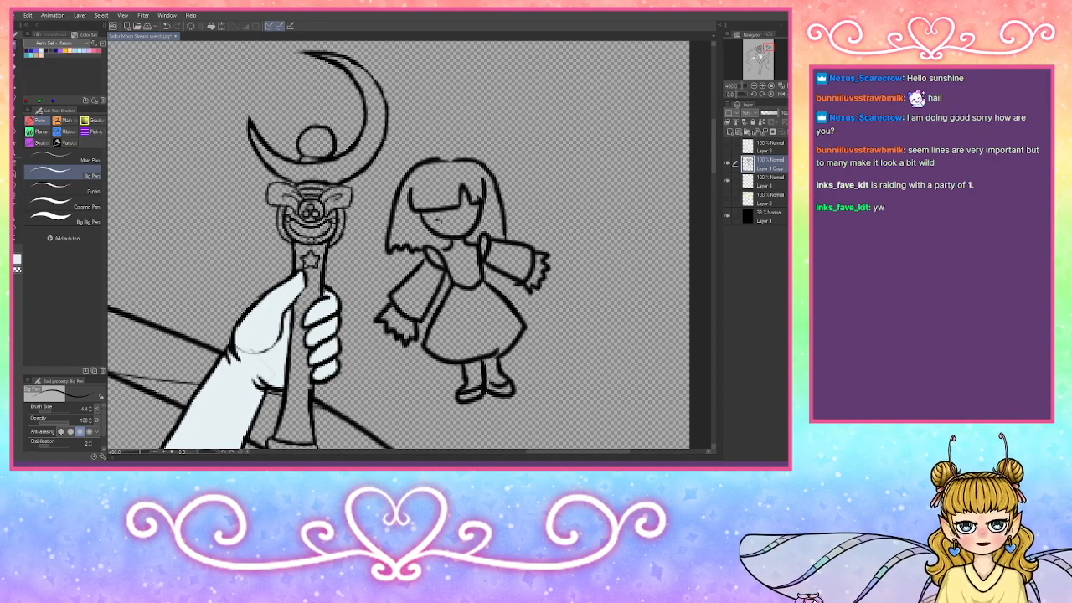
Step: Add a face and a small chest detail to the doodle, plus a small arrow pointing from it toward the wand hand
{"action": "mouse_move", "coordinate": [437, 219]}
{"action": "left_mouse_down"}
{"action": "mouse_move", "coordinate": [467, 215]}
{"action": "mouse_move", "coordinate": [459, 231]}
{"action": "left_mouse_up"}
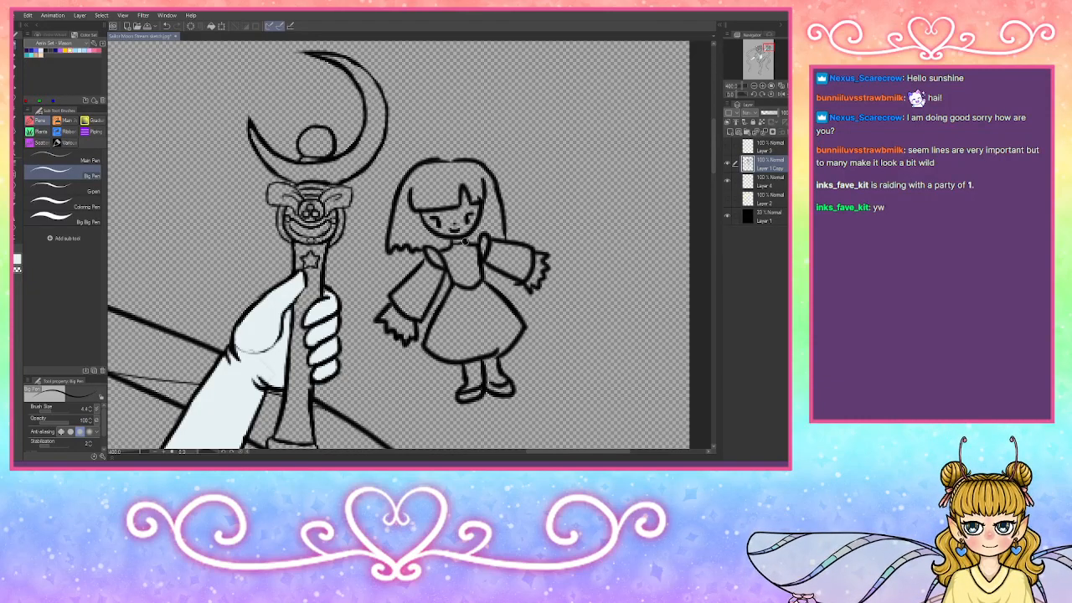
{"action": "left_click_drag", "start_coordinate": [459, 256], "coordinate": [459, 270]}
{"action": "left_click", "coordinate": [754, 89]}
{"action": "left_click", "coordinate": [755, 87]}
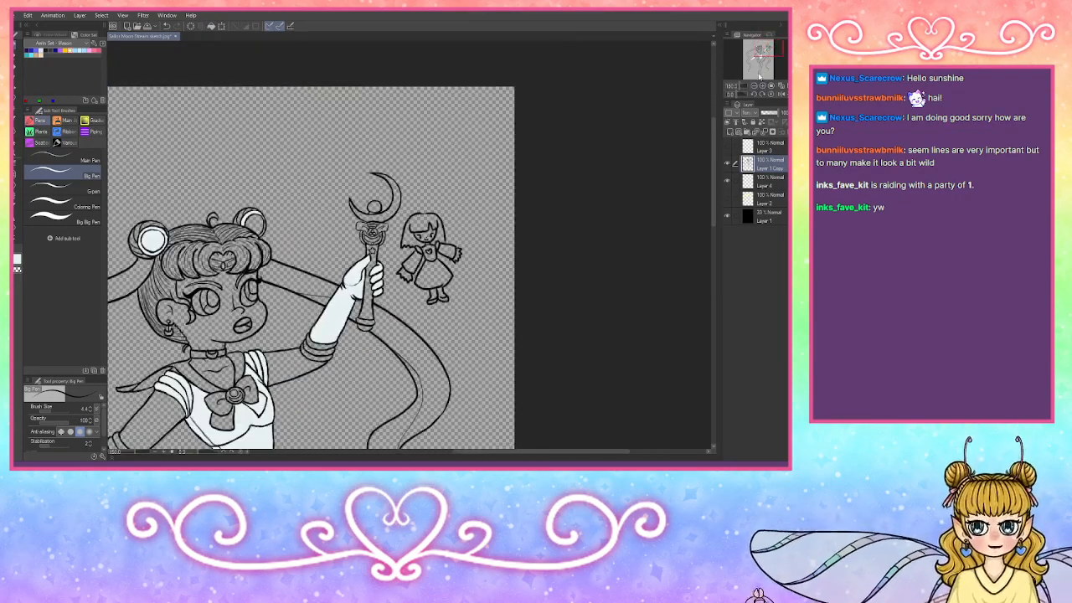
{"action": "left_click_drag", "start_coordinate": [764, 61], "coordinate": [757, 109]}
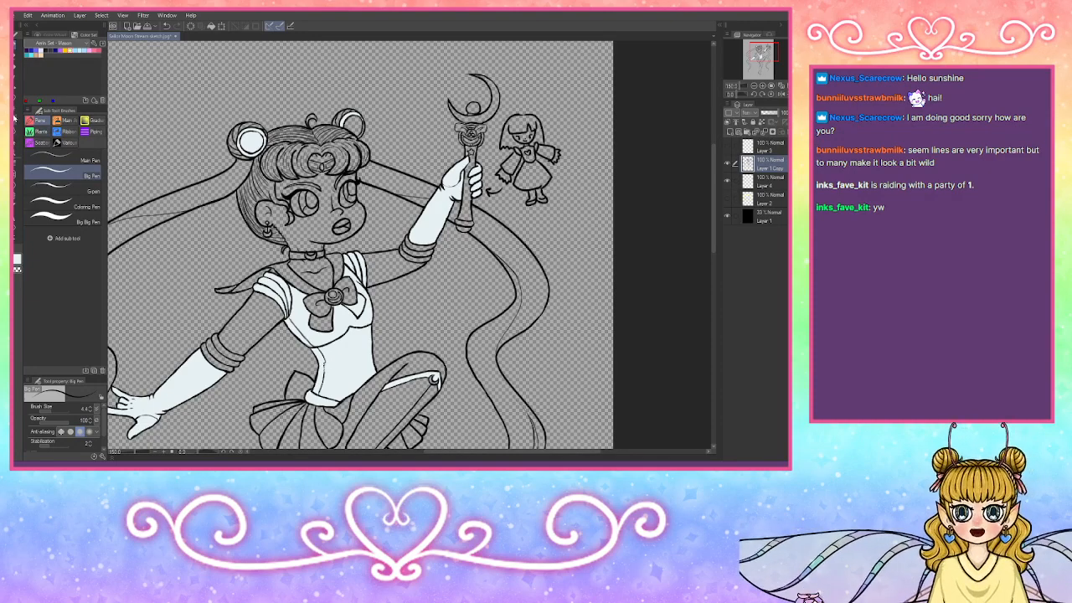
Step: Lasso the doodle figure with its arrow, cut it out of the line art and paste it into a new canvas
{"action": "left_click", "coordinate": [15, 87]}
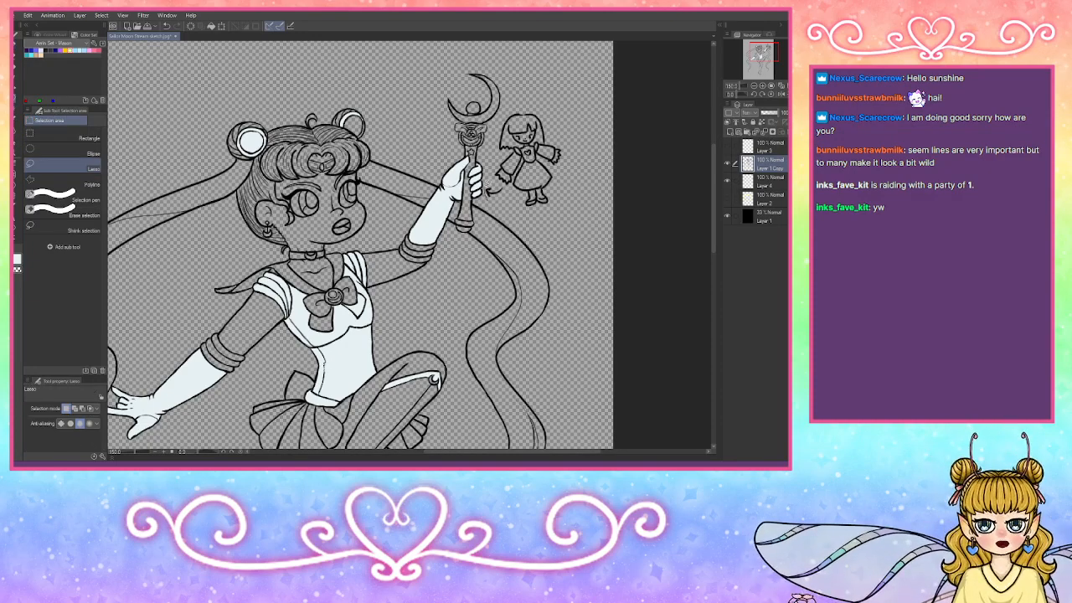
{"action": "mouse_move", "coordinate": [529, 99]}
{"action": "left_mouse_down"}
{"action": "mouse_move", "coordinate": [571, 220]}
{"action": "mouse_move", "coordinate": [497, 201]}
{"action": "left_mouse_up"}
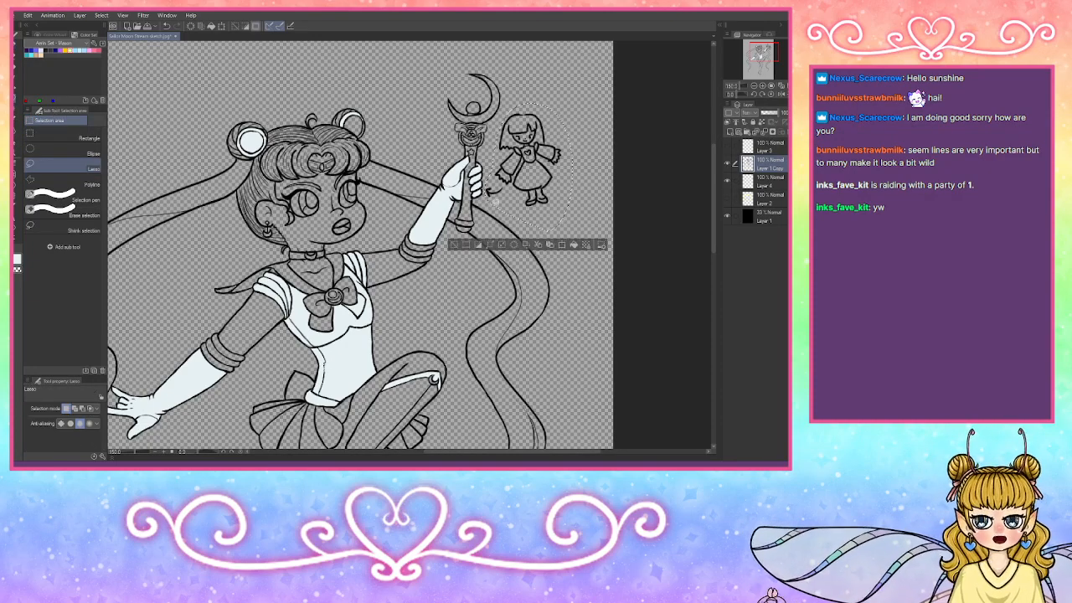
{"action": "key", "text": "Delete"}
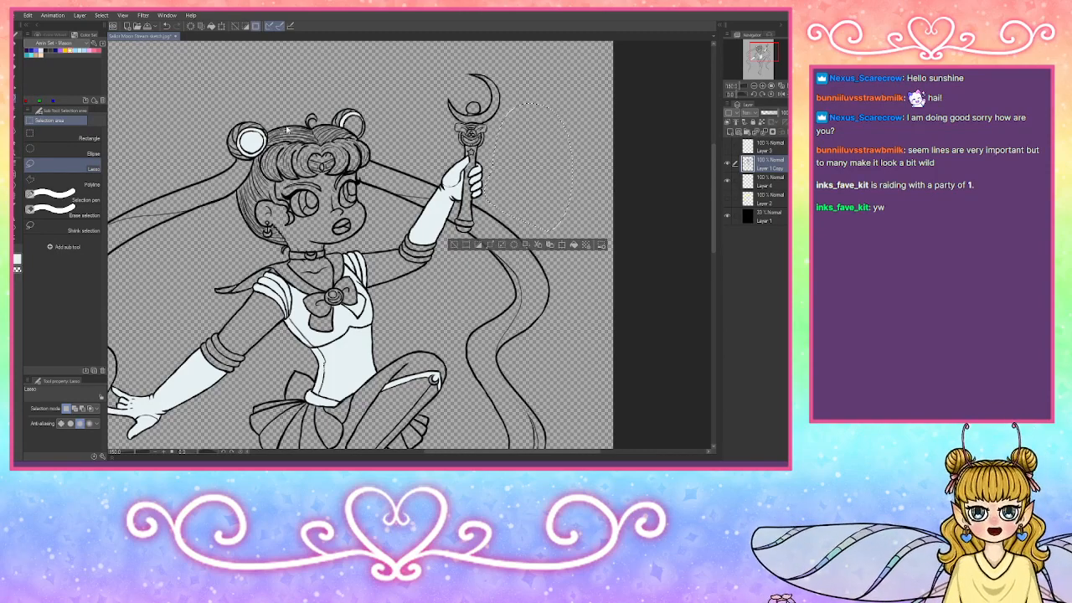
{"action": "key", "text": "Return"}
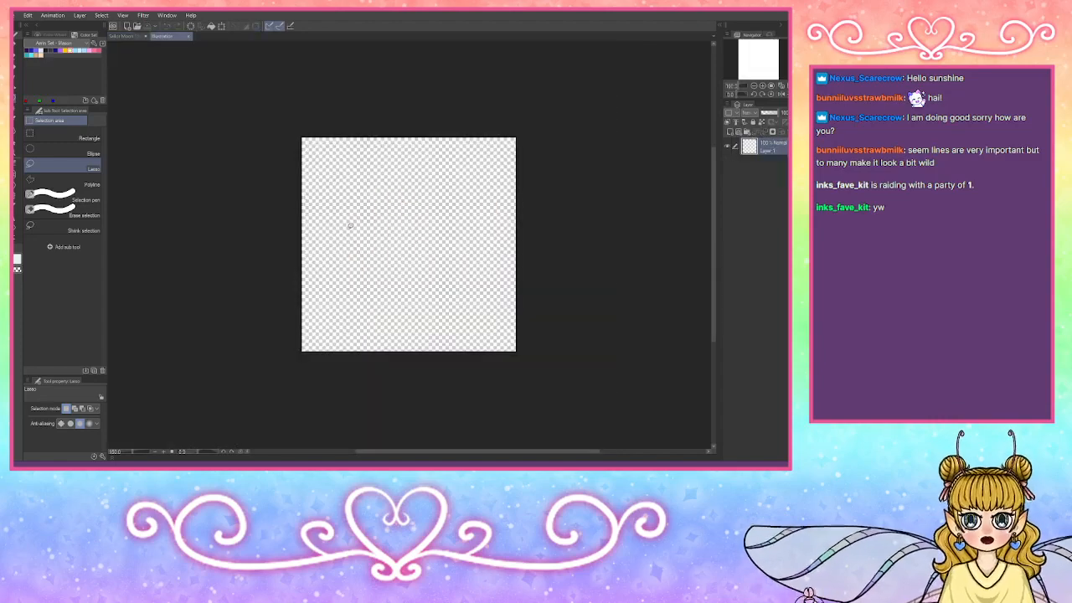
{"action": "key", "text": "ctrl+v"}
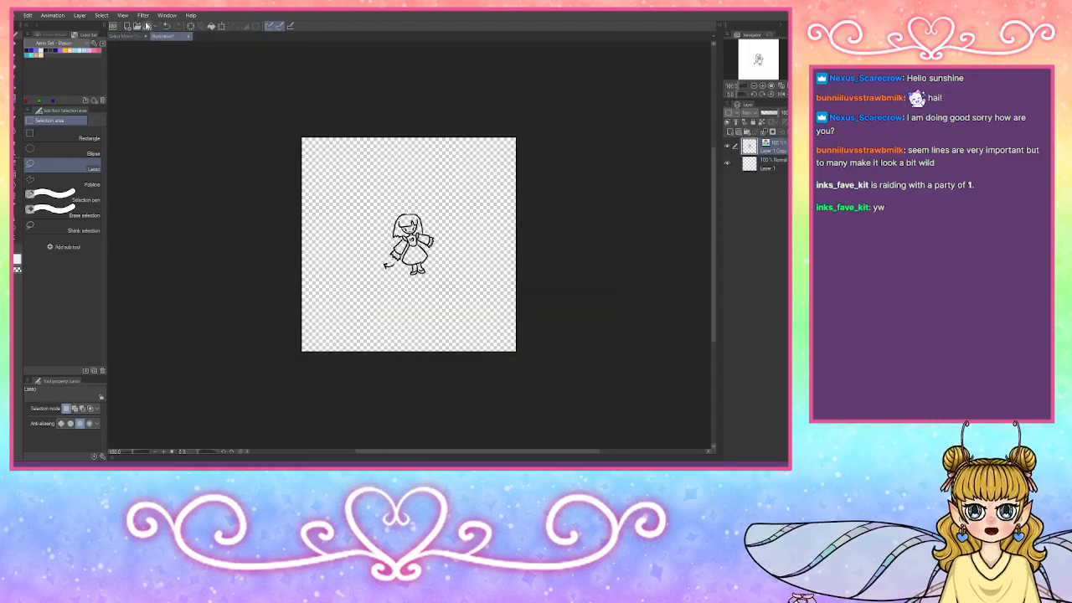
Step: Return to the Sailor Moon drawing, clear the selection and make Layer 4 active, briefly hiding it to check which fills it holds
{"action": "left_click", "coordinate": [125, 36]}
{"action": "left_click", "coordinate": [452, 247]}
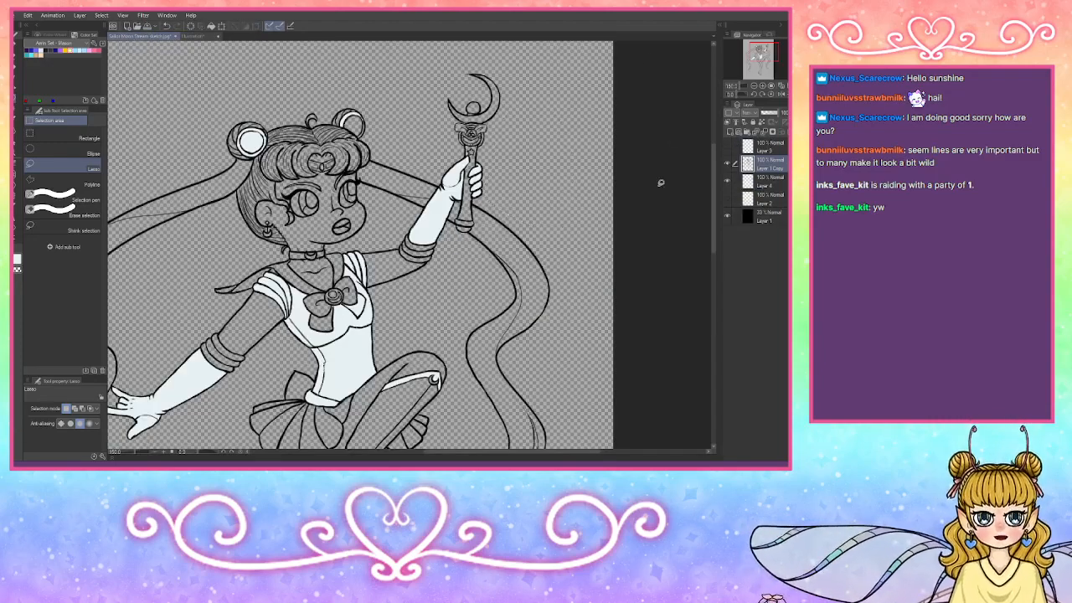
{"action": "left_click", "coordinate": [763, 85]}
{"action": "left_click", "coordinate": [763, 86]}
{"action": "left_click", "coordinate": [763, 86]}
{"action": "left_click_drag", "start_coordinate": [763, 56], "coordinate": [760, 52]}
{"action": "left_click", "coordinate": [762, 179]}
{"action": "left_click", "coordinate": [727, 179]}
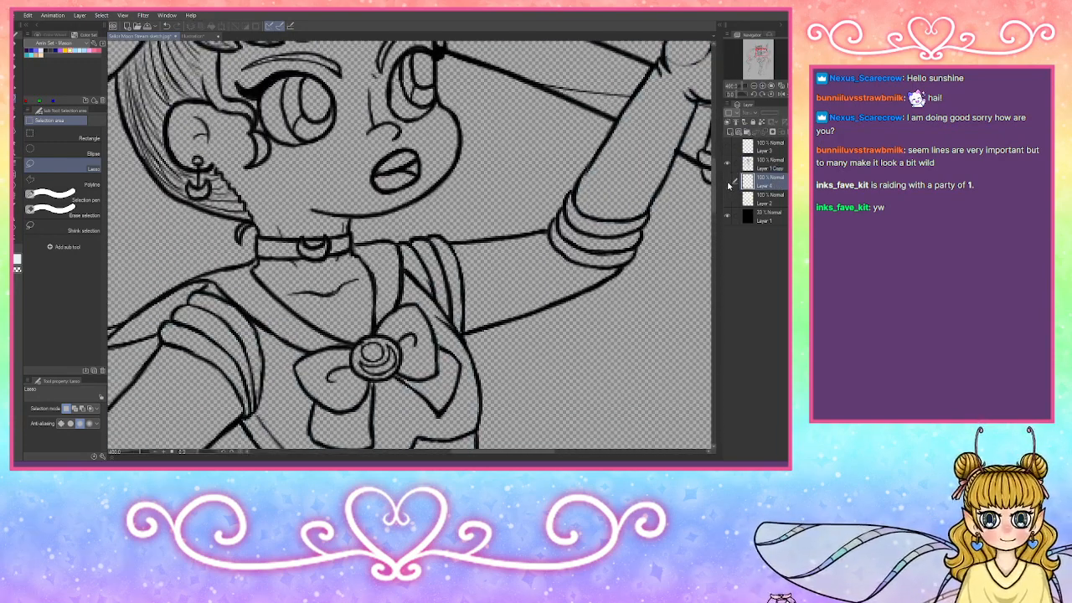
{"action": "left_click", "coordinate": [727, 179]}
Step: Clean up the off-white fill at the raised glove's palm by erasing a spot and repainting it with the Coloring Pen
{"action": "left_click_drag", "start_coordinate": [760, 69], "coordinate": [764, 50]}
{"action": "left_click", "coordinate": [17, 46]}
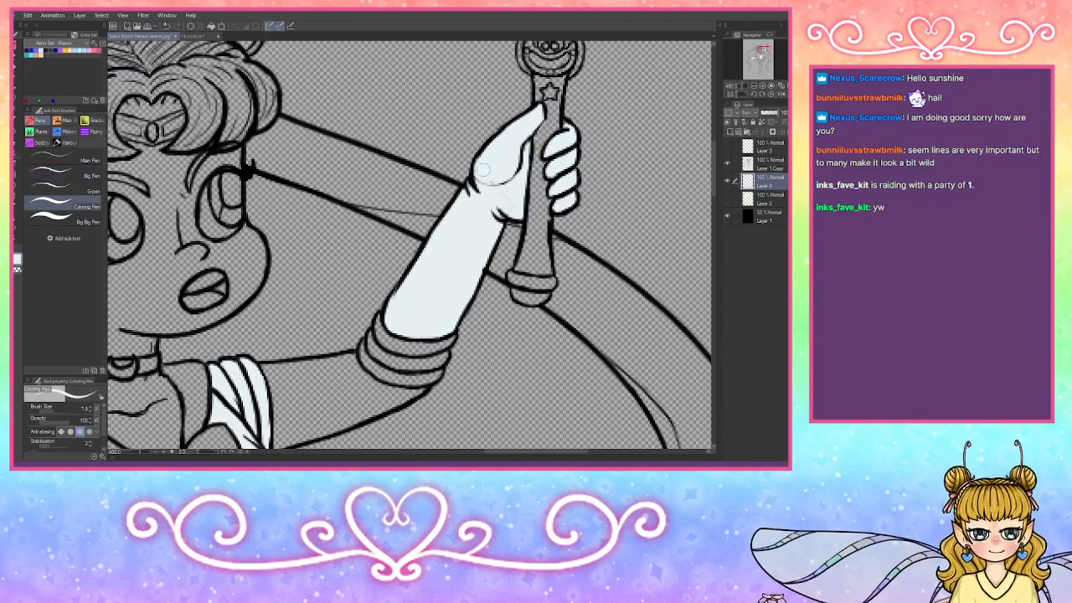
{"action": "key", "text": "e"}
{"action": "left_click", "coordinate": [510, 205]}
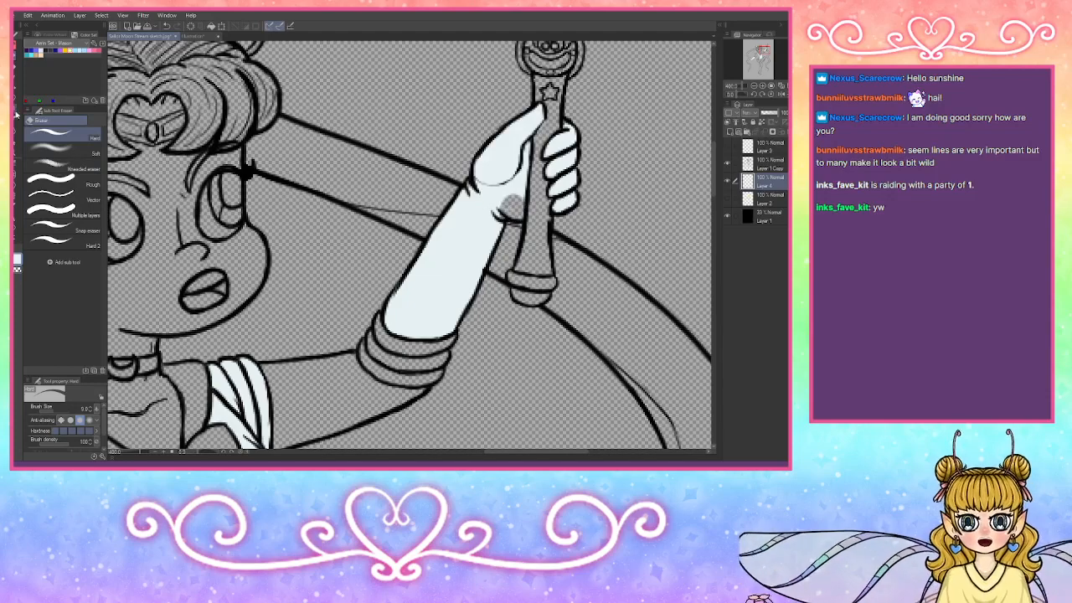
{"action": "key", "text": "p"}
{"action": "left_click_drag", "start_coordinate": [508, 195], "coordinate": [518, 196]}
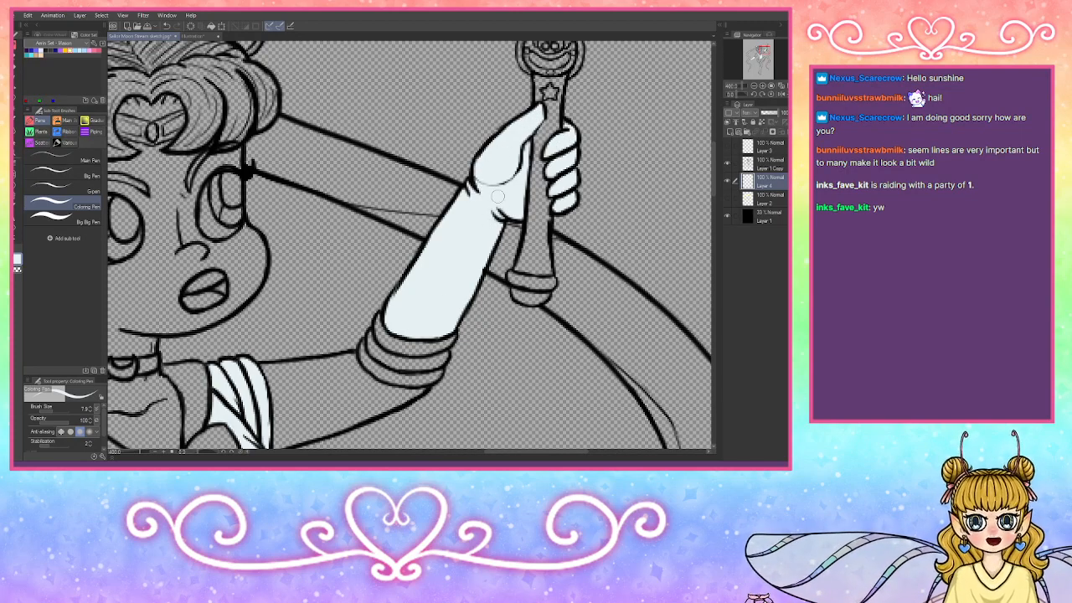
{"action": "left_click_drag", "start_coordinate": [764, 51], "coordinate": [760, 55]}
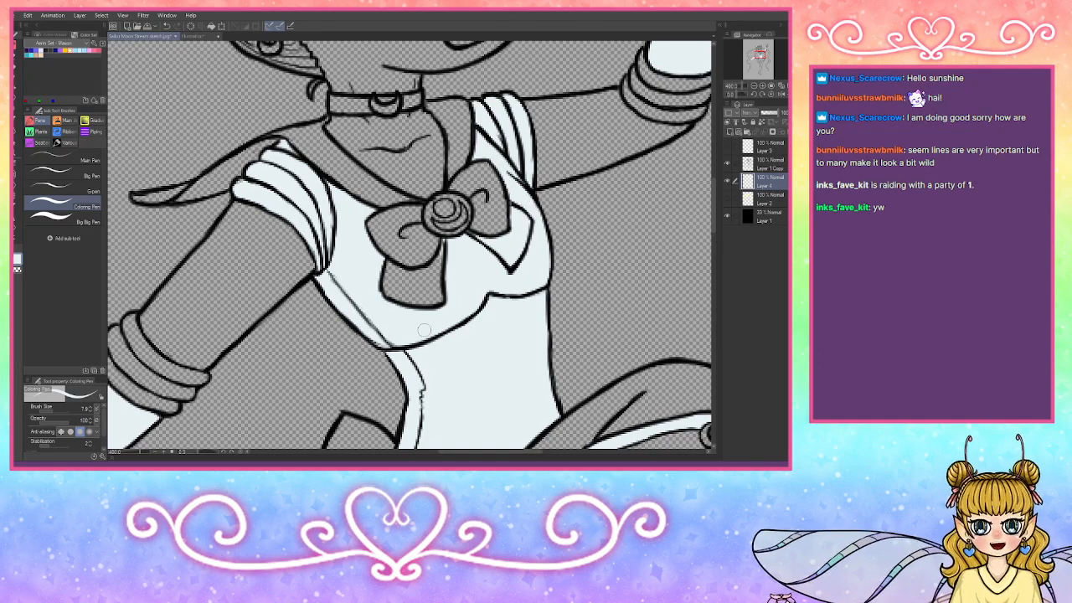
Step: On the Layer 1 Copy line art, retouch the bodice's rough side-seam line below the sleeve and at the waist with the Big Pen in transparent colour
{"action": "left_click_drag", "start_coordinate": [759, 56], "coordinate": [759, 56]}
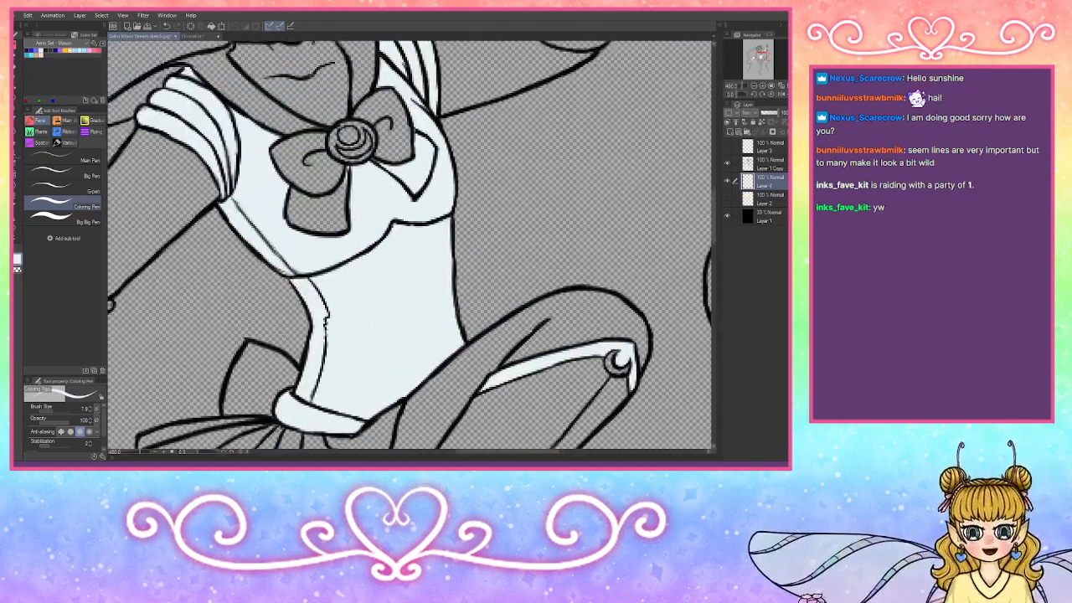
{"action": "left_click", "coordinate": [764, 164]}
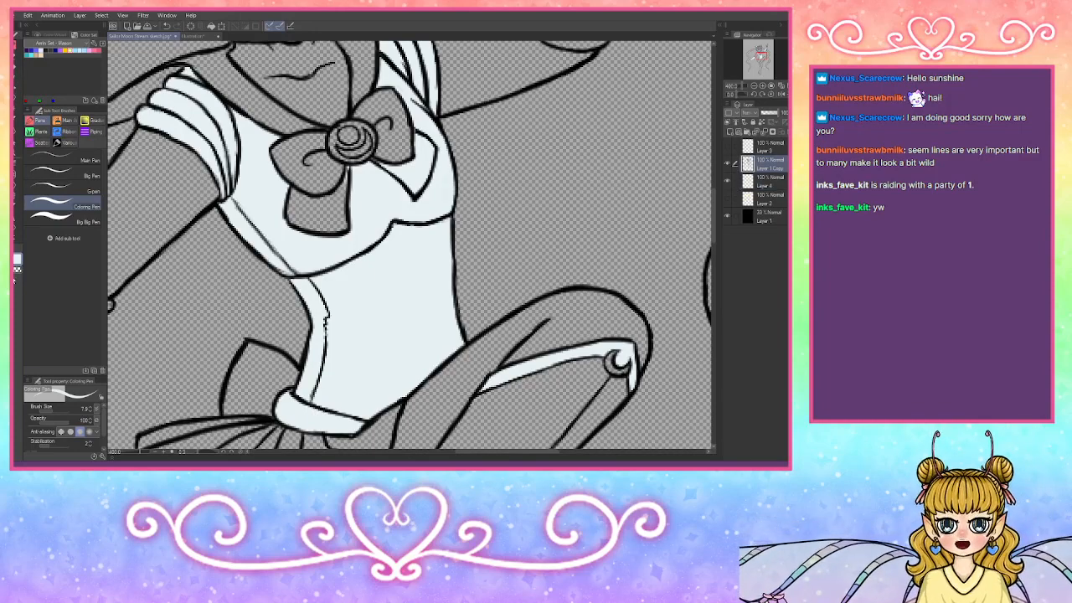
{"action": "left_click", "coordinate": [18, 269]}
{"action": "mouse_move", "coordinate": [241, 197]}
{"action": "left_mouse_down"}
{"action": "mouse_move", "coordinate": [286, 250]}
{"action": "mouse_move", "coordinate": [274, 243]}
{"action": "mouse_move", "coordinate": [285, 268]}
{"action": "mouse_move", "coordinate": [224, 203]}
{"action": "mouse_move", "coordinate": [243, 237]}
{"action": "mouse_move", "coordinate": [233, 218]}
{"action": "mouse_move", "coordinate": [276, 261]}
{"action": "mouse_move", "coordinate": [280, 234]}
{"action": "mouse_move", "coordinate": [245, 209]}
{"action": "mouse_move", "coordinate": [275, 243]}
{"action": "mouse_move", "coordinate": [241, 222]}
{"action": "mouse_move", "coordinate": [276, 267]}
{"action": "mouse_move", "coordinate": [229, 206]}
{"action": "mouse_move", "coordinate": [290, 274]}
{"action": "mouse_move", "coordinate": [264, 251]}
{"action": "mouse_move", "coordinate": [305, 273]}
{"action": "mouse_move", "coordinate": [283, 244]}
{"action": "mouse_move", "coordinate": [310, 271]}
{"action": "left_mouse_up"}
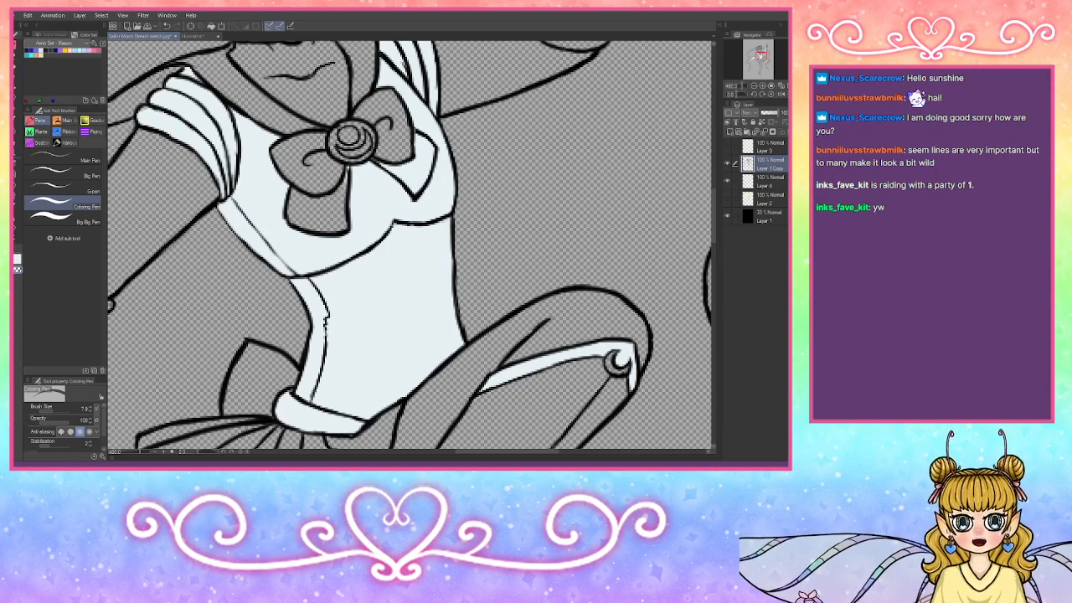
{"action": "left_click", "coordinate": [72, 176]}
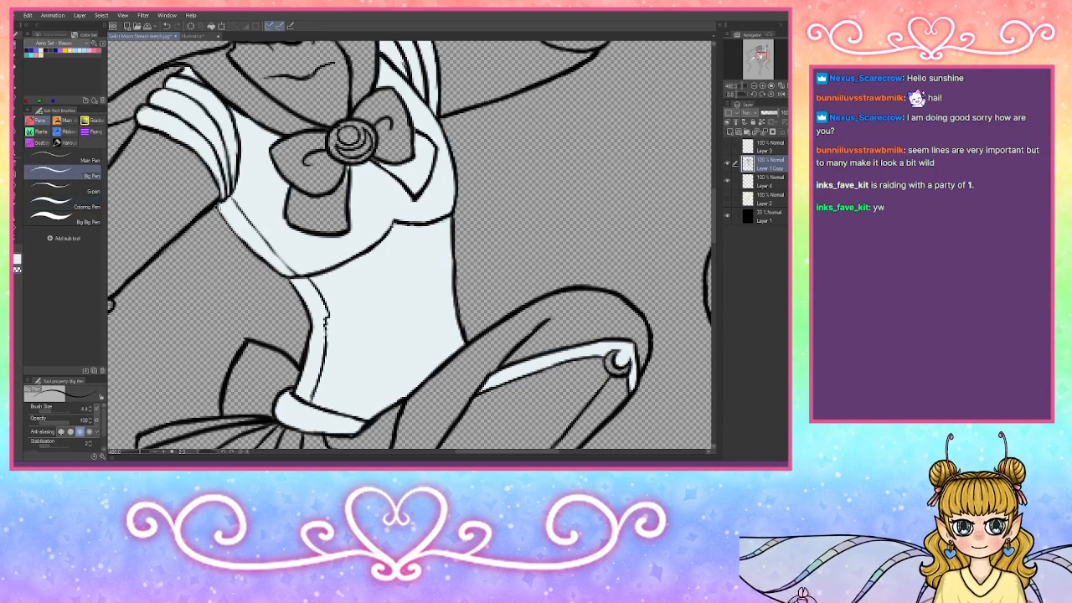
{"action": "left_click_drag", "start_coordinate": [219, 208], "coordinate": [272, 266]}
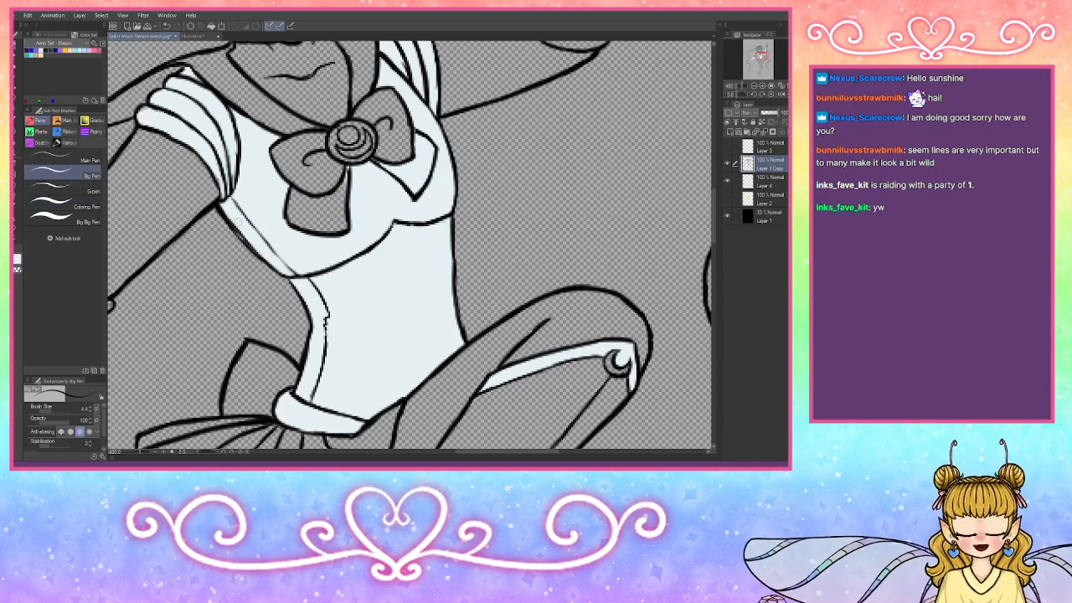
{"action": "key", "text": "ctrl+z"}
{"action": "left_click_drag", "start_coordinate": [230, 225], "coordinate": [268, 260]}
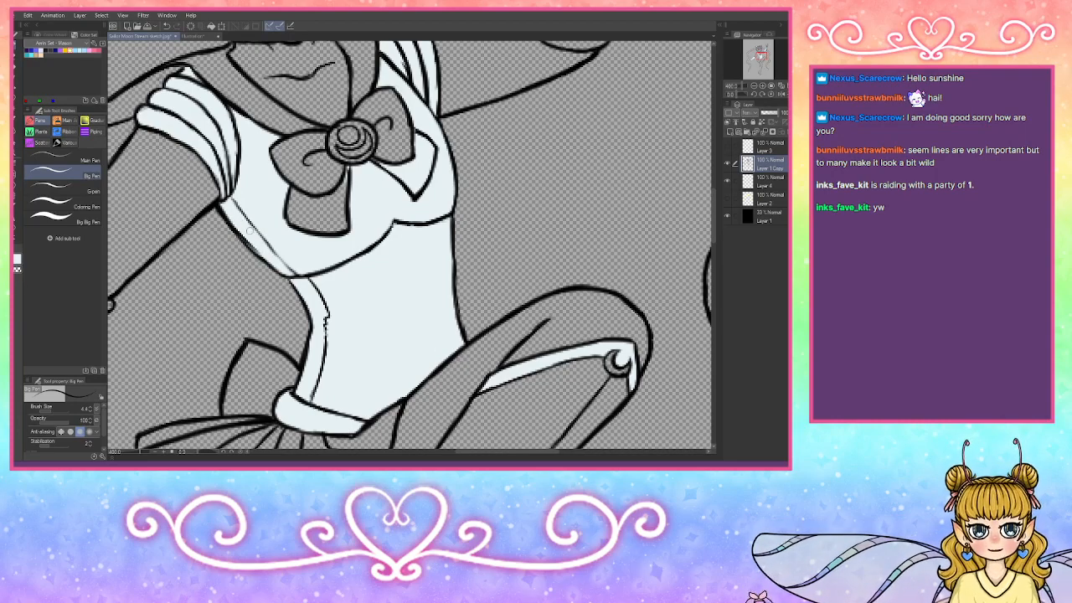
{"action": "key", "text": "ctrl+z"}
{"action": "left_click_drag", "start_coordinate": [229, 223], "coordinate": [249, 245]}
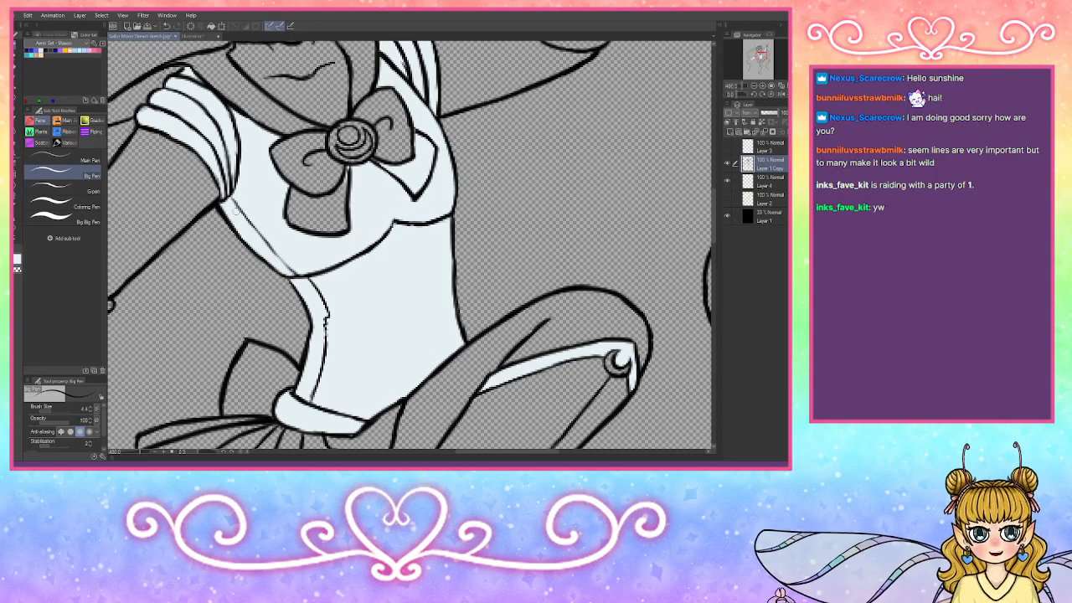
{"action": "left_click_drag", "start_coordinate": [226, 193], "coordinate": [299, 275]}
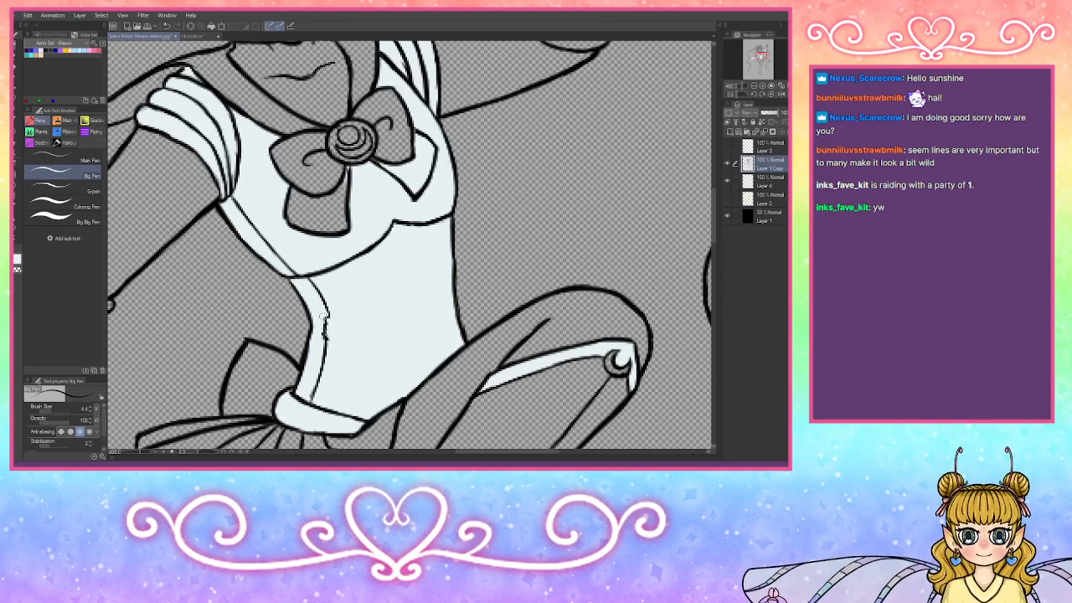
{"action": "mouse_move", "coordinate": [321, 318]}
{"action": "left_mouse_down"}
{"action": "mouse_move", "coordinate": [335, 324]}
{"action": "mouse_move", "coordinate": [333, 349]}
{"action": "left_mouse_up"}
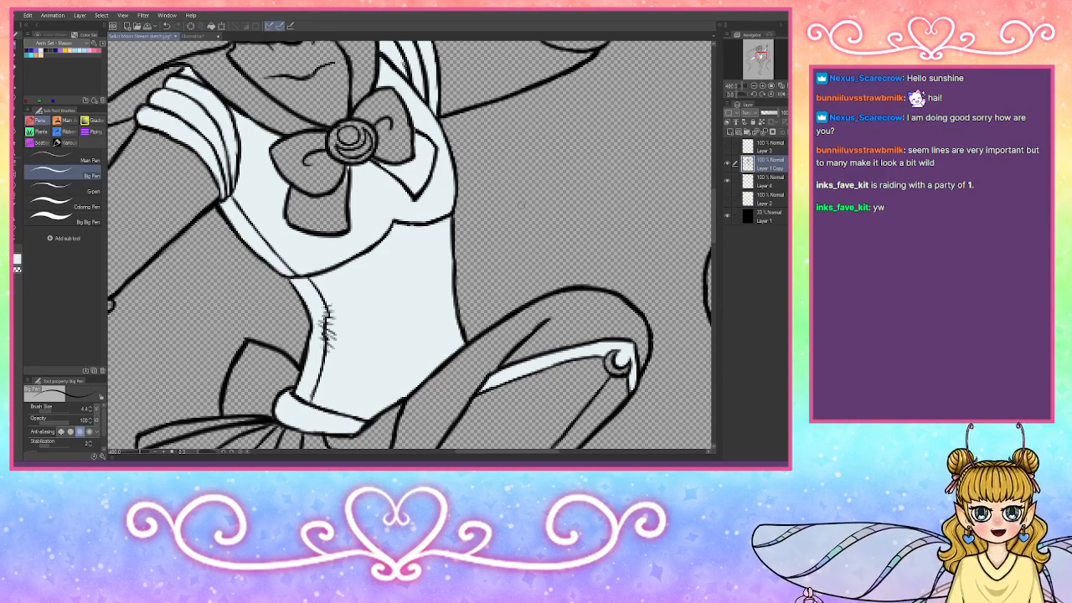
Step: On Layer 4, erase the off-white fill from the bow's short ribbon tail below its right loop with the Hard eraser
{"action": "left_click", "coordinate": [757, 87]}
{"action": "left_click", "coordinate": [757, 87]}
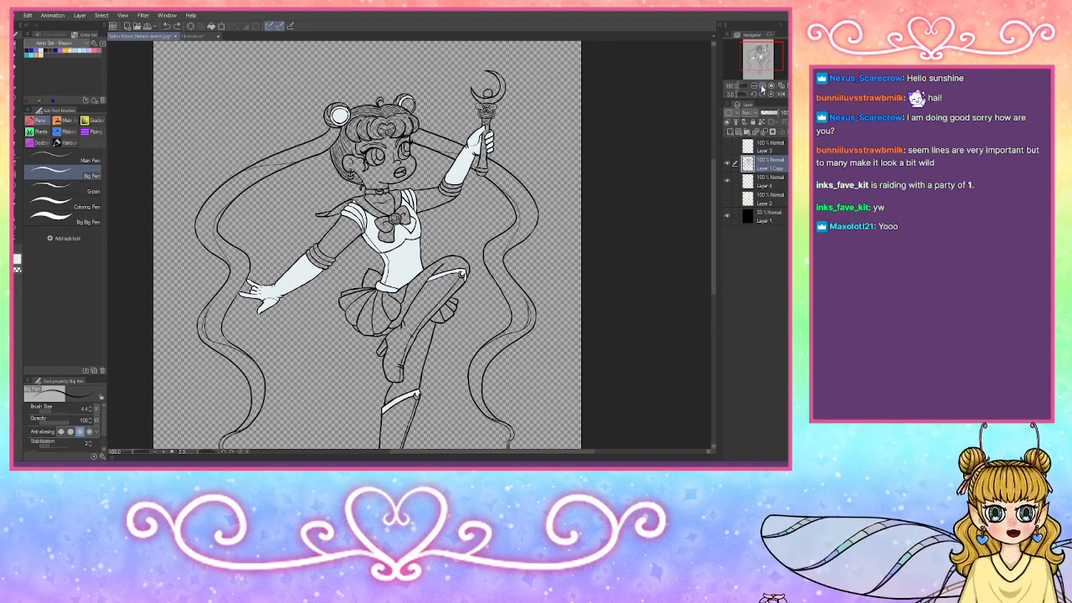
{"action": "left_click_drag", "start_coordinate": [757, 87], "coordinate": [760, 56]}
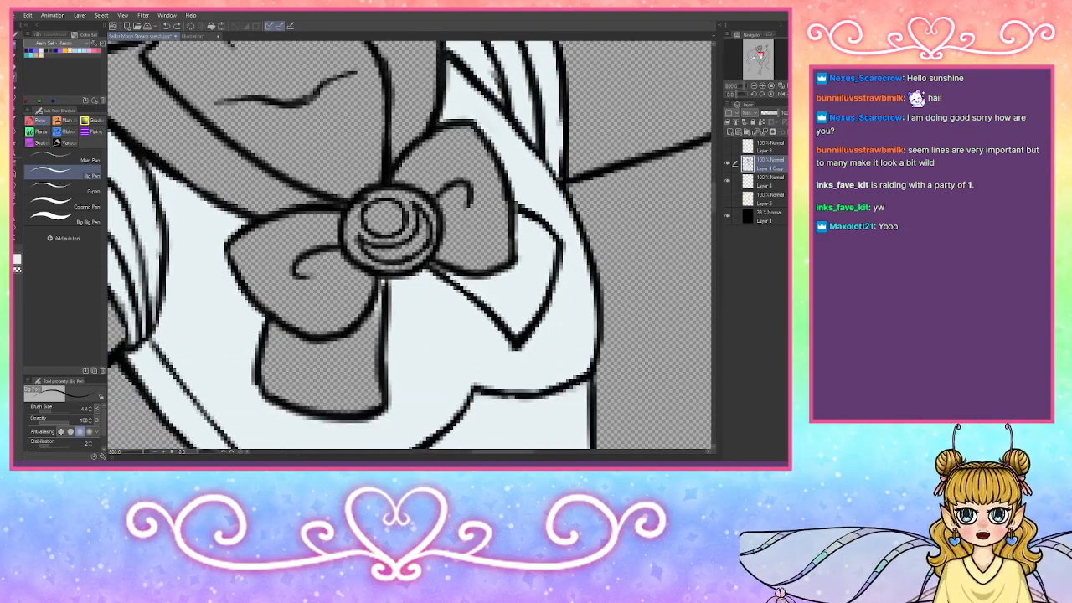
{"action": "left_click", "coordinate": [15, 58]}
{"action": "mouse_move", "coordinate": [480, 245]}
{"action": "left_mouse_down"}
{"action": "mouse_move", "coordinate": [469, 268]}
{"action": "mouse_move", "coordinate": [453, 266]}
{"action": "mouse_move", "coordinate": [473, 284]}
{"action": "left_mouse_up"}
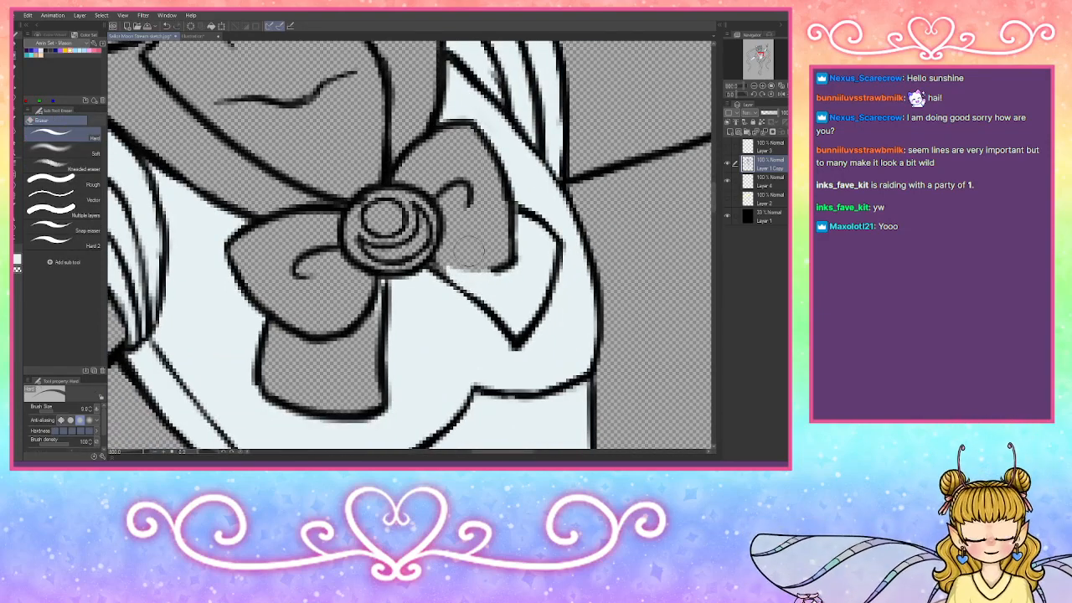
{"action": "key", "text": "ctrl+z"}
{"action": "left_click", "coordinate": [772, 185]}
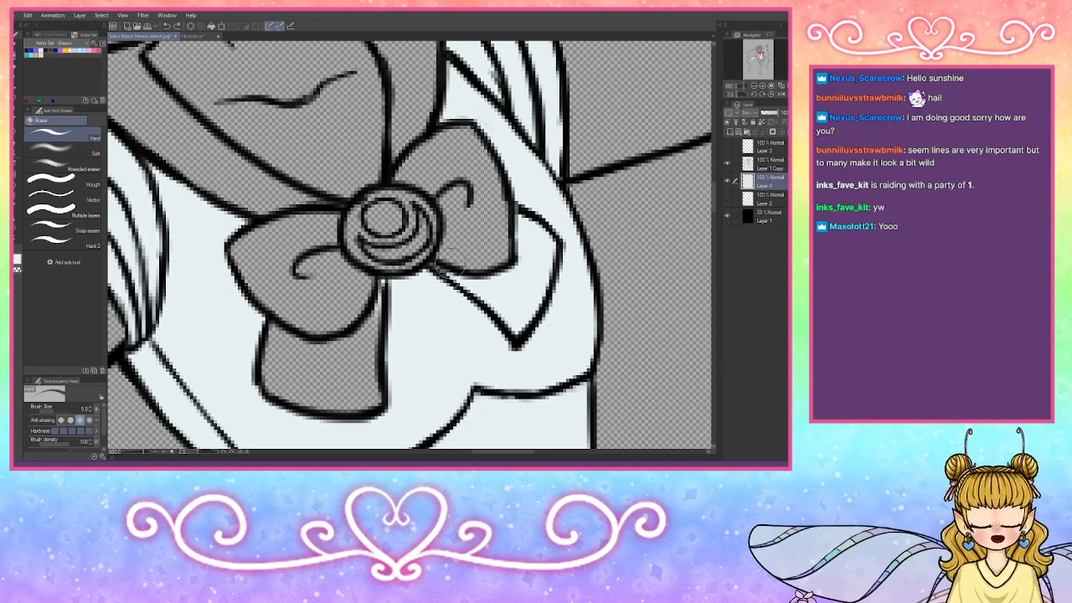
{"action": "mouse_move", "coordinate": [503, 293]}
{"action": "left_mouse_down"}
{"action": "mouse_move", "coordinate": [536, 280]}
{"action": "mouse_move", "coordinate": [541, 255]}
{"action": "mouse_move", "coordinate": [524, 222]}
{"action": "mouse_move", "coordinate": [536, 241]}
{"action": "left_mouse_up"}
{"action": "key", "text": "ctrl+z"}
{"action": "key", "text": "ctrl+z"}
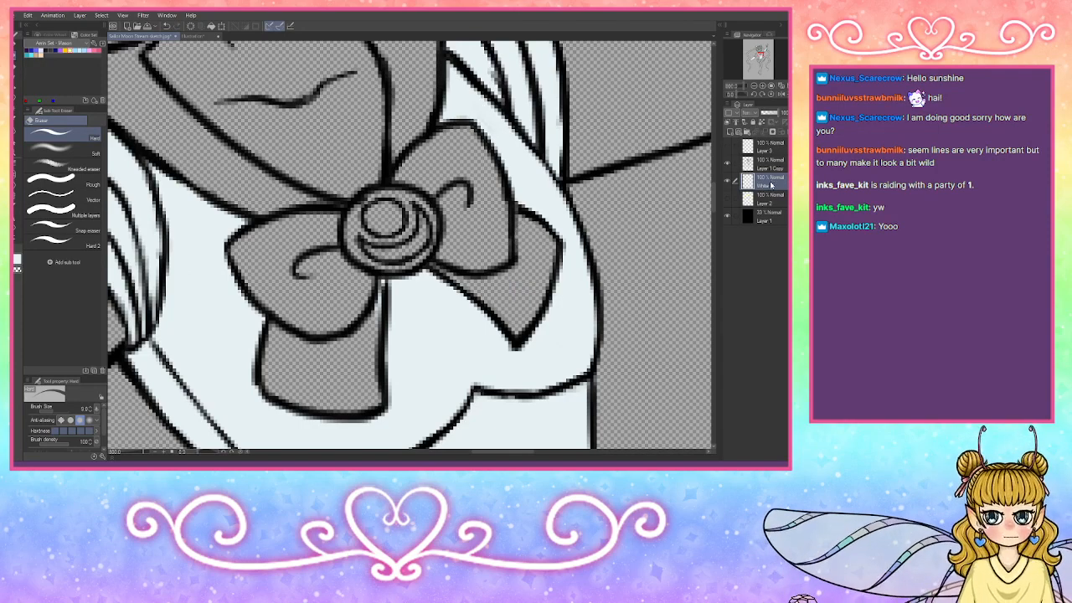
Step: Name the layers White, Hair, Lineart and Highlights, and add a new layer directly above Hair
{"action": "left_click", "coordinate": [766, 199]}
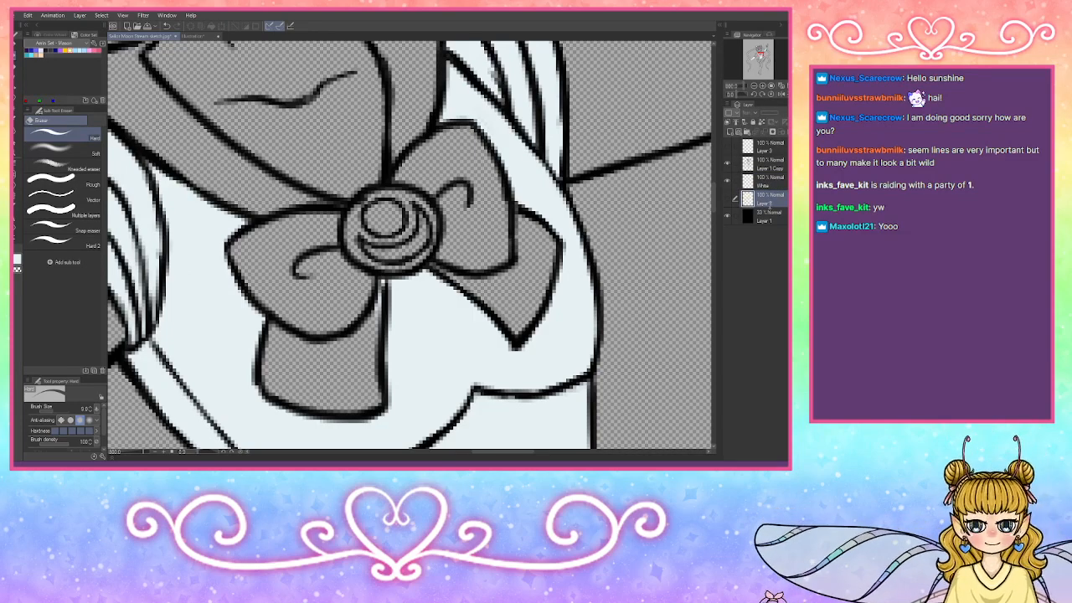
{"action": "left_click", "coordinate": [771, 164]}
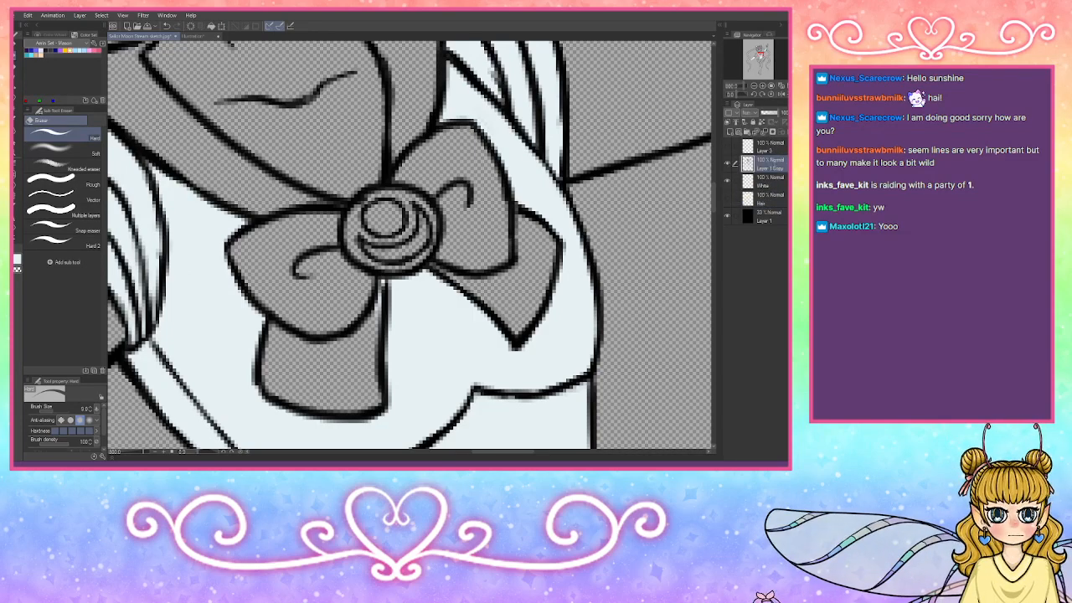
{"action": "left_click", "coordinate": [766, 151]}
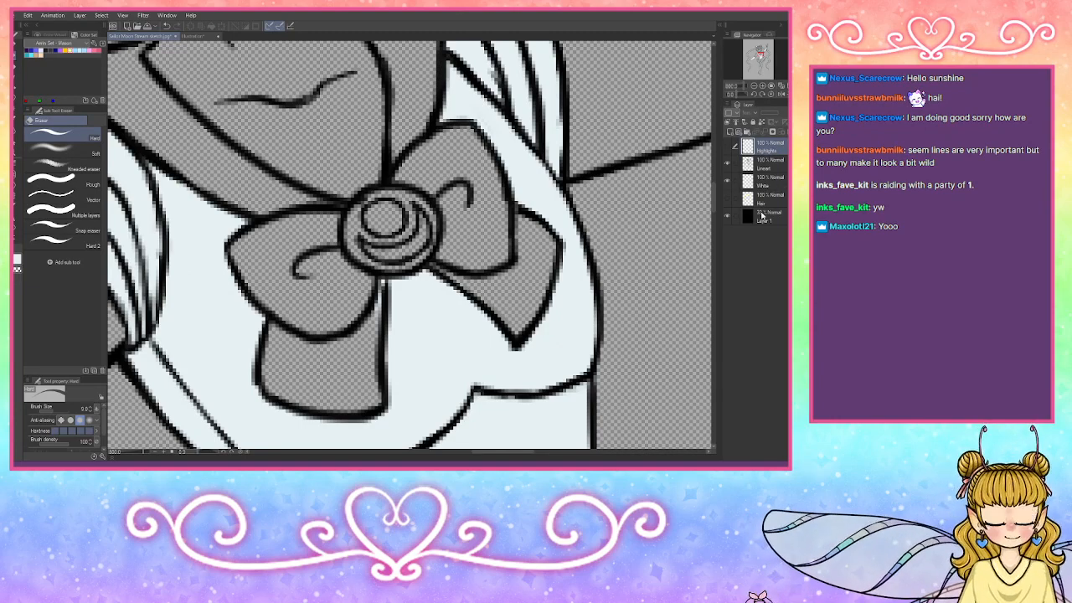
{"action": "left_click", "coordinate": [764, 198]}
{"action": "left_click", "coordinate": [729, 134]}
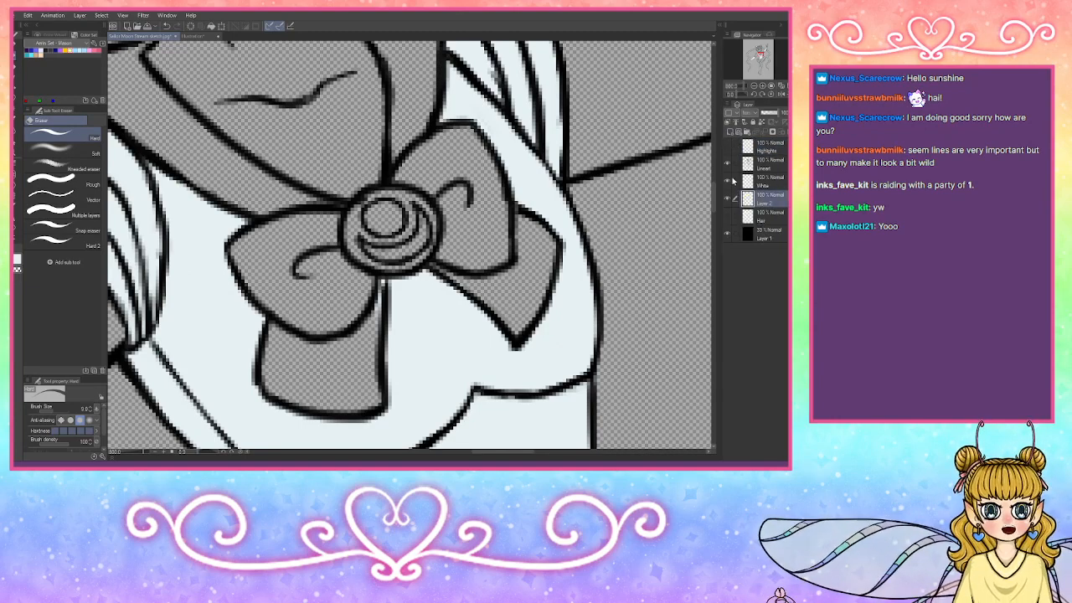
Step: On the White layer, erase the off-white fill inside the hair bun ornament's inner circle, keeping the outer ring, and switch to the Big Pen
{"action": "left_click", "coordinate": [762, 182]}
{"action": "scroll", "coordinate": [311, 178], "scroll_direction": "down", "scroll_amount": 7}
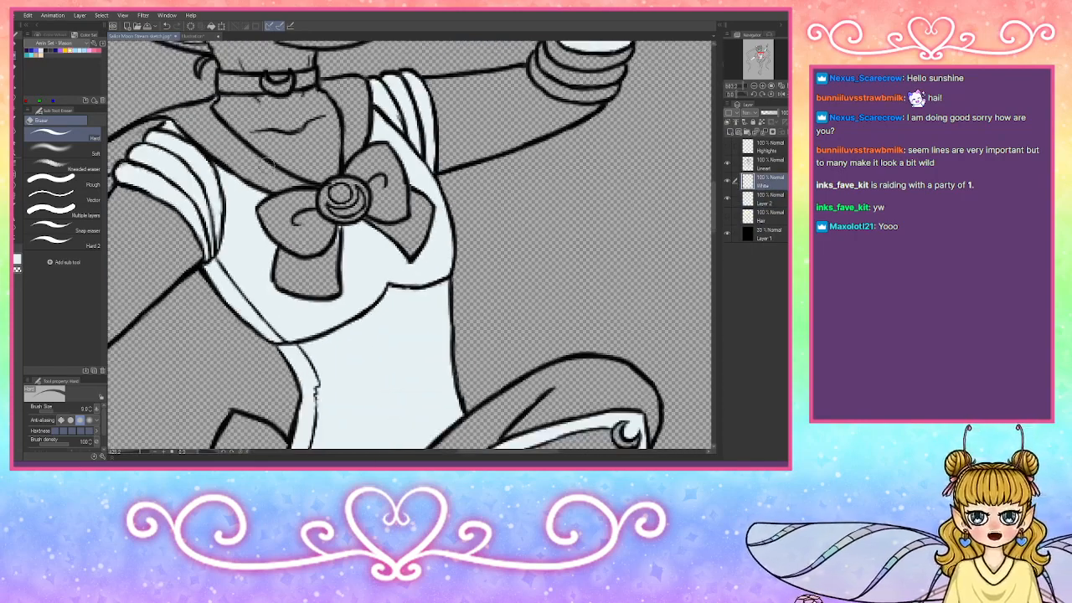
{"action": "scroll", "coordinate": [235, 310], "scroll_direction": "down", "scroll_amount": 3}
{"action": "scroll", "coordinate": [149, 74], "scroll_direction": "down", "scroll_amount": 2}
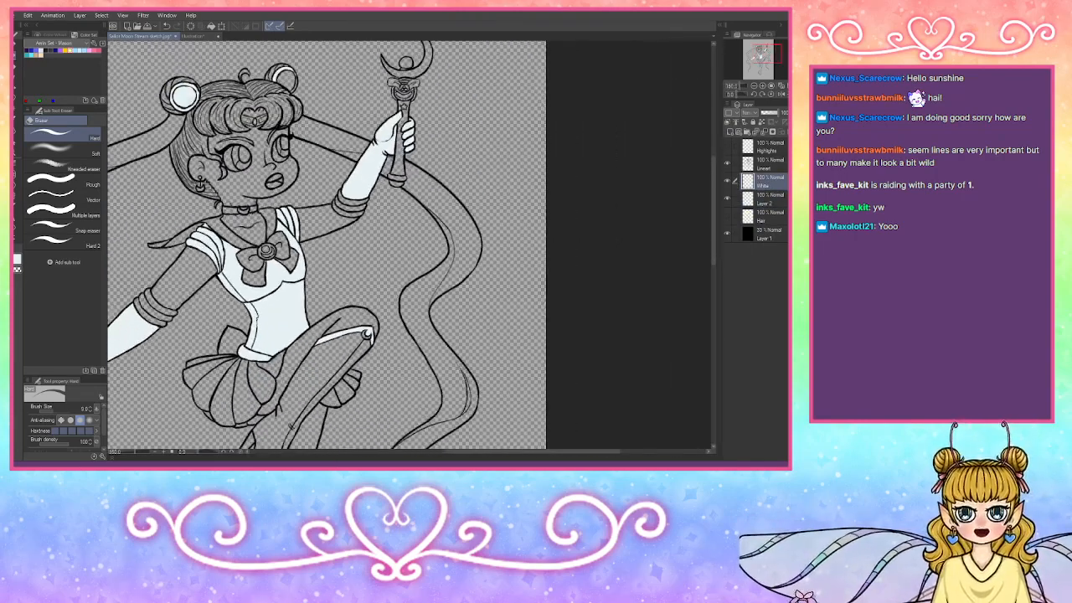
{"action": "scroll", "coordinate": [149, 73], "scroll_direction": "up", "scroll_amount": 8}
{"action": "scroll", "coordinate": [149, 74], "scroll_direction": "up", "scroll_amount": 4}
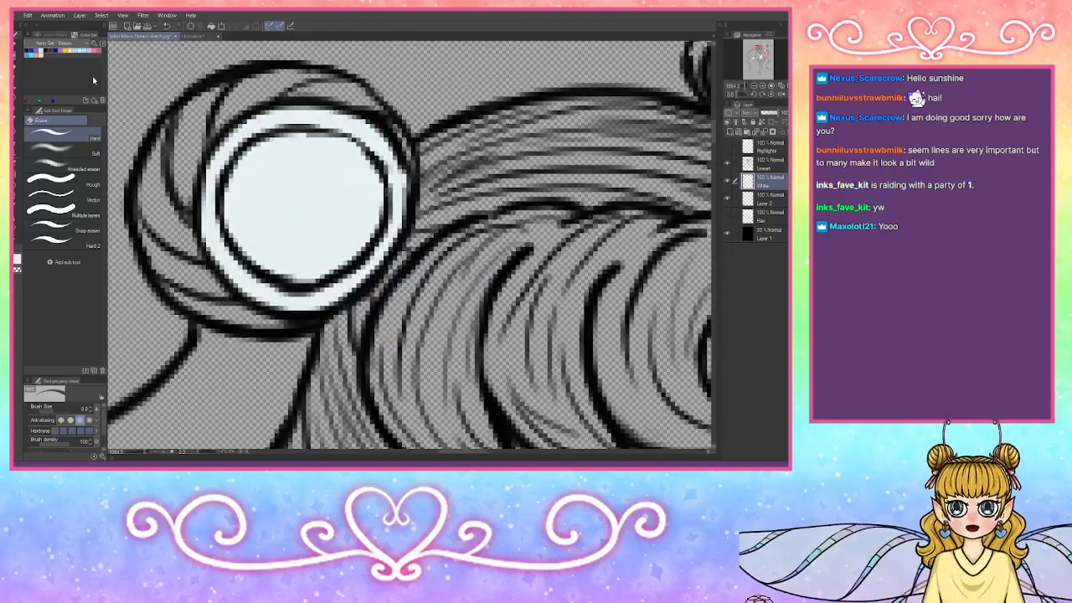
{"action": "mouse_move", "coordinate": [331, 206]}
{"action": "left_mouse_down"}
{"action": "mouse_move", "coordinate": [301, 176]}
{"action": "mouse_move", "coordinate": [262, 180]}
{"action": "mouse_move", "coordinate": [253, 201]}
{"action": "mouse_move", "coordinate": [249, 191]}
{"action": "mouse_move", "coordinate": [256, 232]}
{"action": "mouse_move", "coordinate": [285, 259]}
{"action": "mouse_move", "coordinate": [266, 245]}
{"action": "mouse_move", "coordinate": [310, 256]}
{"action": "mouse_move", "coordinate": [295, 266]}
{"action": "mouse_move", "coordinate": [335, 240]}
{"action": "mouse_move", "coordinate": [327, 266]}
{"action": "mouse_move", "coordinate": [360, 216]}
{"action": "mouse_move", "coordinate": [362, 226]}
{"action": "mouse_move", "coordinate": [364, 176]}
{"action": "mouse_move", "coordinate": [331, 155]}
{"action": "mouse_move", "coordinate": [339, 153]}
{"action": "mouse_move", "coordinate": [300, 149]}
{"action": "mouse_move", "coordinate": [285, 155]}
{"action": "mouse_move", "coordinate": [269, 228]}
{"action": "mouse_move", "coordinate": [334, 184]}
{"action": "mouse_move", "coordinate": [360, 212]}
{"action": "mouse_move", "coordinate": [358, 237]}
{"action": "mouse_move", "coordinate": [355, 226]}
{"action": "mouse_move", "coordinate": [340, 248]}
{"action": "mouse_move", "coordinate": [292, 251]}
{"action": "mouse_move", "coordinate": [328, 263]}
{"action": "mouse_move", "coordinate": [278, 260]}
{"action": "mouse_move", "coordinate": [246, 229]}
{"action": "mouse_move", "coordinate": [352, 151]}
{"action": "left_mouse_up"}
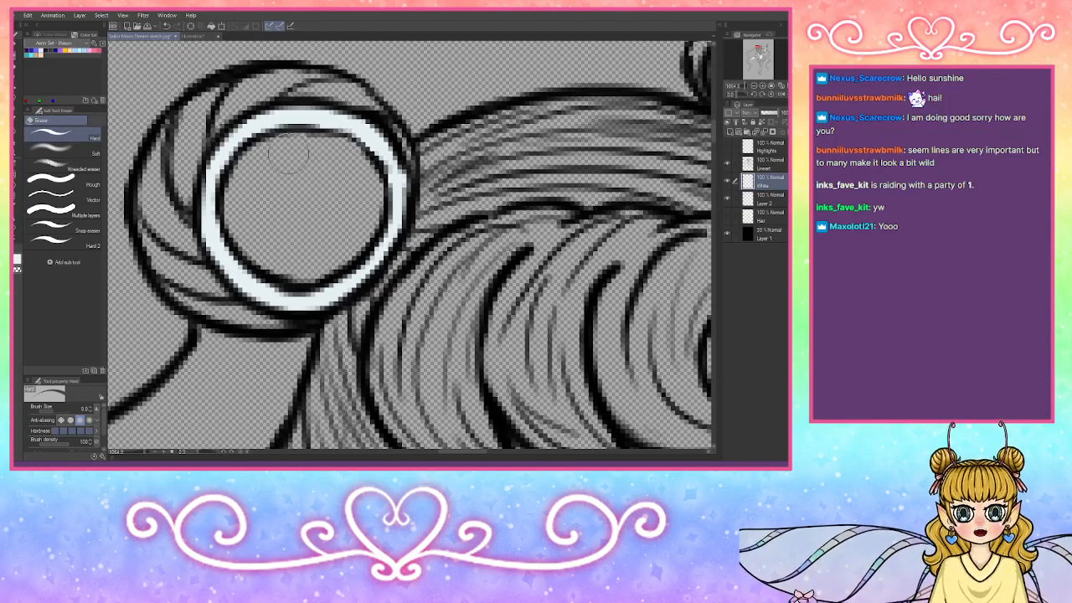
{"action": "left_click", "coordinate": [18, 49]}
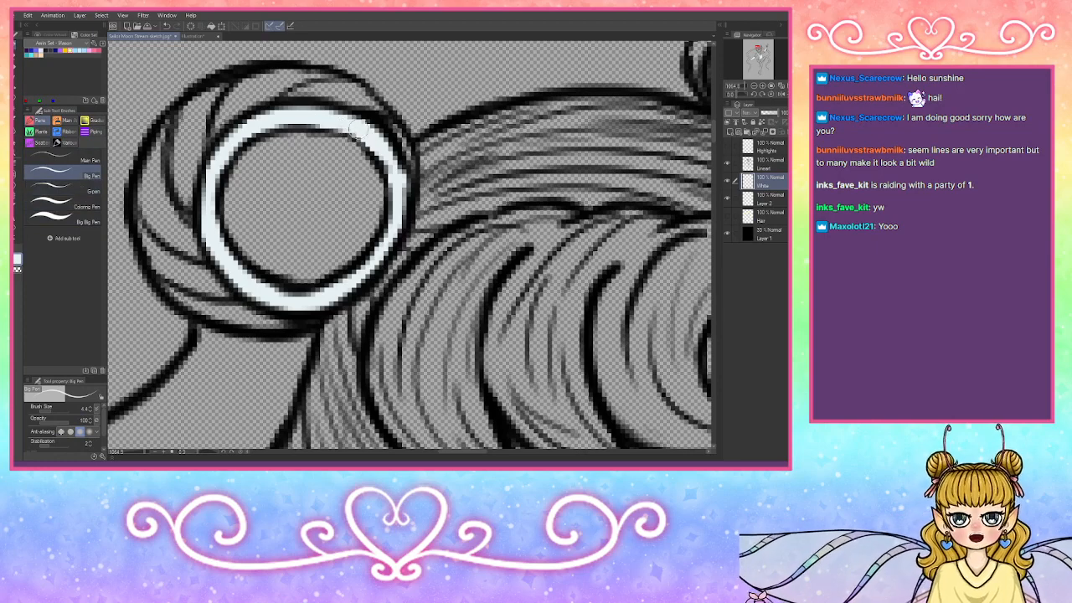
Step: Rename the new layer below White as Red, toggle the visibility of both layers to check them, and leave Red active
{"action": "left_click", "coordinate": [773, 205]}
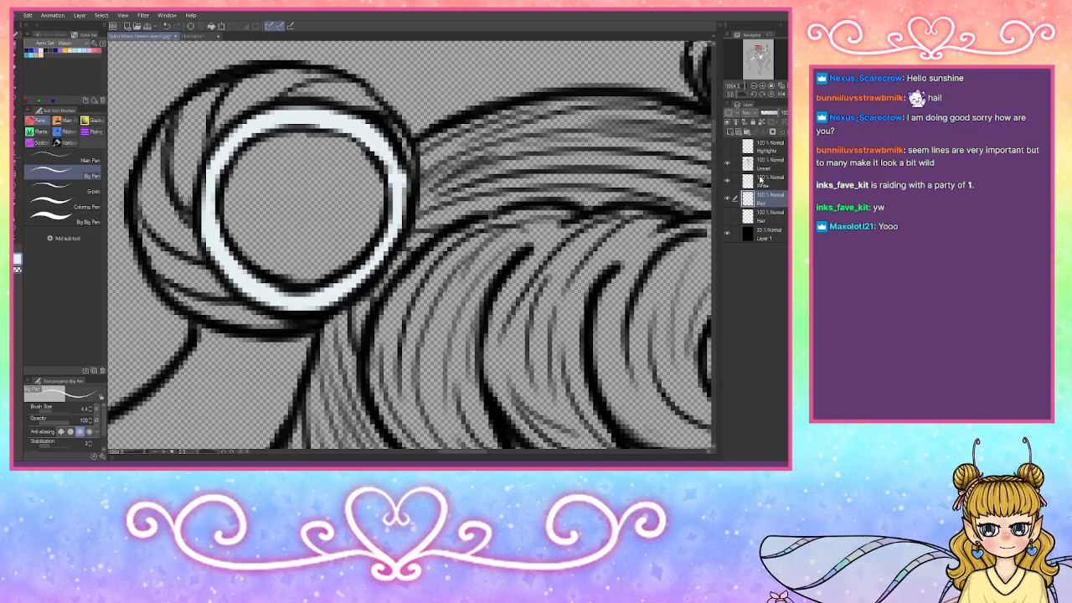
{"action": "left_click", "coordinate": [729, 199]}
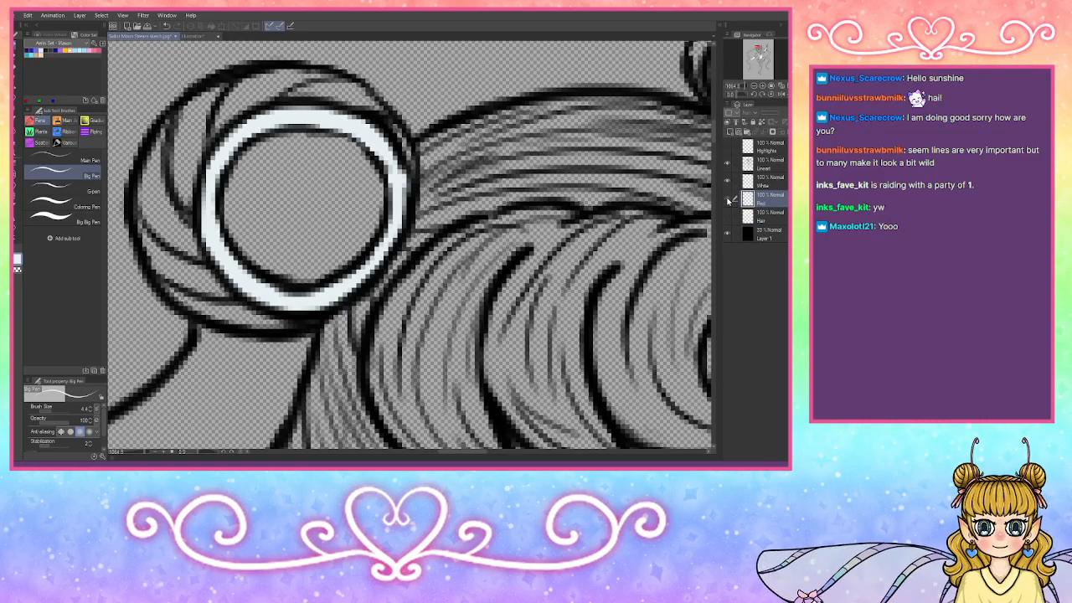
{"action": "left_click", "coordinate": [728, 199]}
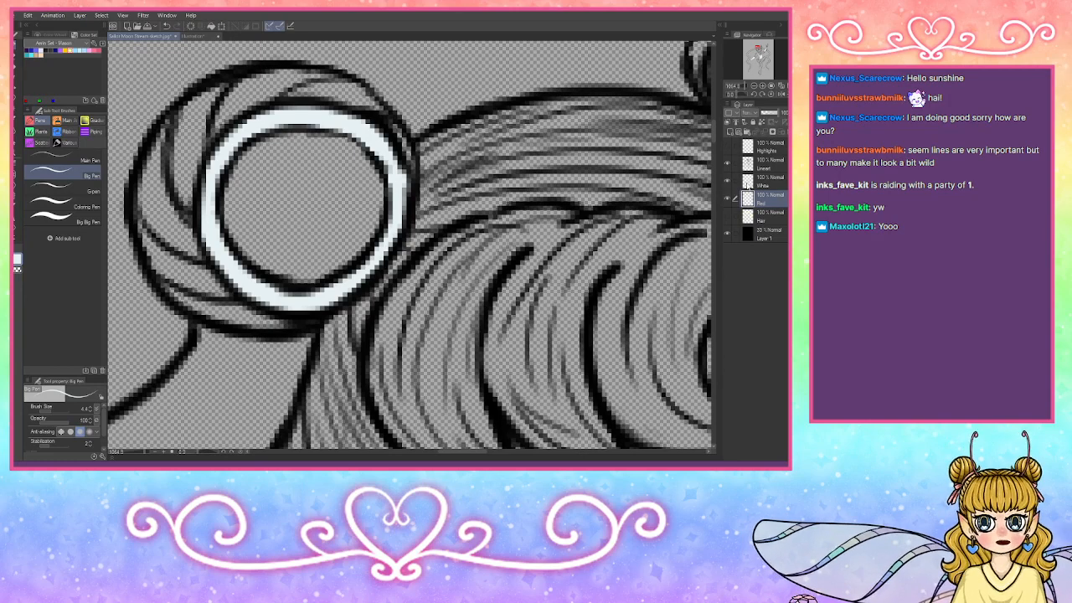
{"action": "left_click", "coordinate": [733, 183]}
{"action": "left_click", "coordinate": [728, 182]}
{"action": "left_click", "coordinate": [728, 182]}
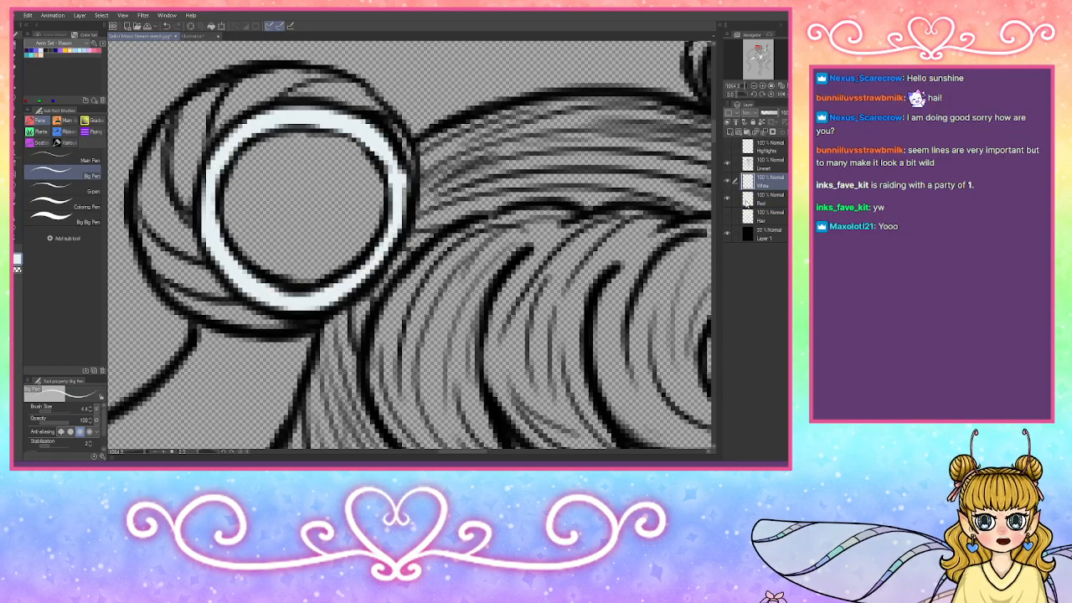
{"action": "left_click", "coordinate": [756, 195]}
Step: Pick a soft salmon pink and fill the inner circles of both hair bun ornaments on the Red layer, referring to the other layers
{"action": "left_click", "coordinate": [755, 86]}
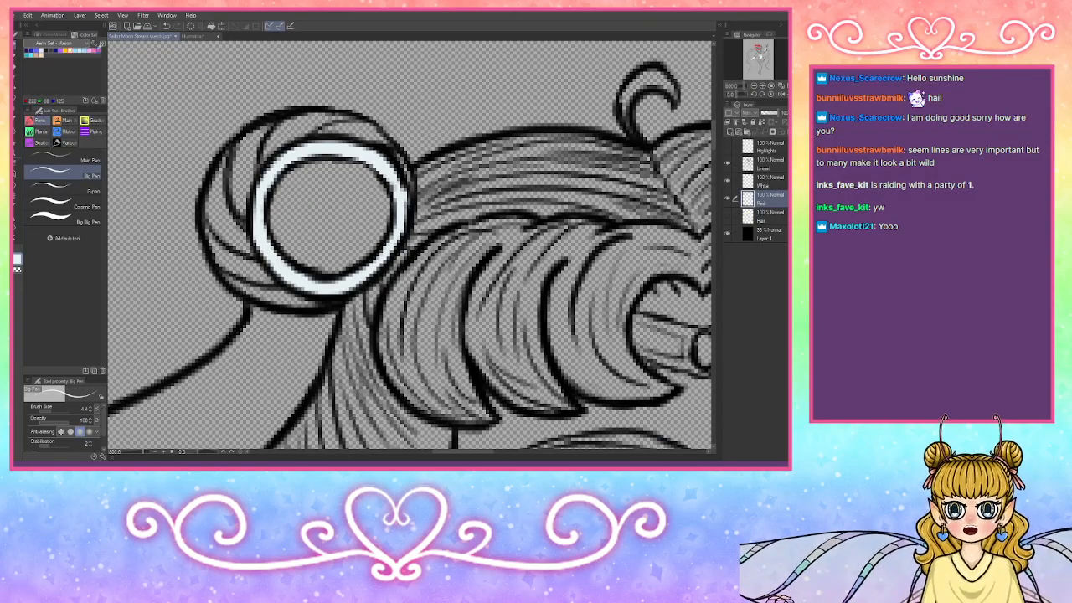
{"action": "left_click", "coordinate": [45, 36]}
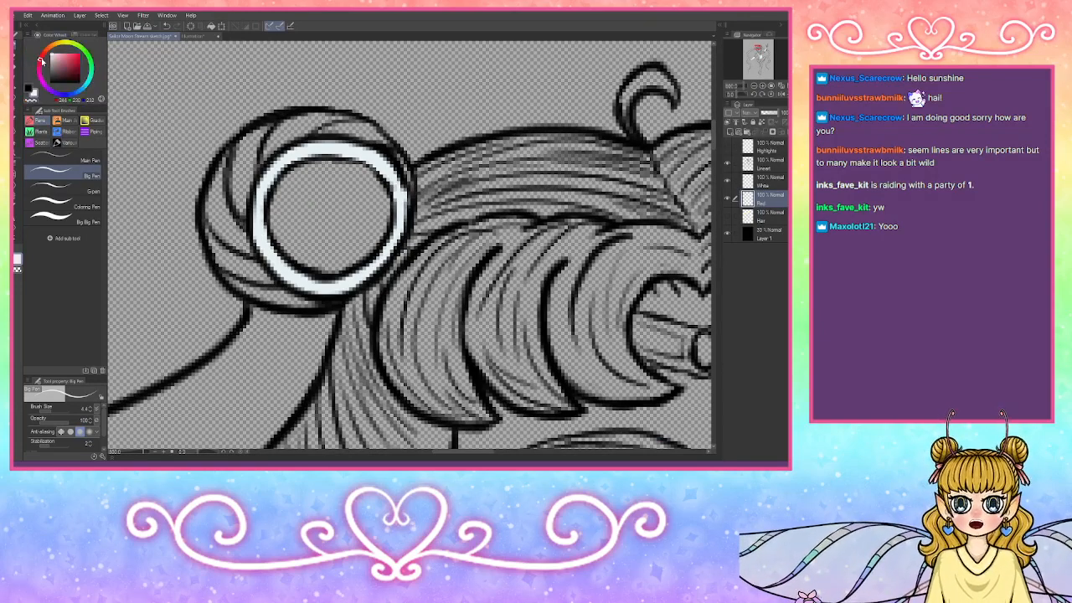
{"action": "left_click", "coordinate": [79, 52]}
{"action": "left_click_drag", "start_coordinate": [84, 54], "coordinate": [64, 53]}
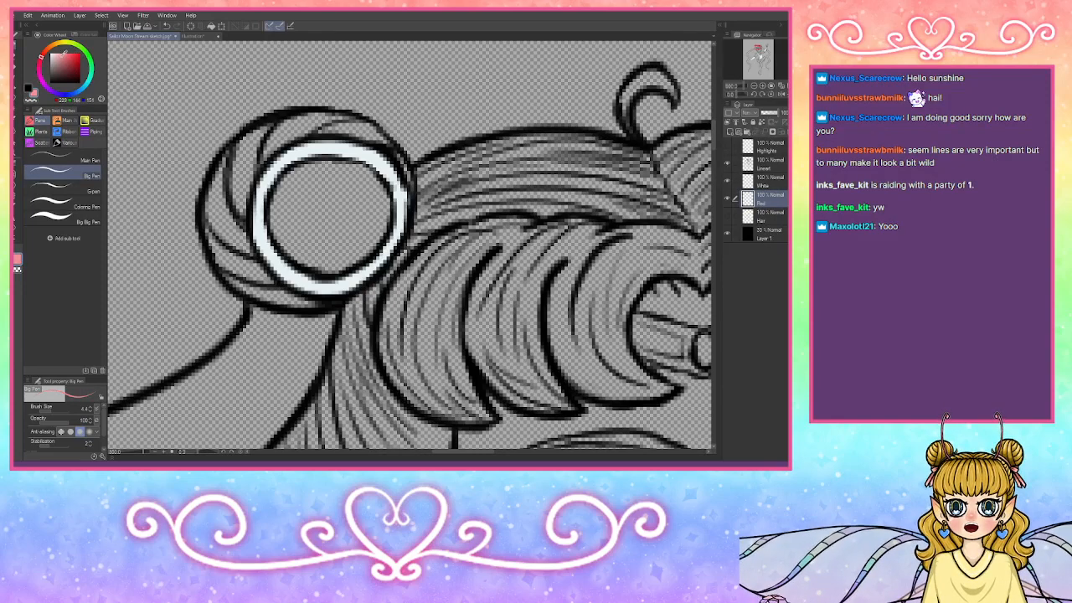
{"action": "left_click", "coordinate": [17, 62]}
{"action": "left_click", "coordinate": [347, 209]}
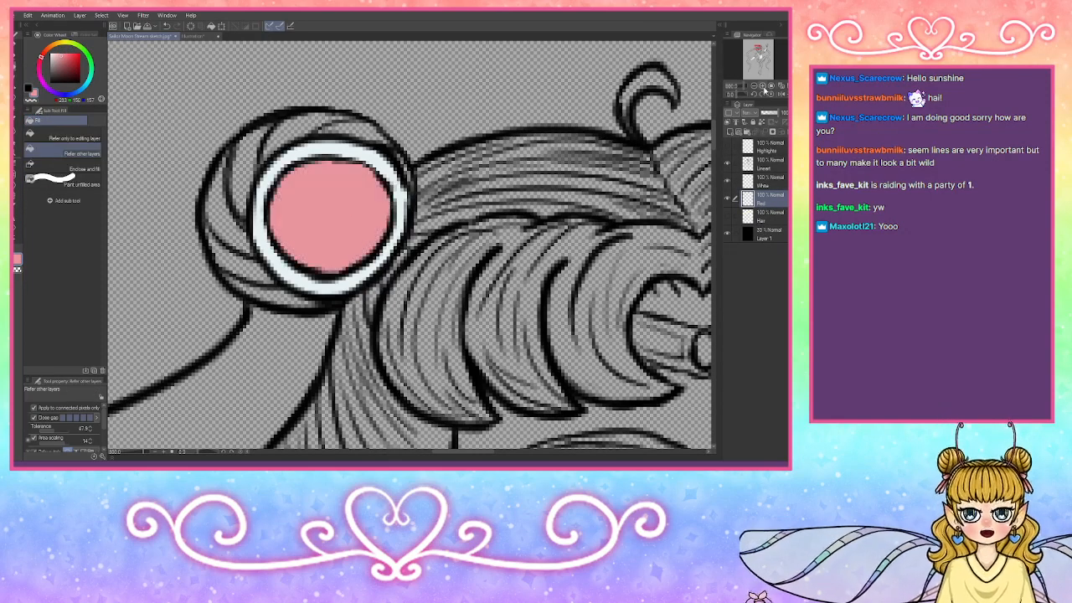
{"action": "left_click", "coordinate": [758, 87]}
{"action": "left_click", "coordinate": [754, 86]}
{"action": "left_click", "coordinate": [527, 214]}
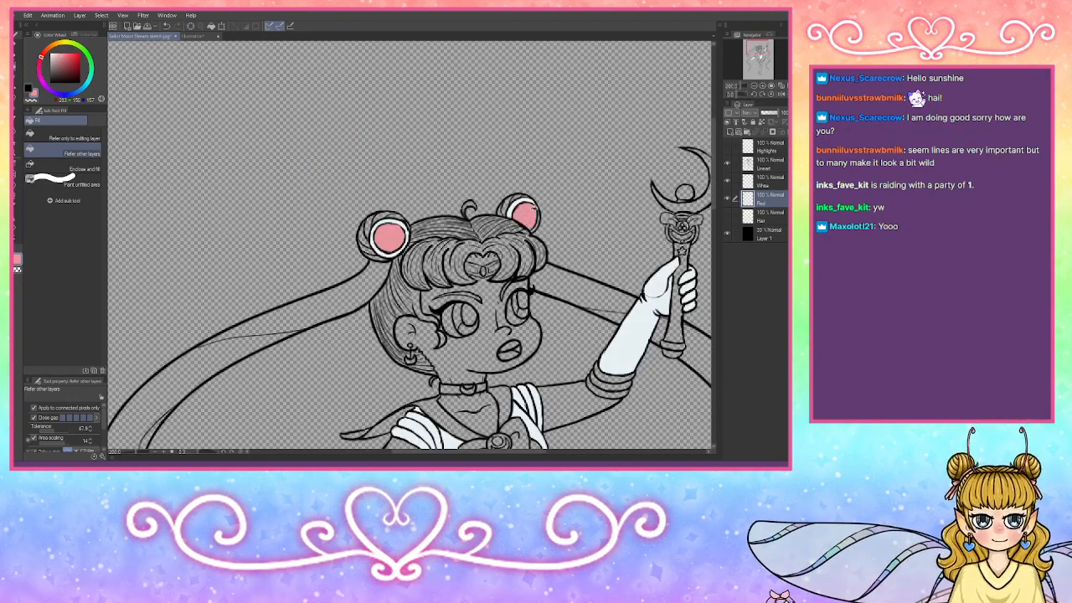
Step: Fill the chest bow's loops and ribbon tails and the raised leg's boot with the same salmon pink
{"action": "left_click_drag", "start_coordinate": [754, 81], "coordinate": [756, 91]}
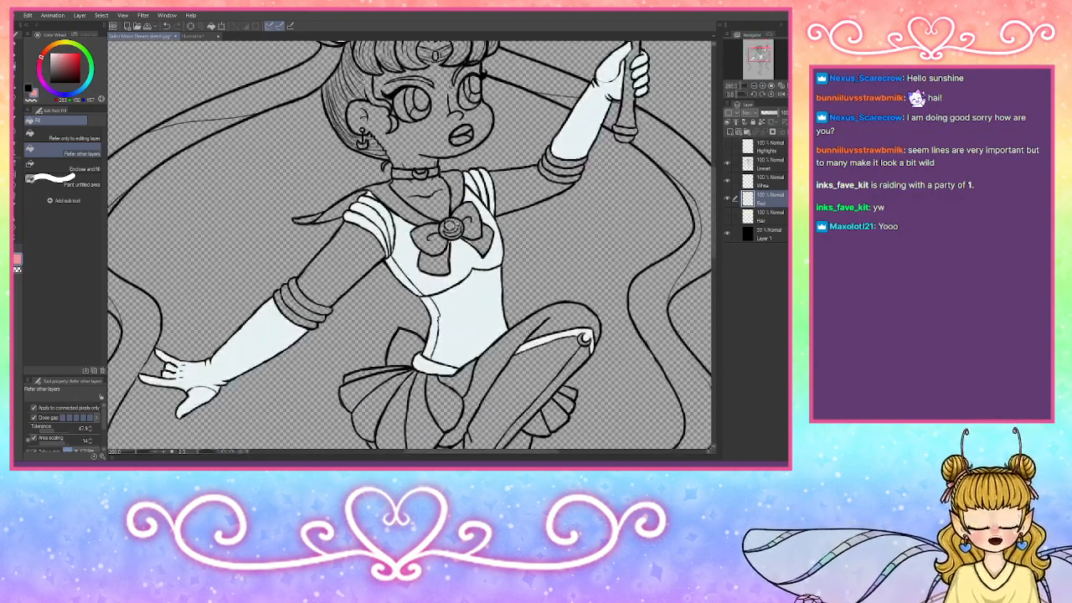
{"action": "left_click", "coordinate": [427, 238]}
{"action": "left_click", "coordinate": [468, 220]}
{"action": "left_click", "coordinate": [482, 241]}
{"action": "left_click", "coordinate": [435, 261]}
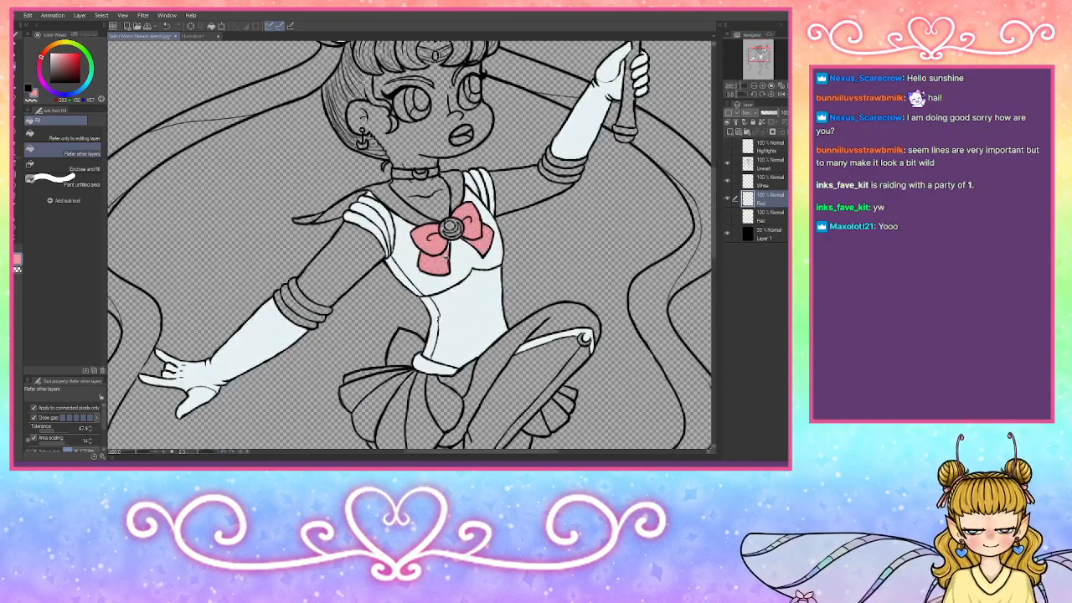
{"action": "left_click", "coordinate": [519, 387]}
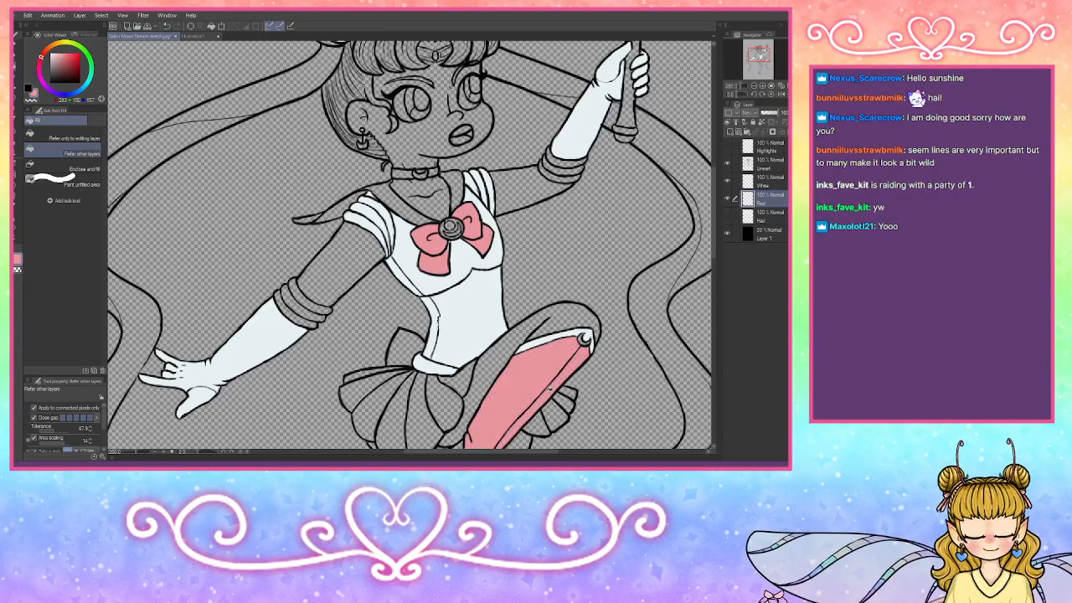
Step: Fill the raised boot's heel and the standing leg's boot, including its heel, with salmon pink, undoing any fill that spills outside the lines
{"action": "left_click_drag", "start_coordinate": [761, 58], "coordinate": [760, 71]}
{"action": "left_click", "coordinate": [447, 242]}
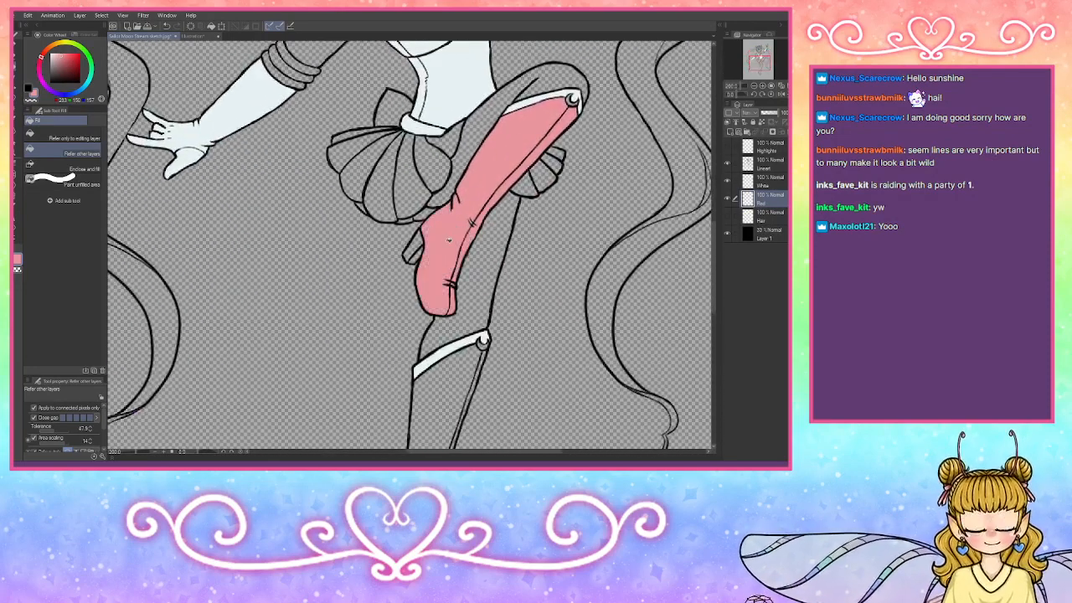
{"action": "left_click", "coordinate": [412, 251]}
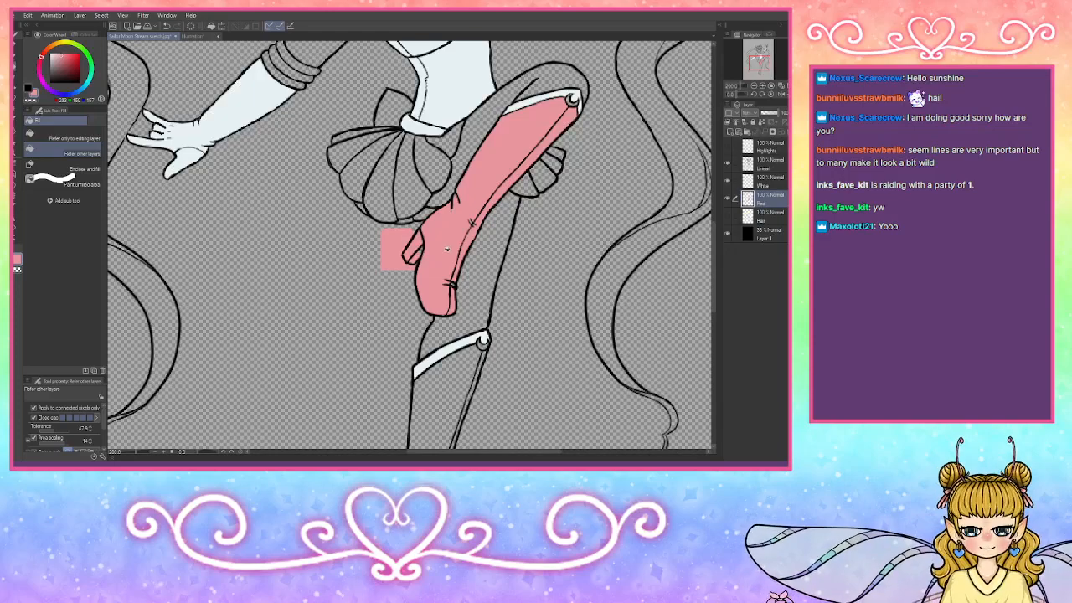
{"action": "key", "text": "ctrl+z"}
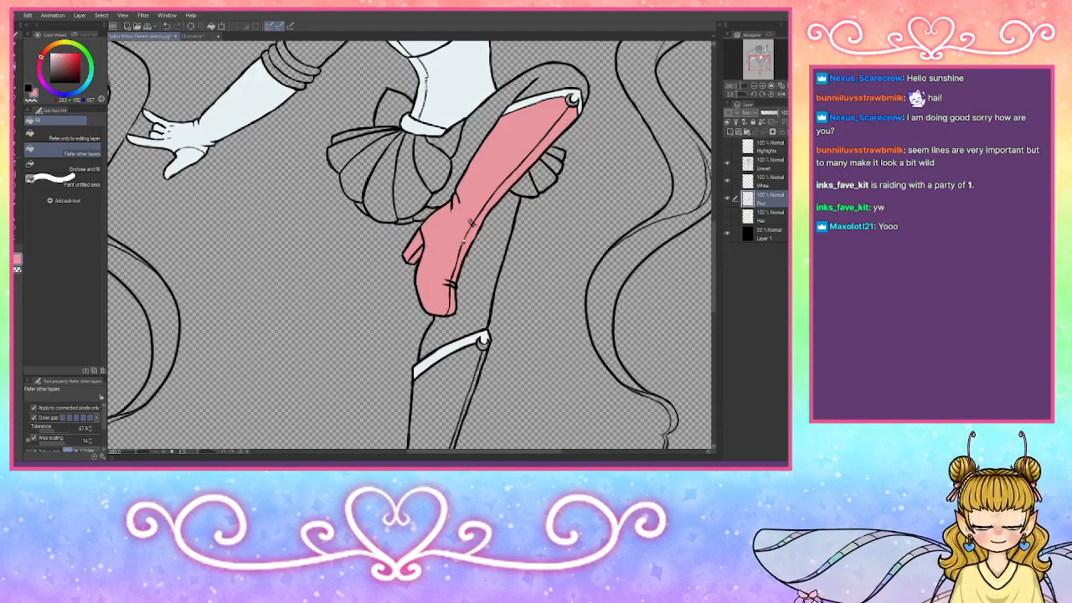
{"action": "left_click", "coordinate": [481, 362]}
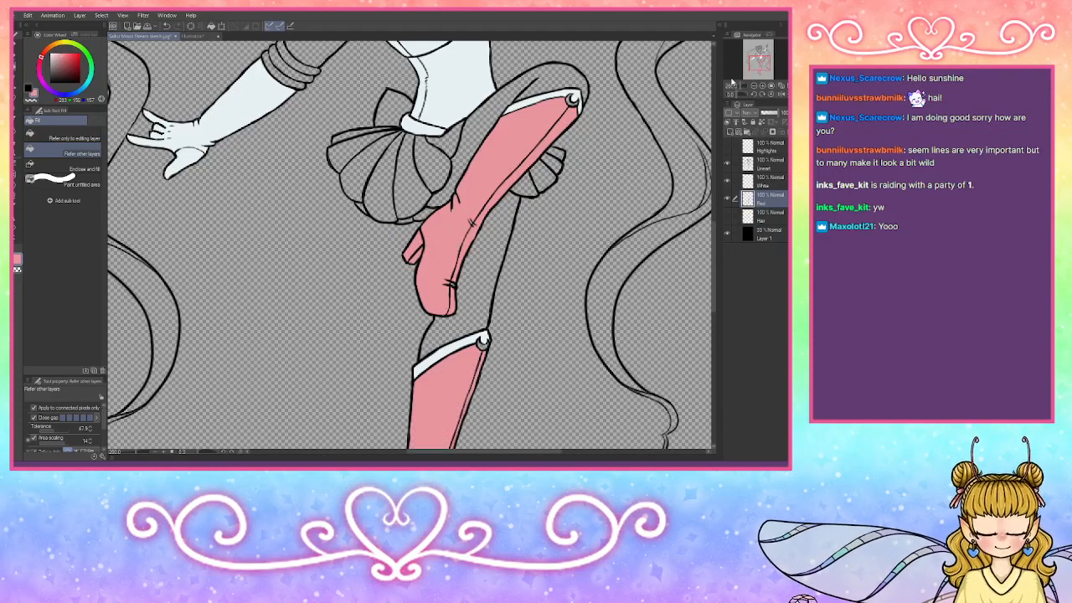
{"action": "scroll", "coordinate": [530, 237], "scroll_direction": "down", "scroll_amount": 5}
{"action": "left_click", "coordinate": [415, 299]}
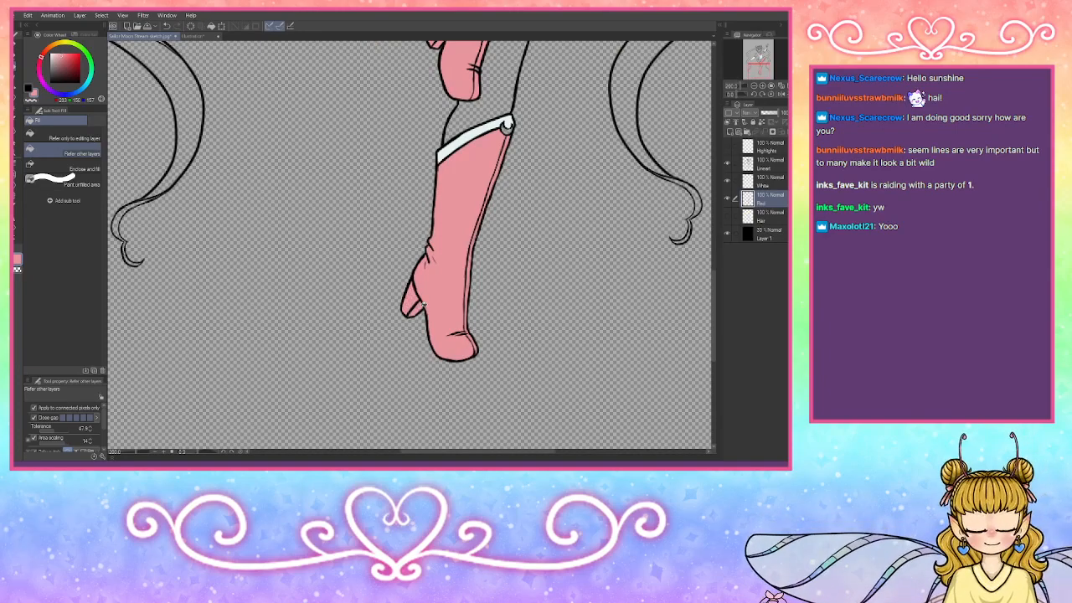
Step: Fill the choker band and the rolled cuffs of both gloves with salmon pink, undoing any fill that spills onto the neck
{"action": "left_click_drag", "start_coordinate": [760, 67], "coordinate": [758, 55]}
{"action": "left_click", "coordinate": [519, 150]}
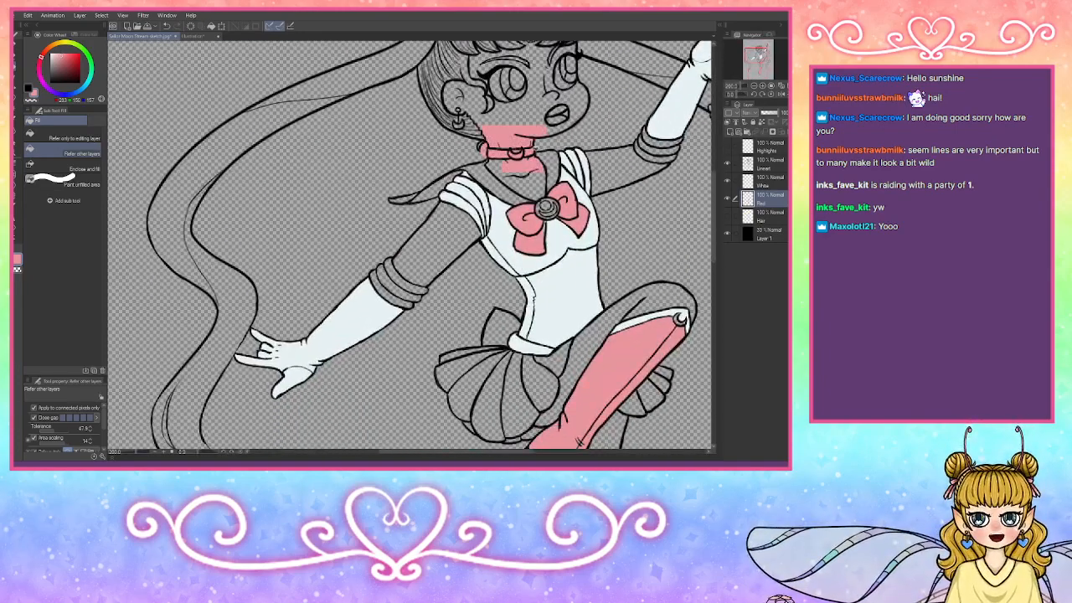
{"action": "key", "text": "ctrl+z"}
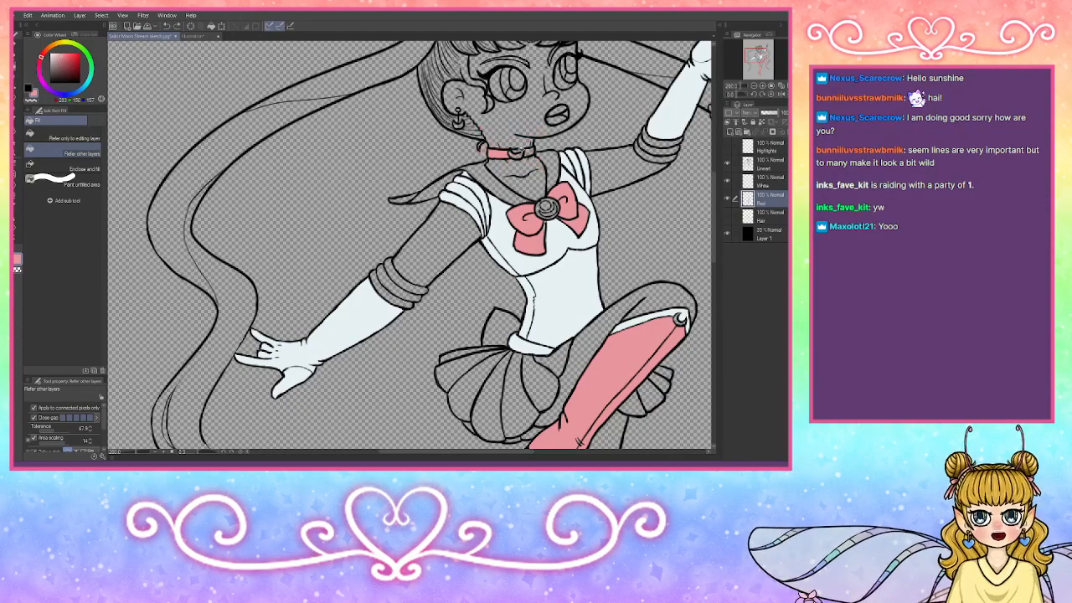
{"action": "left_click", "coordinate": [519, 150]}
{"action": "key", "text": "ctrl+z"}
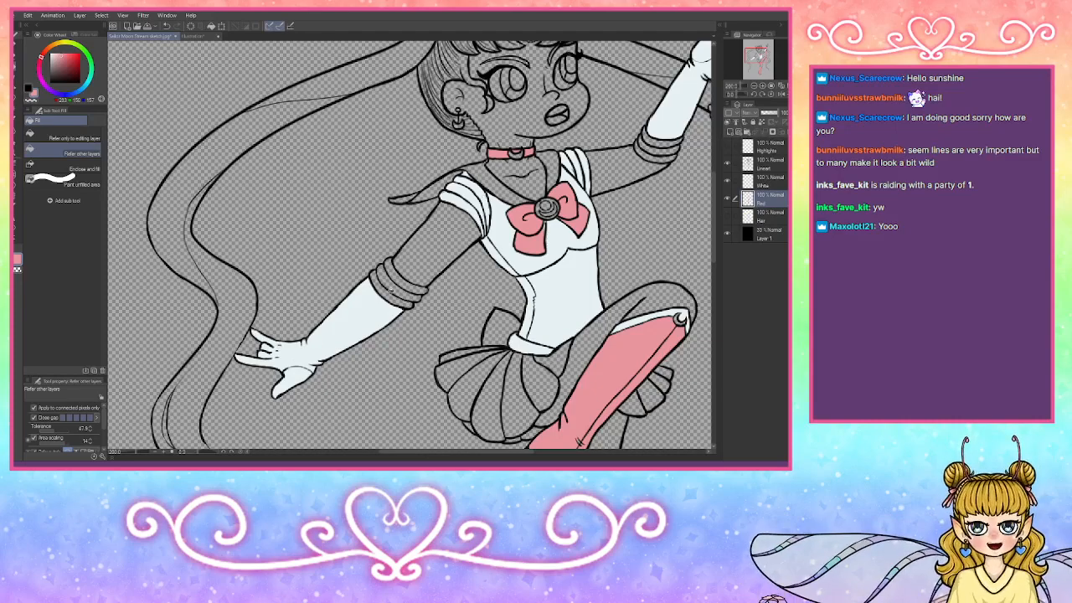
{"action": "left_click", "coordinate": [394, 285]}
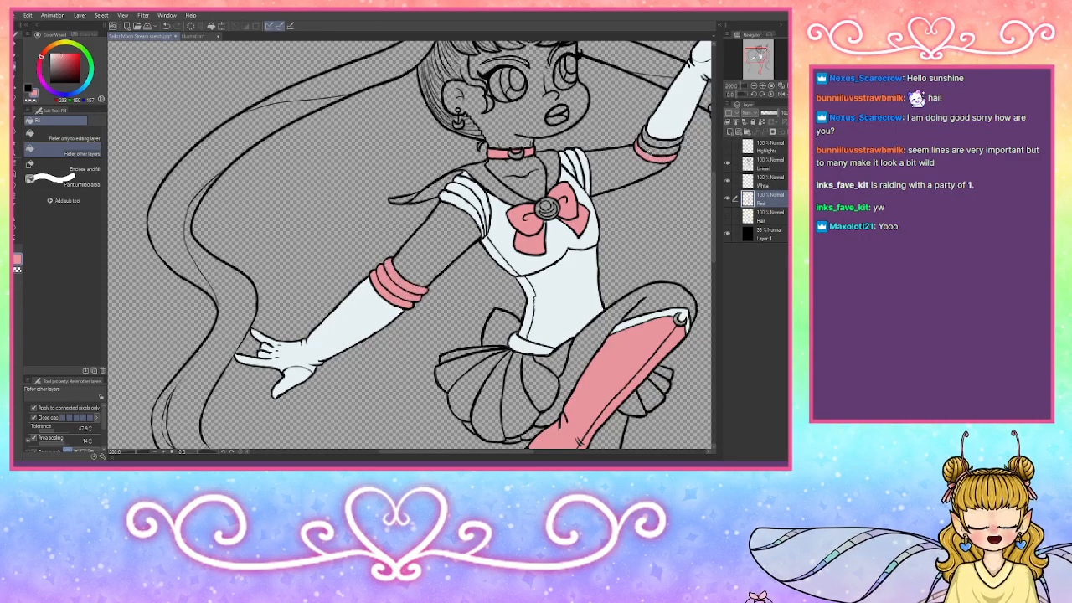
{"action": "left_click", "coordinate": [658, 141]}
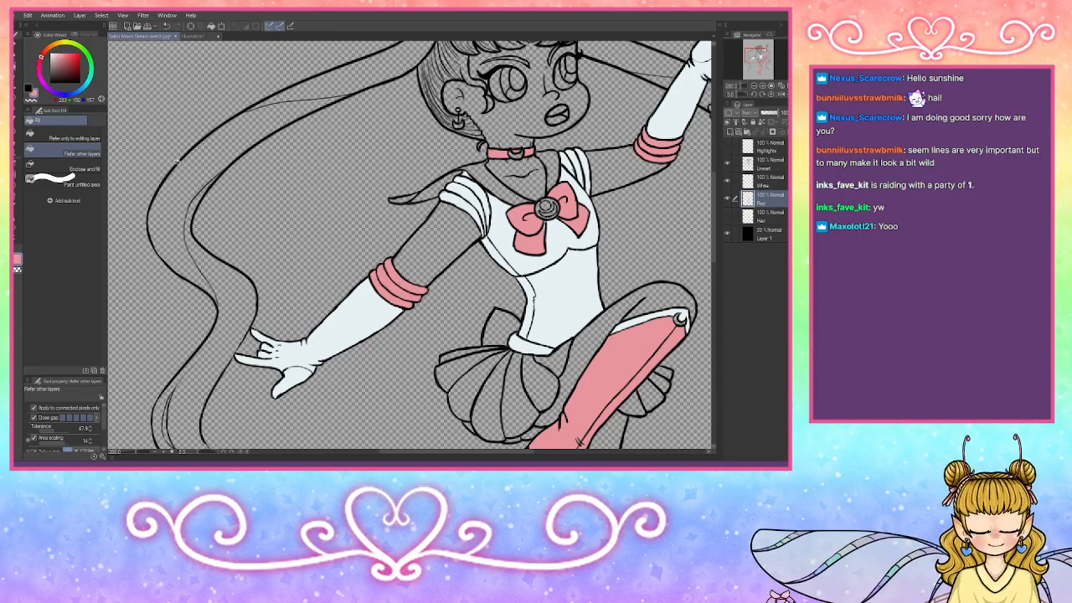
Step: Move the Red layer above White and fill the back bow behind the waist with salmon pink
{"action": "key", "text": "p"}
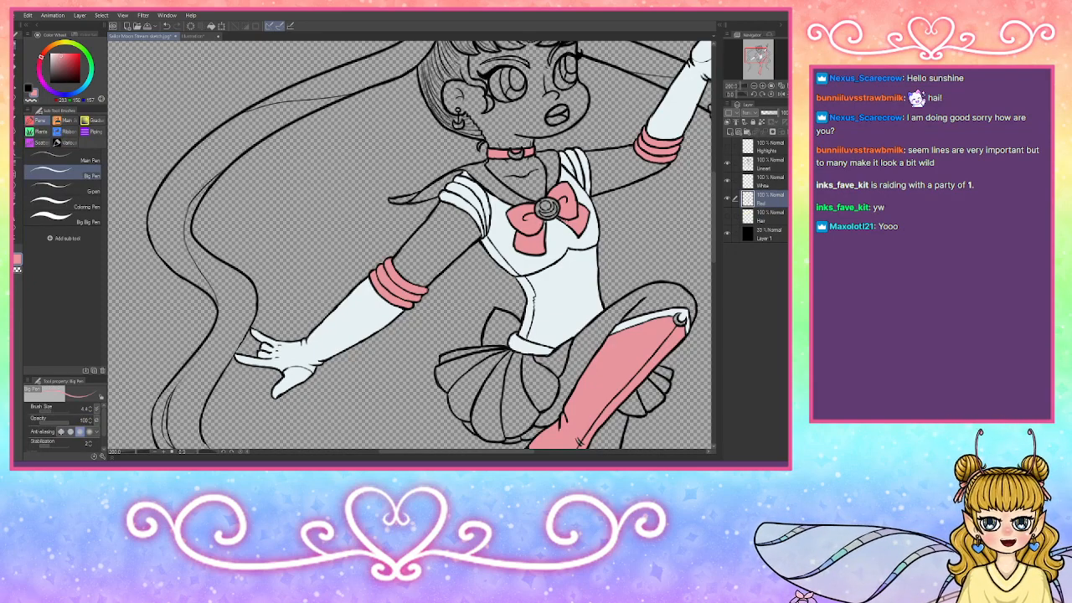
{"action": "mouse_move", "coordinate": [750, 200]}
{"action": "left_mouse_down"}
{"action": "mouse_move", "coordinate": [762, 182]}
{"action": "mouse_move", "coordinate": [752, 191]}
{"action": "left_mouse_up"}
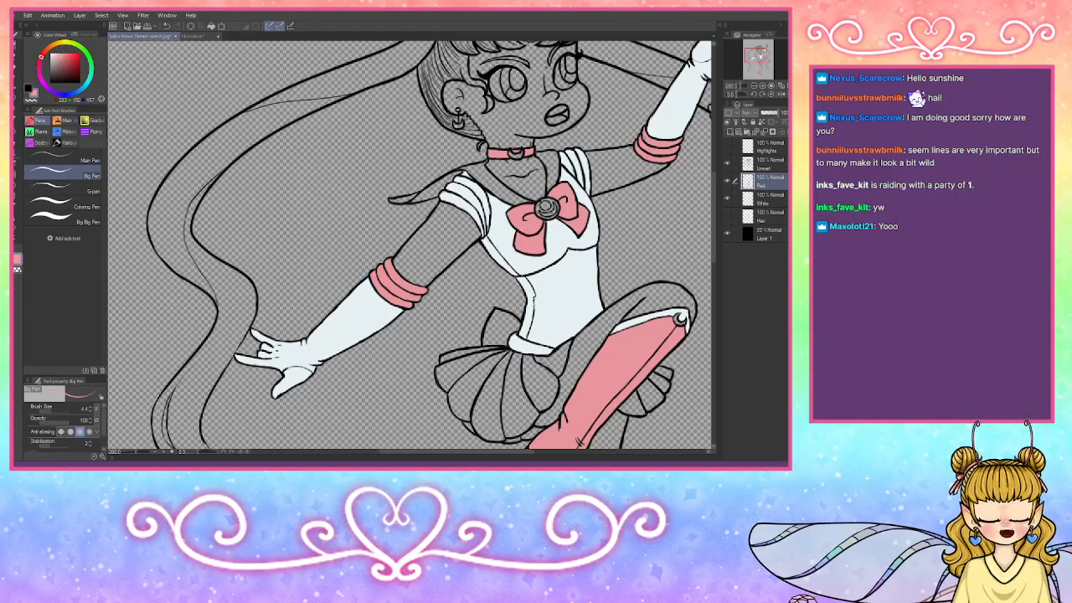
{"action": "left_click_drag", "start_coordinate": [757, 57], "coordinate": [759, 52]}
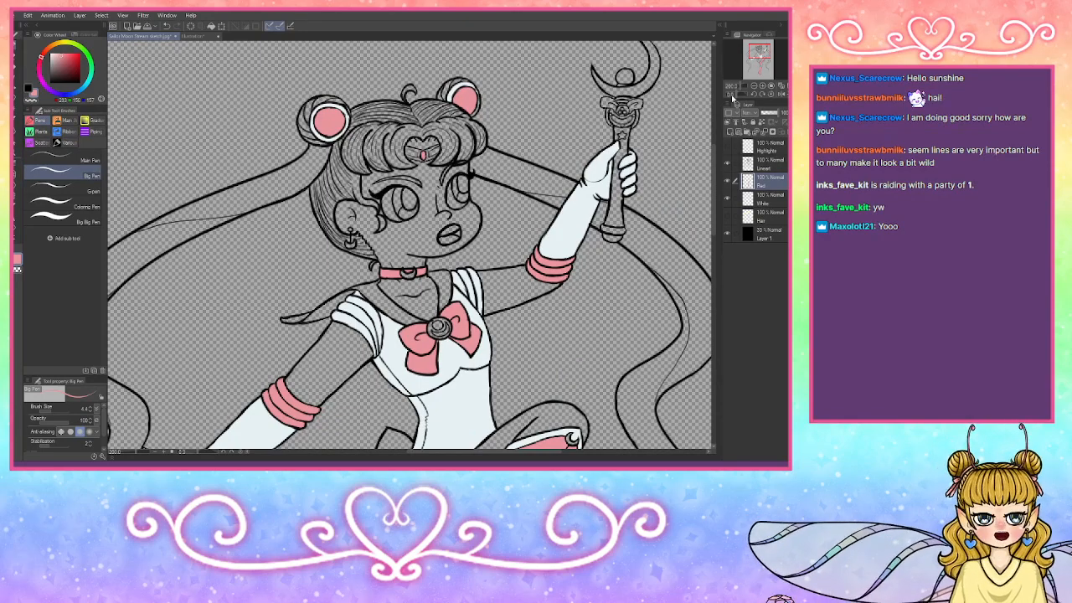
{"action": "mouse_move", "coordinate": [758, 52]}
{"action": "left_mouse_down"}
{"action": "mouse_move", "coordinate": [760, 70]}
{"action": "mouse_move", "coordinate": [757, 59]}
{"action": "left_mouse_up"}
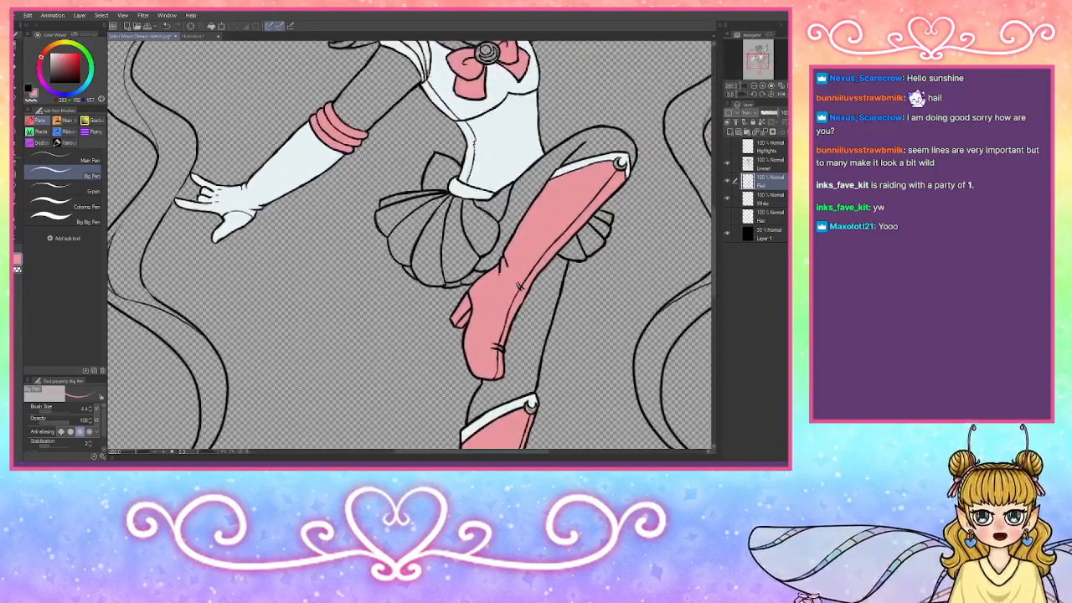
{"action": "left_click", "coordinate": [16, 72]}
{"action": "left_click", "coordinate": [441, 172]}
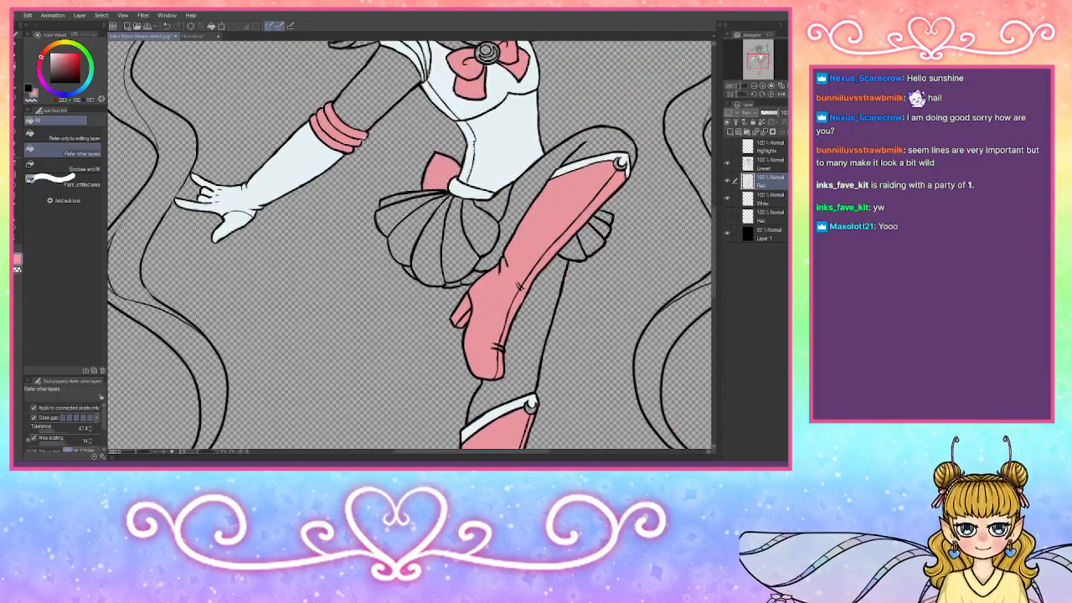
{"action": "left_click", "coordinate": [17, 47]}
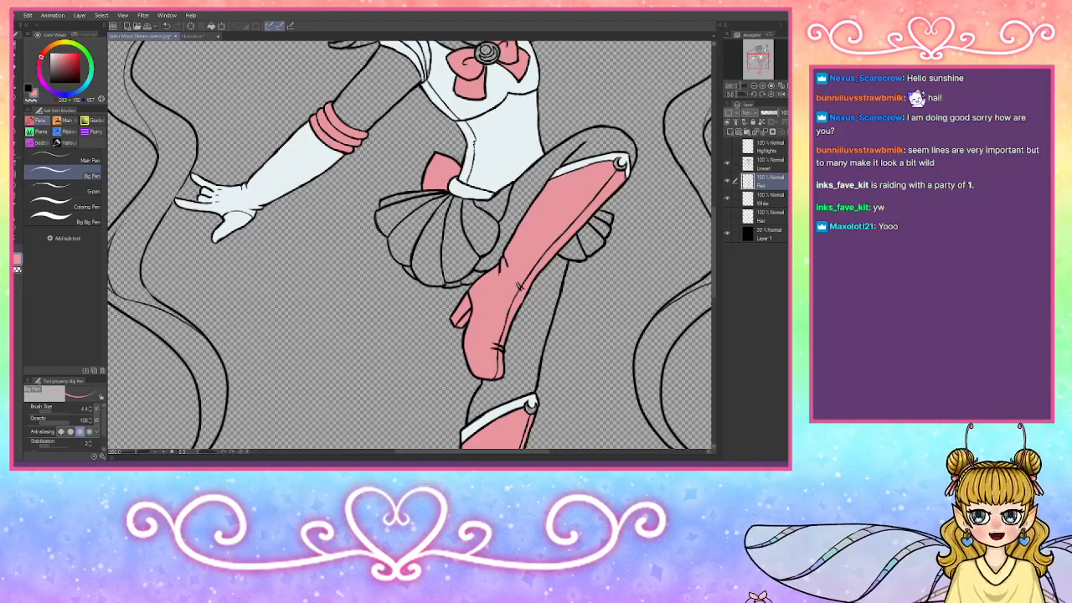
Step: Add a new layer named Blue above the Red layer
{"action": "left_click", "coordinate": [754, 86]}
{"action": "left_click", "coordinate": [754, 85]}
{"action": "left_click_drag", "start_coordinate": [761, 58], "coordinate": [762, 56]}
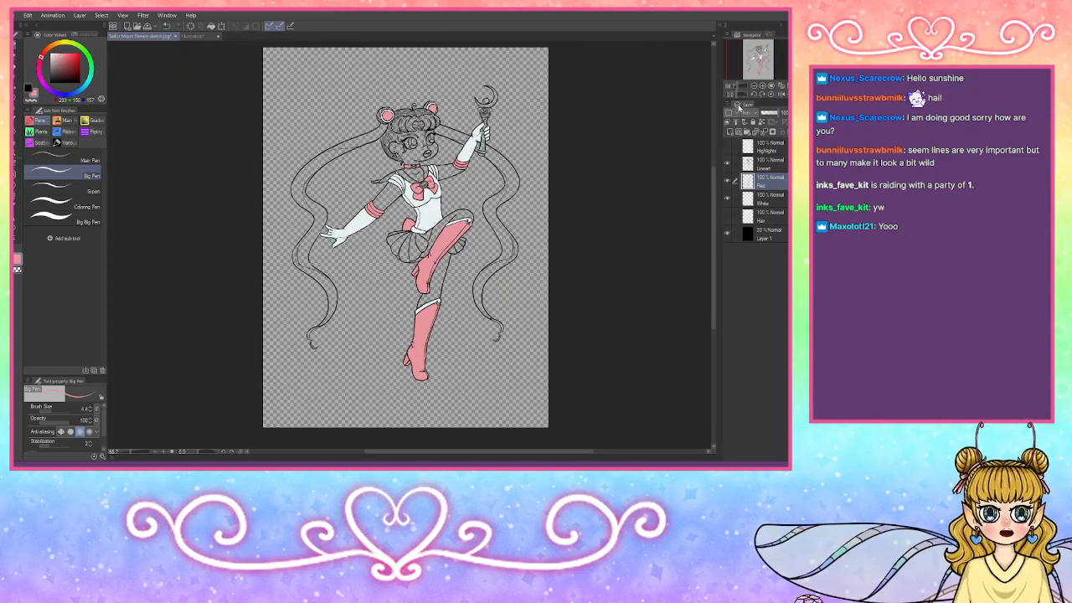
{"action": "left_click", "coordinate": [732, 133]}
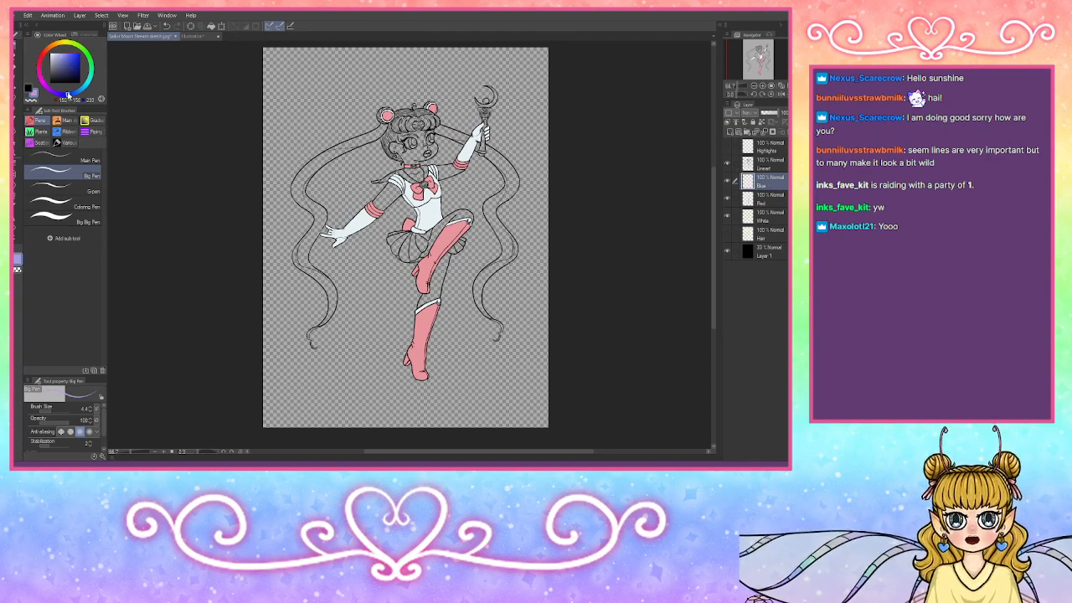
Step: Pick a light periwinkle blue and fill all the skirt pleats on the Blue layer, including those behind the raised leg
{"action": "left_click", "coordinate": [78, 53]}
{"action": "left_click_drag", "start_coordinate": [79, 53], "coordinate": [50, 55]}
{"action": "key", "text": "g"}
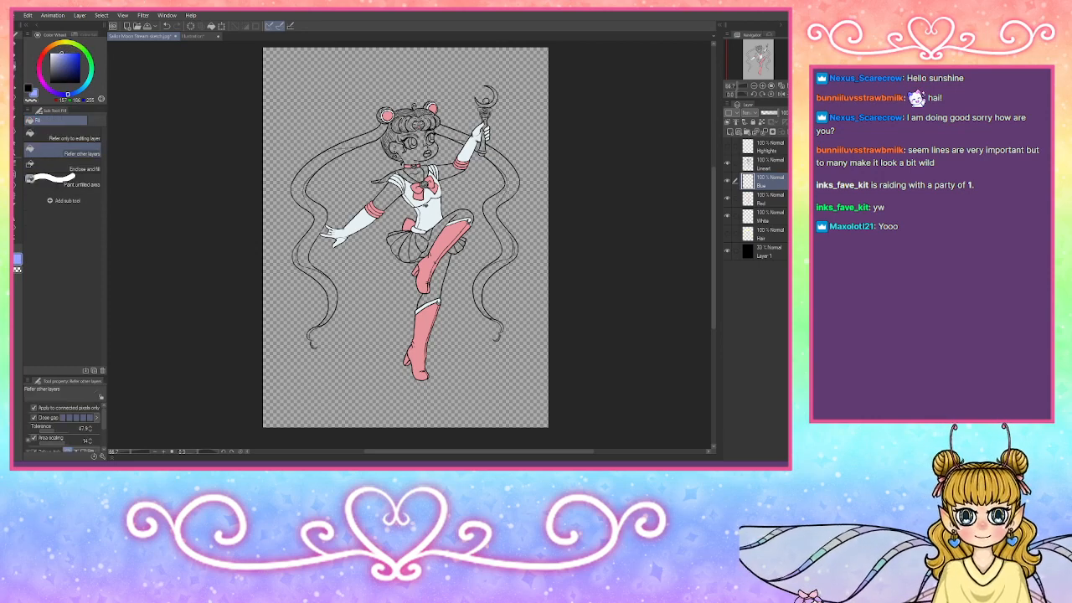
{"action": "left_click", "coordinate": [422, 243]}
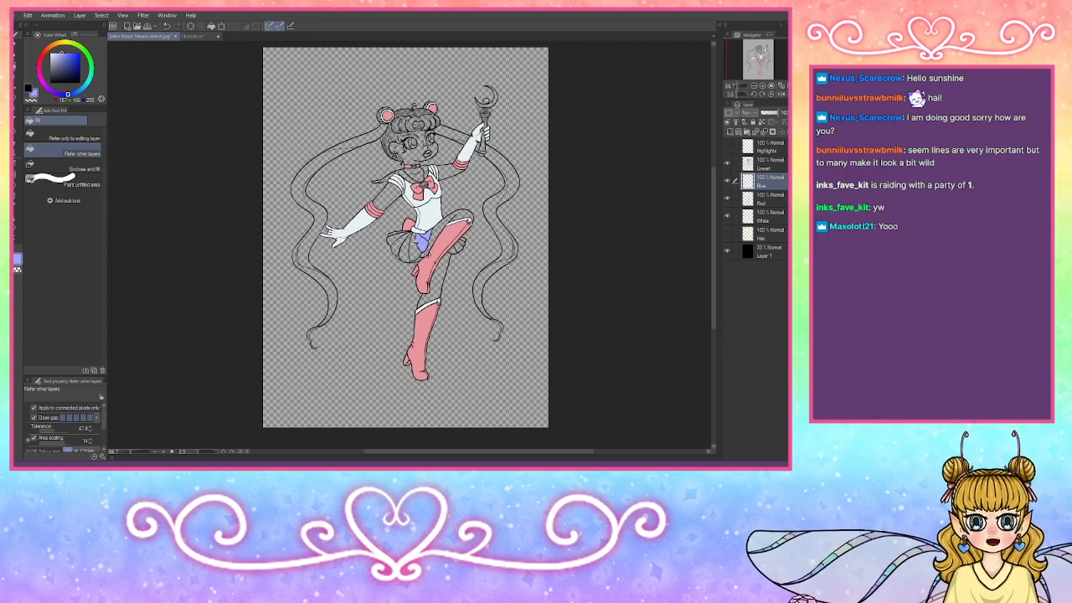
{"action": "left_click", "coordinate": [414, 250]}
{"action": "left_click", "coordinate": [401, 246]}
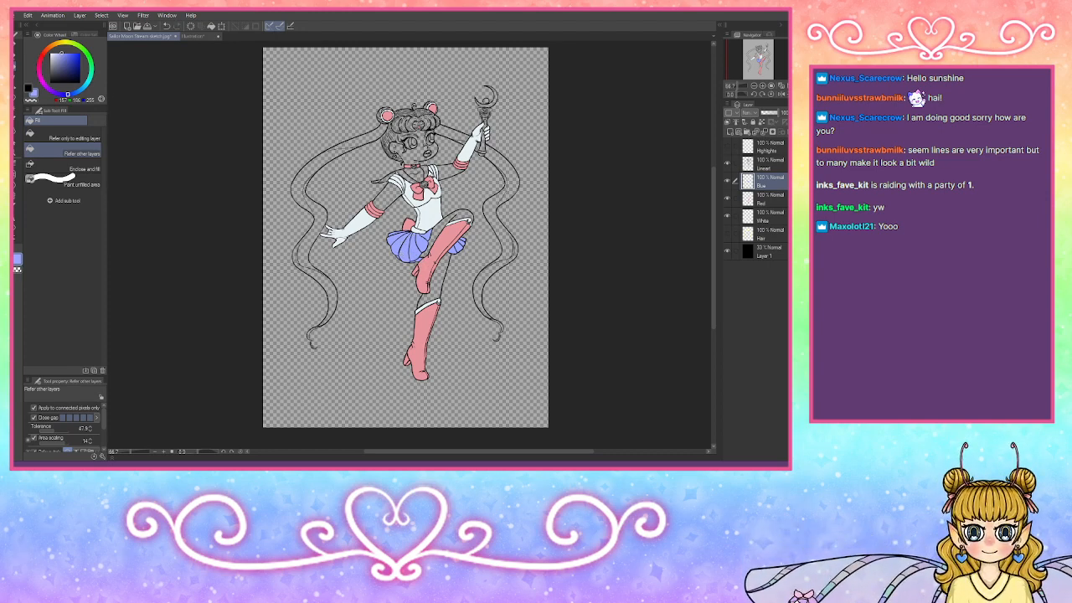
Step: Fill the sailor collar and its flap behind the shoulder with the periwinkle blue, undoing any spilled fill
{"action": "left_click", "coordinate": [407, 177]}
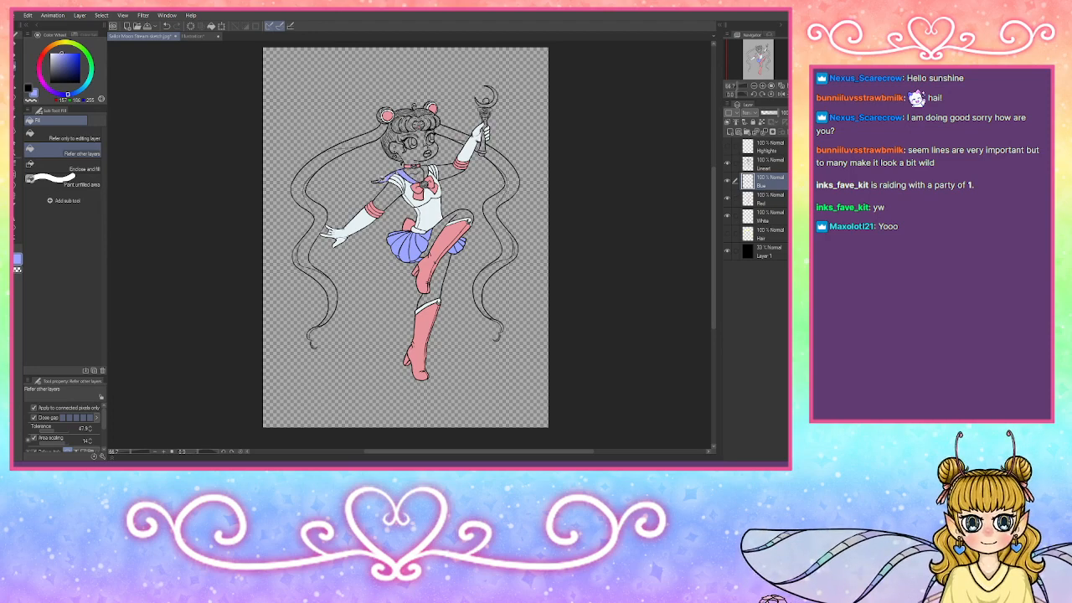
{"action": "left_click", "coordinate": [378, 179]}
{"action": "key", "text": "ctrl+z"}
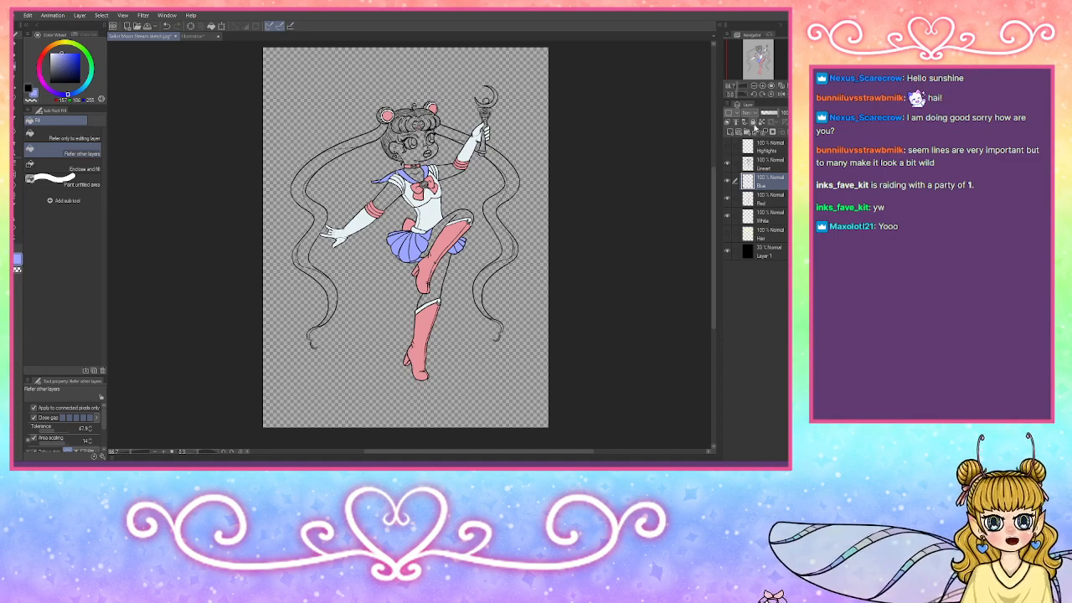
Step: Add a new layer named Eyes above Blue and fill the irises of both eyes with light sky blue
{"action": "scroll", "coordinate": [763, 67], "scroll_direction": "up", "scroll_amount": 5}
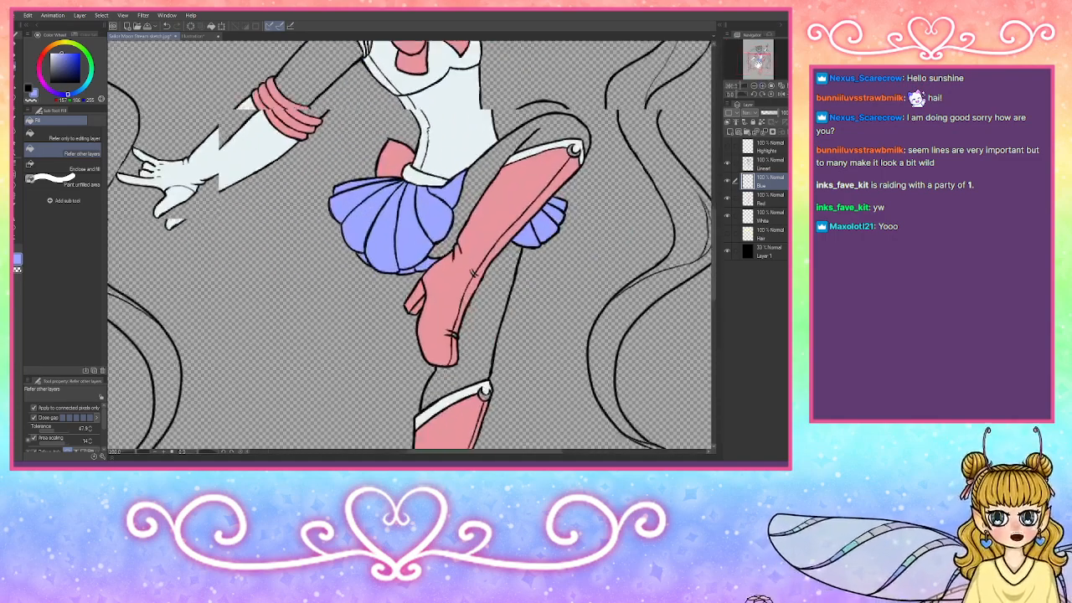
{"action": "left_click_drag", "start_coordinate": [760, 67], "coordinate": [761, 53]}
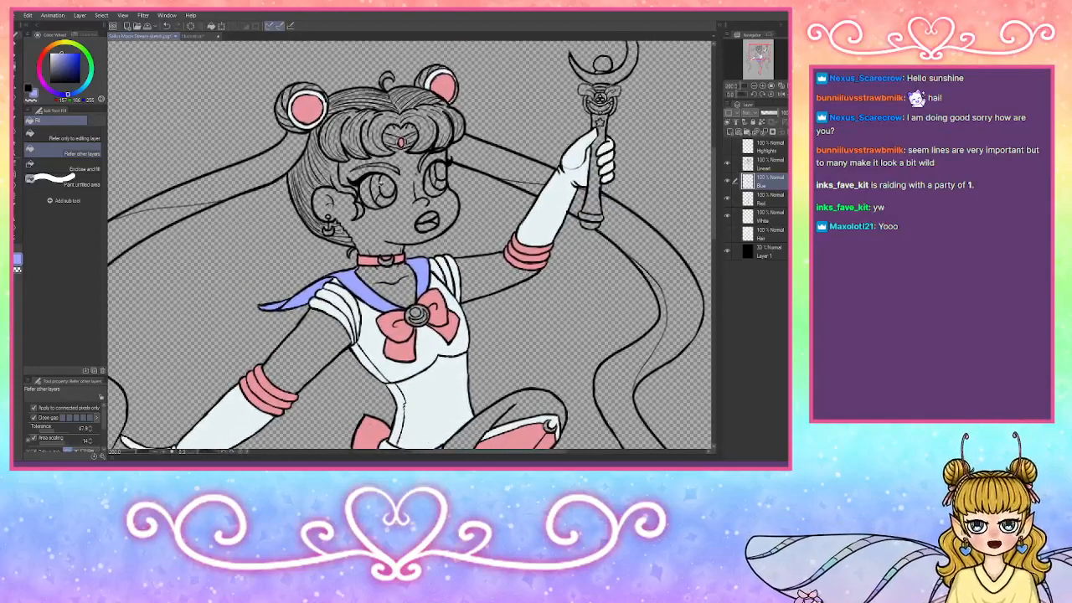
{"action": "left_click", "coordinate": [729, 132]}
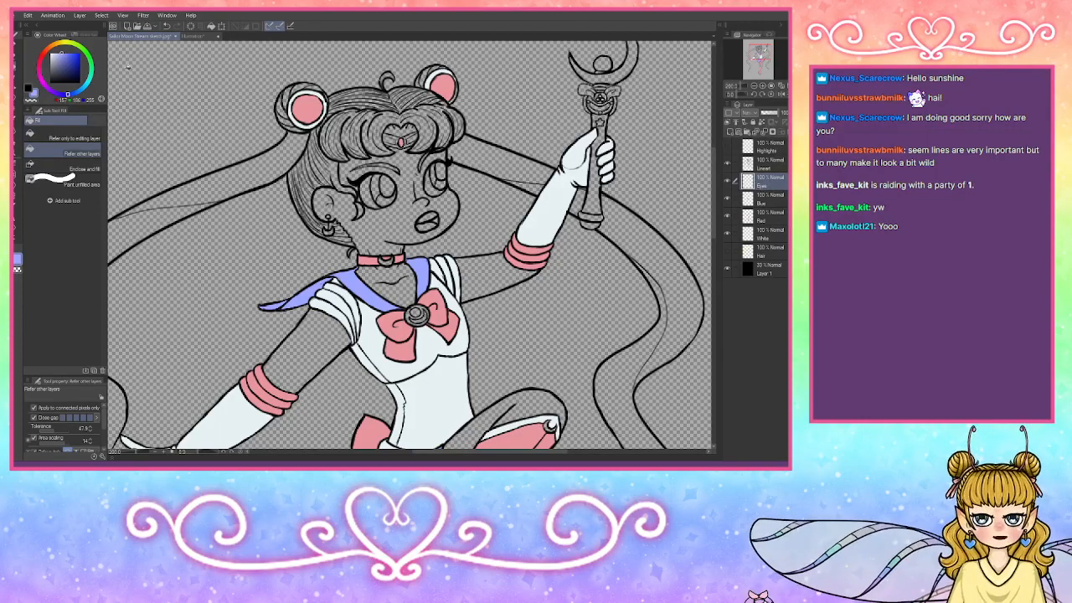
{"action": "left_click", "coordinate": [82, 89]}
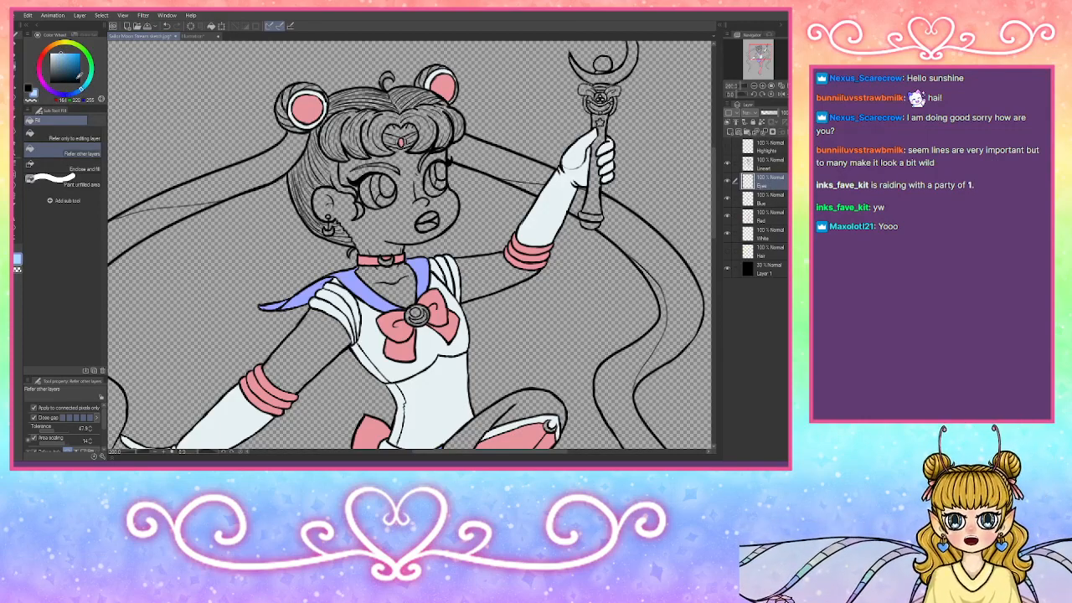
{"action": "left_click_drag", "start_coordinate": [70, 58], "coordinate": [64, 53]}
{"action": "left_click", "coordinate": [377, 184]}
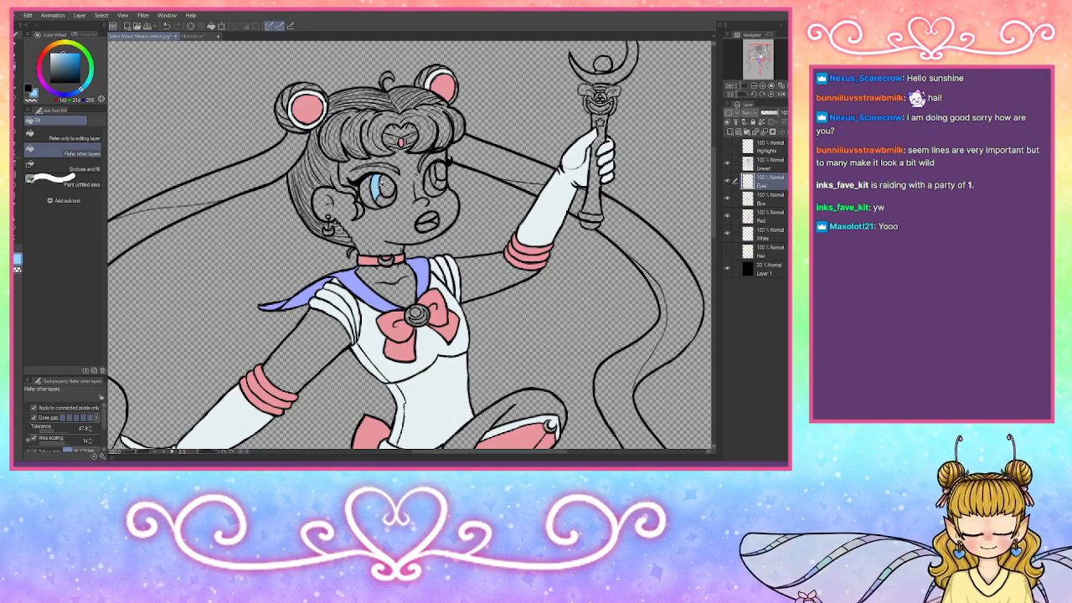
{"action": "left_click", "coordinate": [429, 176]}
Step: Fill the pupils of both eyes with a deeper blue and pick a very pale blue for the Big Pen
{"action": "left_click_drag", "start_coordinate": [70, 68], "coordinate": [72, 55]}
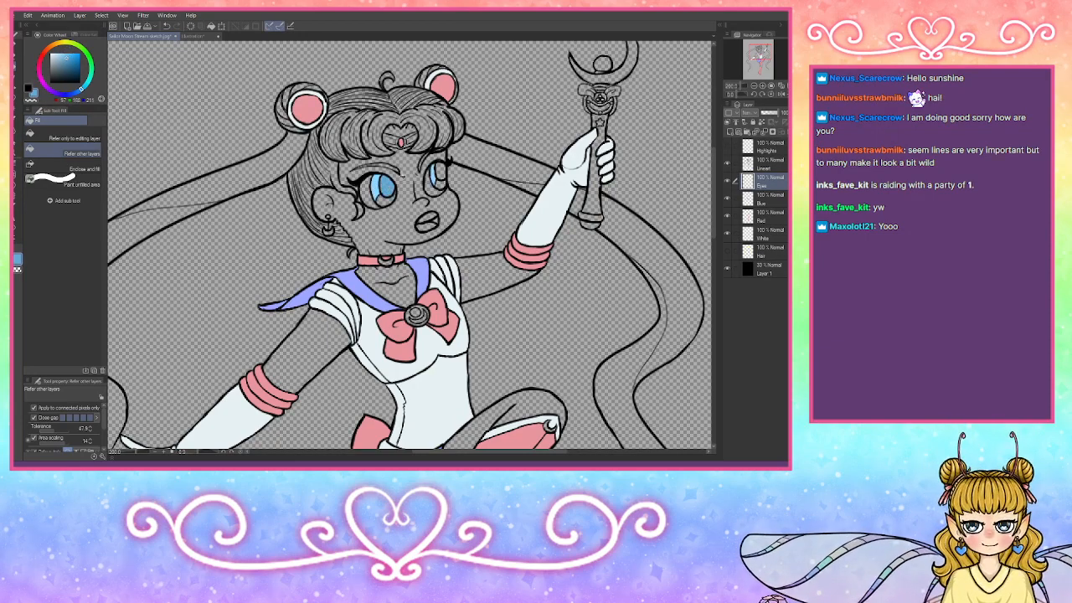
{"action": "left_click", "coordinate": [58, 54]}
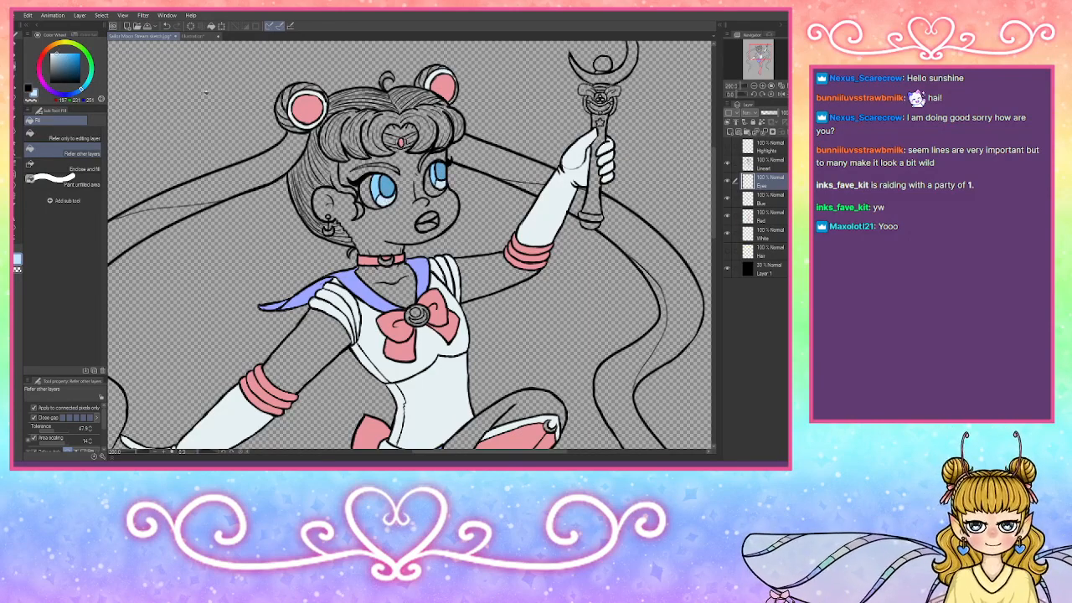
{"action": "key", "text": "p"}
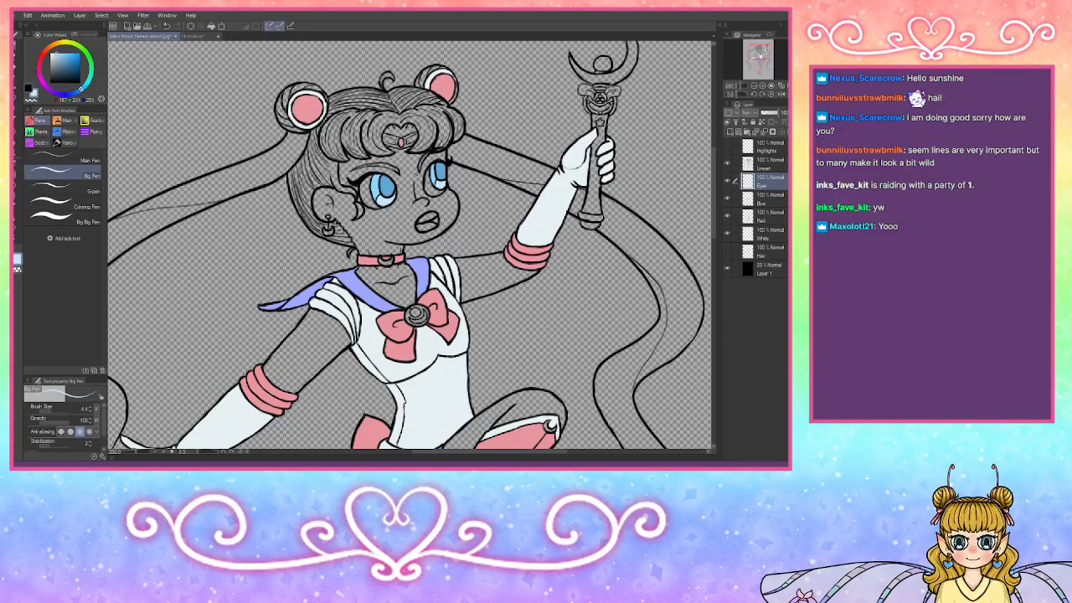
Step: Fill the whites of both eyes and the teeth in the open mouth with pure white and return to the Big Pen
{"action": "key", "text": "g"}
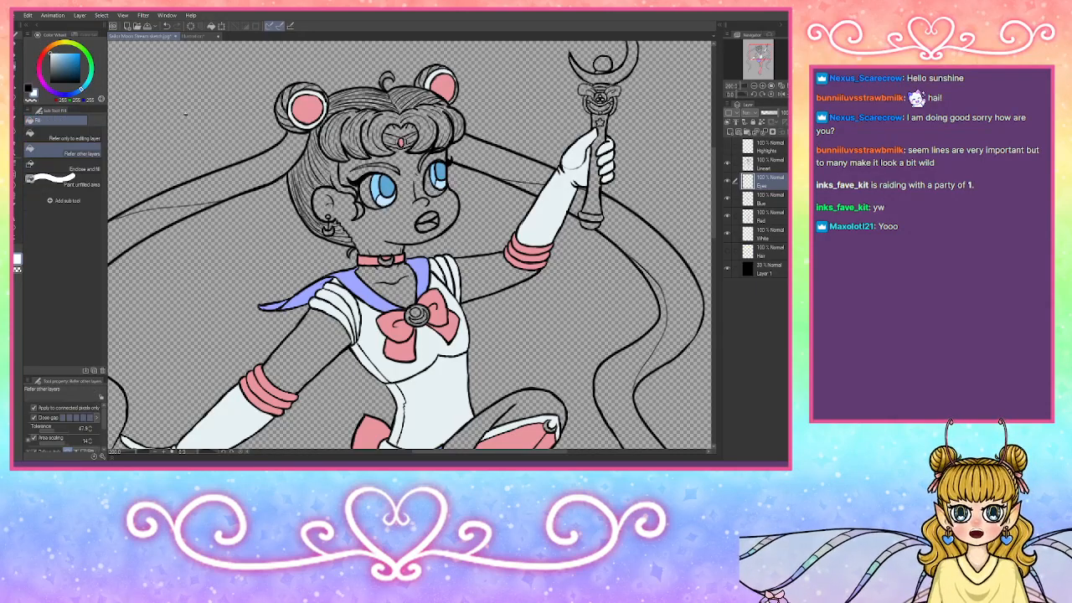
{"action": "left_click", "coordinate": [367, 193]}
{"action": "left_click", "coordinate": [429, 185]}
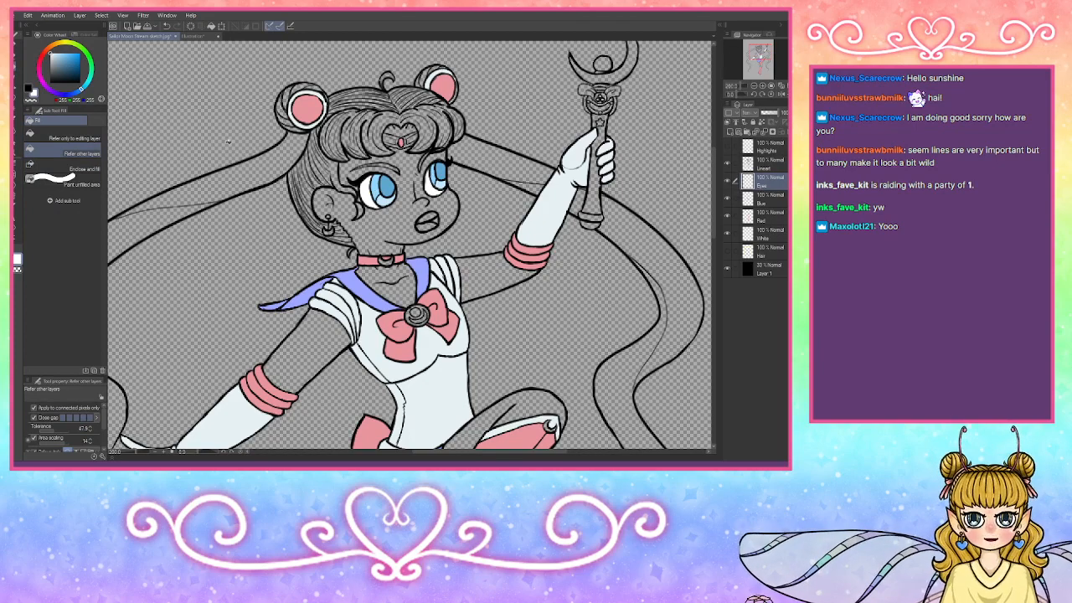
{"action": "left_click", "coordinate": [427, 216]}
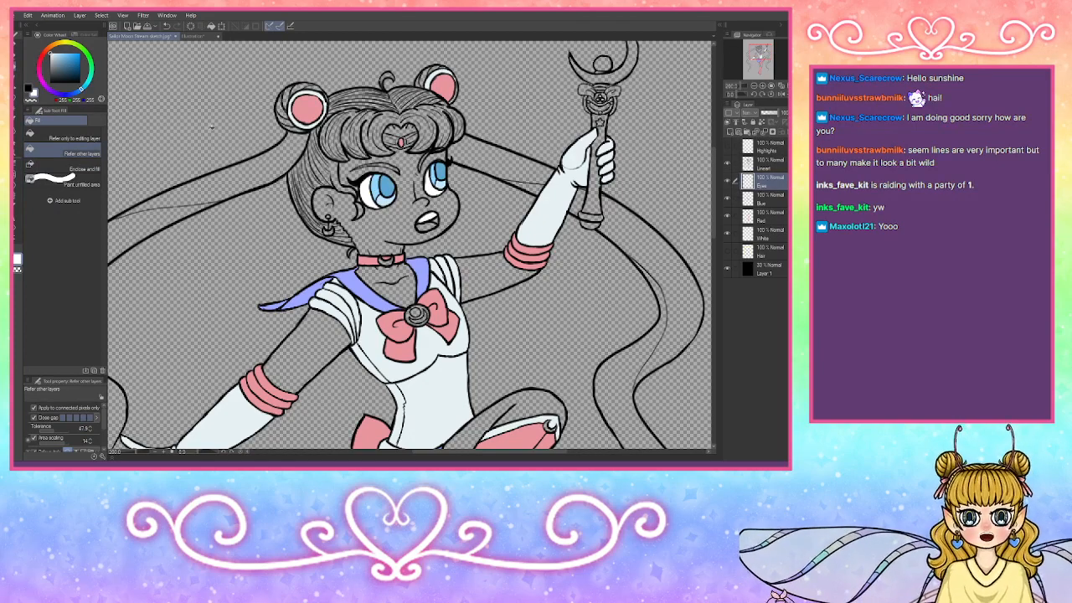
{"action": "left_click", "coordinate": [15, 48]}
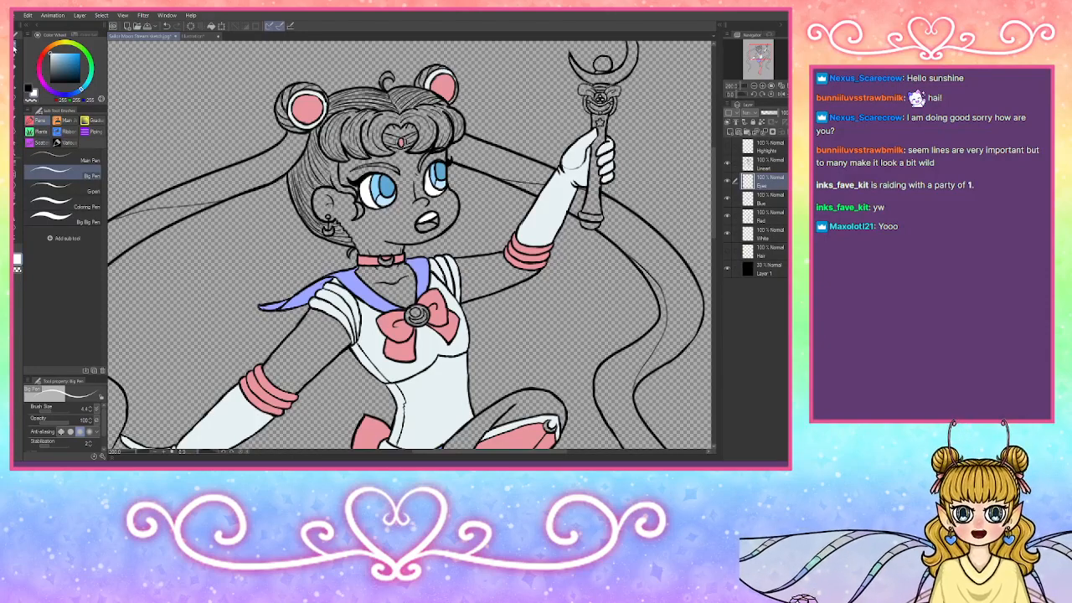
Step: Fill the inside of the open mouth and the tongue with muted red shades on the Eyes layer
{"action": "left_click", "coordinate": [15, 67]}
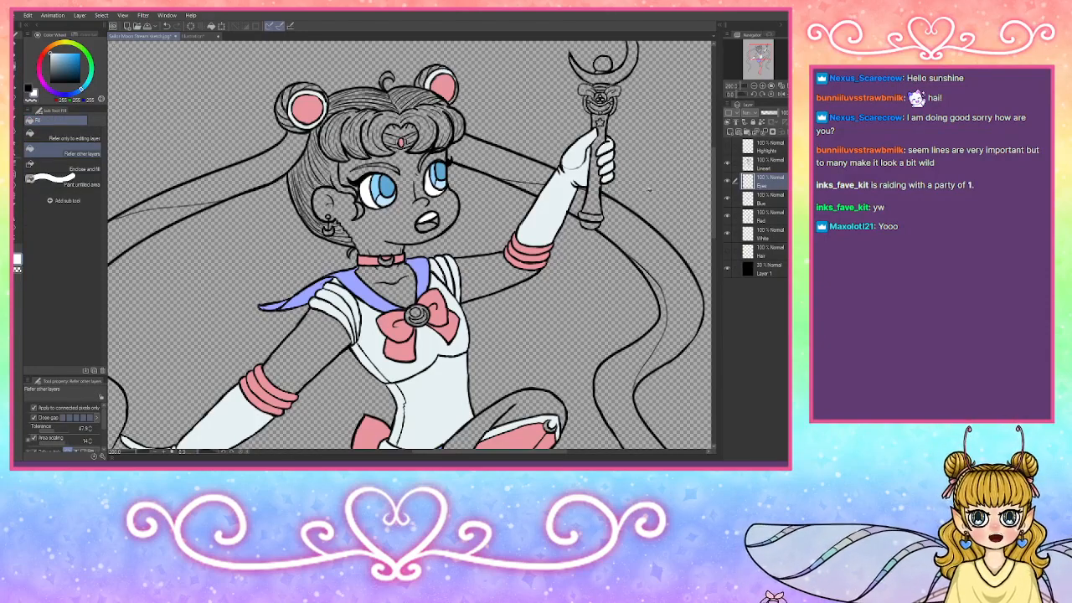
{"action": "left_click", "coordinate": [44, 59]}
{"action": "left_click_drag", "start_coordinate": [74, 65], "coordinate": [65, 62]}
{"action": "left_click", "coordinate": [426, 223]}
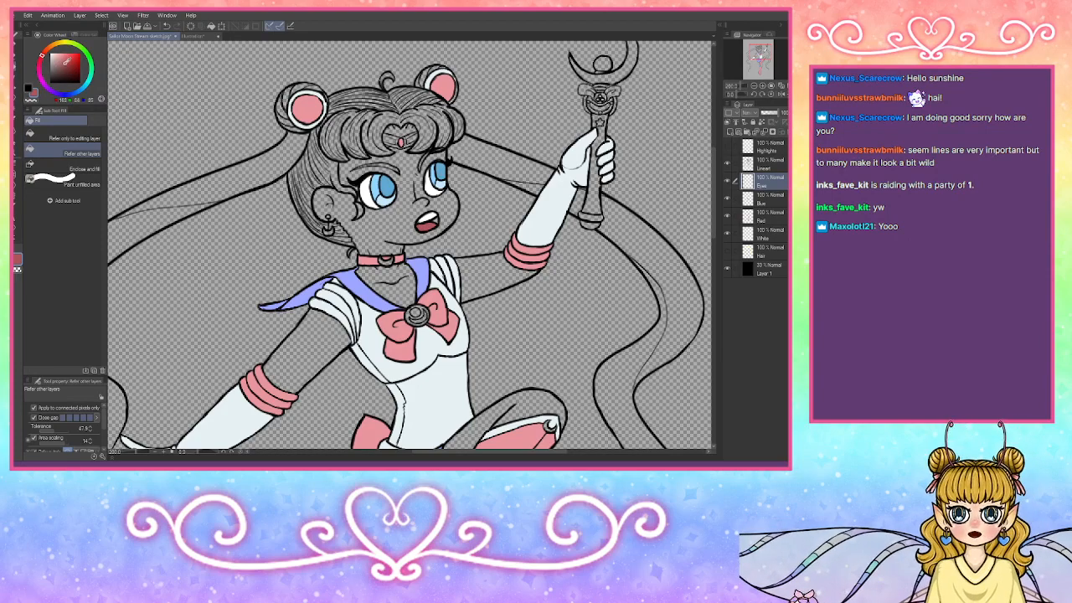
{"action": "left_click", "coordinate": [62, 62]}
{"action": "left_click", "coordinate": [427, 224]}
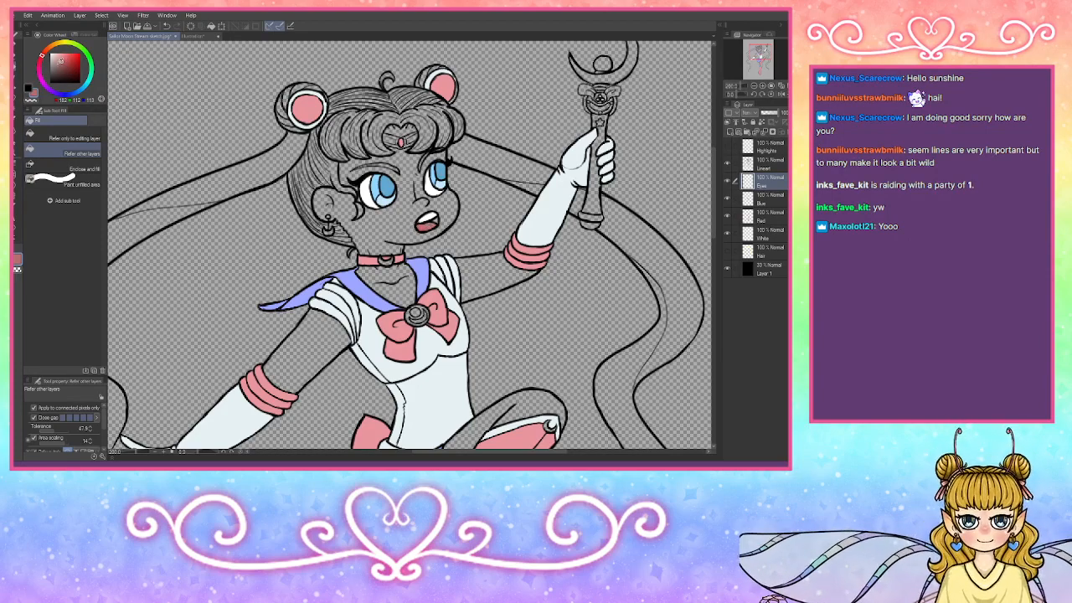
{"action": "left_click", "coordinate": [66, 65]}
{"action": "left_click", "coordinate": [437, 218]}
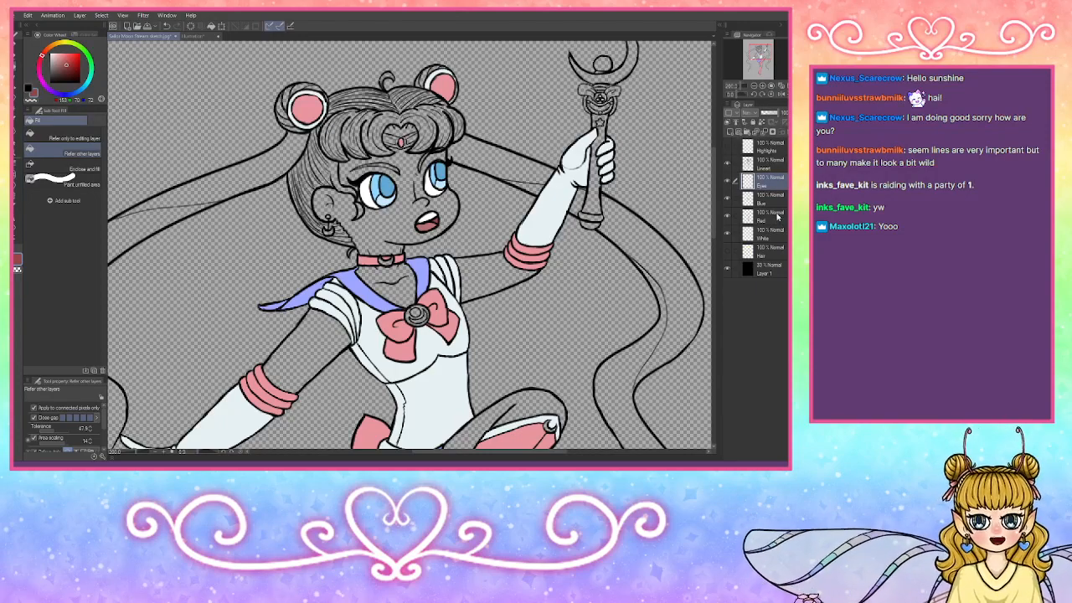
Step: Add a new layer named Gold above Blue and pick a pale golden yellow
{"action": "key", "text": "ctrl+shift+n"}
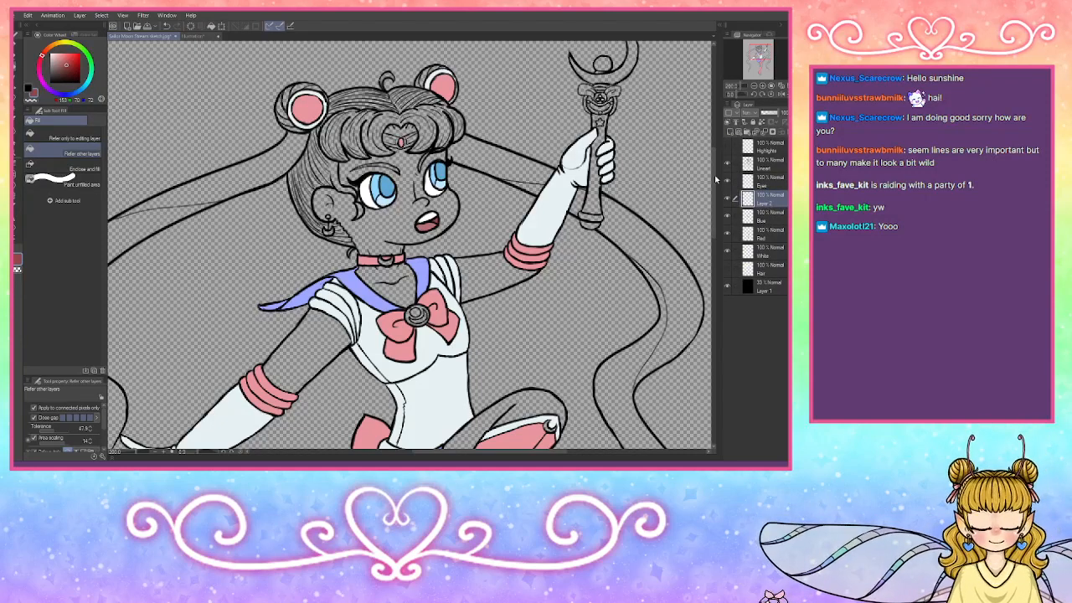
{"action": "left_click", "coordinate": [94, 34]}
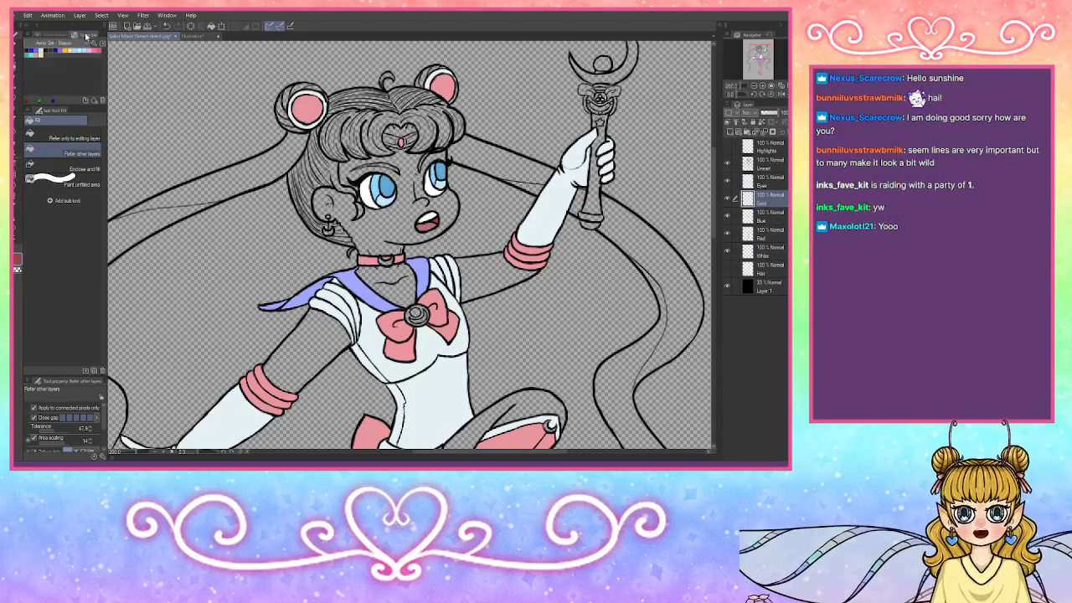
{"action": "left_click", "coordinate": [67, 49]}
{"action": "left_click", "coordinate": [61, 36]}
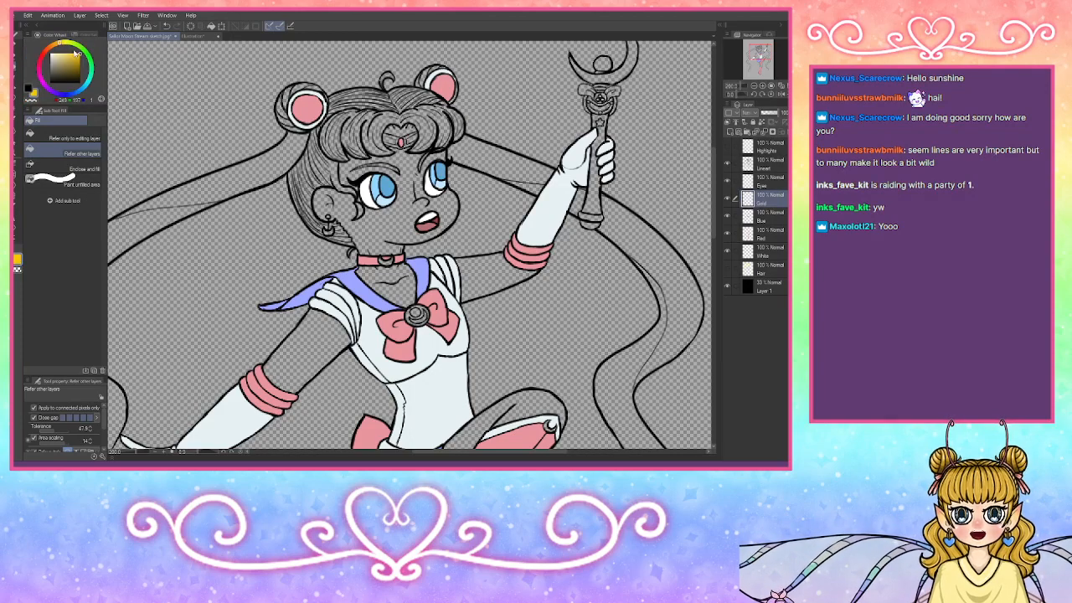
{"action": "left_click", "coordinate": [69, 52]}
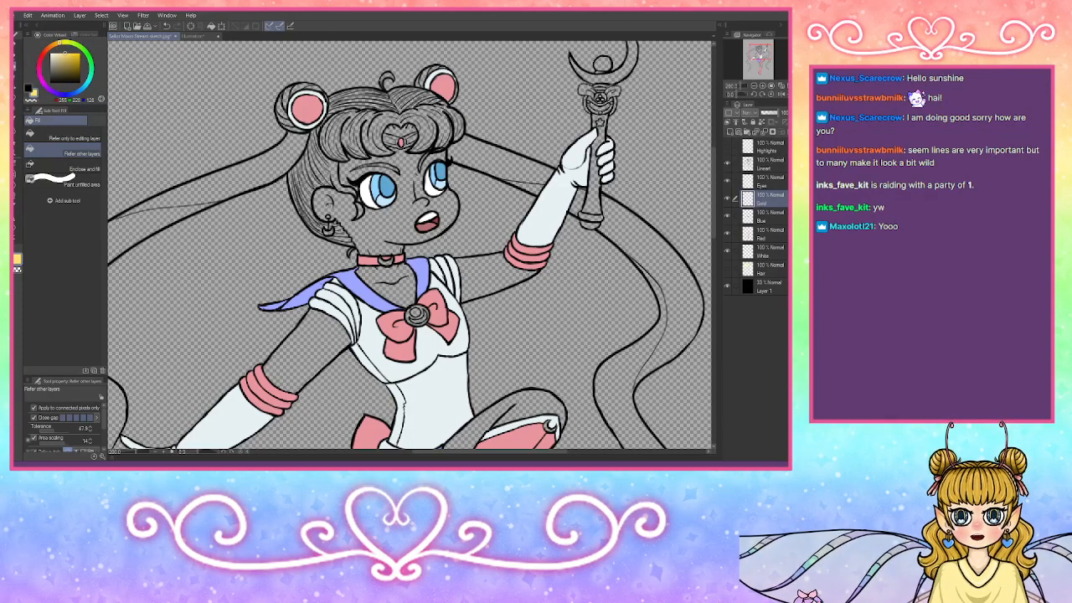
Step: Try to fill the heart-shaped tiara on the forehead with pale gold, undoing each spilled fill
{"action": "left_click", "coordinate": [398, 140]}
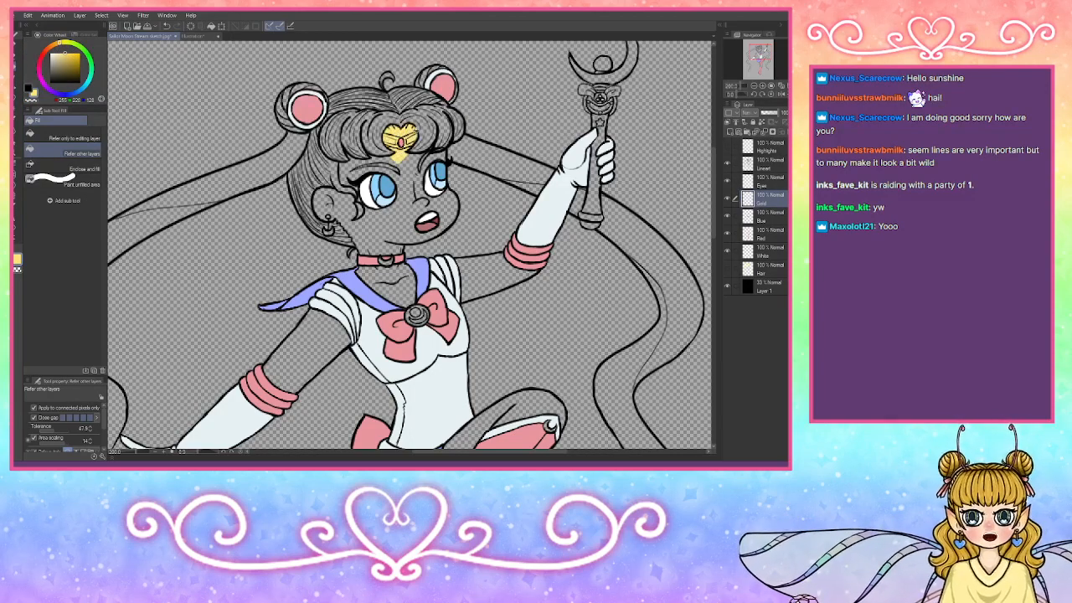
{"action": "key", "text": "ctrl+z"}
{"action": "left_click", "coordinate": [401, 139]}
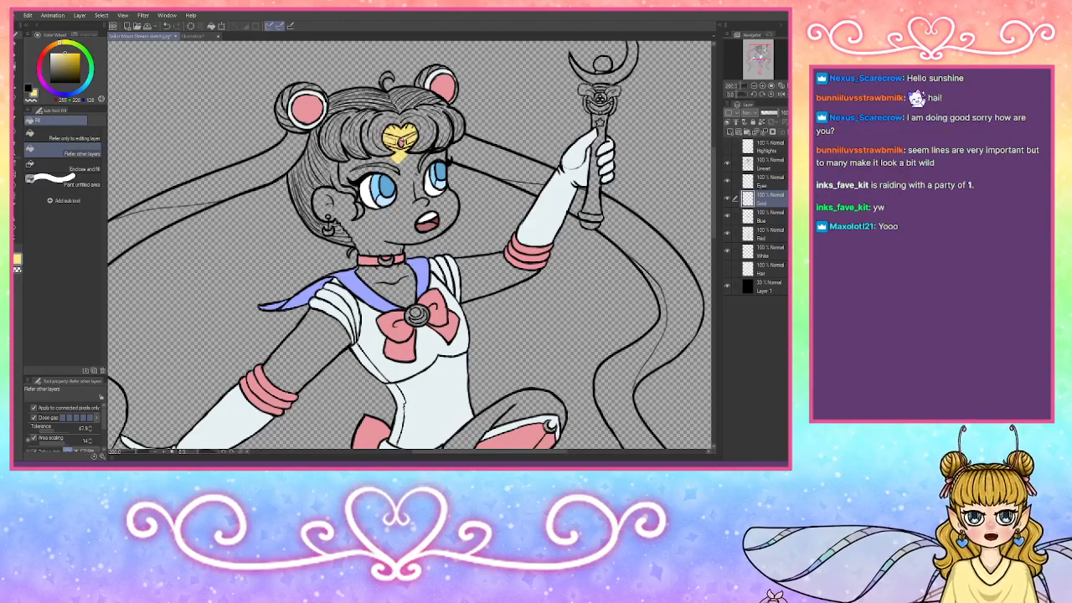
{"action": "key", "text": "ctrl+z"}
{"action": "left_click", "coordinate": [400, 140]}
{"action": "key", "text": "ctrl+z"}
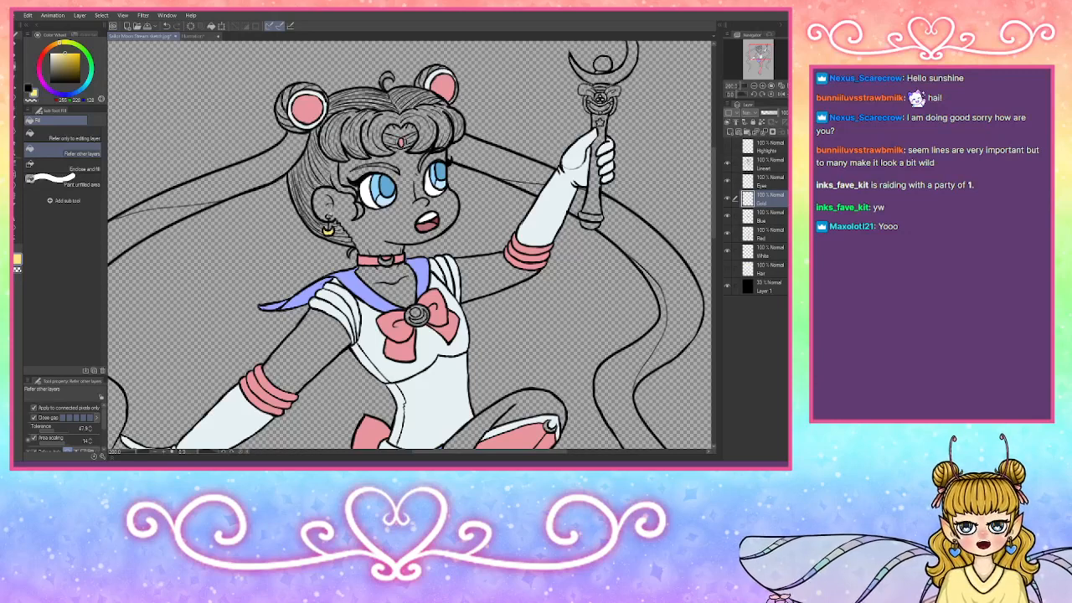
Step: Fill the crescent earring, the choker's crescent and the round bow brooch with pale gold, undoing any spill into the ear
{"action": "left_click", "coordinate": [328, 216]}
{"action": "key", "text": "ctrl+z"}
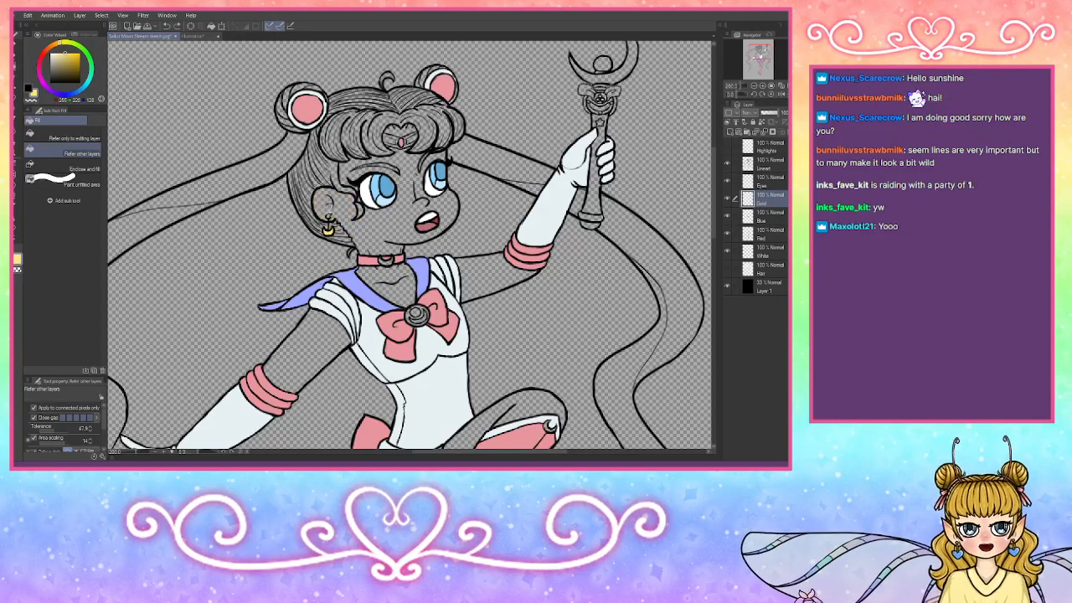
{"action": "left_click", "coordinate": [329, 215]}
{"action": "key", "text": "ctrl+z"}
{"action": "left_click", "coordinate": [387, 262]}
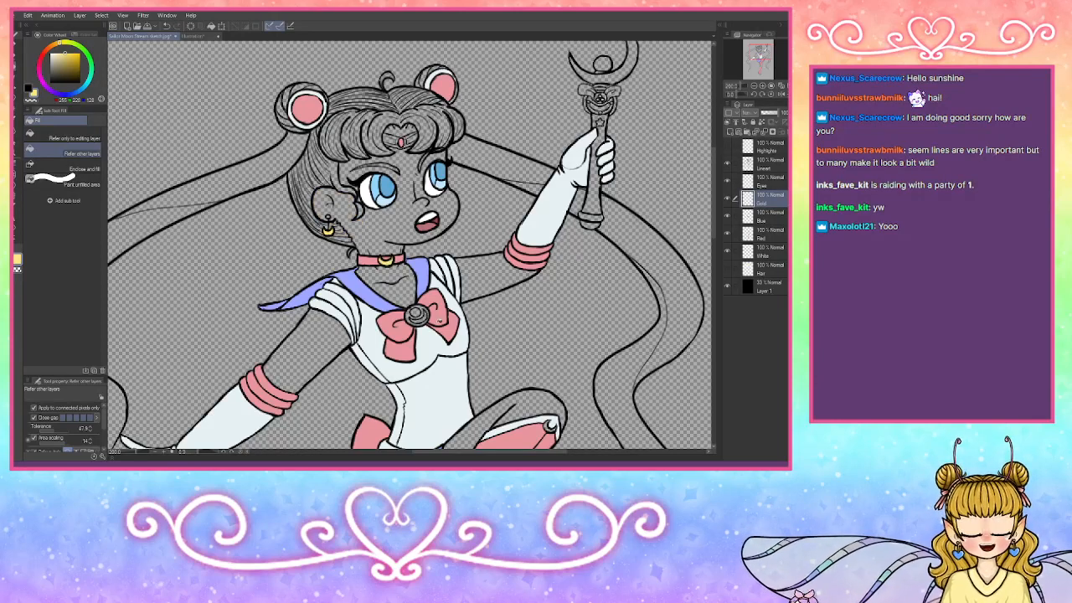
{"action": "left_click", "coordinate": [420, 315]}
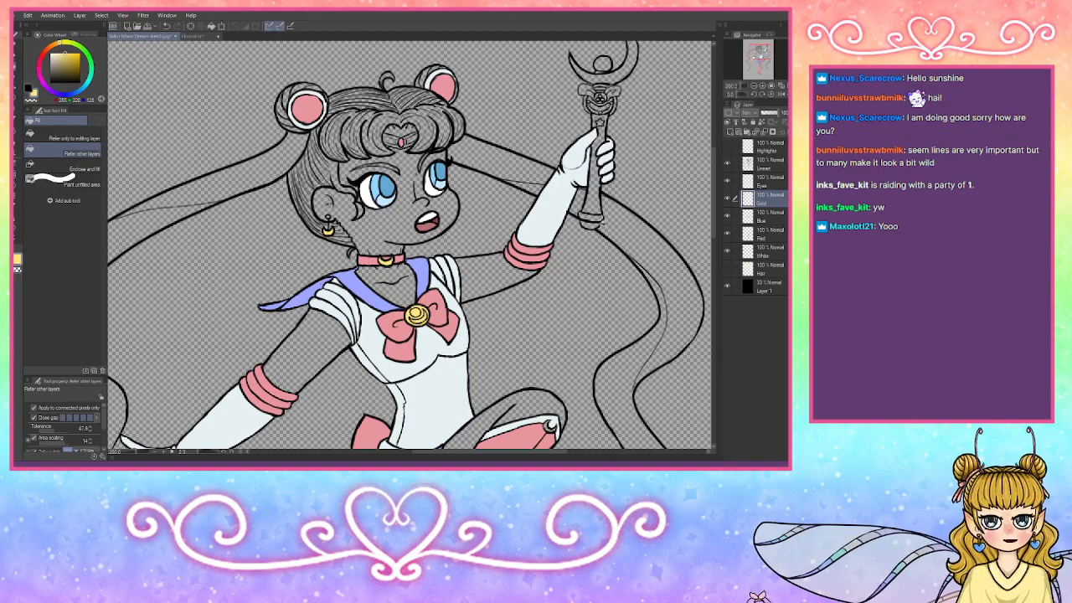
Step: Fill the knob at the wand's lower end with pale gold and undo the spilled fill around the wand head
{"action": "left_click", "coordinate": [591, 220]}
{"action": "left_click", "coordinate": [593, 92]}
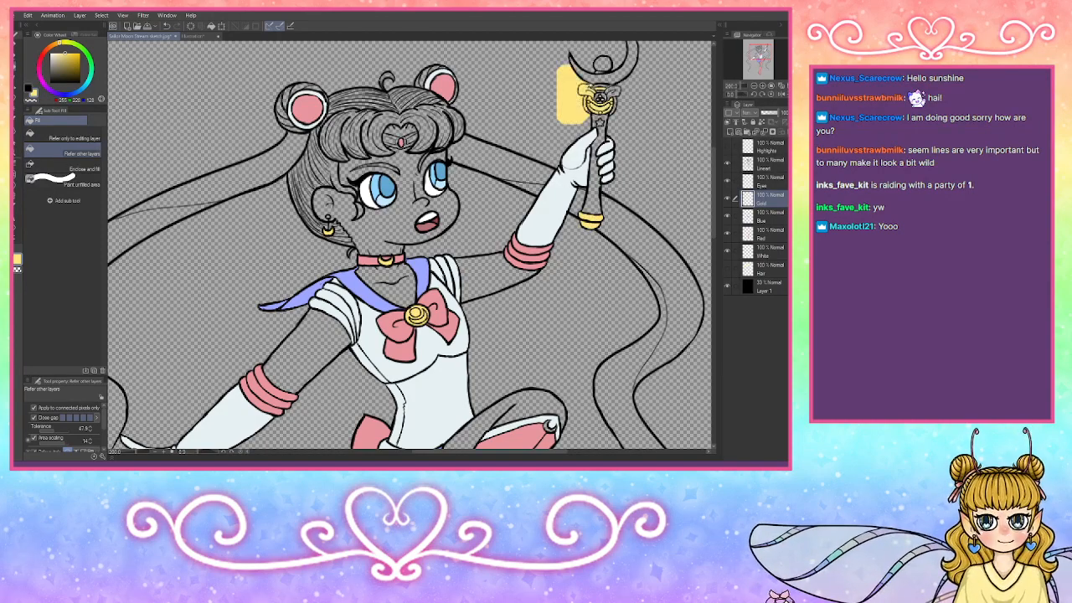
{"action": "key", "text": "ctrl+z"}
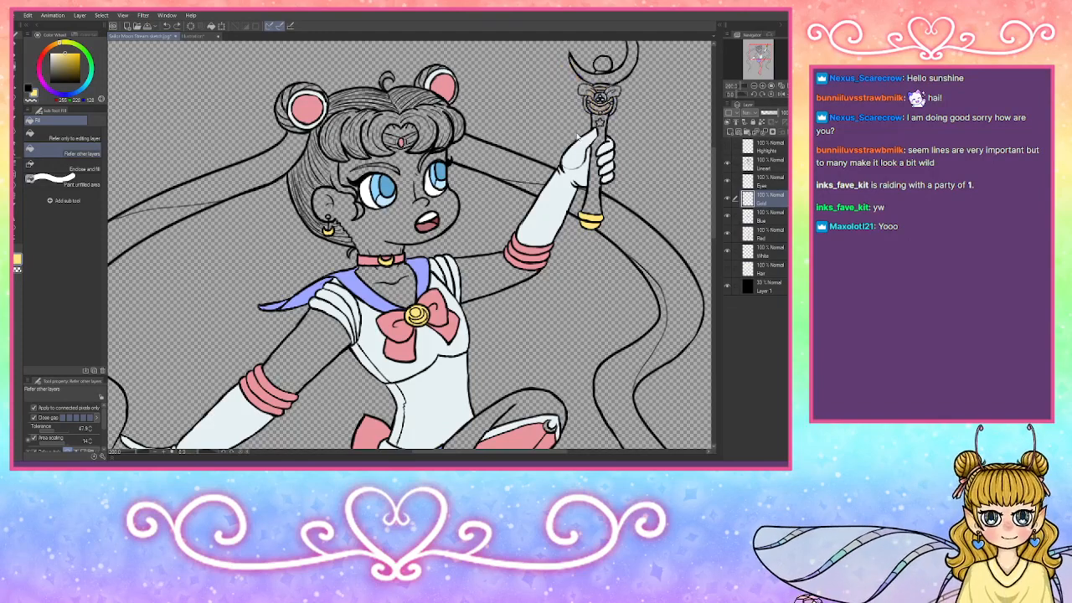
Step: Colour the crescents on both boot cuffs pale gold, filling the raised boot's and painting the standing boot's with the Big Pen
{"action": "left_click", "coordinate": [760, 57]}
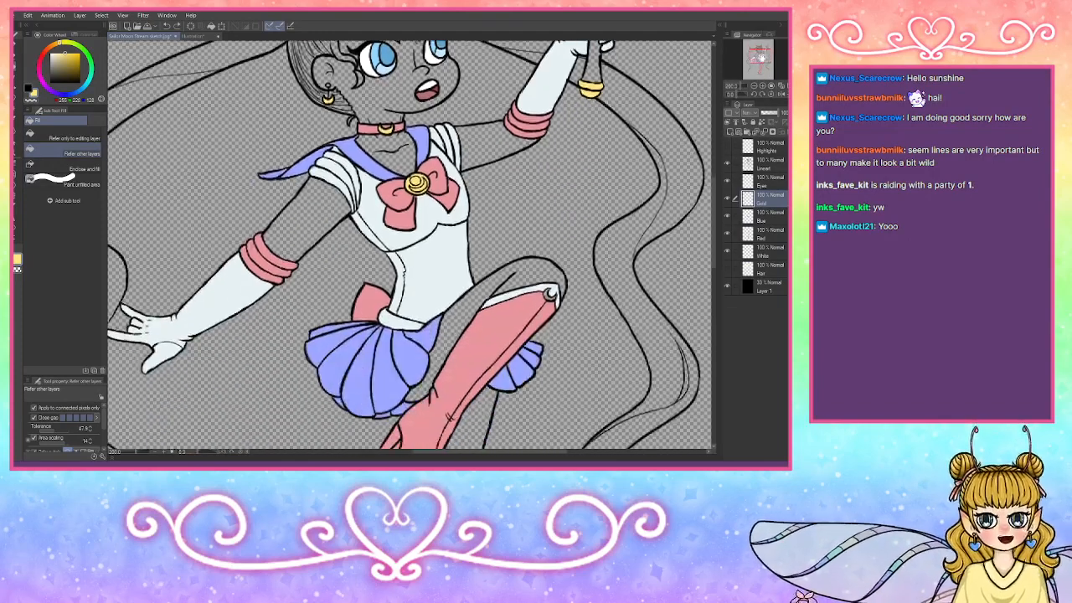
{"action": "left_click_drag", "start_coordinate": [759, 56], "coordinate": [760, 61]}
{"action": "left_click", "coordinate": [548, 125]}
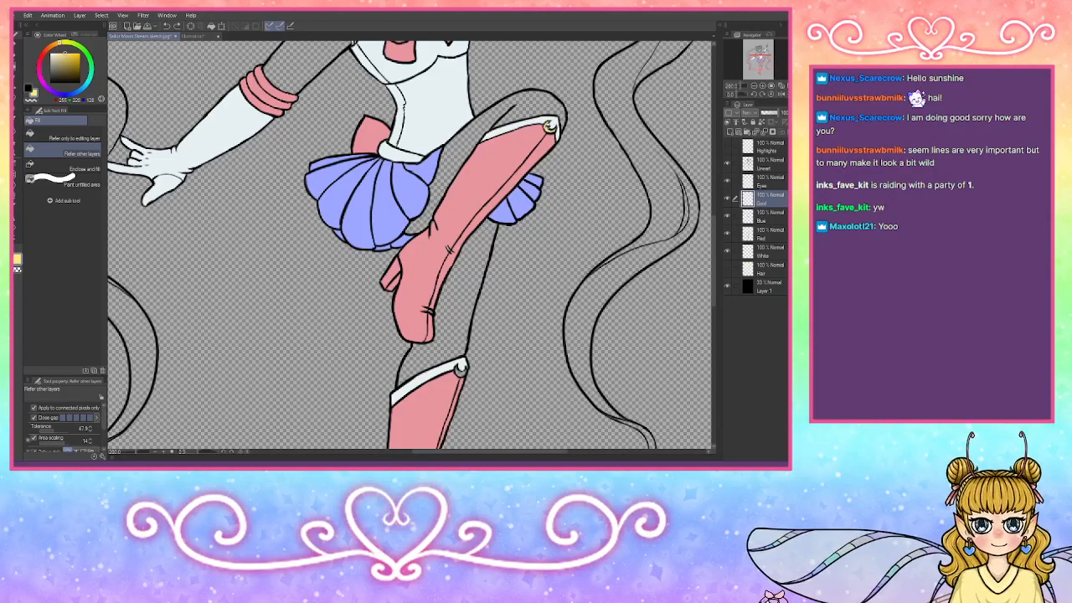
{"action": "left_click", "coordinate": [461, 369]}
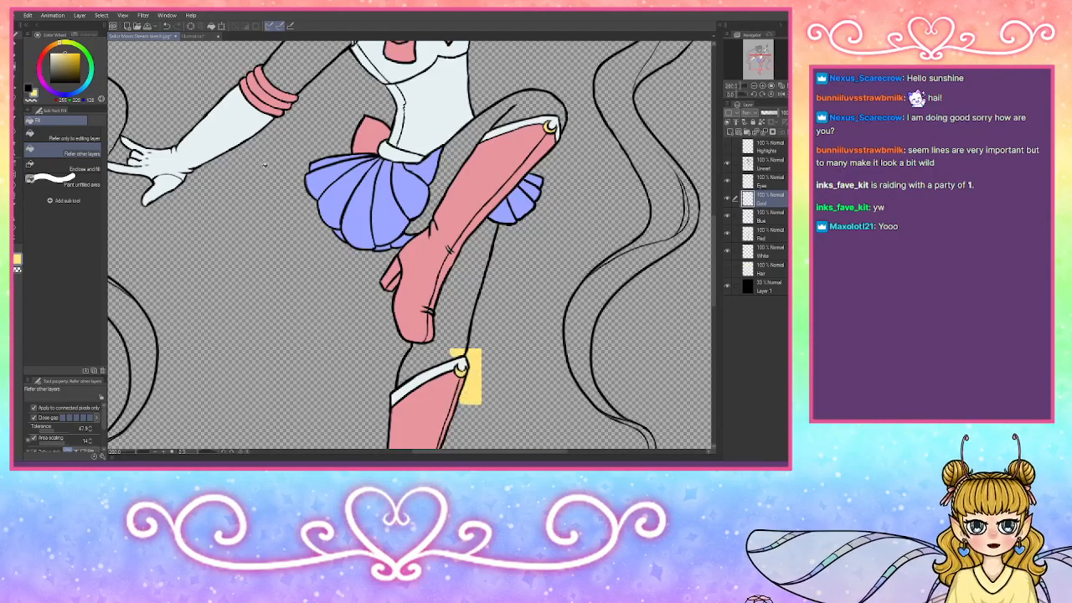
{"action": "key", "text": "ctrl+z"}
{"action": "key", "text": "p"}
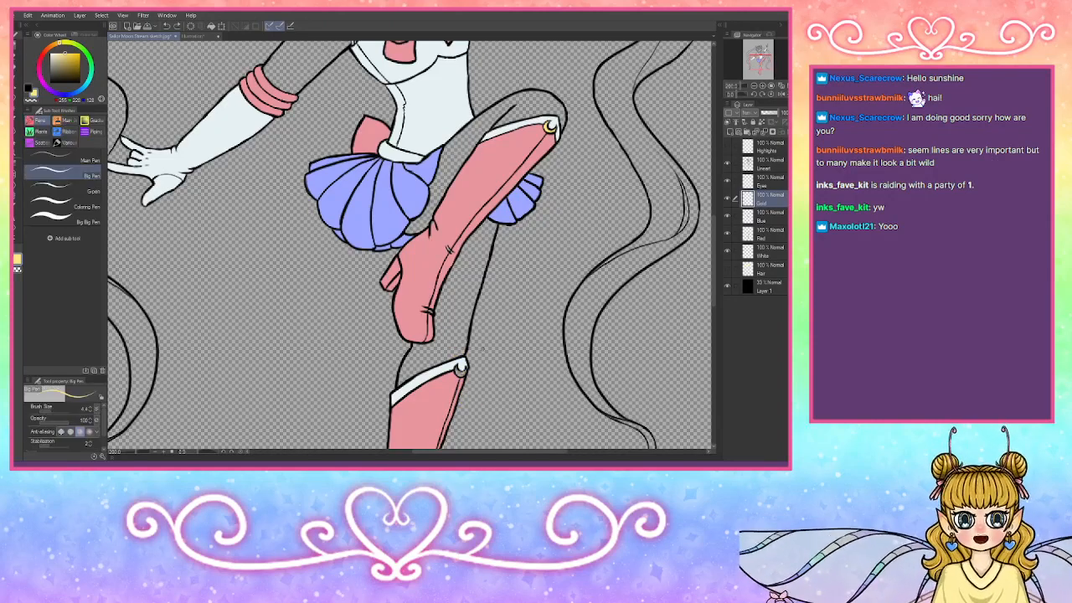
{"action": "left_click", "coordinate": [459, 370]}
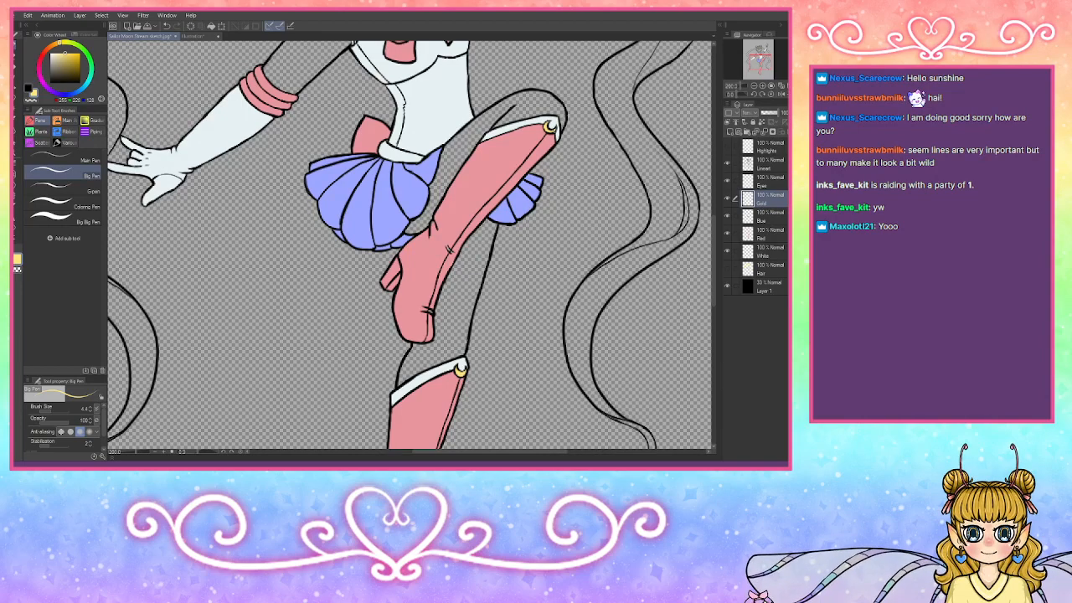
Step: Paint the tiara and the wand head's bow and curved ornament pale gold with the Big Pen, leaving the central jewel uncoloured
{"action": "left_click_drag", "start_coordinate": [759, 62], "coordinate": [761, 53]}
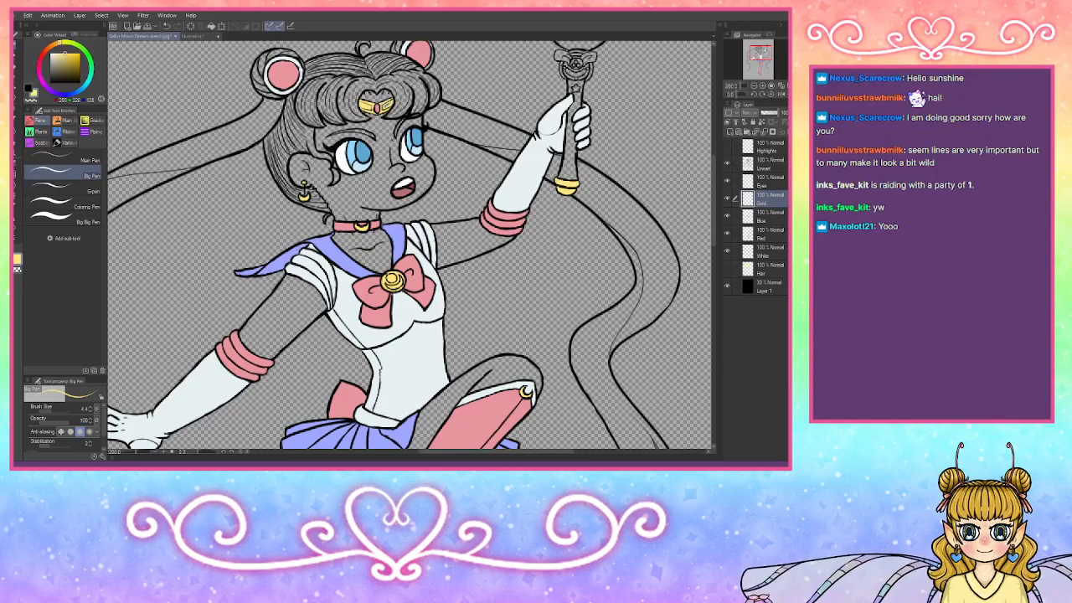
{"action": "left_click_drag", "start_coordinate": [767, 58], "coordinate": [770, 49]}
{"action": "left_click", "coordinate": [762, 86]}
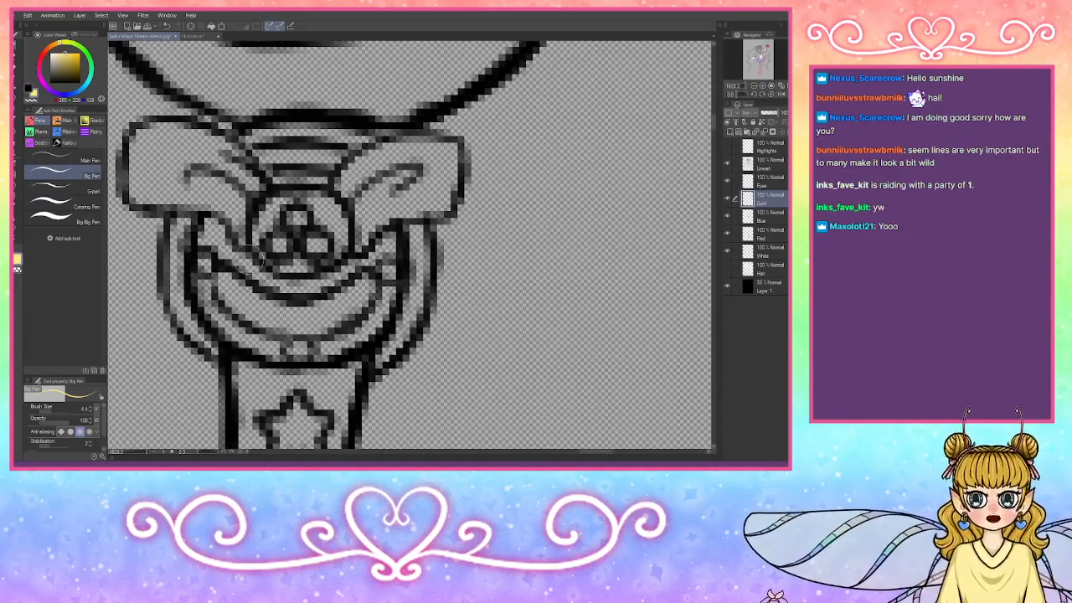
{"action": "mouse_move", "coordinate": [211, 228]}
{"action": "left_mouse_down"}
{"action": "mouse_move", "coordinate": [255, 328]}
{"action": "mouse_move", "coordinate": [203, 301]}
{"action": "mouse_move", "coordinate": [286, 348]}
{"action": "mouse_move", "coordinate": [249, 343]}
{"action": "mouse_move", "coordinate": [335, 347]}
{"action": "mouse_move", "coordinate": [356, 313]}
{"action": "mouse_move", "coordinate": [387, 295]}
{"action": "mouse_move", "coordinate": [379, 279]}
{"action": "mouse_move", "coordinate": [358, 315]}
{"action": "mouse_move", "coordinate": [320, 311]}
{"action": "mouse_move", "coordinate": [308, 286]}
{"action": "mouse_move", "coordinate": [289, 285]}
{"action": "mouse_move", "coordinate": [320, 283]}
{"action": "mouse_move", "coordinate": [343, 221]}
{"action": "mouse_move", "coordinate": [345, 262]}
{"action": "mouse_move", "coordinate": [324, 277]}
{"action": "mouse_move", "coordinate": [329, 261]}
{"action": "mouse_move", "coordinate": [388, 269]}
{"action": "left_mouse_up"}
{"action": "key", "text": "ctrl+z"}
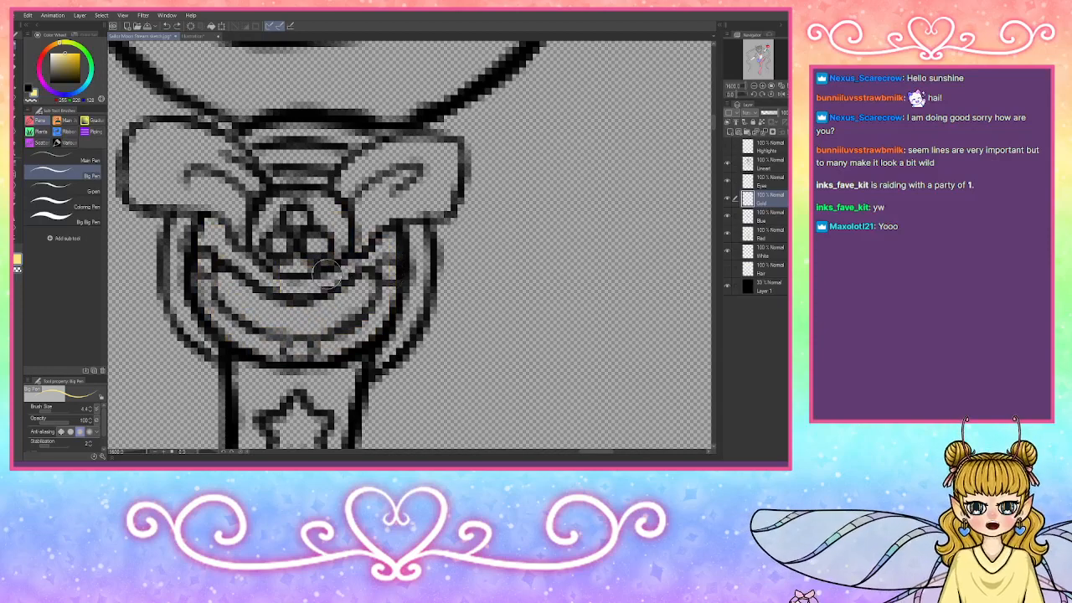
{"action": "mouse_move", "coordinate": [209, 238]}
{"action": "left_mouse_down"}
{"action": "mouse_move", "coordinate": [251, 289]}
{"action": "mouse_move", "coordinate": [220, 237]}
{"action": "mouse_move", "coordinate": [225, 262]}
{"action": "mouse_move", "coordinate": [253, 186]}
{"action": "mouse_move", "coordinate": [236, 197]}
{"action": "mouse_move", "coordinate": [292, 177]}
{"action": "mouse_move", "coordinate": [263, 183]}
{"action": "mouse_move", "coordinate": [348, 181]}
{"action": "mouse_move", "coordinate": [369, 237]}
{"action": "mouse_move", "coordinate": [361, 250]}
{"action": "mouse_move", "coordinate": [373, 251]}
{"action": "mouse_move", "coordinate": [362, 266]}
{"action": "mouse_move", "coordinate": [306, 302]}
{"action": "mouse_move", "coordinate": [252, 280]}
{"action": "mouse_move", "coordinate": [305, 291]}
{"action": "mouse_move", "coordinate": [260, 263]}
{"action": "mouse_move", "coordinate": [312, 298]}
{"action": "mouse_move", "coordinate": [335, 289]}
{"action": "mouse_move", "coordinate": [348, 263]}
{"action": "mouse_move", "coordinate": [388, 273]}
{"action": "mouse_move", "coordinate": [387, 294]}
{"action": "mouse_move", "coordinate": [360, 294]}
{"action": "mouse_move", "coordinate": [314, 334]}
{"action": "mouse_move", "coordinate": [307, 320]}
{"action": "mouse_move", "coordinate": [260, 340]}
{"action": "mouse_move", "coordinate": [220, 333]}
{"action": "mouse_move", "coordinate": [238, 352]}
{"action": "mouse_move", "coordinate": [256, 319]}
{"action": "mouse_move", "coordinate": [207, 243]}
{"action": "mouse_move", "coordinate": [203, 263]}
{"action": "mouse_move", "coordinate": [217, 191]}
{"action": "mouse_move", "coordinate": [206, 141]}
{"action": "mouse_move", "coordinate": [174, 194]}
{"action": "mouse_move", "coordinate": [161, 161]}
{"action": "mouse_move", "coordinate": [128, 179]}
{"action": "mouse_move", "coordinate": [142, 201]}
{"action": "mouse_move", "coordinate": [152, 151]}
{"action": "mouse_move", "coordinate": [177, 129]}
{"action": "mouse_move", "coordinate": [216, 155]}
{"action": "mouse_move", "coordinate": [186, 205]}
{"action": "mouse_move", "coordinate": [164, 198]}
{"action": "mouse_move", "coordinate": [241, 172]}
{"action": "mouse_move", "coordinate": [200, 174]}
{"action": "mouse_move", "coordinate": [196, 187]}
{"action": "mouse_move", "coordinate": [232, 184]}
{"action": "mouse_move", "coordinate": [317, 155]}
{"action": "mouse_move", "coordinate": [344, 159]}
{"action": "mouse_move", "coordinate": [297, 160]}
{"action": "mouse_move", "coordinate": [352, 164]}
{"action": "mouse_move", "coordinate": [360, 176]}
{"action": "mouse_move", "coordinate": [390, 151]}
{"action": "mouse_move", "coordinate": [431, 155]}
{"action": "mouse_move", "coordinate": [448, 176]}
{"action": "mouse_move", "coordinate": [444, 201]}
{"action": "mouse_move", "coordinate": [394, 200]}
{"action": "mouse_move", "coordinate": [436, 168]}
{"action": "mouse_move", "coordinate": [401, 157]}
{"action": "left_mouse_up"}
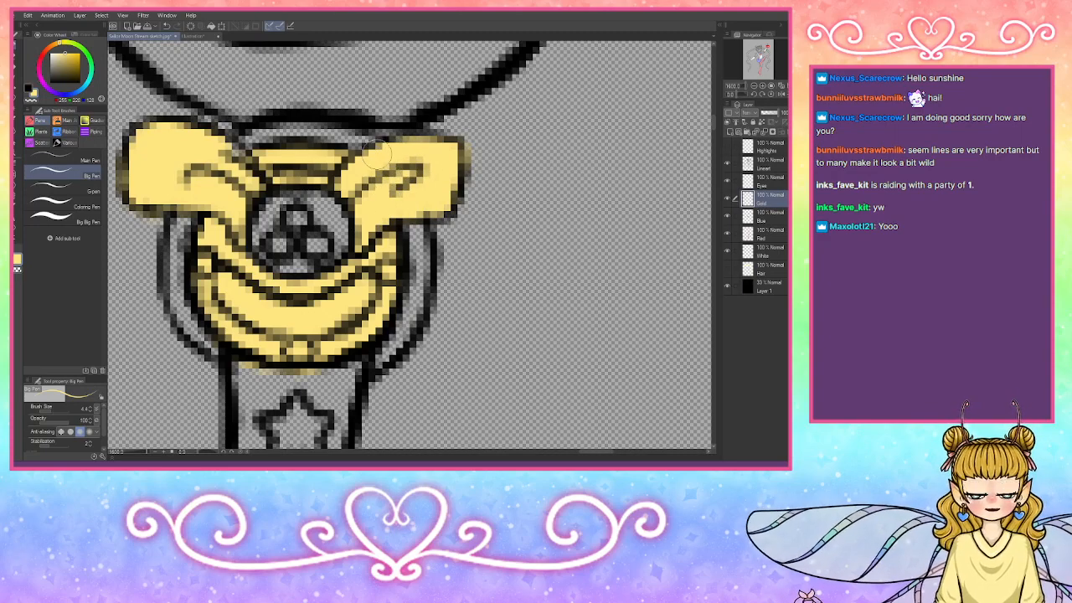
{"action": "mouse_move", "coordinate": [213, 151]}
{"action": "left_mouse_down"}
{"action": "mouse_move", "coordinate": [253, 161]}
{"action": "mouse_move", "coordinate": [219, 134]}
{"action": "mouse_move", "coordinate": [226, 155]}
{"action": "mouse_move", "coordinate": [179, 163]}
{"action": "left_mouse_up"}
Step: Paint the small strip beneath the wand's orb and fill the large crescent with pale gold, finishing with the Main Pen
{"action": "key", "text": "ctrl+minus"}
{"action": "key", "text": "ctrl+minus"}
{"action": "key", "text": "ctrl+minus"}
{"action": "key", "text": "ctrl+minus"}
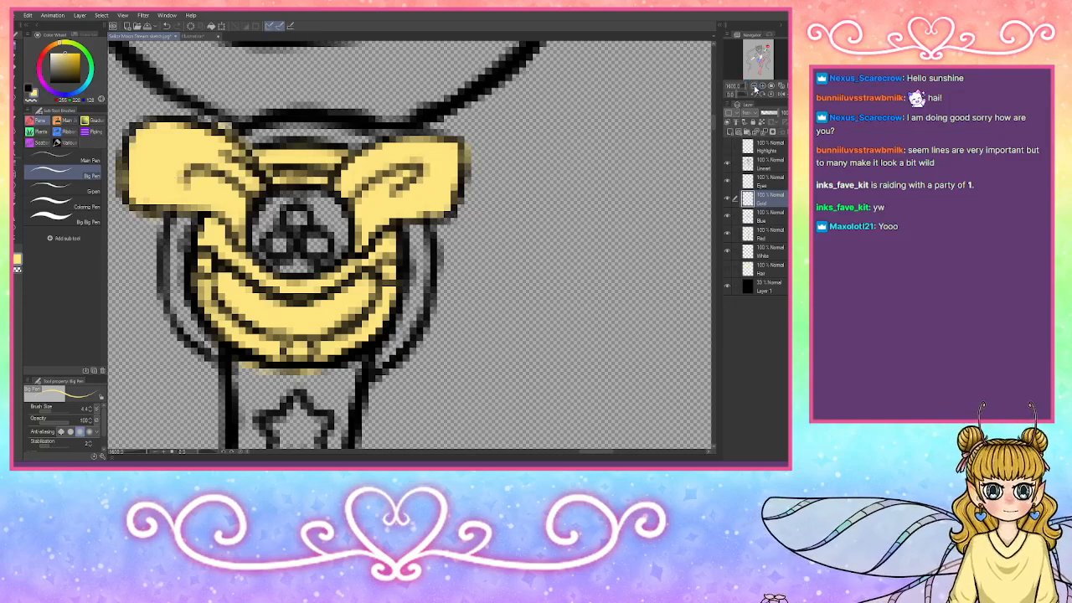
{"action": "left_click_drag", "start_coordinate": [372, 190], "coordinate": [385, 191]}
{"action": "key", "text": "g"}
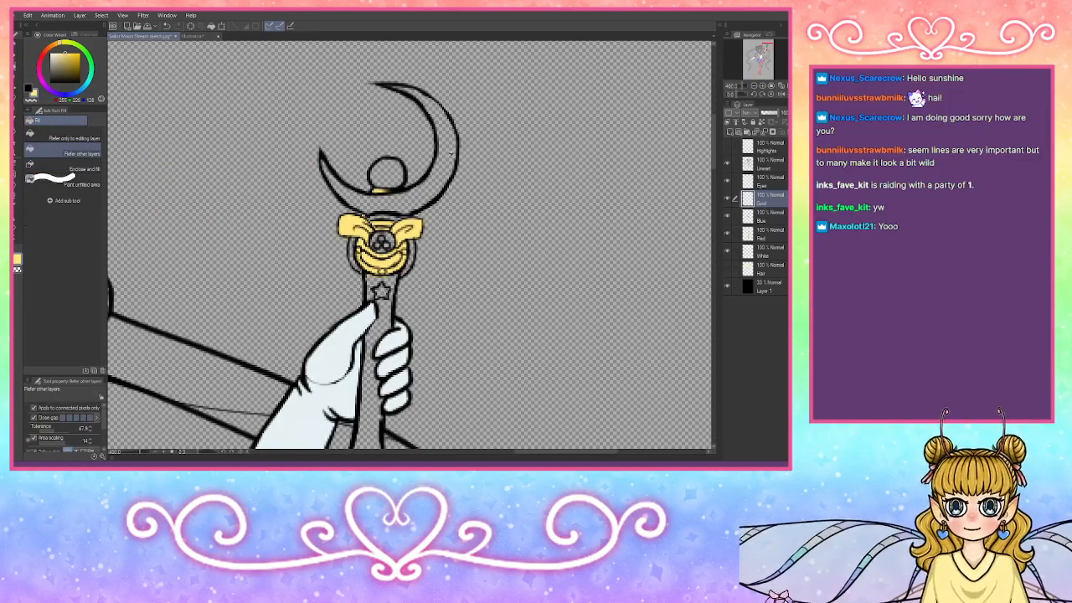
{"action": "left_click", "coordinate": [450, 141]}
{"action": "left_click", "coordinate": [19, 42]}
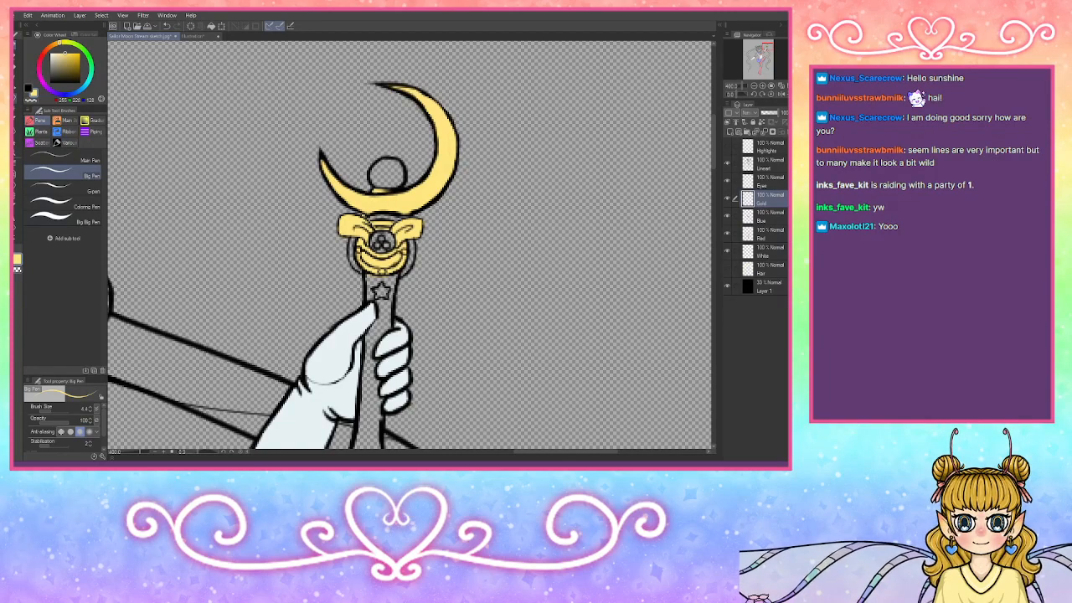
{"action": "left_click", "coordinate": [52, 159]}
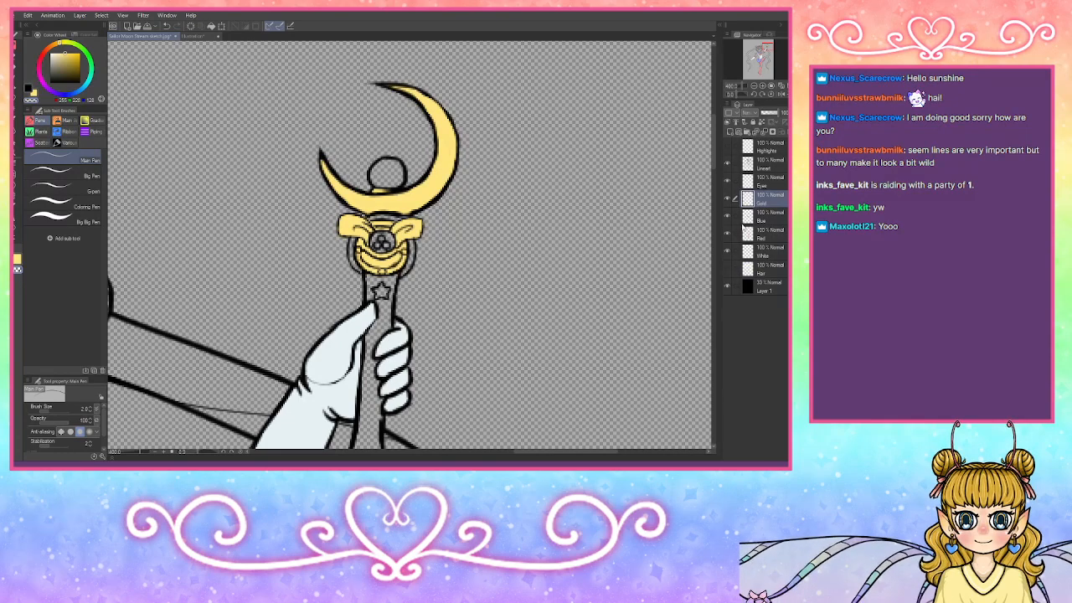
Step: Add a new layer named Pink above Gold and fill the wand handle with a very pale pink
{"action": "left_click", "coordinate": [731, 132]}
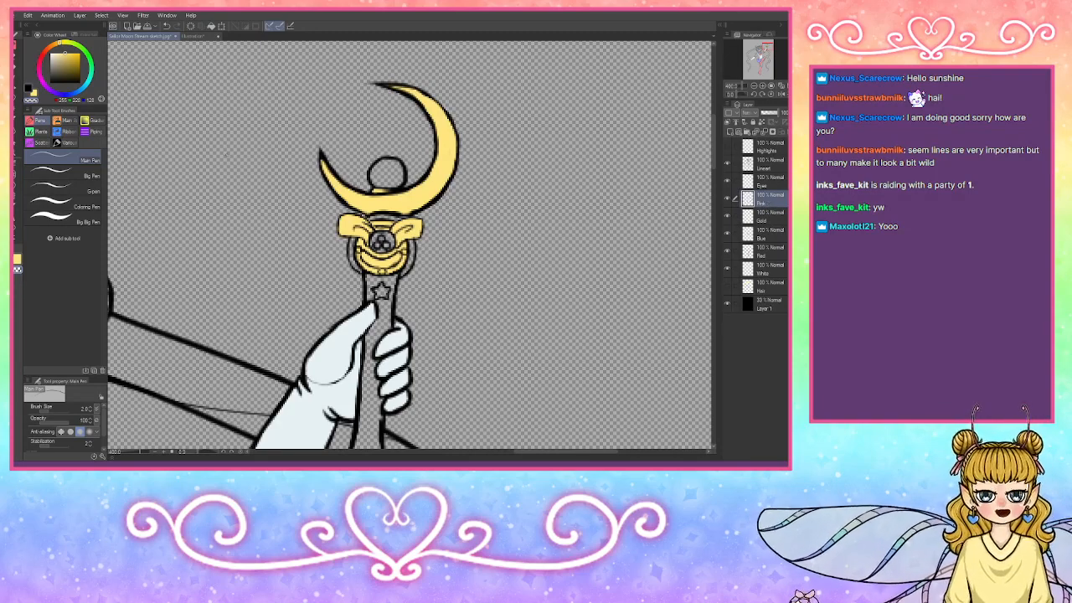
{"action": "left_click", "coordinate": [40, 70]}
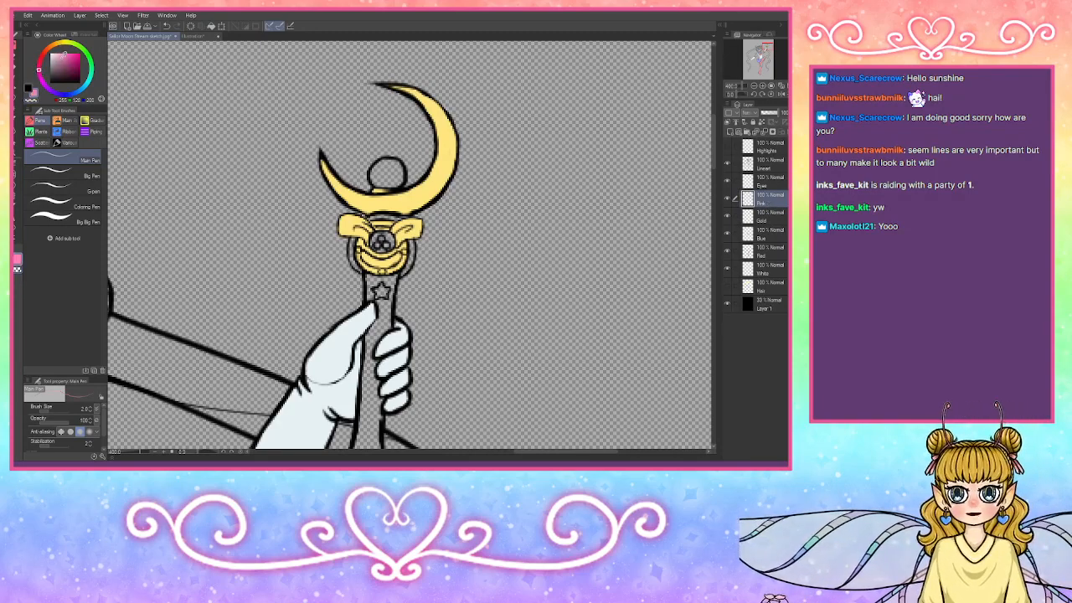
{"action": "left_click", "coordinate": [60, 49]}
{"action": "key", "text": "g"}
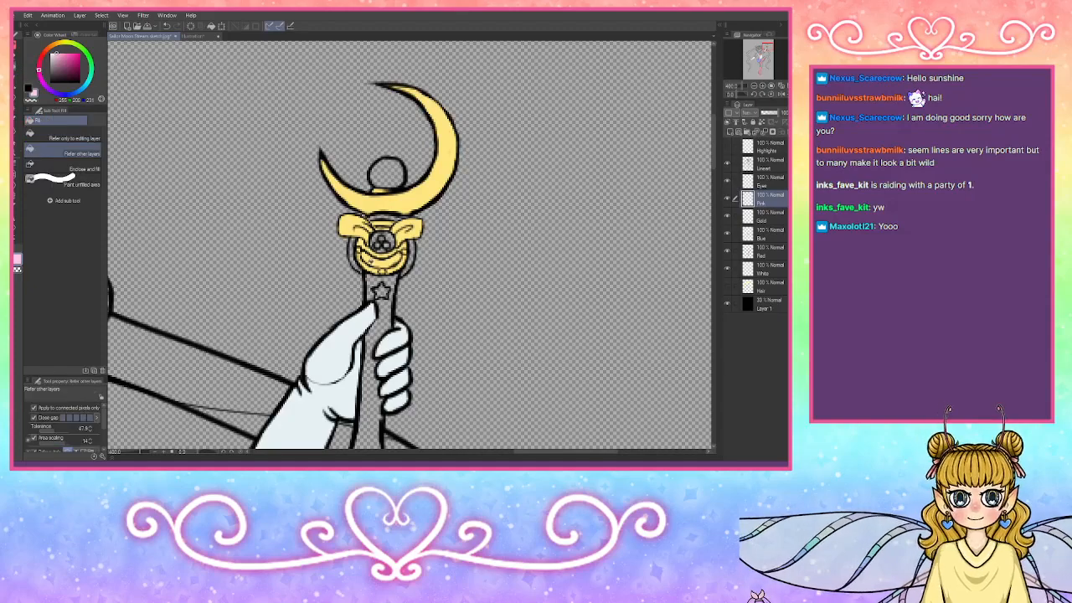
{"action": "left_click", "coordinate": [375, 281]}
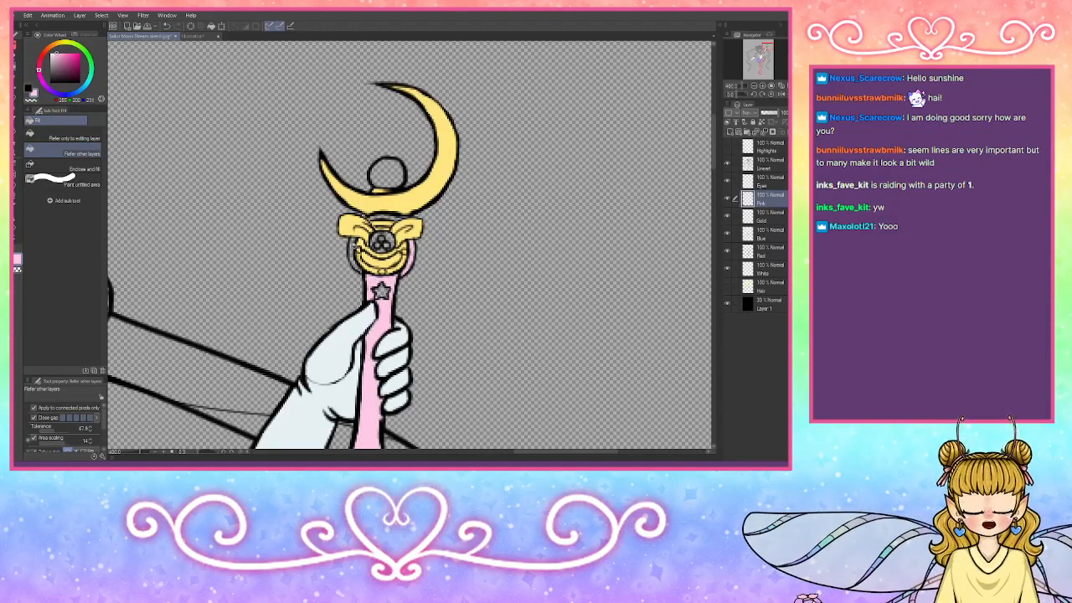
Step: Try to fill the uncoloured side of the ring around the wand head with pale pink, undoing each fill
{"action": "left_click", "coordinate": [355, 246]}
{"action": "key", "text": "ctrl+z"}
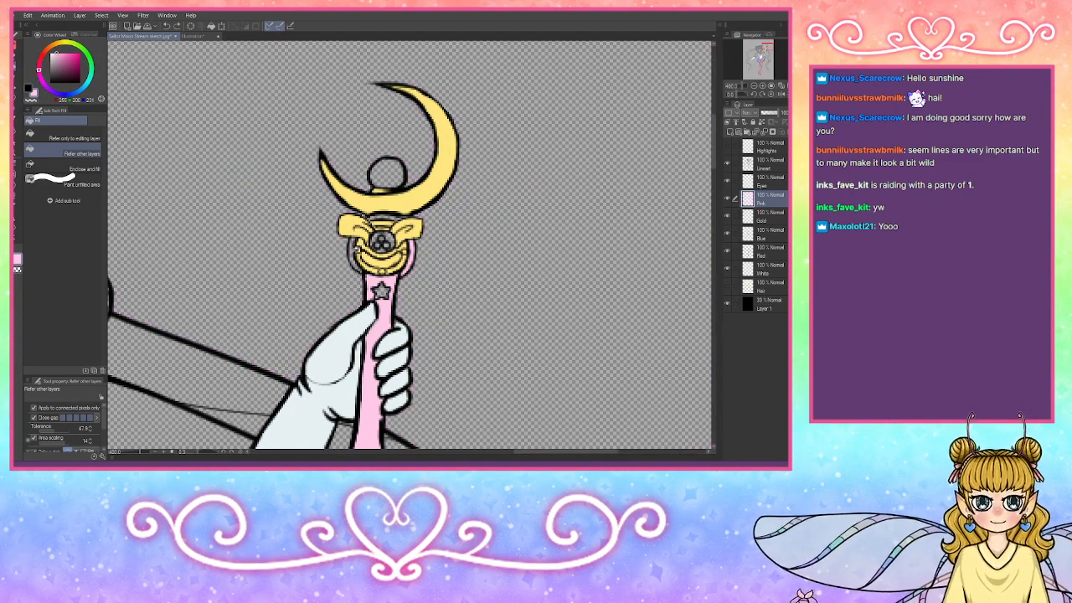
{"action": "left_click", "coordinate": [355, 244]}
{"action": "key", "text": "ctrl+z"}
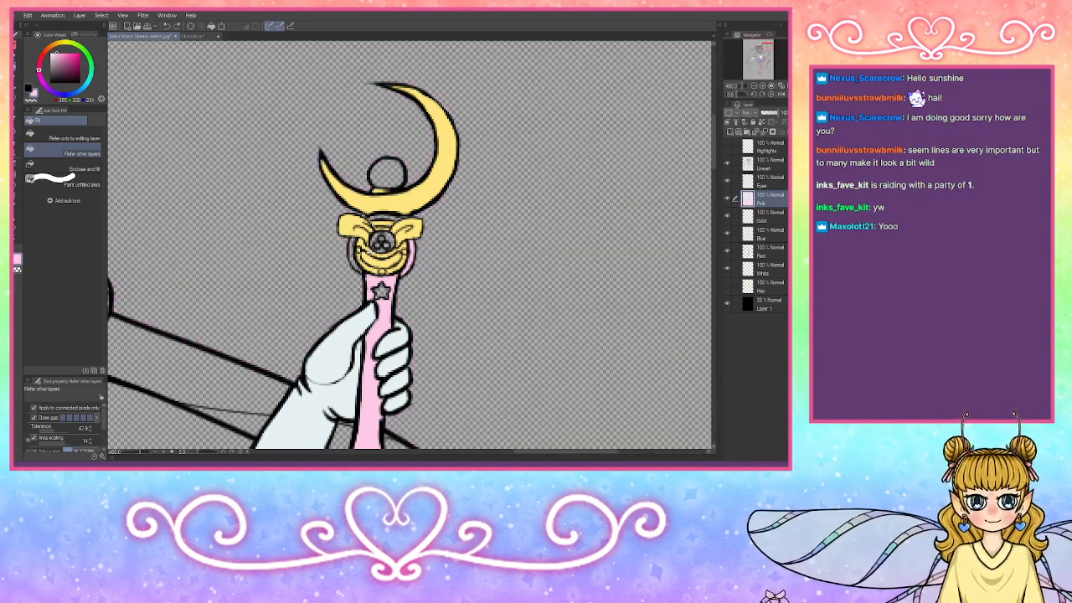
Step: Paint the rest of the ring around the wand head, its central jewel and the handle's star pale pink with the Big Pen
{"action": "left_click", "coordinate": [340, 268]}
{"action": "key", "text": "ctrl+z"}
{"action": "left_click", "coordinate": [18, 52]}
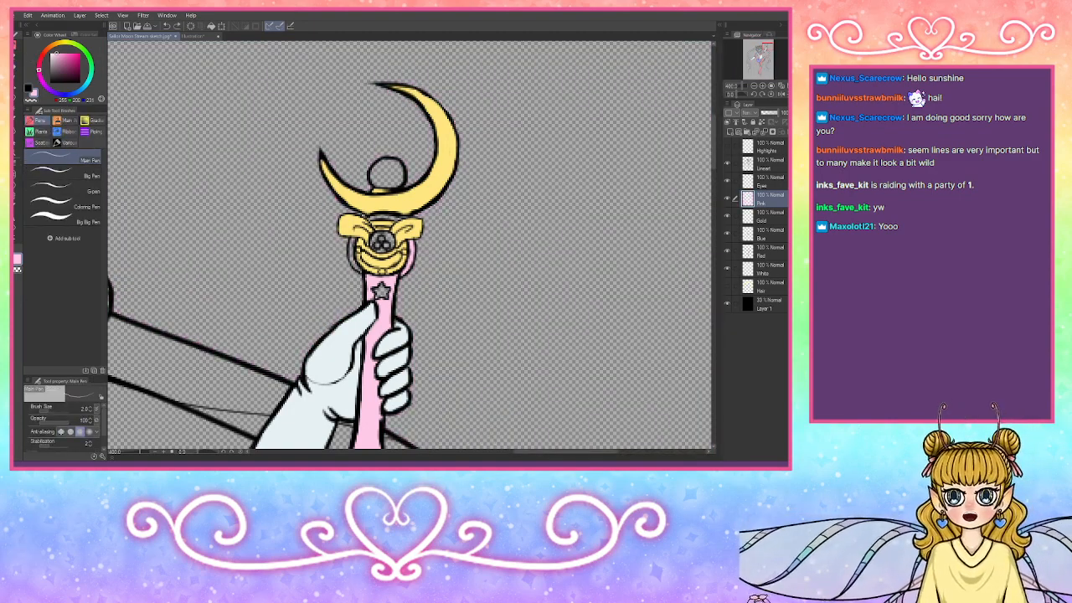
{"action": "left_click", "coordinate": [67, 173]}
{"action": "left_click_drag", "start_coordinate": [354, 239], "coordinate": [361, 271]}
{"action": "mouse_move", "coordinate": [376, 233]}
{"action": "left_mouse_down"}
{"action": "mouse_move", "coordinate": [387, 246]}
{"action": "mouse_move", "coordinate": [374, 220]}
{"action": "mouse_move", "coordinate": [404, 219]}
{"action": "mouse_move", "coordinate": [370, 220]}
{"action": "left_mouse_up"}
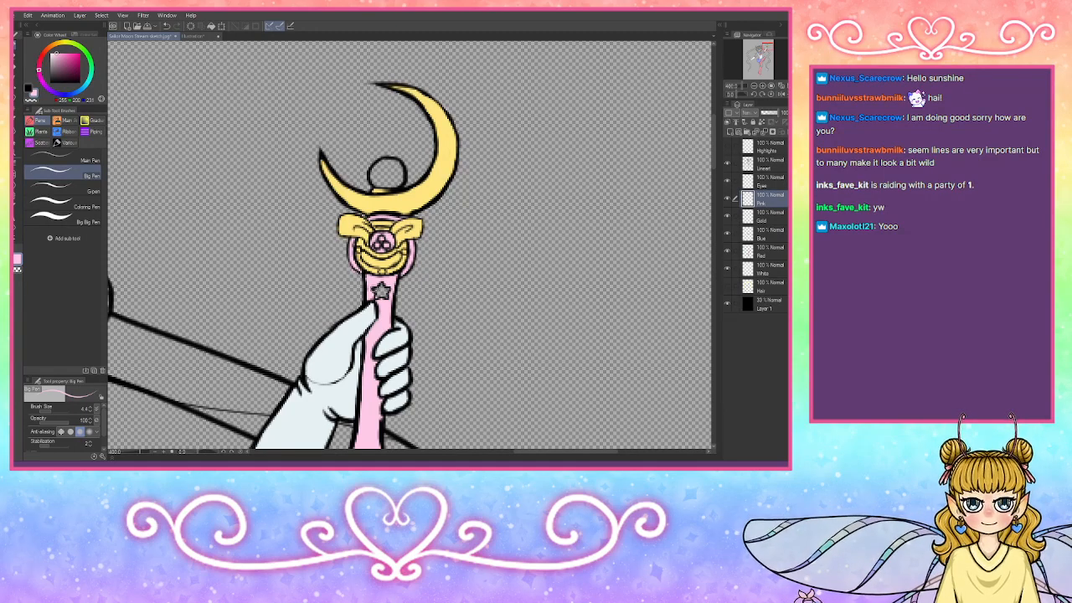
{"action": "left_click_drag", "start_coordinate": [375, 294], "coordinate": [388, 290]}
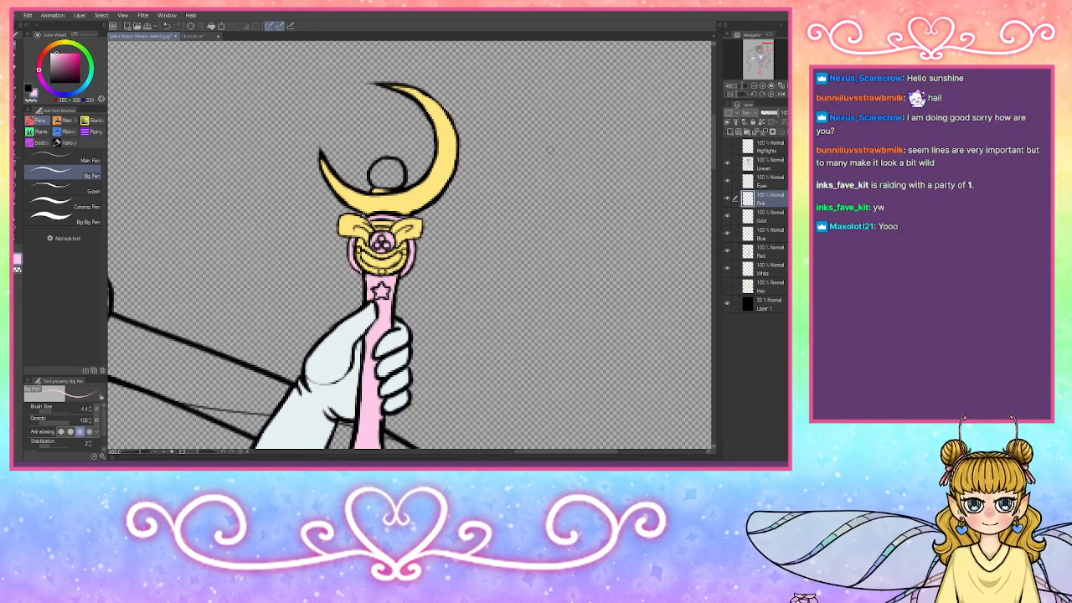
Step: Pick a near-white tint and paint the small orb inside the wand's crescent on the White layer
{"action": "left_click_drag", "start_coordinate": [458, 234], "coordinate": [481, 186]}
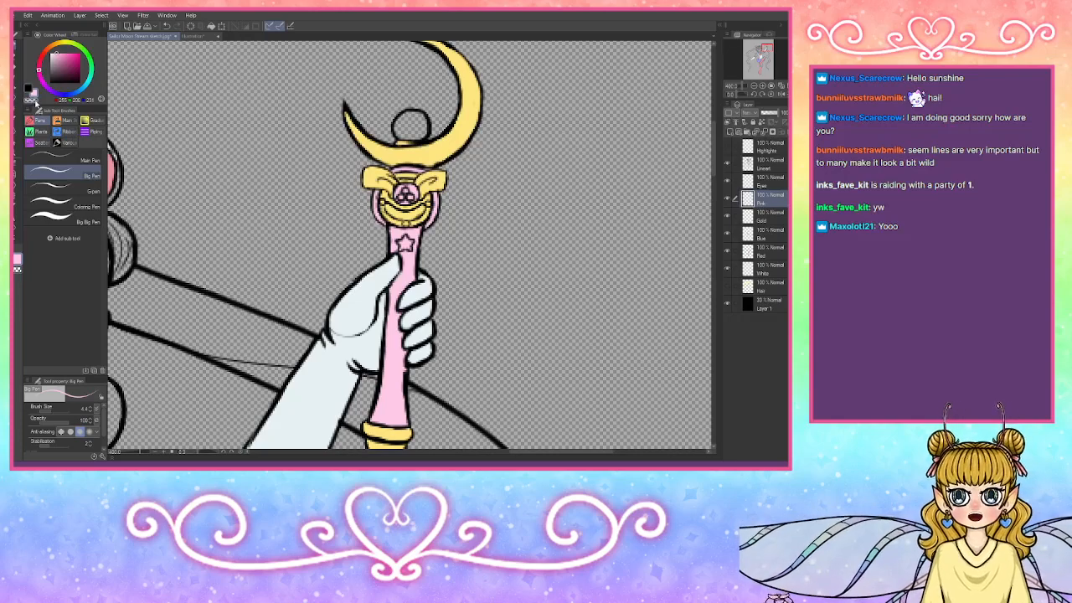
{"action": "key", "text": "c"}
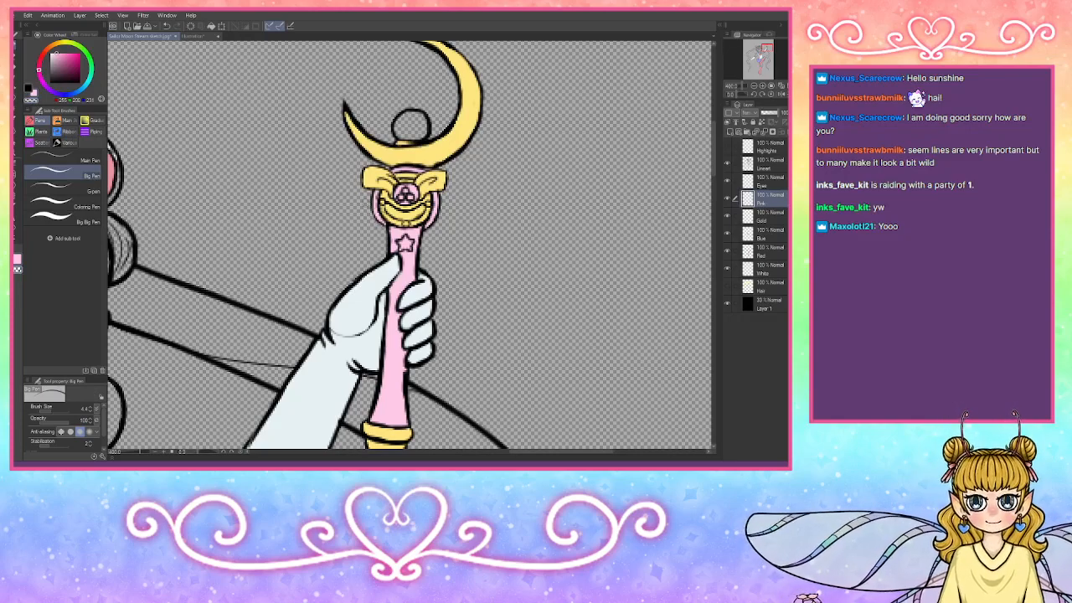
{"action": "left_click", "coordinate": [33, 92]}
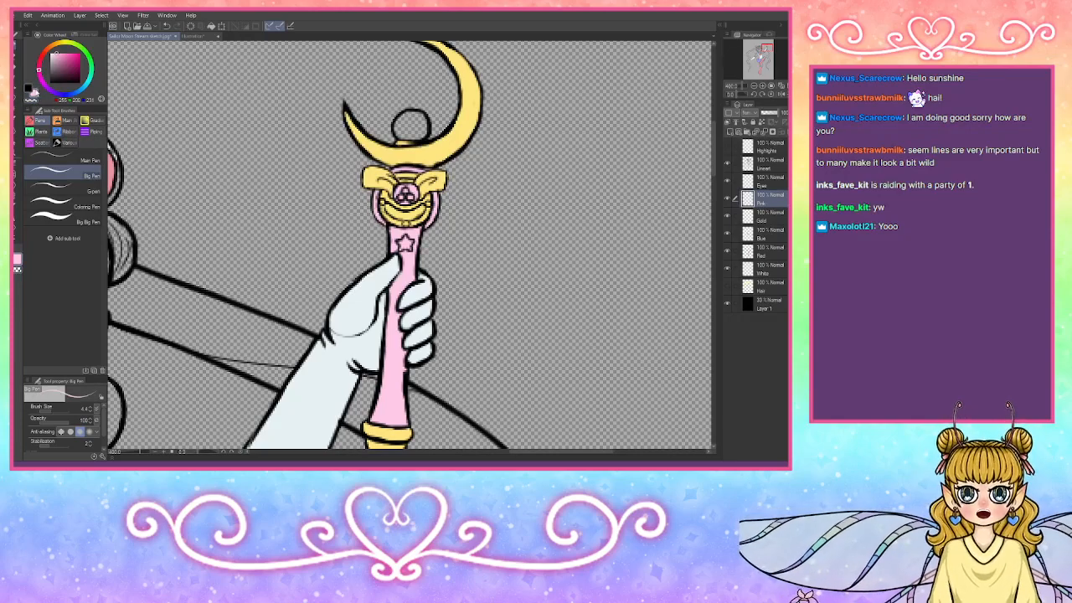
{"action": "mouse_move", "coordinate": [767, 51]}
{"action": "left_mouse_down"}
{"action": "mouse_move", "coordinate": [764, 59]}
{"action": "mouse_move", "coordinate": [764, 49]}
{"action": "left_mouse_up"}
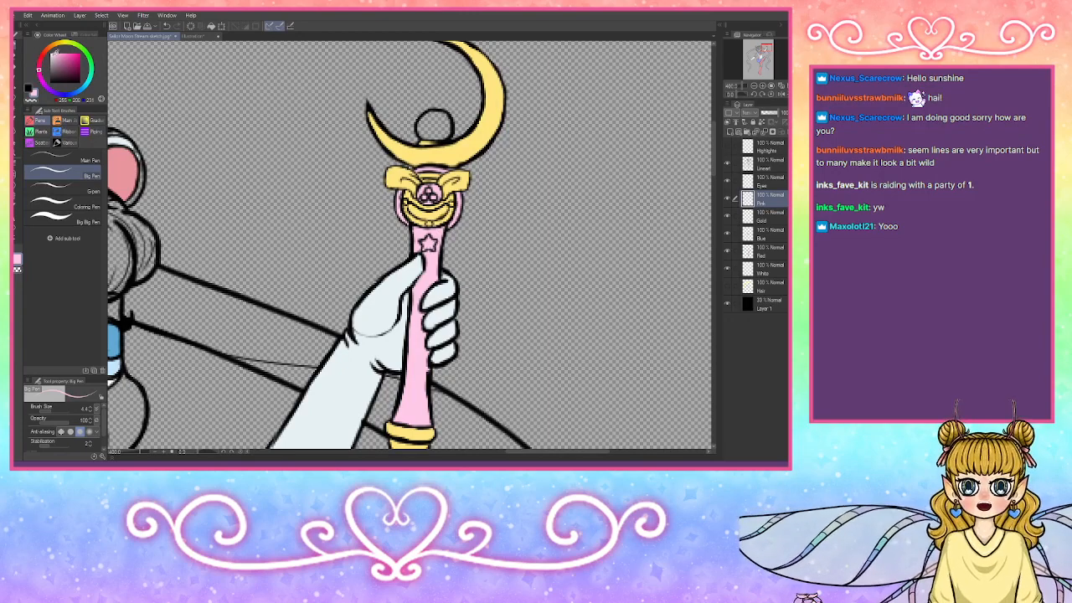
{"action": "left_click_drag", "start_coordinate": [83, 87], "coordinate": [85, 89]}
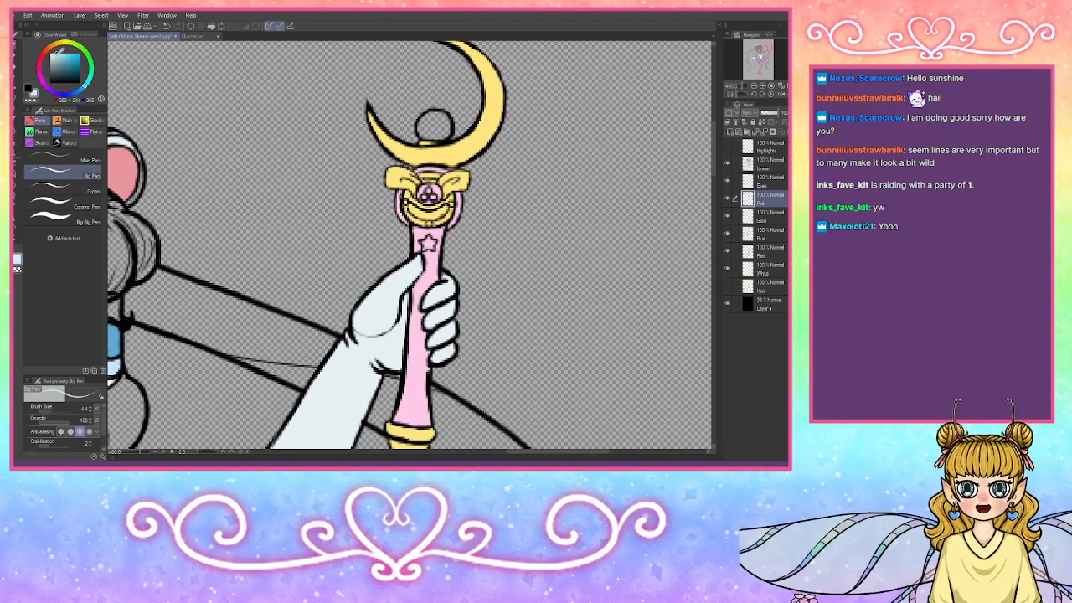
{"action": "left_click", "coordinate": [765, 238]}
{"action": "left_click", "coordinate": [765, 273]}
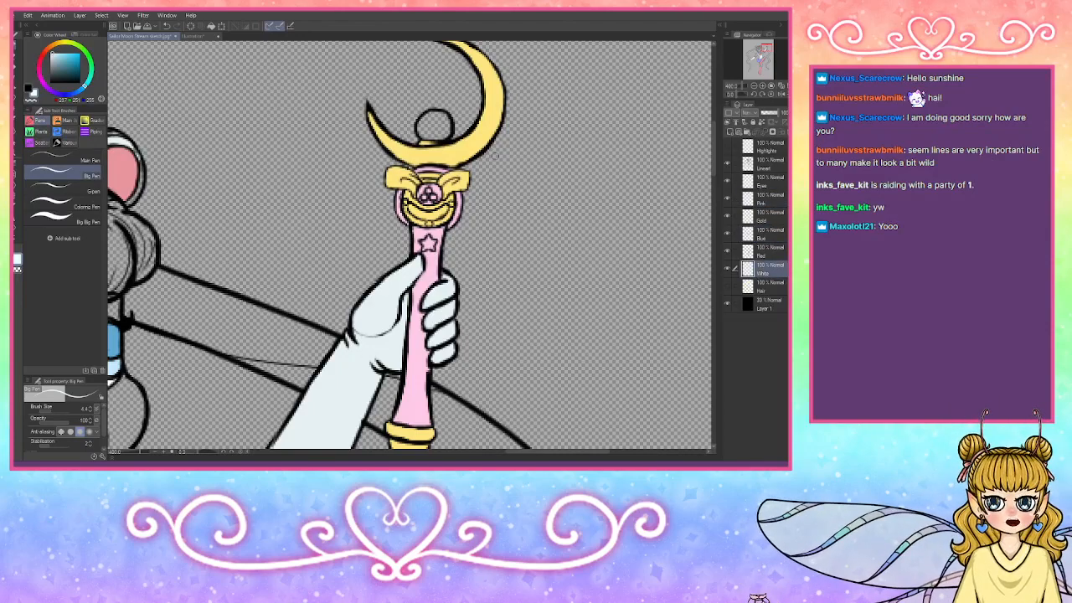
{"action": "left_click_drag", "start_coordinate": [425, 123], "coordinate": [433, 126]}
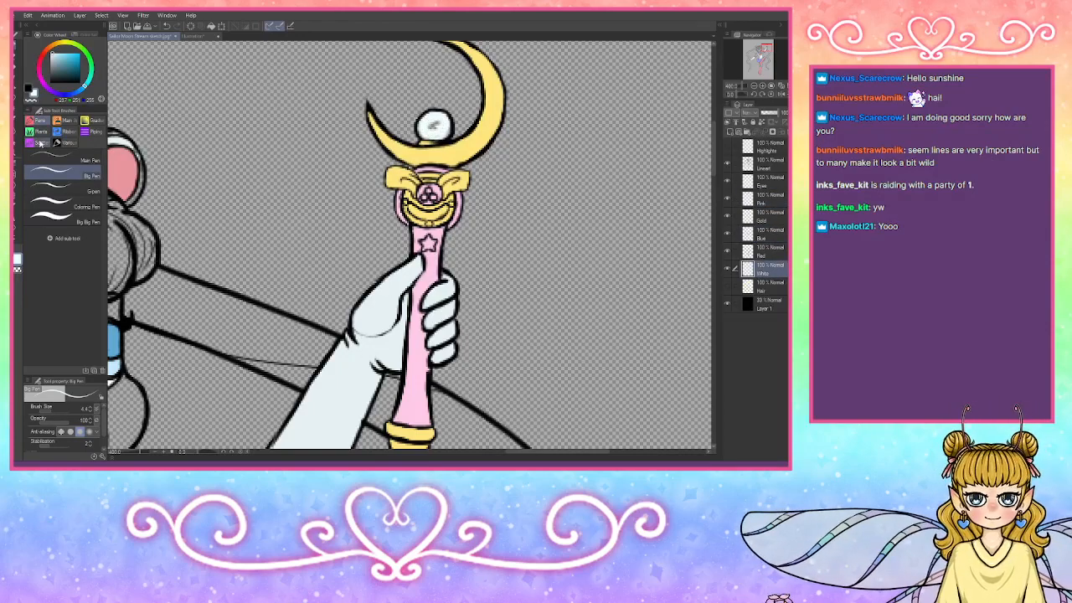
{"action": "left_click", "coordinate": [17, 122]}
{"action": "key", "text": "e"}
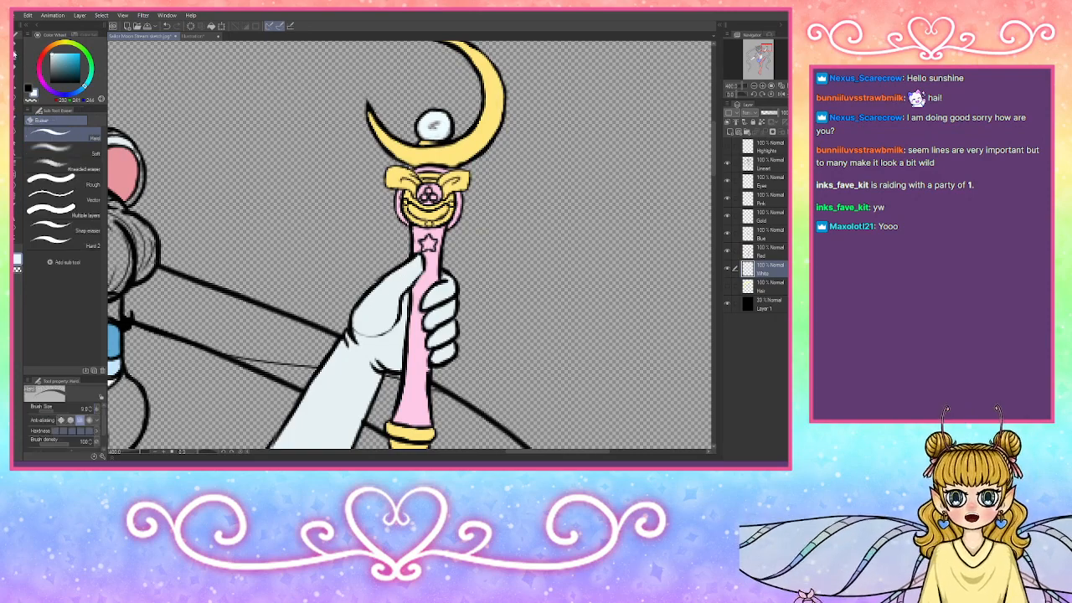
{"action": "key", "text": "p"}
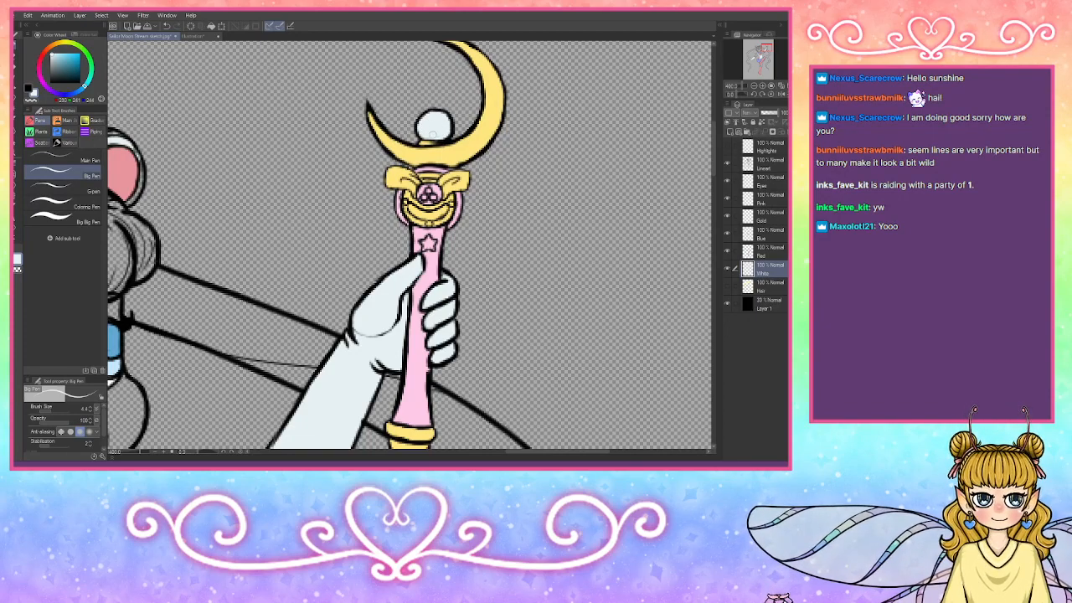
Step: Add a new layer named Skin directly above the Eyes layer
{"action": "left_click_drag", "start_coordinate": [766, 47], "coordinate": [762, 50]}
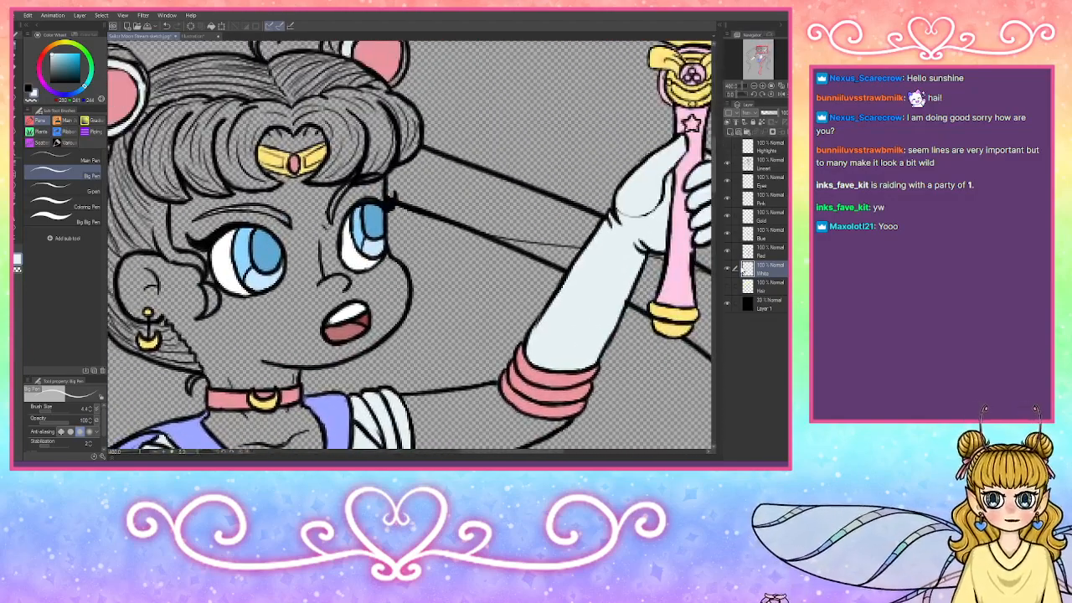
{"action": "left_click", "coordinate": [765, 179]}
{"action": "key", "text": "ctrl+shift+n"}
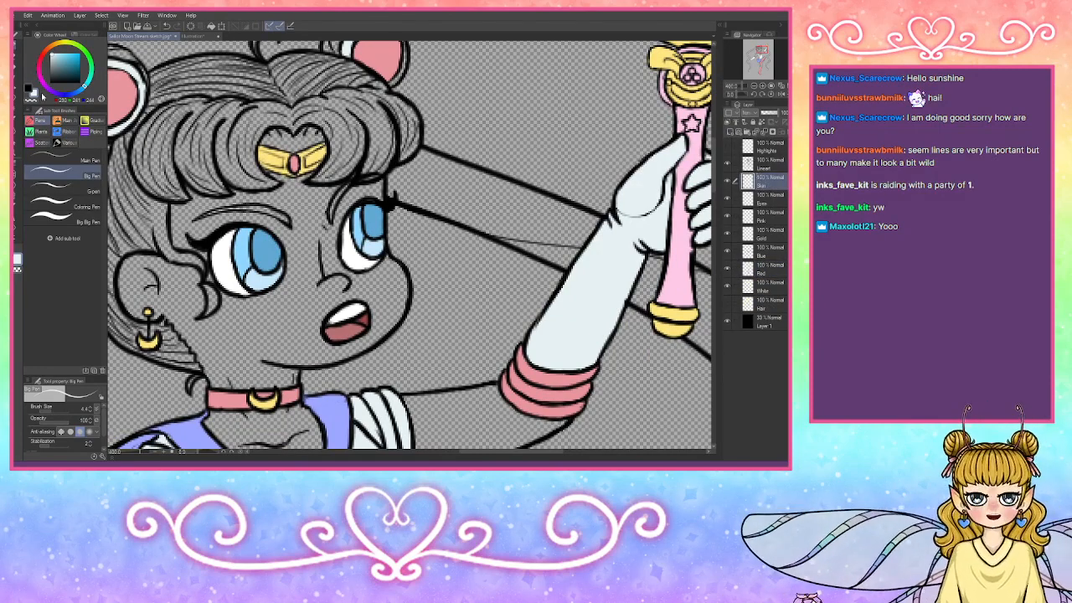
Step: Browse the saved colour sets for a skin tone and load the Hinata Colors set
{"action": "left_click", "coordinate": [81, 35]}
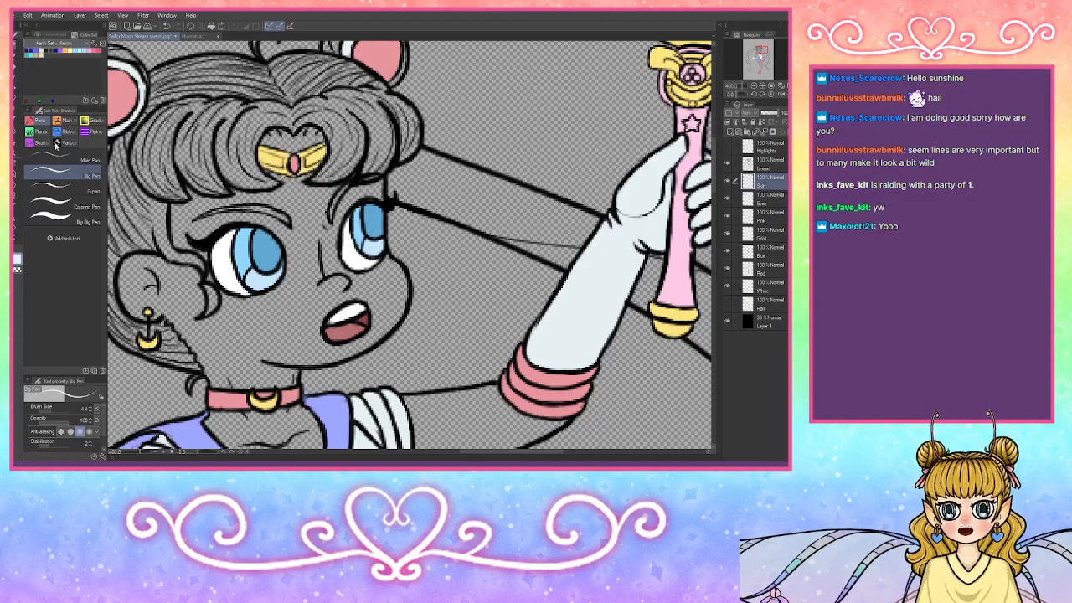
{"action": "left_click", "coordinate": [51, 43]}
{"action": "left_click", "coordinate": [51, 56]}
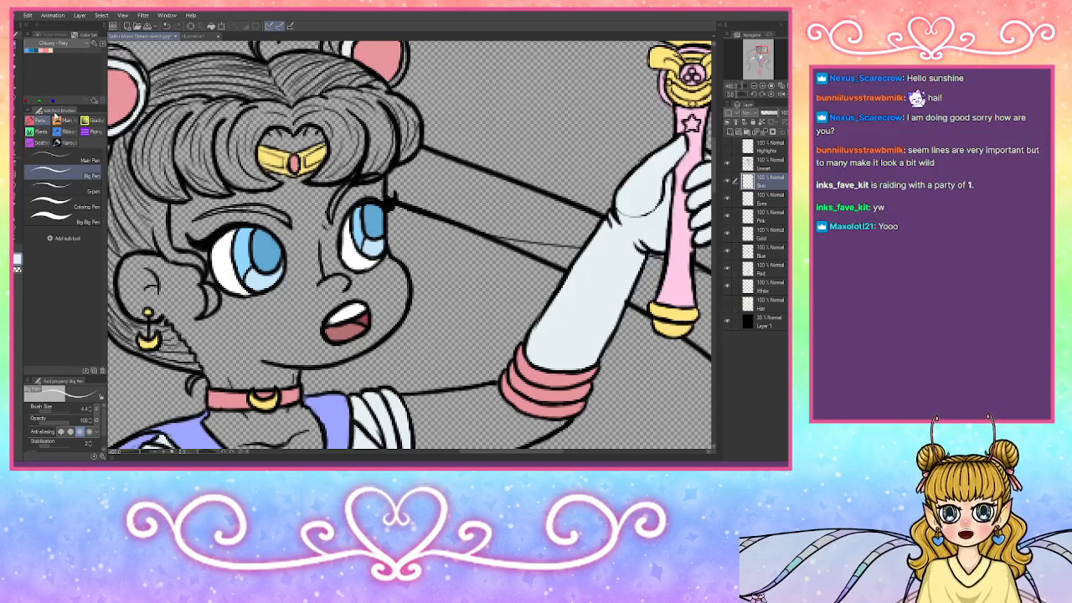
{"action": "left_click", "coordinate": [55, 82]}
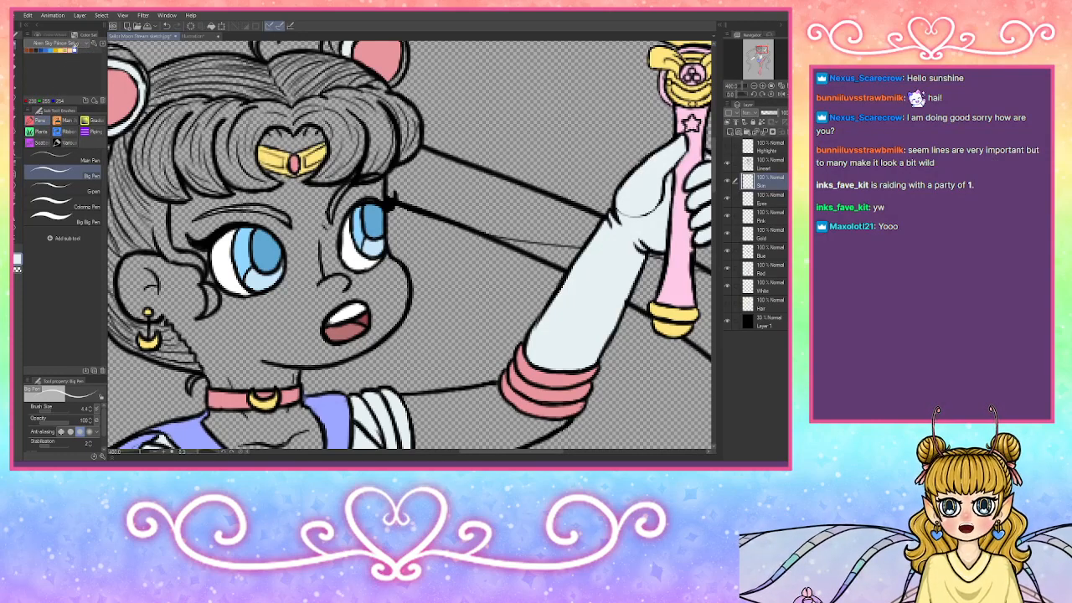
{"action": "left_click", "coordinate": [59, 64]}
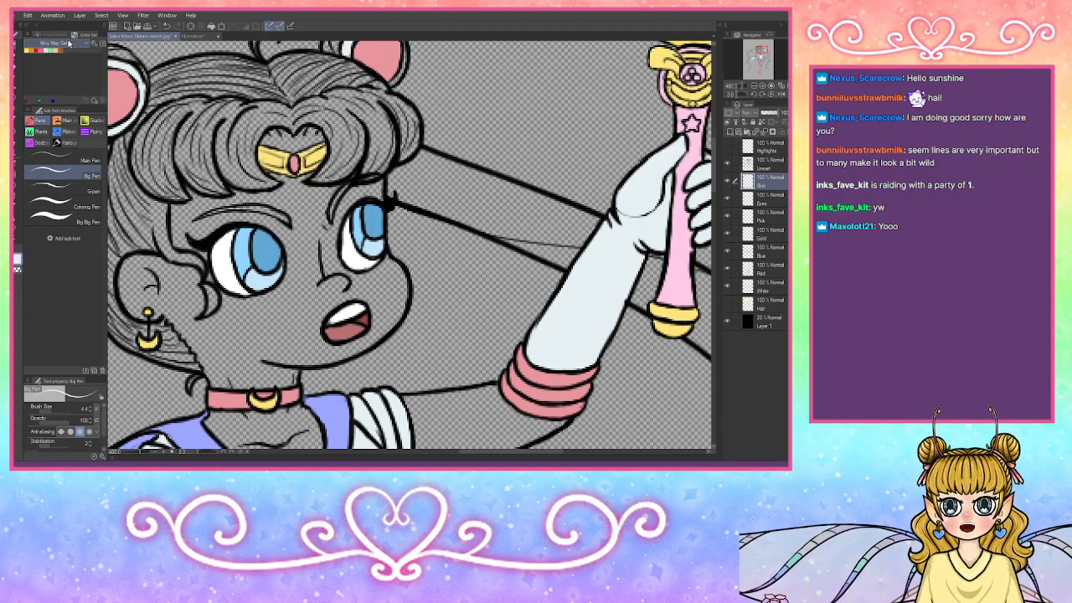
{"action": "left_click", "coordinate": [67, 44]}
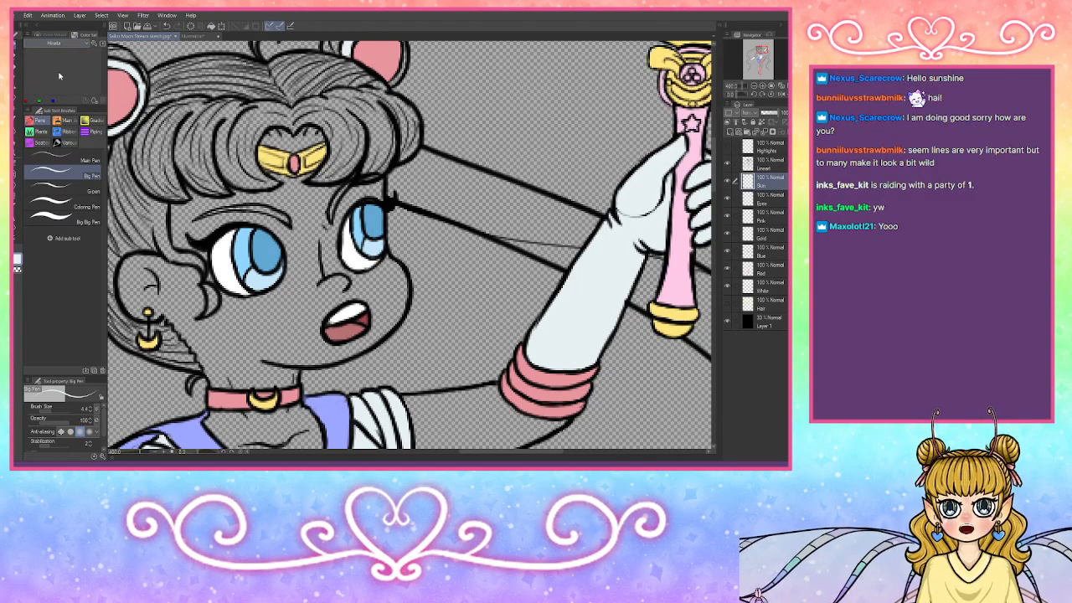
{"action": "left_click", "coordinate": [55, 225]}
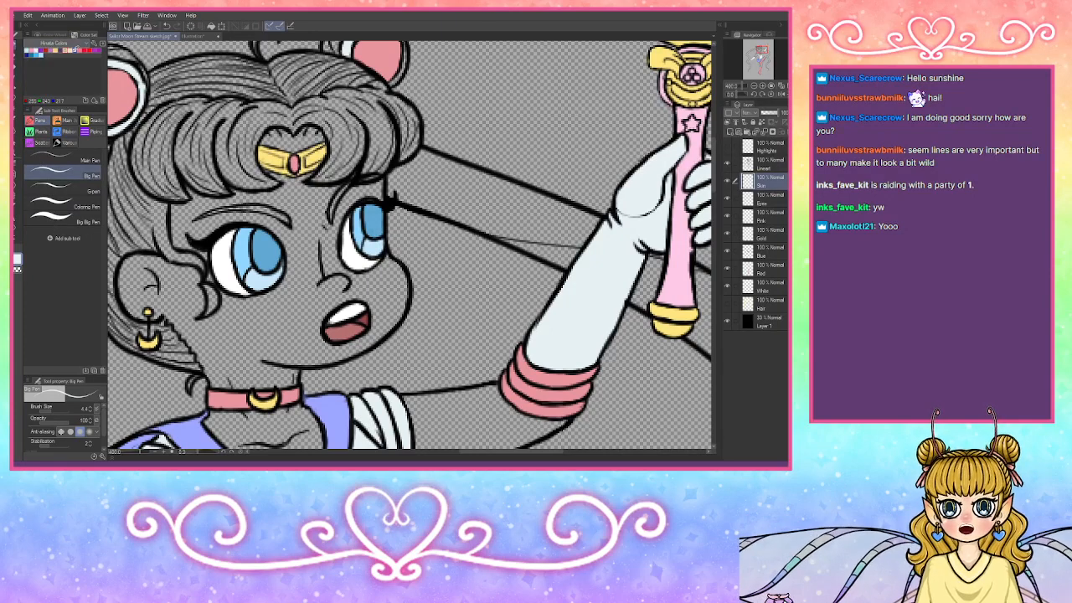
Step: Fill the face, the forehead beneath the fringe and the gap above the tiara with light peach
{"action": "left_click", "coordinate": [17, 76]}
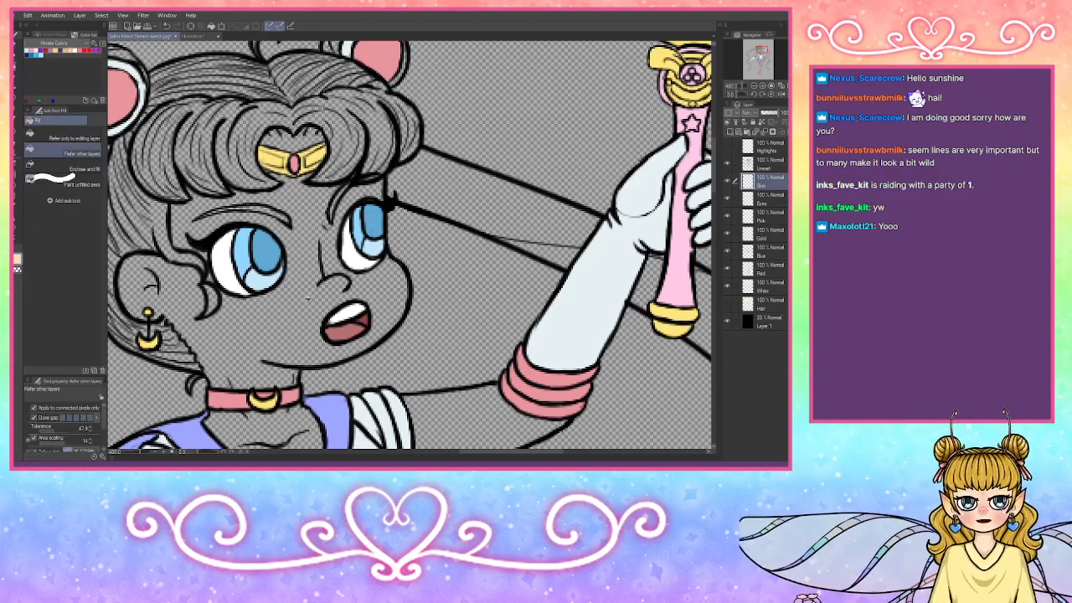
{"action": "left_click", "coordinate": [307, 300]}
{"action": "left_click", "coordinate": [381, 274]}
{"action": "left_click", "coordinate": [340, 259]}
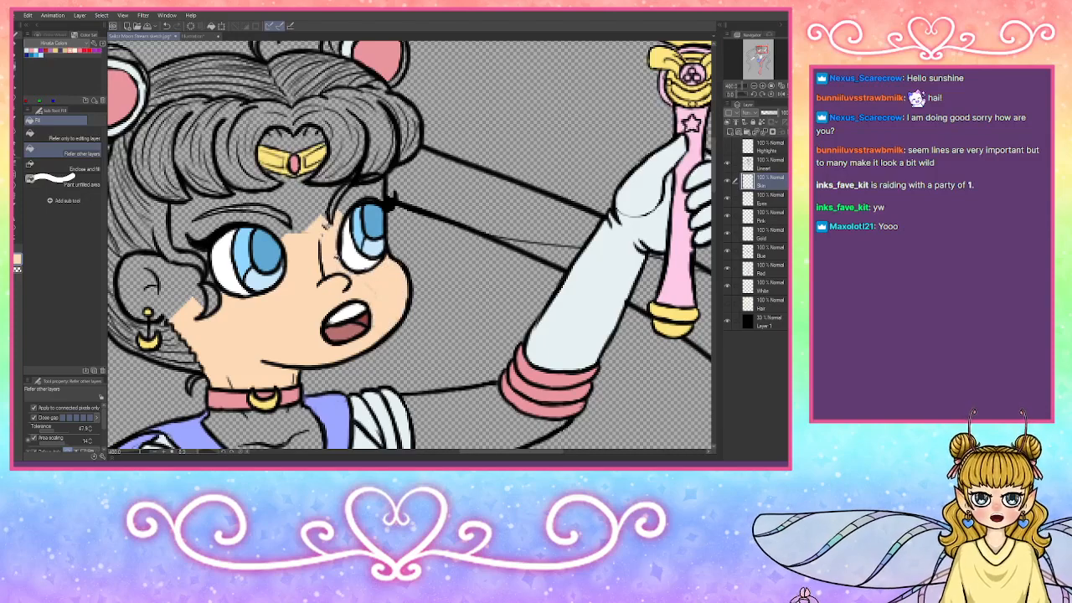
{"action": "left_click", "coordinate": [328, 214]}
{"action": "left_click", "coordinate": [361, 194]}
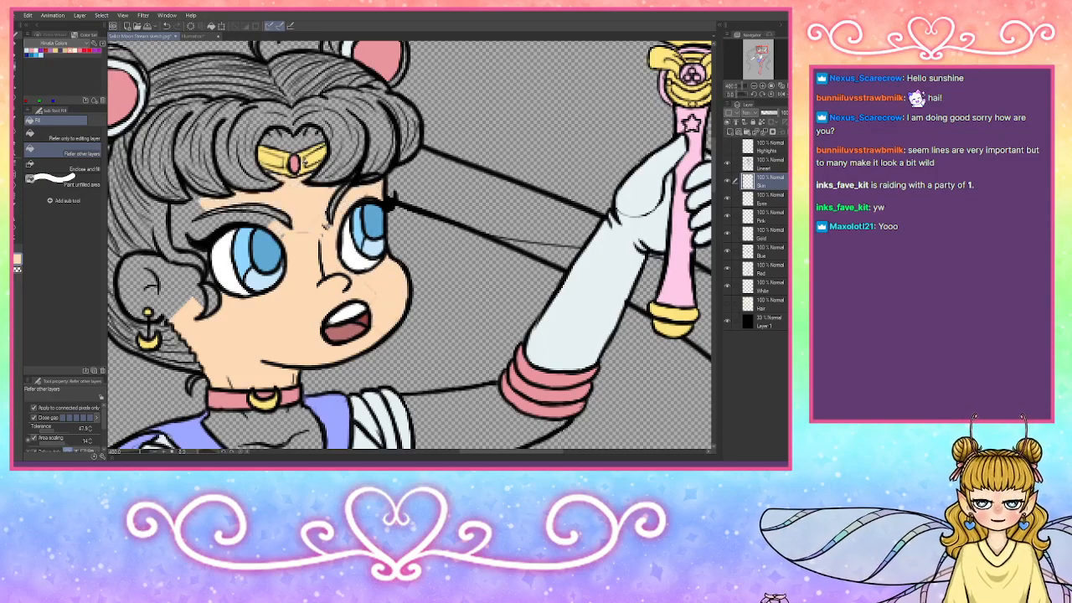
{"action": "left_click", "coordinate": [304, 140]}
{"action": "left_click", "coordinate": [197, 216]}
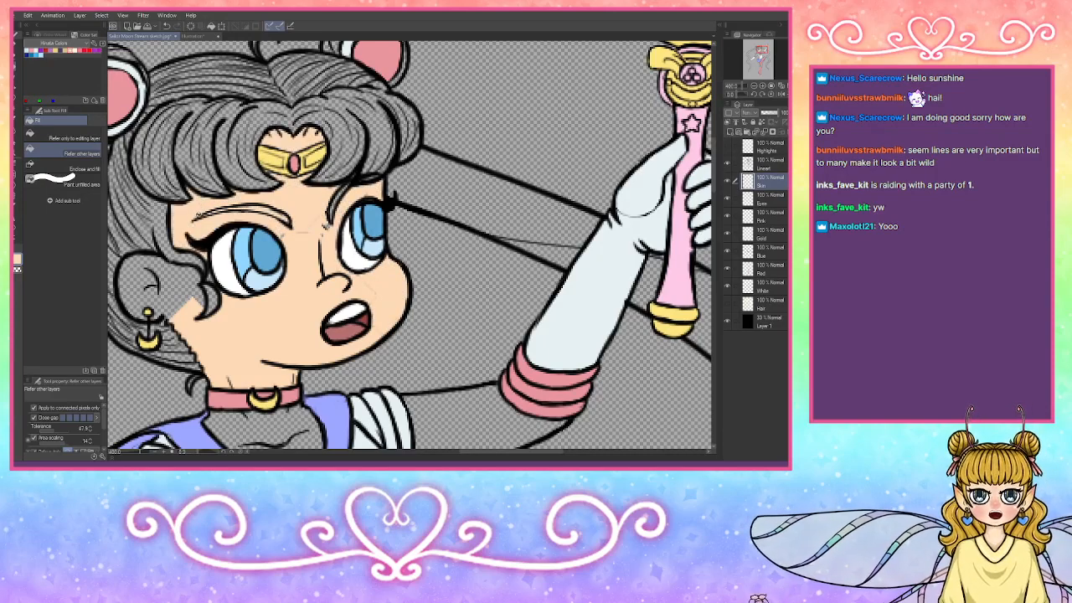
Step: Try to fill the ear and the area beside it with light peach, undoing each fill
{"action": "left_click", "coordinate": [182, 285]}
{"action": "key", "text": "ctrl+z"}
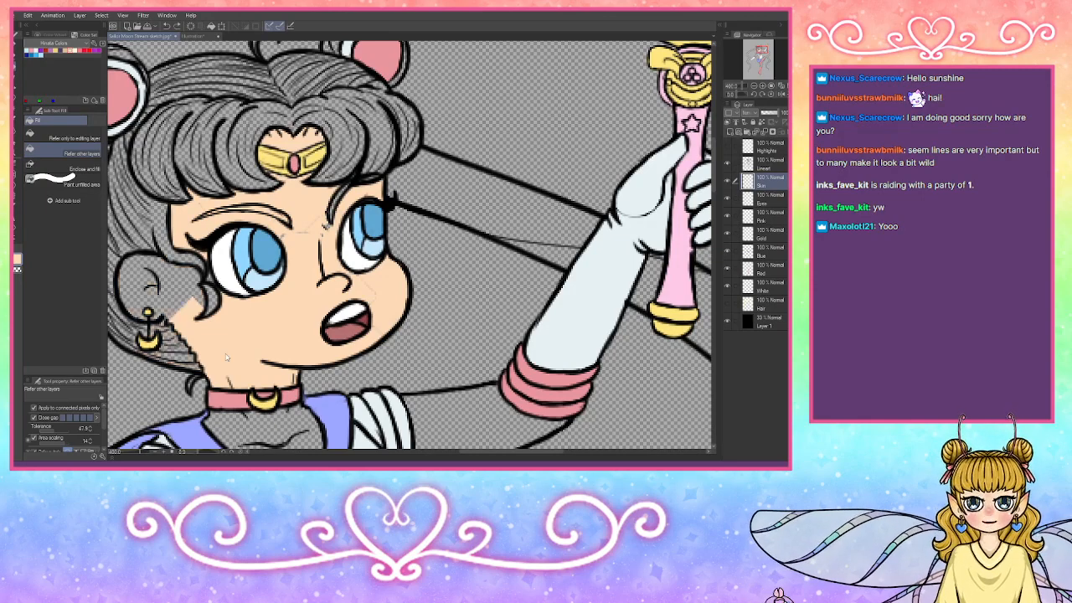
{"action": "left_click", "coordinate": [195, 285]}
{"action": "key", "text": "ctrl+z"}
{"action": "left_click", "coordinate": [197, 289]}
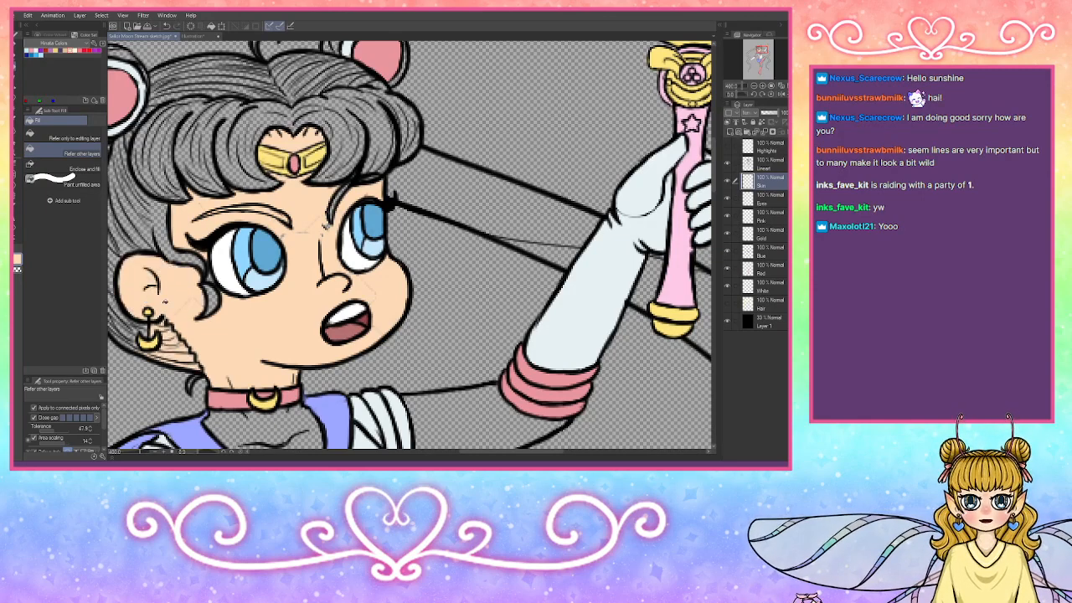
{"action": "key", "text": "ctrl+z"}
Step: Fill the neckline, both bare upper arms and the exposed skin of both legs with light peach
{"action": "left_click", "coordinate": [249, 419]}
{"action": "left_click", "coordinate": [310, 425]}
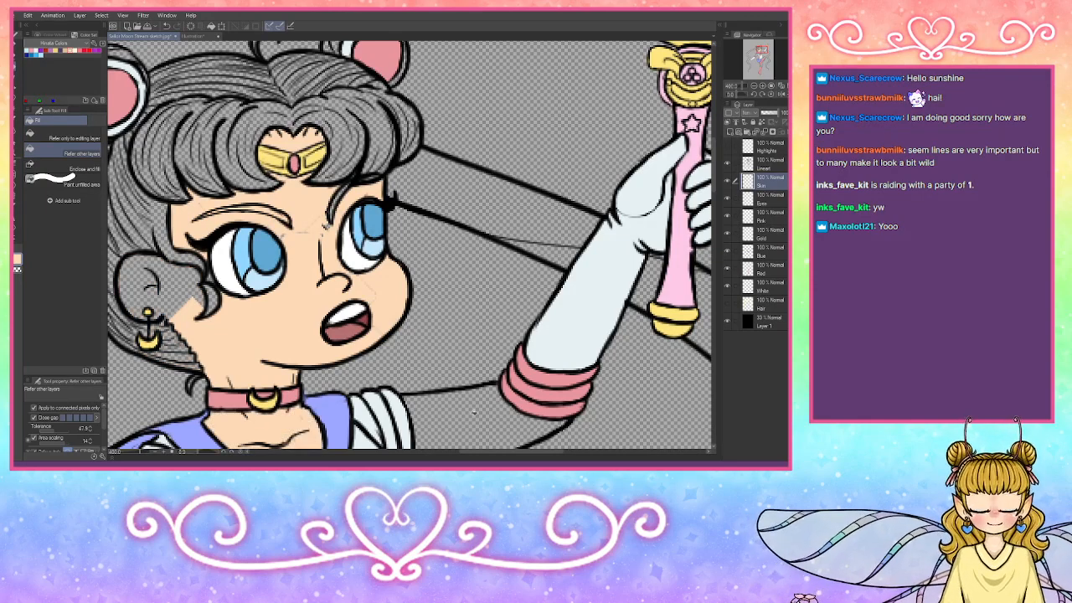
{"action": "left_click", "coordinate": [475, 413]}
{"action": "left_click", "coordinate": [754, 86]}
{"action": "left_click", "coordinate": [754, 86]}
{"action": "left_click", "coordinate": [754, 85]}
{"action": "left_click_drag", "start_coordinate": [761, 47], "coordinate": [760, 60]}
{"action": "left_click", "coordinate": [436, 238]}
{"action": "left_click", "coordinate": [490, 191]}
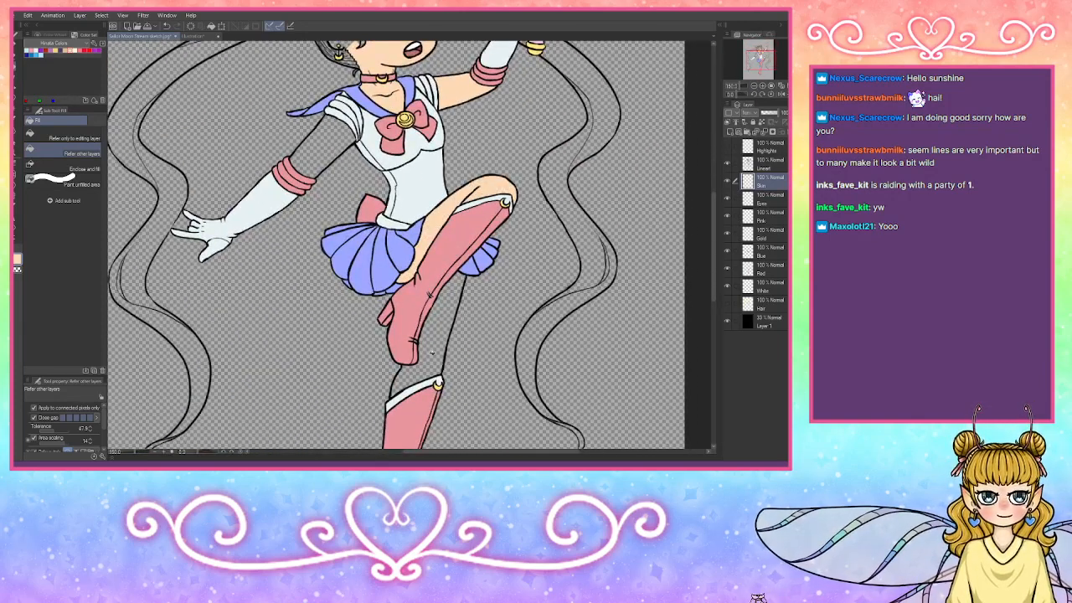
{"action": "left_click", "coordinate": [431, 354]}
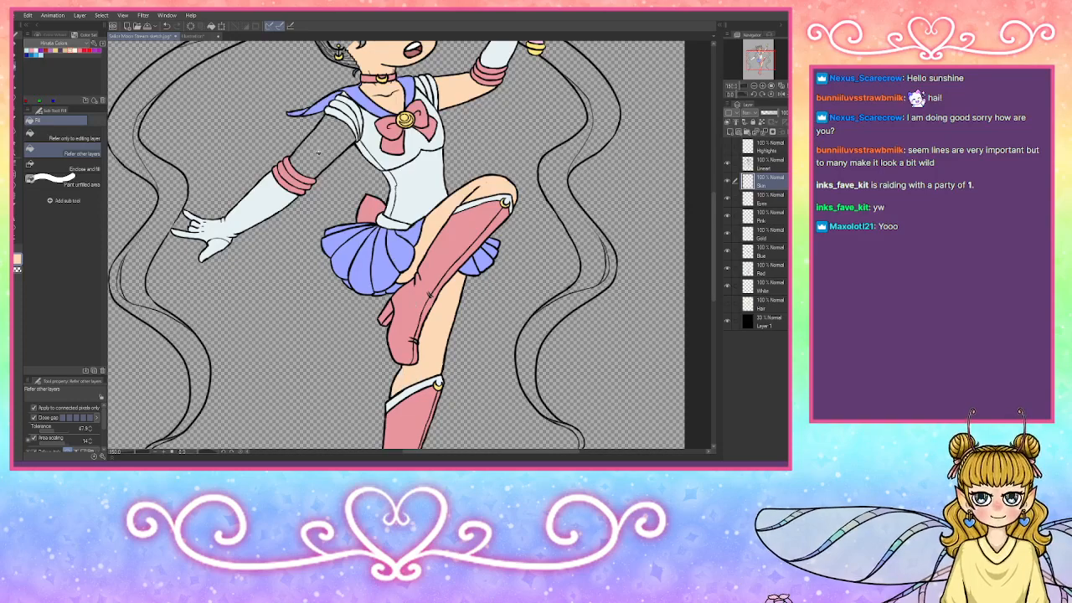
{"action": "left_click", "coordinate": [318, 152]}
Step: Paint the ear and the forehead area across the tiara and fringe light peach with the Coloring Pen
{"action": "left_click", "coordinate": [19, 52]}
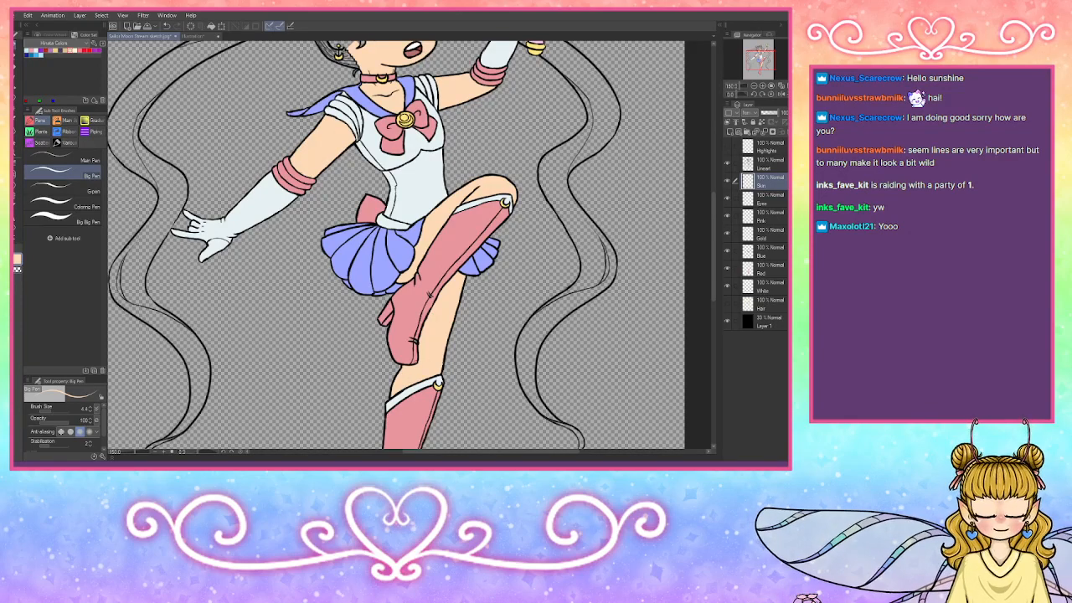
{"action": "left_click_drag", "start_coordinate": [760, 60], "coordinate": [763, 55]}
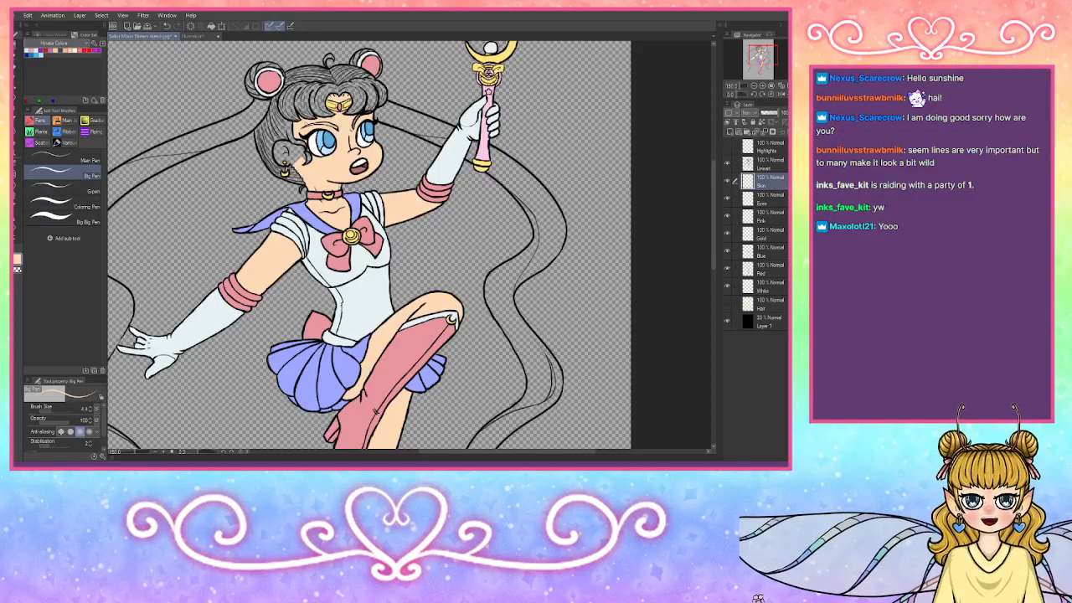
{"action": "left_click", "coordinate": [763, 86]}
{"action": "left_click", "coordinate": [763, 85]}
{"action": "left_click", "coordinate": [764, 85]}
{"action": "left_click_drag", "start_coordinate": [761, 57], "coordinate": [761, 53]}
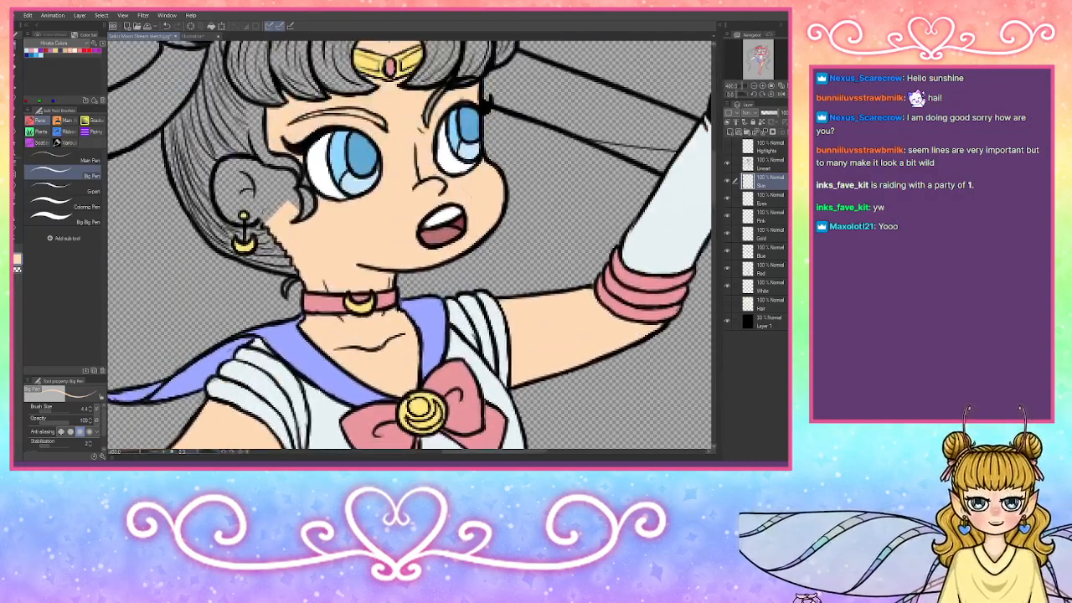
{"action": "left_click", "coordinate": [63, 206]}
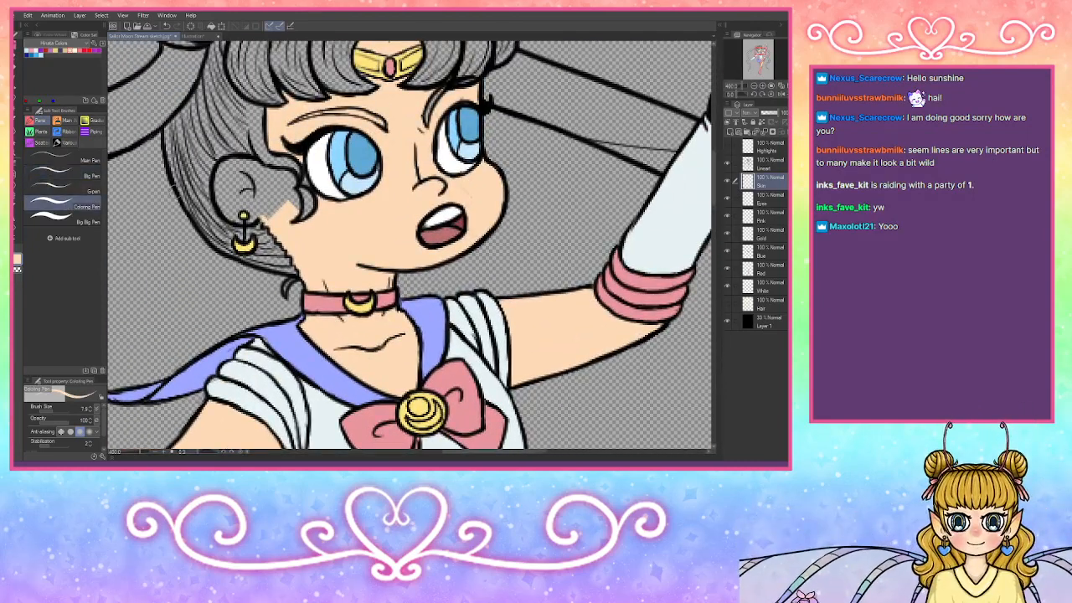
{"action": "mouse_move", "coordinate": [249, 208]}
{"action": "left_mouse_down"}
{"action": "mouse_move", "coordinate": [225, 178]}
{"action": "mouse_move", "coordinate": [268, 197]}
{"action": "mouse_move", "coordinate": [283, 174]}
{"action": "mouse_move", "coordinate": [300, 210]}
{"action": "mouse_move", "coordinate": [285, 206]}
{"action": "mouse_move", "coordinate": [270, 228]}
{"action": "mouse_move", "coordinate": [265, 218]}
{"action": "left_mouse_up"}
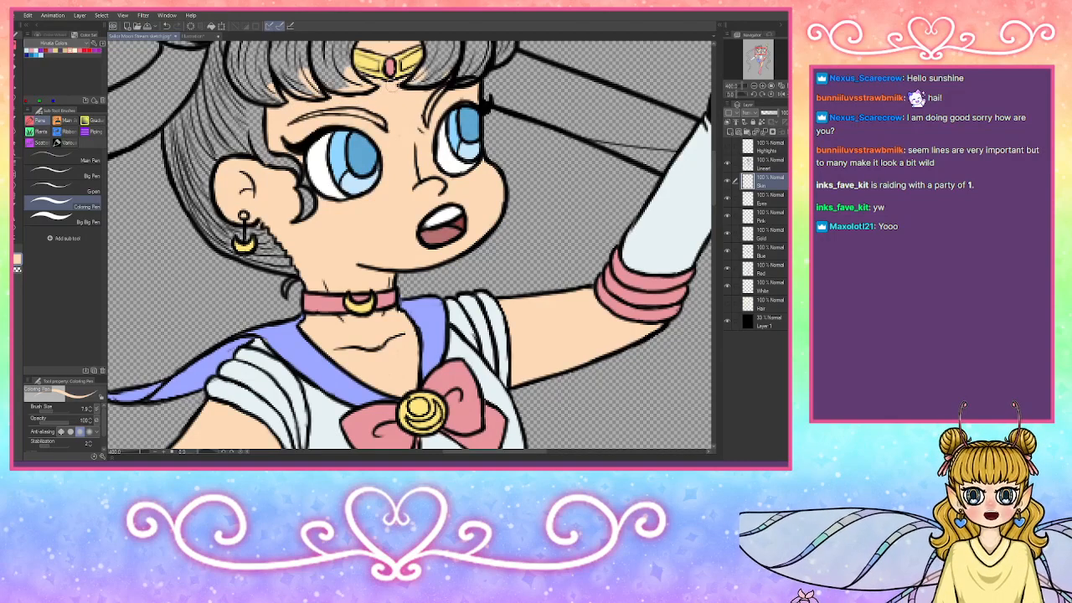
{"action": "mouse_move", "coordinate": [417, 72]}
{"action": "left_mouse_down"}
{"action": "mouse_move", "coordinate": [346, 64]}
{"action": "mouse_move", "coordinate": [344, 52]}
{"action": "left_mouse_up"}
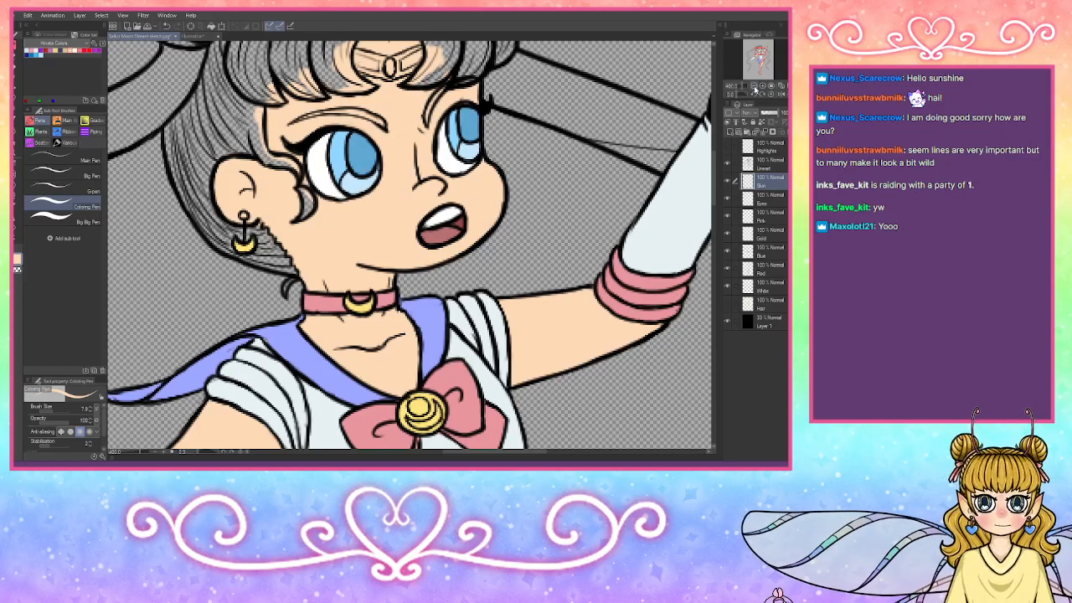
Step: Touch up the skin around the glove band, skirt edge and raised leg with light peach using the Coloring Pen
{"action": "left_click", "coordinate": [736, 97]}
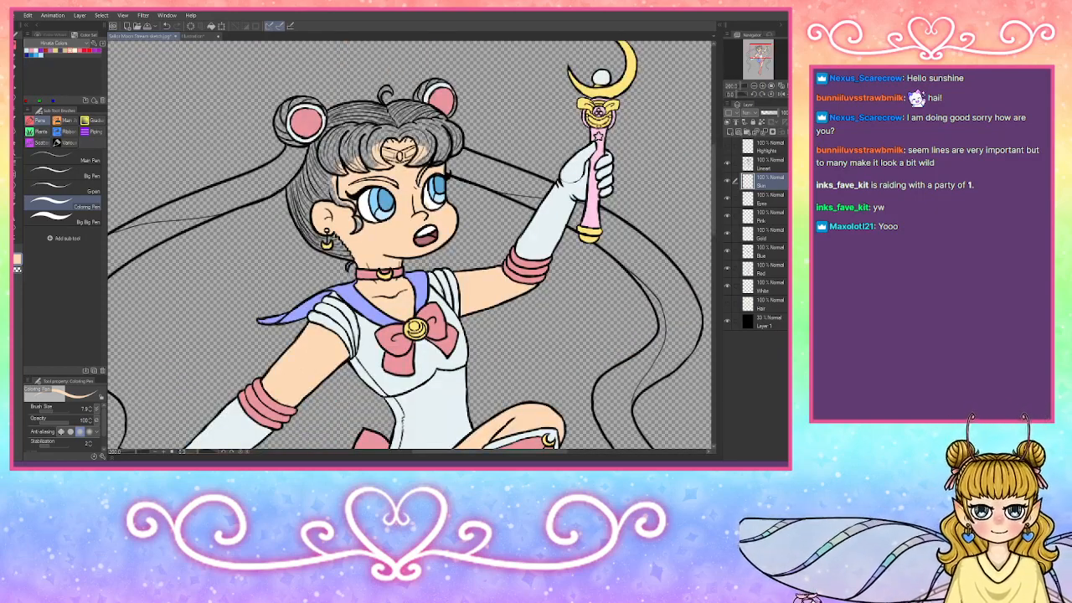
{"action": "scroll", "coordinate": [572, 233], "scroll_direction": "down", "scroll_amount": 10}
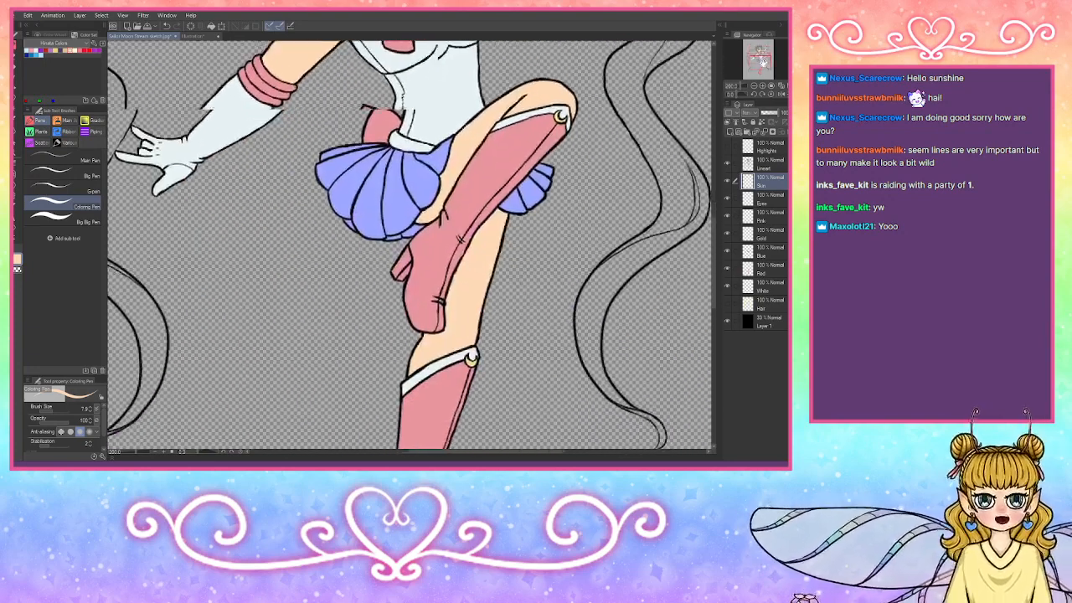
{"action": "left_click_drag", "start_coordinate": [435, 111], "coordinate": [422, 87]}
{"action": "mouse_move", "coordinate": [310, 122]}
{"action": "left_mouse_down"}
{"action": "mouse_move", "coordinate": [293, 105]}
{"action": "mouse_move", "coordinate": [319, 99]}
{"action": "mouse_move", "coordinate": [323, 126]}
{"action": "left_mouse_up"}
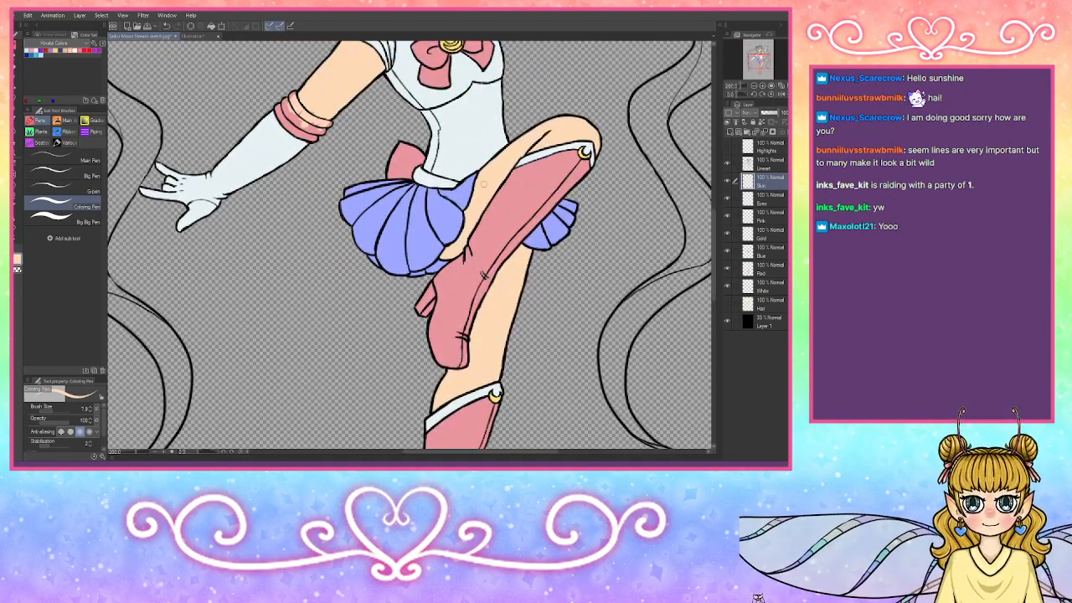
{"action": "left_click_drag", "start_coordinate": [459, 211], "coordinate": [468, 200]}
{"action": "left_click_drag", "start_coordinate": [466, 242], "coordinate": [520, 160]}
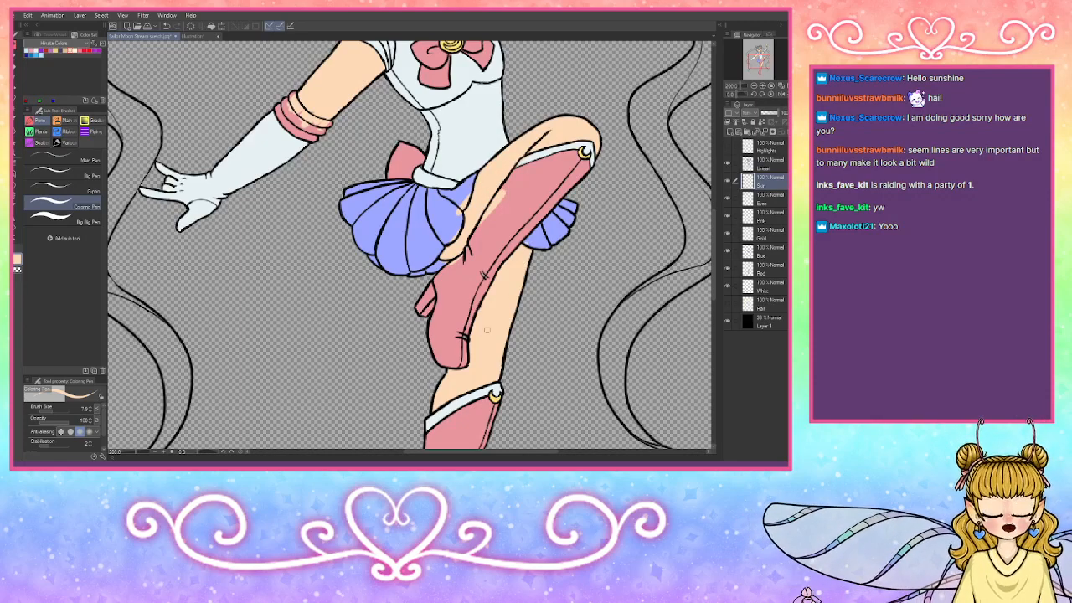
Step: Move the Skin layer beneath the Hair layer and make the Hair layer visible
{"action": "left_click_drag", "start_coordinate": [771, 185], "coordinate": [775, 315]}
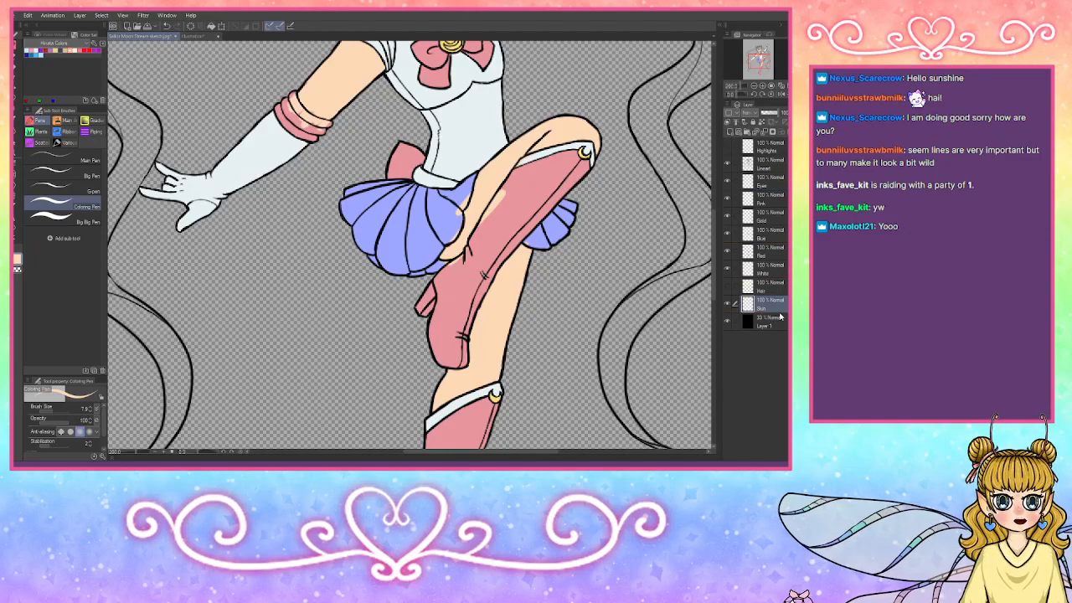
{"action": "left_click", "coordinate": [727, 287]}
Step: Select the Red layer, sample the boot colour for the Coloring Pen and check the boots and costume
{"action": "left_click", "coordinate": [771, 247]}
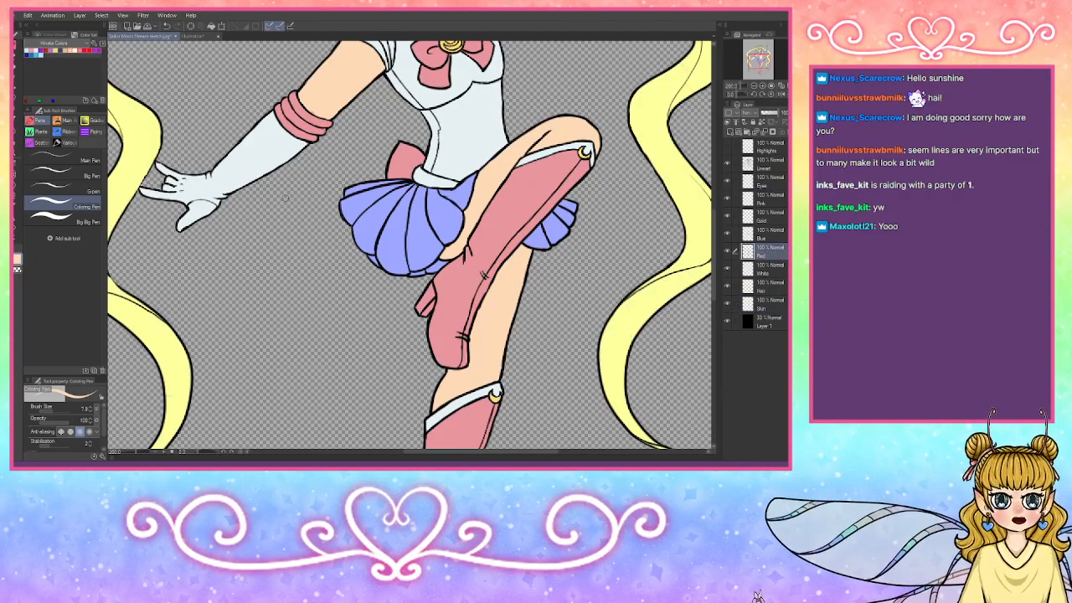
{"action": "left_click", "coordinate": [15, 121]}
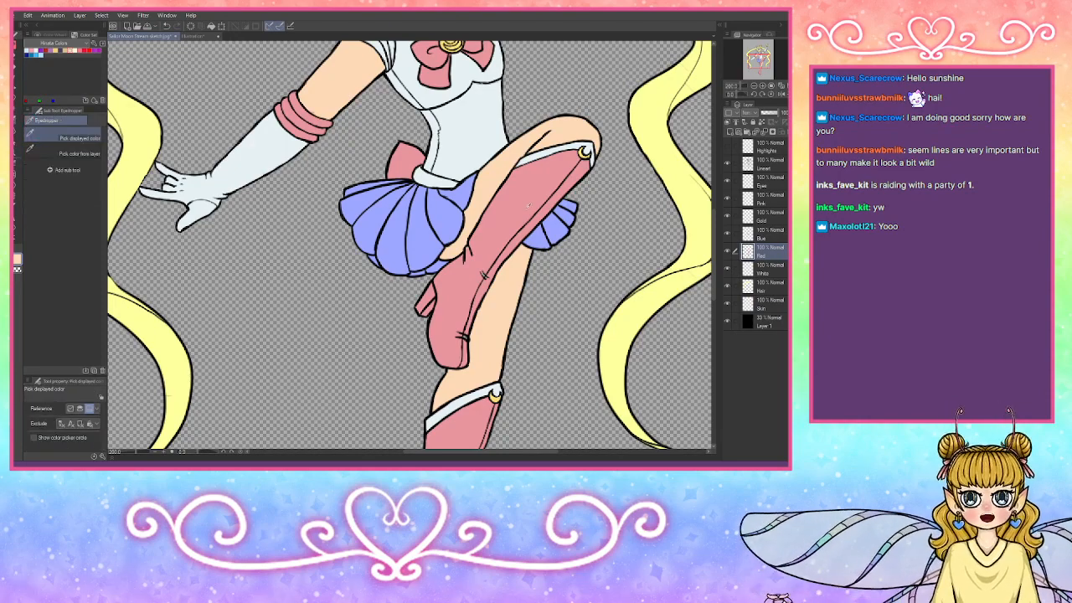
{"action": "left_click", "coordinate": [528, 205]}
{"action": "left_click", "coordinate": [16, 48]}
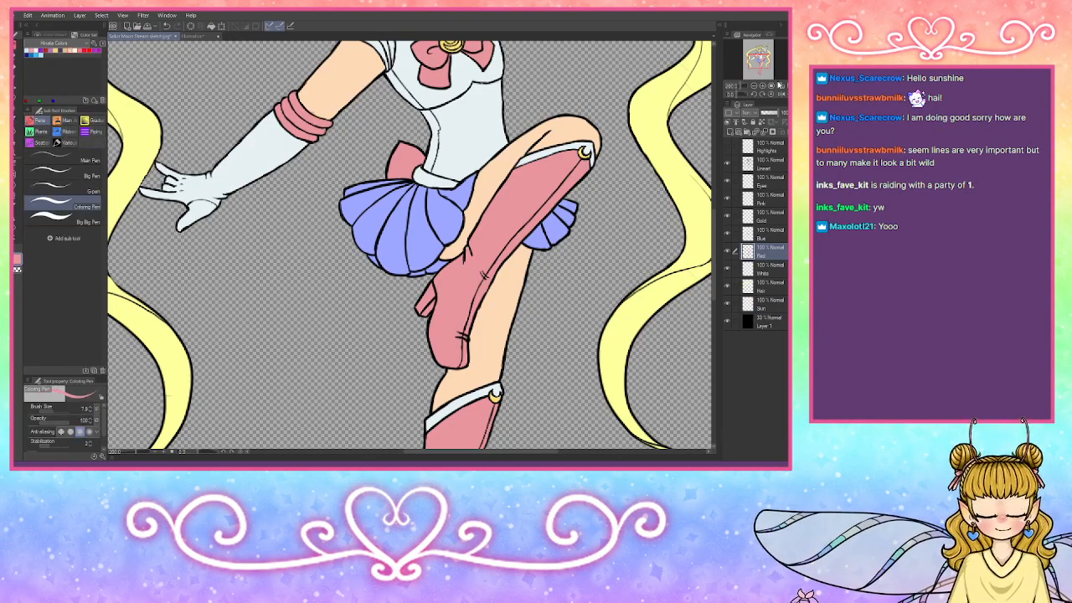
{"action": "left_click_drag", "start_coordinate": [760, 68], "coordinate": [758, 71]}
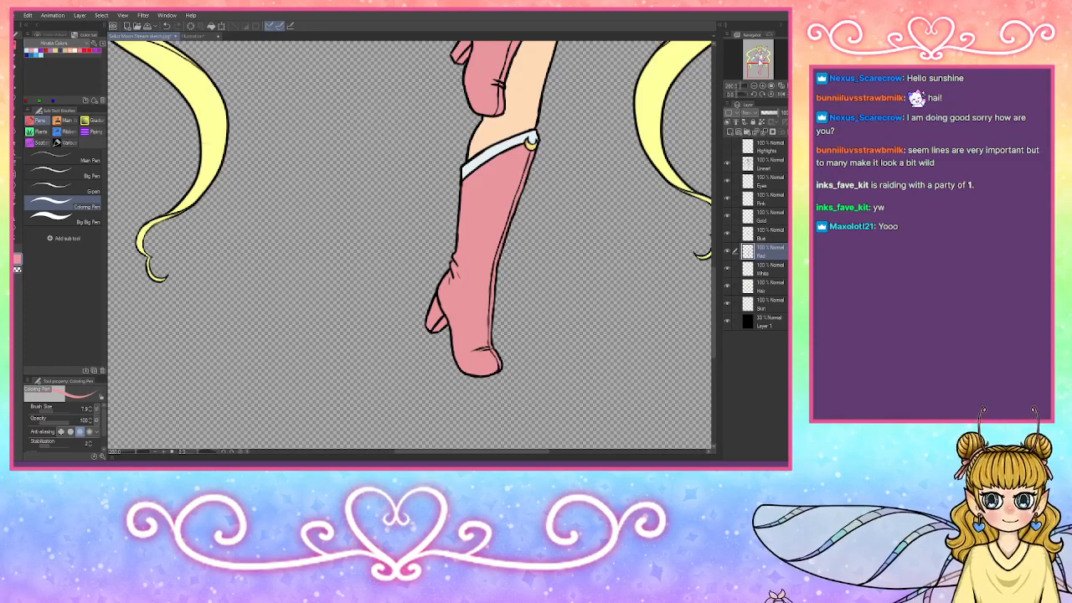
{"action": "left_click_drag", "start_coordinate": [758, 71], "coordinate": [757, 58]}
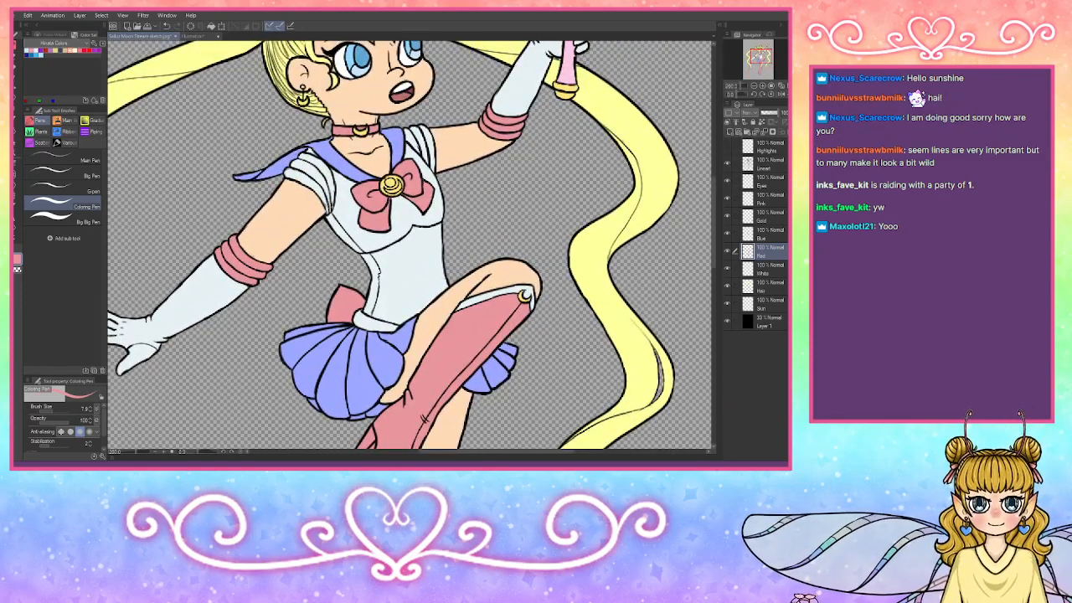
Step: On the Pink layer, sample the wand handle's pink and paint the centre of the bow's brooch
{"action": "left_click", "coordinate": [760, 205]}
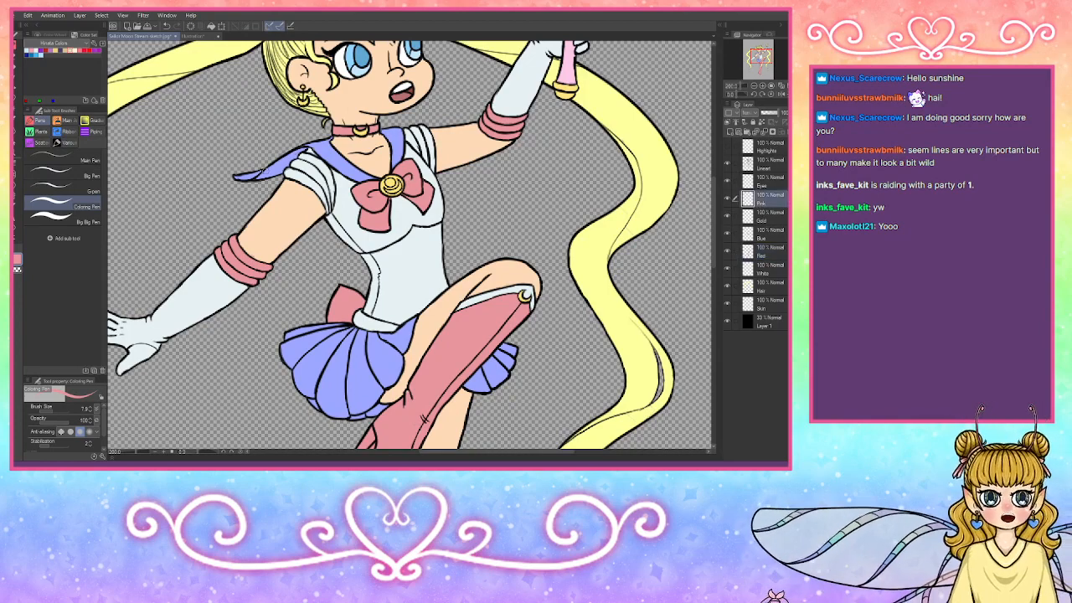
{"action": "key", "text": "i"}
{"action": "left_click", "coordinate": [585, 84]}
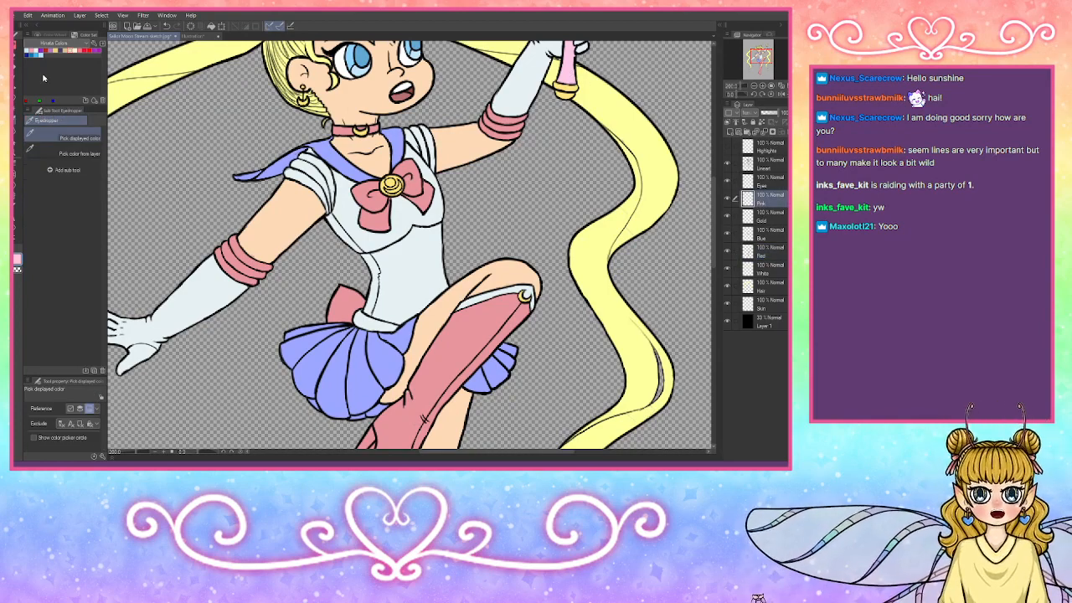
{"action": "key", "text": "p"}
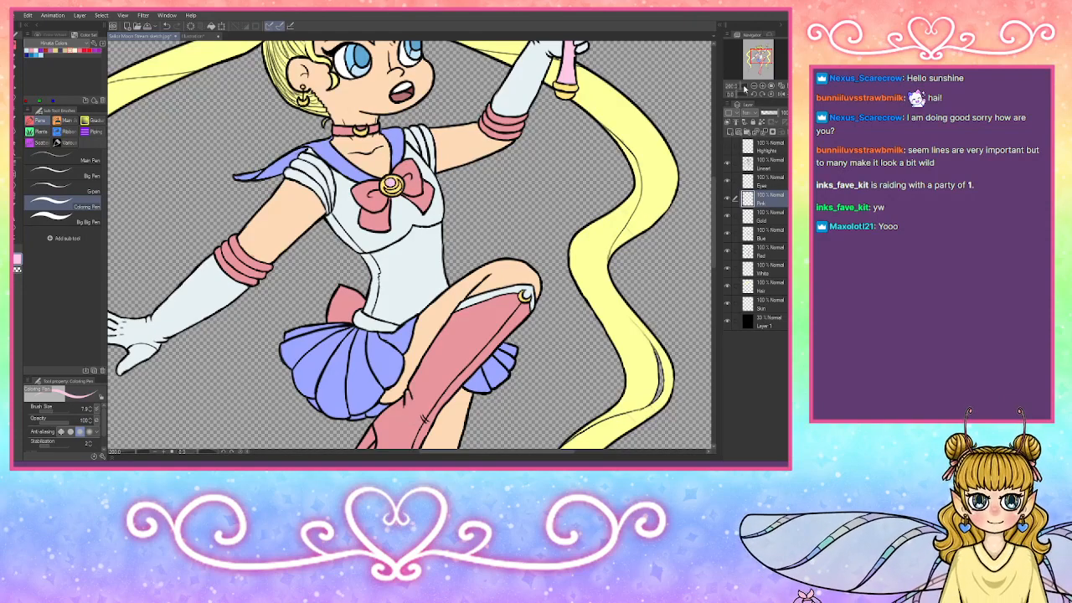
Step: Select the Hair layer and set the Coloring Pen colour to the light yellow of the hair
{"action": "left_click_drag", "start_coordinate": [764, 57], "coordinate": [764, 49]}
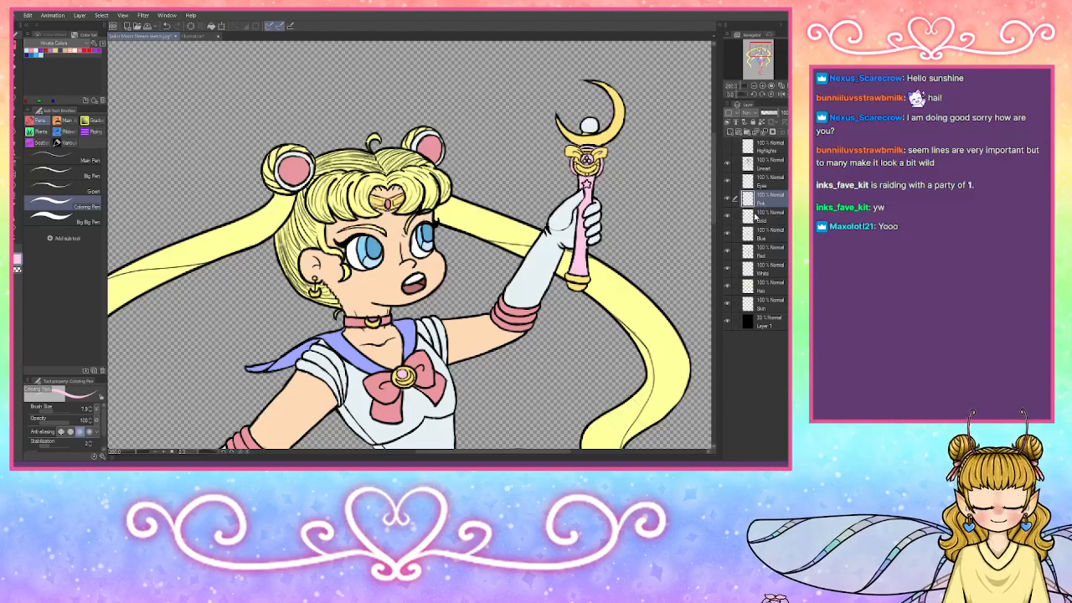
{"action": "left_click", "coordinate": [769, 290]}
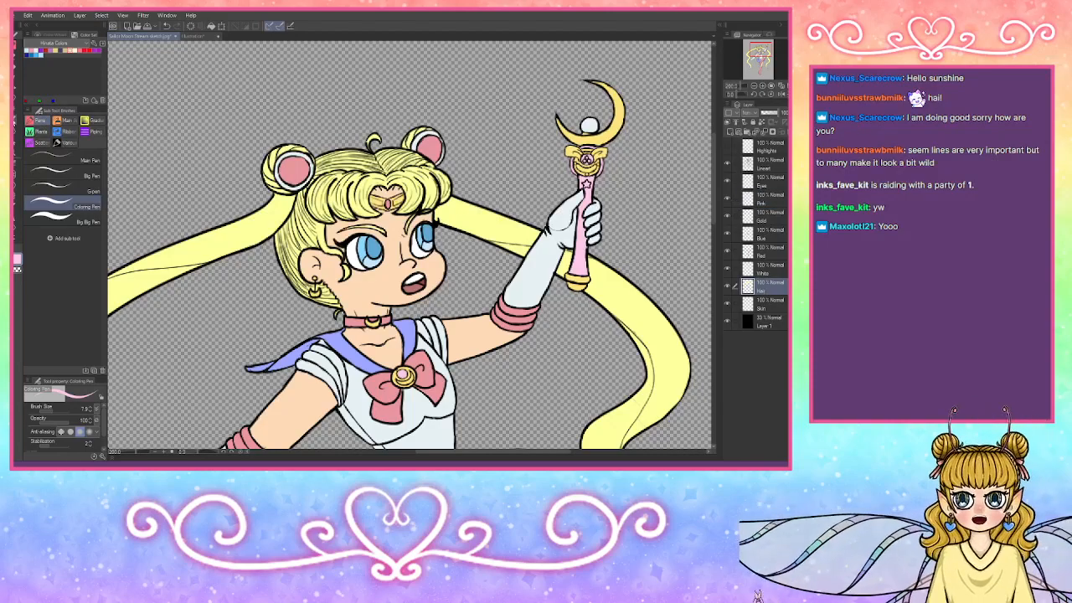
{"action": "left_click", "coordinate": [30, 52]}
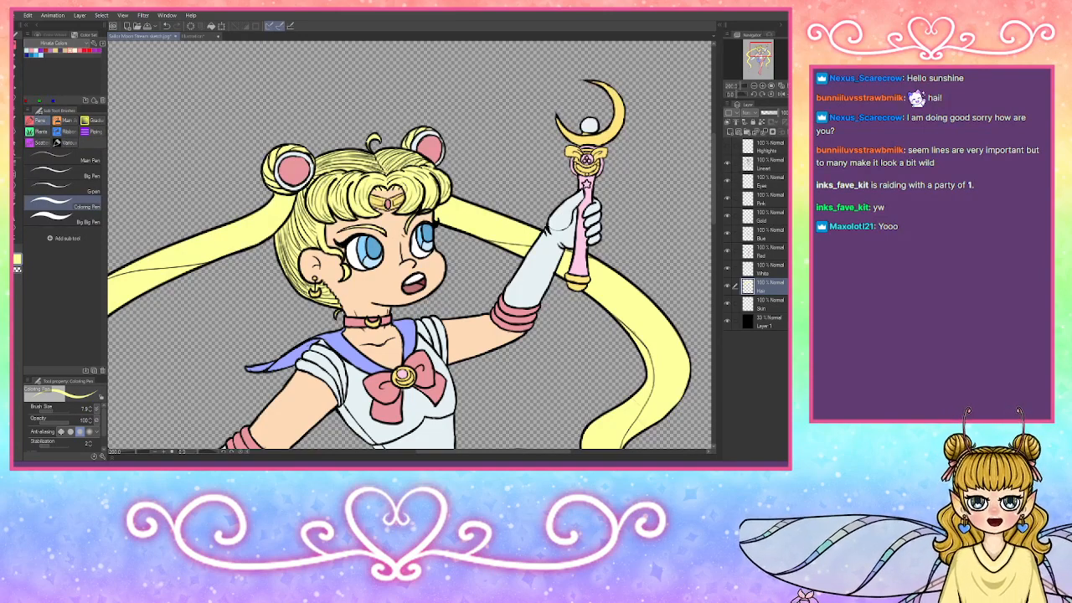
Step: Sample the skin's light peach and add a new layer clipped to the Skin layer
{"action": "left_click", "coordinate": [778, 86]}
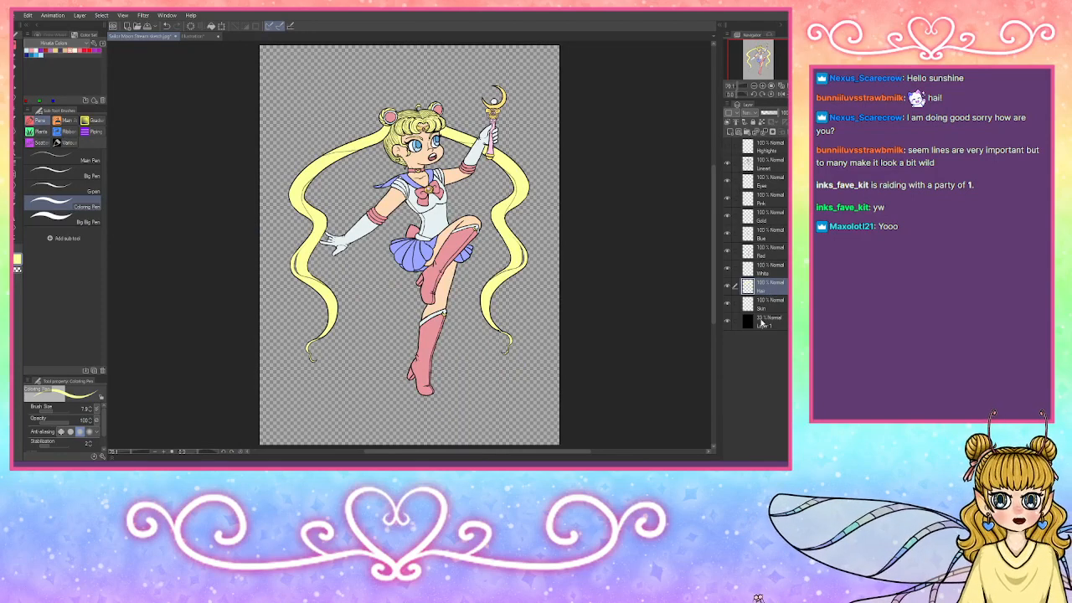
{"action": "left_click", "coordinate": [763, 305]}
{"action": "key", "text": "i"}
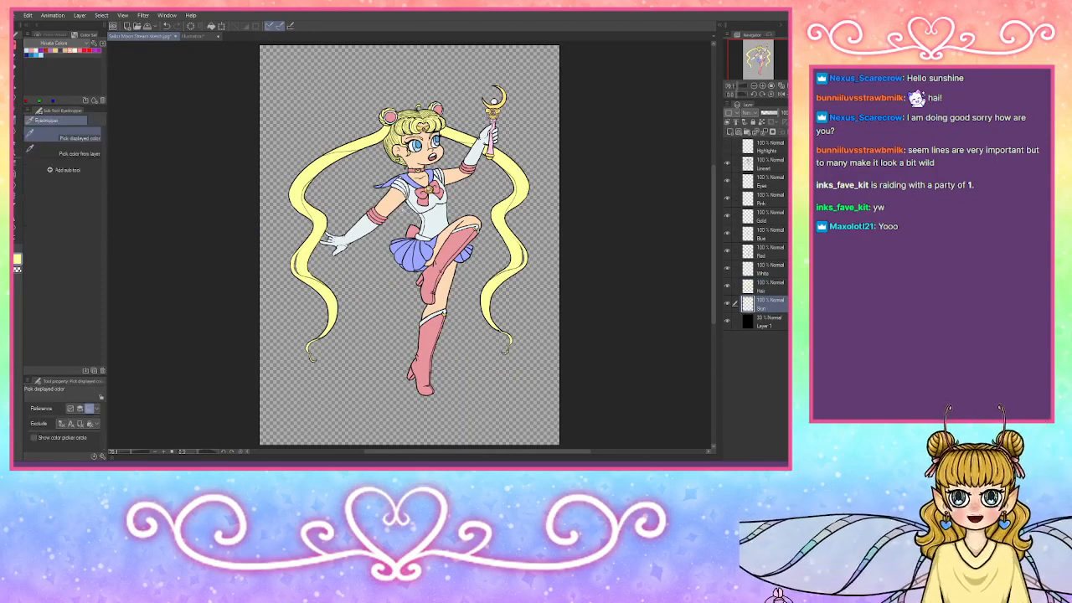
{"action": "left_click", "coordinate": [729, 132]}
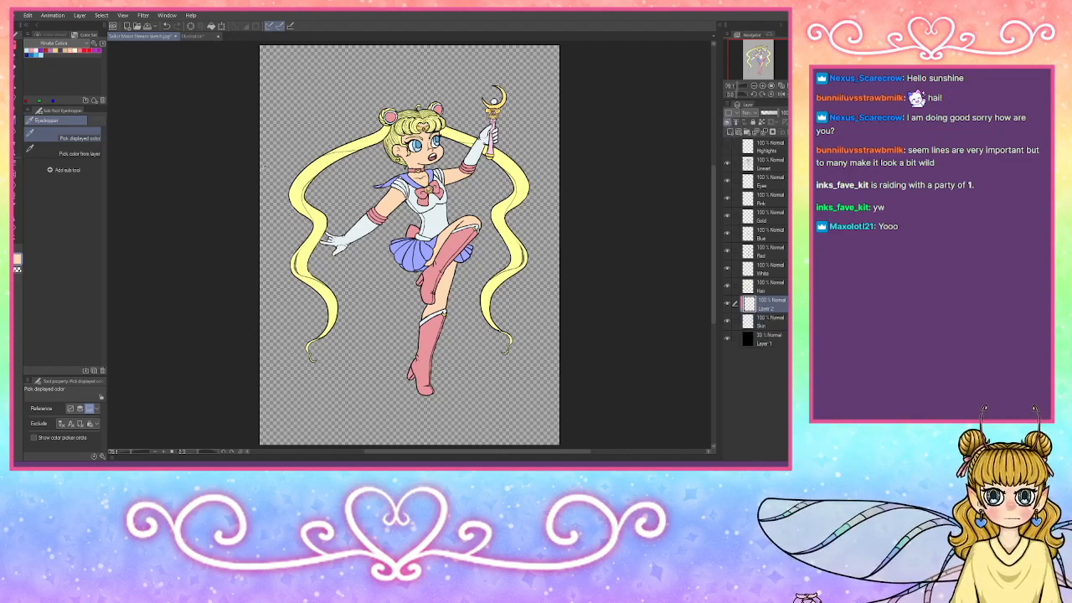
Step: Try several lighter peach shades as fills on the clipped layer, settling on RGB 255, 230, 200 for the skin
{"action": "left_click", "coordinate": [52, 35]}
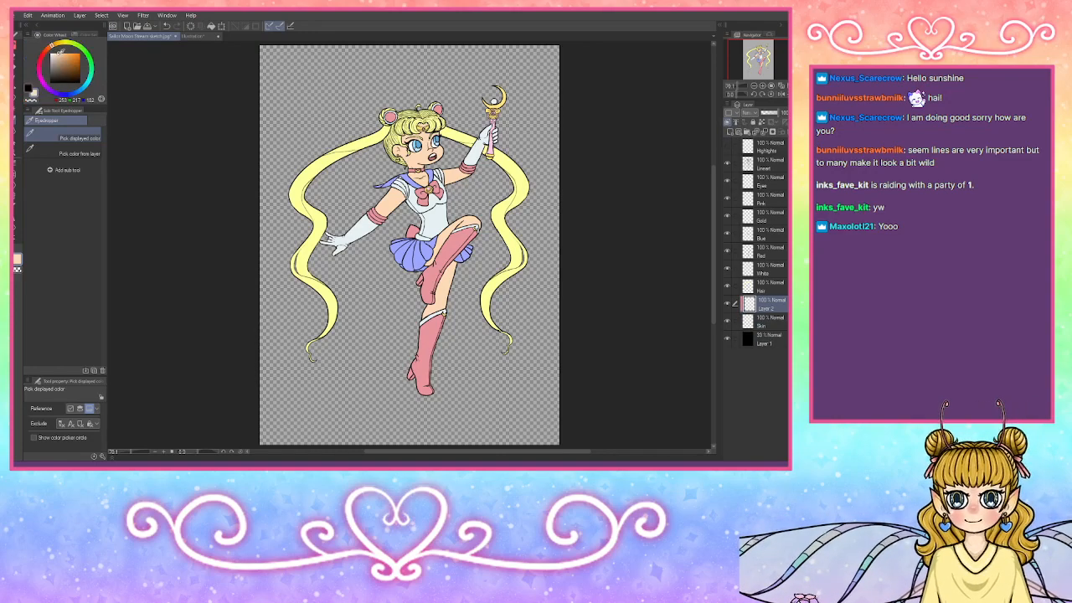
{"action": "left_click", "coordinate": [59, 51]}
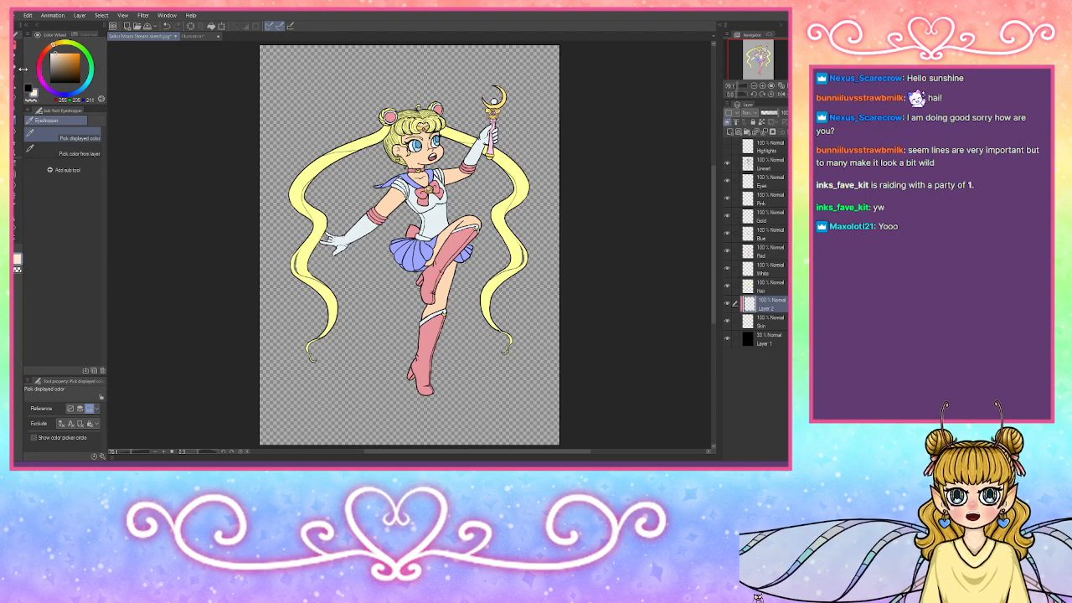
{"action": "key", "text": "g"}
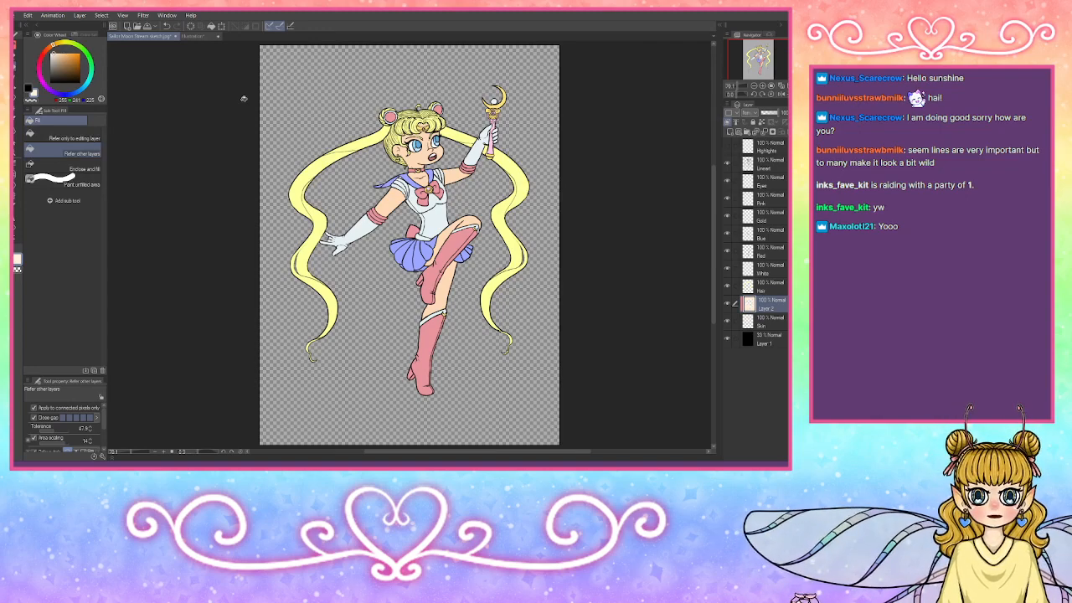
{"action": "left_click_drag", "start_coordinate": [56, 49], "coordinate": [54, 53]}
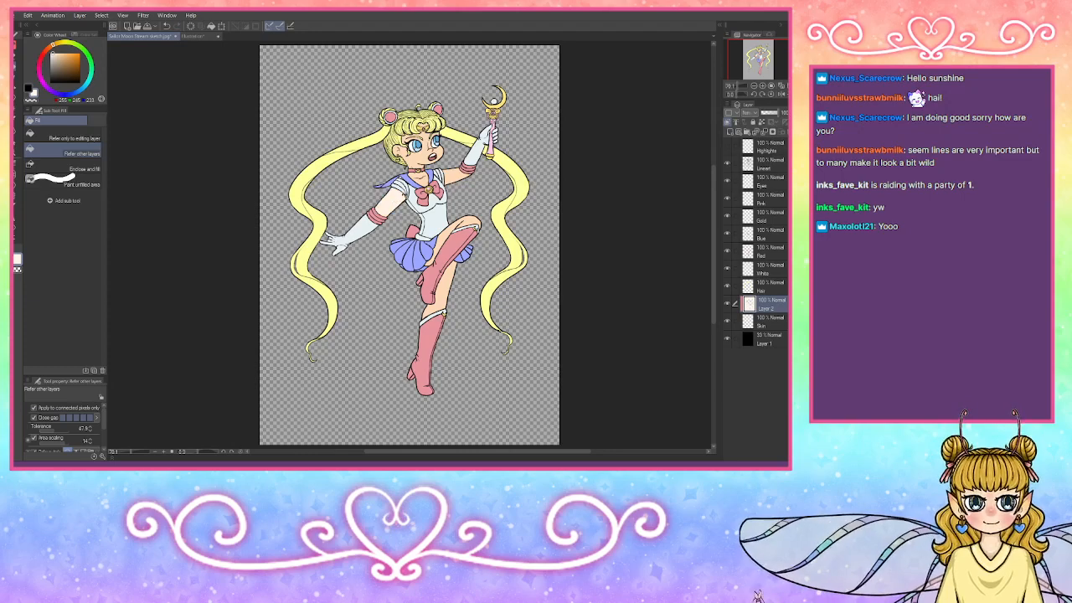
{"action": "left_click", "coordinate": [214, 26]}
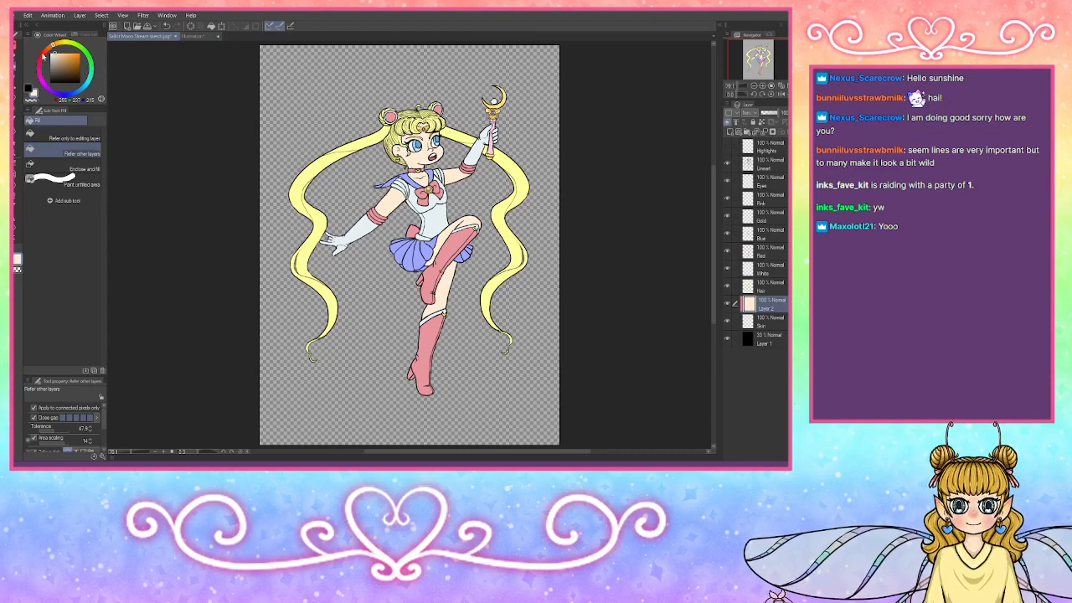
{"action": "left_click_drag", "start_coordinate": [52, 55], "coordinate": [58, 48]}
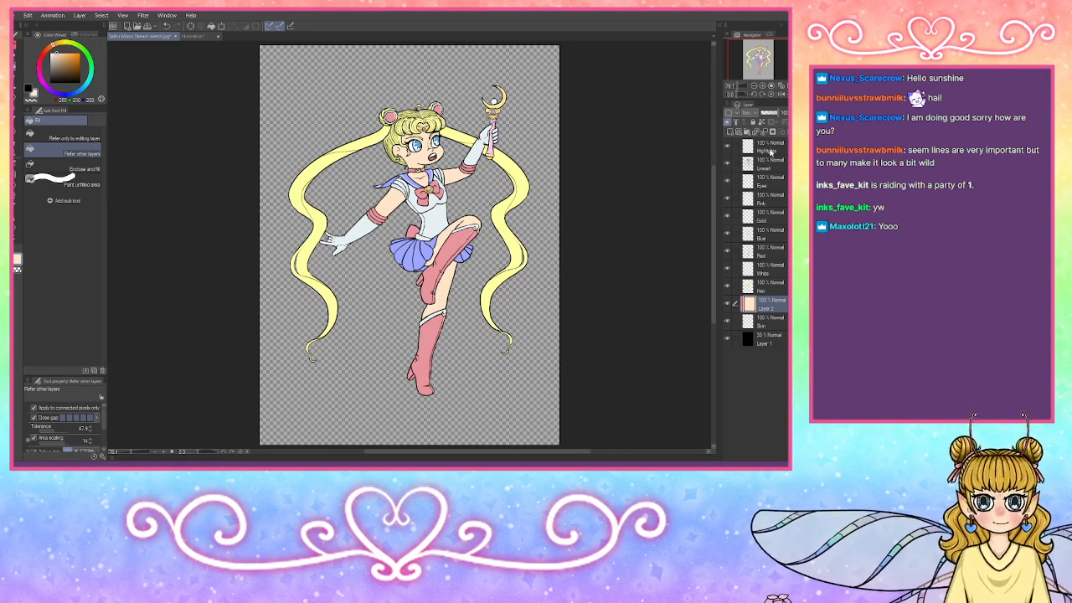
Step: Move the black Layer 1 above the Lineart layer and reduce its opacity to under 20 percent
{"action": "left_click", "coordinate": [770, 150]}
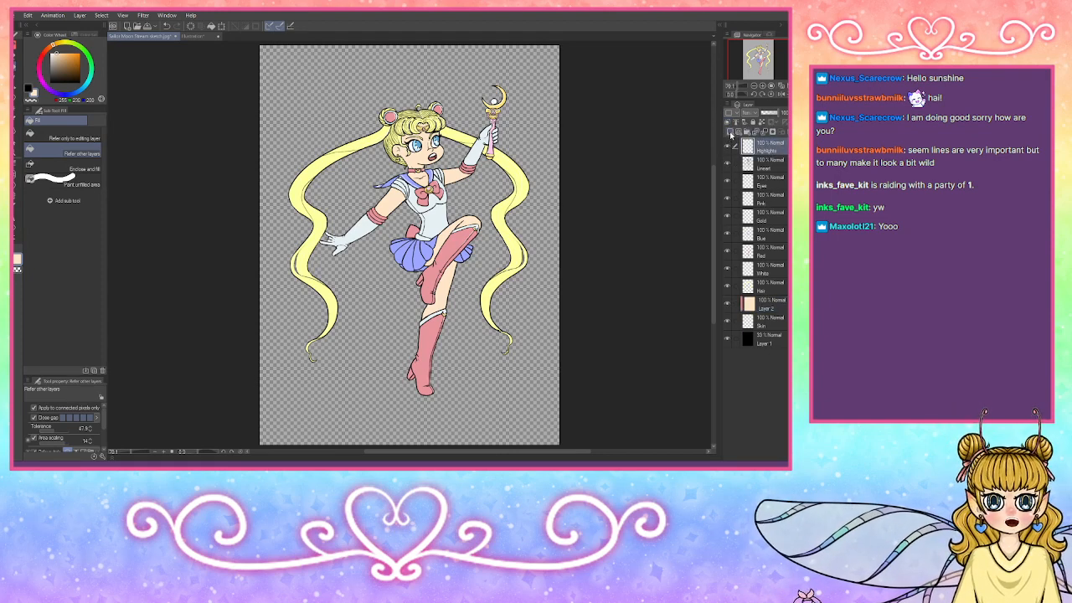
{"action": "left_click", "coordinate": [769, 168]}
{"action": "left_click_drag", "start_coordinate": [770, 350], "coordinate": [771, 168]}
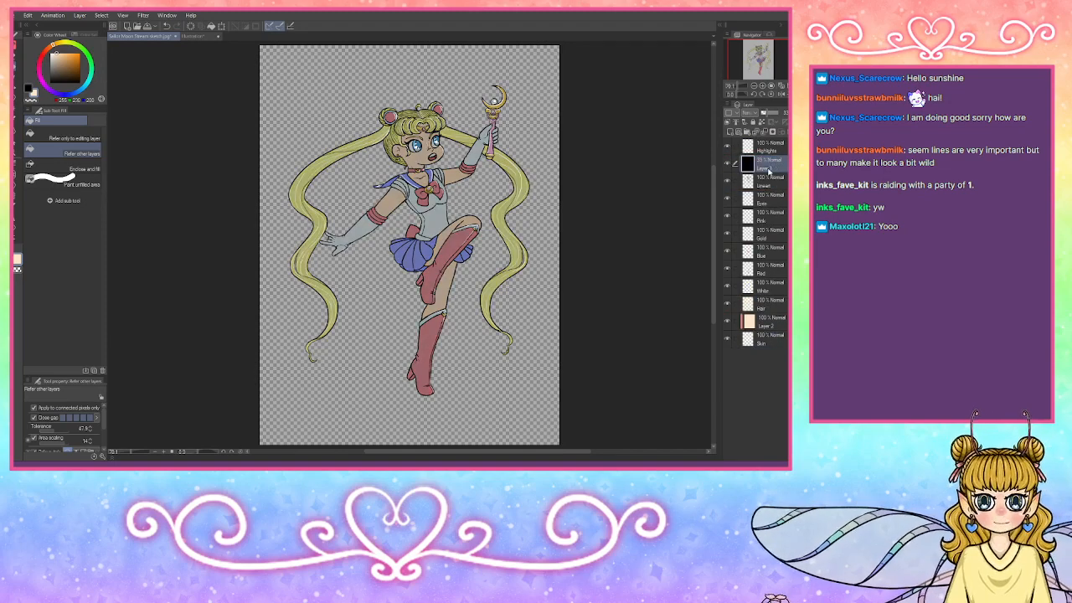
{"action": "left_click_drag", "start_coordinate": [771, 115], "coordinate": [763, 115]}
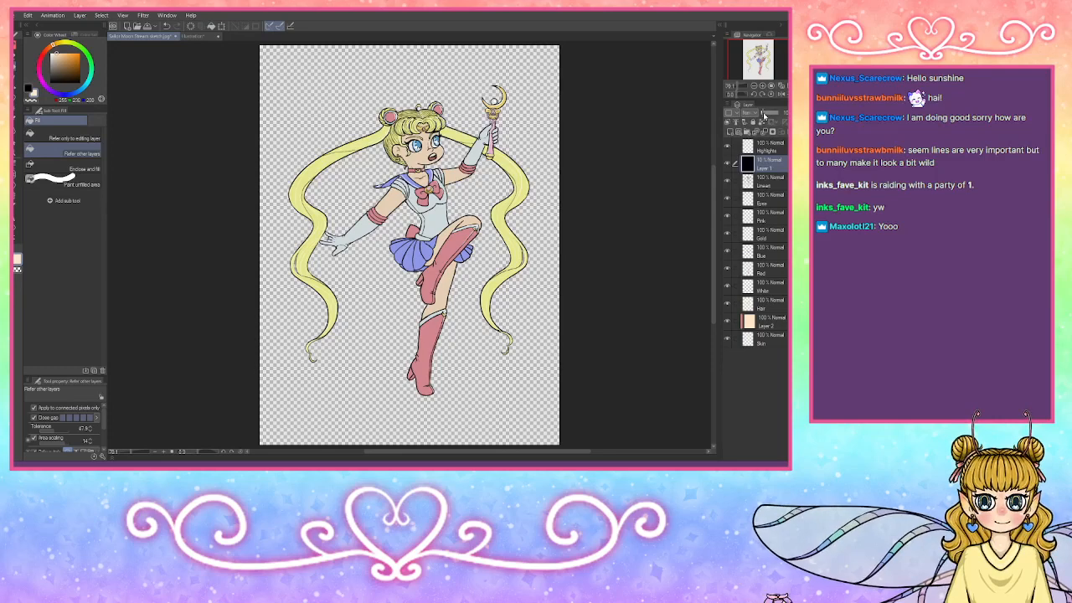
{"action": "left_click_drag", "start_coordinate": [765, 116], "coordinate": [764, 117]}
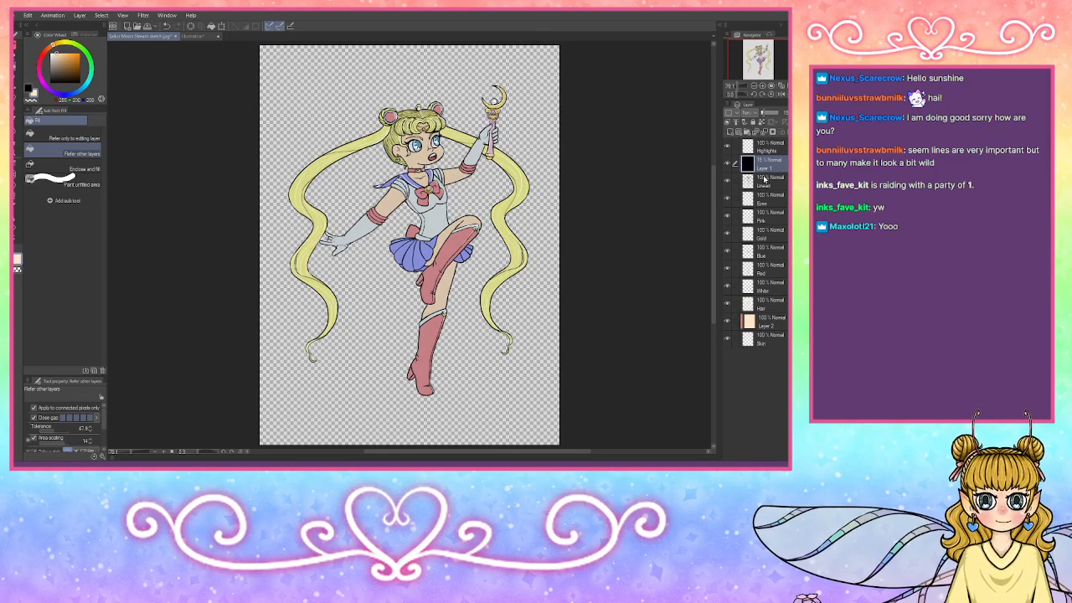
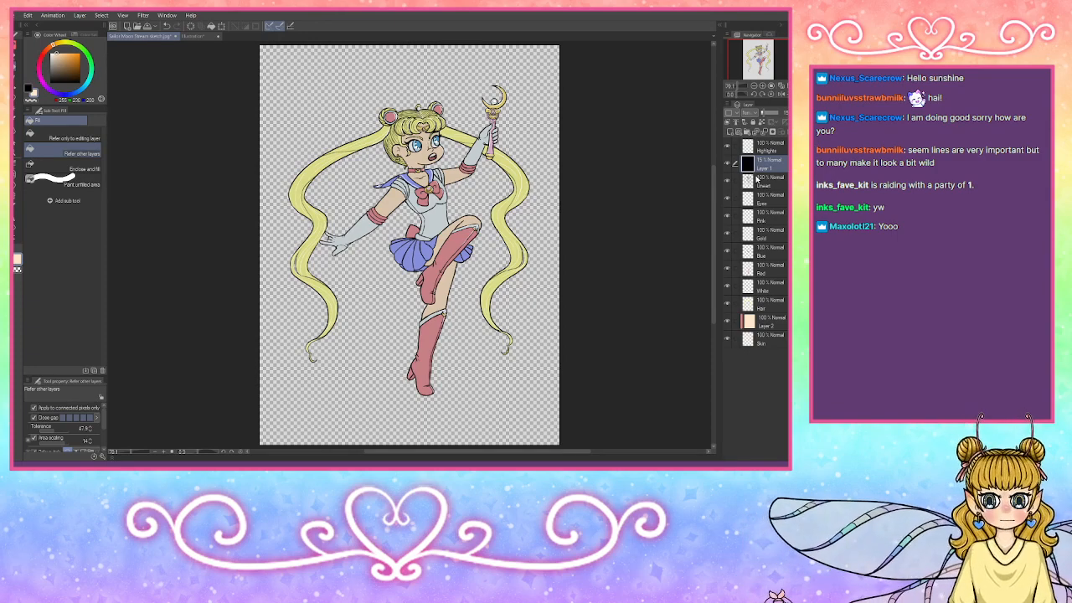
Step: Create a wide soft glow around the wand's crescent head on Layer 1 with the Soft eraser and Large Airbrush
{"action": "left_click", "coordinate": [15, 56]}
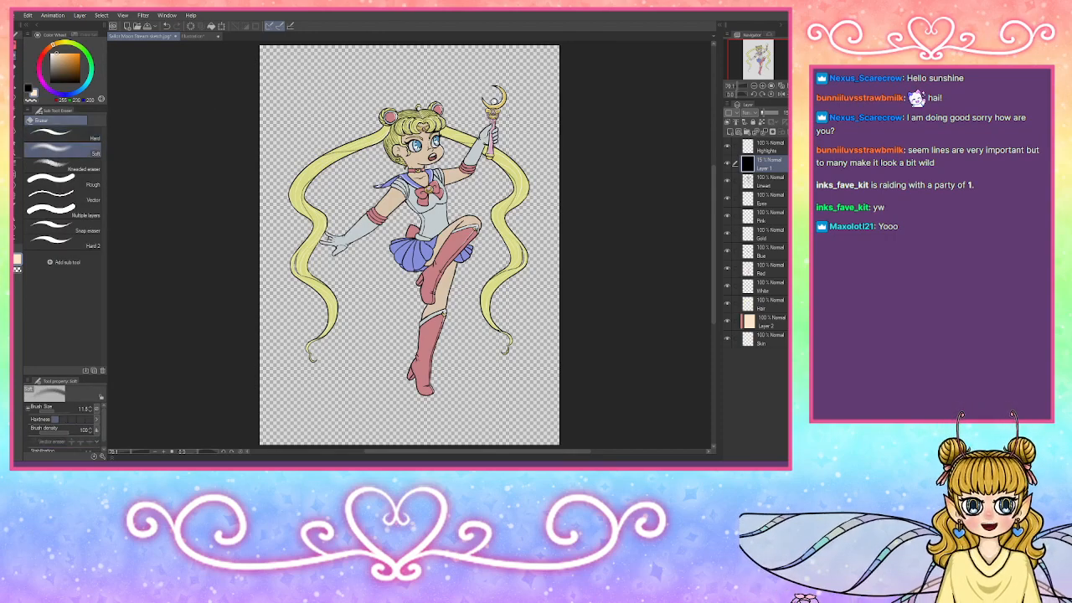
{"action": "left_click_drag", "start_coordinate": [55, 414], "coordinate": [62, 411]}
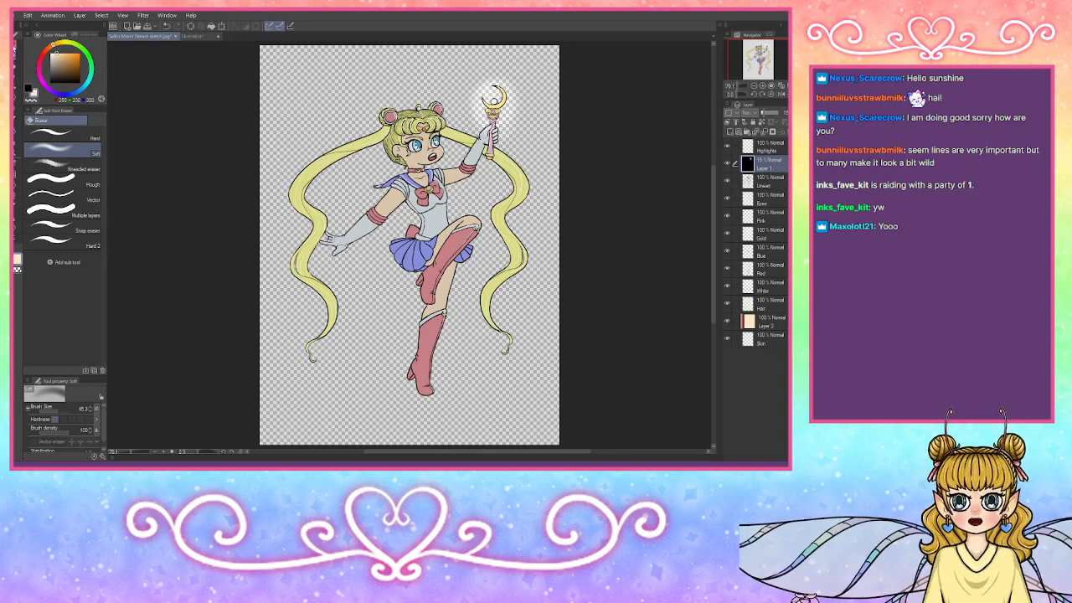
{"action": "left_click", "coordinate": [17, 45]}
{"action": "left_click", "coordinate": [66, 120]}
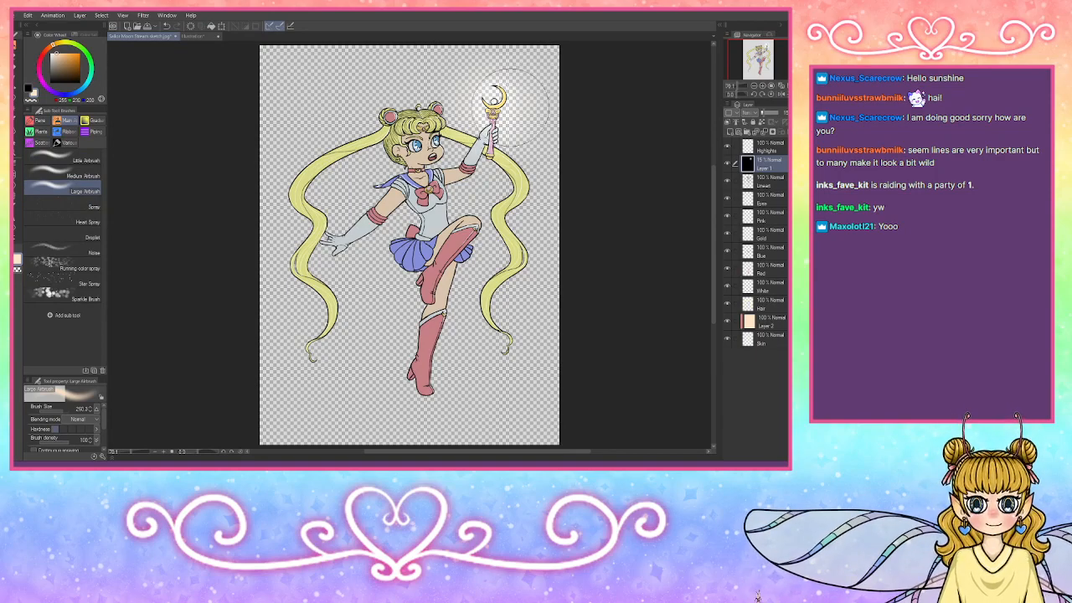
{"action": "mouse_move", "coordinate": [494, 92]}
{"action": "left_mouse_down"}
{"action": "mouse_move", "coordinate": [494, 138]}
{"action": "mouse_move", "coordinate": [507, 91]}
{"action": "mouse_move", "coordinate": [461, 101]}
{"action": "mouse_move", "coordinate": [490, 142]}
{"action": "mouse_move", "coordinate": [506, 113]}
{"action": "mouse_move", "coordinate": [469, 96]}
{"action": "mouse_move", "coordinate": [478, 147]}
{"action": "mouse_move", "coordinate": [492, 92]}
{"action": "mouse_move", "coordinate": [494, 109]}
{"action": "mouse_move", "coordinate": [526, 126]}
{"action": "mouse_move", "coordinate": [478, 79]}
{"action": "mouse_move", "coordinate": [503, 122]}
{"action": "mouse_move", "coordinate": [523, 121]}
{"action": "mouse_move", "coordinate": [511, 80]}
{"action": "mouse_move", "coordinate": [473, 97]}
{"action": "left_mouse_up"}
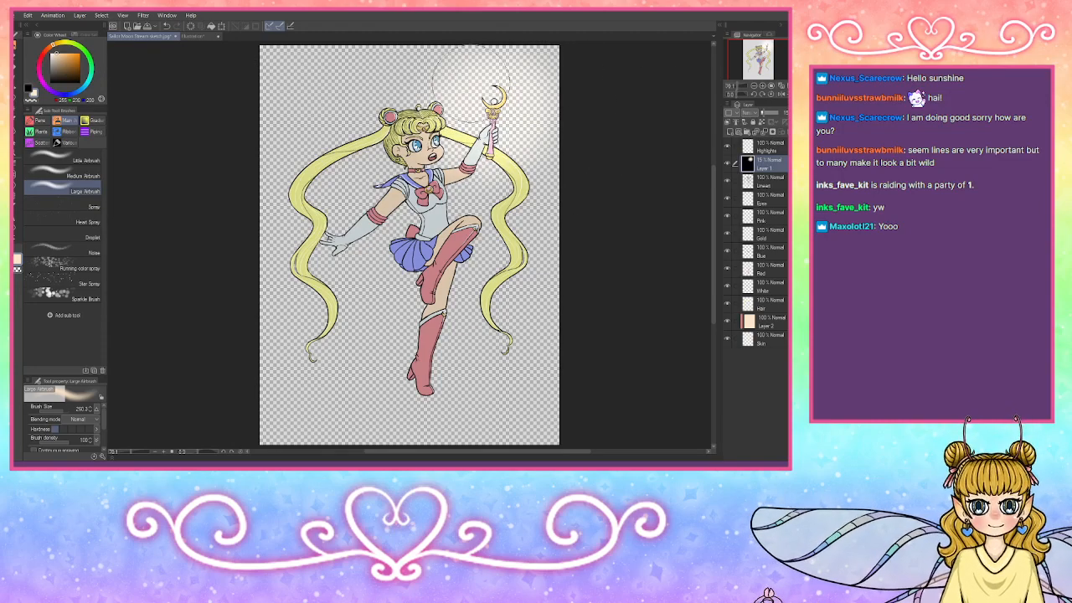
Step: Merge the clipped light peach Layer 2 down into the Skin layer
{"action": "left_click", "coordinate": [759, 323]}
{"action": "left_click", "coordinate": [770, 131]}
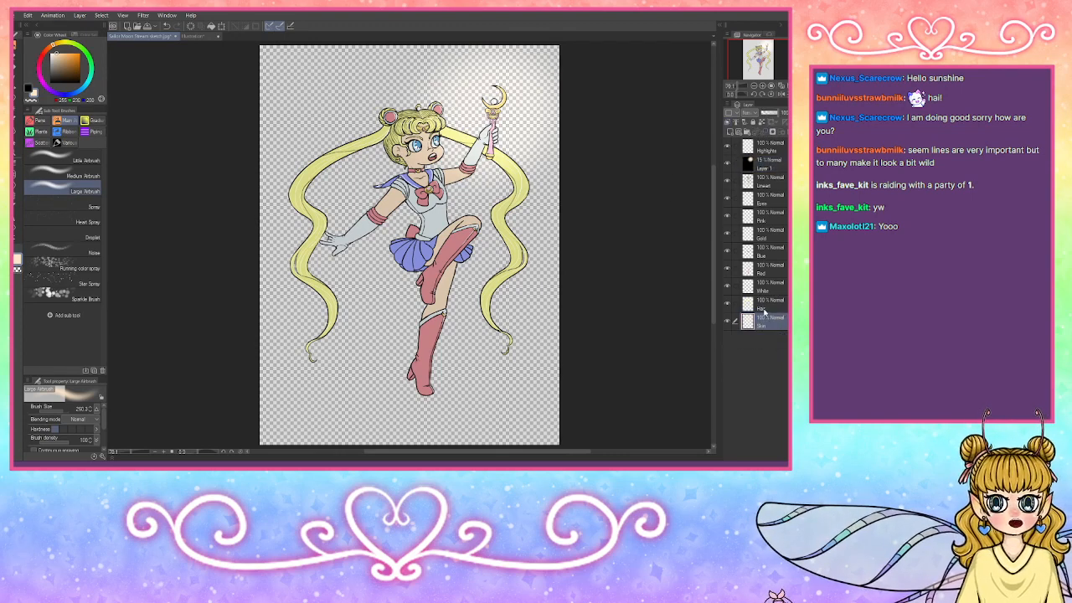
Step: Recolour the Blue layer with a clearer light blue by filling a new clipped layer above it and merging it down
{"action": "left_click", "coordinate": [762, 269]}
{"action": "left_click", "coordinate": [763, 255]}
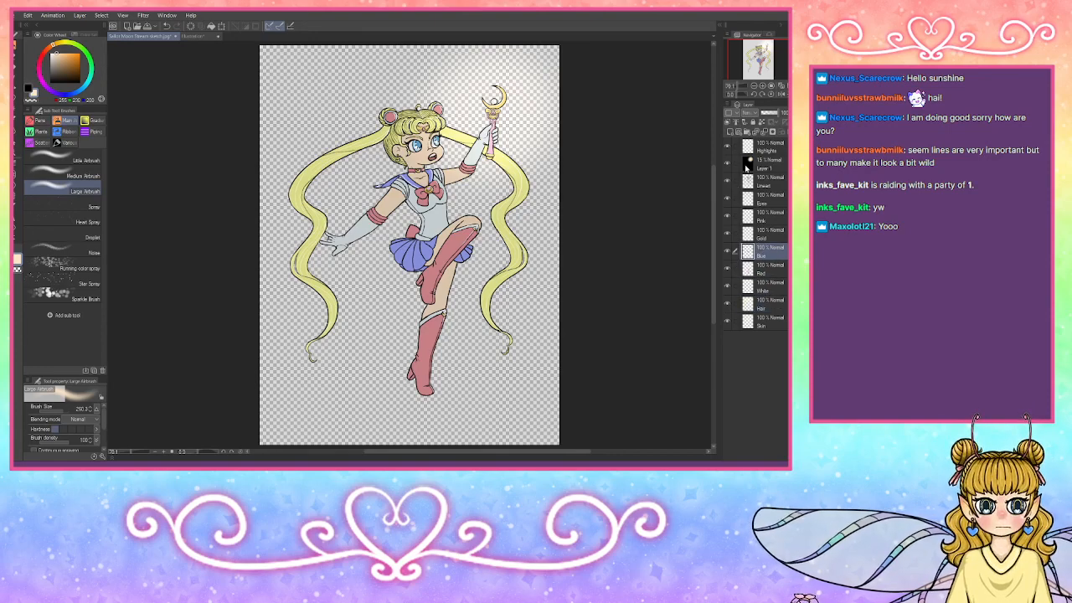
{"action": "left_click", "coordinate": [730, 132]}
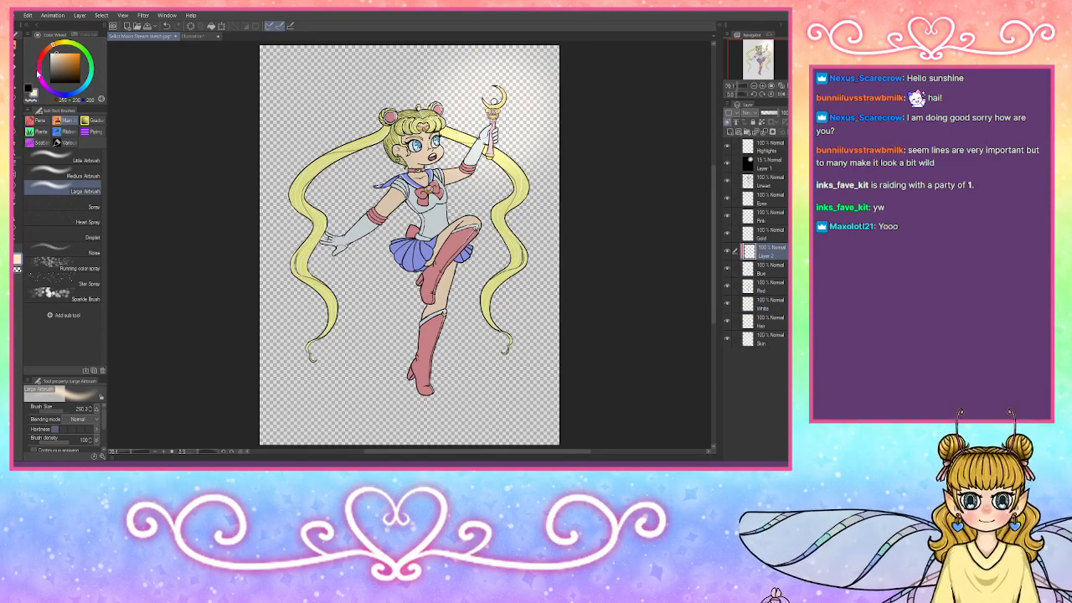
{"action": "left_click", "coordinate": [16, 122]}
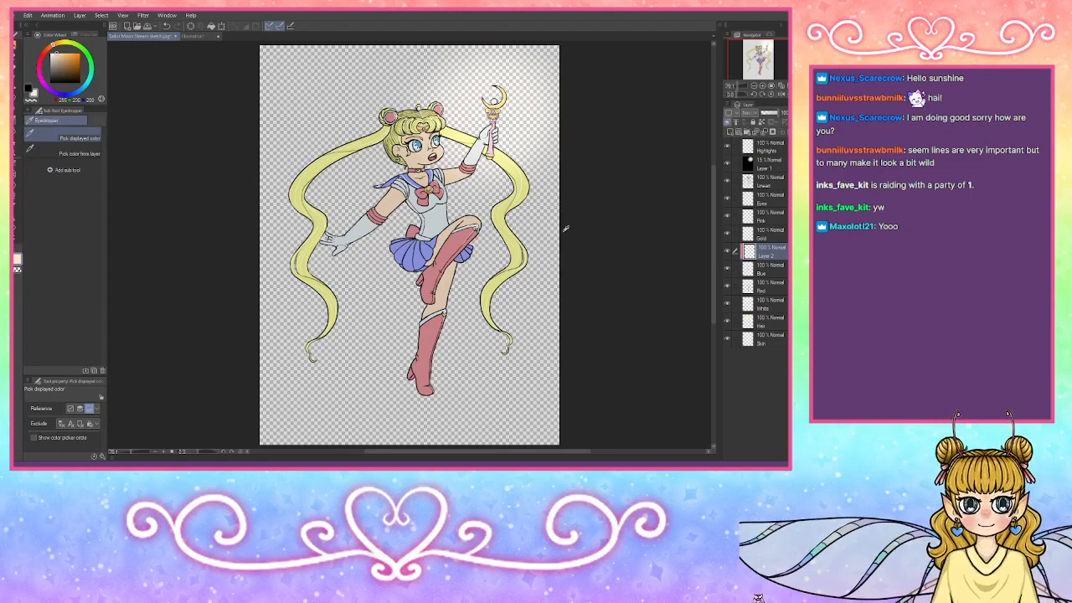
{"action": "left_click", "coordinate": [727, 162]}
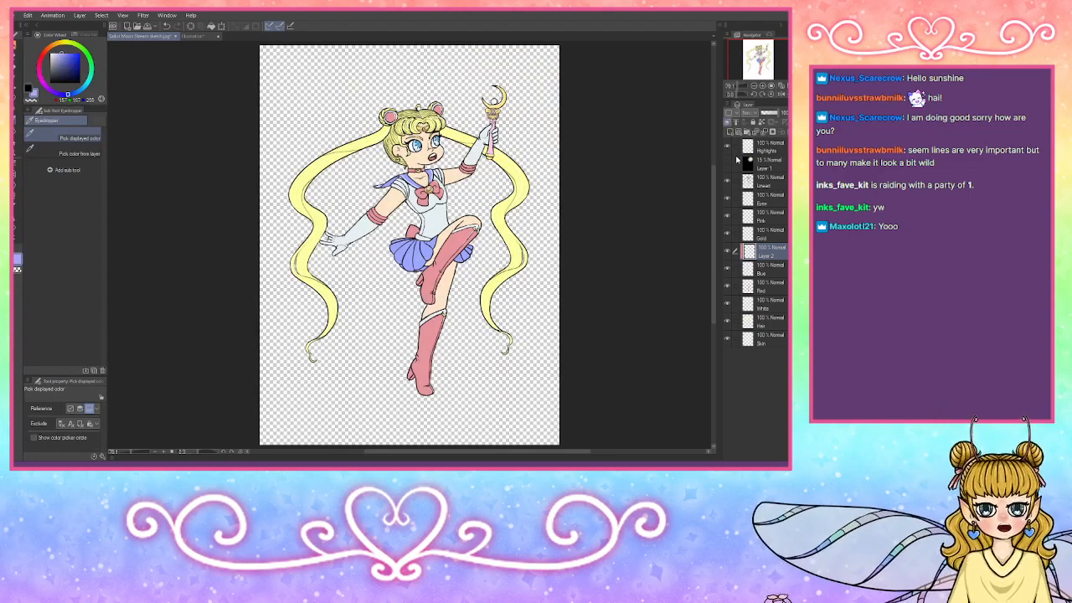
{"action": "left_click", "coordinate": [727, 162]}
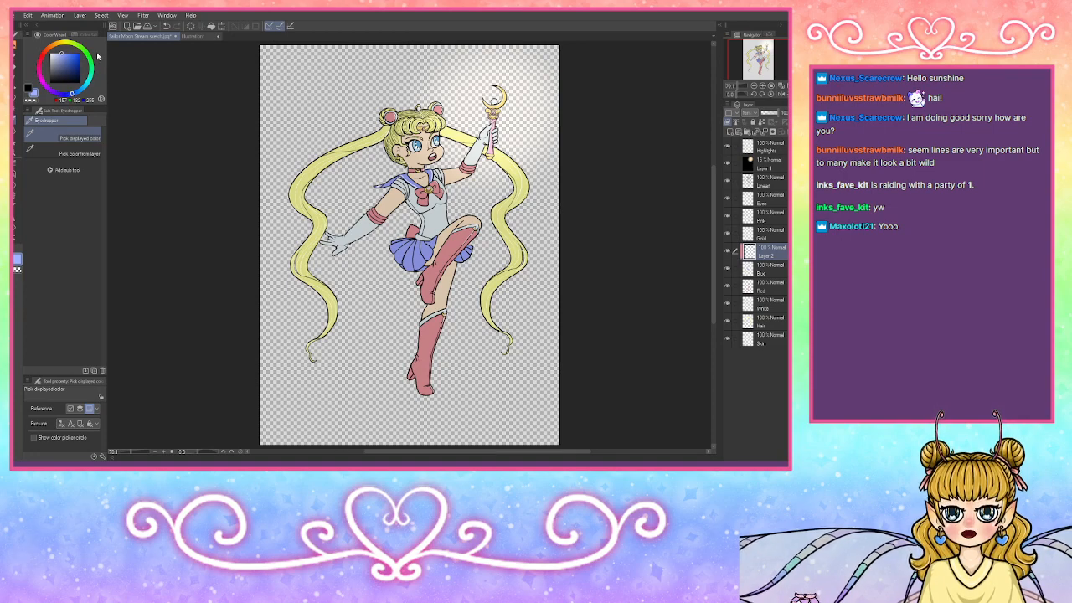
{"action": "left_click", "coordinate": [212, 26]}
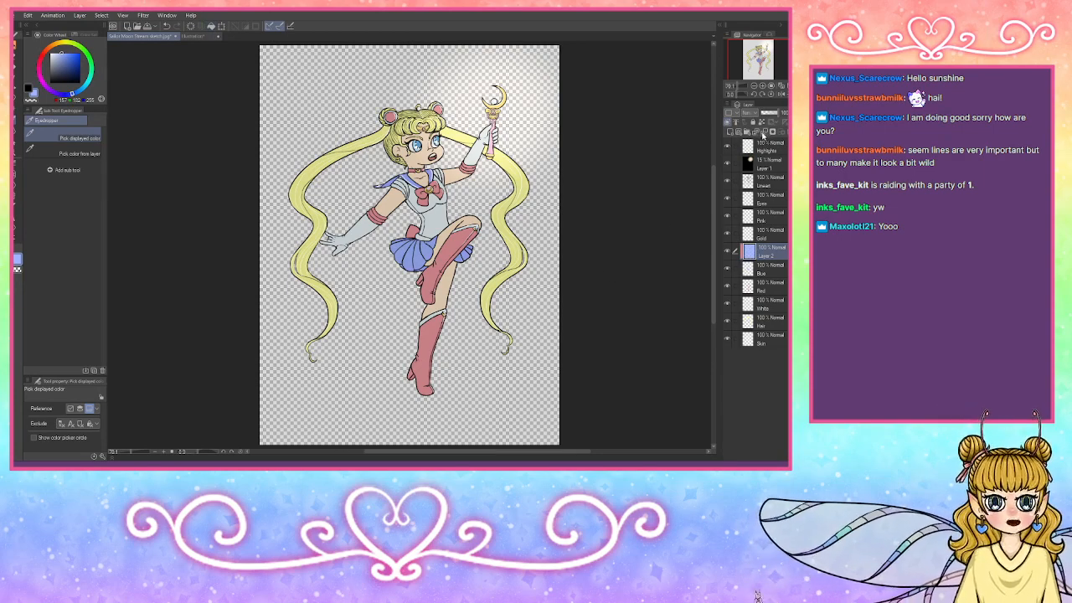
{"action": "left_click", "coordinate": [764, 132]}
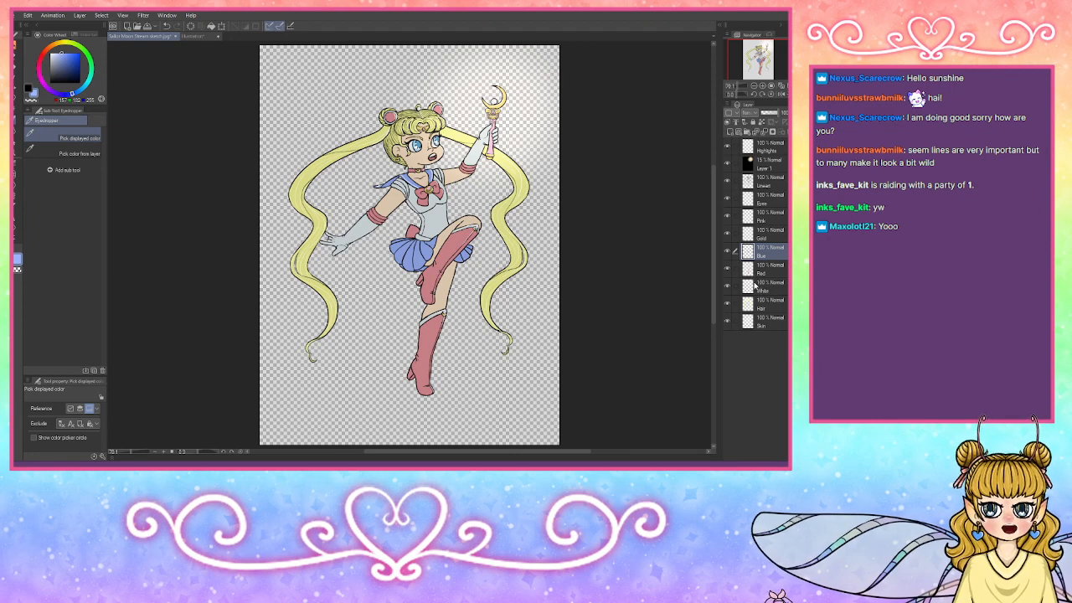
Step: Create a layer folder at the top of the stack and move all layers from Highlights to Skin into it
{"action": "left_click", "coordinate": [763, 319]}
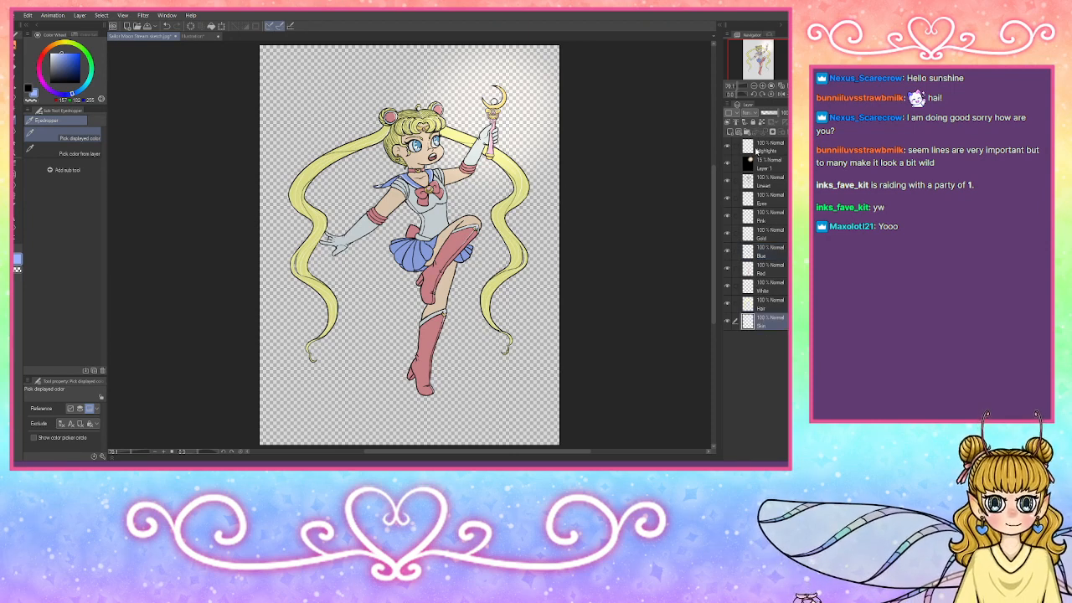
{"action": "left_click", "coordinate": [760, 145]}
{"action": "left_click", "coordinate": [747, 133]}
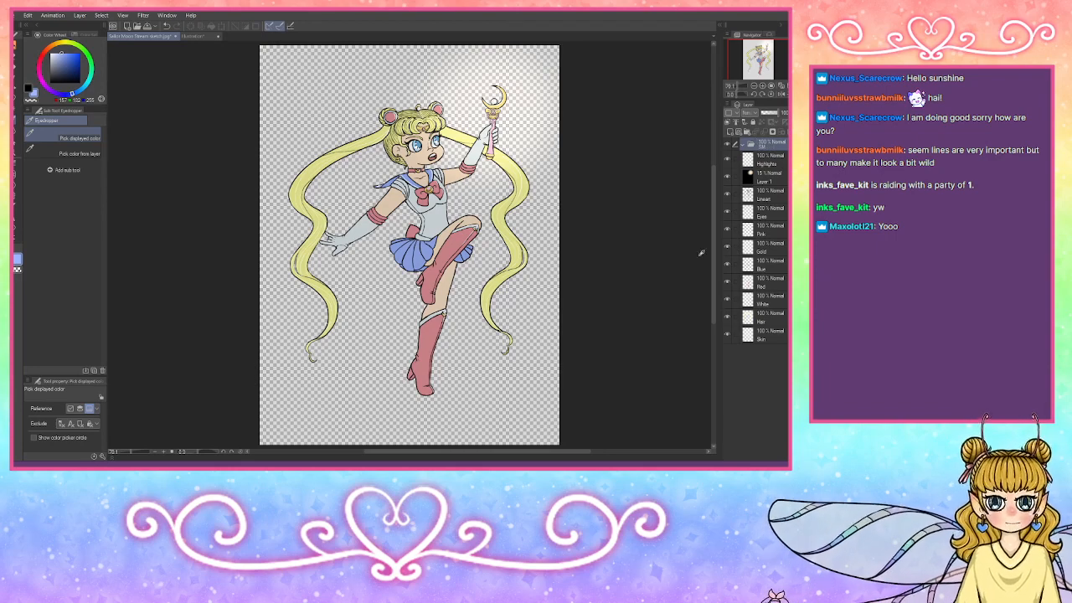
{"action": "left_click_drag", "start_coordinate": [741, 176], "coordinate": [737, 337]}
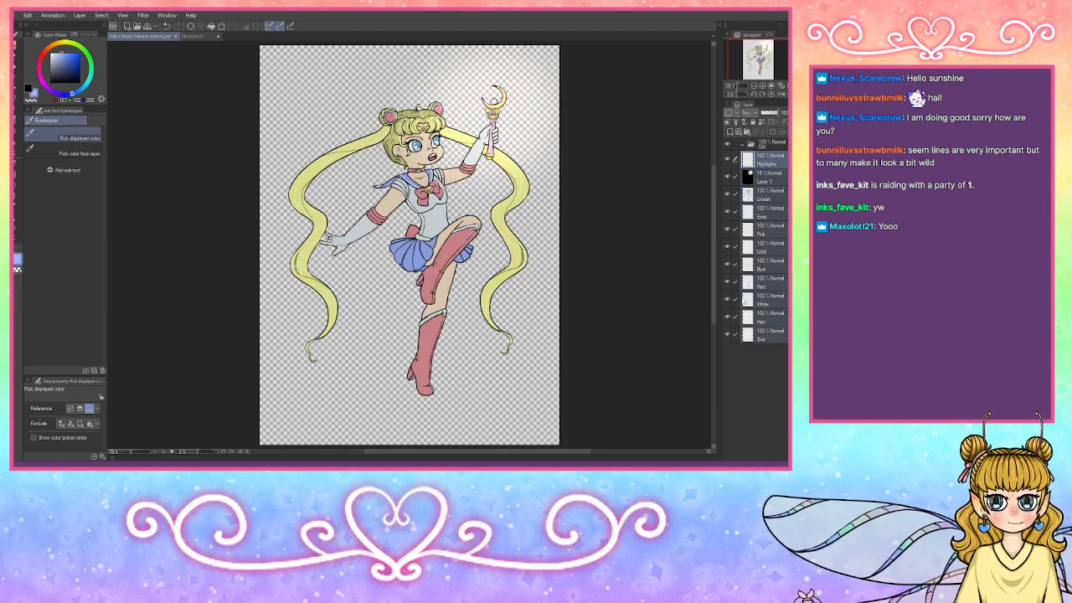
{"action": "left_click_drag", "start_coordinate": [774, 159], "coordinate": [766, 154]}
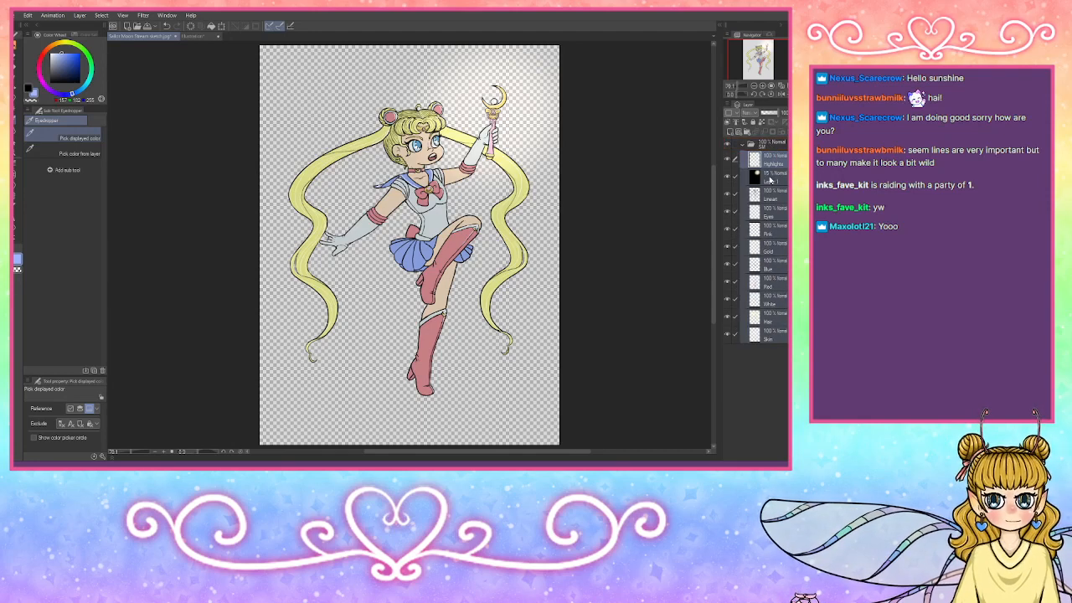
Step: Move the Highlights layer and the black Layer 1 out above the folder, and collapse the folder
{"action": "left_click", "coordinate": [775, 182]}
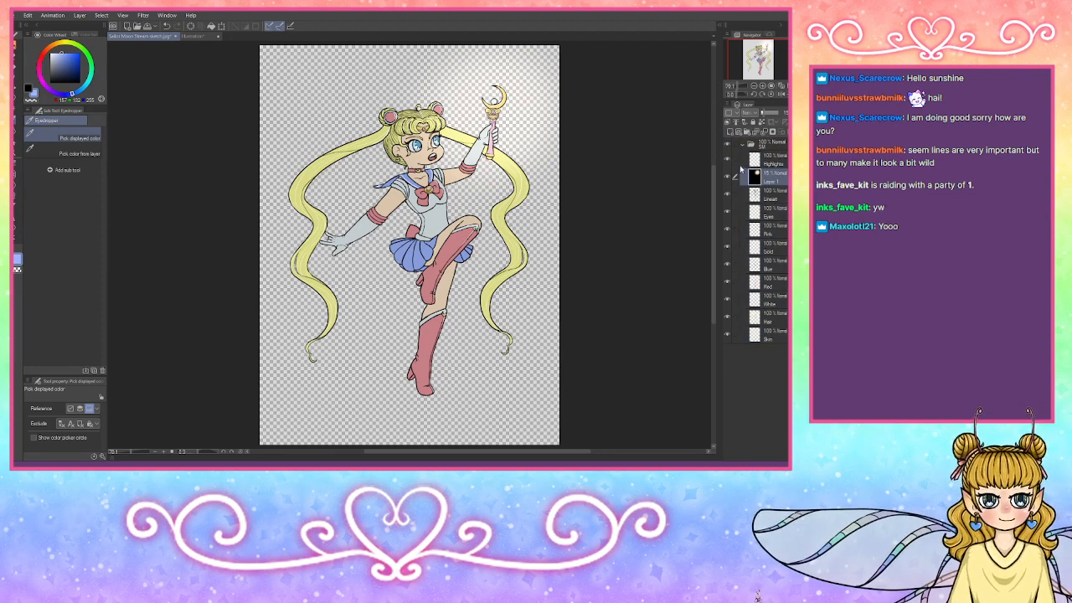
{"action": "left_click_drag", "start_coordinate": [741, 170], "coordinate": [772, 144]}
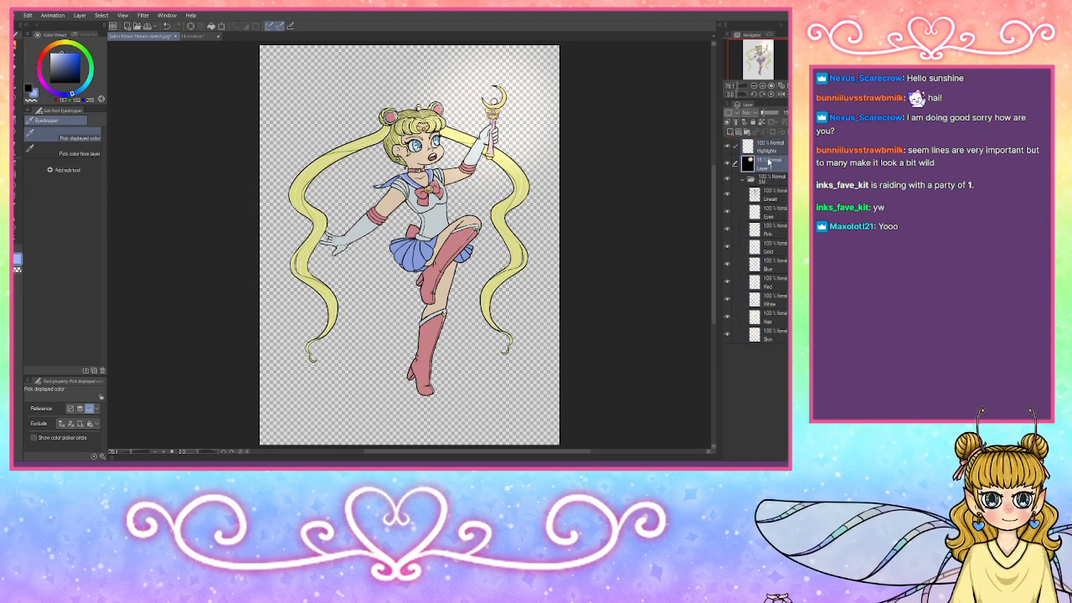
{"action": "left_click", "coordinate": [752, 181]}
{"action": "left_click", "coordinate": [770, 183]}
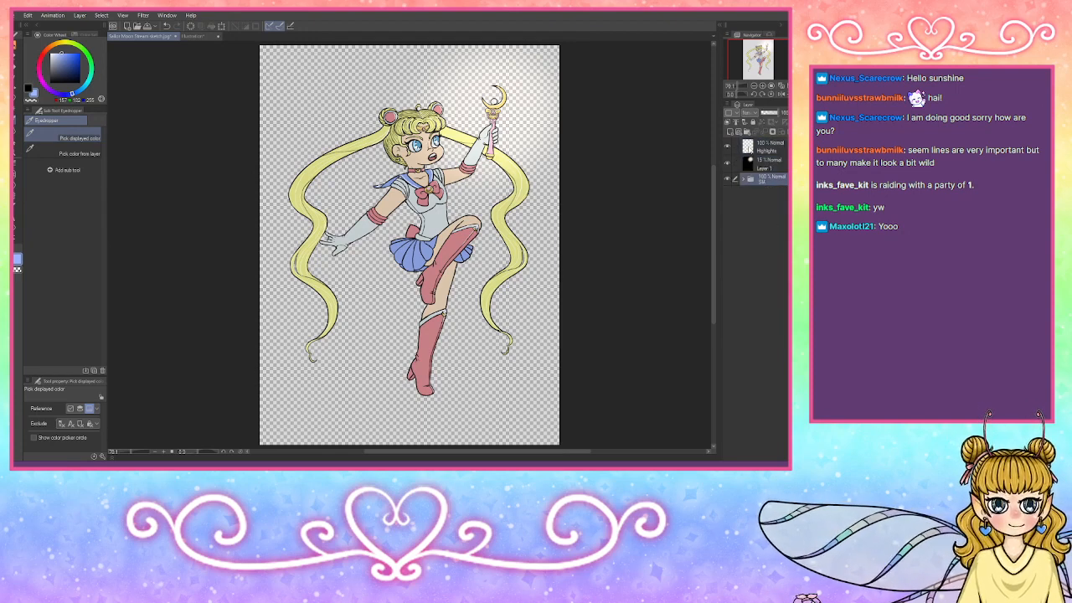
Step: Add a new layer below the folder of character layers for the background
{"action": "left_click", "coordinate": [728, 131]}
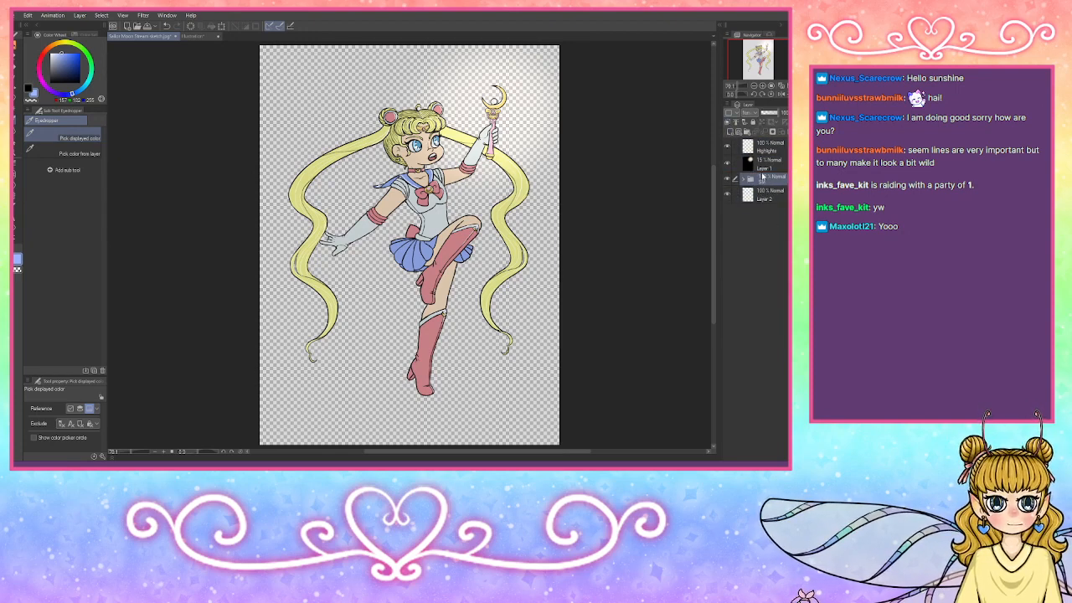
{"action": "left_click_drag", "start_coordinate": [761, 172], "coordinate": [769, 198]}
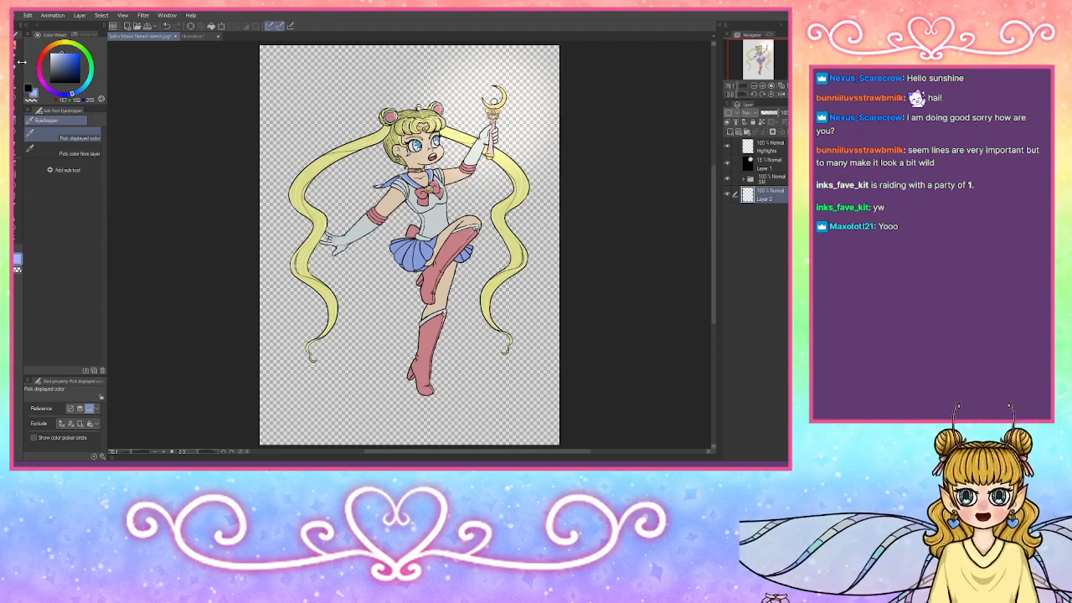
Step: Try filling the background layer with a muted medium blue and a more saturated blue
{"action": "left_click_drag", "start_coordinate": [63, 52], "coordinate": [67, 57]}
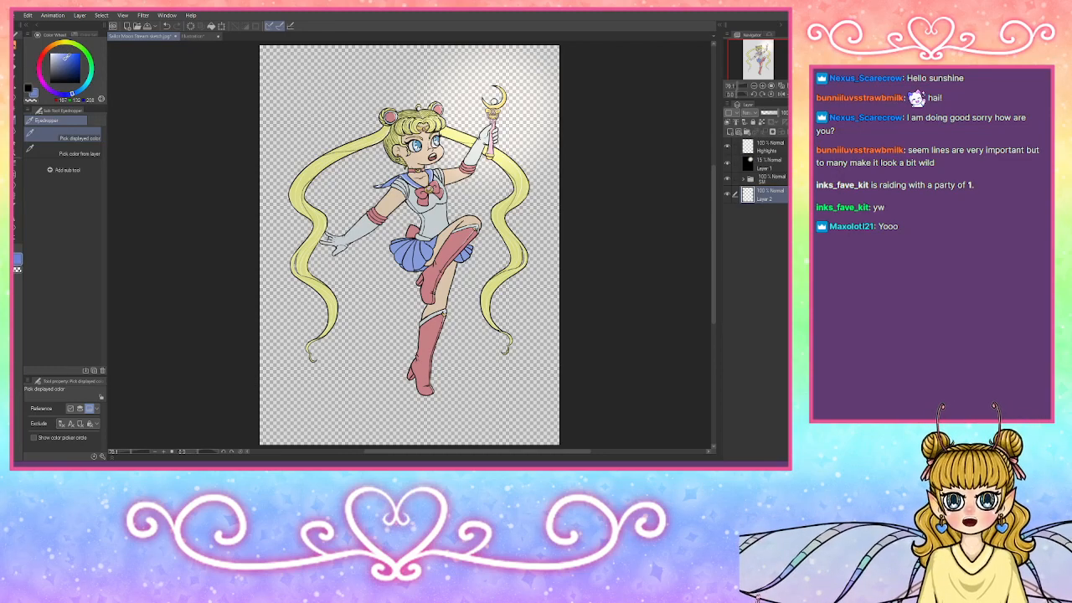
{"action": "left_click", "coordinate": [76, 93]}
{"action": "left_click", "coordinate": [66, 62]}
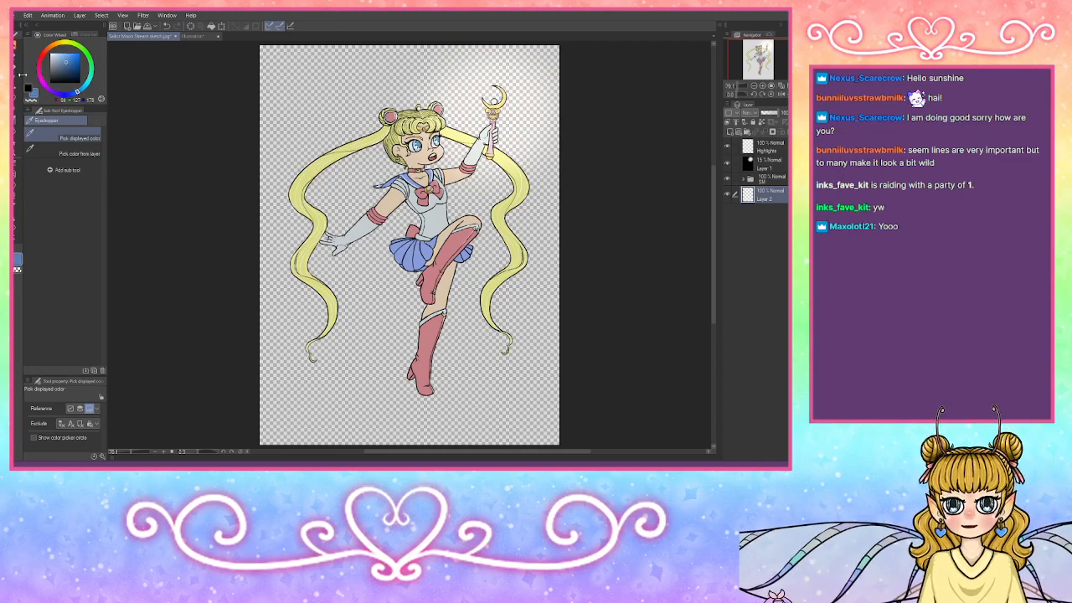
{"action": "left_click", "coordinate": [210, 26]}
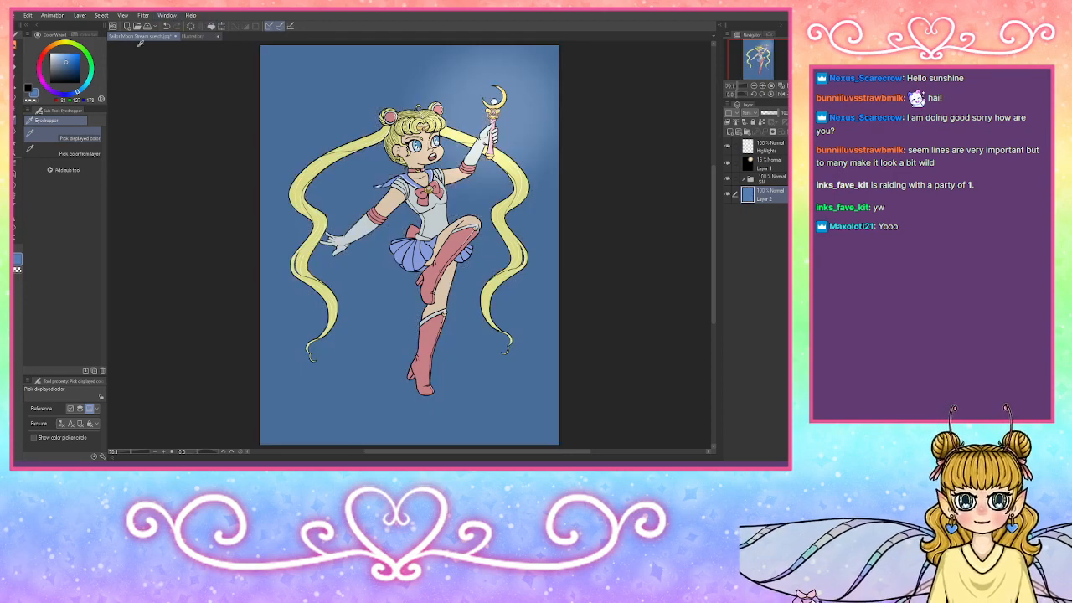
{"action": "left_click_drag", "start_coordinate": [73, 67], "coordinate": [72, 55]}
{"action": "left_click", "coordinate": [211, 26]}
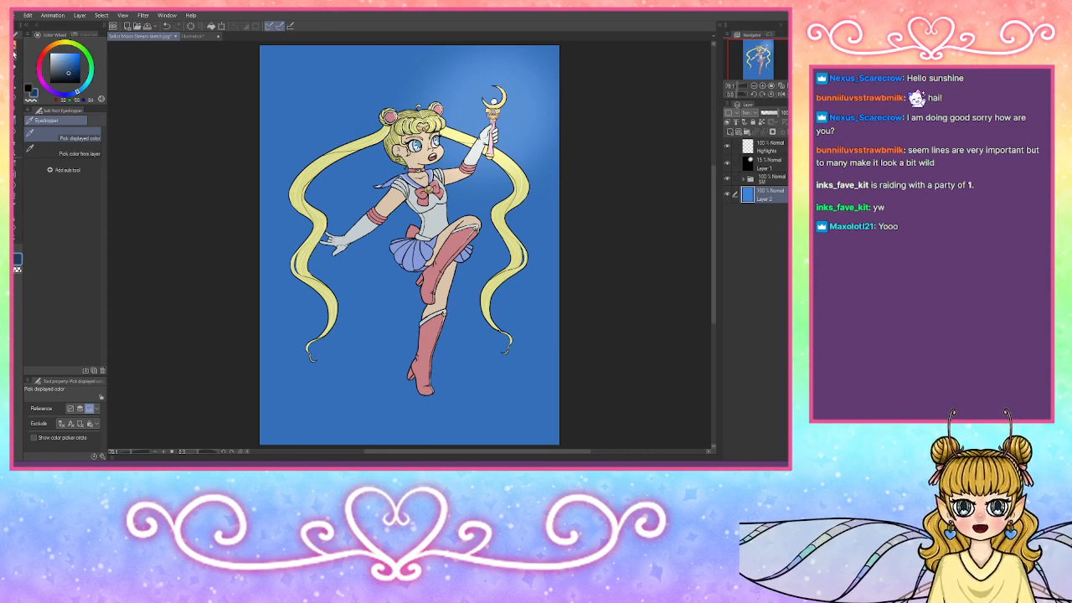
Step: Try a dark navy curved ground under the character with the Big Big Pen, and undo it along with the blue background fills
{"action": "left_click", "coordinate": [18, 50]}
{"action": "left_click", "coordinate": [38, 119]}
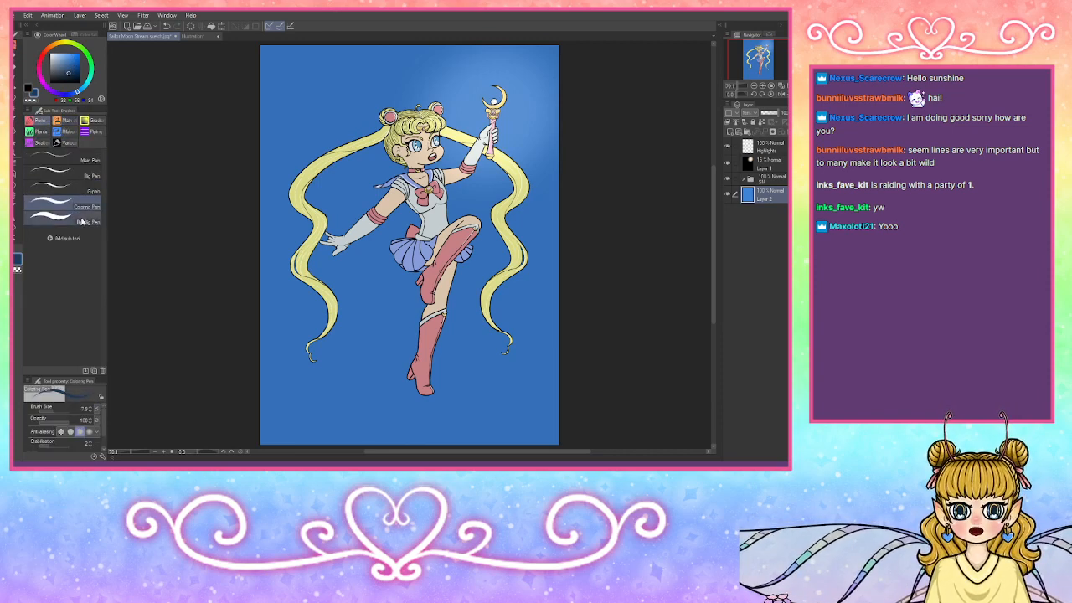
{"action": "mouse_move", "coordinate": [232, 426]}
{"action": "left_mouse_down"}
{"action": "mouse_move", "coordinate": [371, 407]}
{"action": "mouse_move", "coordinate": [242, 424]}
{"action": "mouse_move", "coordinate": [604, 416]}
{"action": "mouse_move", "coordinate": [561, 394]}
{"action": "mouse_move", "coordinate": [198, 391]}
{"action": "mouse_move", "coordinate": [687, 383]}
{"action": "mouse_move", "coordinate": [525, 419]}
{"action": "mouse_move", "coordinate": [335, 434]}
{"action": "left_mouse_up"}
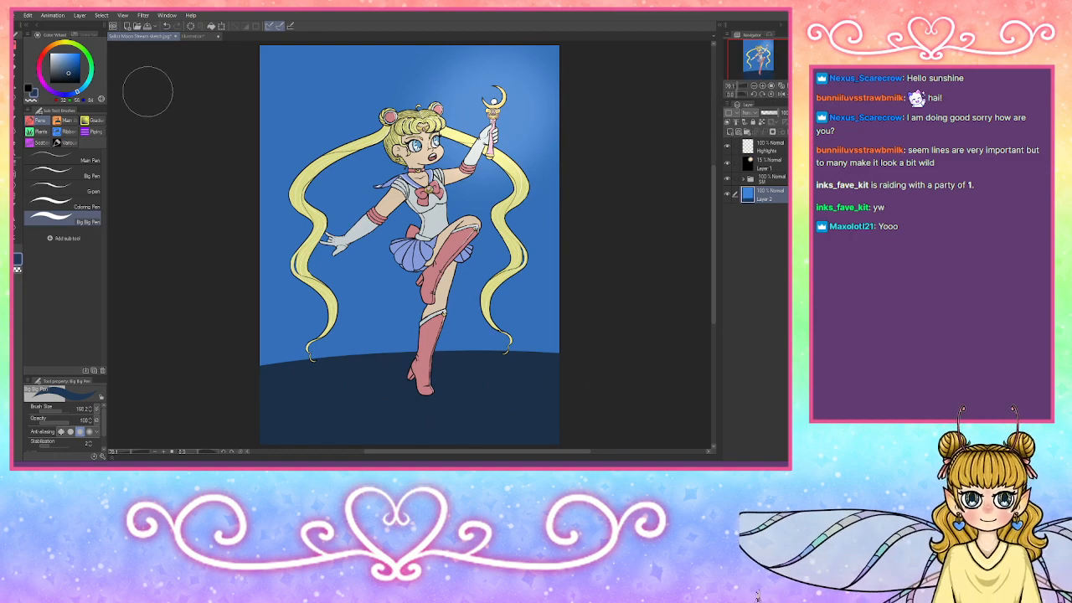
{"action": "key", "text": "ctrl+z"}
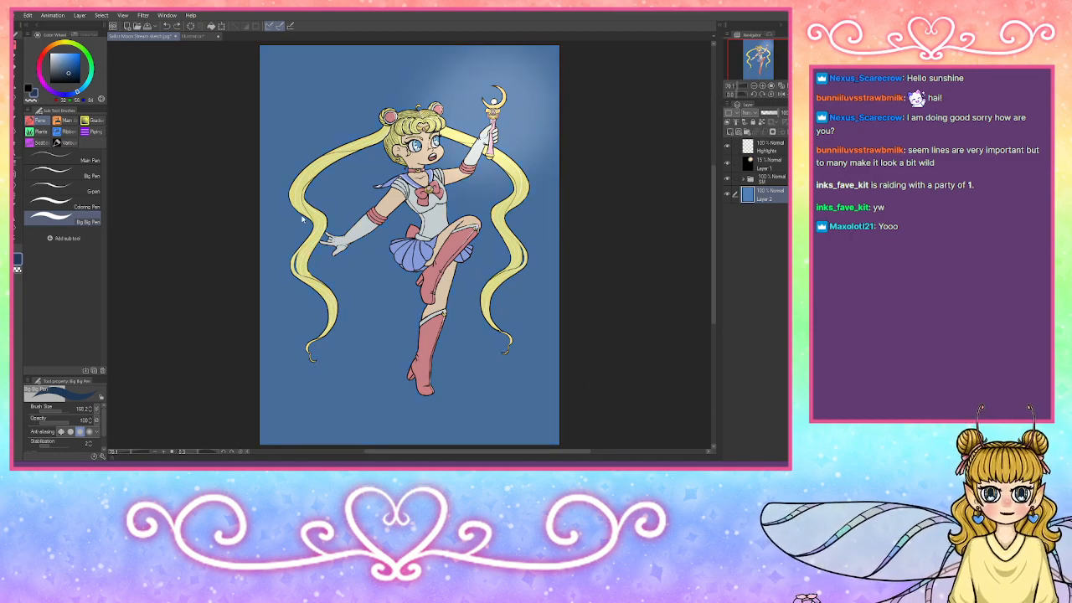
{"action": "key", "text": "ctrl+z"}
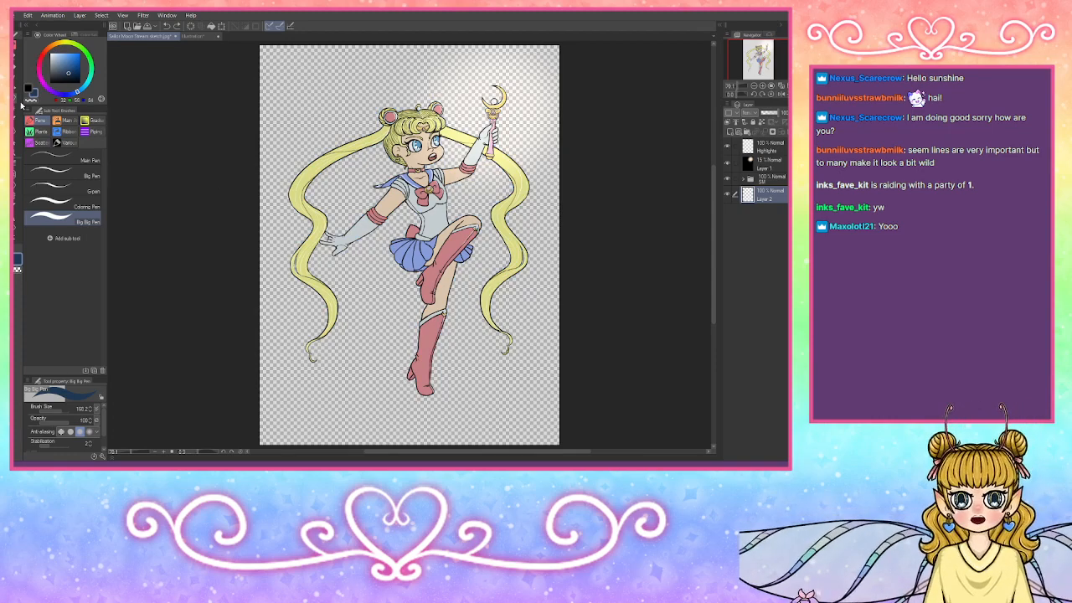
Step: Starting from the pale pink sampled off the wand handle, try pink, dusty mauve and muted purple background fills on Layer 2
{"action": "left_click", "coordinate": [17, 124]}
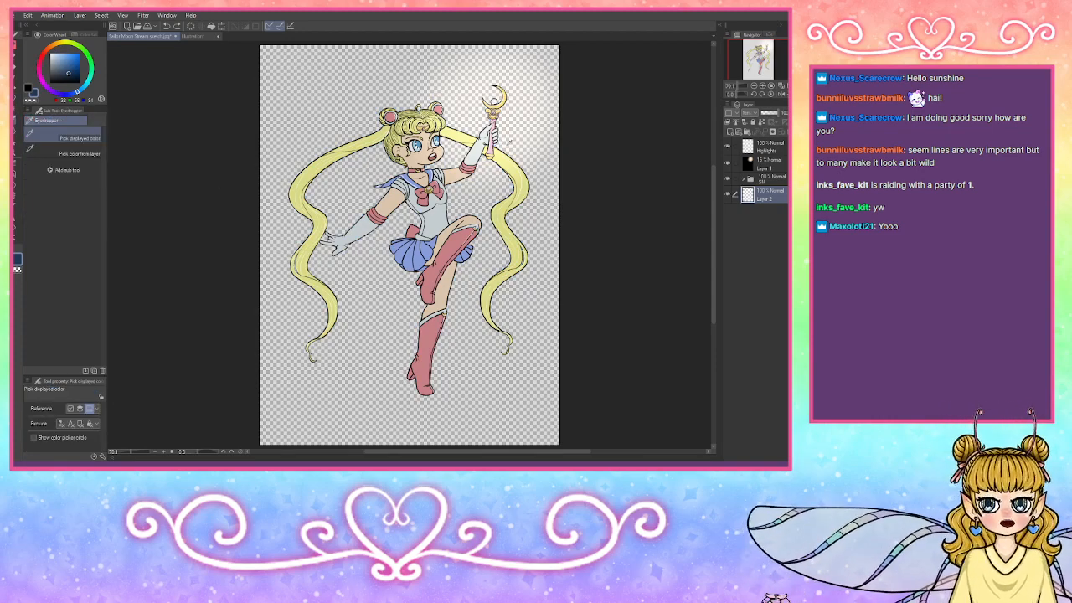
{"action": "left_click", "coordinate": [728, 162]}
{"action": "left_click", "coordinate": [493, 150]}
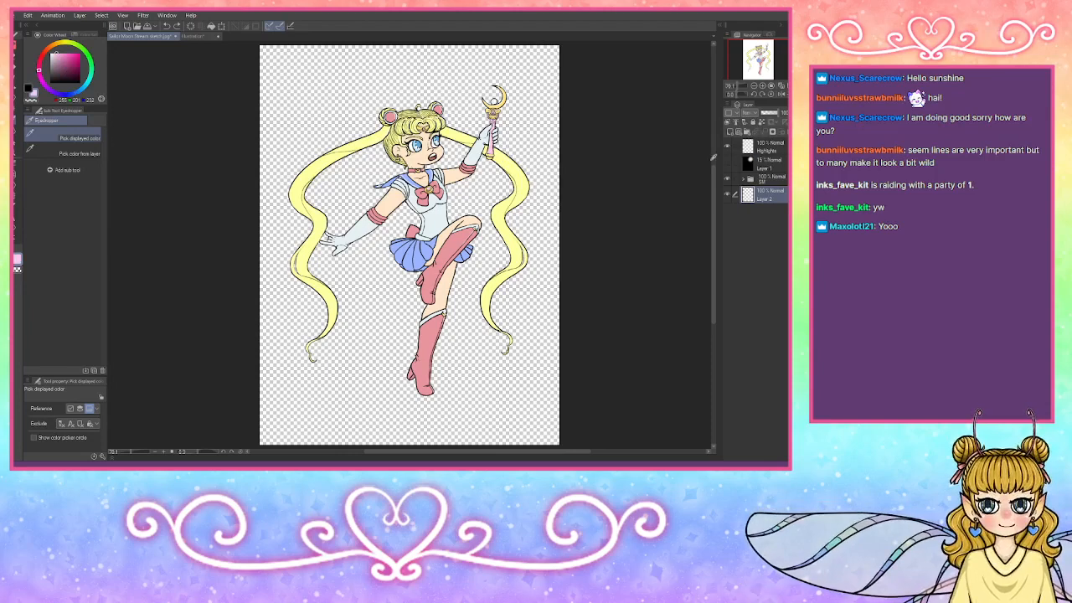
{"action": "left_click", "coordinate": [728, 162]}
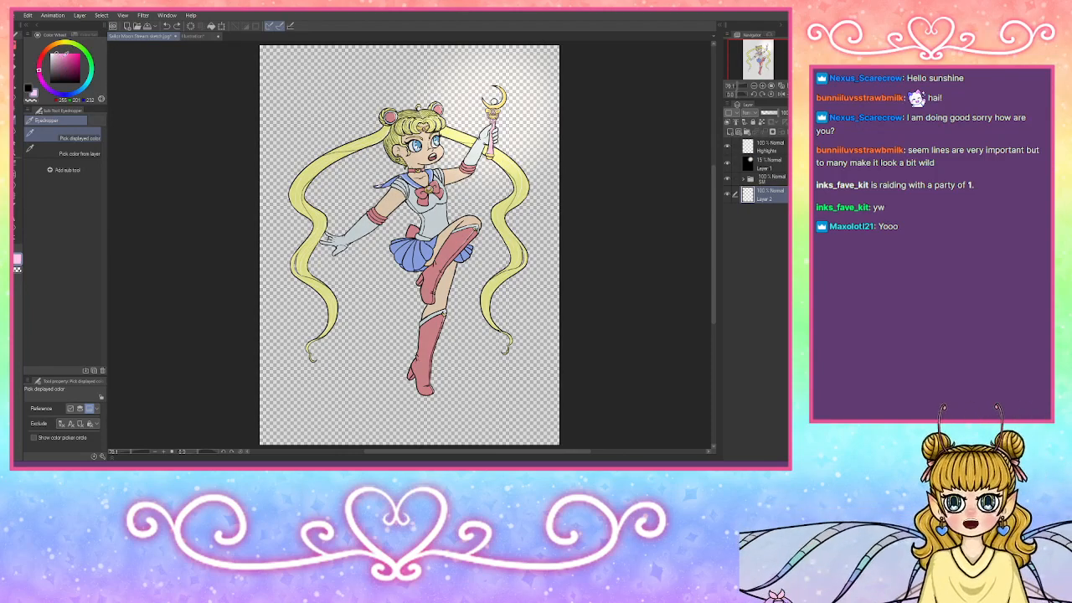
{"action": "left_click", "coordinate": [62, 58]}
{"action": "left_click", "coordinate": [212, 27]}
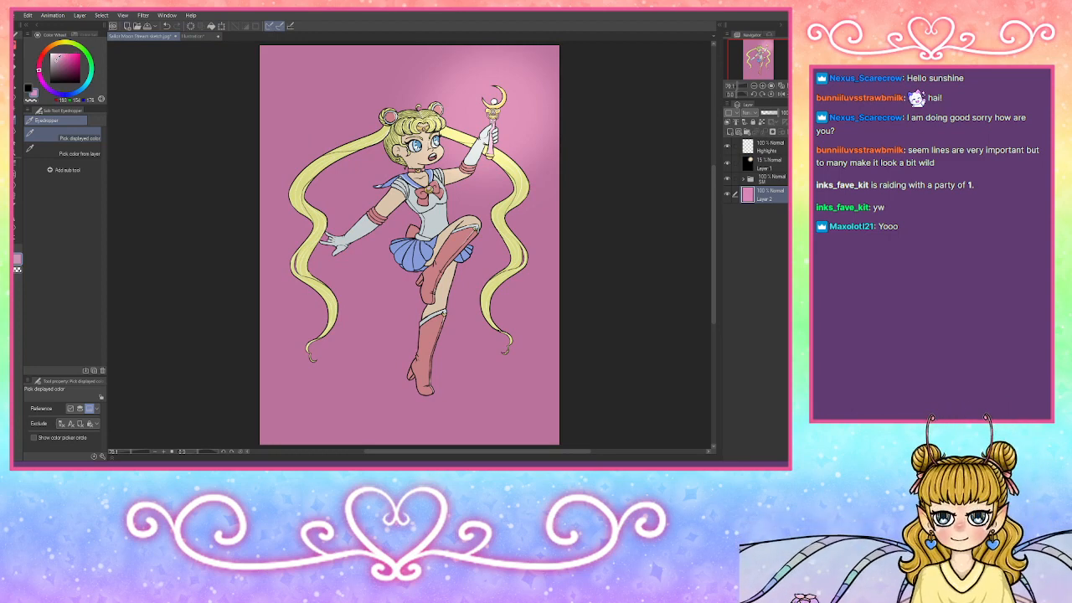
{"action": "left_click", "coordinate": [211, 27]}
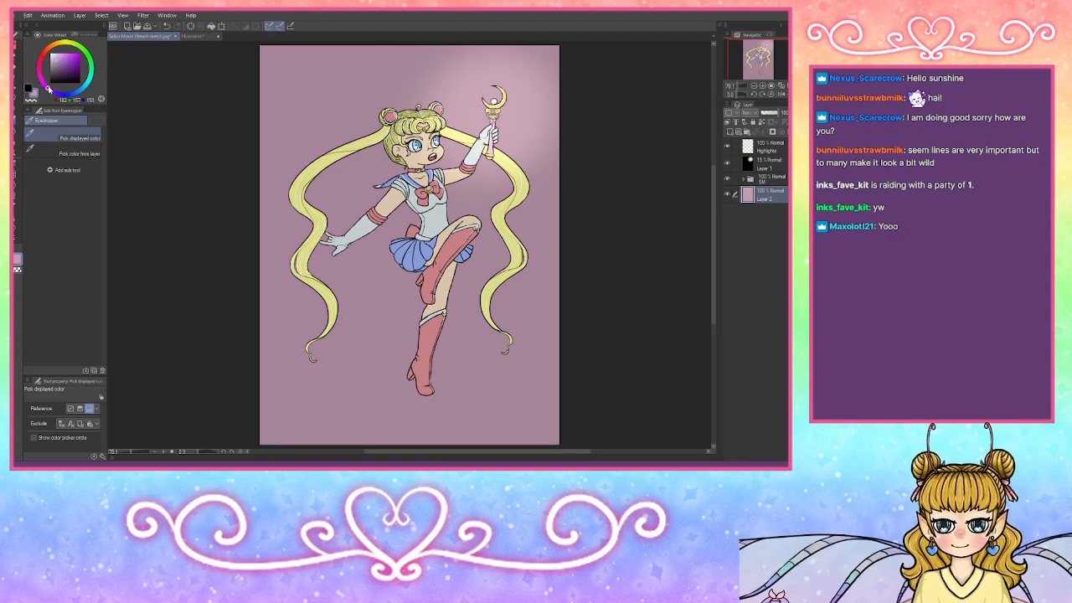
{"action": "left_click", "coordinate": [211, 26]}
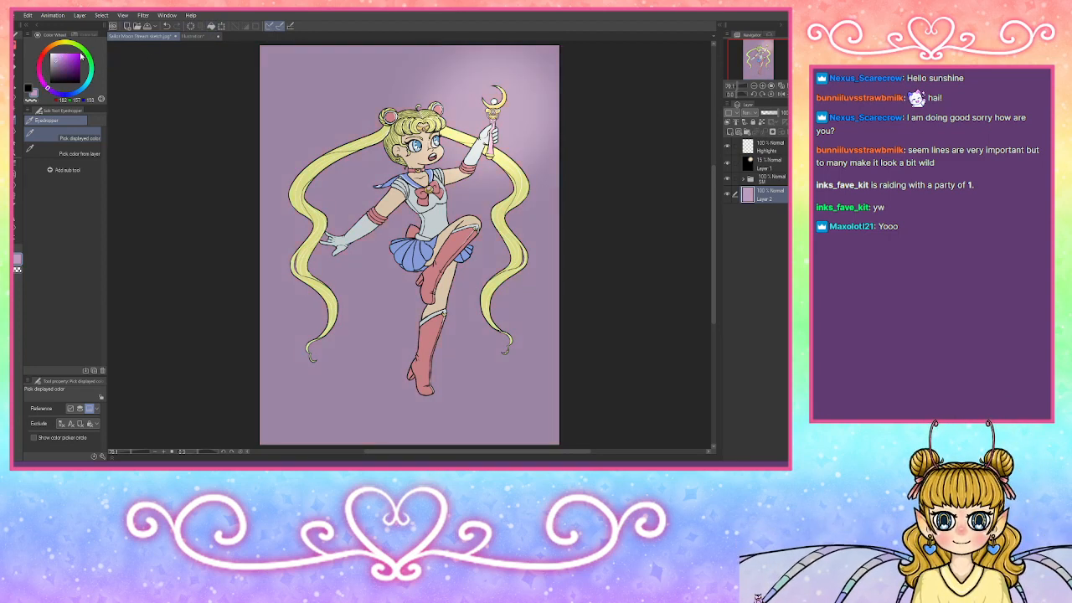
Step: Change the background fill on Layer 2 to greyish blue and finally bright sky blue, and hide the black shading Layer 1
{"action": "left_click", "coordinate": [84, 90]}
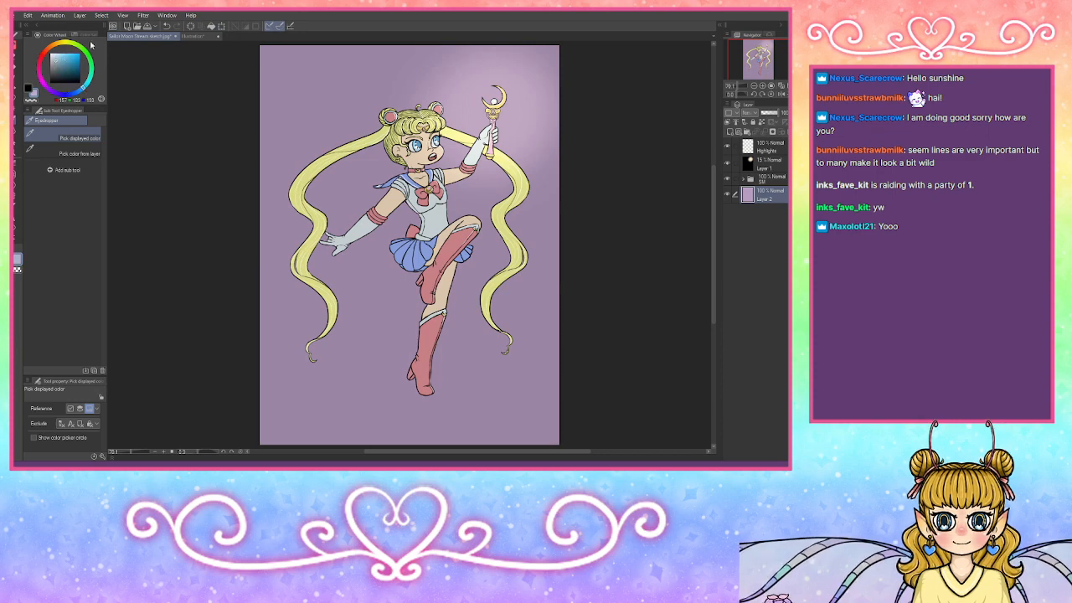
{"action": "left_click", "coordinate": [211, 26]}
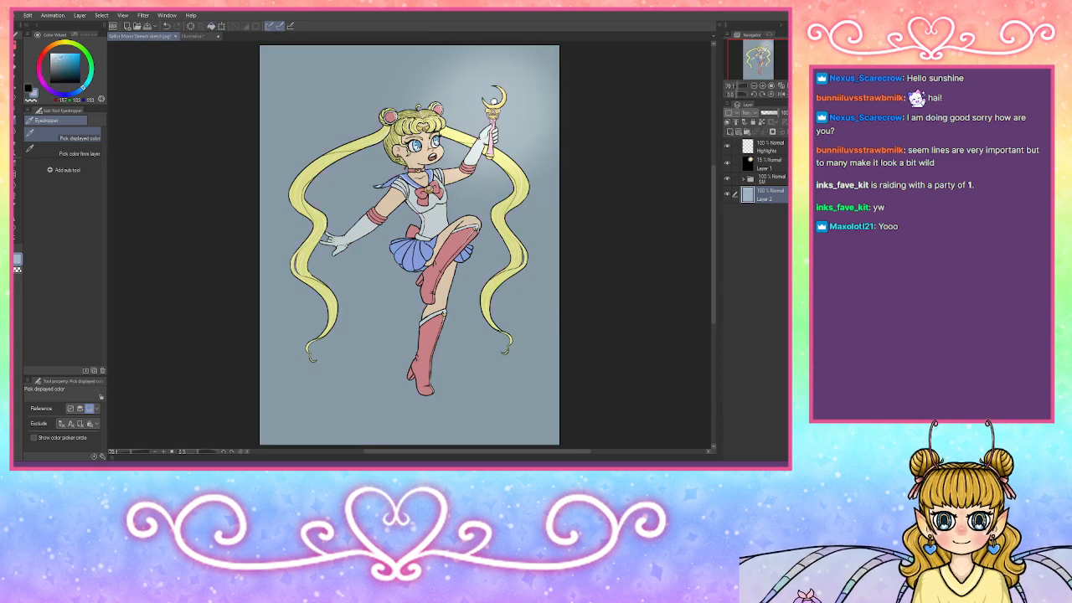
{"action": "left_click", "coordinate": [67, 52]}
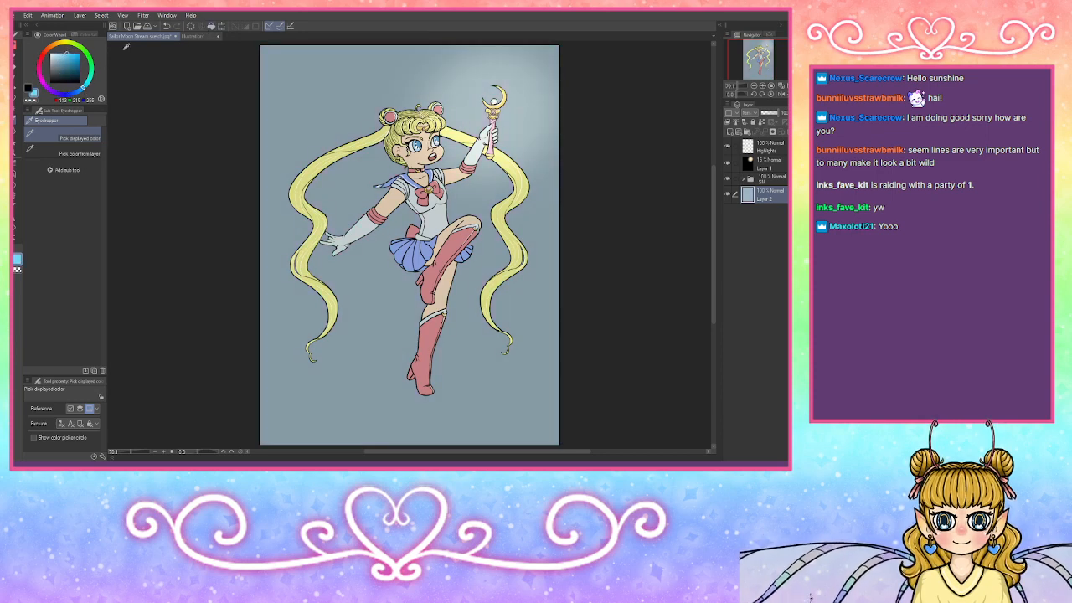
{"action": "left_click", "coordinate": [211, 27]}
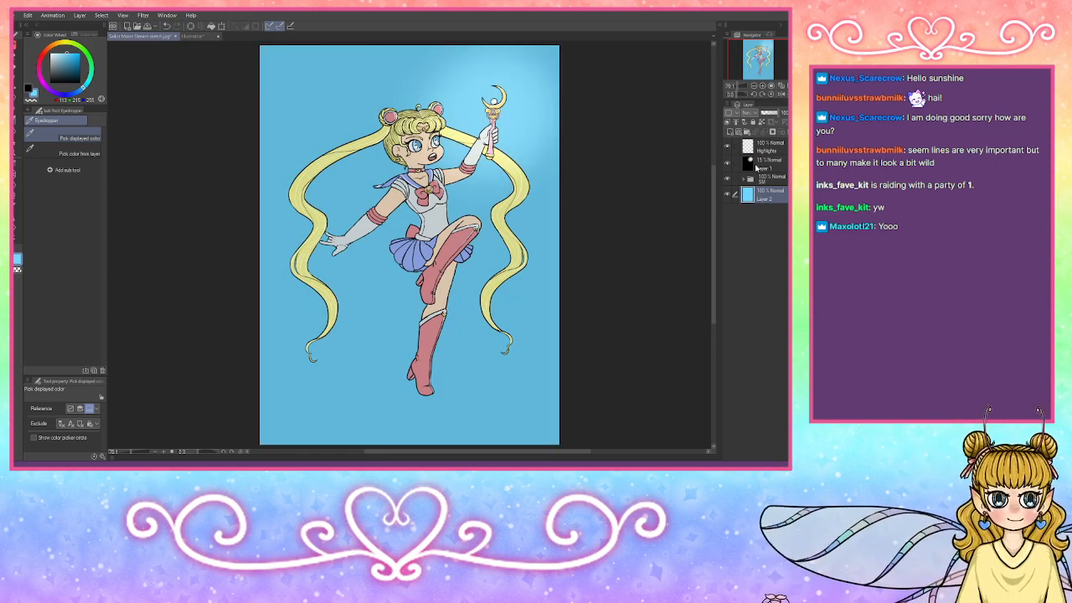
{"action": "left_click", "coordinate": [754, 164]}
{"action": "left_click", "coordinate": [728, 163]}
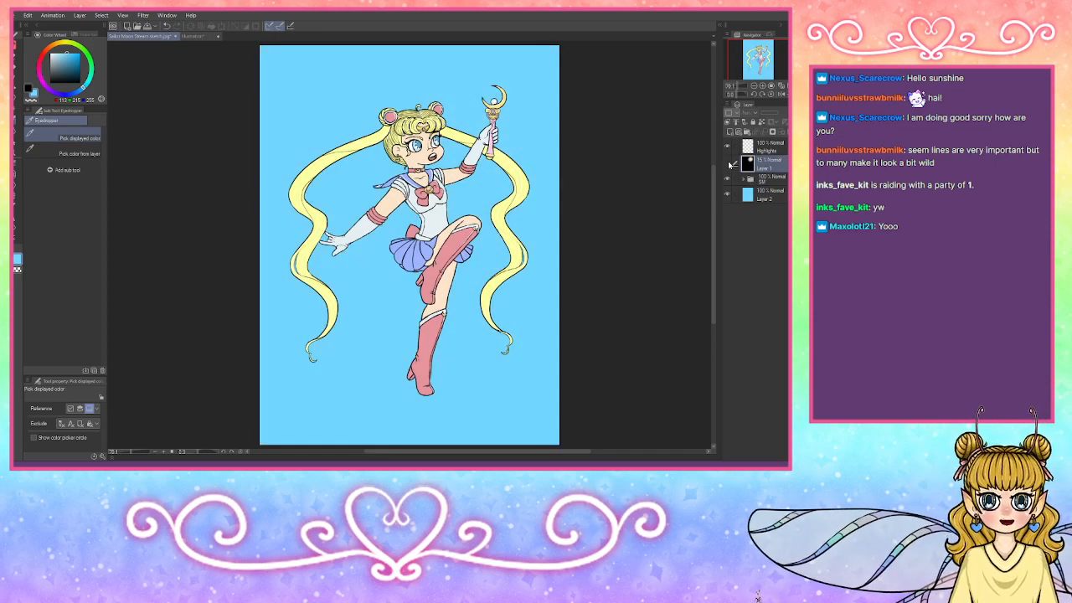
Step: Show the black shading Layer 1 again, choose a muted periwinkle blue, and try filling the layer with it
{"action": "left_click", "coordinate": [728, 163]}
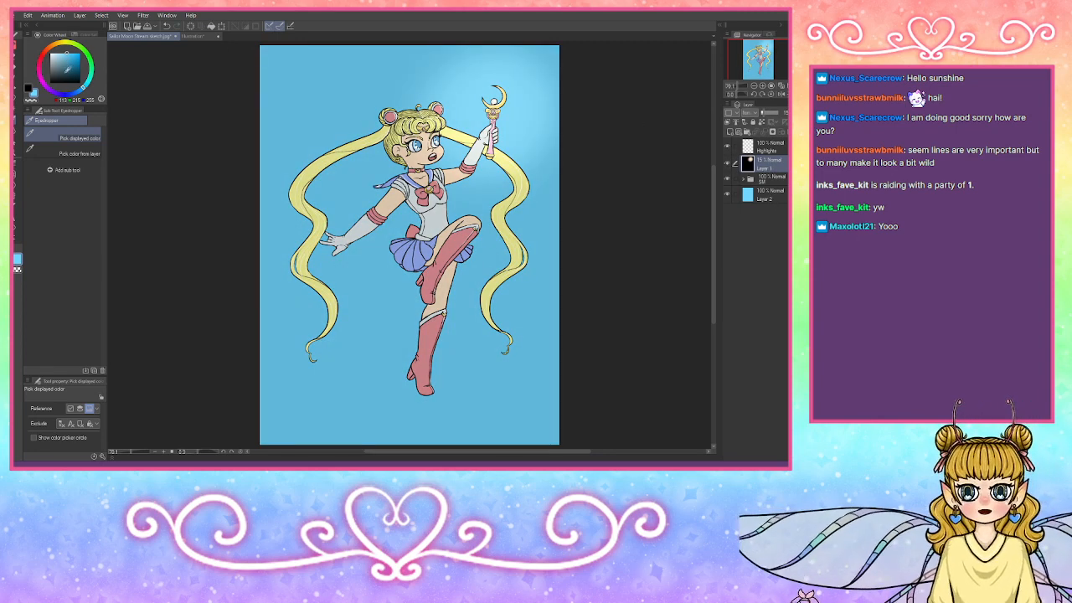
{"action": "left_click", "coordinate": [70, 74]}
{"action": "left_click", "coordinate": [53, 92]}
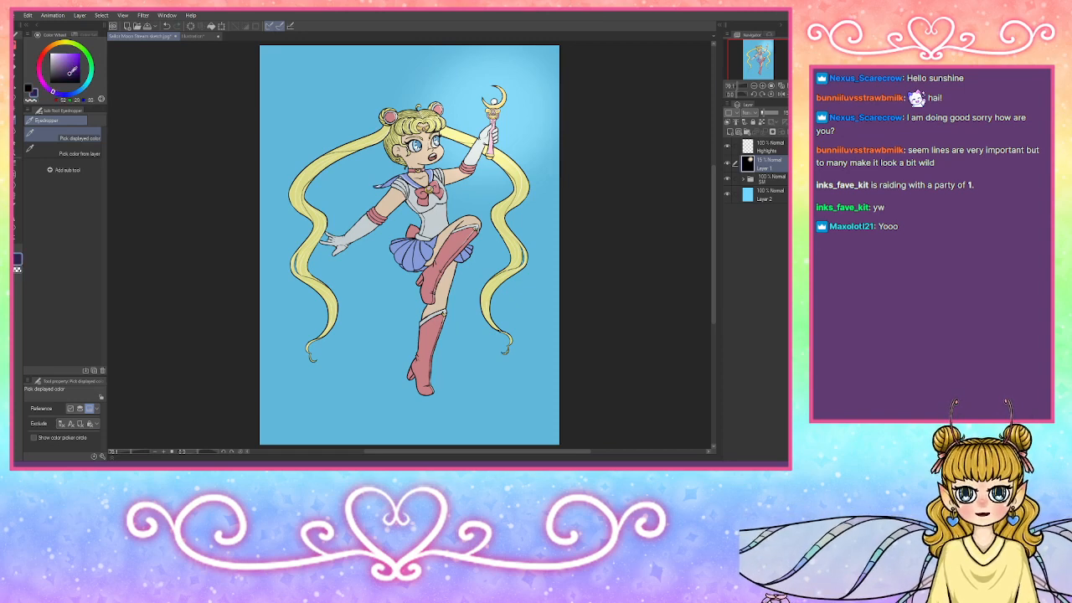
{"action": "left_click", "coordinate": [72, 94]}
{"action": "left_click_drag", "start_coordinate": [72, 72], "coordinate": [60, 60]}
{"action": "left_click", "coordinate": [459, 116]}
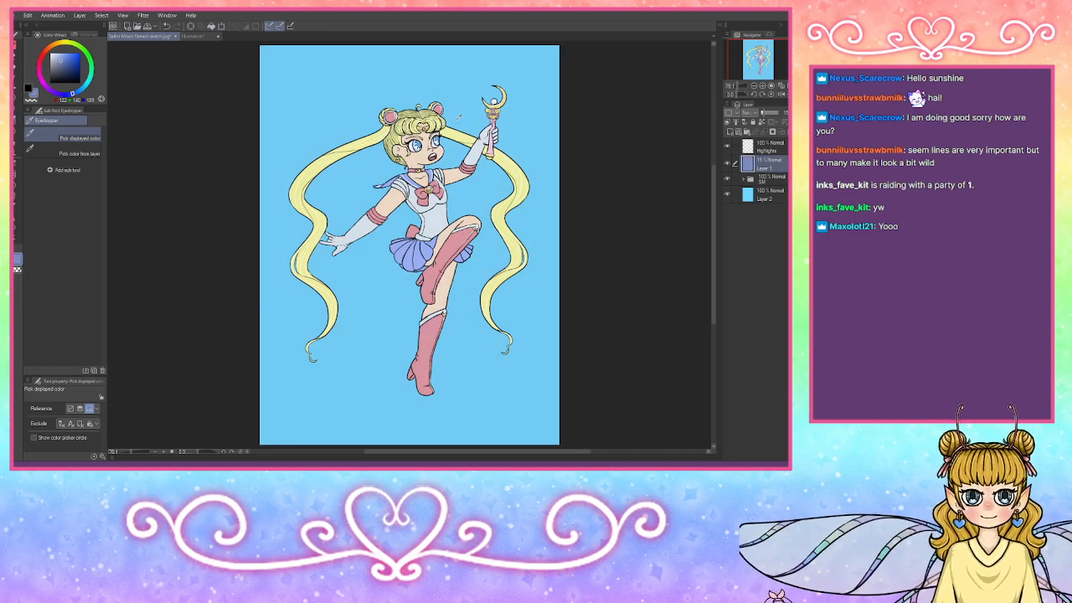
{"action": "key", "text": "ctrl+z"}
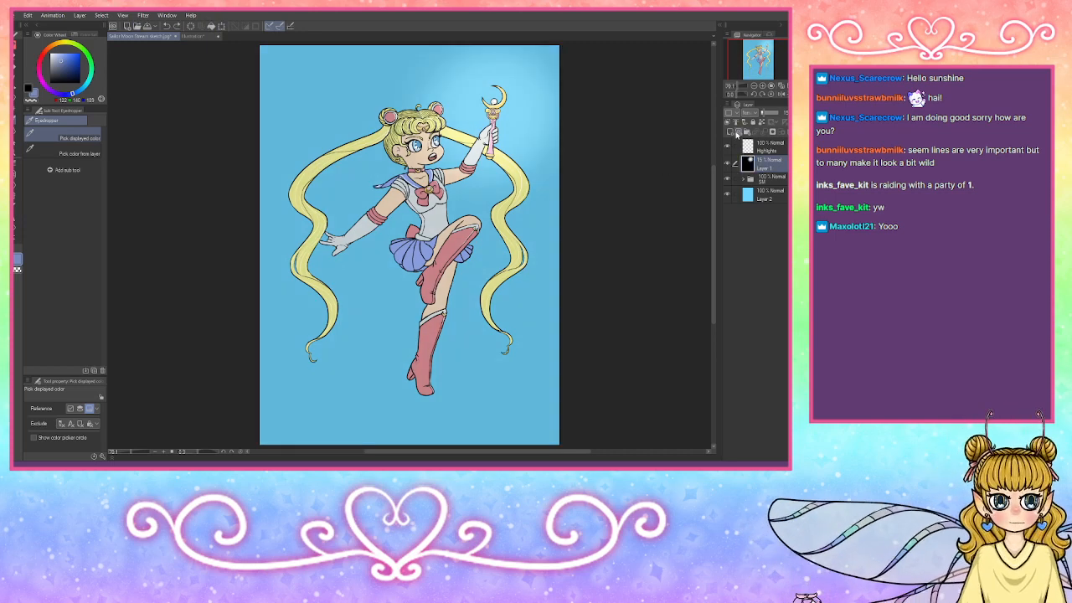
Step: Recolour the shading by filling a new clipped layer above Layer 1 with the muted periwinkle blue and merging it down
{"action": "left_click", "coordinate": [729, 132]}
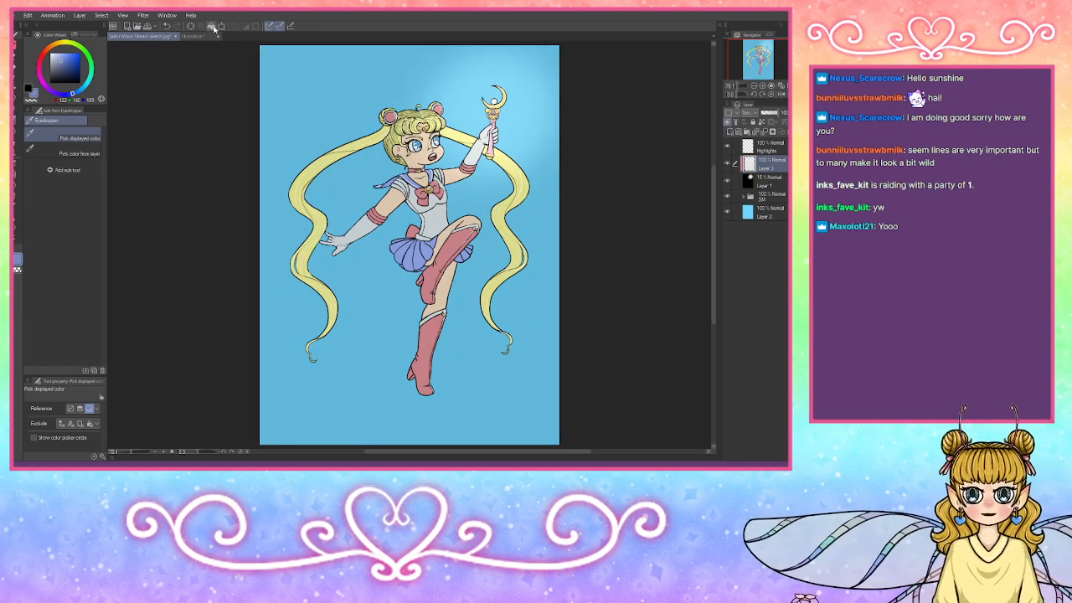
{"action": "key", "text": "alt+BackSpace"}
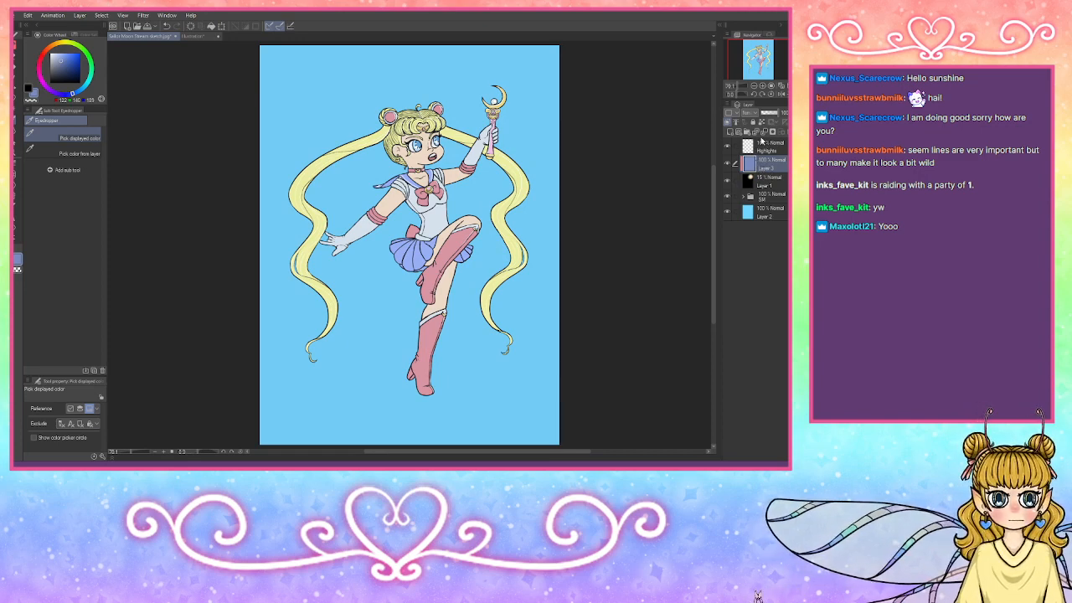
{"action": "left_click", "coordinate": [765, 134]}
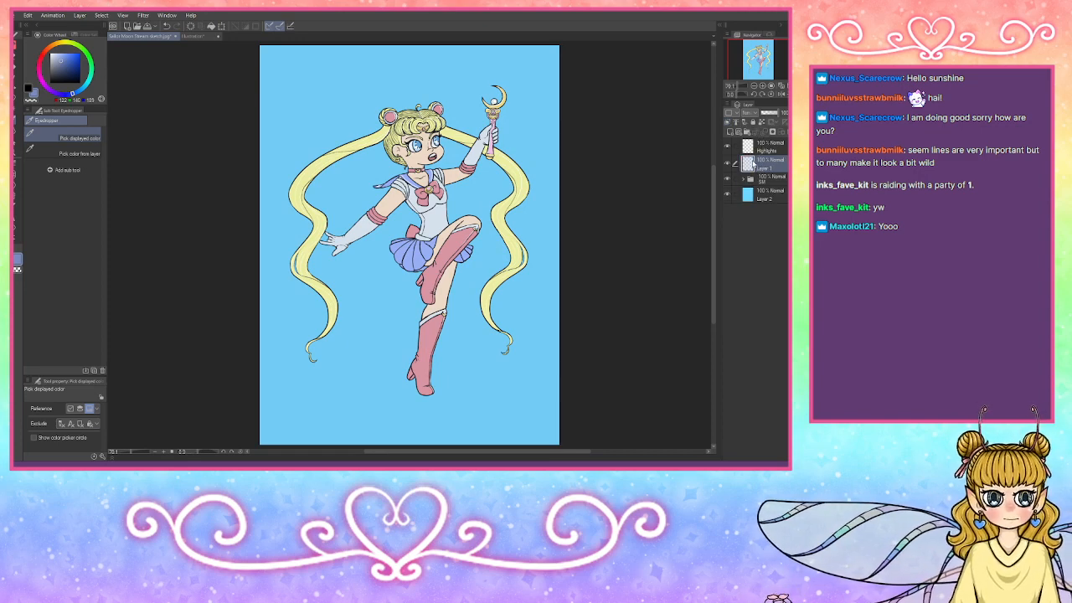
Step: On a new layer below Highlights, paint a small white glow around the wand's orb with the Medium Airbrush and lower the layer's opacity
{"action": "left_click_drag", "start_coordinate": [762, 63], "coordinate": [759, 61]}
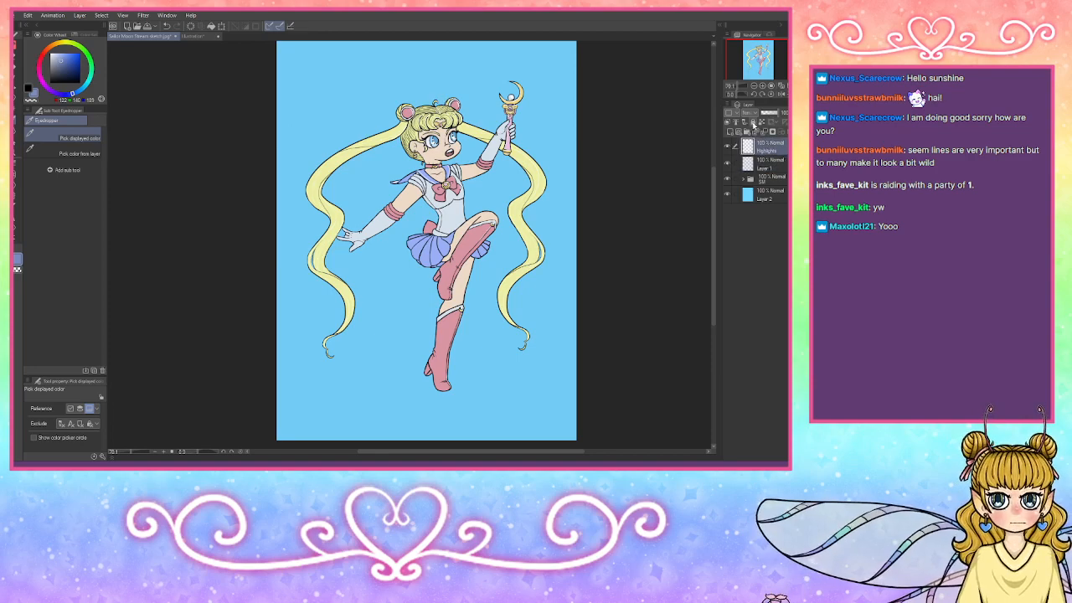
{"action": "left_click", "coordinate": [732, 131]}
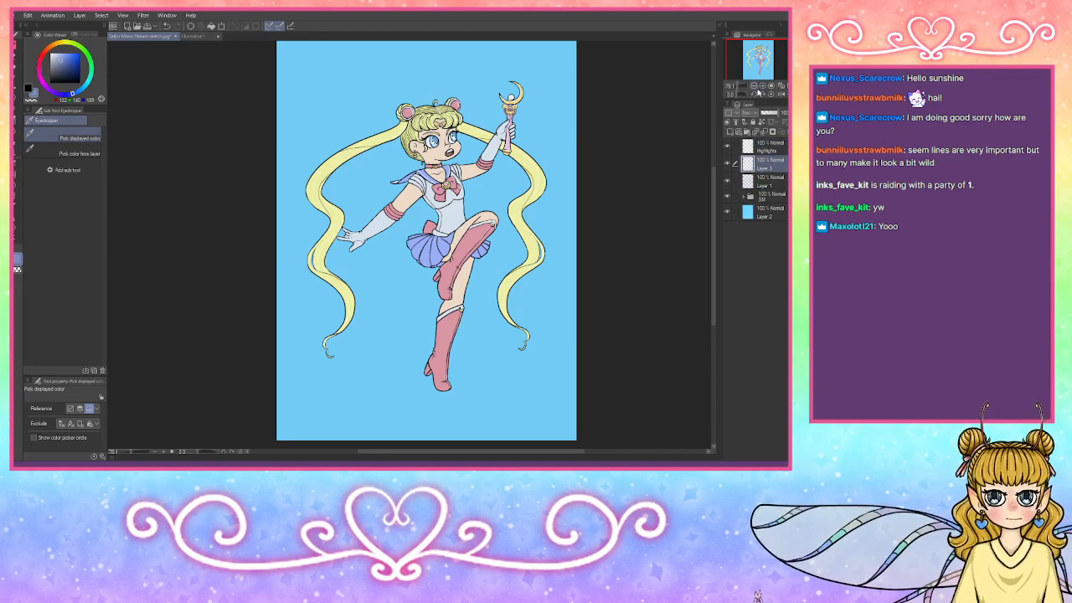
{"action": "left_click", "coordinate": [763, 85]}
{"action": "left_click", "coordinate": [763, 85]}
{"action": "left_click", "coordinate": [763, 85]}
{"action": "left_click_drag", "start_coordinate": [757, 62], "coordinate": [766, 51]}
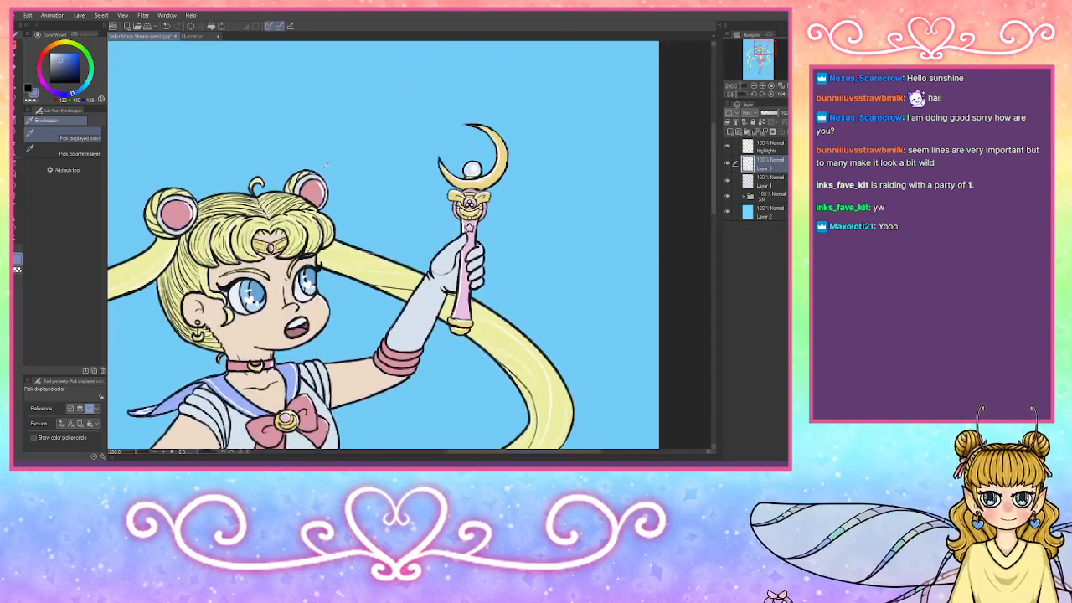
{"action": "left_click", "coordinate": [17, 50]}
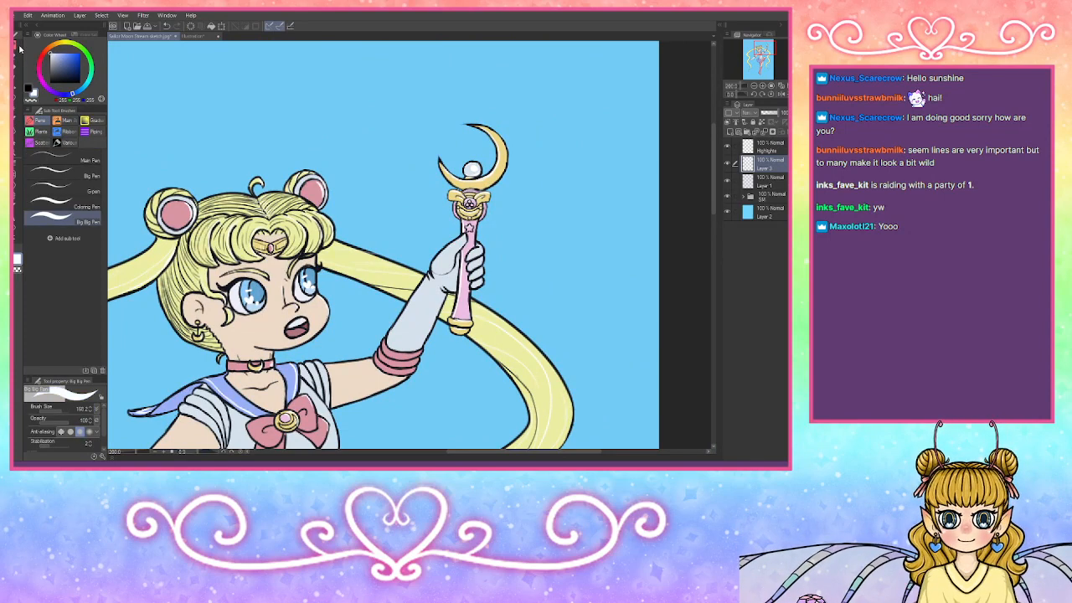
{"action": "left_click", "coordinate": [65, 120]}
{"action": "left_click", "coordinate": [67, 176]}
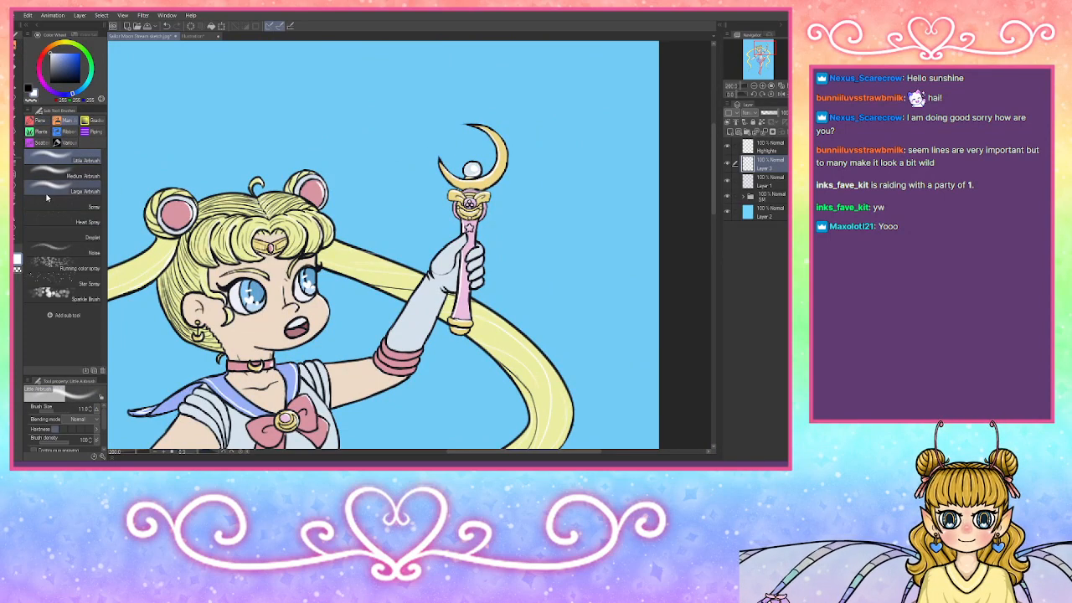
{"action": "mouse_move", "coordinate": [444, 162]}
{"action": "left_mouse_down"}
{"action": "mouse_move", "coordinate": [465, 180]}
{"action": "mouse_move", "coordinate": [481, 167]}
{"action": "mouse_move", "coordinate": [473, 157]}
{"action": "mouse_move", "coordinate": [457, 172]}
{"action": "mouse_move", "coordinate": [482, 163]}
{"action": "mouse_move", "coordinate": [462, 155]}
{"action": "mouse_move", "coordinate": [482, 147]}
{"action": "left_mouse_up"}
{"action": "left_click", "coordinate": [771, 113]}
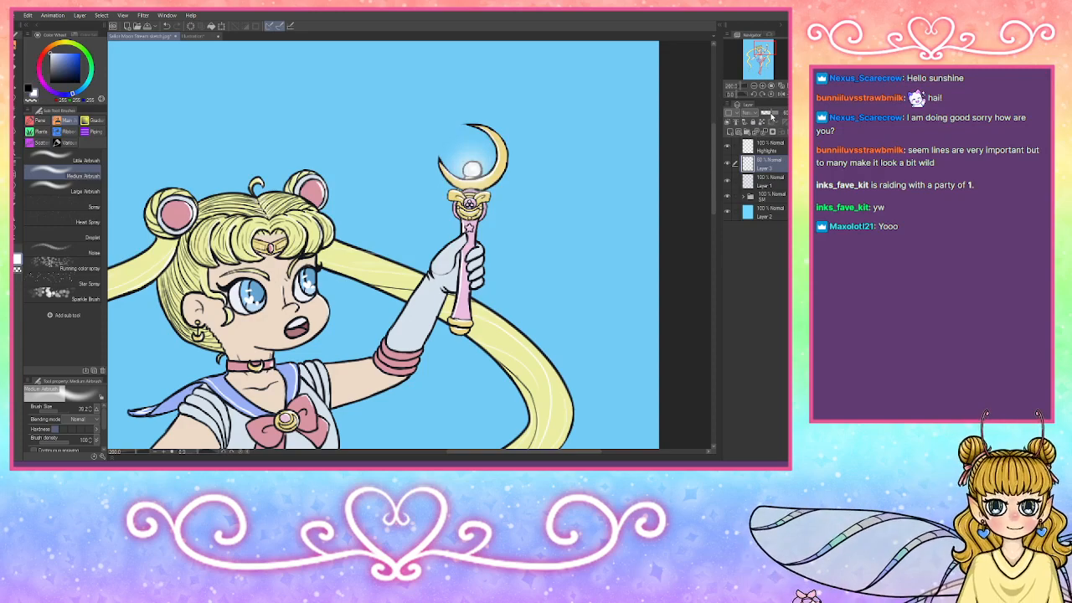
Step: Add a broad white glow around the crescent wand on Layer 3 with the Large Airbrush
{"action": "key", "text": "ctrl+0"}
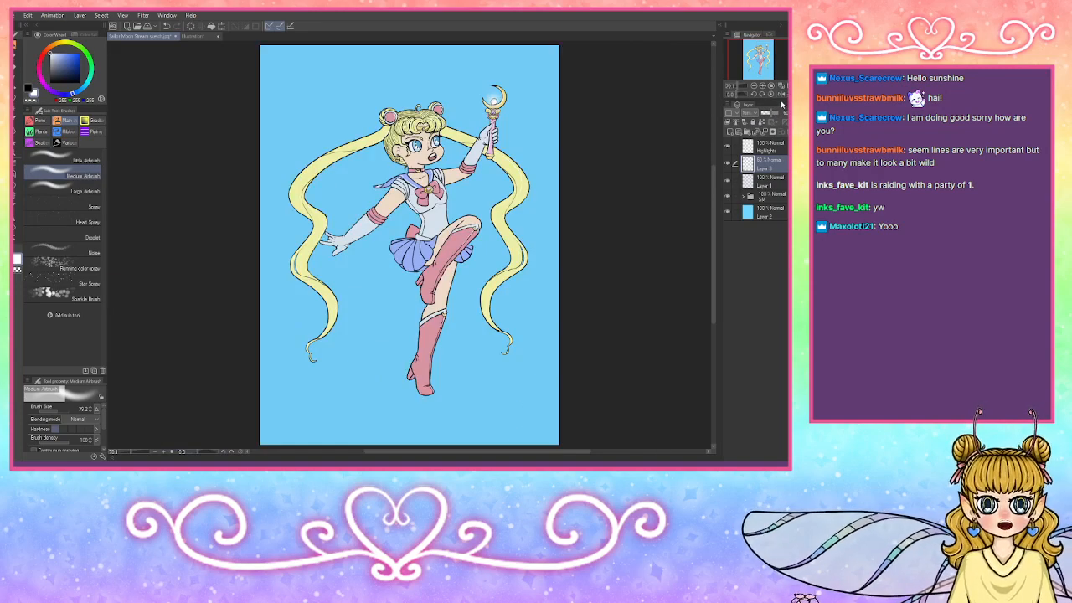
{"action": "left_click", "coordinate": [83, 188]}
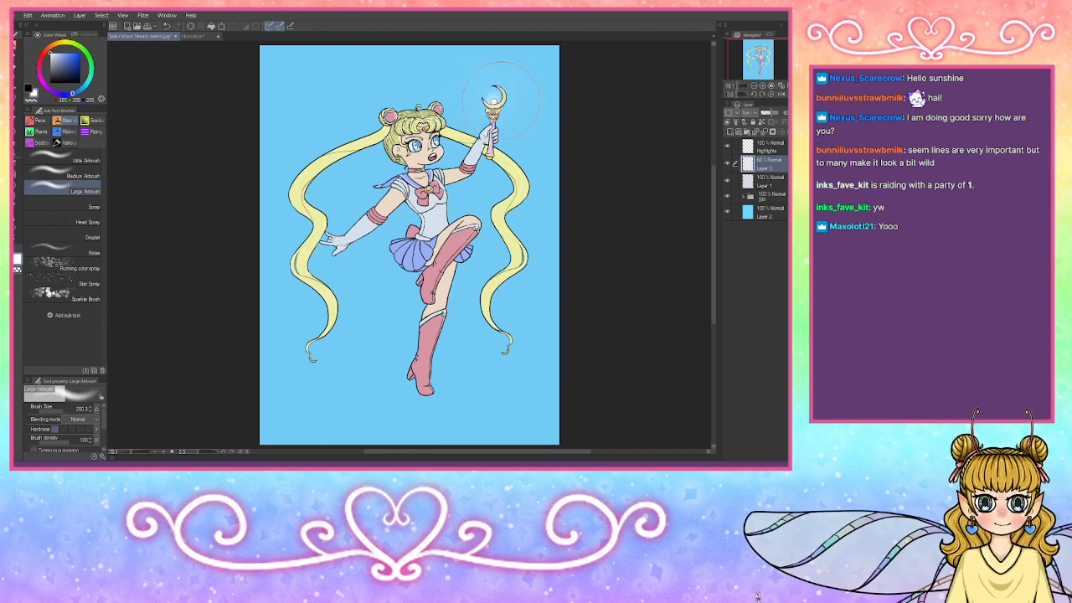
{"action": "mouse_move", "coordinate": [490, 90]}
{"action": "left_mouse_down"}
{"action": "mouse_move", "coordinate": [503, 94]}
{"action": "mouse_move", "coordinate": [494, 99]}
{"action": "left_mouse_up"}
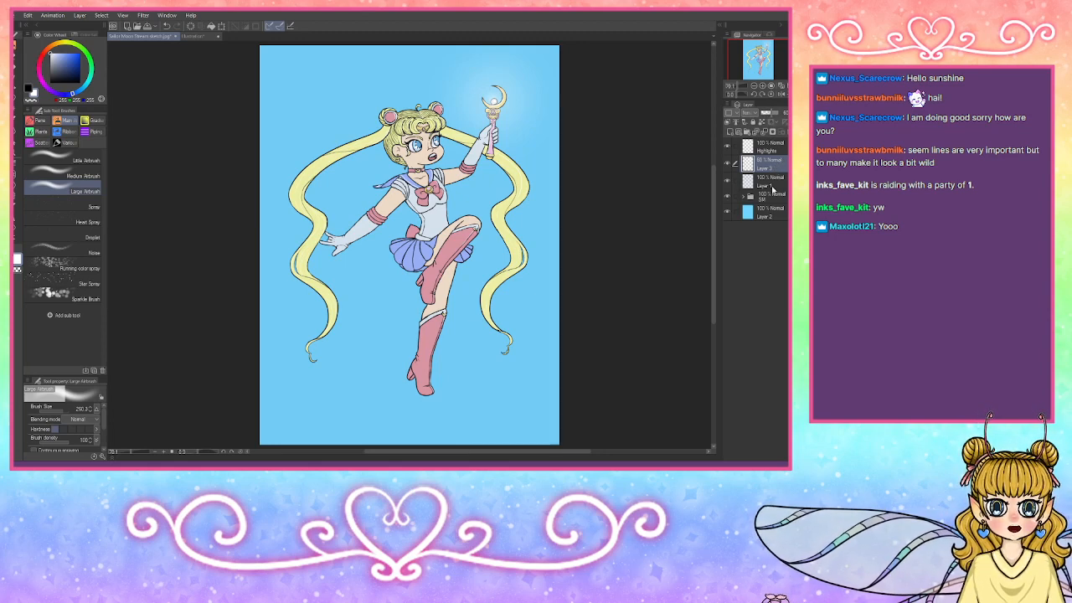
Step: Add a new layer directly above Layer 2 and try a white Star Spray stroke across the background
{"action": "left_click", "coordinate": [767, 212]}
{"action": "left_click", "coordinate": [731, 132]}
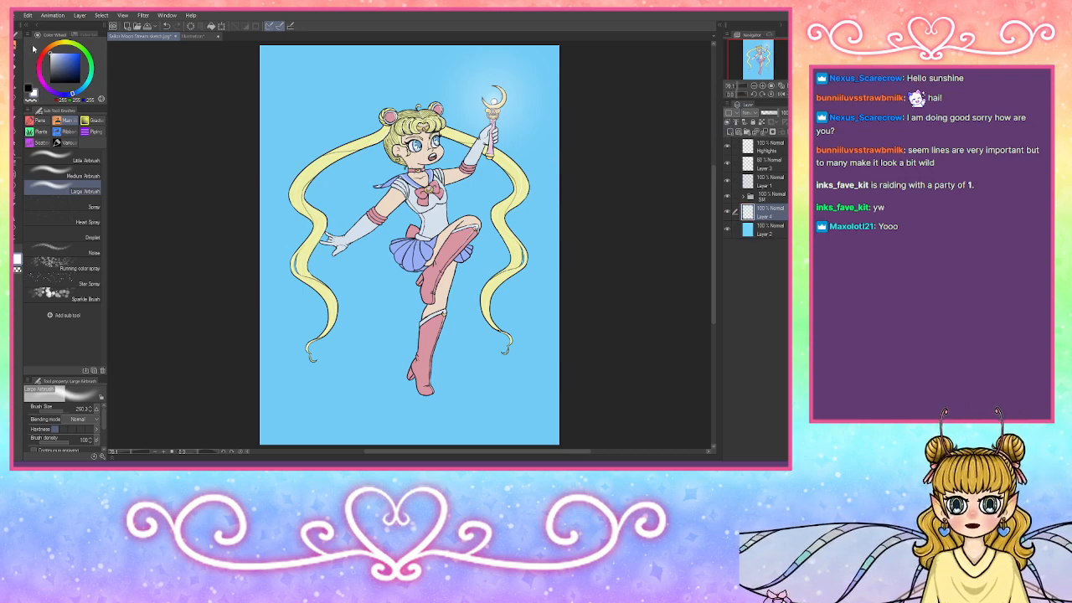
{"action": "left_click", "coordinate": [74, 283]}
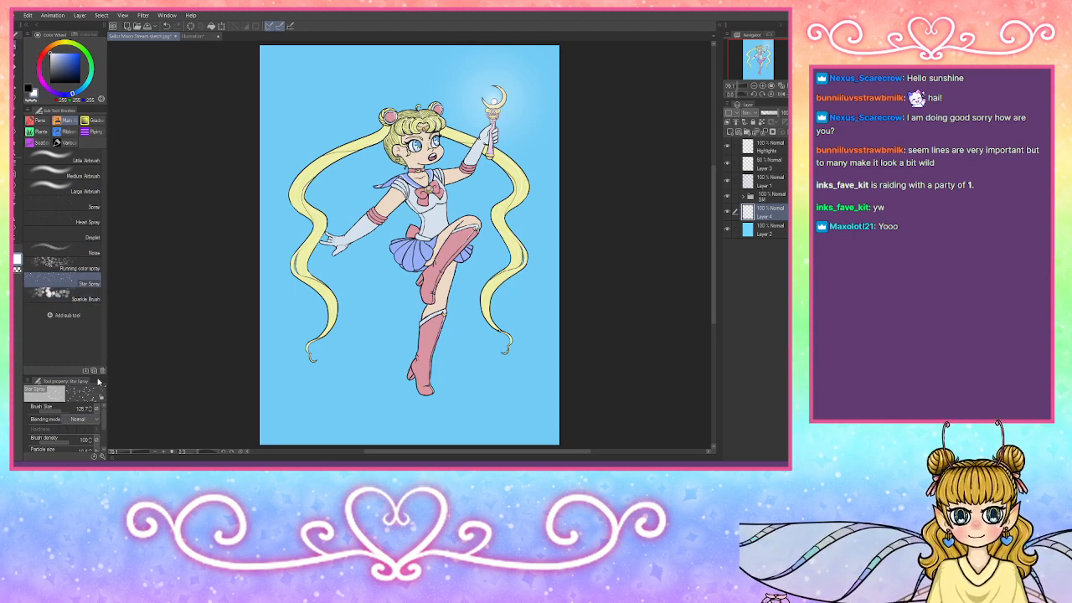
{"action": "mouse_move", "coordinate": [244, 304]}
{"action": "left_mouse_down"}
{"action": "mouse_move", "coordinate": [495, 259]}
{"action": "mouse_move", "coordinate": [549, 273]}
{"action": "left_mouse_up"}
{"action": "key", "text": "ctrl+z"}
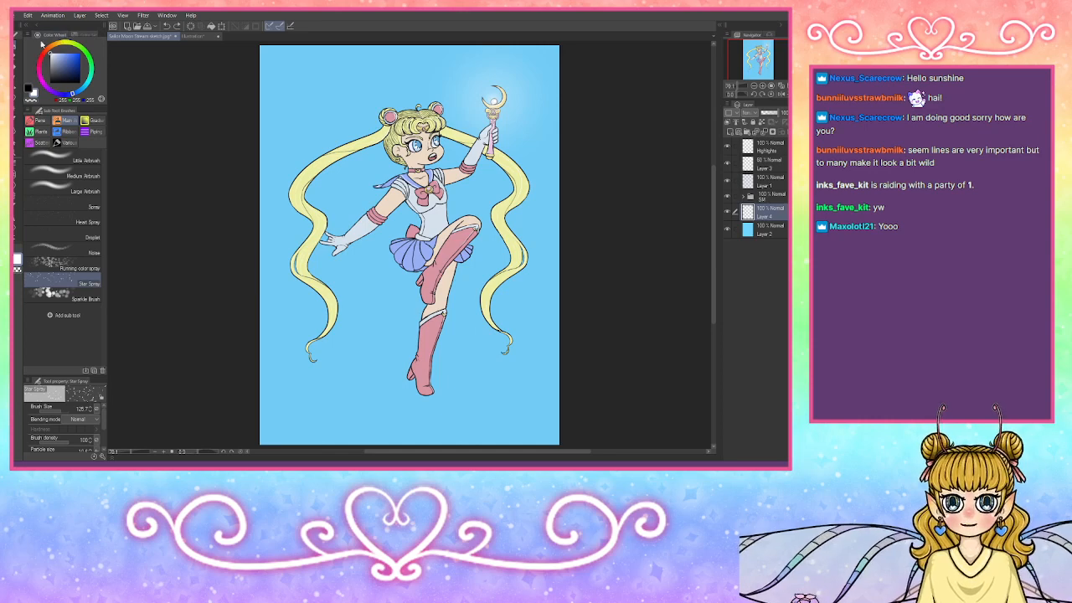
Step: Browse the created monochromatic pattern materials in the material library for a background decoration
{"action": "left_click", "coordinate": [722, 27]}
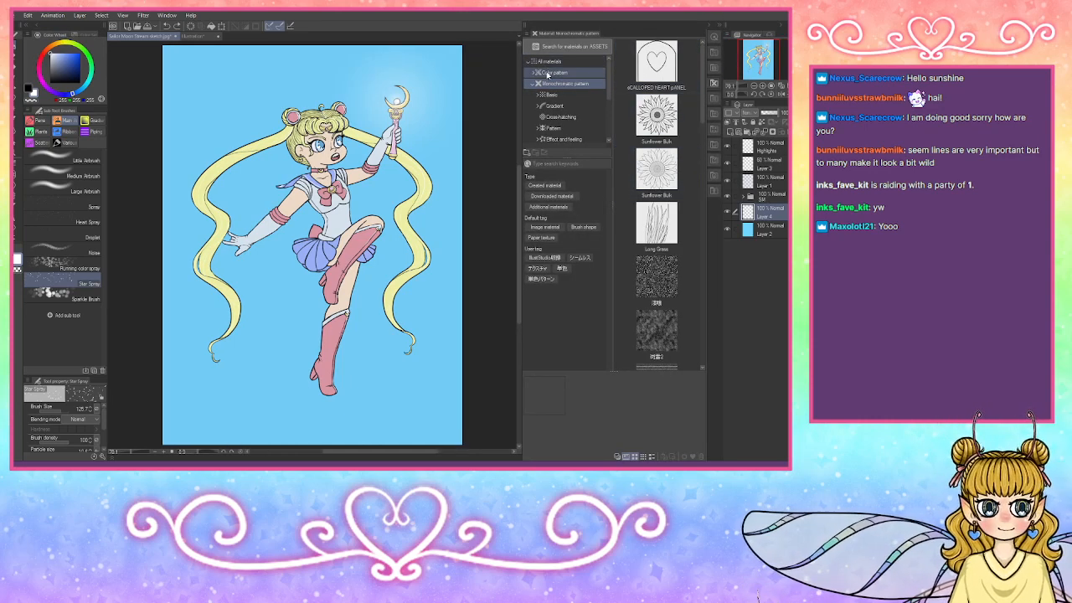
{"action": "left_click", "coordinate": [549, 187]}
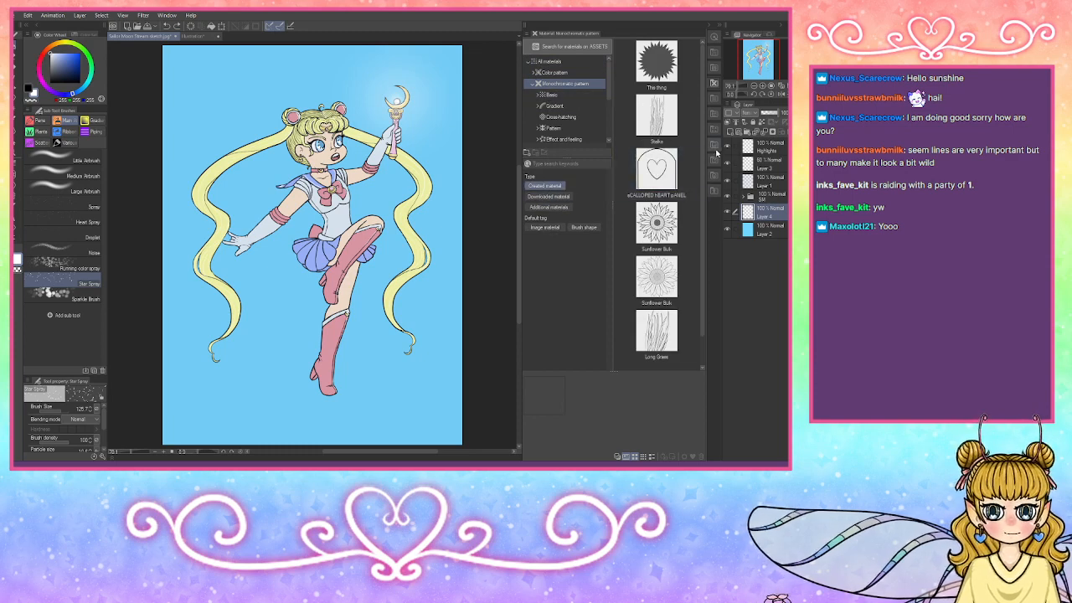
{"action": "scroll", "coordinate": [690, 239], "scroll_direction": "down", "scroll_amount": 3}
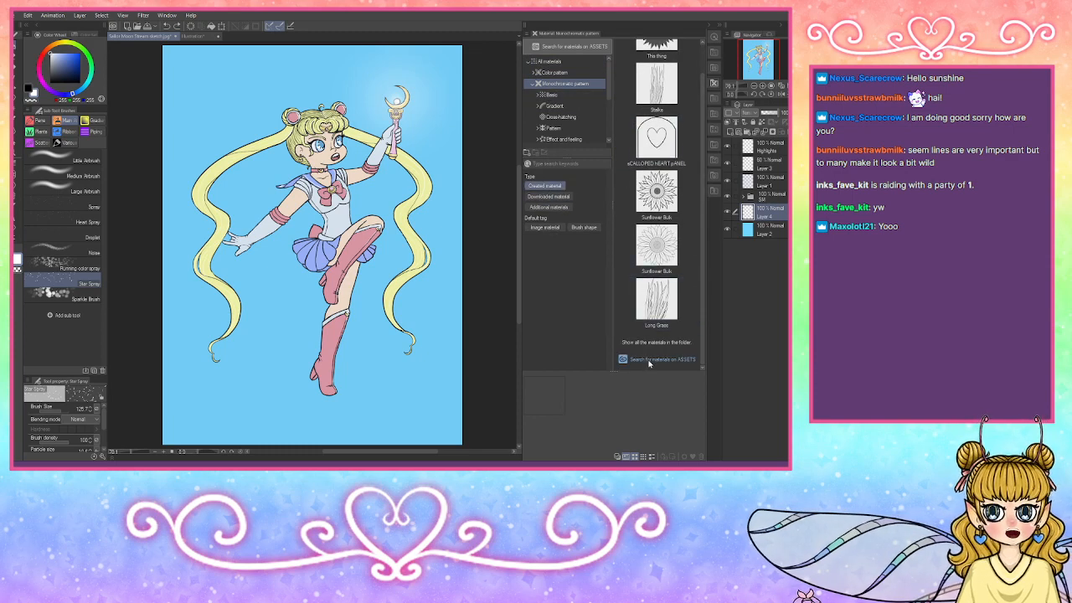
{"action": "left_click", "coordinate": [720, 27]}
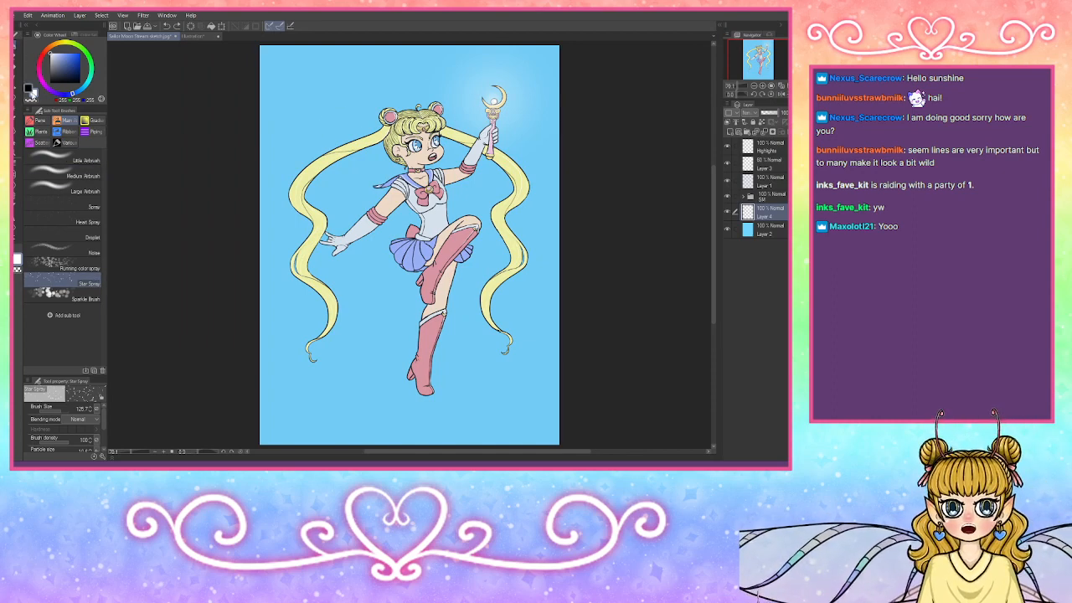
Step: Scatter white speckles across the whole background on Layer 4 with the Spray brush
{"action": "left_click", "coordinate": [29, 207]}
{"action": "mouse_move", "coordinate": [225, 185]}
{"action": "left_mouse_down"}
{"action": "mouse_move", "coordinate": [253, 175]}
{"action": "mouse_move", "coordinate": [186, 165]}
{"action": "mouse_move", "coordinate": [430, 145]}
{"action": "mouse_move", "coordinate": [696, 242]}
{"action": "mouse_move", "coordinate": [538, 318]}
{"action": "mouse_move", "coordinate": [230, 352]}
{"action": "mouse_move", "coordinate": [243, 432]}
{"action": "mouse_move", "coordinate": [568, 403]}
{"action": "left_mouse_up"}
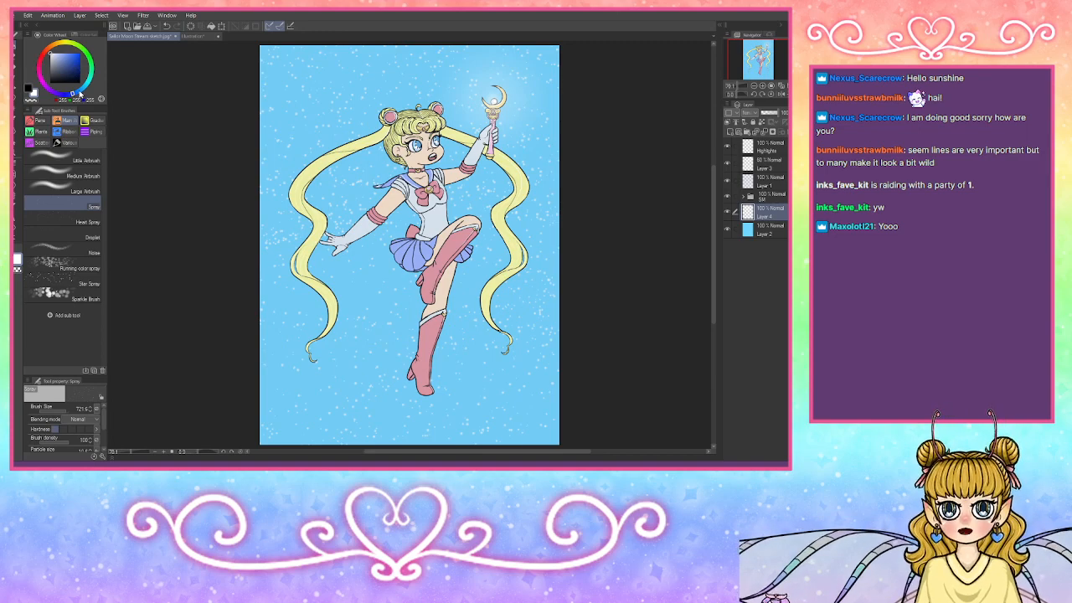
Step: Try airbrushing a muted blue ground shadow beneath the character on Layer 4 with the Large Airbrush, and undo it
{"action": "left_click", "coordinate": [753, 86]}
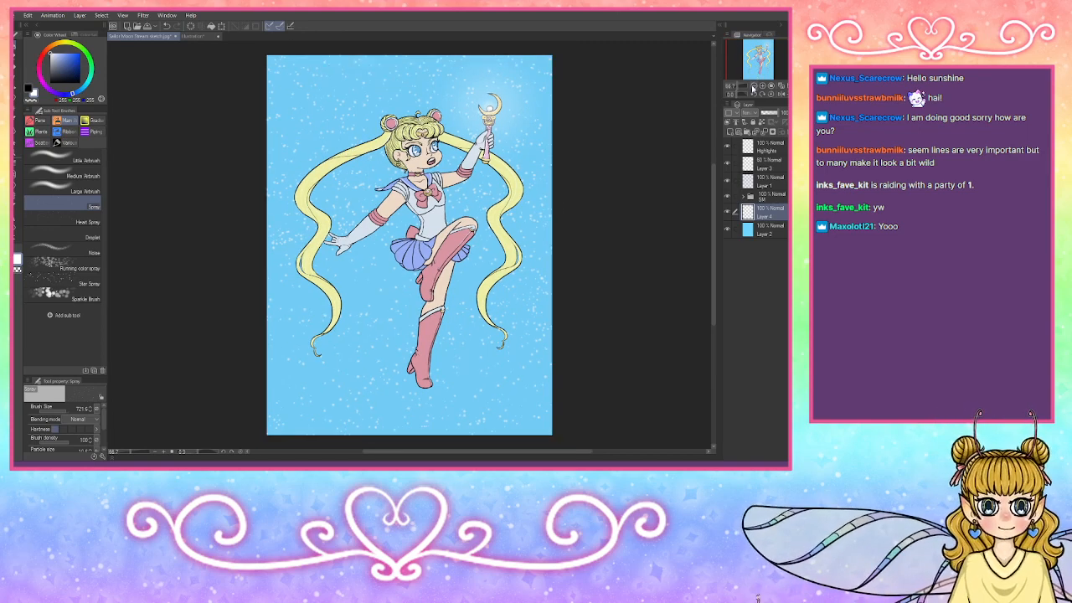
{"action": "left_click", "coordinate": [753, 86]}
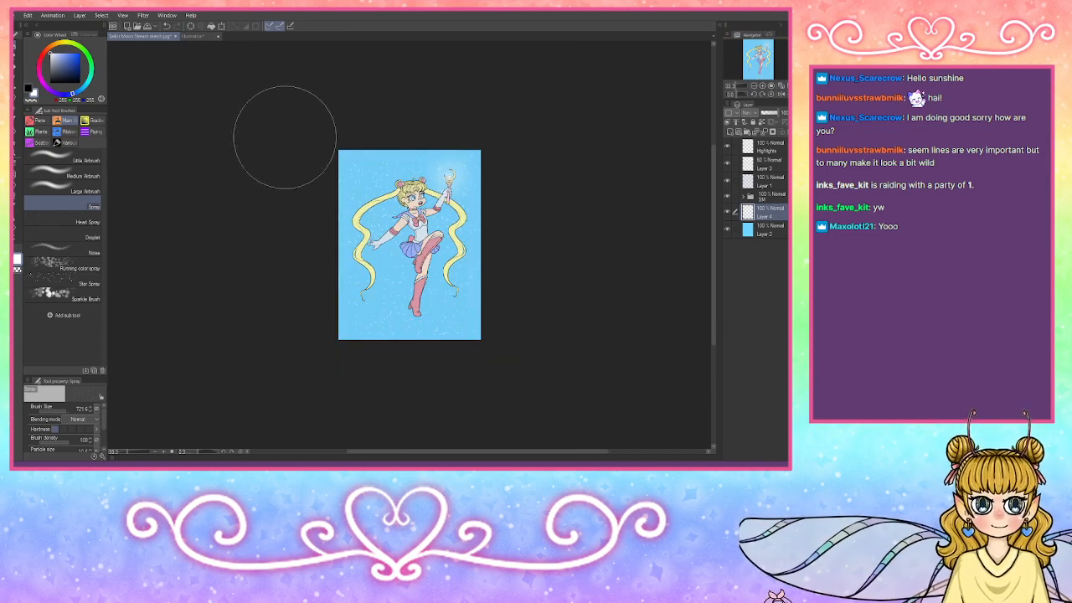
{"action": "left_click", "coordinate": [67, 61]}
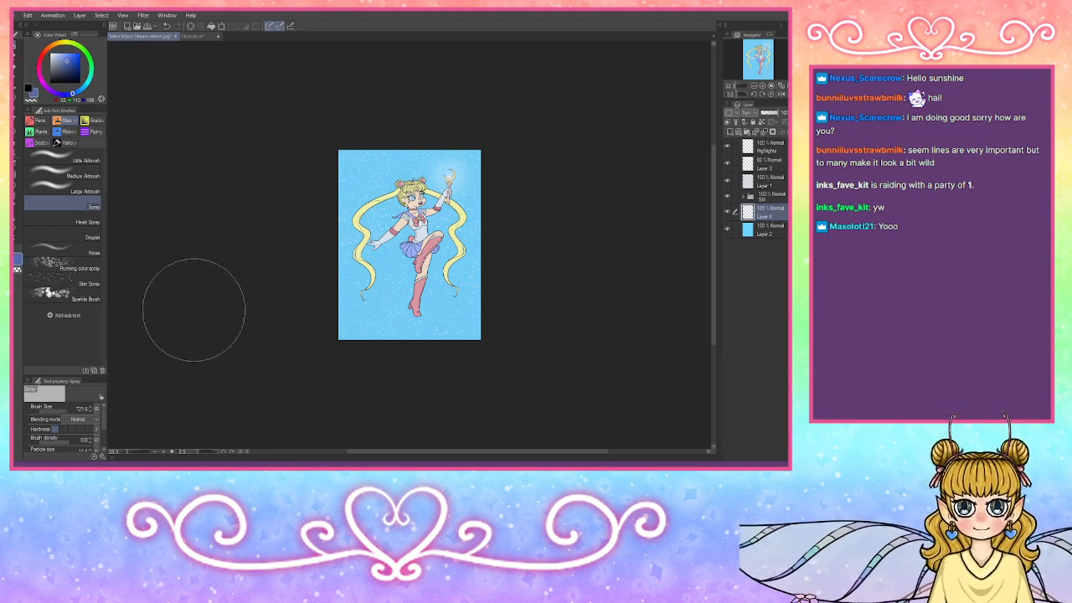
{"action": "left_click", "coordinate": [62, 185]}
{"action": "mouse_move", "coordinate": [463, 348]}
{"action": "left_mouse_down"}
{"action": "mouse_move", "coordinate": [359, 320]}
{"action": "mouse_move", "coordinate": [438, 338]}
{"action": "mouse_move", "coordinate": [396, 307]}
{"action": "mouse_move", "coordinate": [320, 340]}
{"action": "mouse_move", "coordinate": [477, 347]}
{"action": "mouse_move", "coordinate": [352, 318]}
{"action": "mouse_move", "coordinate": [464, 347]}
{"action": "mouse_move", "coordinate": [398, 307]}
{"action": "mouse_move", "coordinate": [343, 331]}
{"action": "mouse_move", "coordinate": [527, 324]}
{"action": "left_mouse_up"}
{"action": "key", "text": "ctrl+z"}
{"action": "key", "text": "ctrl+z"}
{"action": "key", "text": "ctrl+z"}
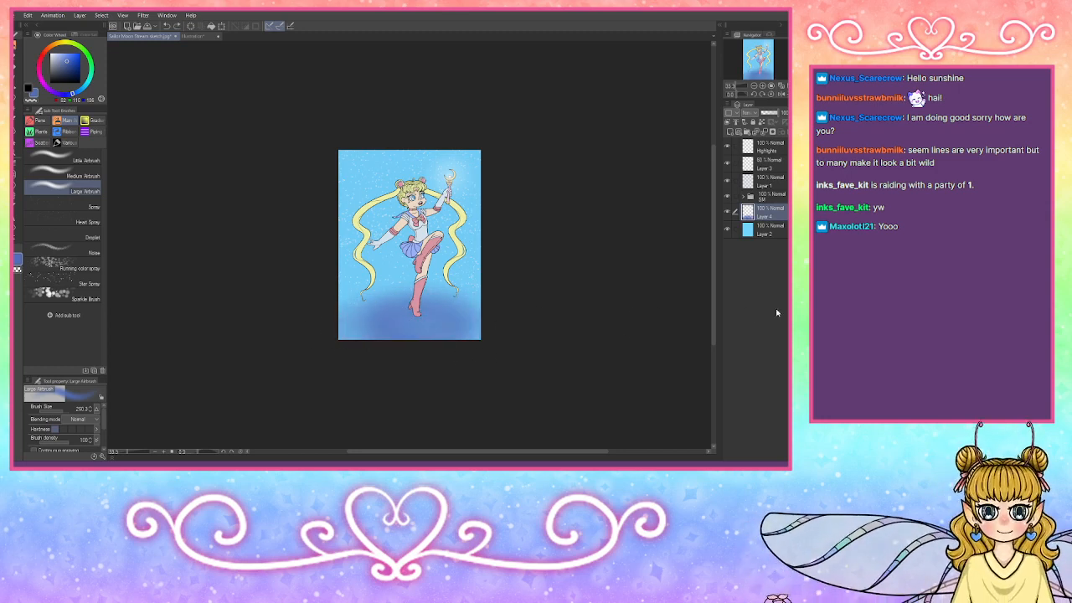
Step: On Layer 2, sample the background's light blue as the main colour and set the sub colour to a muted purple
{"action": "left_click", "coordinate": [762, 229]}
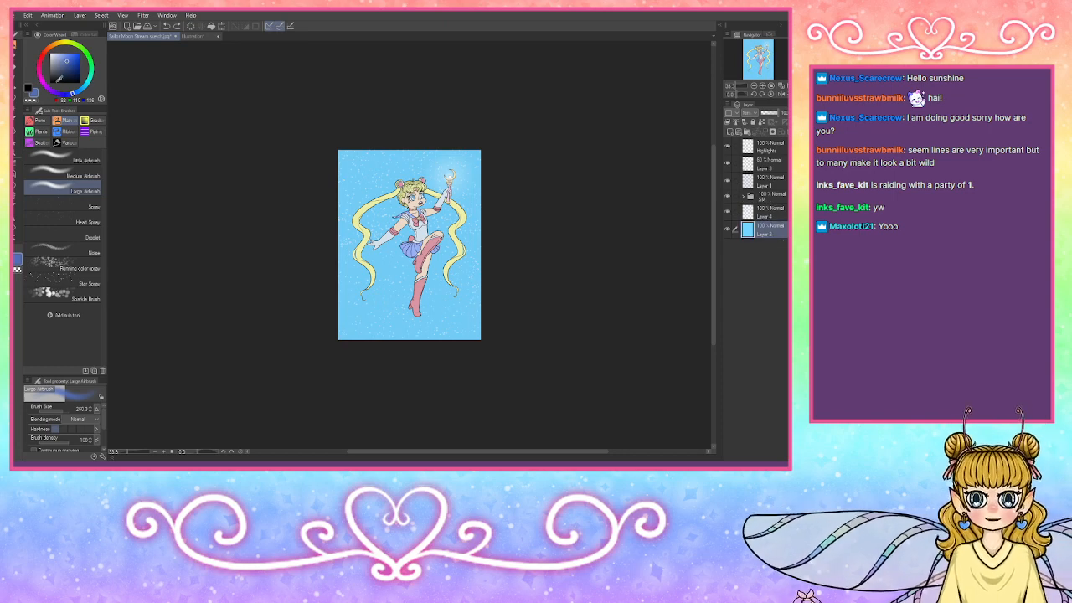
{"action": "left_click", "coordinate": [30, 89]}
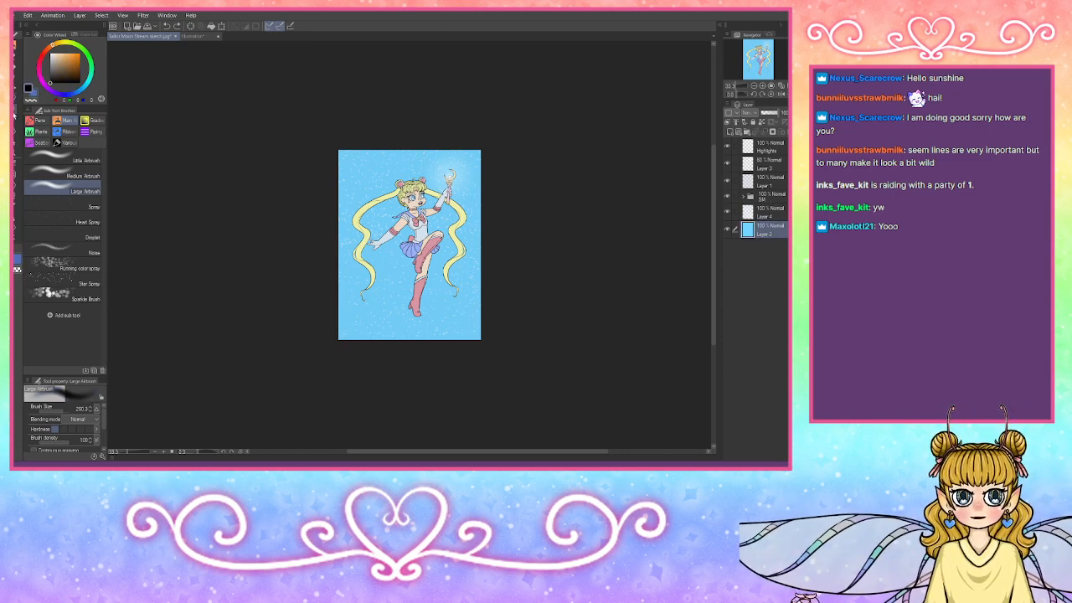
{"action": "key", "text": "i"}
{"action": "left_click", "coordinate": [395, 154]}
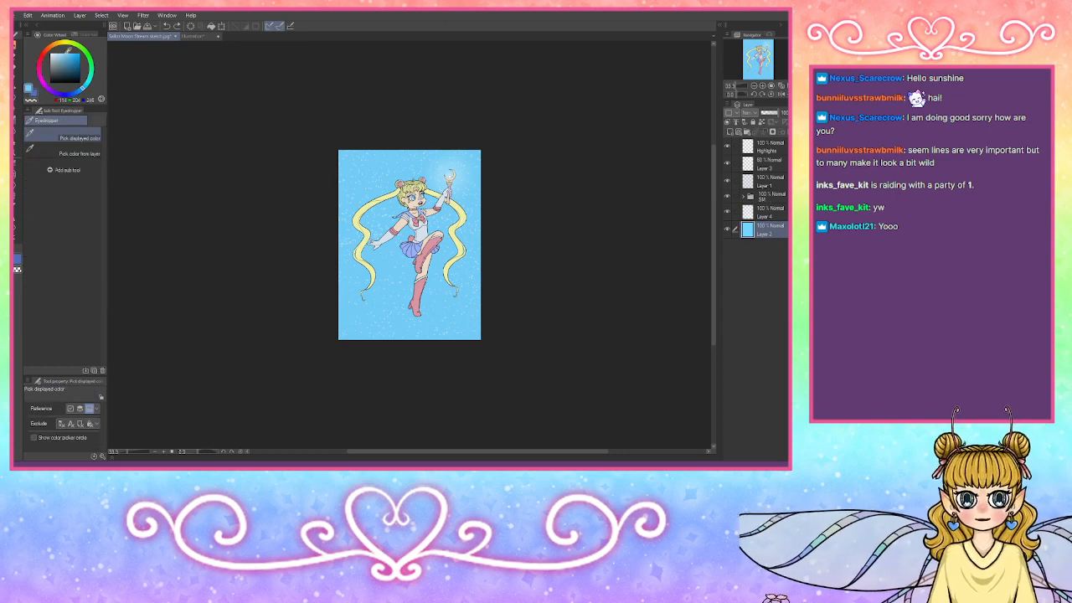
{"action": "left_click", "coordinate": [34, 94]}
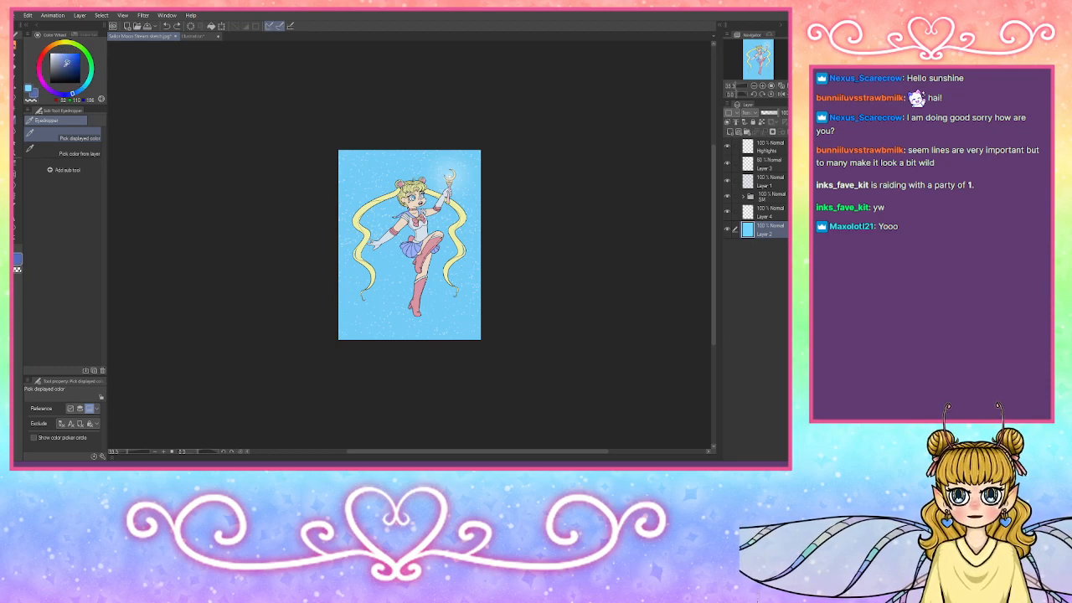
{"action": "left_click_drag", "start_coordinate": [67, 62], "coordinate": [80, 61]}
{"action": "left_click", "coordinate": [55, 93]}
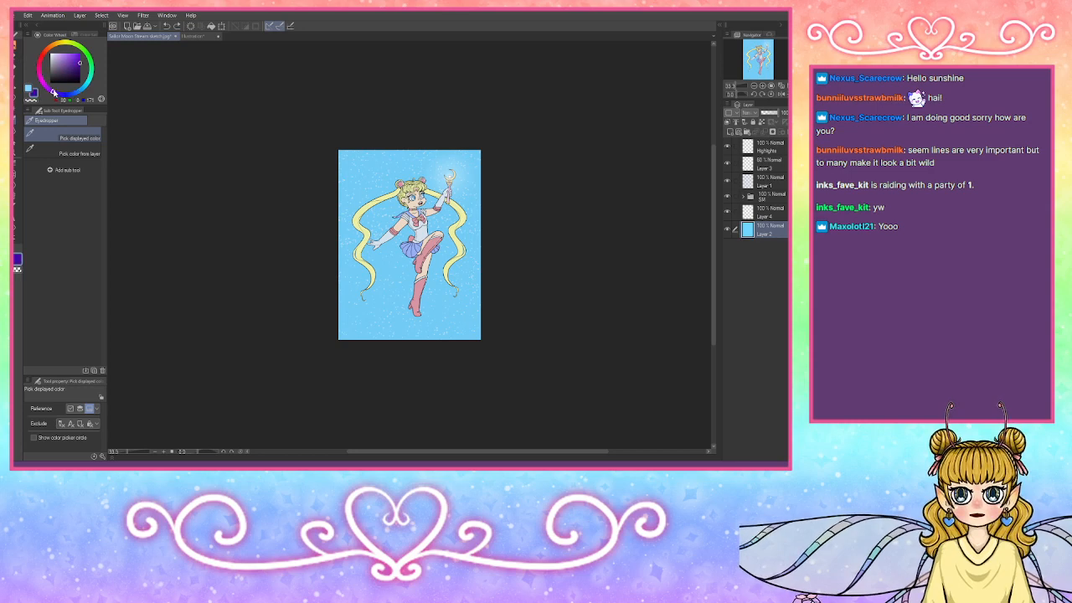
{"action": "left_click", "coordinate": [67, 60]}
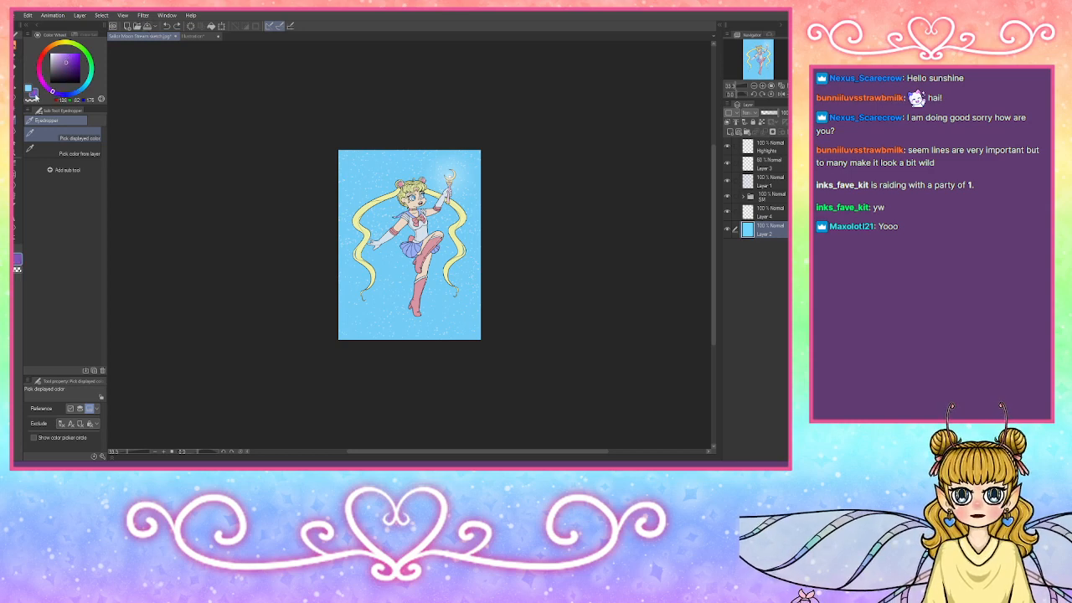
Step: Fill Layer 2 with a Foreground to background gradient from light blue at the image's top to purple at its bottom
{"action": "left_click", "coordinate": [17, 52]}
{"action": "left_click", "coordinate": [93, 122]}
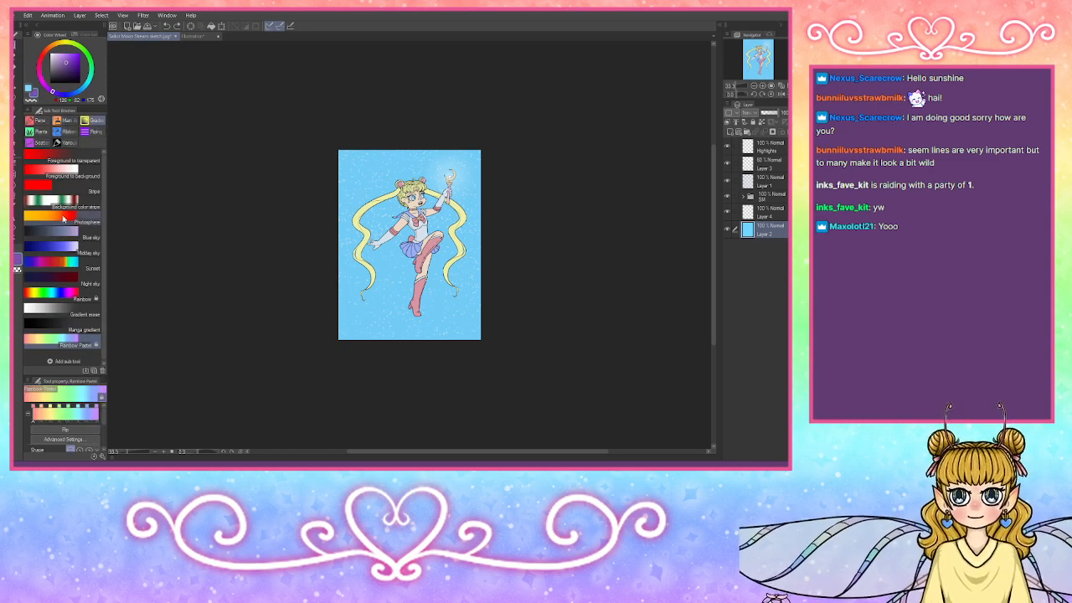
{"action": "left_click", "coordinate": [52, 172]}
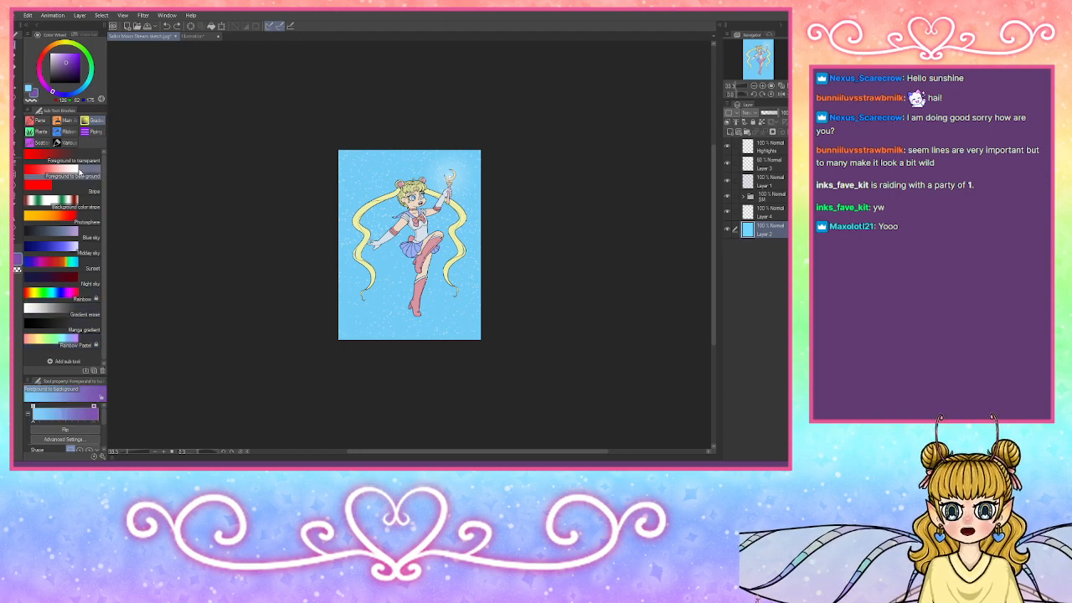
{"action": "left_click_drag", "start_coordinate": [323, 361], "coordinate": [526, 124]}
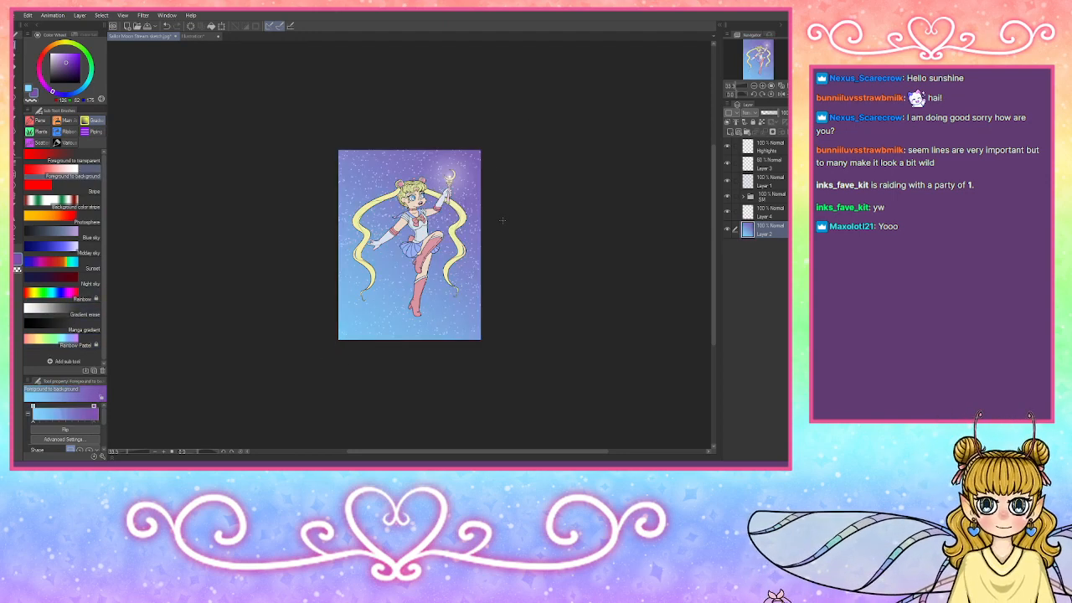
{"action": "key", "text": "ctrl+z"}
{"action": "left_click_drag", "start_coordinate": [487, 157], "coordinate": [347, 365]}
{"action": "key", "text": "ctrl+z"}
{"action": "key", "text": "ctrl+z"}
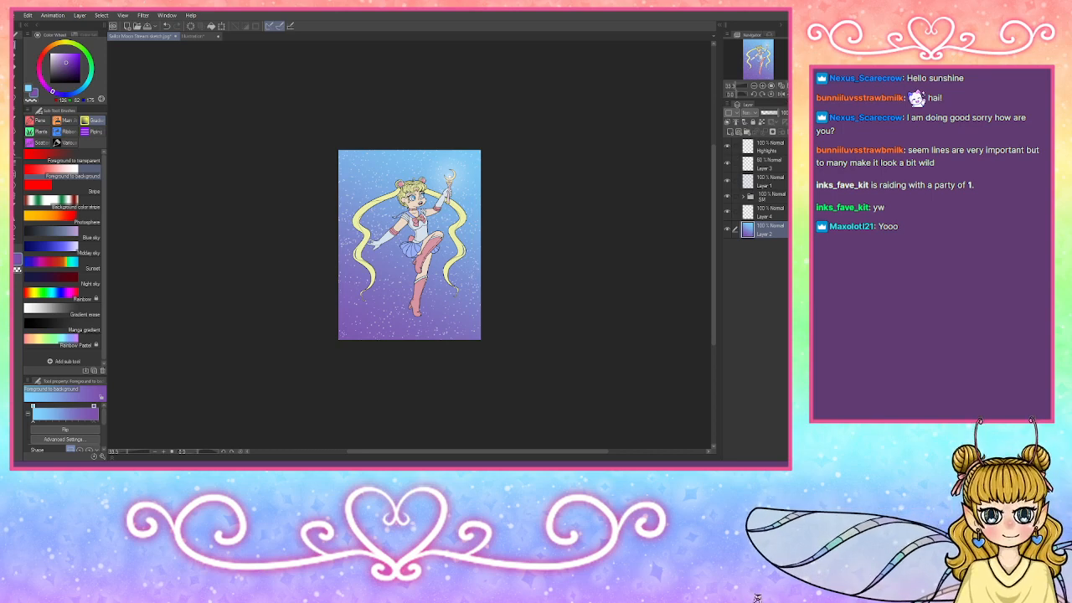
Step: Crop the canvas on all four sides so it frames the character more tightly
{"action": "left_click", "coordinate": [780, 87]}
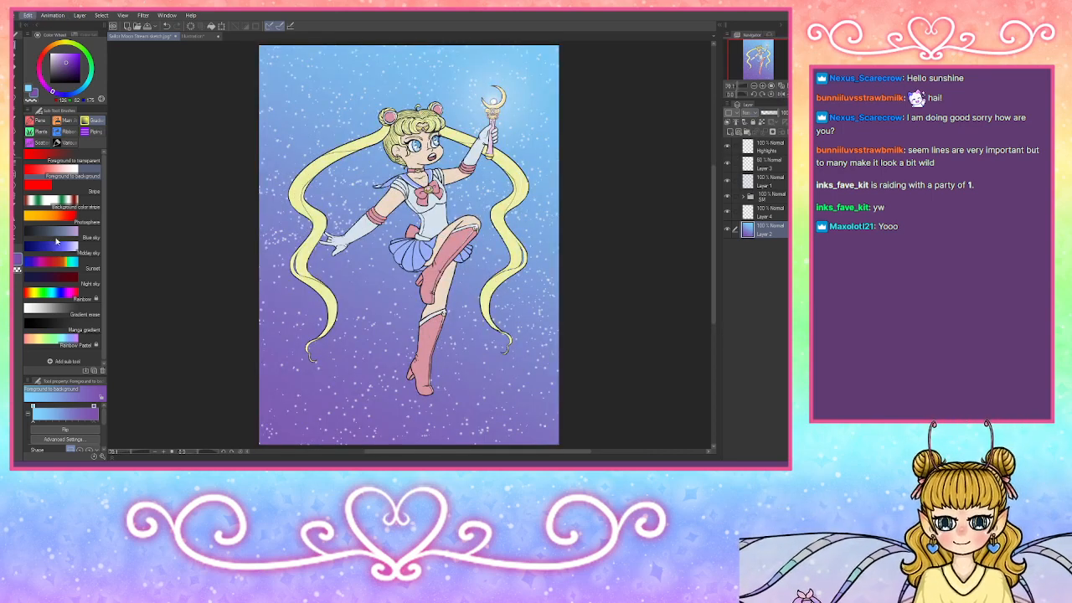
{"action": "key", "text": "ctrl+t"}
{"action": "left_click_drag", "start_coordinate": [260, 45], "coordinate": [282, 77]}
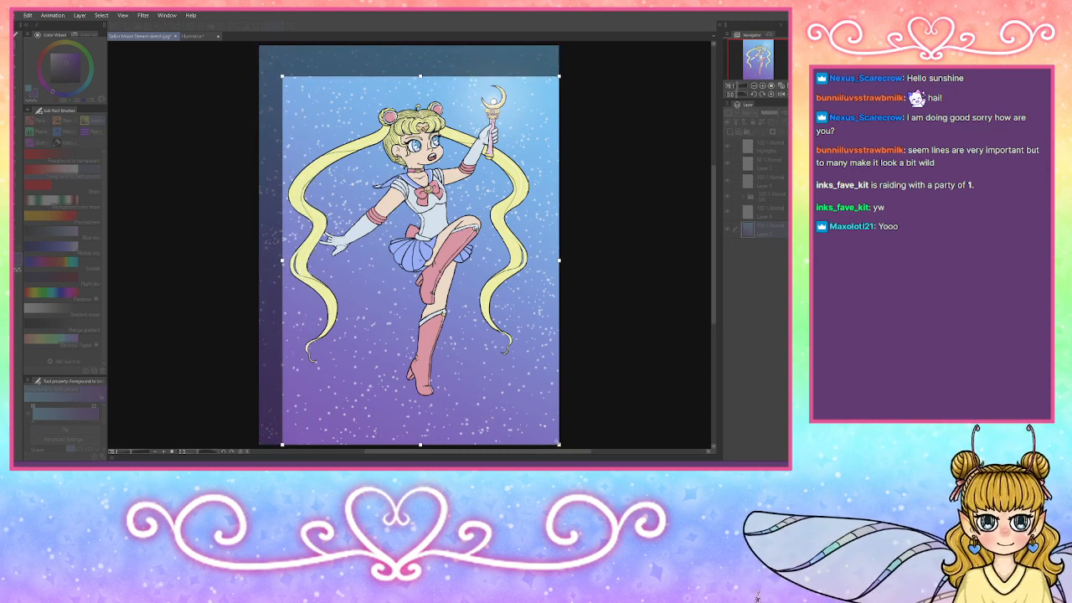
{"action": "left_click_drag", "start_coordinate": [559, 445], "coordinate": [536, 404]}
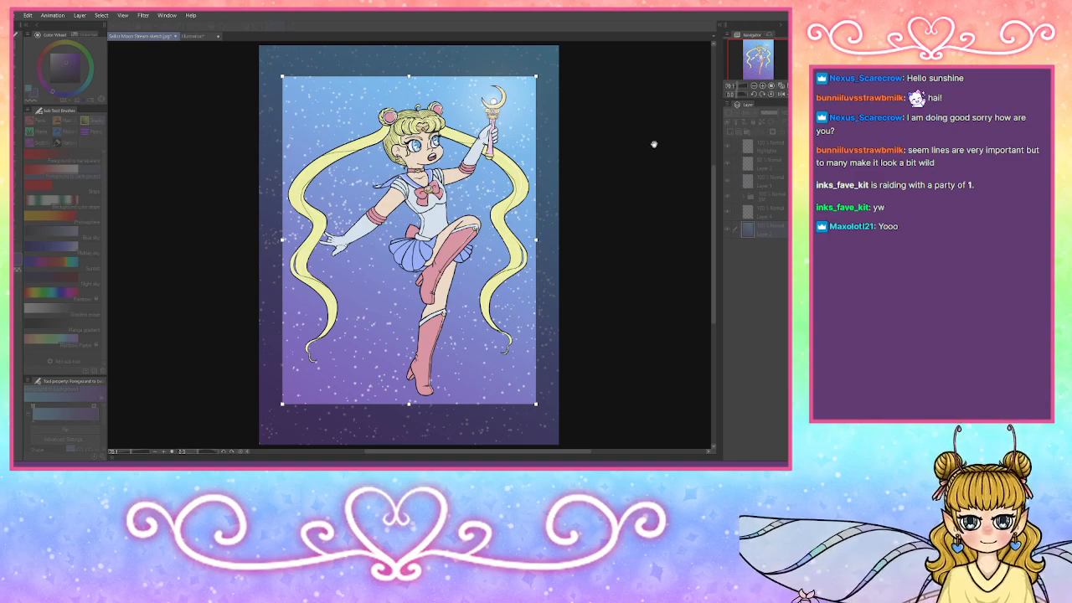
{"action": "key", "text": "Return"}
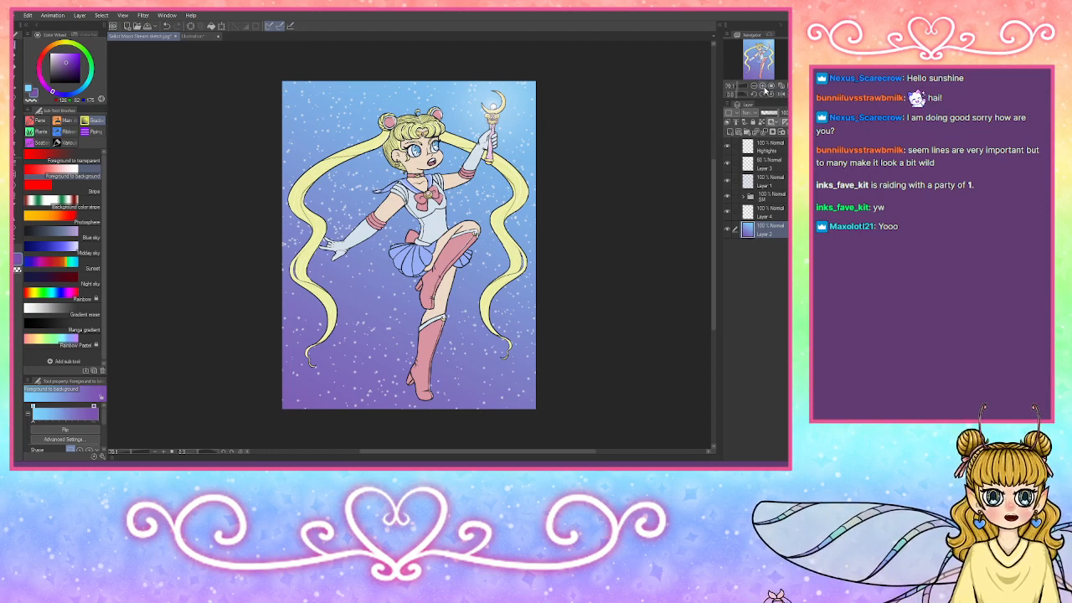
Step: Set the drawing colour to black and choose the Big Pen for a small signature beside the character's neck
{"action": "left_click", "coordinate": [764, 88]}
{"action": "left_click", "coordinate": [764, 88]}
{"action": "left_click", "coordinate": [763, 88]}
{"action": "left_click", "coordinate": [764, 88]}
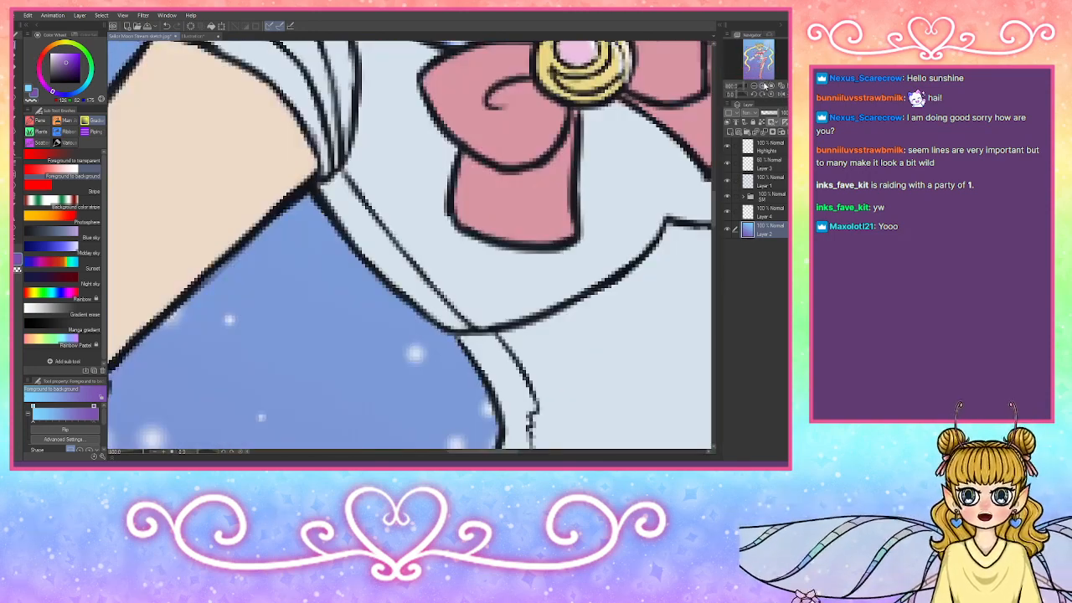
{"action": "left_click_drag", "start_coordinate": [758, 57], "coordinate": [760, 52]}
{"action": "left_click", "coordinate": [50, 82]}
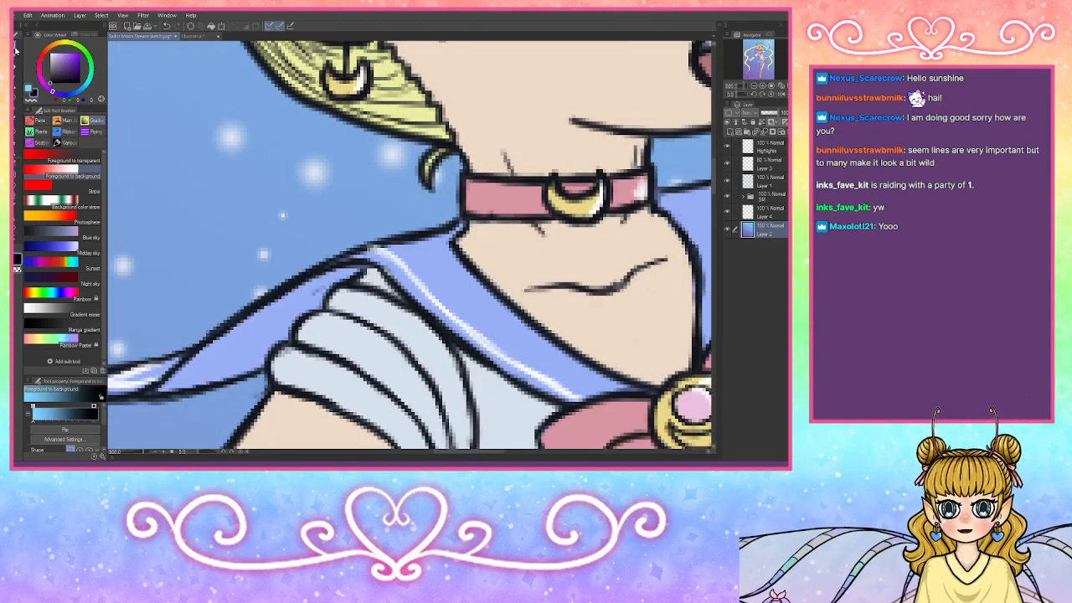
{"action": "left_click", "coordinate": [39, 122]}
{"action": "left_click", "coordinate": [55, 174]}
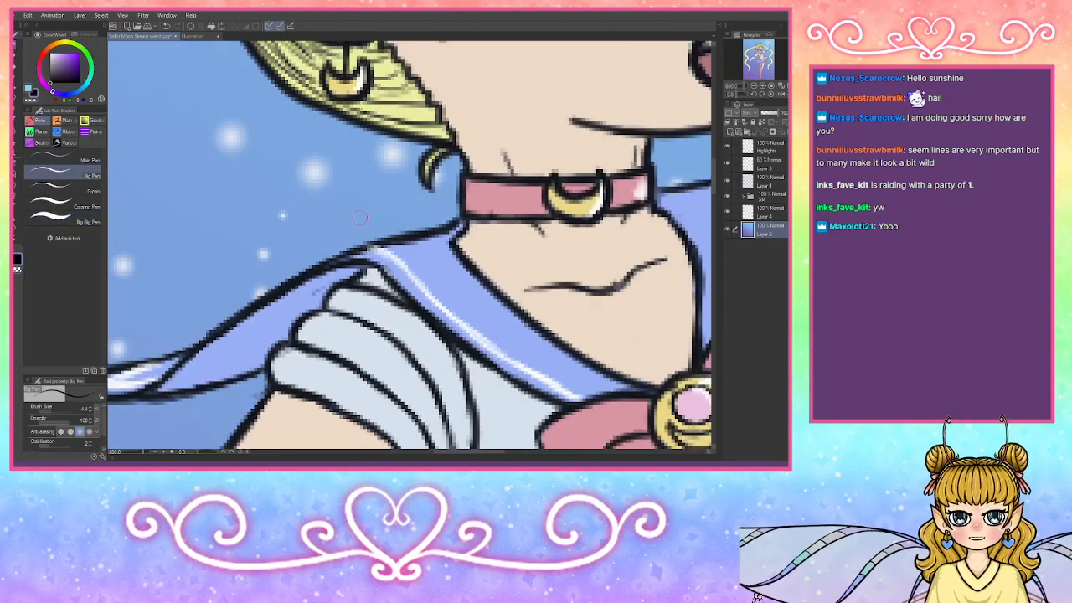
Step: Try signing the artwork on Layer 2 above the sailor collar beside the choker, and undo the signature strokes
{"action": "mouse_move", "coordinate": [346, 200]}
{"action": "left_mouse_down"}
{"action": "mouse_move", "coordinate": [347, 246]}
{"action": "mouse_move", "coordinate": [355, 211]}
{"action": "mouse_move", "coordinate": [363, 226]}
{"action": "mouse_move", "coordinate": [400, 201]}
{"action": "mouse_move", "coordinate": [368, 268]}
{"action": "mouse_move", "coordinate": [417, 201]}
{"action": "mouse_move", "coordinate": [457, 216]}
{"action": "left_mouse_up"}
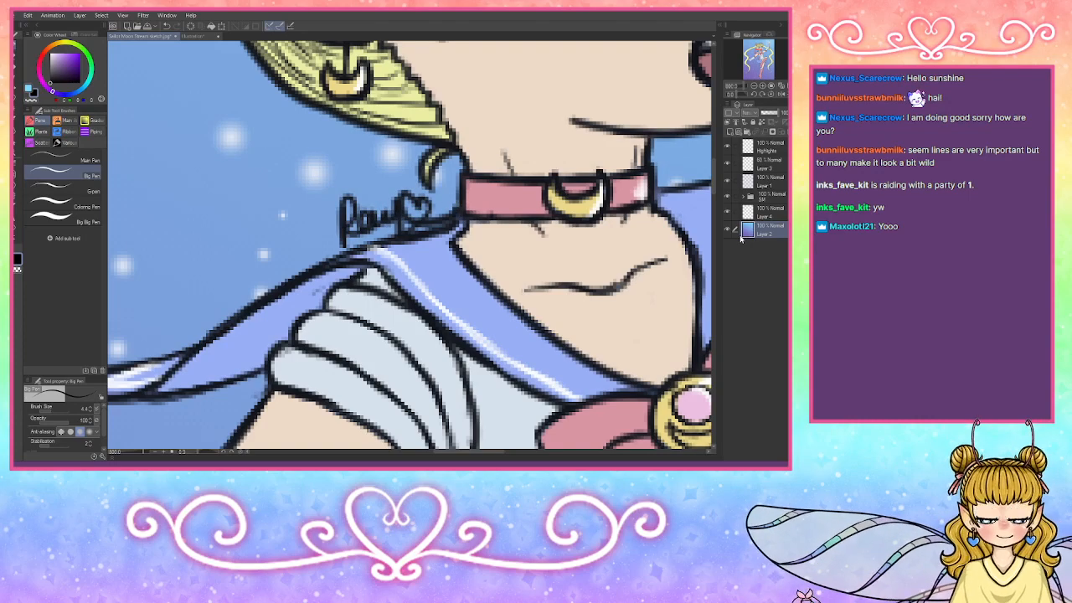
{"action": "key", "text": "ctrl+z"}
{"action": "key", "text": "ctrl+z"}
{"action": "key", "text": "ctrl+z"}
{"action": "key", "text": "ctrl+z"}
{"action": "key", "text": "ctrl+z"}
{"action": "key", "text": "ctrl+z"}
Step: Add a new layer above the Highlights layer and sign the artwork in black just above the sailor collar beside the choker
{"action": "left_click", "coordinate": [764, 148]}
{"action": "left_click", "coordinate": [731, 132]}
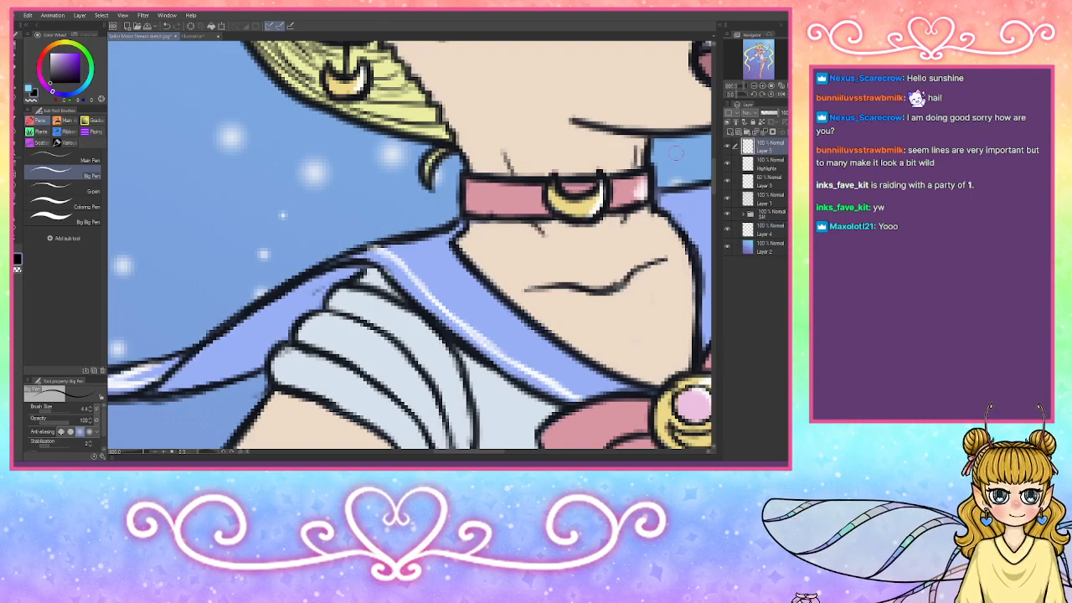
{"action": "mouse_move", "coordinate": [345, 197]}
{"action": "left_mouse_down"}
{"action": "mouse_move", "coordinate": [367, 239]}
{"action": "mouse_move", "coordinate": [405, 214]}
{"action": "mouse_move", "coordinate": [411, 247]}
{"action": "mouse_move", "coordinate": [439, 206]}
{"action": "left_mouse_up"}
{"action": "key", "text": "ctrl+z"}
{"action": "key", "text": "ctrl+z"}
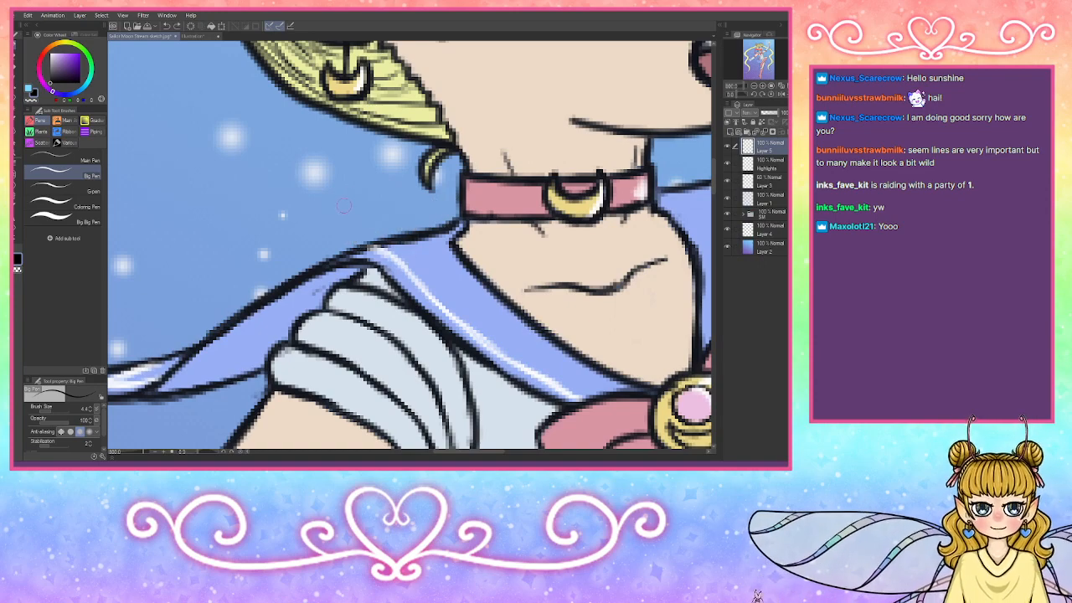
{"action": "mouse_move", "coordinate": [341, 202]}
{"action": "left_mouse_down"}
{"action": "mouse_move", "coordinate": [349, 233]}
{"action": "mouse_move", "coordinate": [403, 212]}
{"action": "mouse_move", "coordinate": [406, 241]}
{"action": "mouse_move", "coordinate": [421, 192]}
{"action": "mouse_move", "coordinate": [451, 192]}
{"action": "left_mouse_up"}
{"action": "key", "text": "ctrl+0"}
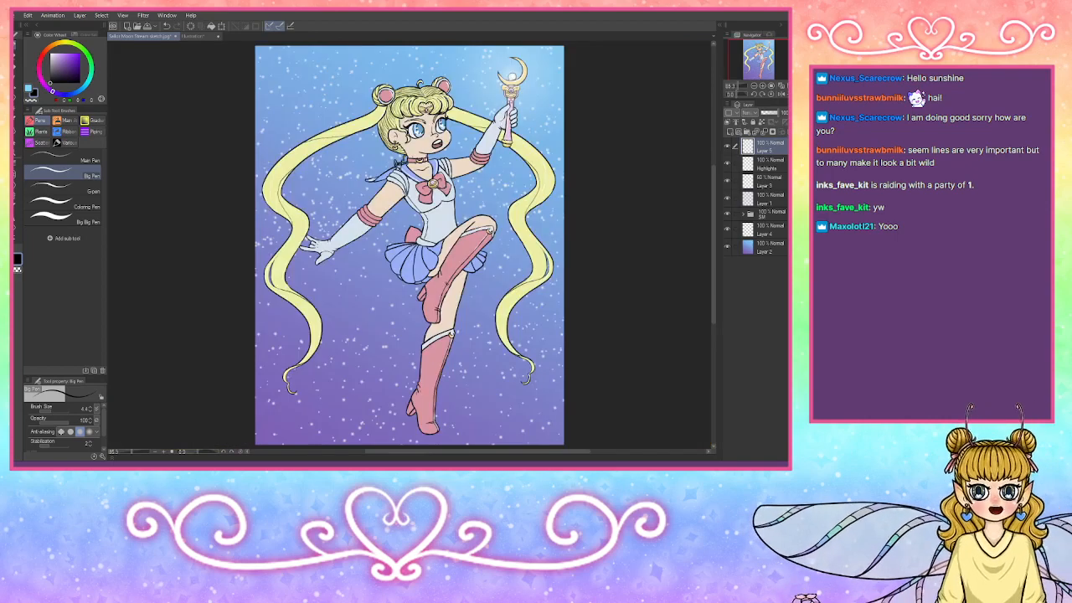